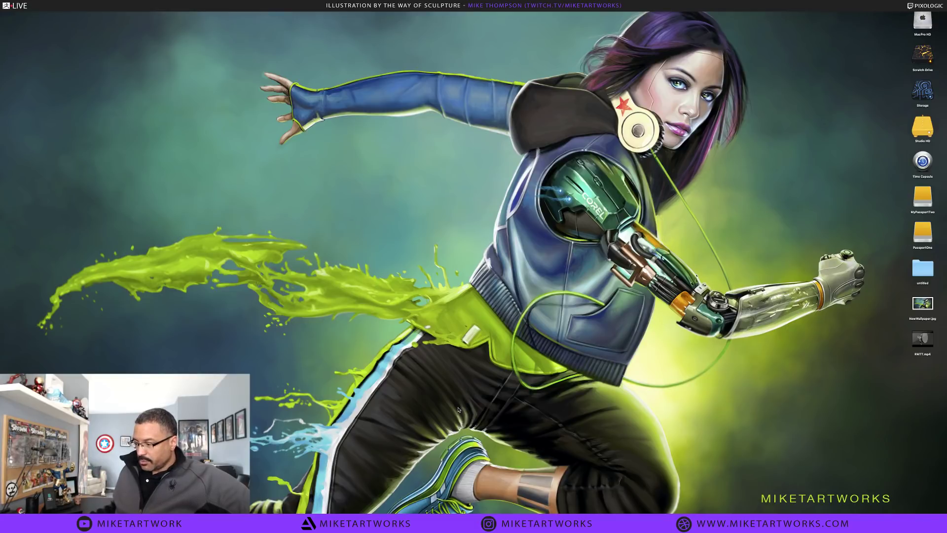
# Open the RMTT.mp4 video from the desktop with QuickTime Player
pyautogui.moveTo(356, 512)
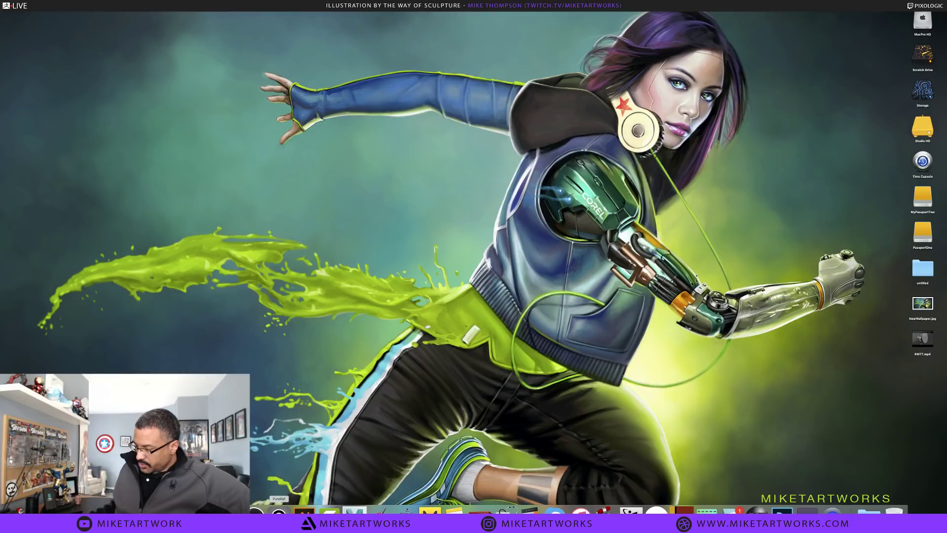
pyautogui.click(919, 339)
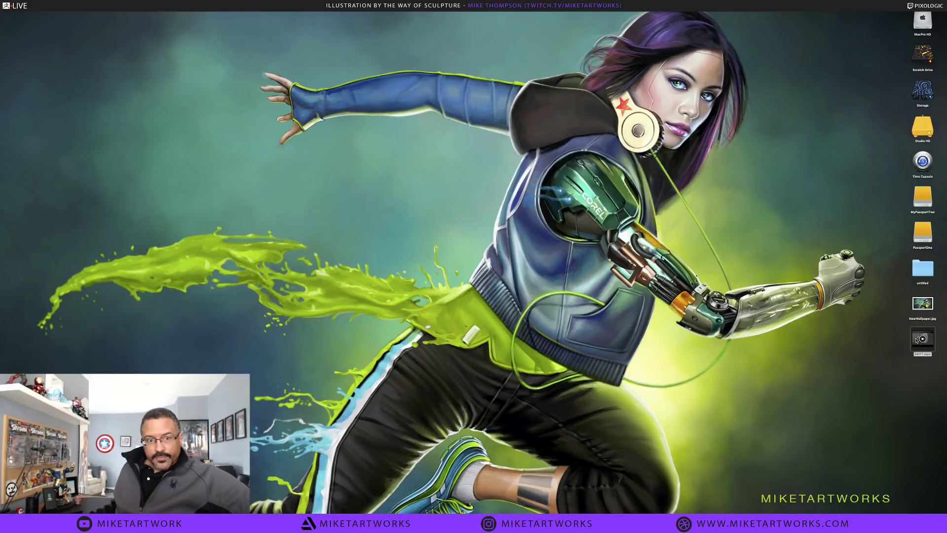
pyautogui.rightClick(916, 340)
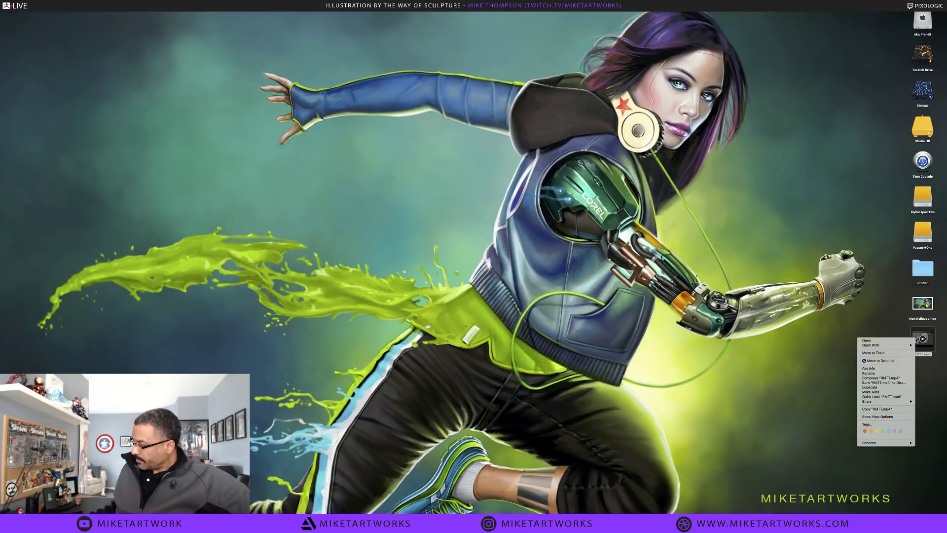
pyautogui.moveTo(884, 347)
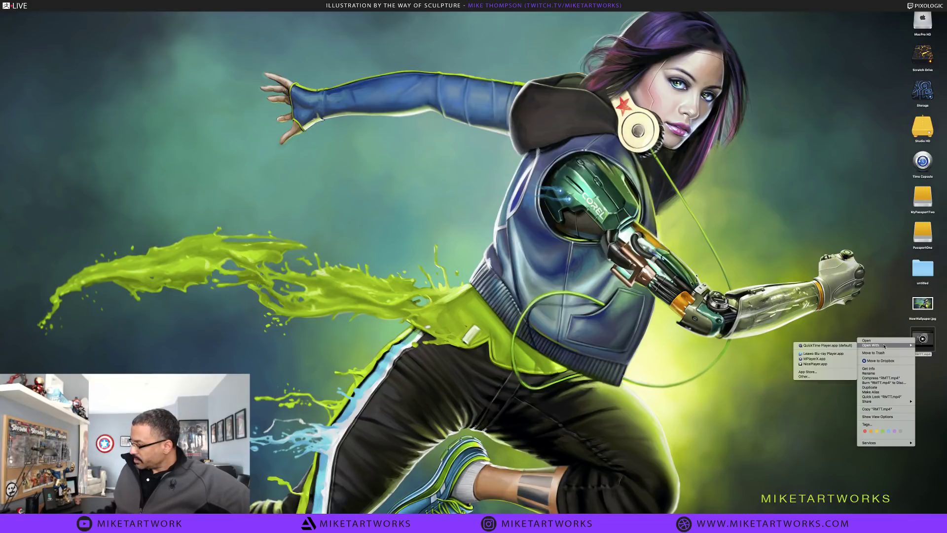
pyautogui.click(843, 347)
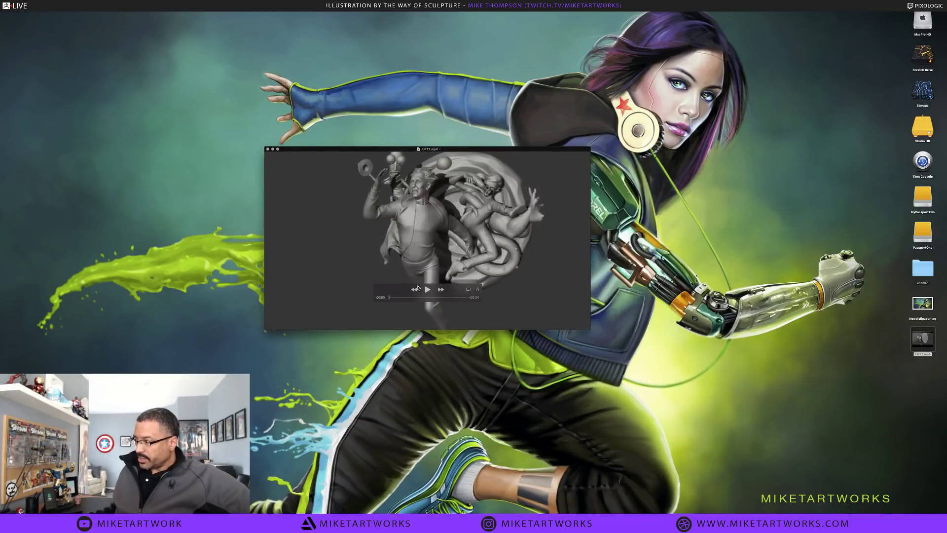
# Play the sculpture turntable video in an enlarged player window, and close it
pyautogui.click(428, 290)
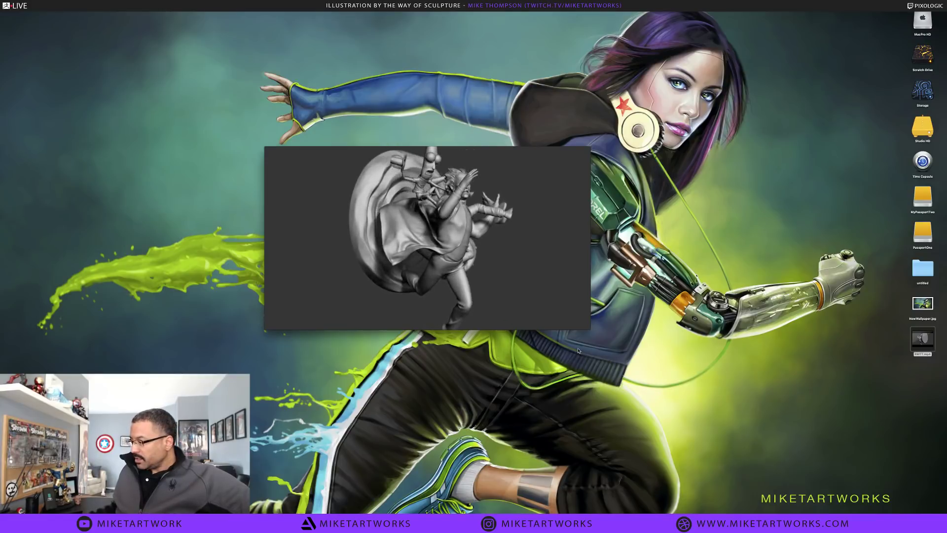
pyautogui.moveTo(589, 330); pyautogui.dragTo(647, 361)
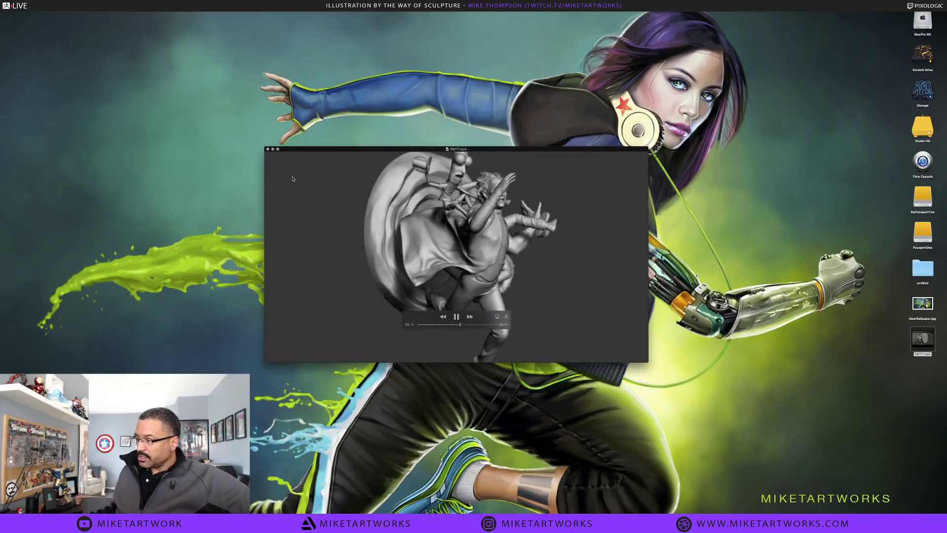
pyautogui.click(268, 149)
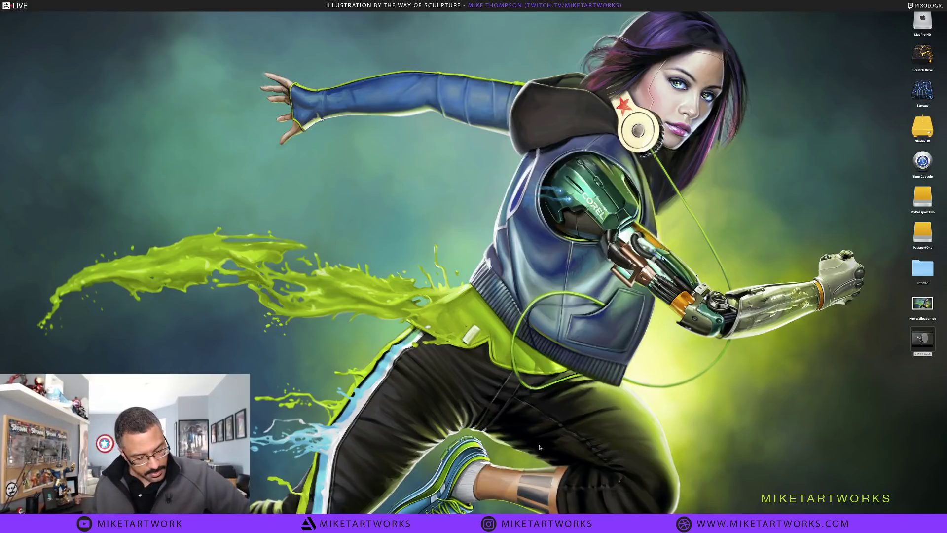
# Switch to ZBrush and orbit slightly around the bald character's head and shoulders
pyautogui.press('super+Tab')
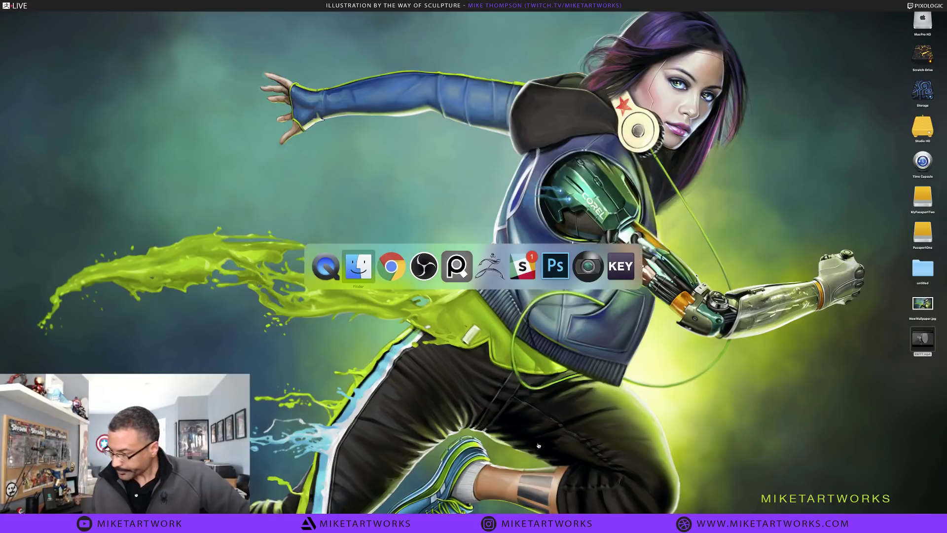
pyautogui.press('super+Tab')
pyautogui.press('super+Tab')
pyautogui.press('super+Tab')
pyautogui.press('super+Tab')
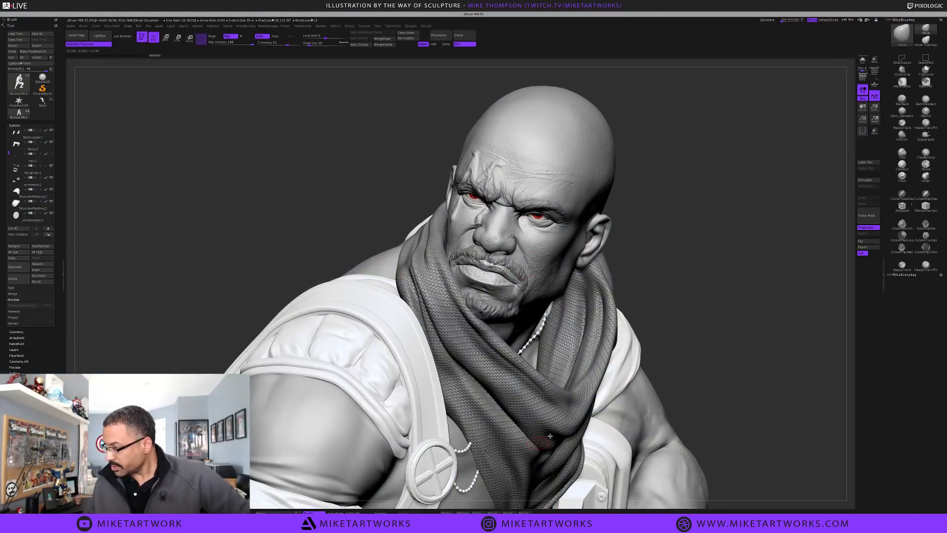
pyautogui.moveTo(740, 361); pyautogui.dragTo(742, 357)
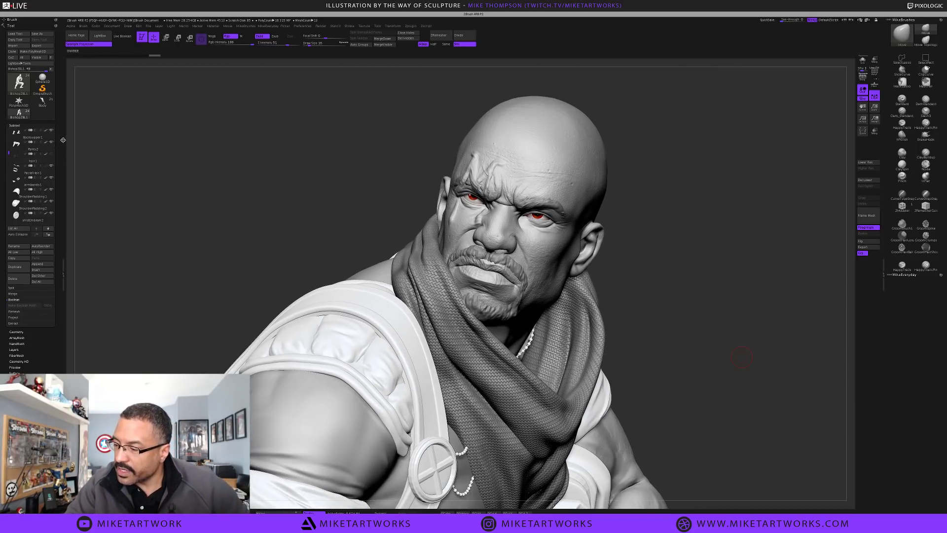
# Turn on the polypaint colours of the body subtool at the start of the subtool list
pyautogui.moveTo(8, 152); pyautogui.dragTo(7, 123)
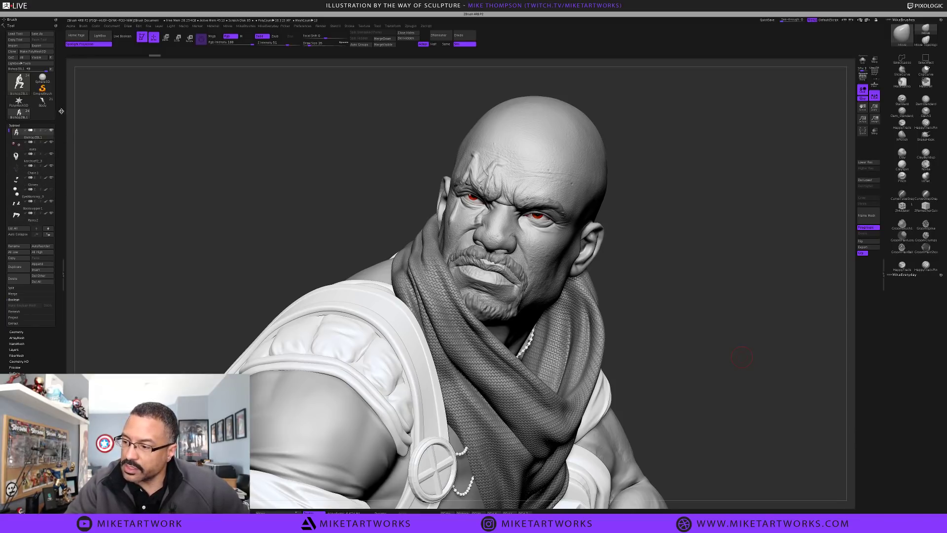
pyautogui.click(47, 132)
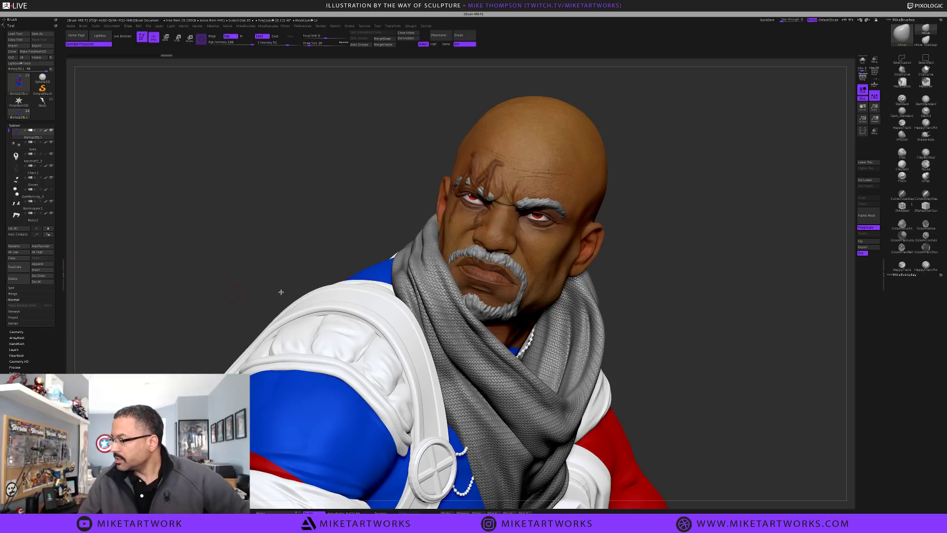
pyautogui.moveTo(693, 306); pyautogui.dragTo(696, 306)
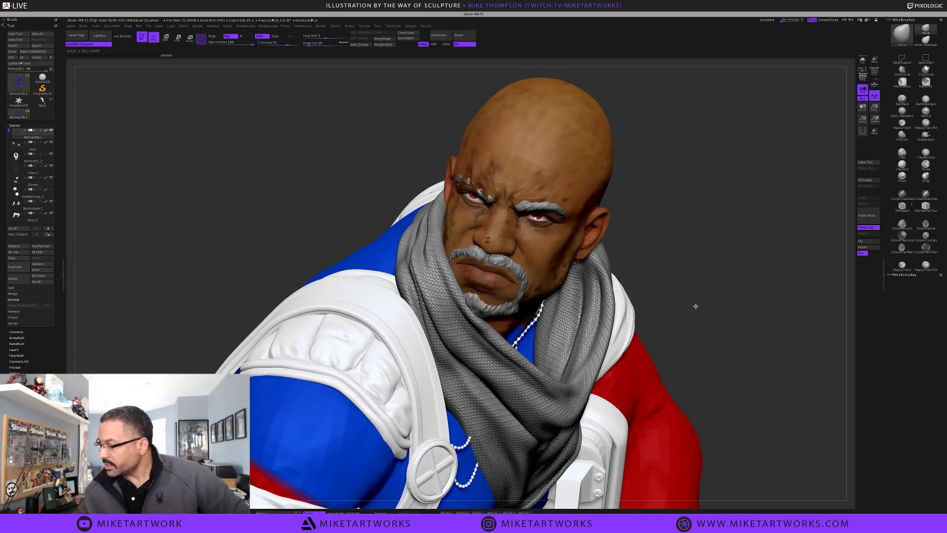
# Examine the coloured figure from the close-up of the face to the whole statue on its rock base
pyautogui.moveTo(7, 130); pyautogui.dragTo(6, 160)
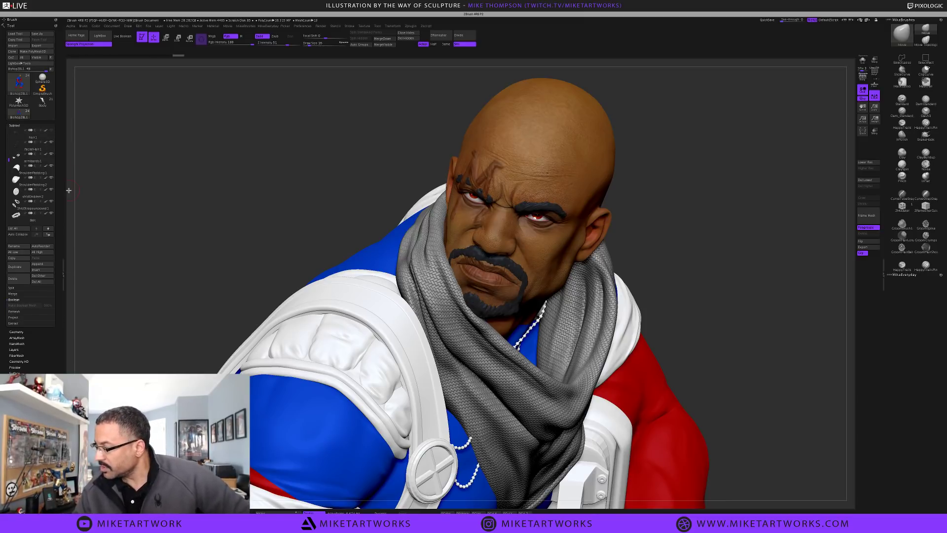
pyautogui.moveTo(700, 260); pyautogui.dragTo(695, 258)
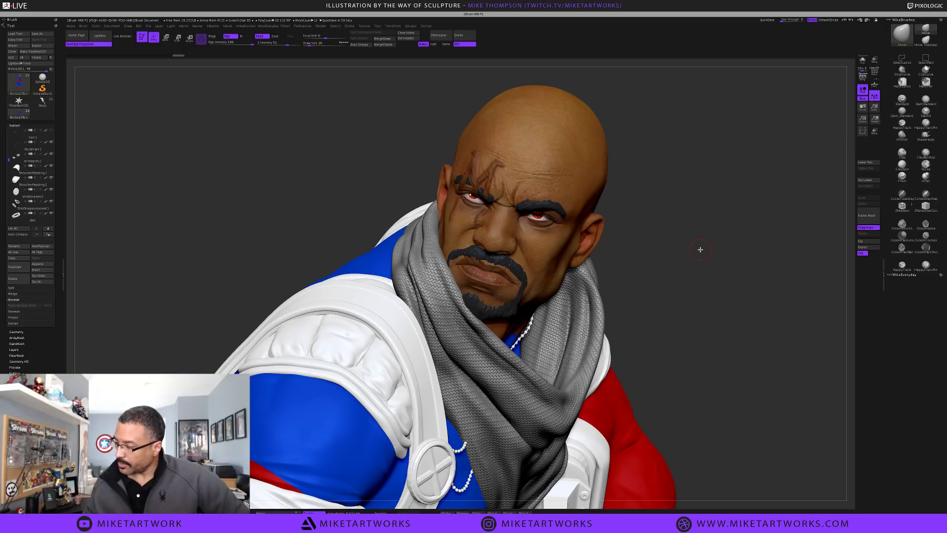
pyautogui.keyDown('alt'); pyautogui.moveTo(683, 341); pyautogui.dragTo(668, 226); pyautogui.keyUp('alt')
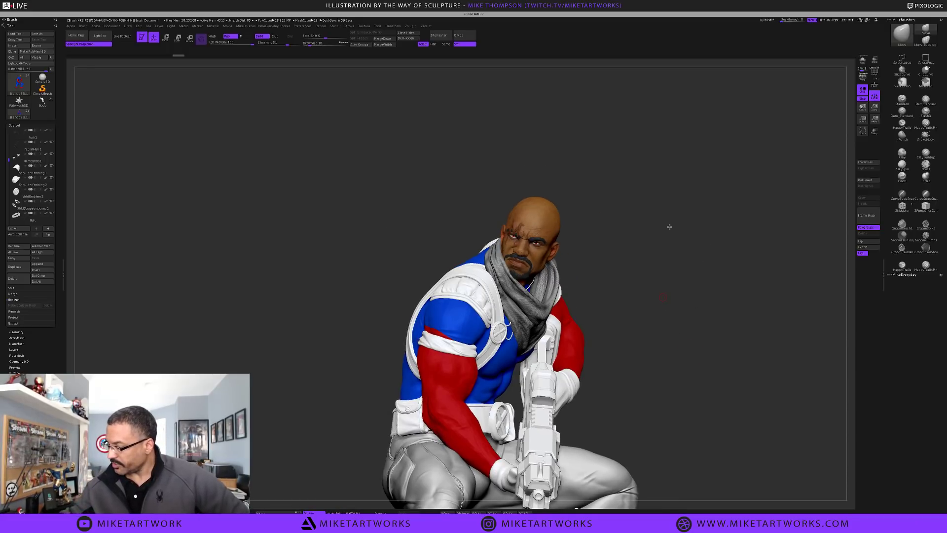
pyautogui.press('f')
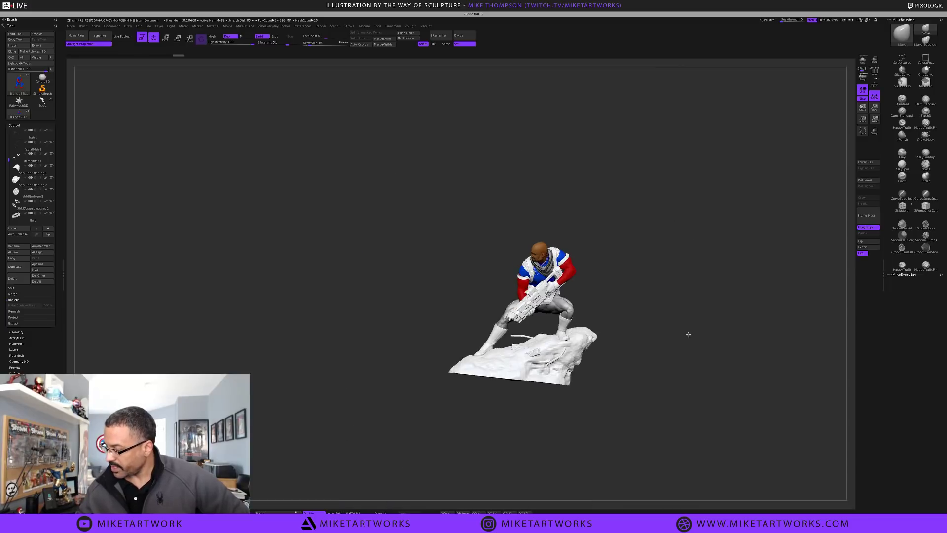
pyautogui.moveTo(687, 332); pyautogui.dragTo(710, 315)
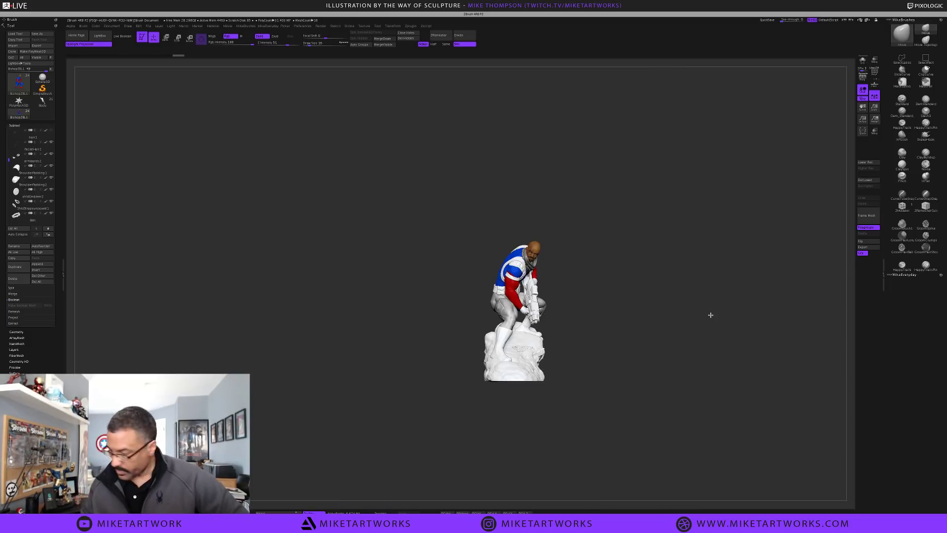
pyautogui.press('f')
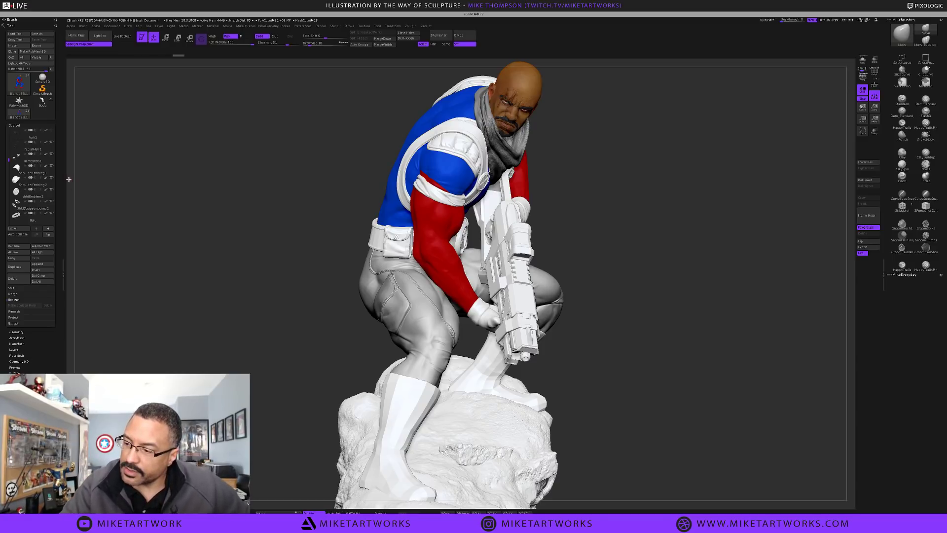
# Make the character's hair subtool visible and view the upper body from the front
pyautogui.moveTo(9, 161)
pyautogui.mouseDown()
pyautogui.moveTo(7, 195)
pyautogui.moveTo(7, 150)
pyautogui.mouseUp()
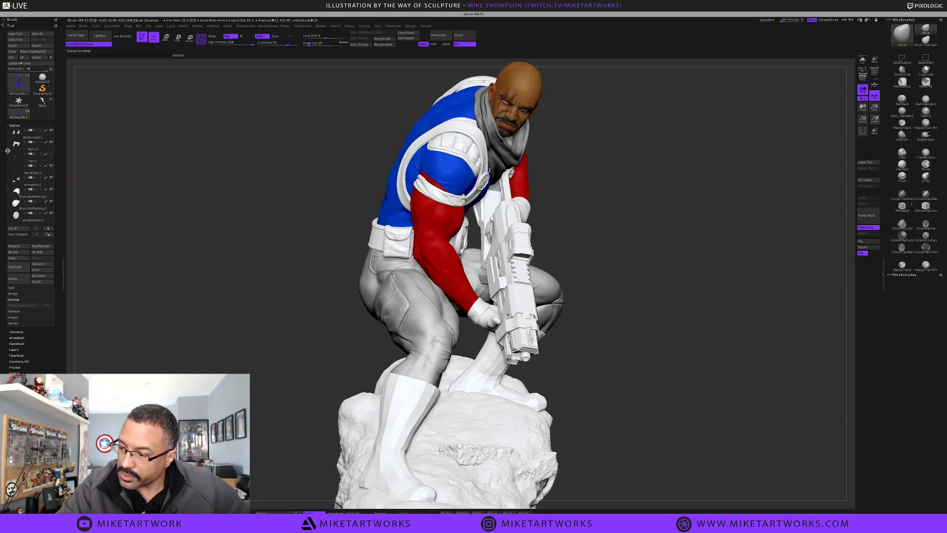
pyautogui.click(51, 165)
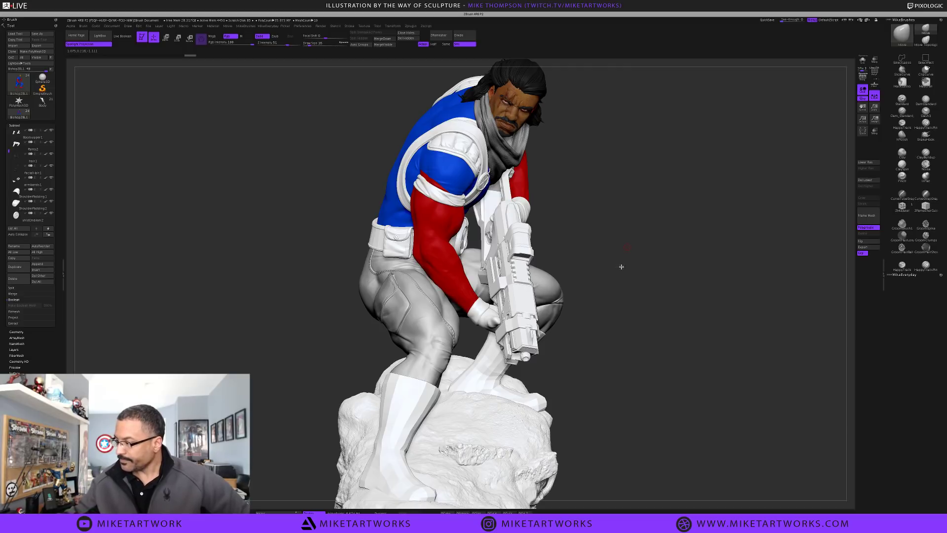
pyautogui.moveTo(620, 266); pyautogui.dragTo(615, 382)
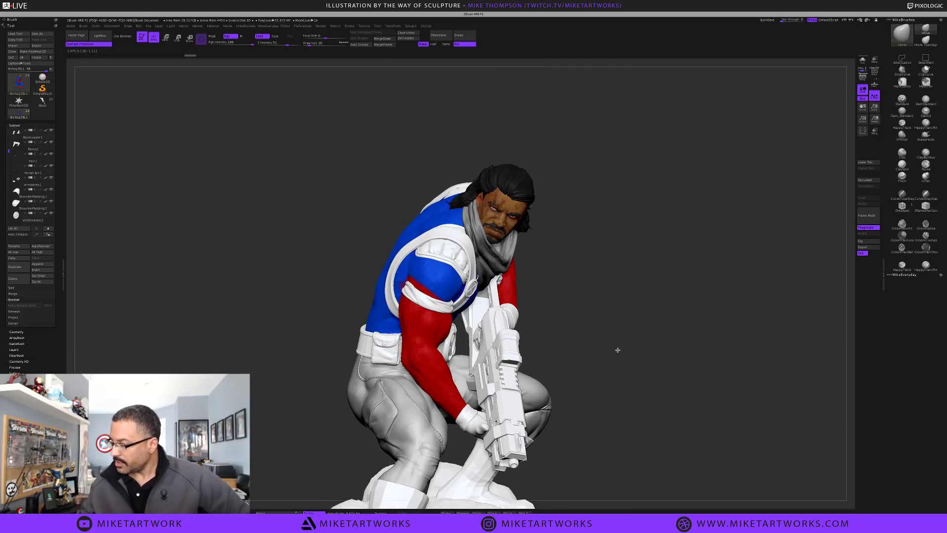
pyautogui.moveTo(617, 349); pyautogui.dragTo(649, 336)
pyautogui.moveTo(521, 308); pyautogui.dragTo(520, 306)
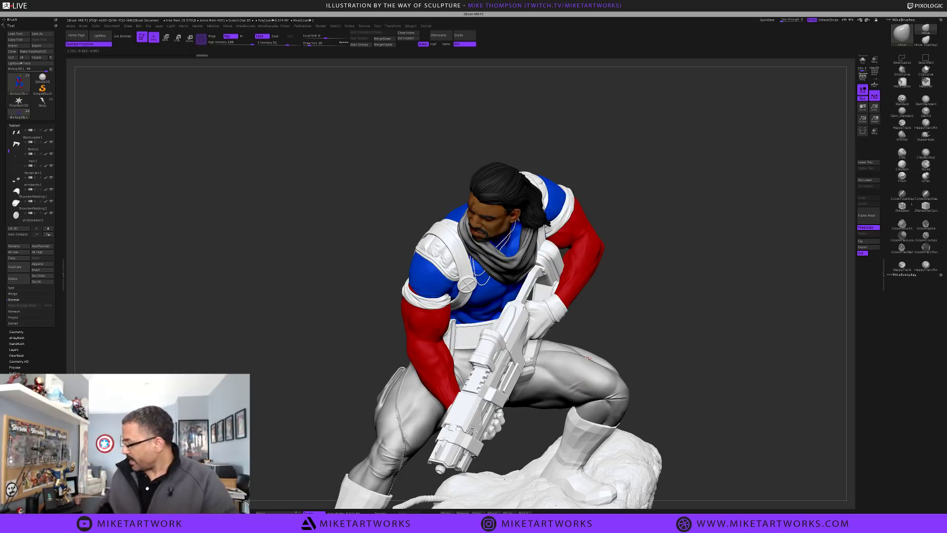
# Place the reference board over the empty canvas area, enlarge it and focus it on the full-body comic drawing
pyautogui.moveTo(0, 296); pyautogui.dragTo(150, 149, button='right')
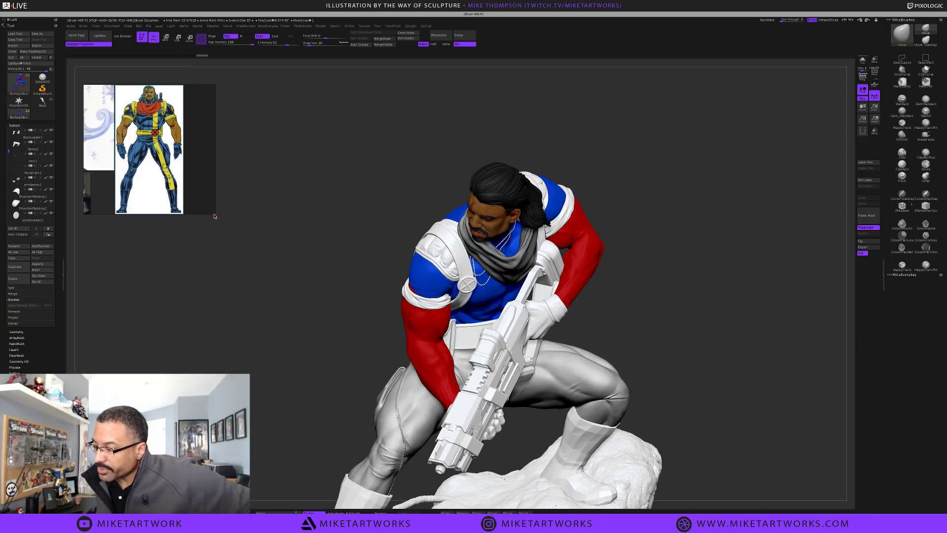
pyautogui.moveTo(214, 214); pyautogui.dragTo(288, 335)
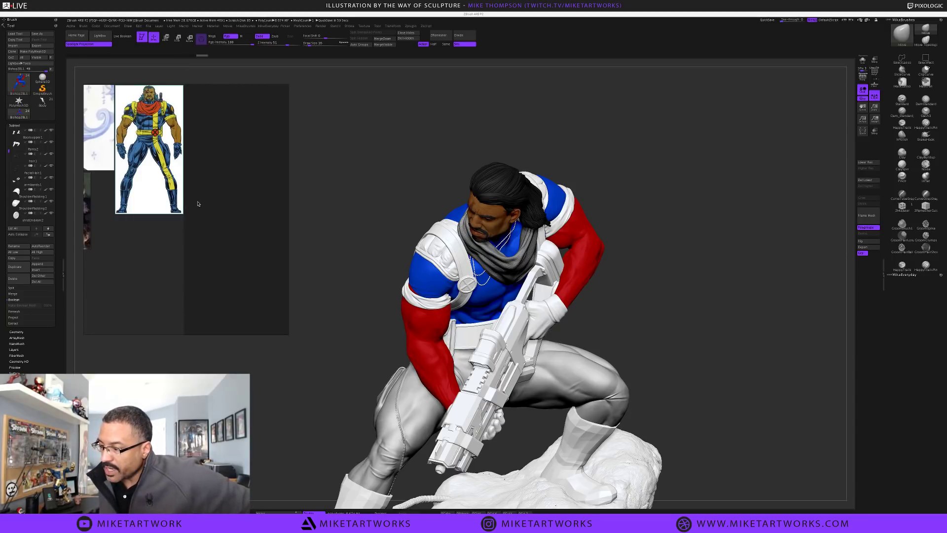
pyautogui.doubleClick(157, 153)
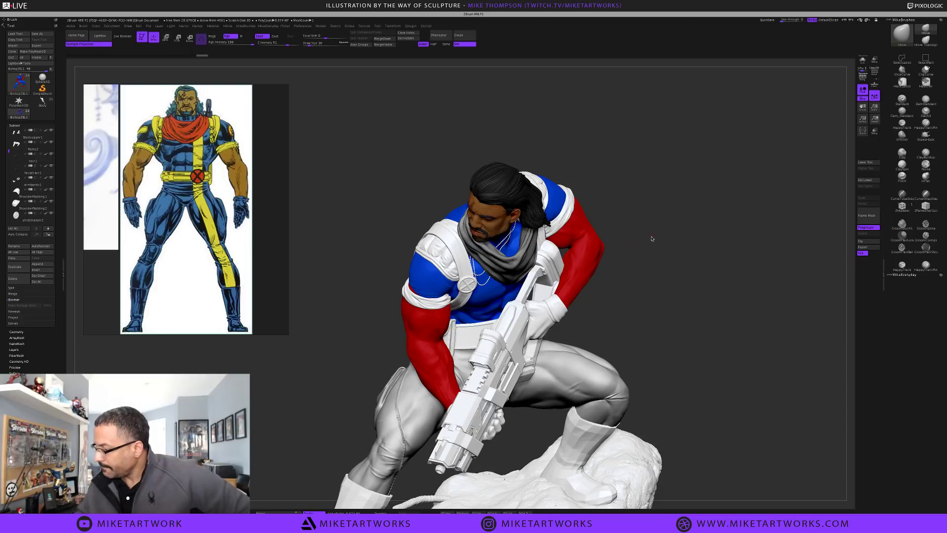
# Make the pants the active subtool and sample the blue of the character's shirt as the current colour
pyautogui.moveTo(625, 306)
pyautogui.mouseDown()
pyautogui.moveTo(660, 296)
pyautogui.moveTo(651, 298)
pyautogui.mouseUp()
pyautogui.keyDown('alt'); pyautogui.click(600, 384); pyautogui.keyUp('alt')
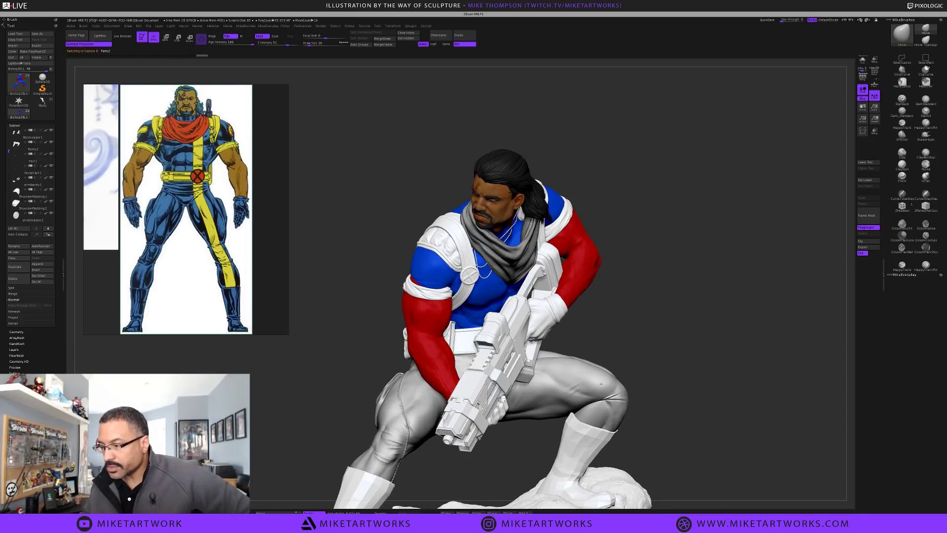
pyautogui.press('space')
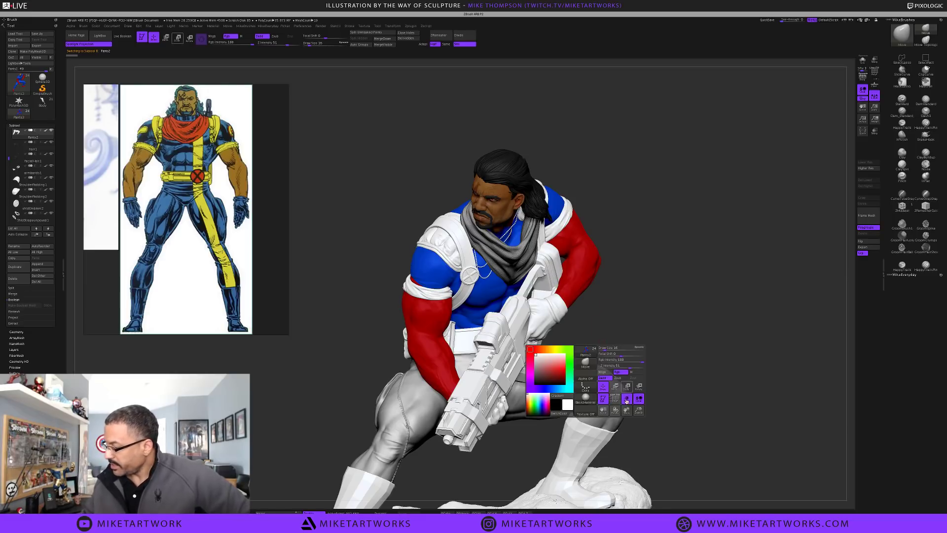
pyautogui.moveTo(503, 325); pyautogui.dragTo(483, 292)
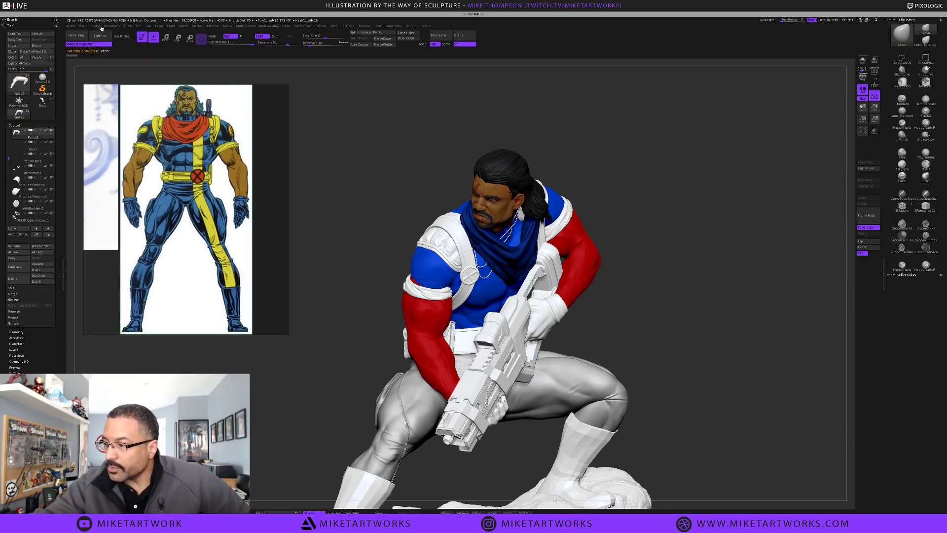
# Shrink the reference board and move it clear of the colour palette, and fill the whole pants subtool with the sampled blue
pyautogui.click(95, 26)
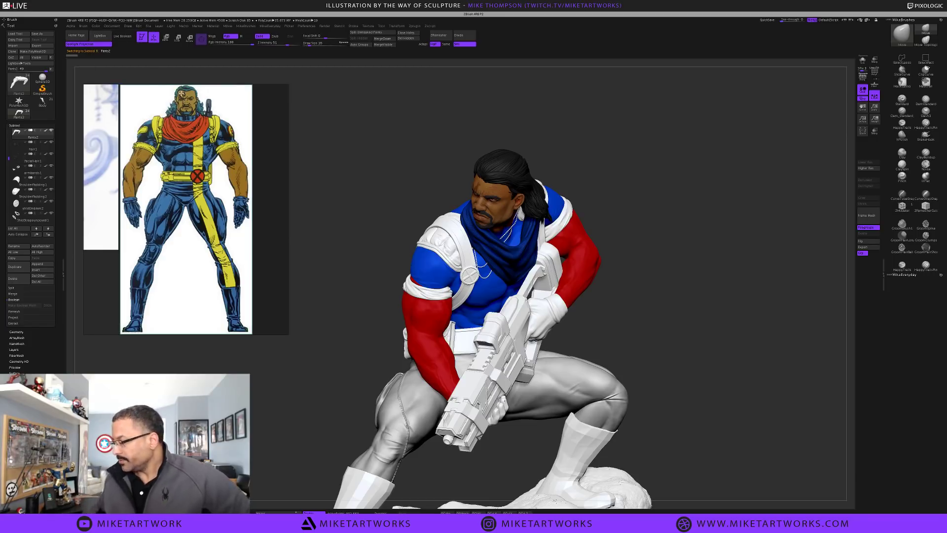
pyautogui.moveTo(175, 118)
pyautogui.mouseDown()
pyautogui.moveTo(209, 146)
pyautogui.moveTo(176, 133)
pyautogui.moveTo(175, 120)
pyautogui.mouseUp()
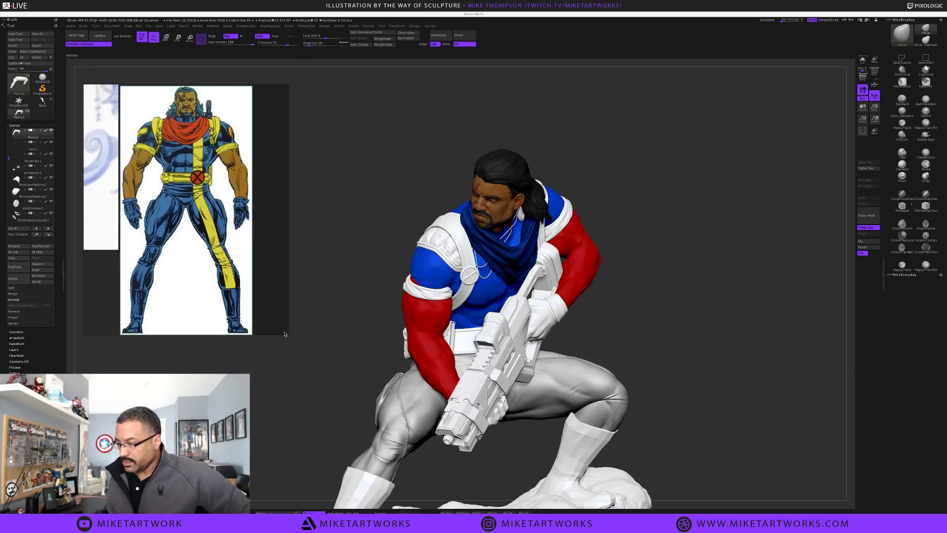
pyautogui.moveTo(287, 334); pyautogui.dragTo(217, 246)
pyautogui.moveTo(177, 157); pyautogui.dragTo(195, 414, button='right')
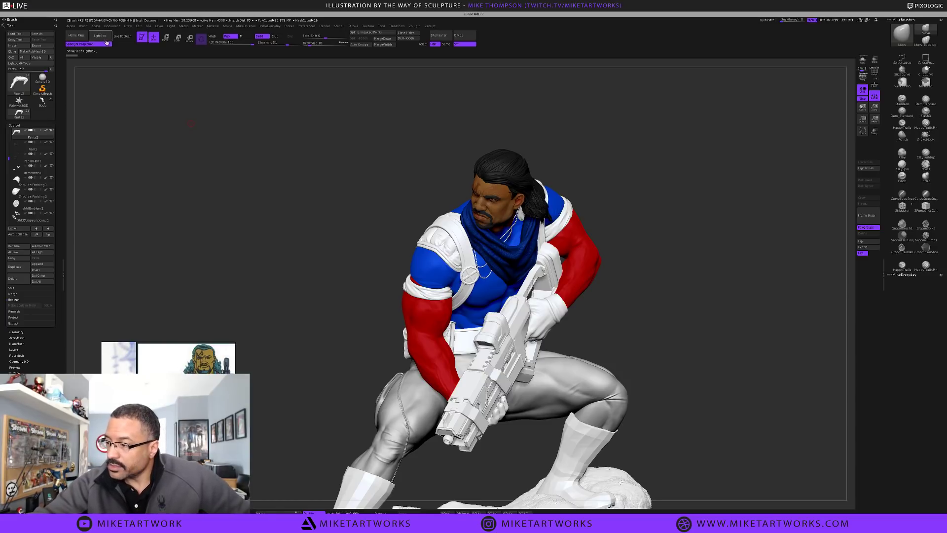
pyautogui.click(96, 27)
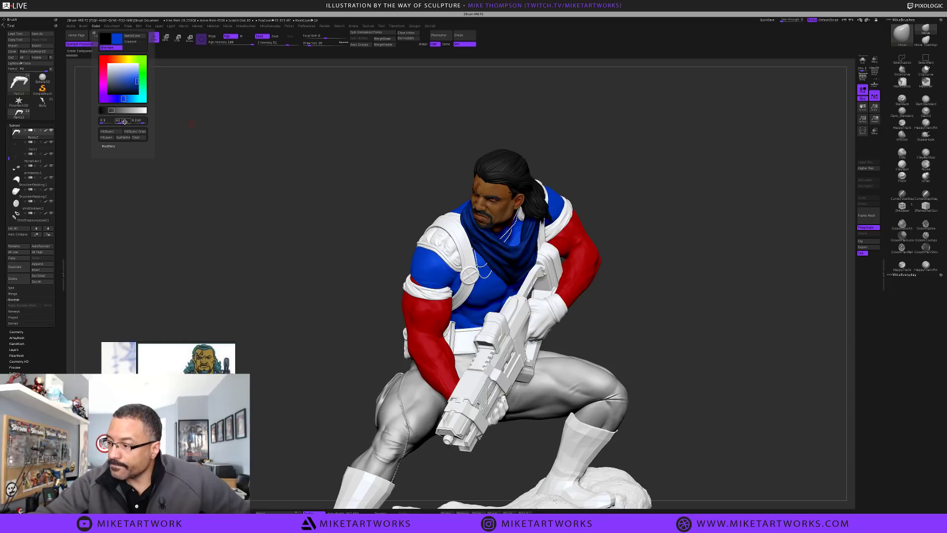
pyautogui.click(110, 131)
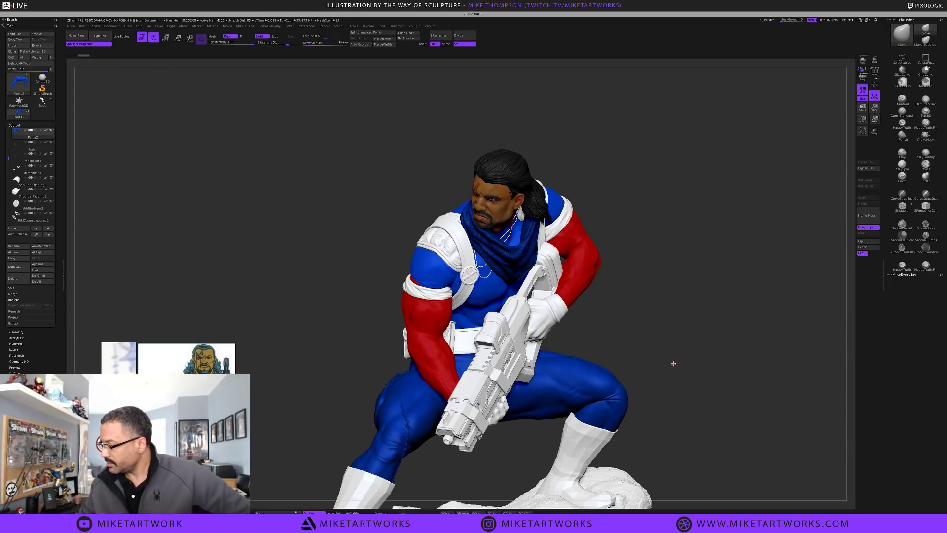
# Make the body the active subtool and hide the polygroups of the character's left arm
pyautogui.moveTo(702, 391); pyautogui.dragTo(700, 390)
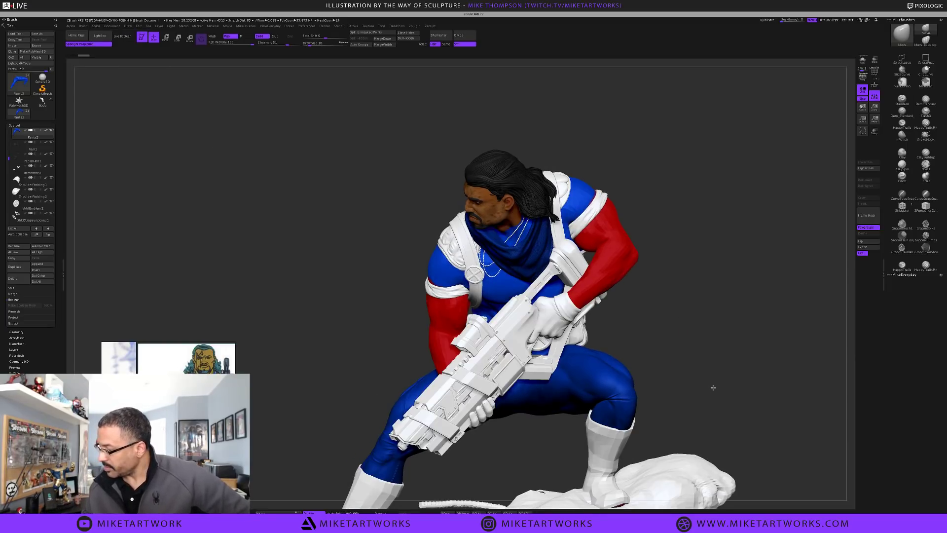
pyautogui.keyDown('alt'); pyautogui.click(631, 255); pyautogui.keyUp('alt')
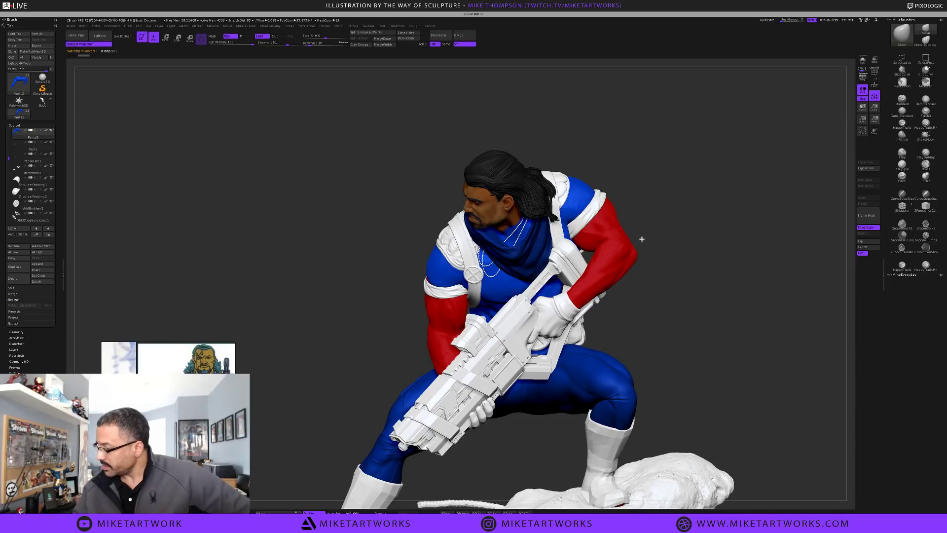
pyautogui.hotkey('ctrl', 'shift')
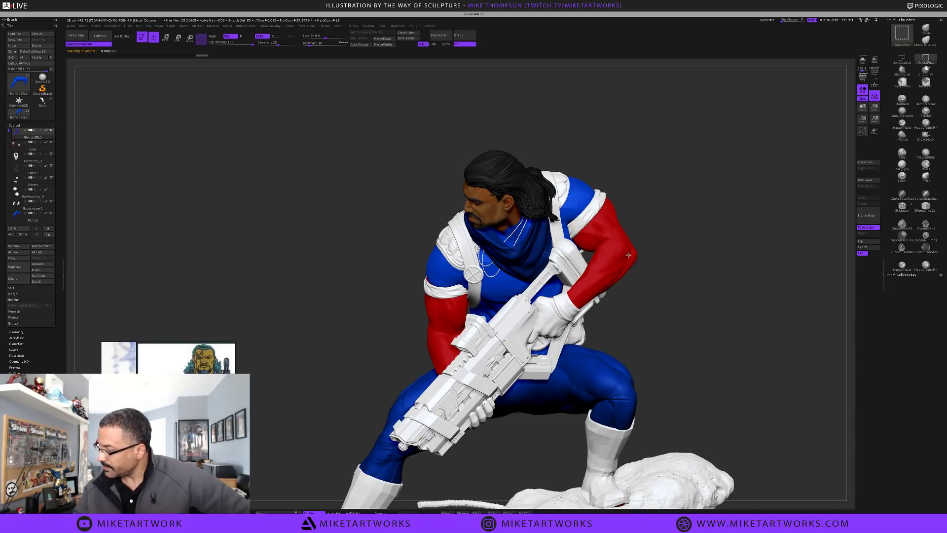
pyautogui.keyDown('ctrl'); pyautogui.keyDown('shift'); pyautogui.click(629, 255); pyautogui.keyUp('shift'); pyautogui.keyUp('ctrl')
pyautogui.keyDown('ctrl'); pyautogui.keyDown('shift'); pyautogui.moveTo(702, 283); pyautogui.dragTo(695, 297); pyautogui.keyUp('shift'); pyautogui.keyUp('ctrl')
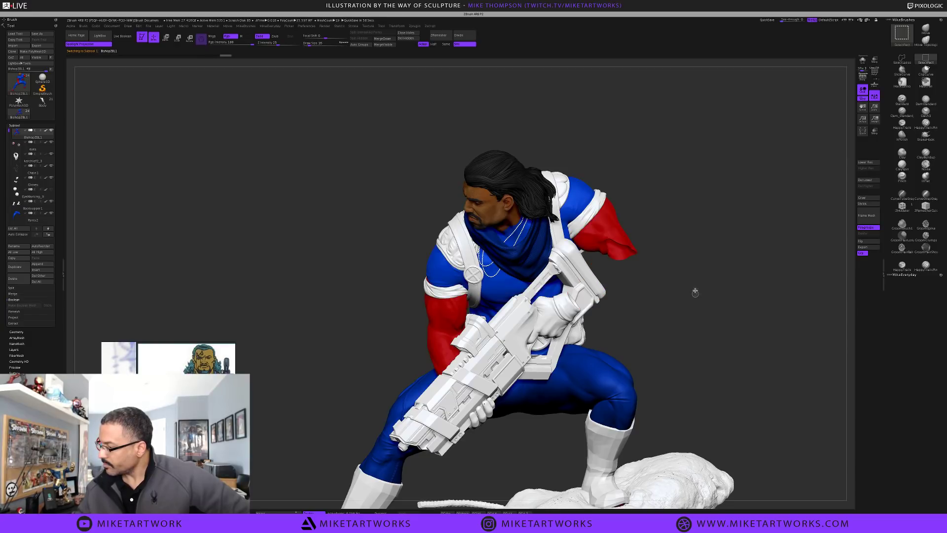
pyautogui.keyDown('ctrl'); pyautogui.keyDown('alt'); pyautogui.keyDown('shift'); pyautogui.click(624, 238); pyautogui.keyUp('shift'); pyautogui.keyUp('alt'); pyautogui.keyUp('ctrl')
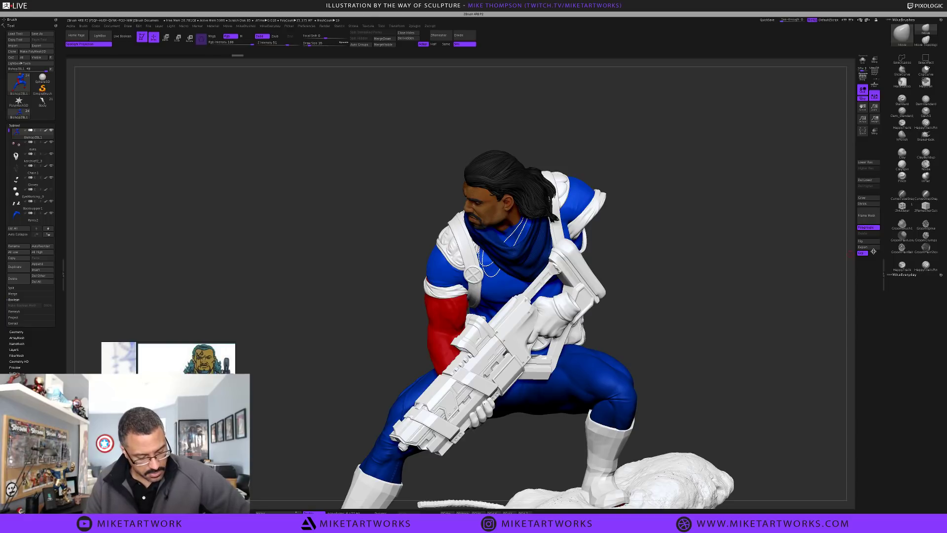
# Lower the body subtool to its lowest subdivision level
pyautogui.press('shift')
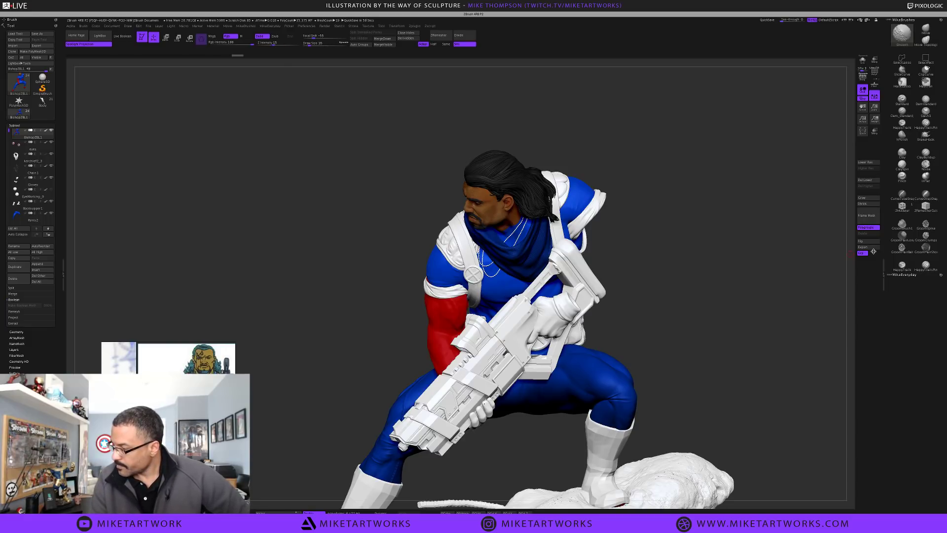
pyautogui.hotkey('shift', 'd')
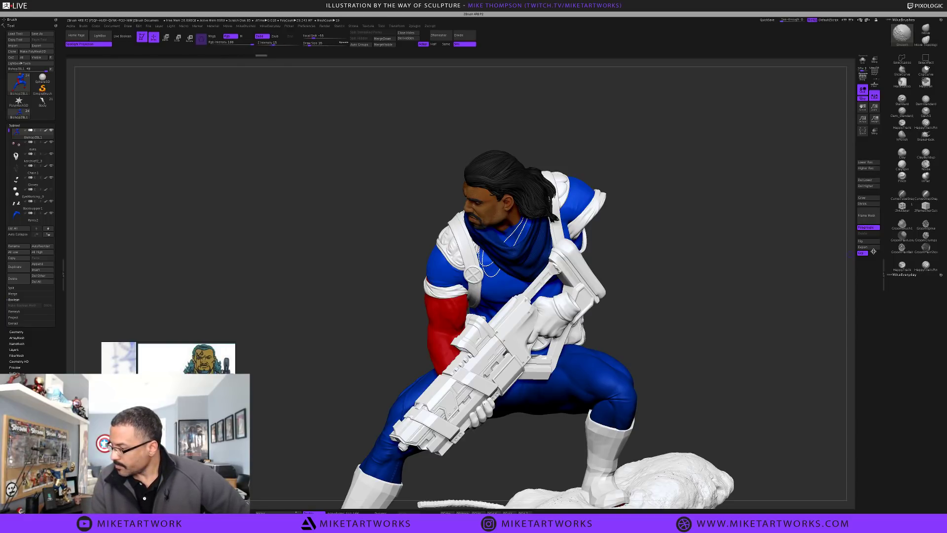
pyautogui.hotkey('shift', 'd')
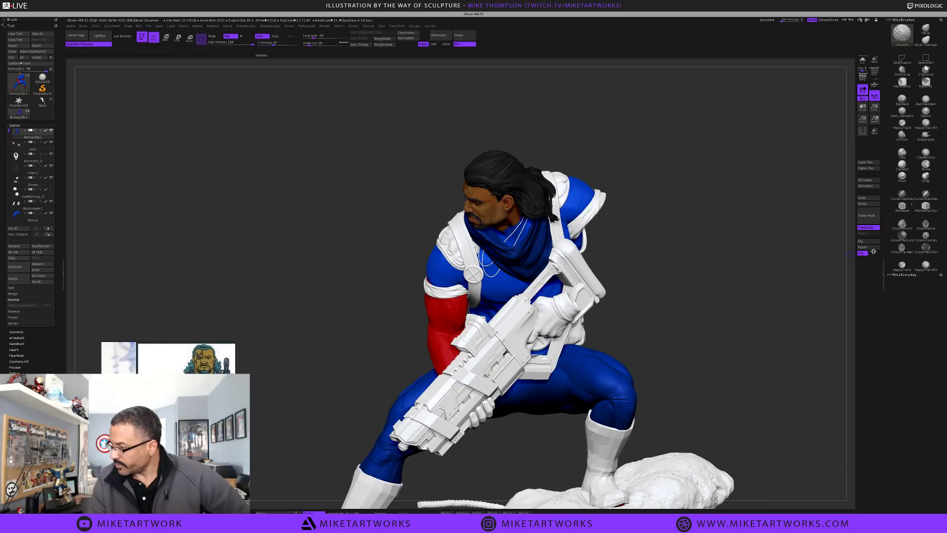
pyautogui.hotkey('shift', 'd')
pyautogui.hotkey('shift', 'd')
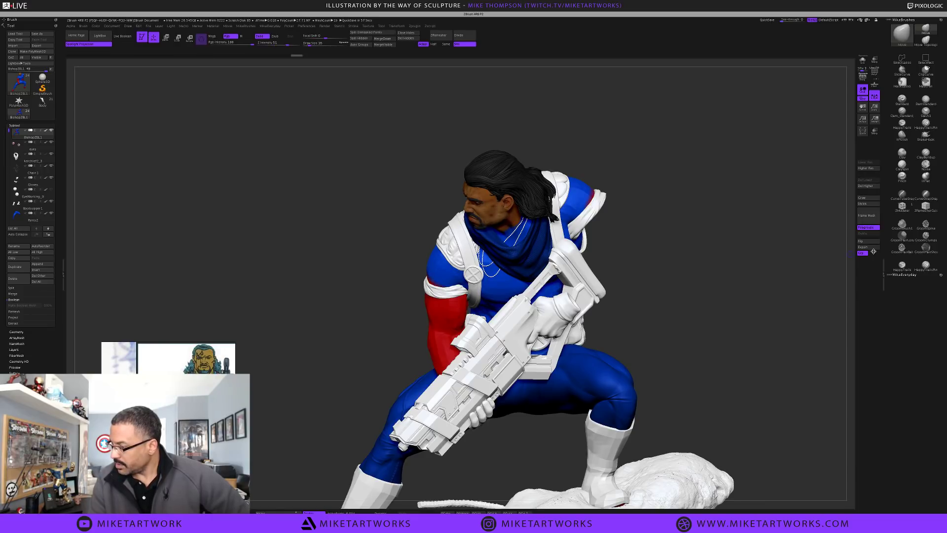
# Hide the polygroups of the character's right upper arm, forearm, face and the remaining head areas
pyautogui.hotkey('ctrl', 'shift')
pyautogui.keyDown('ctrl'); pyautogui.keyDown('shift'); pyautogui.click(462, 312); pyautogui.keyUp('shift'); pyautogui.keyUp('ctrl')
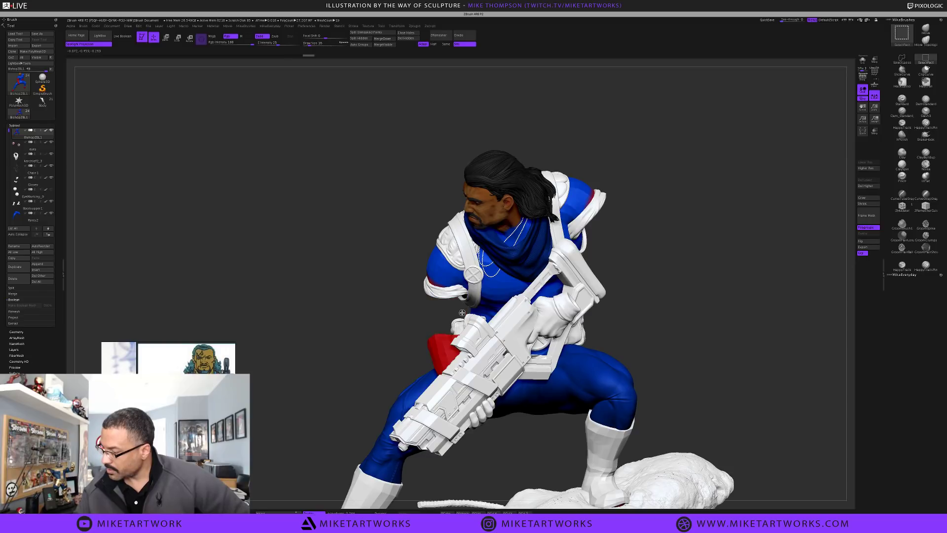
pyautogui.keyDown('ctrl'); pyautogui.keyDown('shift'); pyautogui.click(446, 346); pyautogui.keyUp('shift'); pyautogui.keyUp('ctrl')
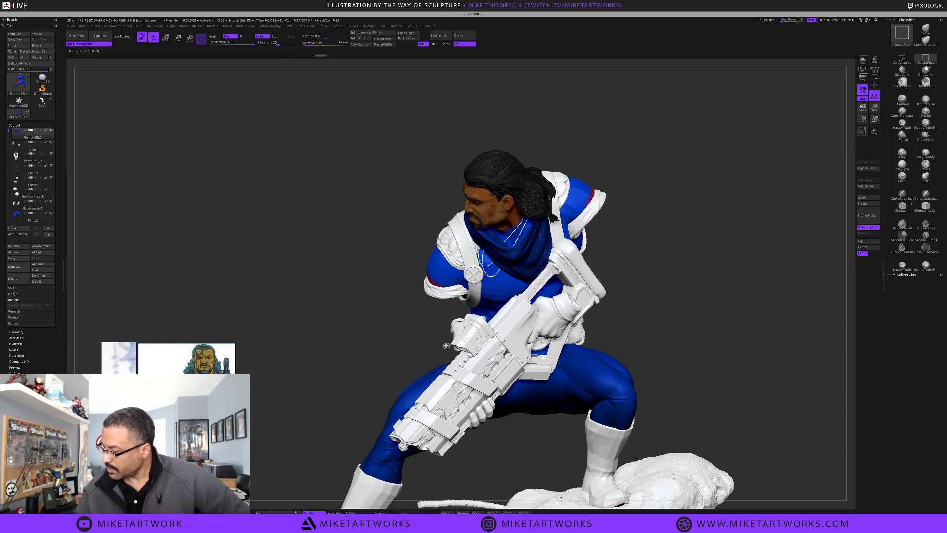
pyautogui.keyDown('ctrl'); pyautogui.keyDown('shift'); pyautogui.click(495, 212); pyautogui.keyUp('shift'); pyautogui.keyUp('ctrl')
pyautogui.keyDown('ctrl'); pyautogui.keyDown('shift'); pyautogui.click(518, 216); pyautogui.keyUp('shift'); pyautogui.keyUp('ctrl')
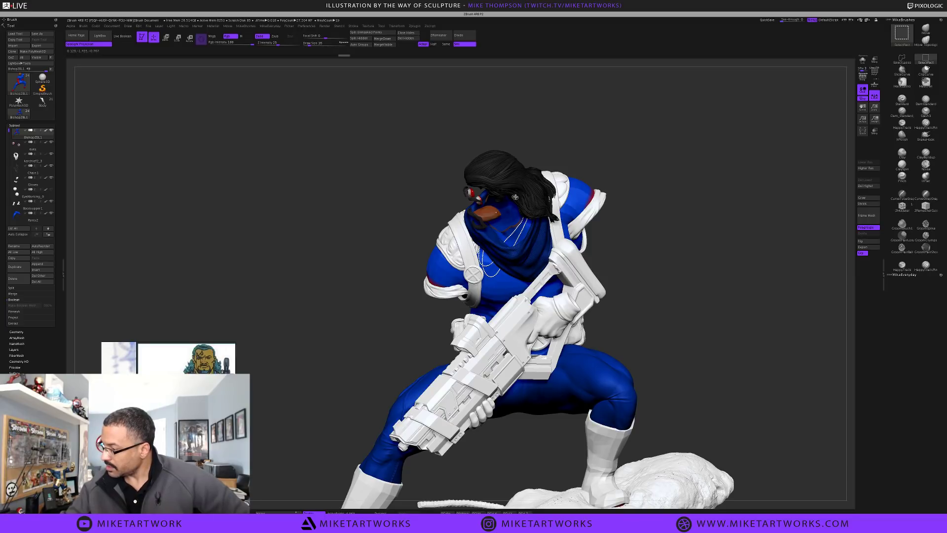
pyautogui.keyDown('ctrl'); pyautogui.keyDown('shift'); pyautogui.click(492, 212); pyautogui.keyUp('shift'); pyautogui.keyUp('ctrl')
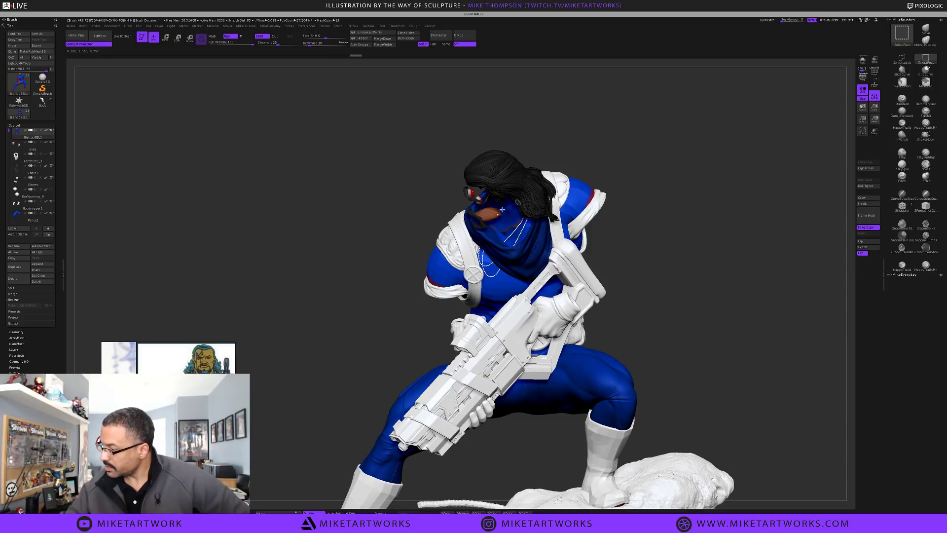
pyautogui.keyDown('ctrl'); pyautogui.keyDown('shift'); pyautogui.click(493, 213); pyautogui.keyUp('shift'); pyautogui.keyUp('ctrl')
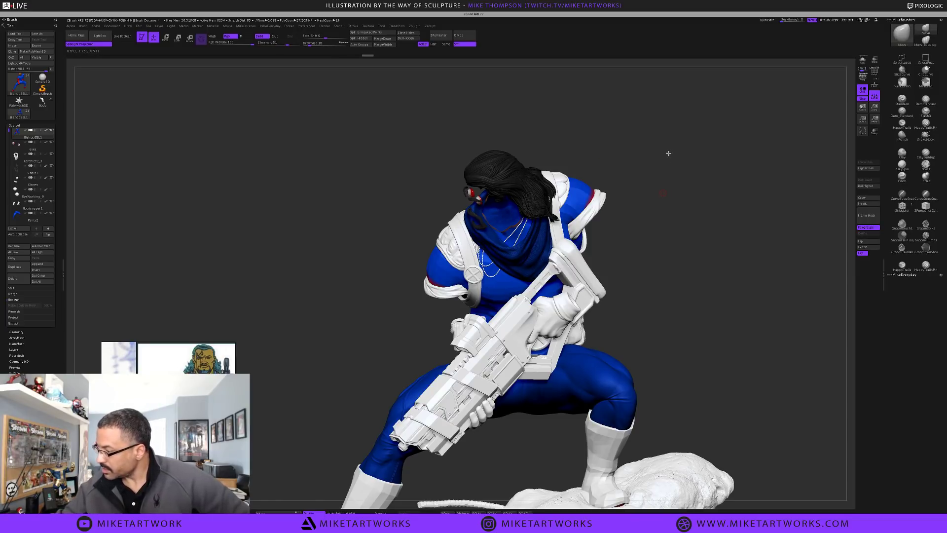
# Invert the body's visibility so only the head and arms show, and hide all other subtools except the eyes
pyautogui.moveTo(670, 154)
pyautogui.mouseDown()
pyautogui.moveTo(668, 171)
pyautogui.moveTo(666, 159)
pyautogui.mouseUp()
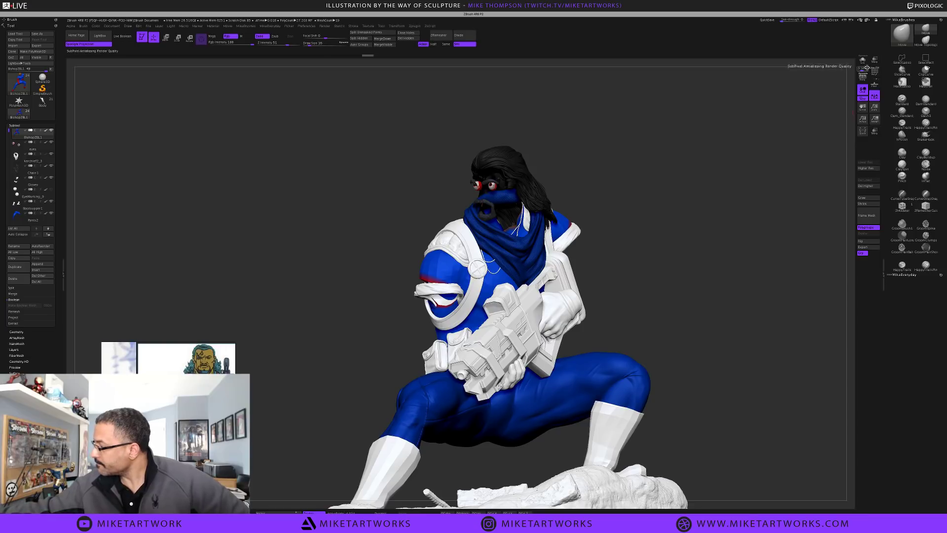
pyautogui.keyDown('ctrl'); pyautogui.keyDown('shift'); pyautogui.moveTo(714, 226); pyautogui.dragTo(690, 256); pyautogui.keyUp('shift'); pyautogui.keyUp('ctrl')
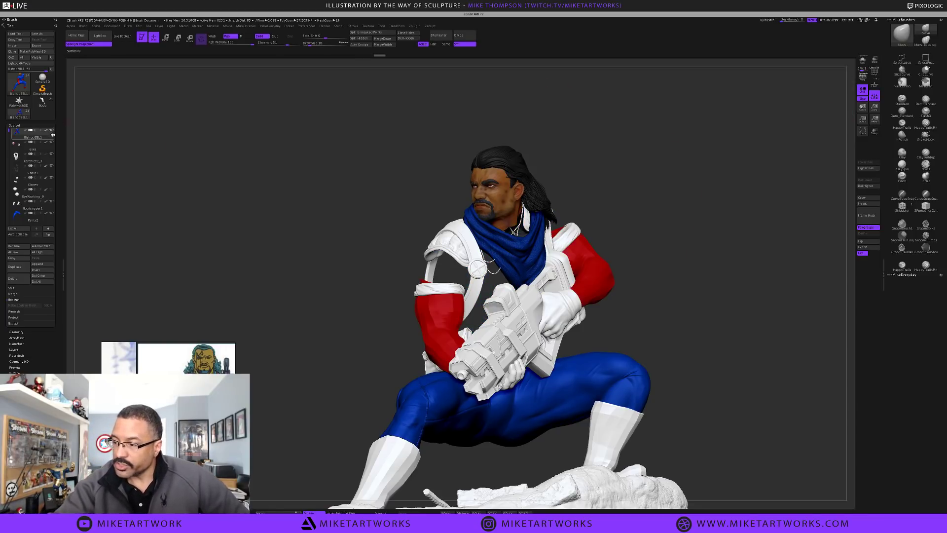
pyautogui.moveTo(50, 139)
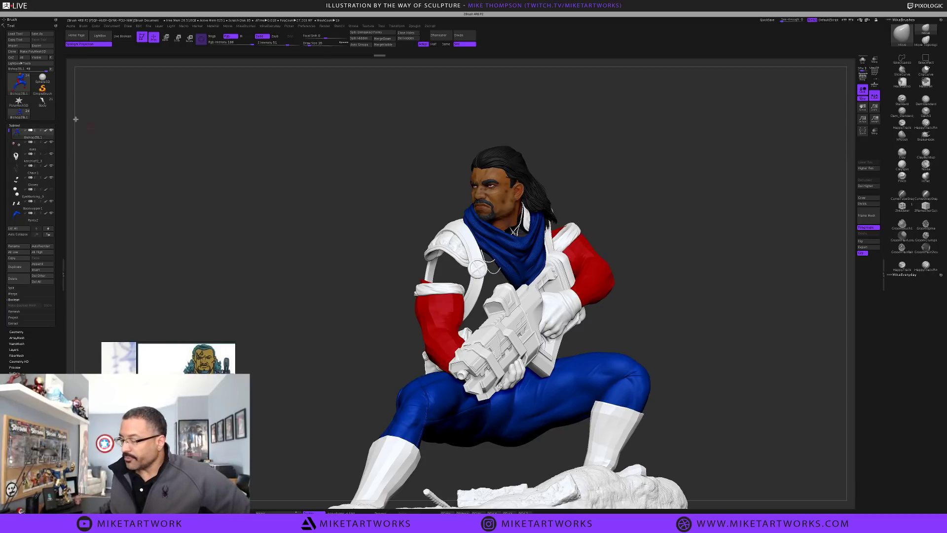
pyautogui.keyDown('shift'); pyautogui.click(52, 130); pyautogui.keyUp('shift')
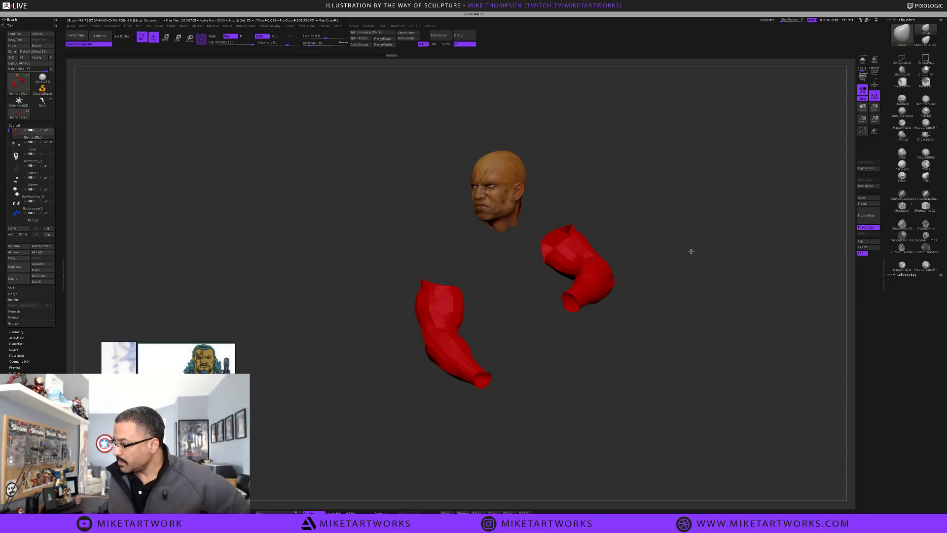
# Switch all subtools to their highest subdivision level and view the head and arm up close
pyautogui.hotkey('ctrl', 'z')
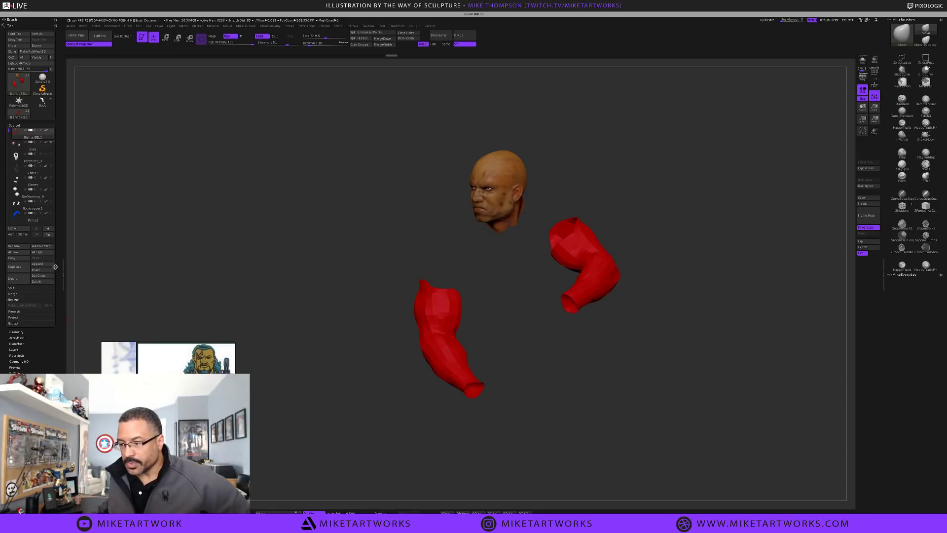
pyautogui.click(46, 252)
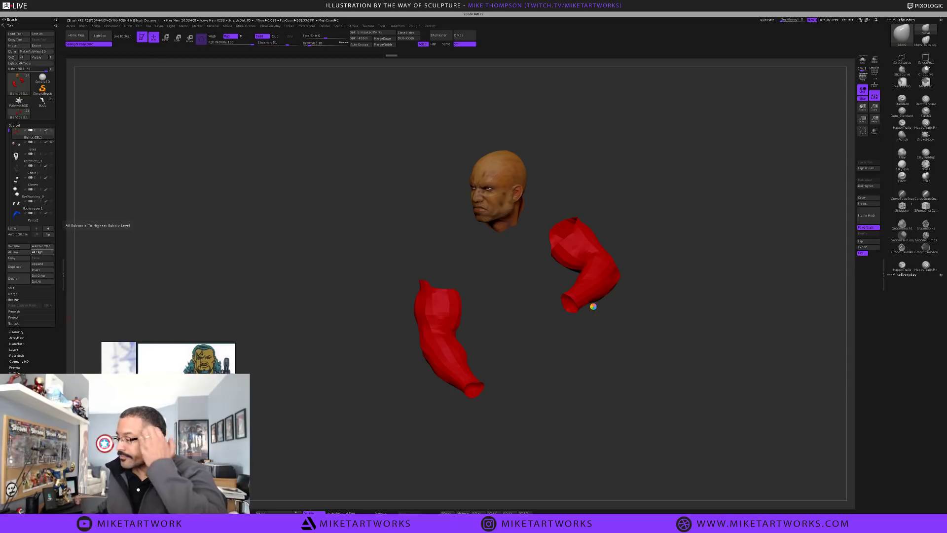
pyautogui.keyDown('alt'); pyautogui.moveTo(532, 332); pyautogui.dragTo(528, 366, button='right'); pyautogui.keyUp('alt')
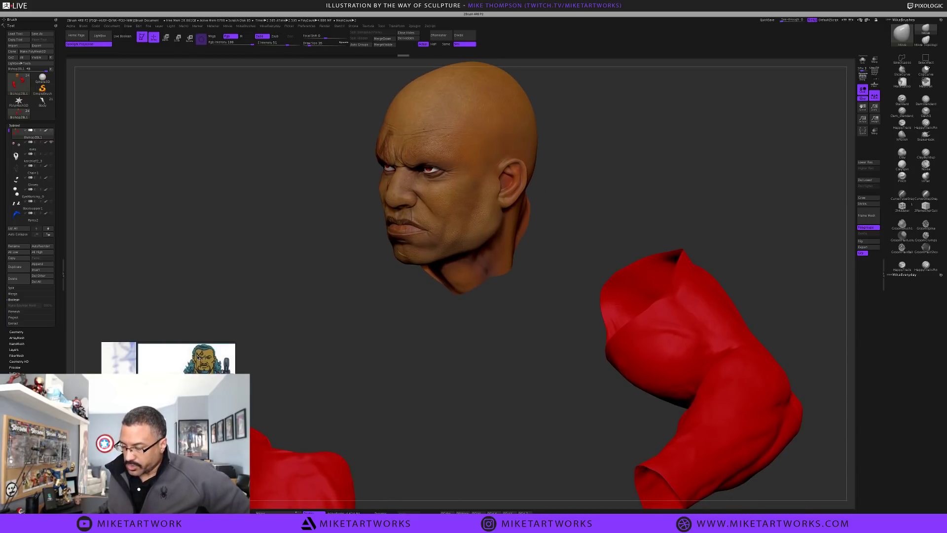
# Place the reference board beside the head and focus it on the photo of the three muscular men
pyautogui.moveTo(197, 357); pyautogui.dragTo(206, 175)
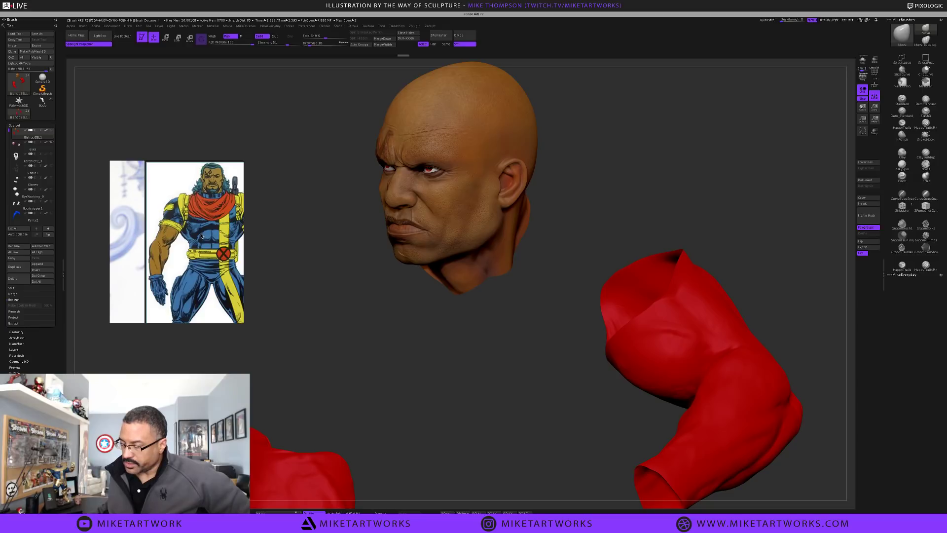
pyautogui.scroll(-5, 201, 235)
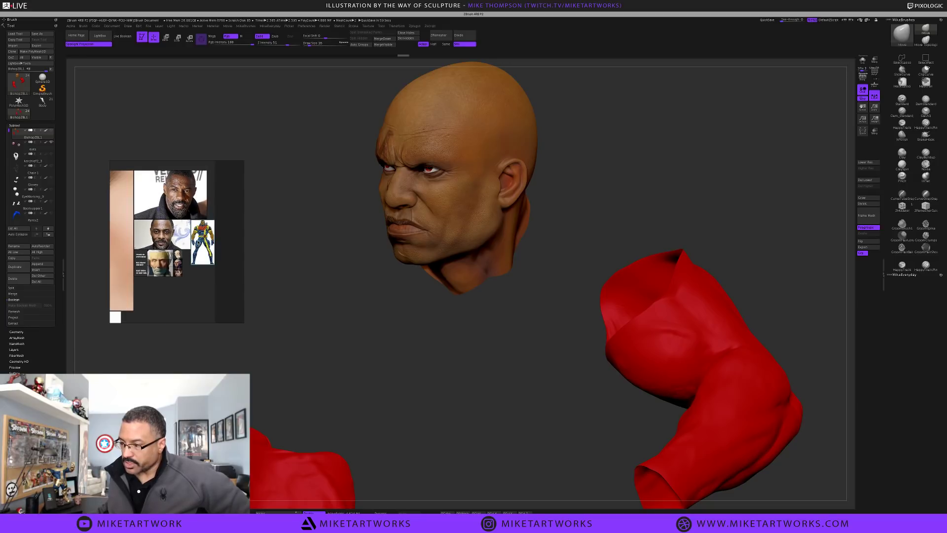
pyautogui.moveTo(154, 279)
pyautogui.mouseDown(button='right')
pyautogui.moveTo(173, 275)
pyautogui.moveTo(167, 264)
pyautogui.mouseUp(button='right')
pyautogui.moveTo(167, 264); pyautogui.dragTo(225, 281)
pyautogui.scroll(-3, 198, 269)
pyautogui.scroll(-3, 198, 269)
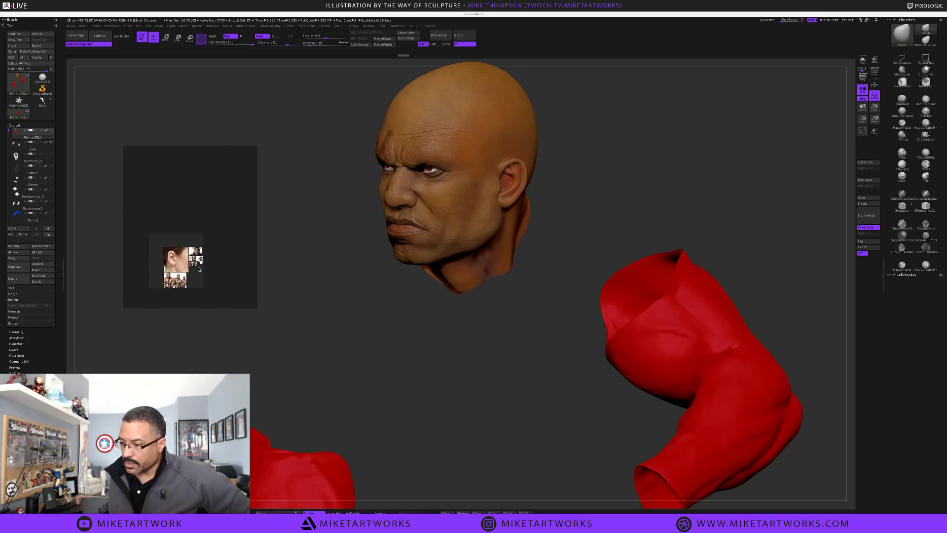
pyautogui.doubleClick(180, 284)
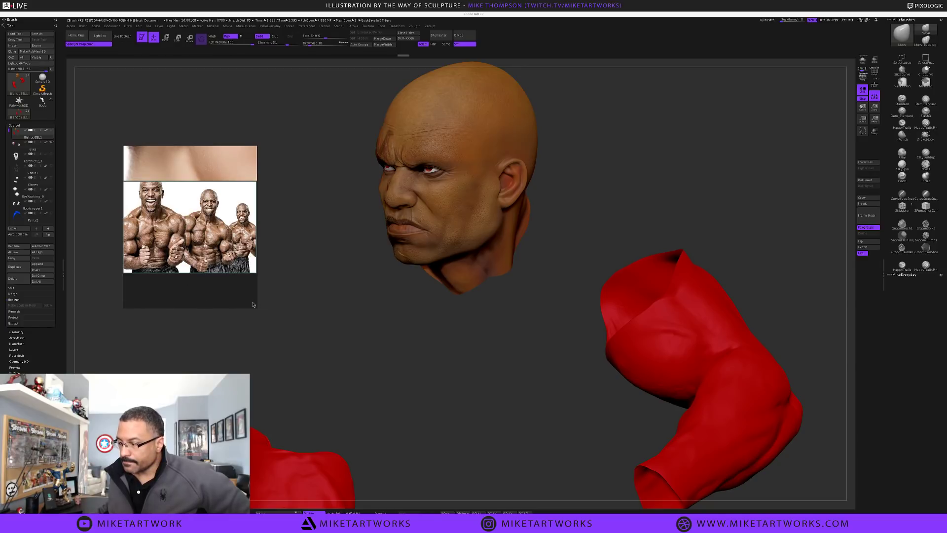
# Enlarge the reference board, move it lower beside the model and frame the men's shoulders and arms in it
pyautogui.moveTo(257, 306); pyautogui.dragTo(310, 328)
pyautogui.moveTo(244, 251); pyautogui.dragTo(266, 256)
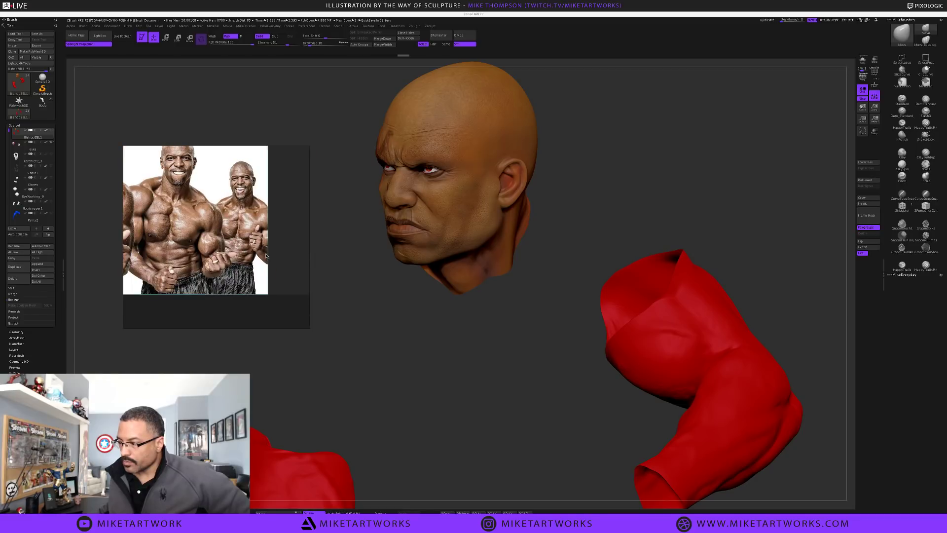
pyautogui.moveTo(208, 240); pyautogui.dragTo(293, 347)
pyautogui.moveTo(194, 322); pyautogui.dragTo(178, 324)
pyautogui.scroll(5, 192, 324)
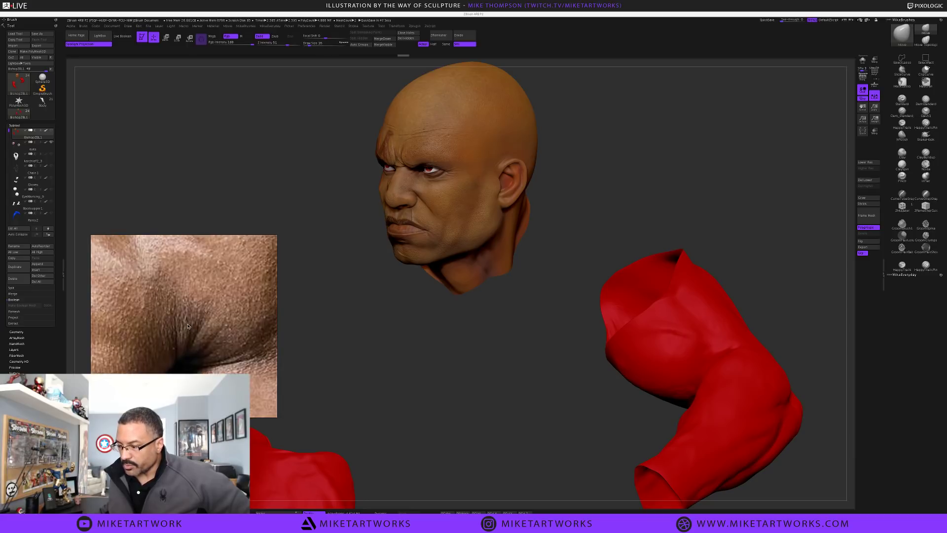
pyautogui.scroll(-5, 188, 325)
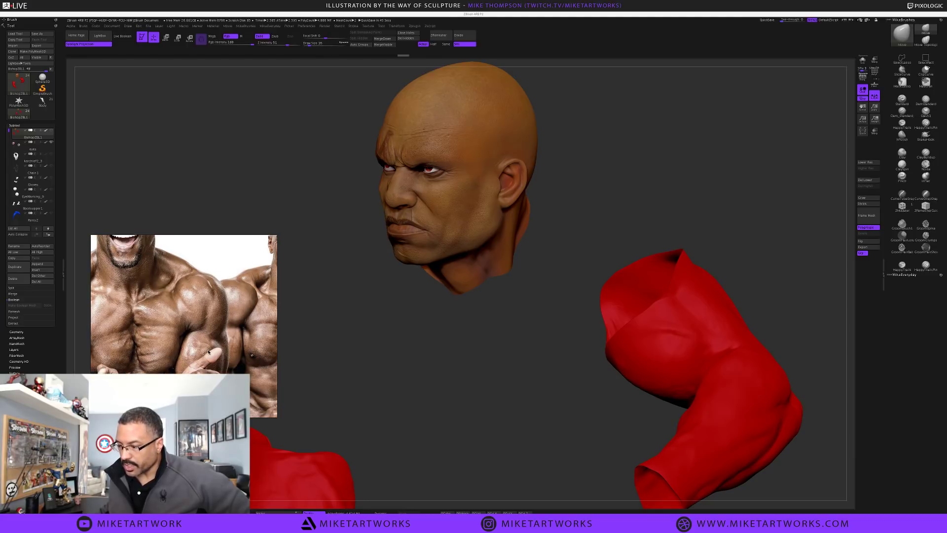
pyautogui.moveTo(209, 351); pyautogui.dragTo(173, 348)
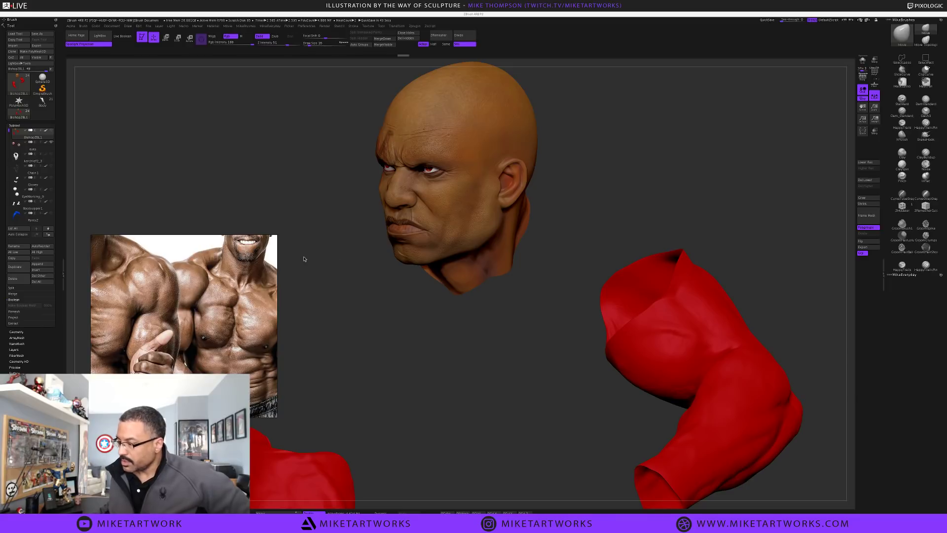
# Frame the head and both red arms together beside the photo reference
pyautogui.moveTo(570, 374); pyautogui.dragTo(563, 353)
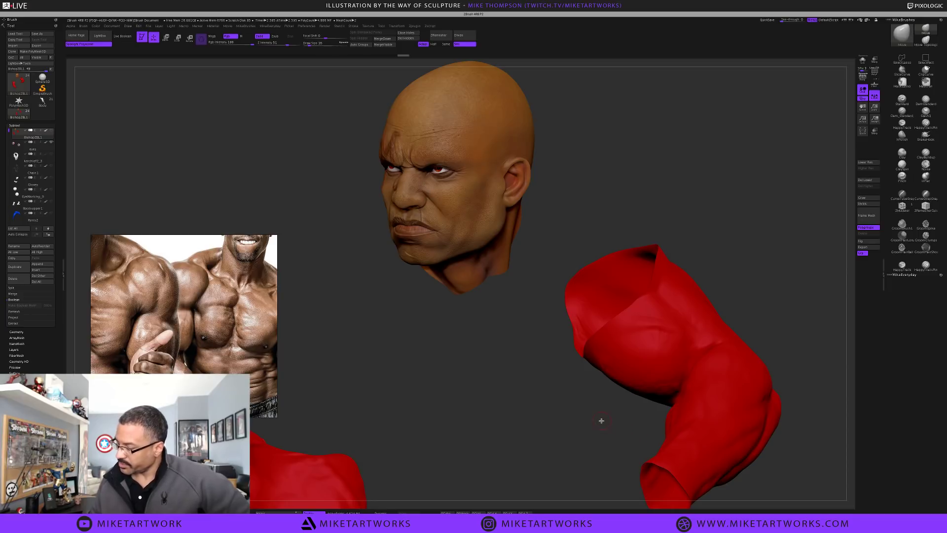
pyautogui.keyDown('alt'); pyautogui.moveTo(601, 426); pyautogui.dragTo(591, 408); pyautogui.keyUp('alt')
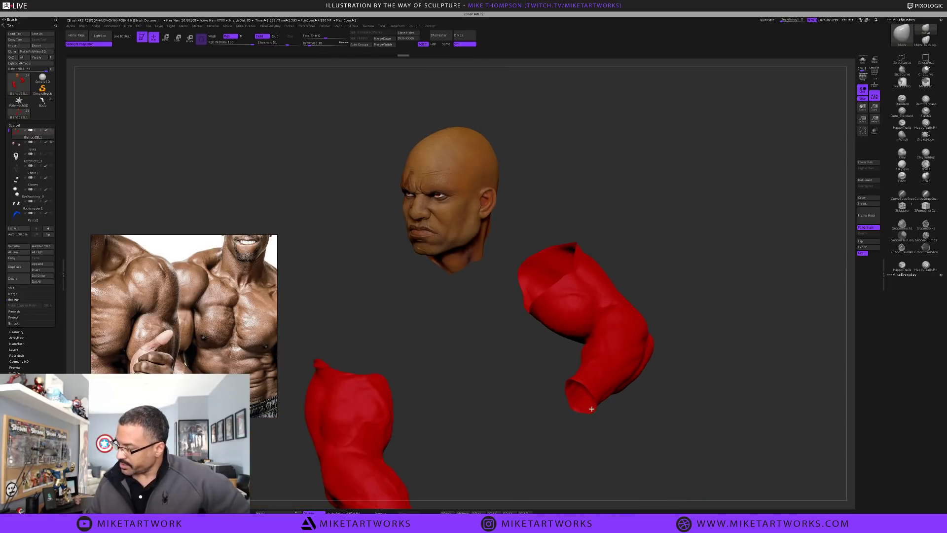
pyautogui.keyDown('alt'); pyautogui.moveTo(677, 436); pyautogui.dragTo(645, 404); pyautogui.keyUp('alt')
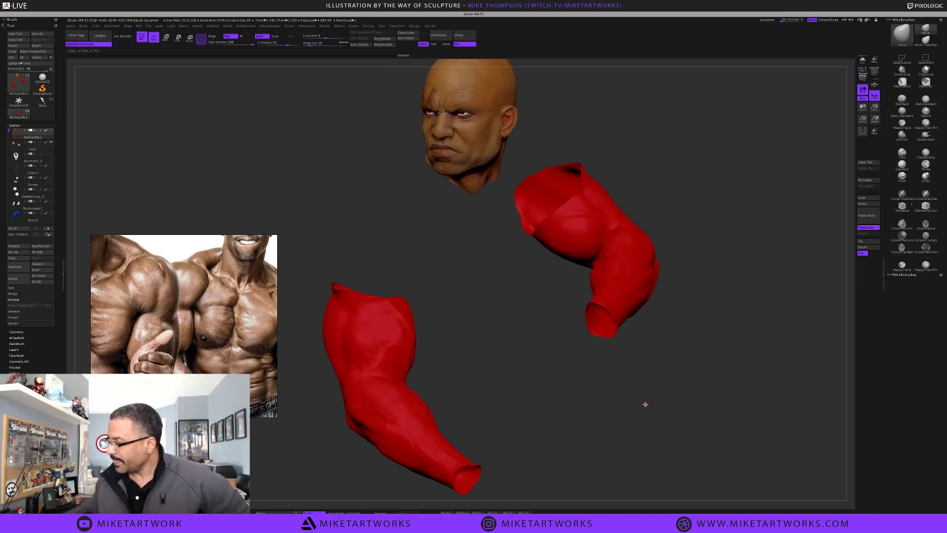
pyautogui.moveTo(469, 343); pyautogui.dragTo(508, 381)
pyautogui.press('space')
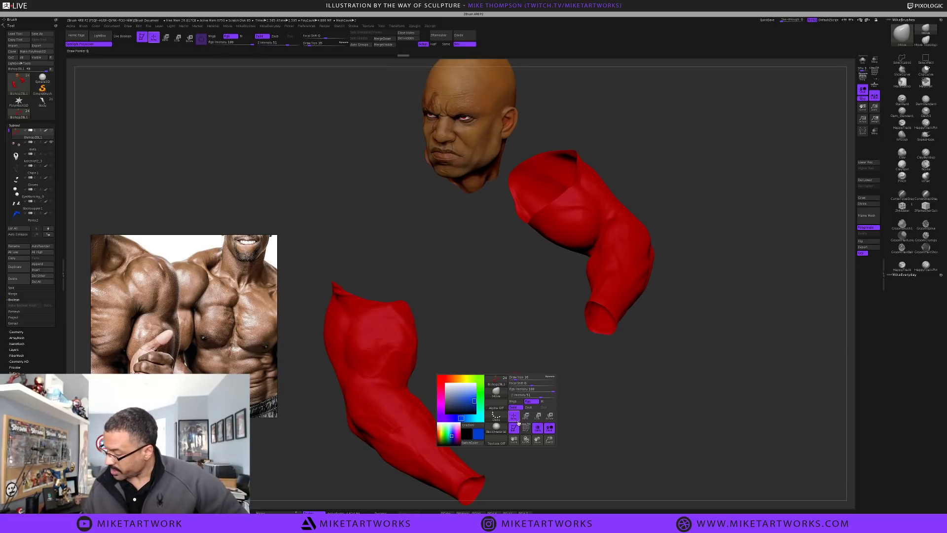
pyautogui.click(501, 418)
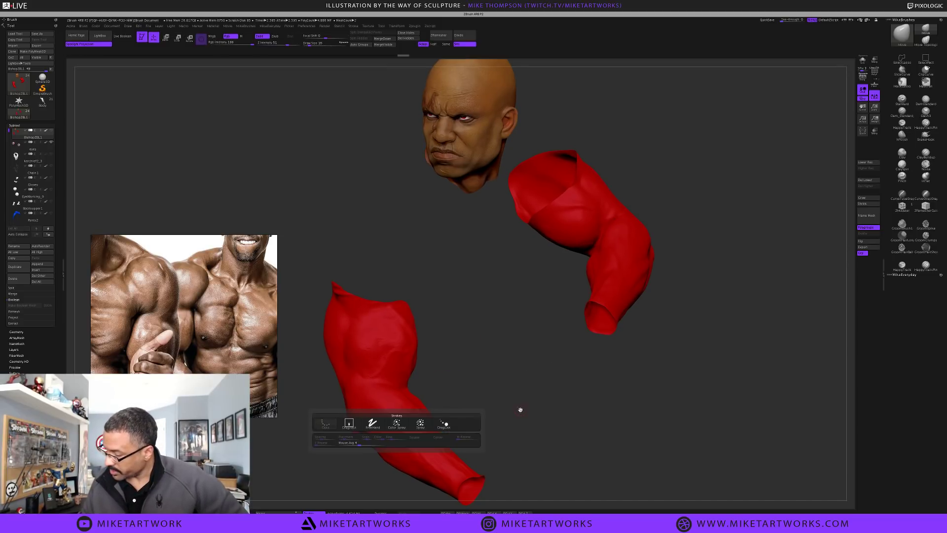
pyautogui.press('space')
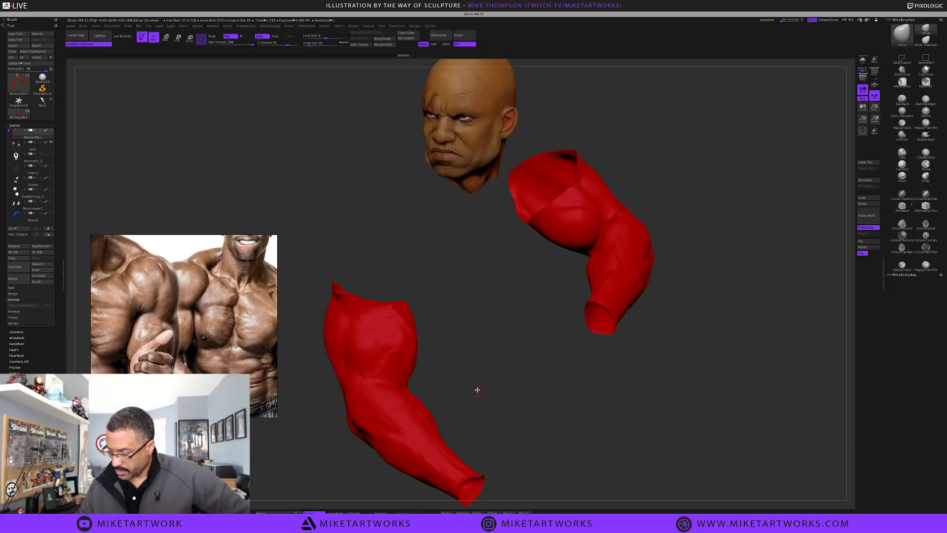
pyautogui.press('s')
pyautogui.moveTo(482, 390)
pyautogui.mouseDown()
pyautogui.moveTo(563, 340)
pyautogui.moveTo(523, 395)
pyautogui.mouseUp()
pyautogui.moveTo(554, 353); pyautogui.dragTo(518, 367)
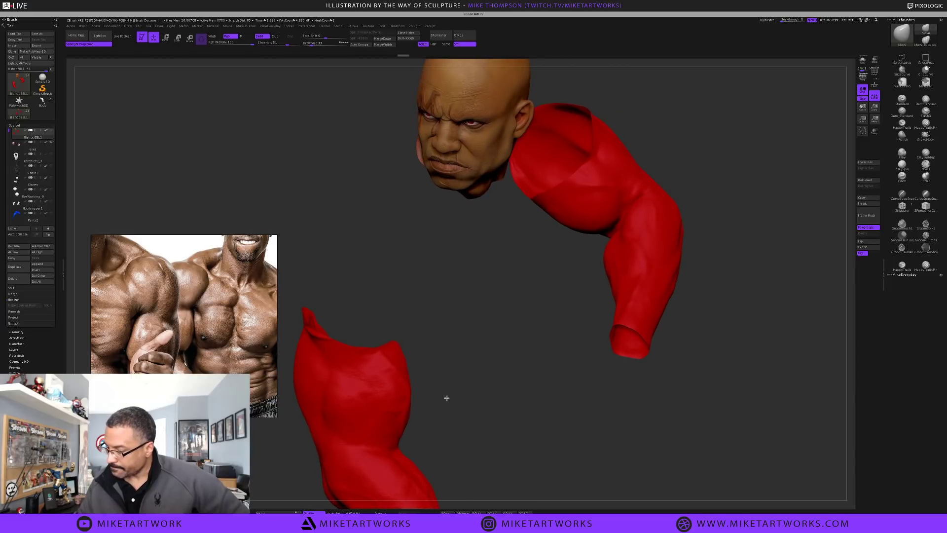
pyautogui.press('space')
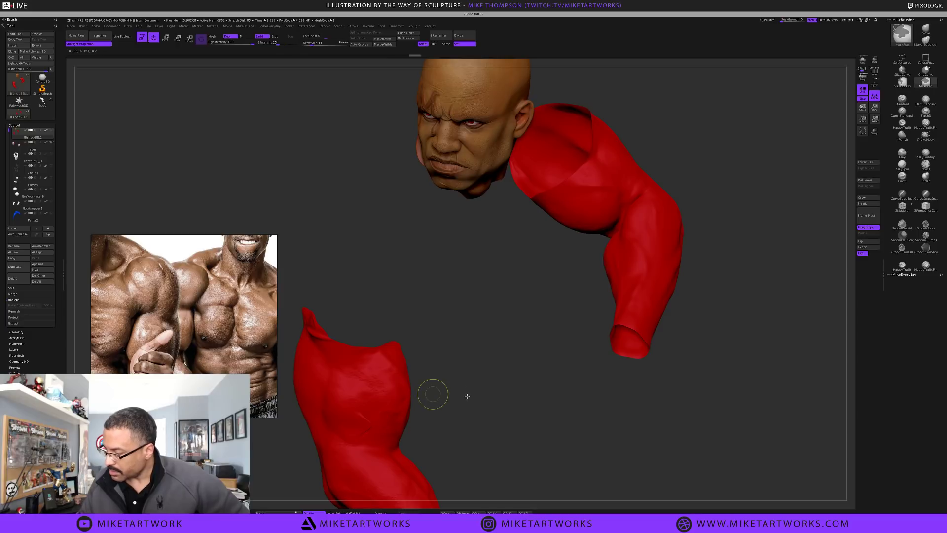
pyautogui.press('space')
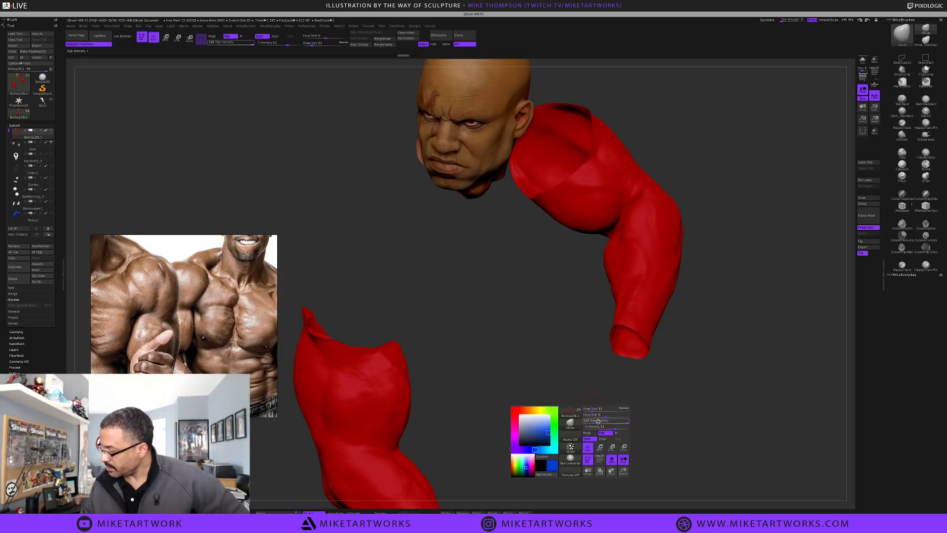
pyautogui.click(578, 451)
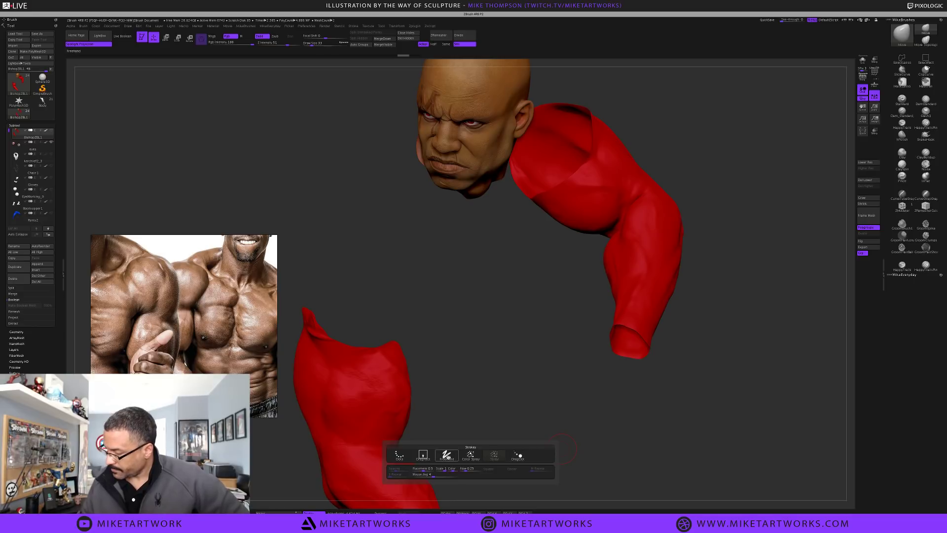
# Switch to the Standard brush with the Spray stroke, then test a blue dab on the upper arm and undo it
pyautogui.click(906, 106)
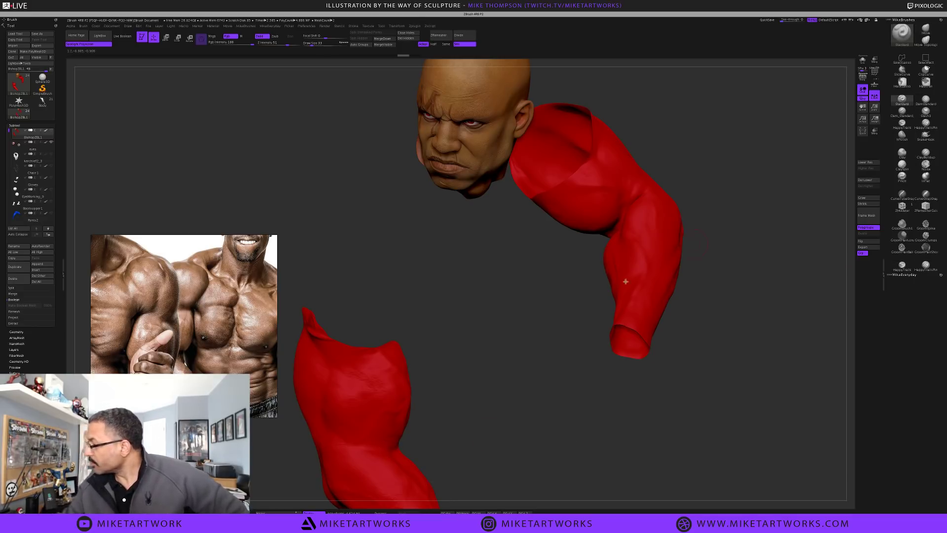
pyautogui.press('space')
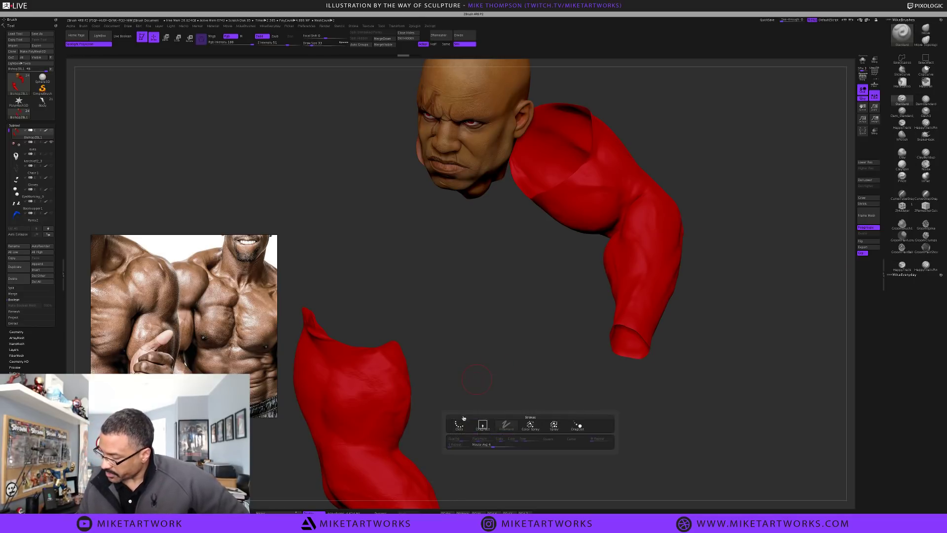
pyautogui.press('space')
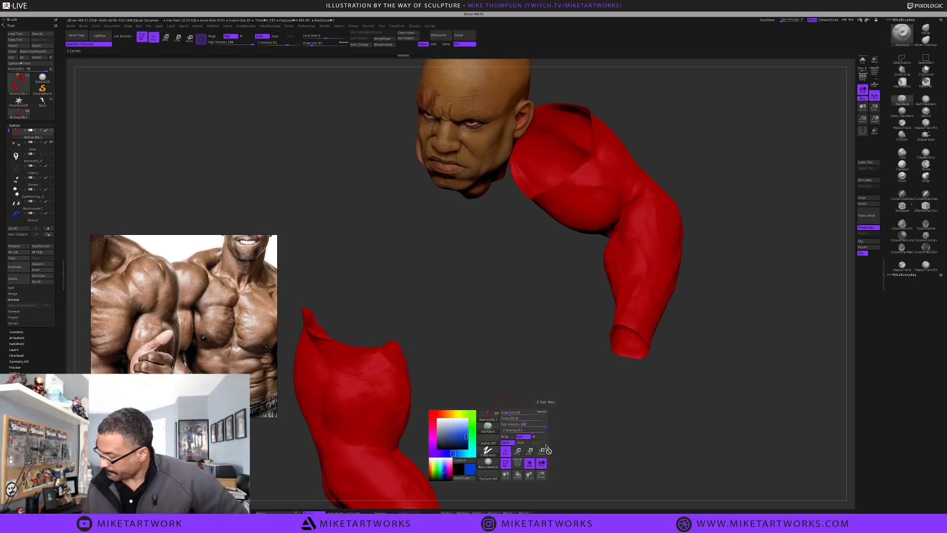
pyautogui.click(491, 452)
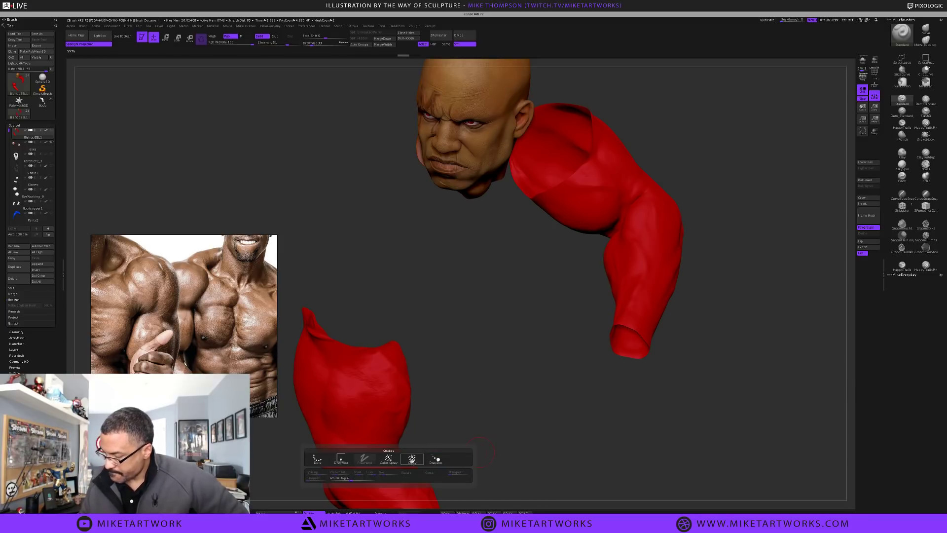
pyautogui.press('space')
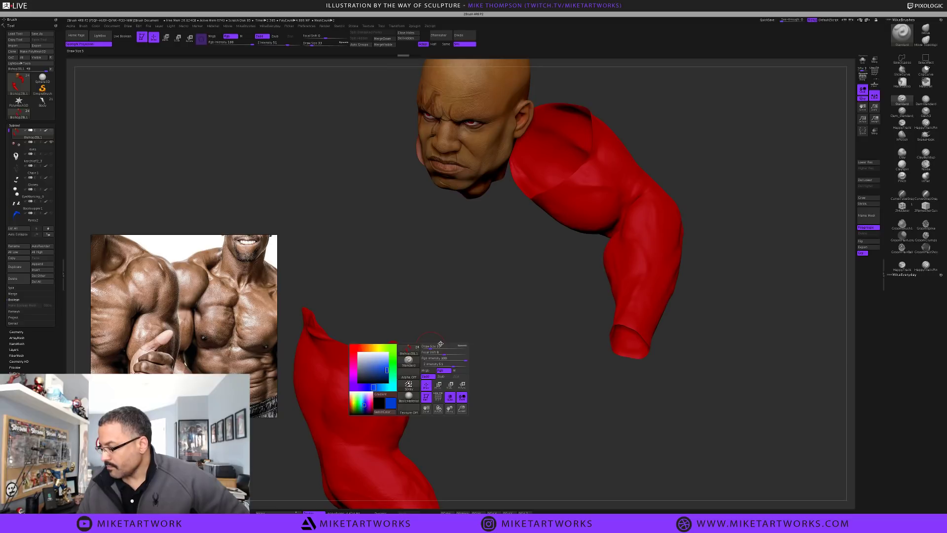
pyautogui.moveTo(367, 420); pyautogui.dragTo(379, 414)
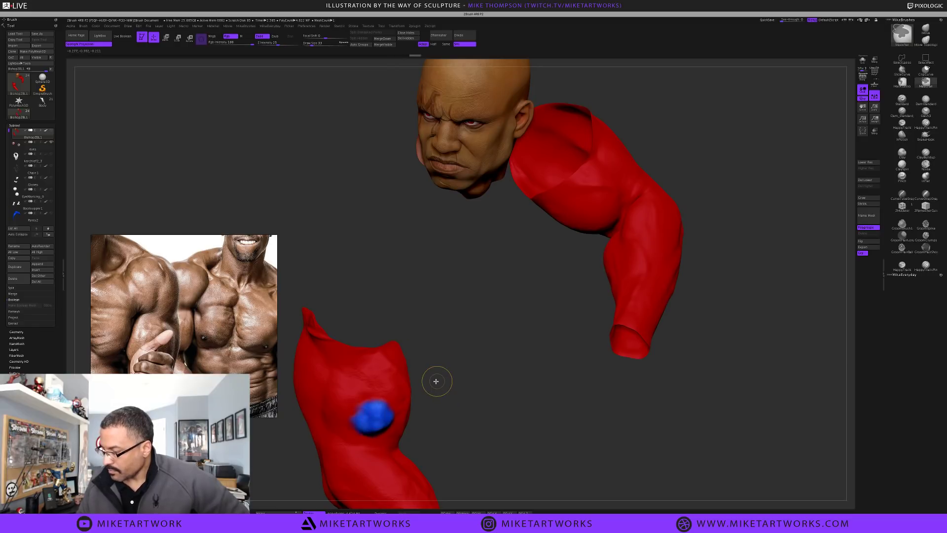
pyautogui.hotkey('ctrl', 'z')
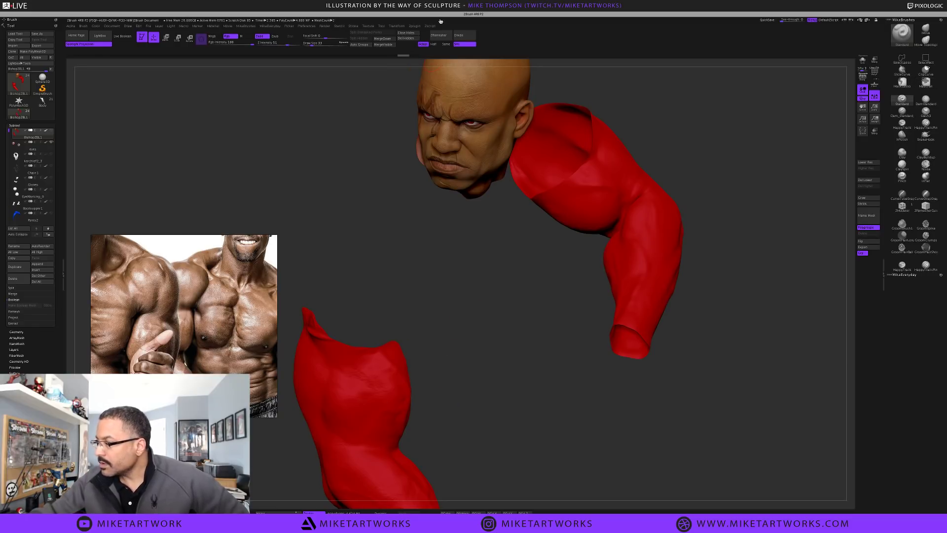
# Turn off Zadd and lower the RGB intensity so the brush applies only soft colour
pyautogui.click(271, 43)
pyautogui.click(262, 37)
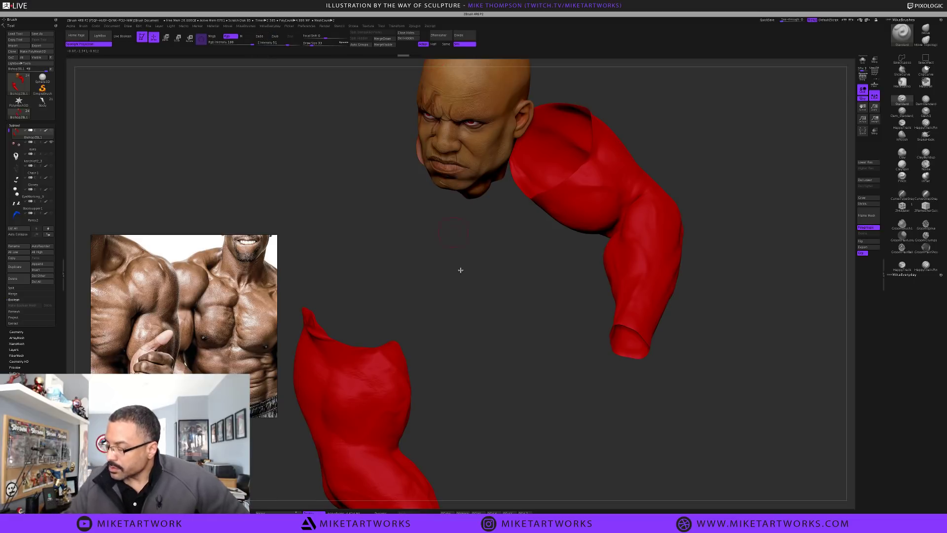
pyautogui.press('space')
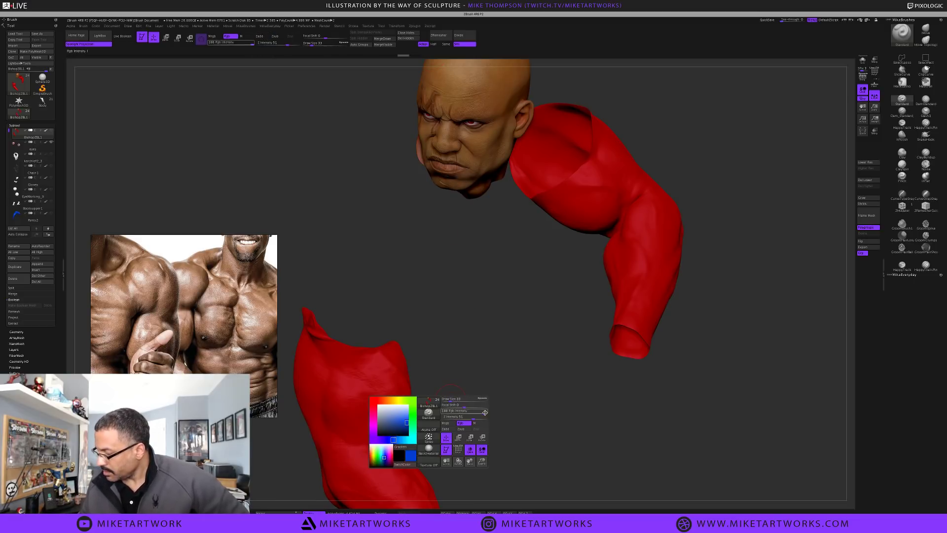
pyautogui.moveTo(467, 411); pyautogui.dragTo(471, 411)
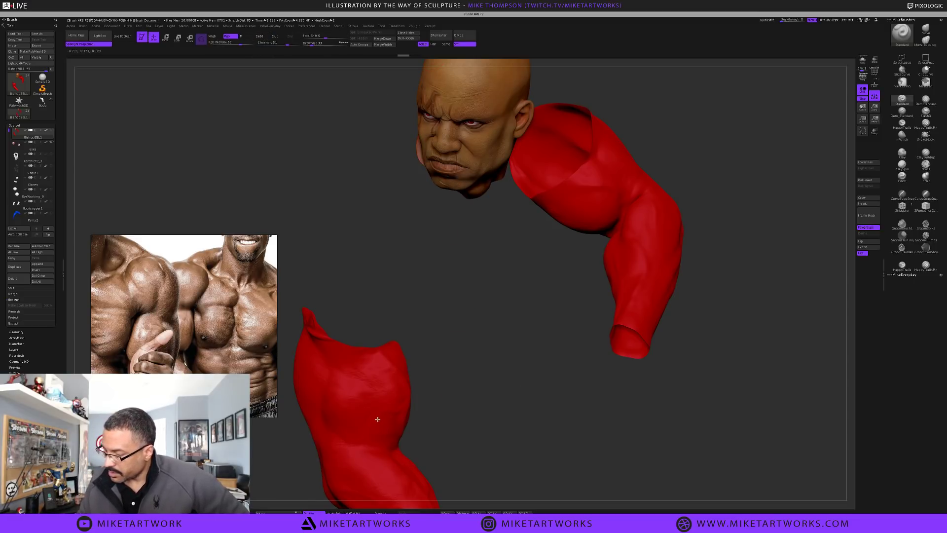
# Assign an alpha to the spray brush, then test it in blue on the upper arm and undo the mark
pyautogui.press('space')
pyautogui.click(364, 427)
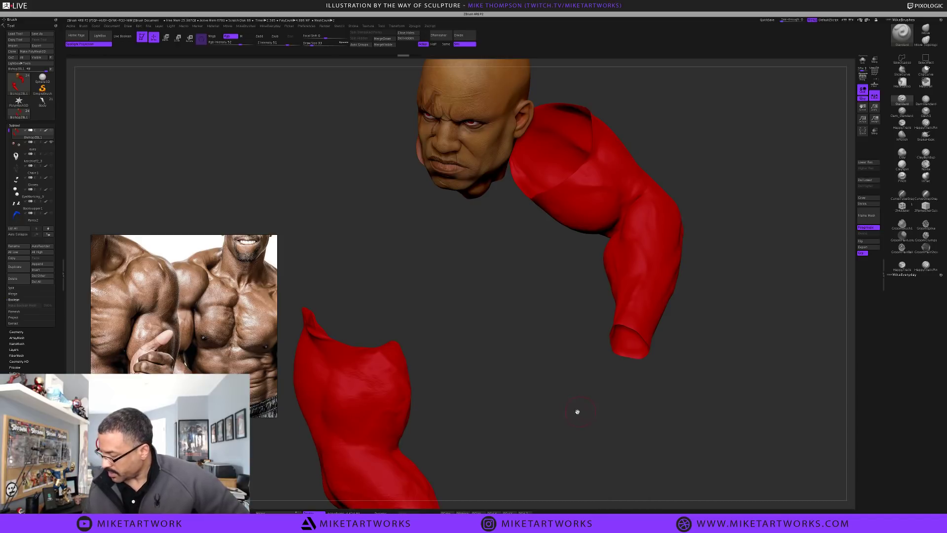
pyautogui.press('space')
pyautogui.click(475, 383)
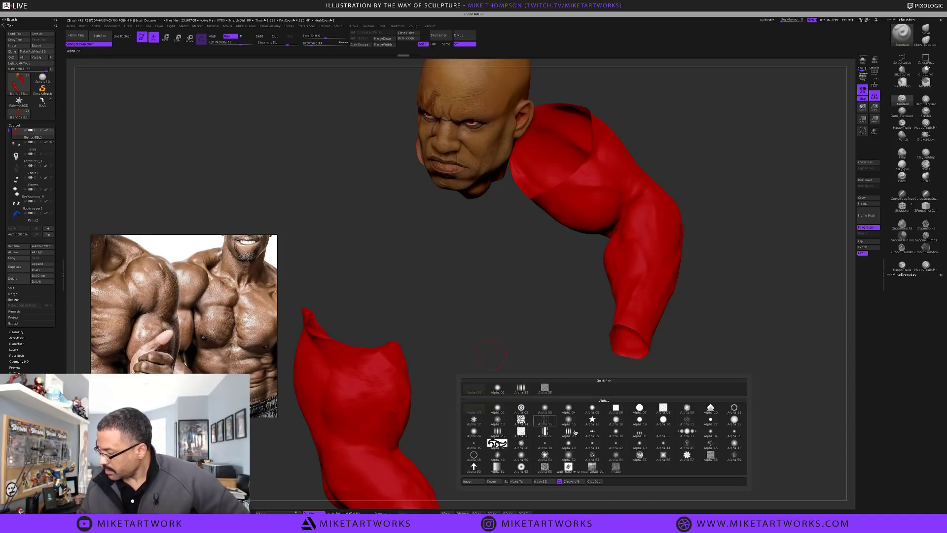
pyautogui.click(690, 421)
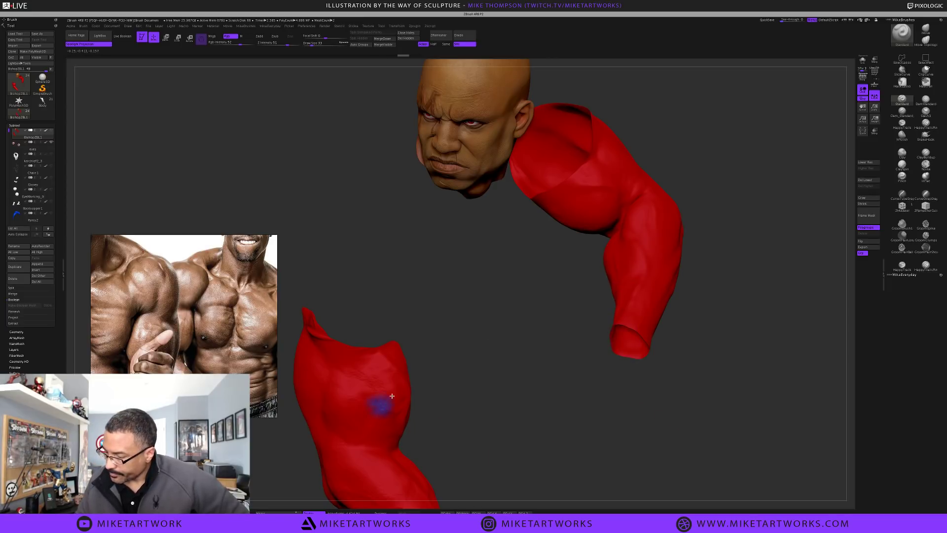
pyautogui.hotkey('ctrl', 'z')
pyautogui.moveTo(536, 358)
pyautogui.keyDown('alt'); pyautogui.mouseDown()
pyautogui.moveTo(567, 355)
pyautogui.moveTo(537, 388)
pyautogui.mouseUp(); pyautogui.keyUp('alt')
pyautogui.press('s')
pyautogui.moveTo(412, 383); pyautogui.dragTo(421, 381)
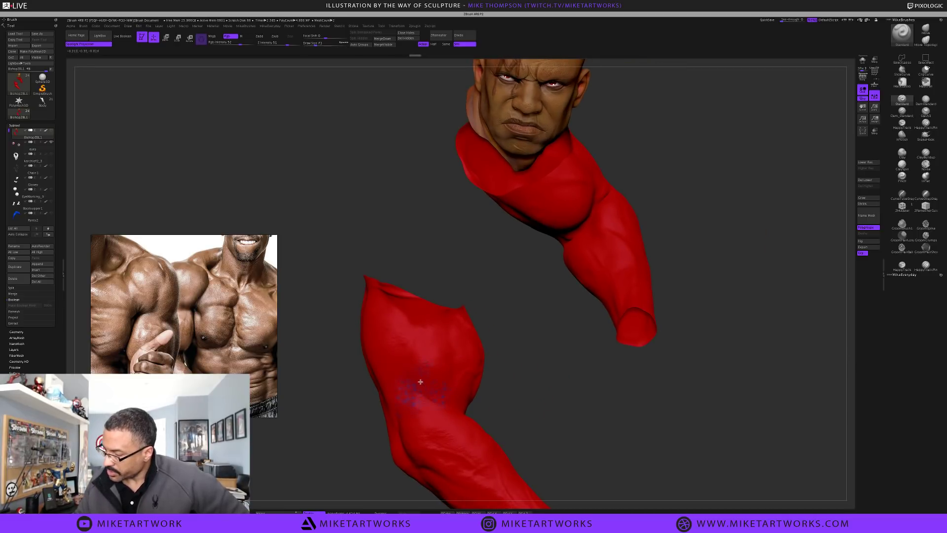
pyautogui.hotkey('ctrl', 'z')
# Adjust the brush size and spray mottled blue around the biceps and up toward the shoulder of the lowered arm
pyautogui.press('s')
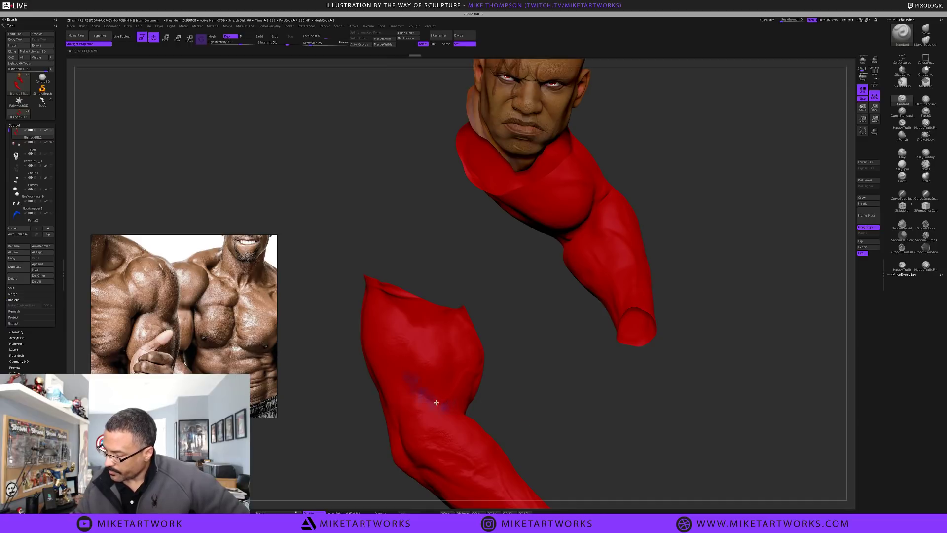
pyautogui.moveTo(413, 325); pyautogui.dragTo(418, 390)
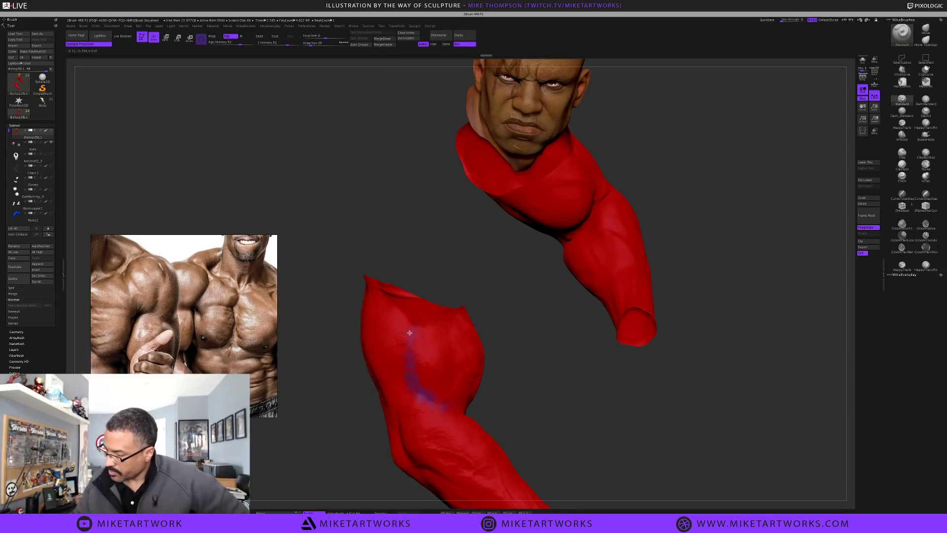
pyautogui.moveTo(533, 413)
pyautogui.mouseDown()
pyautogui.moveTo(524, 416)
pyautogui.moveTo(544, 379)
pyautogui.mouseUp()
pyautogui.press('s')
pyautogui.moveTo(443, 339)
pyautogui.mouseDown()
pyautogui.moveTo(462, 359)
pyautogui.moveTo(458, 317)
pyautogui.mouseUp()
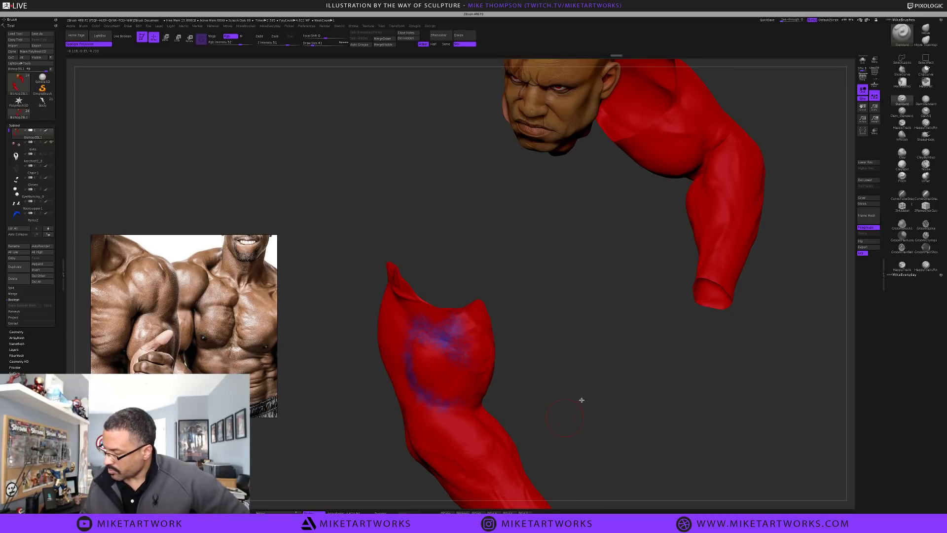
# Spray blue patches on the outer side of the upper arm and around the elbow
pyautogui.moveTo(582, 400); pyautogui.dragTo(434, 463)
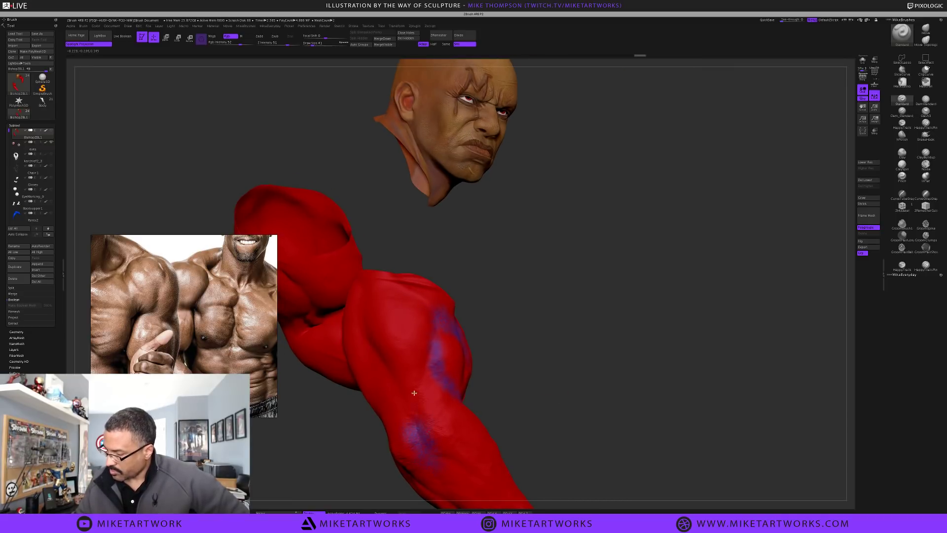
pyautogui.moveTo(375, 348); pyautogui.dragTo(379, 380)
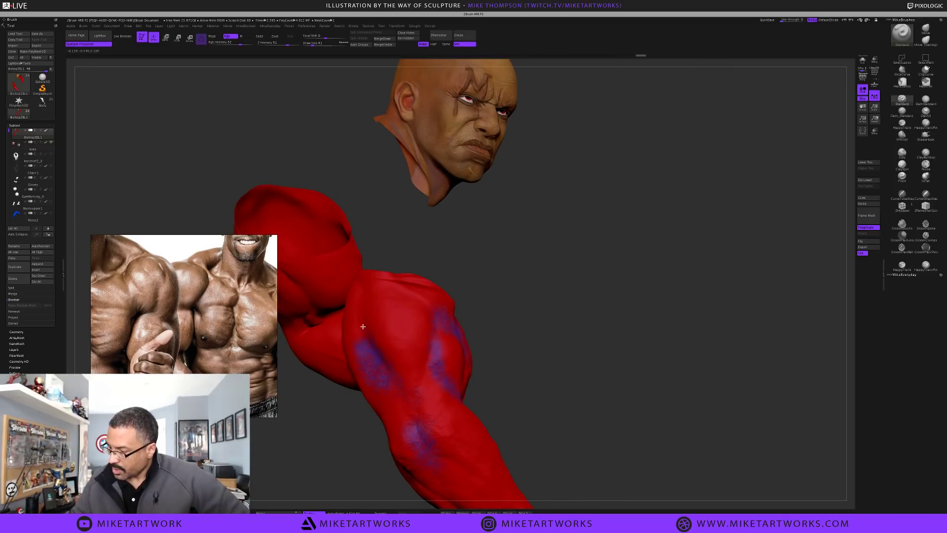
pyautogui.moveTo(626, 416); pyautogui.dragTo(555, 406)
pyautogui.press('f')
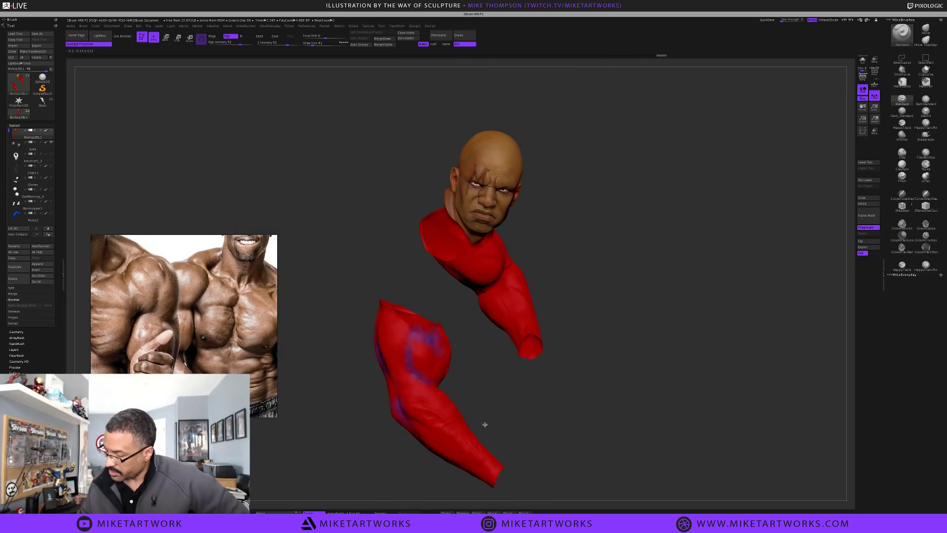
pyautogui.moveTo(485, 425); pyautogui.dragTo(486, 421)
pyautogui.moveTo(420, 423); pyautogui.dragTo(425, 428)
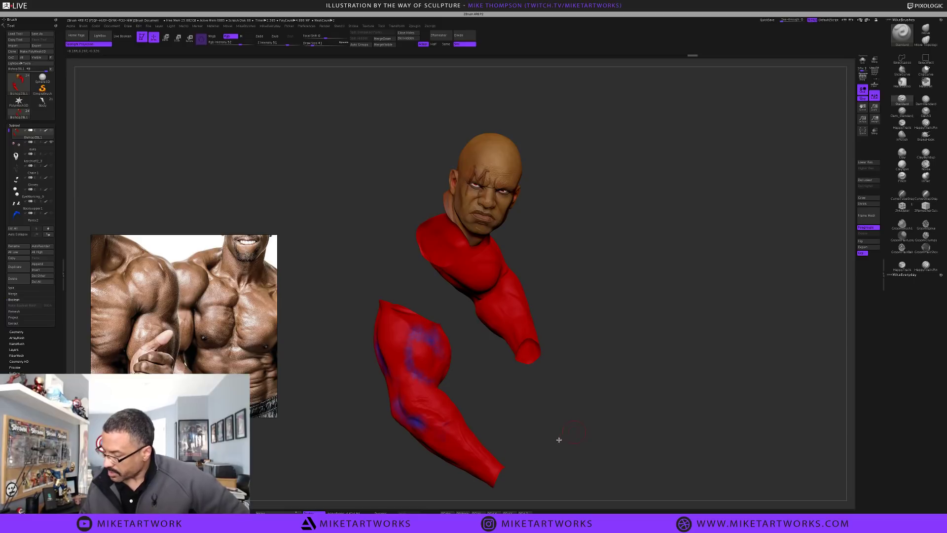
# Spray blue mottling over the back of the lowered arm's upper section, around its elbow and down the forearm
pyautogui.moveTo(559, 439); pyautogui.dragTo(444, 333)
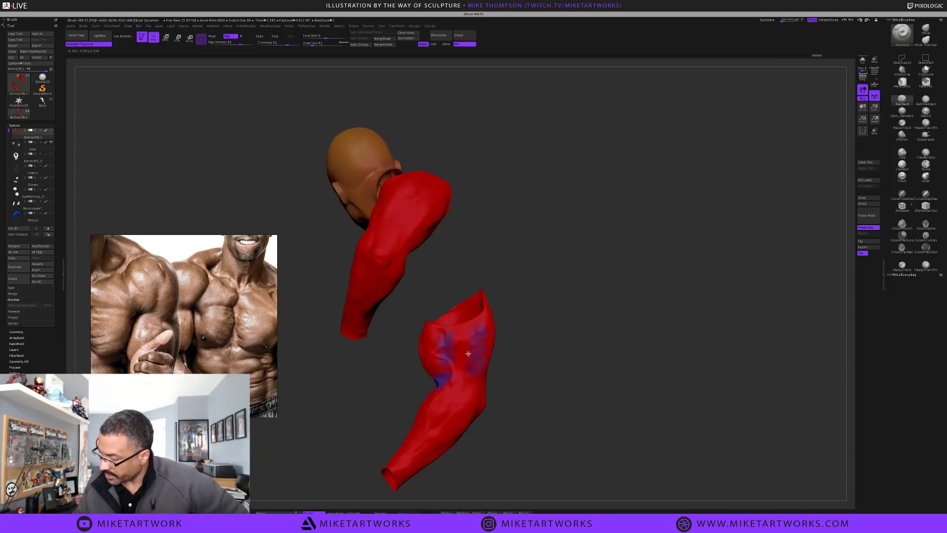
pyautogui.moveTo(483, 393)
pyautogui.mouseDown()
pyautogui.moveTo(537, 410)
pyautogui.moveTo(482, 378)
pyautogui.mouseUp()
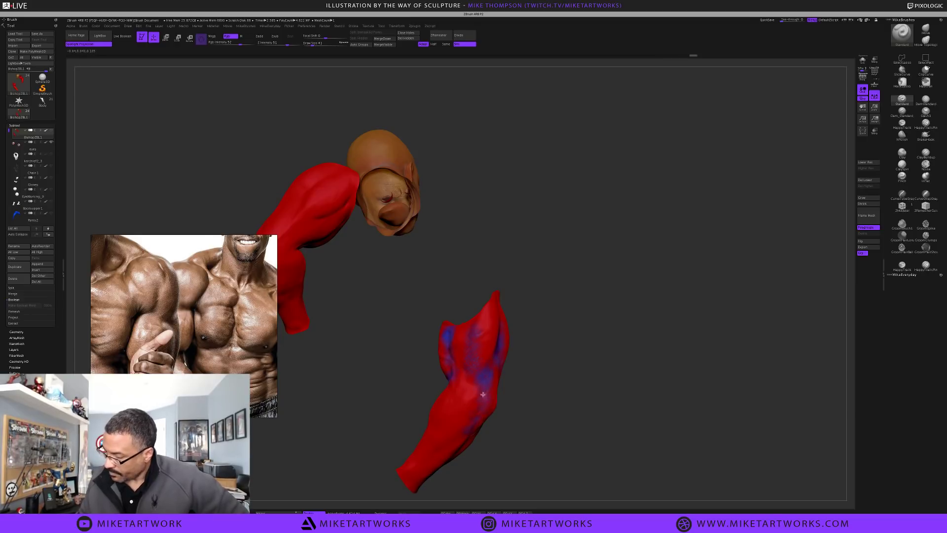
pyautogui.moveTo(575, 417); pyautogui.dragTo(488, 418)
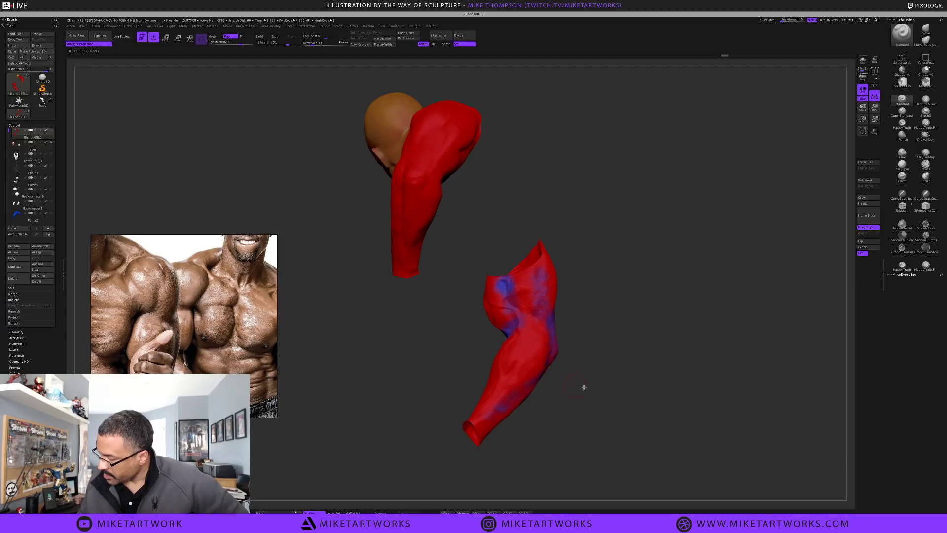
pyautogui.moveTo(584, 388); pyautogui.dragTo(520, 383)
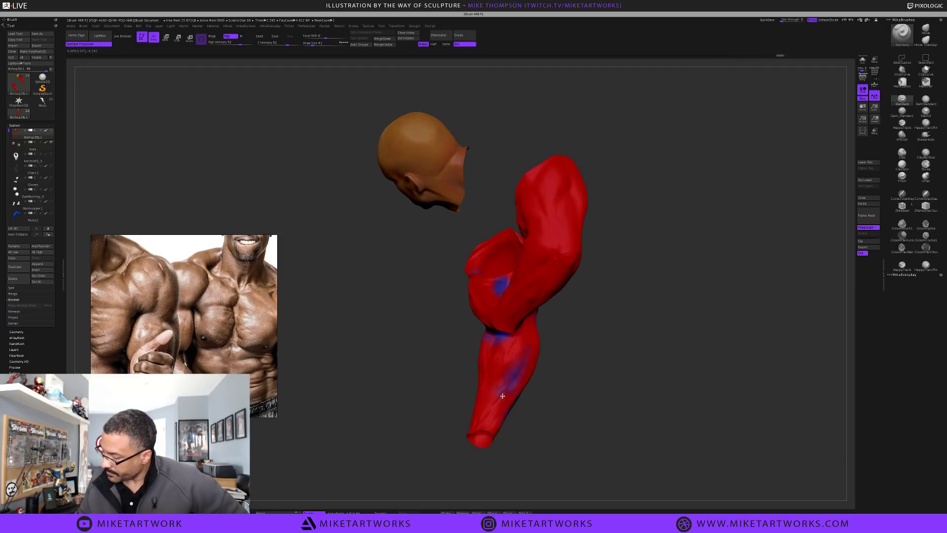
pyautogui.moveTo(567, 415); pyautogui.dragTo(524, 422)
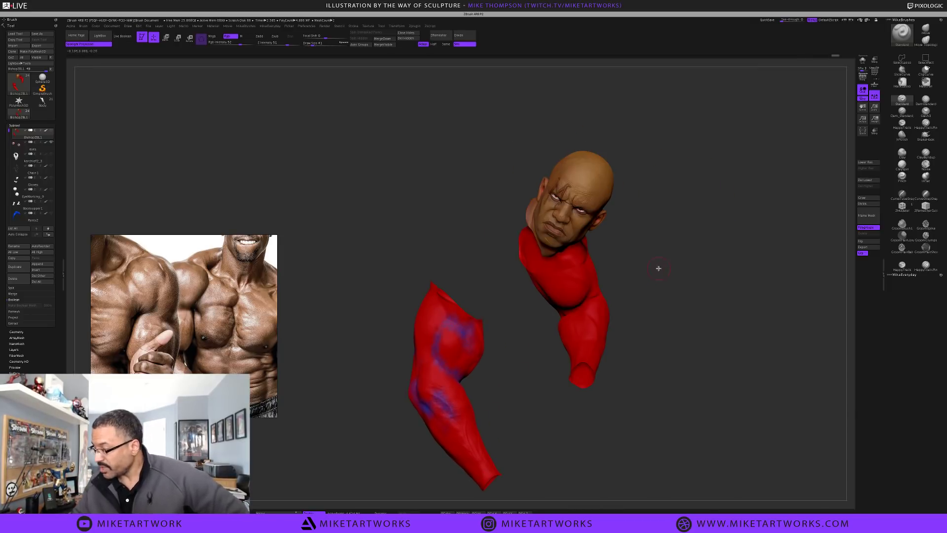
# Examine the painted head's skin tones around the eyes, cheeks and ear as a colour reference for the arms, using a smaller brush
pyautogui.keyDown('alt'); pyautogui.moveTo(655, 273); pyautogui.dragTo(613, 289); pyautogui.keyUp('alt')
pyautogui.moveTo(646, 348)
pyautogui.keyDown('alt'); pyautogui.mouseDown()
pyautogui.moveTo(656, 377)
pyautogui.moveTo(641, 334)
pyautogui.mouseUp(); pyautogui.keyUp('alt')
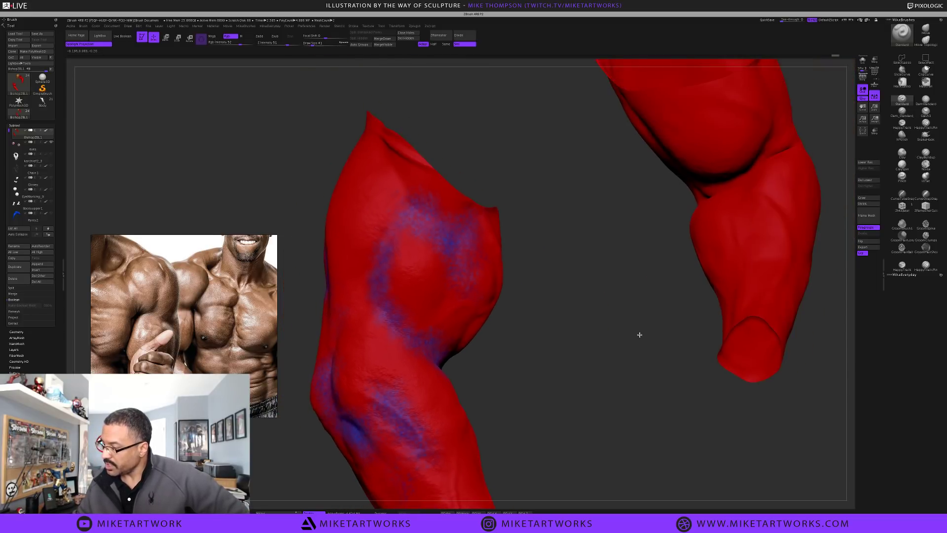
pyautogui.keyDown('alt'); pyautogui.moveTo(606, 177); pyautogui.dragTo(573, 444); pyautogui.keyUp('alt')
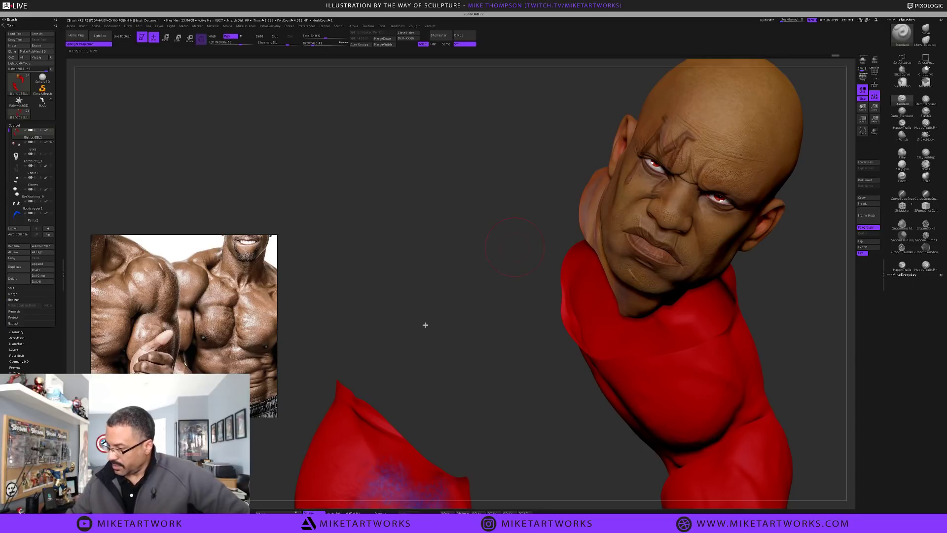
pyautogui.moveTo(425, 324); pyautogui.dragTo(670, 224)
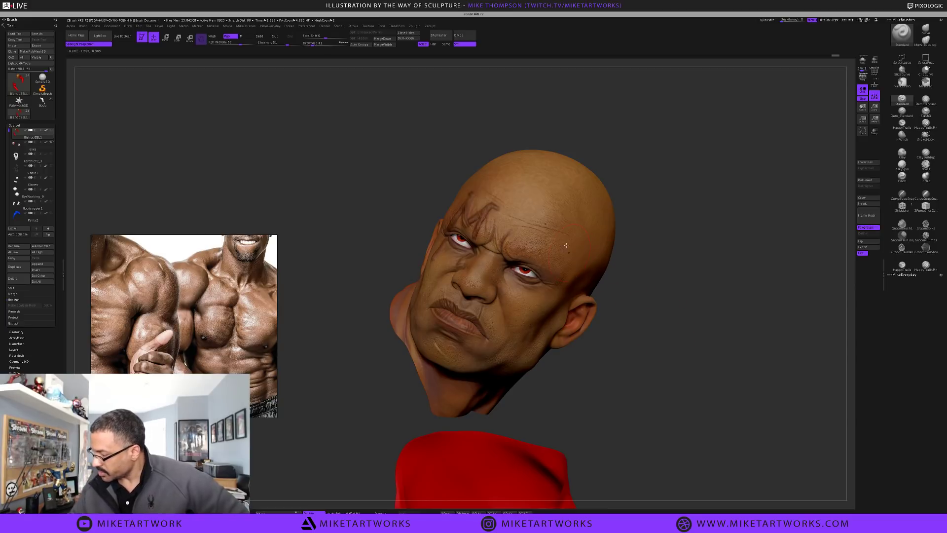
pyautogui.moveTo(697, 342); pyautogui.dragTo(704, 323)
pyautogui.moveTo(740, 269)
pyautogui.mouseDown()
pyautogui.moveTo(753, 277)
pyautogui.moveTo(683, 330)
pyautogui.moveTo(672, 320)
pyautogui.moveTo(653, 332)
pyautogui.moveTo(657, 313)
pyautogui.moveTo(632, 346)
pyautogui.moveTo(651, 317)
pyautogui.mouseUp()
pyautogui.press('s')
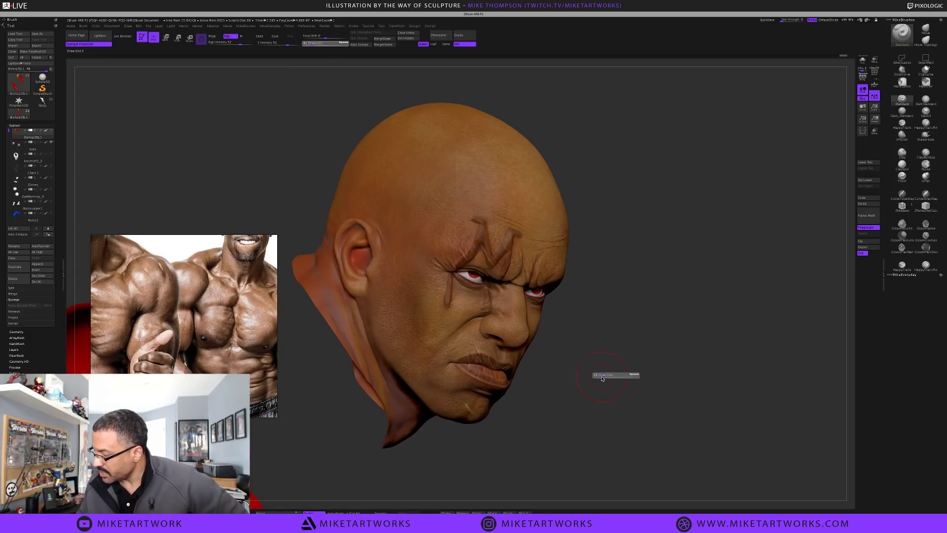
pyautogui.moveTo(603, 378); pyautogui.dragTo(600, 378)
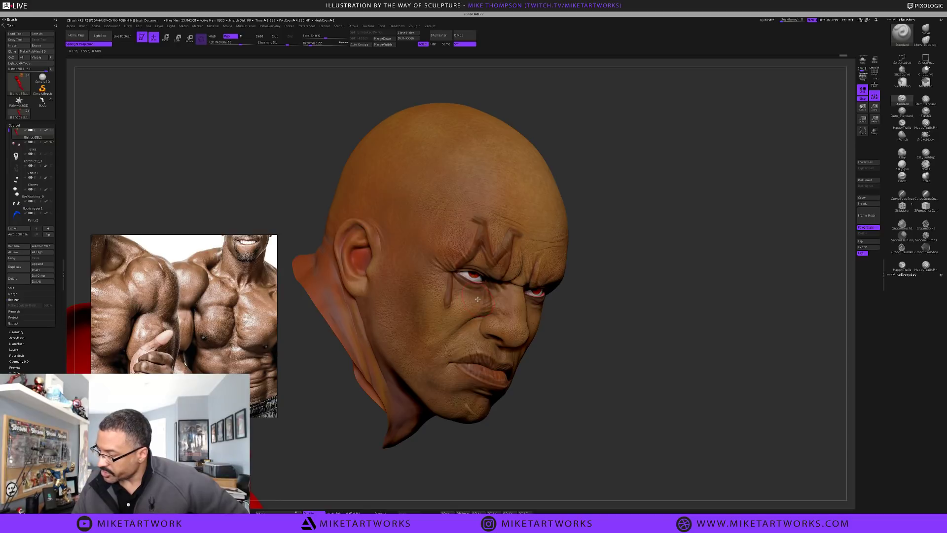
pyautogui.moveTo(598, 360); pyautogui.dragTo(641, 262)
pyautogui.moveTo(632, 363)
pyautogui.mouseDown()
pyautogui.moveTo(630, 355)
pyautogui.moveTo(695, 328)
pyautogui.moveTo(708, 294)
pyautogui.moveTo(715, 344)
pyautogui.moveTo(713, 133)
pyautogui.moveTo(571, 433)
pyautogui.moveTo(649, 387)
pyautogui.moveTo(624, 414)
pyautogui.moveTo(620, 404)
pyautogui.moveTo(573, 410)
pyautogui.mouseUp()
# Enlarge the brush and build up the blue mottling around the lowered arm's biceps, elbow crease and forearm
pyautogui.press('s')
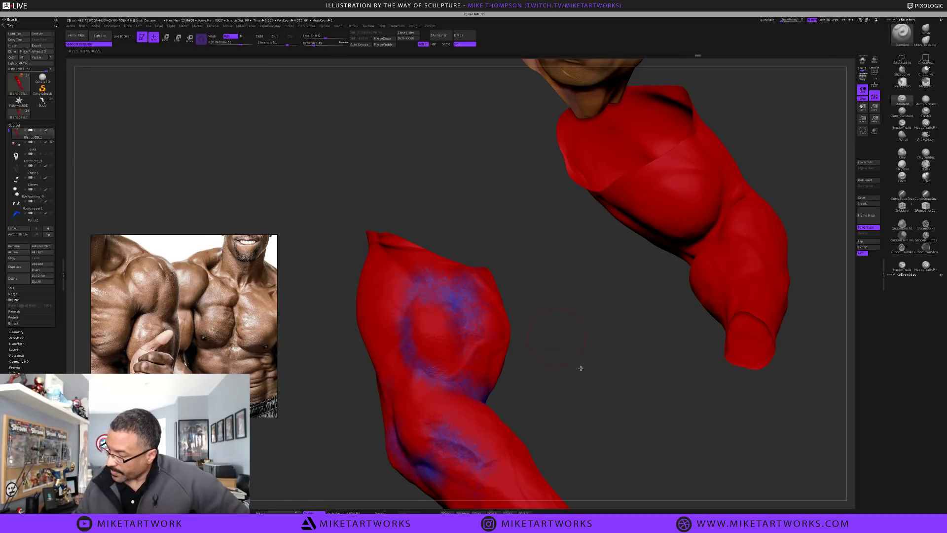
pyautogui.moveTo(577, 402); pyautogui.dragTo(533, 362)
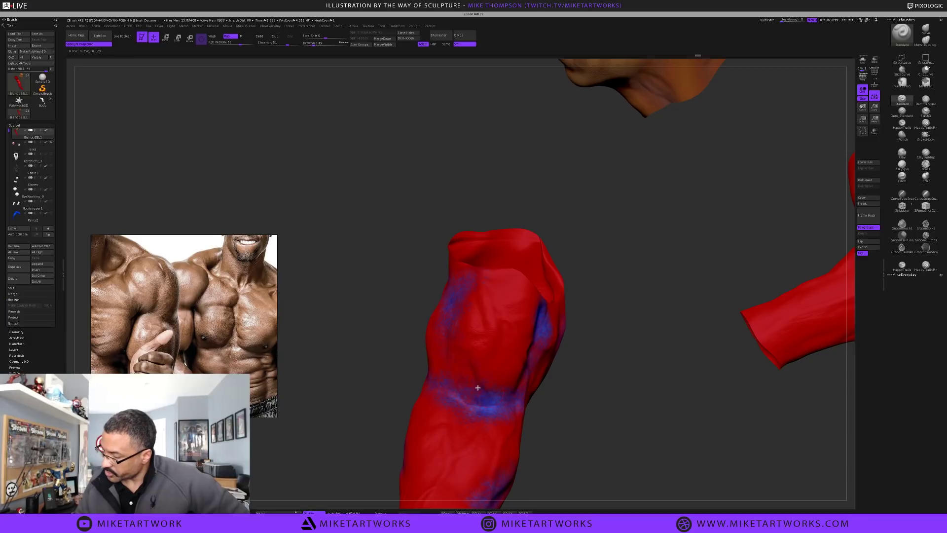
pyautogui.moveTo(624, 387); pyautogui.dragTo(559, 364)
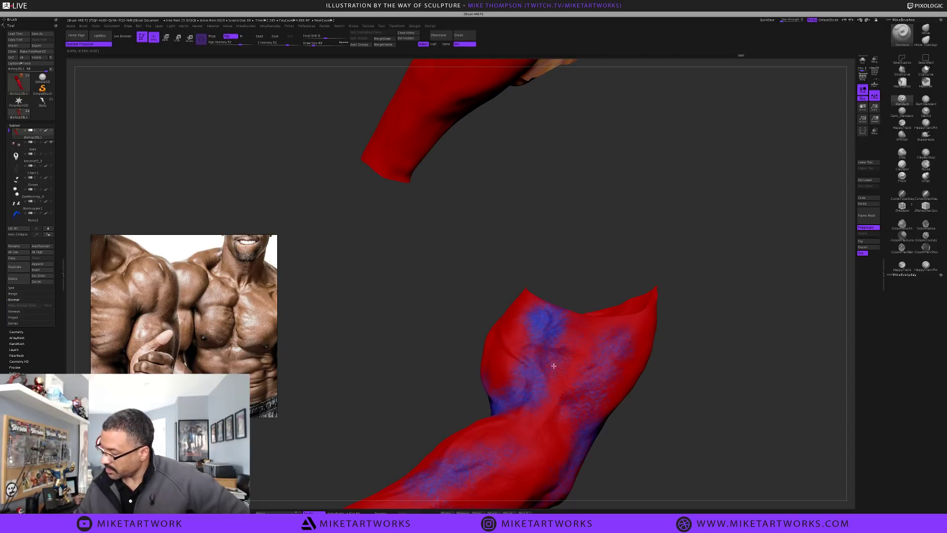
pyautogui.moveTo(678, 437); pyautogui.dragTo(690, 340)
pyautogui.moveTo(636, 397)
pyautogui.mouseDown()
pyautogui.moveTo(643, 408)
pyautogui.moveTo(640, 397)
pyautogui.moveTo(505, 433)
pyautogui.moveTo(569, 413)
pyautogui.mouseUp()
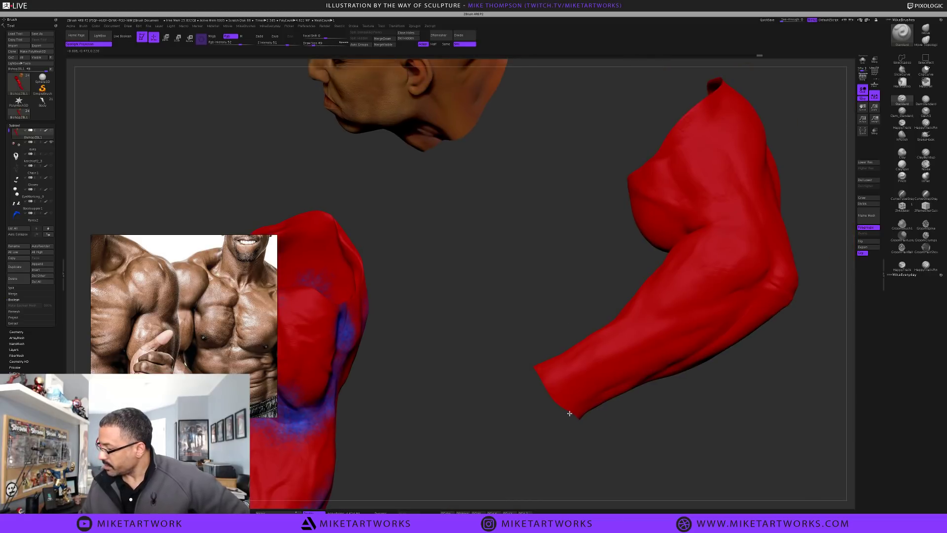
# Spray blue patches on the other arm's elbow, forearm, back of the upper arm and shoulder
pyautogui.moveTo(757, 352)
pyautogui.mouseDown()
pyautogui.moveTo(696, 417)
pyautogui.moveTo(698, 400)
pyautogui.moveTo(653, 391)
pyautogui.moveTo(760, 351)
pyautogui.mouseUp()
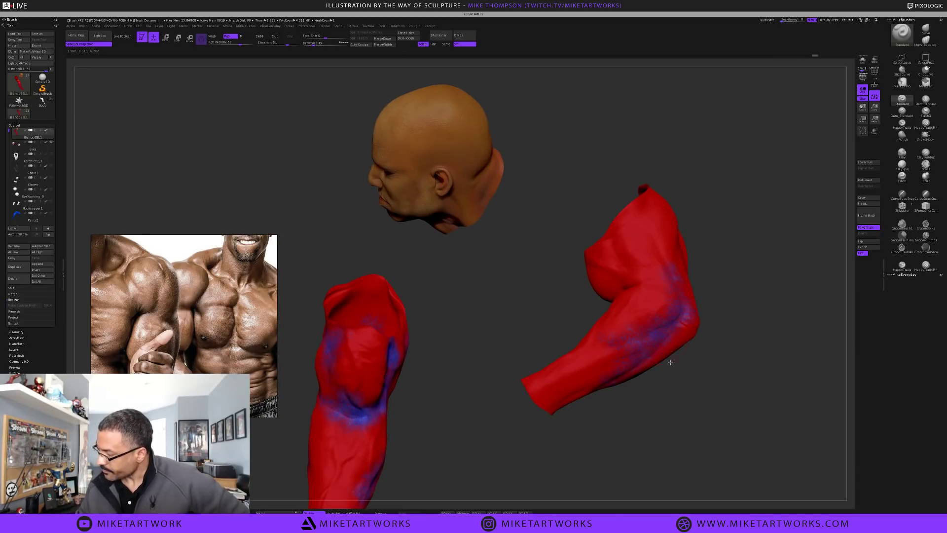
pyautogui.moveTo(693, 400); pyautogui.dragTo(693, 345)
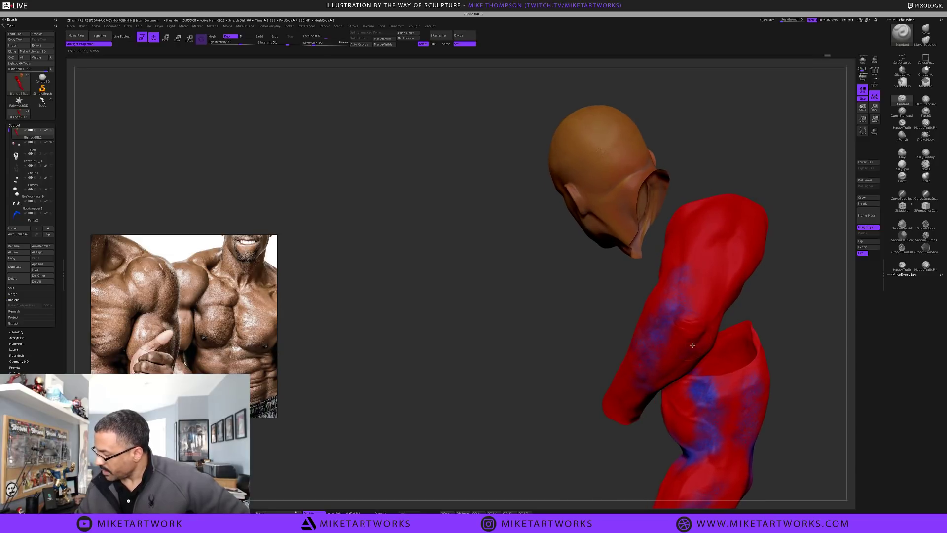
pyautogui.moveTo(775, 313); pyautogui.dragTo(725, 268)
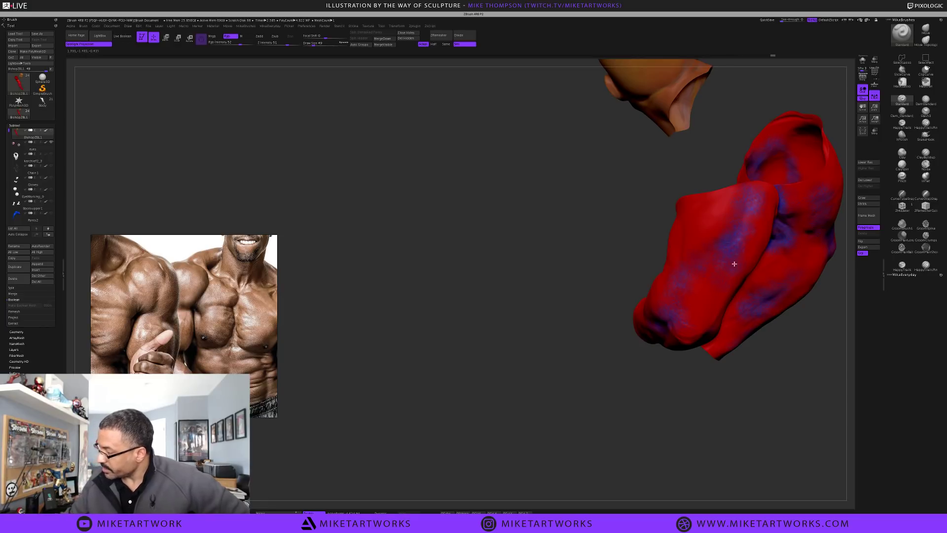
pyautogui.moveTo(680, 407); pyautogui.dragTo(660, 423)
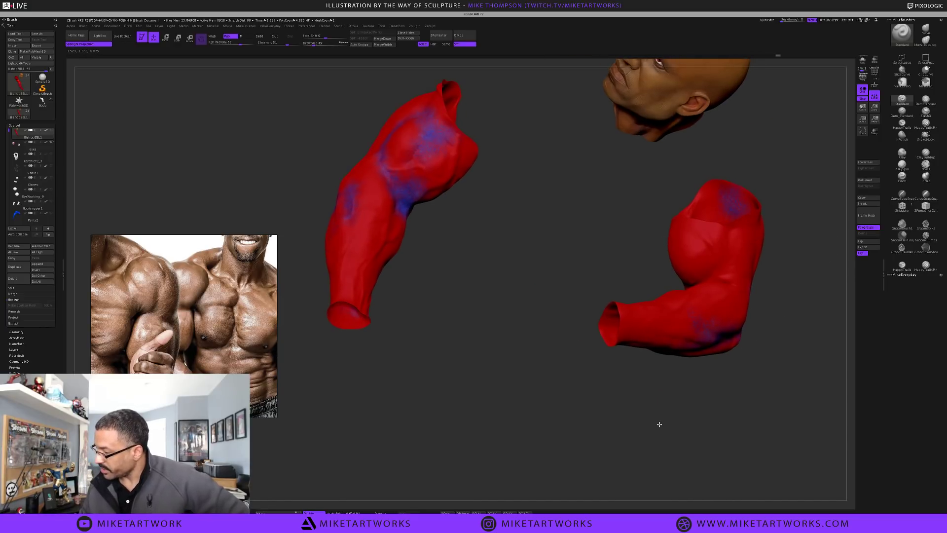
pyautogui.moveTo(609, 361); pyautogui.dragTo(603, 361)
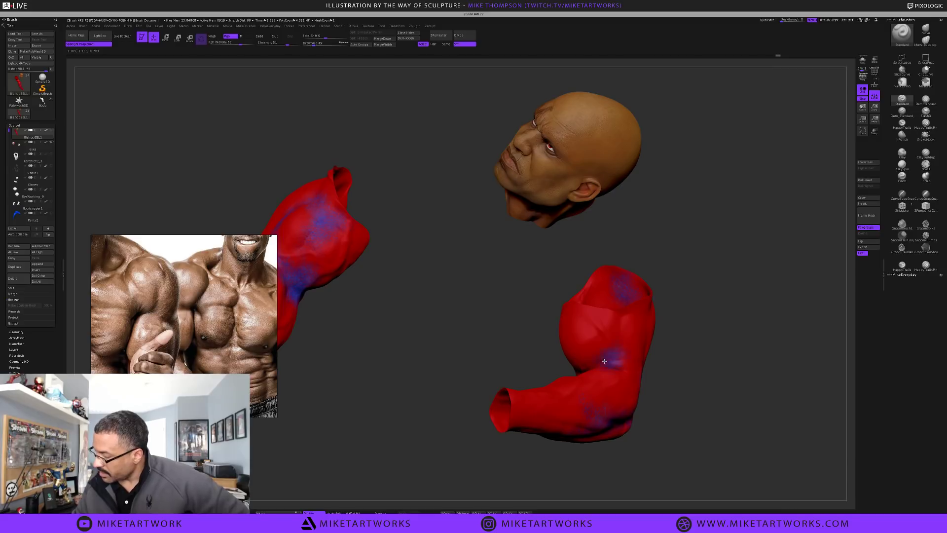
# Spray blue along the inner side of the second arm, covering the biceps, elbow crease and upper forearm
pyautogui.moveTo(665, 378); pyautogui.dragTo(620, 371)
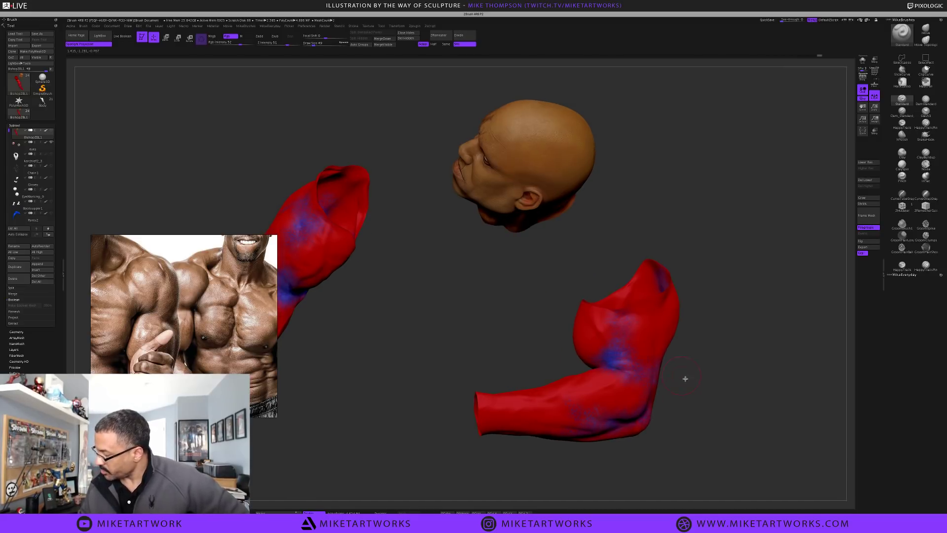
pyautogui.moveTo(686, 378); pyautogui.dragTo(617, 386)
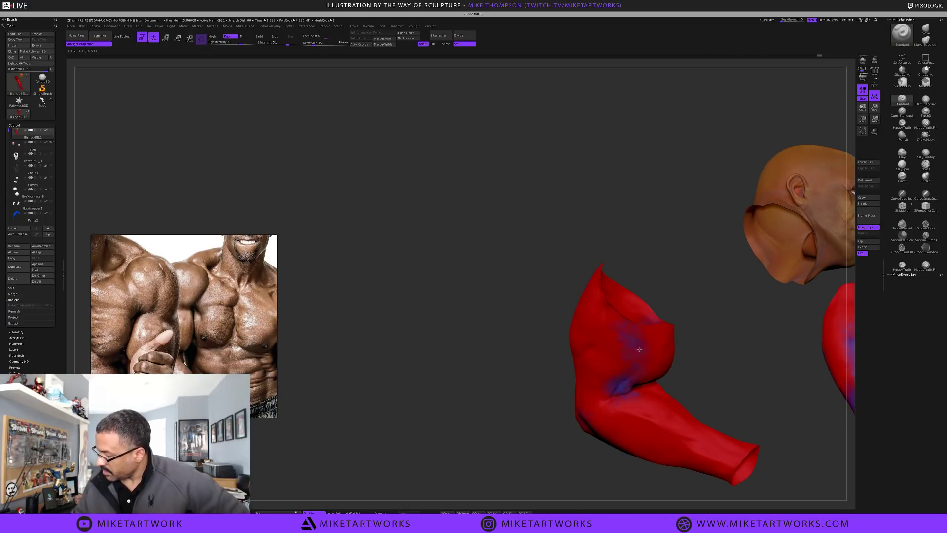
pyautogui.moveTo(640, 349); pyautogui.dragTo(626, 375)
pyautogui.moveTo(722, 303); pyautogui.dragTo(614, 321)
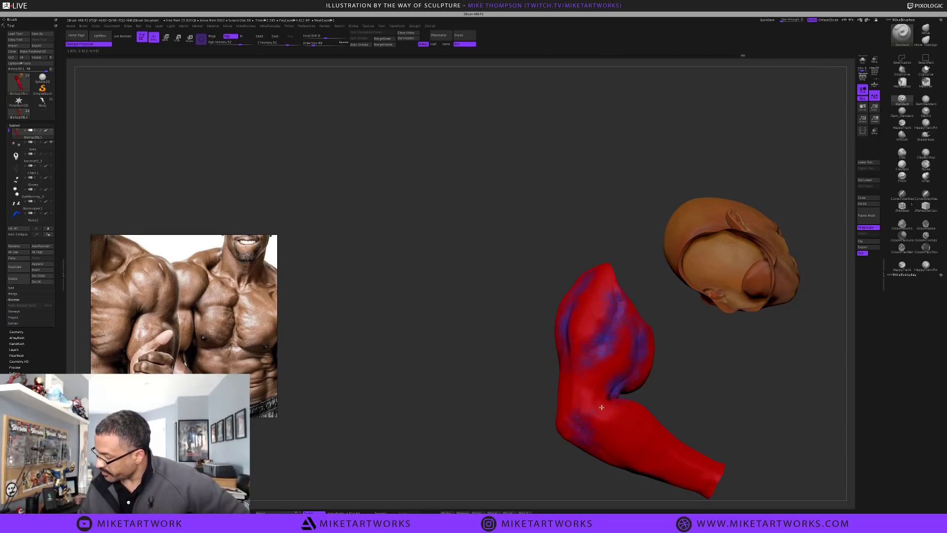
pyautogui.moveTo(720, 412); pyautogui.dragTo(671, 445)
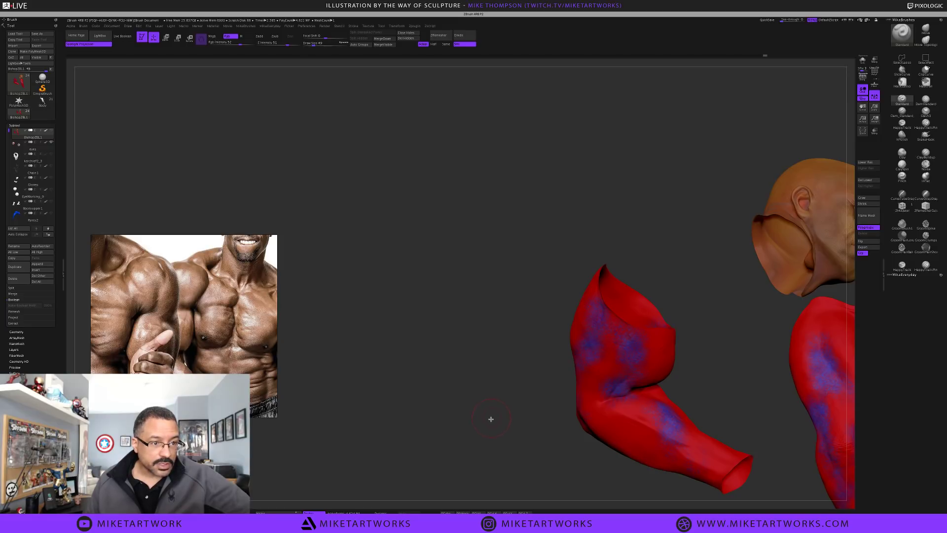
# Compare the mottled arms with the finished skin colouring of the head, reducing the brush size for close inspection
pyautogui.moveTo(487, 426); pyautogui.dragTo(480, 419)
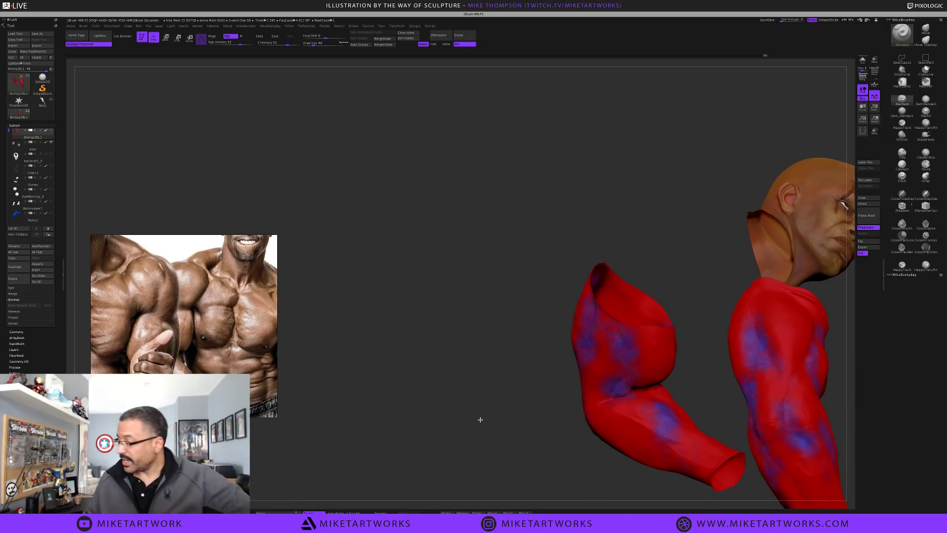
pyautogui.moveTo(670, 269); pyautogui.dragTo(521, 281)
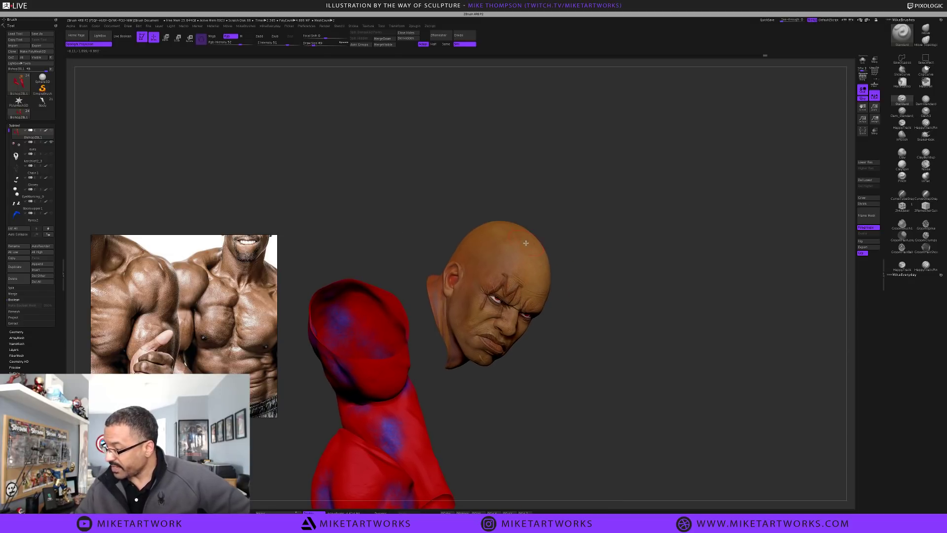
pyautogui.moveTo(550, 238)
pyautogui.mouseDown()
pyautogui.moveTo(632, 334)
pyautogui.moveTo(746, 319)
pyautogui.moveTo(663, 273)
pyautogui.moveTo(625, 387)
pyautogui.moveTo(621, 366)
pyautogui.moveTo(580, 360)
pyautogui.moveTo(641, 370)
pyautogui.moveTo(617, 401)
pyautogui.mouseUp()
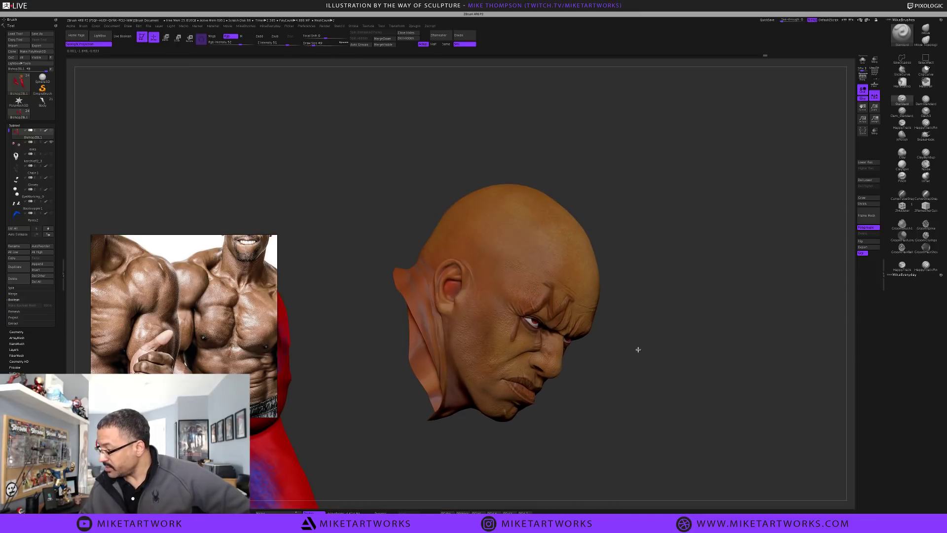
pyautogui.moveTo(654, 282)
pyautogui.mouseDown()
pyautogui.moveTo(650, 275)
pyautogui.moveTo(565, 314)
pyautogui.moveTo(676, 397)
pyautogui.mouseUp()
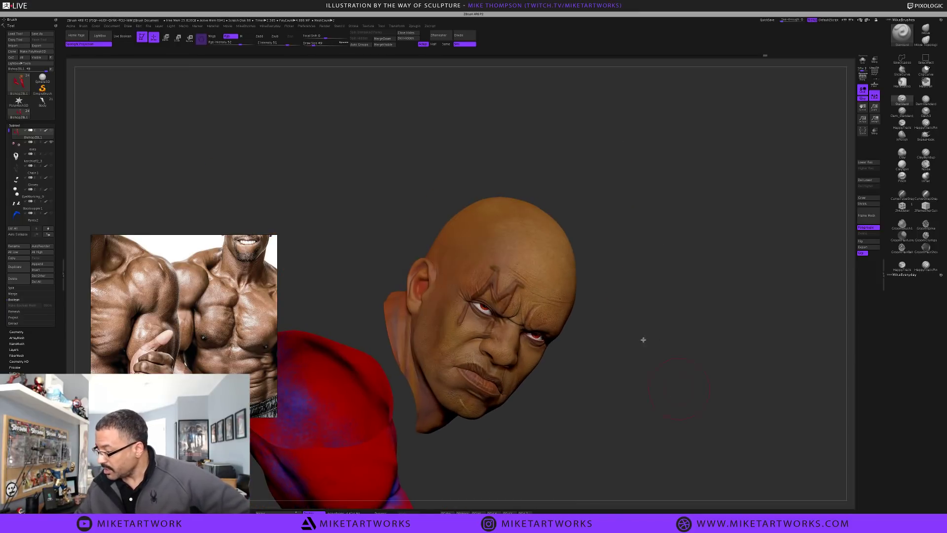
pyautogui.press('s')
pyautogui.moveTo(640, 354); pyautogui.dragTo(634, 355)
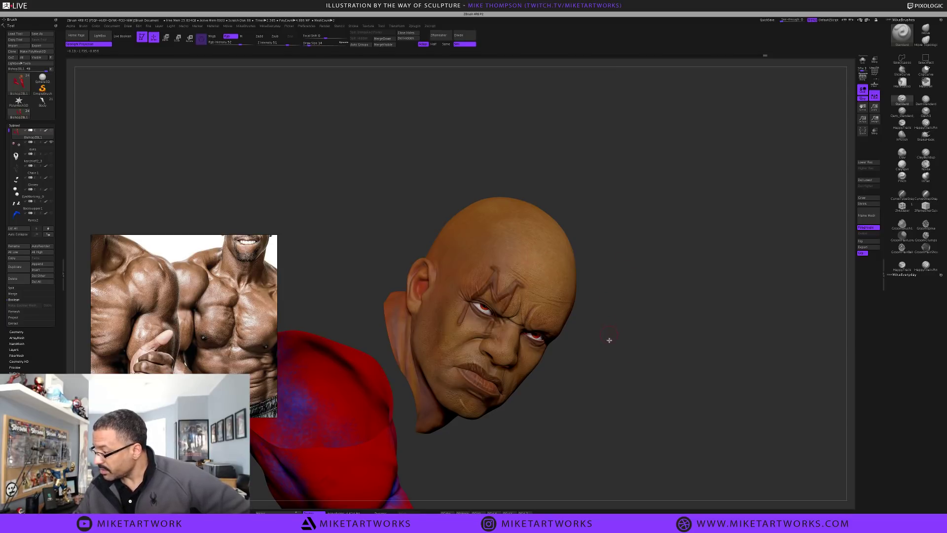
pyautogui.keyDown('alt'); pyautogui.moveTo(617, 364); pyautogui.dragTo(617, 364); pyautogui.keyUp('alt')
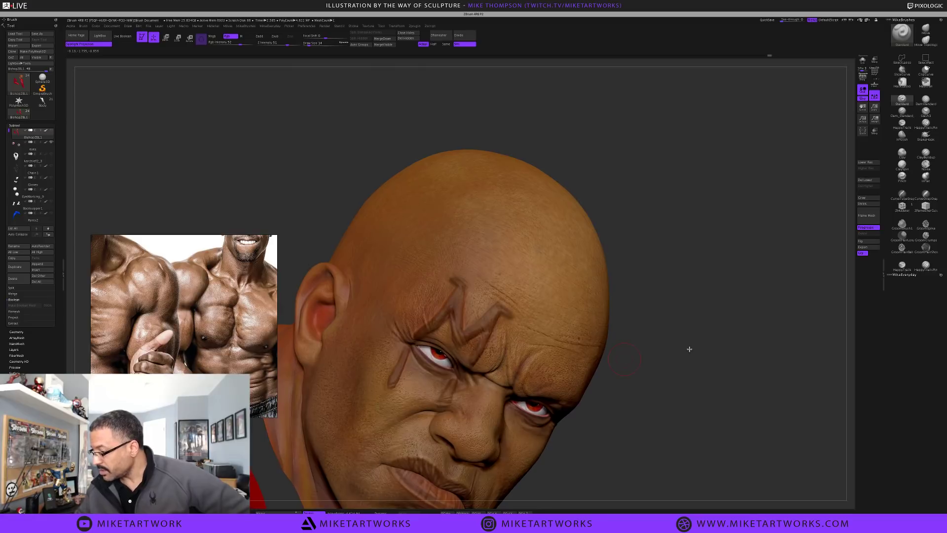
# Examine the colour zones of the head up close, from the chin, cheeks and ear to the forehead and scalp
pyautogui.moveTo(720, 294); pyautogui.dragTo(649, 394)
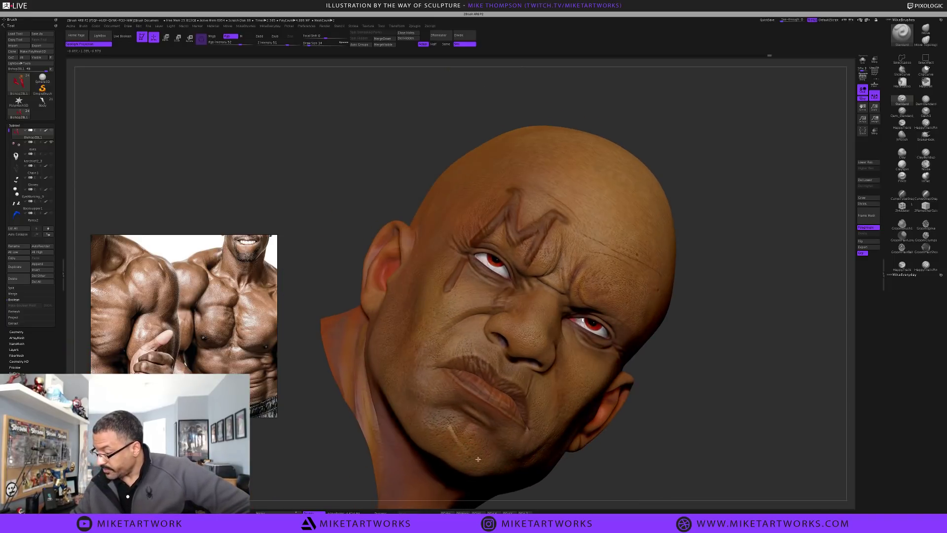
pyautogui.moveTo(719, 423)
pyautogui.mouseDown()
pyautogui.moveTo(714, 431)
pyautogui.moveTo(756, 393)
pyautogui.moveTo(750, 374)
pyautogui.moveTo(782, 406)
pyautogui.mouseUp()
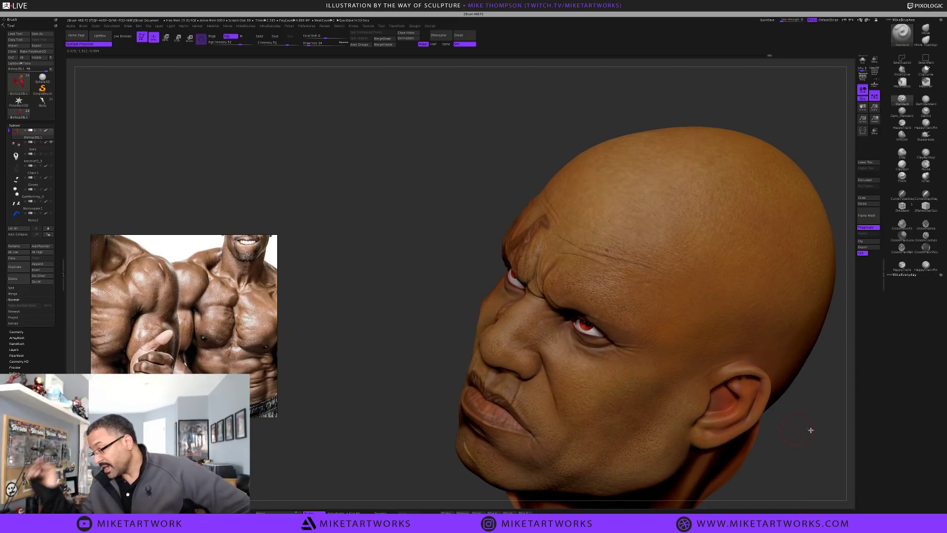
pyautogui.moveTo(797, 432); pyautogui.dragTo(741, 401)
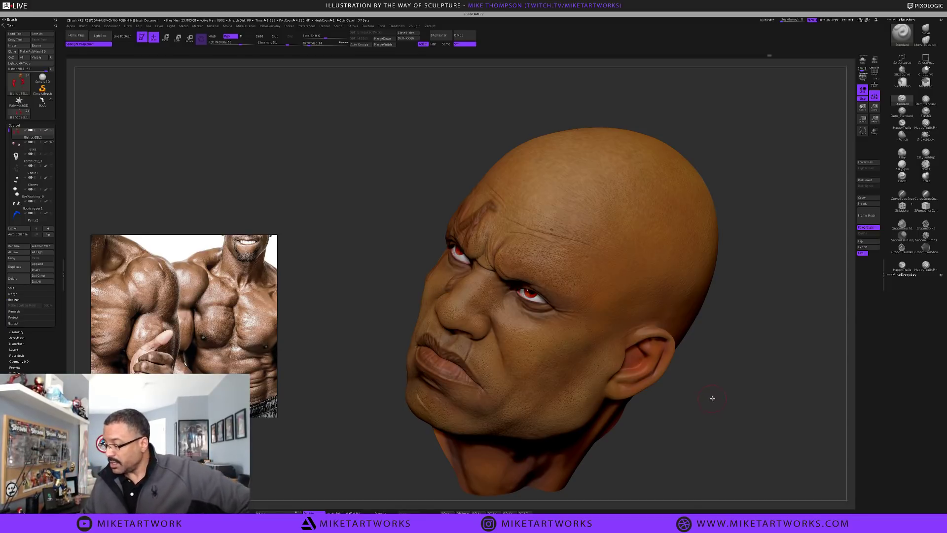
pyautogui.moveTo(708, 403); pyautogui.dragTo(714, 392)
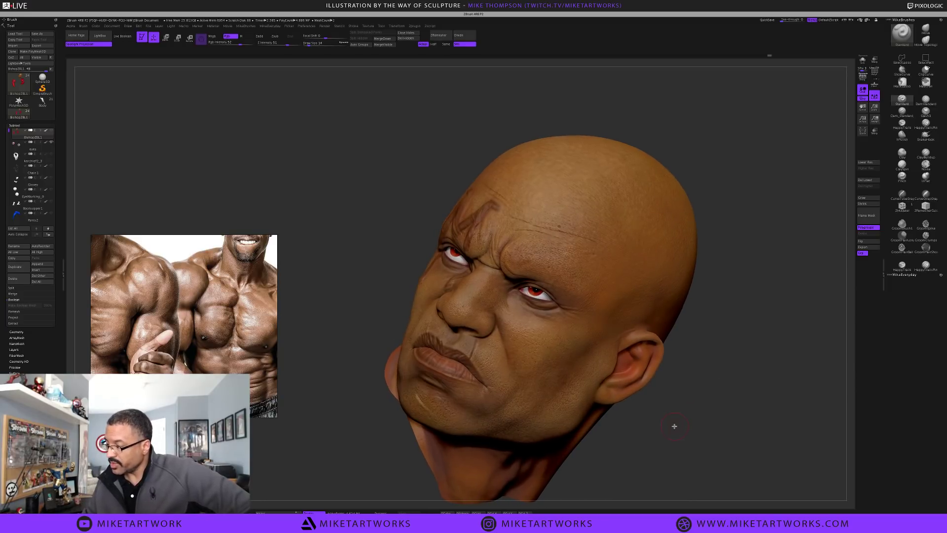
pyautogui.moveTo(677, 425); pyautogui.dragTo(743, 299)
pyautogui.moveTo(754, 222); pyautogui.dragTo(748, 320)
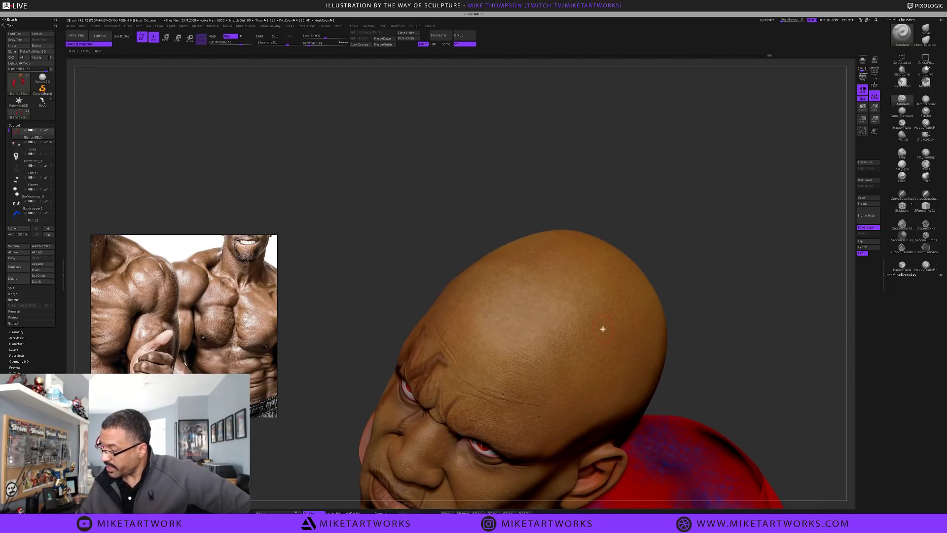
pyautogui.moveTo(717, 263); pyautogui.dragTo(731, 240)
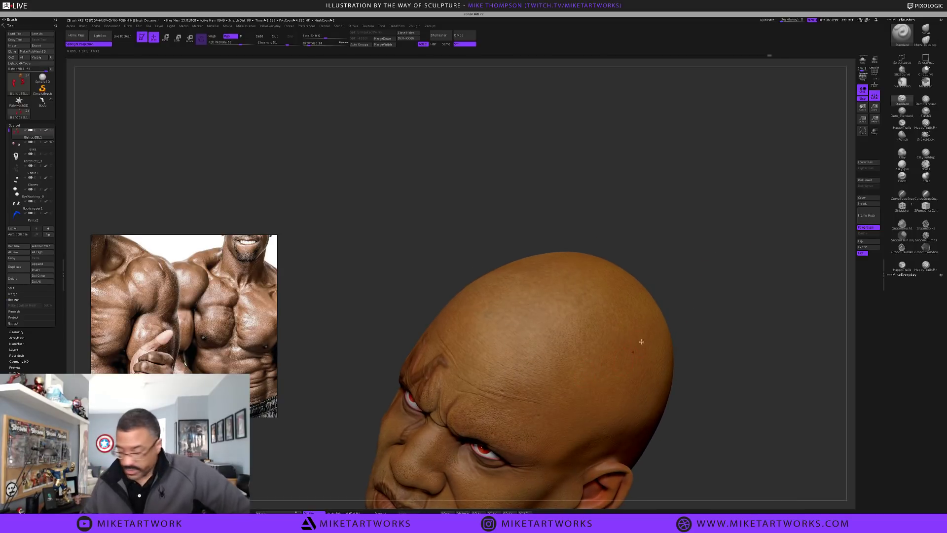
# Switch the brush to the FreeHand stroke and assign Alpha 45 as its alpha
pyautogui.press('space')
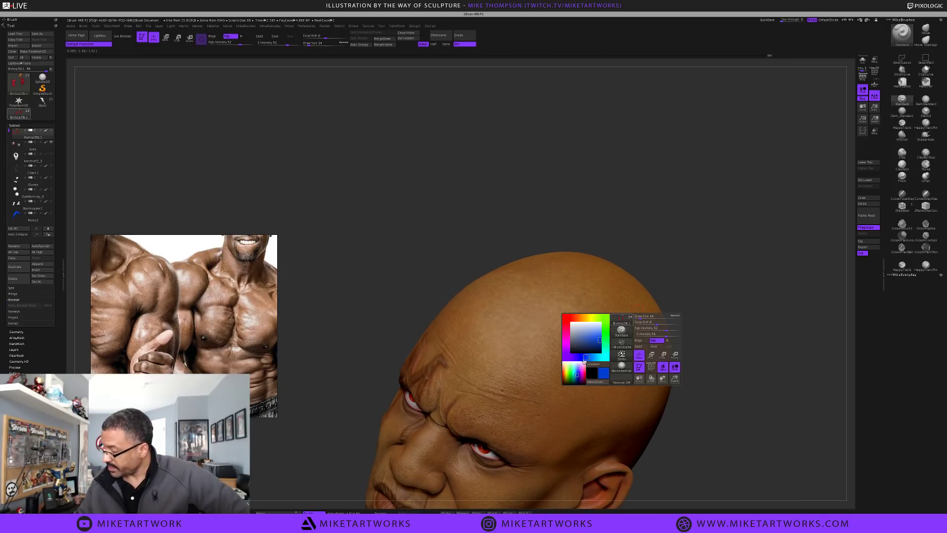
pyautogui.click(623, 355)
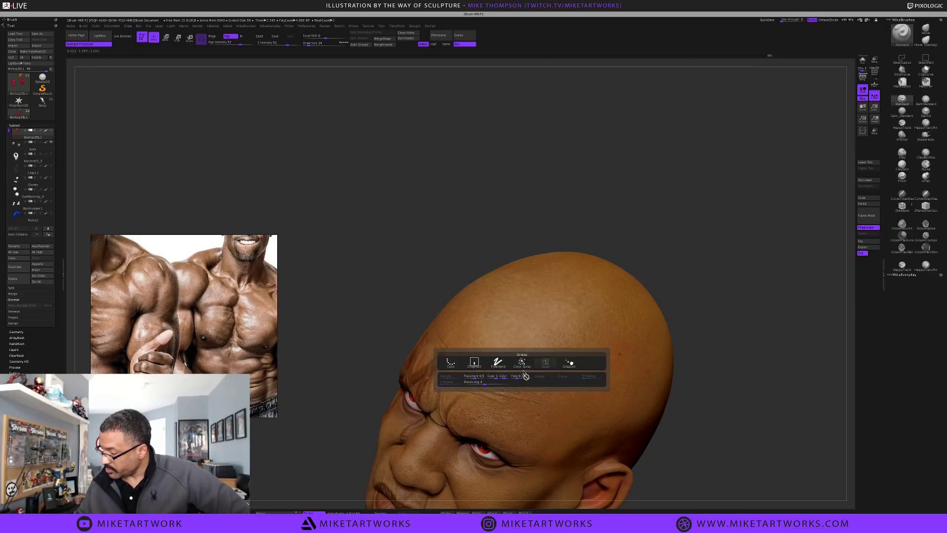
pyautogui.click(498, 362)
pyautogui.press('space')
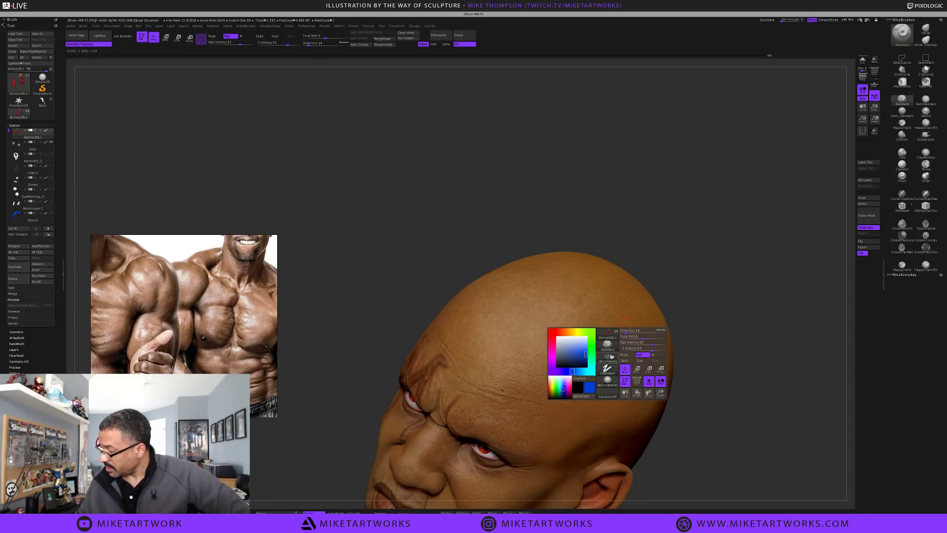
pyautogui.click(611, 355)
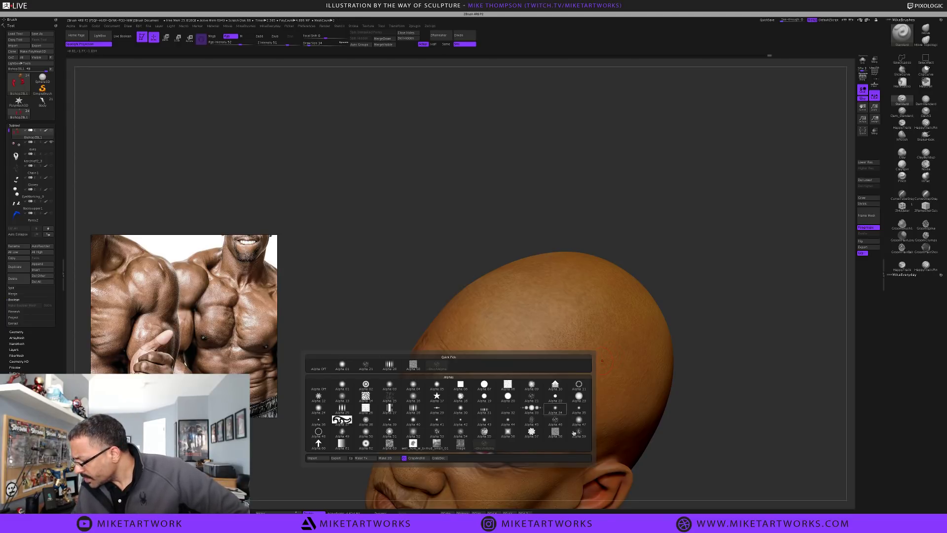
pyautogui.moveTo(574, 414)
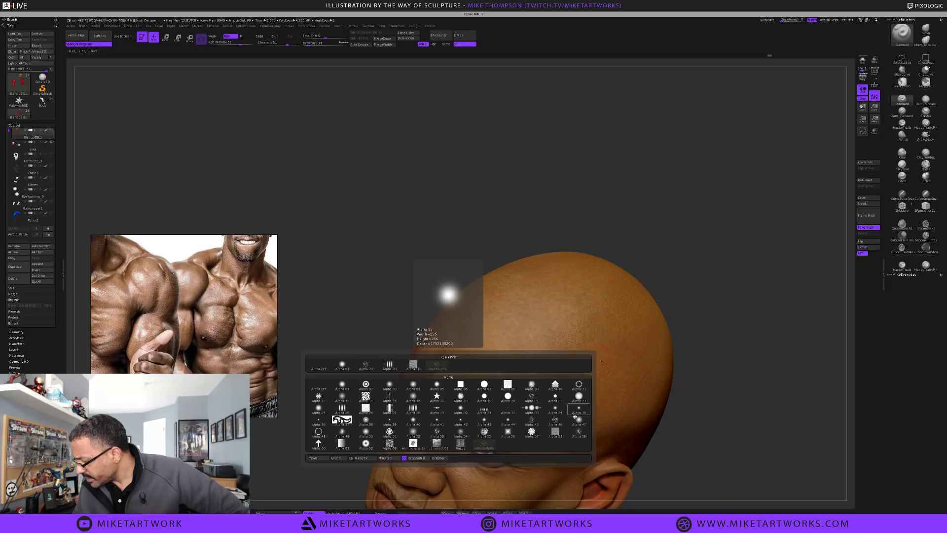
pyautogui.click(535, 420)
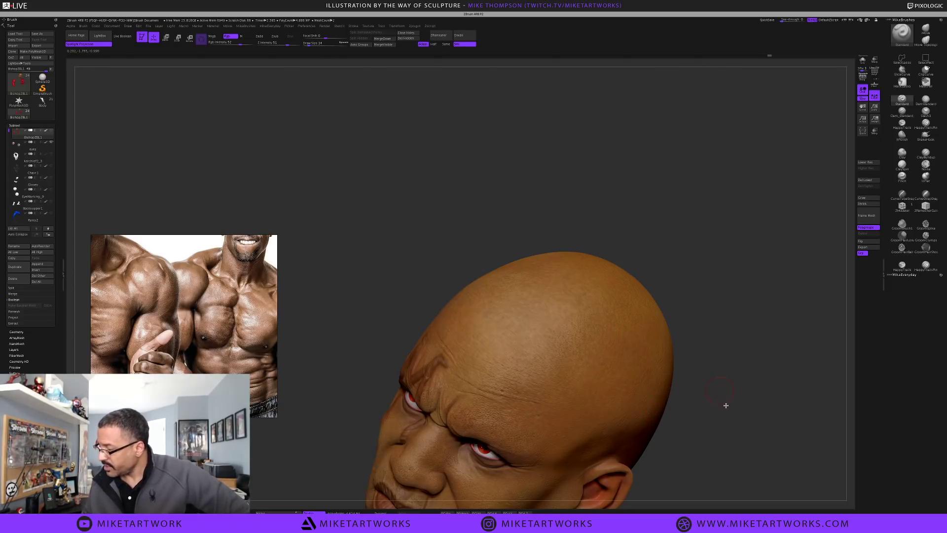
# Sample the brown skin tone from the head and shift it to a redder brown for painting
pyautogui.moveTo(724, 404)
pyautogui.mouseDown()
pyautogui.moveTo(731, 382)
pyautogui.moveTo(564, 402)
pyautogui.mouseUp()
pyautogui.press('space')
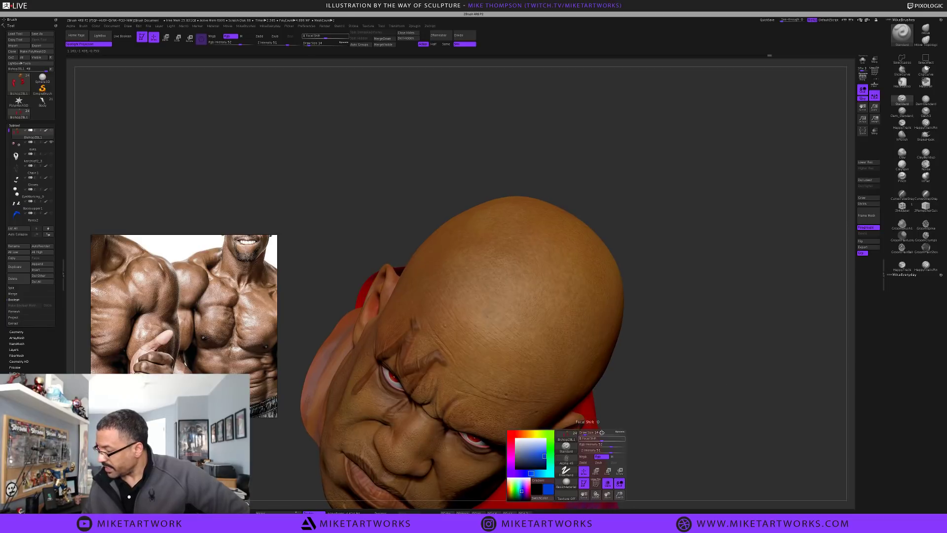
pyautogui.press('c')
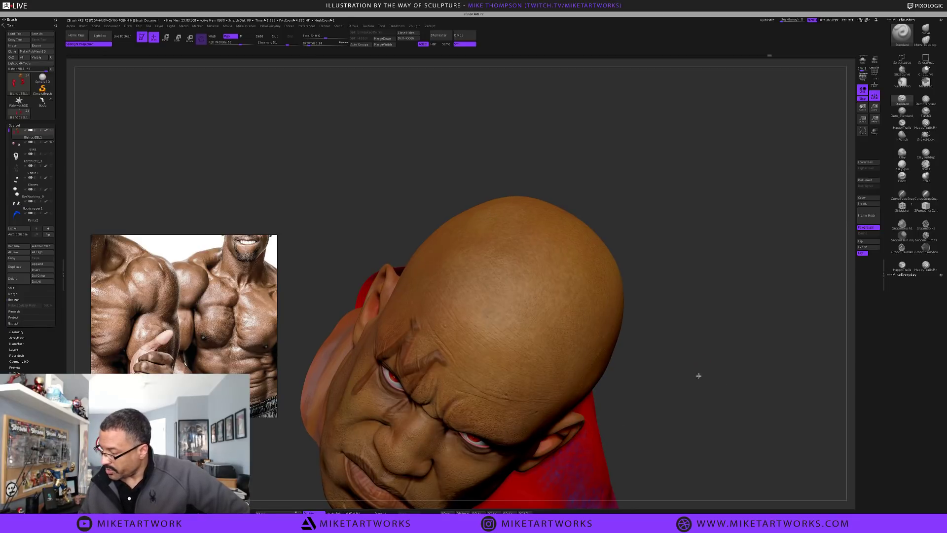
pyautogui.moveTo(698, 377); pyautogui.dragTo(656, 362)
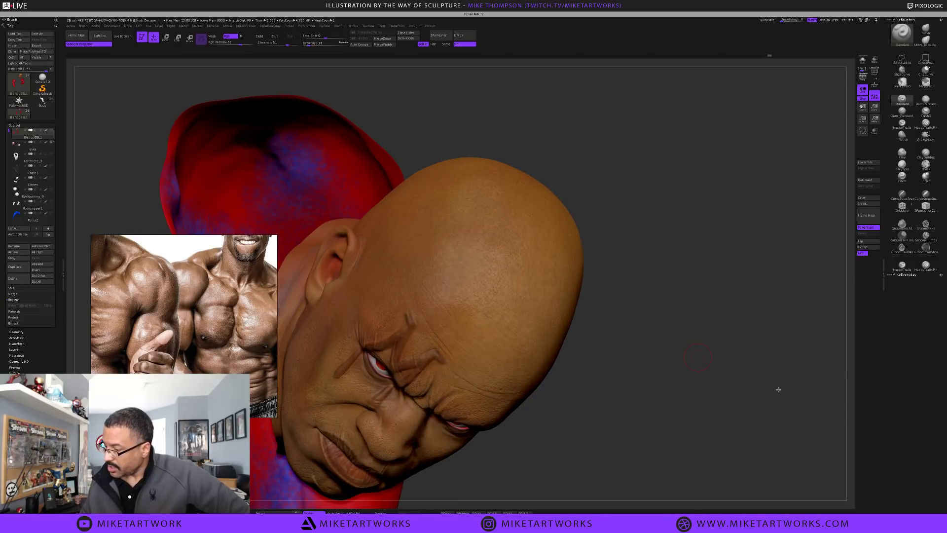
pyautogui.keyDown('alt'); pyautogui.moveTo(779, 389); pyautogui.dragTo(780, 383); pyautogui.keyUp('alt')
pyautogui.press('space')
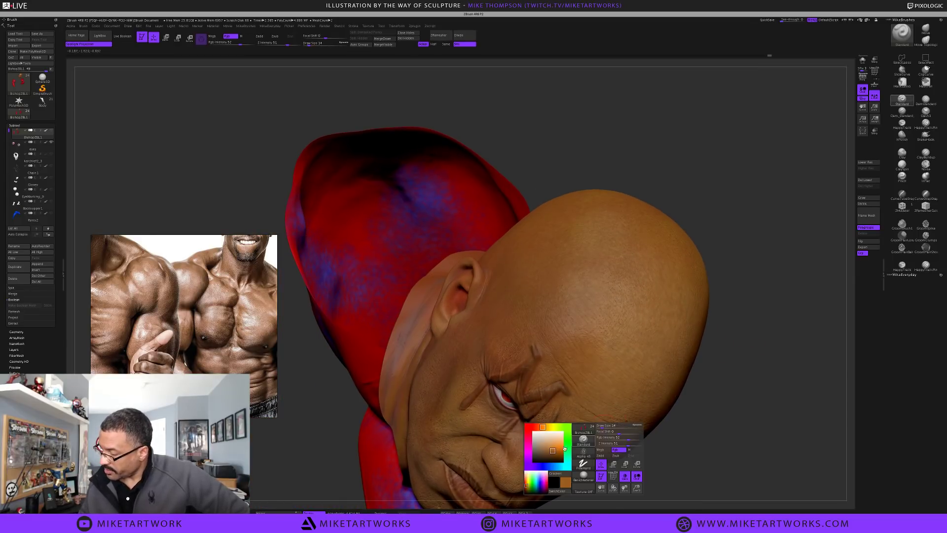
pyautogui.moveTo(553, 444); pyautogui.dragTo(458, 300)
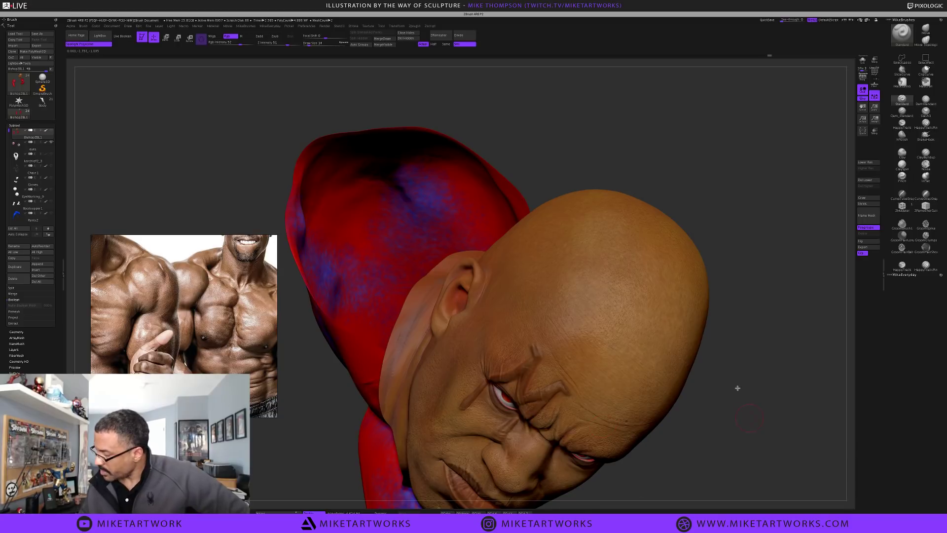
# Set the brush's draw size to 20 and its RGB intensity to 12 for subtle colour on the head
pyautogui.moveTo(735, 387)
pyautogui.mouseDown()
pyautogui.moveTo(771, 296)
pyautogui.moveTo(630, 255)
pyautogui.mouseUp()
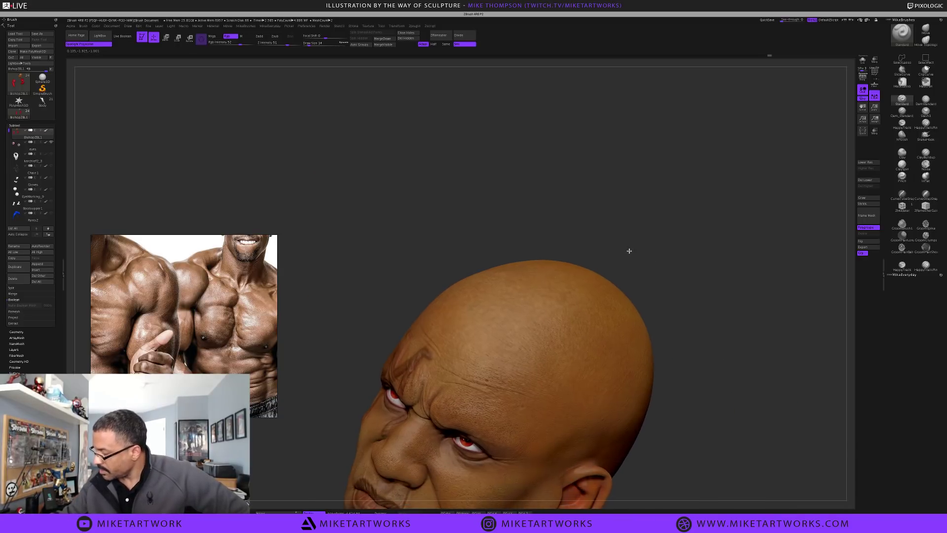
pyautogui.write('s20')
pyautogui.press('Return')
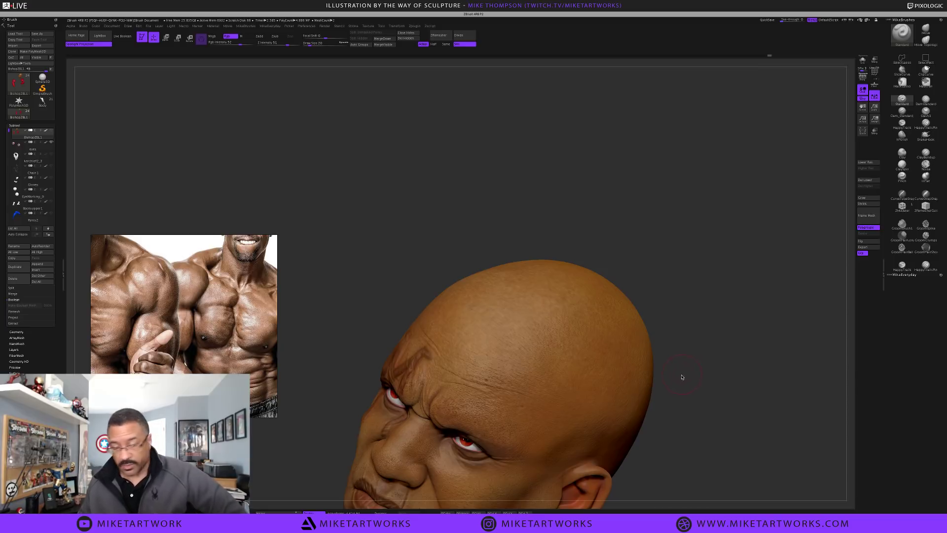
pyautogui.moveTo(673, 423); pyautogui.dragTo(590, 405)
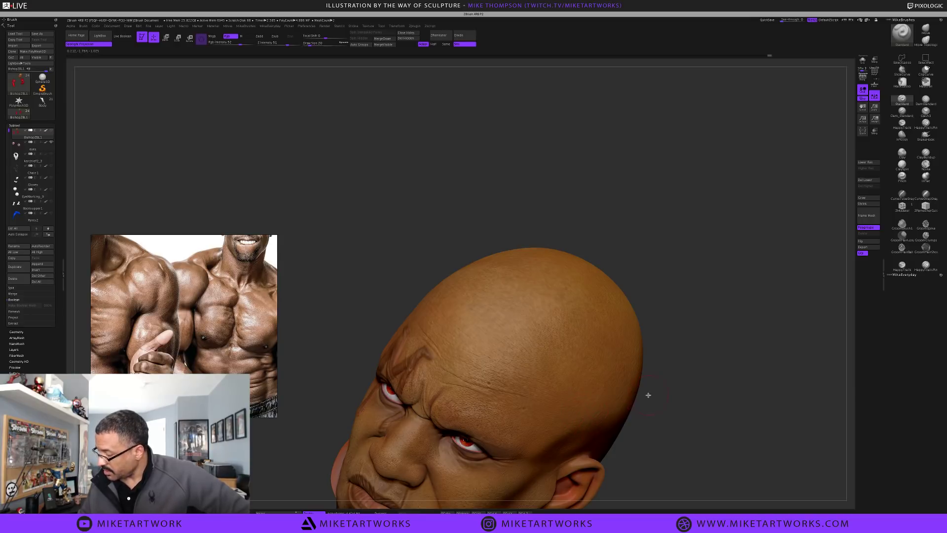
pyautogui.press('space')
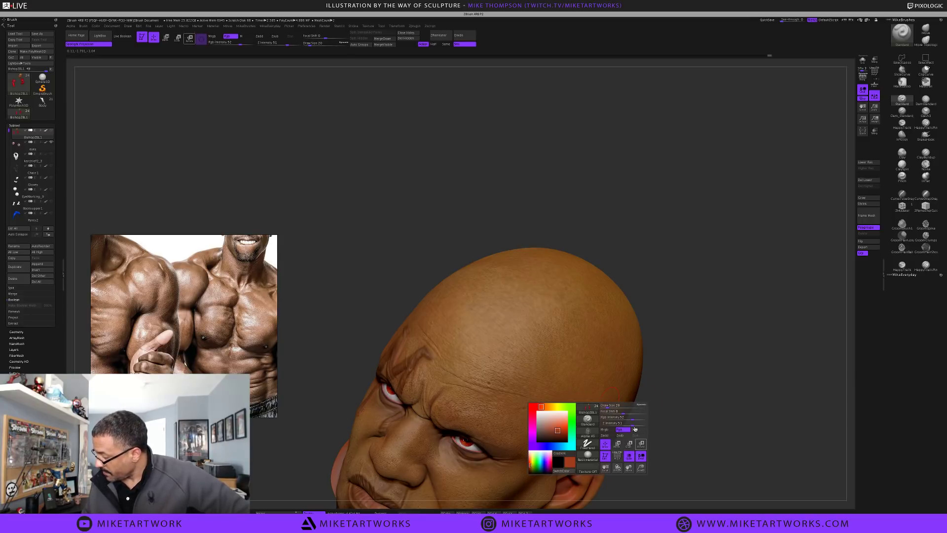
pyautogui.moveTo(632, 419); pyautogui.dragTo(616, 421)
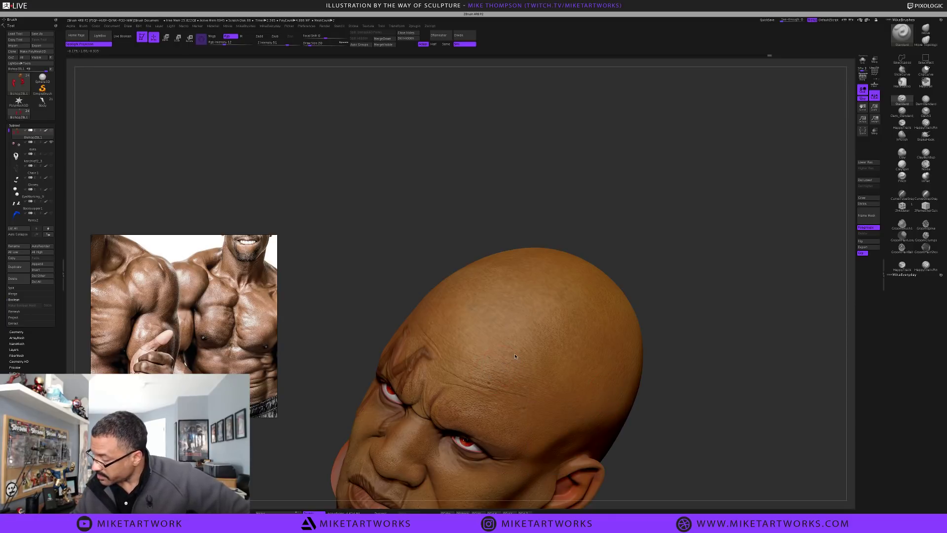
pyautogui.moveTo(661, 380); pyautogui.dragTo(685, 387)
pyautogui.press('ctrl')
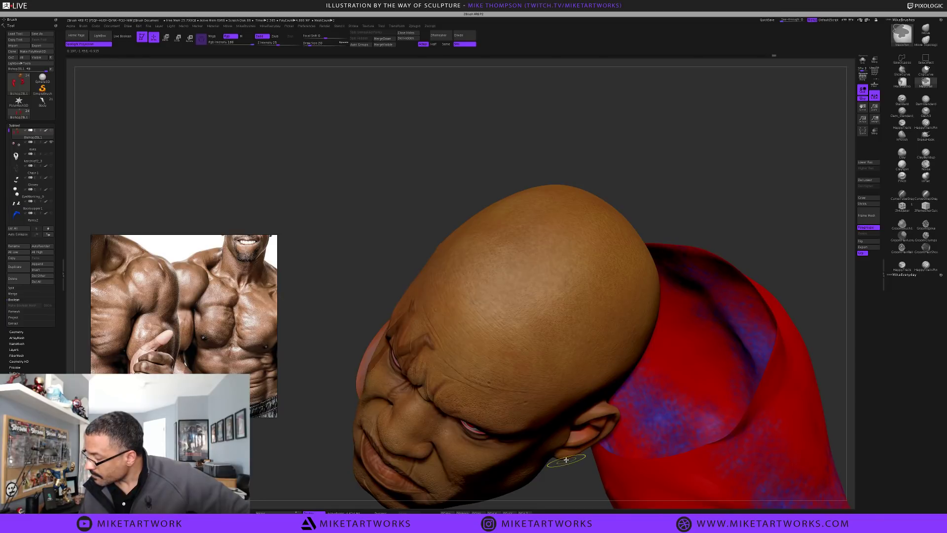
# Change the paint colour to green, lower the RGB intensity to 2 and enlarge the draw size to 41
pyautogui.press('space')
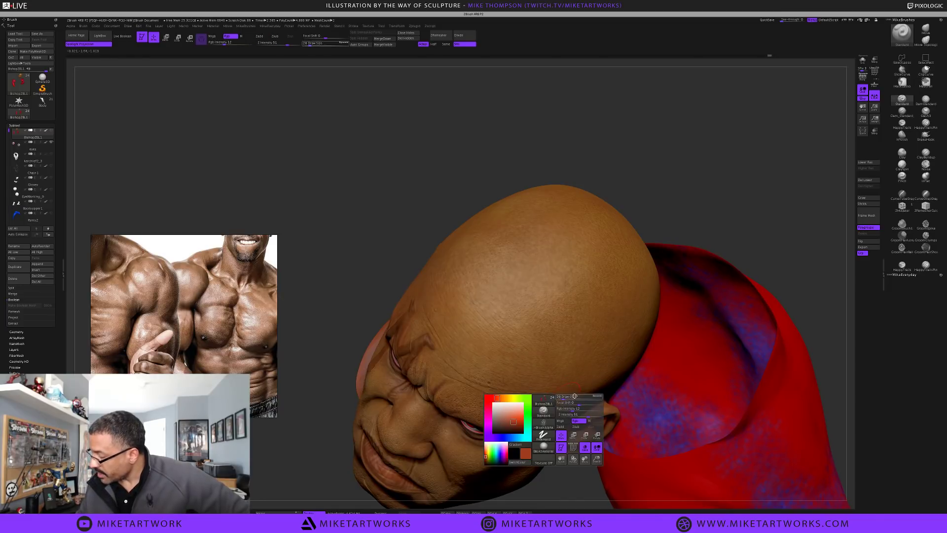
pyautogui.click(528, 424)
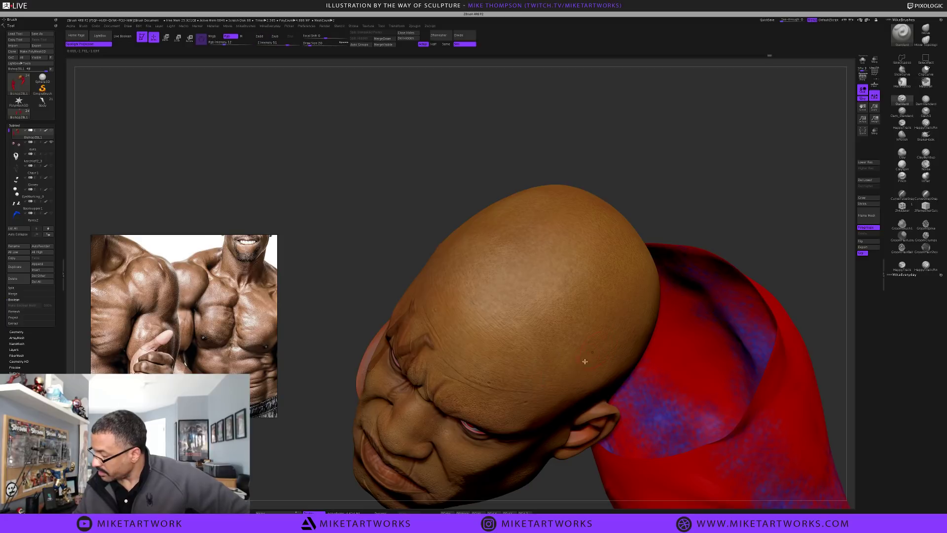
pyautogui.press('s')
pyautogui.press('space')
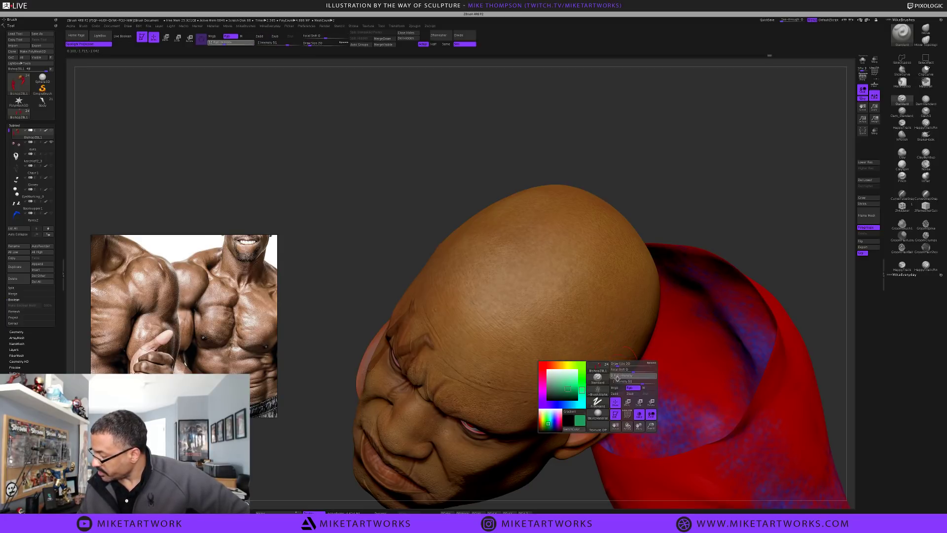
pyautogui.press('s')
pyautogui.click(713, 212)
pyautogui.moveTo(744, 210)
pyautogui.mouseDown()
pyautogui.moveTo(731, 196)
pyautogui.moveTo(725, 203)
pyautogui.mouseUp()
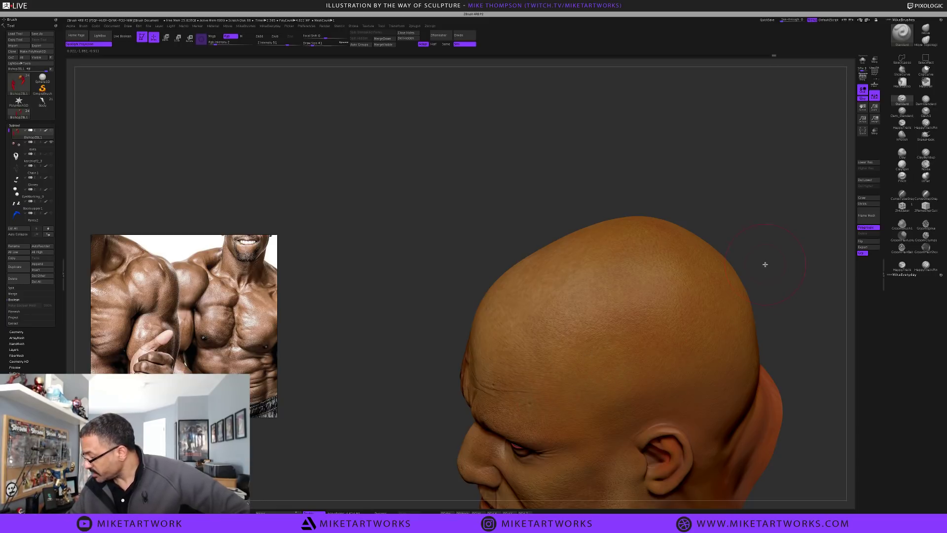
# Set the RGB intensity to 5 and glaze faint green over the temple and cheek
pyautogui.moveTo(775, 246); pyautogui.dragTo(773, 243)
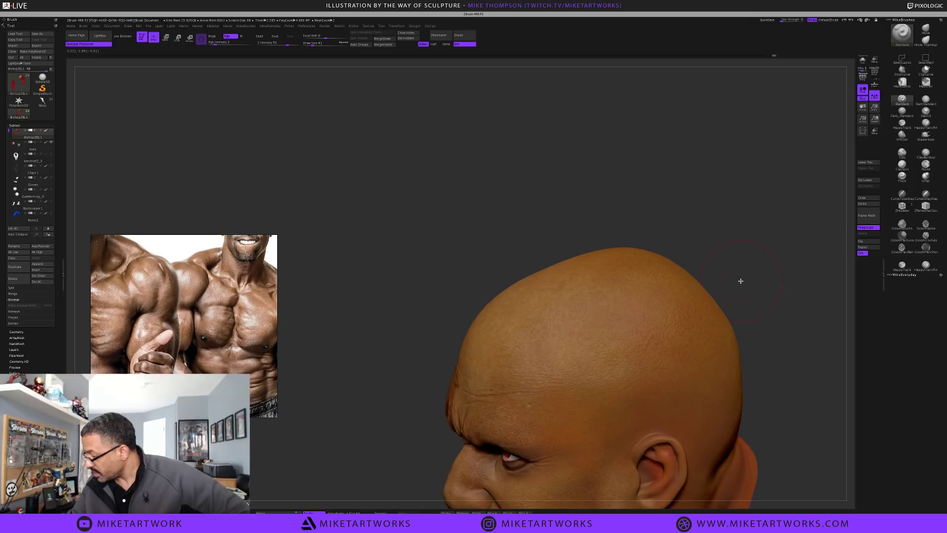
pyautogui.press('space')
pyautogui.moveTo(674, 335); pyautogui.dragTo(656, 338)
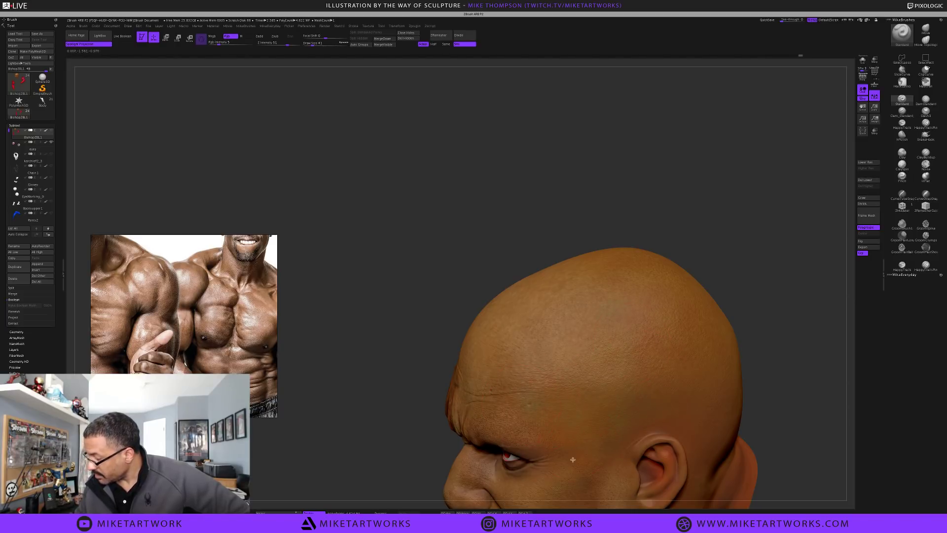
pyautogui.moveTo(709, 239)
pyautogui.mouseDown()
pyautogui.moveTo(685, 211)
pyautogui.moveTo(723, 258)
pyautogui.moveTo(731, 245)
pyautogui.mouseUp()
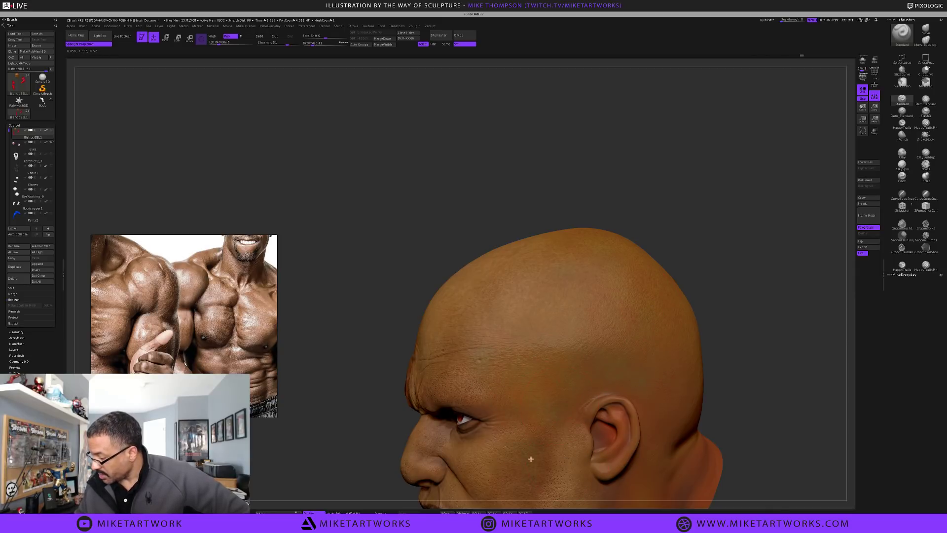
pyautogui.keyDown('alt'); pyautogui.moveTo(743, 350); pyautogui.dragTo(742, 273); pyautogui.keyUp('alt')
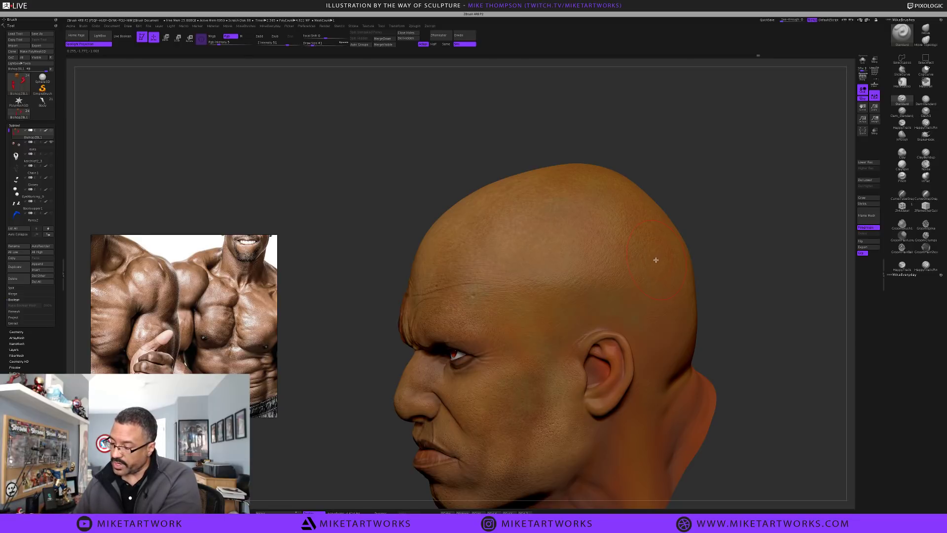
# Adjust the green slightly and continue the faint glaze around the side of the head, jaw and neck
pyautogui.press('space')
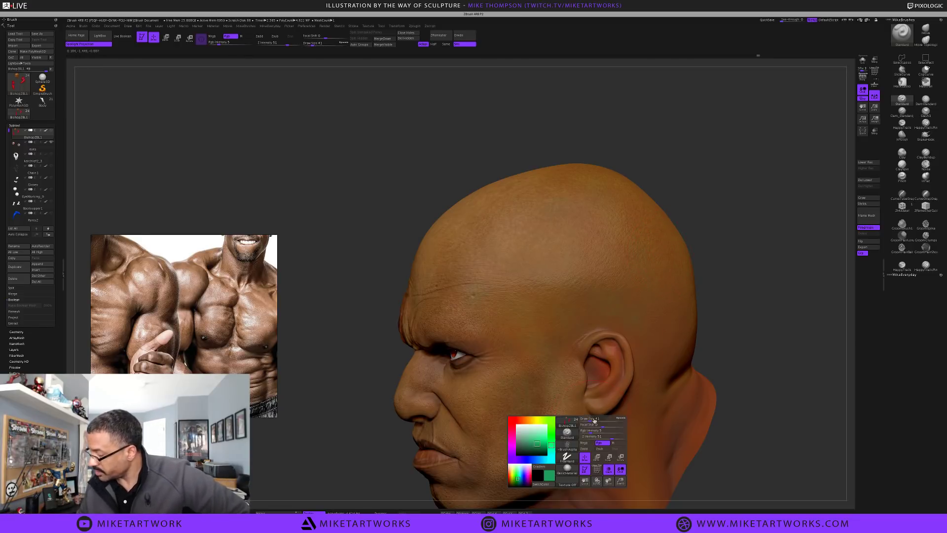
pyautogui.click(541, 439)
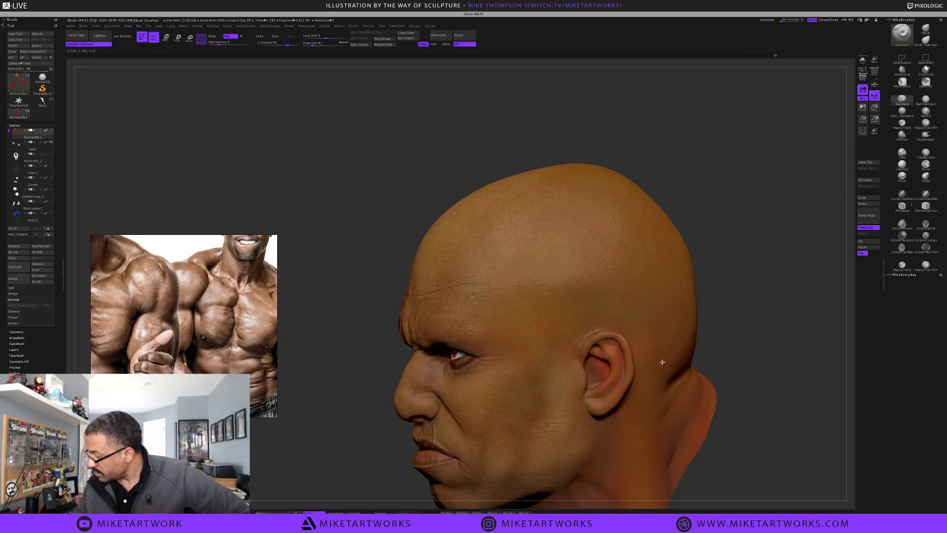
pyautogui.keyDown('alt'); pyautogui.moveTo(696, 292); pyautogui.dragTo(679, 268); pyautogui.keyUp('alt')
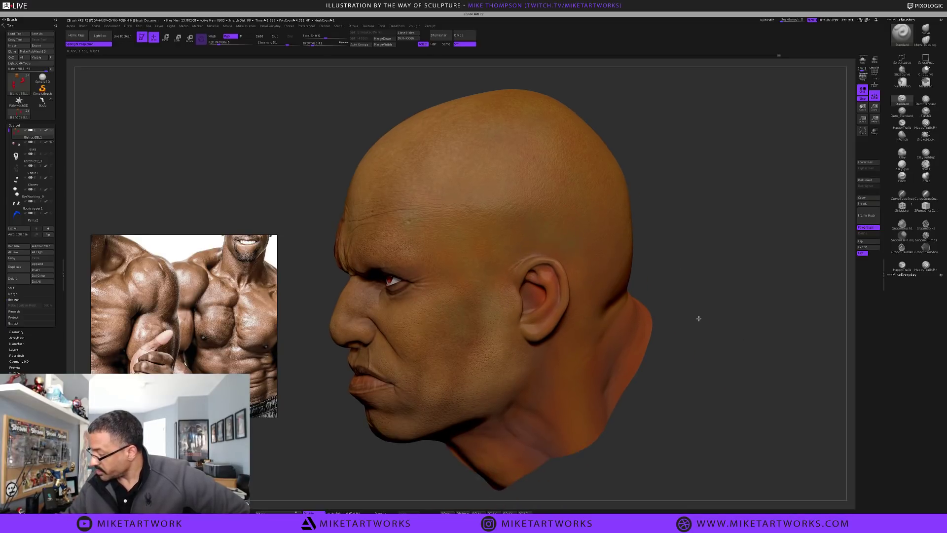
pyautogui.moveTo(697, 319); pyautogui.dragTo(691, 352)
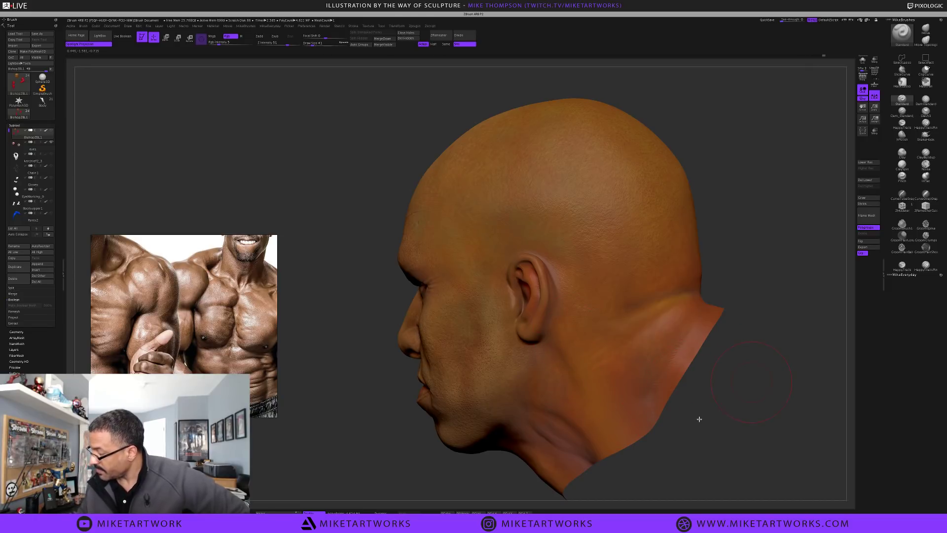
pyautogui.moveTo(752, 382)
pyautogui.keyDown('alt'); pyautogui.mouseDown()
pyautogui.moveTo(696, 419)
pyautogui.moveTo(721, 408)
pyautogui.mouseUp(); pyautogui.keyUp('alt')
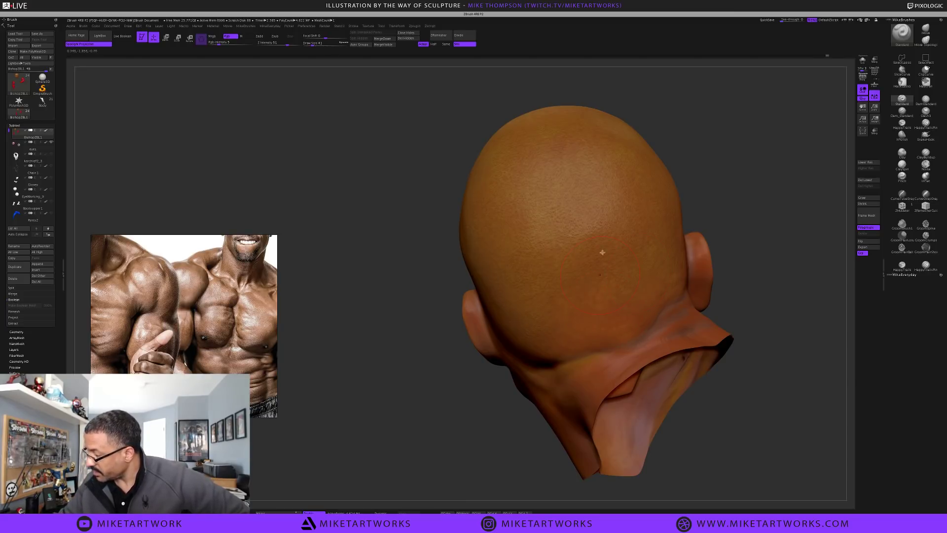
pyautogui.keyDown('alt'); pyautogui.moveTo(735, 406); pyautogui.dragTo(694, 404); pyautogui.keyUp('alt')
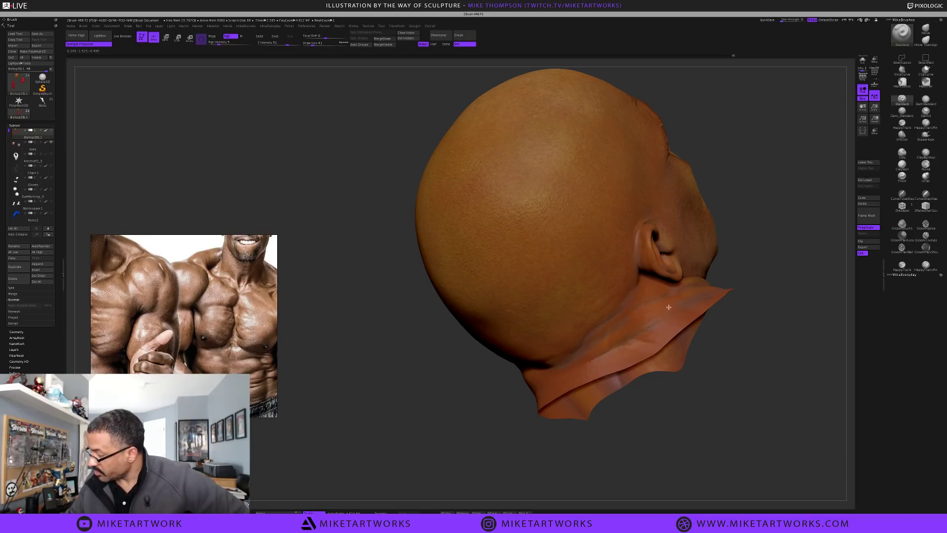
# Reduce the draw size to 28 and inspect the cheek, jaw, ear and neck colouring up close against the reference photos
pyautogui.moveTo(715, 376)
pyautogui.mouseDown()
pyautogui.moveTo(734, 360)
pyautogui.moveTo(700, 346)
pyautogui.moveTo(711, 377)
pyautogui.moveTo(719, 360)
pyautogui.moveTo(660, 367)
pyautogui.moveTo(651, 352)
pyautogui.moveTo(666, 345)
pyautogui.mouseUp()
pyautogui.press('s')
pyautogui.press('s')
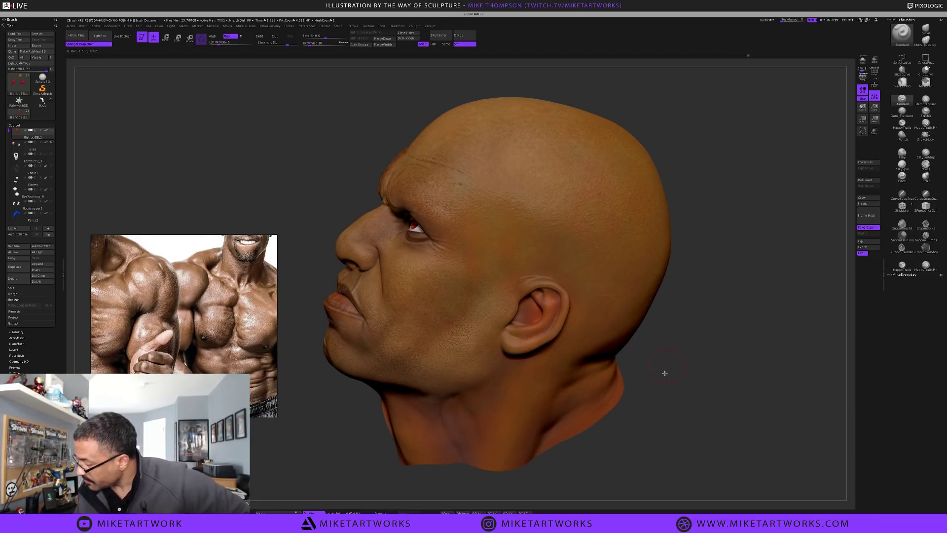
pyautogui.moveTo(665, 374); pyautogui.dragTo(661, 376)
pyautogui.scroll(3, 683, 414)
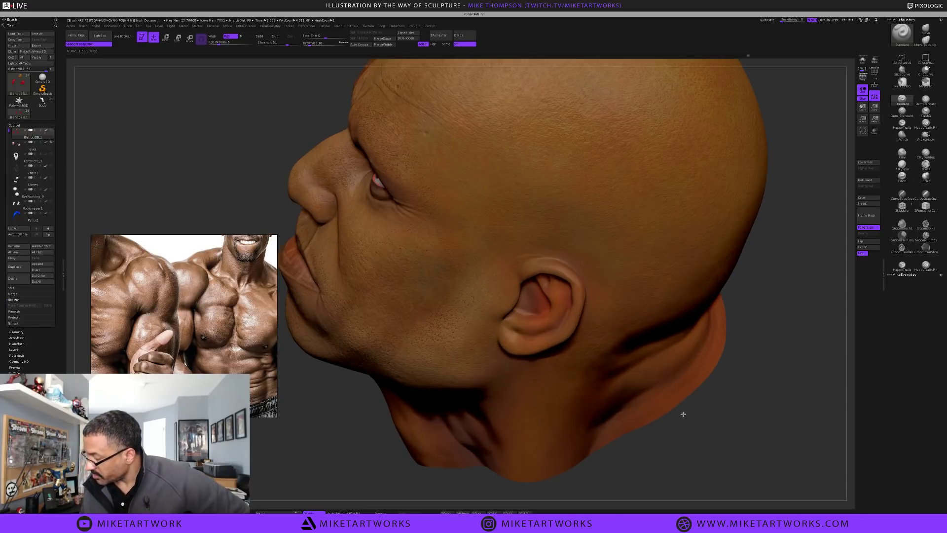
pyautogui.scroll(3, 719, 416)
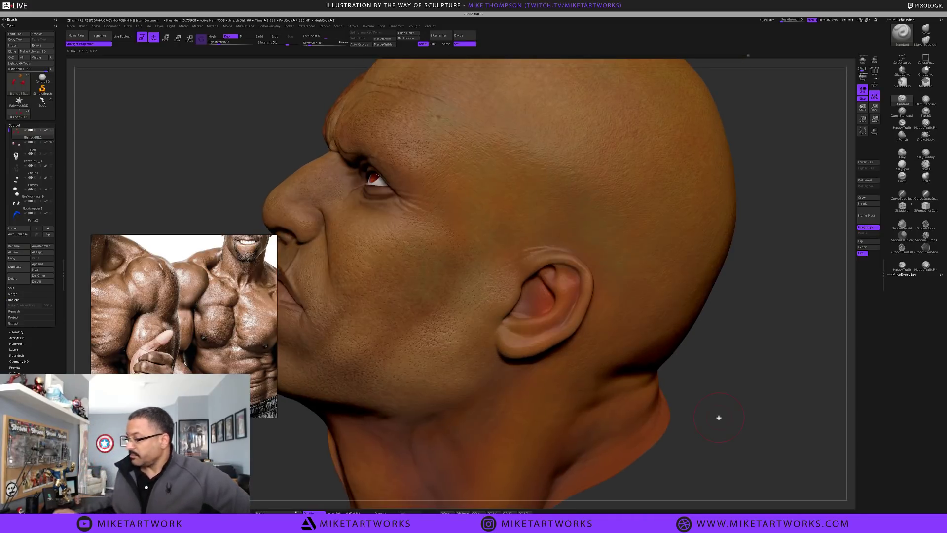
pyautogui.scroll(-3, 197, 299)
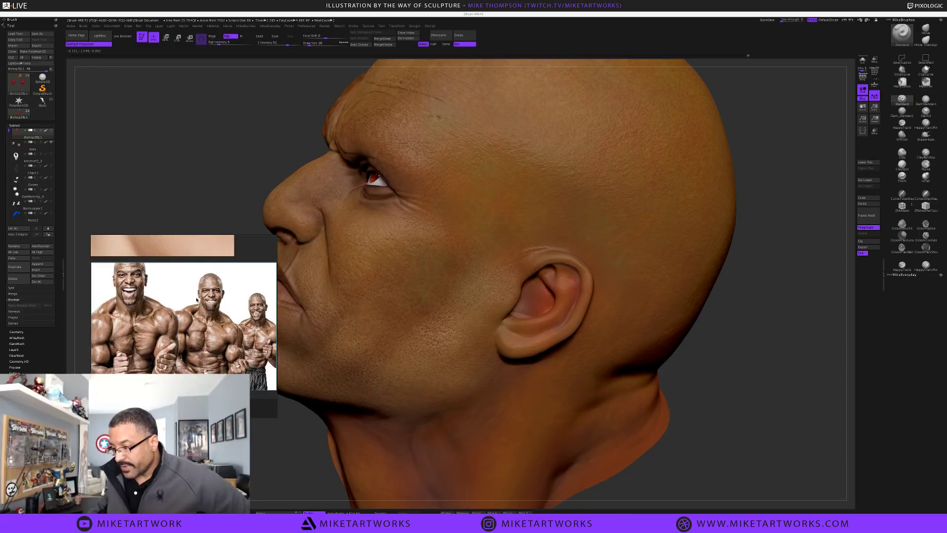
# Bring up the ear close-up on the reference board and examine the skin colouring in and around the ear
pyautogui.moveTo(181, 294); pyautogui.dragTo(224, 303)
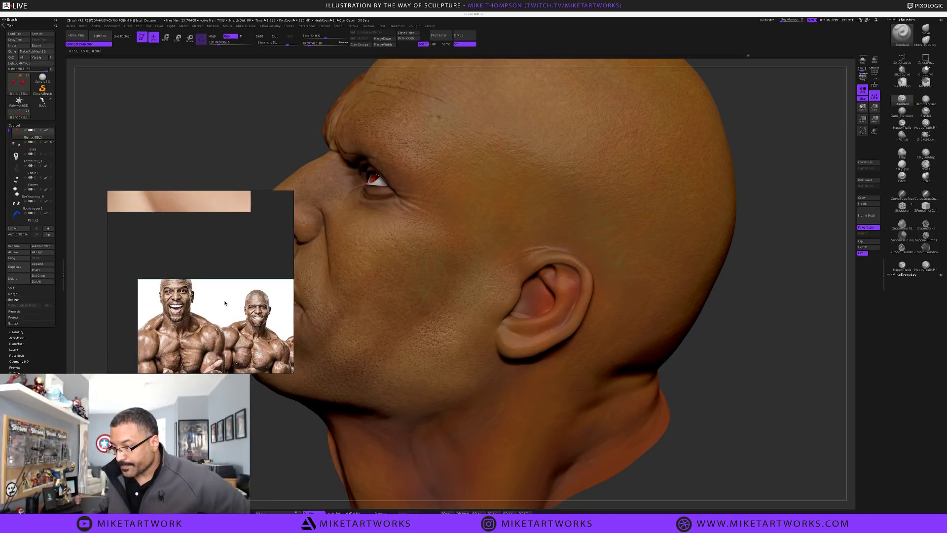
pyautogui.doubleClick(217, 205)
pyautogui.scroll(3, 191, 282)
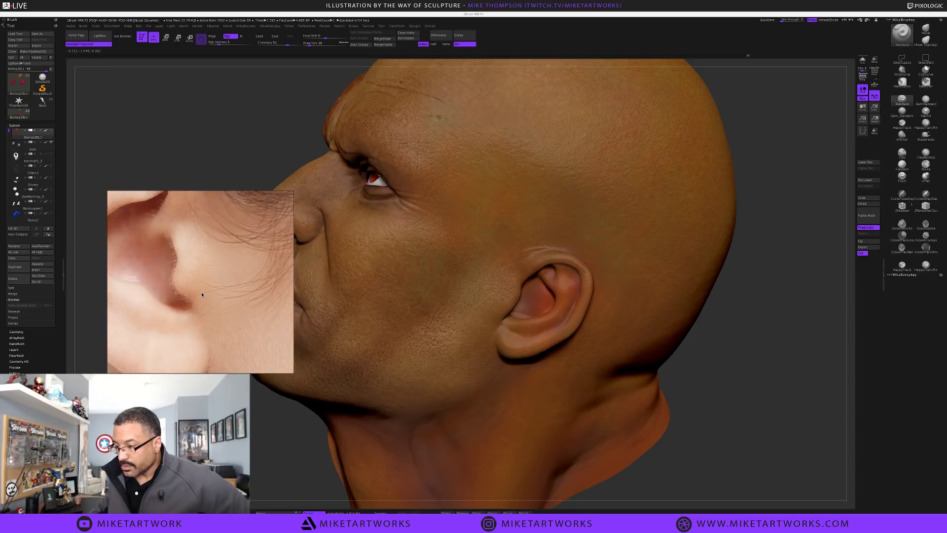
pyautogui.scroll(-3, 202, 293)
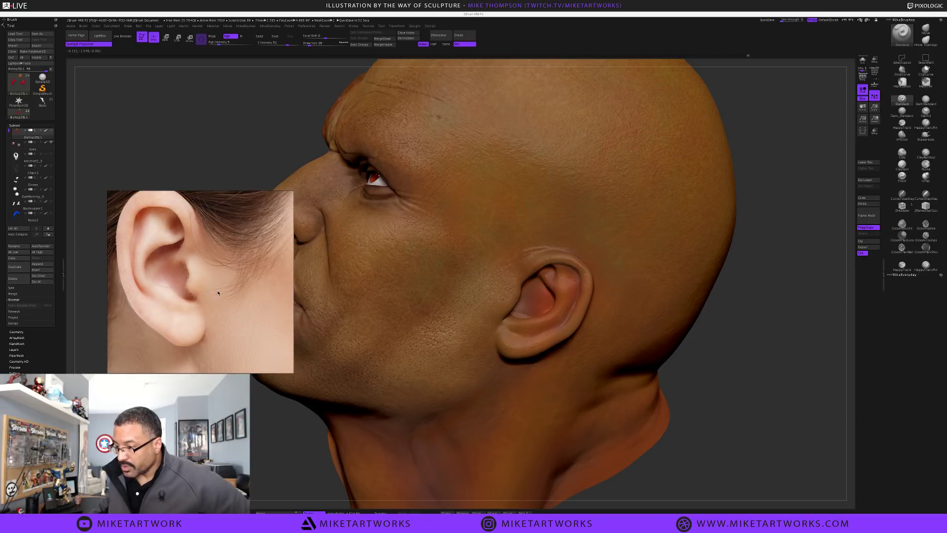
pyautogui.hotkey('ctrl', 'Up')
pyautogui.hotkey('ctrl', 'Up')
pyautogui.moveTo(206, 304); pyautogui.dragTo(178, 367, button='right')
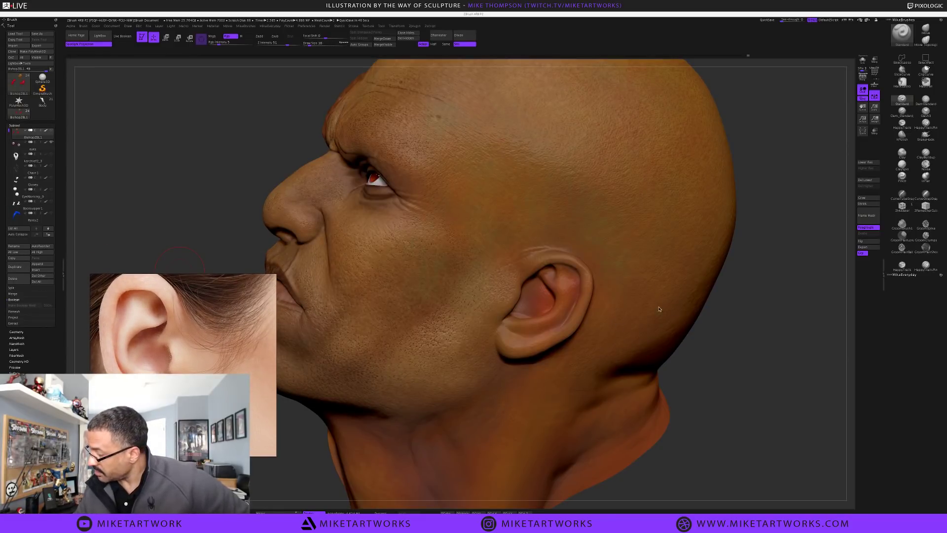
# Add the side-profile photo of a man's head to the reference board and frame its ear and hairline up close
pyautogui.press('space')
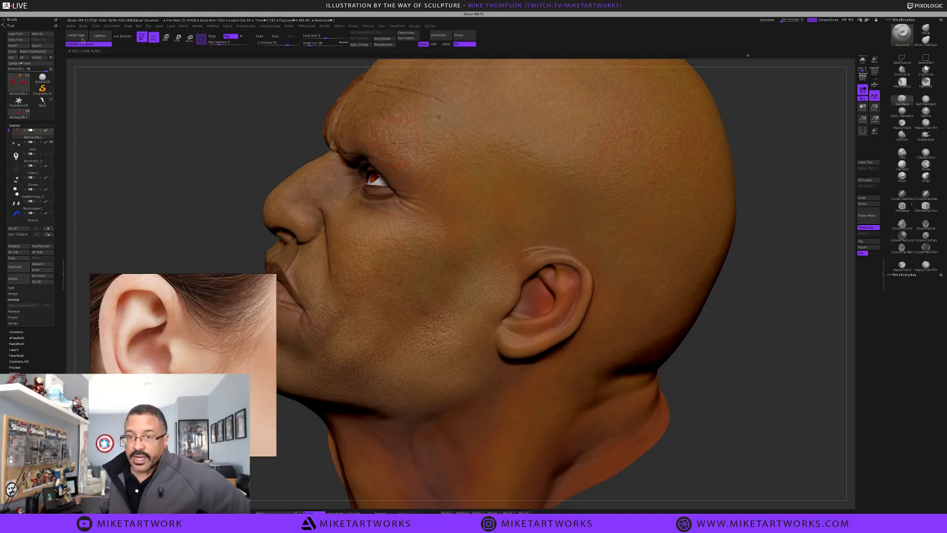
pyautogui.moveTo(2, 2)
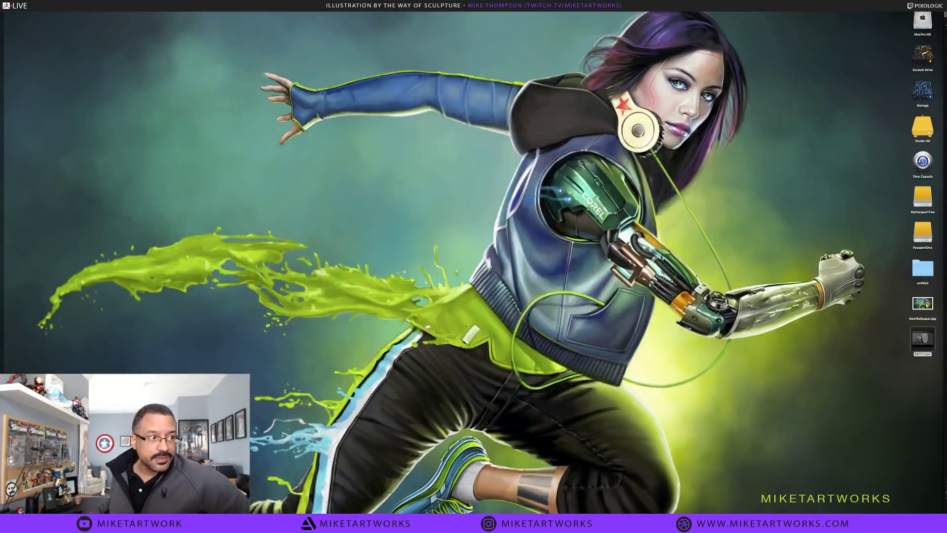
pyautogui.click(946, 182)
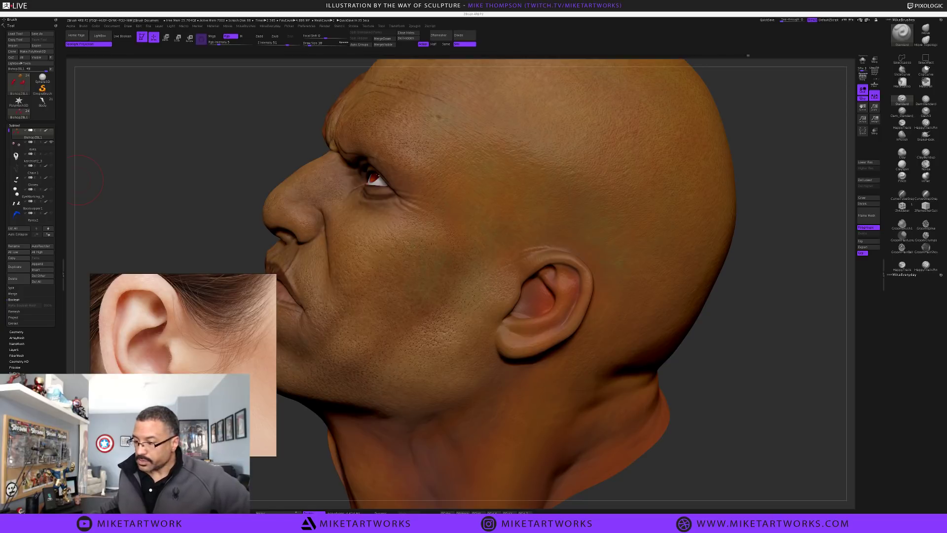
pyautogui.moveTo(155, 385); pyautogui.dragTo(172, 372)
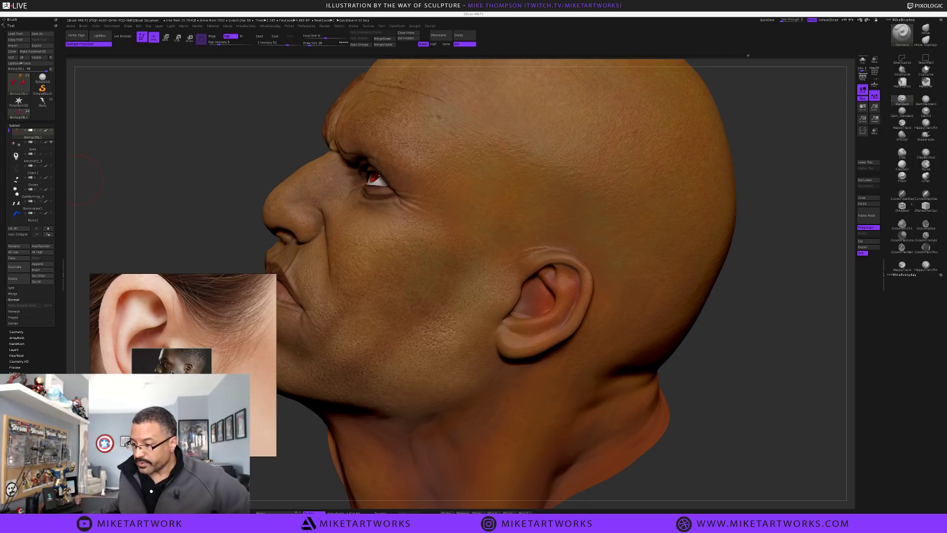
pyautogui.scroll(3, 163, 375)
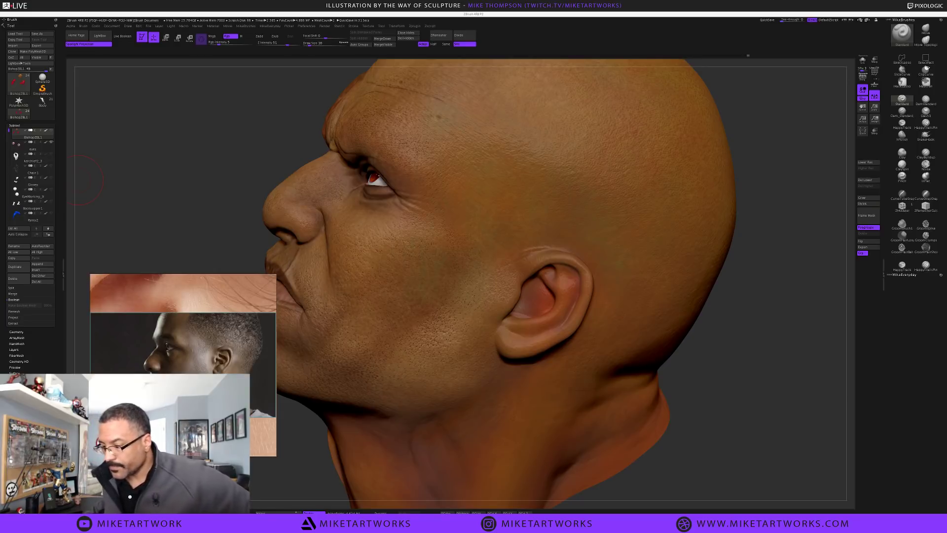
pyautogui.scroll(-4, 212, 375)
pyautogui.scroll(10, 212, 375)
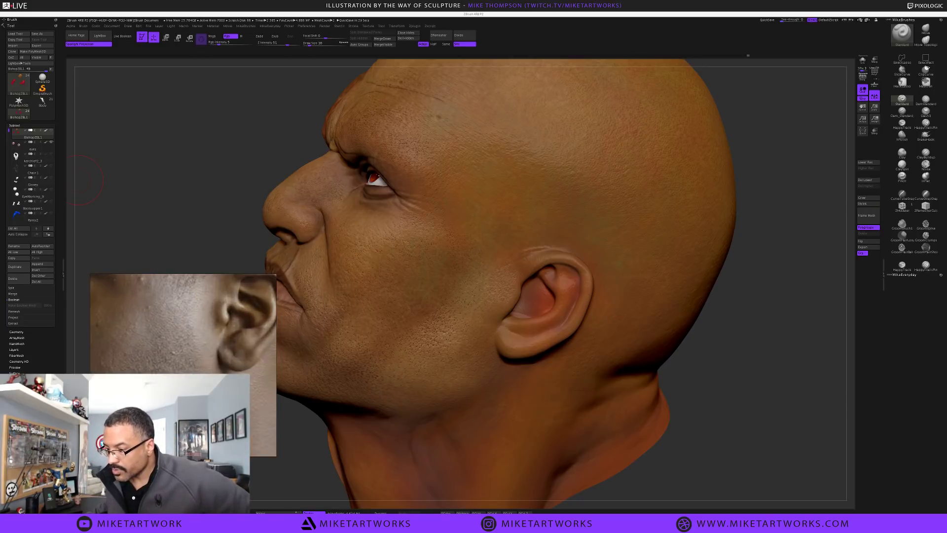
pyautogui.moveTo(226, 370); pyautogui.dragTo(216, 345, button='right')
pyautogui.moveTo(216, 345); pyautogui.dragTo(160, 404, button='middle')
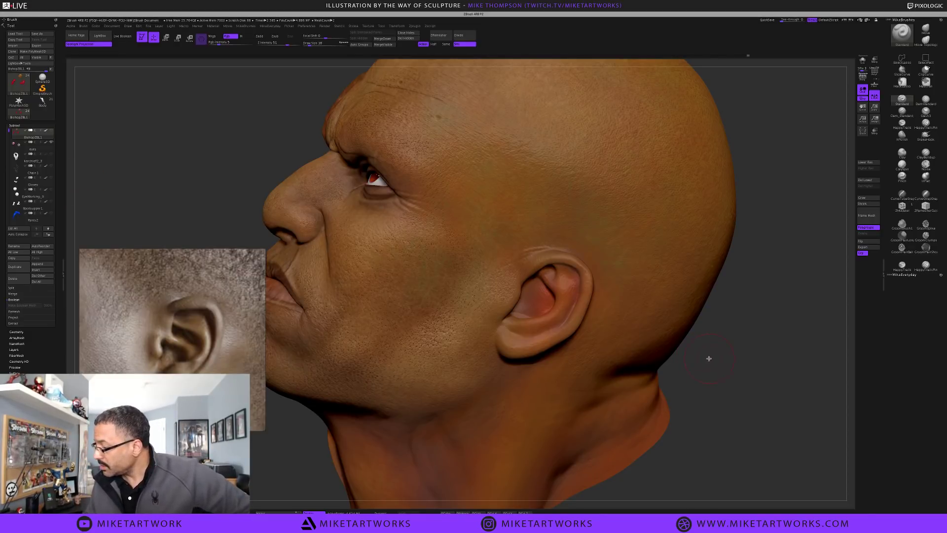
# Reduce the draw size to 24, pick a more muted orange-brown and glaze it faintly over the side of the head
pyautogui.moveTo(708, 356); pyautogui.dragTo(693, 393)
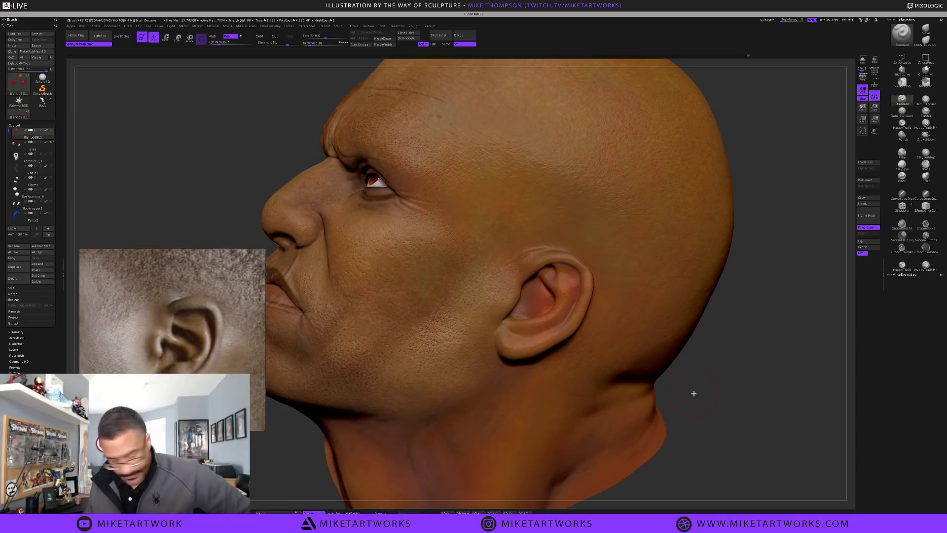
pyautogui.press('s')
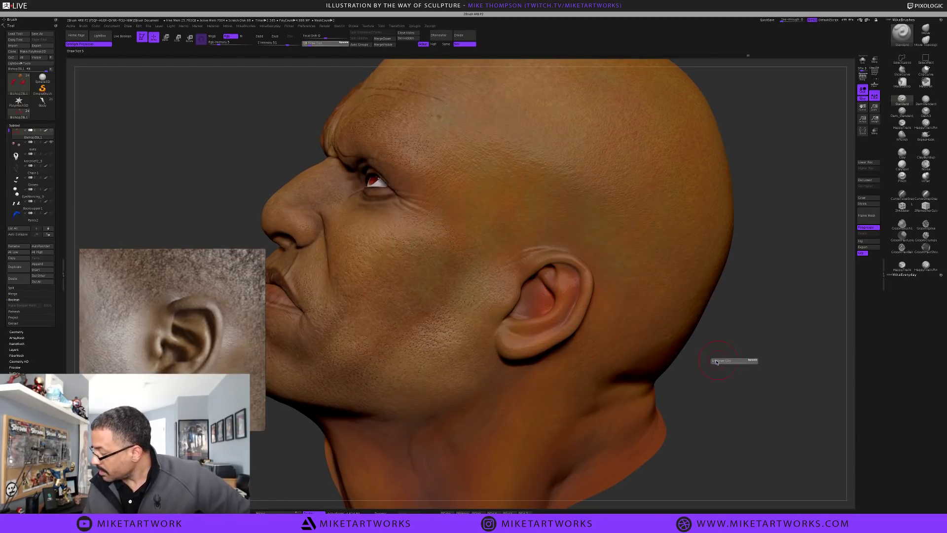
pyautogui.press('space')
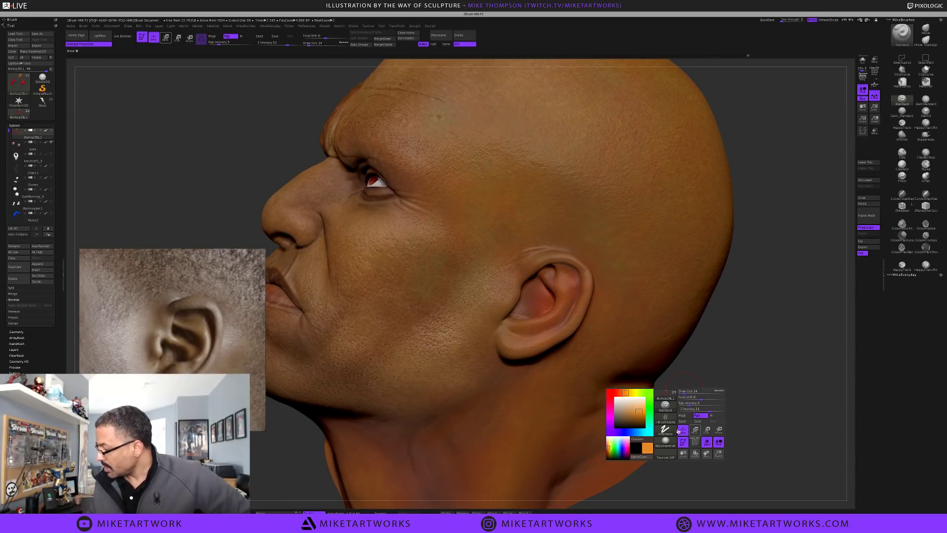
pyautogui.click(630, 415)
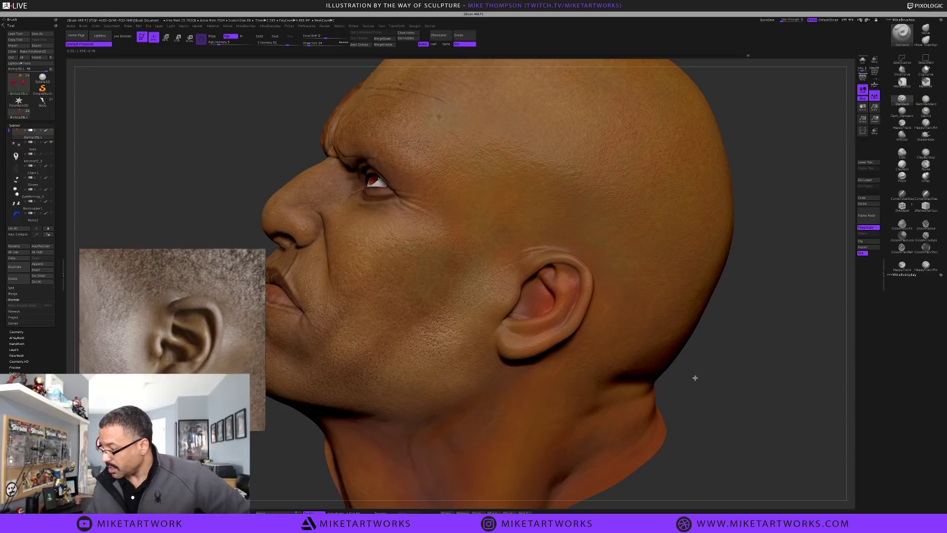
pyautogui.keyDown('alt'); pyautogui.moveTo(695, 377); pyautogui.dragTo(698, 375); pyautogui.keyUp('alt')
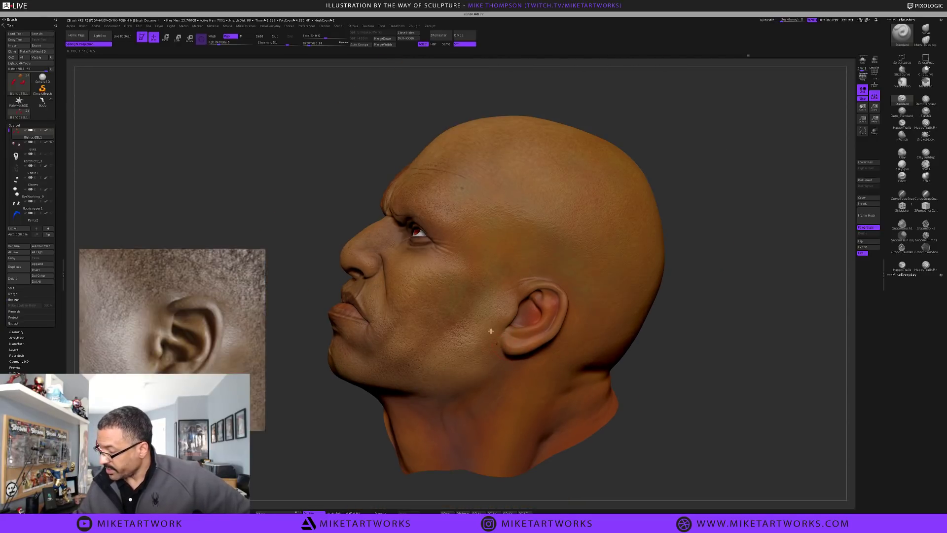
# Shift the paint colour towards yellow and glaze it faintly behind the ear and down to the nape, with the draw size at 25
pyautogui.press('space')
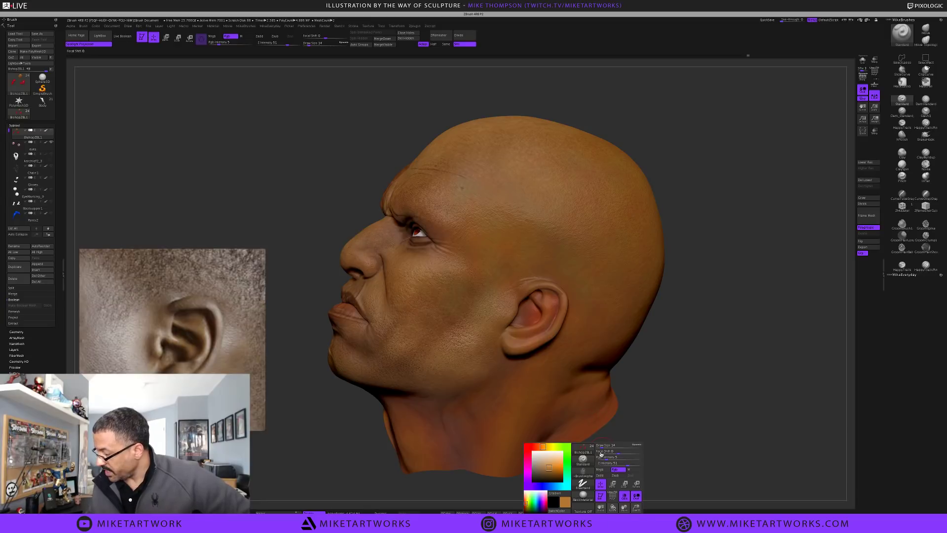
pyautogui.moveTo(549, 443); pyautogui.dragTo(551, 445)
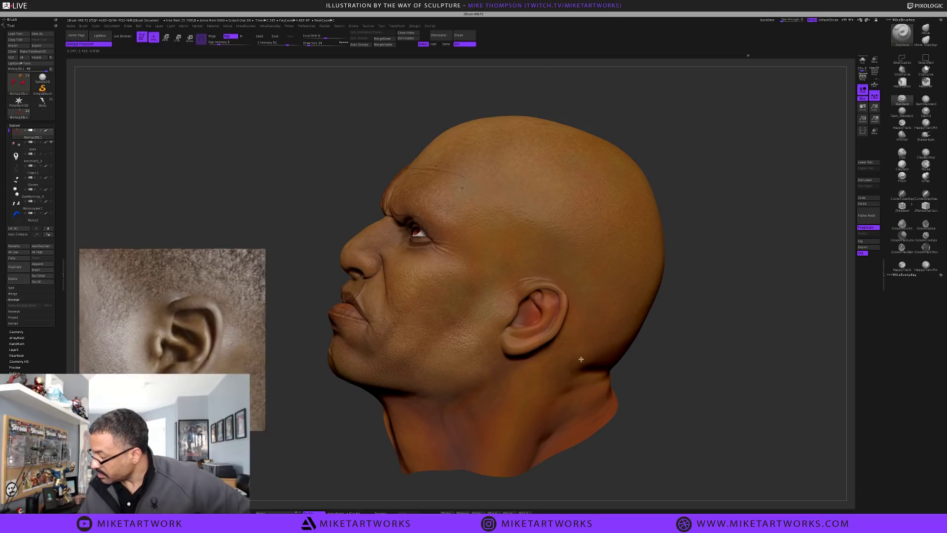
pyautogui.moveTo(677, 383); pyautogui.dragTo(597, 305)
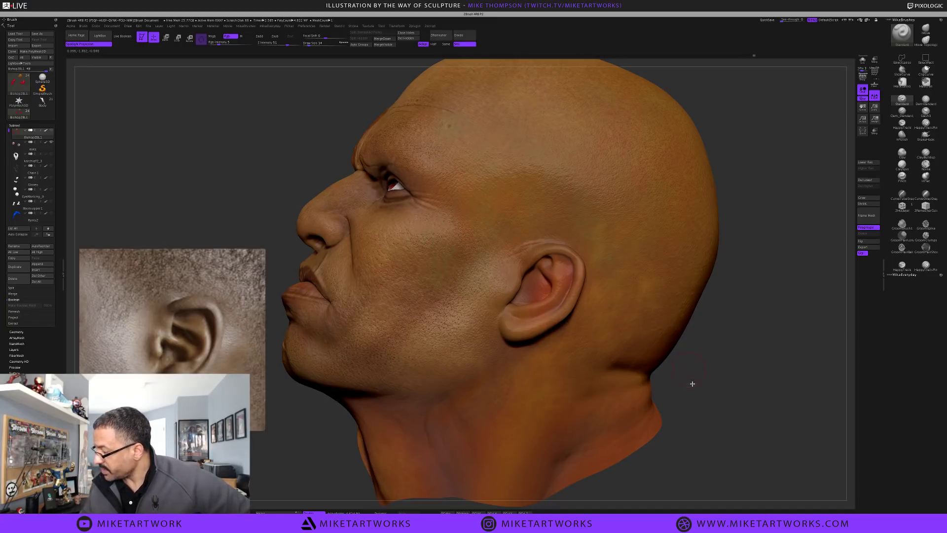
pyautogui.press('ctrl')
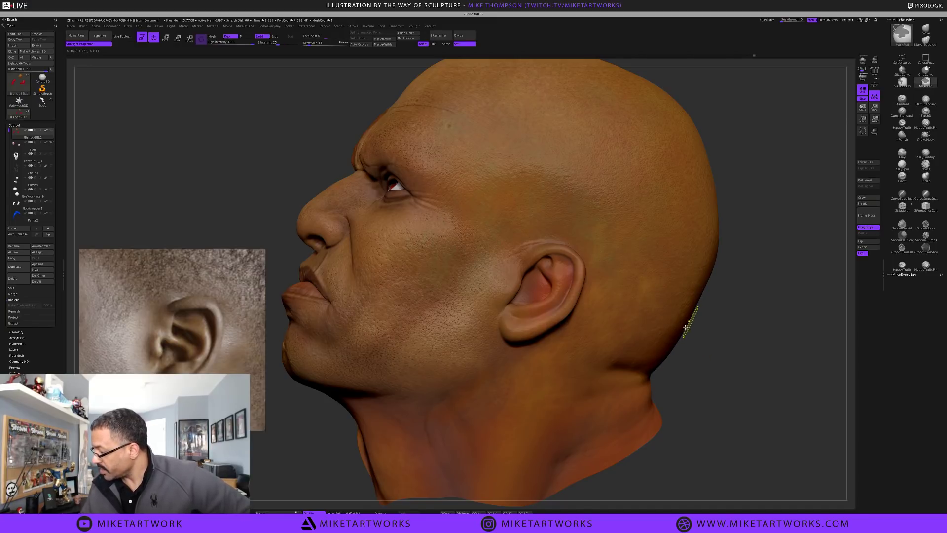
pyautogui.press('s')
pyautogui.moveTo(690, 372); pyautogui.dragTo(693, 373)
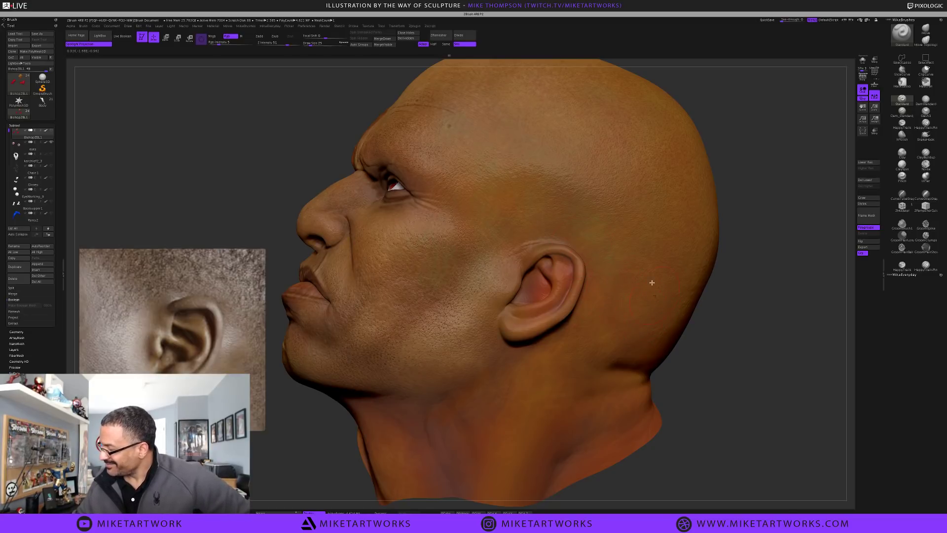
# Change the paint colour to teal and glaze it faintly across the lower back of the head above the nape
pyautogui.press('space')
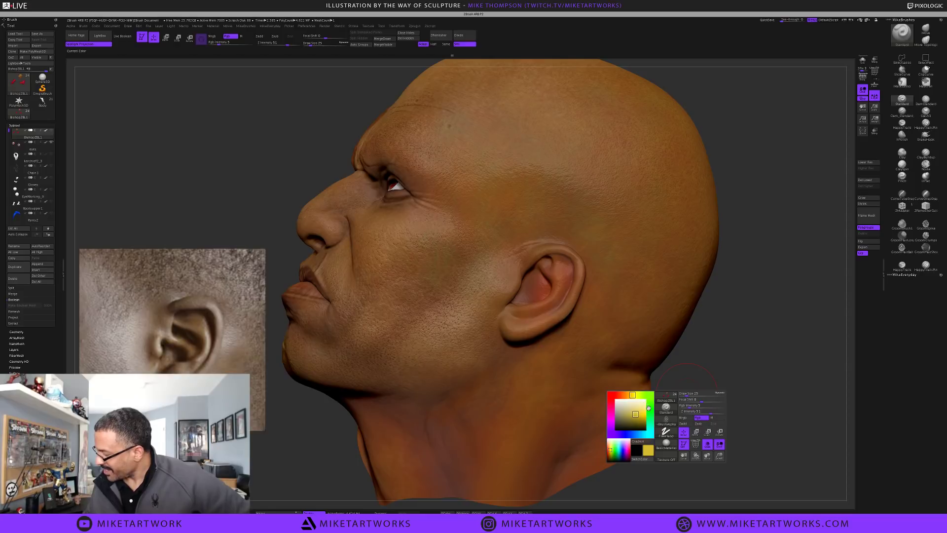
pyautogui.click(651, 427)
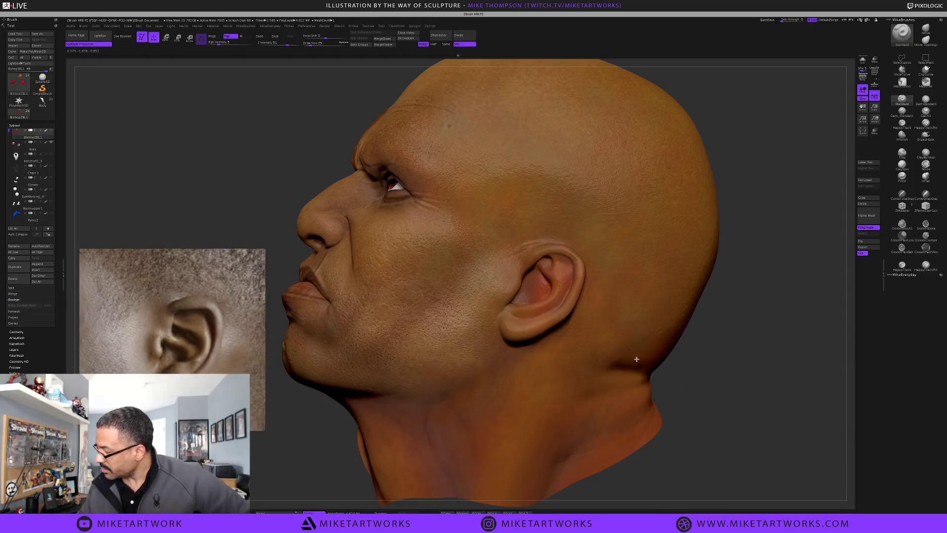
pyautogui.press('ctrl')
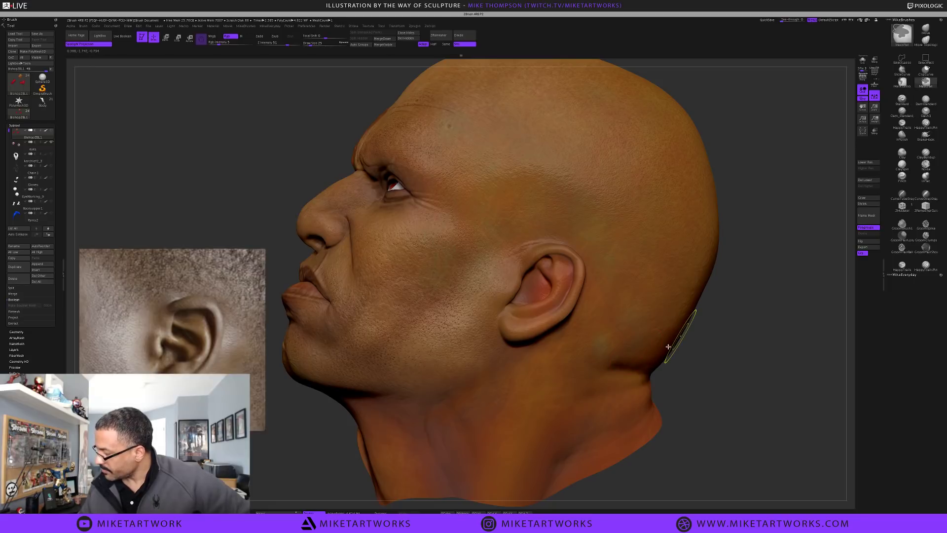
pyautogui.press('ctrl')
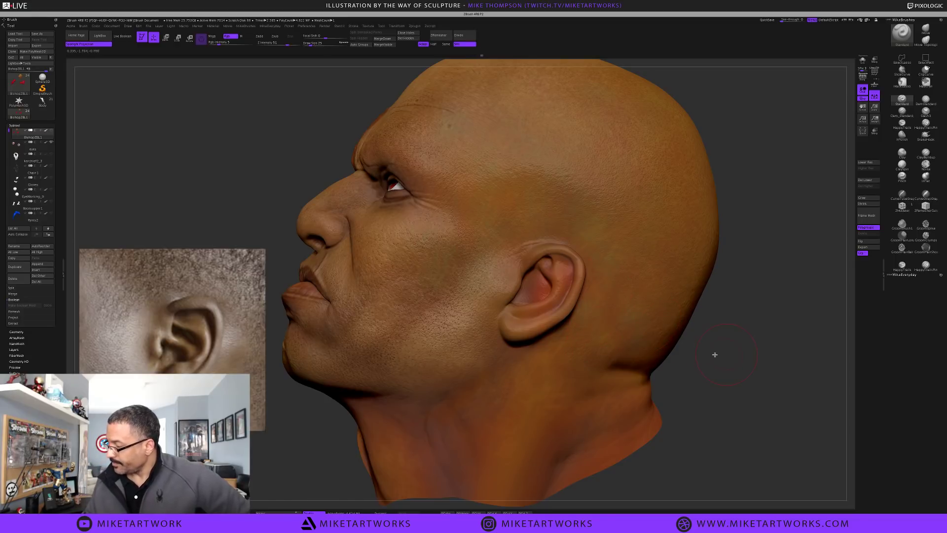
pyautogui.moveTo(700, 344); pyautogui.dragTo(697, 341)
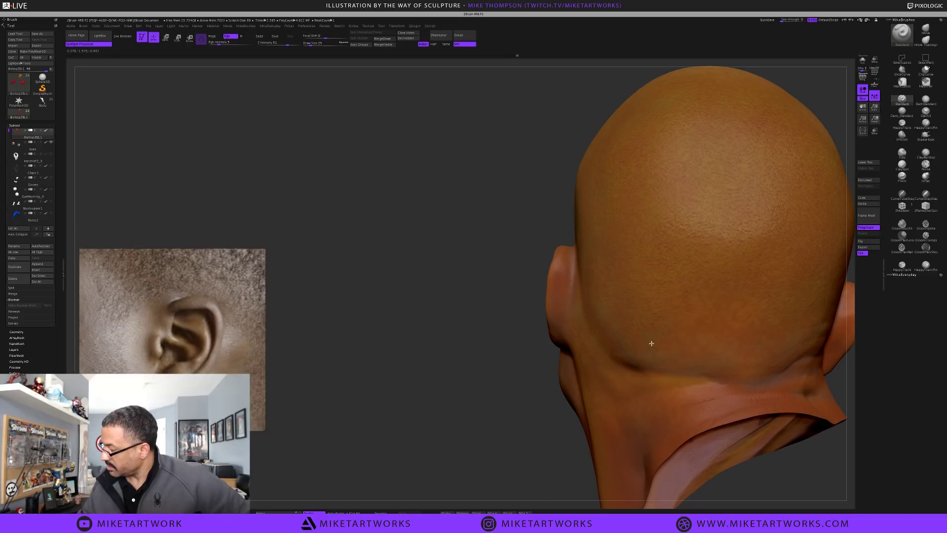
pyautogui.keyDown('alt'); pyautogui.moveTo(457, 424); pyautogui.dragTo(364, 402); pyautogui.keyUp('alt')
pyautogui.moveTo(724, 349); pyautogui.dragTo(714, 292)
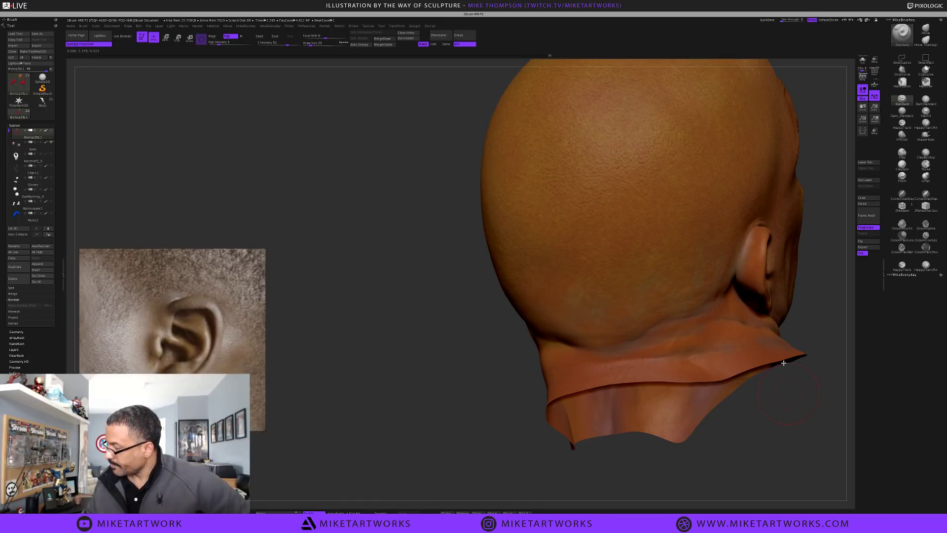
# Change the paint colour to a dark orange-brown and enlarge the draw size for the back of the head
pyautogui.keyDown('ctrl'); pyautogui.moveTo(791, 355); pyautogui.dragTo(654, 440, button='right'); pyautogui.keyUp('ctrl')
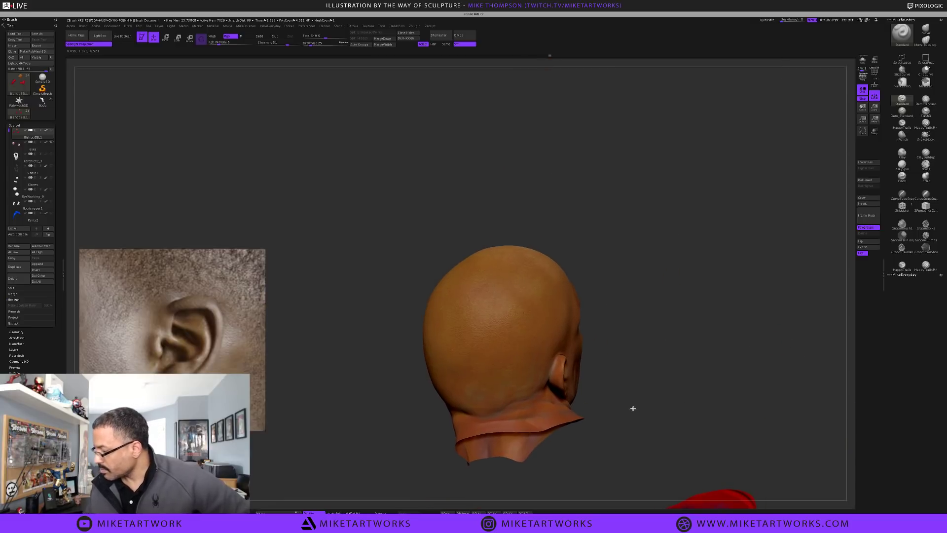
pyautogui.moveTo(633, 408); pyautogui.dragTo(630, 400, button='right')
pyautogui.press('space')
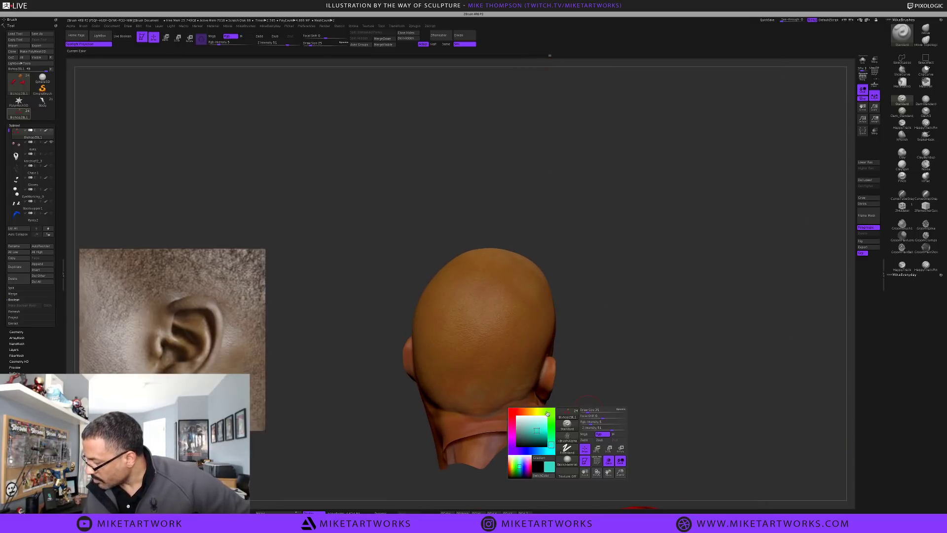
pyautogui.moveTo(532, 428); pyautogui.dragTo(533, 349)
pyautogui.click(541, 441)
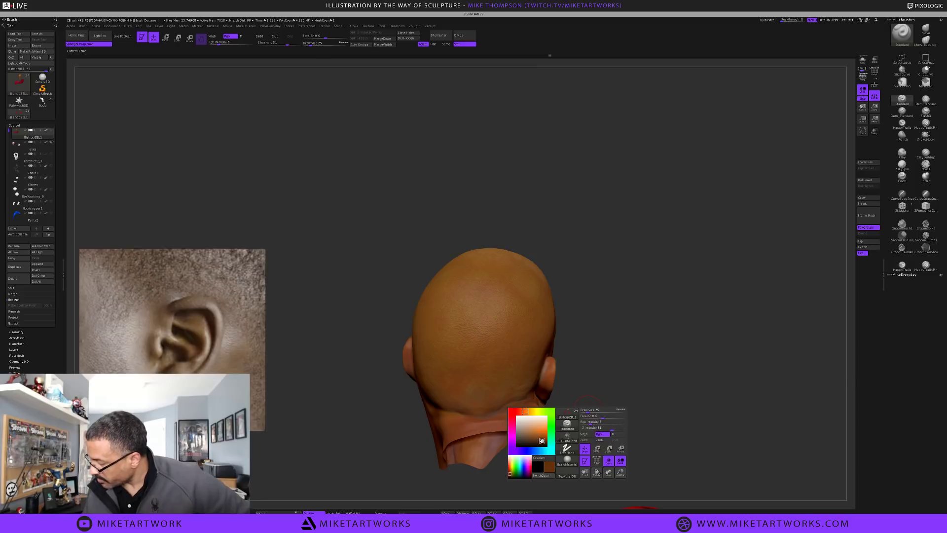
pyautogui.keyDown('ctrl'); pyautogui.moveTo(597, 408); pyautogui.dragTo(594, 406, button='right'); pyautogui.keyUp('ctrl')
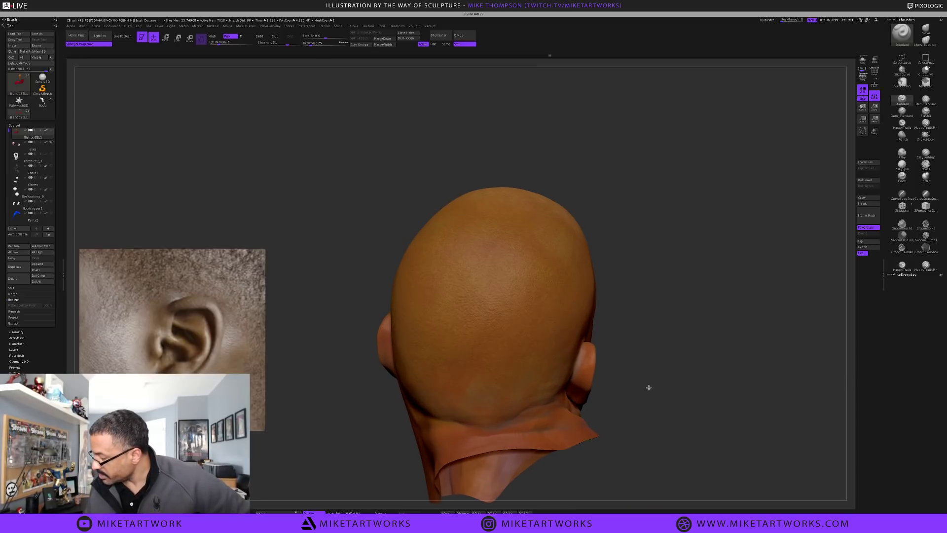
pyautogui.press('s')
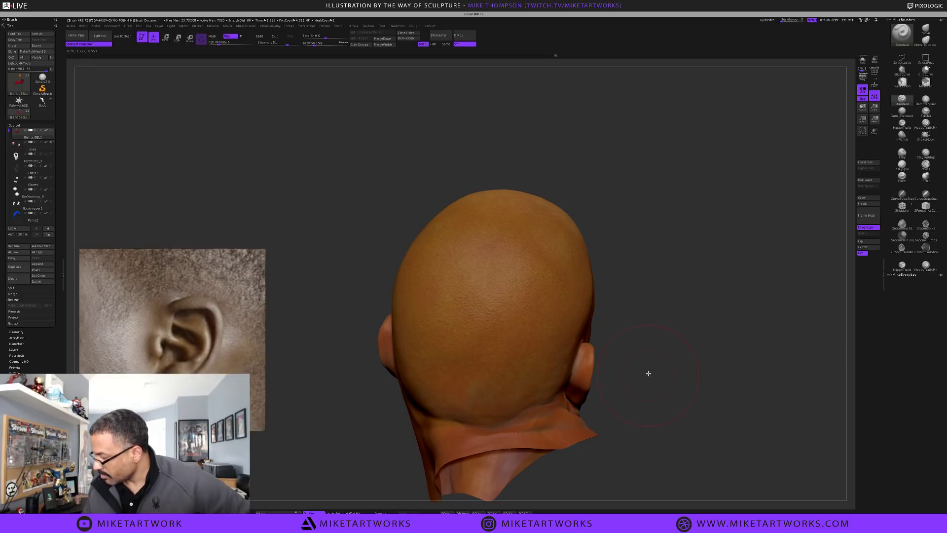
# Glaze the dark orange-brown softly over the back of the head, the nape and the area behind the ear
pyautogui.moveTo(647, 374)
pyautogui.mouseDown()
pyautogui.moveTo(653, 359)
pyautogui.moveTo(459, 416)
pyautogui.mouseUp()
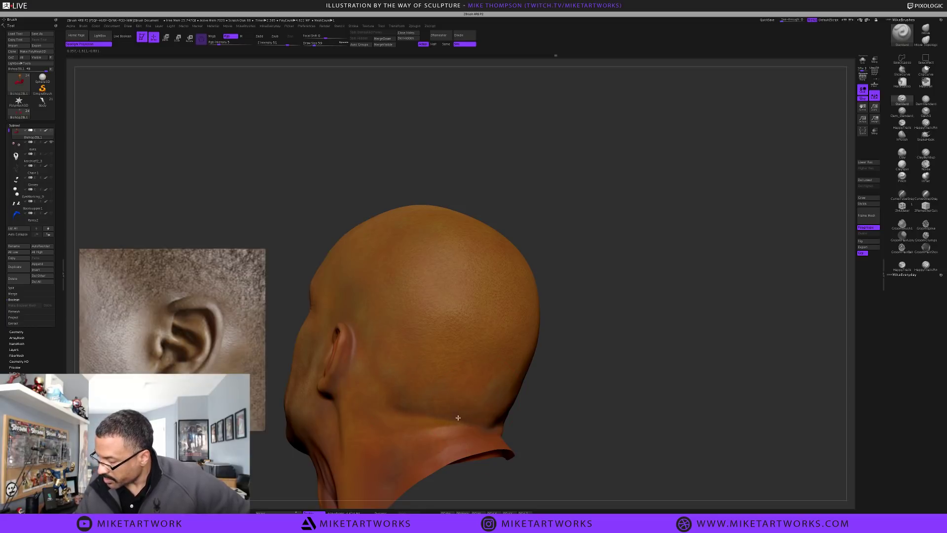
pyautogui.moveTo(594, 408); pyautogui.dragTo(538, 409)
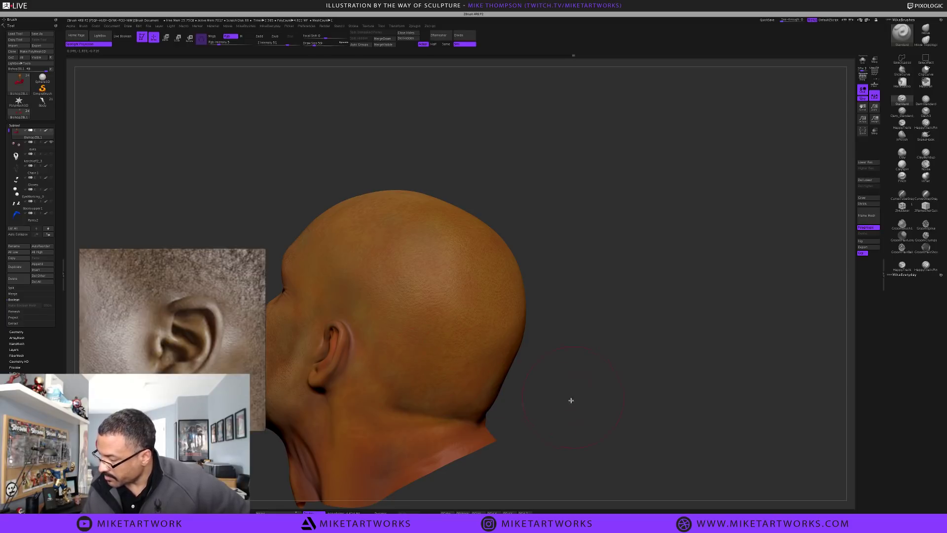
pyautogui.moveTo(571, 400)
pyautogui.mouseDown()
pyautogui.moveTo(660, 383)
pyautogui.moveTo(679, 373)
pyautogui.moveTo(670, 367)
pyautogui.mouseUp()
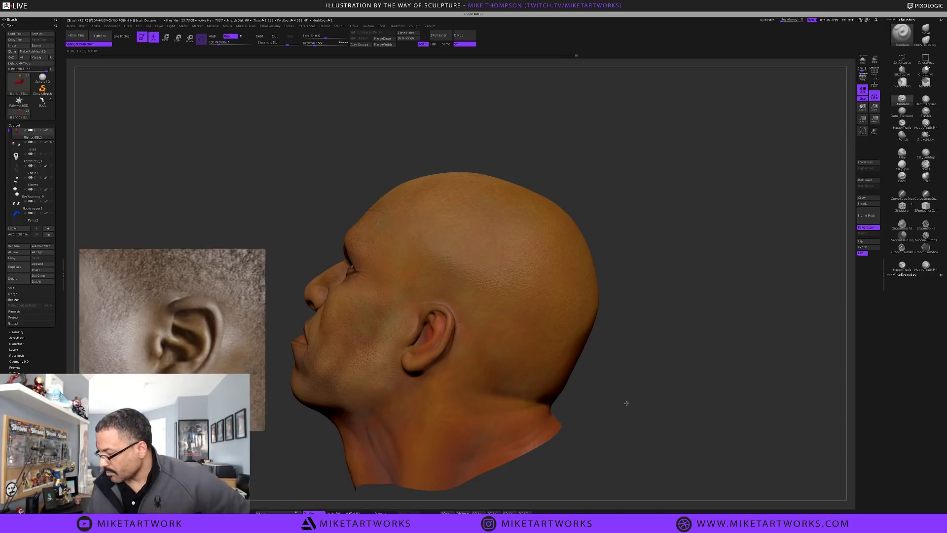
# Examine the glazed skin tones of the head, nape and face from the side, below and front
pyautogui.moveTo(626, 402); pyautogui.dragTo(622, 401)
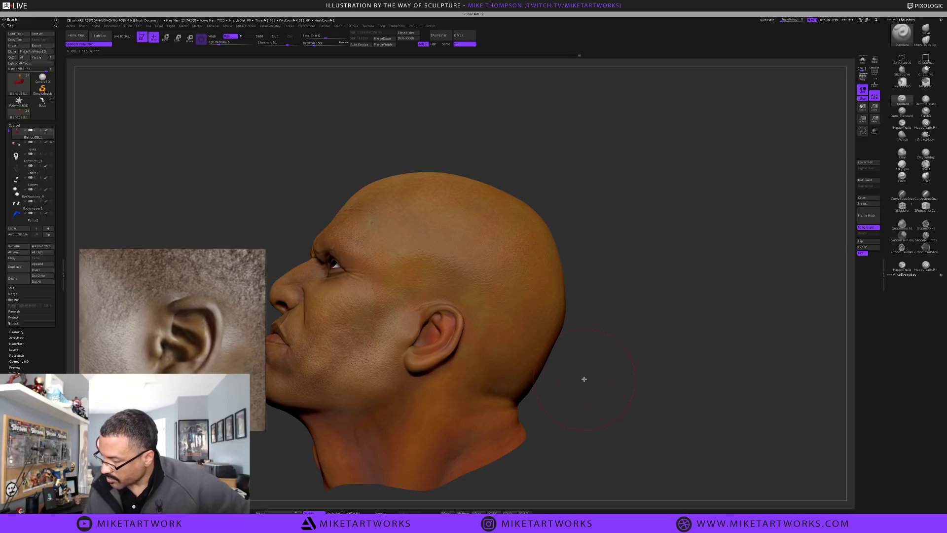
pyautogui.moveTo(584, 380)
pyautogui.mouseDown()
pyautogui.moveTo(696, 355)
pyautogui.moveTo(682, 357)
pyautogui.mouseUp()
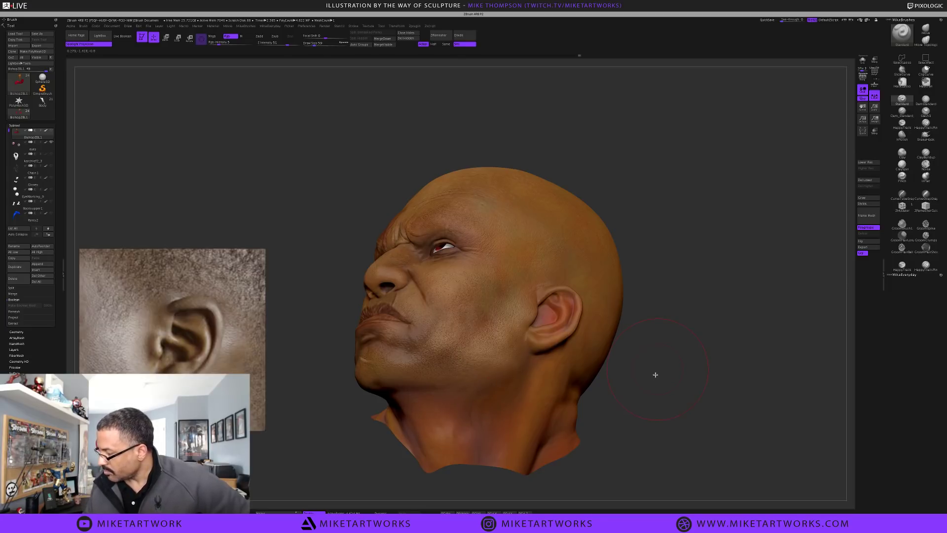
pyautogui.moveTo(652, 376); pyautogui.dragTo(524, 376)
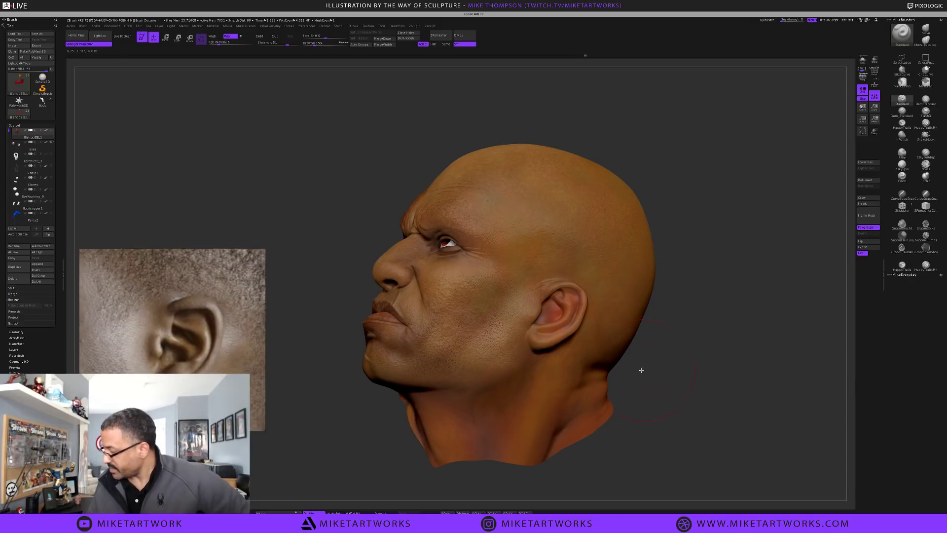
pyautogui.moveTo(668, 366); pyautogui.dragTo(678, 340)
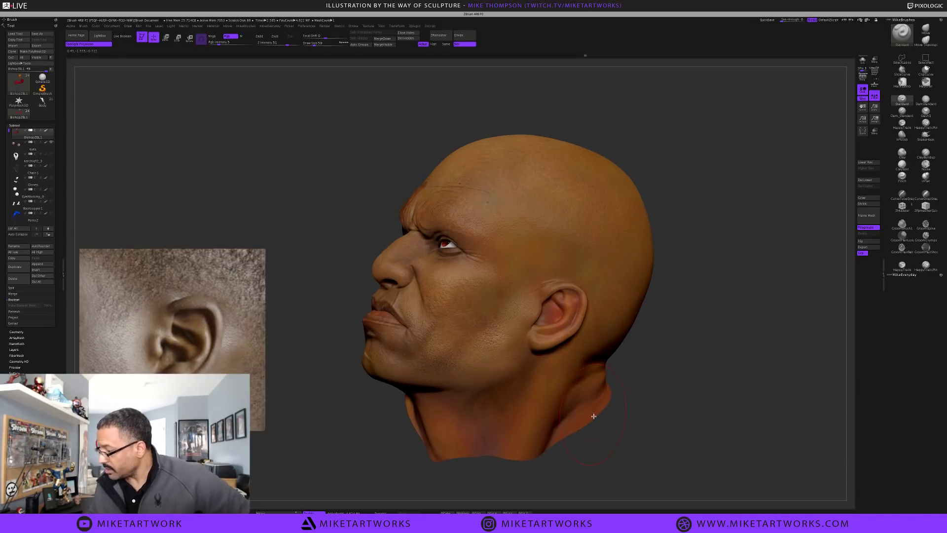
pyautogui.press('space')
pyautogui.click(541, 438)
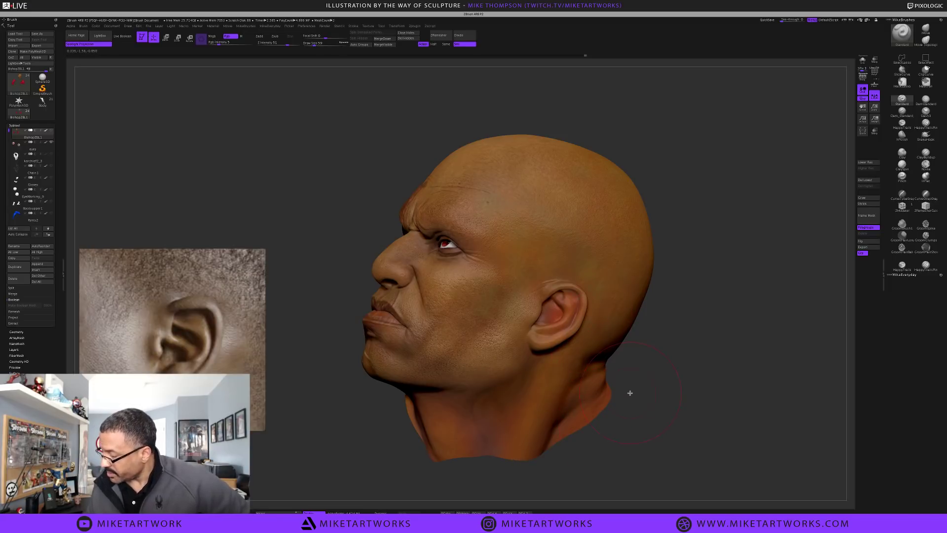
pyautogui.moveTo(633, 389)
pyautogui.mouseDown()
pyautogui.moveTo(644, 385)
pyautogui.moveTo(643, 370)
pyautogui.moveTo(603, 419)
pyautogui.mouseUp()
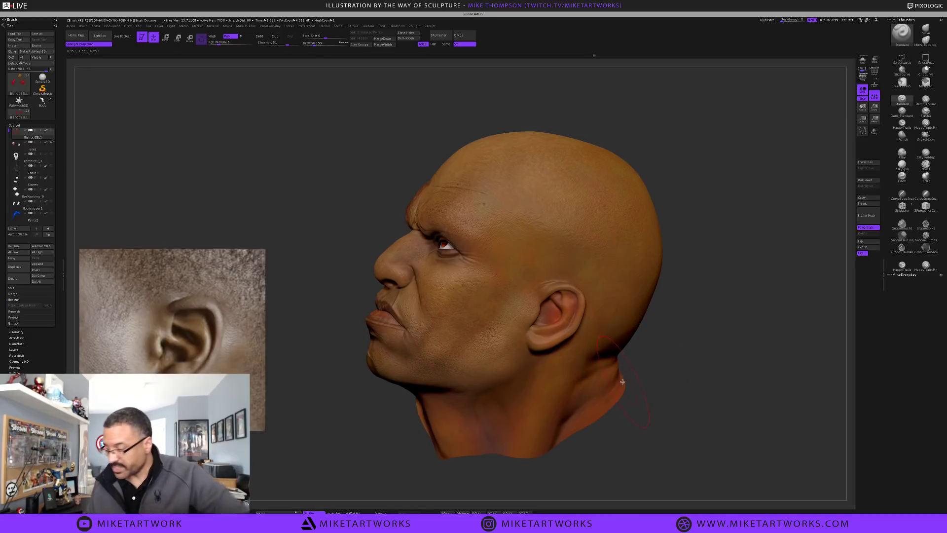
pyautogui.press('space')
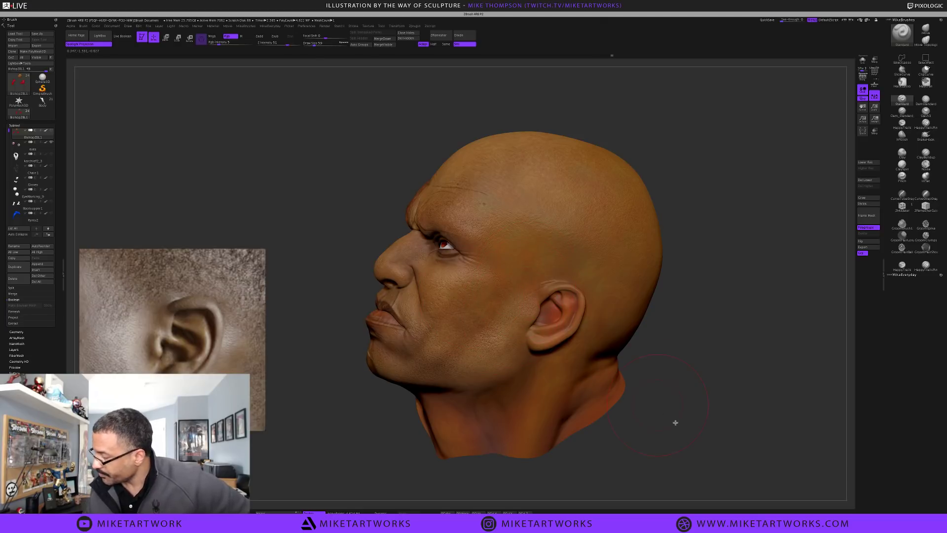
pyautogui.moveTo(674, 421); pyautogui.dragTo(674, 421)
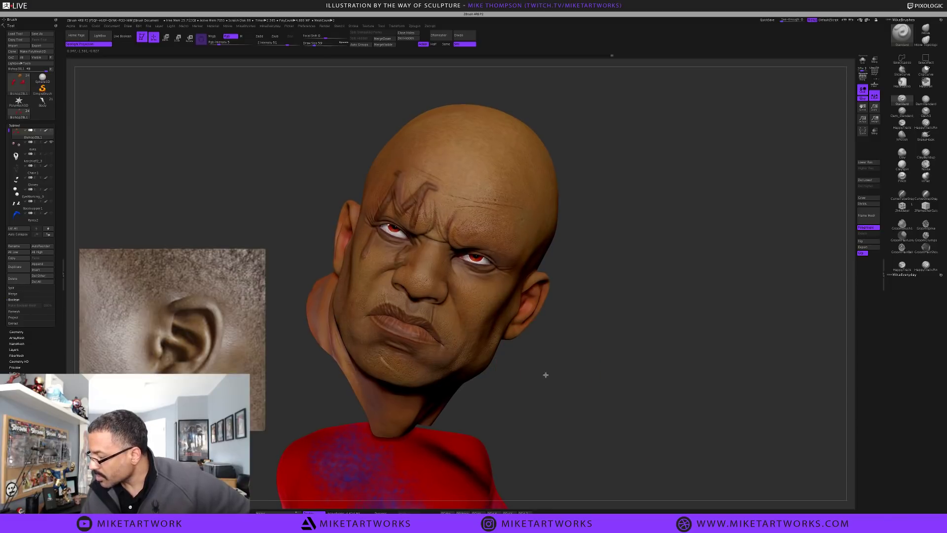
pyautogui.moveTo(546, 375)
pyautogui.mouseDown()
pyautogui.moveTo(534, 405)
pyautogui.moveTo(553, 394)
pyautogui.mouseUp()
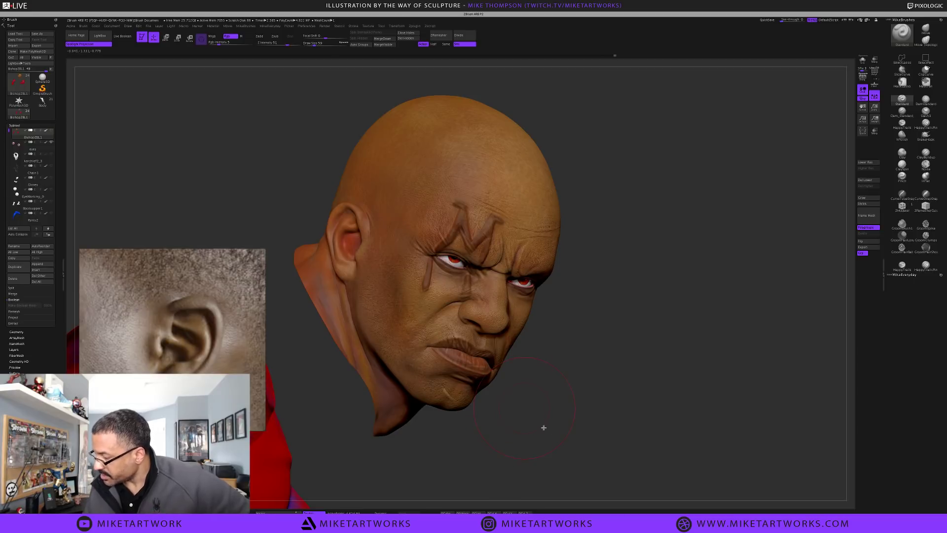
pyautogui.moveTo(543, 429); pyautogui.dragTo(600, 406)
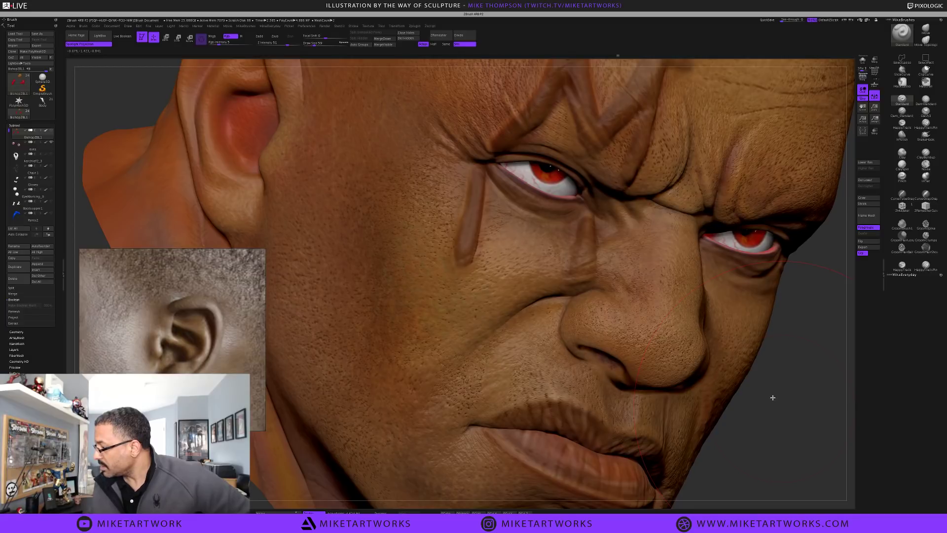
pyautogui.keyDown('alt'); pyautogui.moveTo(773, 398); pyautogui.dragTo(779, 394); pyautogui.keyUp('alt')
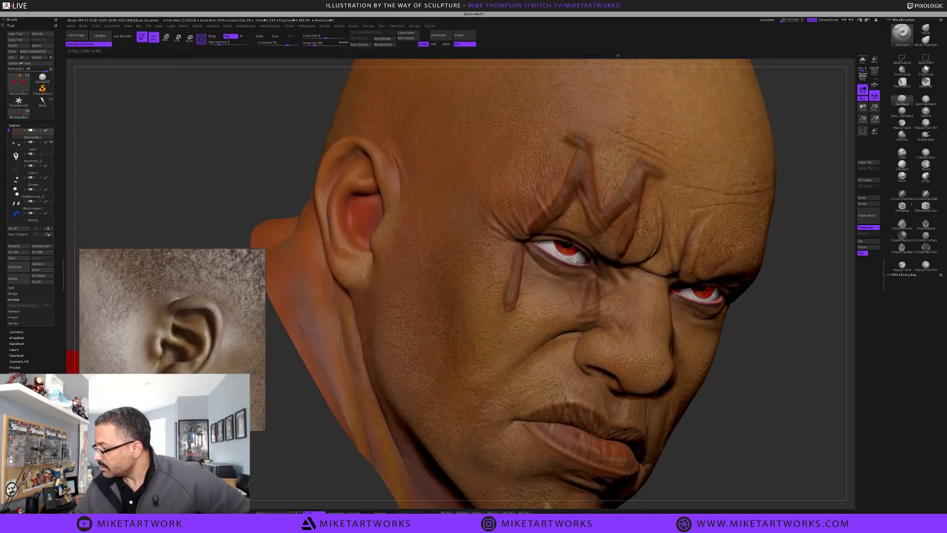
# Shrink the draw size for detail painting around the ear
pyautogui.press('s')
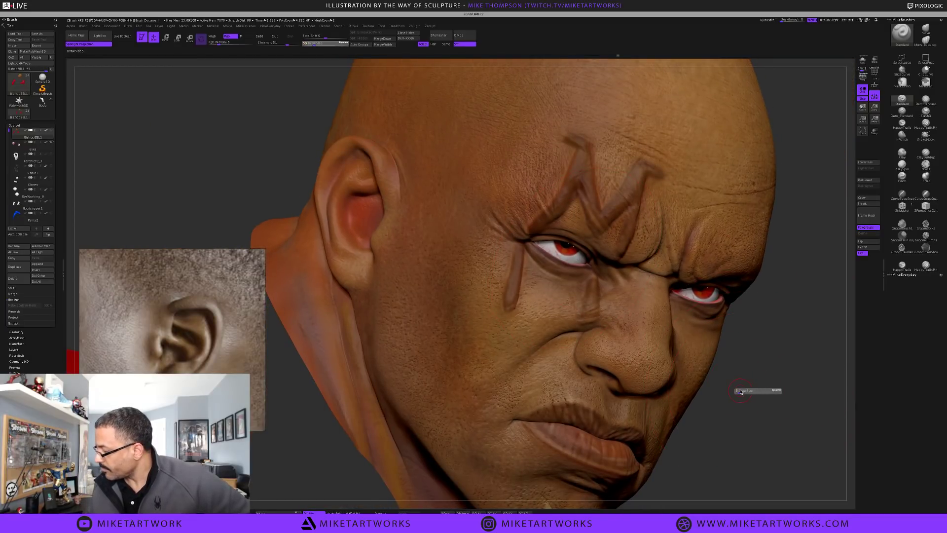
pyautogui.click(741, 392)
pyautogui.moveTo(738, 394)
pyautogui.mouseDown()
pyautogui.moveTo(750, 406)
pyautogui.moveTo(695, 406)
pyautogui.mouseUp()
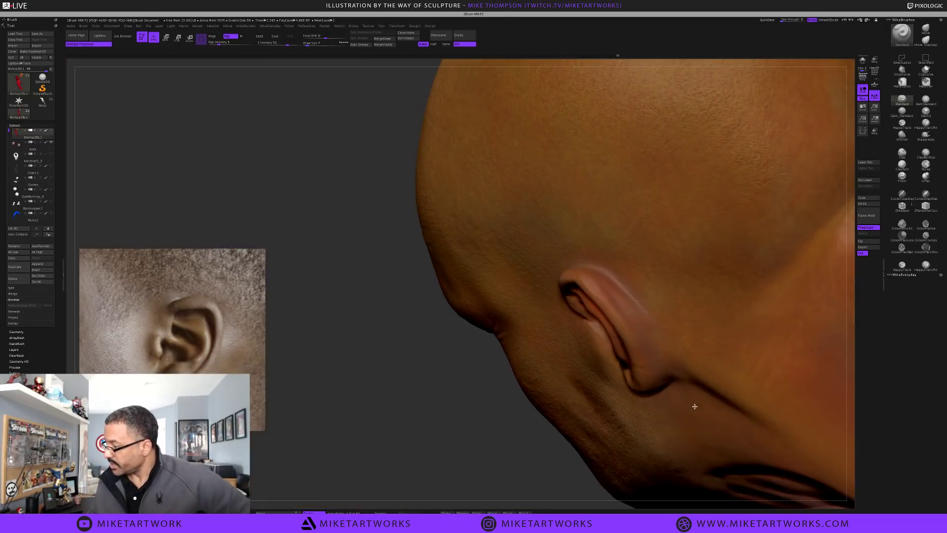
pyautogui.moveTo(695, 406); pyautogui.dragTo(710, 376, button='right')
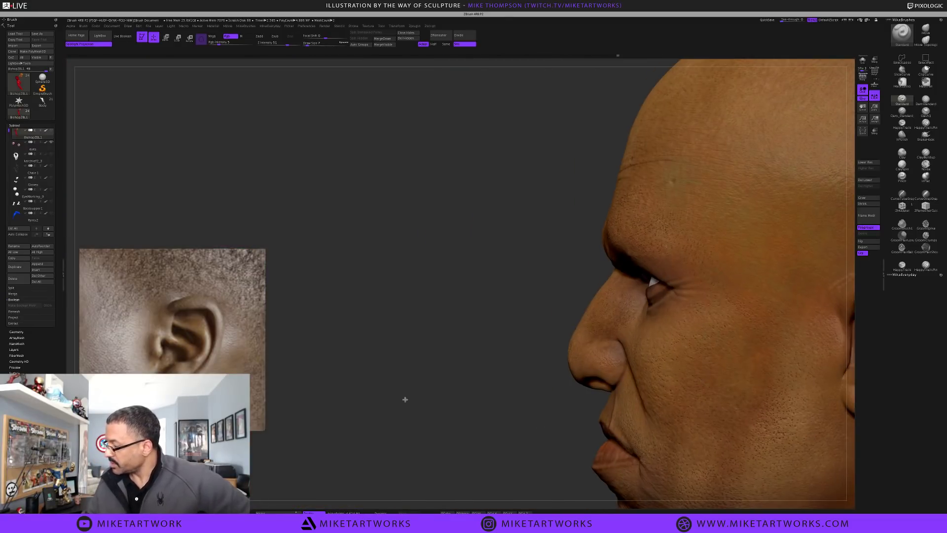
pyautogui.moveTo(405, 399); pyautogui.dragTo(241, 303)
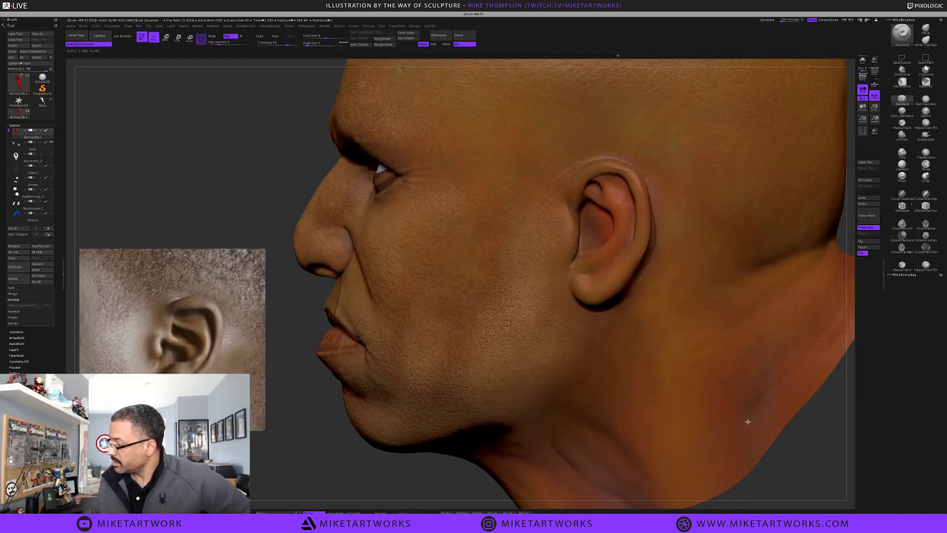
pyautogui.press('s')
pyautogui.moveTo(349, 442); pyautogui.dragTo(348, 442)
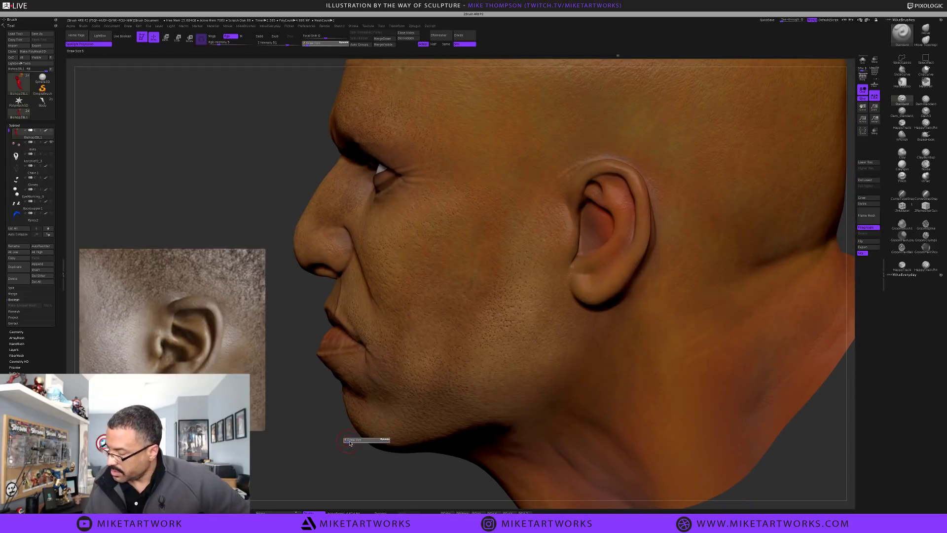
# Change the paint colour to a golden orange-brown
pyautogui.press('space')
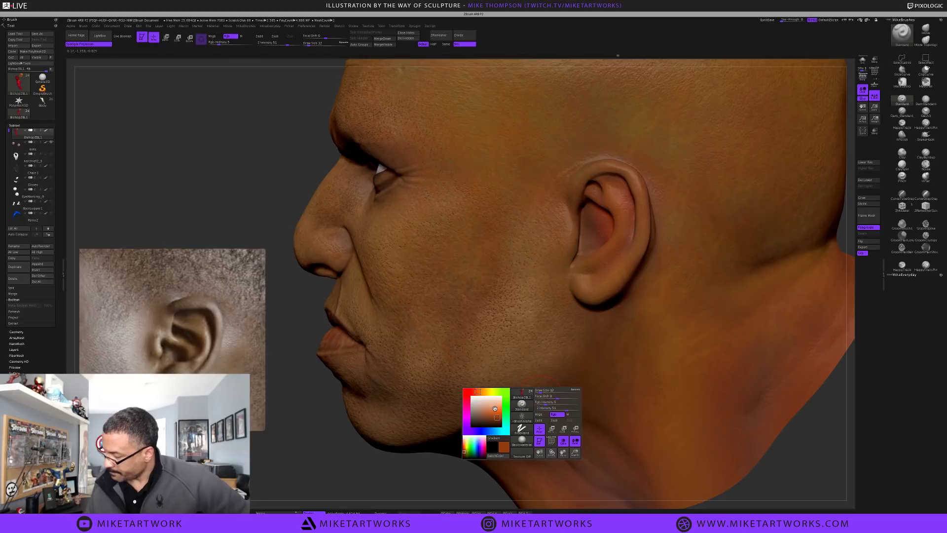
pyautogui.click(486, 391)
pyautogui.click(488, 408)
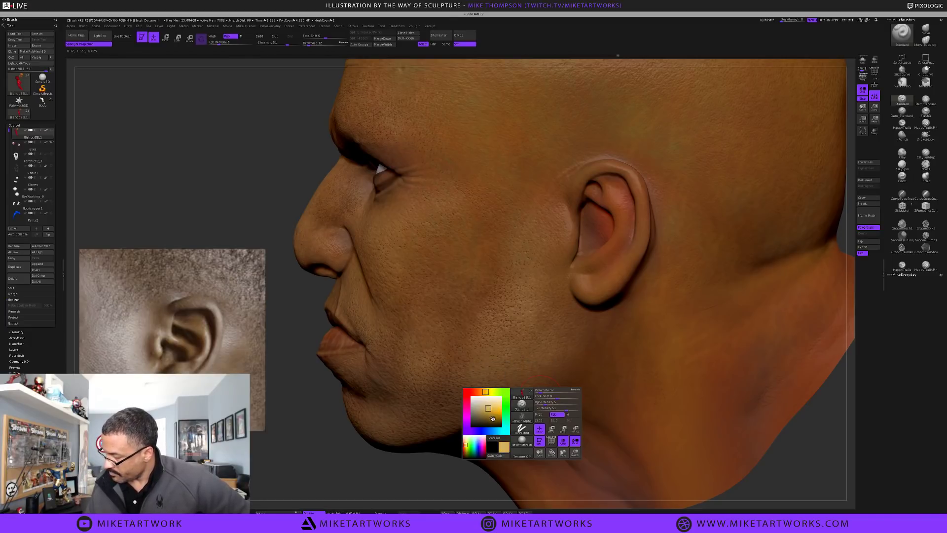
pyautogui.click(491, 416)
pyautogui.click(482, 393)
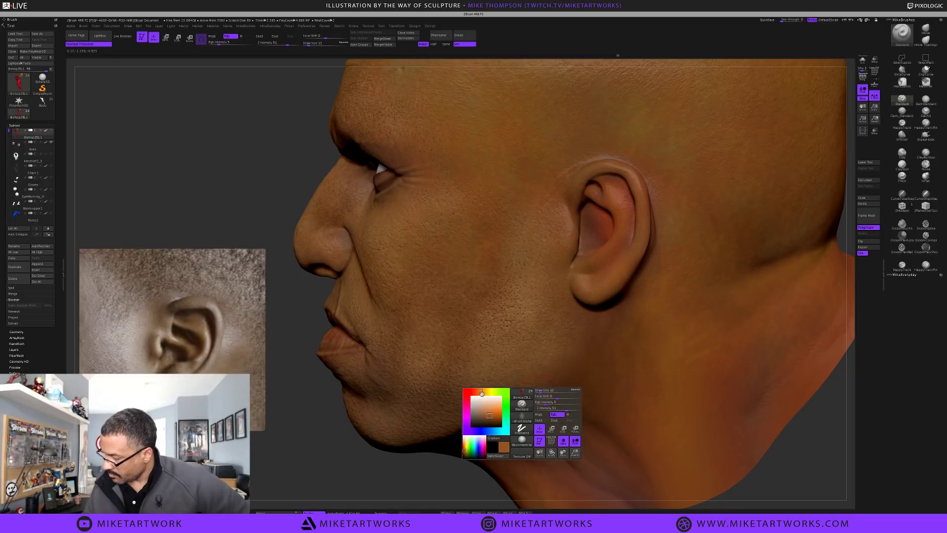
pyautogui.click(492, 415)
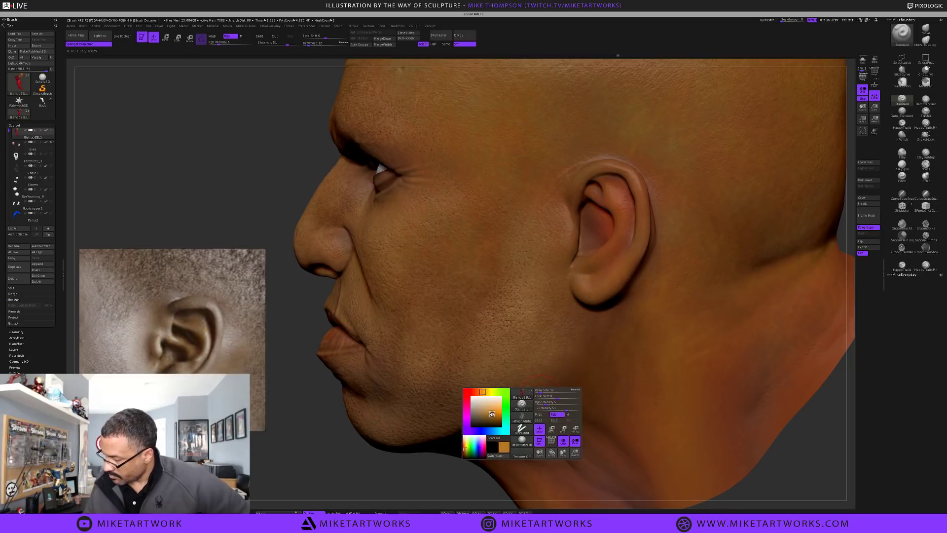
# Switch the brush to the soft round Alpha 01 and reduce the draw size for the ear's recesses
pyautogui.rightClick(587, 395)
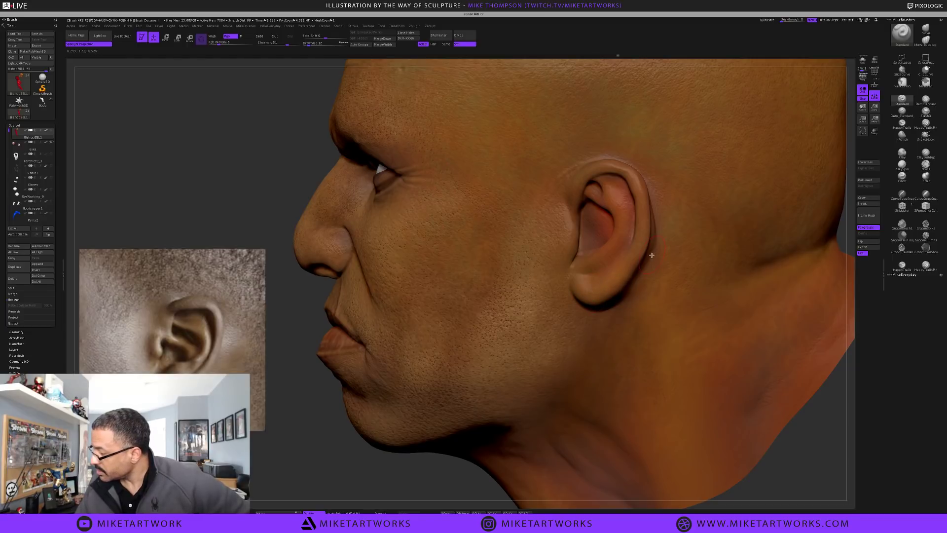
pyautogui.rightClick(623, 282)
pyautogui.click(598, 326)
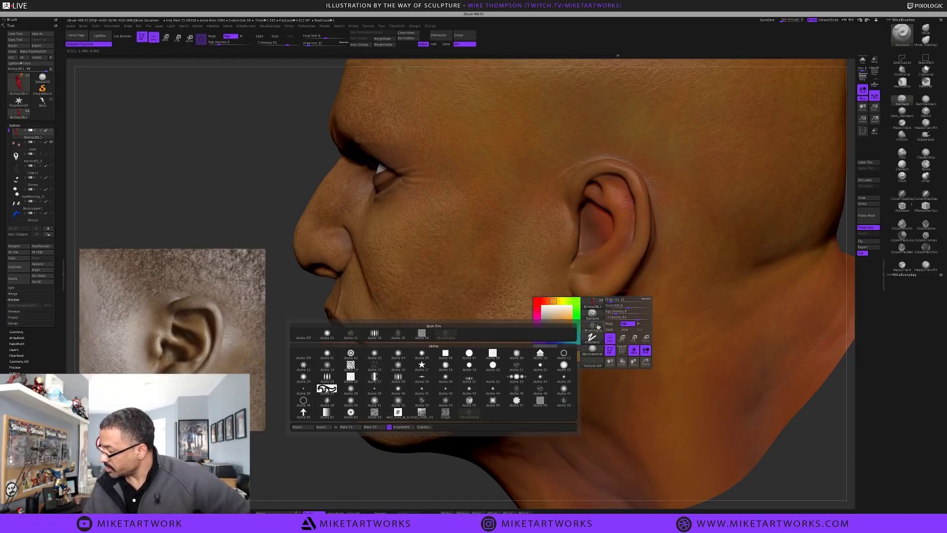
pyautogui.click(327, 333)
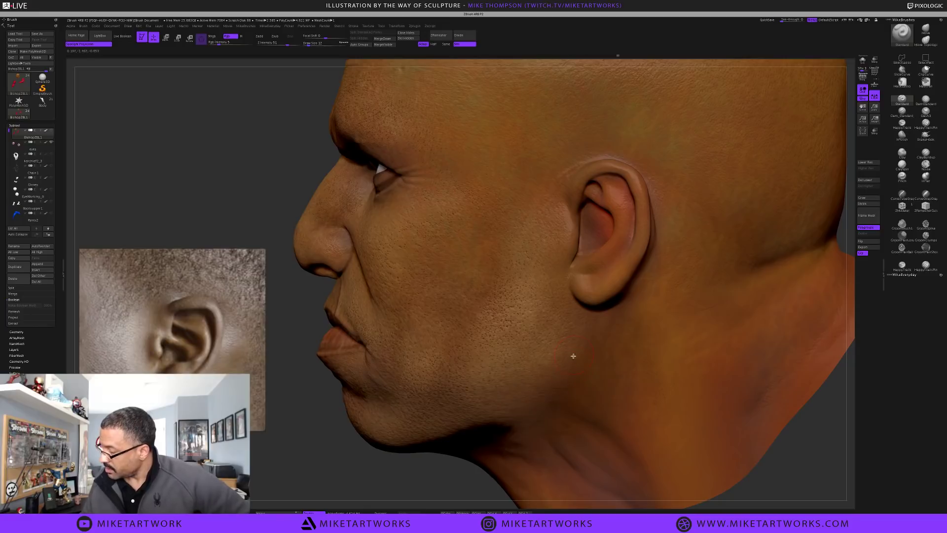
pyautogui.press('s')
pyautogui.moveTo(400, 467); pyautogui.dragTo(404, 476)
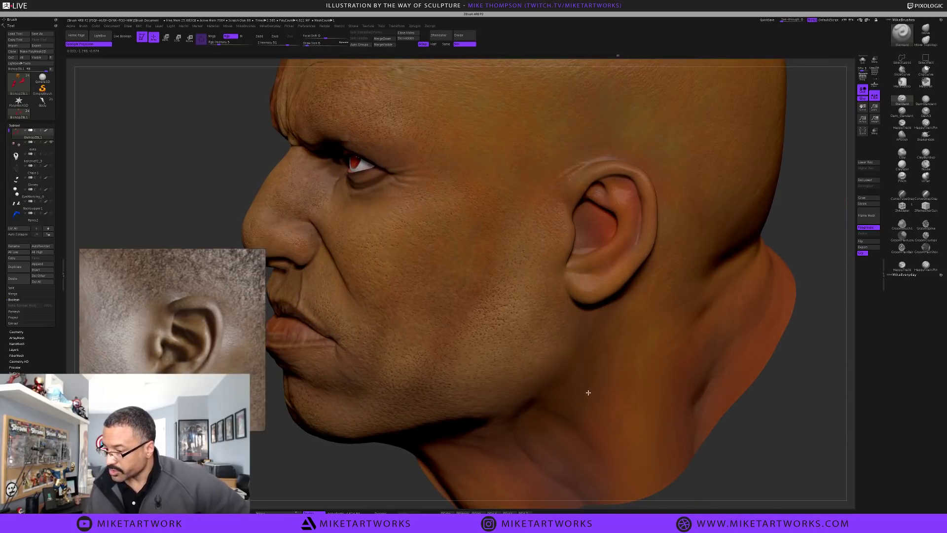
# Change the paint colour to a very dark brown and raise the Rgb Intensity to 18
pyautogui.press('space')
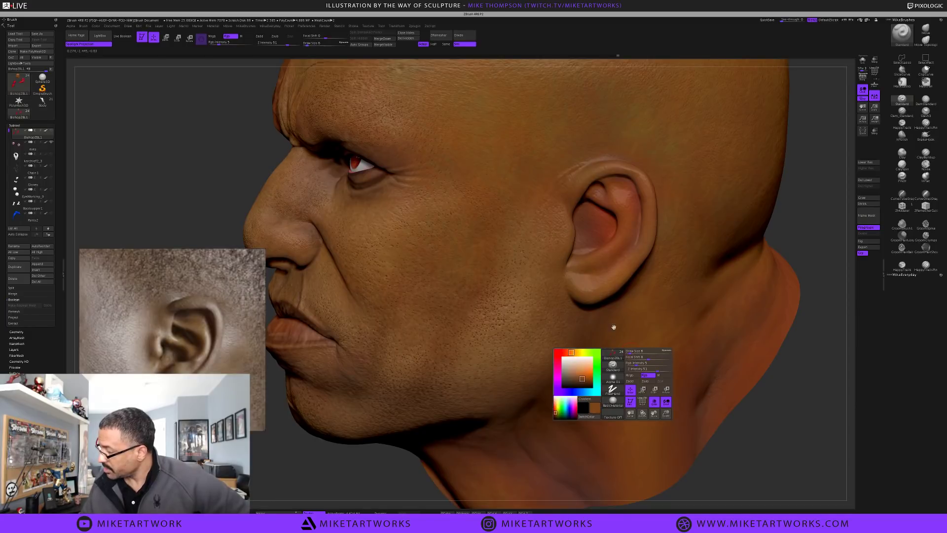
pyautogui.moveTo(614, 327); pyautogui.dragTo(637, 236)
pyautogui.moveTo(580, 378); pyautogui.dragTo(585, 384)
pyautogui.click(576, 353)
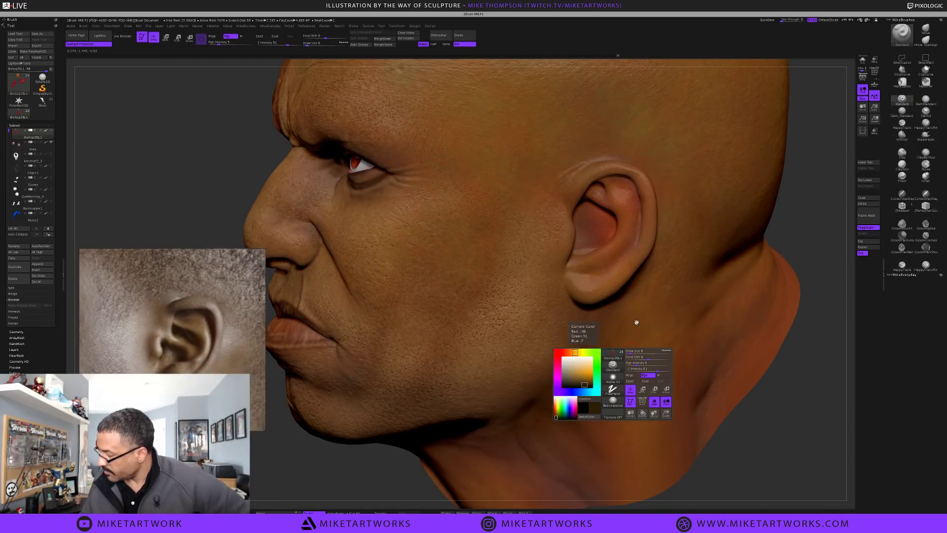
pyautogui.moveTo(628, 363); pyautogui.dragTo(634, 364)
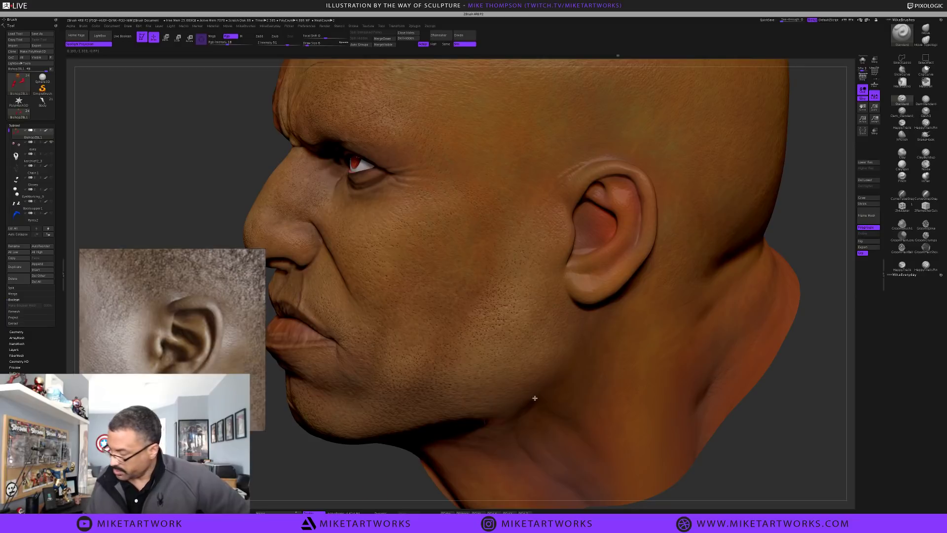
# Paint dark brown shading along the groove inside the ear's outer rim, from its upper curve downwards
pyautogui.moveTo(632, 186)
pyautogui.mouseDown()
pyautogui.moveTo(641, 208)
pyautogui.moveTo(631, 254)
pyautogui.mouseUp()
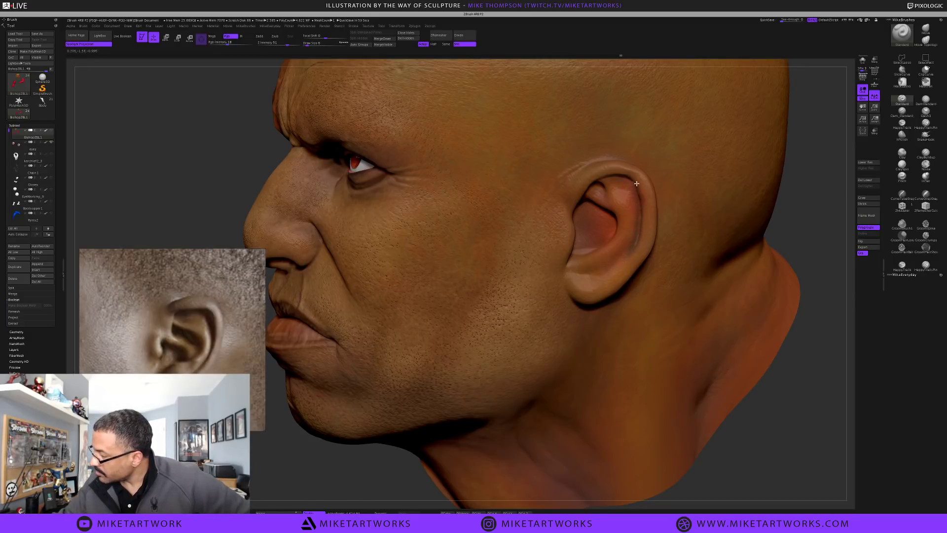
pyautogui.moveTo(638, 193); pyautogui.dragTo(637, 240)
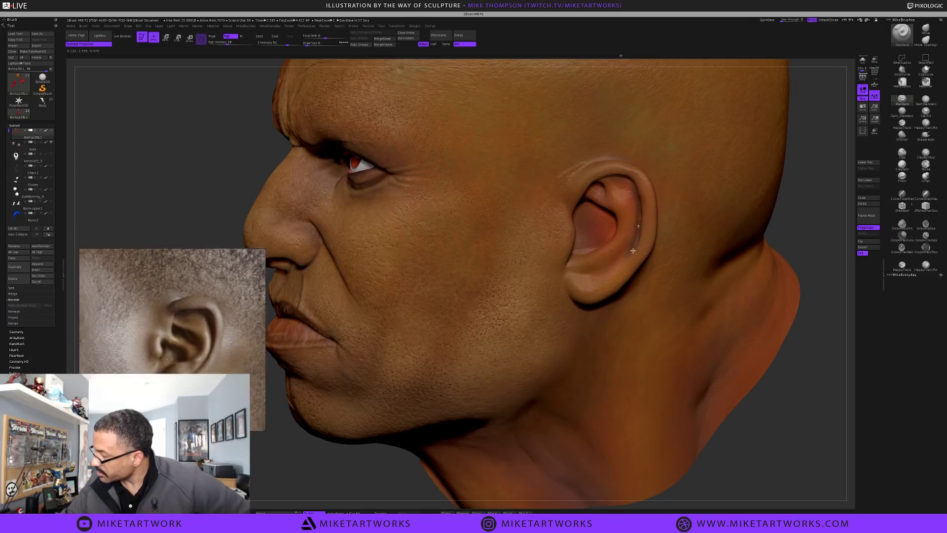
pyautogui.moveTo(804, 210); pyautogui.dragTo(803, 193)
pyautogui.moveTo(625, 181); pyautogui.dragTo(607, 175)
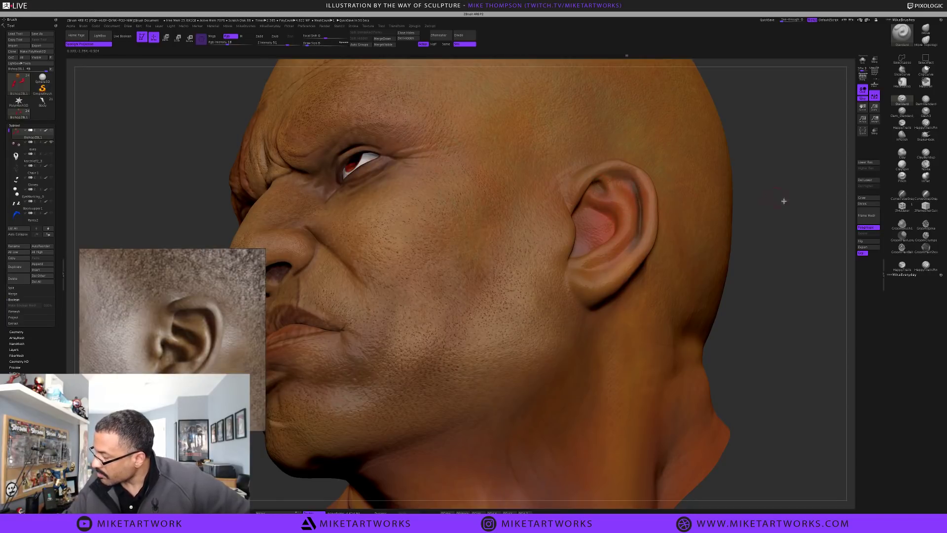
# Paint dark brown shading into the ear's inner bowl and the recess behind its front flap, working from several angles
pyautogui.moveTo(796, 234); pyautogui.dragTo(627, 230)
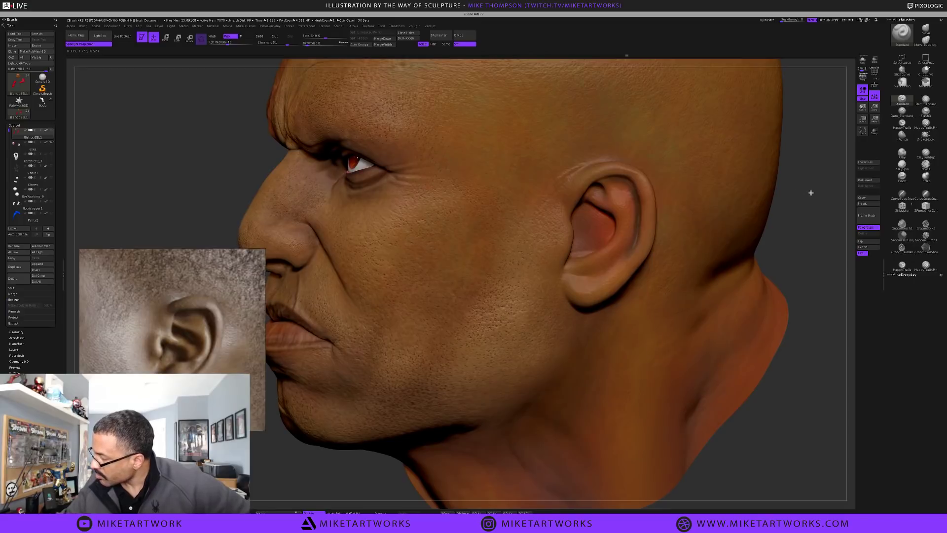
pyautogui.moveTo(817, 181); pyautogui.dragTo(816, 180)
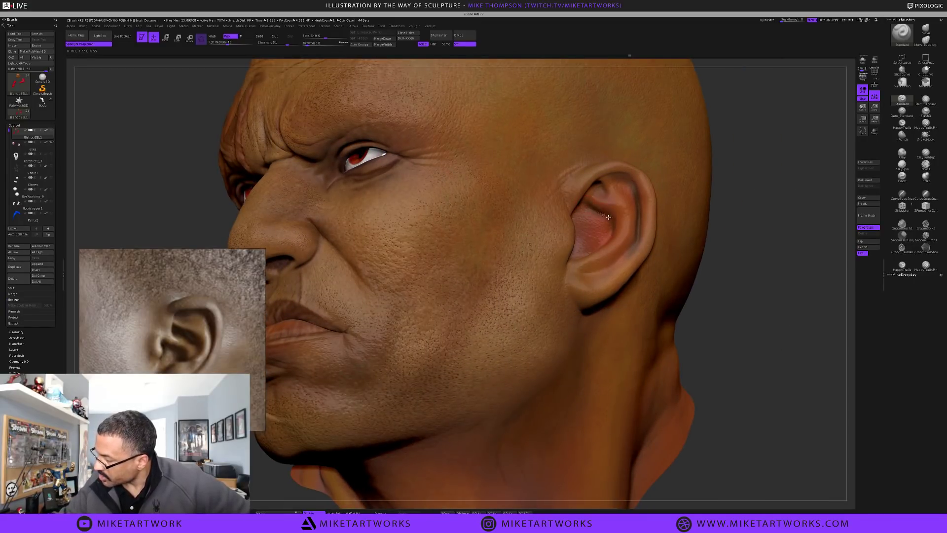
pyautogui.moveTo(778, 278); pyautogui.dragTo(778, 275)
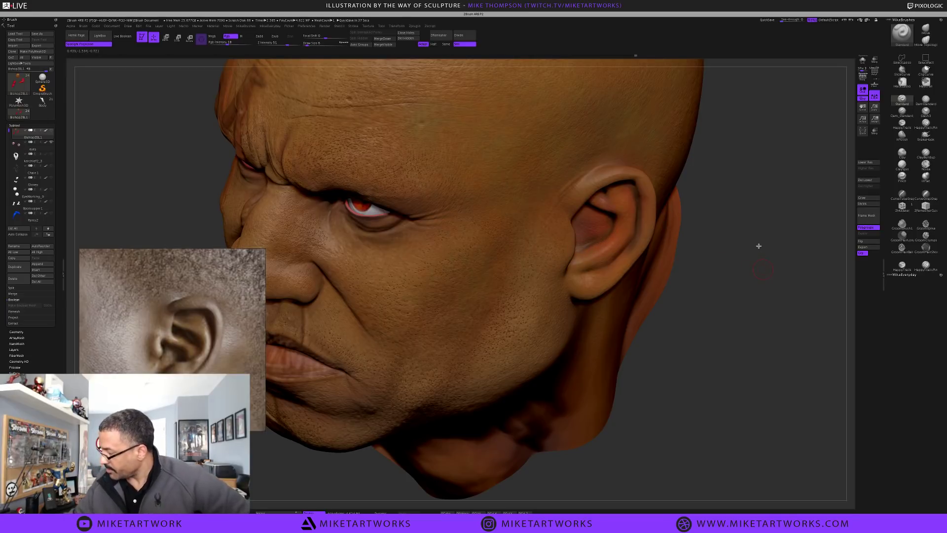
pyautogui.moveTo(757, 248); pyautogui.dragTo(755, 232)
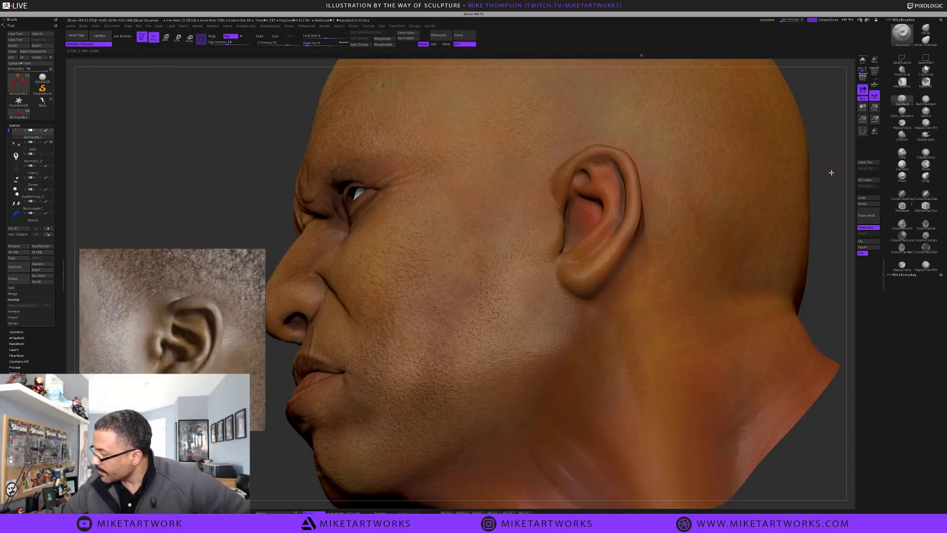
pyautogui.moveTo(835, 190); pyautogui.dragTo(829, 191)
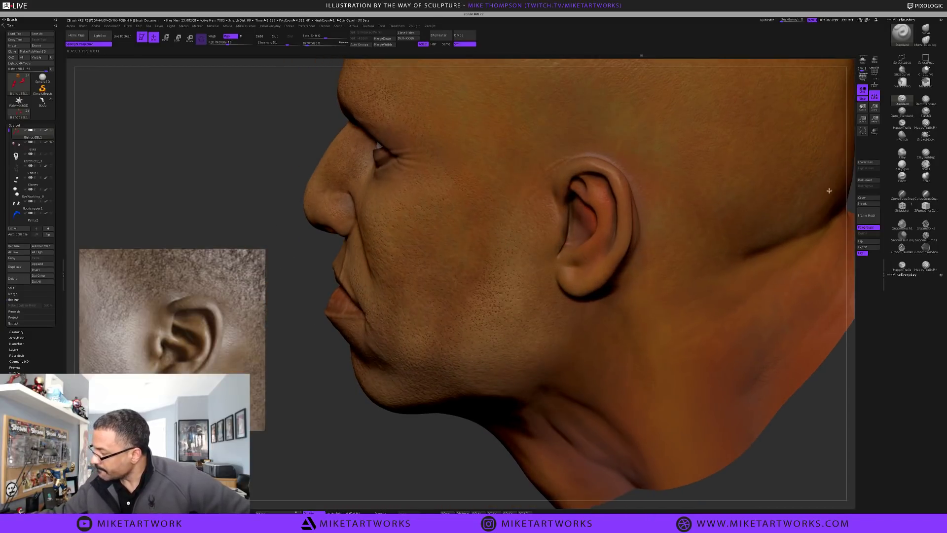
pyautogui.moveTo(569, 243)
pyautogui.mouseDown()
pyautogui.moveTo(571, 195)
pyautogui.moveTo(575, 238)
pyautogui.mouseUp()
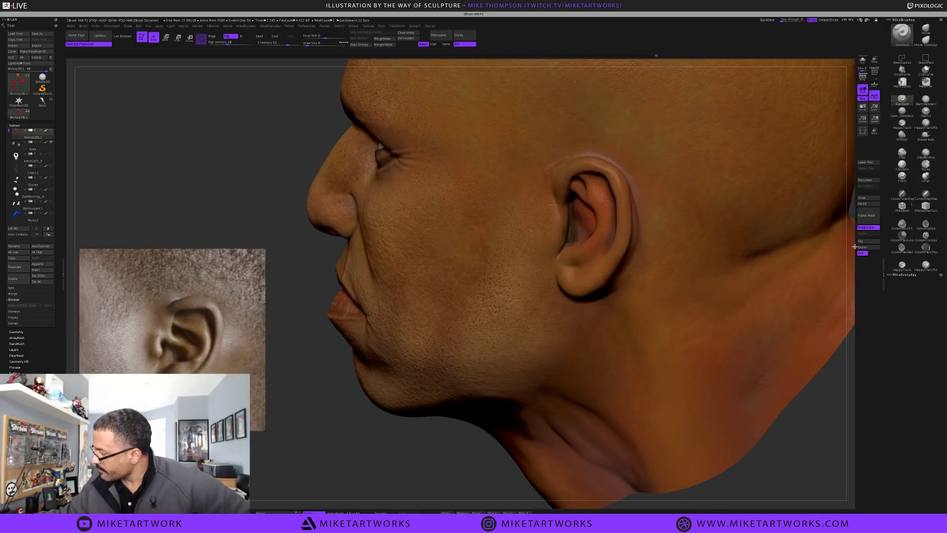
pyautogui.moveTo(857, 245); pyautogui.dragTo(856, 252)
pyautogui.moveTo(581, 248); pyautogui.dragTo(590, 246)
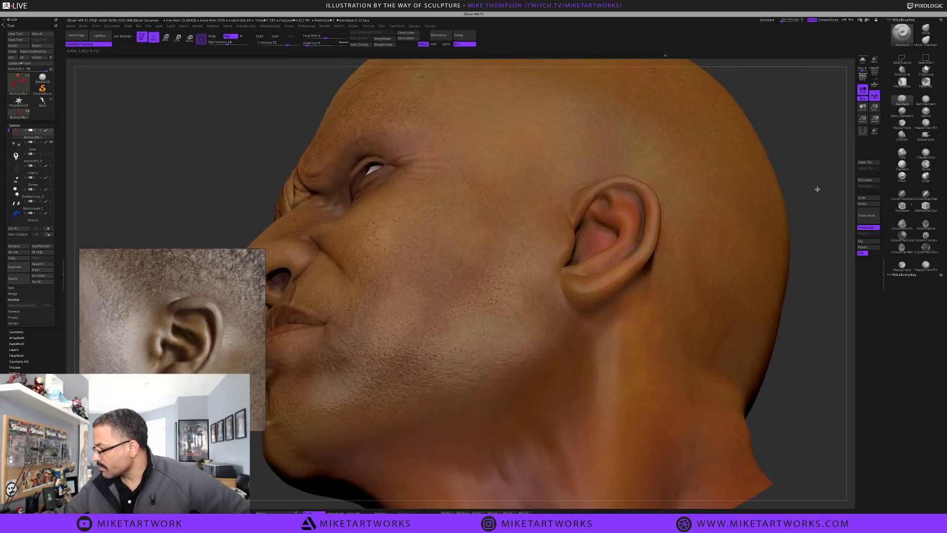
pyautogui.moveTo(817, 190); pyautogui.dragTo(817, 190)
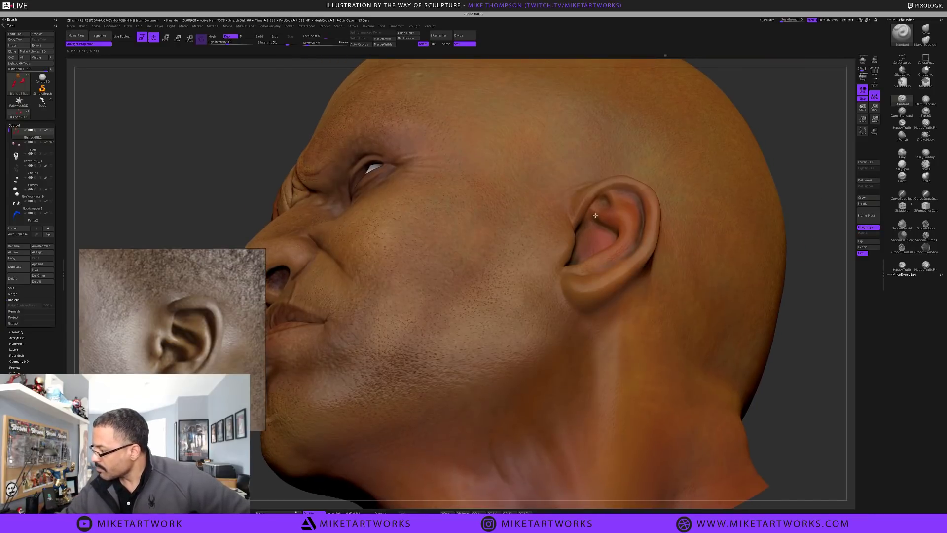
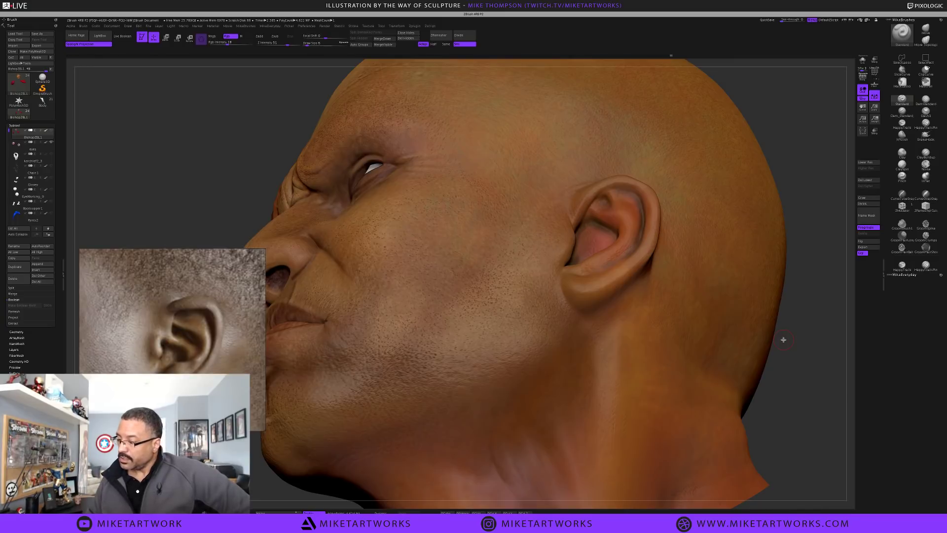
# Change the paint colour to a medium orange-brown and set the stroke type to Color Spray
pyautogui.moveTo(797, 372); pyautogui.dragTo(783, 351)
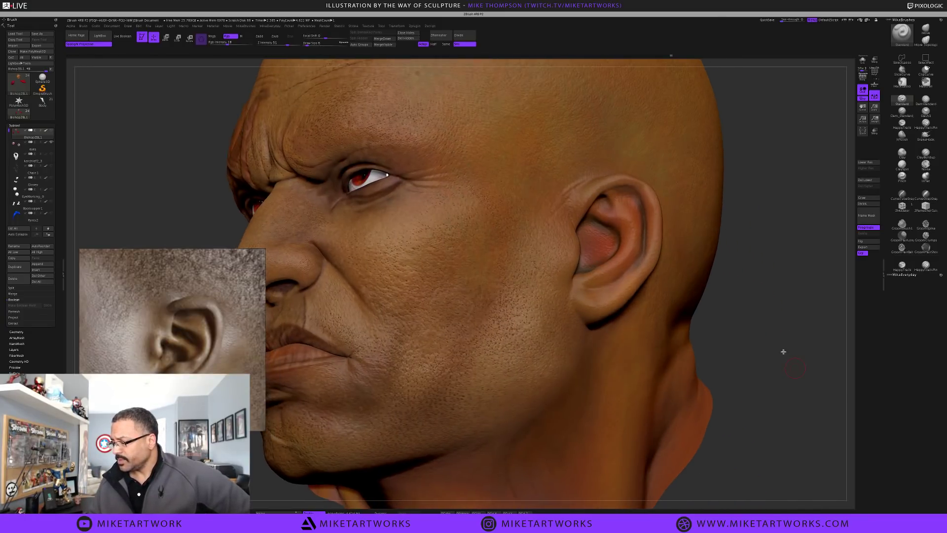
pyautogui.press('f')
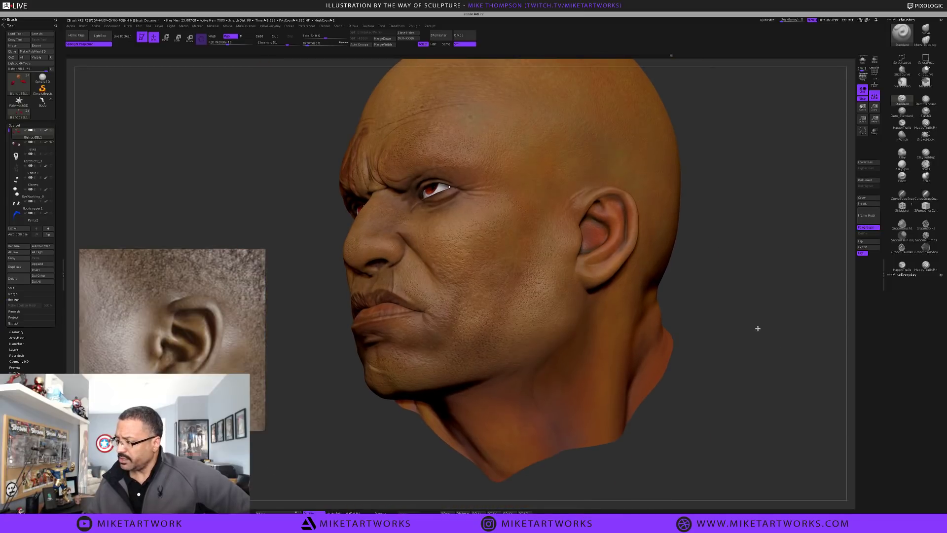
pyautogui.moveTo(759, 338); pyautogui.dragTo(764, 335)
pyautogui.moveTo(747, 368); pyautogui.dragTo(745, 389)
pyautogui.moveTo(752, 333); pyautogui.dragTo(723, 321)
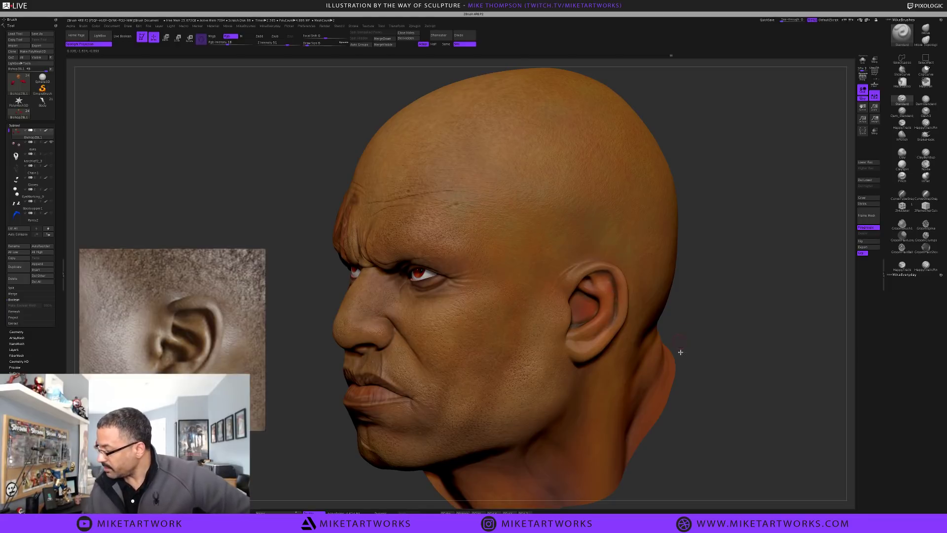
pyautogui.press('space')
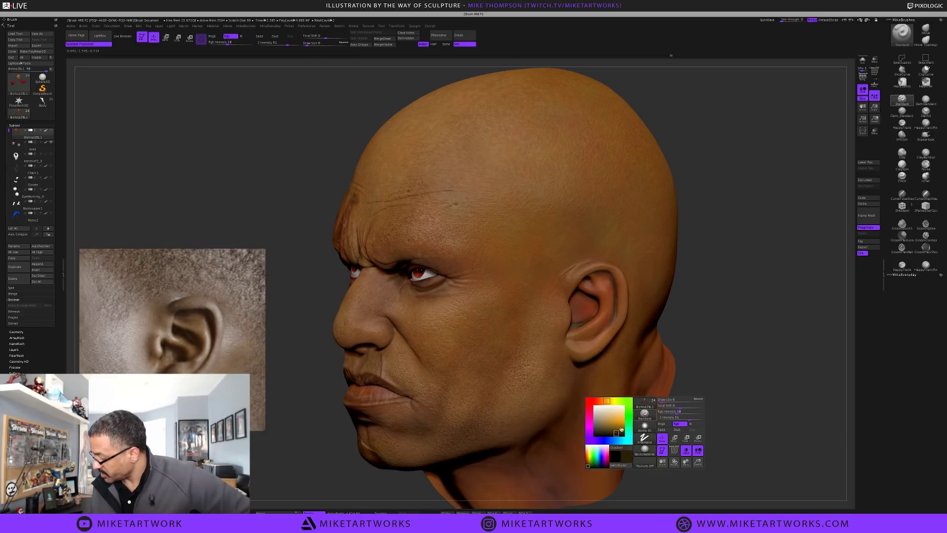
pyautogui.moveTo(610, 425)
pyautogui.mouseDown()
pyautogui.moveTo(552, 306)
pyautogui.moveTo(549, 271)
pyautogui.mouseUp()
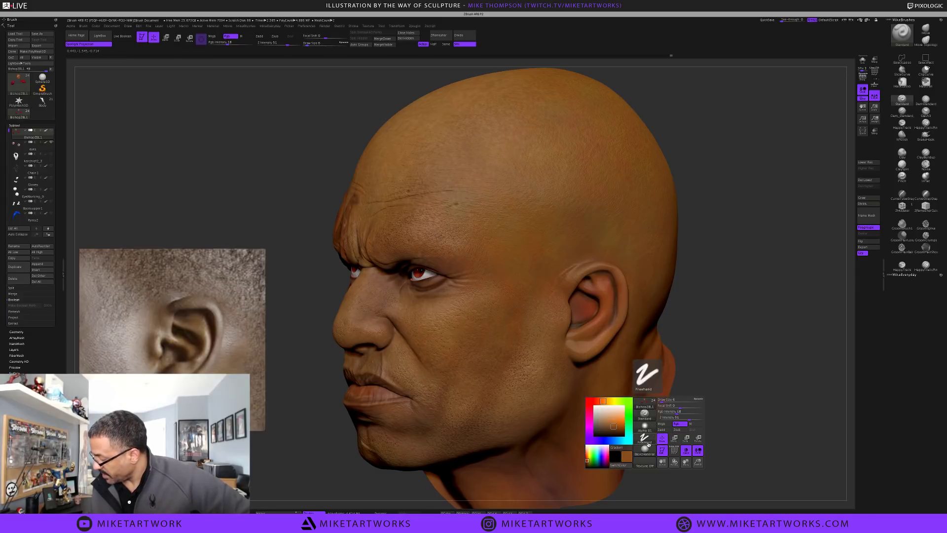
pyautogui.click(645, 438)
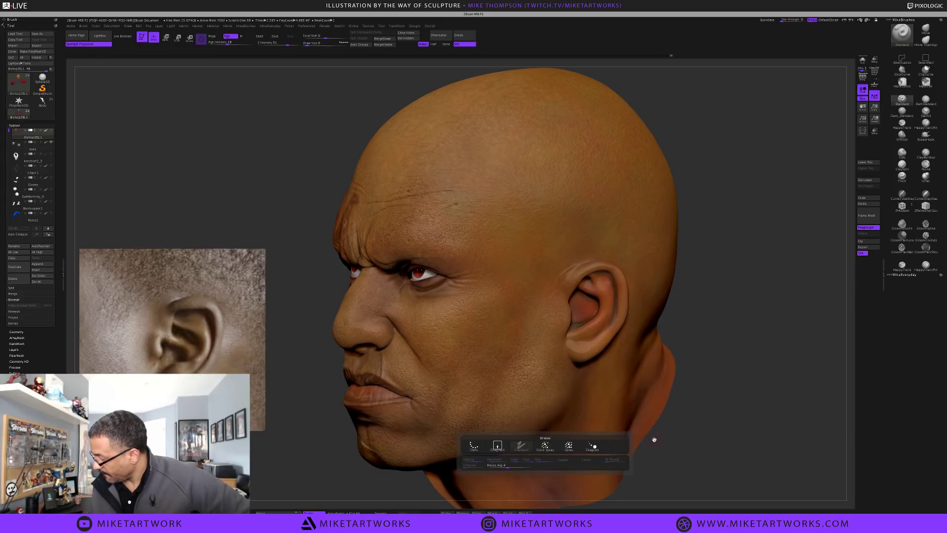
pyautogui.click(545, 446)
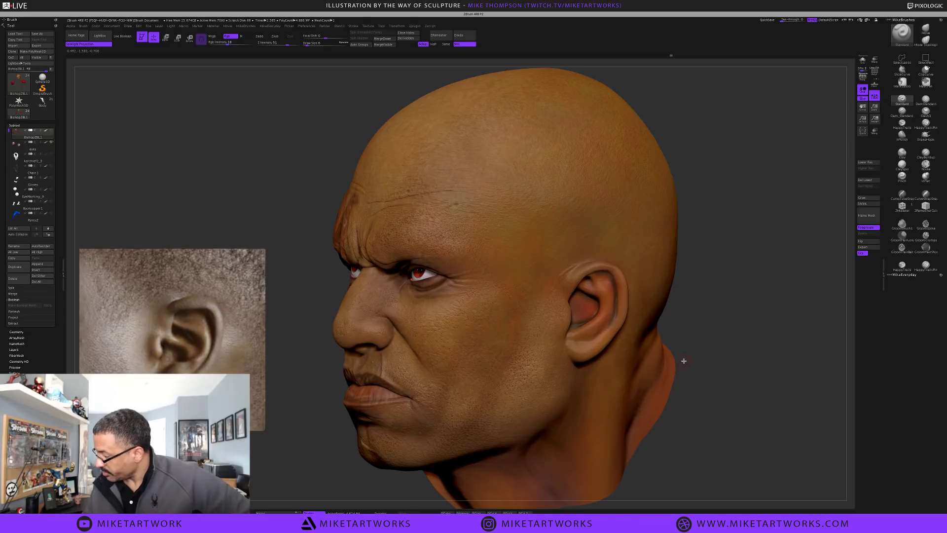
# Switch the brush to a different recently used alpha and enlarge the draw size for spraying the ear
pyautogui.press('space')
pyautogui.click(688, 391)
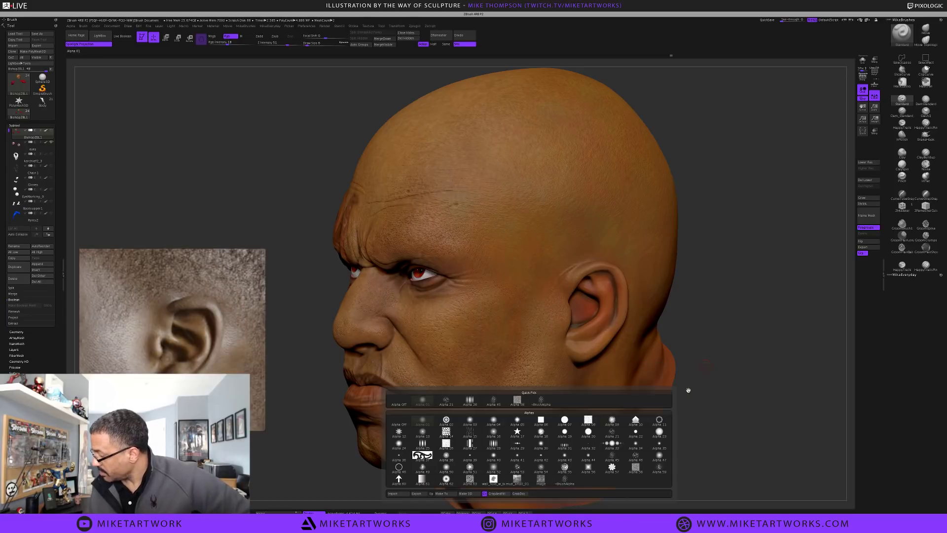
pyautogui.click(450, 404)
pyautogui.press('s')
pyautogui.press('space')
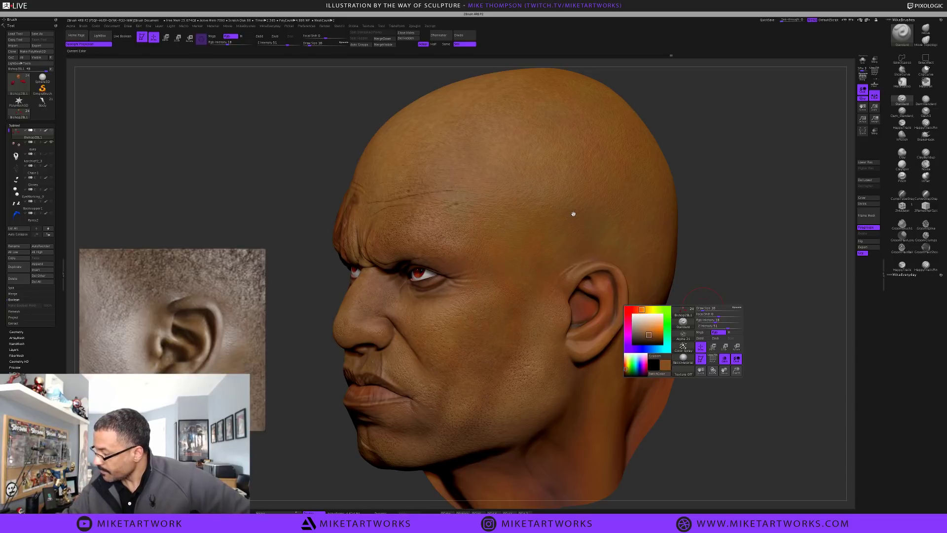
pyautogui.press('s')
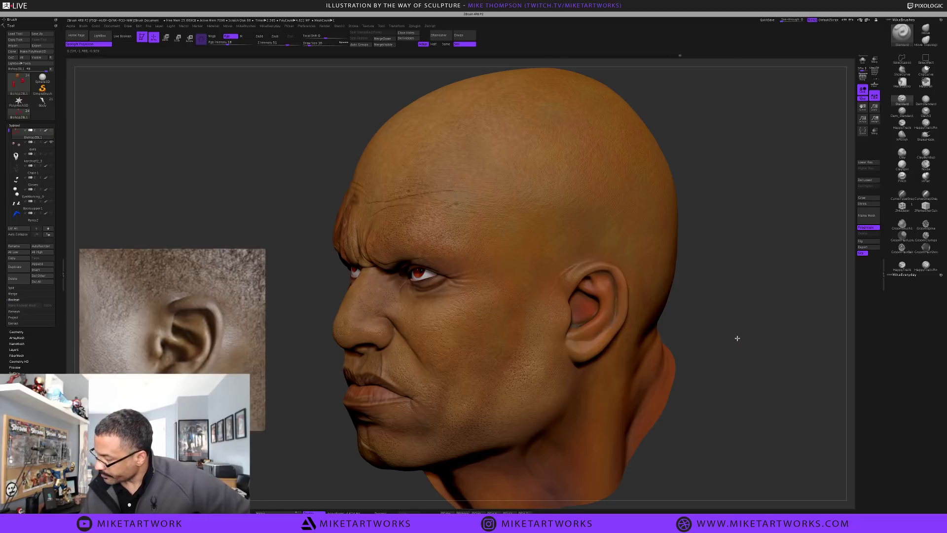
# Spray brown over the red interior of the ear to blend it with the surrounding skin, including from behind
pyautogui.moveTo(737, 338); pyautogui.dragTo(742, 340)
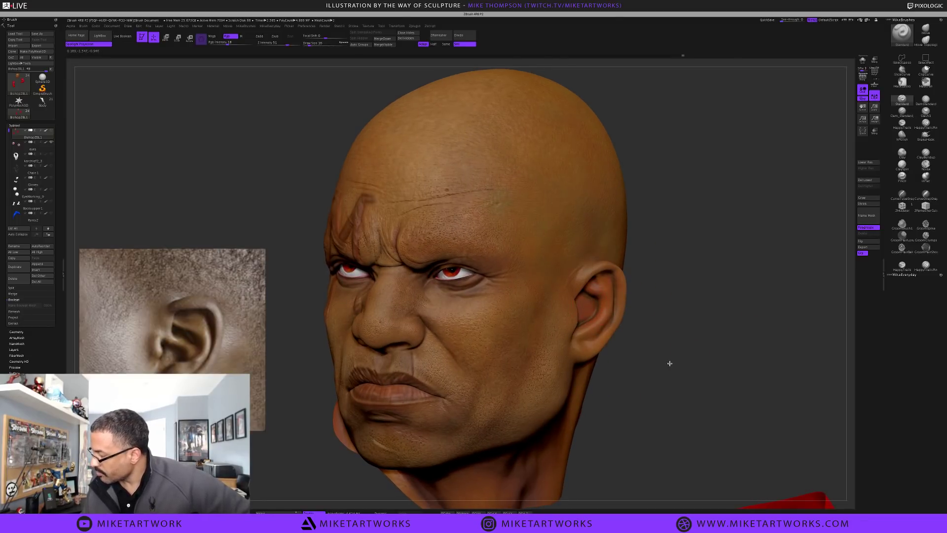
pyautogui.moveTo(670, 363); pyautogui.dragTo(691, 343)
pyautogui.press('space')
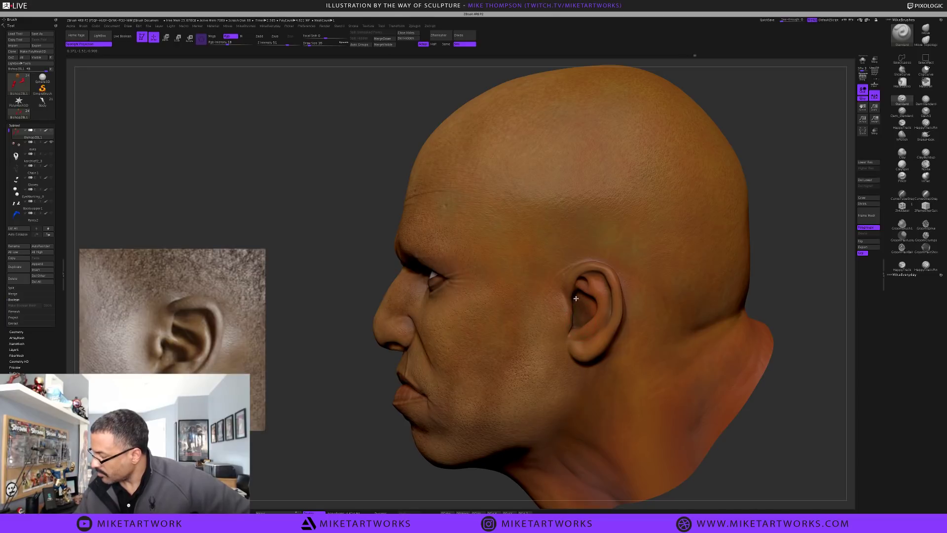
pyautogui.moveTo(403, 479); pyautogui.dragTo(401, 476)
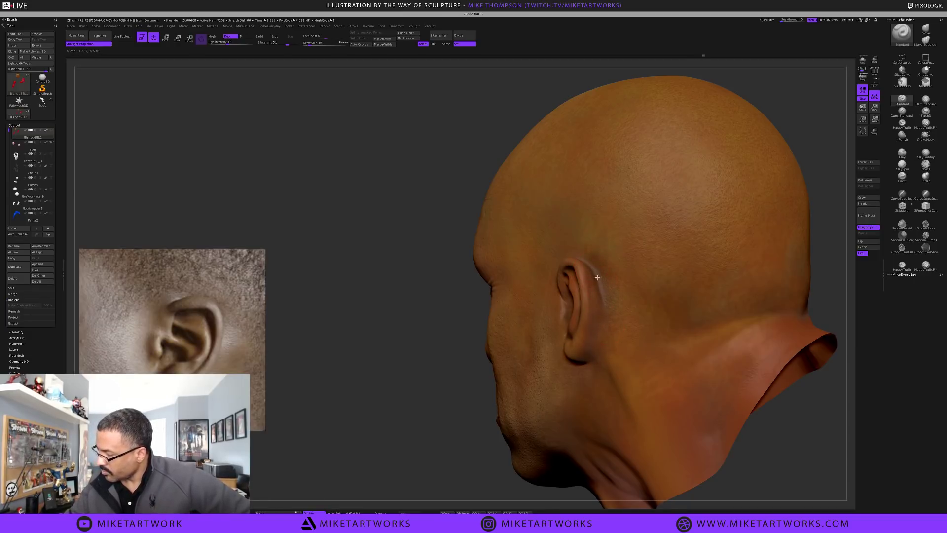
pyautogui.moveTo(431, 459); pyautogui.dragTo(433, 451)
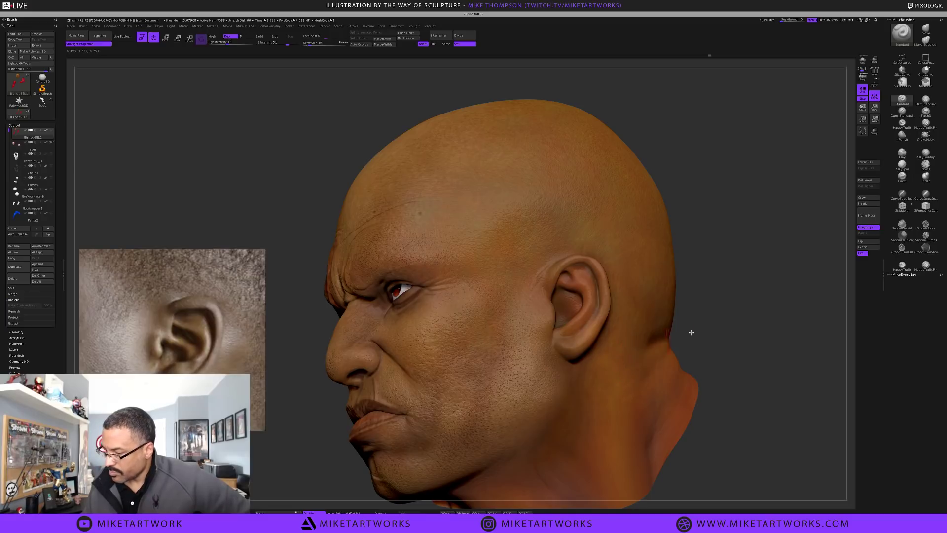
pyautogui.moveTo(716, 295)
pyautogui.keyDown('alt'); pyautogui.mouseDown()
pyautogui.moveTo(724, 302)
pyautogui.moveTo(716, 296)
pyautogui.mouseUp(); pyautogui.keyUp('alt')
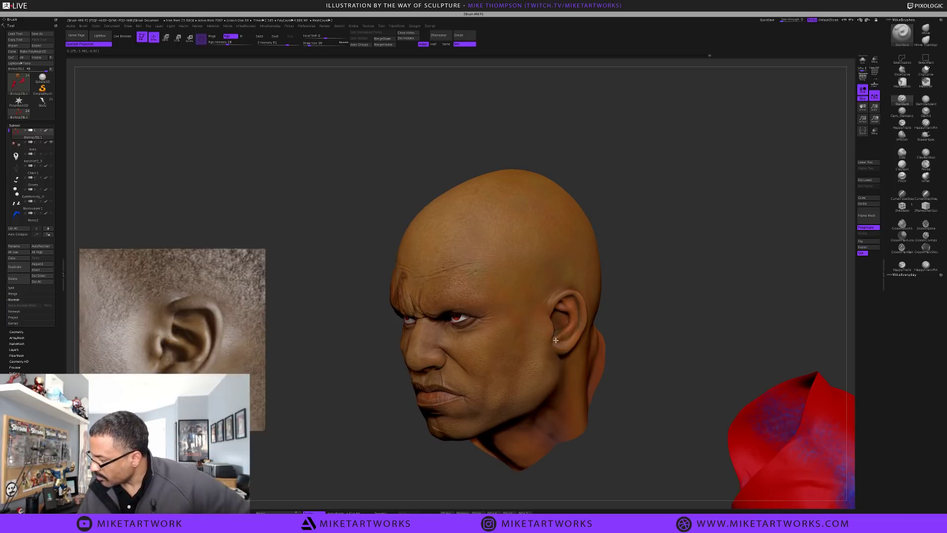
# Readjust the draw size and pick another recently used alpha for the Color Spray brush
pyautogui.press('ctrl')
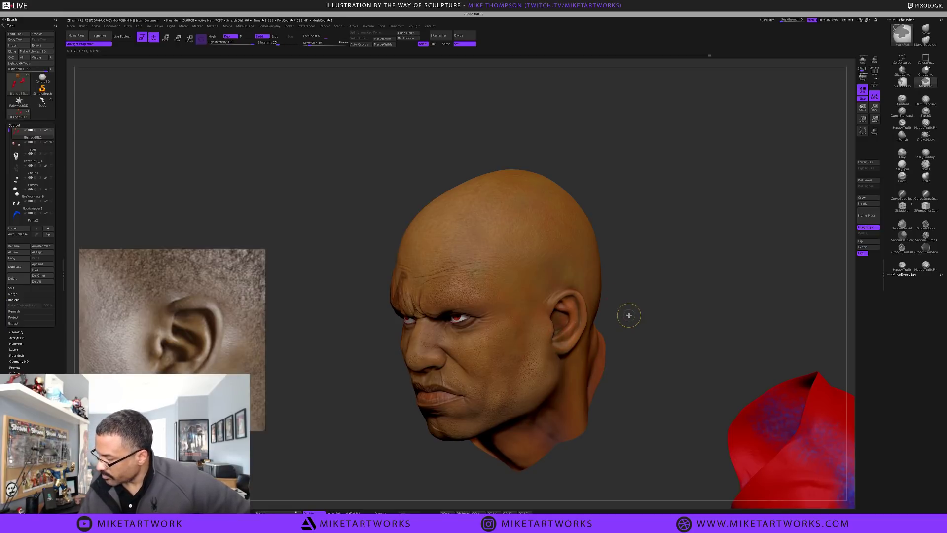
pyautogui.press('space')
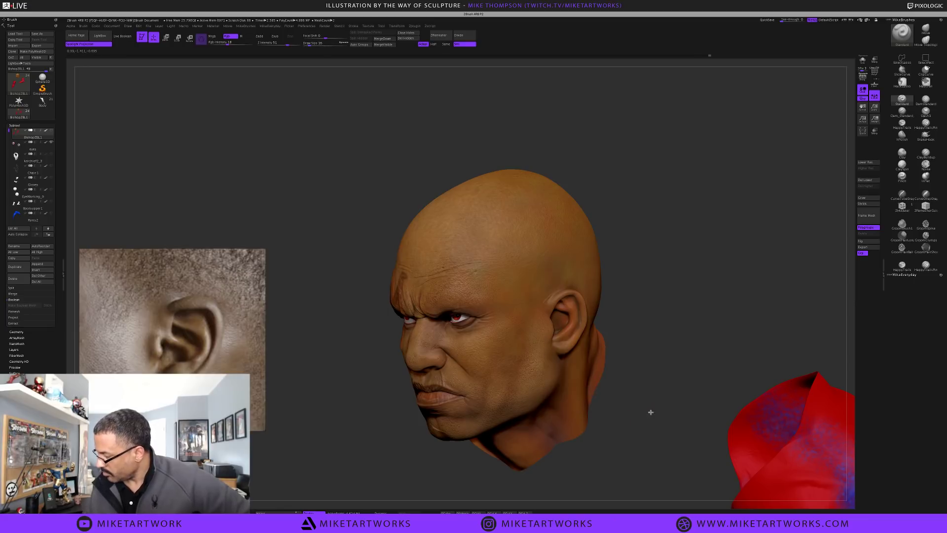
pyautogui.moveTo(649, 412); pyautogui.dragTo(670, 356)
pyautogui.press('s')
pyautogui.click(671, 356)
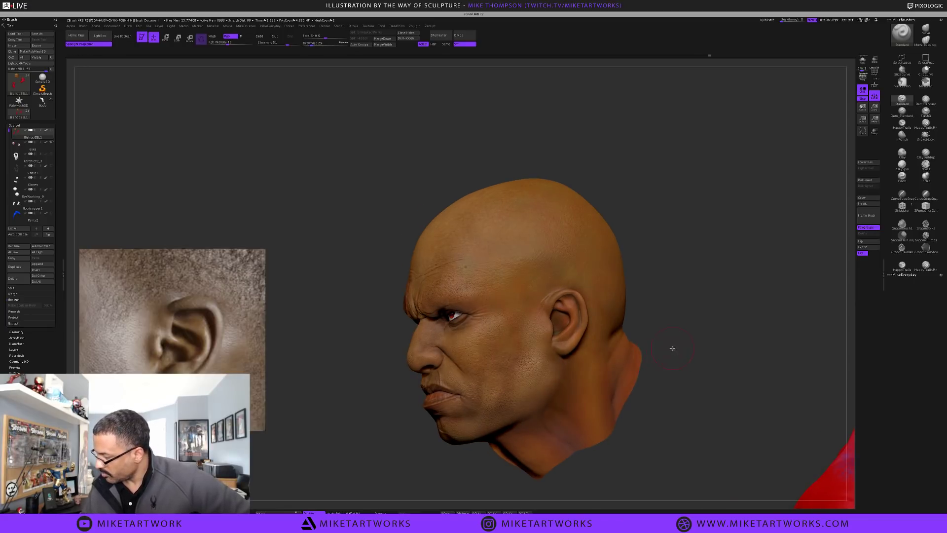
pyautogui.press('space')
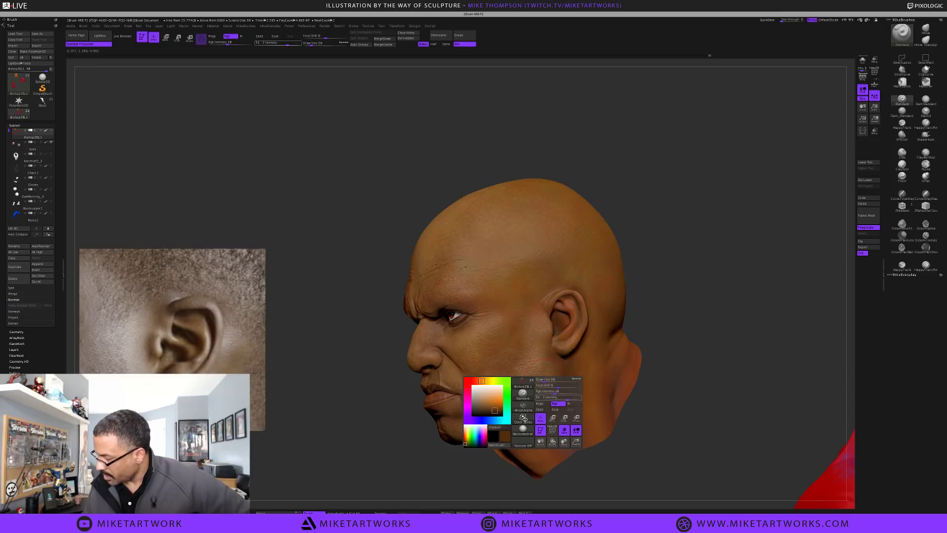
pyautogui.click(523, 418)
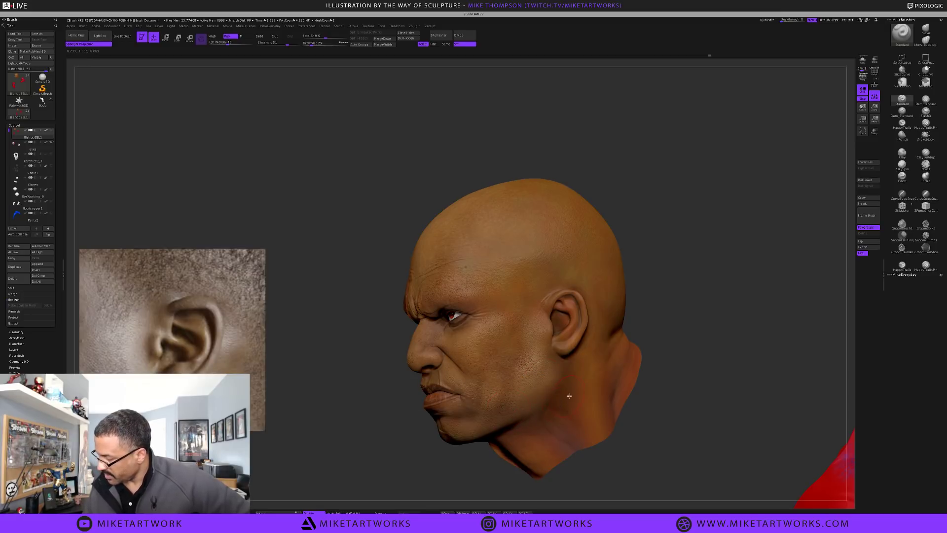
pyautogui.press('space')
pyautogui.click(550, 435)
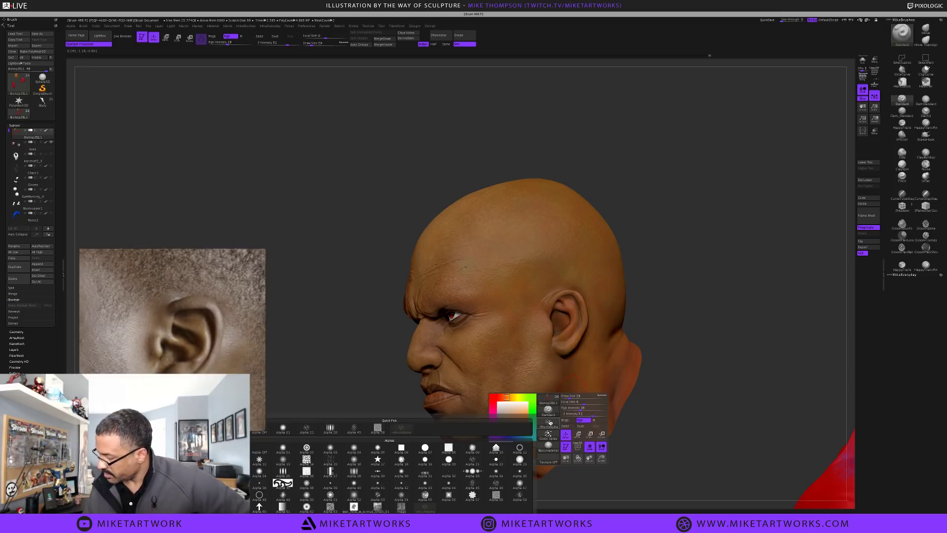
pyautogui.click(362, 430)
pyautogui.keyDown('alt'); pyautogui.moveTo(693, 395); pyautogui.dragTo(692, 396); pyautogui.keyUp('alt')
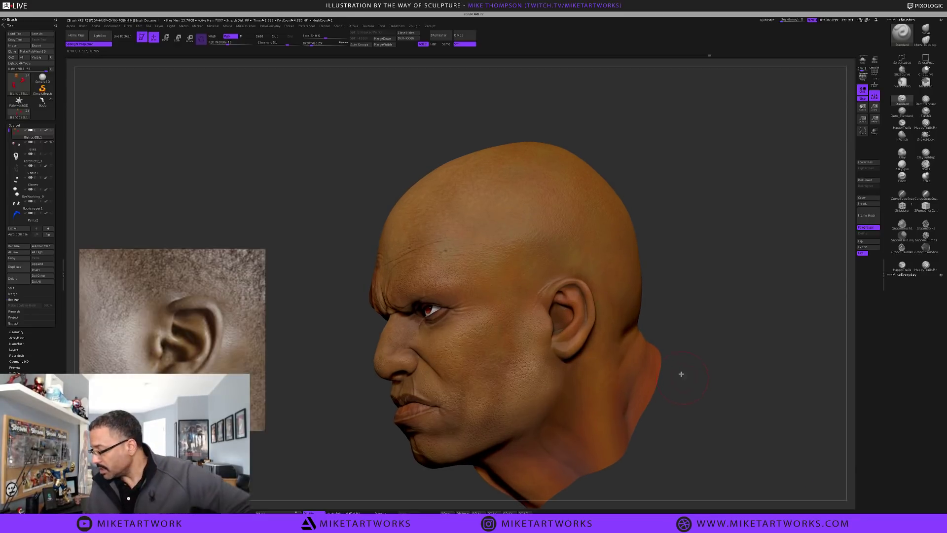
# Change the paint colour to a desaturated grey-brown and set the stroke type to FreeHand
pyautogui.rightClick(572, 390)
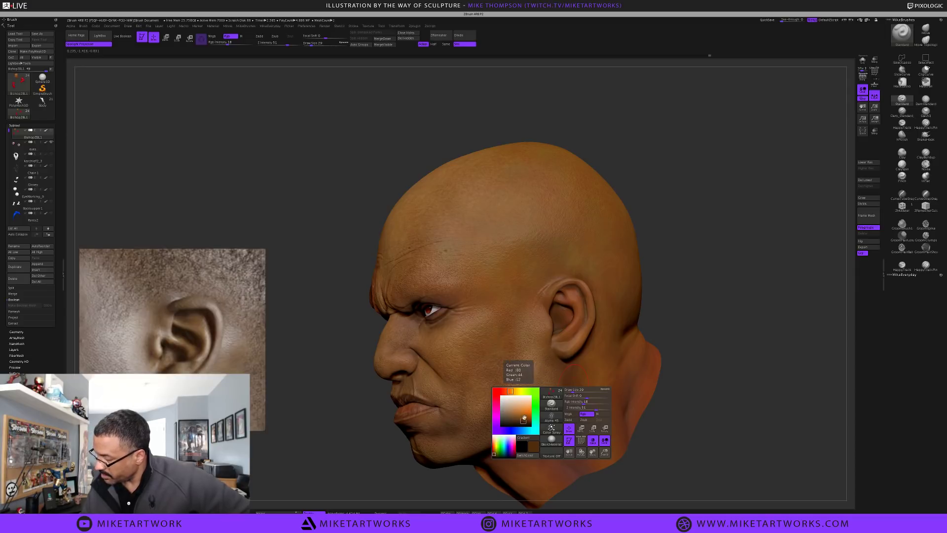
pyautogui.moveTo(524, 419); pyautogui.dragTo(506, 416)
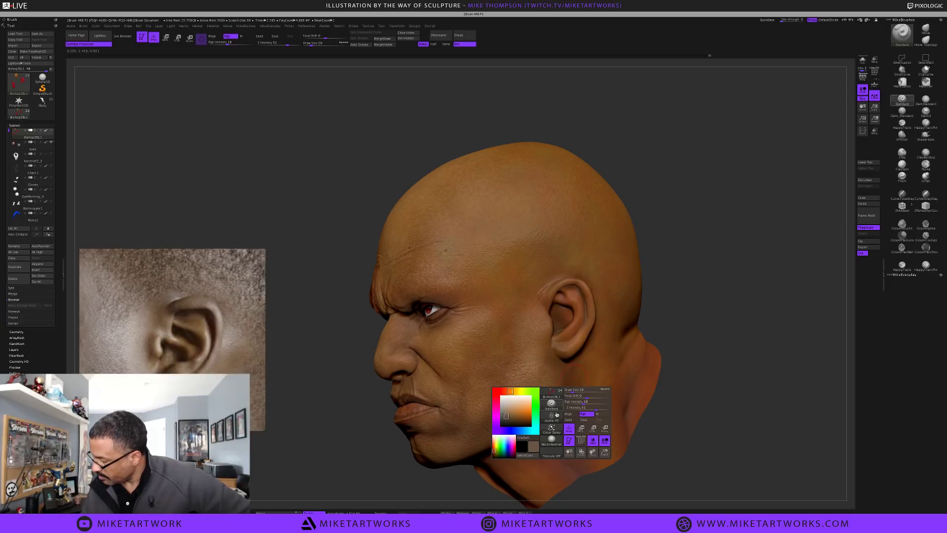
pyautogui.click(551, 428)
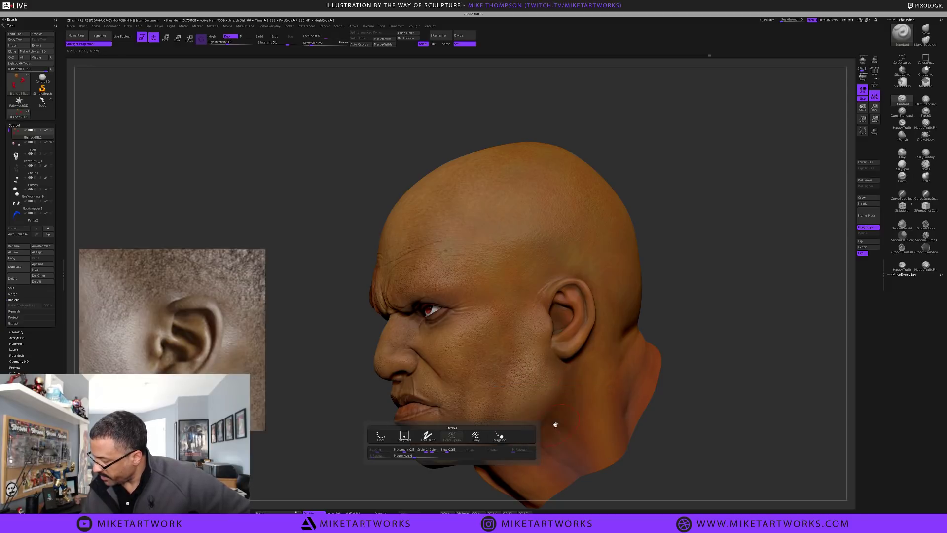
pyautogui.click(429, 439)
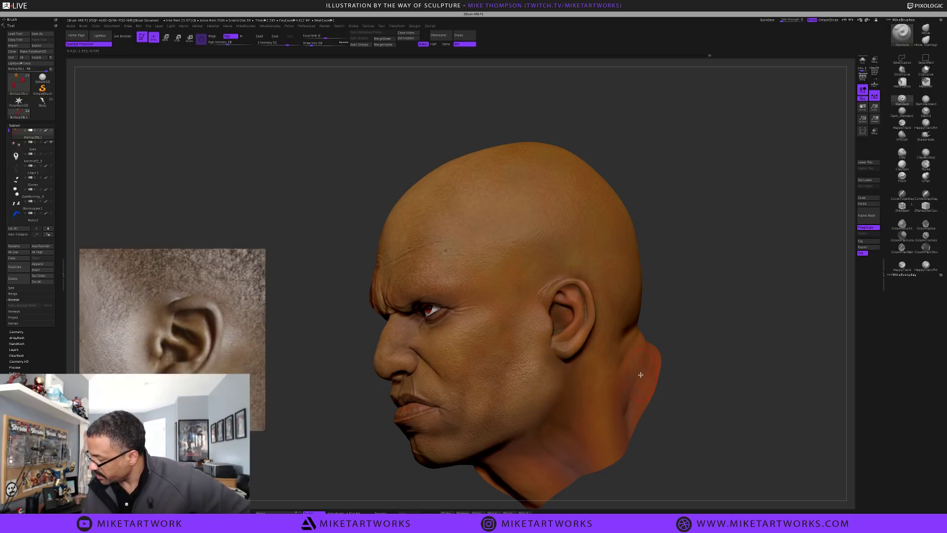
# Lower the RGB intensity to 7 and set the draw size to 77 for soft grey-brown painting
pyautogui.press('space')
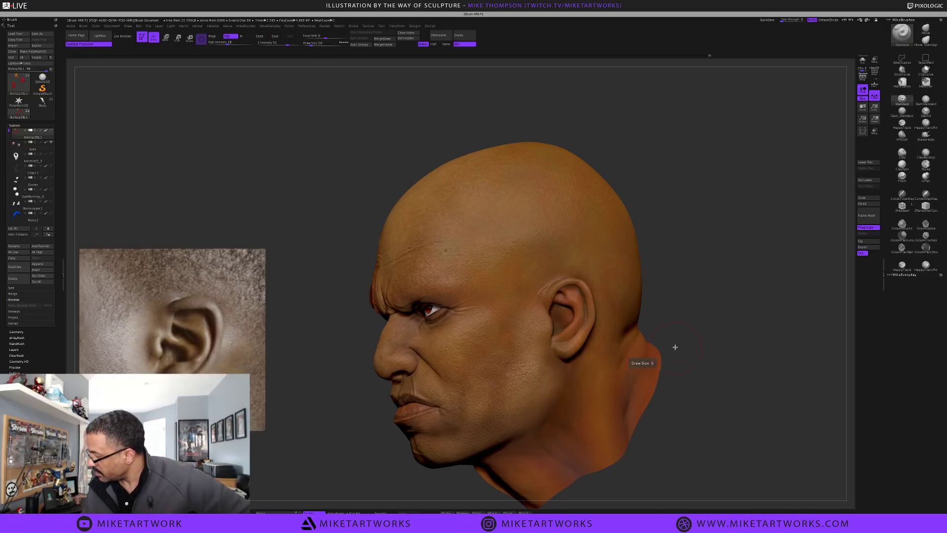
pyautogui.press('space')
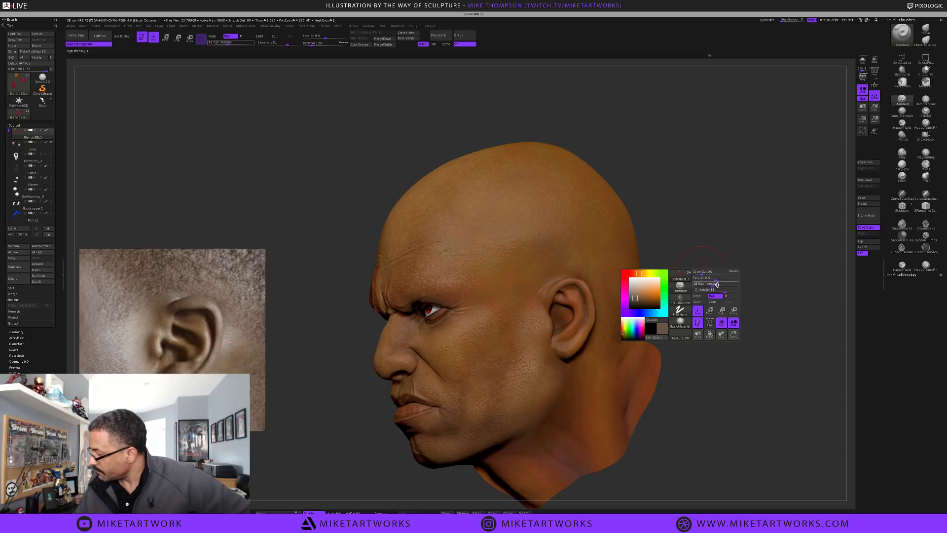
pyautogui.moveTo(717, 285); pyautogui.dragTo(709, 284)
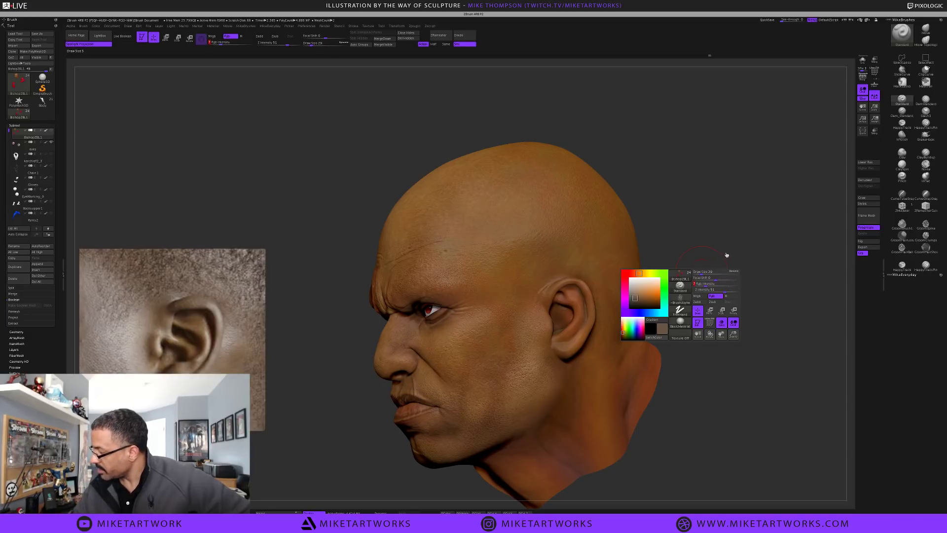
pyautogui.press('s')
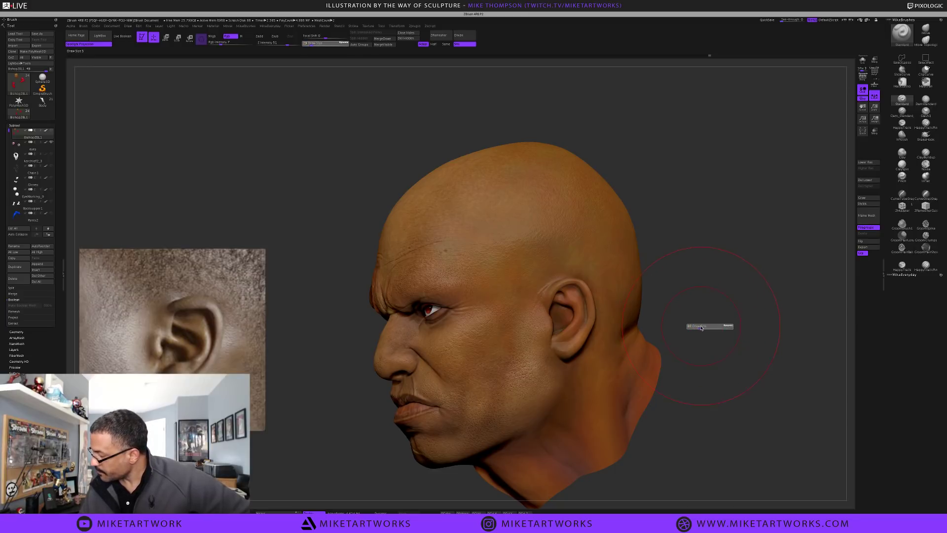
pyautogui.moveTo(701, 327); pyautogui.dragTo(701, 352)
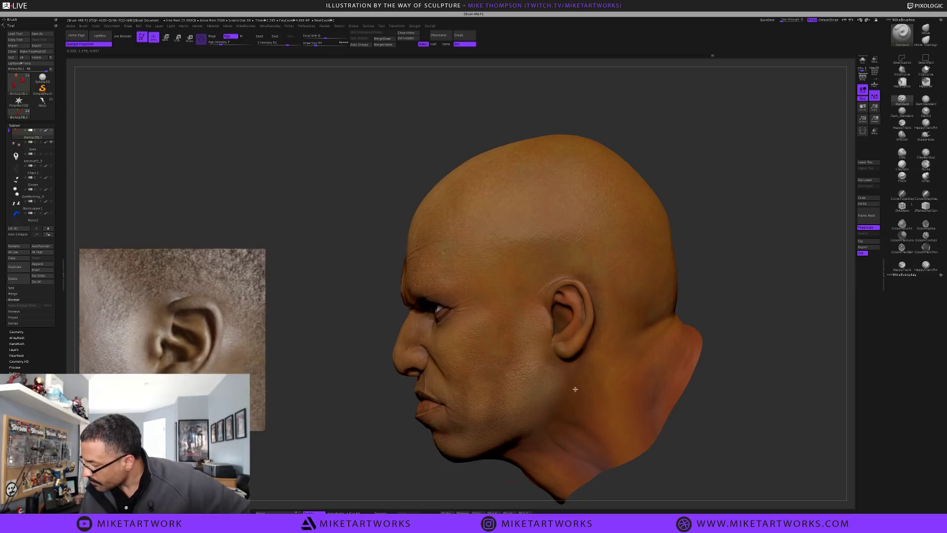
# Paint faint grey-brown over the beard area along the jaw, cheeks and chin on both sides of the face
pyautogui.moveTo(725, 275); pyautogui.dragTo(732, 273)
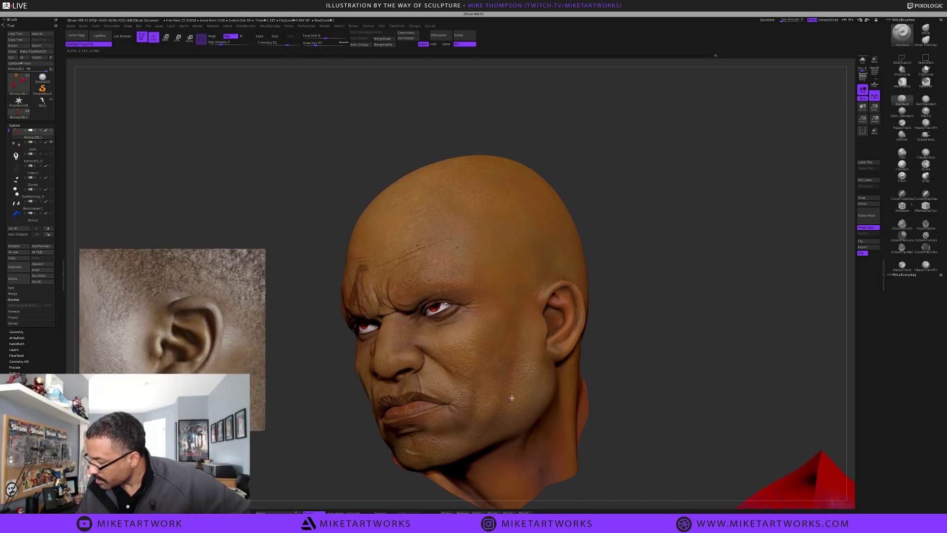
pyautogui.keyDown('alt'); pyautogui.moveTo(713, 285); pyautogui.dragTo(727, 265); pyautogui.keyUp('alt')
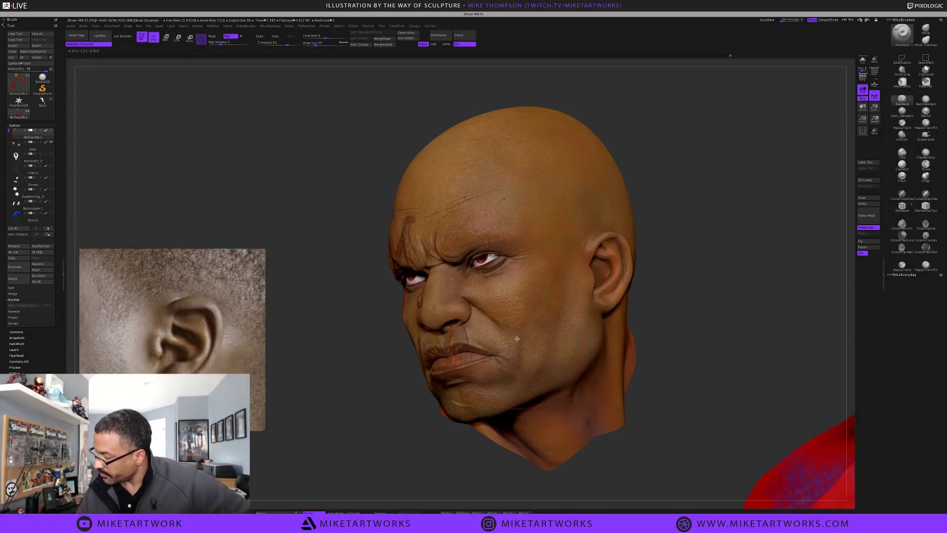
pyautogui.moveTo(702, 330); pyautogui.dragTo(515, 370)
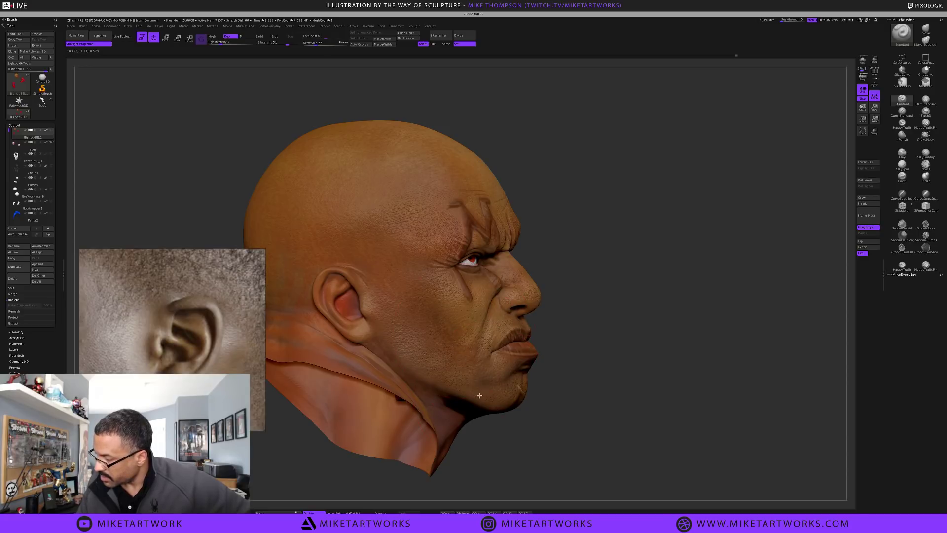
pyautogui.moveTo(607, 404); pyautogui.dragTo(468, 365)
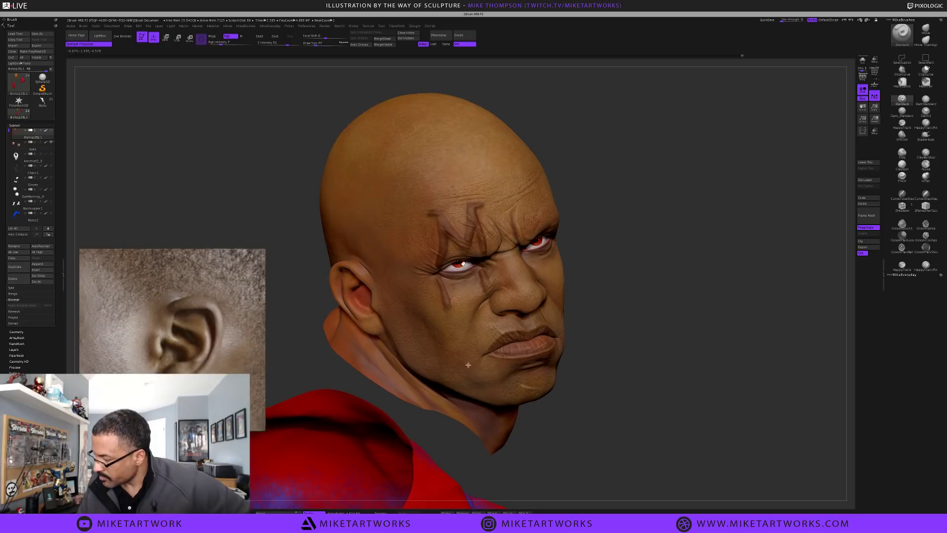
pyautogui.moveTo(611, 370); pyautogui.dragTo(594, 409)
# Brush the grey-brown tone over the shaved hair area around the temples, ears and back of the scalp on both sides
pyautogui.moveTo(740, 282); pyautogui.dragTo(736, 260)
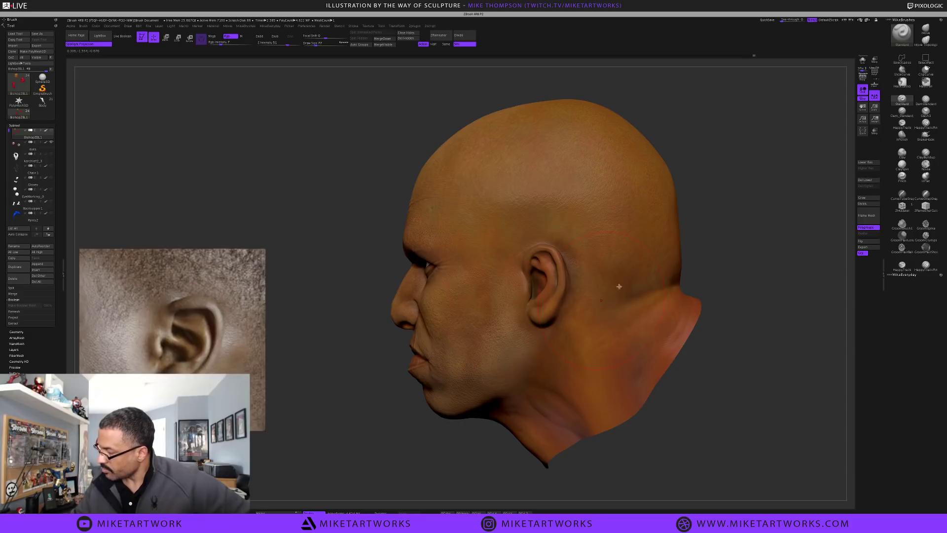
pyautogui.moveTo(745, 243)
pyautogui.mouseDown()
pyautogui.moveTo(731, 247)
pyautogui.moveTo(735, 240)
pyautogui.mouseUp()
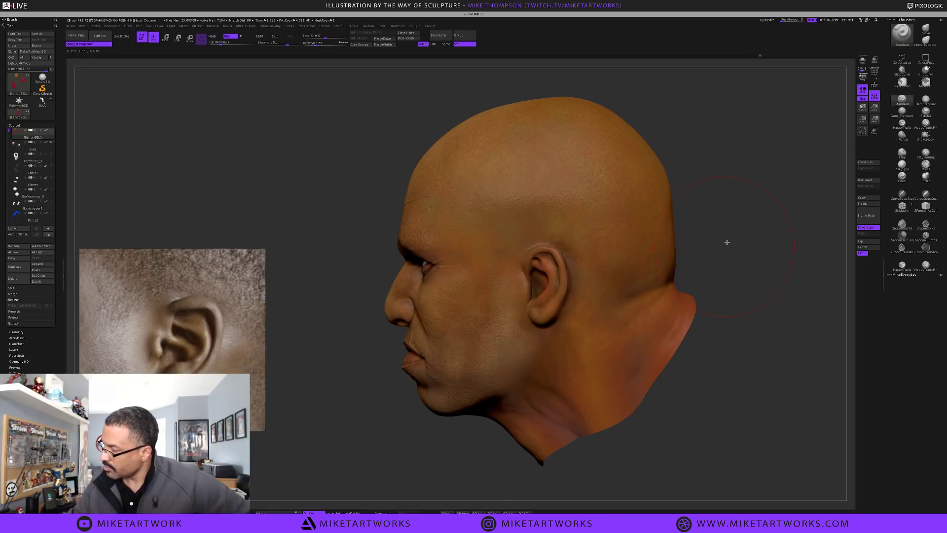
pyautogui.moveTo(726, 239); pyautogui.dragTo(617, 265)
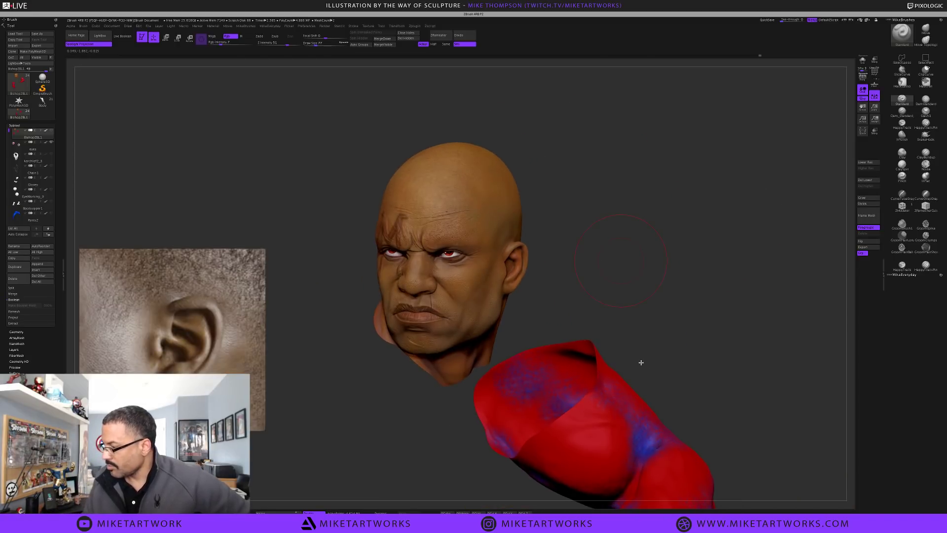
pyautogui.moveTo(641, 364); pyautogui.dragTo(623, 310)
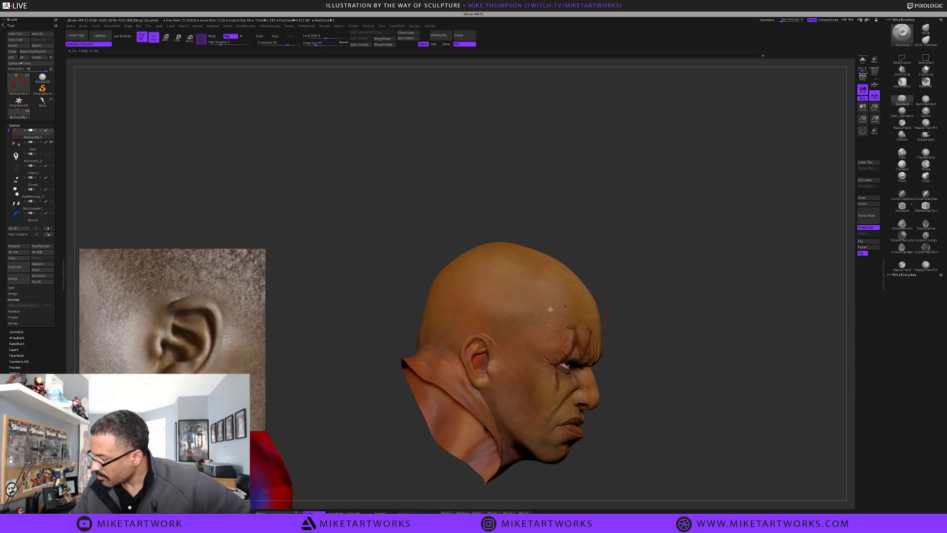
pyautogui.moveTo(676, 364); pyautogui.dragTo(477, 340)
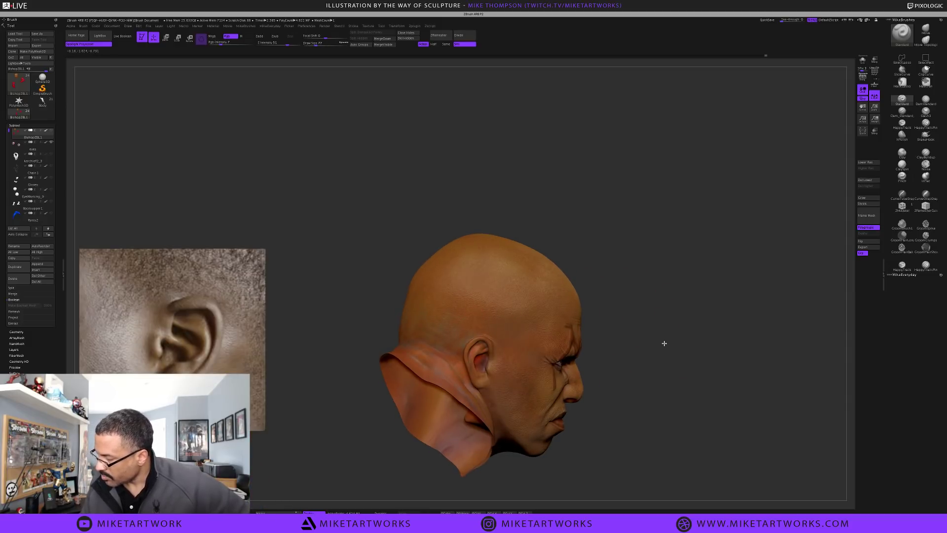
pyautogui.moveTo(664, 343); pyautogui.dragTo(638, 399)
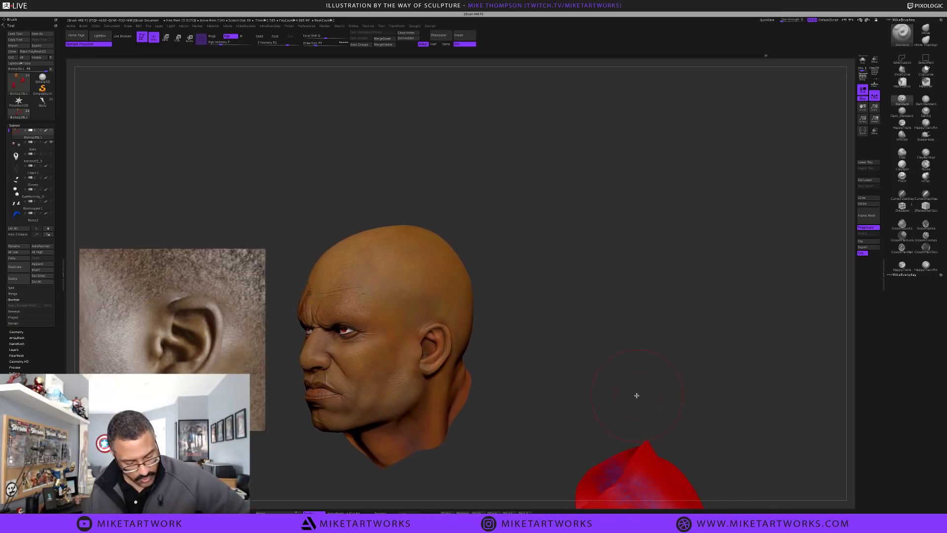
# Snapshot the head onto the canvas for comparison and place the live model beside it with the opposite ear facing the view
pyautogui.hotkey('shift', 's')
pyautogui.keyDown('alt'); pyautogui.moveTo(645, 360); pyautogui.dragTo(788, 345); pyautogui.keyUp('alt')
pyautogui.moveTo(739, 412)
pyautogui.mouseDown()
pyautogui.moveTo(765, 391)
pyautogui.moveTo(761, 359)
pyautogui.moveTo(732, 388)
pyautogui.moveTo(730, 430)
pyautogui.mouseUp()
# Reduce the draw size and paint grey-brown over the red interior of the opposite ear
pyautogui.press('s')
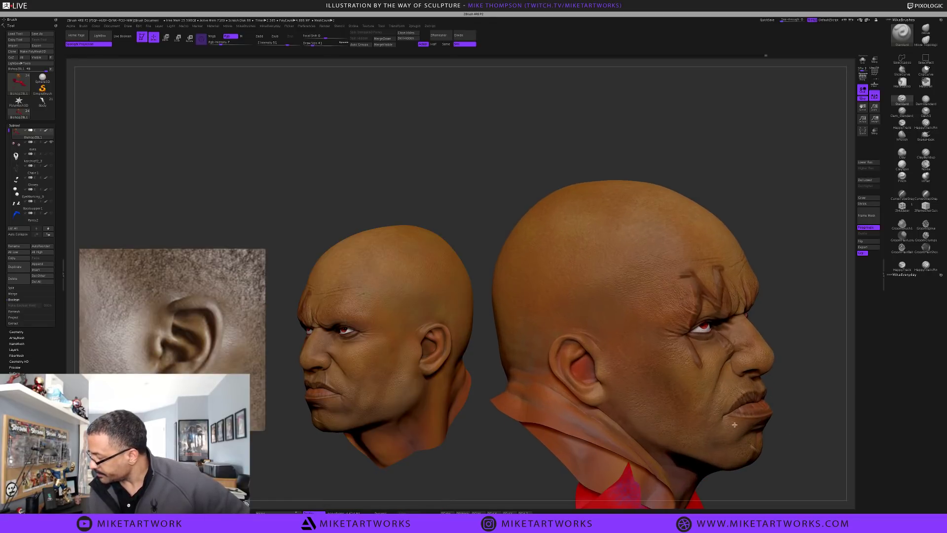
pyautogui.press('s')
pyautogui.moveTo(788, 304); pyautogui.dragTo(784, 305)
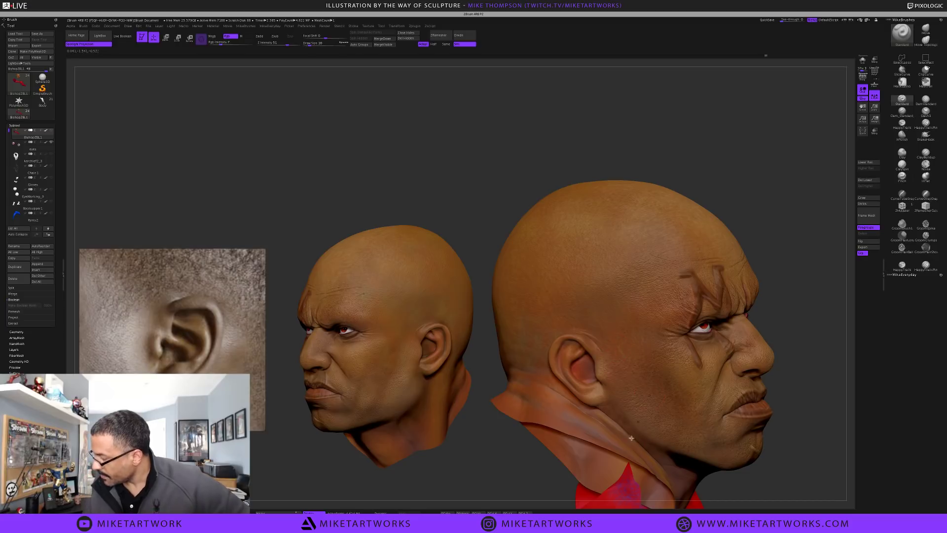
pyautogui.moveTo(507, 479); pyautogui.dragTo(580, 366)
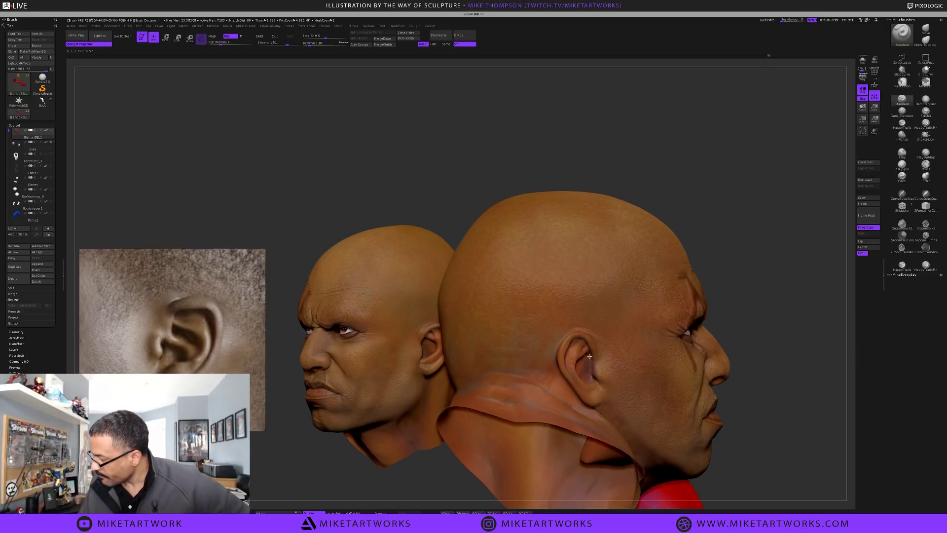
pyautogui.moveTo(760, 390)
pyautogui.mouseDown()
pyautogui.moveTo(789, 391)
pyautogui.moveTo(759, 390)
pyautogui.mouseUp()
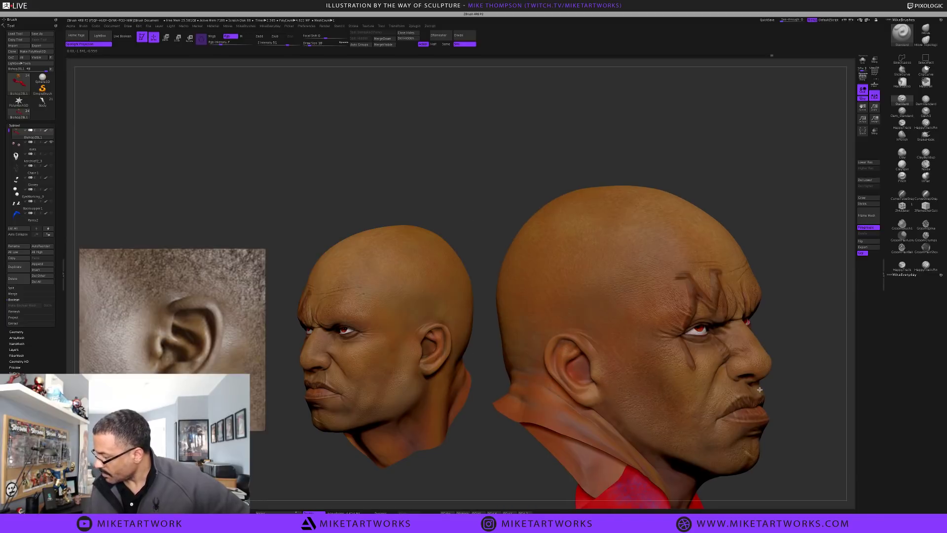
# Keep the FreeHand stroke and give the brush a soft round alpha for painting the ear details
pyautogui.press('space')
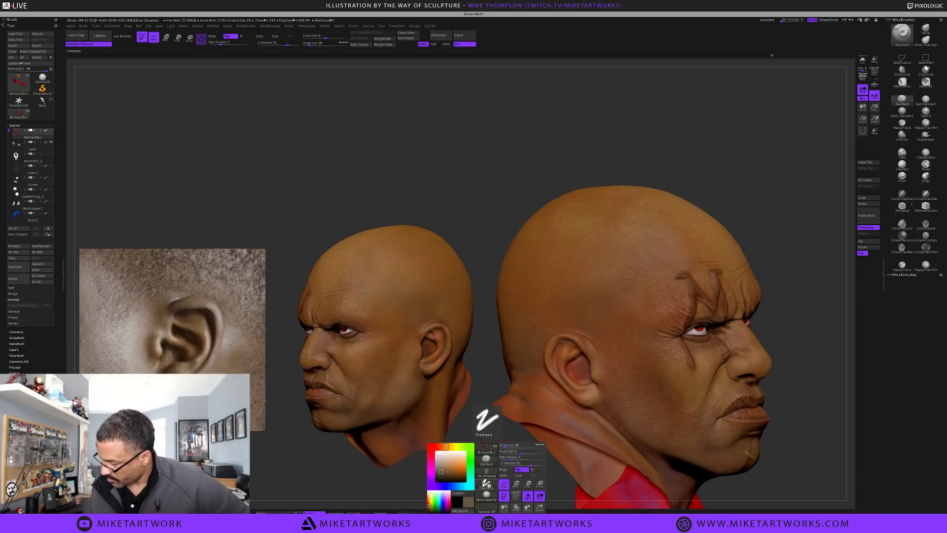
pyautogui.click(486, 484)
pyautogui.click(366, 434)
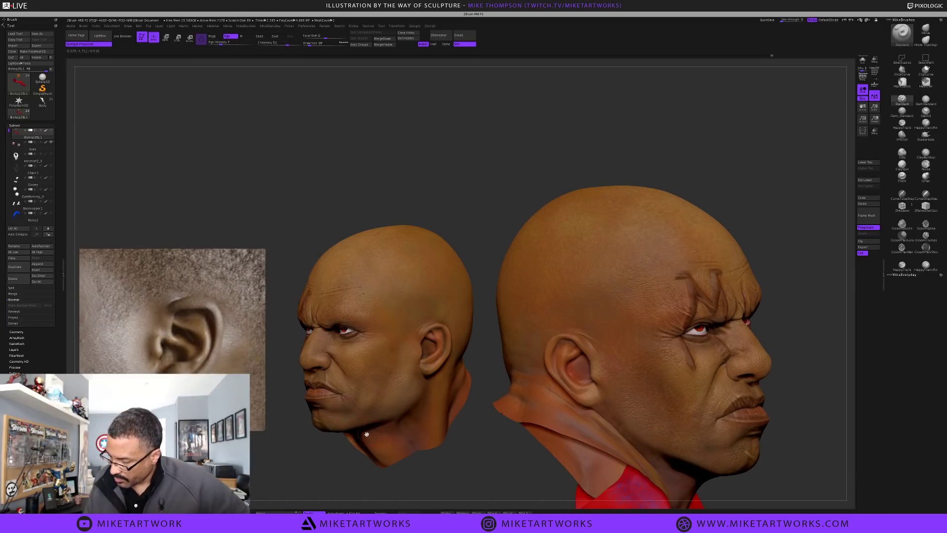
pyautogui.press('space')
pyautogui.click(513, 444)
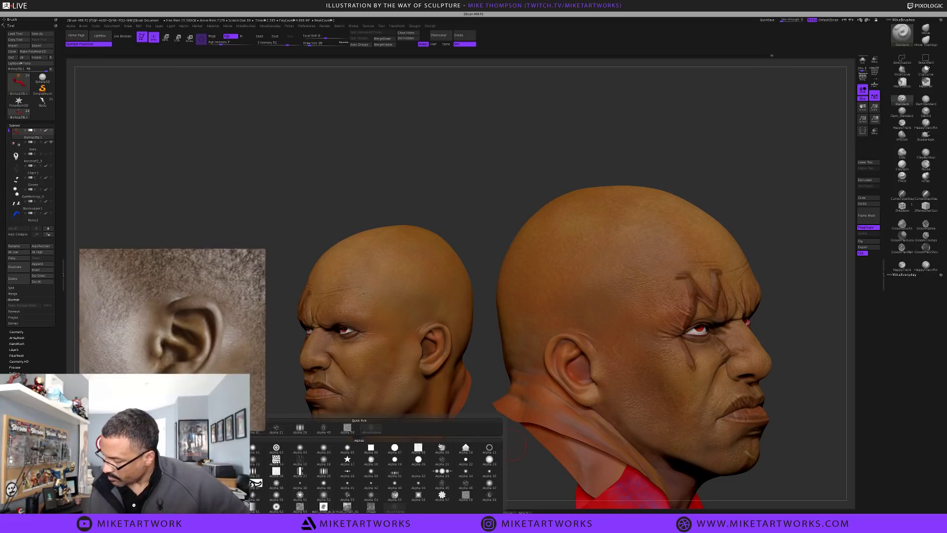
pyautogui.click(302, 449)
pyautogui.press('space')
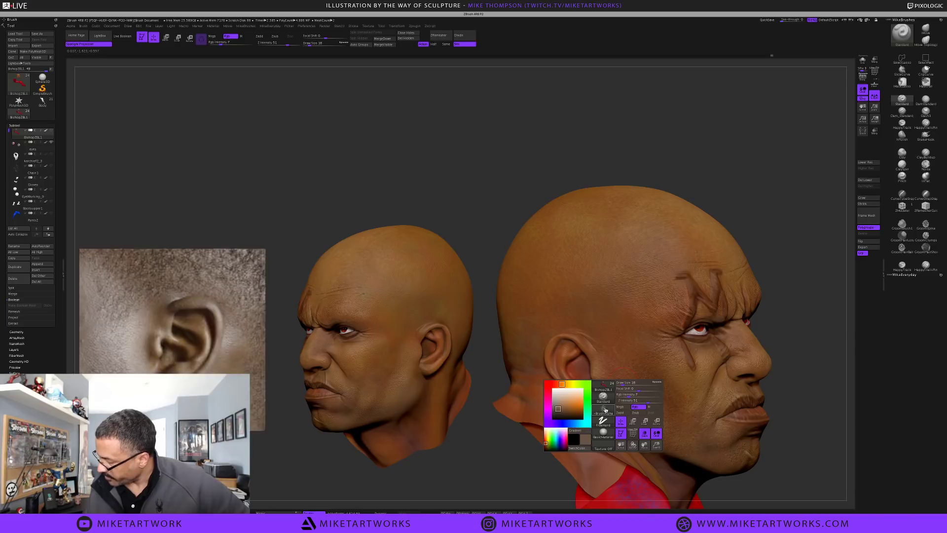
pyautogui.click(606, 410)
pyautogui.click(338, 419)
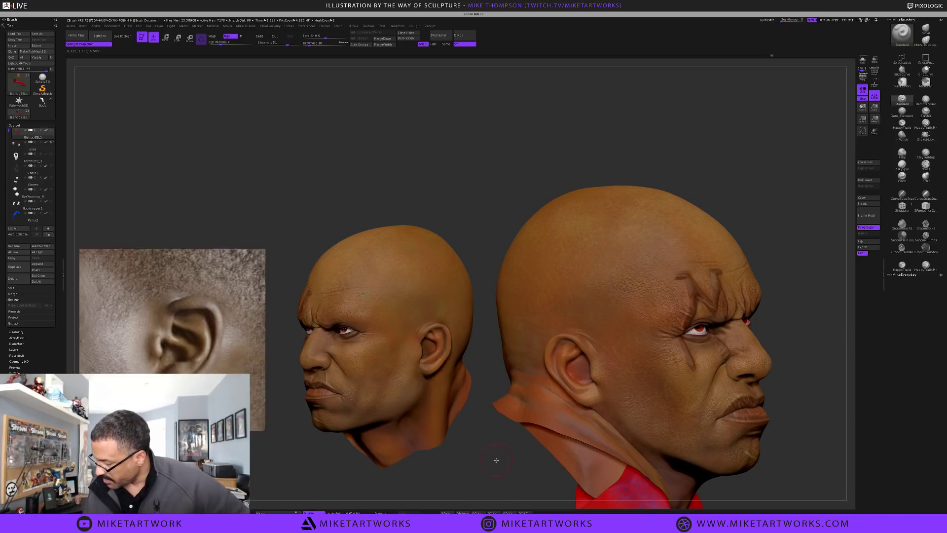
# Change the paint colour to a saturated dark brown and raise the RGB intensity for small strokes on the ear
pyautogui.press('space')
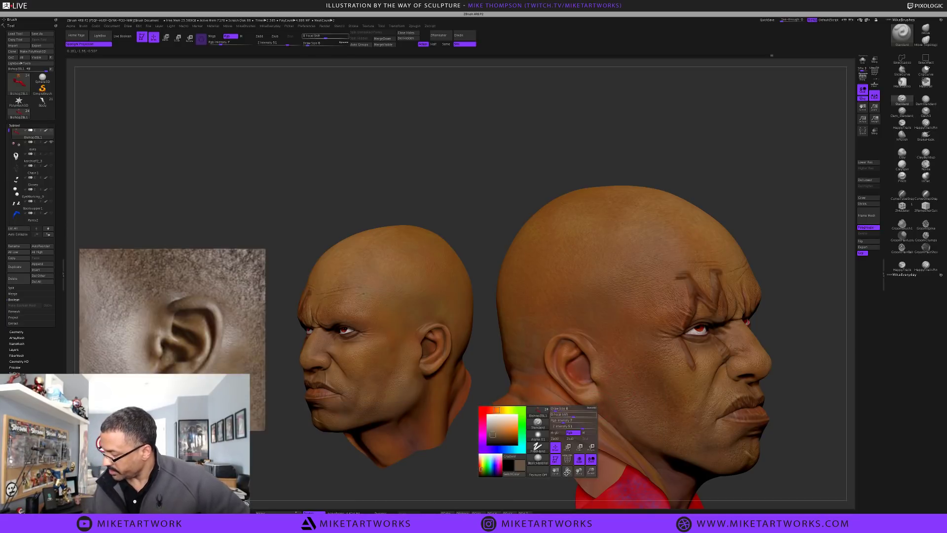
pyautogui.click(510, 437)
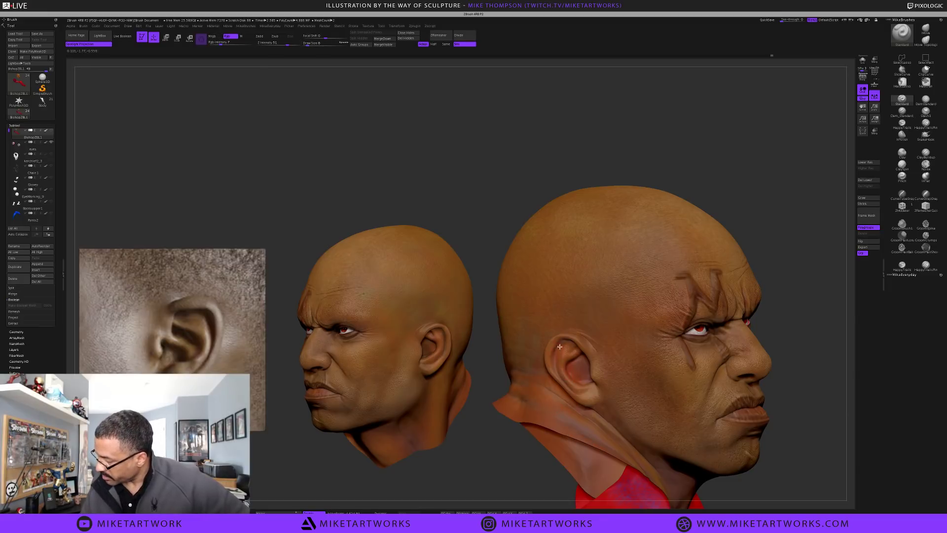
pyautogui.press('space')
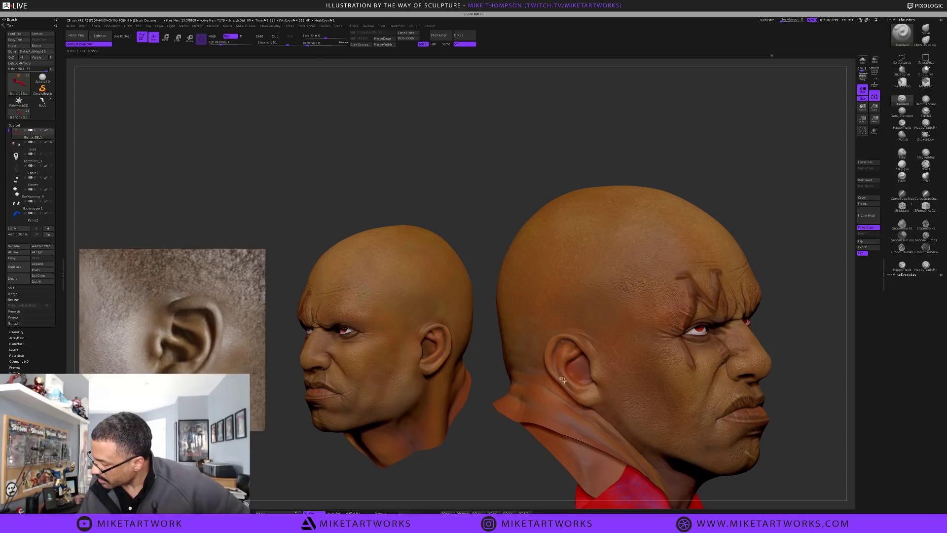
pyautogui.press('space')
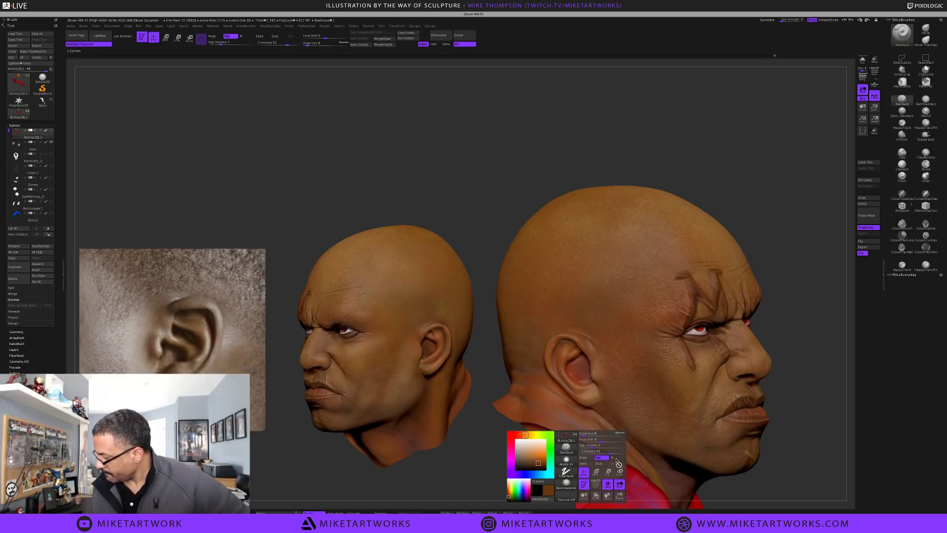
pyautogui.moveTo(582, 445); pyautogui.dragTo(588, 445)
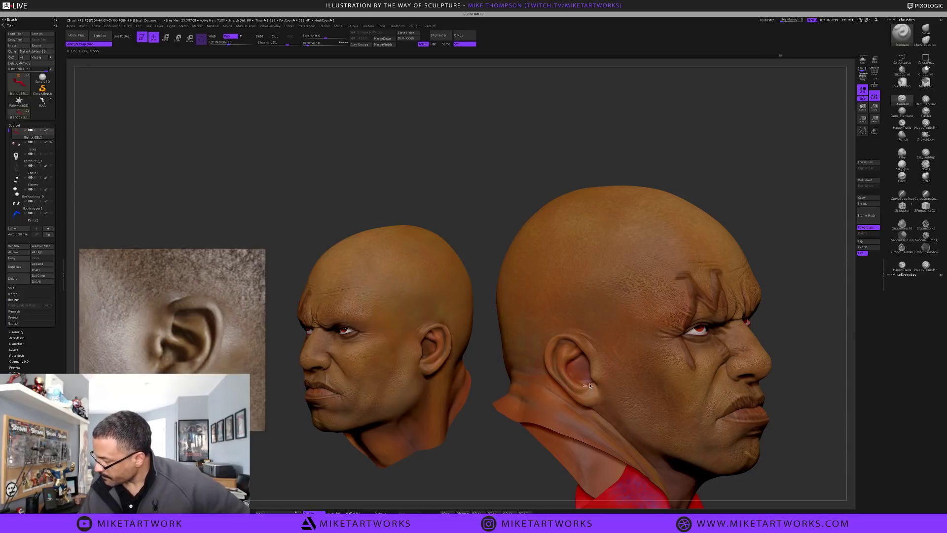
# Set the RGB intensity to 22 and paint dark brown into the hollow and inner folds of the ear on the scarred side
pyautogui.press('space')
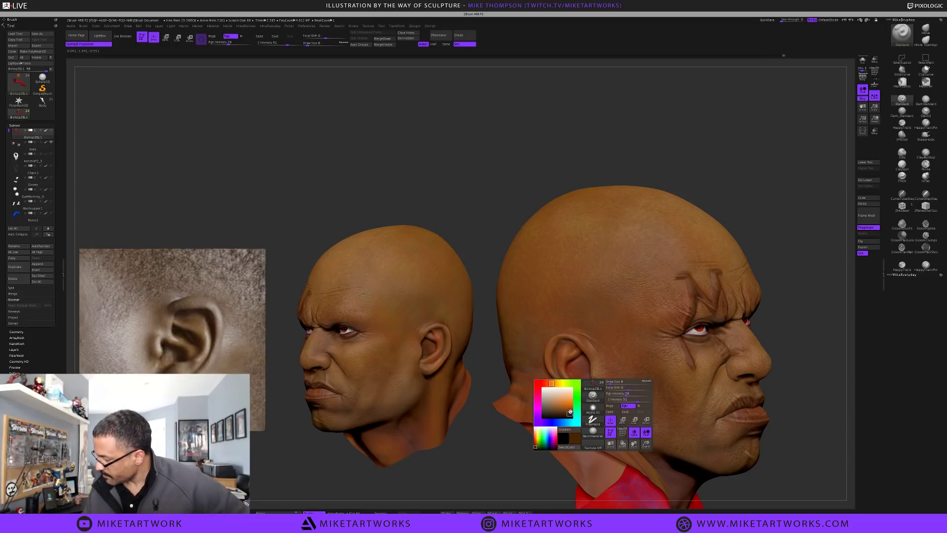
pyautogui.moveTo(626, 394); pyautogui.dragTo(628, 394)
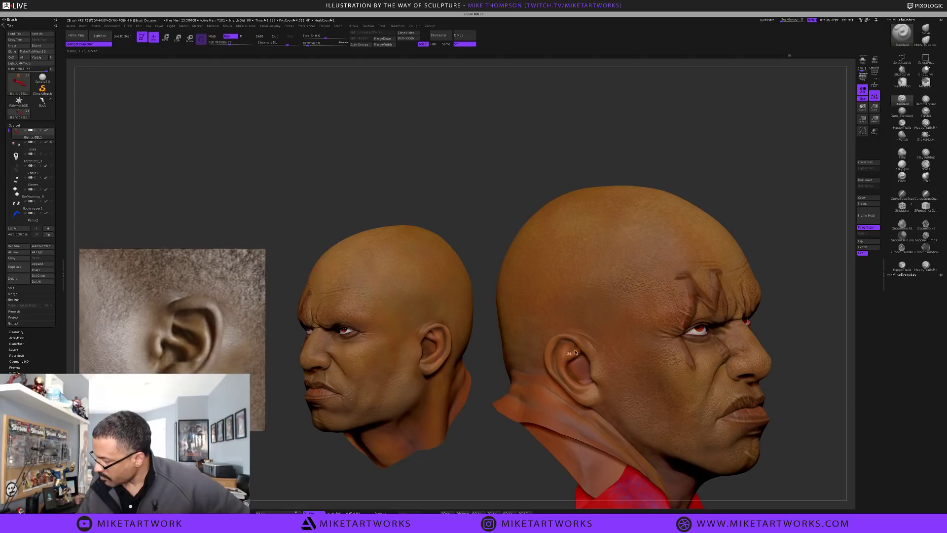
pyautogui.click(578, 346)
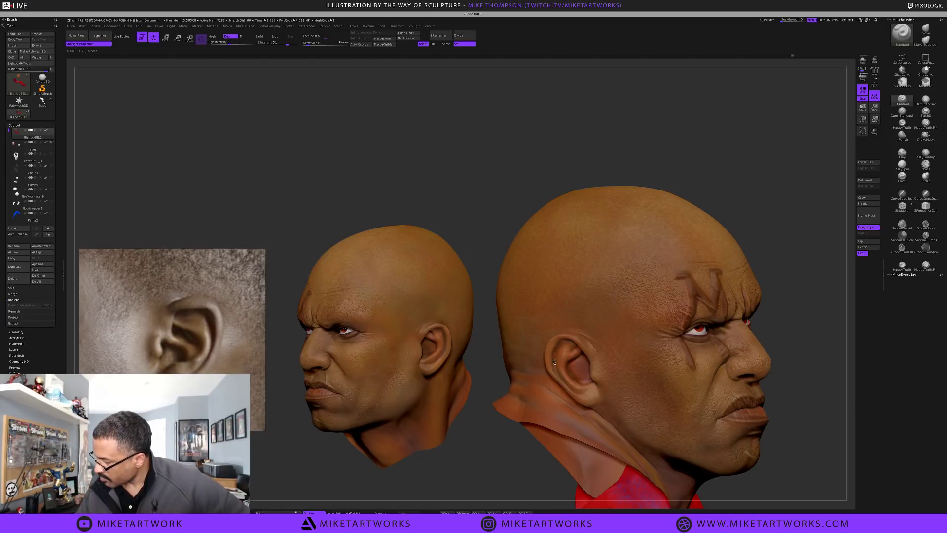
pyautogui.moveTo(525, 482); pyautogui.dragTo(532, 465)
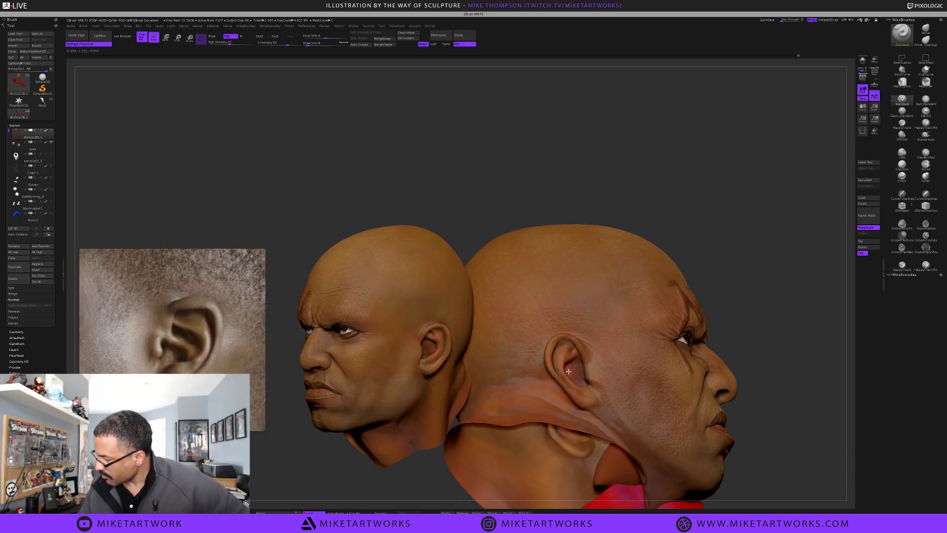
pyautogui.moveTo(750, 353); pyautogui.dragTo(753, 348)
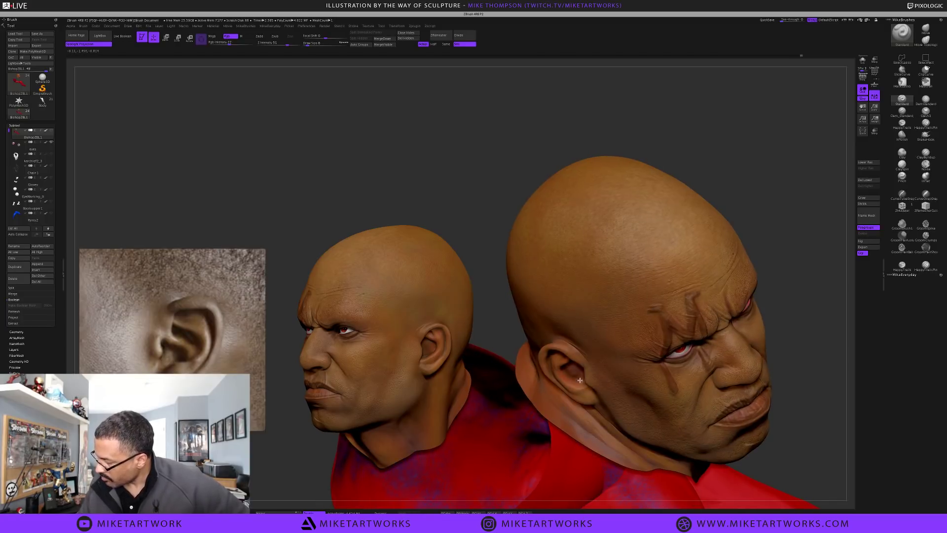
pyautogui.moveTo(786, 250); pyautogui.dragTo(602, 407)
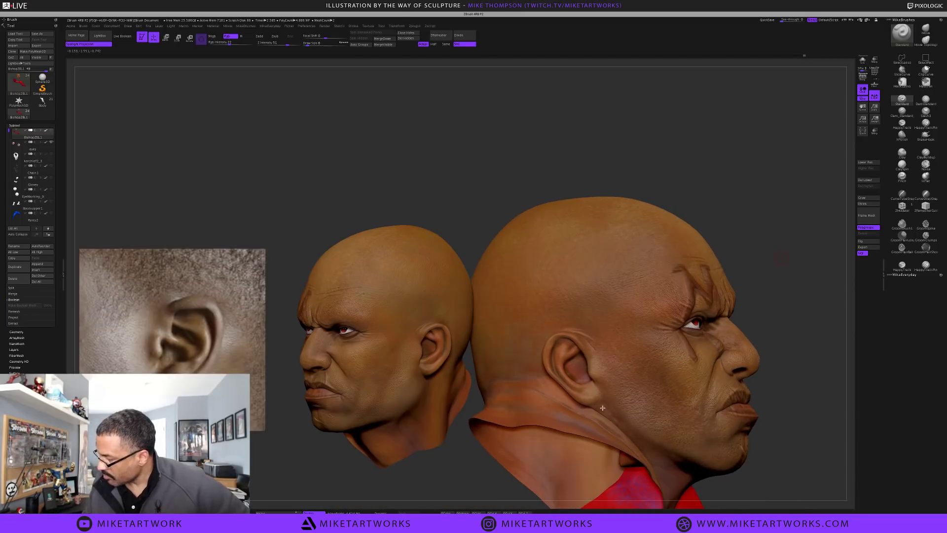
# Set the draw size to 17 and softly shade the inner ear and its surroundings on the live head
pyautogui.press('s')
pyautogui.moveTo(474, 470); pyautogui.dragTo(480, 470)
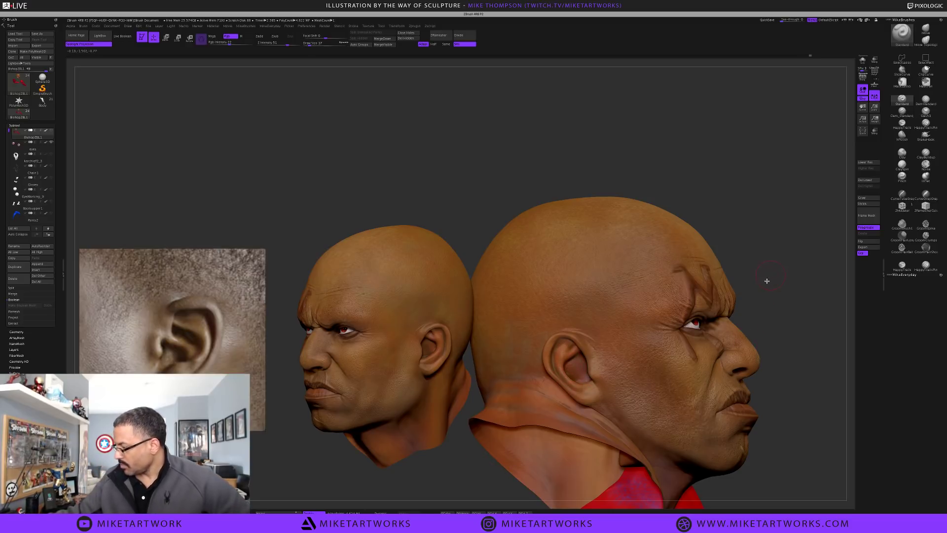
pyautogui.moveTo(767, 280); pyautogui.dragTo(776, 324)
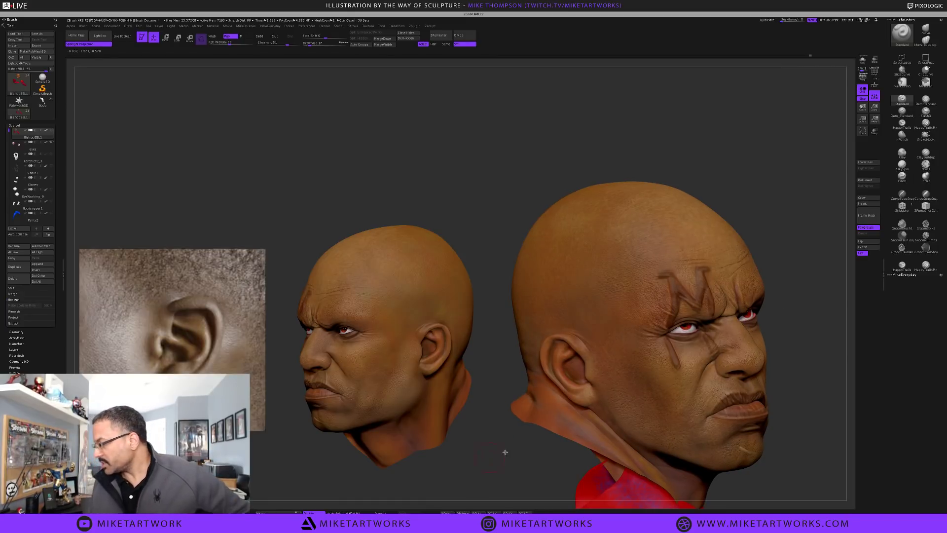
pyautogui.moveTo(518, 468); pyautogui.dragTo(522, 418)
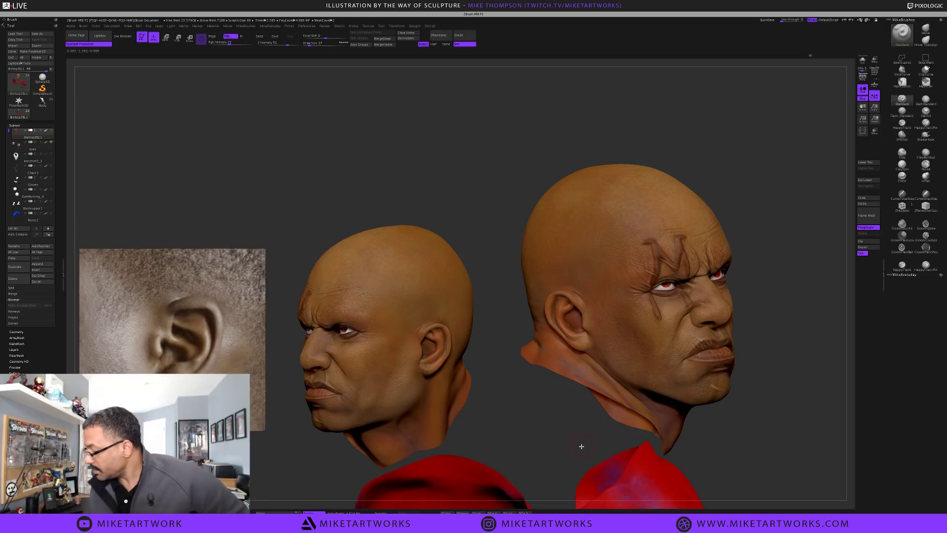
pyautogui.moveTo(563, 444); pyautogui.dragTo(564, 440)
pyautogui.moveTo(745, 412); pyautogui.dragTo(732, 410)
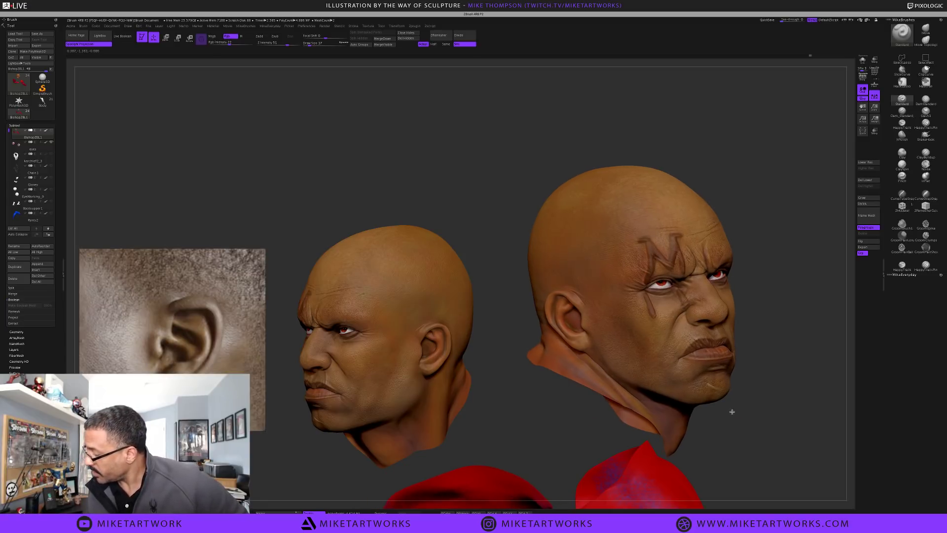
pyautogui.moveTo(577, 438); pyautogui.dragTo(573, 449)
# Reduce the draw size and darken the smaller creases inside the ear from several side angles
pyautogui.press('s')
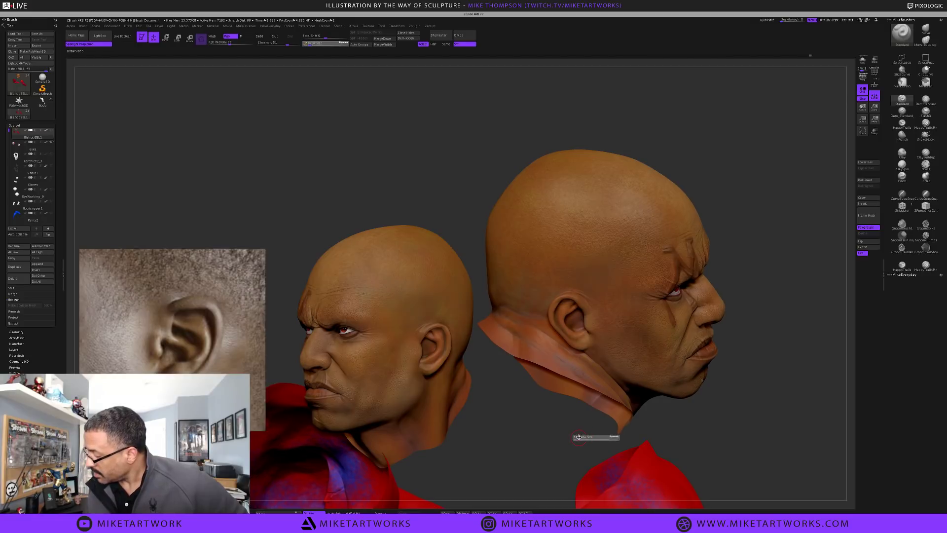
pyautogui.click(578, 437)
pyautogui.moveTo(757, 419); pyautogui.dragTo(756, 414)
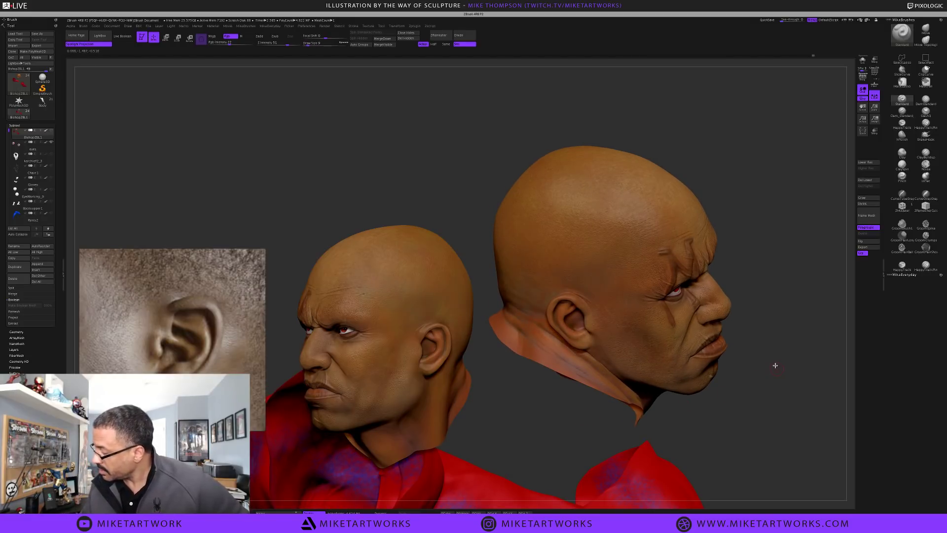
pyautogui.moveTo(776, 366); pyautogui.dragTo(776, 353)
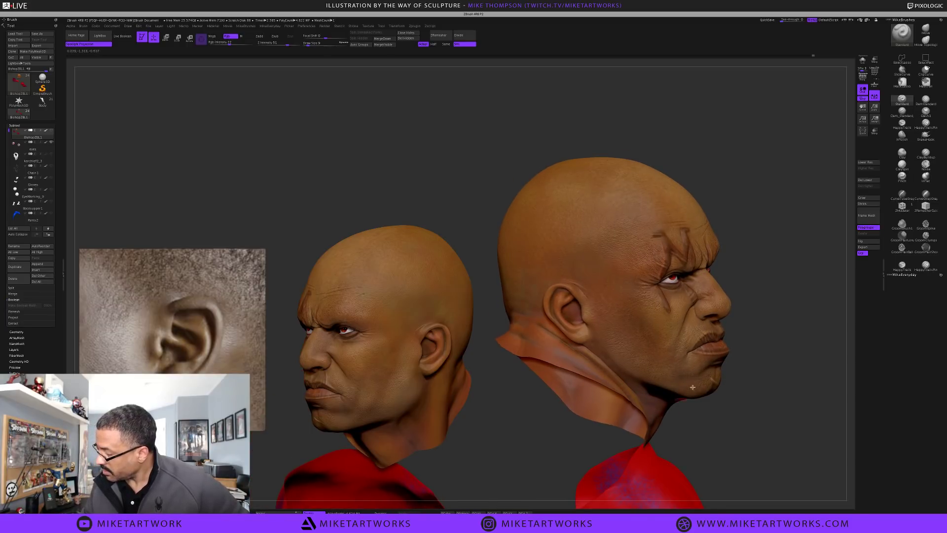
pyautogui.moveTo(773, 404); pyautogui.dragTo(771, 403)
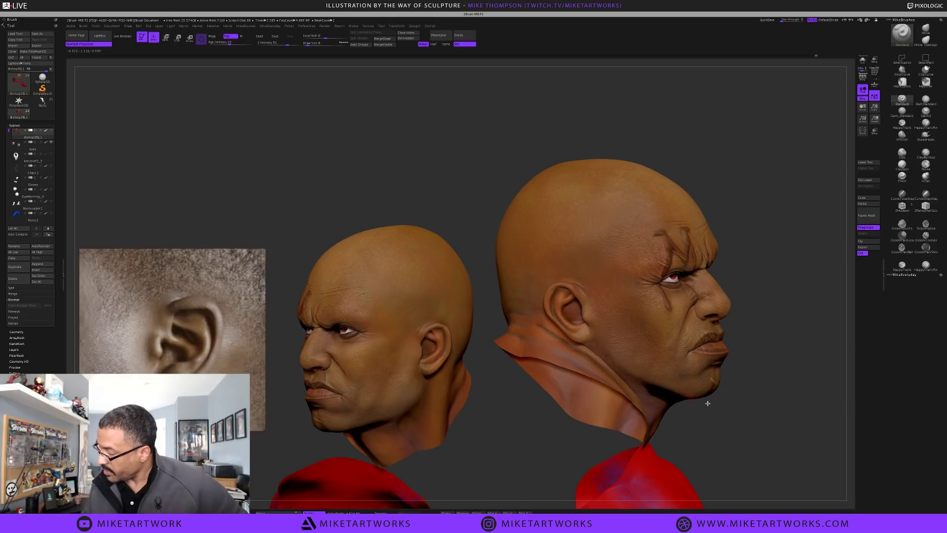
pyautogui.moveTo(755, 410)
pyautogui.mouseDown()
pyautogui.moveTo(752, 402)
pyautogui.moveTo(749, 419)
pyautogui.moveTo(754, 413)
pyautogui.mouseUp()
# Readjust the draw size and touch up the brown shading around the earlobe on the scarred side
pyautogui.press('s')
pyautogui.press('Return')
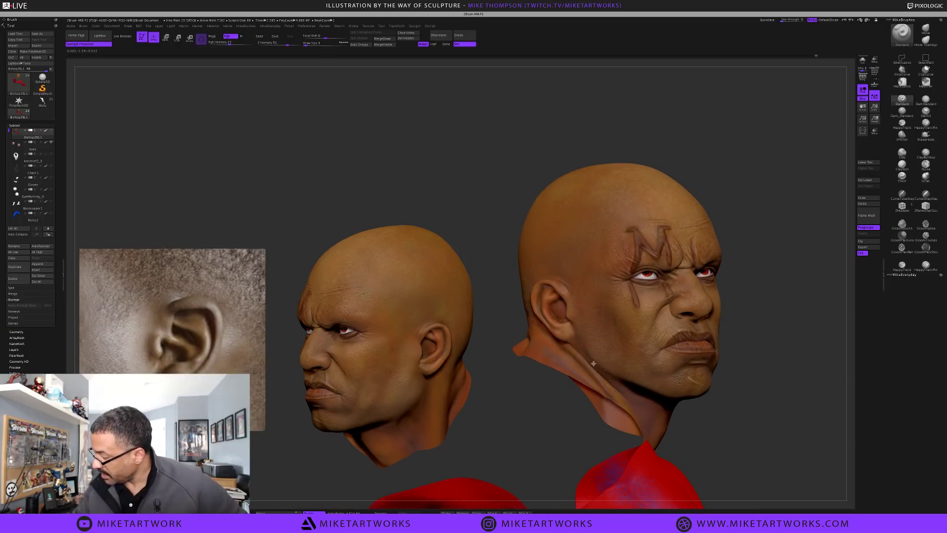
pyautogui.press('s')
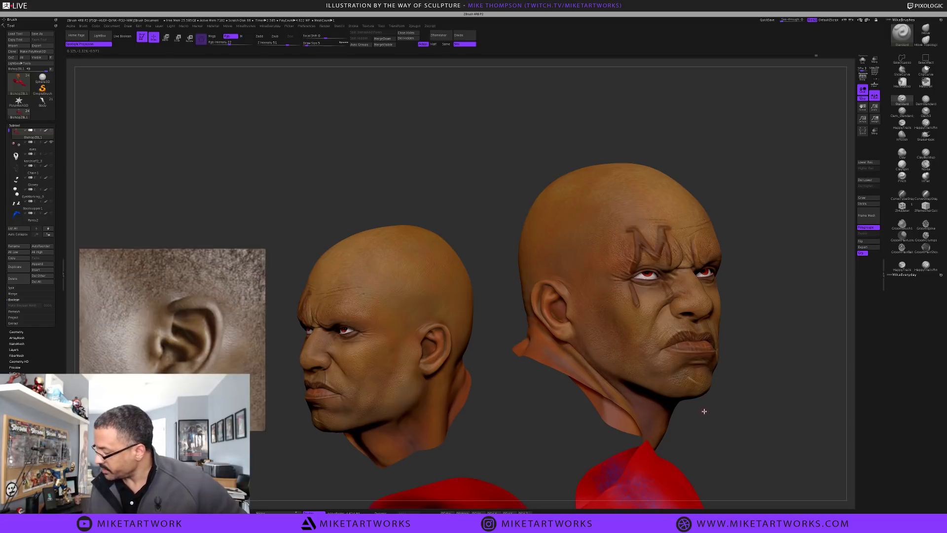
pyautogui.moveTo(728, 417)
pyautogui.mouseDown()
pyautogui.moveTo(736, 404)
pyautogui.moveTo(738, 412)
pyautogui.mouseUp()
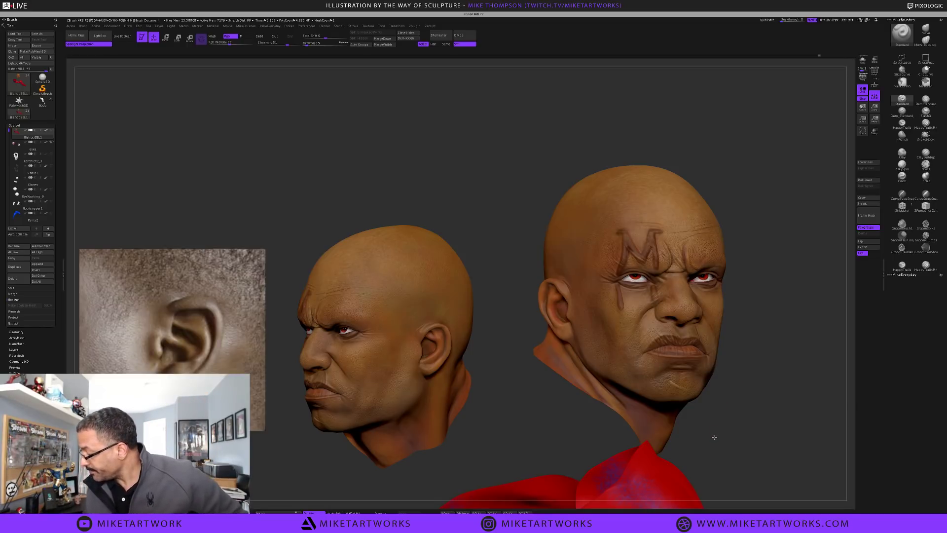
pyautogui.keyDown('alt'); pyautogui.moveTo(714, 434); pyautogui.dragTo(716, 437); pyautogui.keyUp('alt')
pyautogui.moveTo(556, 442); pyautogui.dragTo(556, 441)
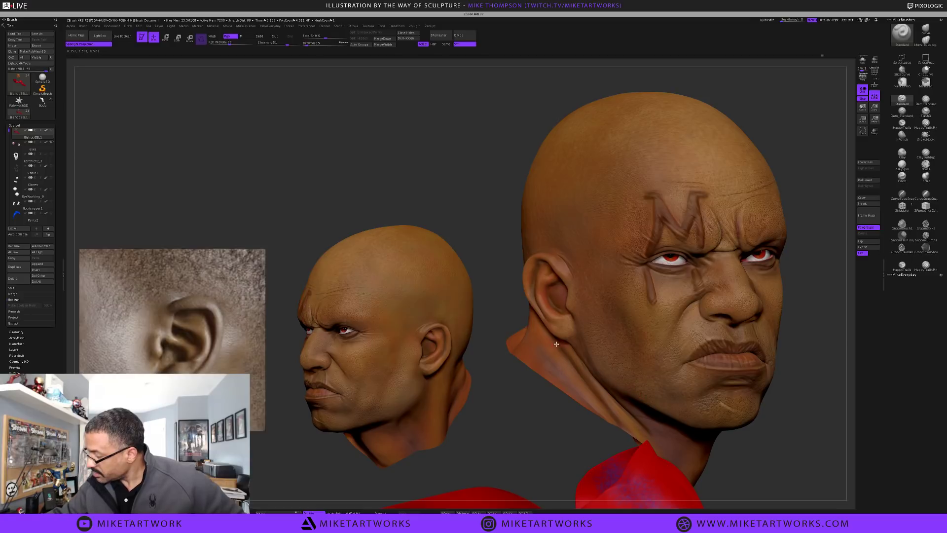
pyautogui.moveTo(559, 447); pyautogui.dragTo(568, 384)
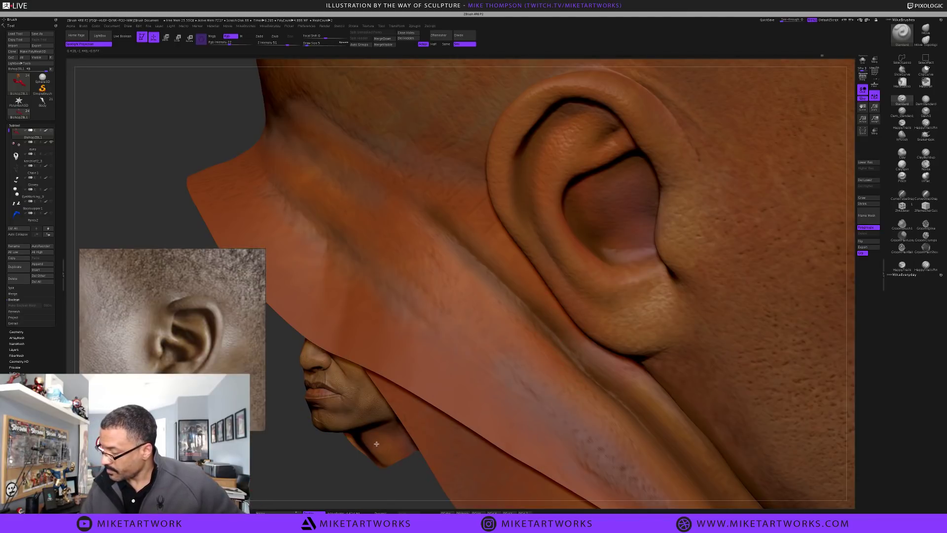
# Set the draw size to 4 and paint fine dark accents along the ear's inner rim and deepest folds
pyautogui.keyDown('alt'); pyautogui.moveTo(369, 436); pyautogui.dragTo(345, 417); pyautogui.keyUp('alt')
pyautogui.keyDown('alt'); pyautogui.moveTo(756, 178); pyautogui.dragTo(789, 120); pyautogui.keyUp('alt')
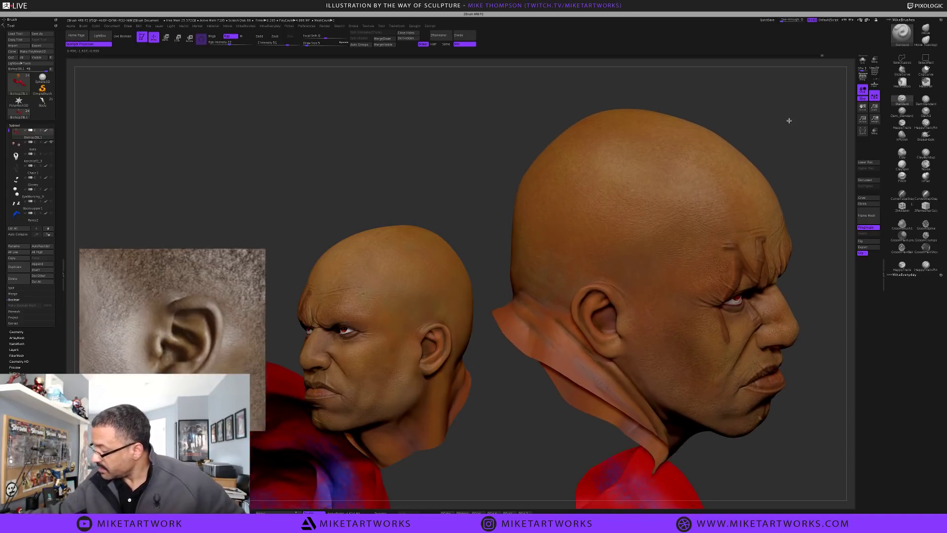
pyautogui.press('s')
pyautogui.click(554, 436)
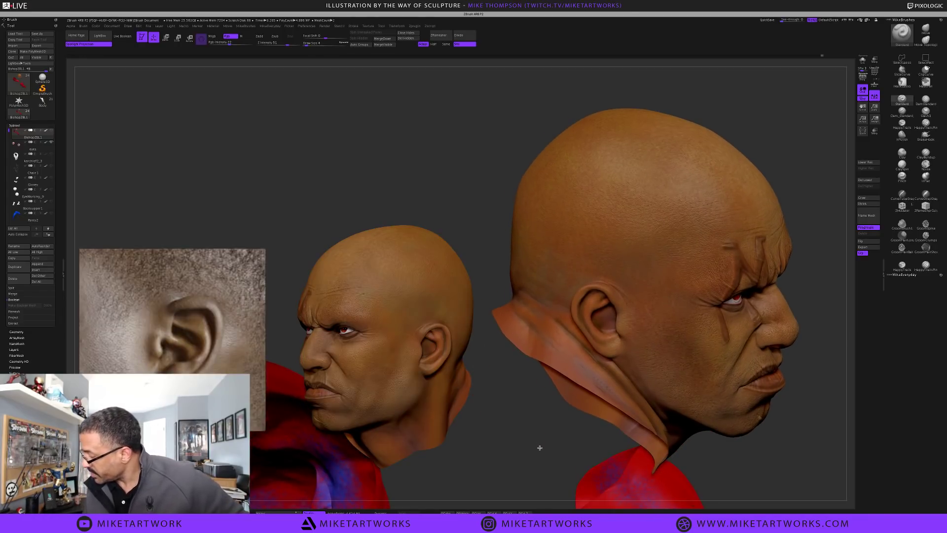
pyautogui.moveTo(539, 446); pyautogui.dragTo(493, 291)
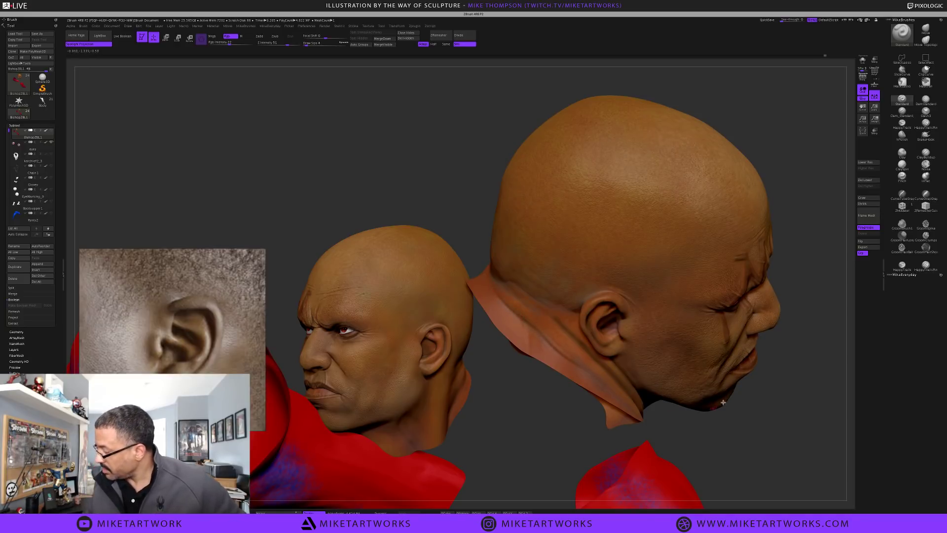
pyautogui.moveTo(734, 419); pyautogui.dragTo(714, 402)
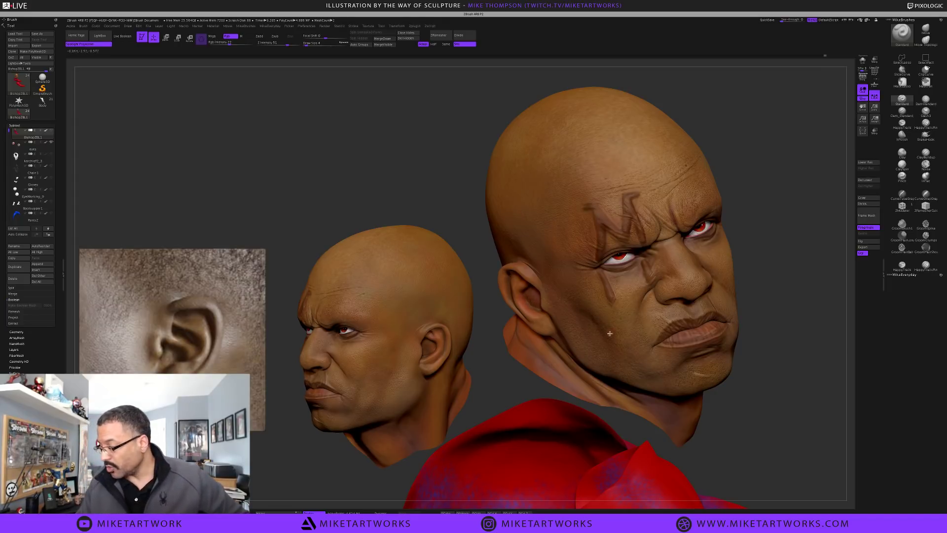
pyautogui.moveTo(742, 429); pyautogui.dragTo(750, 403)
pyautogui.moveTo(672, 356)
pyautogui.mouseDown()
pyautogui.moveTo(763, 347)
pyautogui.moveTo(750, 339)
pyautogui.moveTo(735, 404)
pyautogui.mouseUp()
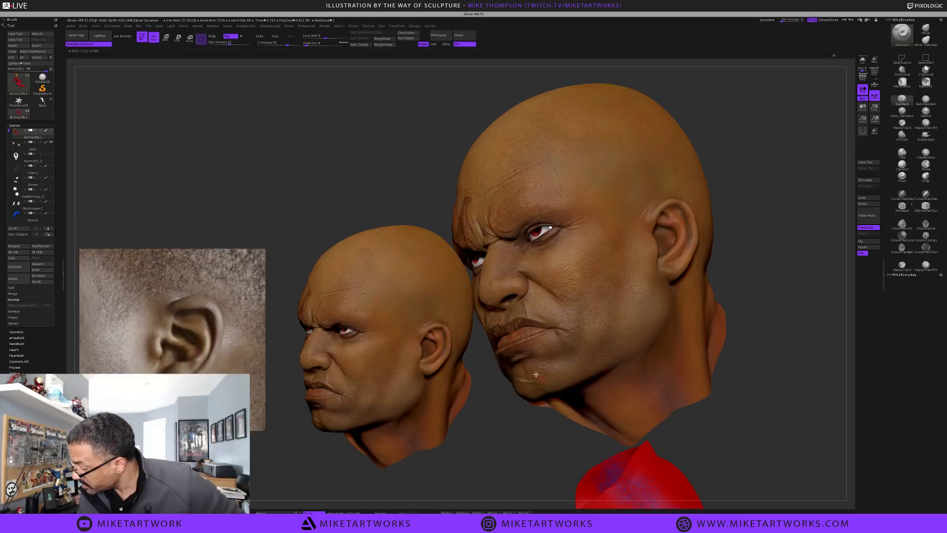
# Turn the live head to its unscarred side, set the draw size to 8 and paint dark brown behind that ear
pyautogui.moveTo(516, 419); pyautogui.dragTo(535, 355)
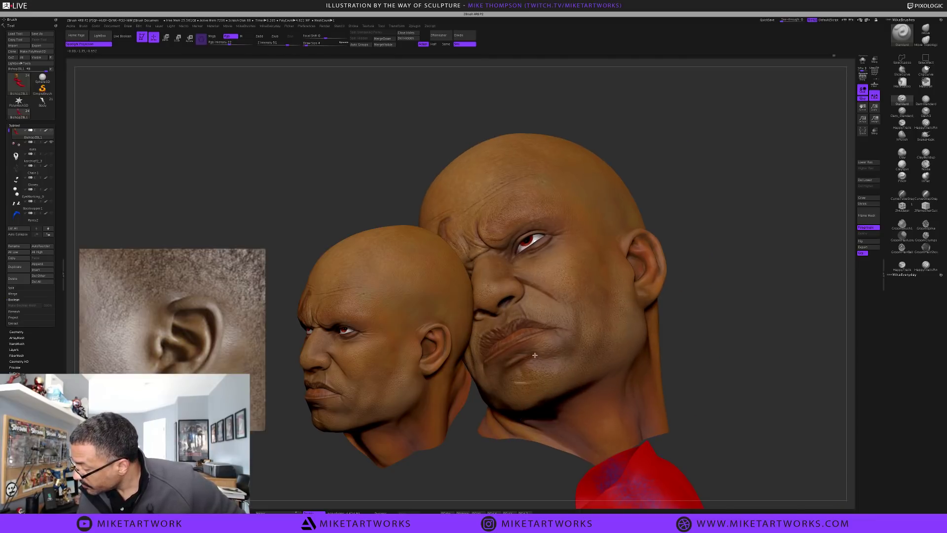
pyautogui.press('space')
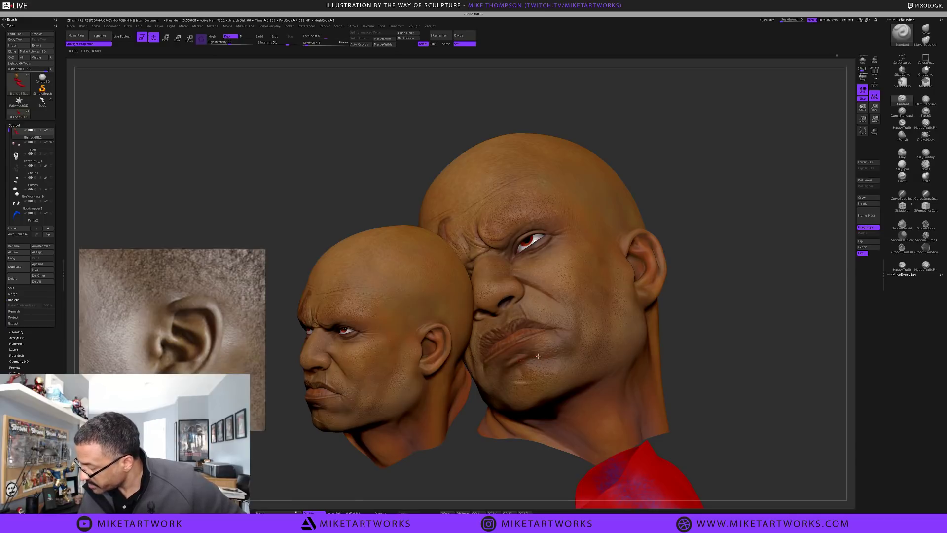
pyautogui.moveTo(735, 332); pyautogui.dragTo(726, 347)
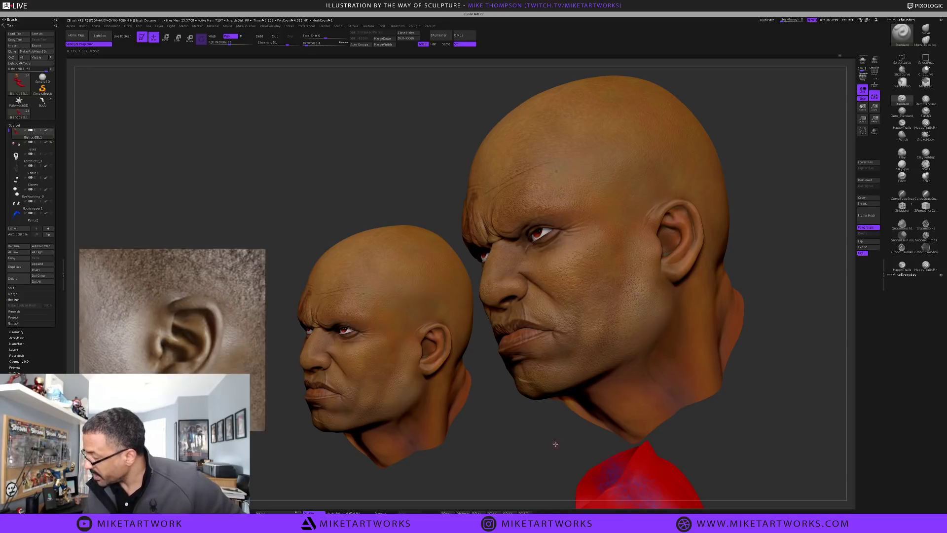
pyautogui.moveTo(554, 446); pyautogui.dragTo(549, 453)
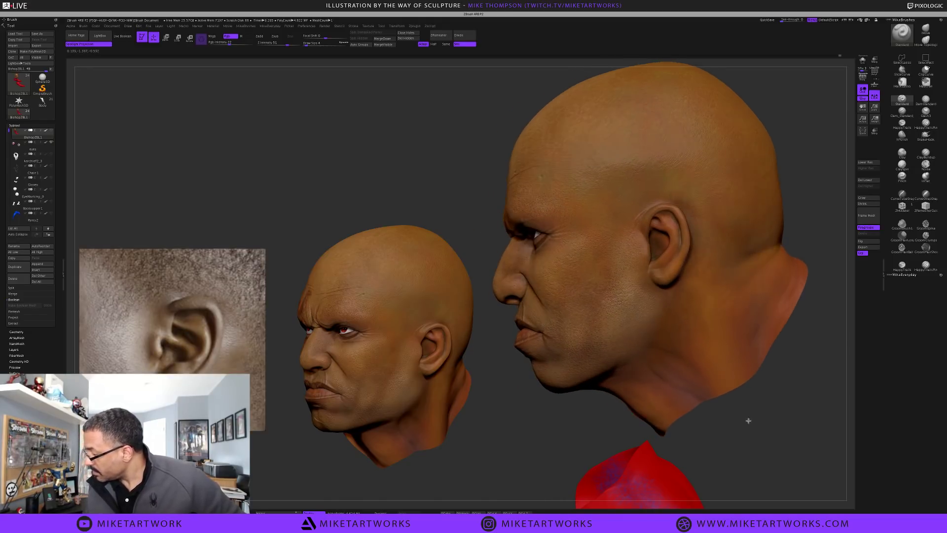
pyautogui.moveTo(755, 421); pyautogui.dragTo(720, 389)
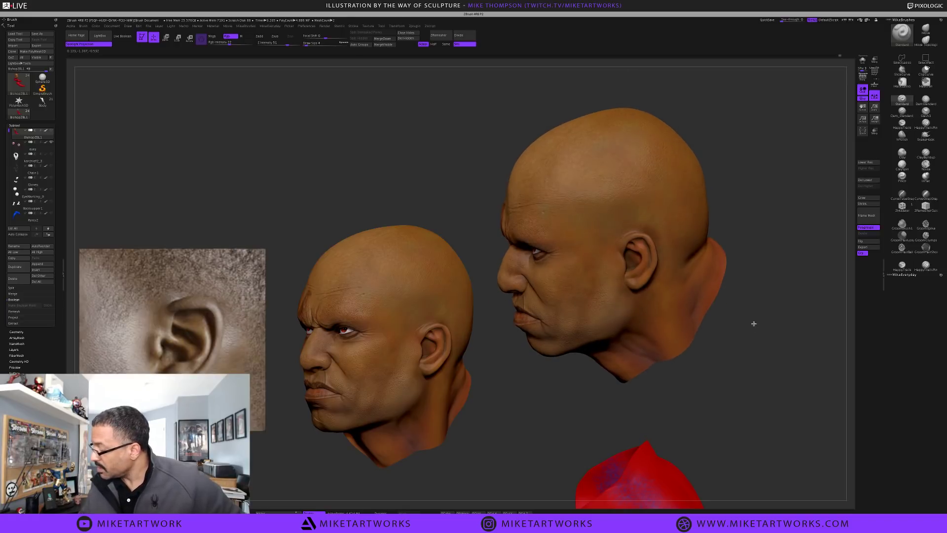
pyautogui.moveTo(753, 323); pyautogui.dragTo(738, 344)
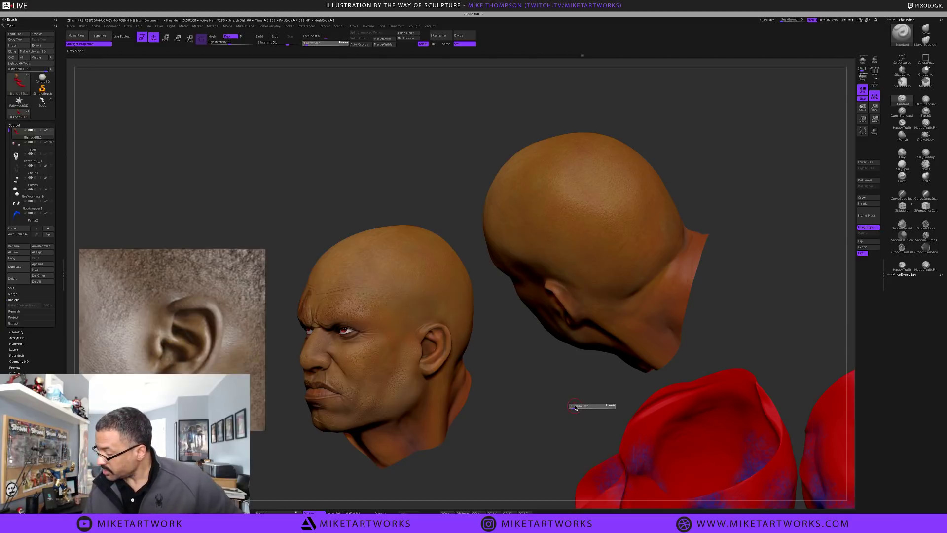
pyautogui.click(575, 406)
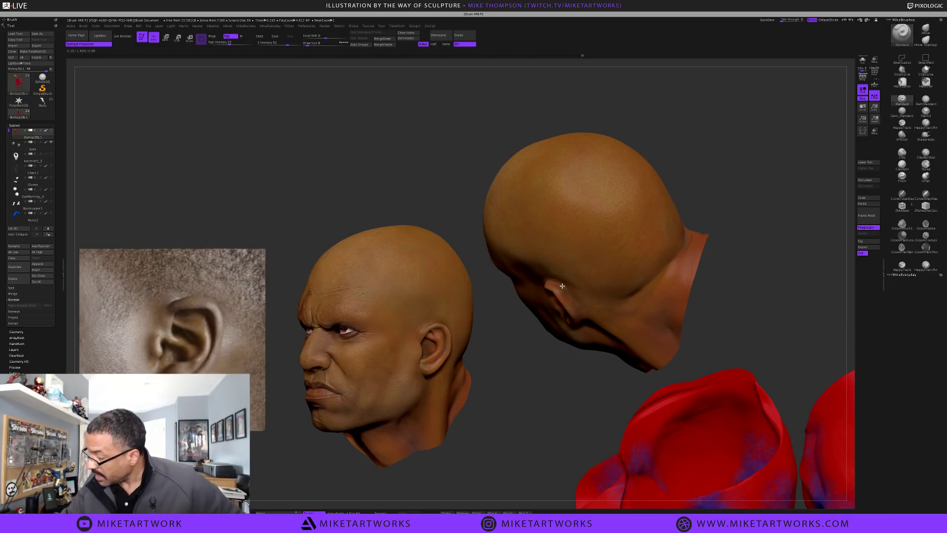
pyautogui.moveTo(567, 402)
pyautogui.mouseDown()
pyautogui.moveTo(584, 393)
pyautogui.moveTo(572, 400)
pyautogui.mouseUp()
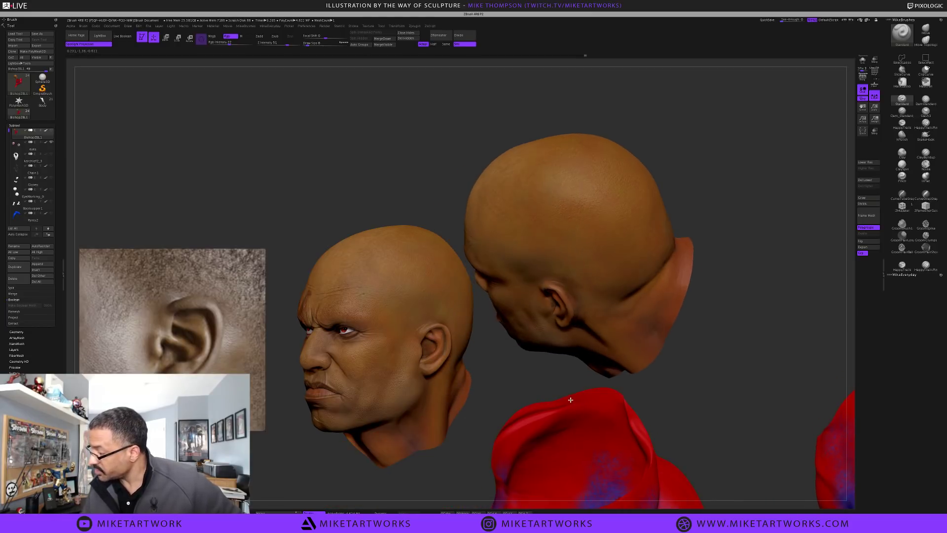
pyautogui.moveTo(714, 175); pyautogui.dragTo(552, 282)
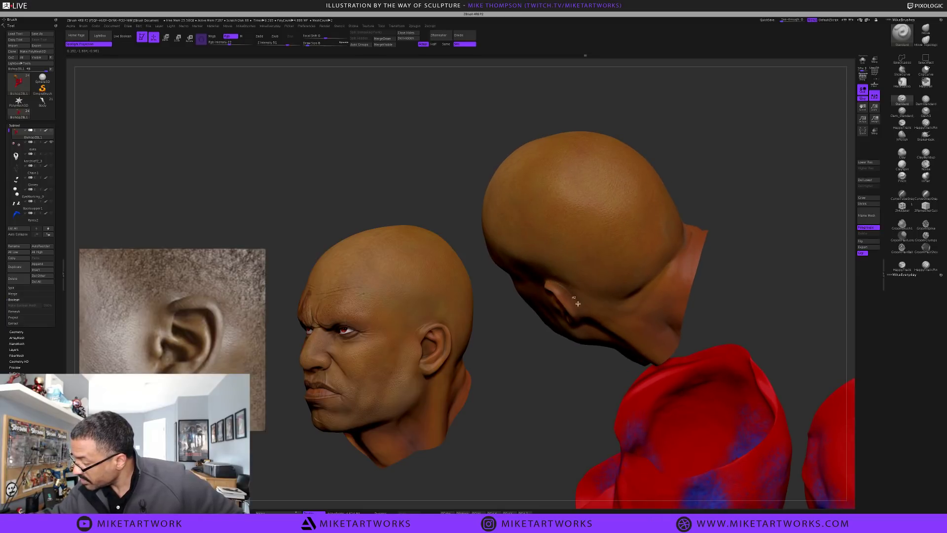
# Choose a dark brown paint colour and raise the RGB intensity for stronger strokes on the head's unscarred side
pyautogui.press('space')
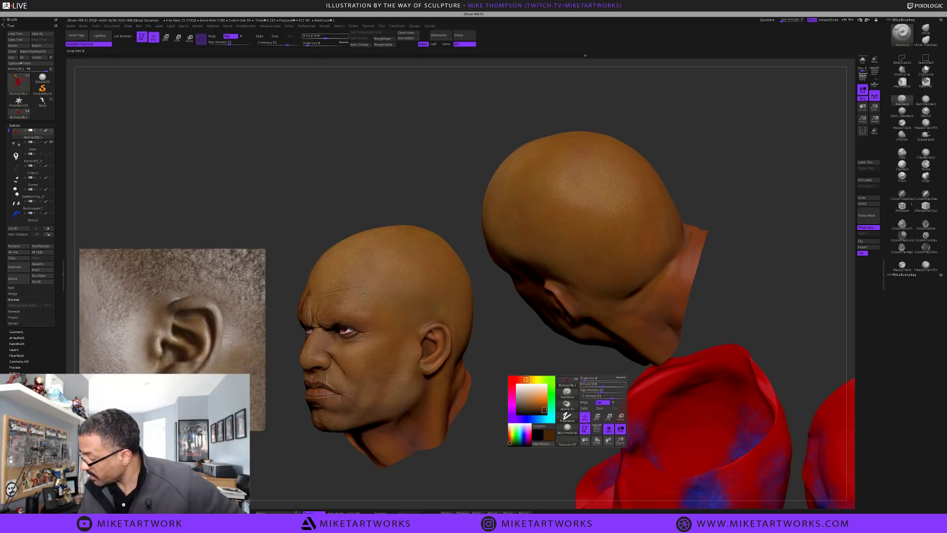
pyautogui.click(546, 411)
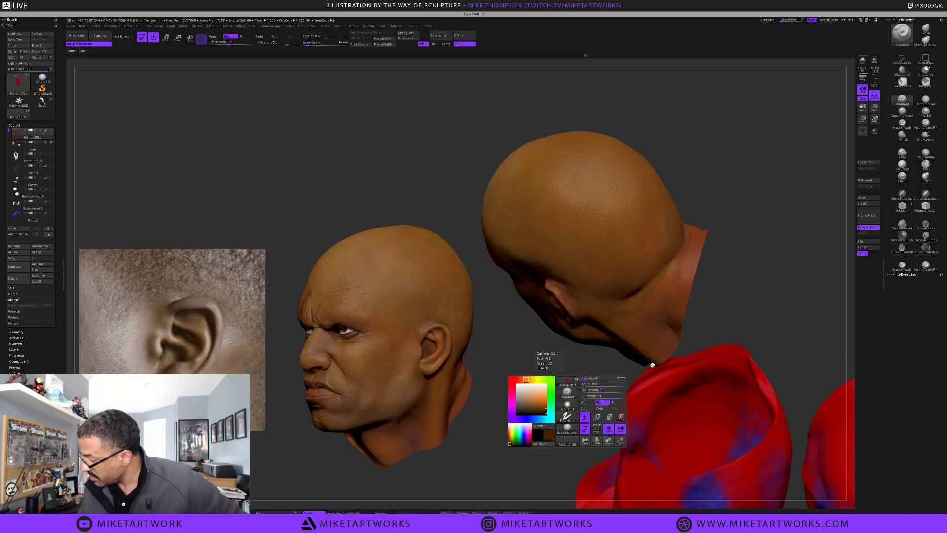
pyautogui.click(604, 390)
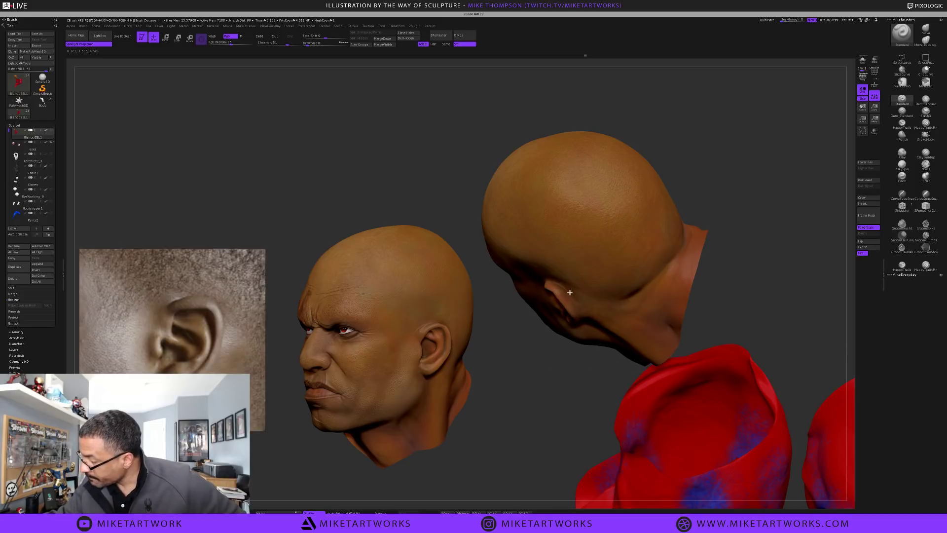
pyautogui.moveTo(569, 389); pyautogui.dragTo(578, 383)
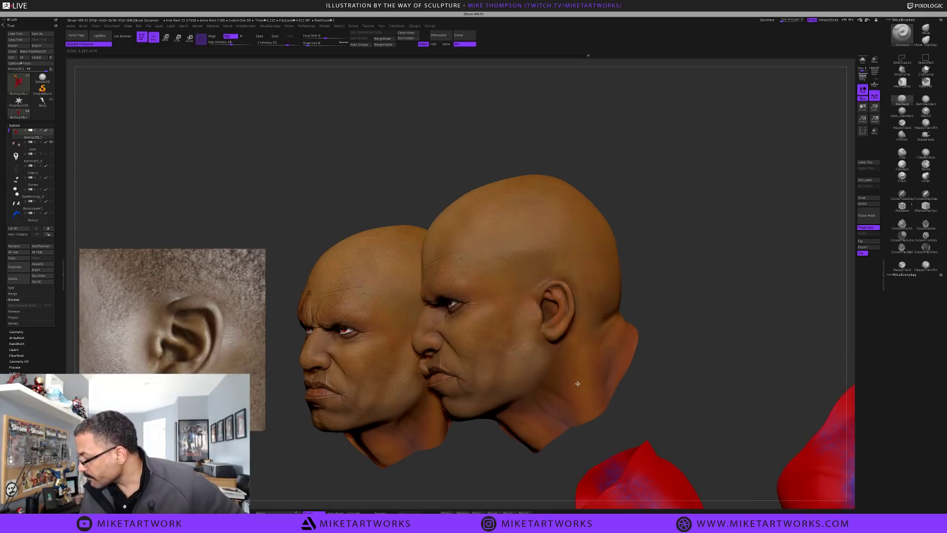
# Set the draw size to 2 and paint fine dark lines around the outer eye corner on the unscarred side
pyautogui.moveTo(672, 313)
pyautogui.mouseDown()
pyautogui.moveTo(671, 341)
pyautogui.moveTo(672, 332)
pyautogui.mouseUp()
pyautogui.write('s')
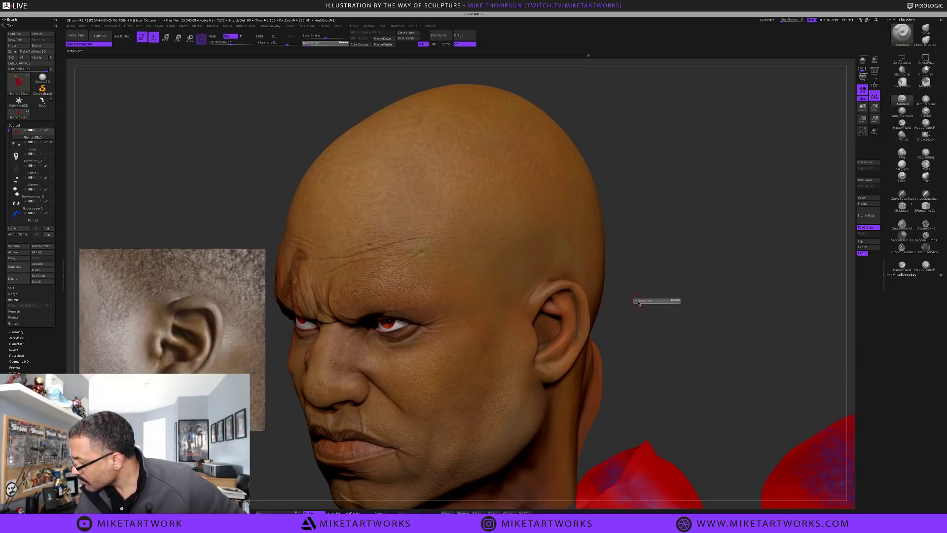
pyautogui.write('2')
pyautogui.press('Return')
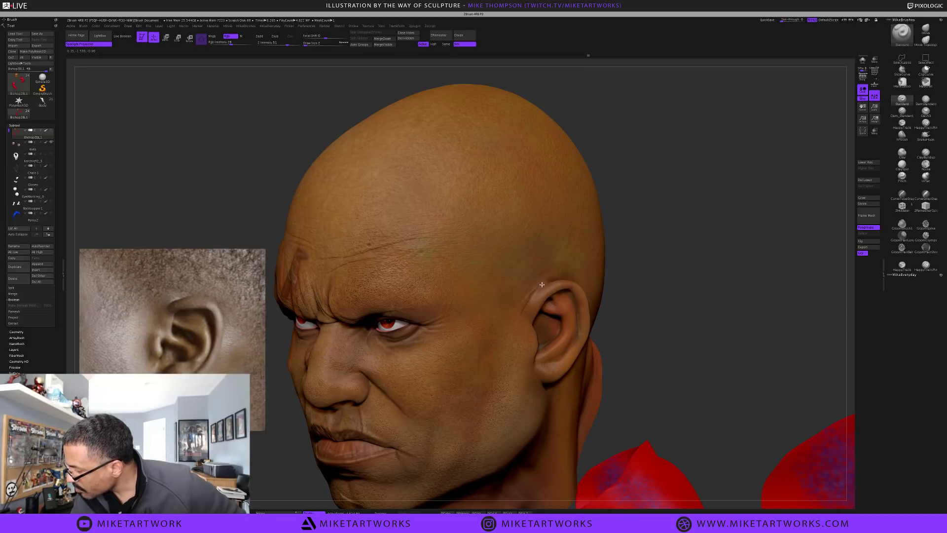
pyautogui.keyDown('alt'); pyautogui.moveTo(666, 340); pyautogui.dragTo(715, 317); pyautogui.keyUp('alt')
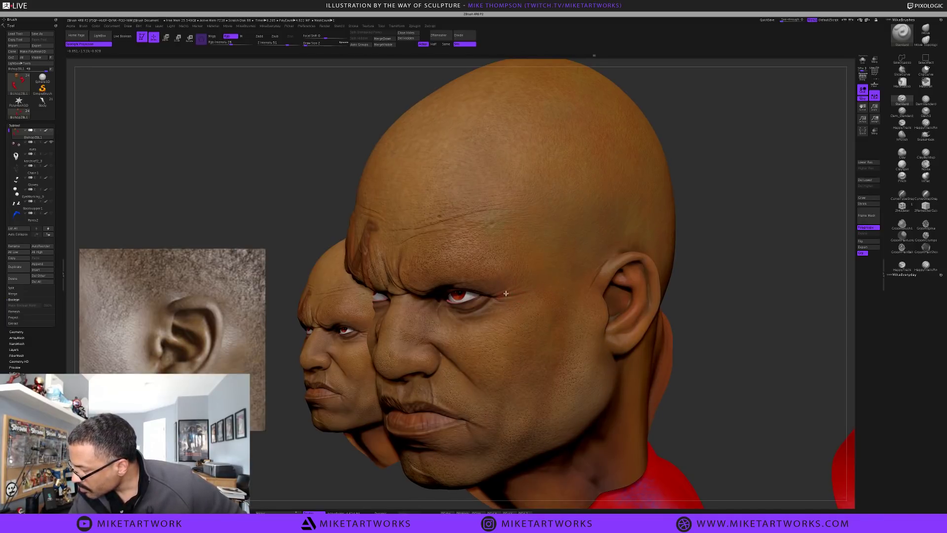
pyautogui.moveTo(715, 309); pyautogui.dragTo(681, 306)
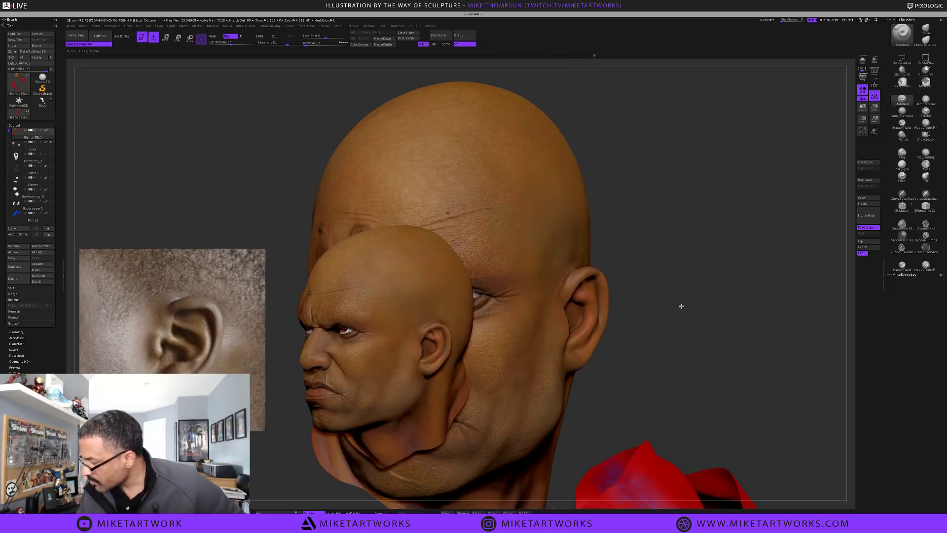
# Paint fine dark brown accents into the facial creases around the nose and cheeks from front and three-quarter angles
pyautogui.moveTo(777, 299)
pyautogui.mouseDown()
pyautogui.moveTo(789, 296)
pyautogui.moveTo(770, 299)
pyautogui.mouseUp()
pyautogui.press('ctrl')
pyautogui.hotkey('ctrl', 'n')
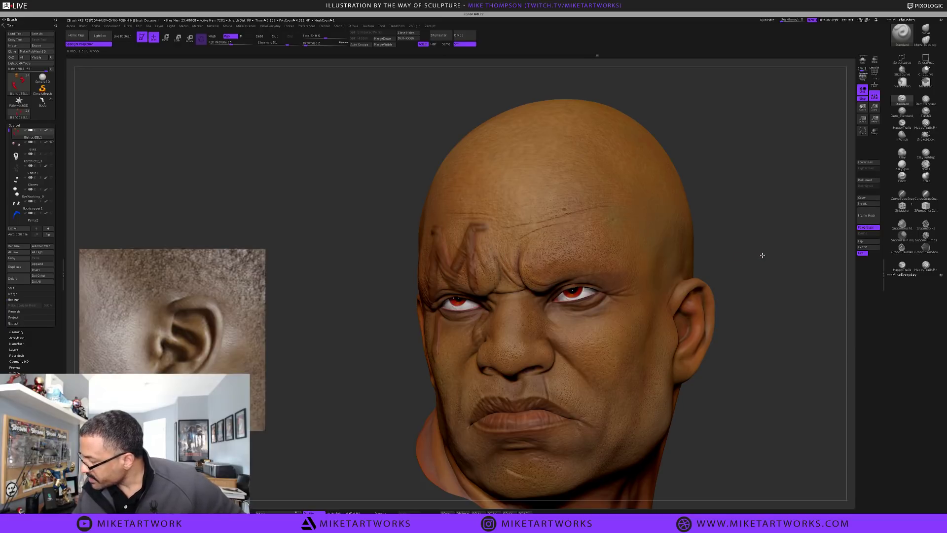
pyautogui.moveTo(763, 255); pyautogui.dragTo(768, 251)
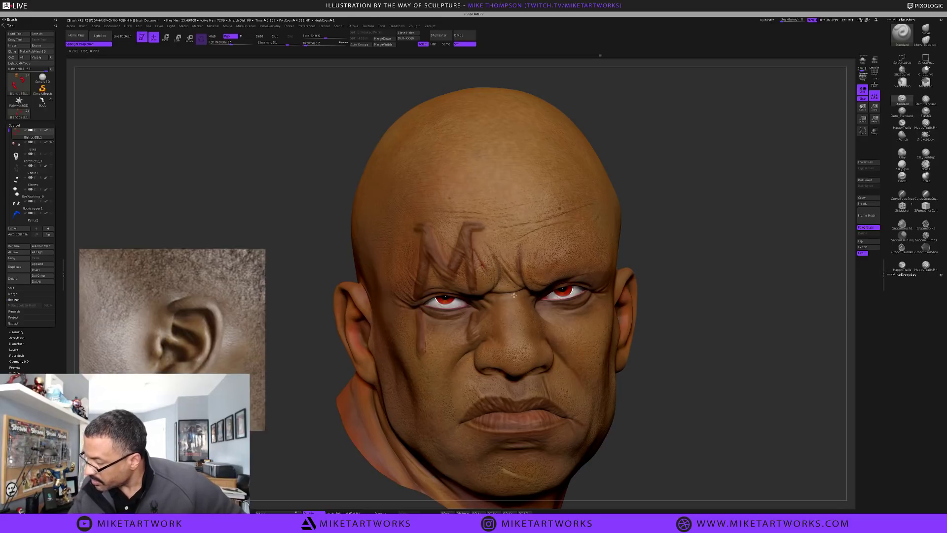
pyautogui.moveTo(682, 301)
pyautogui.keyDown('alt'); pyautogui.mouseDown()
pyautogui.moveTo(718, 325)
pyautogui.moveTo(731, 313)
pyautogui.mouseUp(); pyautogui.keyUp('alt')
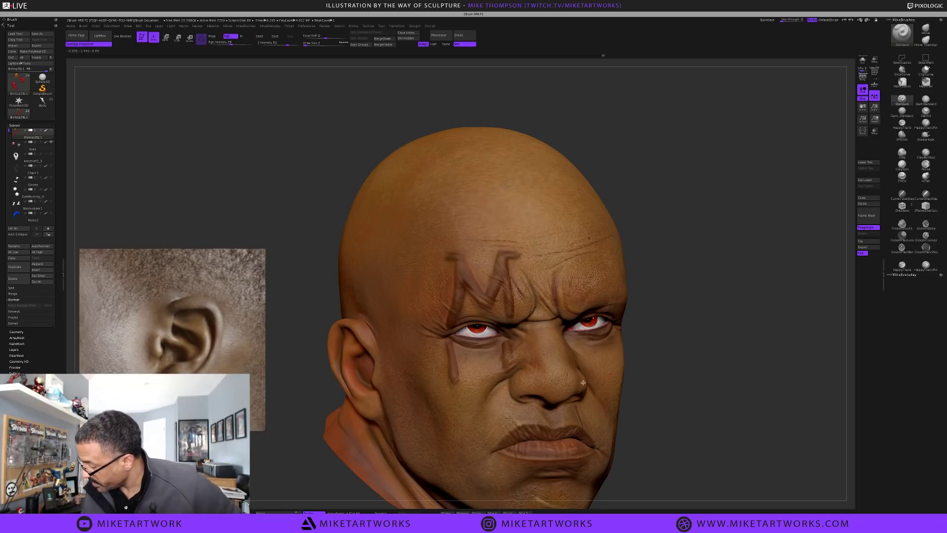
pyautogui.moveTo(687, 354); pyautogui.dragTo(692, 350)
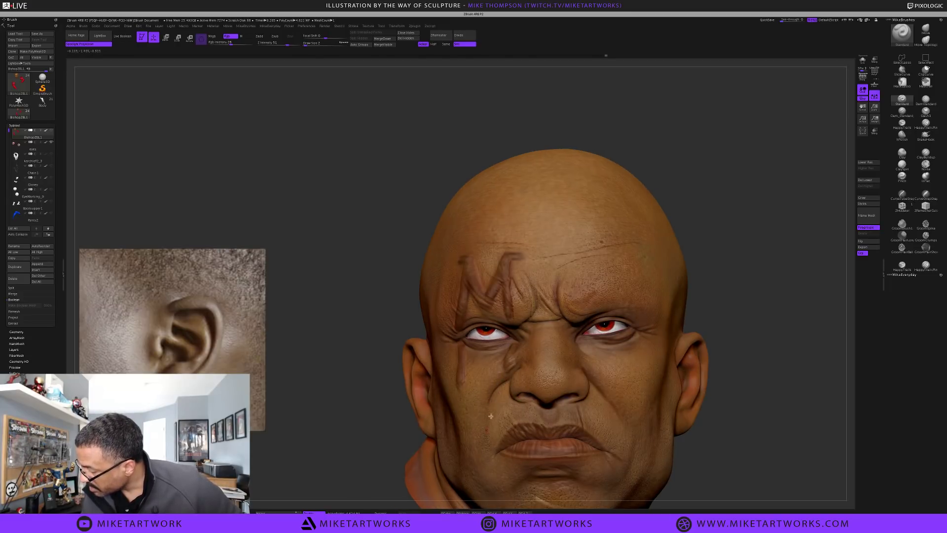
# Deepen the wrinkles at the outer corner of the eye on the M-scarred side with fine dark strokes
pyautogui.moveTo(743, 271); pyautogui.dragTo(584, 380)
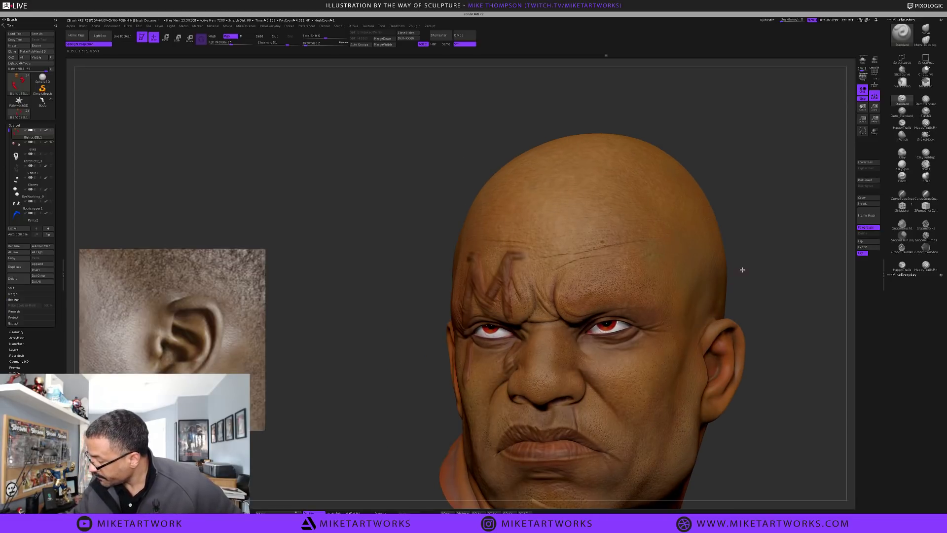
pyautogui.moveTo(769, 269)
pyautogui.mouseDown()
pyautogui.moveTo(771, 283)
pyautogui.moveTo(780, 272)
pyautogui.mouseUp()
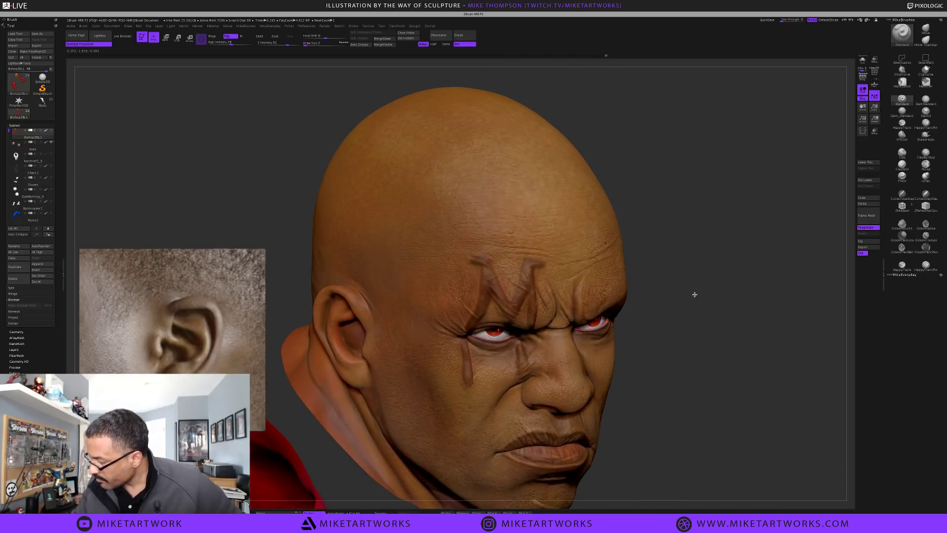
pyautogui.moveTo(693, 292)
pyautogui.mouseDown()
pyautogui.moveTo(485, 329)
pyautogui.moveTo(446, 318)
pyautogui.mouseUp()
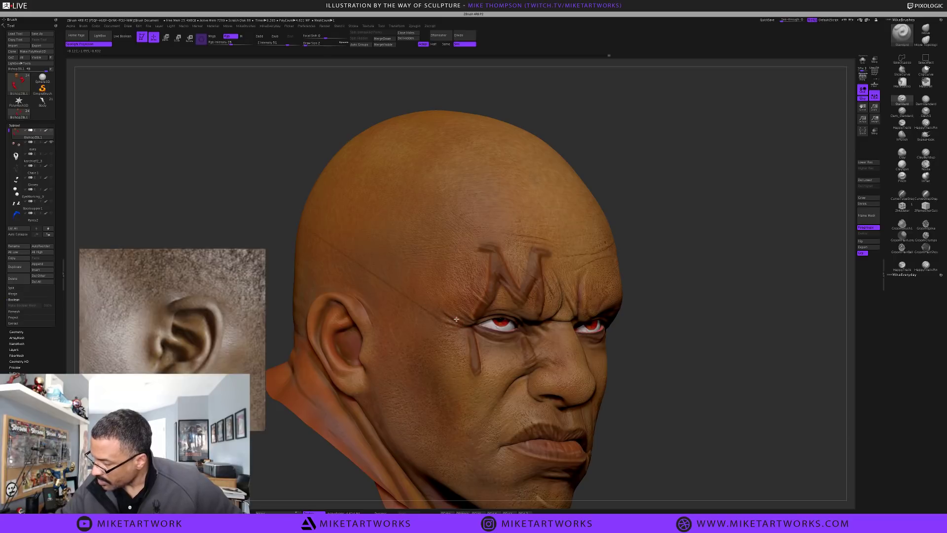
pyautogui.press('ctrl')
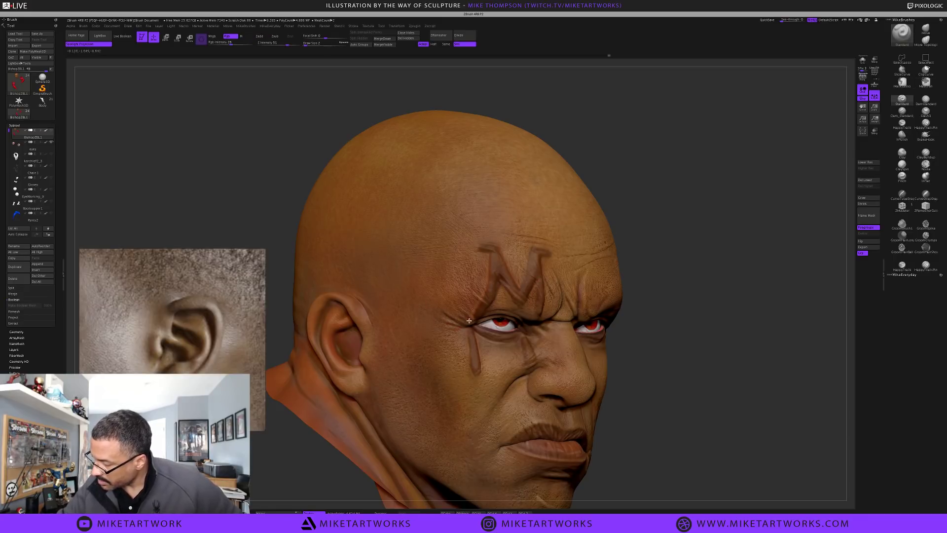
# Open the material library to choose a different material for the painted head
pyautogui.moveTo(708, 381)
pyautogui.mouseDown()
pyautogui.moveTo(696, 380)
pyautogui.moveTo(740, 360)
pyautogui.moveTo(739, 342)
pyautogui.moveTo(710, 342)
pyautogui.moveTo(704, 327)
pyautogui.mouseUp()
pyautogui.press('f')
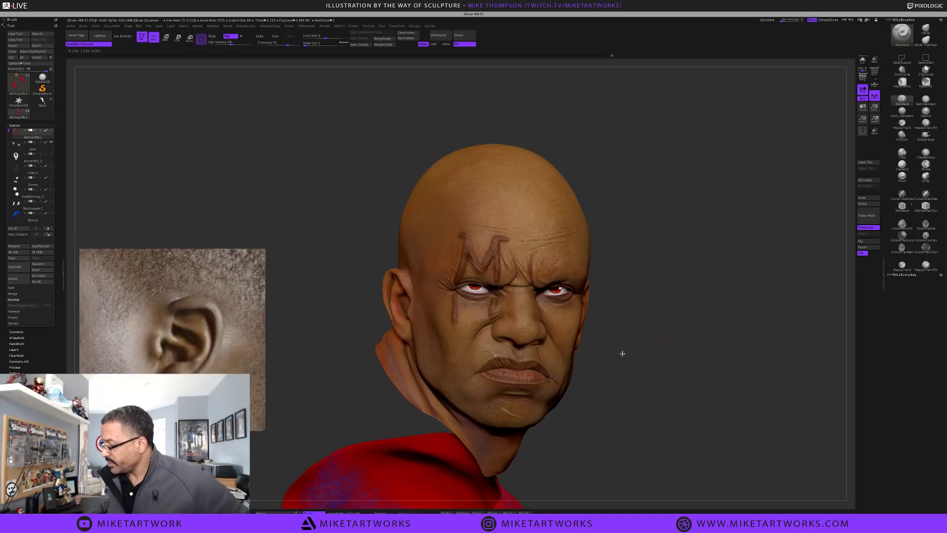
pyautogui.moveTo(738, 361); pyautogui.dragTo(738, 364)
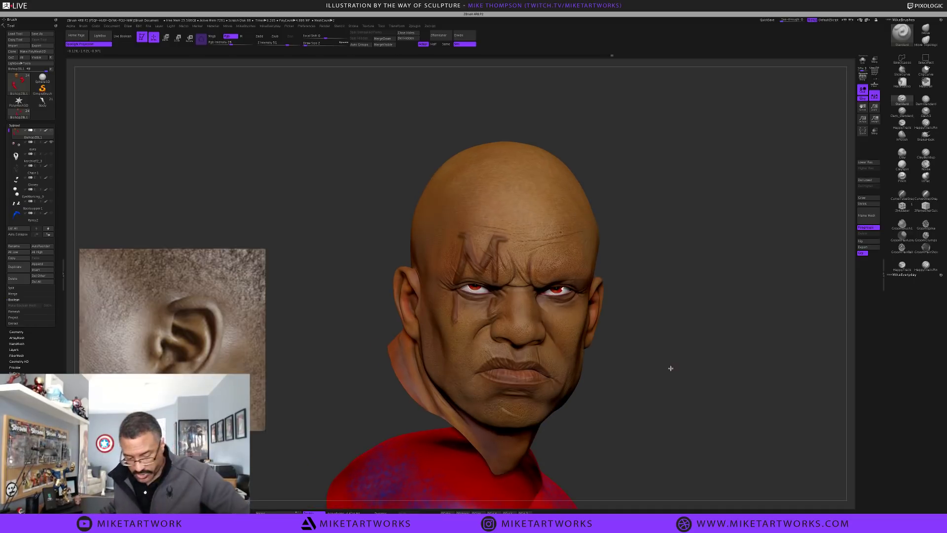
pyautogui.press('space')
pyautogui.click(639, 421)
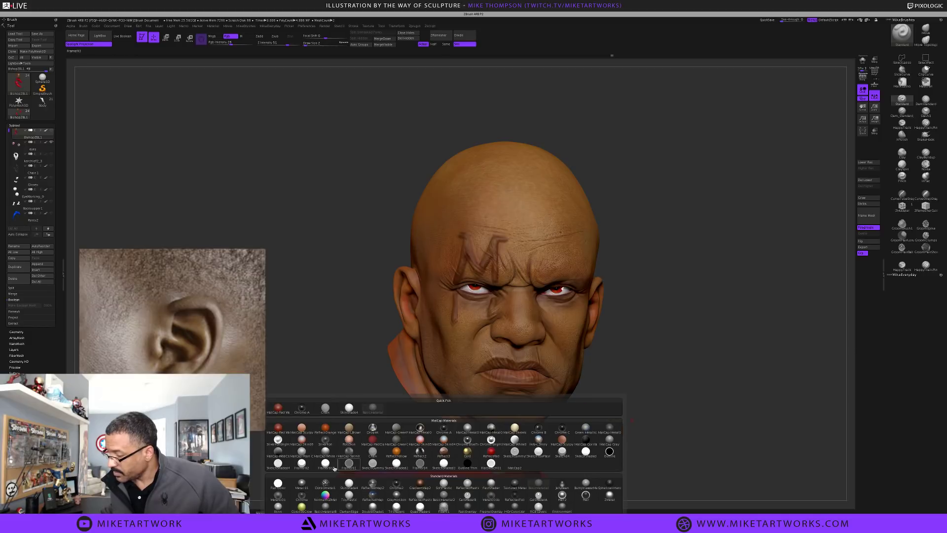
# Choose the Flat Color material, restrict the channel to M, and fill the head-and-body subtool with it
pyautogui.click(279, 483)
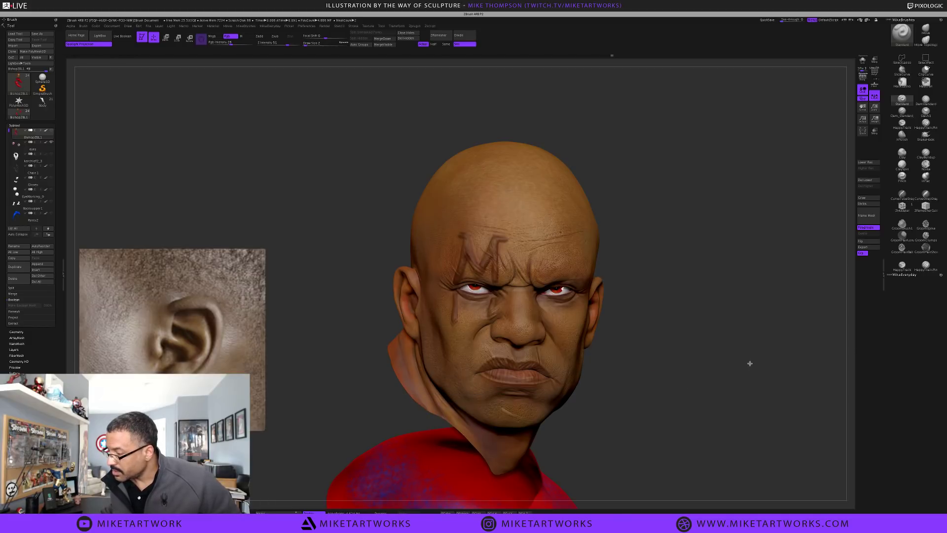
pyautogui.press('space')
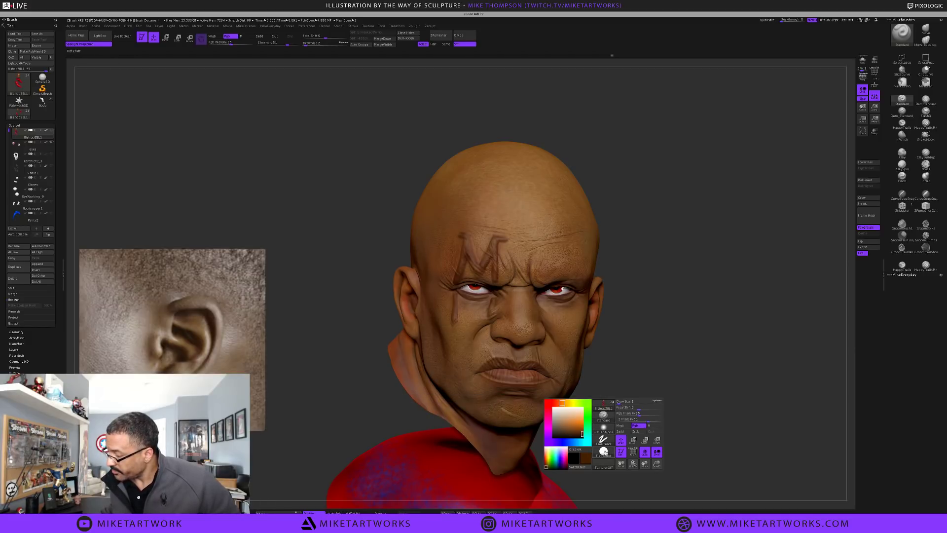
pyautogui.click(652, 428)
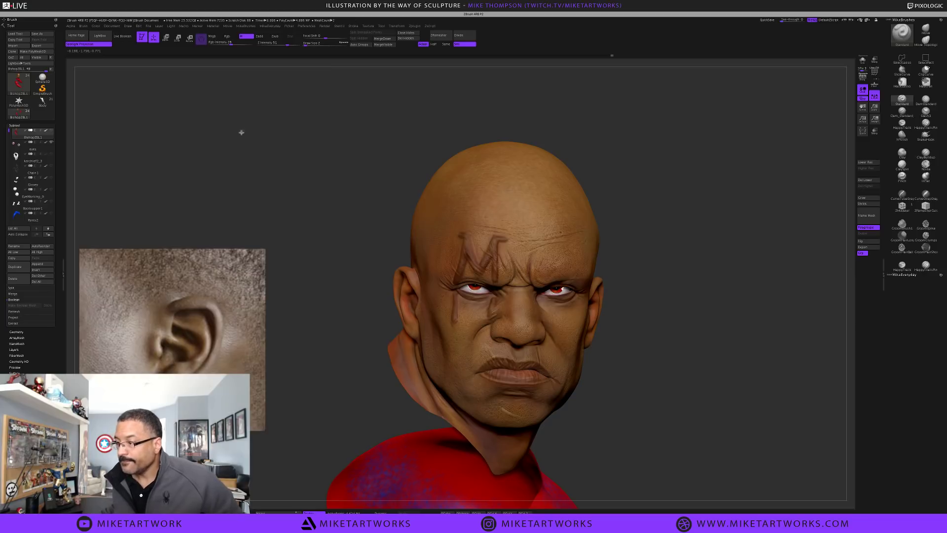
pyautogui.press('space')
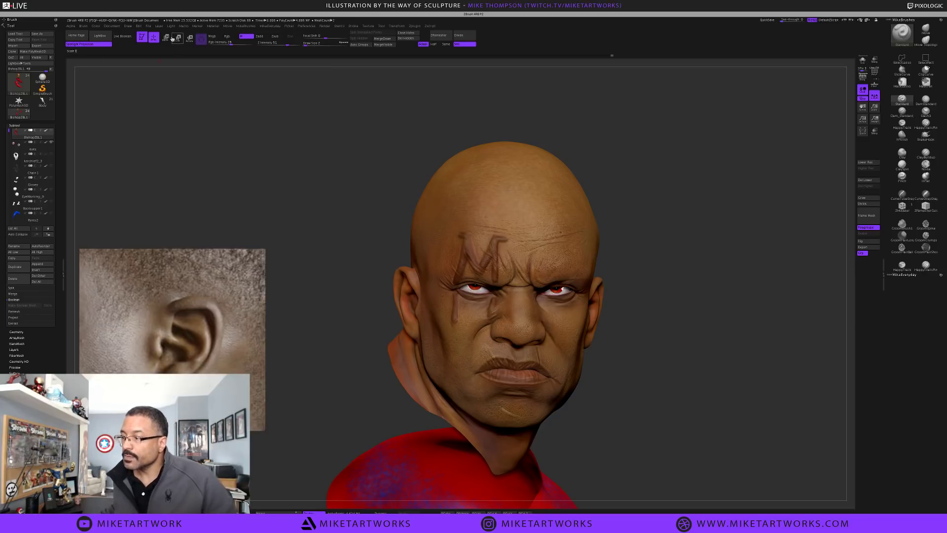
pyautogui.click(96, 25)
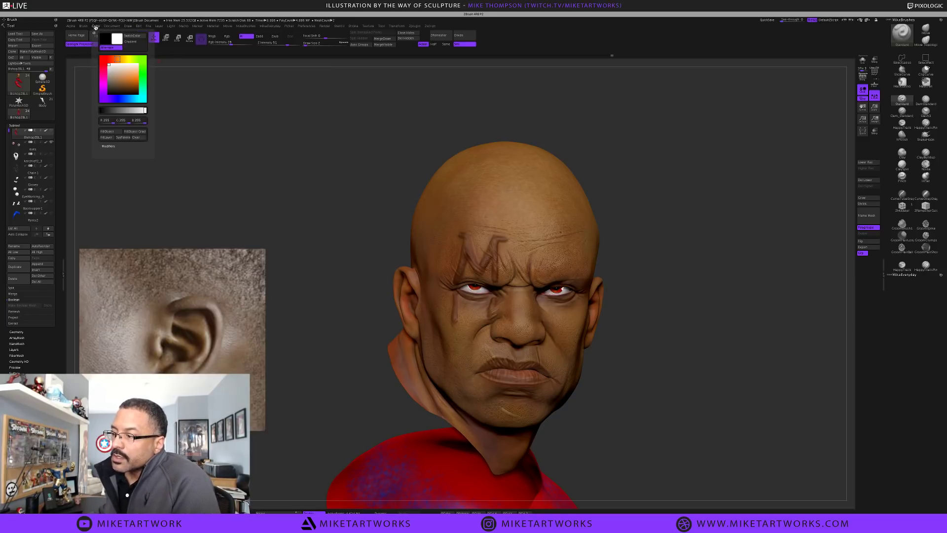
pyautogui.click(108, 132)
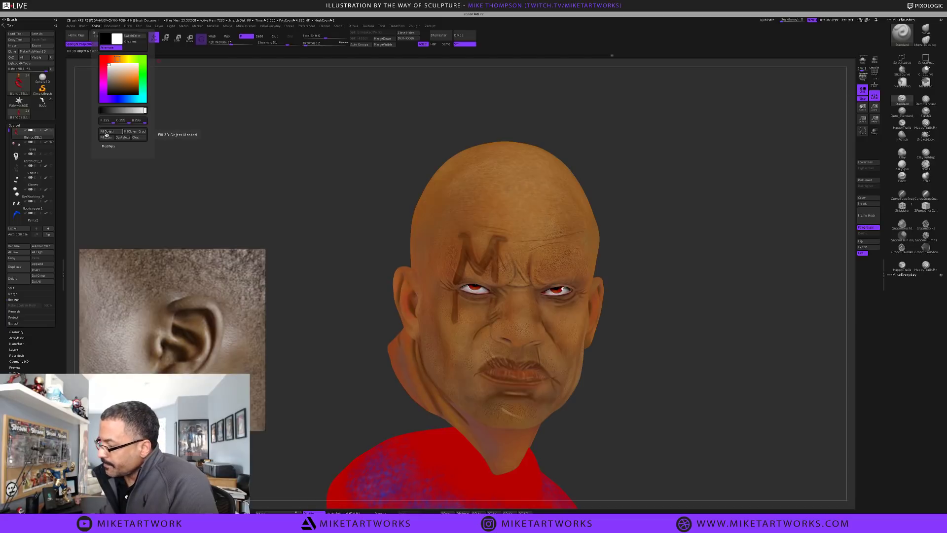
# Try a darker shaded material from the quick picks on the model
pyautogui.moveTo(701, 271); pyautogui.dragTo(671, 188)
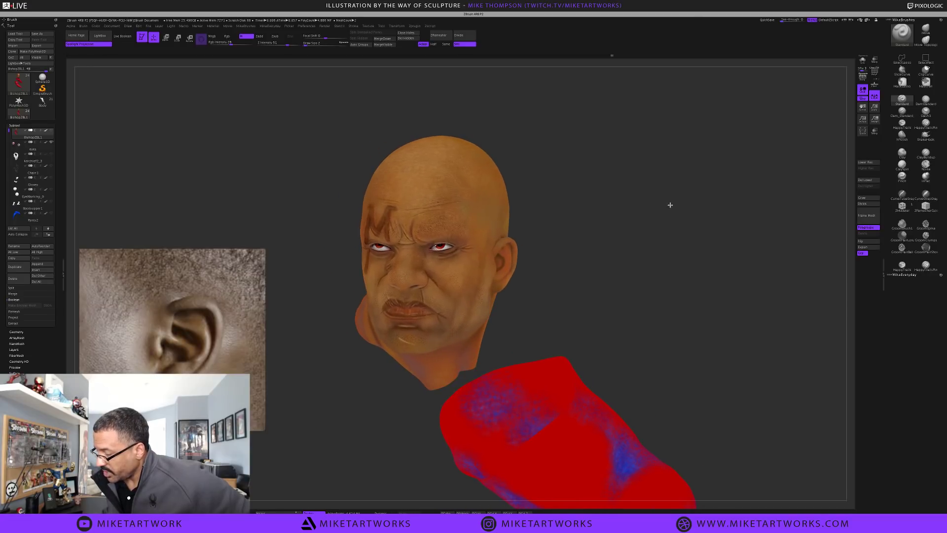
pyautogui.press('space')
pyautogui.click(600, 309)
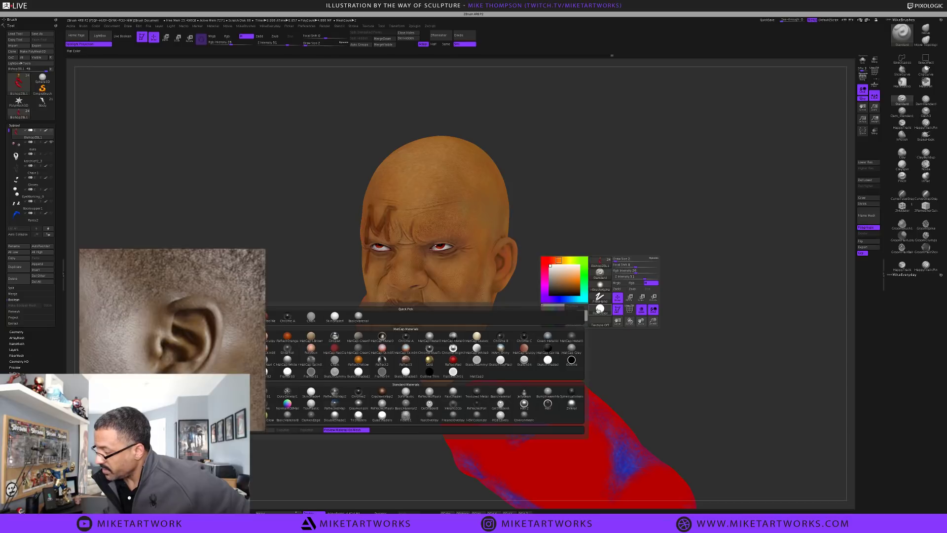
pyautogui.click(368, 316)
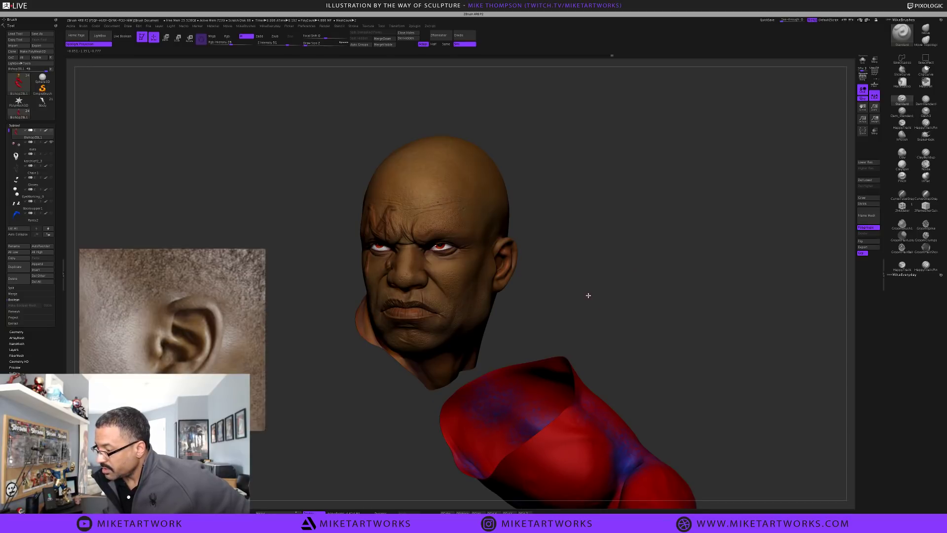
# Switch the material to SkinShade4 and inspect the head, arm and torso from several sides
pyautogui.press('space')
pyautogui.click(574, 355)
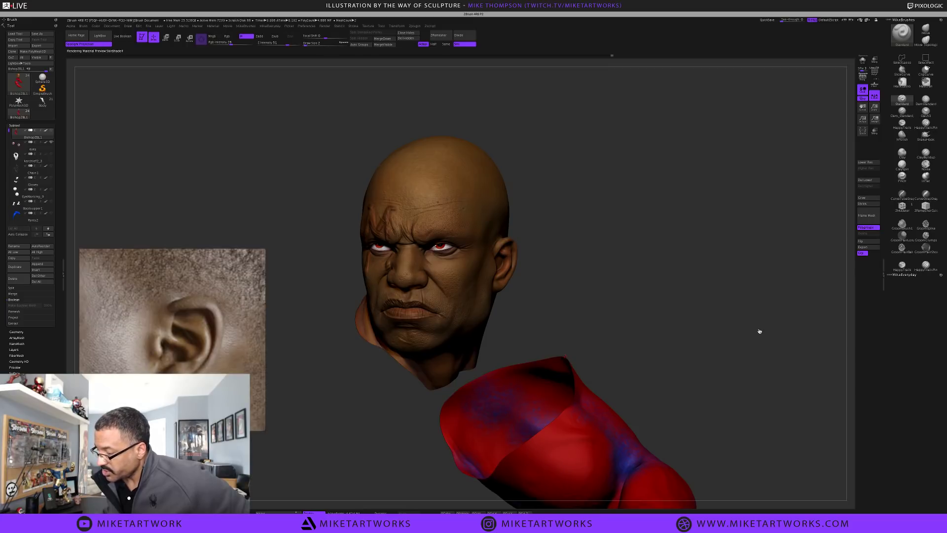
pyautogui.moveTo(662, 325); pyautogui.dragTo(683, 319)
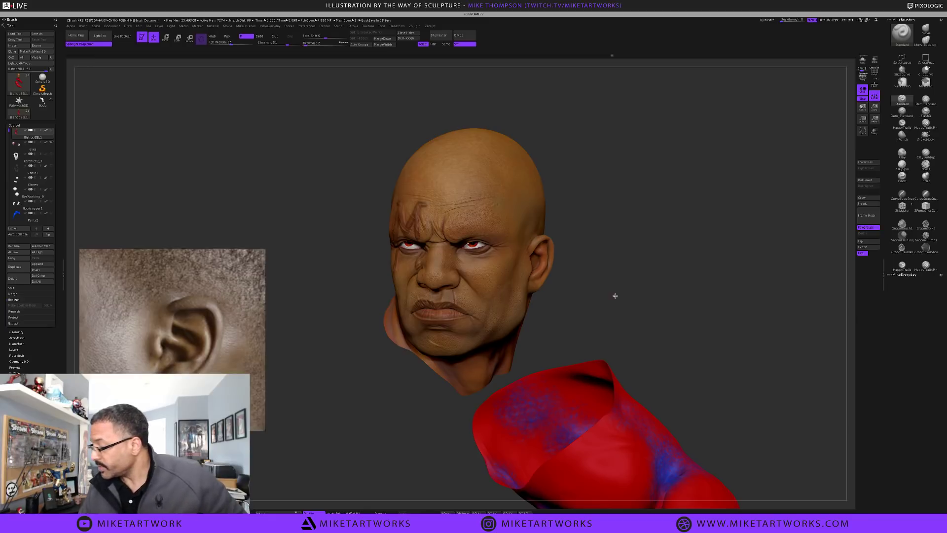
pyautogui.keyDown('alt'); pyautogui.moveTo(612, 292); pyautogui.dragTo(615, 283); pyautogui.keyUp('alt')
pyautogui.keyDown('alt'); pyautogui.moveTo(600, 223); pyautogui.dragTo(690, 397); pyautogui.keyUp('alt')
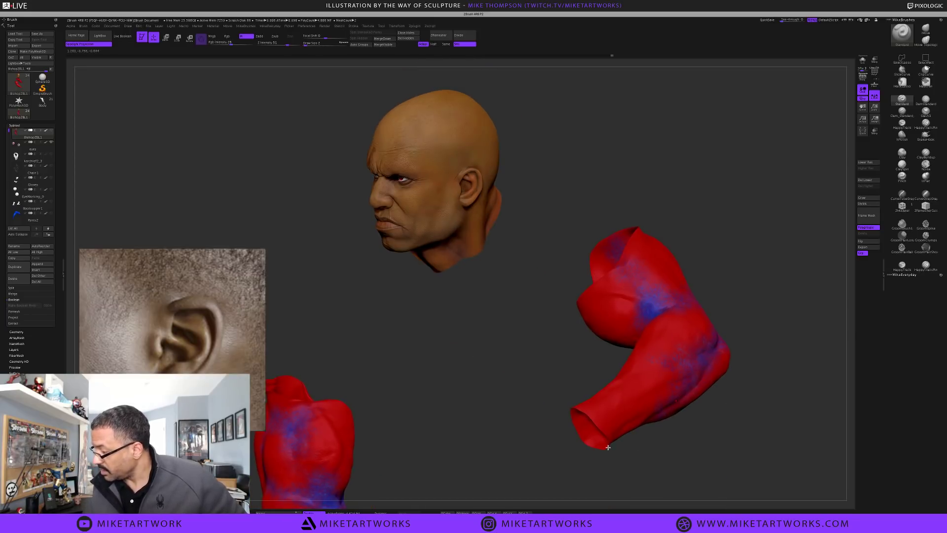
pyautogui.keyDown('alt'); pyautogui.moveTo(609, 447); pyautogui.dragTo(607, 446); pyautogui.keyUp('alt')
pyautogui.moveTo(611, 333); pyautogui.dragTo(679, 332)
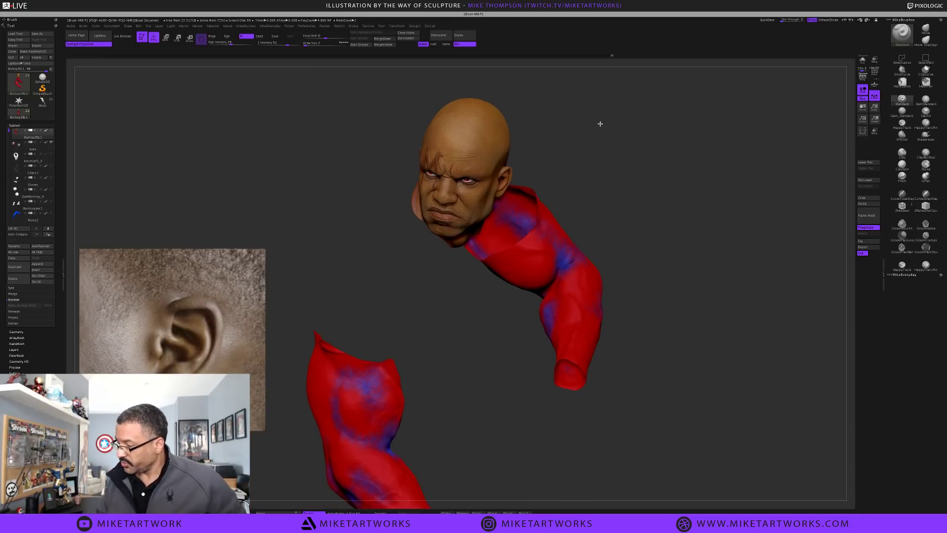
# Choose a saturated yellow as the paint color
pyautogui.press('space')
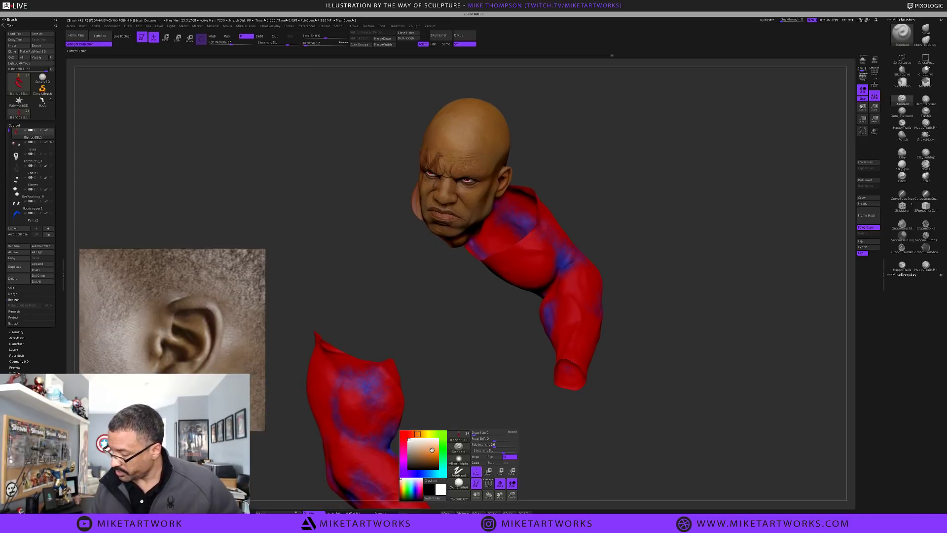
pyautogui.press('space')
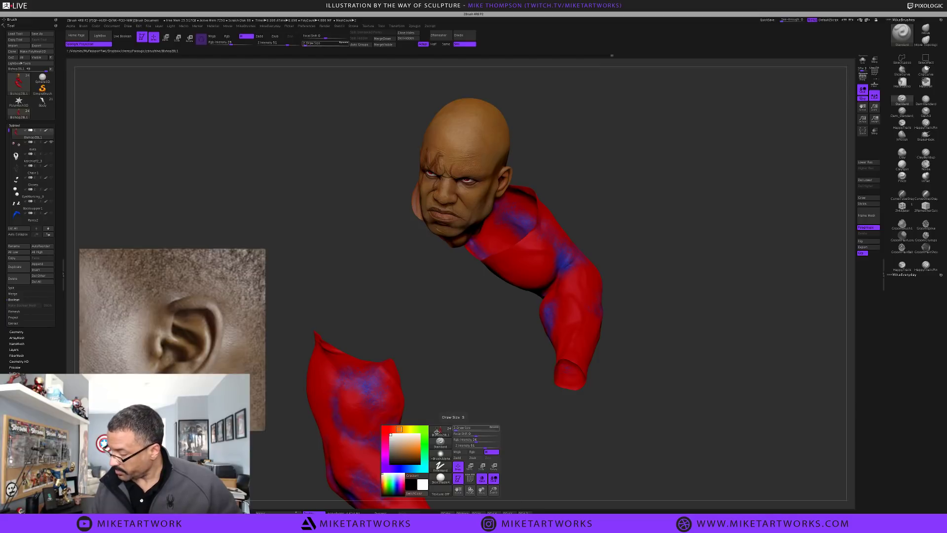
pyautogui.click(407, 430)
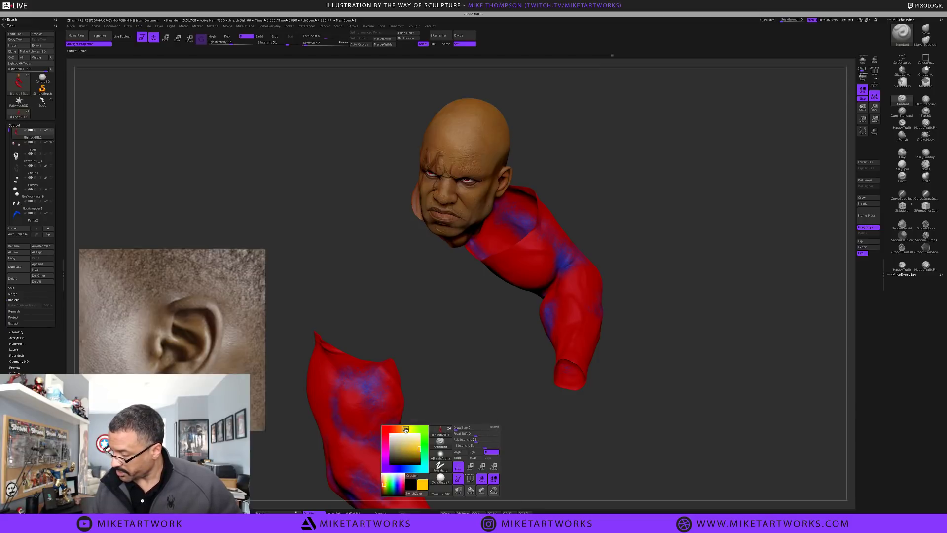
pyautogui.click(419, 449)
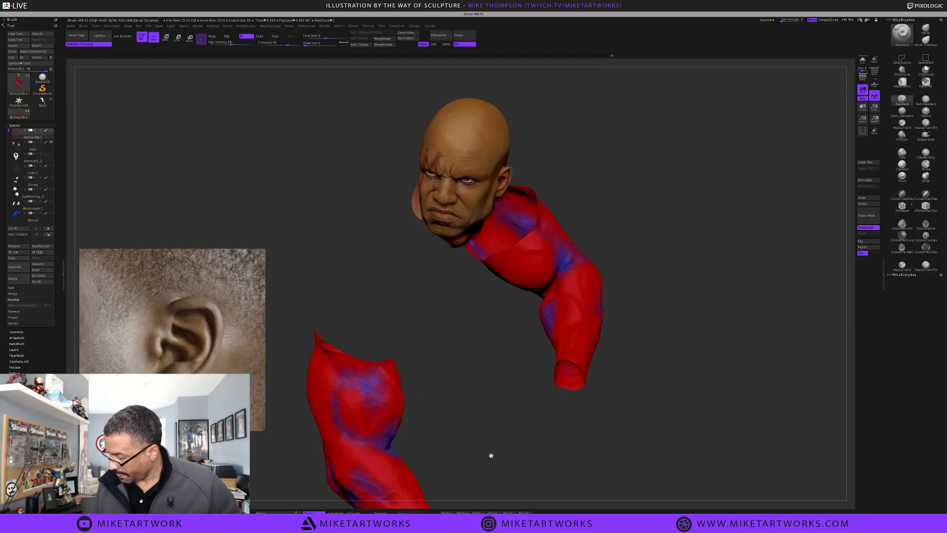
# Set the Standard brush's stroke type to Spray and choose an alpha for it
pyautogui.press('space')
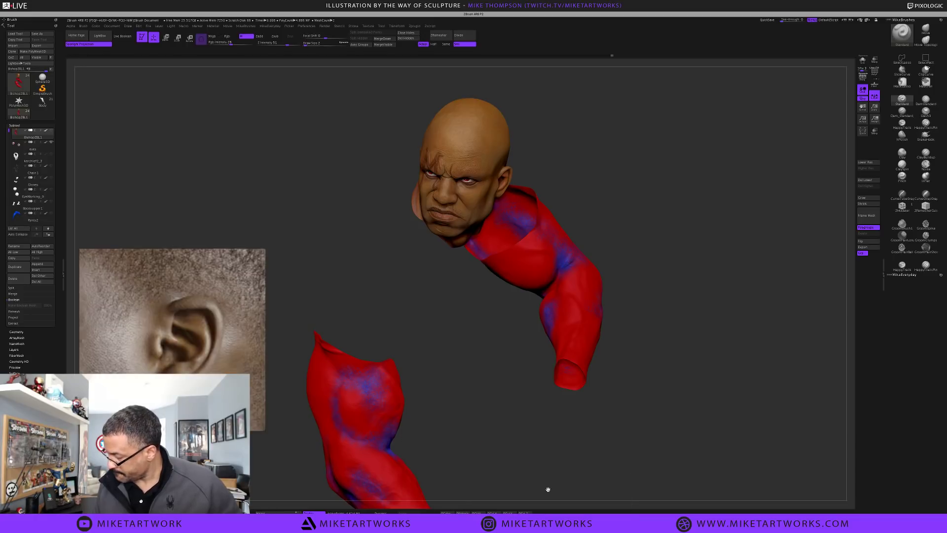
pyautogui.press('space')
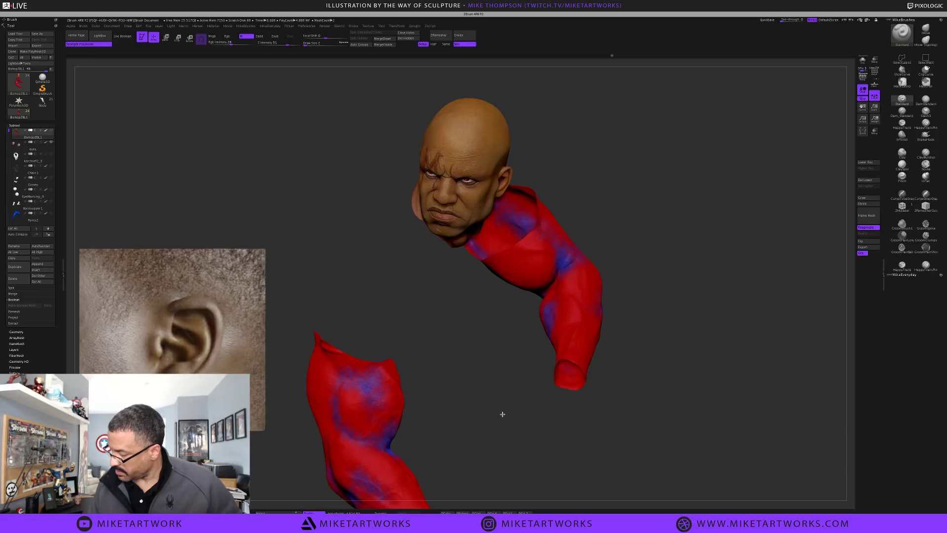
pyautogui.press('space')
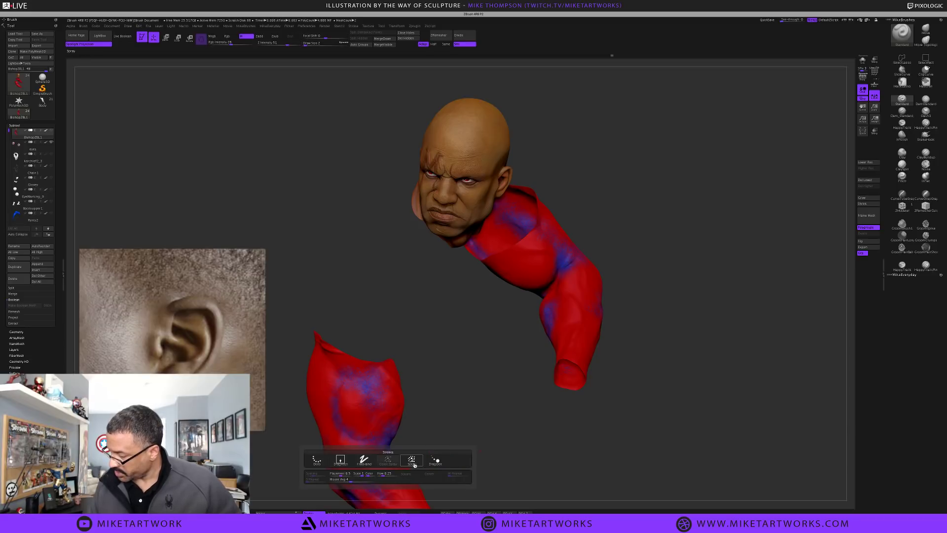
pyautogui.click(415, 464)
pyautogui.press('space')
pyautogui.moveTo(528, 413); pyautogui.dragTo(525, 413)
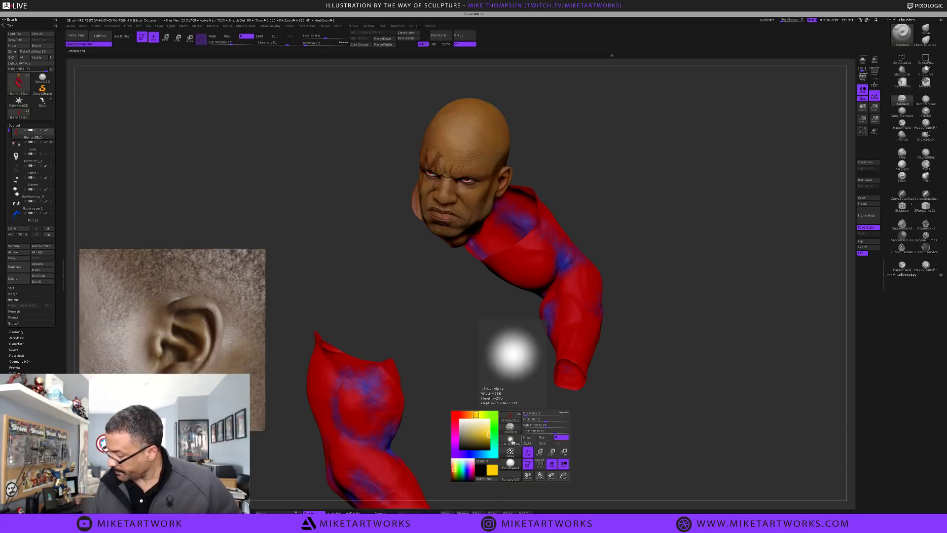
pyautogui.click(510, 439)
pyautogui.click(273, 431)
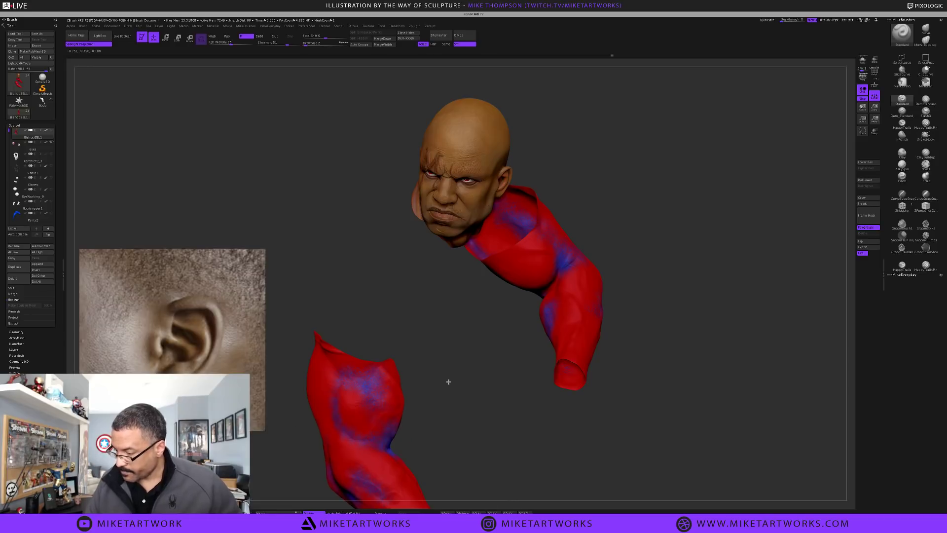
# Increase the brush's Draw Size and raise its Rgb Intensity
pyautogui.press('s')
pyautogui.moveTo(507, 400); pyautogui.dragTo(517, 400)
pyautogui.press('space')
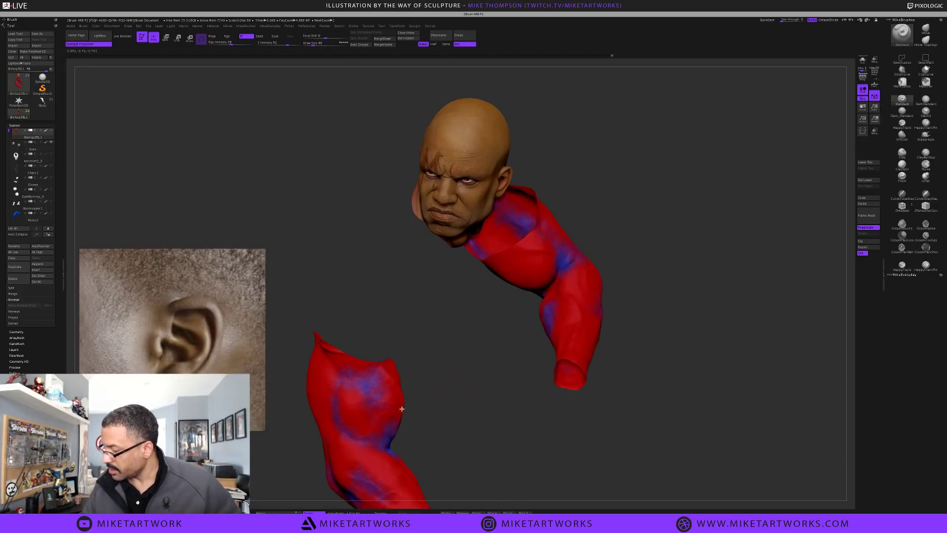
pyautogui.moveTo(443, 386); pyautogui.dragTo(433, 389)
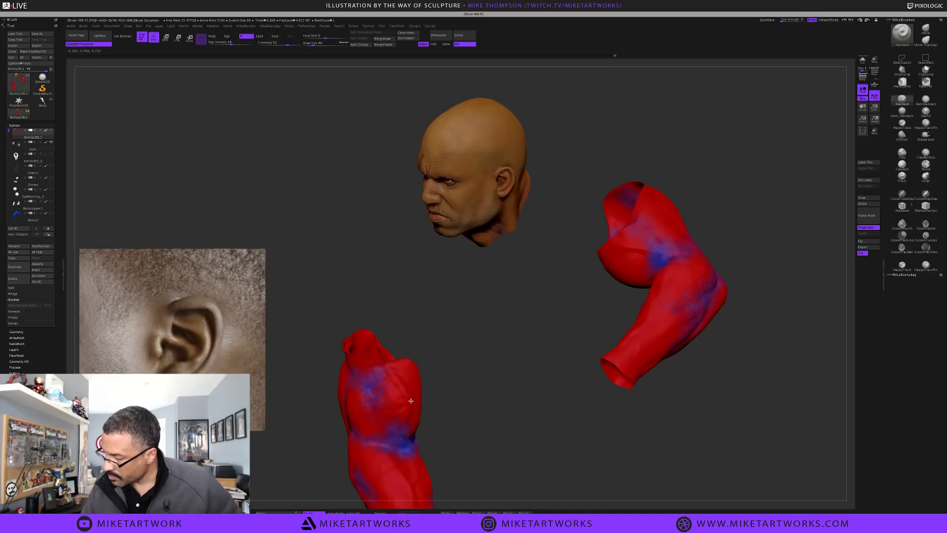
pyautogui.moveTo(503, 431); pyautogui.dragTo(501, 430)
pyautogui.press('space')
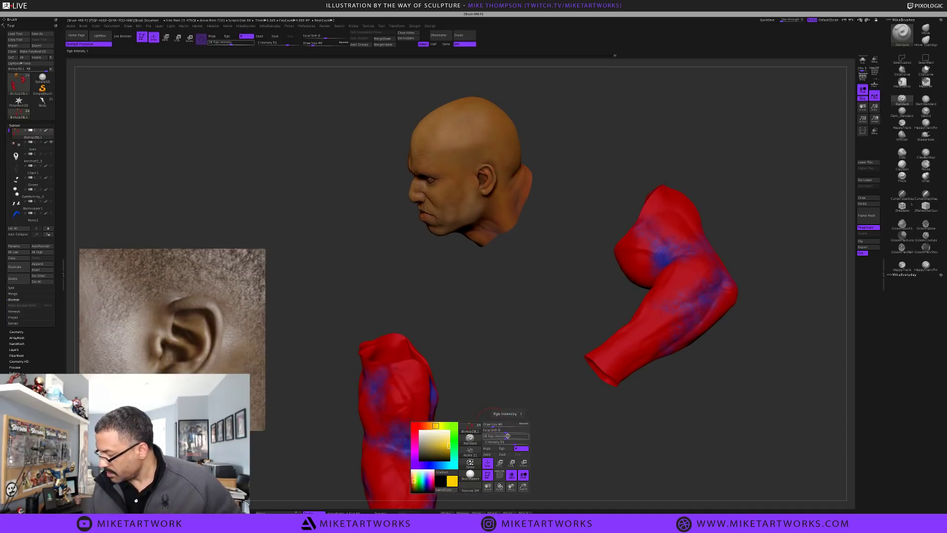
pyautogui.moveTo(507, 437); pyautogui.dragTo(511, 437)
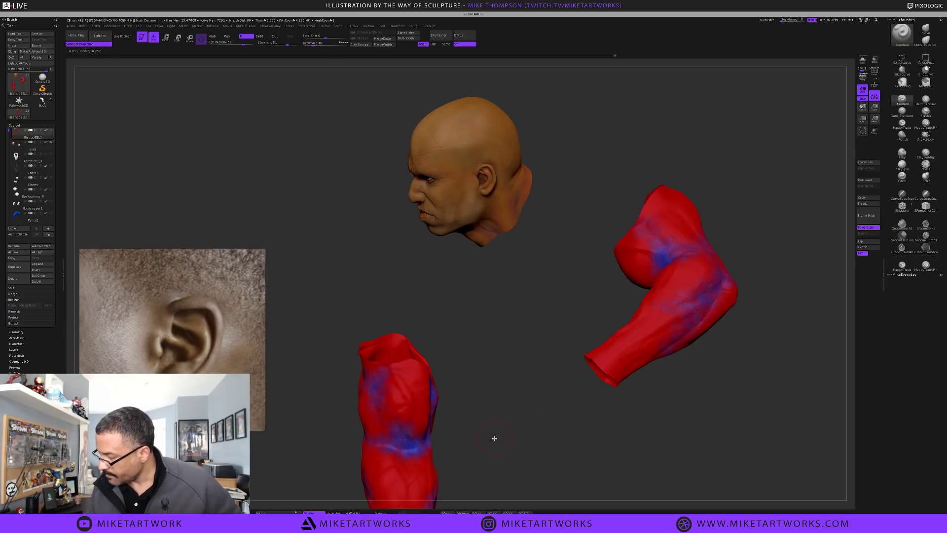
pyautogui.moveTo(495, 438); pyautogui.dragTo(516, 415)
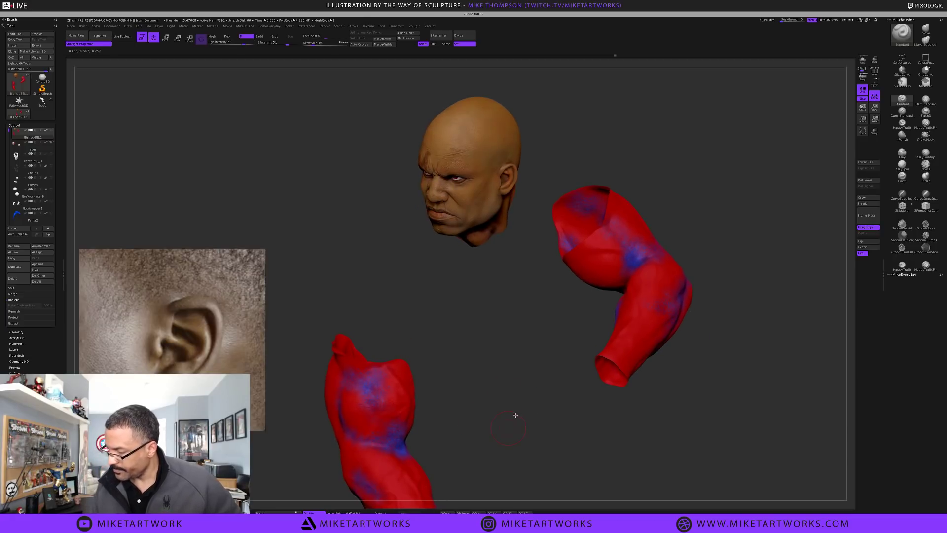
# Switch the active material to Flat Color and check the head and arms without shading
pyautogui.press('ctrl')
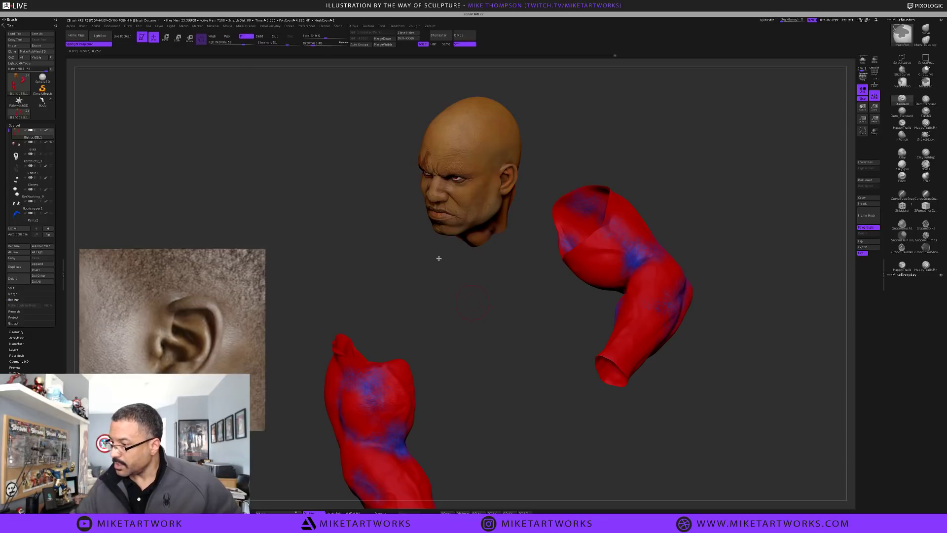
pyautogui.press('space')
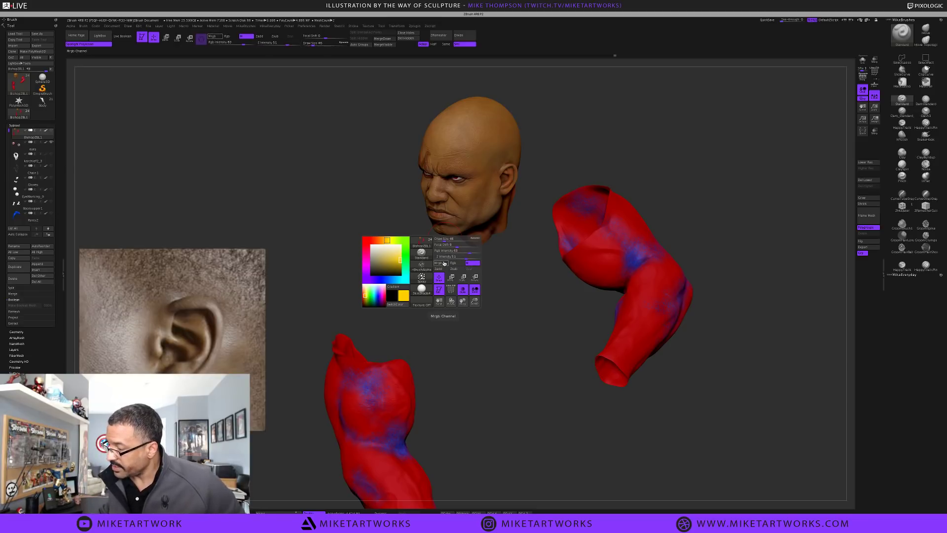
pyautogui.press('space')
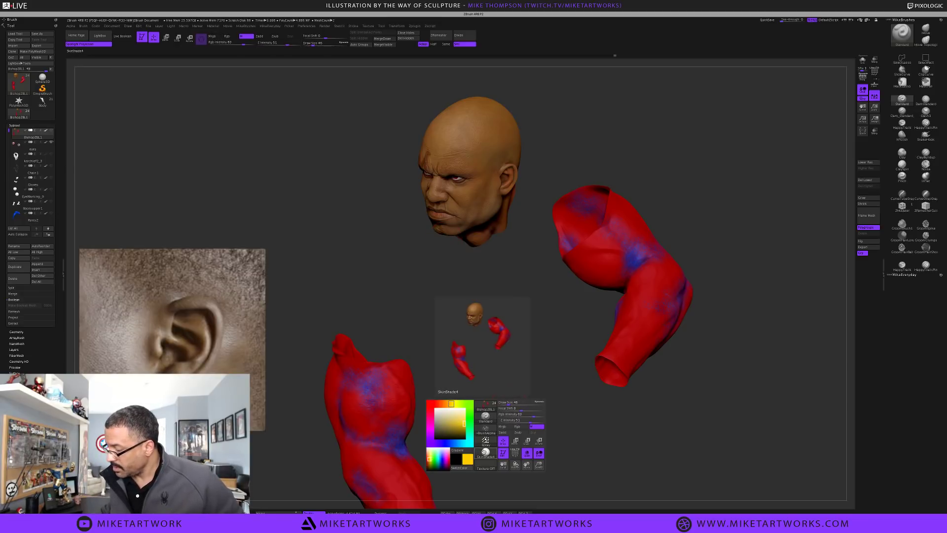
pyautogui.click(480, 442)
pyautogui.press('space')
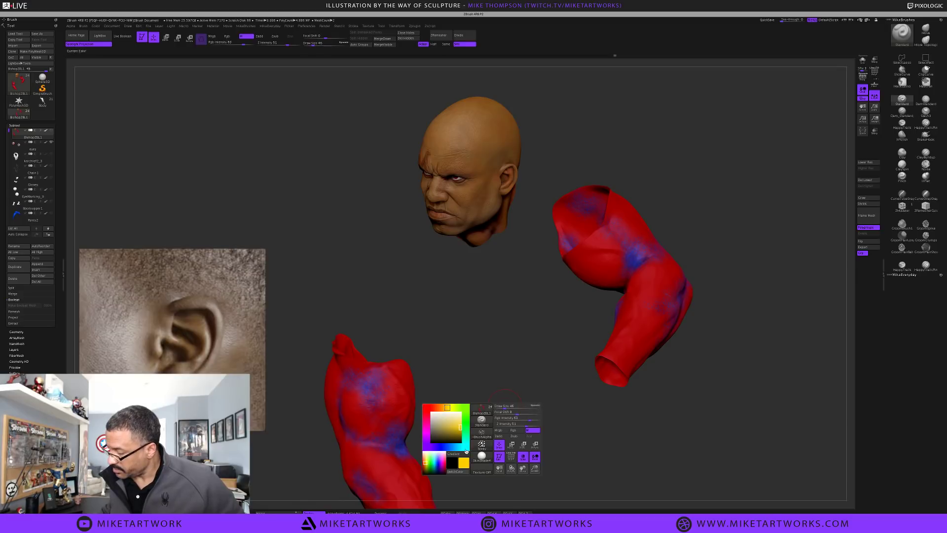
pyautogui.click(483, 456)
pyautogui.click(487, 484)
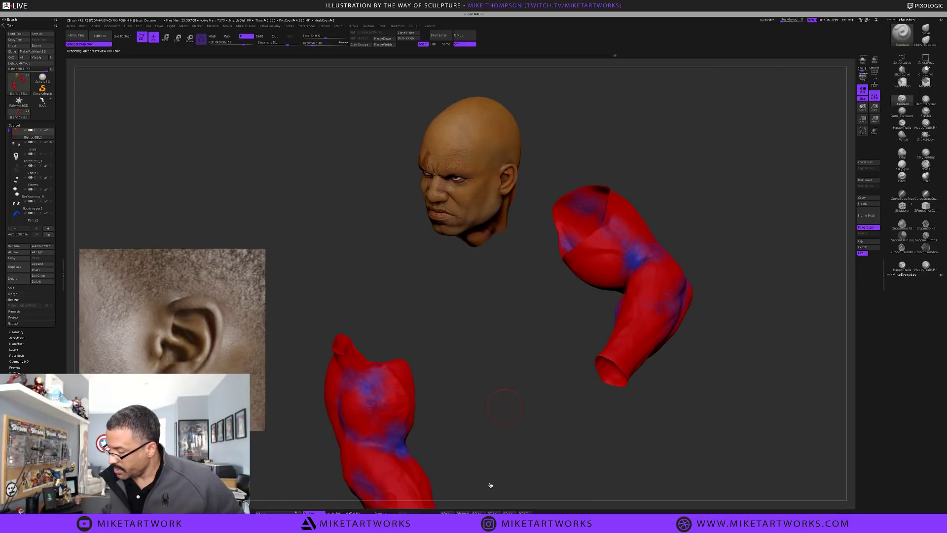
pyautogui.moveTo(464, 354); pyautogui.dragTo(460, 353)
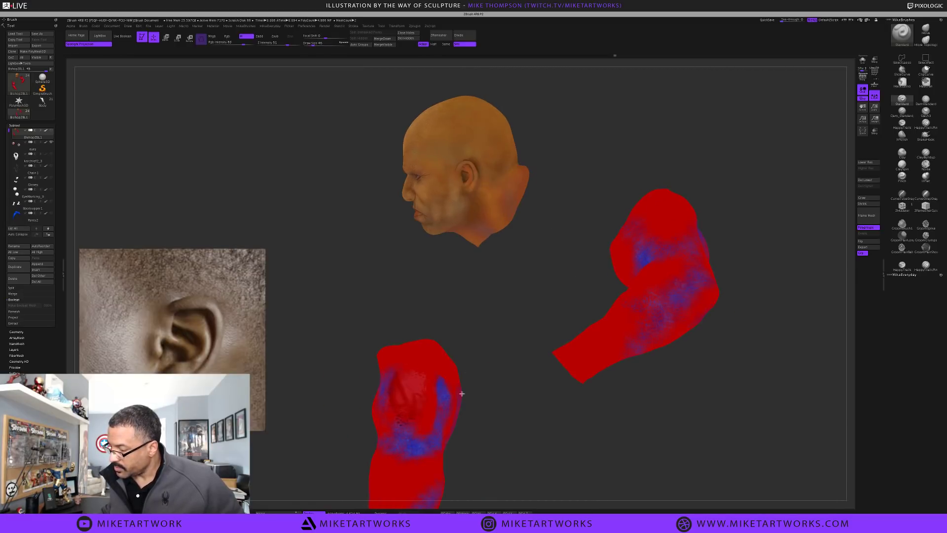
# Return the active material to SkinShade4 and check the shading on the head and arms
pyautogui.rightClick(227, 135)
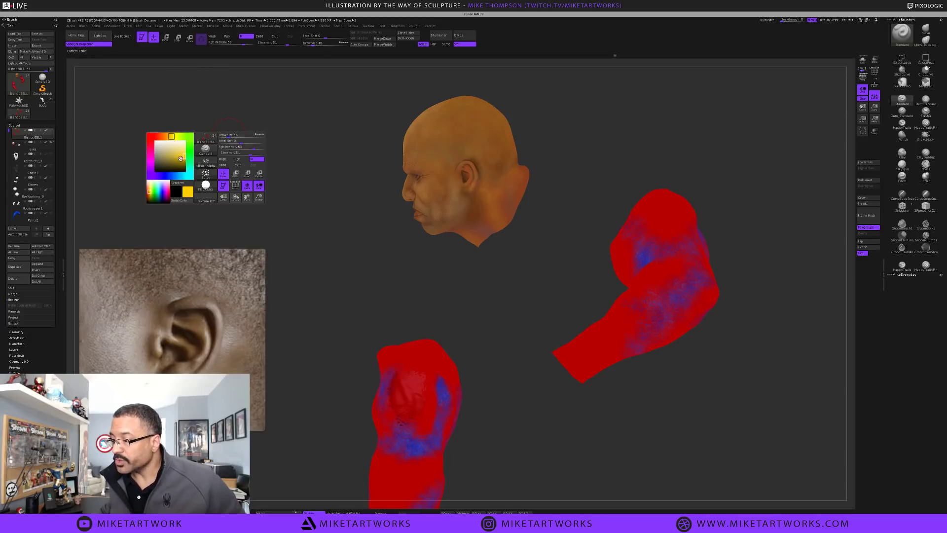
pyautogui.click(96, 26)
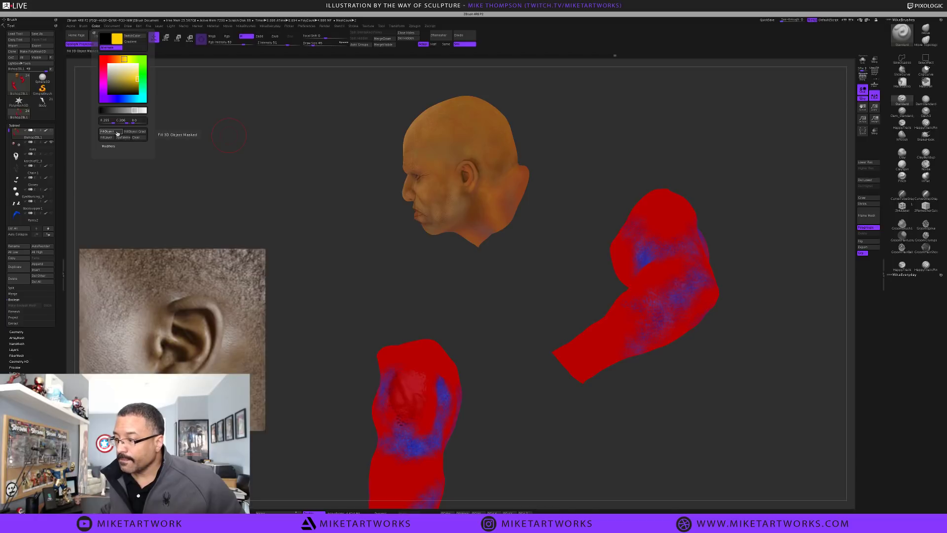
pyautogui.rightClick(375, 244)
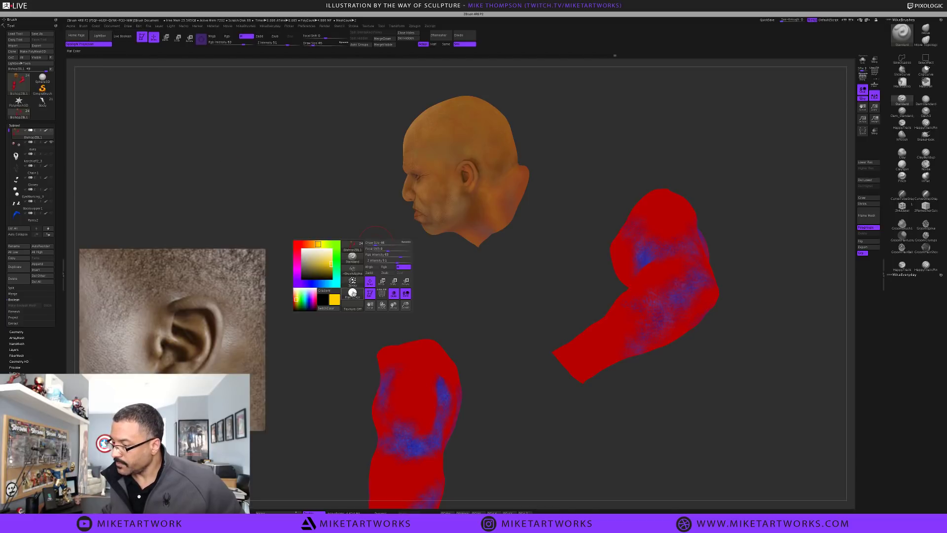
pyautogui.click(352, 288)
pyautogui.click(453, 301)
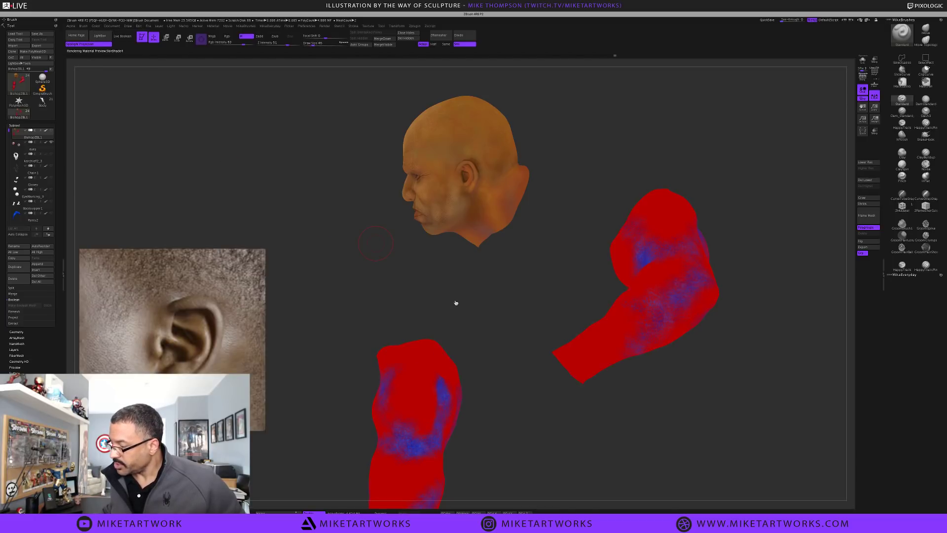
pyautogui.moveTo(496, 309); pyautogui.dragTo(496, 309)
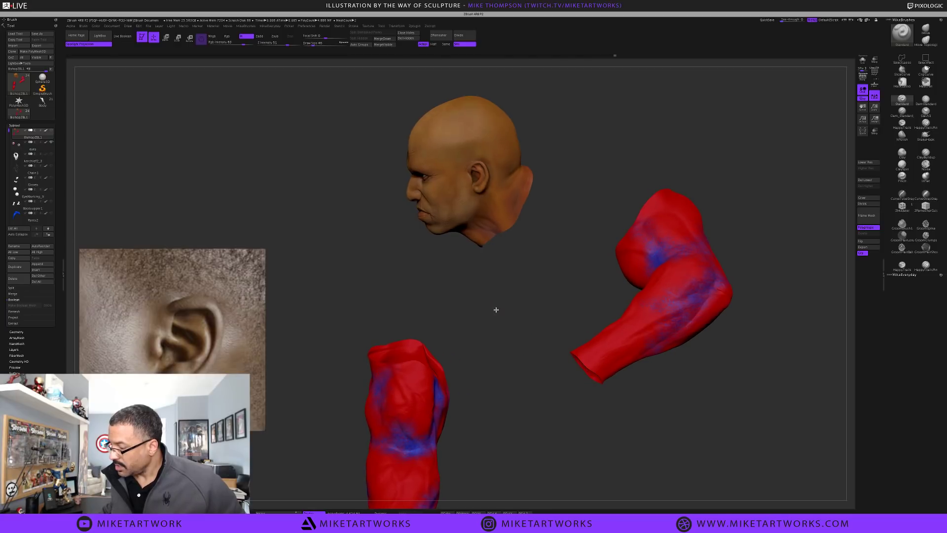
# Move the ear reference image higher on the canvas and leave LightBox closed
pyautogui.press(',')
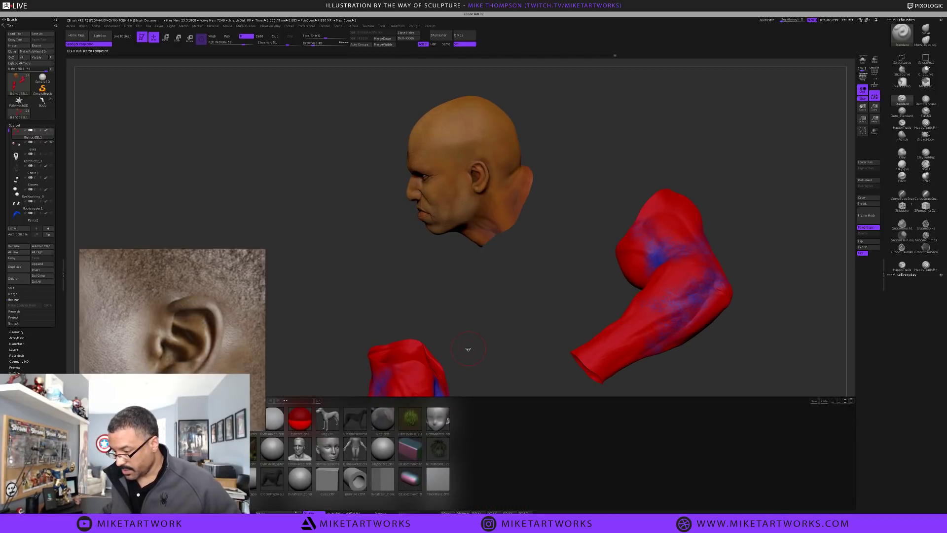
pyautogui.press(',')
pyautogui.press(',')
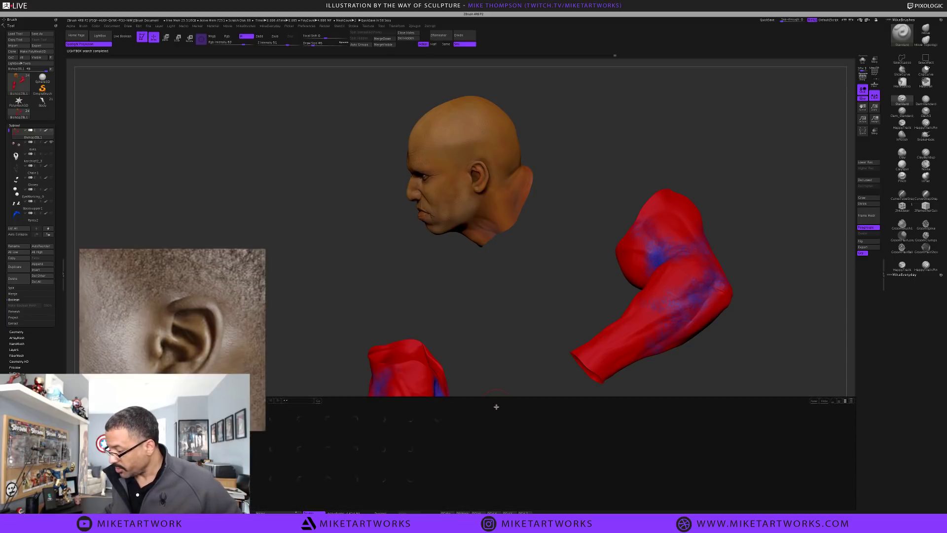
pyautogui.moveTo(210, 282); pyautogui.dragTo(198, 197)
pyautogui.press(',')
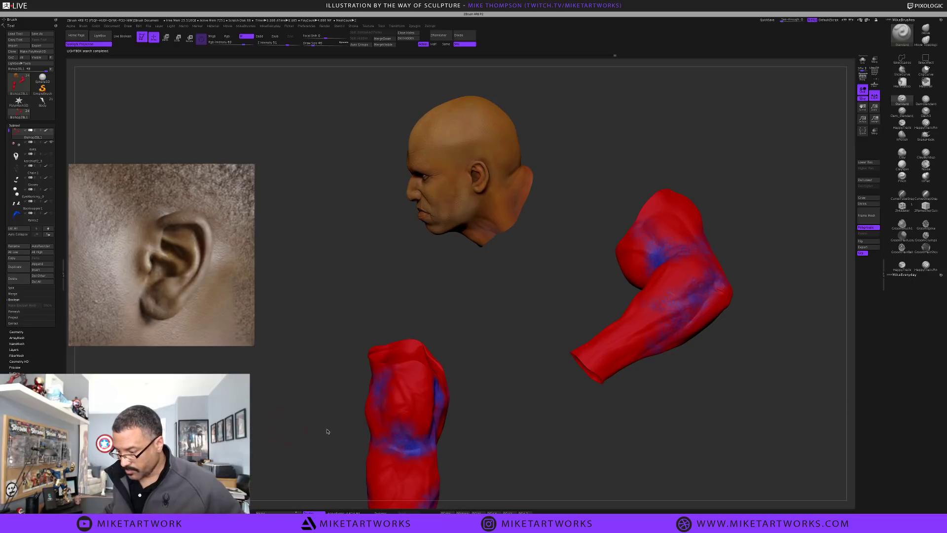
# Try a different MatCap material on the head and arms
pyautogui.press('space')
pyautogui.click(508, 387)
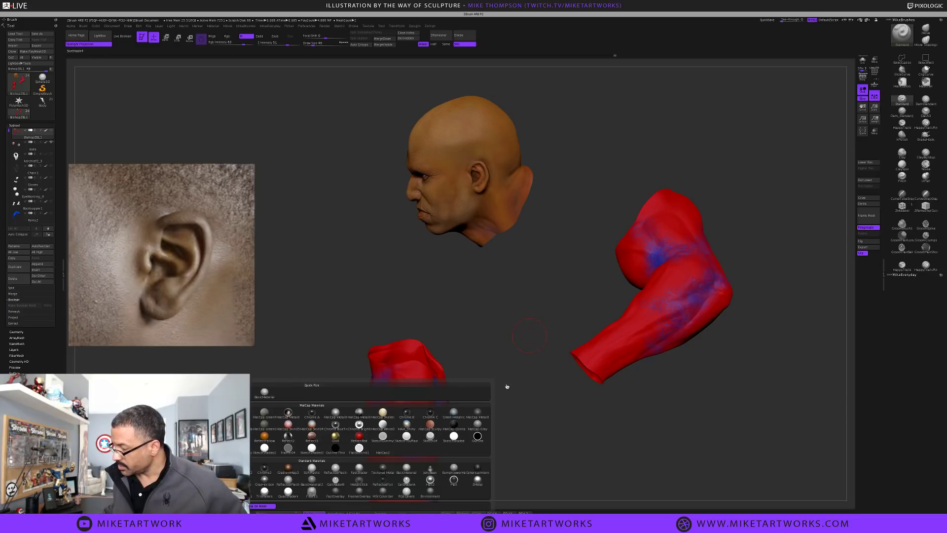
pyautogui.click(403, 427)
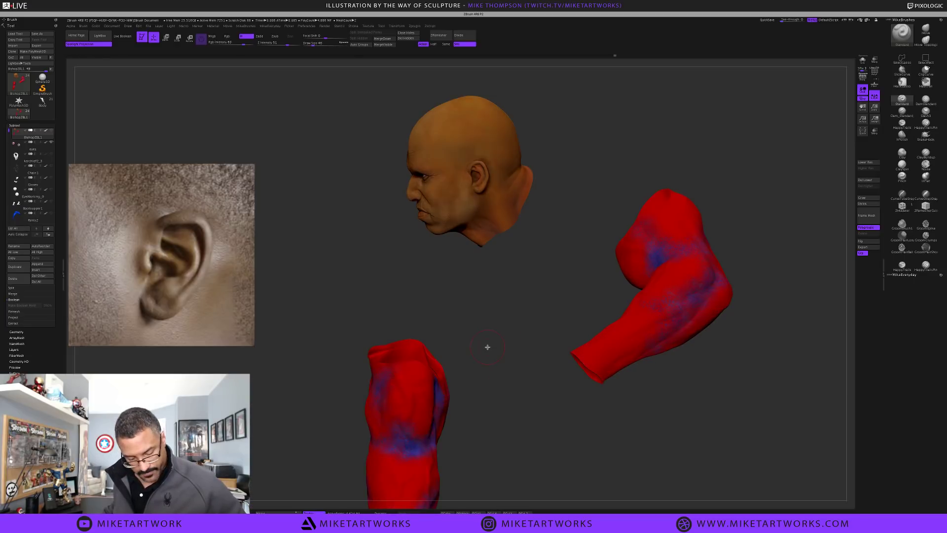
# Load a skin material from the LightBox material library and check it on the head and arms
pyautogui.press(',')
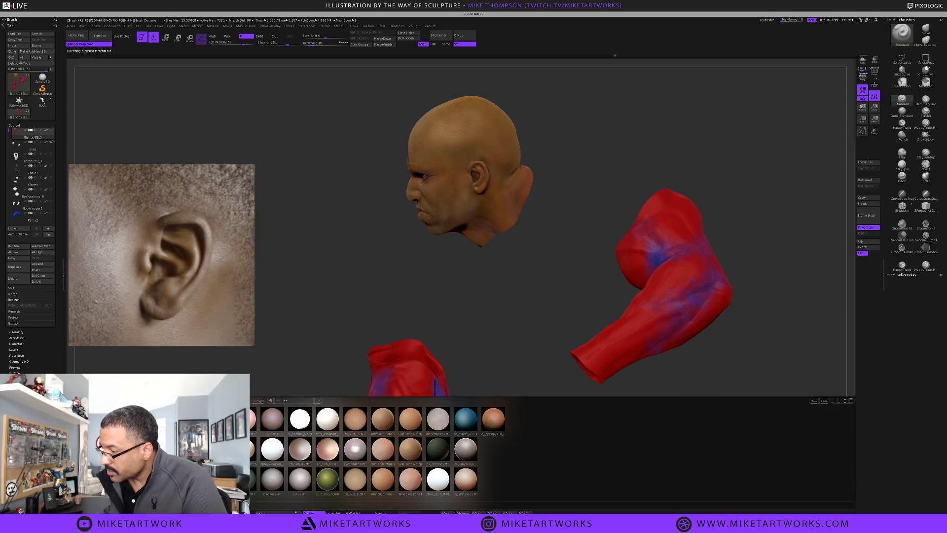
pyautogui.moveTo(538, 325); pyautogui.dragTo(544, 331)
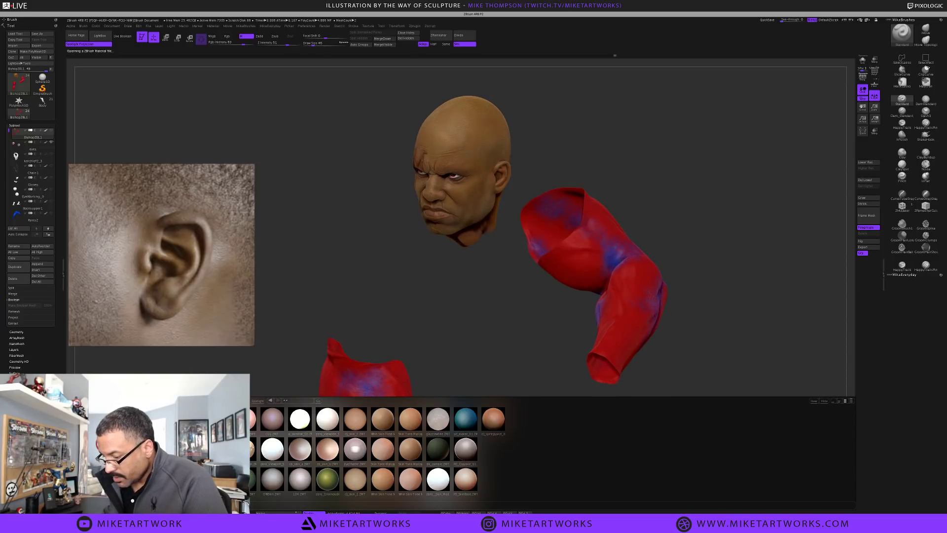
pyautogui.press(',')
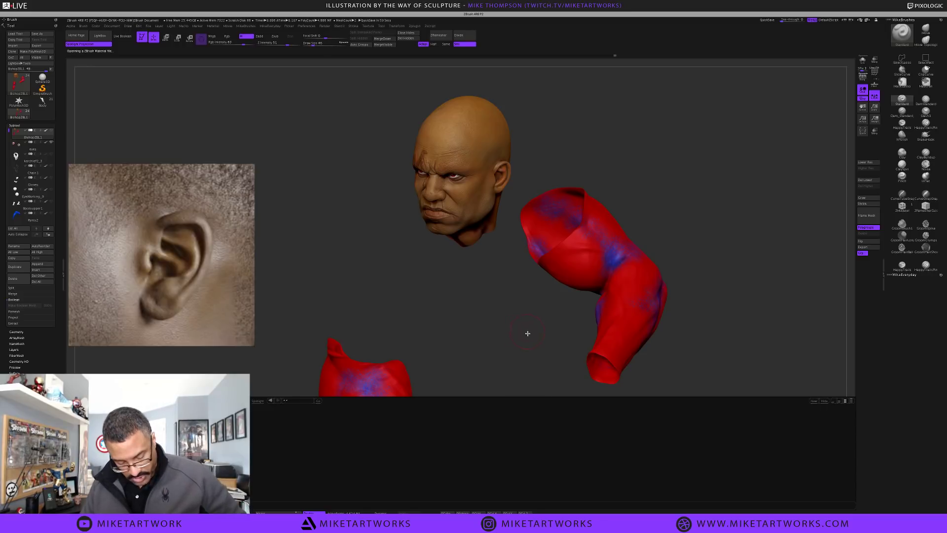
pyautogui.press(',')
pyautogui.moveTo(518, 360); pyautogui.dragTo(524, 336)
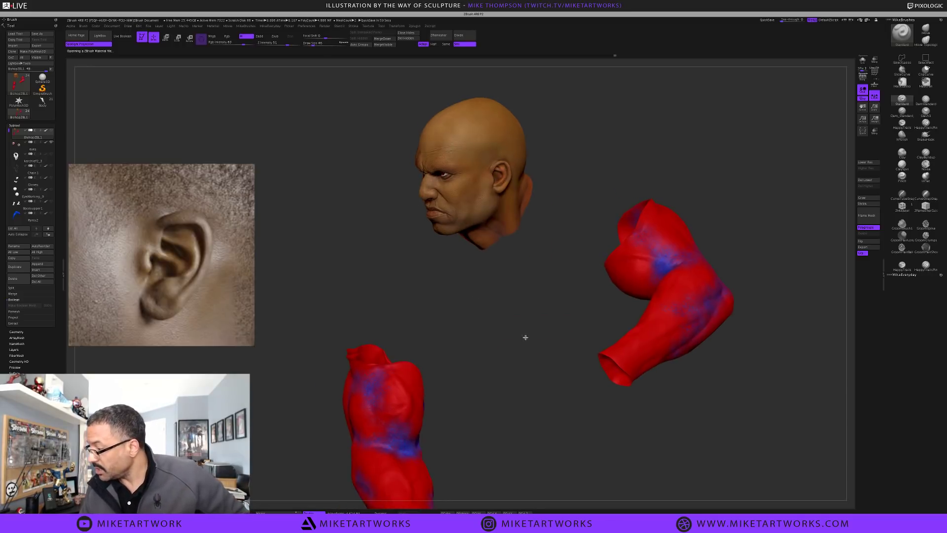
pyautogui.moveTo(503, 368); pyautogui.dragTo(543, 360)
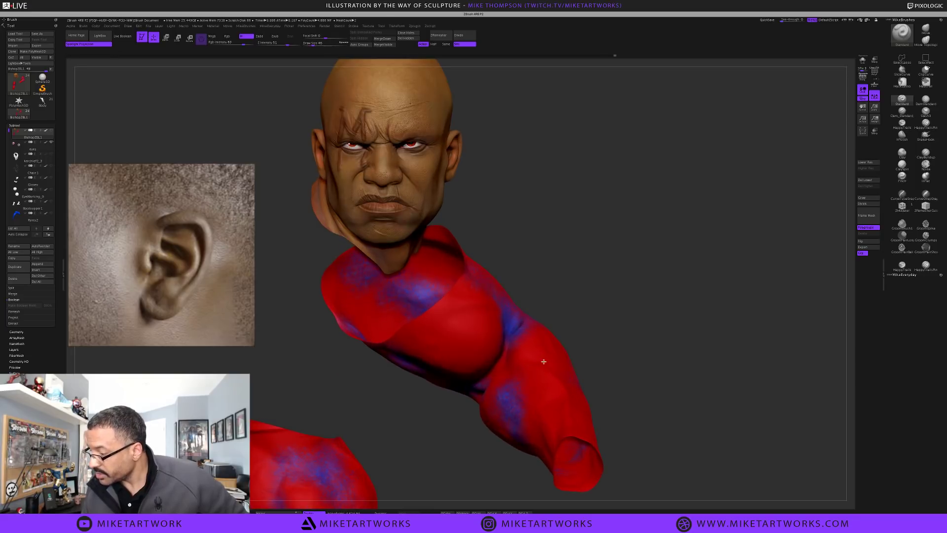
# Enlarge the brush's Draw Size and set the brush to paint Rgb color only
pyautogui.keyDown('alt'); pyautogui.moveTo(613, 299); pyautogui.dragTo(613, 299); pyautogui.keyUp('alt')
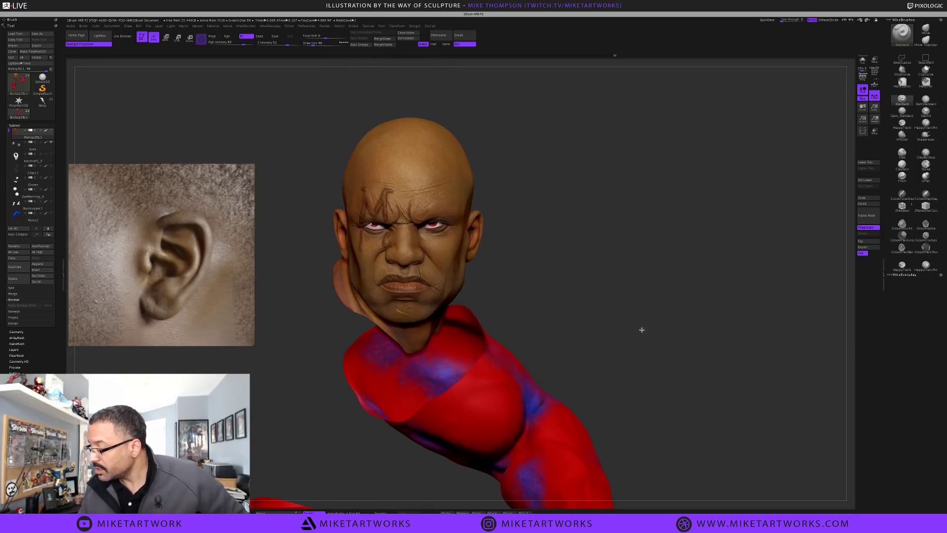
pyautogui.moveTo(632, 332); pyautogui.dragTo(630, 335)
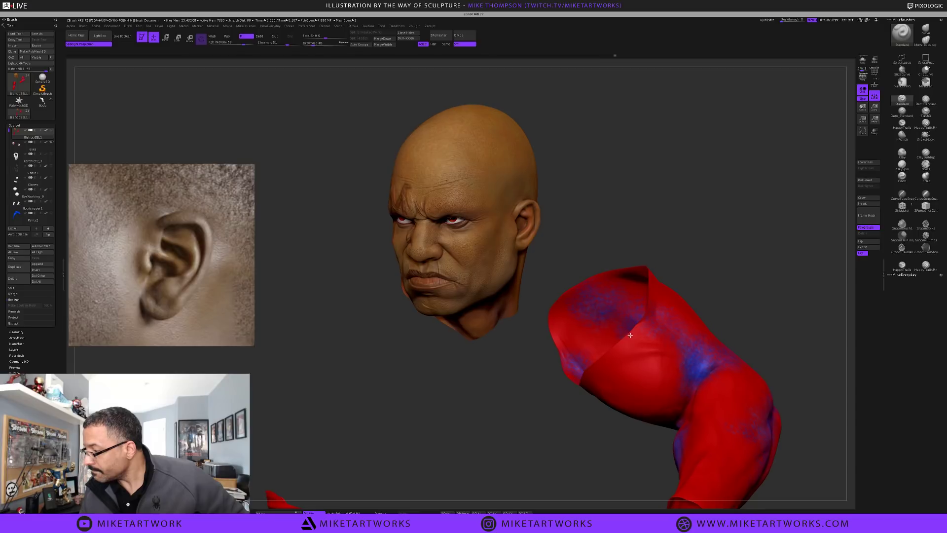
pyautogui.keyDown('alt'); pyautogui.moveTo(543, 412); pyautogui.dragTo(537, 406); pyautogui.keyUp('alt')
pyautogui.keyDown('alt'); pyautogui.moveTo(592, 383); pyautogui.dragTo(613, 332); pyautogui.keyUp('alt')
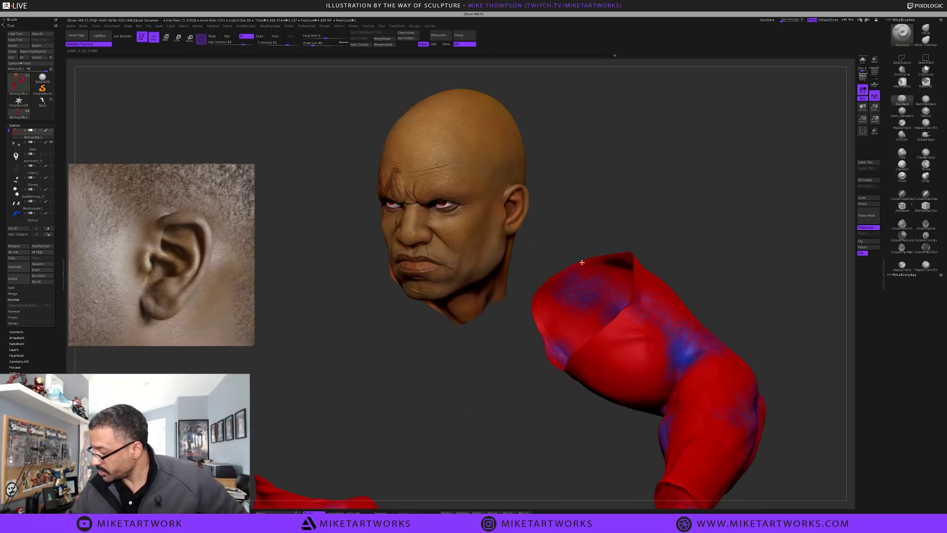
pyautogui.press('space')
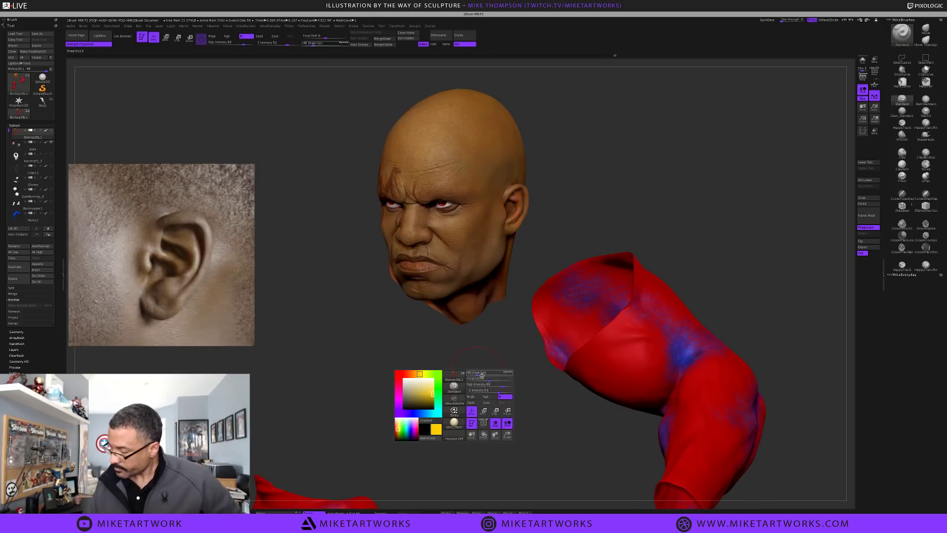
pyautogui.click(488, 375)
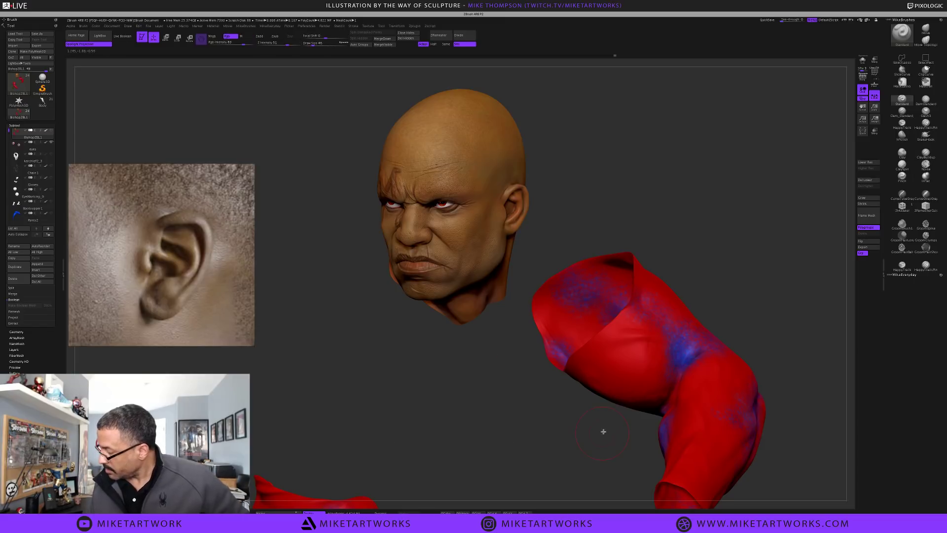
# Spray yellow over the bulging upper-arm muscle of the bent arm
pyautogui.moveTo(606, 430); pyautogui.dragTo(608, 426)
pyautogui.moveTo(604, 367)
pyautogui.mouseDown()
pyautogui.moveTo(634, 340)
pyautogui.moveTo(624, 375)
pyautogui.moveTo(643, 346)
pyautogui.moveTo(636, 390)
pyautogui.moveTo(594, 362)
pyautogui.moveTo(654, 376)
pyautogui.mouseUp()
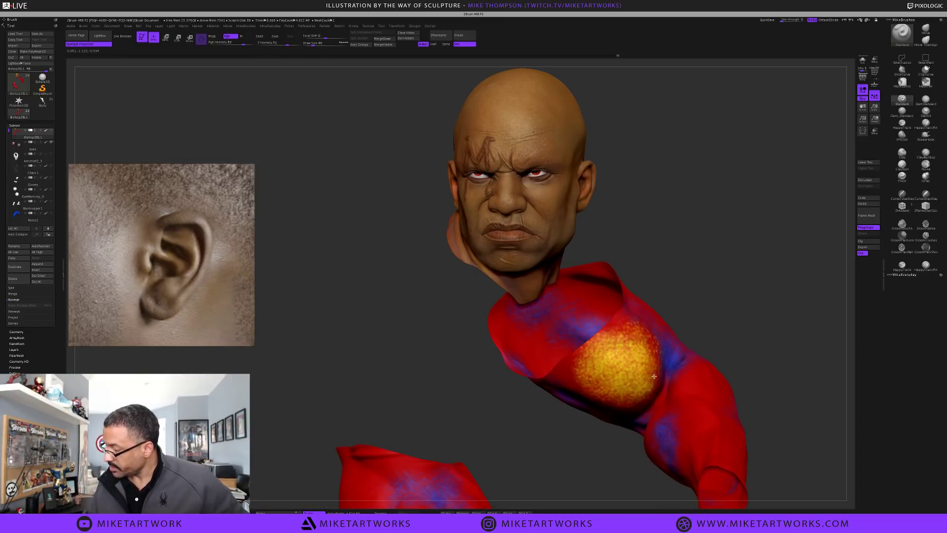
pyautogui.keyDown('alt'); pyautogui.moveTo(711, 300); pyautogui.dragTo(708, 298); pyautogui.keyUp('alt')
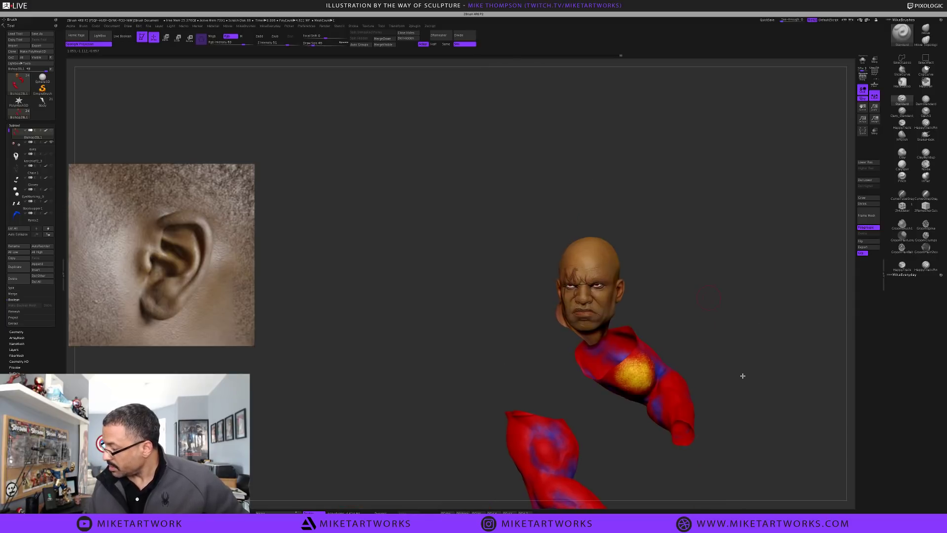
pyautogui.moveTo(742, 376)
pyautogui.mouseDown()
pyautogui.moveTo(764, 370)
pyautogui.moveTo(626, 323)
pyautogui.mouseUp()
pyautogui.moveTo(664, 378); pyautogui.dragTo(659, 392)
pyautogui.moveTo(564, 352)
pyautogui.mouseDown()
pyautogui.moveTo(578, 339)
pyautogui.moveTo(532, 419)
pyautogui.mouseUp()
# Spray yellow patches along the shoulder and forearm of the bent arm
pyautogui.moveTo(592, 399); pyautogui.dragTo(653, 401)
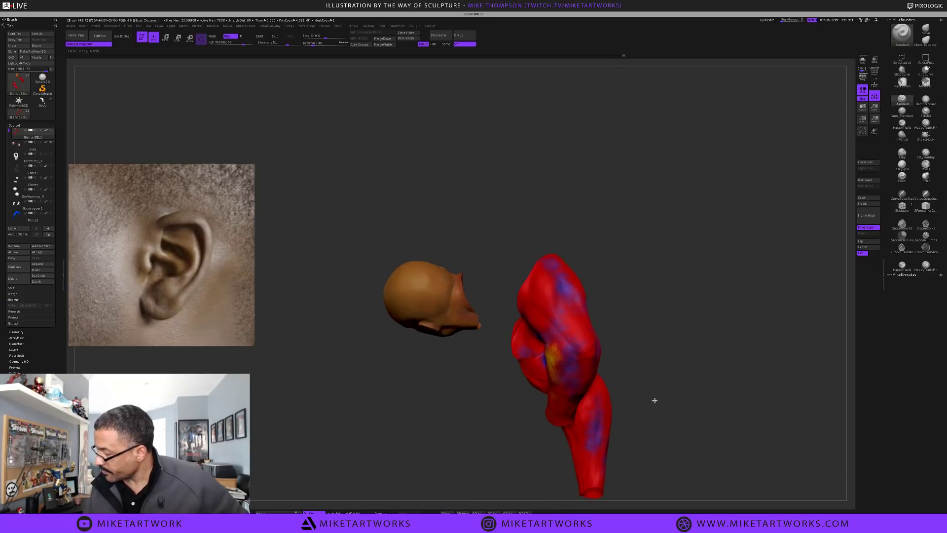
pyautogui.moveTo(620, 268); pyautogui.dragTo(629, 279)
pyautogui.moveTo(562, 300)
pyautogui.mouseDown()
pyautogui.moveTo(562, 318)
pyautogui.moveTo(572, 316)
pyautogui.mouseUp()
pyautogui.moveTo(639, 315); pyautogui.dragTo(656, 298)
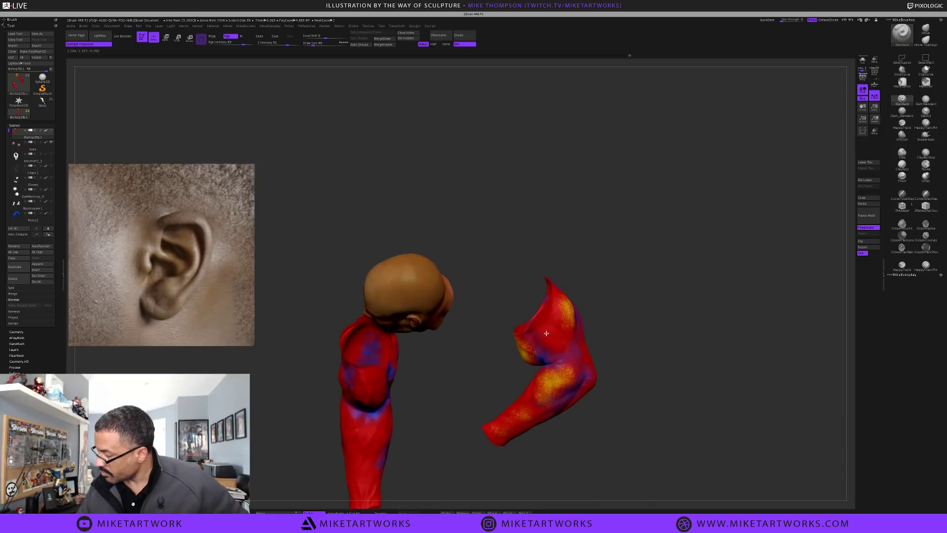
pyautogui.moveTo(680, 361)
pyautogui.mouseDown()
pyautogui.moveTo(658, 389)
pyautogui.moveTo(652, 357)
pyautogui.mouseUp()
pyautogui.moveTo(573, 288); pyautogui.dragTo(594, 330)
pyautogui.moveTo(636, 395)
pyautogui.mouseDown()
pyautogui.moveTo(644, 429)
pyautogui.moveTo(637, 391)
pyautogui.moveTo(607, 400)
pyautogui.mouseUp()
# Set the Draw Size to 35 and spray denser yellow on the muscle masses of the bent arm
pyautogui.write('s')
pyautogui.write('35')
pyautogui.press('Return')
pyautogui.moveTo(572, 284)
pyautogui.mouseDown()
pyautogui.moveTo(578, 319)
pyautogui.moveTo(567, 288)
pyautogui.moveTo(586, 317)
pyautogui.mouseUp()
pyautogui.moveTo(587, 396); pyautogui.dragTo(526, 395)
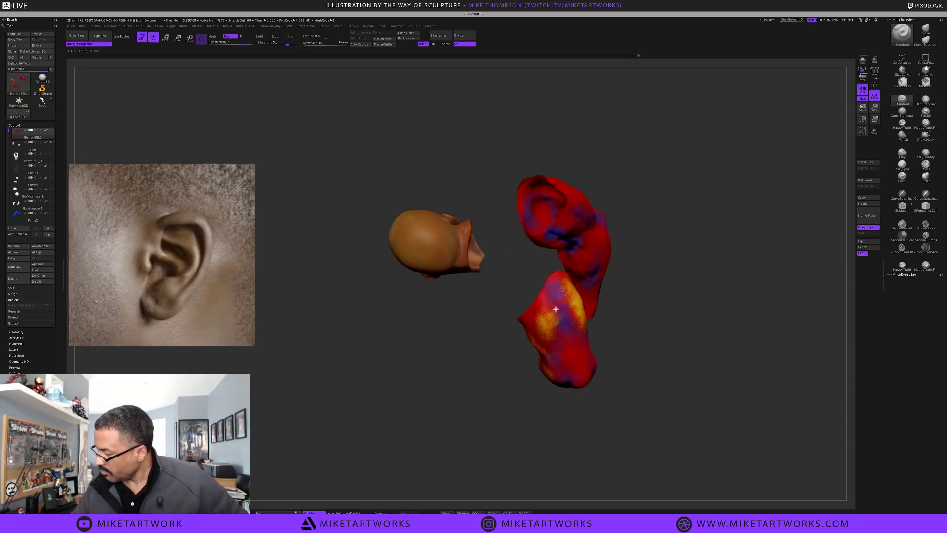
pyautogui.moveTo(545, 299)
pyautogui.mouseDown()
pyautogui.moveTo(542, 320)
pyautogui.moveTo(553, 325)
pyautogui.mouseUp()
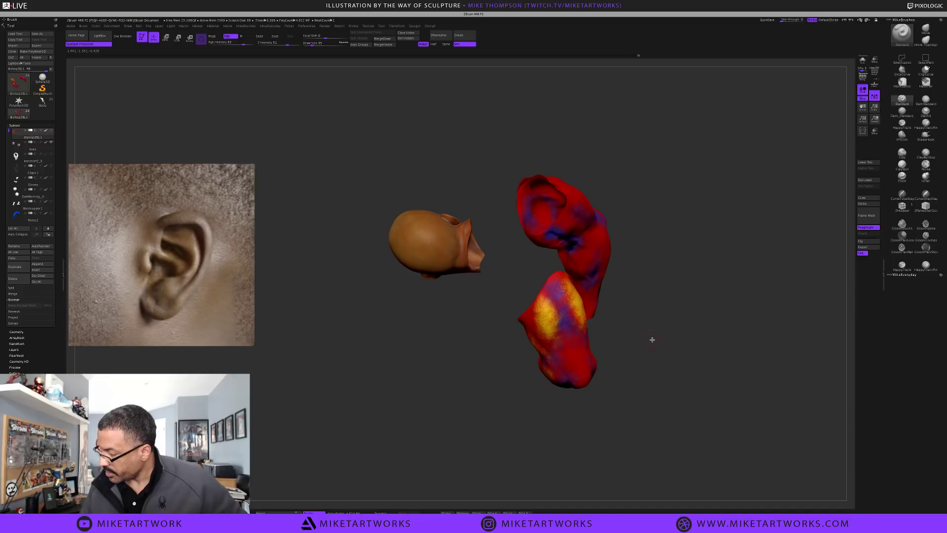
# Readjust the Draw Size and build up the yellow on the bent arm's upper muscle above the elbow
pyautogui.moveTo(651, 338)
pyautogui.mouseDown()
pyautogui.moveTo(624, 349)
pyautogui.moveTo(632, 336)
pyautogui.mouseUp()
pyautogui.press('s')
pyautogui.click(633, 352)
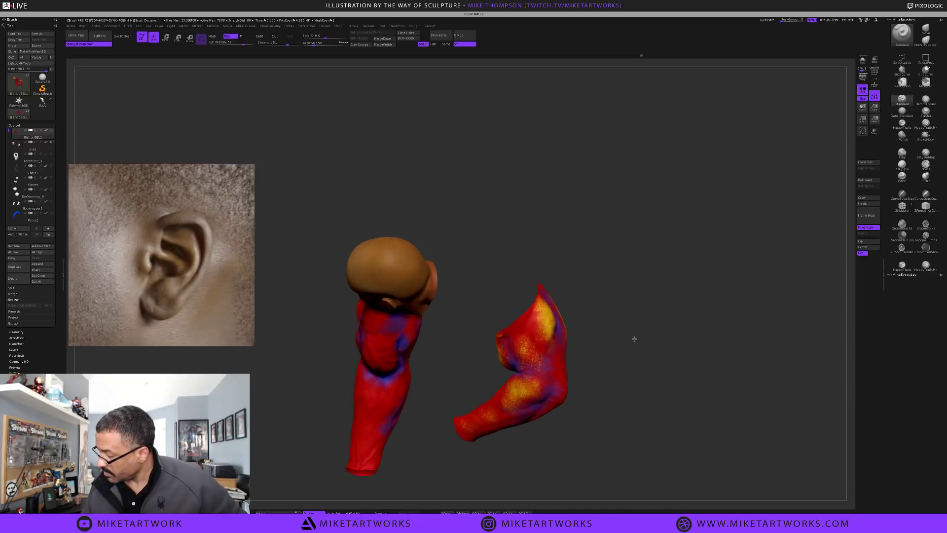
pyautogui.moveTo(527, 355); pyautogui.dragTo(534, 361)
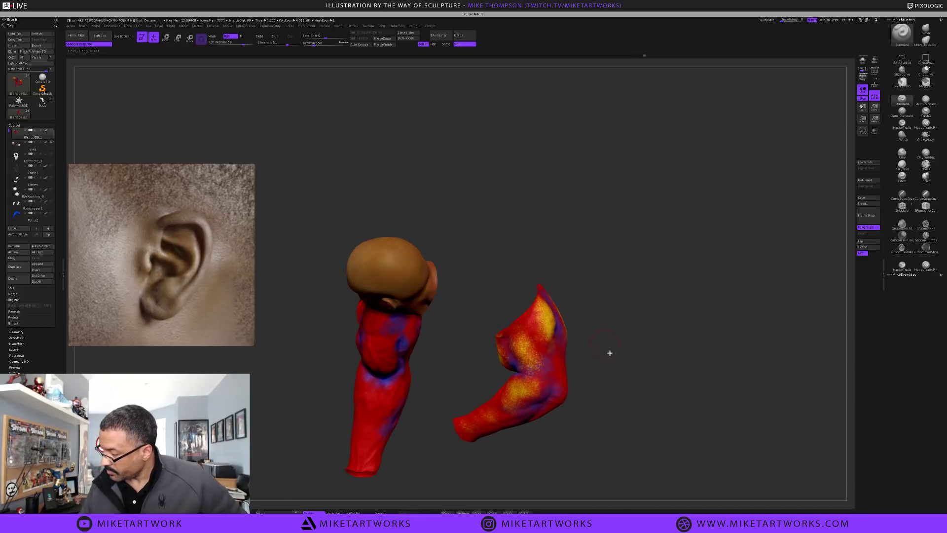
pyautogui.moveTo(612, 388)
pyautogui.mouseDown()
pyautogui.moveTo(626, 395)
pyautogui.moveTo(587, 364)
pyautogui.moveTo(562, 389)
pyautogui.moveTo(571, 395)
pyautogui.moveTo(567, 370)
pyautogui.mouseUp()
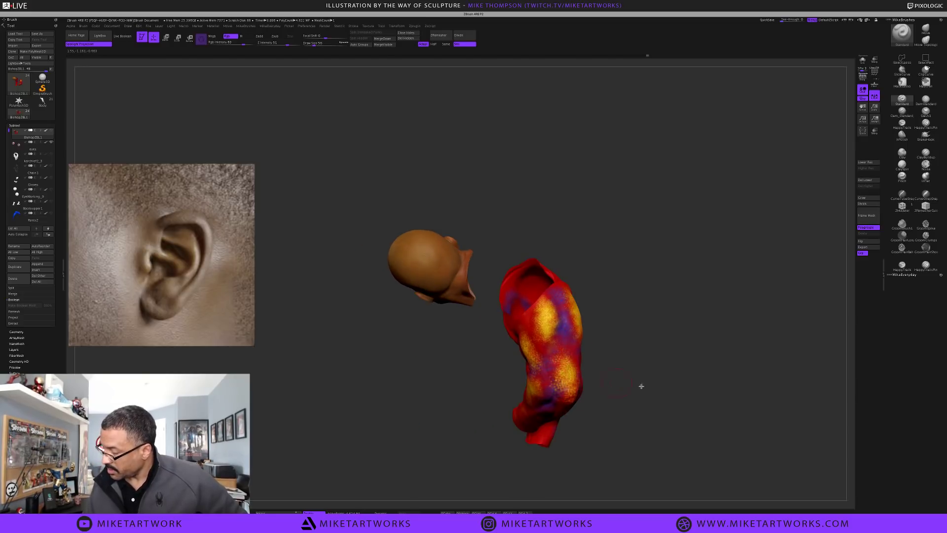
# Readjust the Draw Size and spray yellow over the shoulder, upper arm and elbow area of the bent arm
pyautogui.moveTo(642, 386)
pyautogui.mouseDown()
pyautogui.moveTo(649, 361)
pyautogui.moveTo(648, 376)
pyautogui.mouseUp()
pyautogui.press('s')
pyautogui.moveTo(642, 376); pyautogui.dragTo(654, 386)
pyautogui.moveTo(589, 340)
pyautogui.mouseDown()
pyautogui.moveTo(591, 364)
pyautogui.moveTo(599, 354)
pyautogui.mouseUp()
pyautogui.moveTo(589, 389)
pyautogui.mouseDown()
pyautogui.moveTo(594, 354)
pyautogui.moveTo(590, 400)
pyautogui.mouseUp()
pyautogui.moveTo(668, 377); pyautogui.dragTo(685, 379)
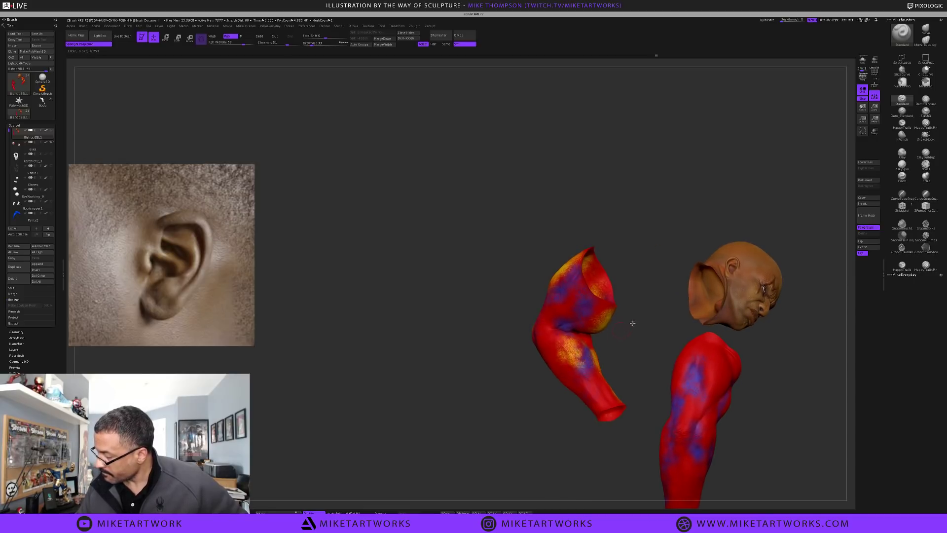
pyautogui.moveTo(630, 323); pyautogui.dragTo(613, 322)
pyautogui.moveTo(563, 386)
pyautogui.mouseDown()
pyautogui.moveTo(547, 346)
pyautogui.moveTo(561, 366)
pyautogui.moveTo(570, 295)
pyautogui.moveTo(607, 303)
pyautogui.moveTo(612, 334)
pyautogui.mouseUp()
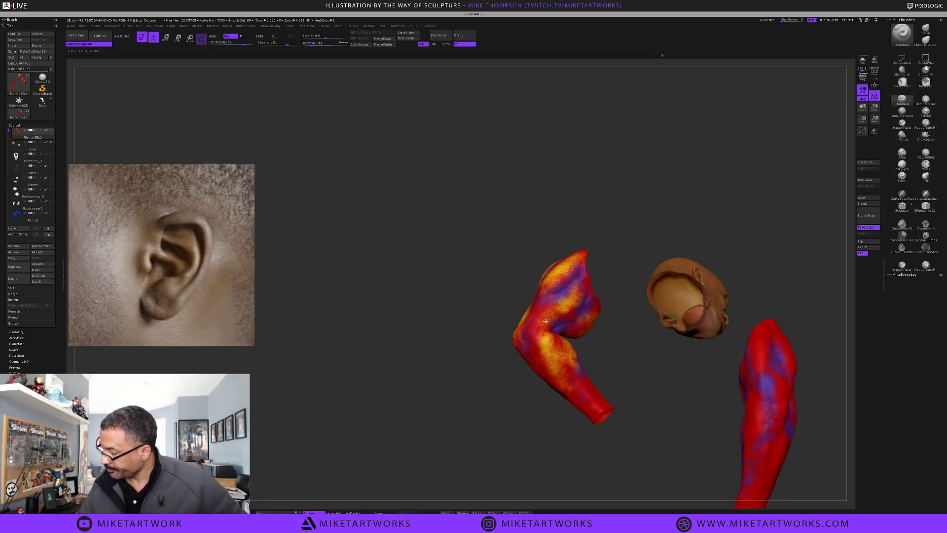
pyautogui.moveTo(550, 439); pyautogui.dragTo(545, 341)
# Set the Draw Size to 25 and spray finer yellow streaks along the forearm muscles of the bent arm
pyautogui.write('s25')
pyautogui.press('Return')
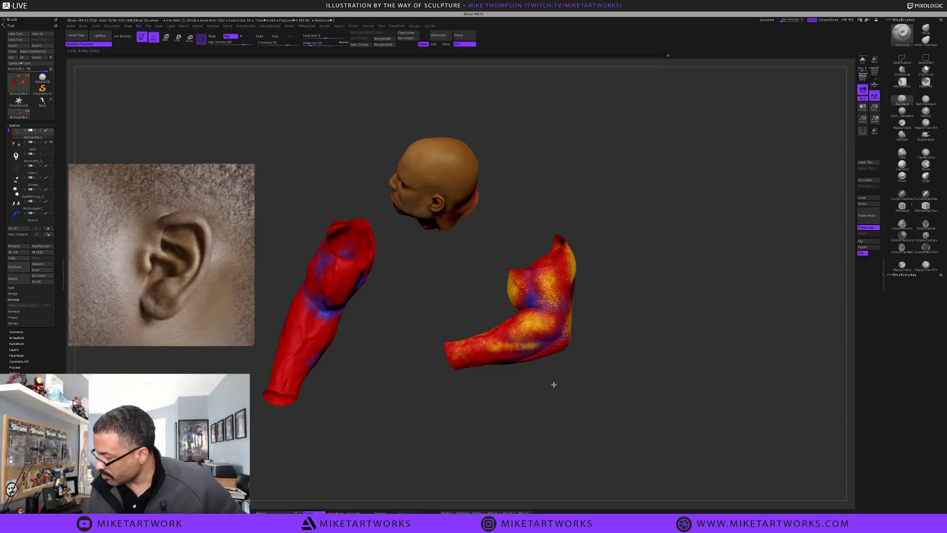
pyautogui.moveTo(554, 385)
pyautogui.mouseDown()
pyautogui.moveTo(528, 368)
pyautogui.moveTo(474, 359)
pyautogui.moveTo(514, 357)
pyautogui.mouseUp()
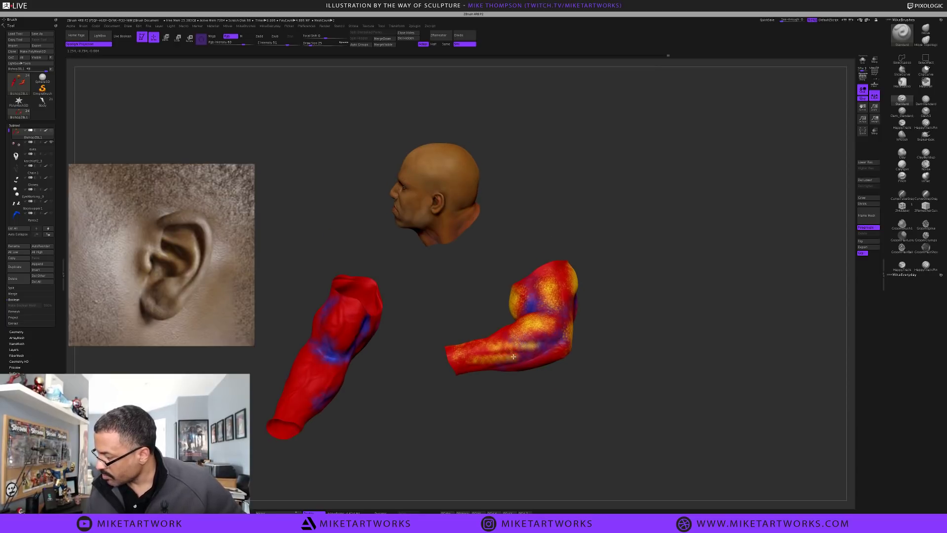
pyautogui.moveTo(556, 380)
pyautogui.mouseDown()
pyautogui.moveTo(550, 362)
pyautogui.moveTo(542, 364)
pyautogui.mouseUp()
pyautogui.moveTo(544, 419); pyautogui.dragTo(484, 379)
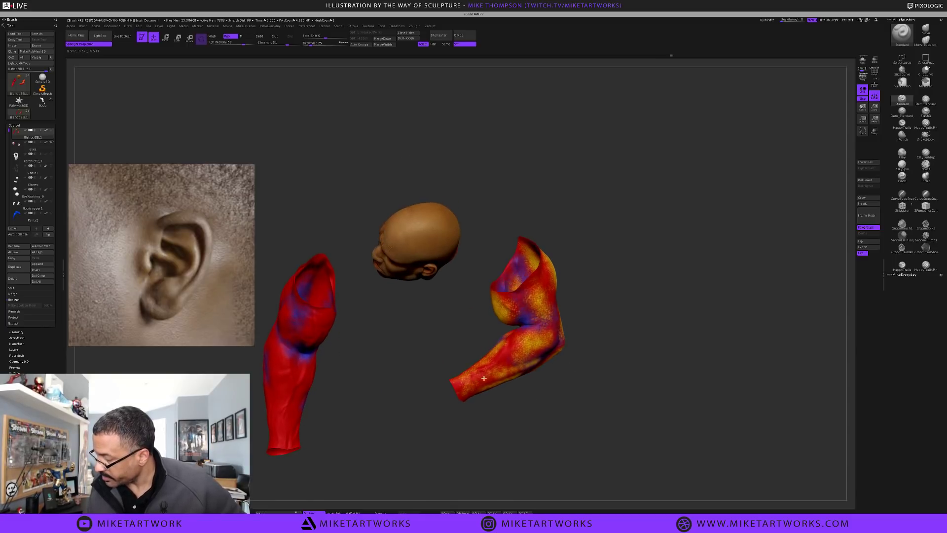
pyautogui.moveTo(546, 375)
pyautogui.mouseDown()
pyautogui.moveTo(539, 402)
pyautogui.moveTo(563, 389)
pyautogui.moveTo(508, 381)
pyautogui.moveTo(476, 352)
pyautogui.mouseUp()
pyautogui.moveTo(522, 436); pyautogui.dragTo(518, 429)
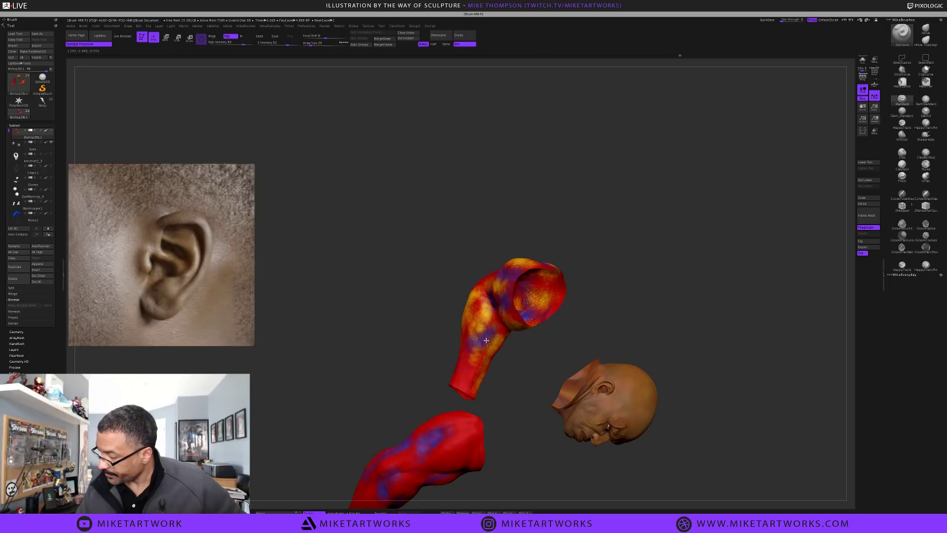
pyautogui.moveTo(661, 328)
pyautogui.mouseDown()
pyautogui.moveTo(643, 274)
pyautogui.moveTo(497, 330)
pyautogui.mouseUp()
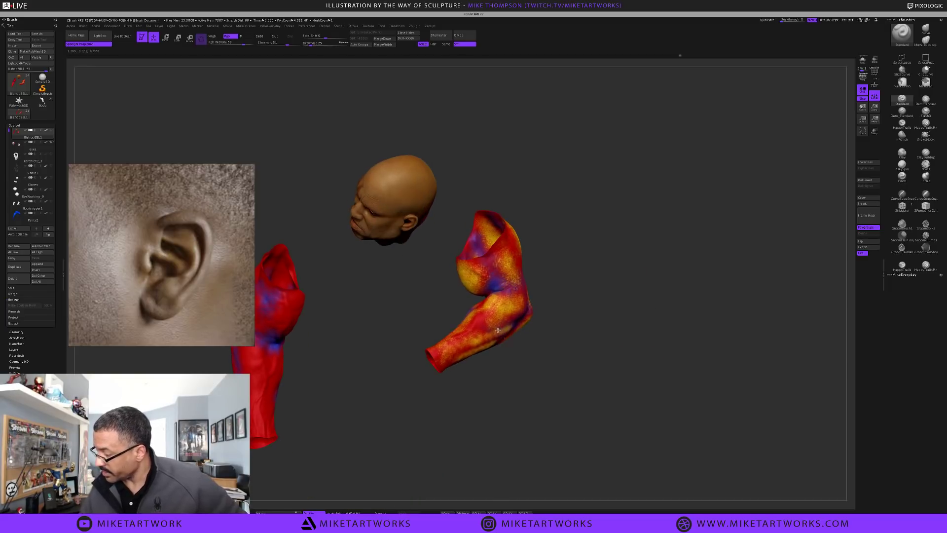
pyautogui.moveTo(582, 352); pyautogui.dragTo(553, 307)
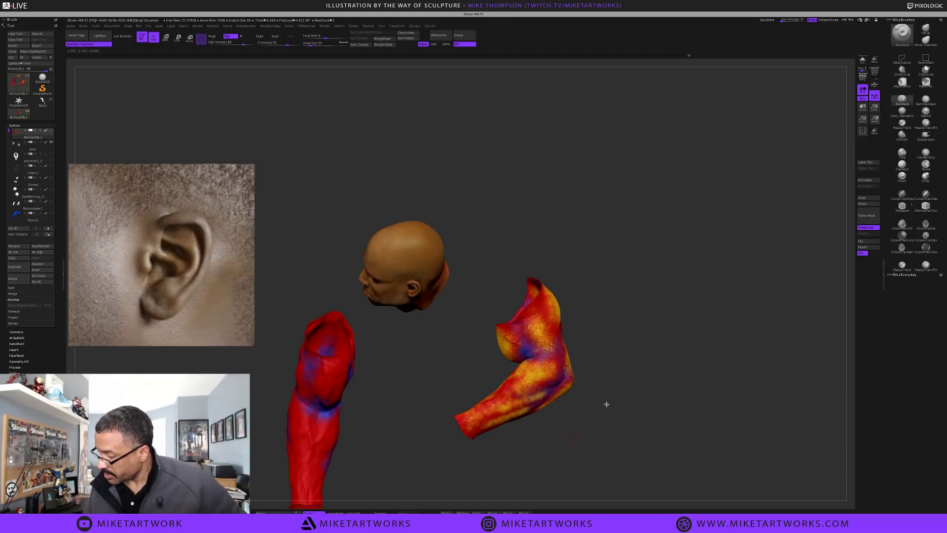
# Enlarge the brush and spray yellow patches over the shoulder and outer upper arm of the straighter arm
pyautogui.keyDown('alt'); pyautogui.moveTo(607, 404); pyautogui.dragTo(613, 393); pyautogui.keyUp('alt')
pyautogui.press('s')
pyautogui.click(513, 431)
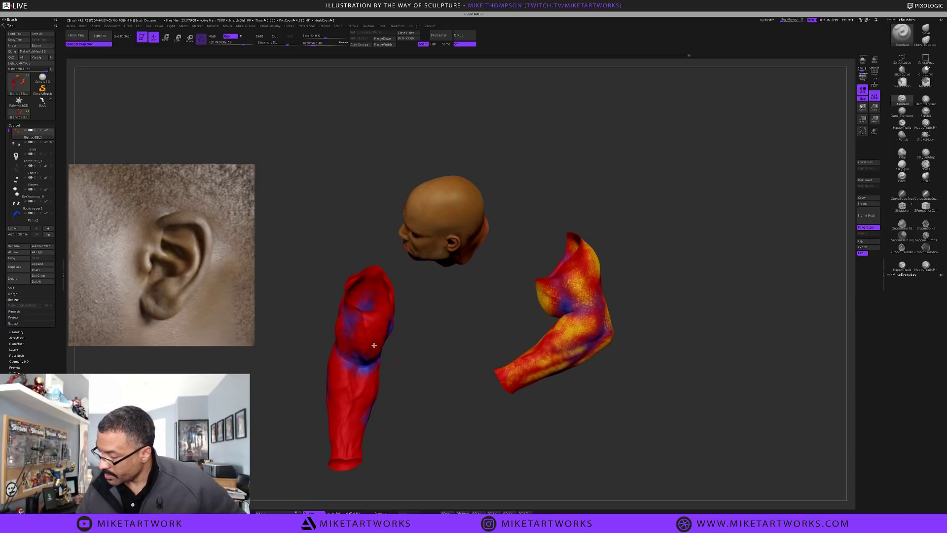
pyautogui.moveTo(361, 340)
pyautogui.mouseDown()
pyautogui.moveTo(370, 320)
pyautogui.moveTo(373, 351)
pyautogui.moveTo(420, 354)
pyautogui.moveTo(375, 344)
pyautogui.mouseUp()
pyautogui.moveTo(433, 412)
pyautogui.mouseDown()
pyautogui.moveTo(425, 378)
pyautogui.moveTo(304, 316)
pyautogui.moveTo(316, 336)
pyautogui.moveTo(312, 311)
pyautogui.moveTo(349, 331)
pyautogui.mouseUp()
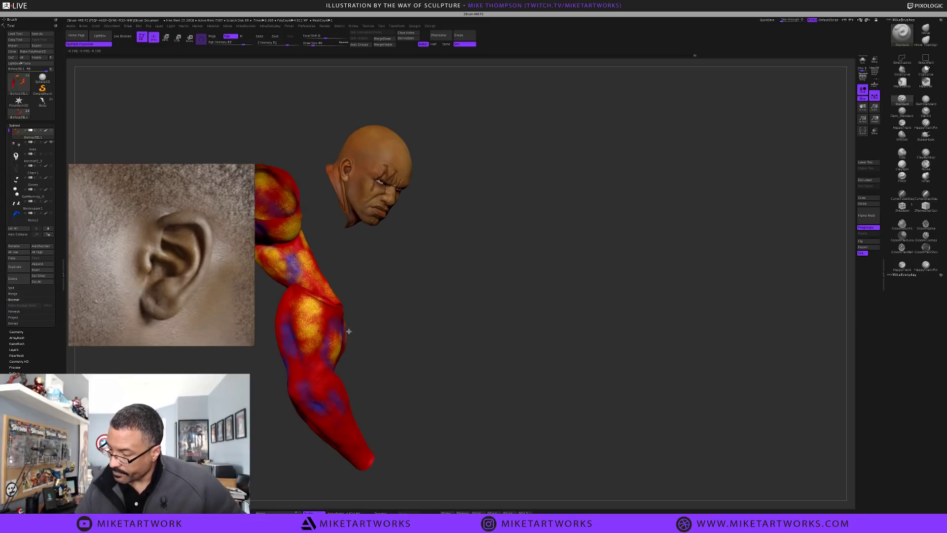
pyautogui.moveTo(423, 349)
pyautogui.mouseDown()
pyautogui.moveTo(598, 398)
pyautogui.moveTo(528, 380)
pyautogui.moveTo(537, 357)
pyautogui.mouseUp()
pyautogui.moveTo(466, 368)
pyautogui.mouseDown()
pyautogui.moveTo(462, 402)
pyautogui.moveTo(477, 364)
pyautogui.mouseUp()
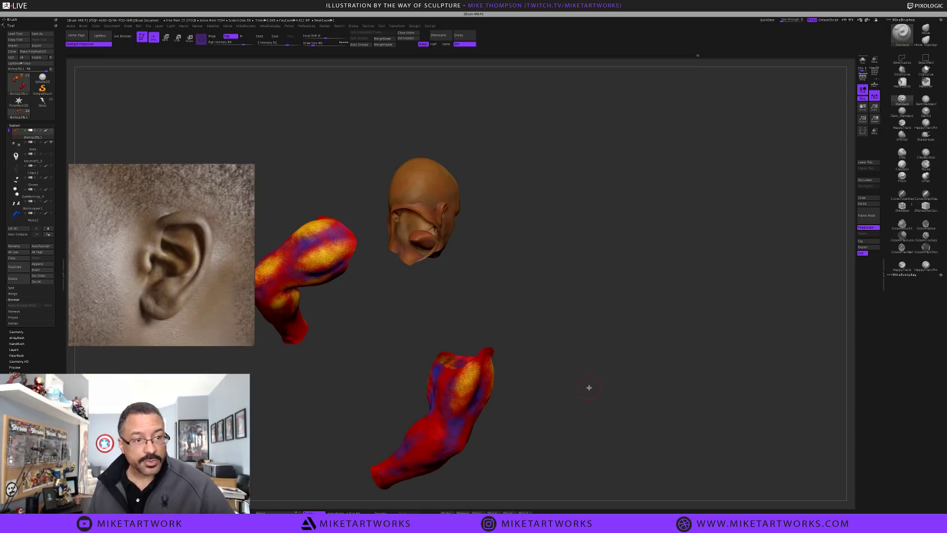
# Spray yellow on the inner upper arm and the muscle masses around the elbow of the straighter arm
pyautogui.moveTo(588, 385); pyautogui.dragTo(587, 386)
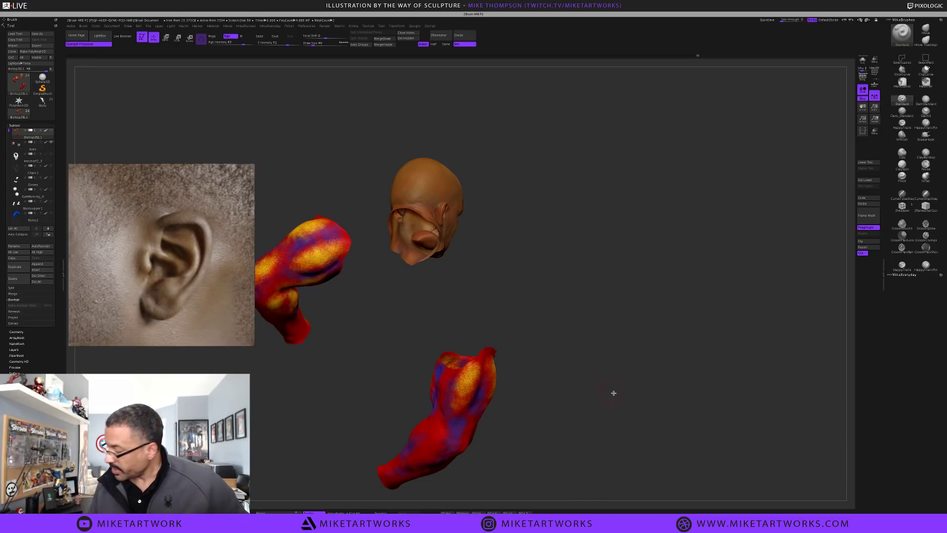
pyautogui.moveTo(614, 392); pyautogui.dragTo(491, 341)
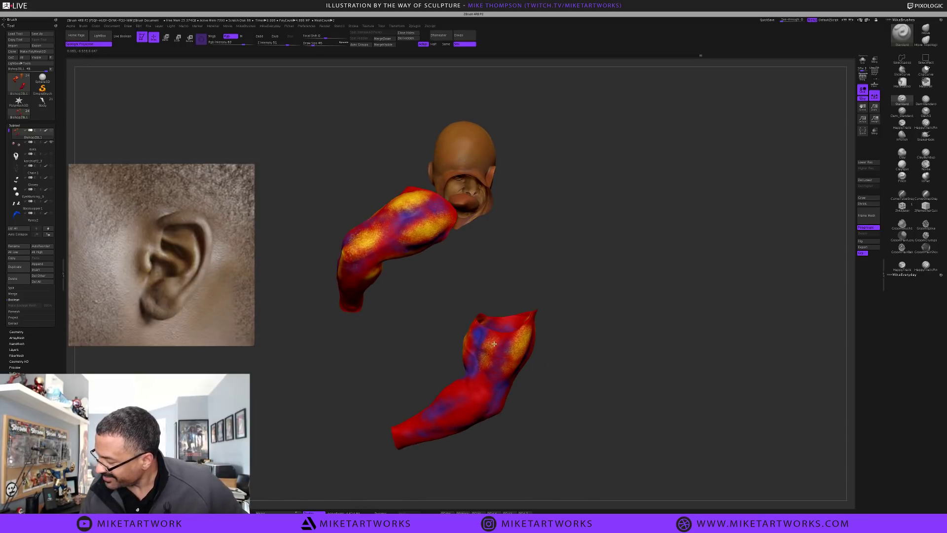
pyautogui.moveTo(500, 383)
pyautogui.mouseDown()
pyautogui.moveTo(476, 400)
pyautogui.moveTo(471, 419)
pyautogui.mouseUp()
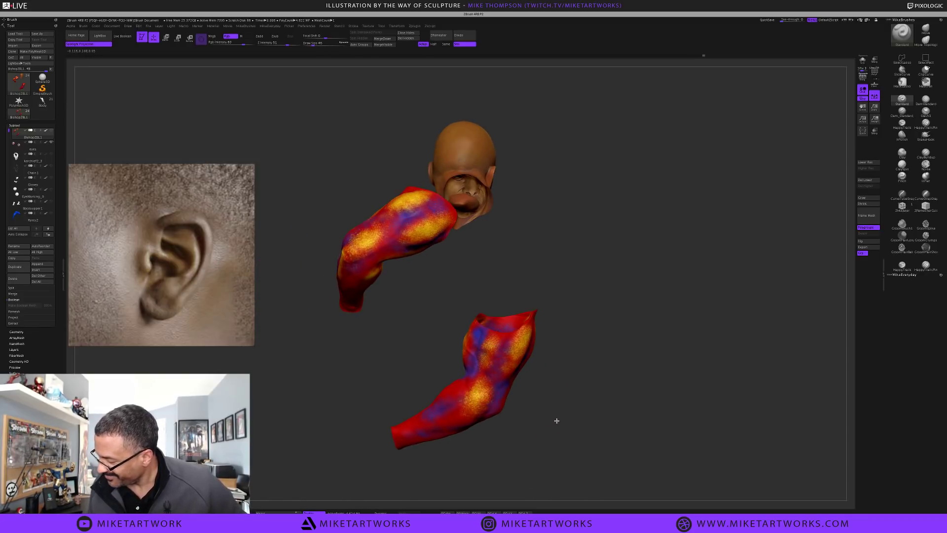
pyautogui.moveTo(556, 420); pyautogui.dragTo(566, 412)
pyautogui.moveTo(448, 389)
pyautogui.mouseDown()
pyautogui.moveTo(437, 396)
pyautogui.moveTo(445, 387)
pyautogui.moveTo(441, 422)
pyautogui.moveTo(462, 412)
pyautogui.moveTo(445, 418)
pyautogui.mouseUp()
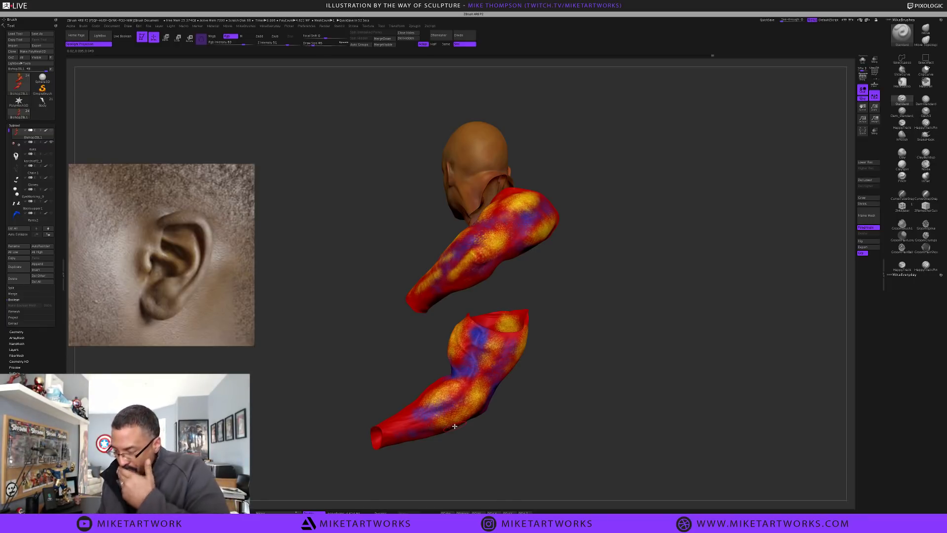
# Spray yellow down the forearm of the straighter arm toward the wrist, covering its inner and outer sides
pyautogui.moveTo(544, 391); pyautogui.dragTo(422, 390)
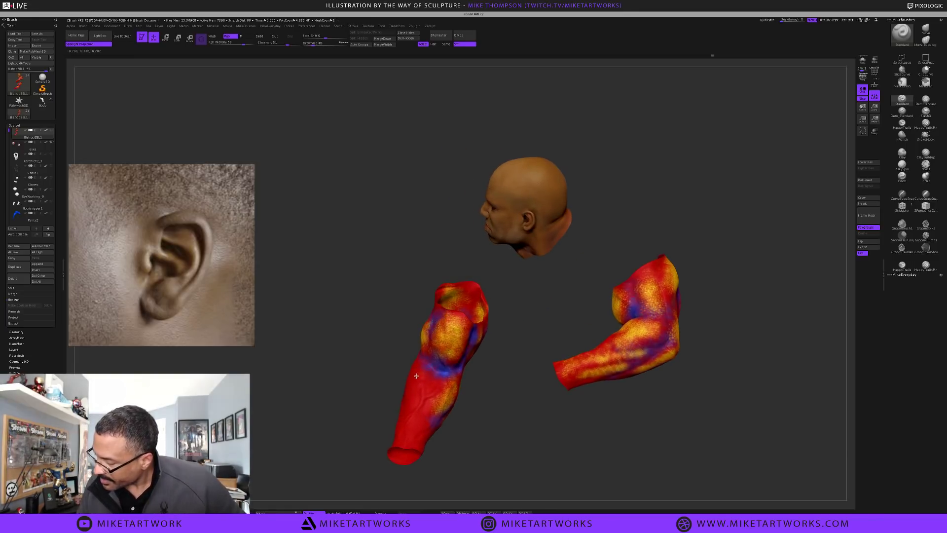
pyautogui.moveTo(496, 430); pyautogui.dragTo(416, 397)
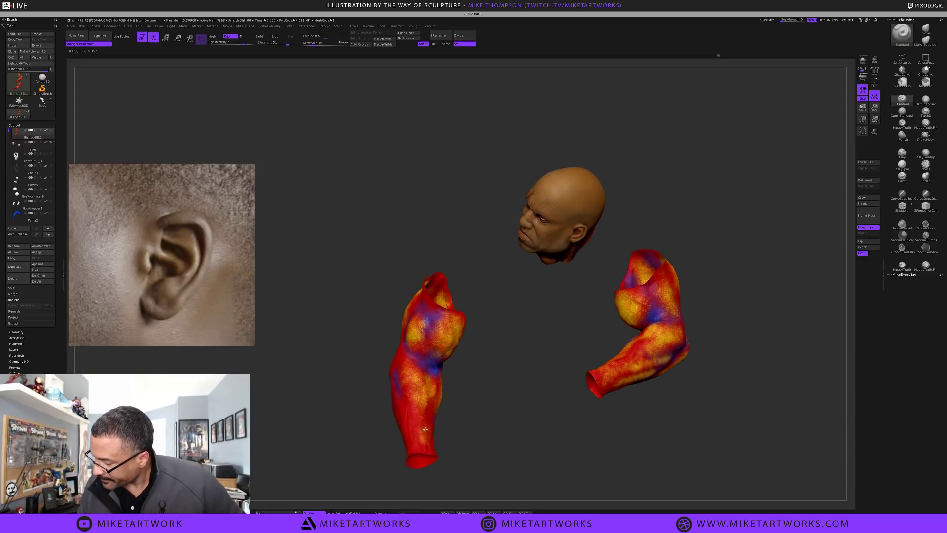
pyautogui.moveTo(491, 425); pyautogui.dragTo(387, 352)
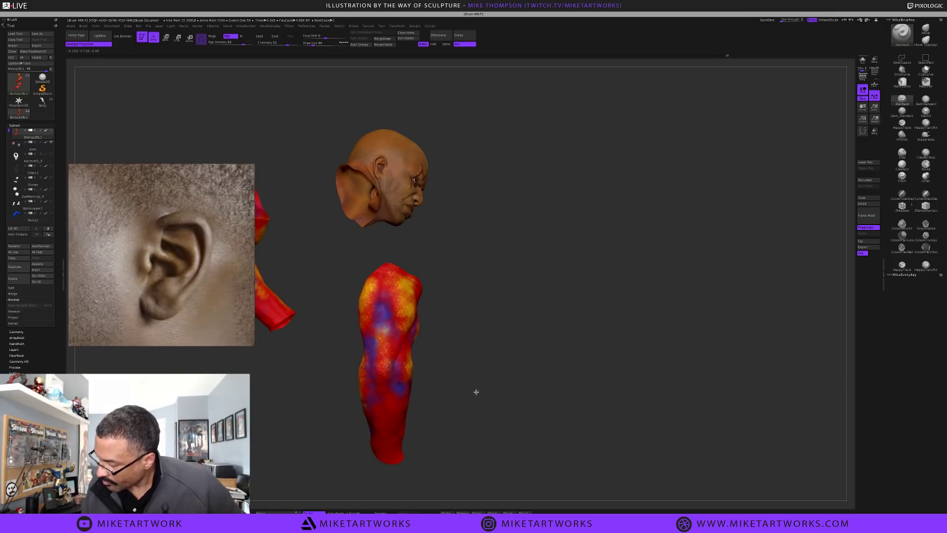
pyautogui.moveTo(475, 391); pyautogui.dragTo(374, 386)
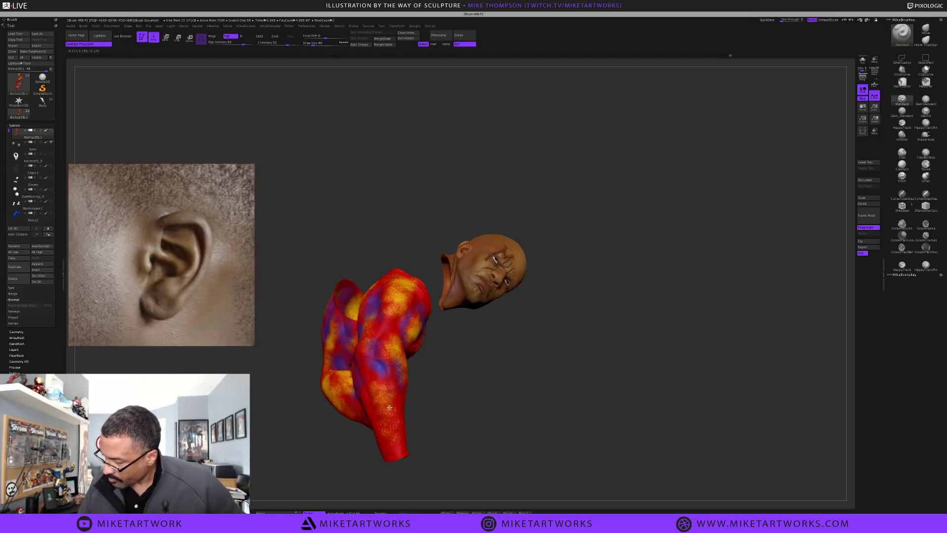
pyautogui.moveTo(463, 433); pyautogui.dragTo(697, 217)
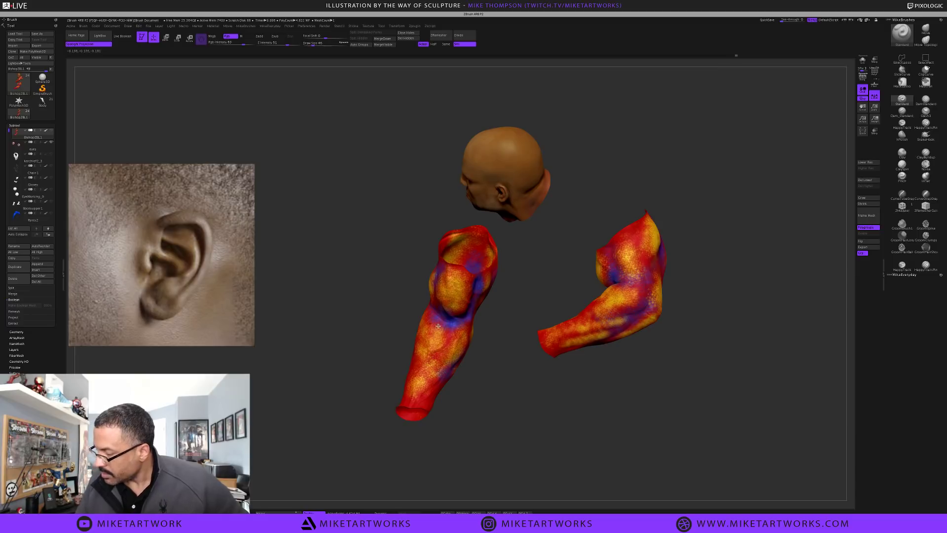
pyautogui.moveTo(529, 414); pyautogui.dragTo(496, 401)
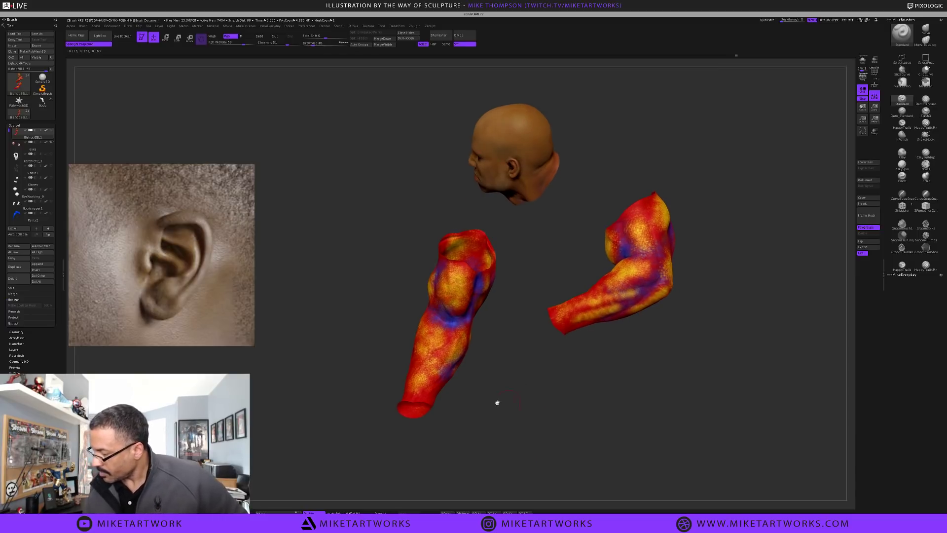
# Switch the brush stroke to FreeHand and change the brush alpha
pyautogui.press('space')
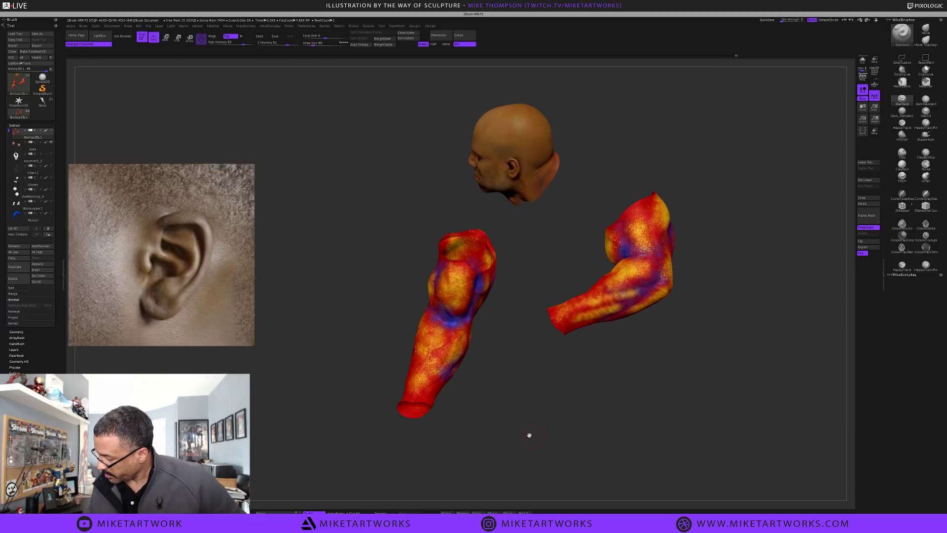
pyautogui.press('space')
pyautogui.moveTo(501, 464)
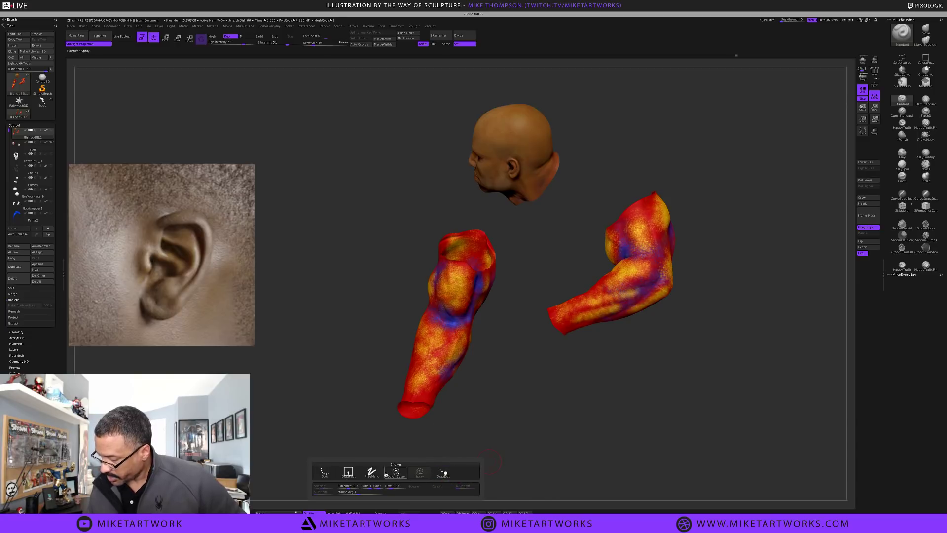
pyautogui.click(371, 471)
pyautogui.press('space')
pyautogui.moveTo(500, 469)
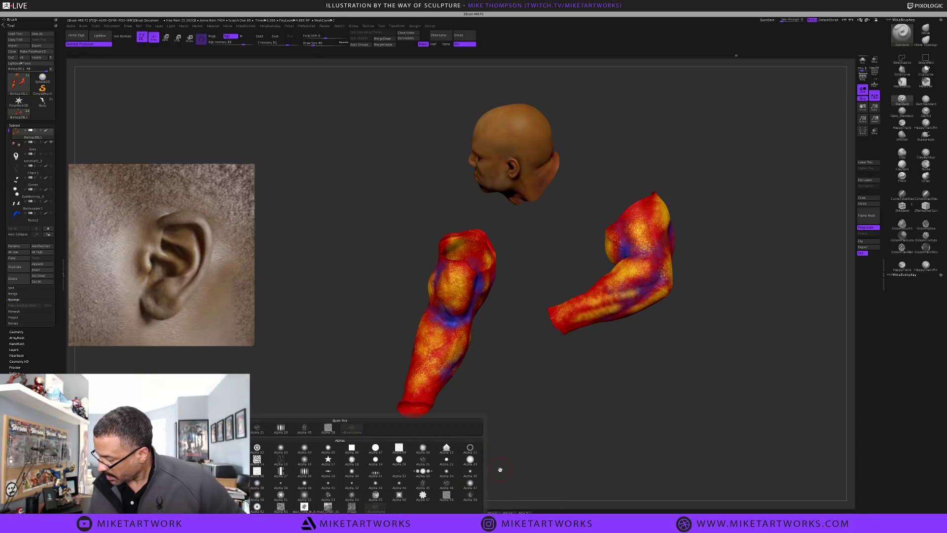
pyautogui.click(211, 430)
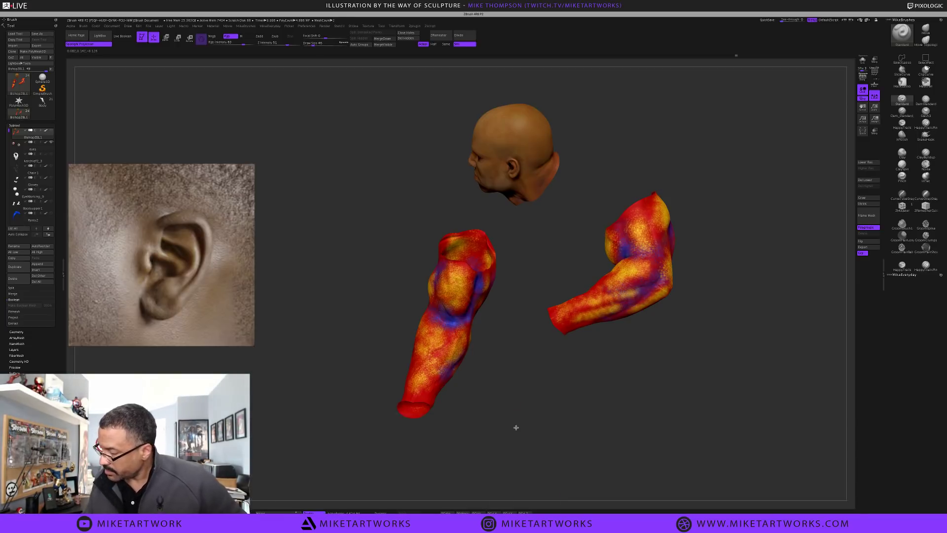
# Set the Draw Size to 23 and paint thin blue lines along the inner-elbow crease of the straighter arm
pyautogui.keyDown('alt'); pyautogui.moveTo(521, 436); pyautogui.dragTo(525, 446); pyautogui.keyUp('alt')
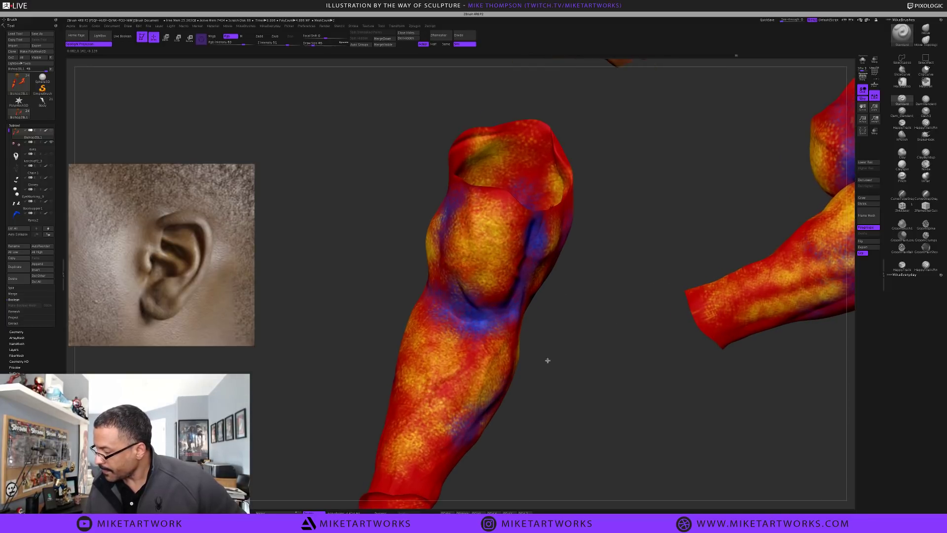
pyautogui.press('space')
pyautogui.moveTo(483, 384); pyautogui.dragTo(436, 319)
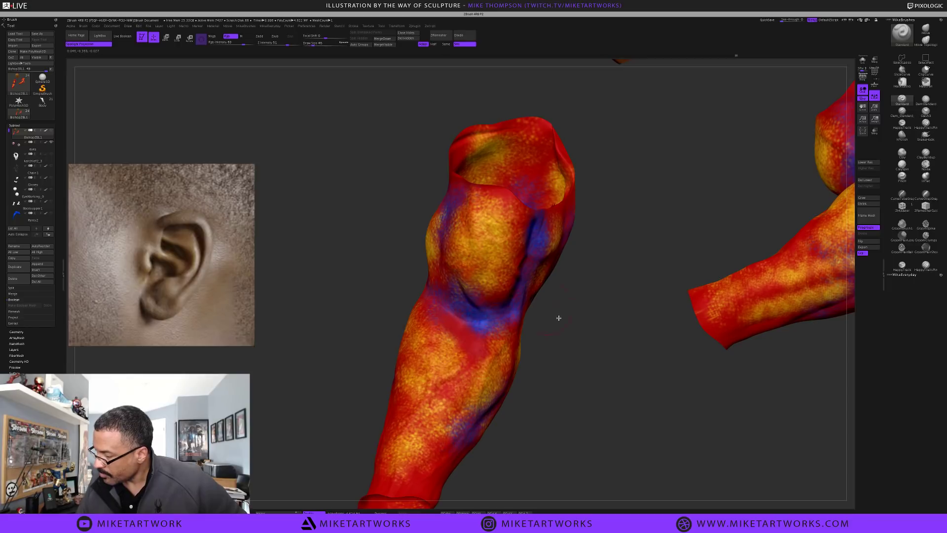
pyautogui.press('ctrl')
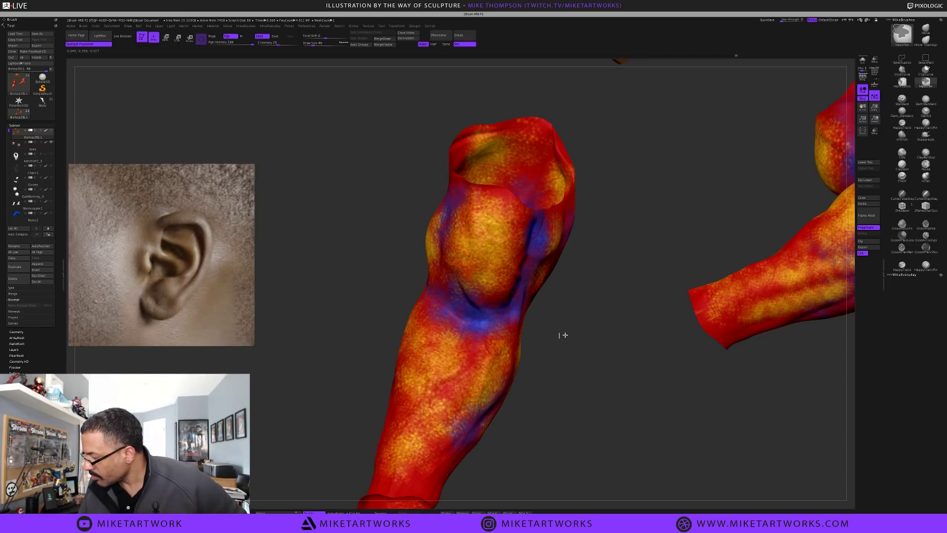
pyautogui.keyDown('ctrl'); pyautogui.moveTo(565, 335); pyautogui.dragTo(552, 343); pyautogui.keyUp('ctrl')
pyautogui.press('s')
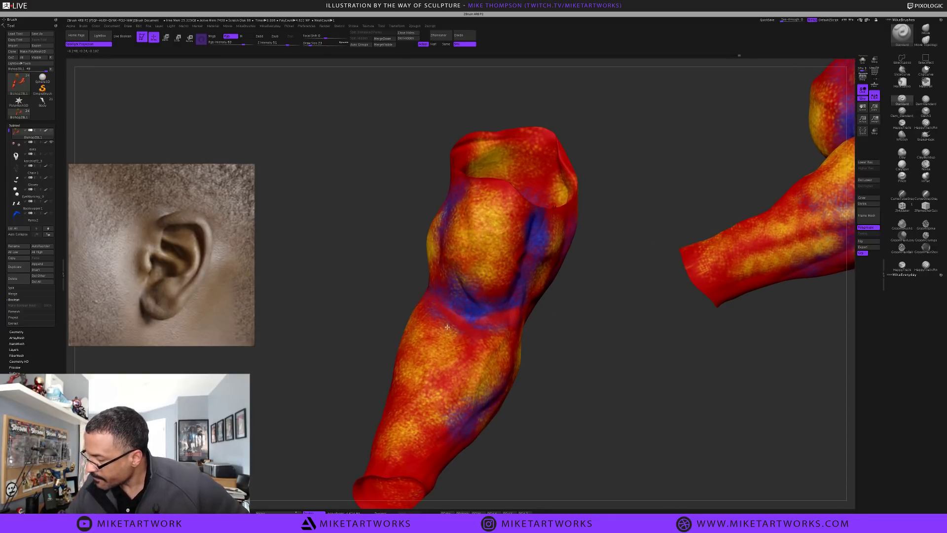
pyautogui.moveTo(570, 343)
pyautogui.mouseDown()
pyautogui.moveTo(554, 283)
pyautogui.moveTo(520, 328)
pyautogui.mouseUp()
pyautogui.press('space')
pyautogui.moveTo(472, 309); pyautogui.dragTo(472, 311)
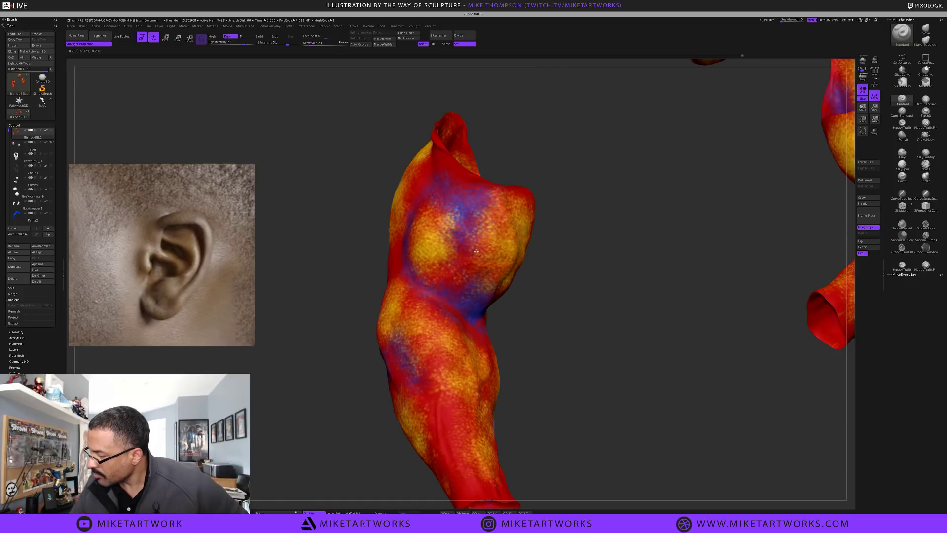
# Paint blue vein lines around the biceps and from the shoulder down the muscle edge of the straighter arm
pyautogui.moveTo(465, 209)
pyautogui.mouseDown()
pyautogui.moveTo(465, 258)
pyautogui.moveTo(443, 282)
pyautogui.mouseUp()
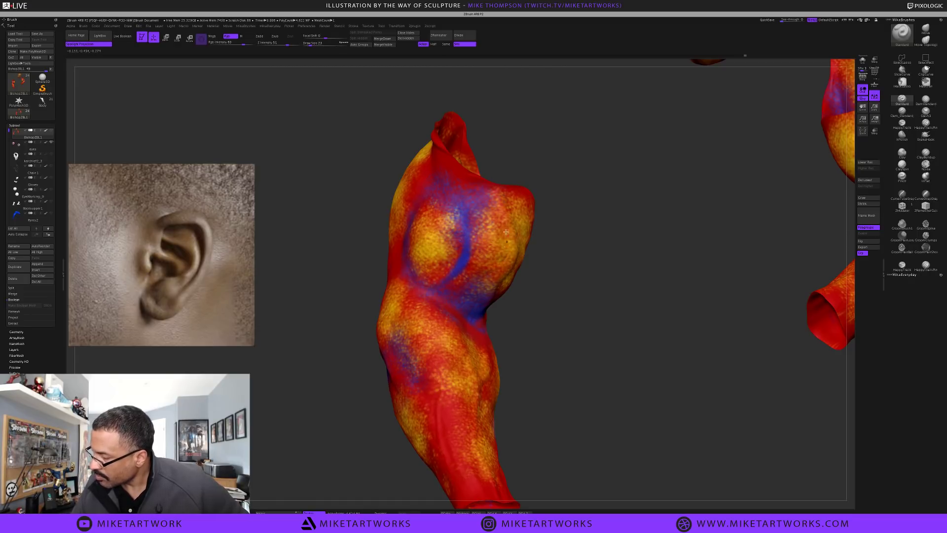
pyautogui.moveTo(569, 262); pyautogui.dragTo(498, 207)
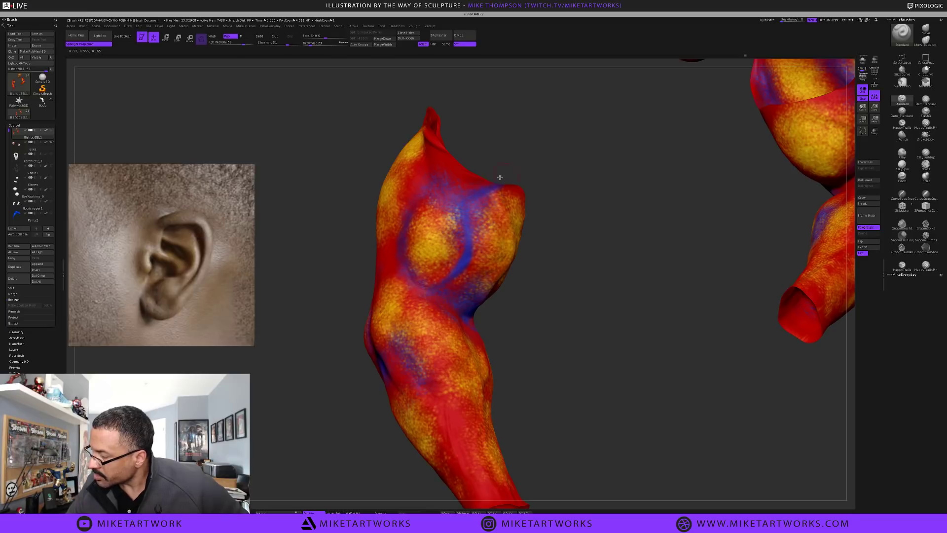
pyautogui.moveTo(522, 125); pyautogui.dragTo(606, 134)
pyautogui.moveTo(398, 129)
pyautogui.mouseDown()
pyautogui.moveTo(428, 167)
pyautogui.moveTo(397, 238)
pyautogui.mouseUp()
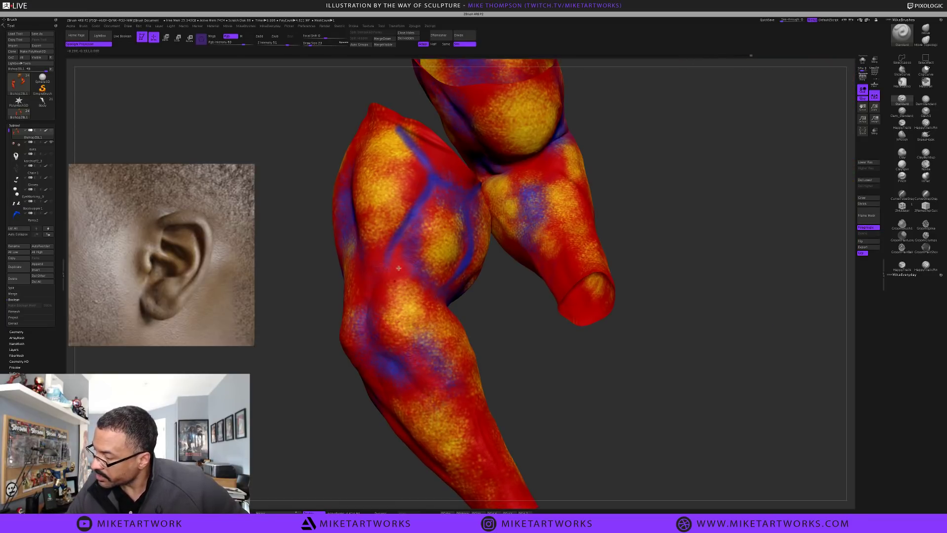
# Extend the blue veins to the elbow and add another down the back of the straighter arm's shoulder
pyautogui.moveTo(548, 397); pyautogui.dragTo(567, 392)
pyautogui.moveTo(429, 286)
pyautogui.mouseDown()
pyautogui.moveTo(490, 309)
pyautogui.moveTo(533, 364)
pyautogui.moveTo(378, 280)
pyautogui.moveTo(365, 316)
pyautogui.mouseUp()
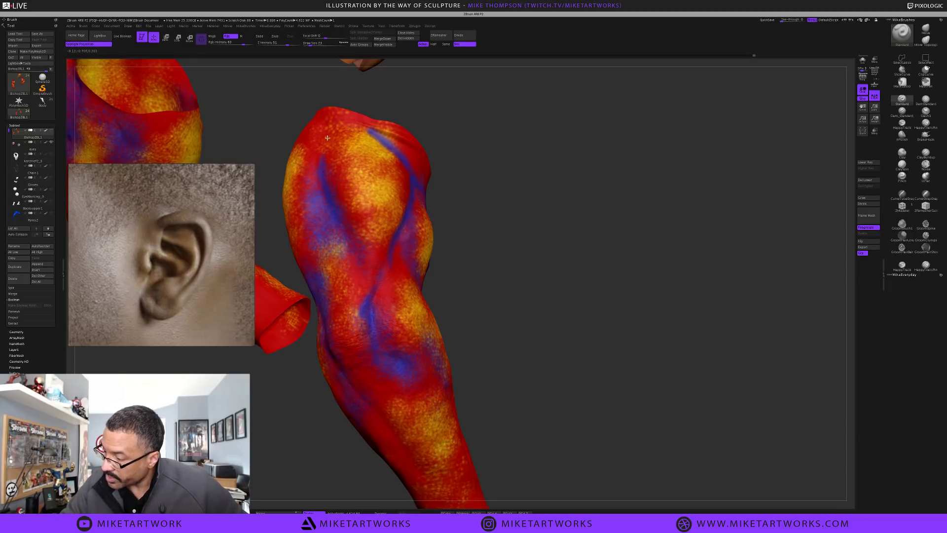
pyautogui.keyDown('alt'); pyautogui.moveTo(513, 332); pyautogui.dragTo(616, 348); pyautogui.keyUp('alt')
pyautogui.click(616, 349)
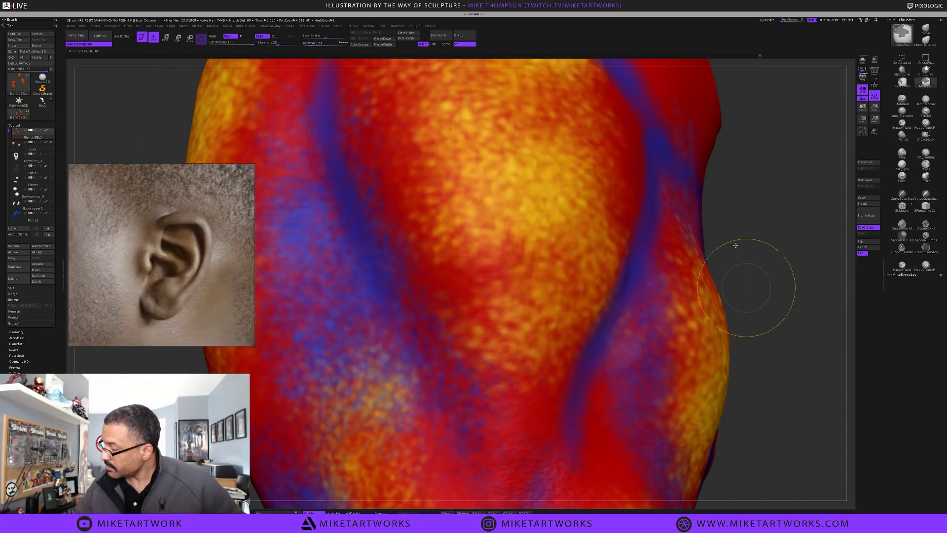
# Extend the blue vein up the back of the straighter arm's shoulder towards its top edge
pyautogui.moveTo(751, 291)
pyautogui.keyDown('ctrl'); pyautogui.mouseDown()
pyautogui.moveTo(731, 230)
pyautogui.moveTo(749, 262)
pyautogui.mouseUp(); pyautogui.keyUp('ctrl')
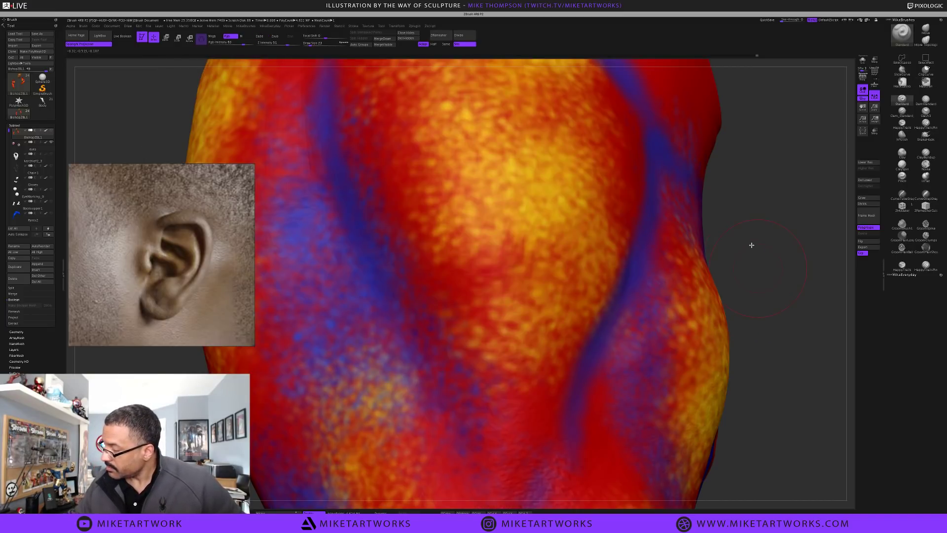
pyautogui.keyDown('alt'); pyautogui.moveTo(741, 207); pyautogui.dragTo(723, 336); pyautogui.keyUp('alt')
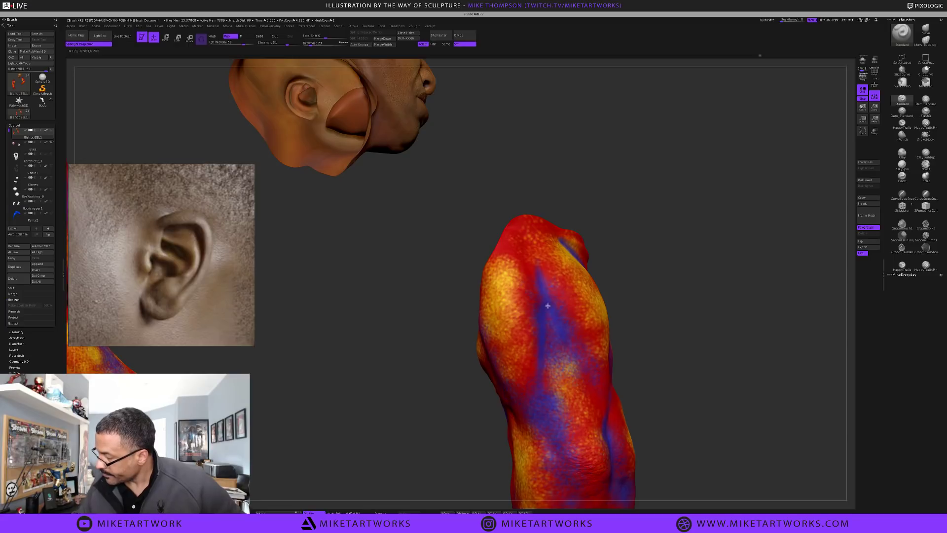
pyautogui.moveTo(531, 257); pyautogui.dragTo(539, 284)
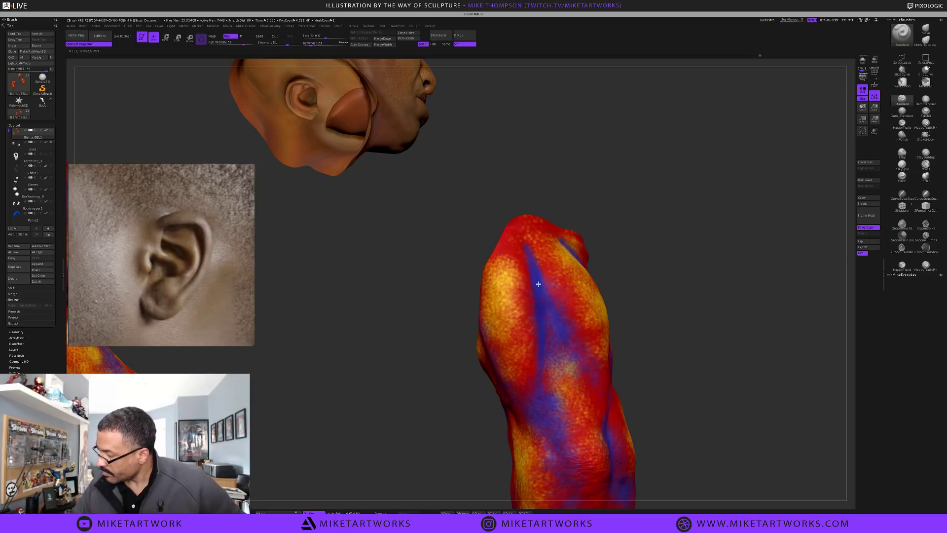
pyautogui.moveTo(681, 305); pyautogui.dragTo(676, 237)
# Set the Draw Size to 44 and paint a blue vein from the inner elbow down the straighter arm's forearm
pyautogui.press('f')
pyautogui.moveTo(682, 285); pyautogui.dragTo(479, 320)
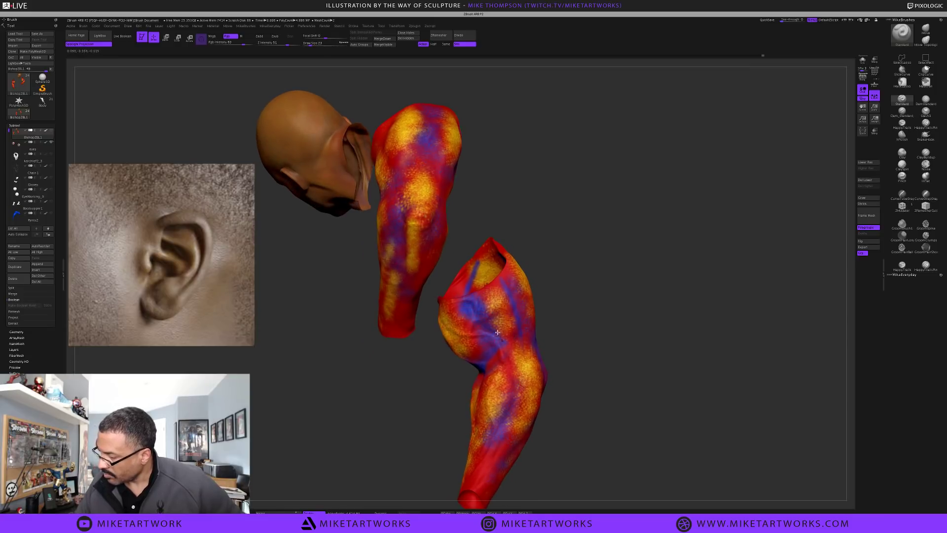
pyautogui.moveTo(592, 330)
pyautogui.mouseDown()
pyautogui.moveTo(443, 326)
pyautogui.moveTo(464, 335)
pyautogui.mouseUp()
pyautogui.moveTo(585, 362)
pyautogui.mouseDown()
pyautogui.moveTo(518, 327)
pyautogui.moveTo(561, 368)
pyautogui.mouseUp()
pyautogui.press('s')
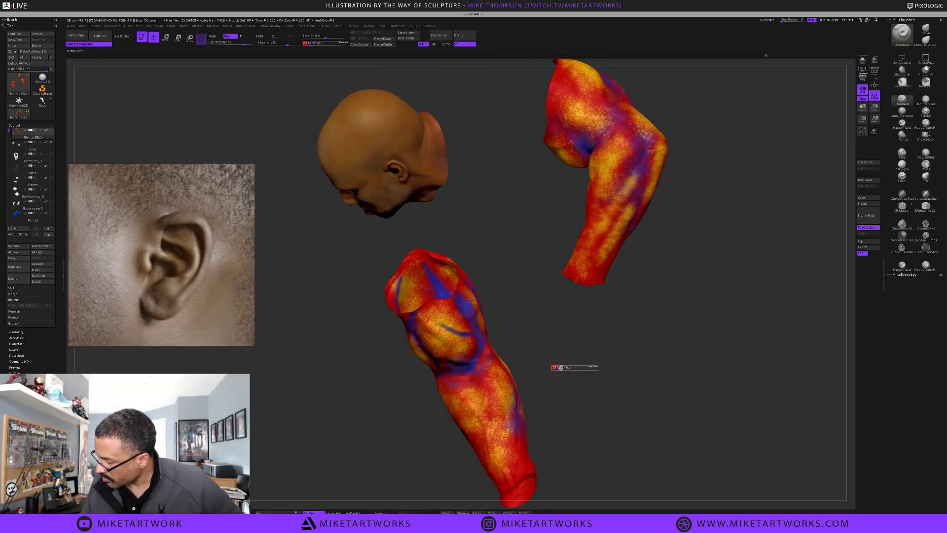
pyautogui.click(563, 368)
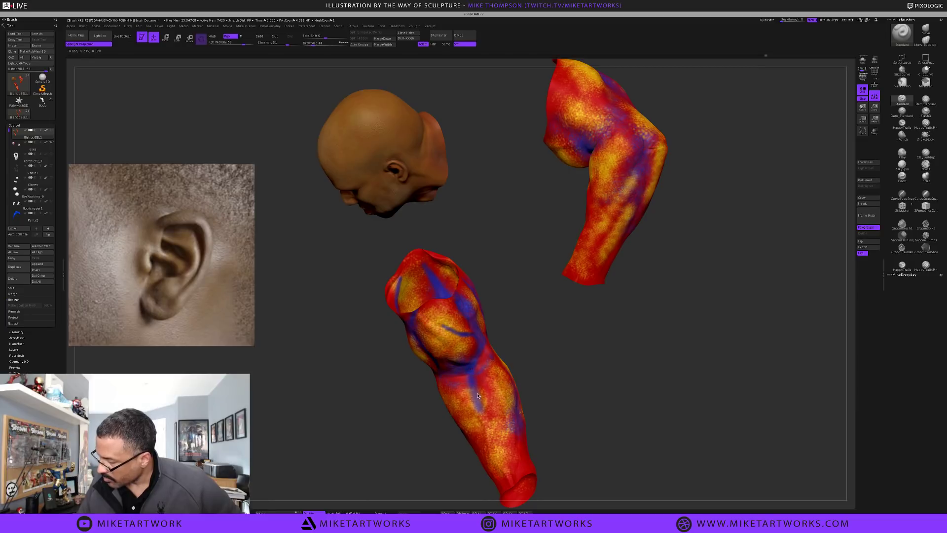
# Paint branching blue veins along the outer and upper sides of the straighter arm's forearm
pyautogui.moveTo(578, 393)
pyautogui.mouseDown()
pyautogui.moveTo(548, 390)
pyautogui.moveTo(572, 389)
pyautogui.mouseUp()
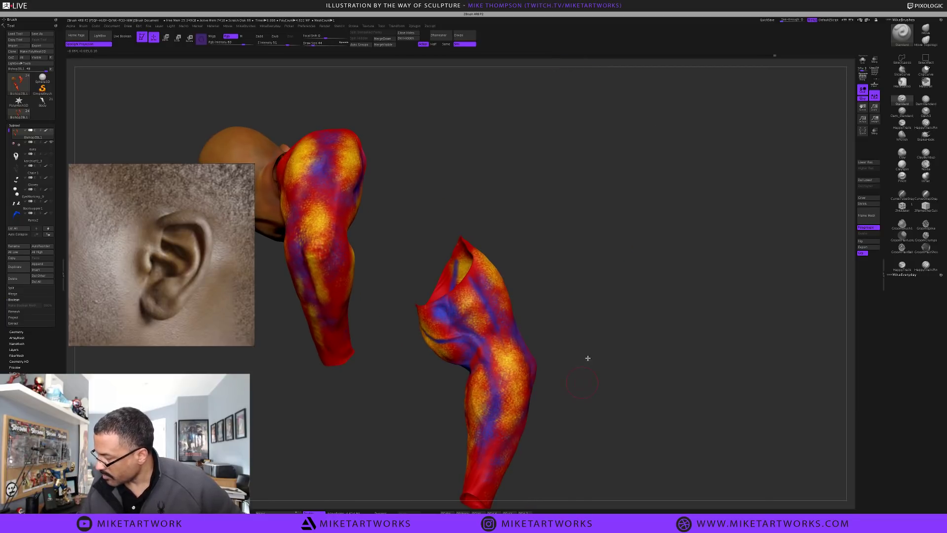
pyautogui.moveTo(587, 357); pyautogui.dragTo(545, 299)
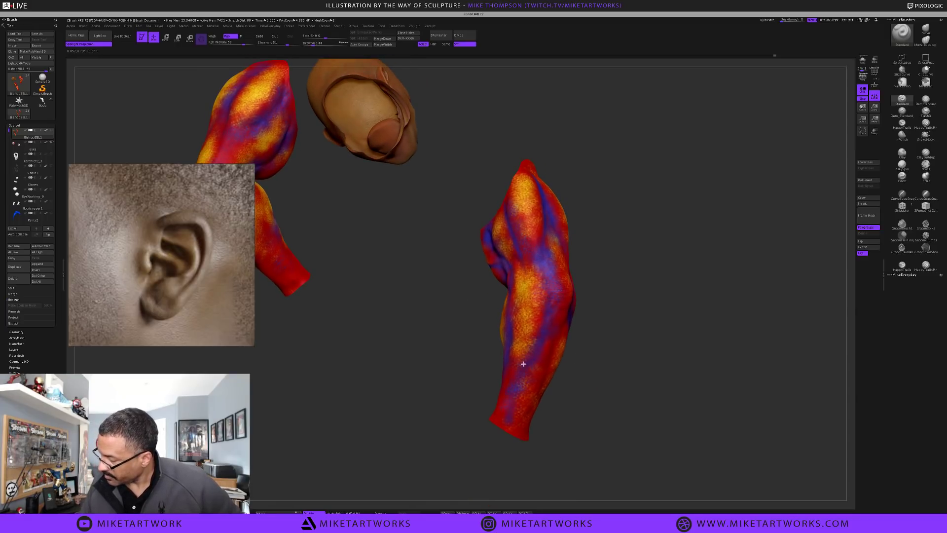
pyautogui.moveTo(607, 323); pyautogui.dragTo(565, 363)
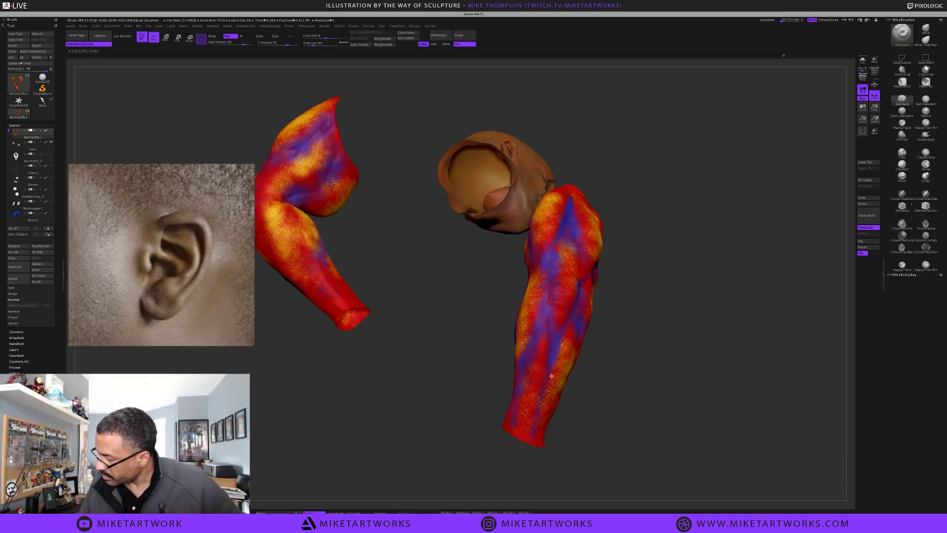
pyautogui.moveTo(659, 362); pyautogui.dragTo(585, 325)
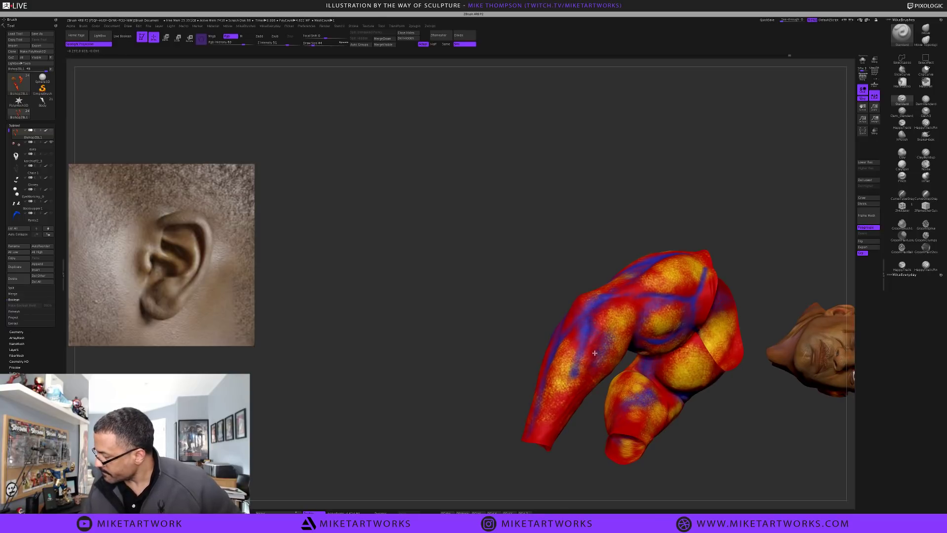
pyautogui.moveTo(570, 461); pyautogui.dragTo(563, 452)
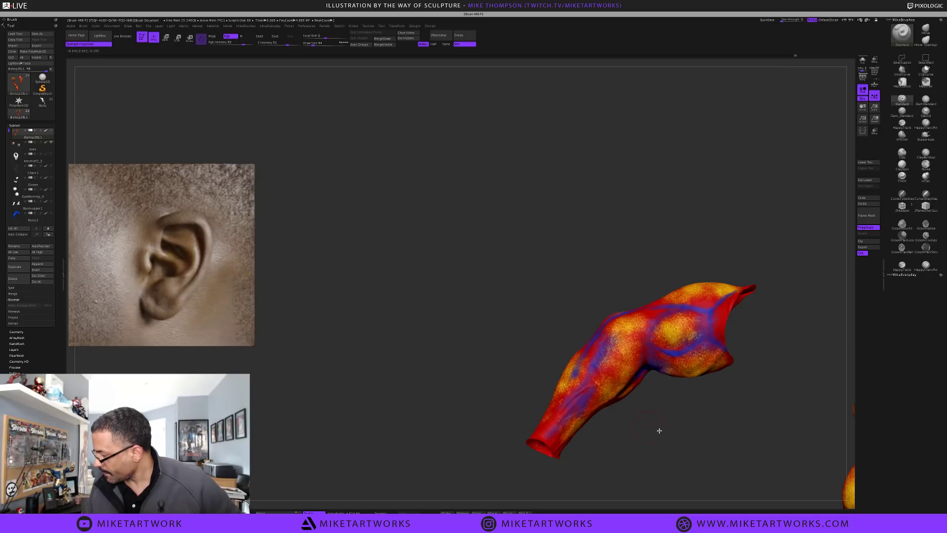
pyautogui.moveTo(669, 420); pyautogui.dragTo(654, 397)
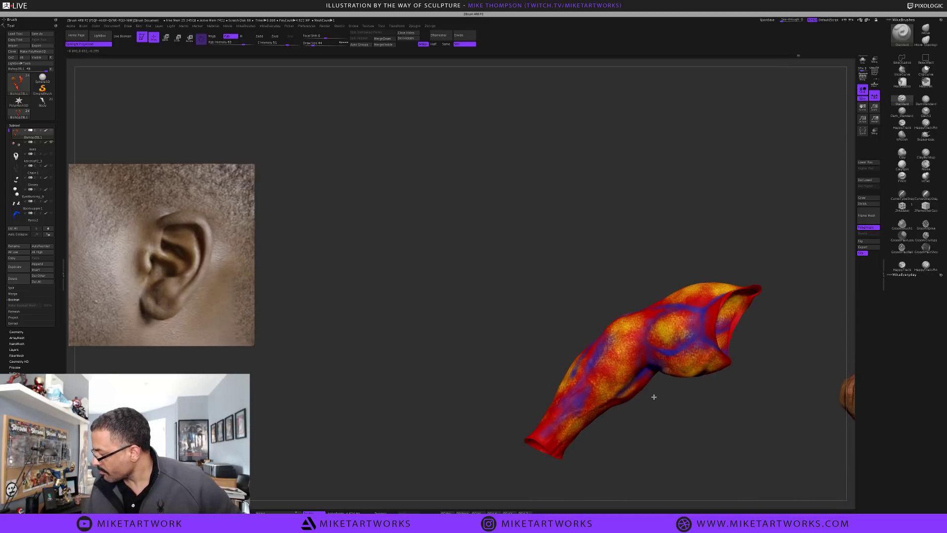
pyautogui.press('space')
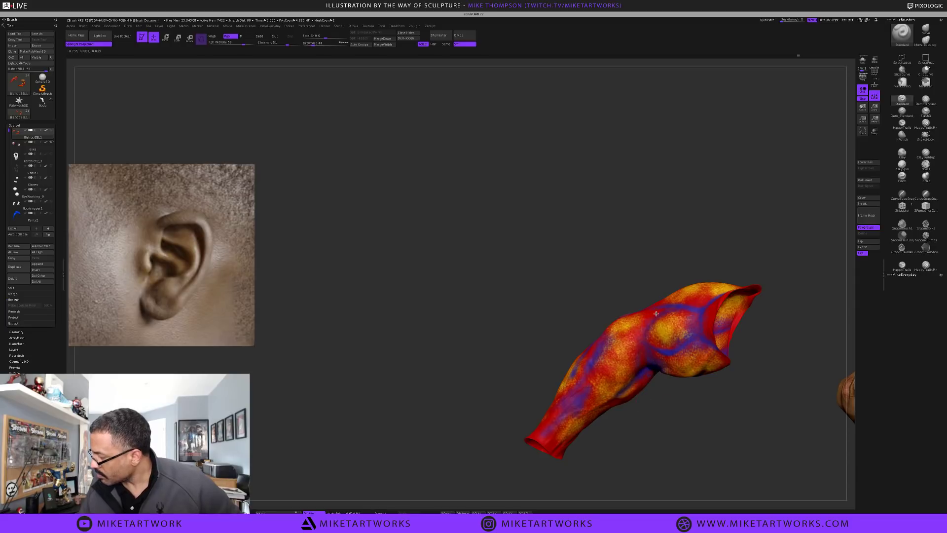
# Continue the blue vein lines down the back of the straighter arm's forearm to the wrist
pyautogui.moveTo(647, 431); pyautogui.dragTo(644, 325)
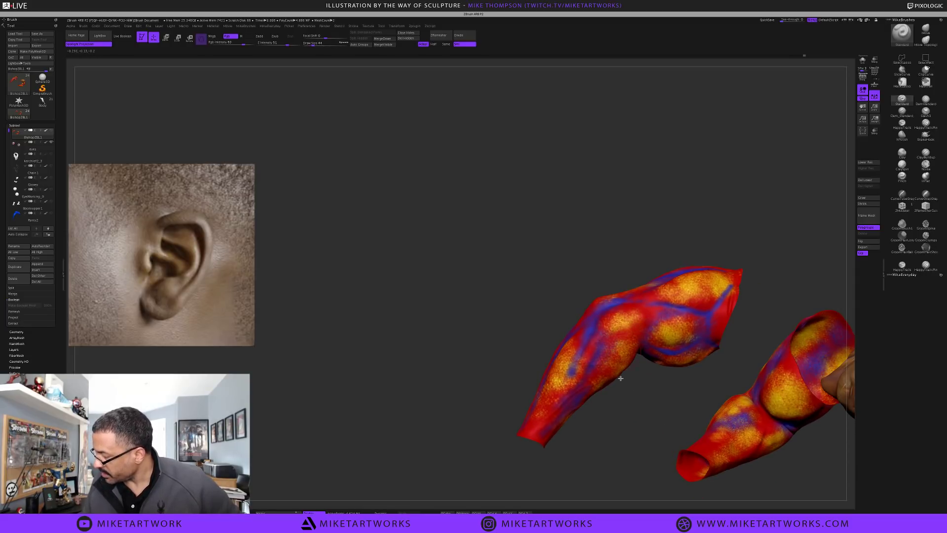
pyautogui.moveTo(611, 411); pyautogui.dragTo(717, 255)
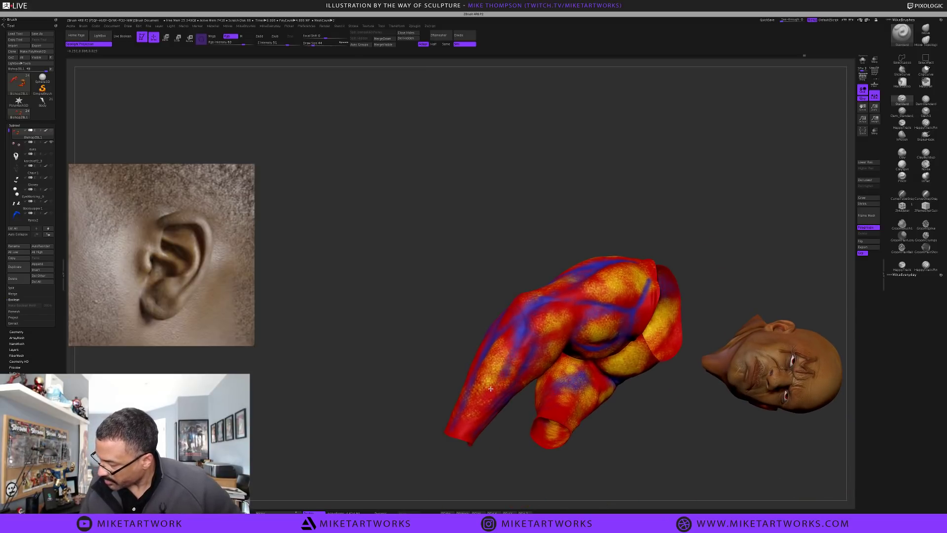
pyautogui.moveTo(476, 455); pyautogui.dragTo(464, 418)
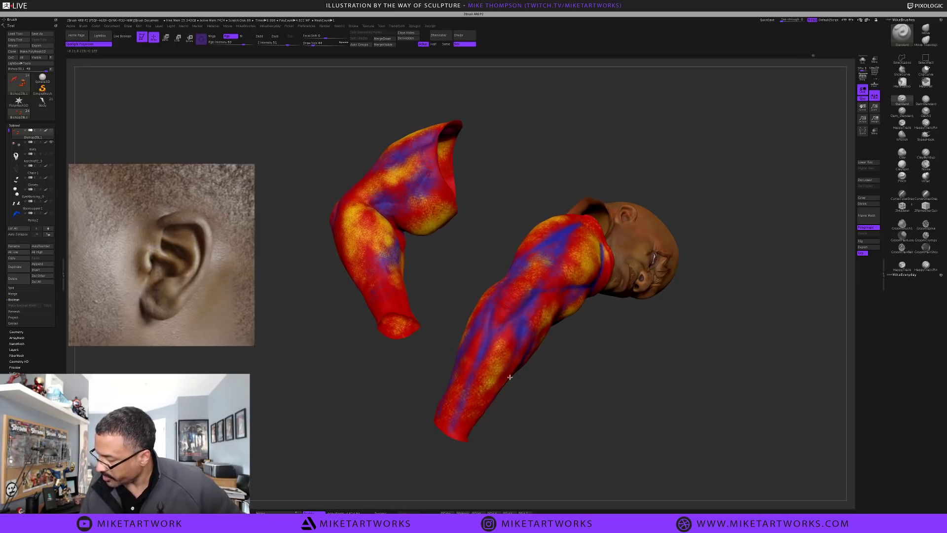
pyautogui.moveTo(541, 417); pyautogui.dragTo(481, 344)
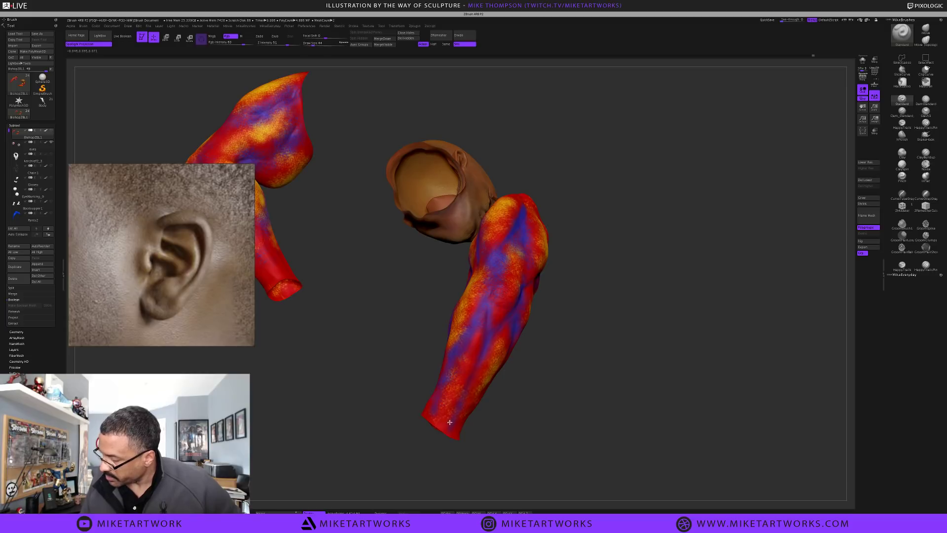
pyautogui.moveTo(513, 416); pyautogui.dragTo(476, 326)
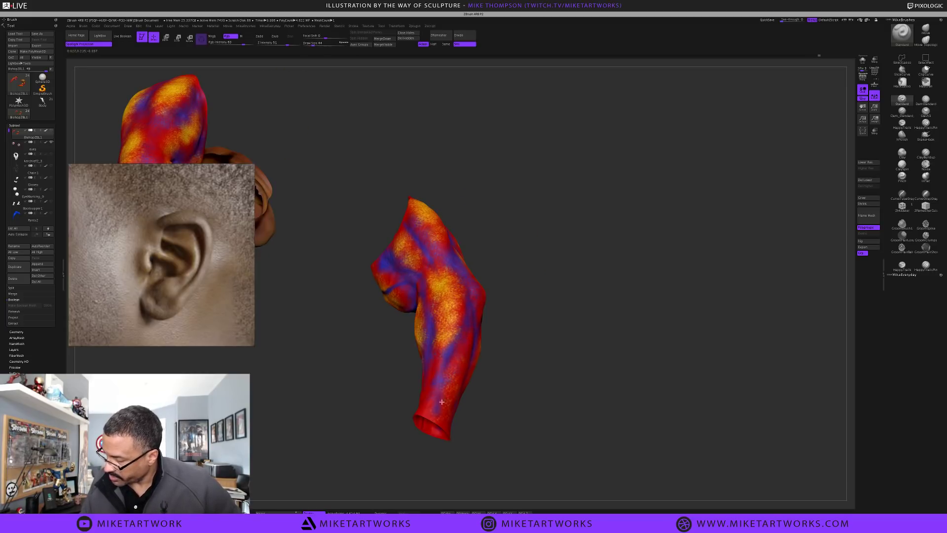
# Blend more blue veining into the inner side of the straighter arm's lower forearm
pyautogui.moveTo(538, 384); pyautogui.dragTo(438, 356)
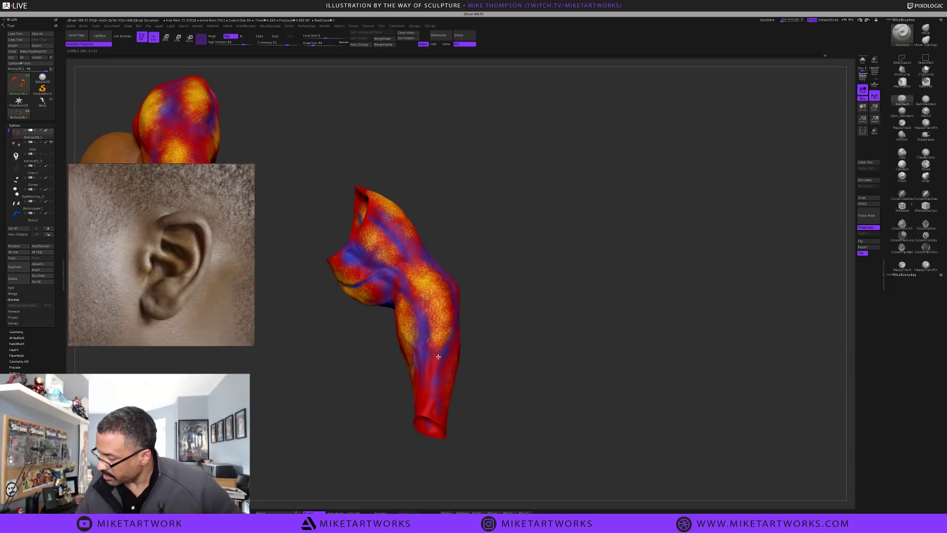
pyautogui.moveTo(534, 387); pyautogui.dragTo(455, 306)
pyautogui.moveTo(469, 368); pyautogui.dragTo(558, 359)
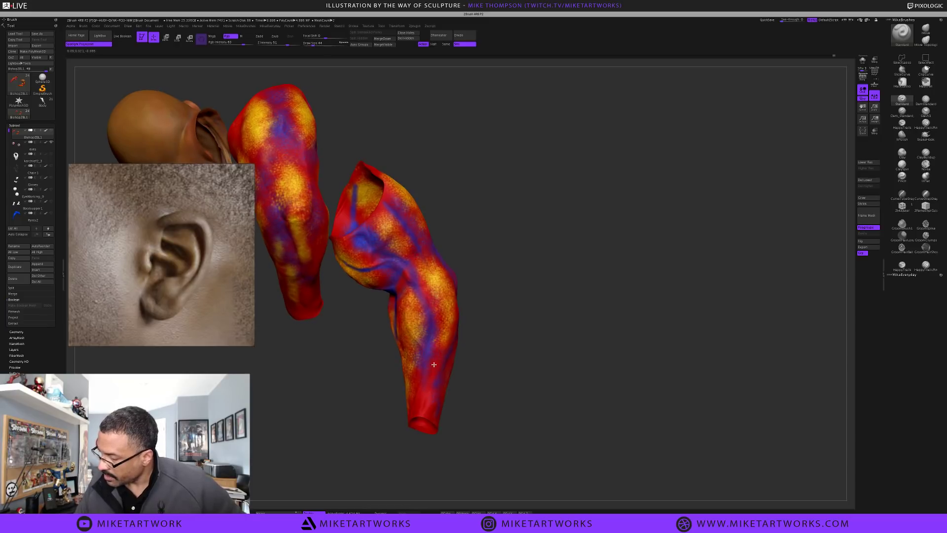
pyautogui.moveTo(502, 397); pyautogui.dragTo(503, 361)
pyautogui.press('space')
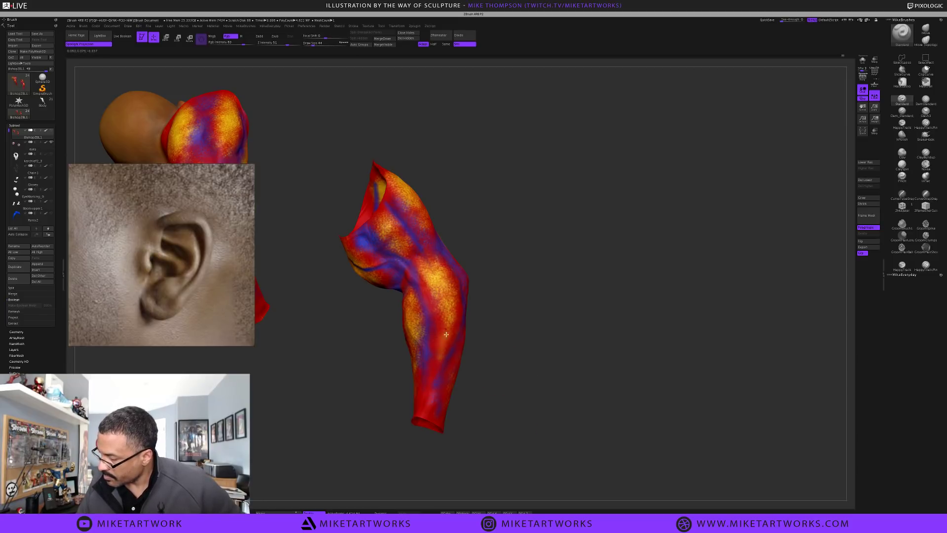
# Enlarge the brush, set the Rgb Intensity to 22 and paint a soft yellow-orange strip along the forearm's edge down to the wrist
pyautogui.moveTo(509, 339)
pyautogui.mouseDown()
pyautogui.moveTo(463, 366)
pyautogui.moveTo(474, 384)
pyautogui.moveTo(478, 366)
pyautogui.moveTo(509, 359)
pyautogui.mouseUp()
pyautogui.press('s')
pyautogui.press('s')
pyautogui.press('space')
pyautogui.moveTo(428, 400)
pyautogui.mouseDown()
pyautogui.moveTo(439, 320)
pyautogui.moveTo(439, 356)
pyautogui.mouseUp()
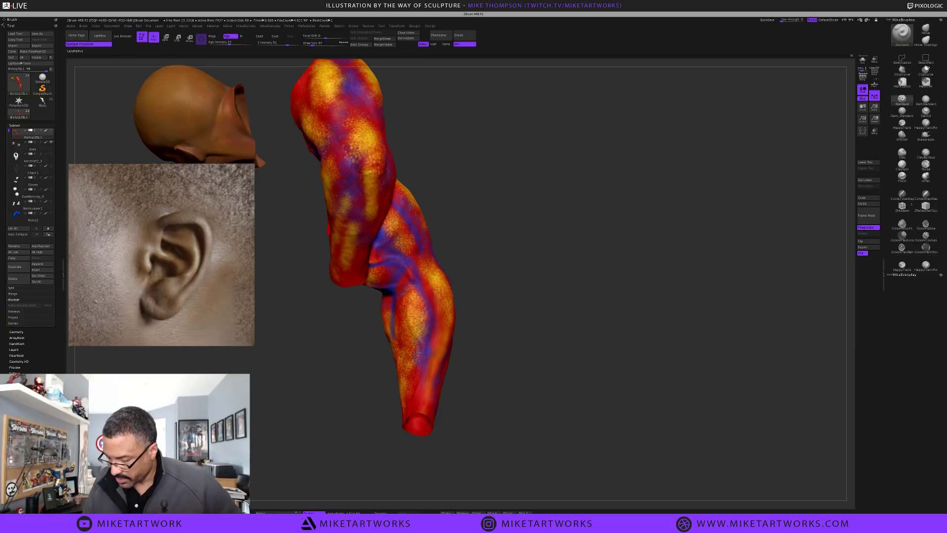
pyautogui.moveTo(442, 314); pyautogui.dragTo(426, 412)
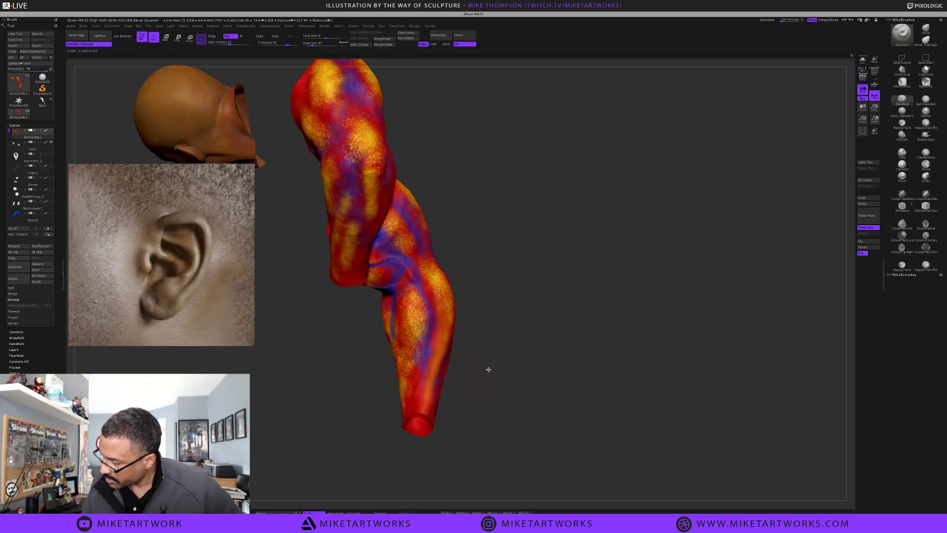
pyautogui.moveTo(488, 368)
pyautogui.mouseDown()
pyautogui.moveTo(502, 375)
pyautogui.moveTo(451, 351)
pyautogui.moveTo(425, 382)
pyautogui.moveTo(424, 416)
pyautogui.mouseUp()
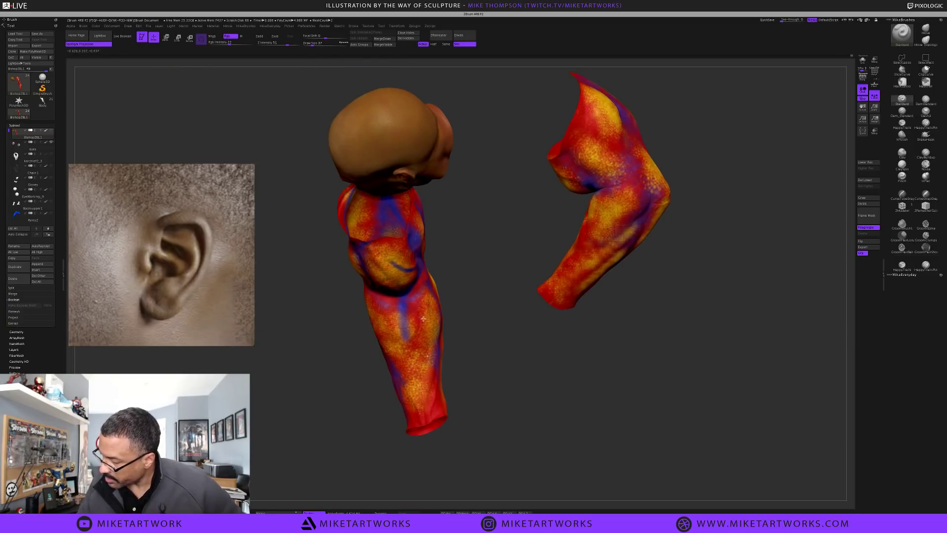
# Glaze soft yellow-orange over the straighter arm's forearm muscles between the blue veins and around the elbow
pyautogui.moveTo(477, 386); pyautogui.dragTo(503, 361)
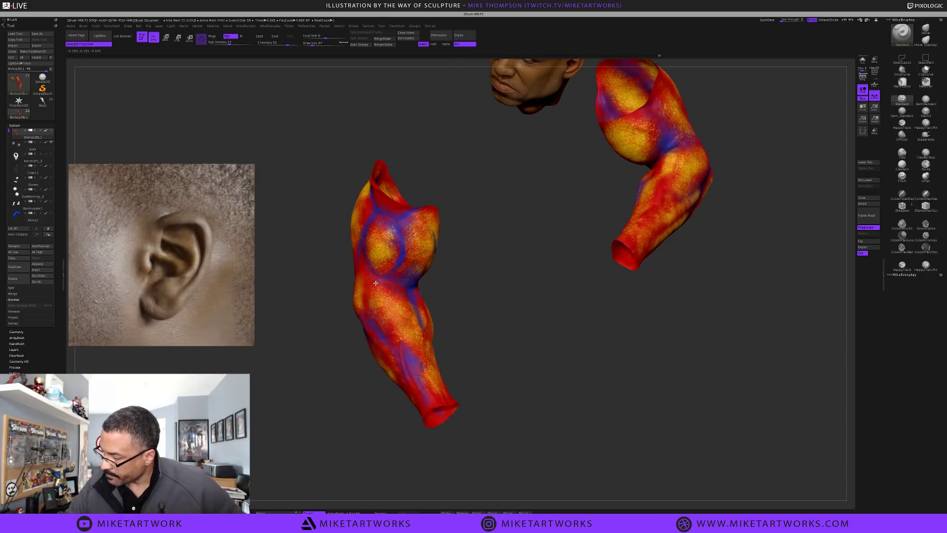
pyautogui.moveTo(411, 347); pyautogui.dragTo(418, 363)
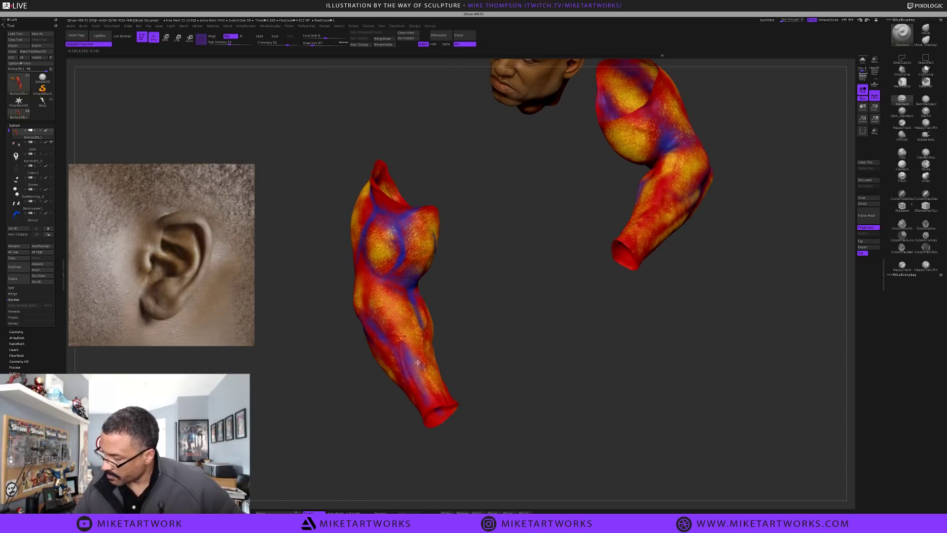
pyautogui.moveTo(491, 375); pyautogui.dragTo(494, 375)
pyautogui.moveTo(373, 334)
pyautogui.mouseDown()
pyautogui.moveTo(401, 364)
pyautogui.moveTo(390, 349)
pyautogui.mouseUp()
pyautogui.moveTo(357, 278)
pyautogui.mouseDown()
pyautogui.moveTo(363, 303)
pyautogui.moveTo(349, 284)
pyautogui.moveTo(342, 293)
pyautogui.mouseUp()
pyautogui.moveTo(451, 343)
pyautogui.mouseDown()
pyautogui.moveTo(473, 357)
pyautogui.moveTo(376, 358)
pyautogui.mouseUp()
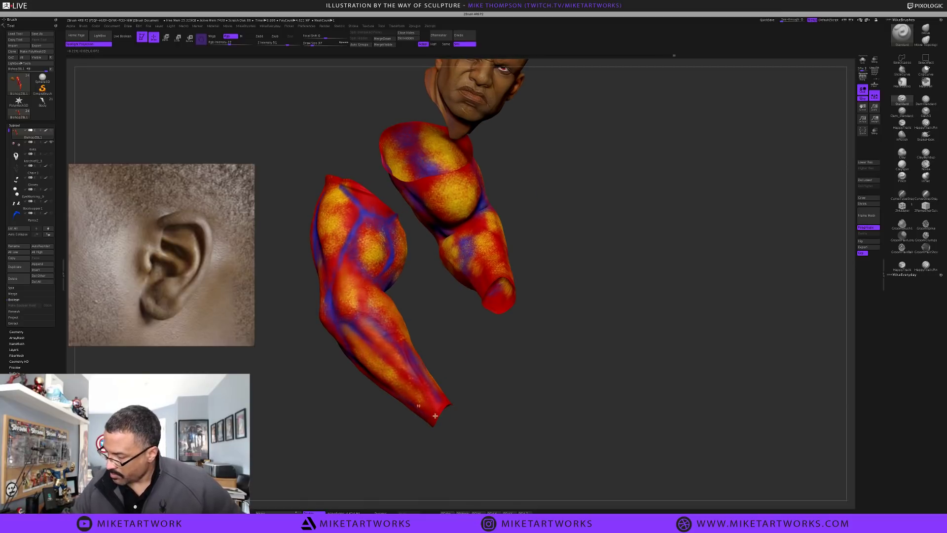
# Brush soft yellow-orange over the straighter arm's shoulder muscle, from its top edge down towards the elbow
pyautogui.moveTo(505, 391); pyautogui.dragTo(563, 419)
pyautogui.moveTo(622, 386); pyautogui.dragTo(624, 383)
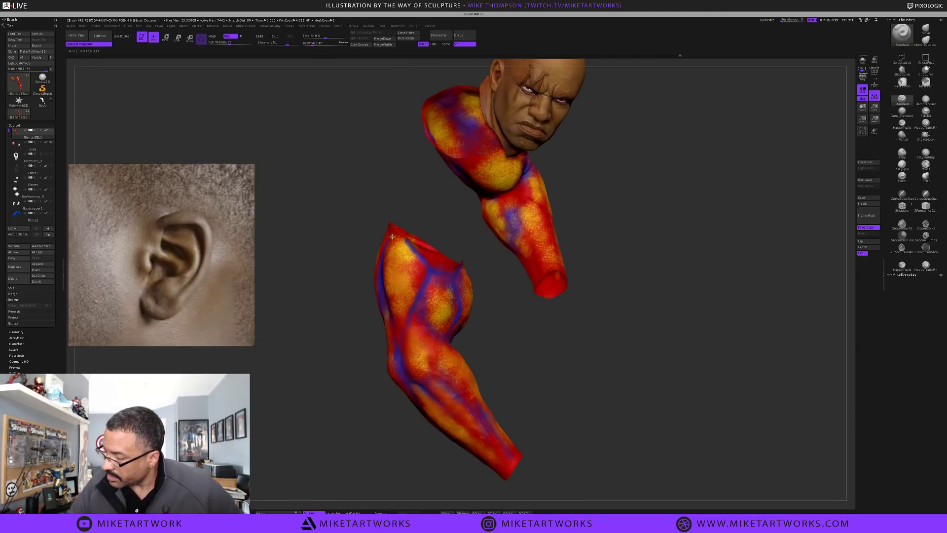
pyautogui.press('space')
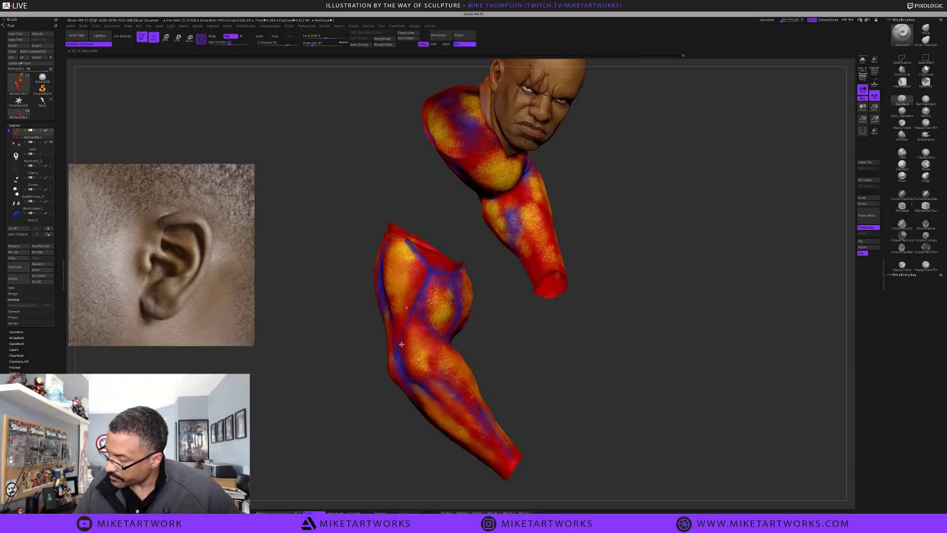
pyautogui.moveTo(410, 257); pyautogui.dragTo(400, 337)
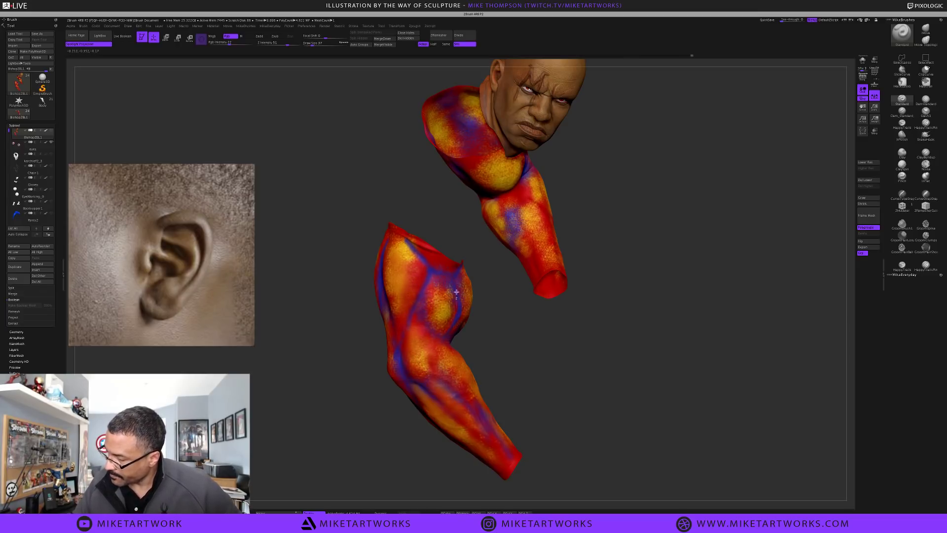
# Blend soft yellow-orange over the back of the straighter arm's shoulder and the upper-arm muscles beside the veins
pyautogui.moveTo(513, 353); pyautogui.dragTo(378, 269)
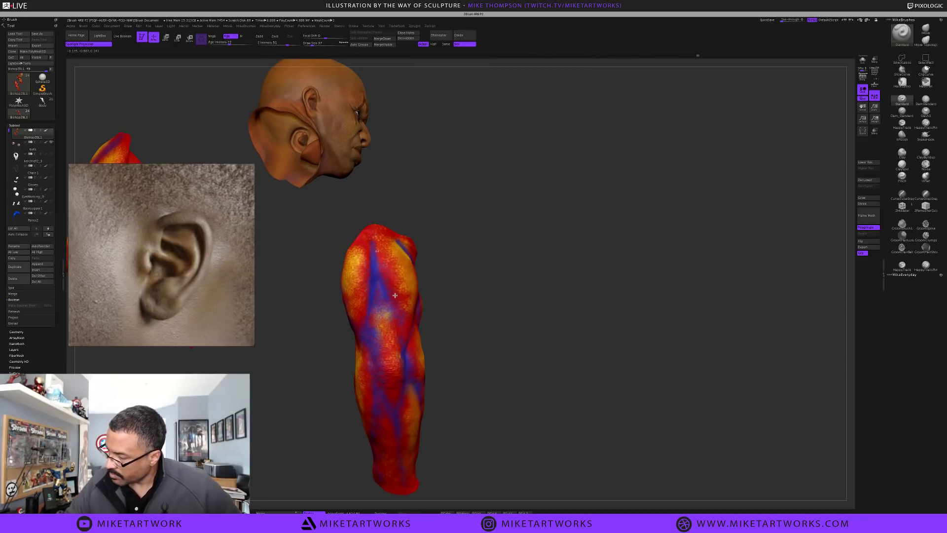
pyautogui.moveTo(505, 351); pyautogui.dragTo(387, 257)
pyautogui.press('space')
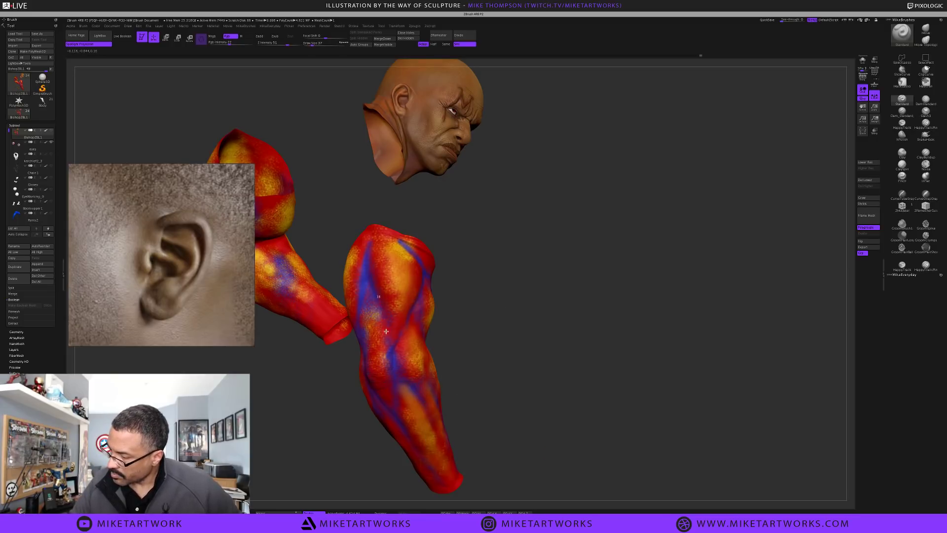
pyautogui.moveTo(516, 299); pyautogui.dragTo(413, 294)
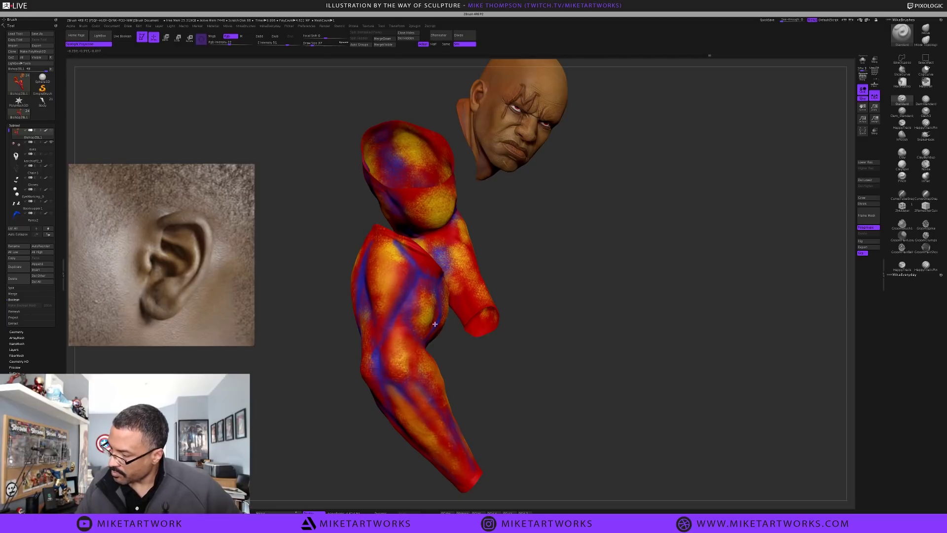
pyautogui.moveTo(508, 386); pyautogui.dragTo(516, 370)
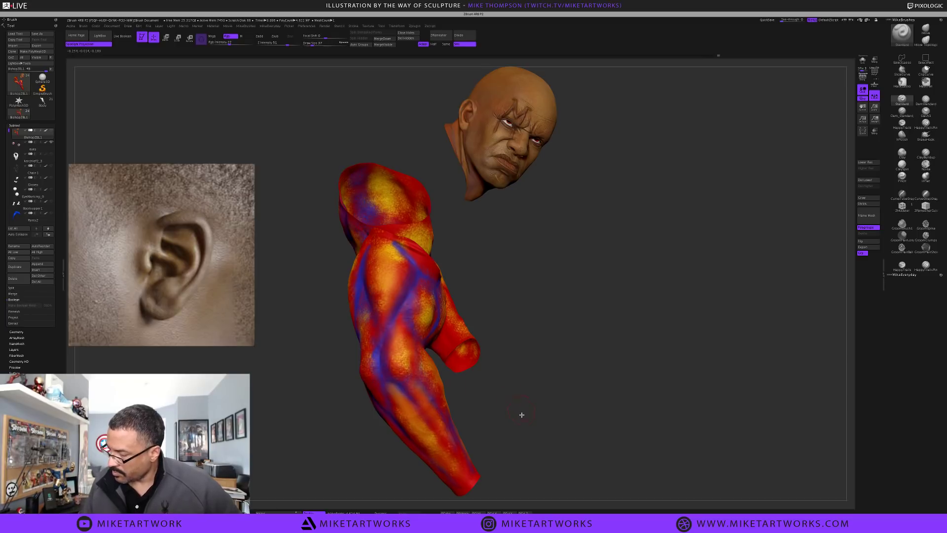
pyautogui.moveTo(520, 413); pyautogui.dragTo(498, 451)
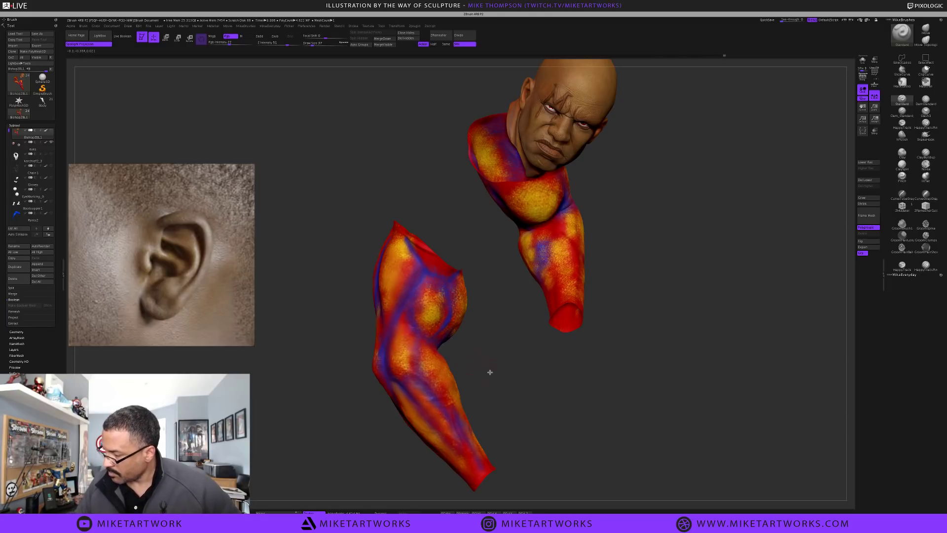
# Save the ZBrush tool into the BishopPolypaint folder
pyautogui.moveTo(502, 381); pyautogui.dragTo(439, 376)
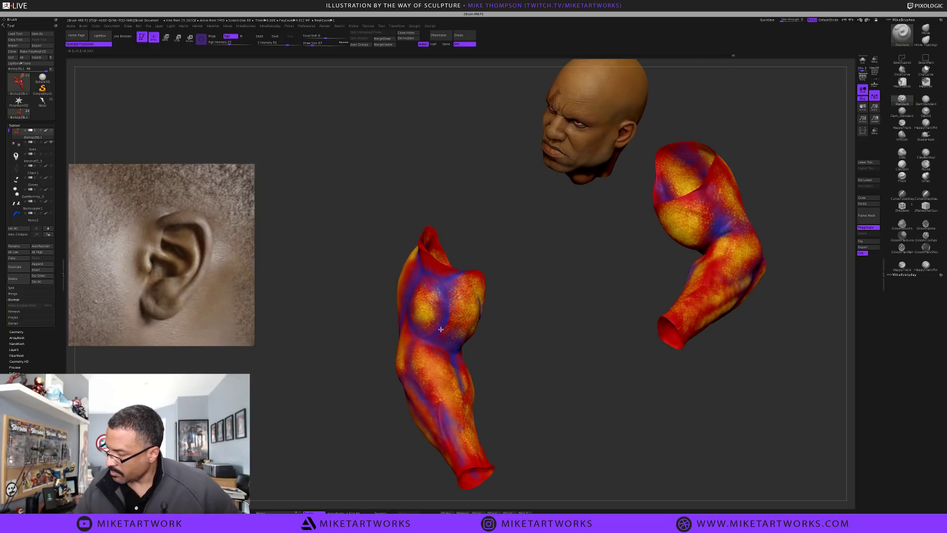
pyautogui.moveTo(559, 400); pyautogui.dragTo(573, 400)
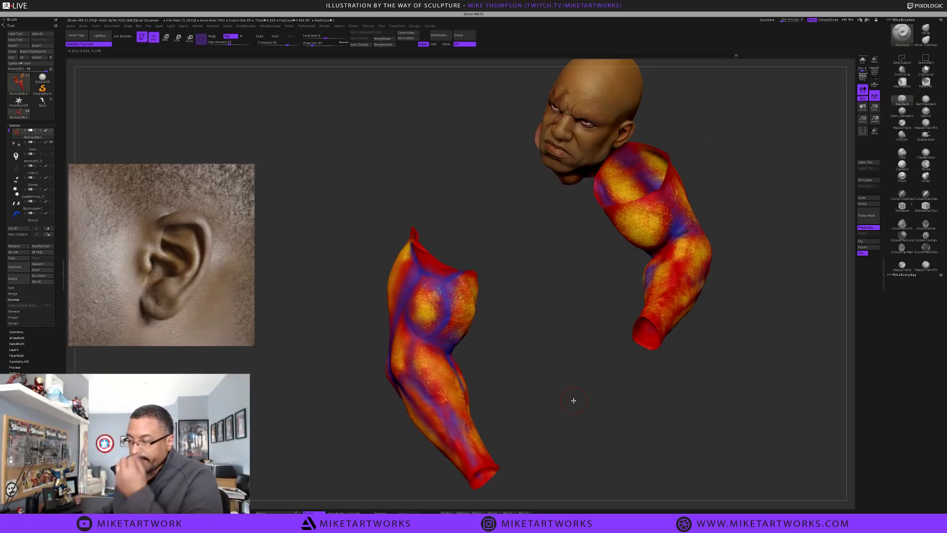
pyautogui.click(50, 36)
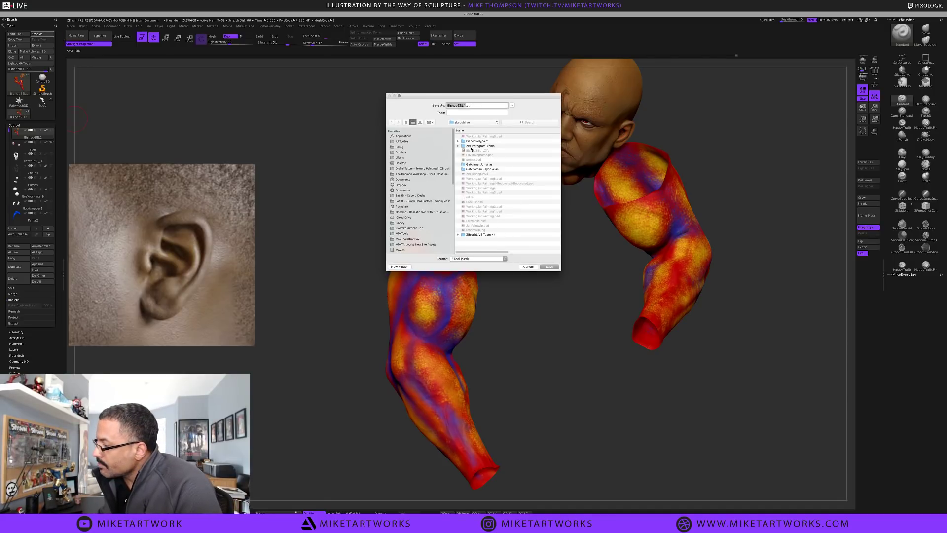
pyautogui.doubleClick(478, 141)
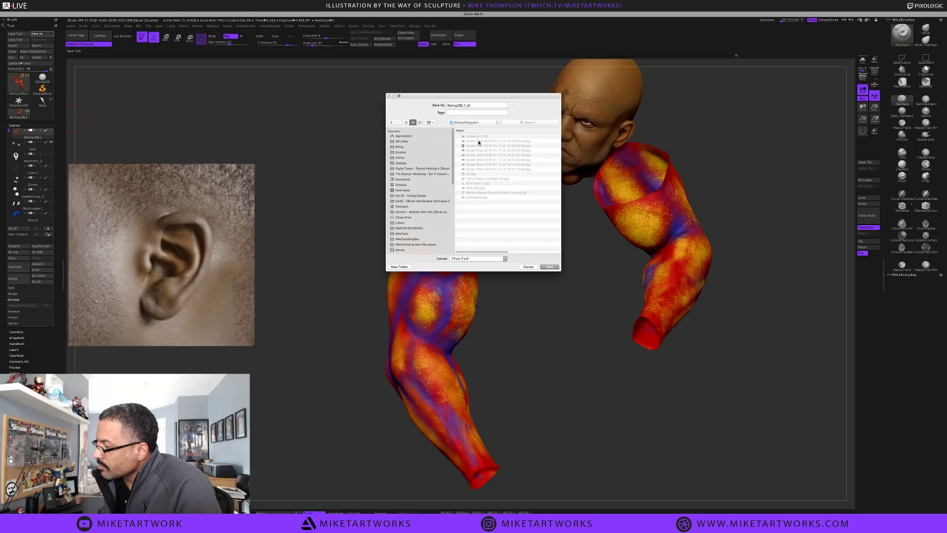
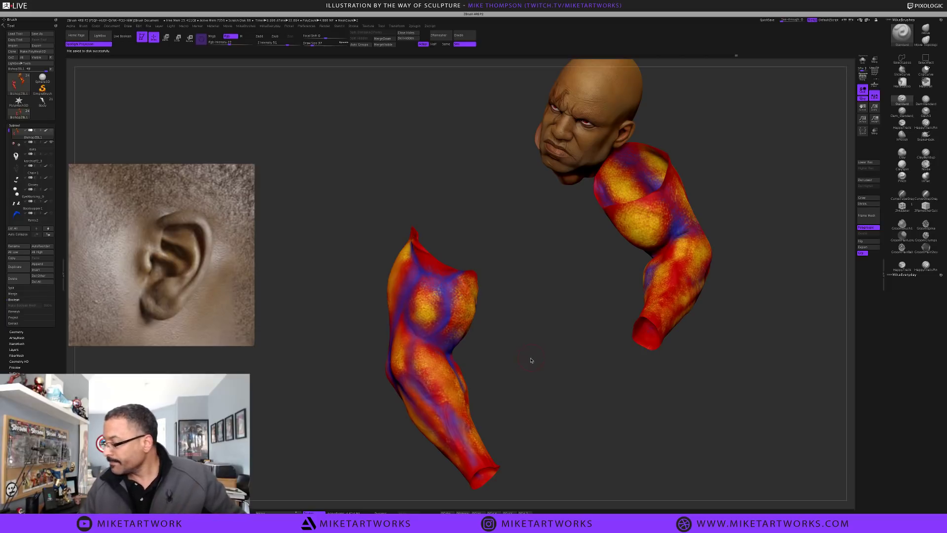
# Touch up the undertone colours on the straighter arm's biceps and just above the elbow
pyautogui.moveTo(525, 362); pyautogui.dragTo(521, 360)
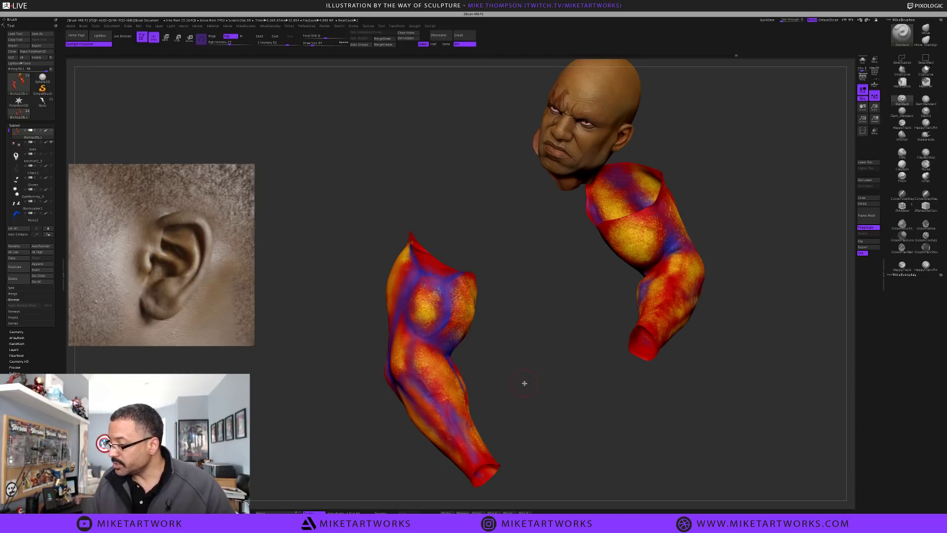
pyautogui.moveTo(524, 381); pyautogui.dragTo(505, 326)
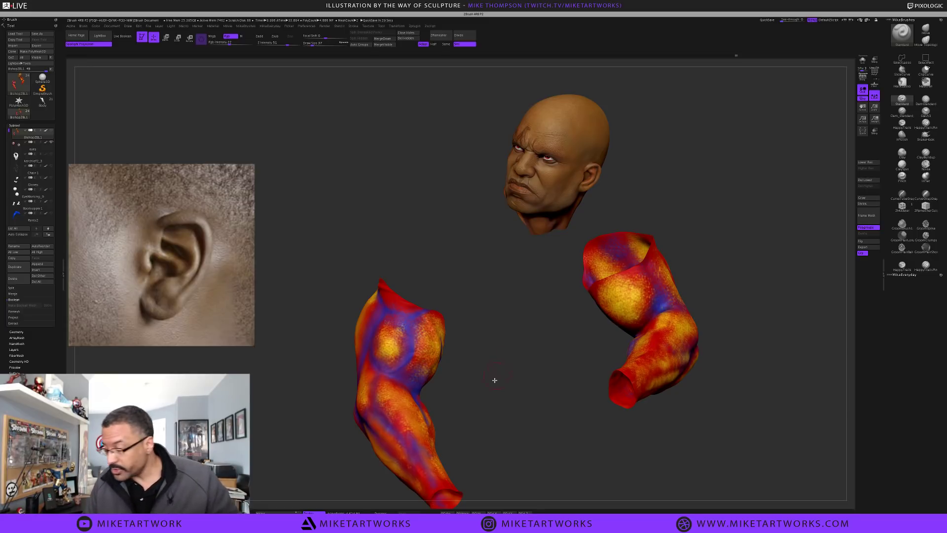
pyautogui.moveTo(482, 395); pyautogui.dragTo(499, 374)
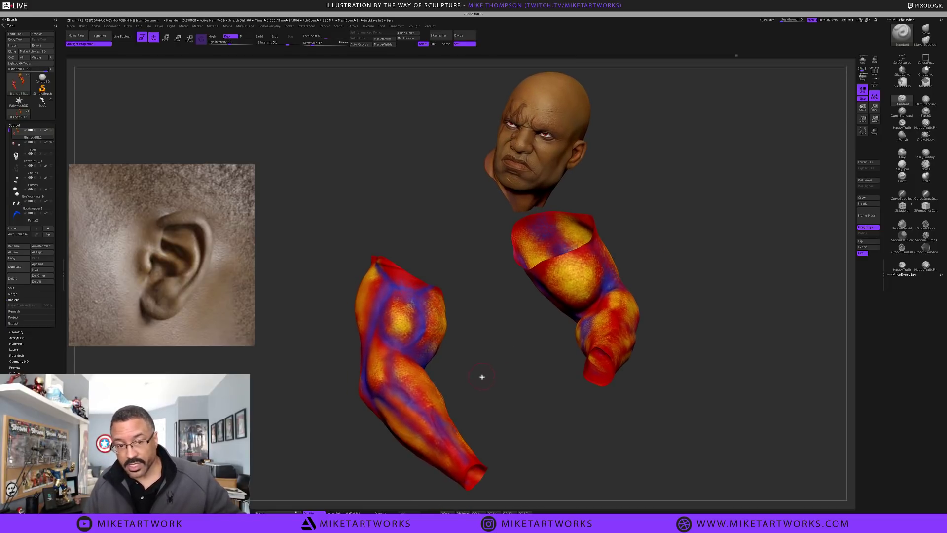
pyautogui.moveTo(486, 375); pyautogui.dragTo(422, 321)
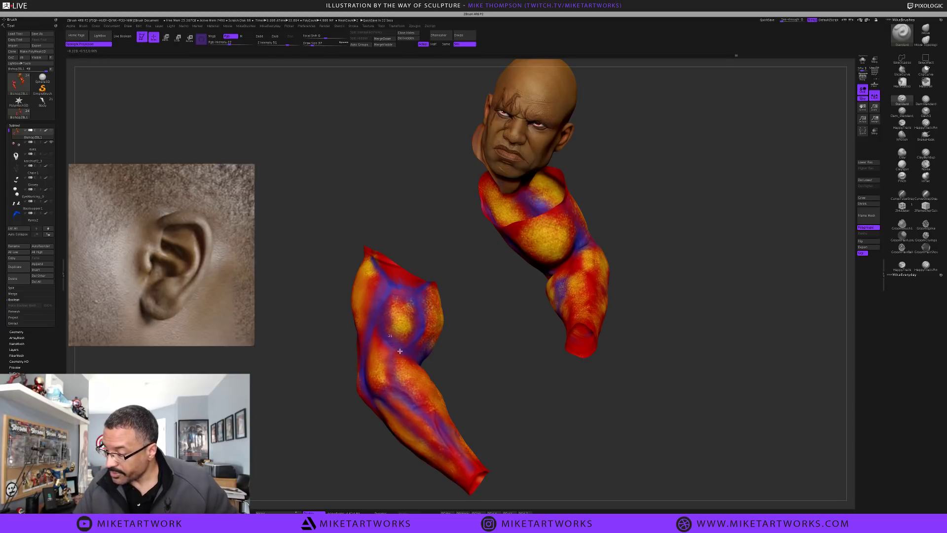
pyautogui.press('space')
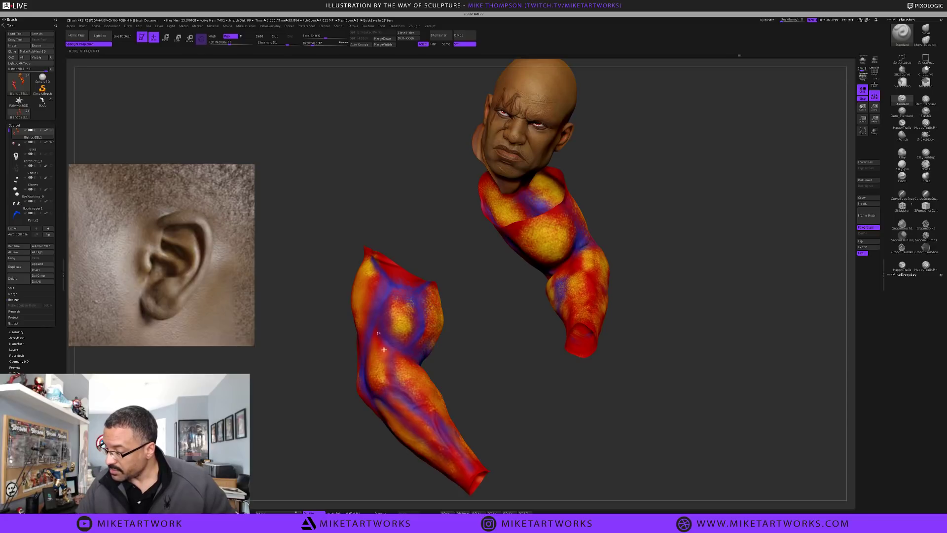
# Blend the undertone colours on the straighter arm's outer upper arm, around the crossing blue veins and the biceps
pyautogui.moveTo(518, 326); pyautogui.dragTo(374, 323)
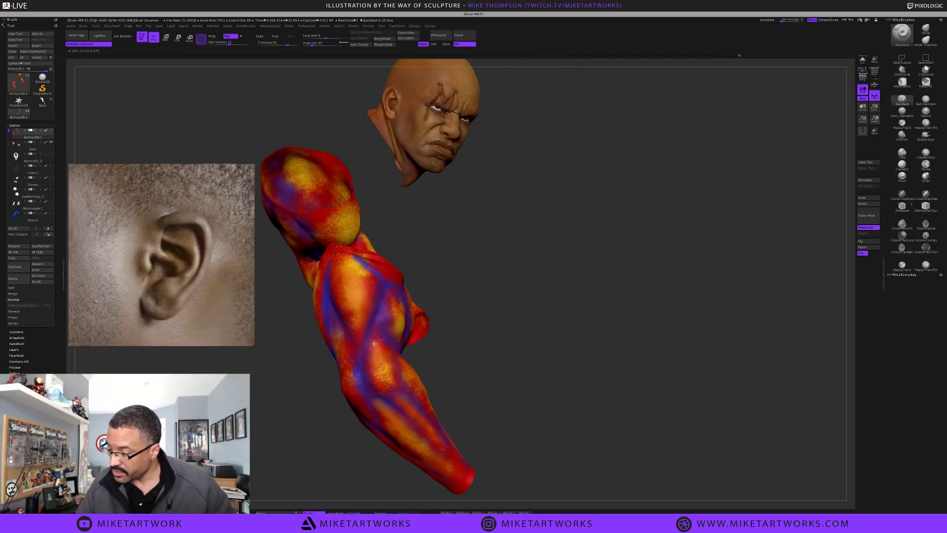
pyautogui.press('space')
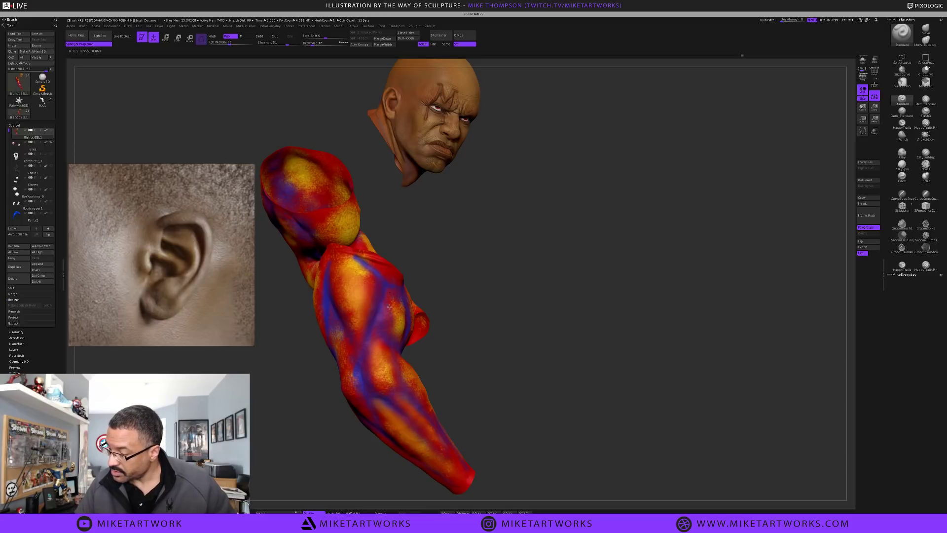
pyautogui.moveTo(450, 361)
pyautogui.mouseDown()
pyautogui.moveTo(514, 393)
pyautogui.moveTo(504, 357)
pyautogui.moveTo(448, 358)
pyautogui.mouseUp()
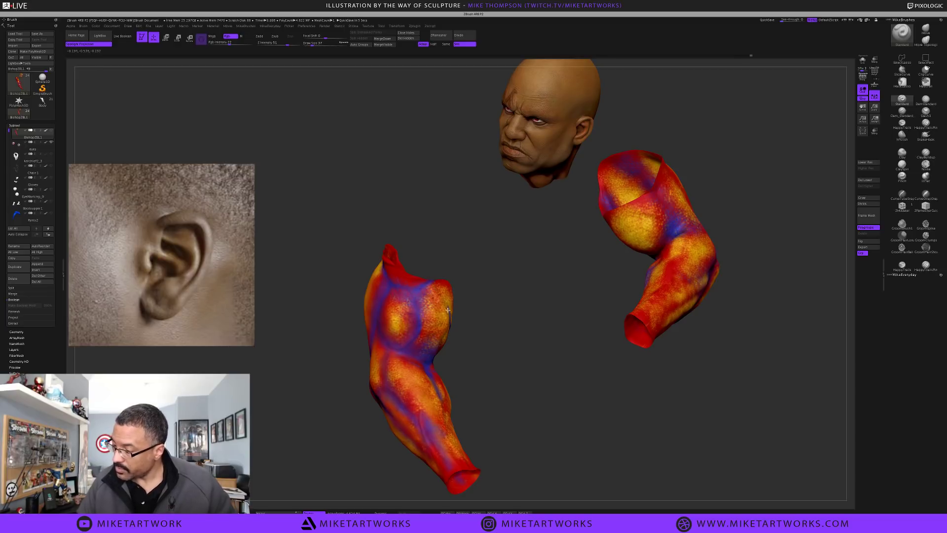
pyautogui.press('space')
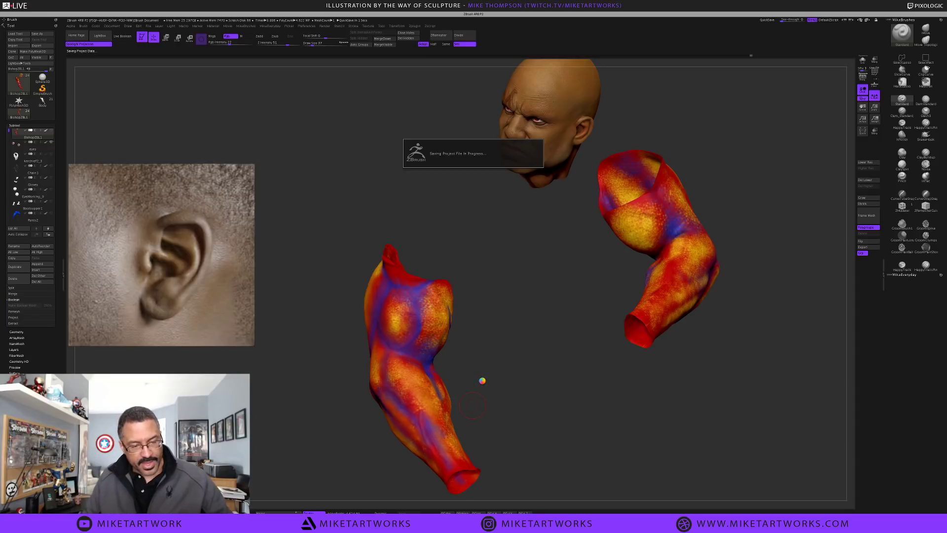
pyautogui.press('space')
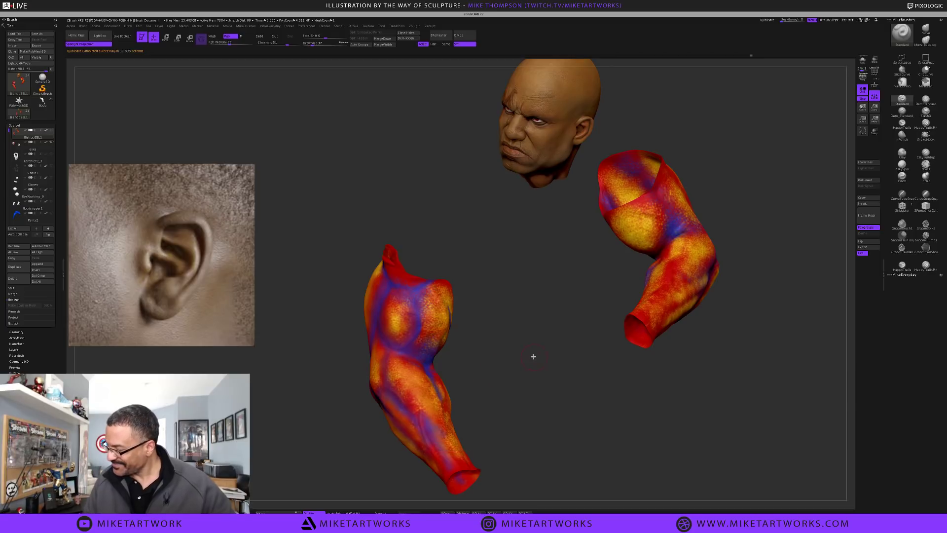
# Refine the undertone colours along the inner side of the straighter arm's biceps, beside the blue vein
pyautogui.moveTo(507, 353); pyautogui.dragTo(488, 344)
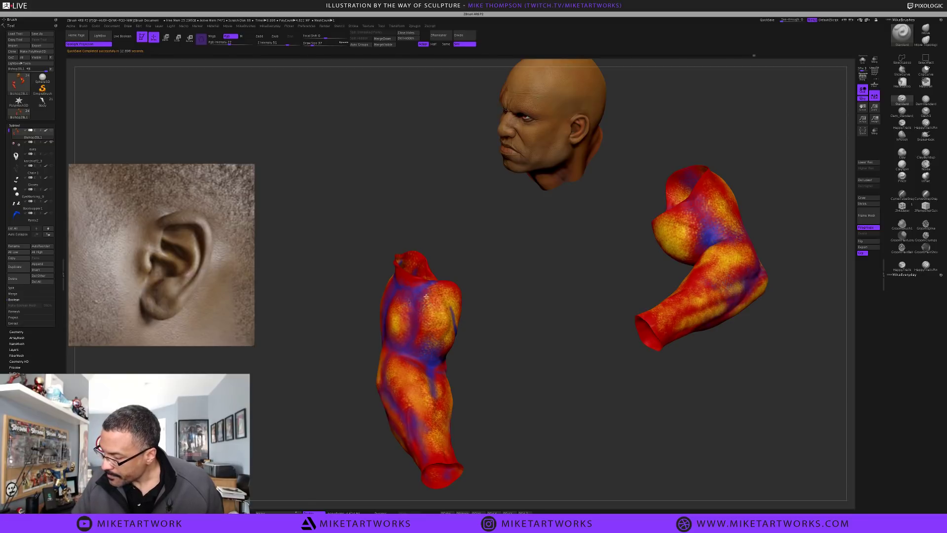
pyautogui.moveTo(534, 381); pyautogui.dragTo(427, 356)
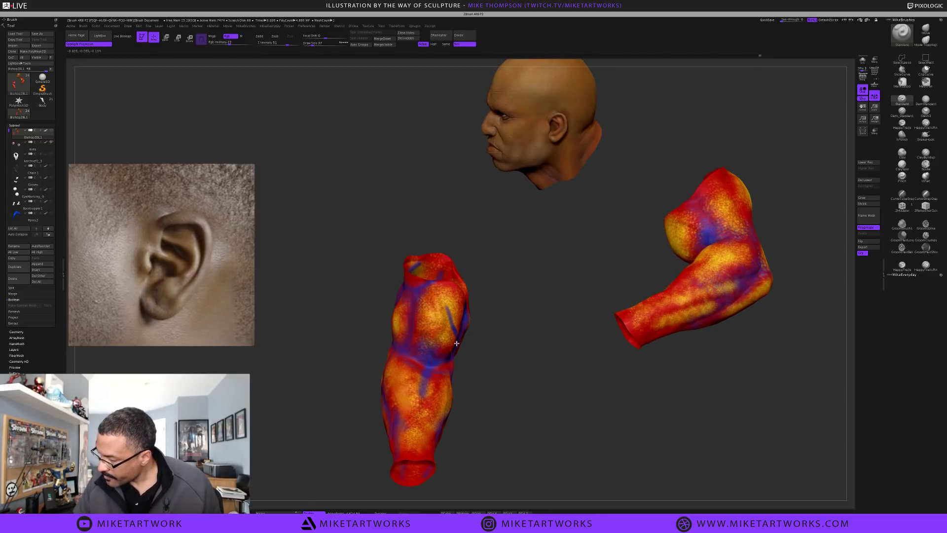
pyautogui.moveTo(503, 375); pyautogui.dragTo(452, 321)
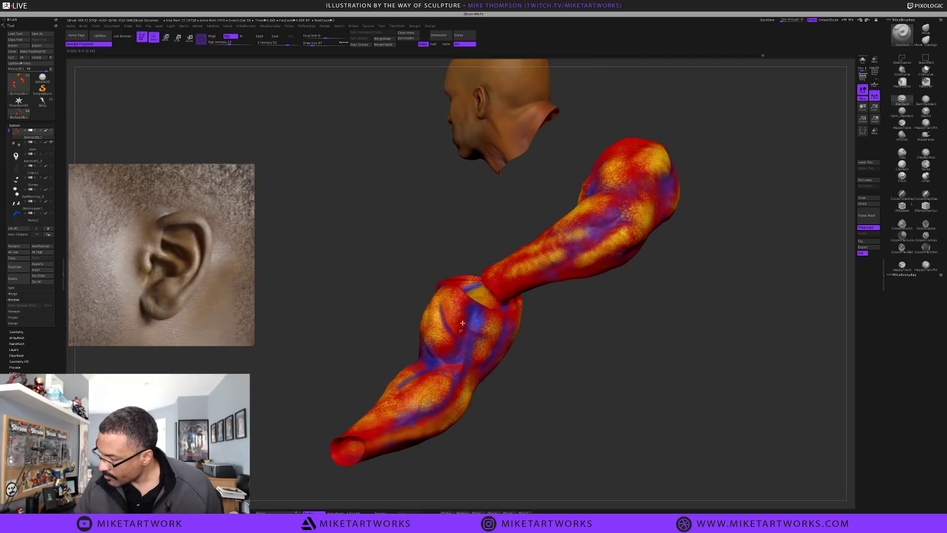
pyautogui.moveTo(516, 397); pyautogui.dragTo(480, 321)
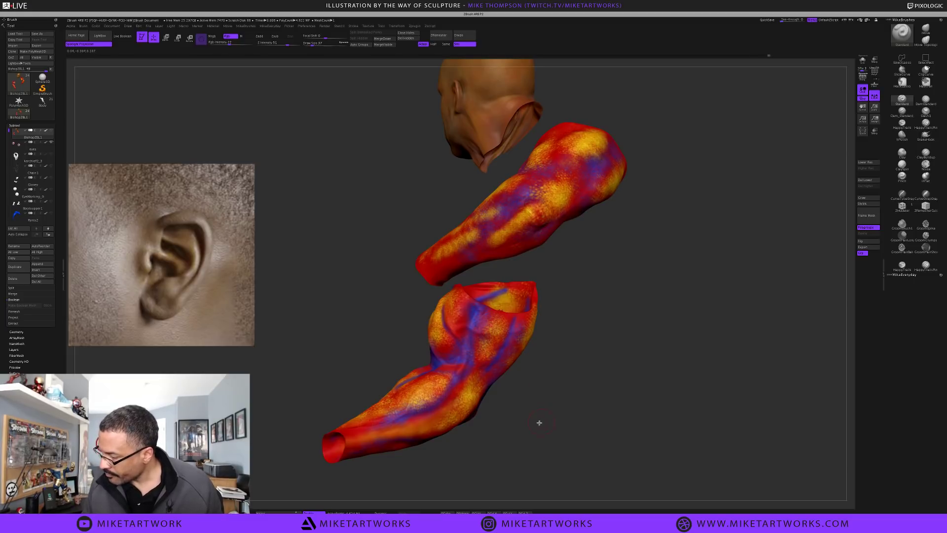
# Soften the undertone colours around the straighter arm's inner elbow crease and the adjoining inner upper arm
pyautogui.press('space')
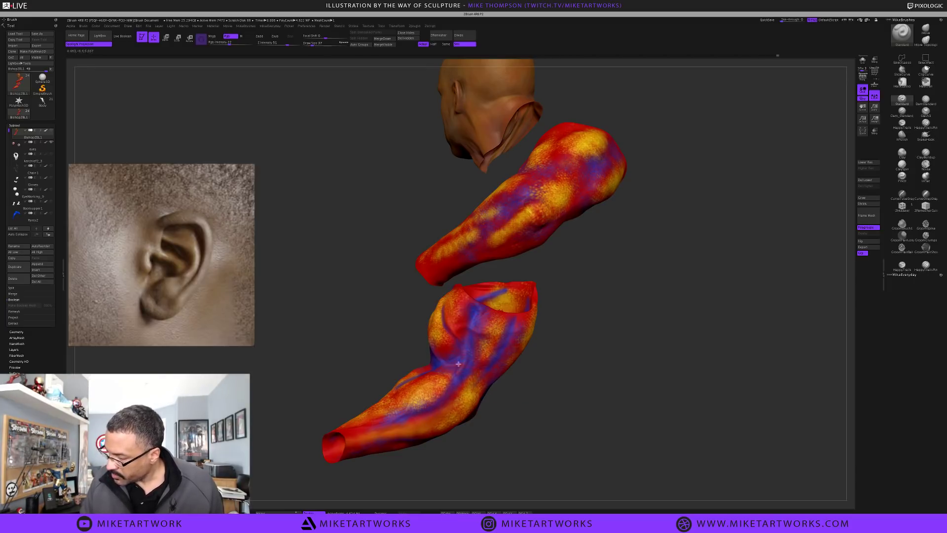
pyautogui.moveTo(545, 380); pyautogui.dragTo(461, 349)
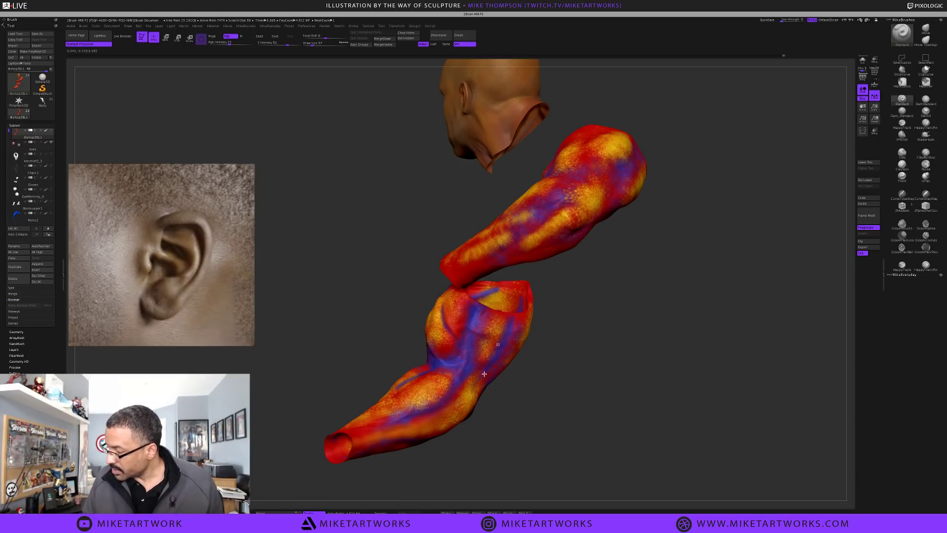
pyautogui.moveTo(522, 414); pyautogui.dragTo(438, 376)
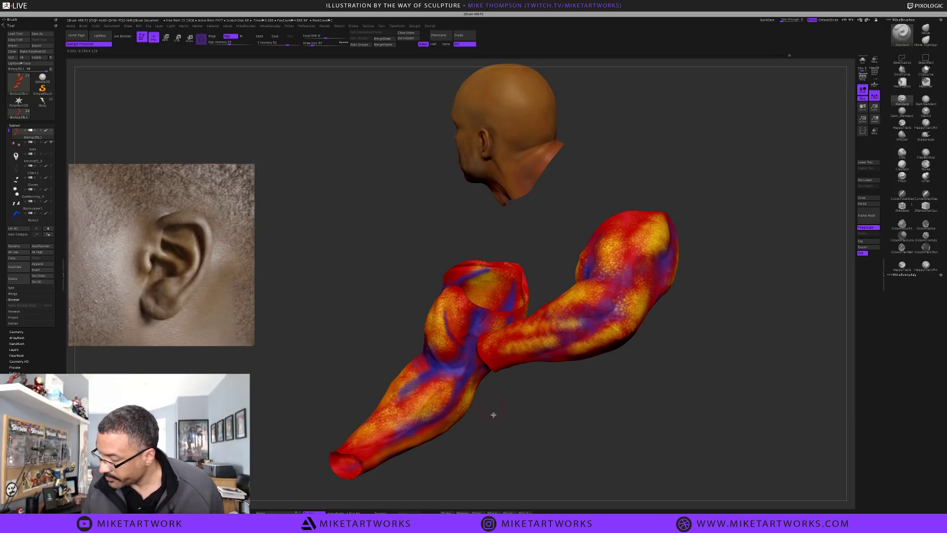
pyautogui.moveTo(493, 415)
pyautogui.mouseDown()
pyautogui.moveTo(498, 434)
pyautogui.moveTo(485, 426)
pyautogui.mouseUp()
pyautogui.press('space')
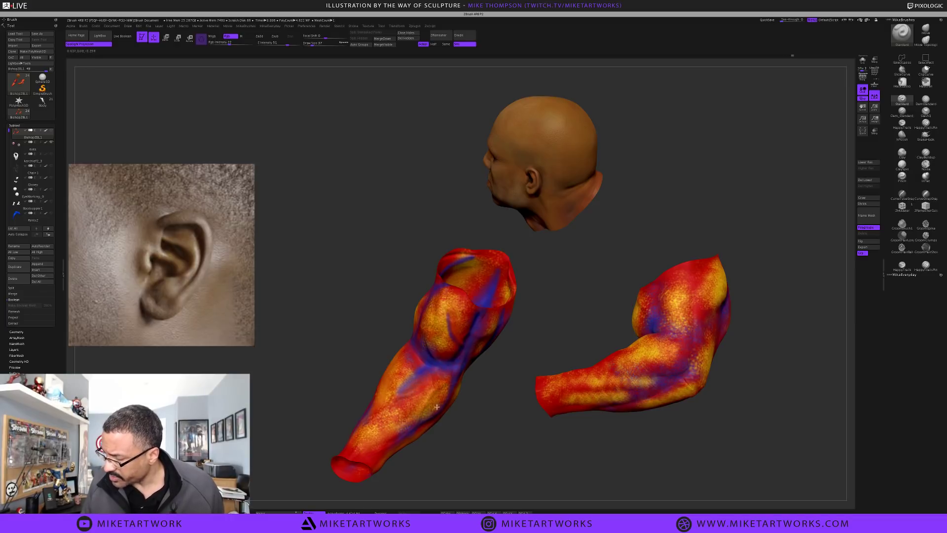
# Blend the undertone colours over the straighter arm's inner forearm, between the elbow crease and the wrist
pyautogui.moveTo(436, 407); pyautogui.dragTo(404, 390)
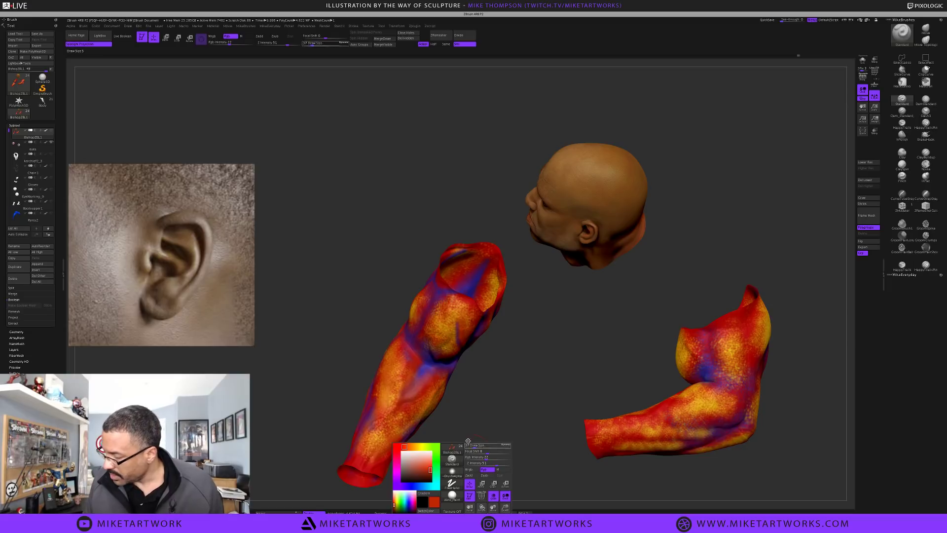
pyautogui.press('space')
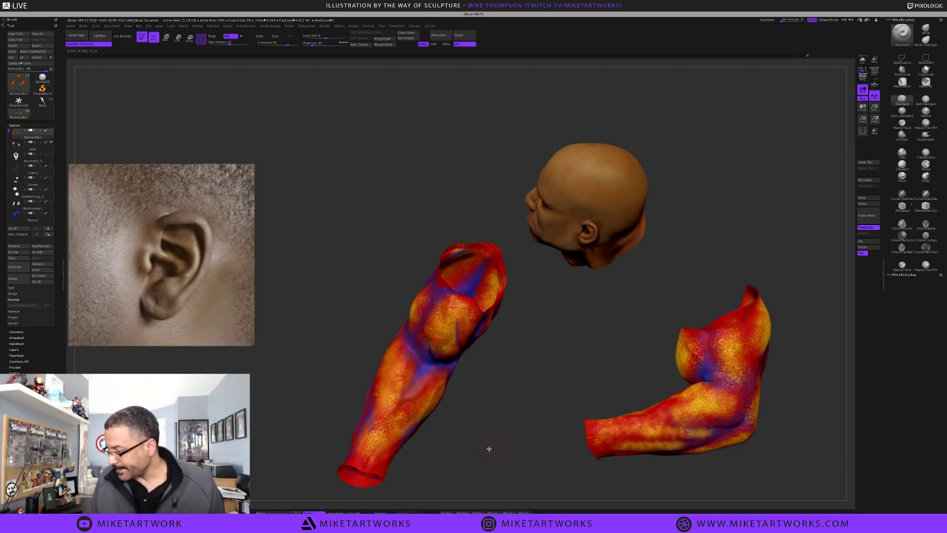
pyautogui.moveTo(487, 449); pyautogui.dragTo(413, 378)
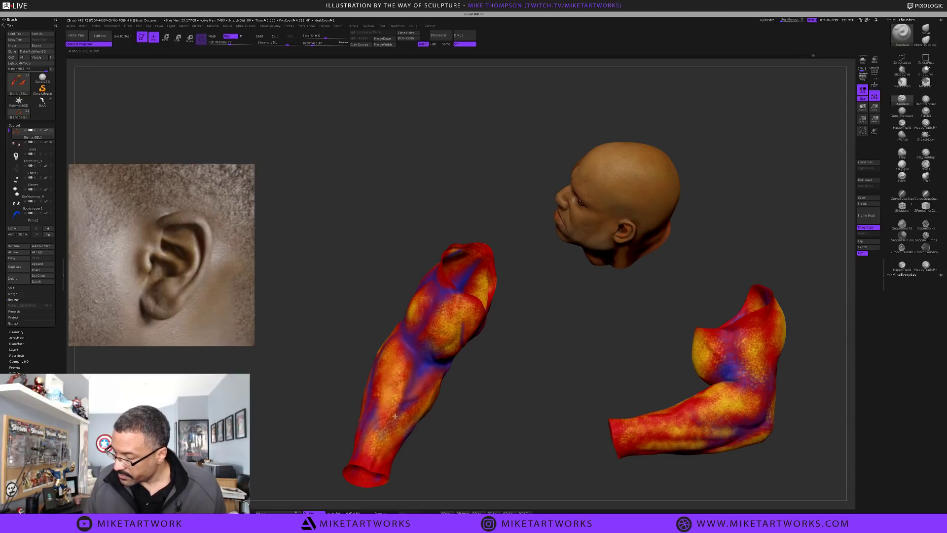
pyautogui.moveTo(469, 432); pyautogui.dragTo(403, 416)
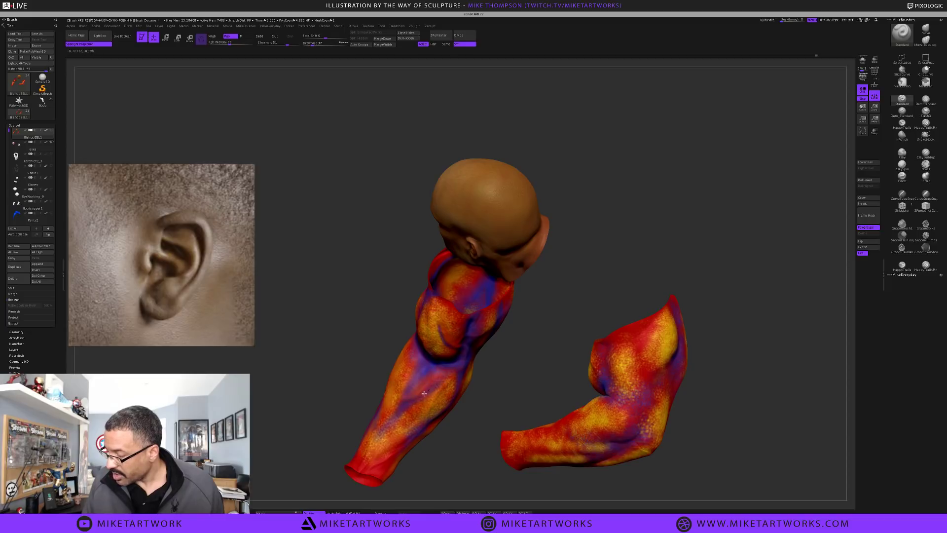
pyautogui.moveTo(450, 450); pyautogui.dragTo(458, 444)
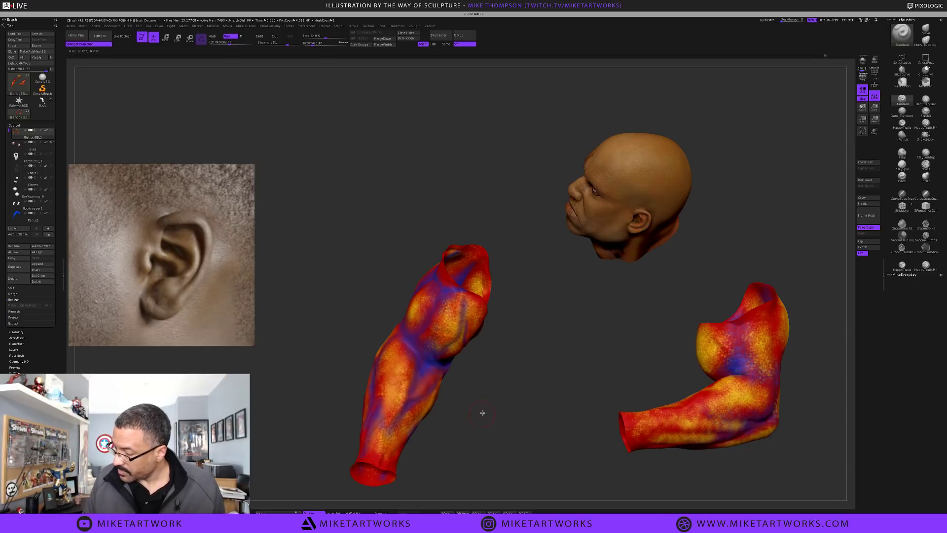
pyautogui.moveTo(482, 413); pyautogui.dragTo(488, 434)
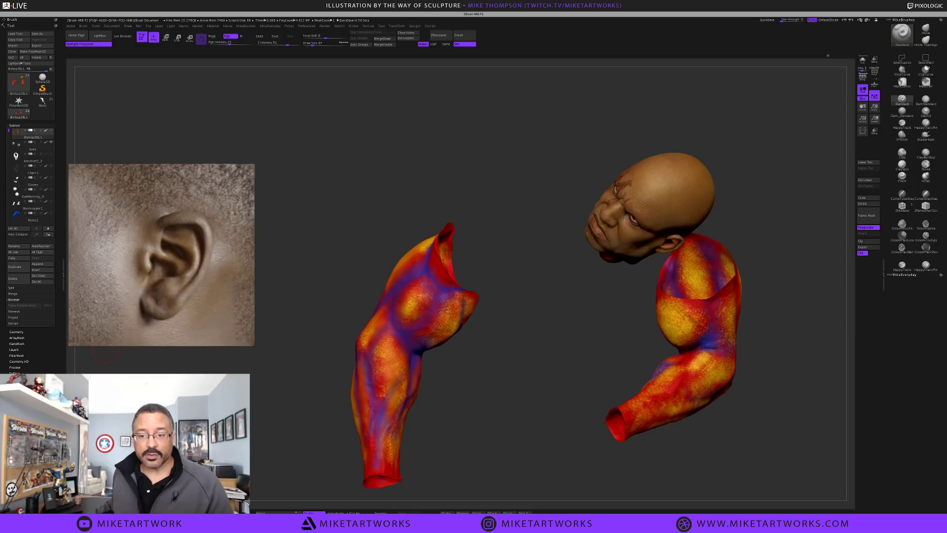
# Switch to Photoshop and browse for a file to open, navigating to the Wacom folder inside the clients folder
pyautogui.moveTo(543, 511)
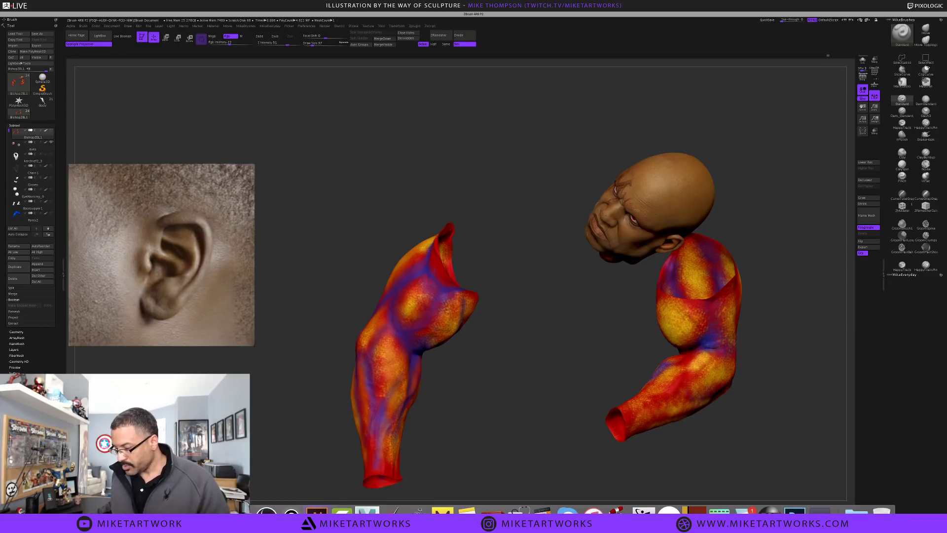
pyautogui.click(795, 512)
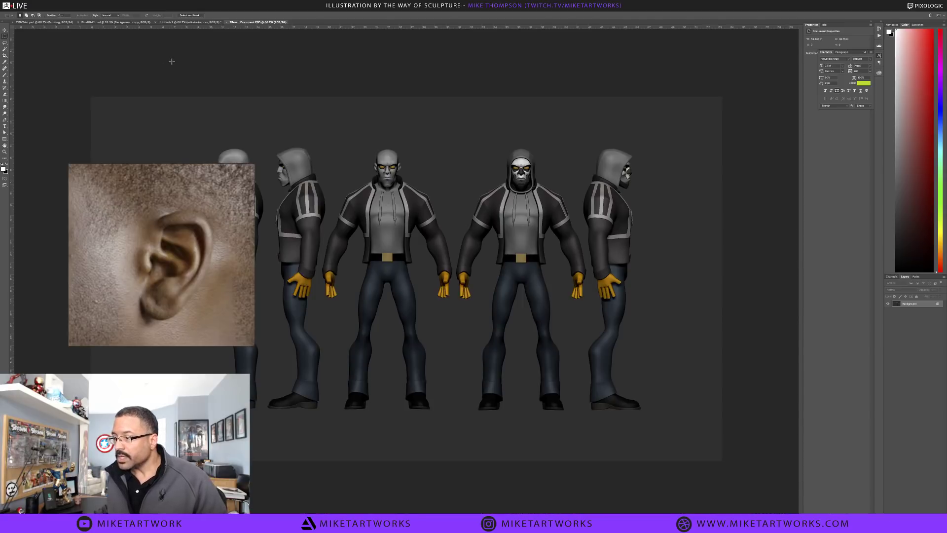
pyautogui.click(43, 9)
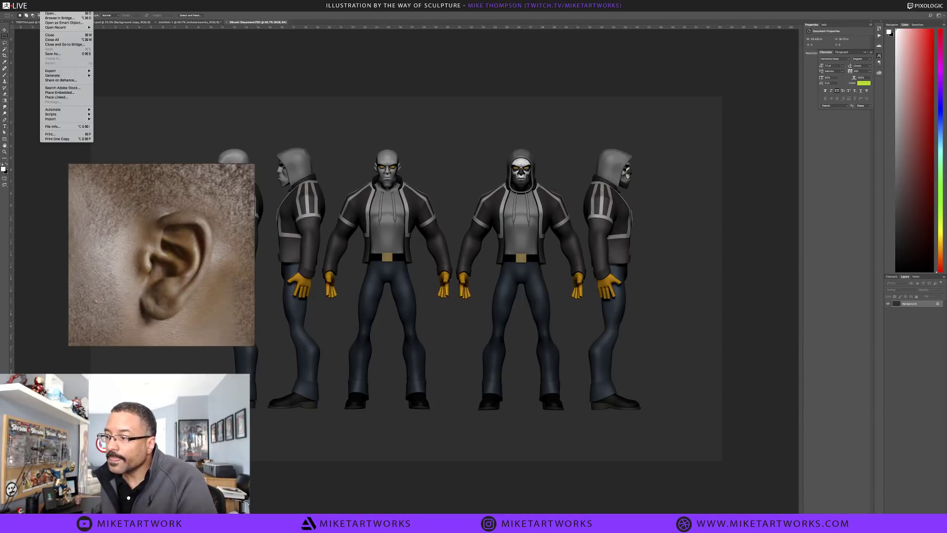
pyautogui.click(52, 18)
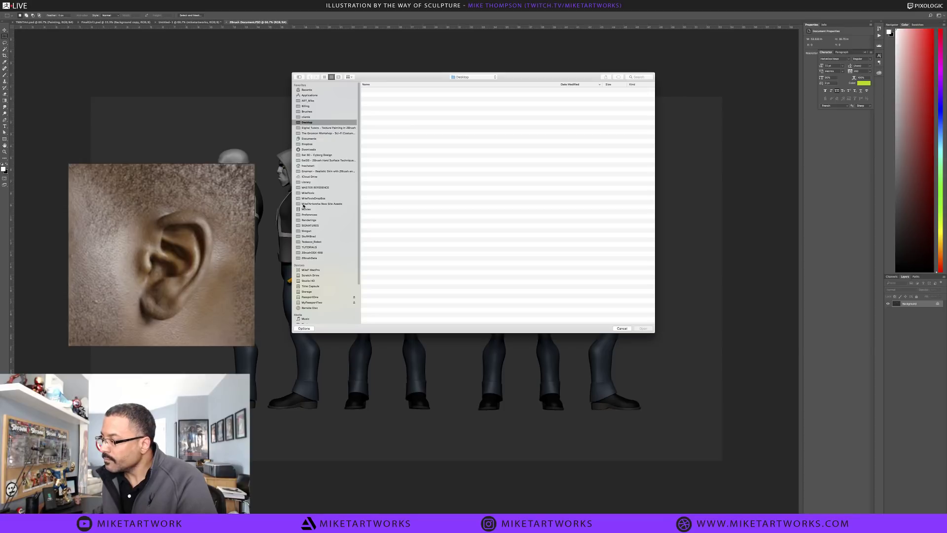
pyautogui.click(480, 77)
pyautogui.click(439, 156)
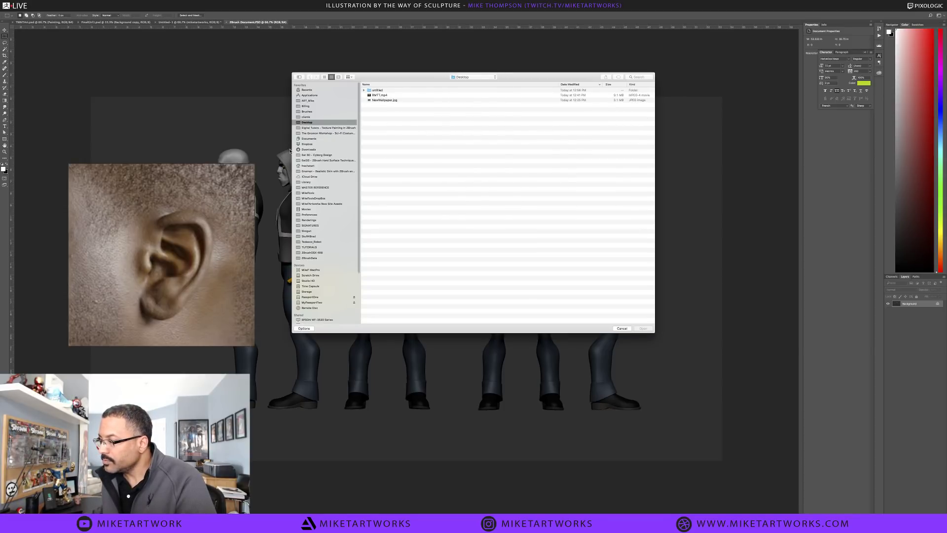
pyautogui.click(306, 116)
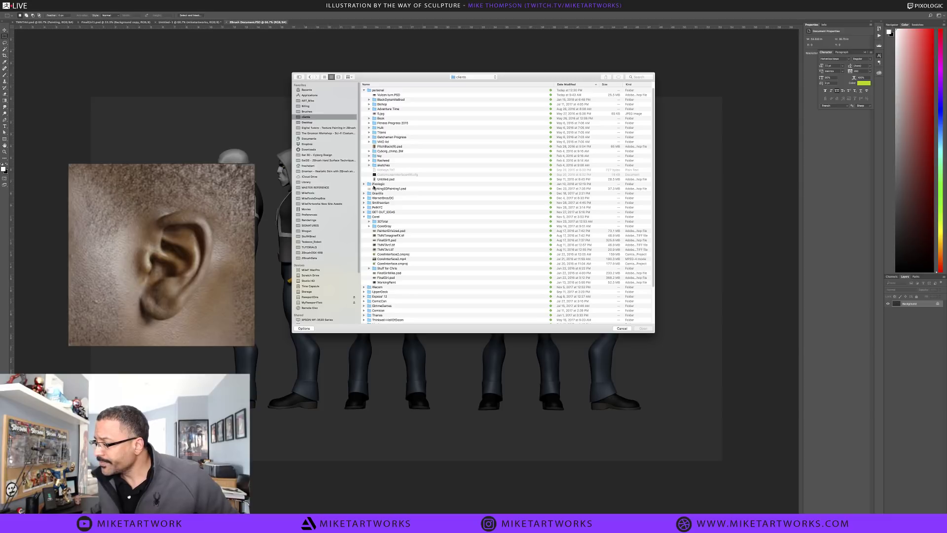
pyautogui.click(364, 91)
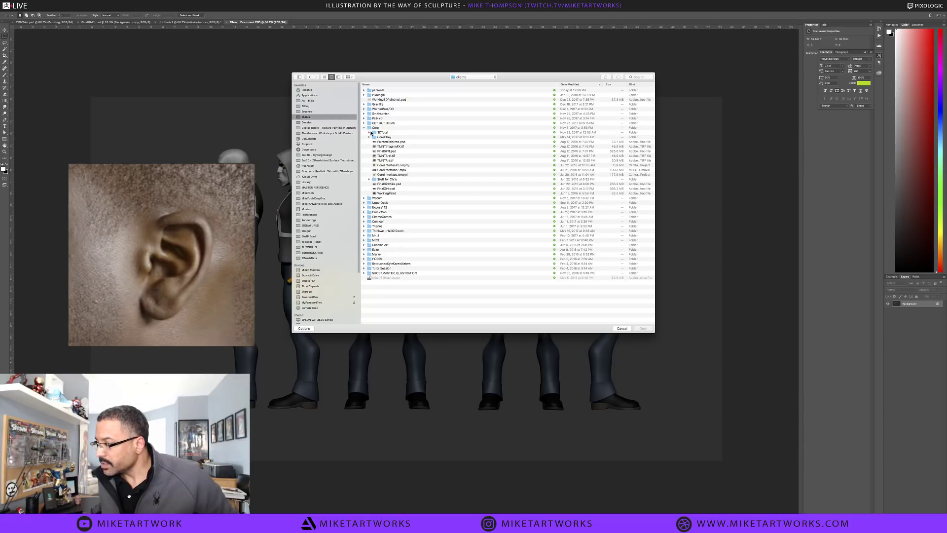
pyautogui.doubleClick(374, 198)
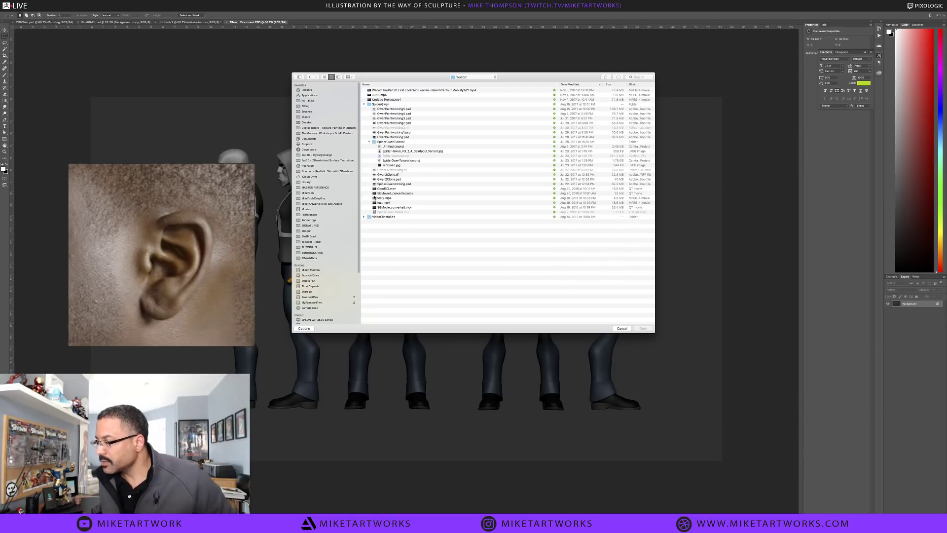
# Preview the newest Spider-Gwen painting PSD, dismiss the file dialog without opening anything, and return to ZBrush
pyautogui.click(381, 110)
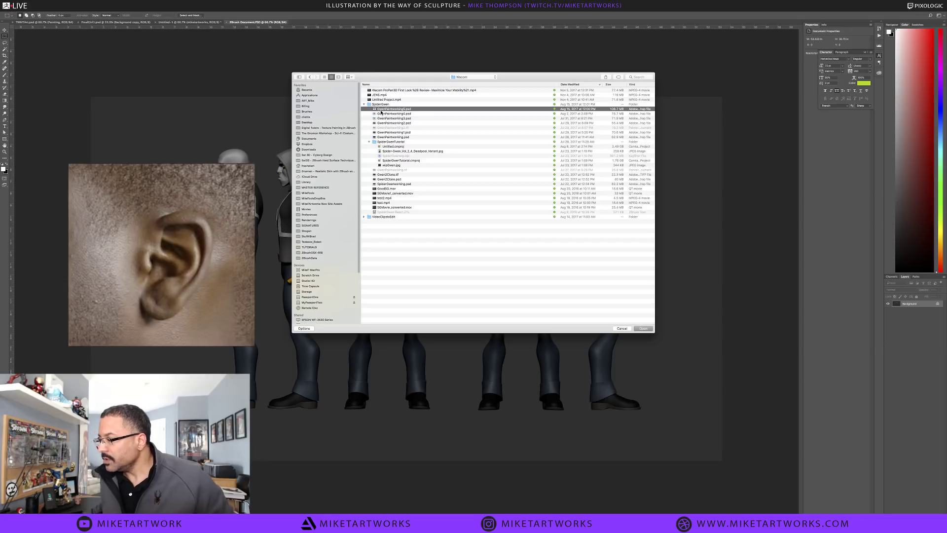
pyautogui.press('space')
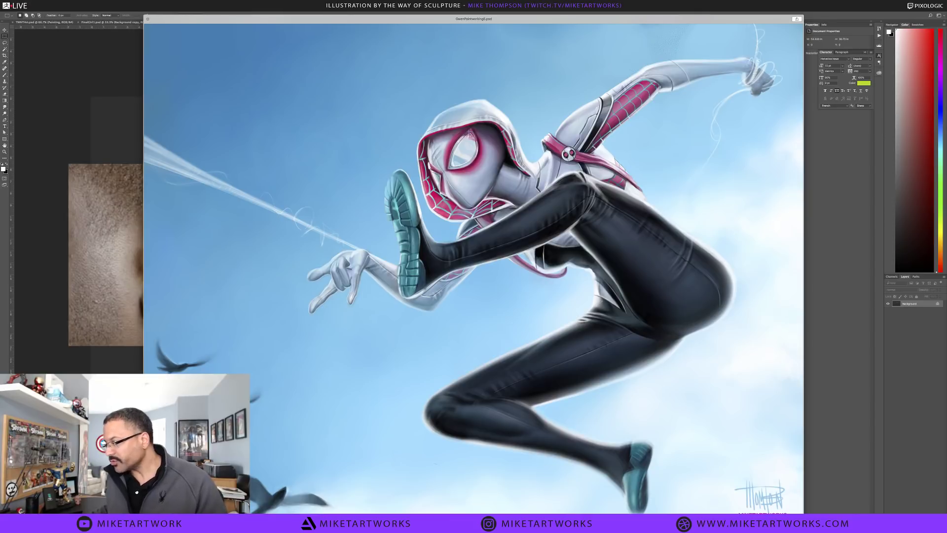
pyautogui.press('space')
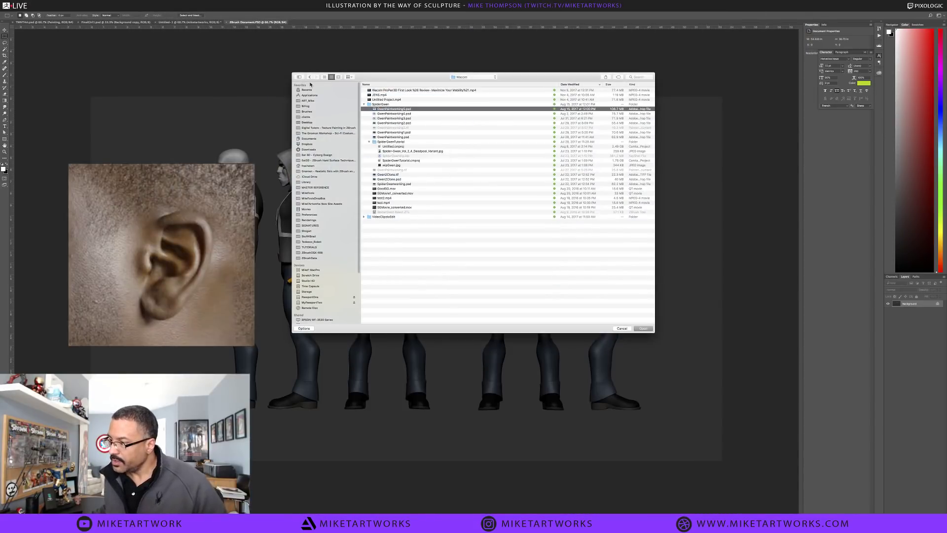
pyautogui.click(624, 328)
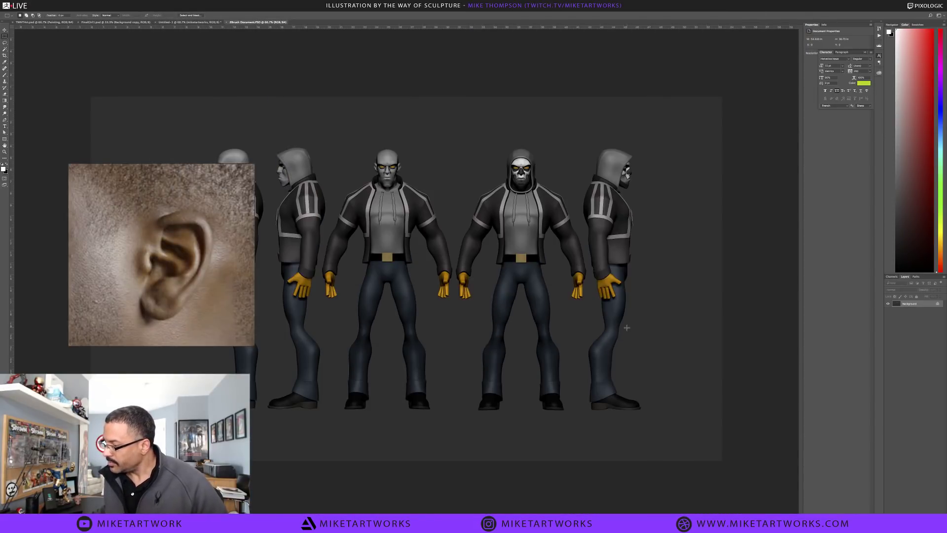
pyautogui.press('super+Tab')
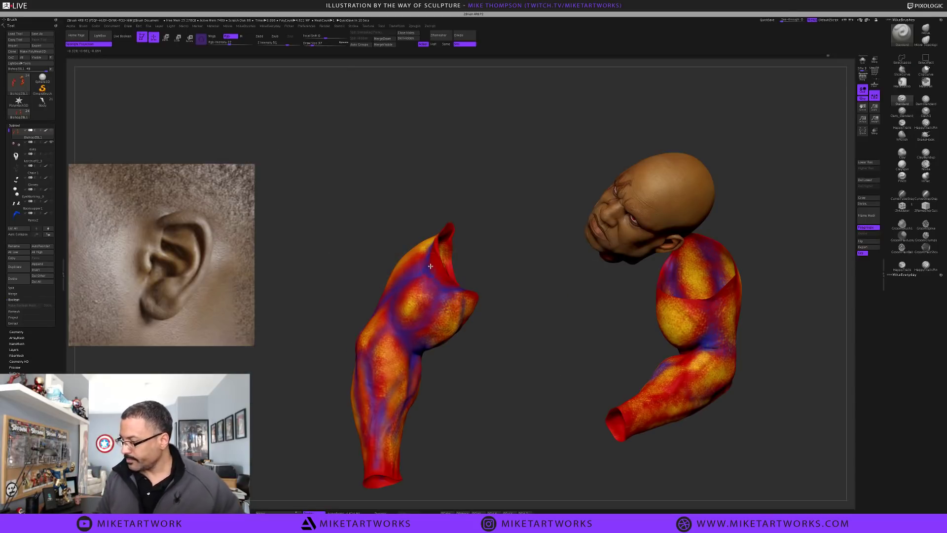
# Refine the undertone colours along the straighter arm's outer forearm, between the elbow and the wrist
pyautogui.moveTo(459, 383); pyautogui.dragTo(459, 383)
pyautogui.moveTo(447, 432); pyautogui.dragTo(332, 369)
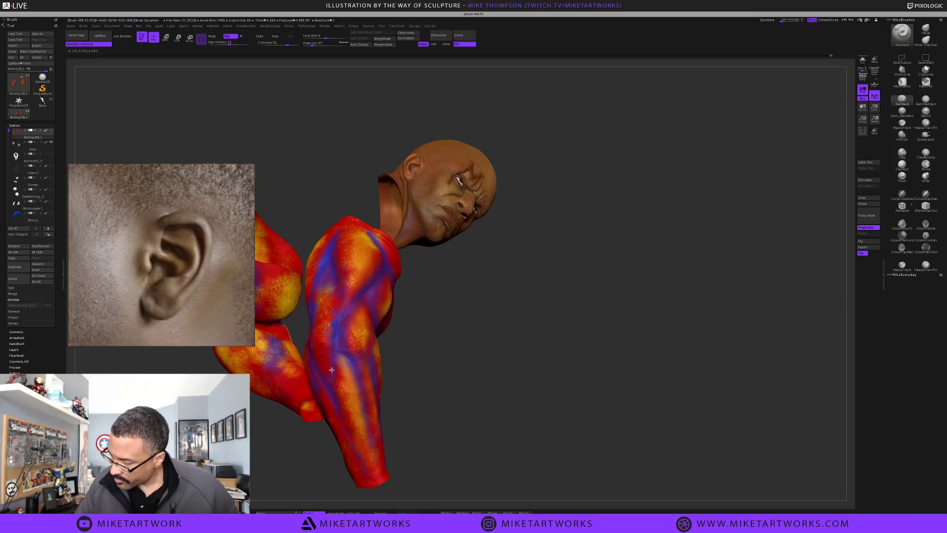
pyautogui.press('space')
pyautogui.click(361, 459)
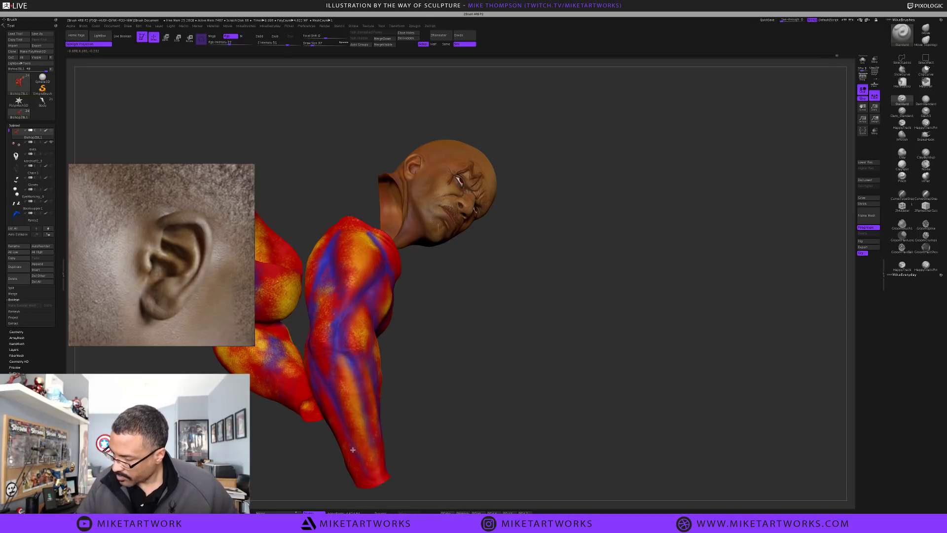
pyautogui.moveTo(365, 469); pyautogui.dragTo(339, 359)
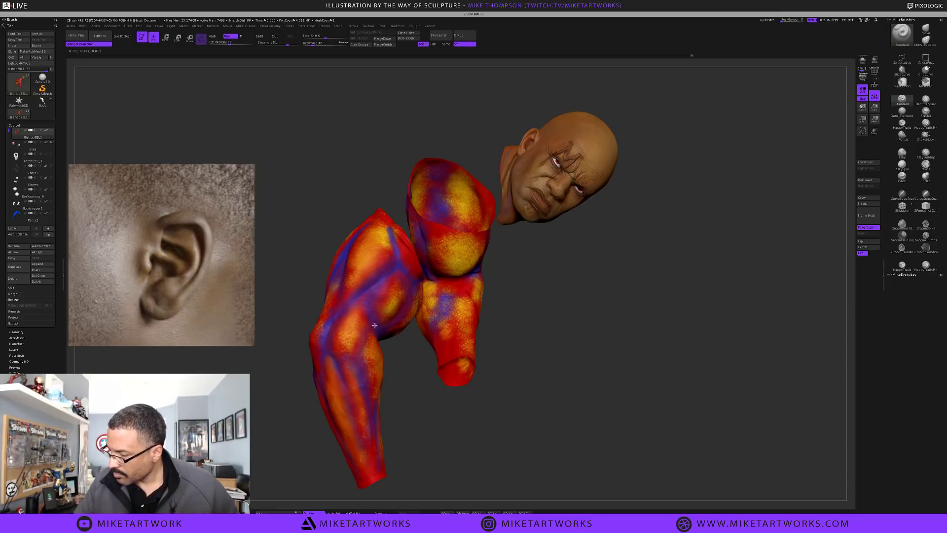
# Blend the undertone colours over the straighter arm's shoulder and outer upper arm, around the crossing blue veins
pyautogui.moveTo(507, 440); pyautogui.dragTo(533, 377)
pyautogui.moveTo(530, 373); pyautogui.dragTo(480, 265)
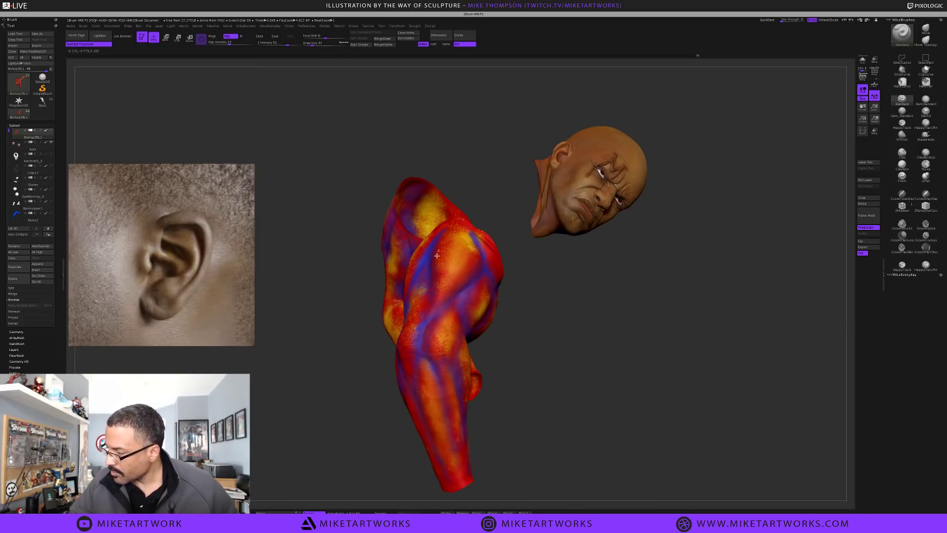
pyautogui.moveTo(526, 392); pyautogui.dragTo(489, 355)
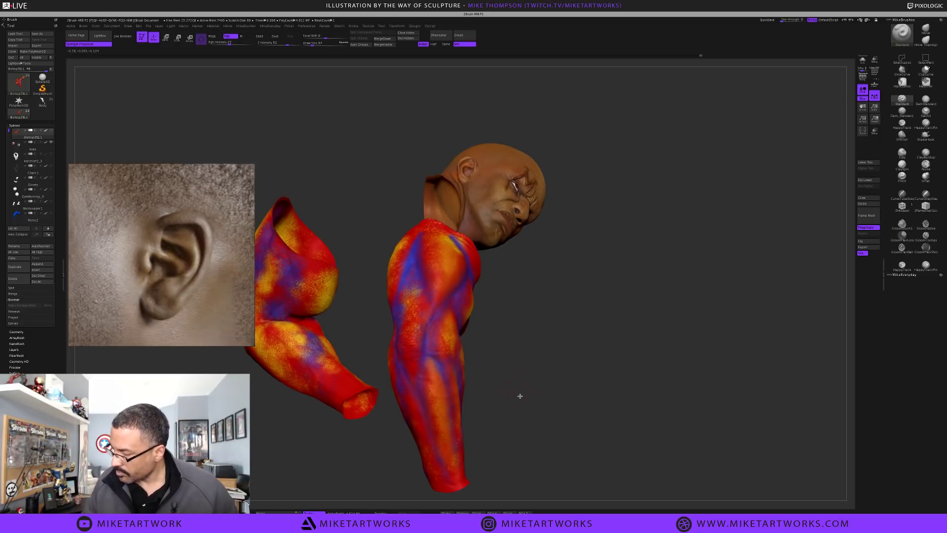
pyautogui.moveTo(520, 396); pyautogui.dragTo(407, 354)
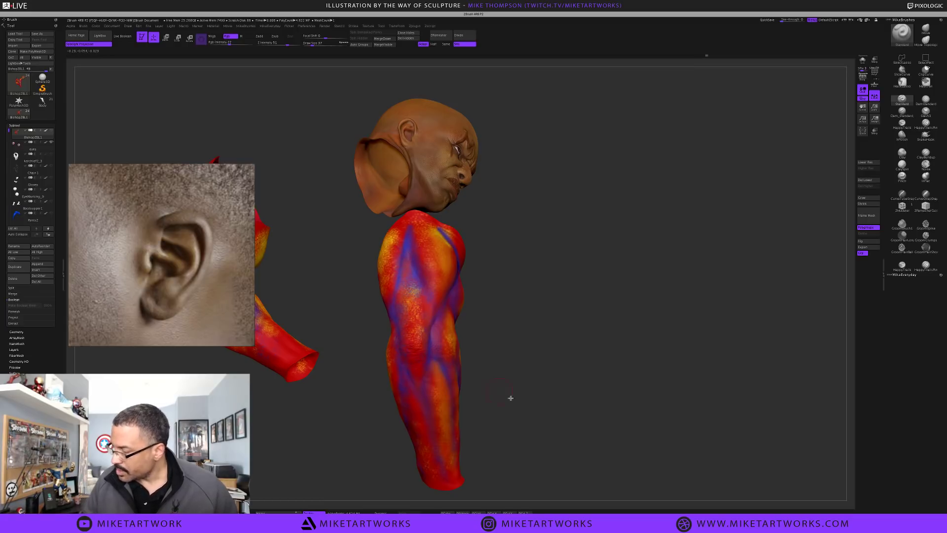
# Adjust the paint colour and extend the blue band up the back of the straighter arm's shoulder to its top edge
pyautogui.moveTo(511, 398)
pyautogui.mouseDown()
pyautogui.moveTo(531, 401)
pyautogui.moveTo(535, 386)
pyautogui.moveTo(560, 414)
pyautogui.moveTo(551, 390)
pyautogui.mouseUp()
pyautogui.press('space')
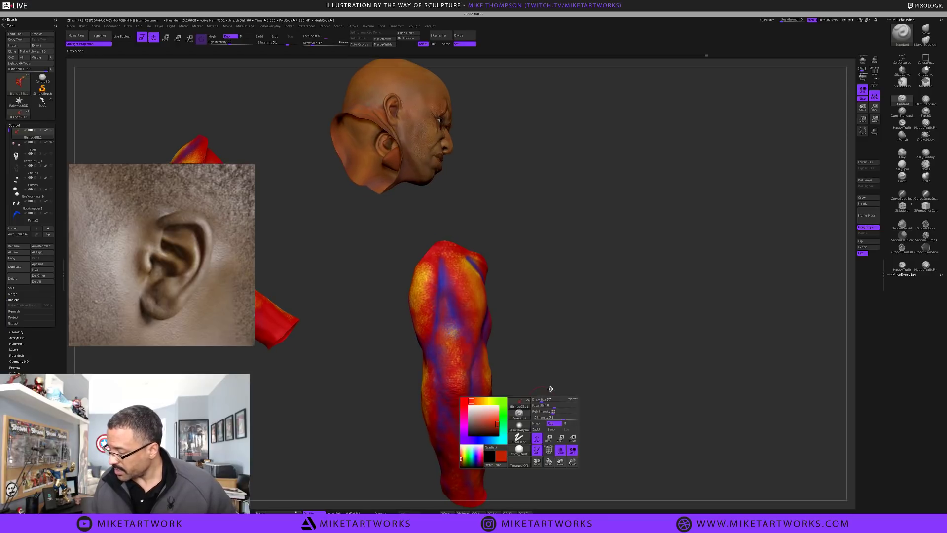
pyautogui.moveTo(497, 425); pyautogui.dragTo(442, 276)
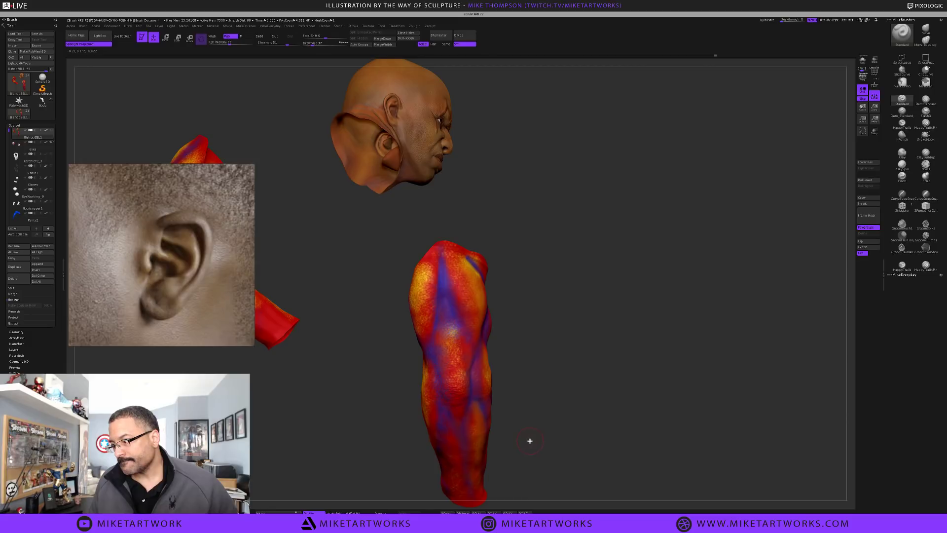
pyautogui.moveTo(539, 435); pyautogui.dragTo(540, 434)
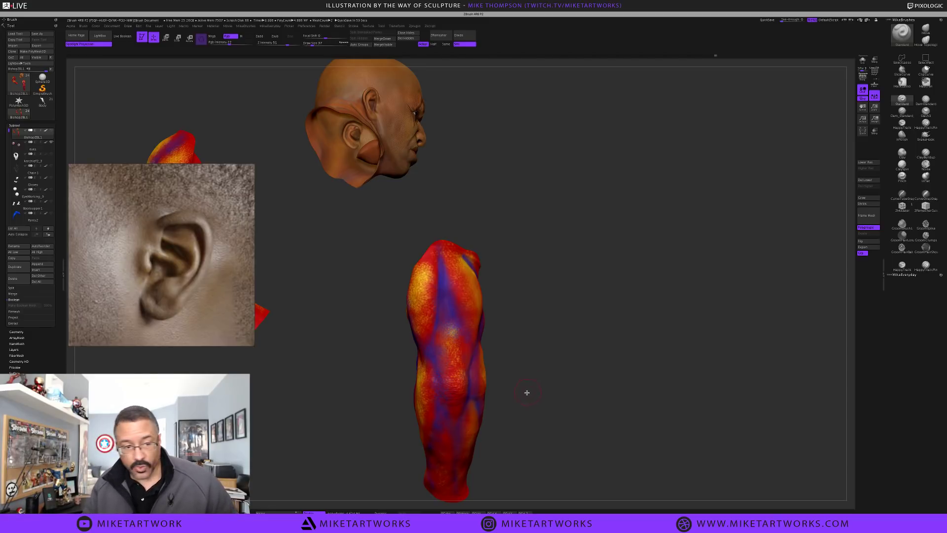
pyautogui.moveTo(545, 397); pyautogui.dragTo(593, 379)
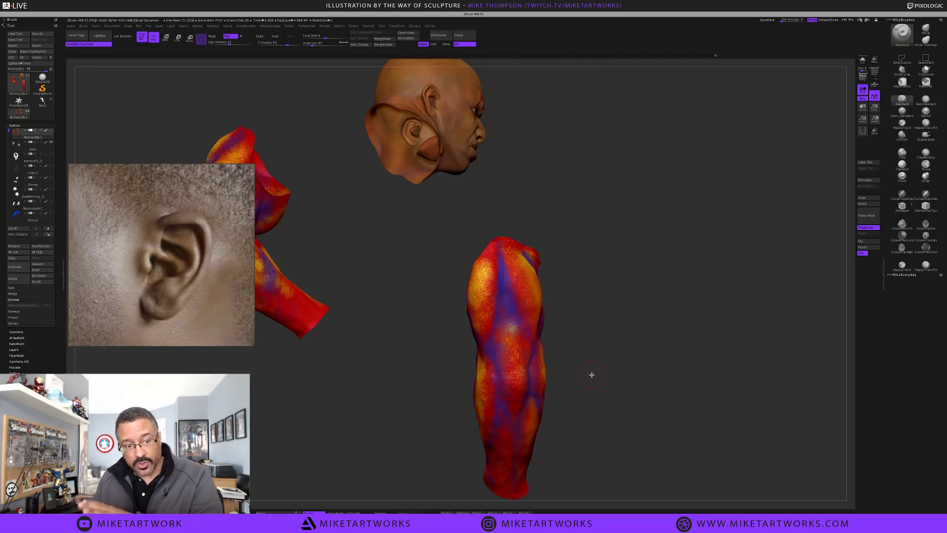
pyautogui.moveTo(597, 377); pyautogui.dragTo(614, 364)
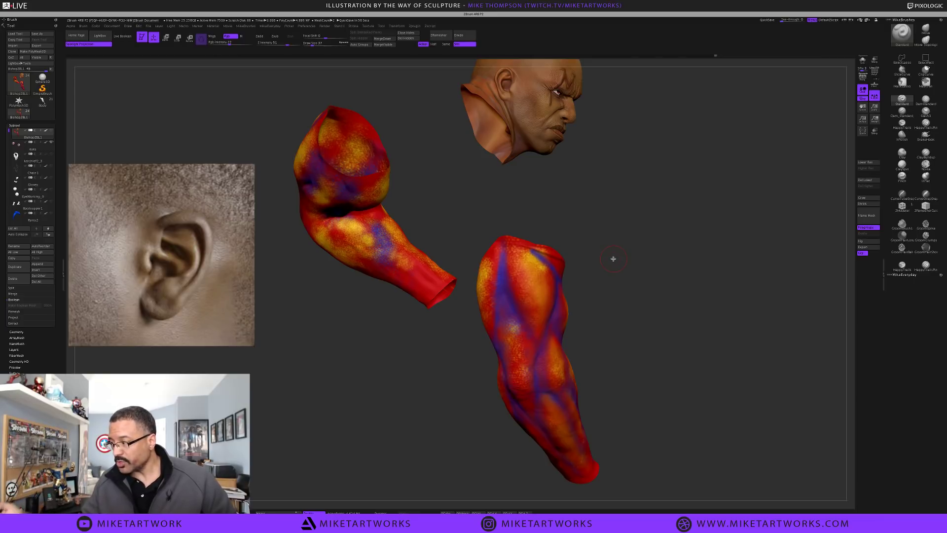
pyautogui.keyDown('alt'); pyautogui.moveTo(621, 221); pyautogui.dragTo(592, 398); pyautogui.keyUp('alt')
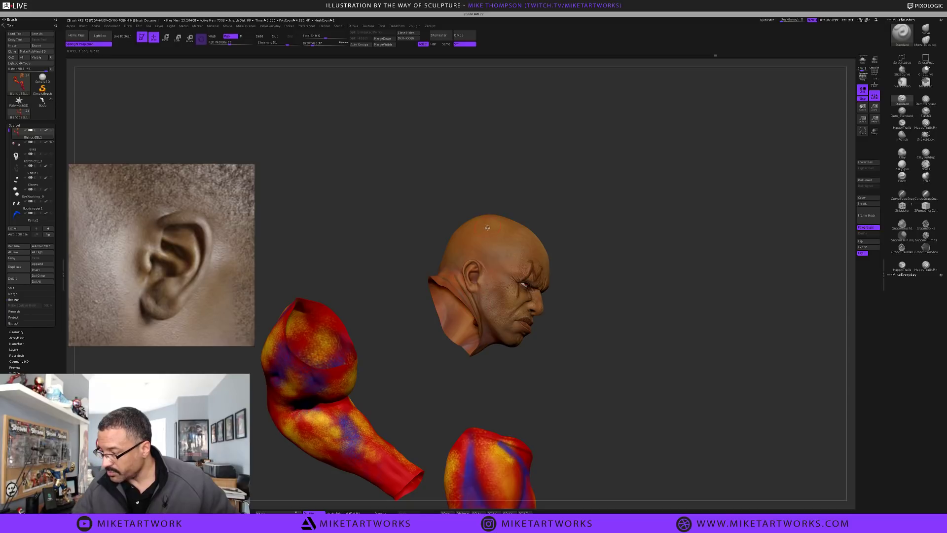
# Deepen the grooves between the straighter arm's deltoid and triceps with a blue-purple undertone
pyautogui.moveTo(611, 357); pyautogui.dragTo(563, 415)
pyautogui.press('space')
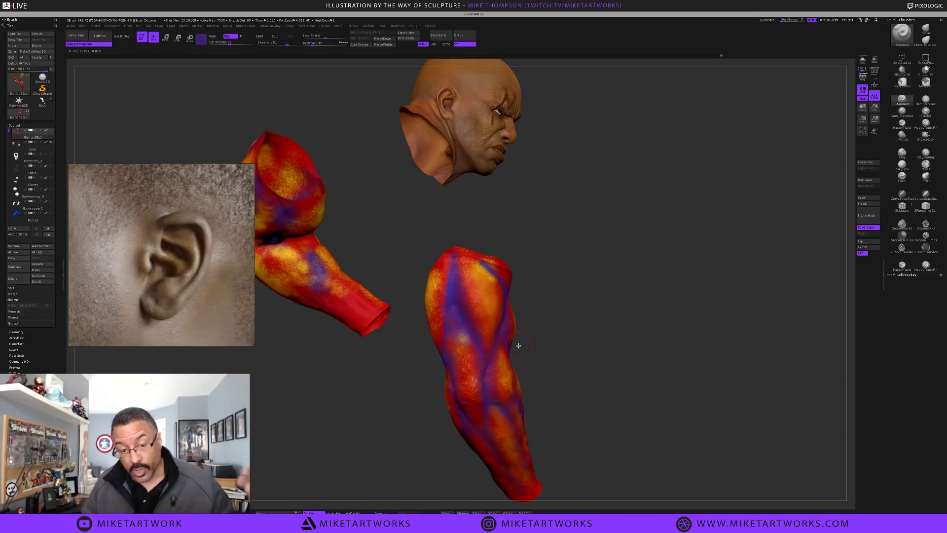
pyautogui.press('space')
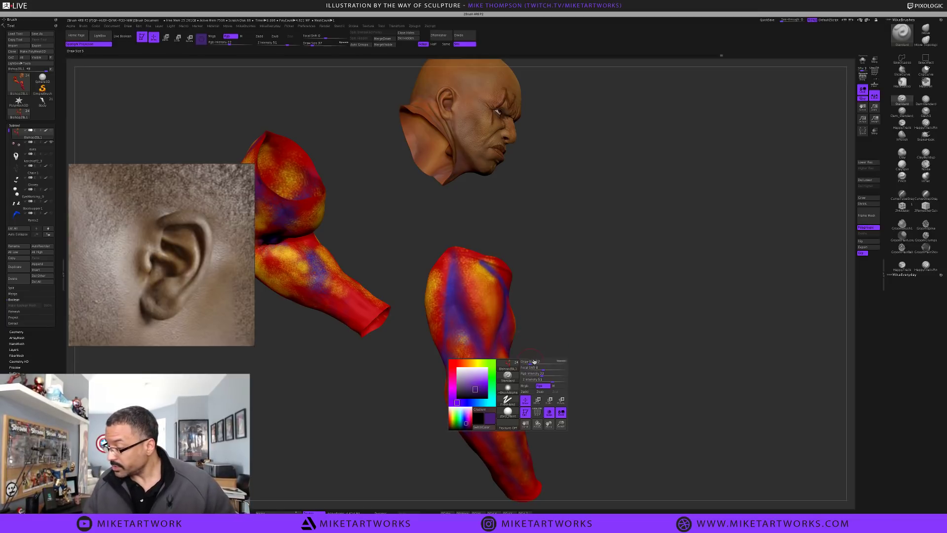
pyautogui.moveTo(486, 388); pyautogui.dragTo(491, 317)
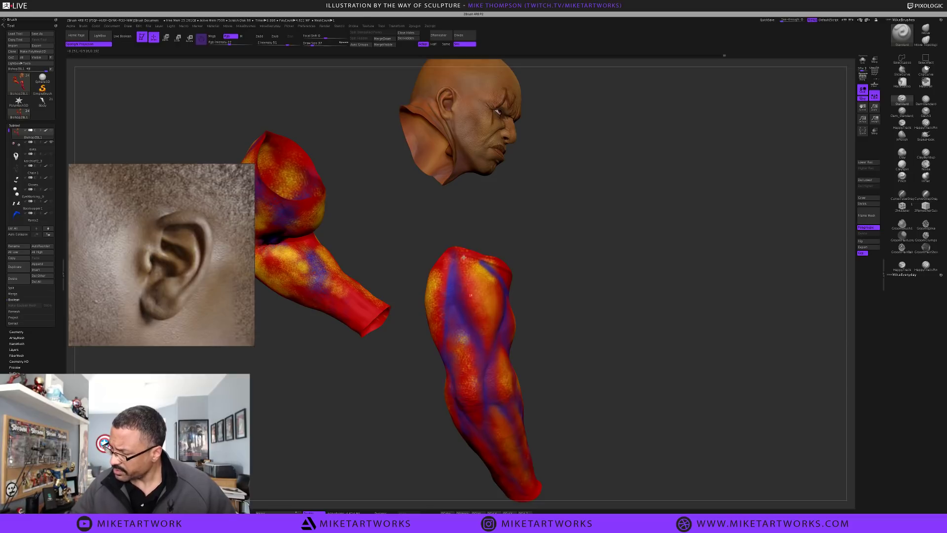
pyautogui.moveTo(547, 354); pyautogui.dragTo(475, 322)
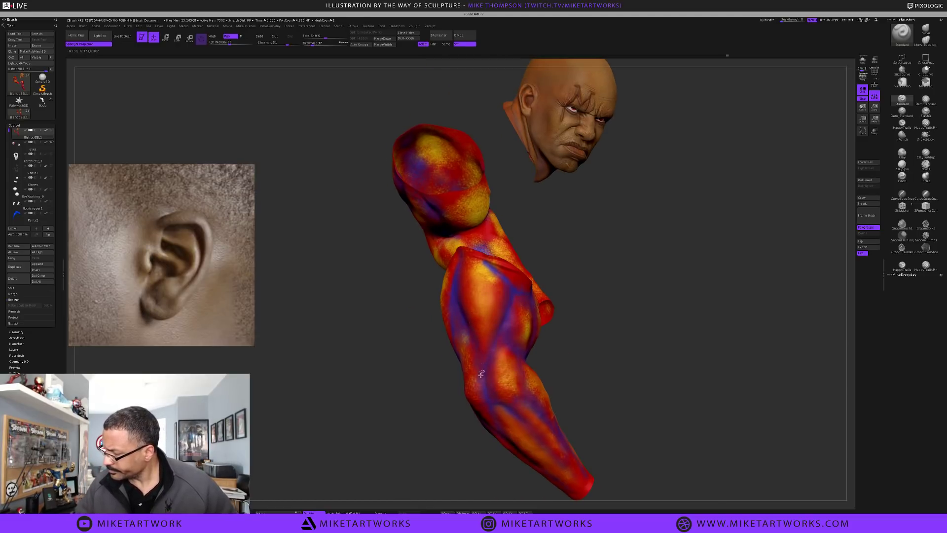
# Refine the orange and yellow undertones between the blue bands on the back of the straighter arm's upper arm
pyautogui.moveTo(603, 366)
pyautogui.mouseDown()
pyautogui.moveTo(613, 353)
pyautogui.moveTo(483, 372)
pyautogui.moveTo(577, 378)
pyautogui.moveTo(562, 427)
pyautogui.mouseUp()
pyautogui.press('space')
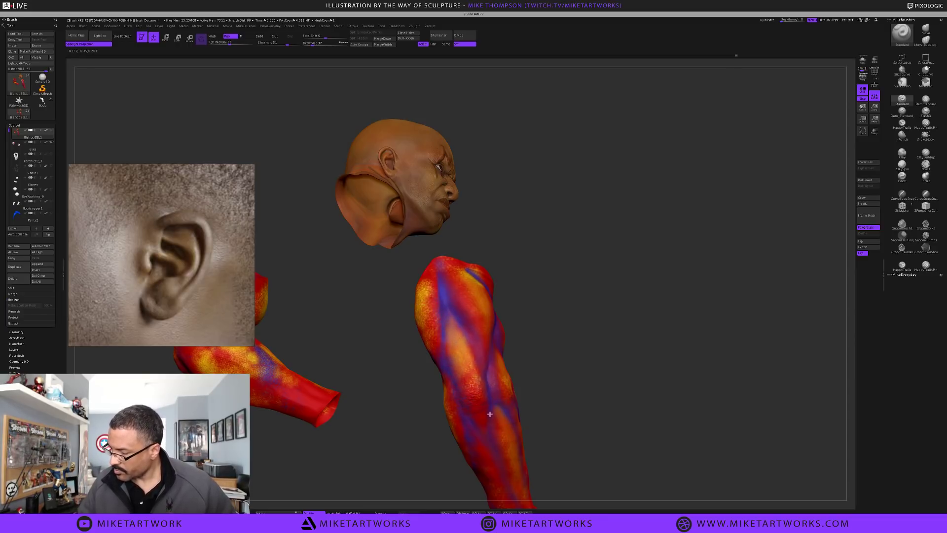
pyautogui.moveTo(542, 400)
pyautogui.mouseDown()
pyautogui.moveTo(577, 387)
pyautogui.moveTo(592, 365)
pyautogui.moveTo(620, 365)
pyautogui.moveTo(609, 362)
pyautogui.moveTo(575, 421)
pyautogui.mouseUp()
pyautogui.press('space')
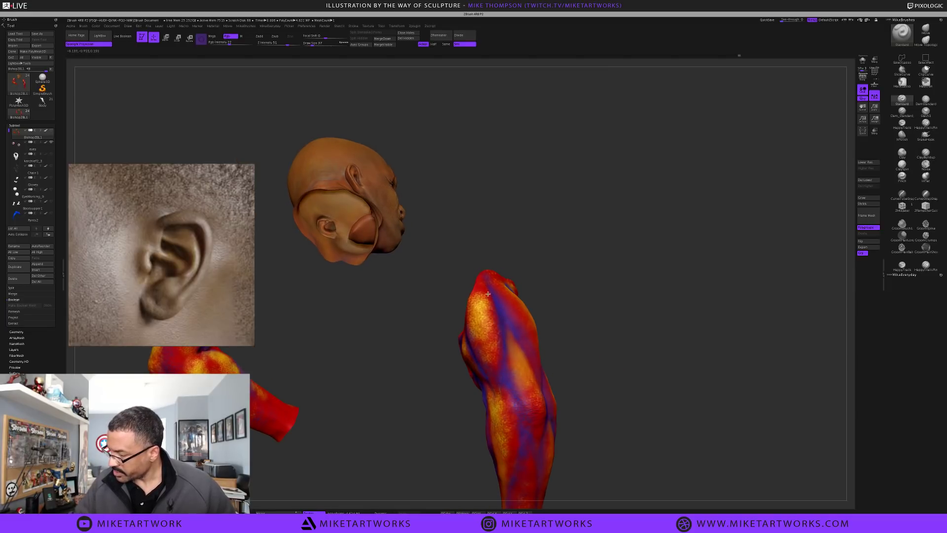
# Strengthen the blue undertone across the inner side of the straighter arm's upper arm, below the open shoulder edge
pyautogui.moveTo(602, 359); pyautogui.dragTo(537, 388)
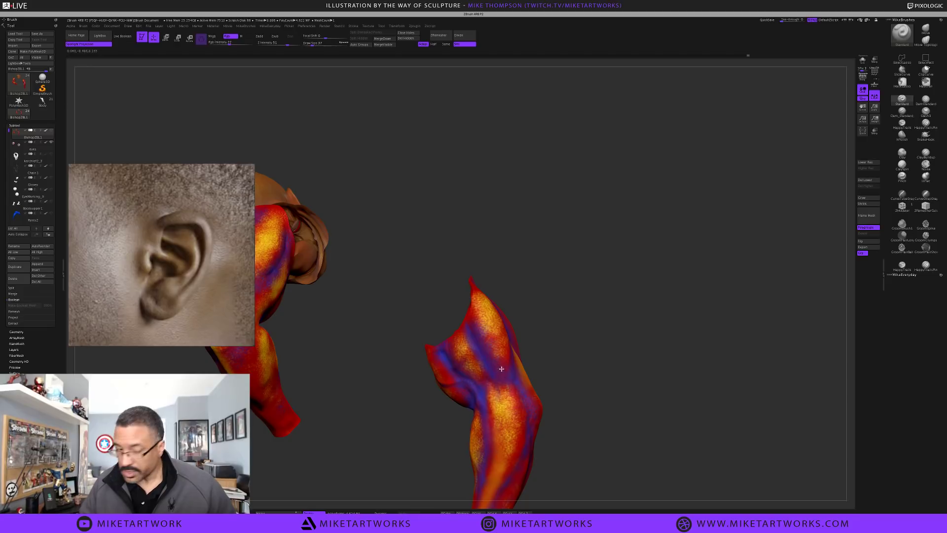
pyautogui.moveTo(576, 372); pyautogui.dragTo(472, 316)
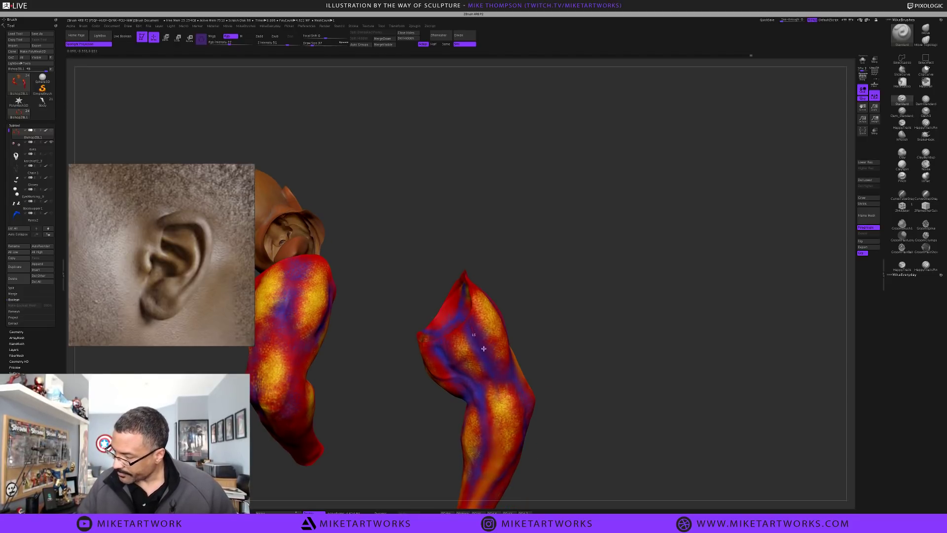
# Unhide the armbands subtool on the character's upper arms
pyautogui.moveTo(594, 395); pyautogui.dragTo(653, 399)
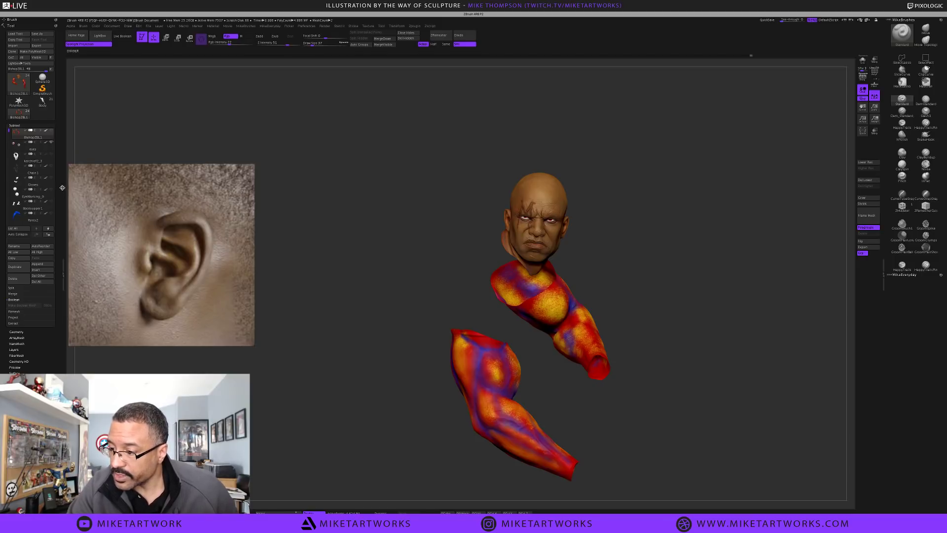
pyautogui.moveTo(8, 132); pyautogui.dragTo(7, 148)
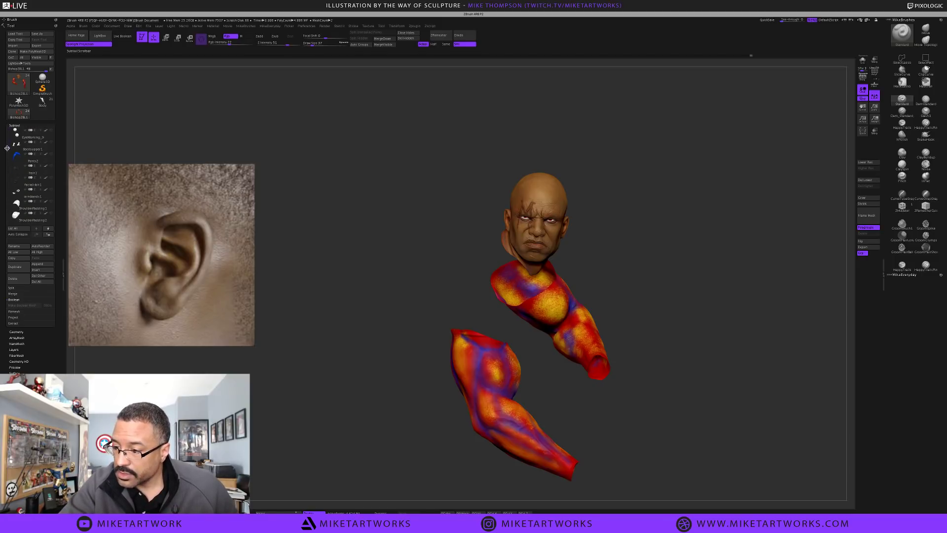
pyautogui.click(51, 190)
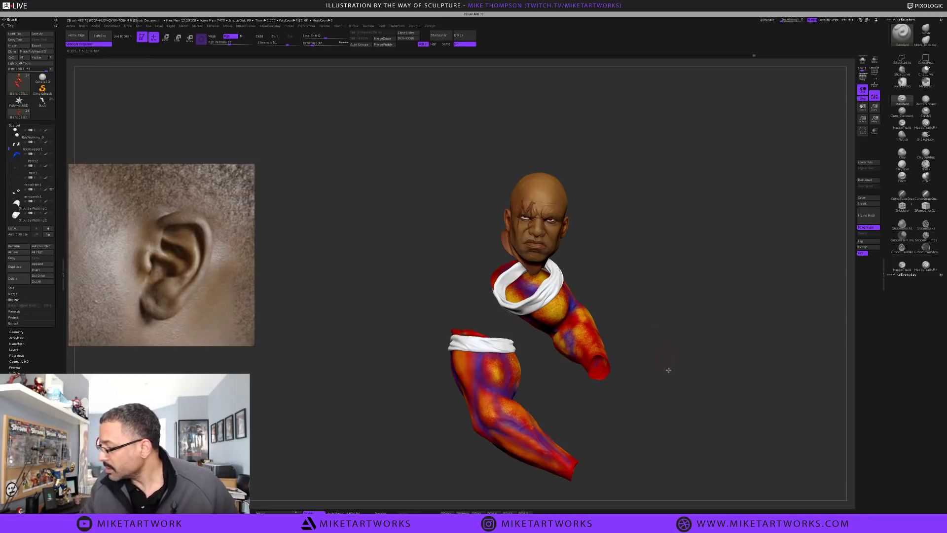
# Fill the armbands subtool with a golden yellow at RGB intensity 100
pyautogui.moveTo(646, 404); pyautogui.dragTo(684, 398)
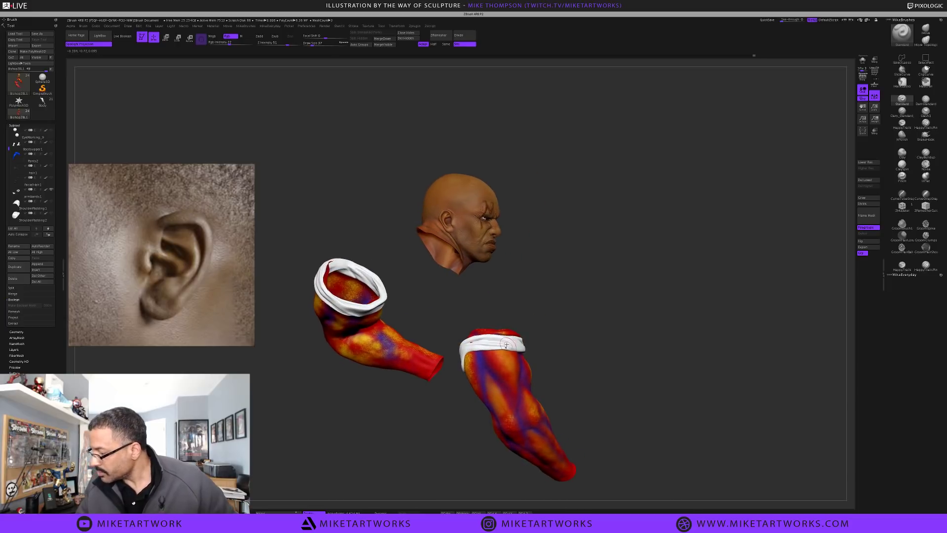
pyautogui.keyDown('alt'); pyautogui.click(514, 341); pyautogui.keyUp('alt')
pyautogui.press('space')
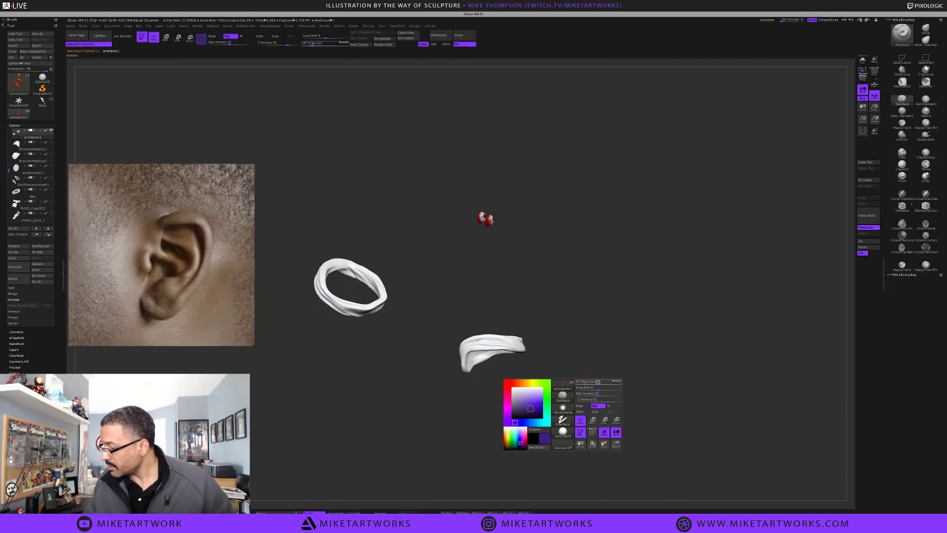
pyautogui.click(540, 404)
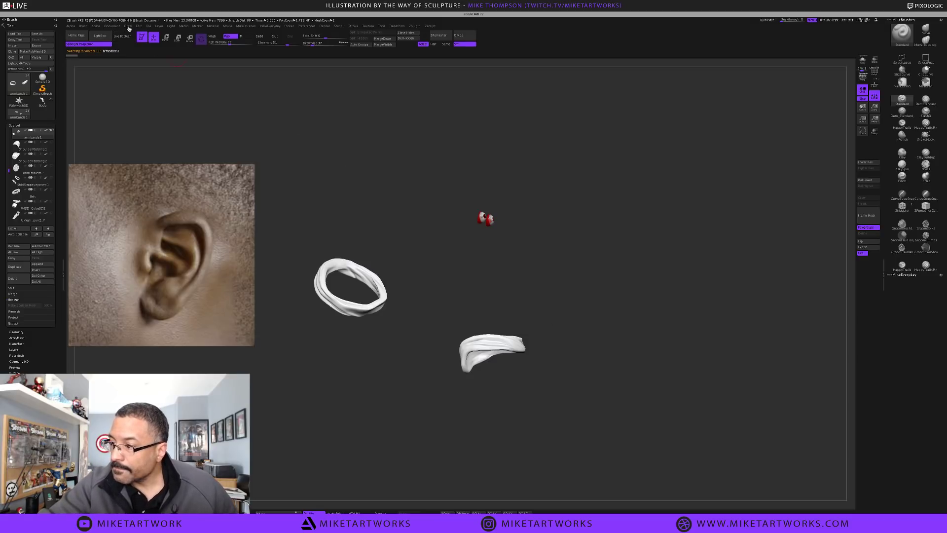
pyautogui.click(97, 27)
pyautogui.press('space')
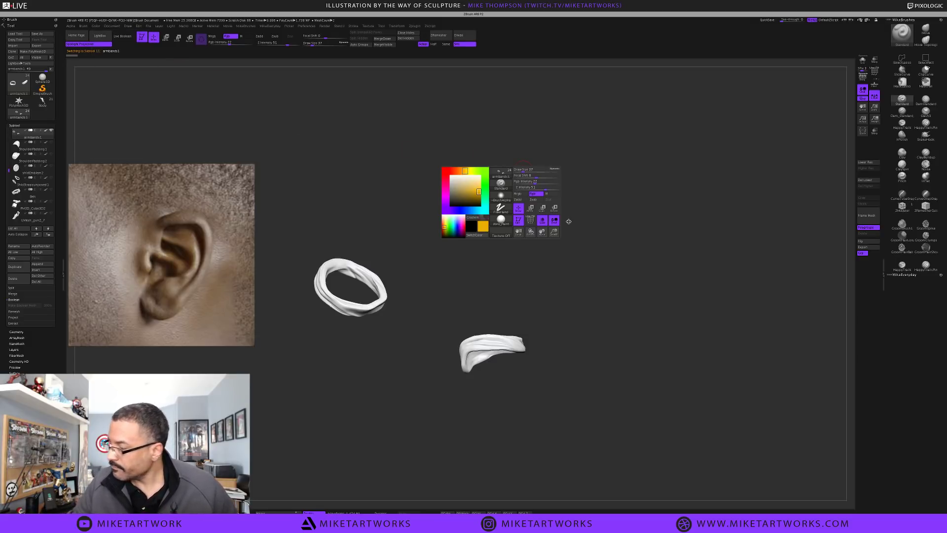
pyautogui.moveTo(546, 183); pyautogui.dragTo(564, 182)
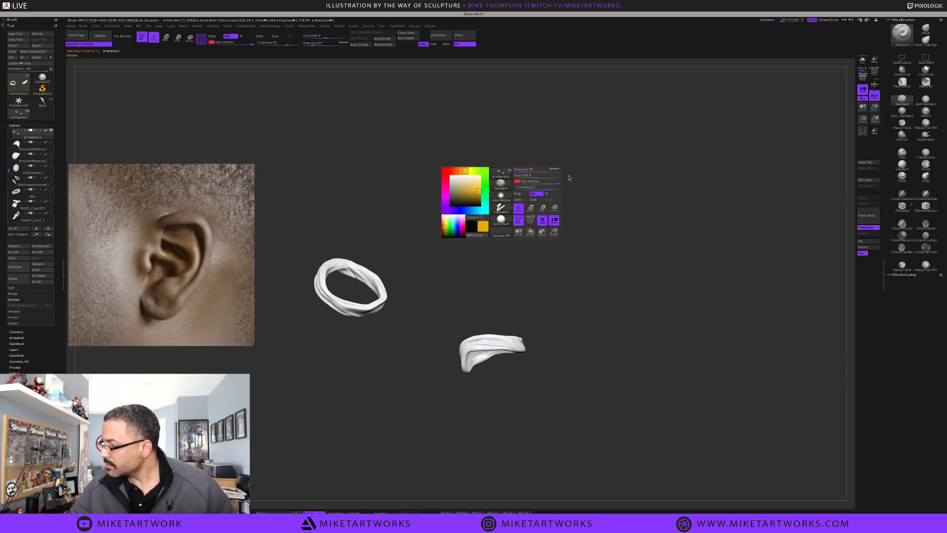
pyautogui.click(98, 27)
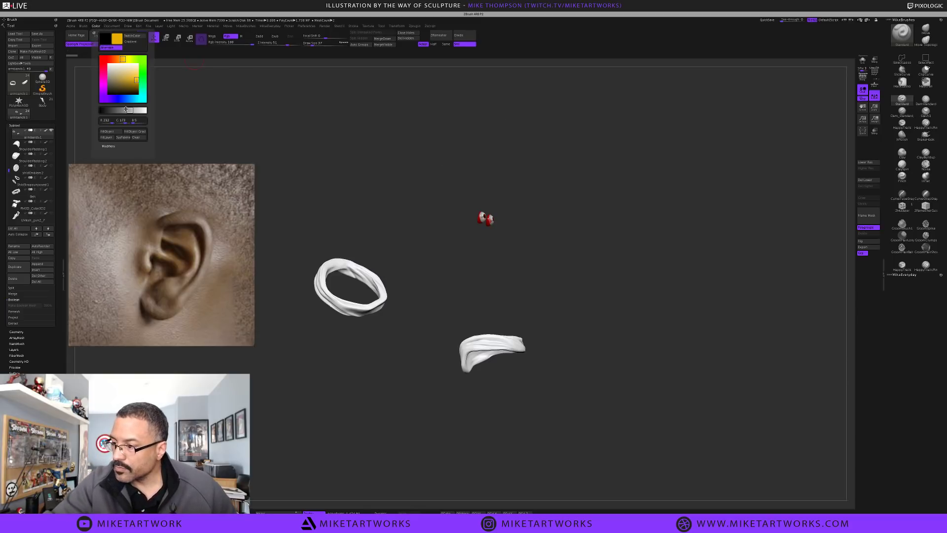
pyautogui.click(116, 133)
pyautogui.press('space')
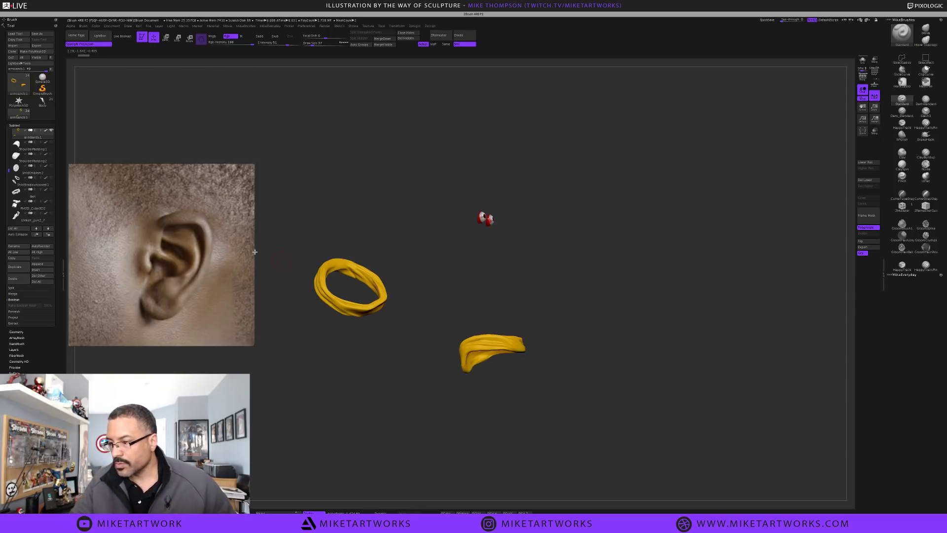
# Show the head-and-arms skin subtool again together with the yellow armbands
pyautogui.click(15, 170)
pyautogui.moveTo(9, 170); pyautogui.dragTo(4, 127)
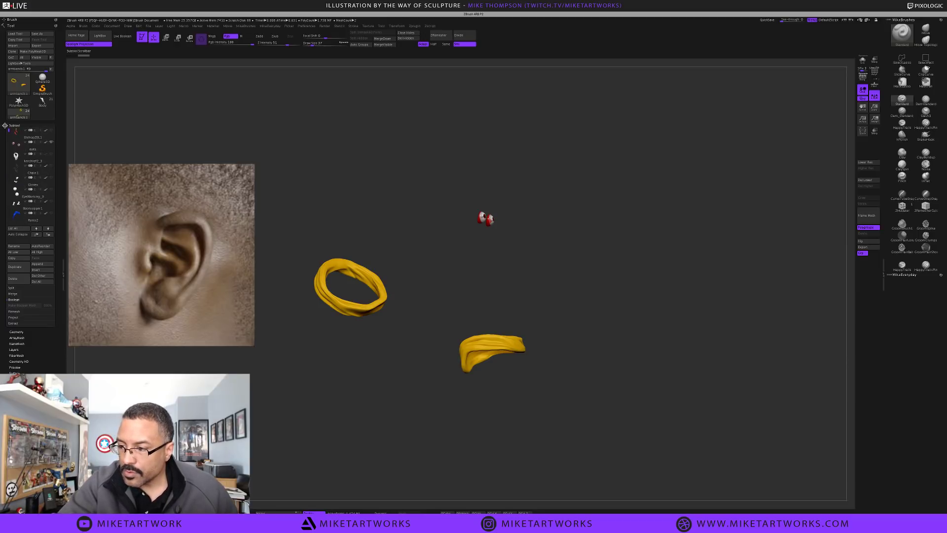
pyautogui.click(51, 130)
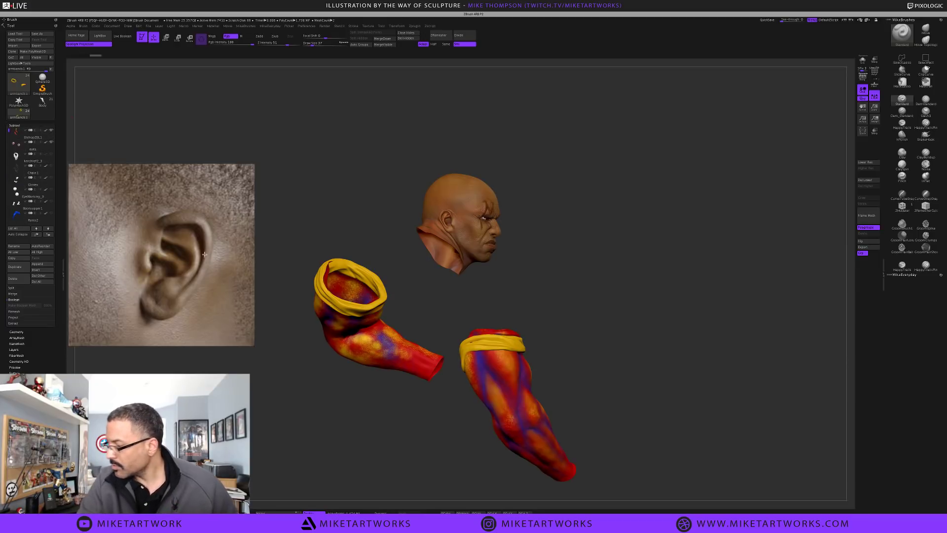
pyautogui.moveTo(556, 332); pyautogui.dragTo(561, 332)
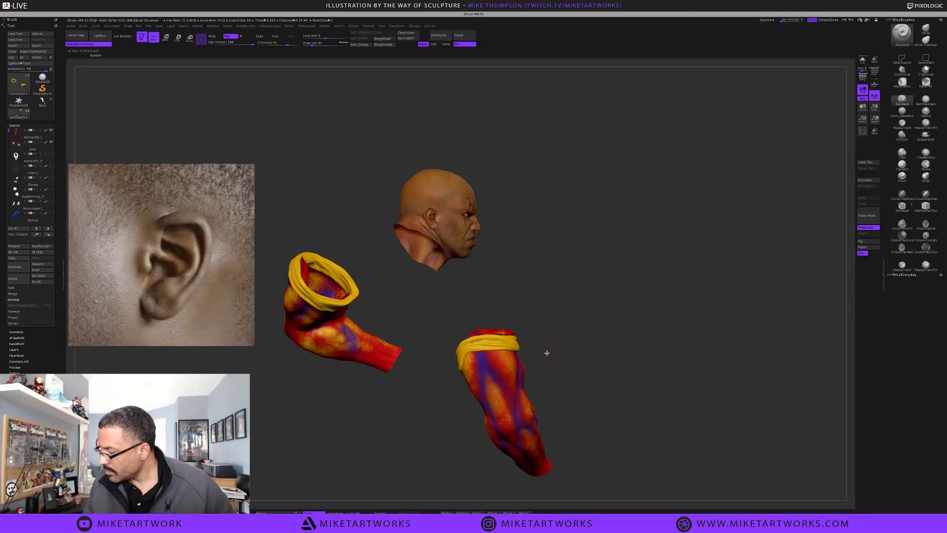
# Switch to the Move brush with a draw size of 77 for the armbands
pyautogui.press('space')
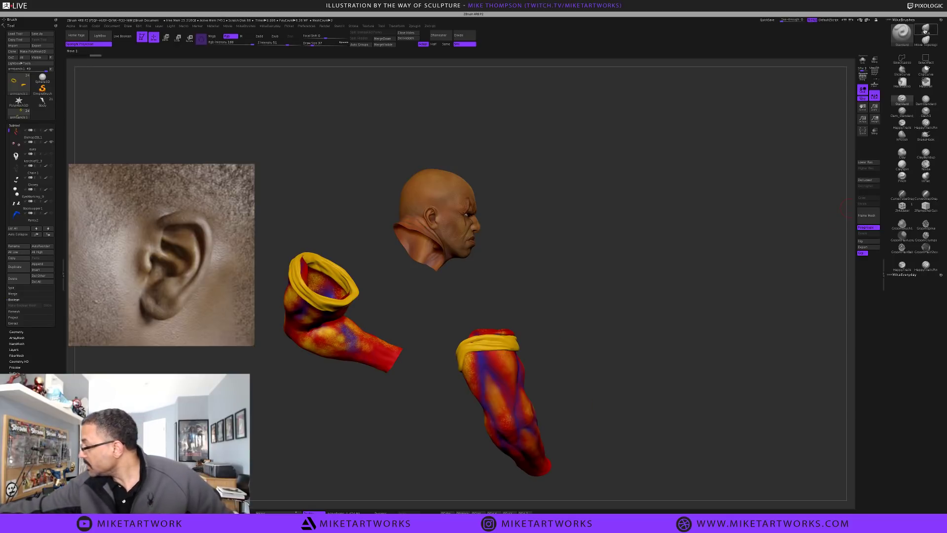
pyautogui.press('b')
pyautogui.press('m')
pyautogui.press('v')
pyautogui.press('s')
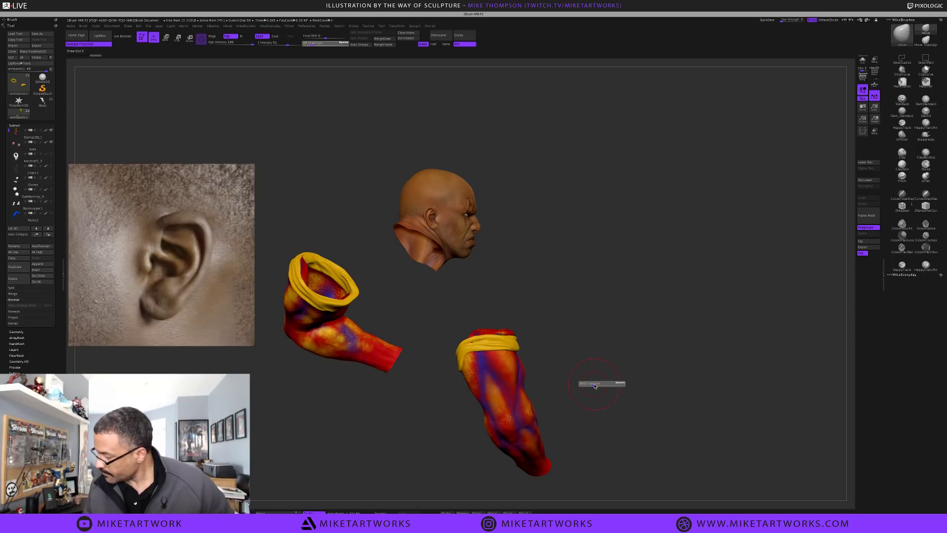
pyautogui.press('space')
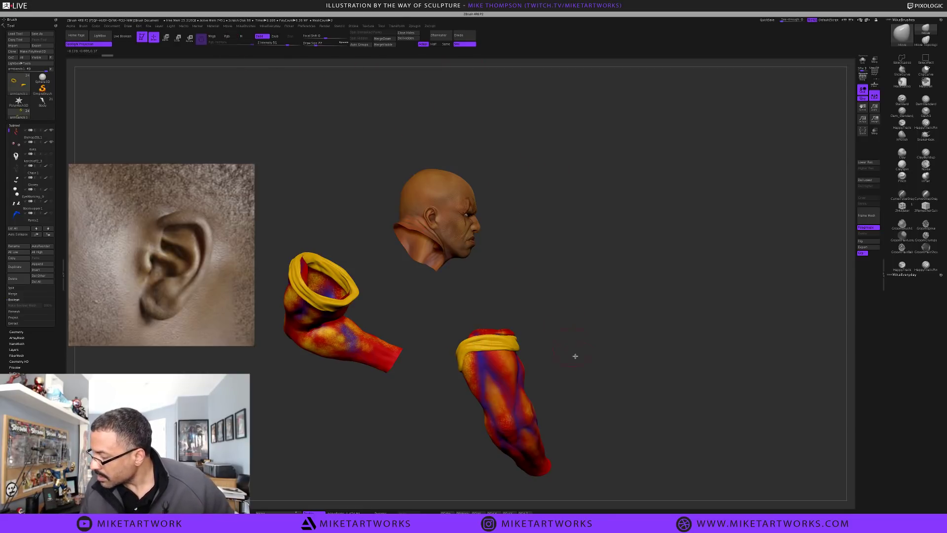
pyautogui.moveTo(596, 364); pyautogui.dragTo(644, 298)
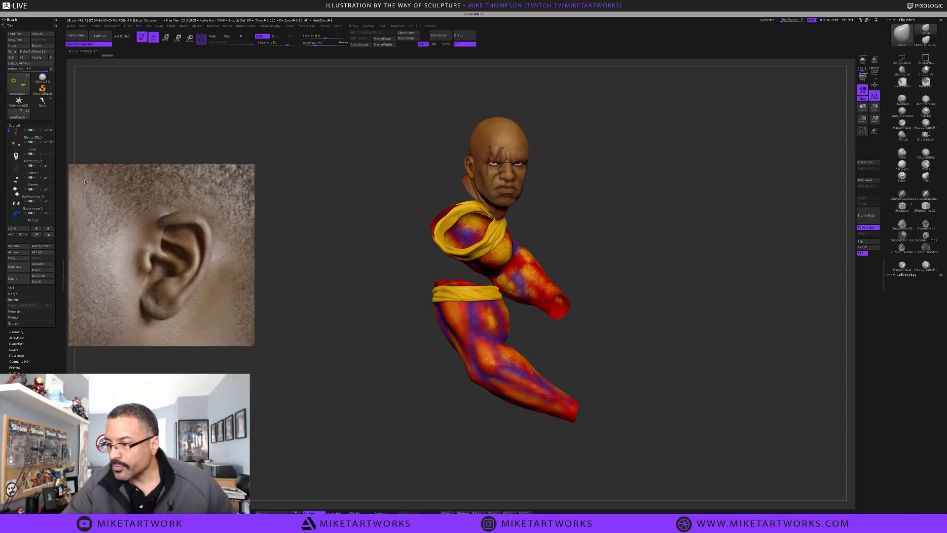
# Hide the armbands subtool and make the head-and-arms skin subtool active
pyautogui.moveTo(8, 132); pyautogui.dragTo(8, 155)
pyautogui.click(31, 169)
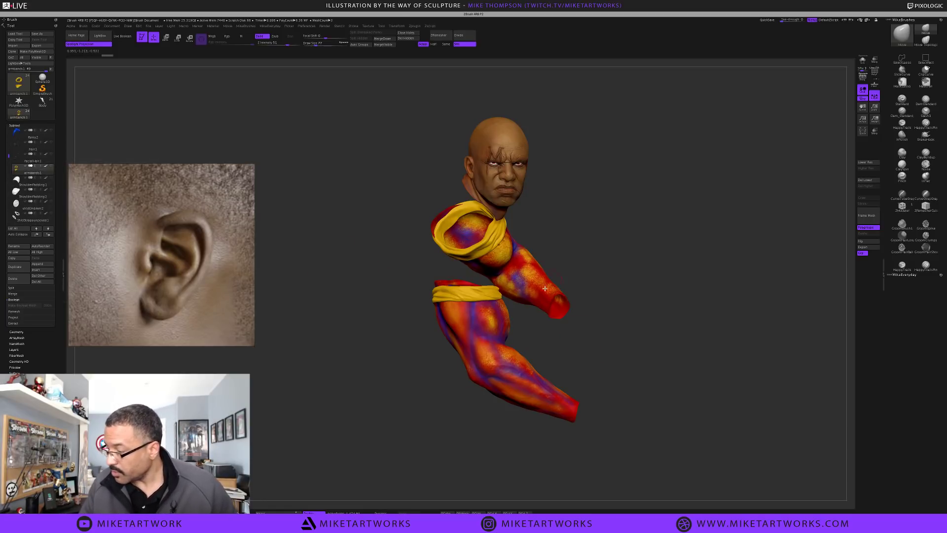
pyautogui.keyDown('alt'); pyautogui.click(498, 335); pyautogui.keyUp('alt')
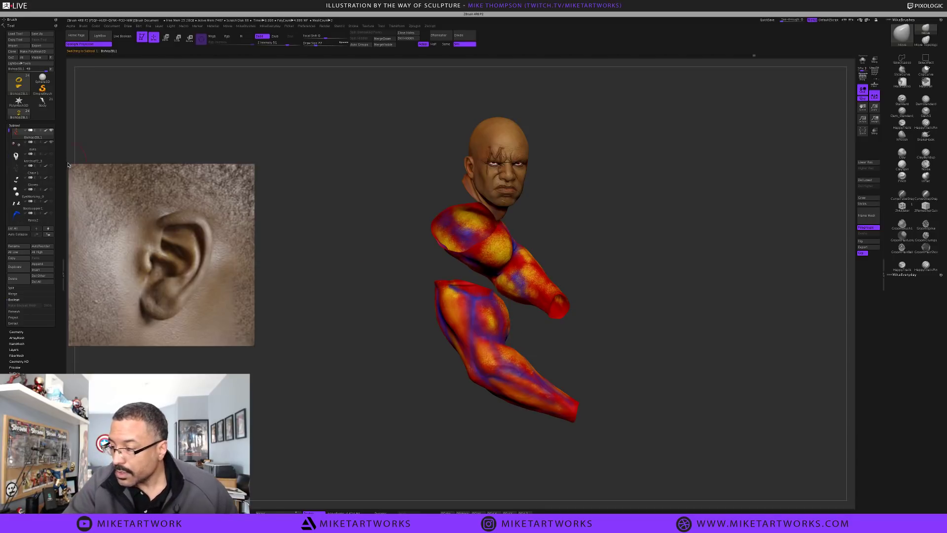
pyautogui.press('f')
# Return to the Standard brush for painting the skin, with draw size 25 and RGB intensity 18
pyautogui.press('space')
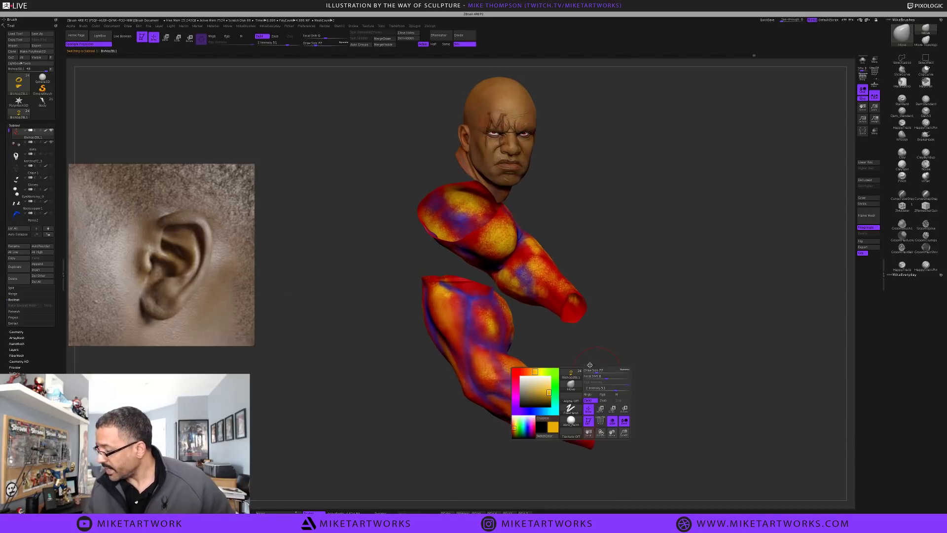
pyautogui.moveTo(542, 394); pyautogui.dragTo(469, 296)
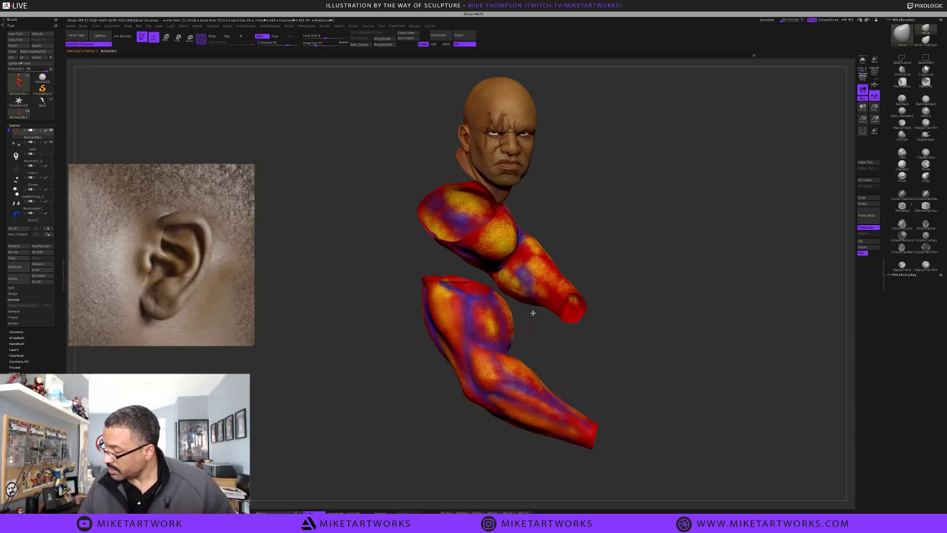
pyautogui.press('s')
pyautogui.click(580, 356)
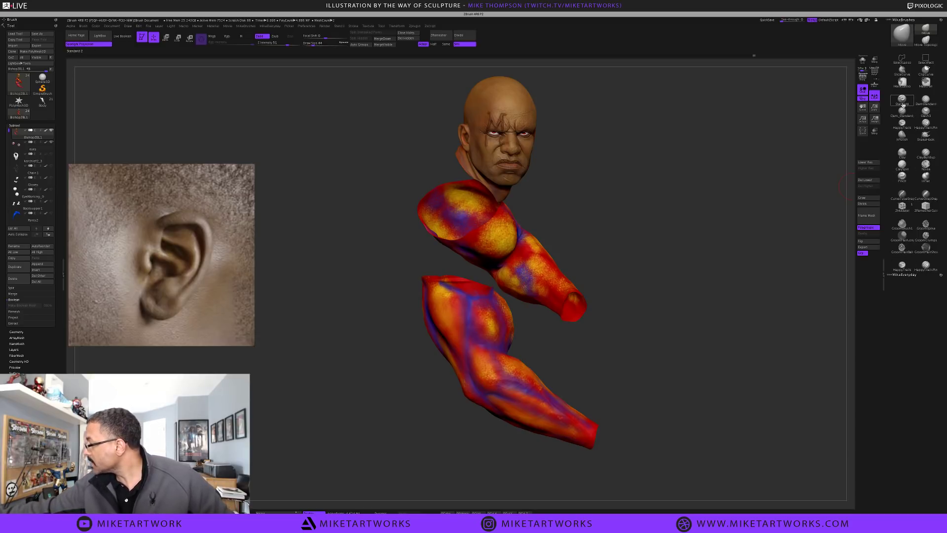
pyautogui.click(902, 100)
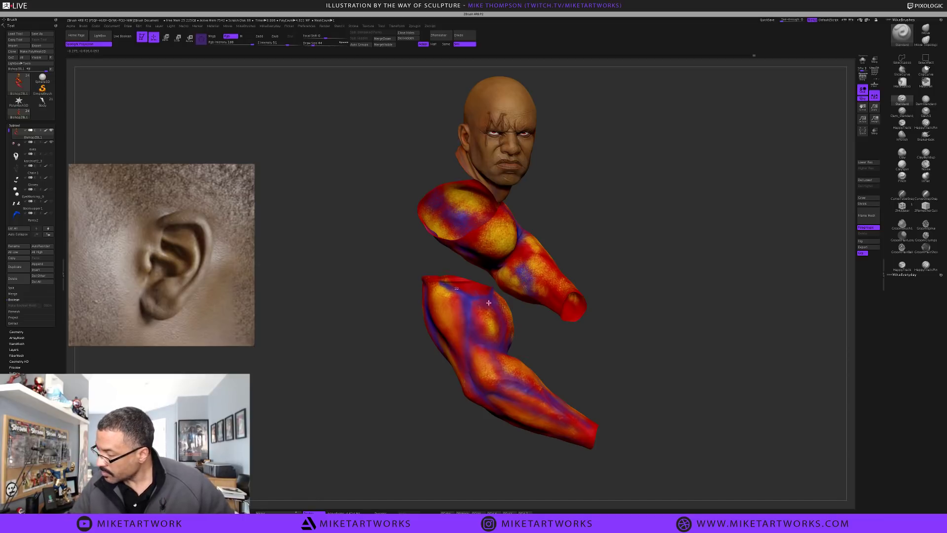
pyautogui.moveTo(633, 381)
pyautogui.mouseDown()
pyautogui.moveTo(606, 384)
pyautogui.moveTo(670, 370)
pyautogui.moveTo(609, 374)
pyautogui.mouseUp()
pyautogui.press('s')
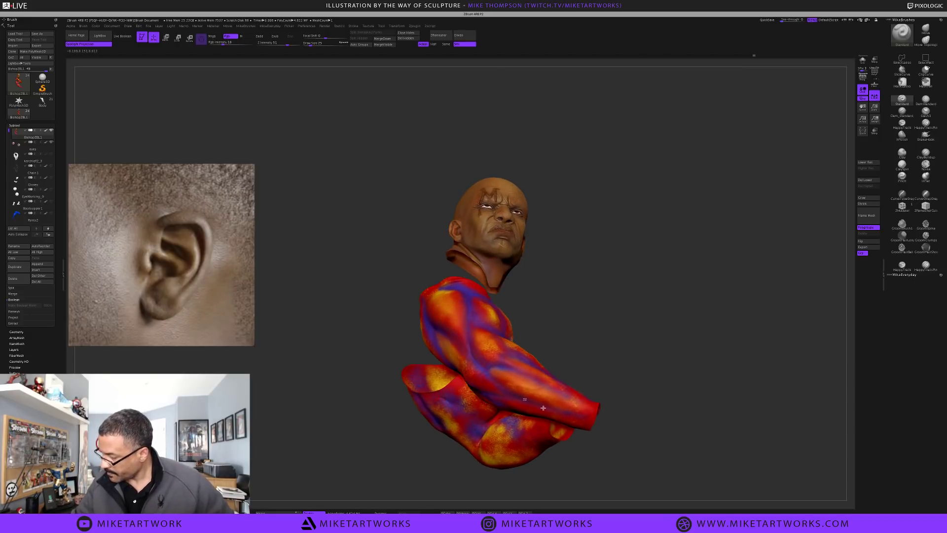
# Paint blue-purple undertone bands along the grooves of the straighter arm's forearm
pyautogui.moveTo(605, 415); pyautogui.dragTo(498, 386)
pyautogui.moveTo(575, 332); pyautogui.dragTo(478, 392)
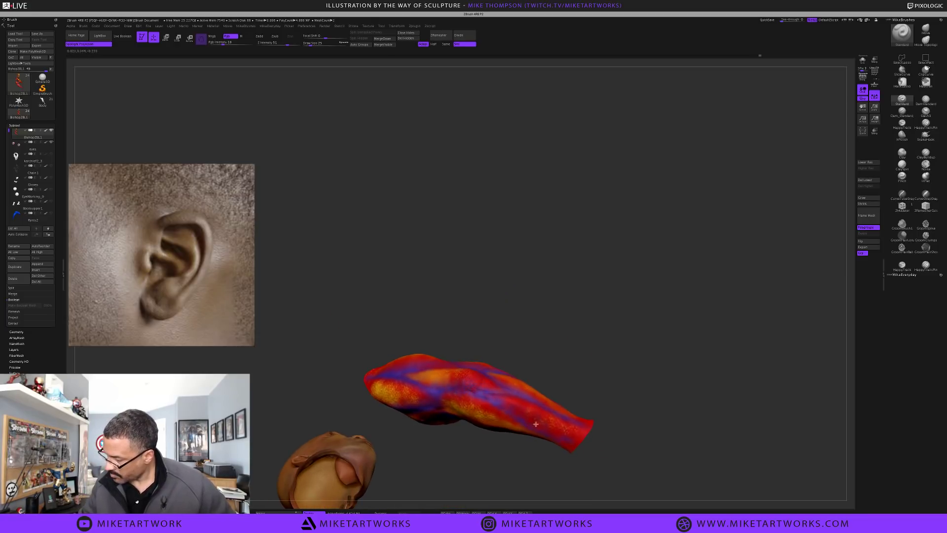
pyautogui.press('s')
pyautogui.moveTo(599, 388)
pyautogui.mouseDown()
pyautogui.moveTo(608, 383)
pyautogui.moveTo(627, 287)
pyautogui.mouseUp()
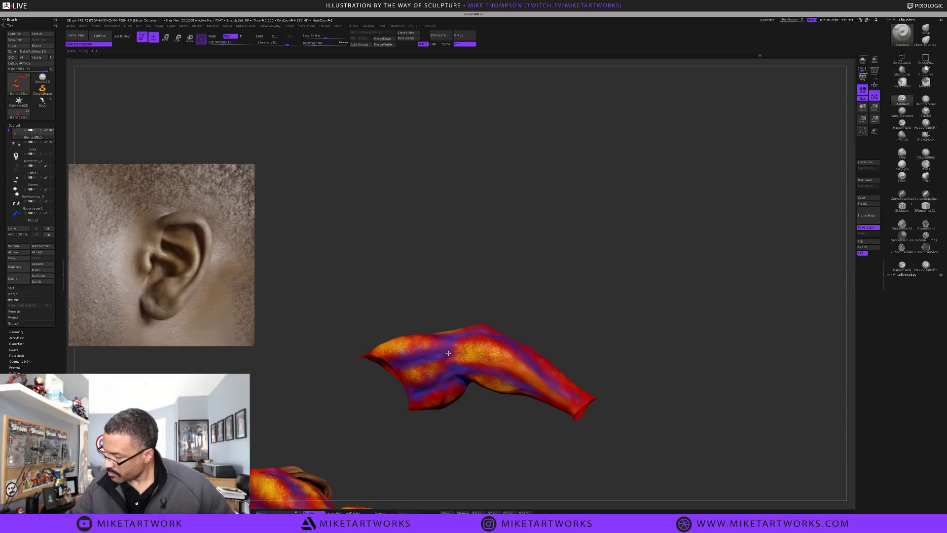
# Change the paint colour to a warm red and blend it over the yellow areas around the straighter arm's elbow and forearm
pyautogui.press('space')
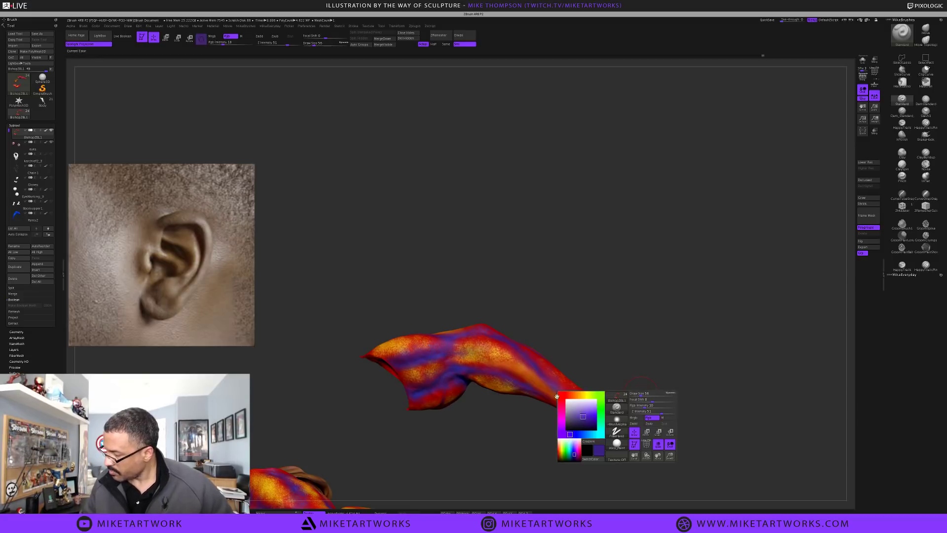
pyautogui.click(560, 398)
pyautogui.click(591, 417)
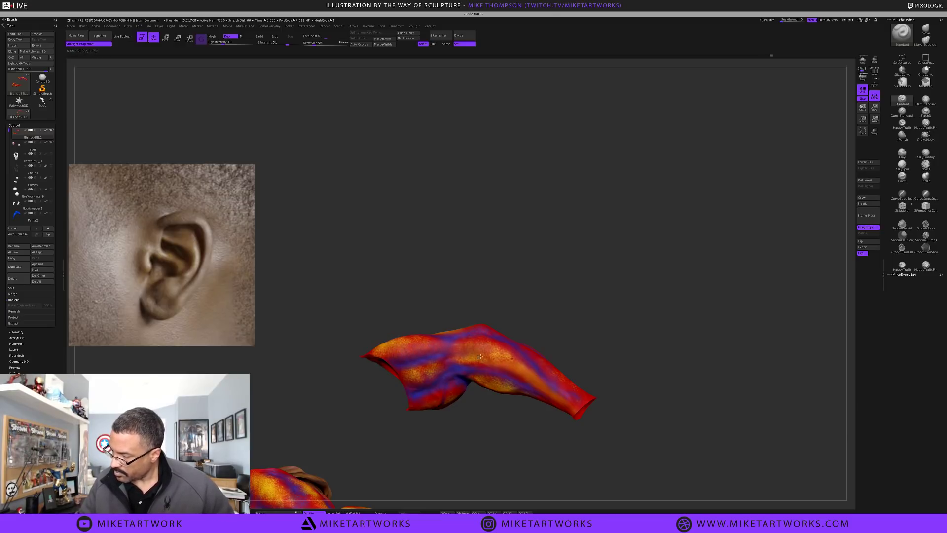
pyautogui.moveTo(649, 398); pyautogui.dragTo(650, 395)
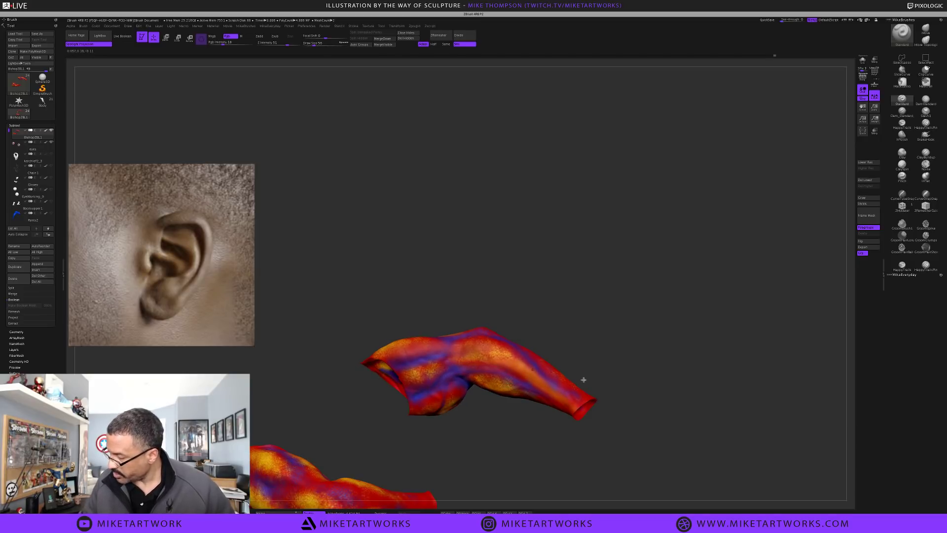
pyautogui.moveTo(601, 361); pyautogui.dragTo(514, 378)
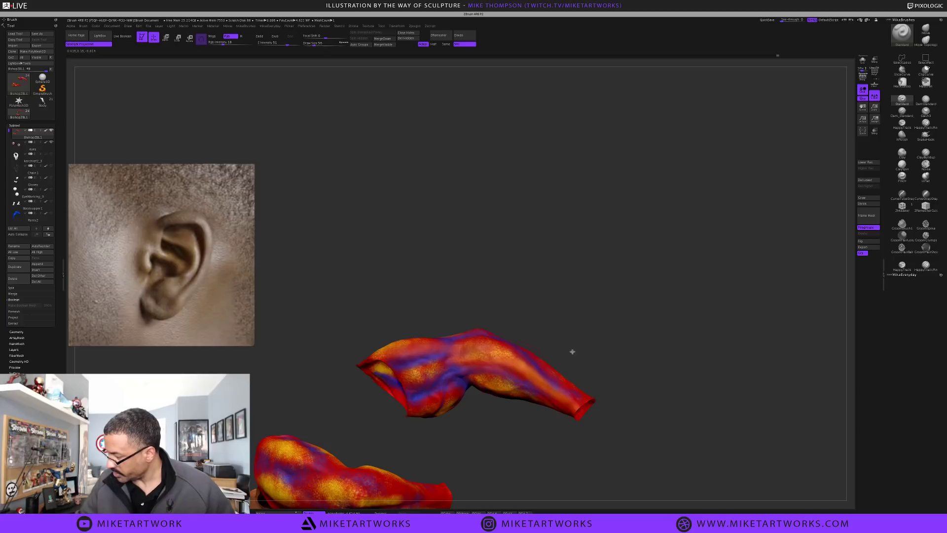
pyautogui.moveTo(570, 351); pyautogui.dragTo(510, 323)
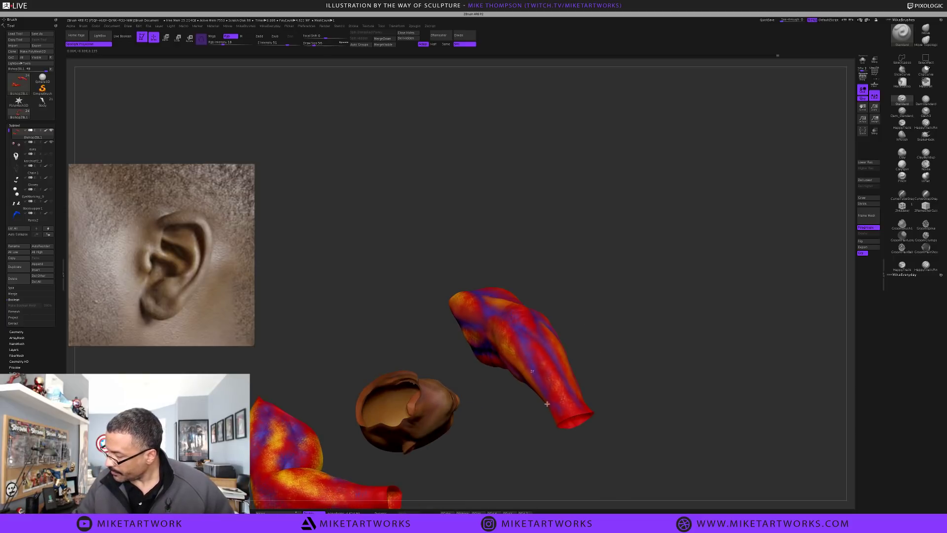
pyautogui.moveTo(571, 384); pyautogui.dragTo(511, 335)
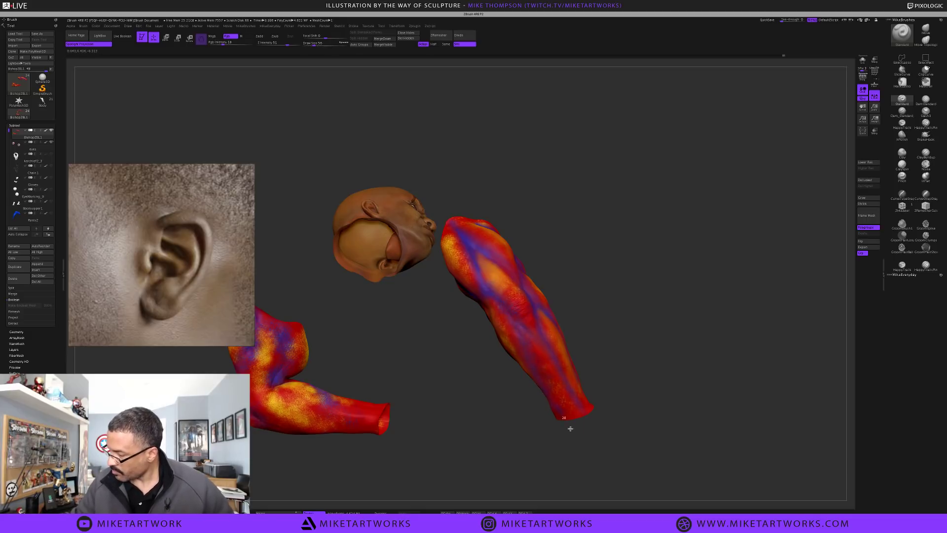
# Adjust the paint colour and work an orange undertone between the blue bands down the straighter arm's forearm
pyautogui.press('space')
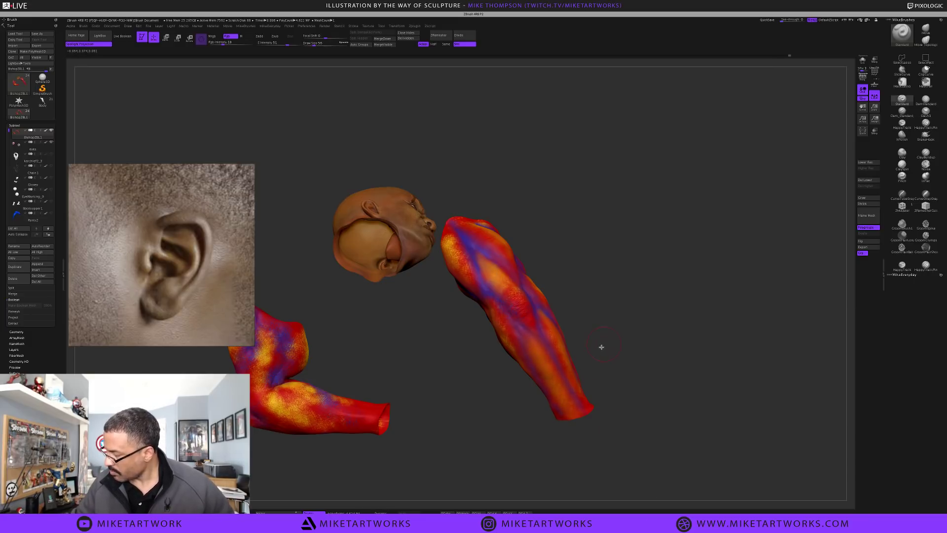
pyautogui.moveTo(600, 345); pyautogui.dragTo(604, 405)
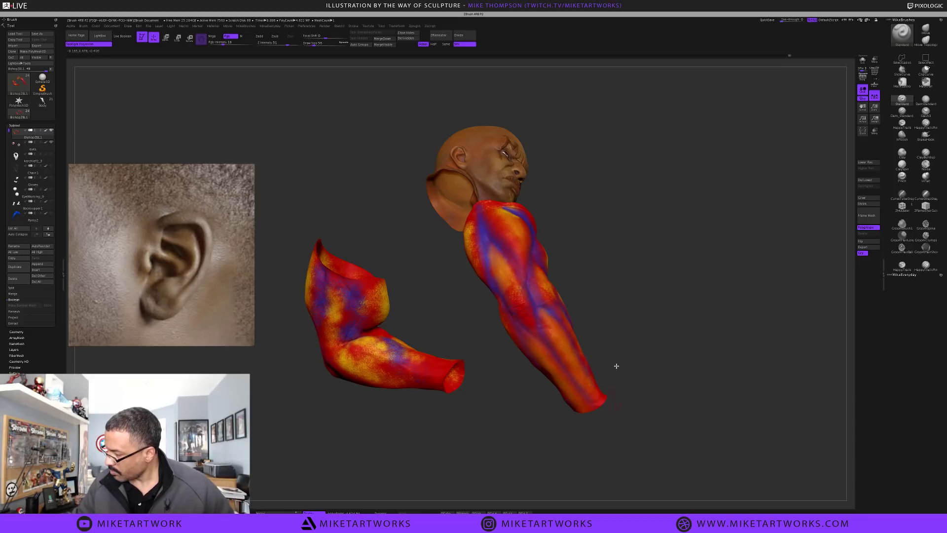
pyautogui.moveTo(616, 366); pyautogui.dragTo(532, 351)
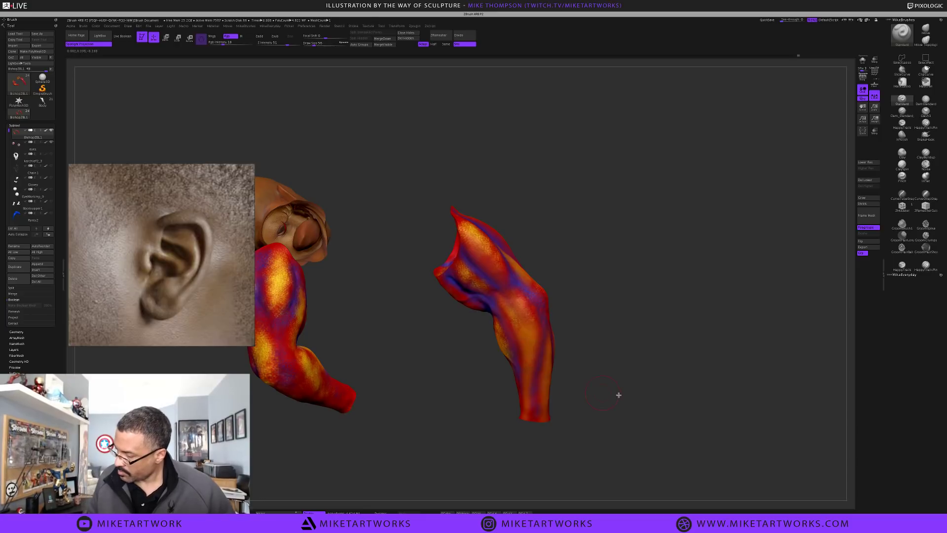
# Pick an orange paint colour and blend it over the outer side of the straighter arm's forearm
pyautogui.moveTo(617, 393); pyautogui.dragTo(499, 312)
pyautogui.press('space')
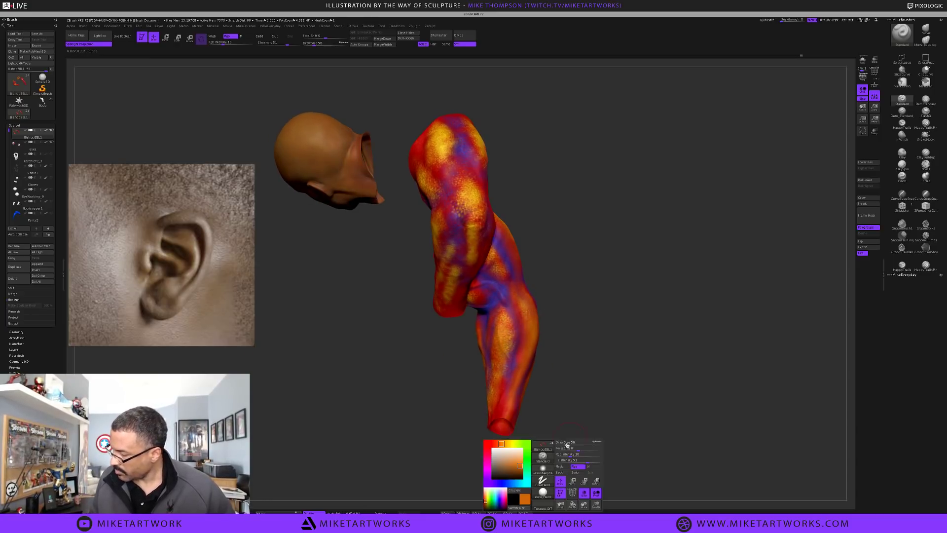
pyautogui.moveTo(510, 463); pyautogui.dragTo(509, 307)
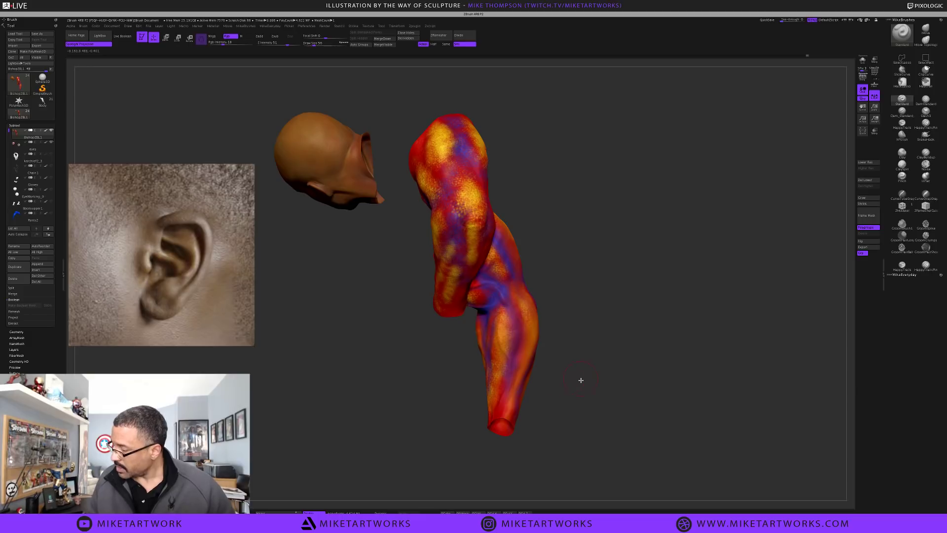
pyautogui.moveTo(581, 380); pyautogui.dragTo(569, 388)
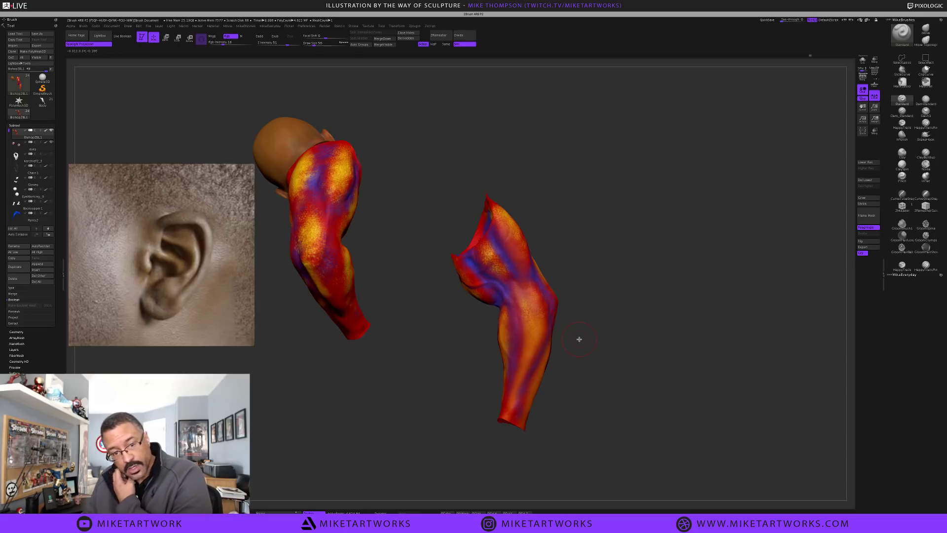
pyautogui.moveTo(590, 382); pyautogui.dragTo(589, 373)
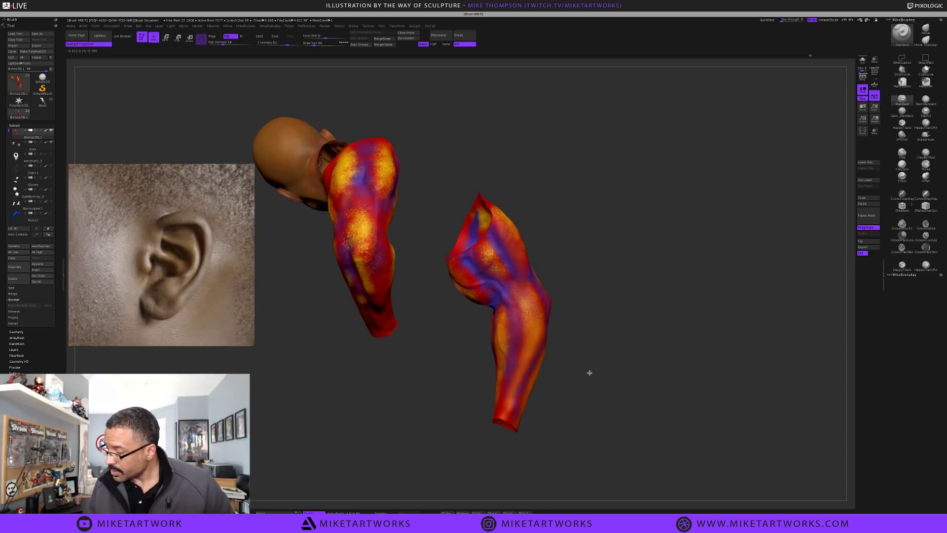
# Change the paint colour to a crimson tone and work it along the forearm and elbow of the straighter arm
pyautogui.press('space')
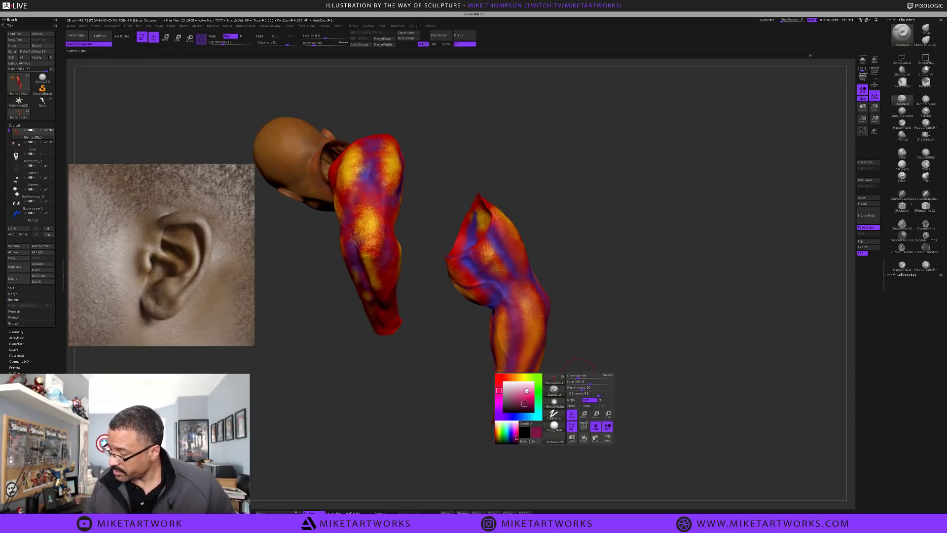
pyautogui.moveTo(527, 390); pyautogui.dragTo(555, 294)
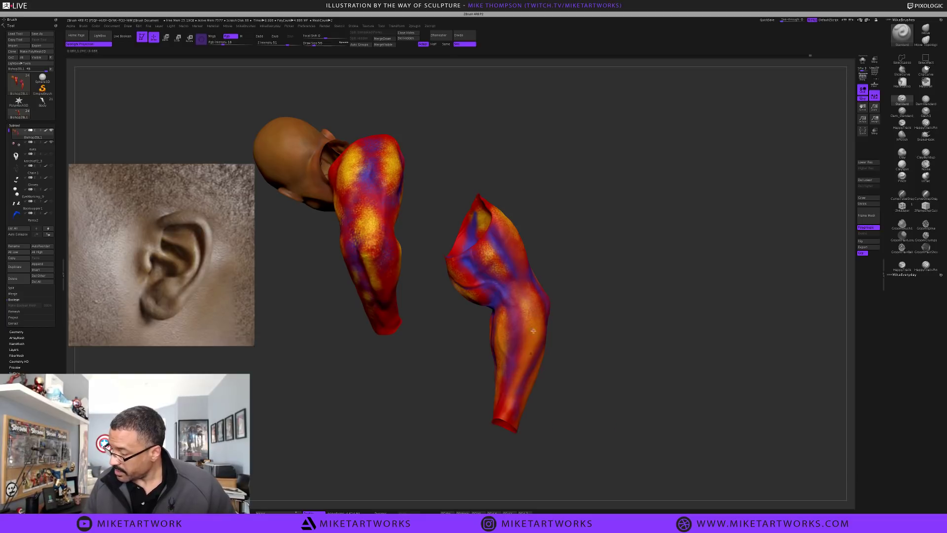
pyautogui.moveTo(558, 395); pyautogui.dragTo(585, 378)
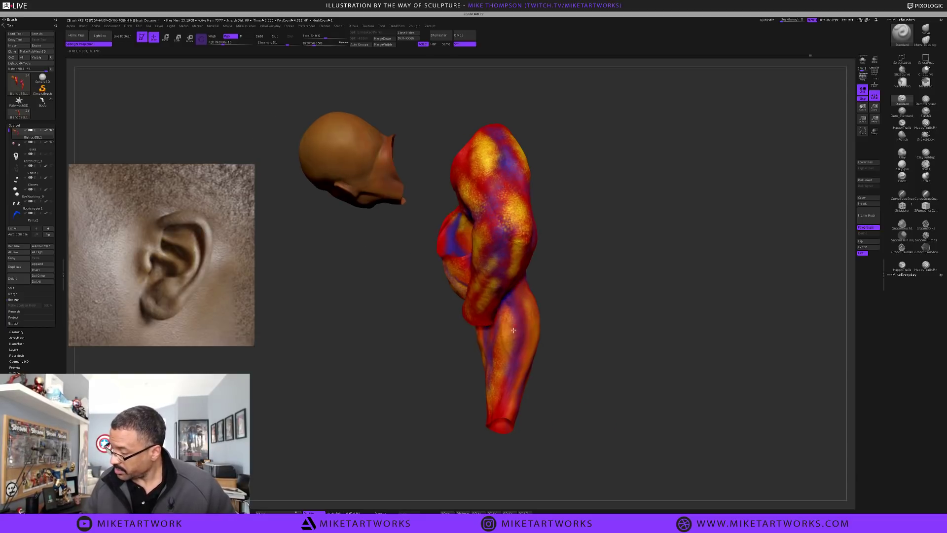
pyautogui.moveTo(575, 413); pyautogui.dragTo(552, 380)
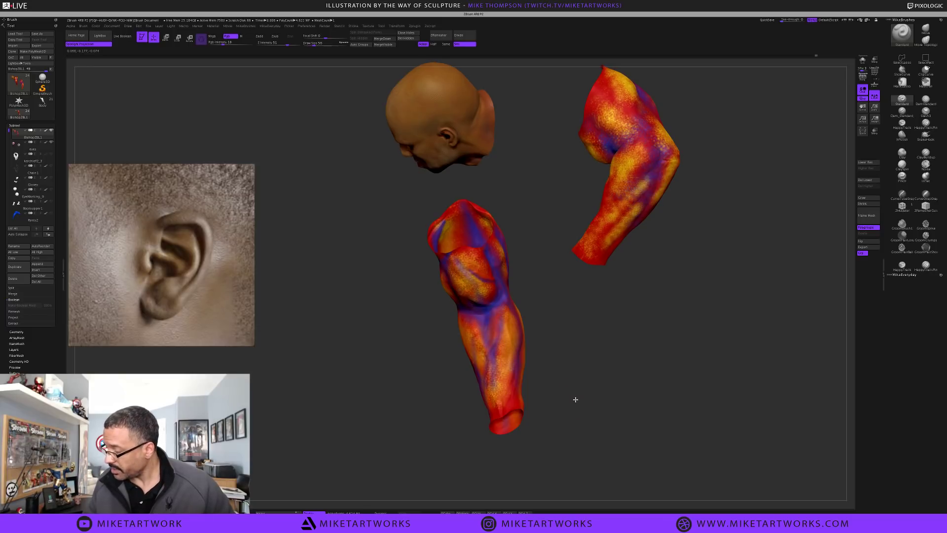
# Adjust the paint colour and blend a warm red-orange down the straighter arm's forearm to the wrist
pyautogui.moveTo(572, 395); pyautogui.dragTo(570, 387)
pyautogui.press('space')
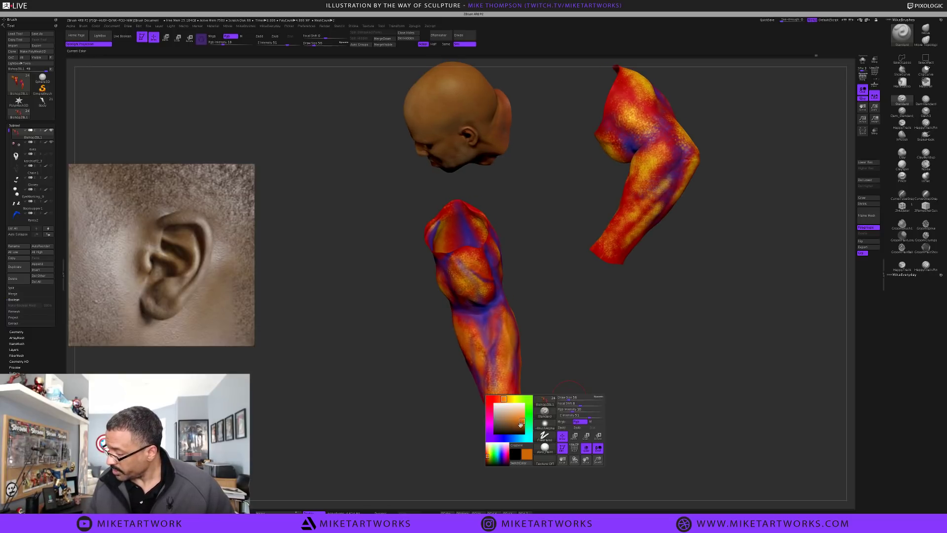
pyautogui.moveTo(521, 430); pyautogui.dragTo(522, 401)
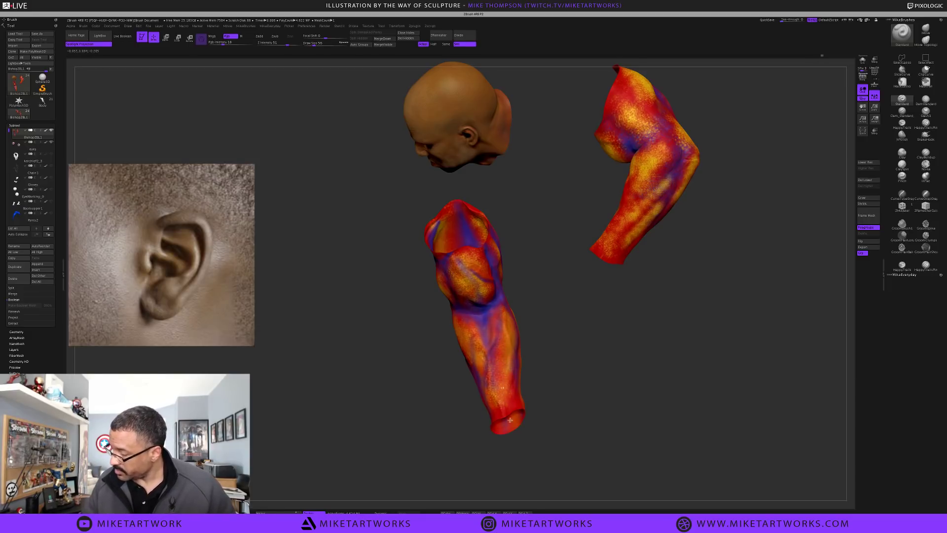
pyautogui.moveTo(594, 442); pyautogui.dragTo(598, 425)
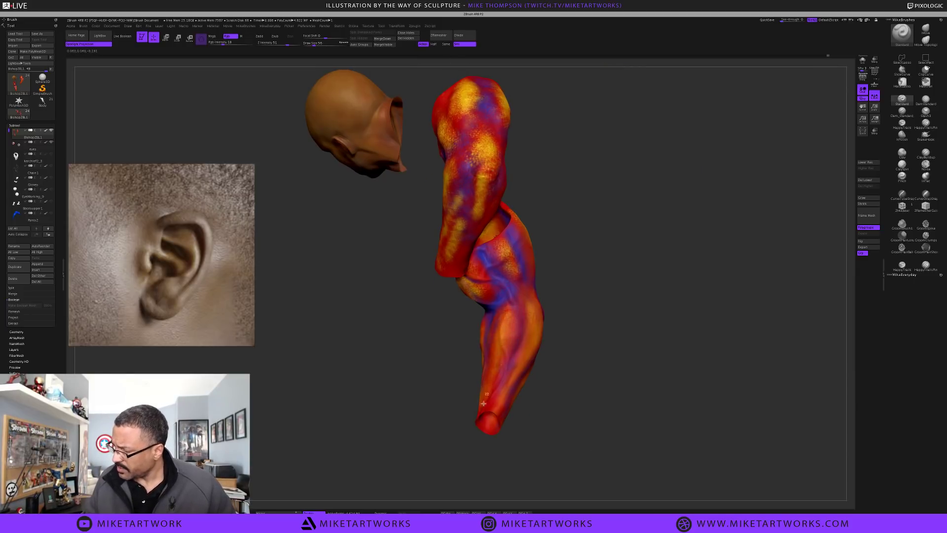
pyautogui.moveTo(582, 414); pyautogui.dragTo(533, 316)
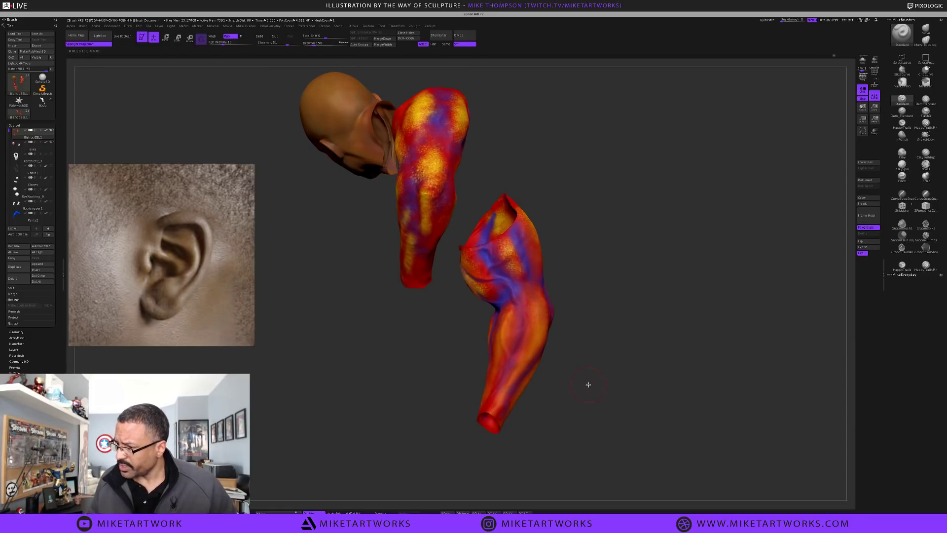
pyautogui.moveTo(590, 385); pyautogui.dragTo(504, 327)
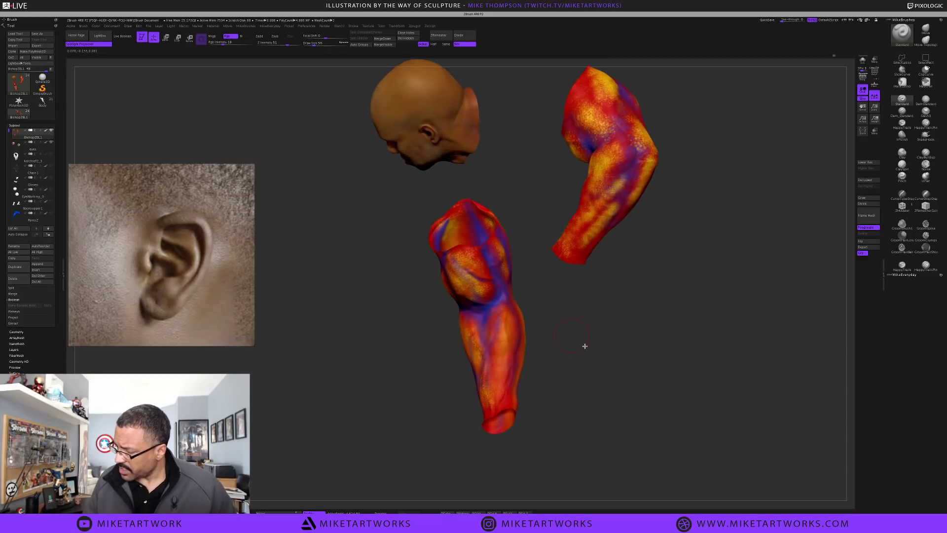
# Carry the warm undertones around the inner side of the straighter arm's forearm and elbow
pyautogui.moveTo(585, 346); pyautogui.dragTo(491, 318)
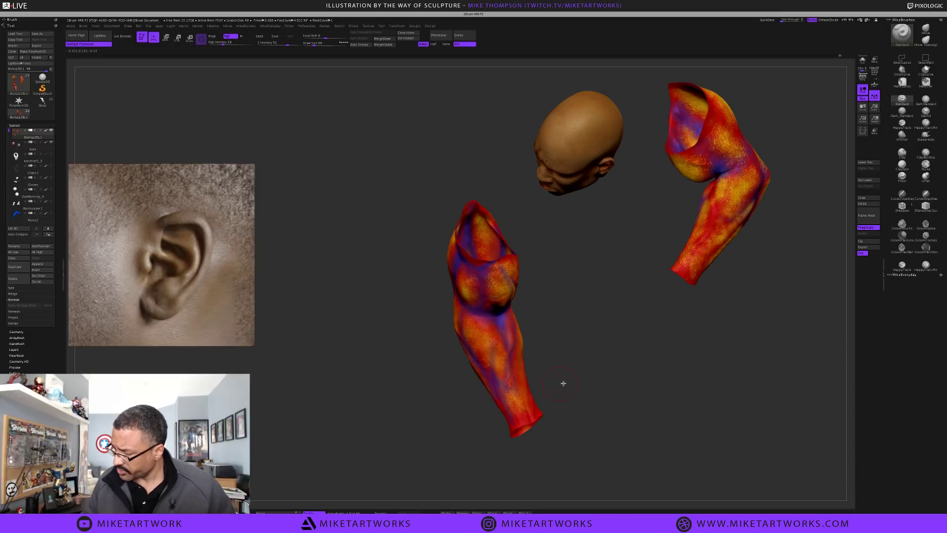
pyautogui.moveTo(562, 383); pyautogui.dragTo(463, 324)
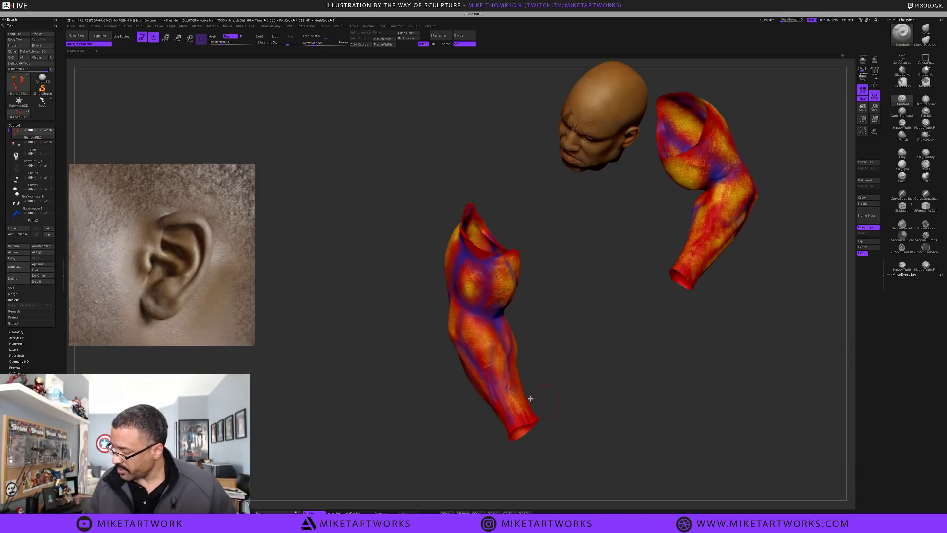
pyautogui.moveTo(578, 364); pyautogui.dragTo(491, 396)
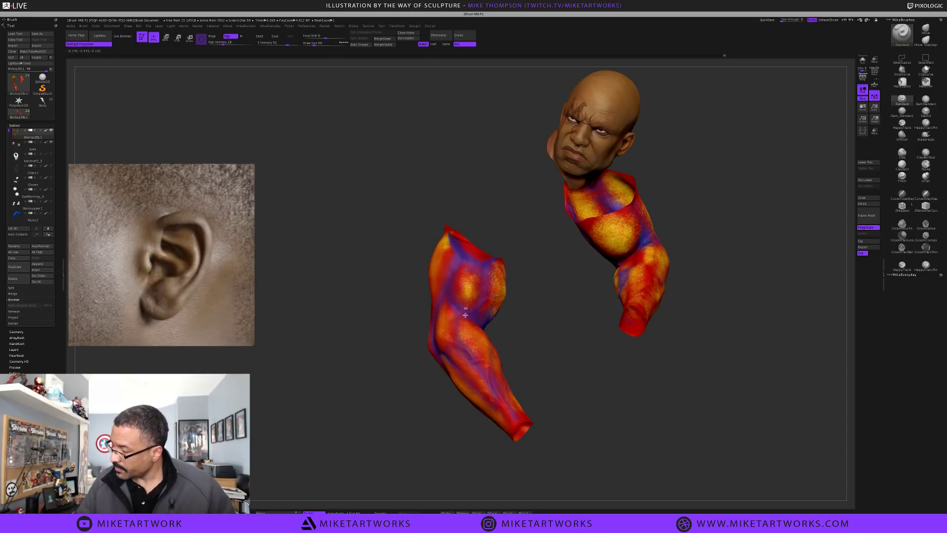
pyautogui.moveTo(574, 430)
pyautogui.mouseDown()
pyautogui.moveTo(562, 435)
pyautogui.moveTo(656, 389)
pyautogui.moveTo(577, 395)
pyautogui.moveTo(546, 413)
pyautogui.moveTo(547, 430)
pyautogui.mouseUp()
# Reduce the brush's draw size for finer undertone strokes, checking the current paint colour
pyautogui.press('s')
pyautogui.click(544, 417)
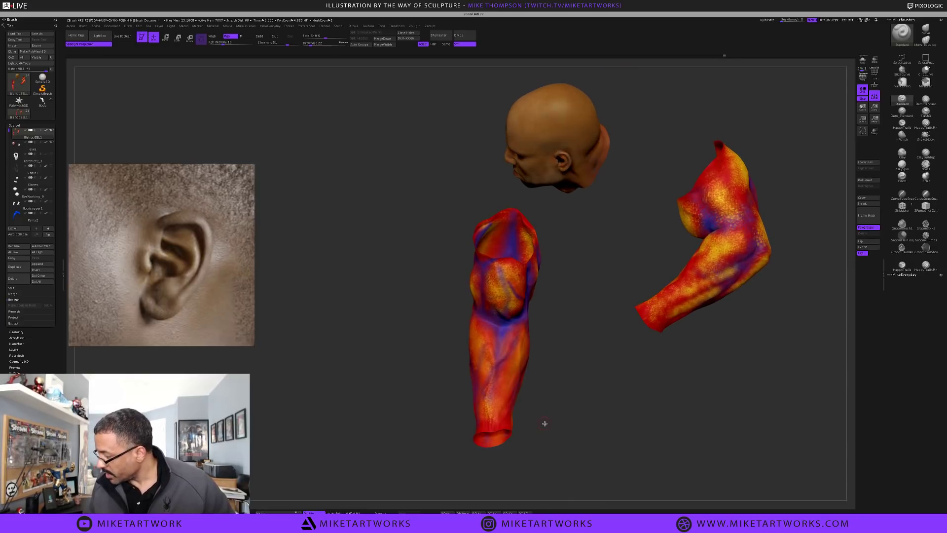
pyautogui.press('space')
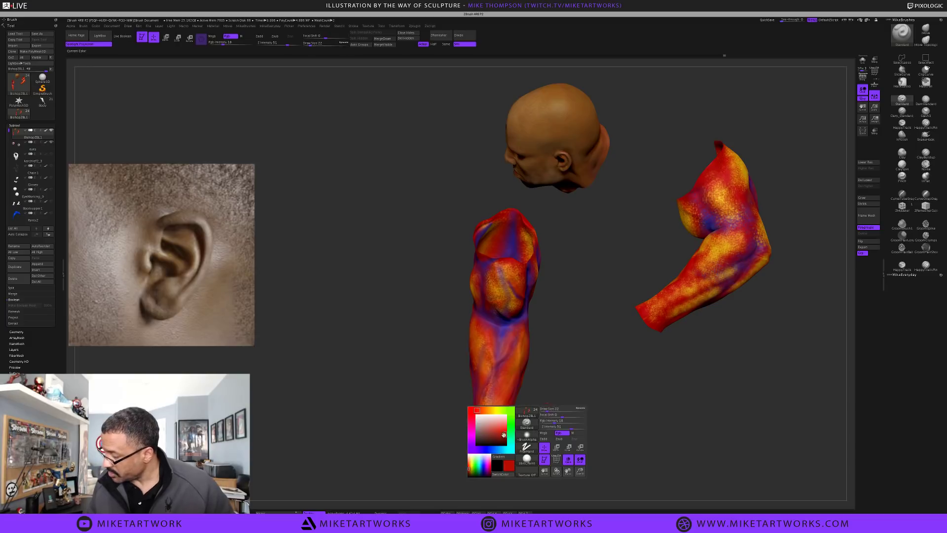
pyautogui.press('s')
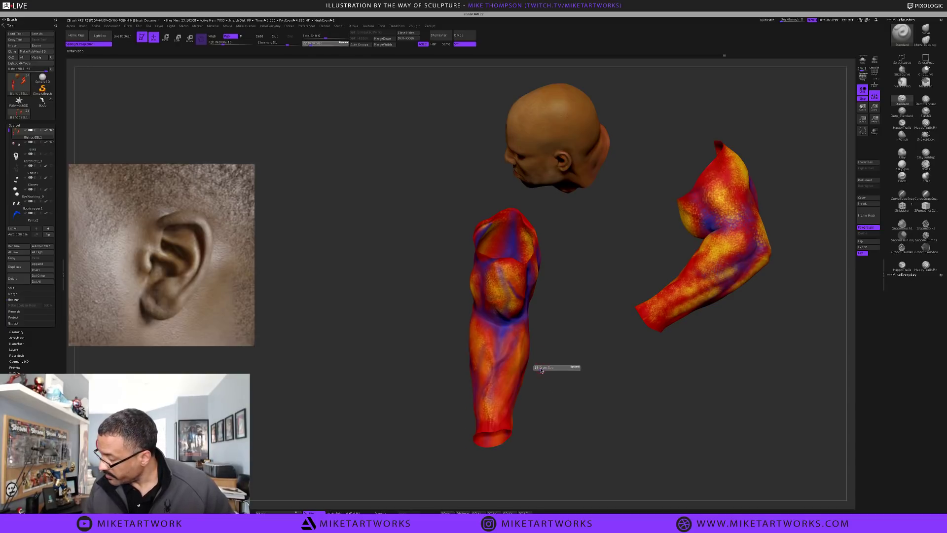
pyautogui.click(540, 370)
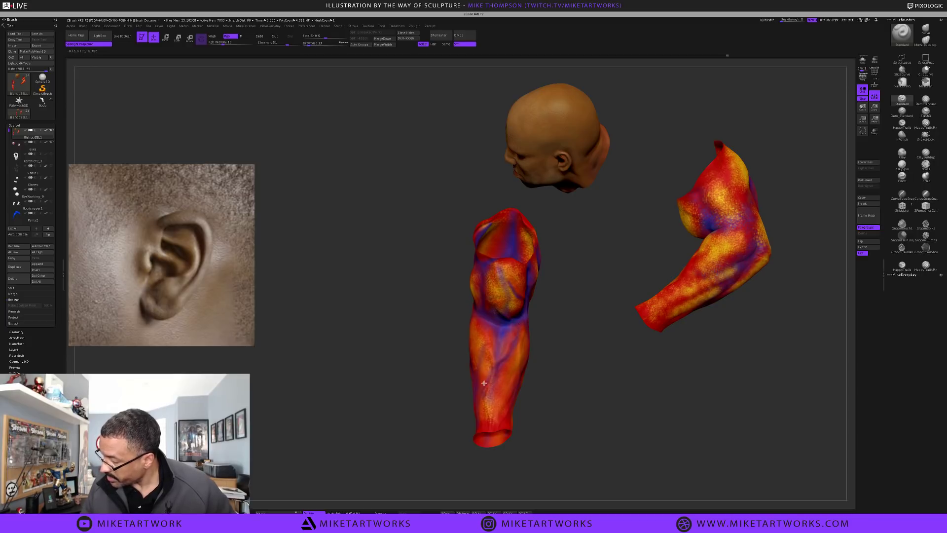
# Refine the undertones with fine strokes along the muscle grooves of the straighter arm's forearm, from elbow to wrist
pyautogui.moveTo(552, 334); pyautogui.dragTo(567, 344)
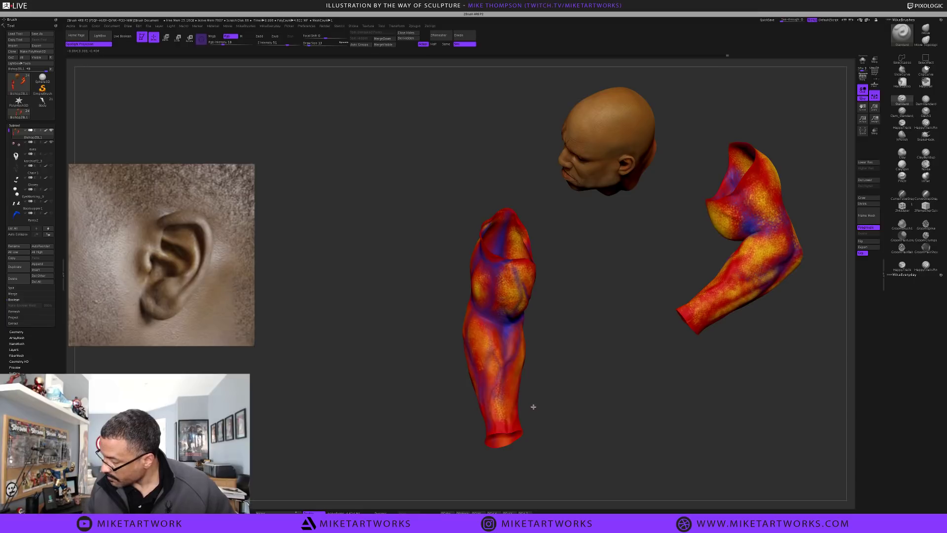
pyautogui.moveTo(504, 374); pyautogui.dragTo(504, 366)
pyautogui.moveTo(558, 427); pyautogui.dragTo(503, 388)
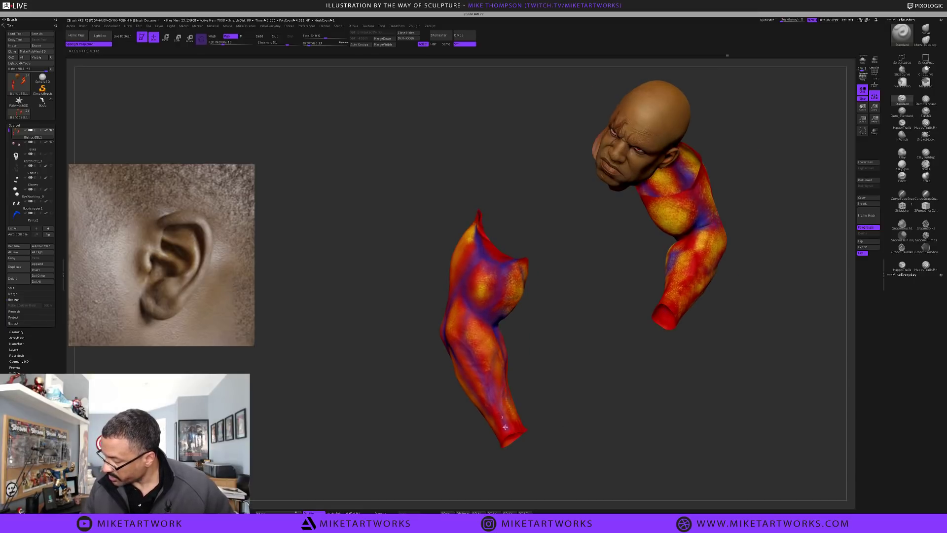
pyautogui.moveTo(547, 412); pyautogui.dragTo(461, 343)
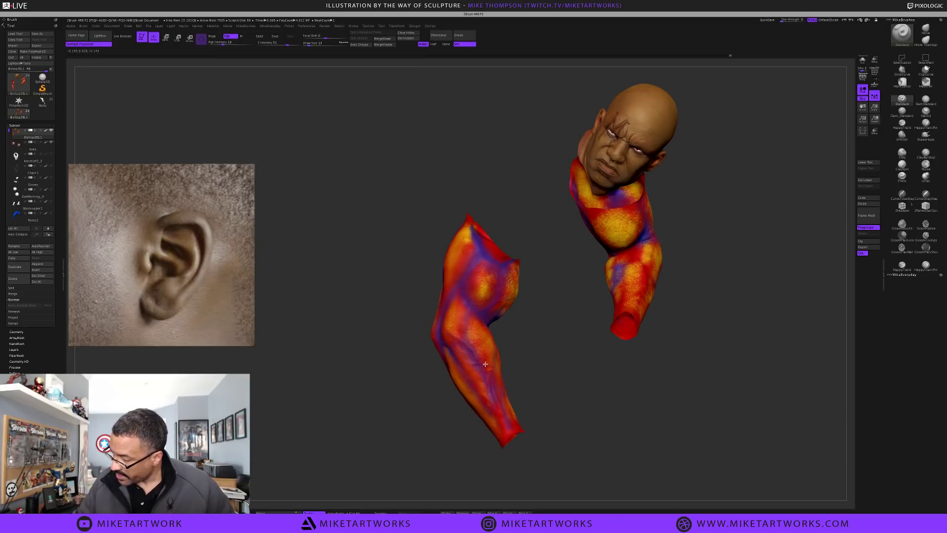
pyautogui.moveTo(549, 393); pyautogui.dragTo(550, 385)
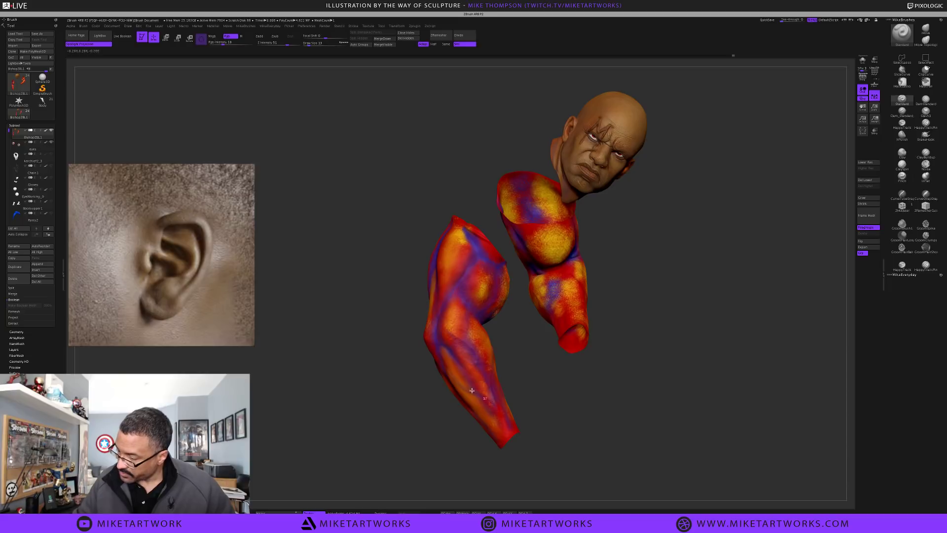
pyautogui.moveTo(558, 425); pyautogui.dragTo(492, 396)
pyautogui.moveTo(508, 450)
pyautogui.mouseDown()
pyautogui.moveTo(564, 419)
pyautogui.moveTo(551, 392)
pyautogui.moveTo(565, 431)
pyautogui.moveTo(579, 425)
pyautogui.moveTo(552, 326)
pyautogui.moveTo(511, 330)
pyautogui.moveTo(575, 325)
pyautogui.moveTo(587, 353)
pyautogui.moveTo(538, 424)
pyautogui.moveTo(543, 431)
pyautogui.moveTo(556, 357)
pyautogui.moveTo(562, 404)
pyautogui.mouseUp()
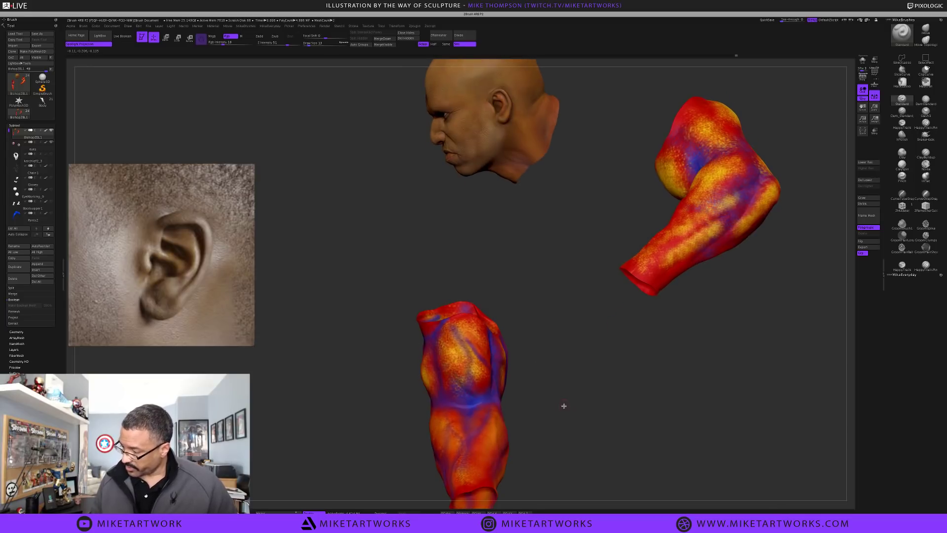
# Set the draw size to 54 and blend orange over the straighter arm's upper-arm muscle
pyautogui.press('space')
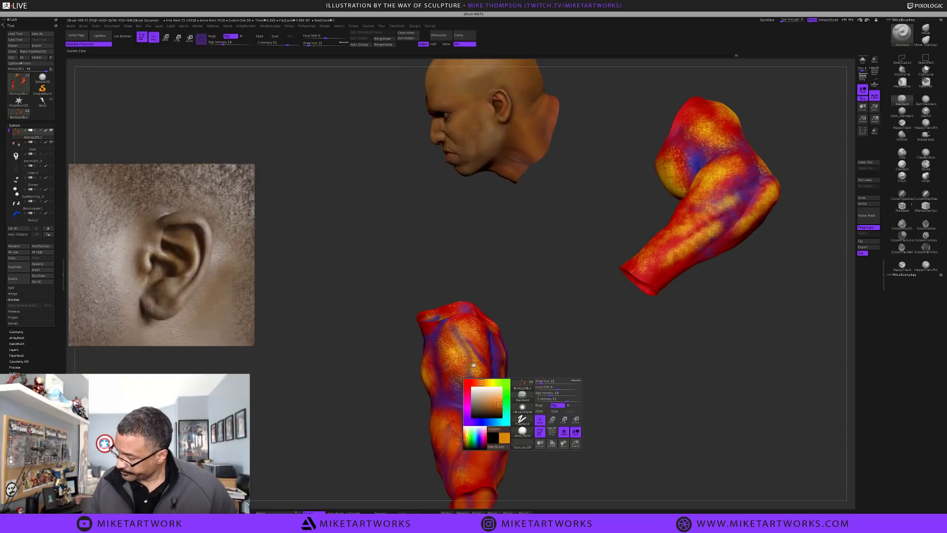
pyautogui.press('s')
pyautogui.moveTo(594, 409); pyautogui.dragTo(599, 409)
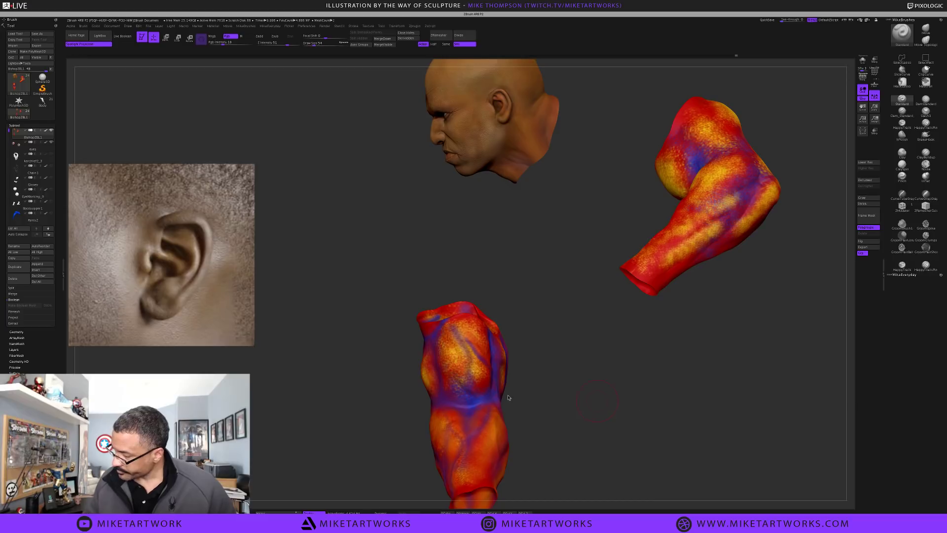
pyautogui.moveTo(470, 346)
pyautogui.mouseDown()
pyautogui.moveTo(482, 388)
pyautogui.moveTo(480, 359)
pyautogui.mouseUp()
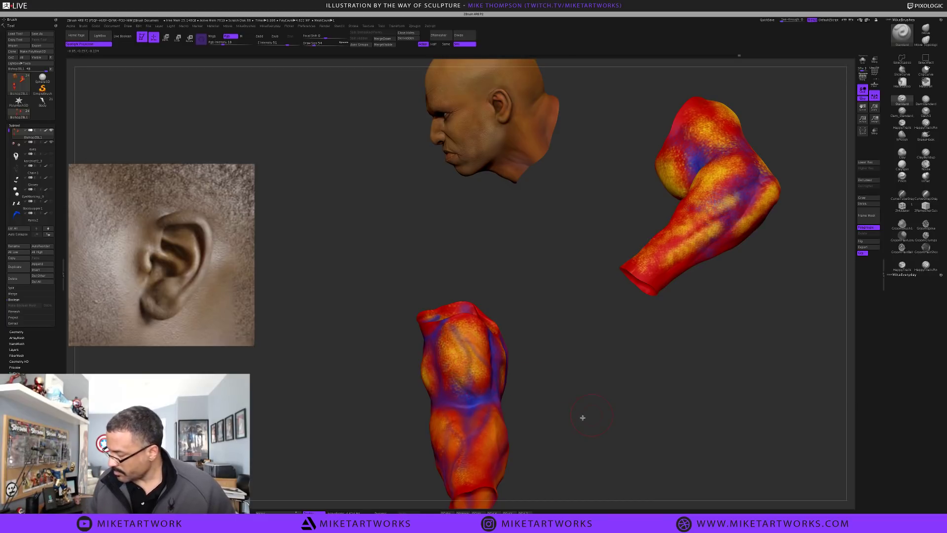
# Adjust the paint colour and soften the orange, red and blue transitions around the straighter arm's biceps and elbow
pyautogui.moveTo(583, 417); pyautogui.dragTo(577, 412)
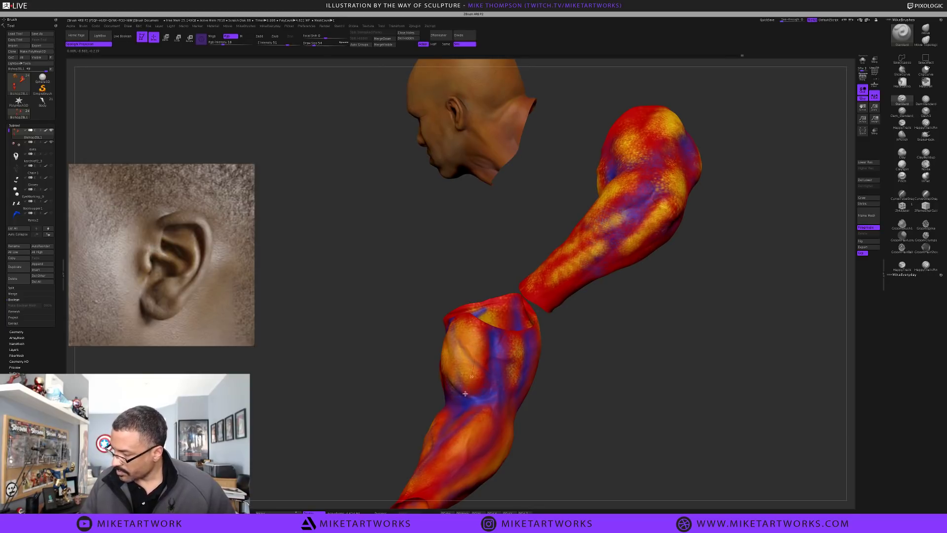
pyautogui.press('space')
pyautogui.click(526, 474)
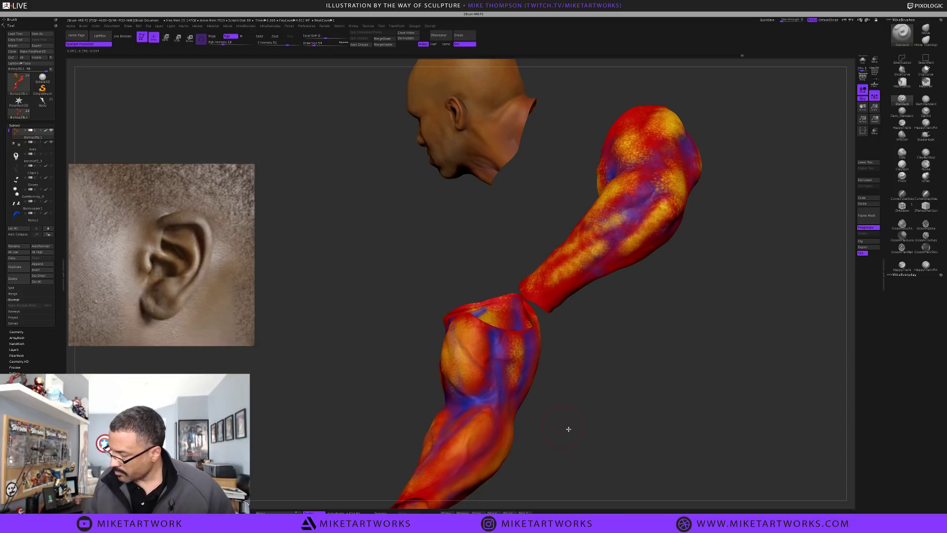
pyautogui.moveTo(567, 431); pyautogui.dragTo(579, 431)
pyautogui.moveTo(467, 390); pyautogui.dragTo(481, 385)
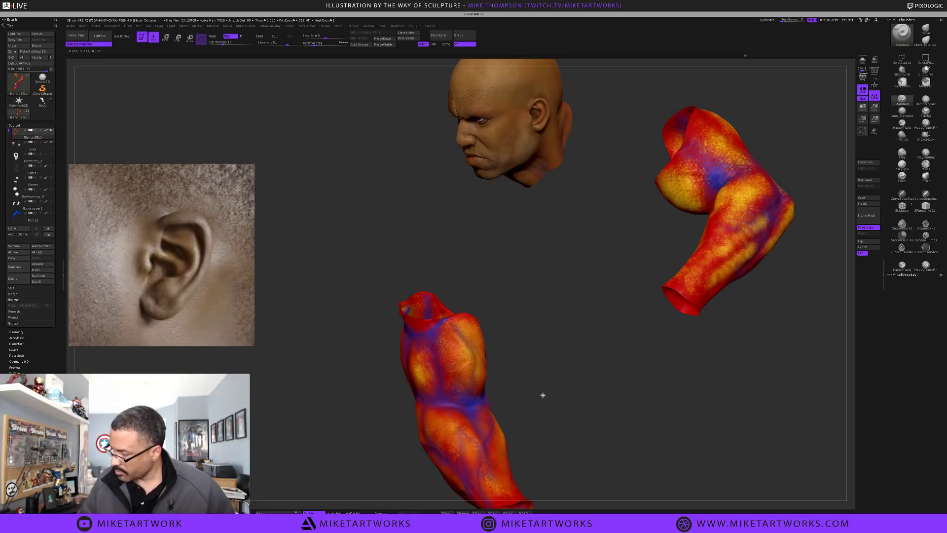
pyautogui.moveTo(572, 448); pyautogui.dragTo(554, 406)
pyautogui.rightClick(554, 406)
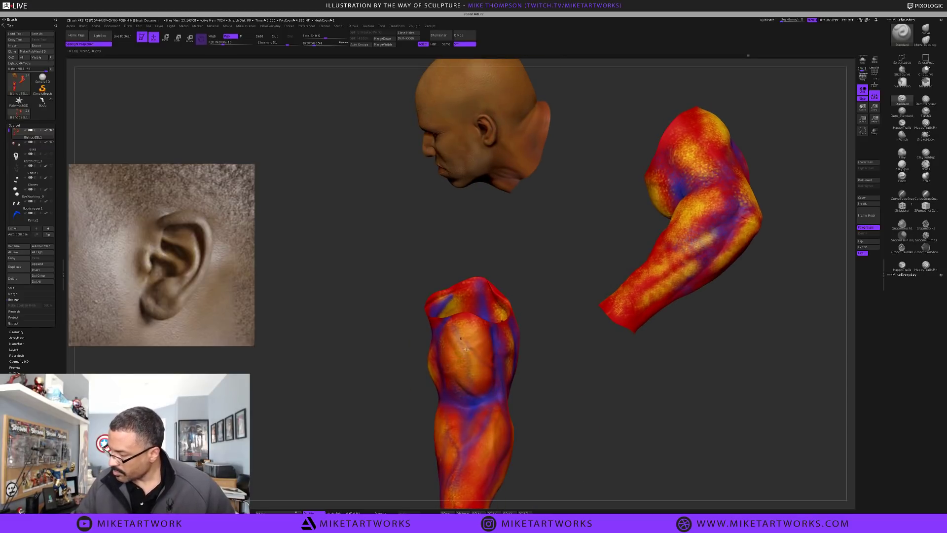
# Reduce the brush's draw size and pick a green paint colour for the straighter arm's veins
pyautogui.moveTo(558, 399); pyautogui.dragTo(585, 419)
pyautogui.moveTo(578, 380)
pyautogui.keyDown('alt'); pyautogui.mouseDown()
pyautogui.moveTo(584, 347)
pyautogui.moveTo(588, 357)
pyautogui.moveTo(561, 364)
pyautogui.mouseUp(); pyautogui.keyUp('alt')
pyautogui.press('s')
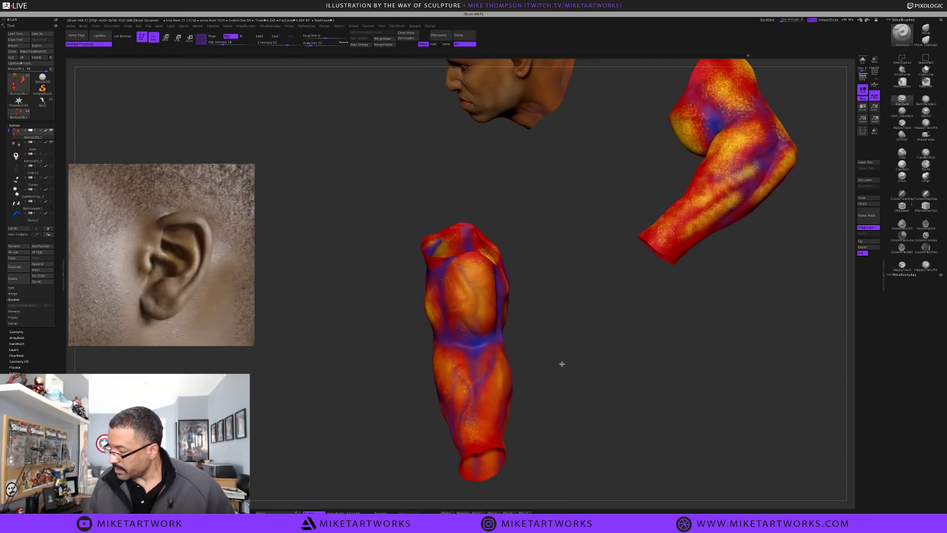
pyautogui.press('space')
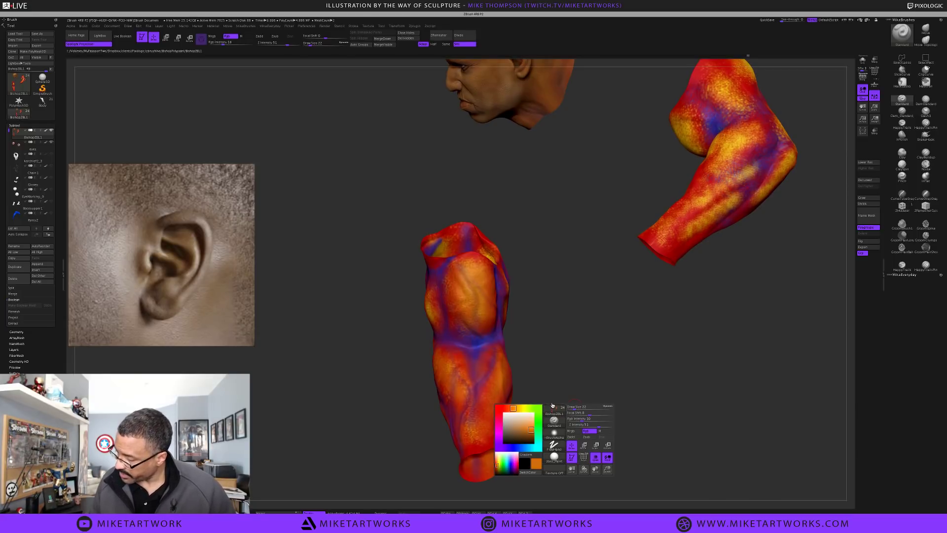
pyautogui.click(537, 424)
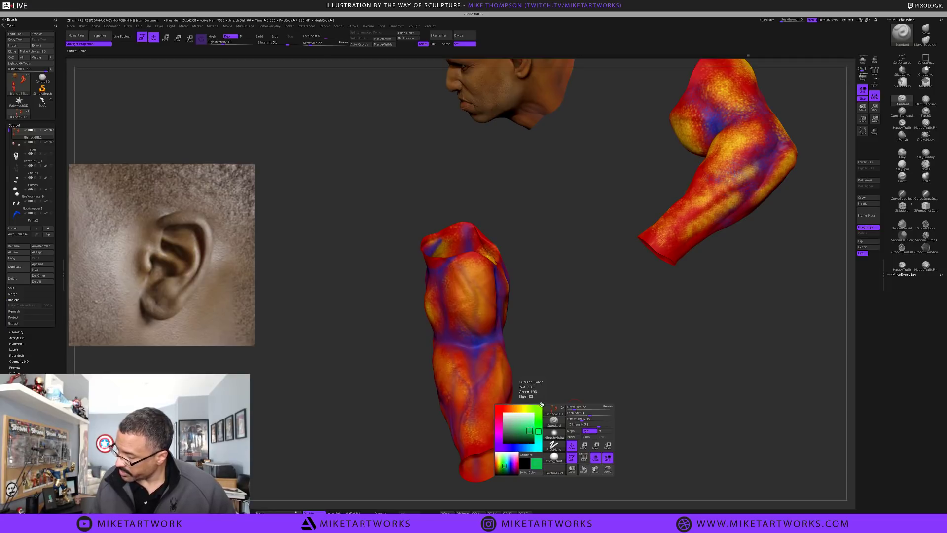
pyautogui.press('s')
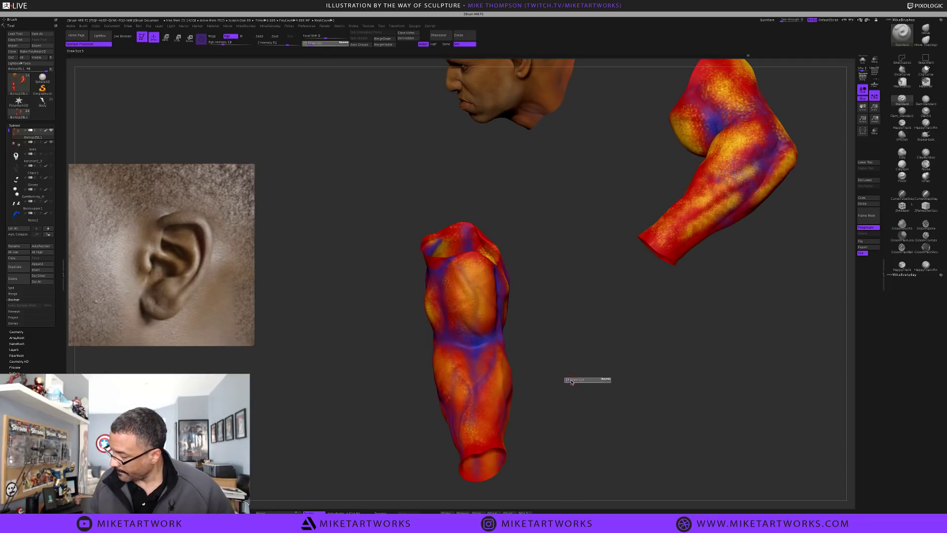
pyautogui.click(569, 382)
pyautogui.press('space')
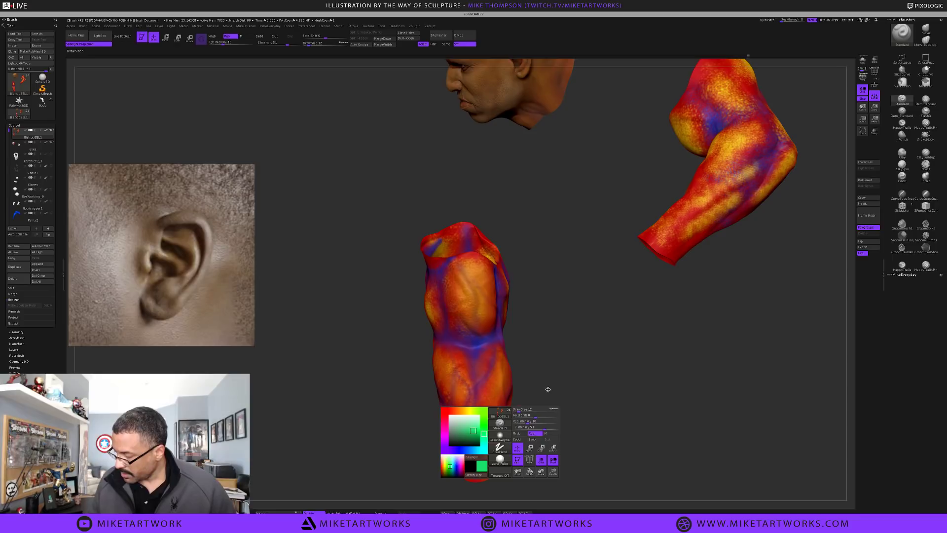
pyautogui.click(536, 422)
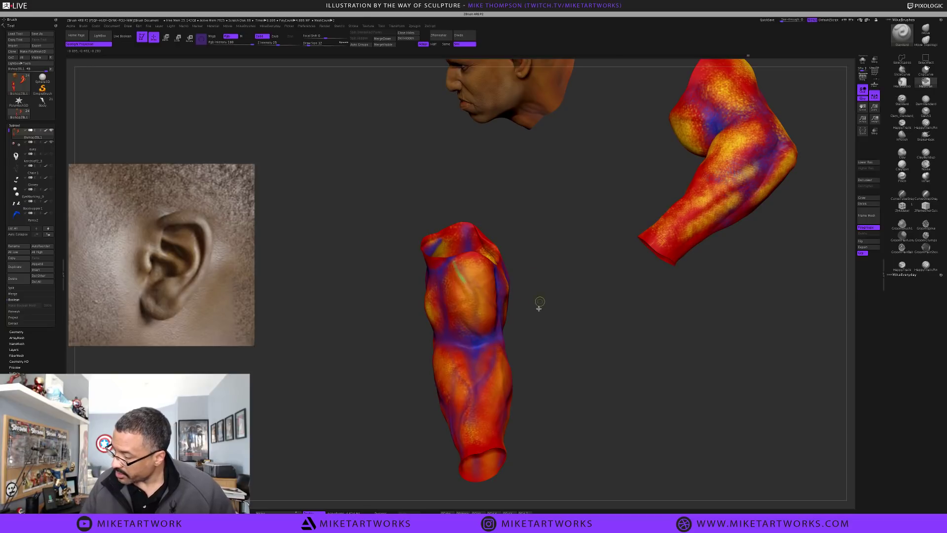
# Paint a green vein with a side branch across the straighter arm's biceps
pyautogui.press('s')
pyautogui.click(536, 314)
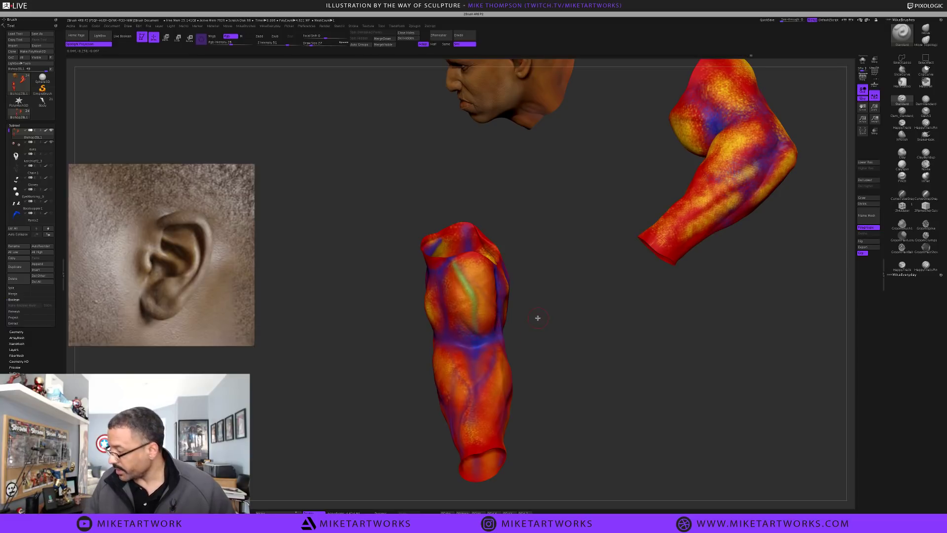
pyautogui.moveTo(562, 341)
pyautogui.mouseDown()
pyautogui.moveTo(532, 315)
pyautogui.moveTo(549, 307)
pyautogui.mouseUp()
pyautogui.press('s')
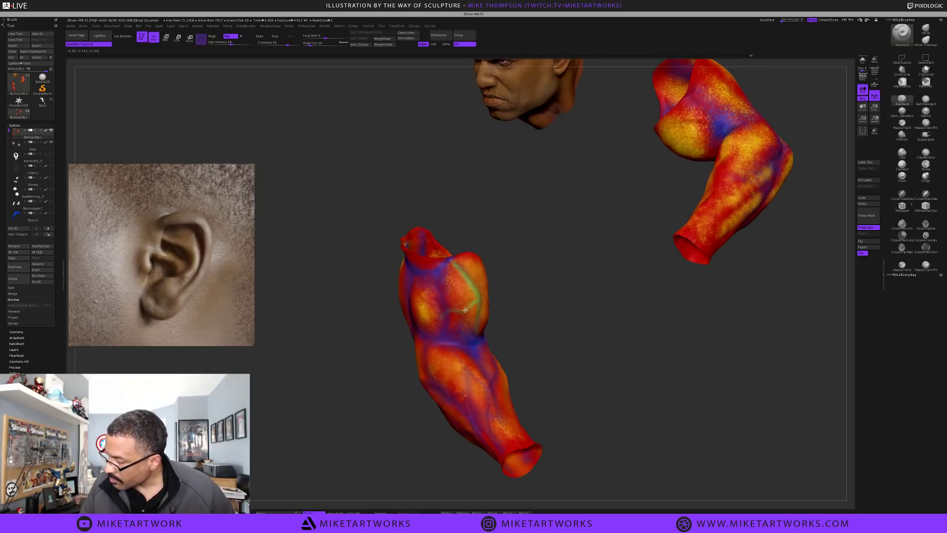
pyautogui.moveTo(533, 355)
pyautogui.mouseDown()
pyautogui.moveTo(556, 365)
pyautogui.moveTo(564, 343)
pyautogui.moveTo(561, 351)
pyautogui.mouseUp()
# Shift the paint to a darker bluish green, lower the RGB intensity and paint a faint vein down the inner forearm
pyautogui.press('space')
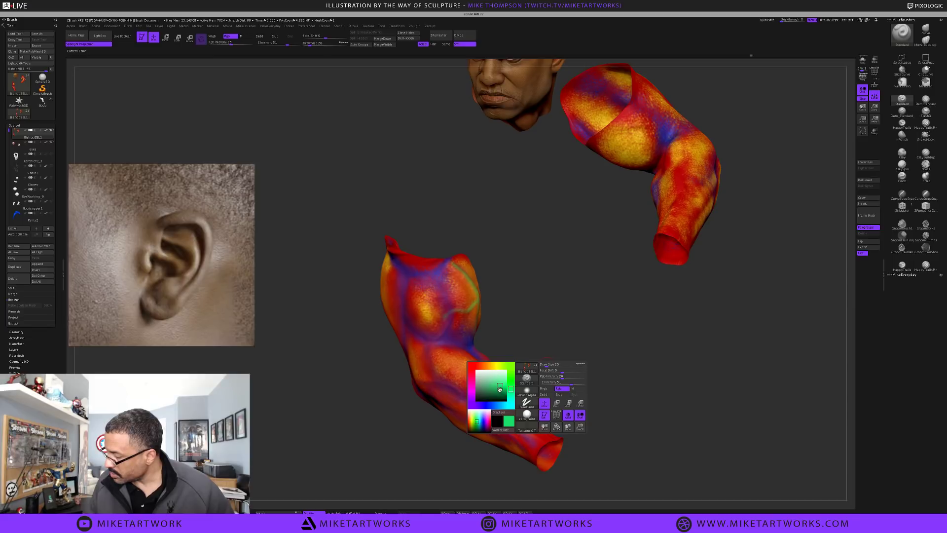
pyautogui.click(500, 391)
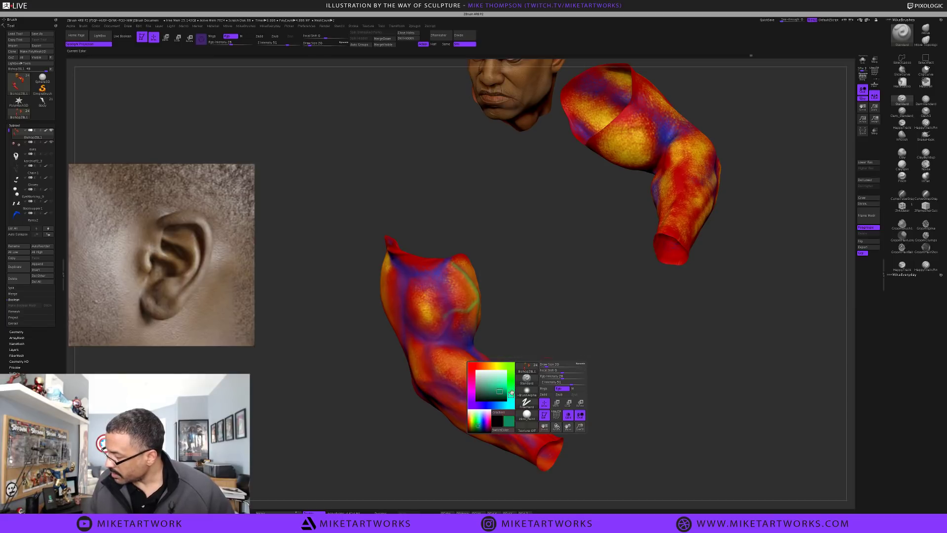
pyautogui.moveTo(563, 376); pyautogui.dragTo(560, 377)
pyautogui.moveTo(622, 347); pyautogui.dragTo(605, 360)
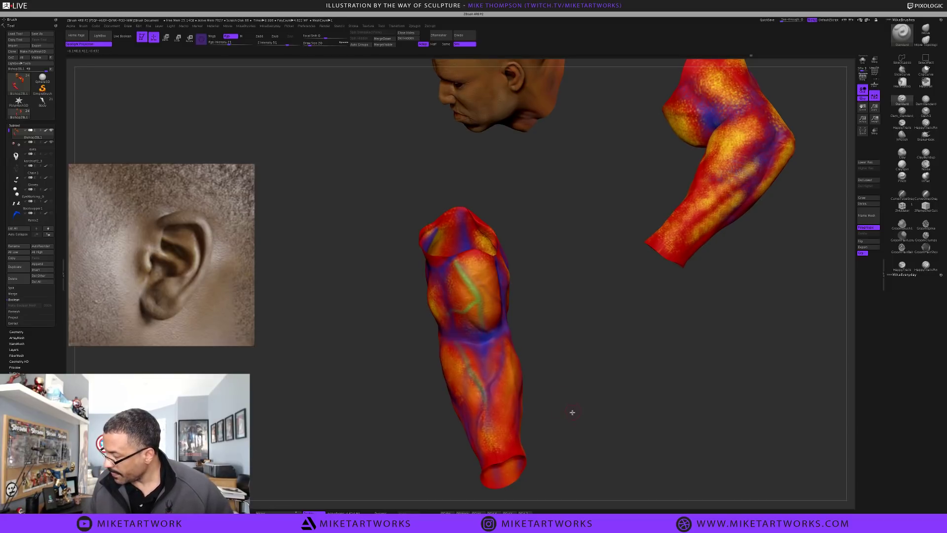
pyautogui.moveTo(573, 412); pyautogui.dragTo(538, 428)
pyautogui.moveTo(564, 395); pyautogui.dragTo(567, 357)
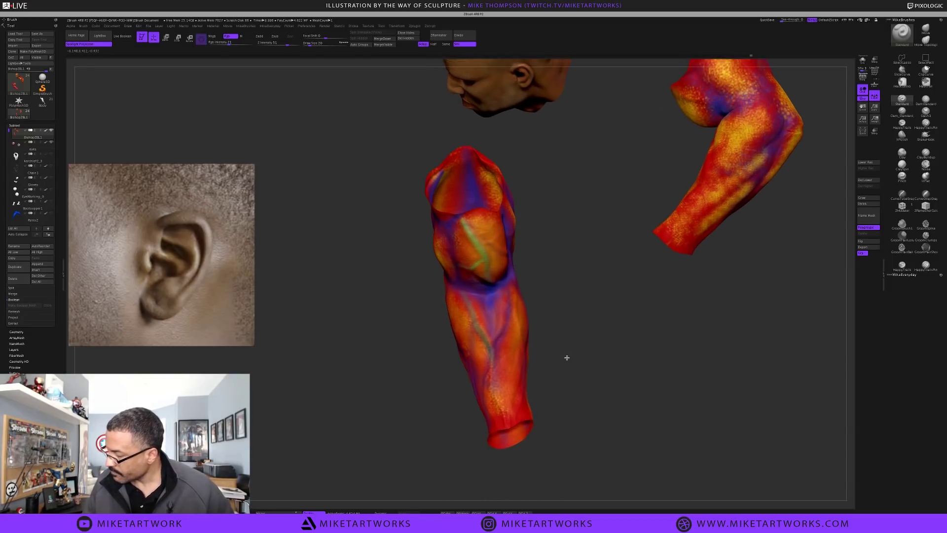
# Adjust the draw size and paint a second vein branch below the elbow, forming a Y on the inner forearm
pyautogui.press('f')
pyautogui.press('s')
pyautogui.click(553, 378)
pyautogui.moveTo(553, 400)
pyautogui.keyDown('alt'); pyautogui.mouseDown()
pyautogui.moveTo(556, 408)
pyautogui.moveTo(570, 362)
pyautogui.mouseUp(); pyautogui.keyUp('alt')
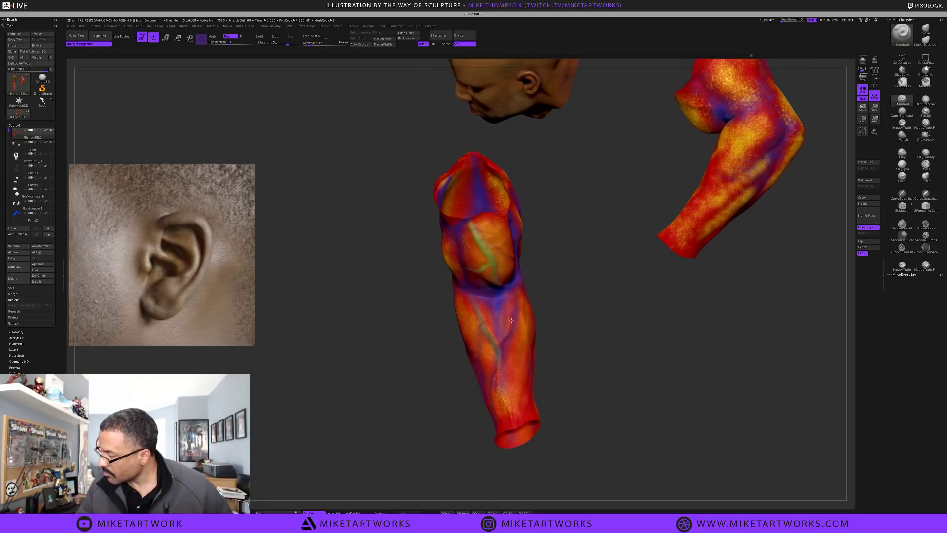
pyautogui.press('s')
pyautogui.click(549, 307)
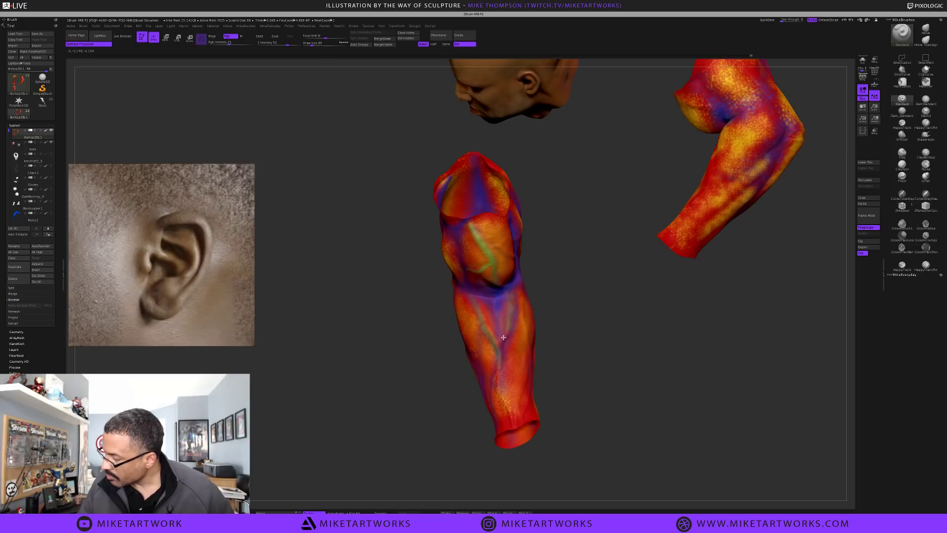
# Adjust the teal shade, strengthen the Y-shaped forearm vein and continue it to the wrist with a smaller draw size
pyautogui.press('space')
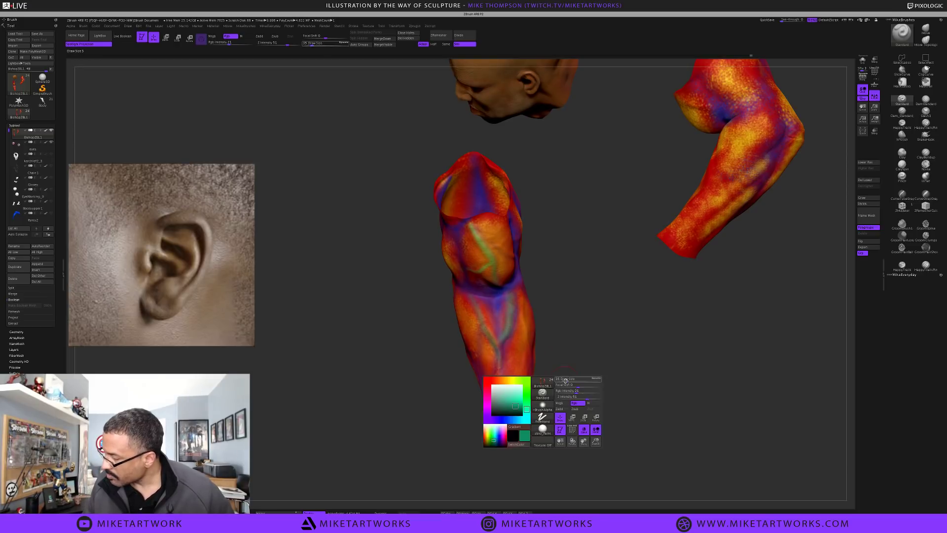
pyautogui.click(518, 404)
pyautogui.moveTo(509, 315); pyautogui.dragTo(503, 339)
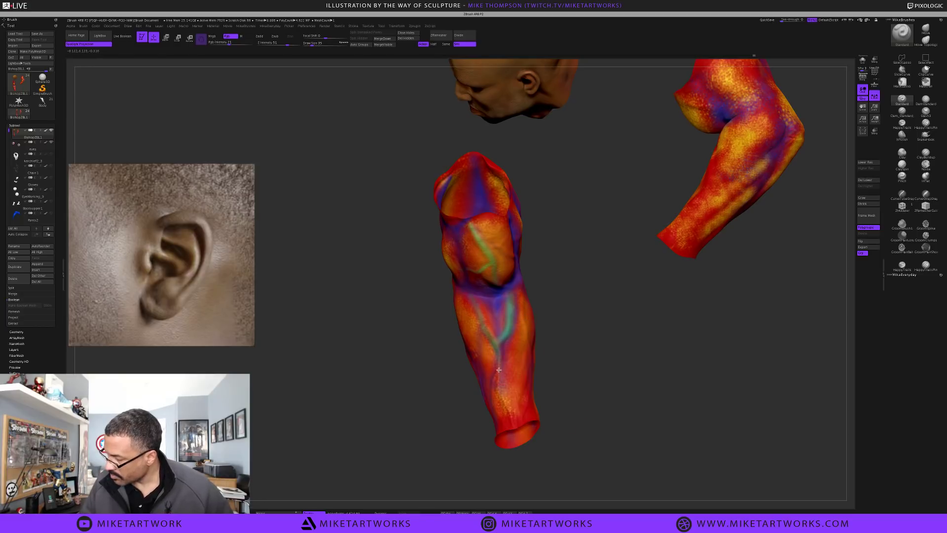
pyautogui.press('s')
pyautogui.moveTo(574, 366); pyautogui.dragTo(568, 367)
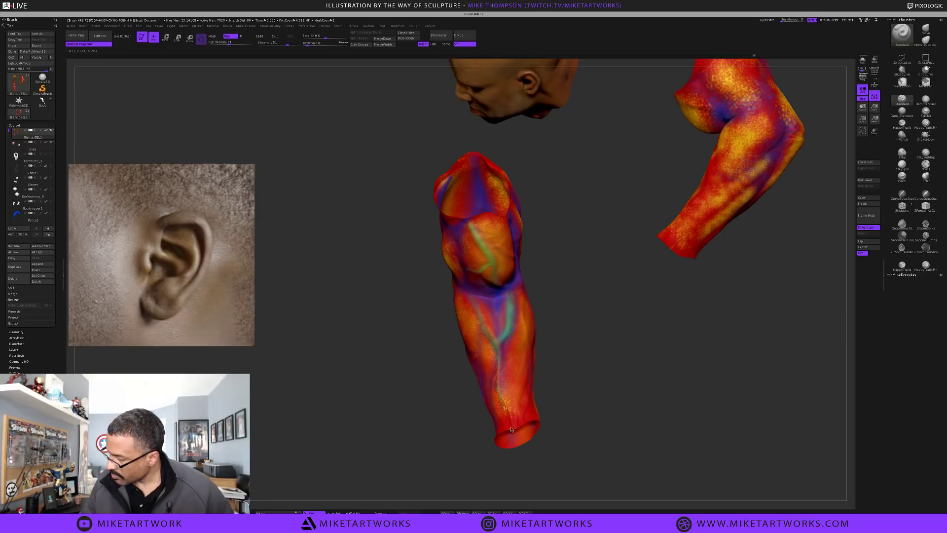
pyautogui.moveTo(575, 406)
pyautogui.mouseDown()
pyautogui.moveTo(587, 402)
pyautogui.moveTo(574, 411)
pyautogui.mouseUp()
# Change the draw size and paint thin teal veins along the side of the straighter arm's forearm, from elbow to wrist
pyautogui.press('s')
pyautogui.click(574, 411)
pyautogui.write('5')
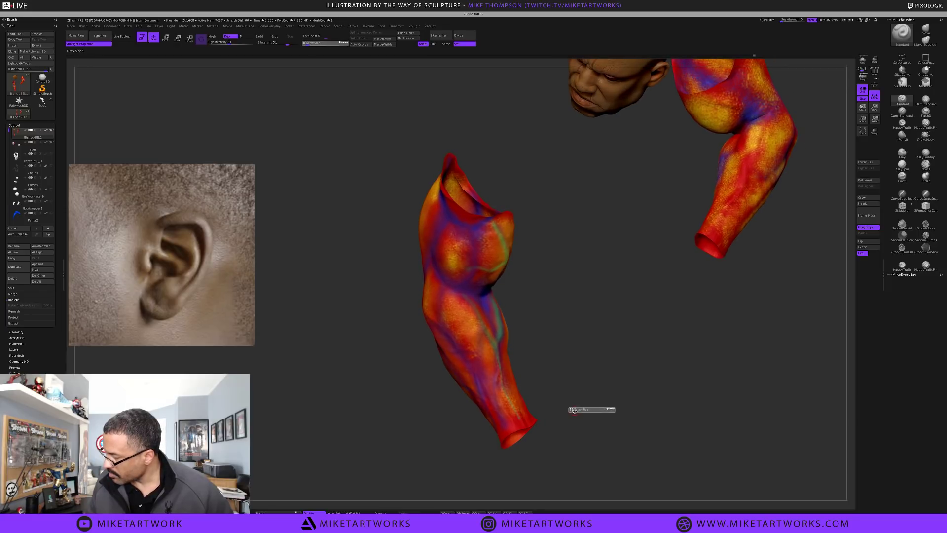
pyautogui.write('2')
pyautogui.press('Return')
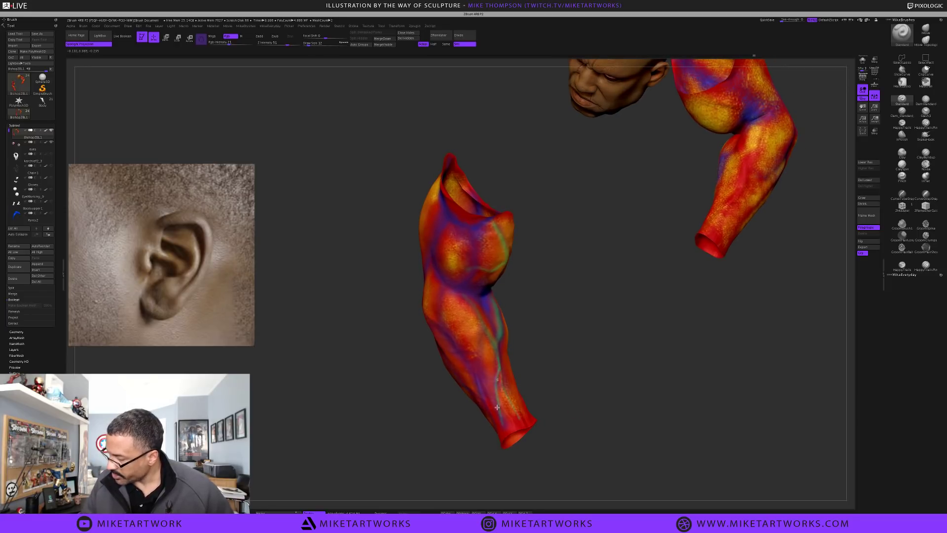
pyautogui.moveTo(583, 397); pyautogui.dragTo(494, 355)
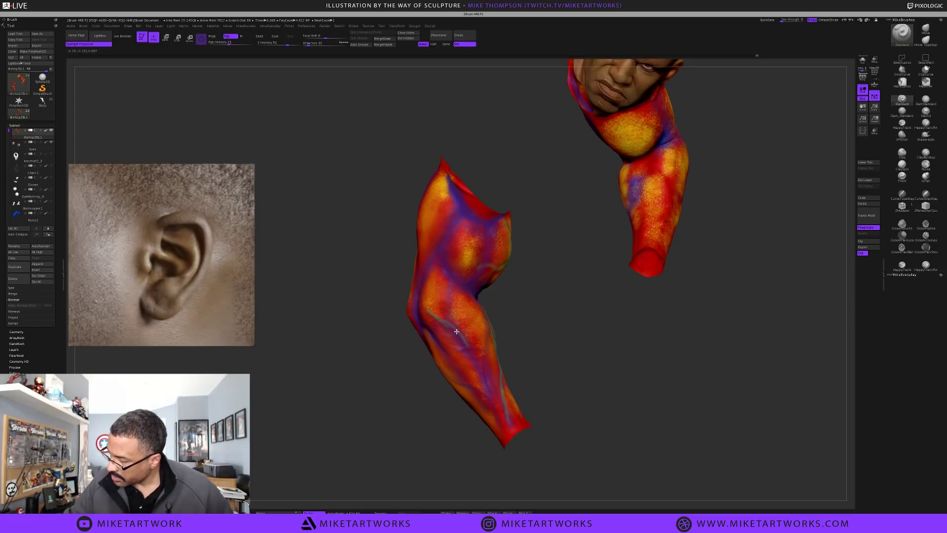
pyautogui.press('ctrl')
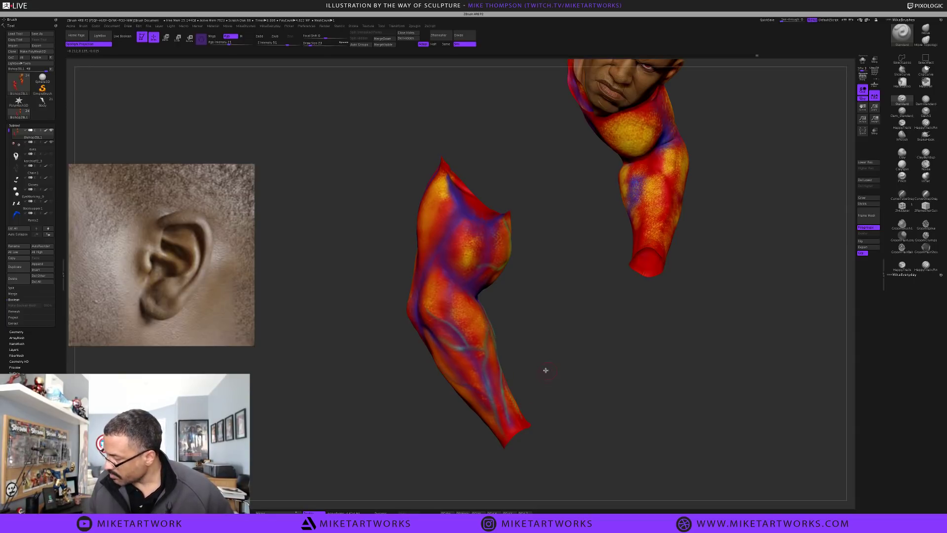
# Extend the teal veins with branches over the forearm muscles, from below the elbow towards the wrist
pyautogui.moveTo(545, 370); pyautogui.dragTo(490, 368)
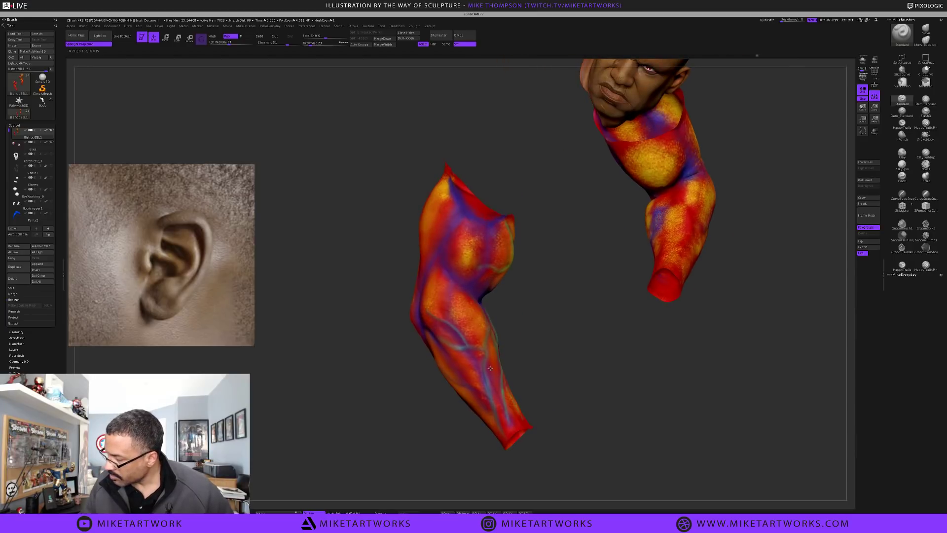
pyautogui.moveTo(557, 361); pyautogui.dragTo(461, 362)
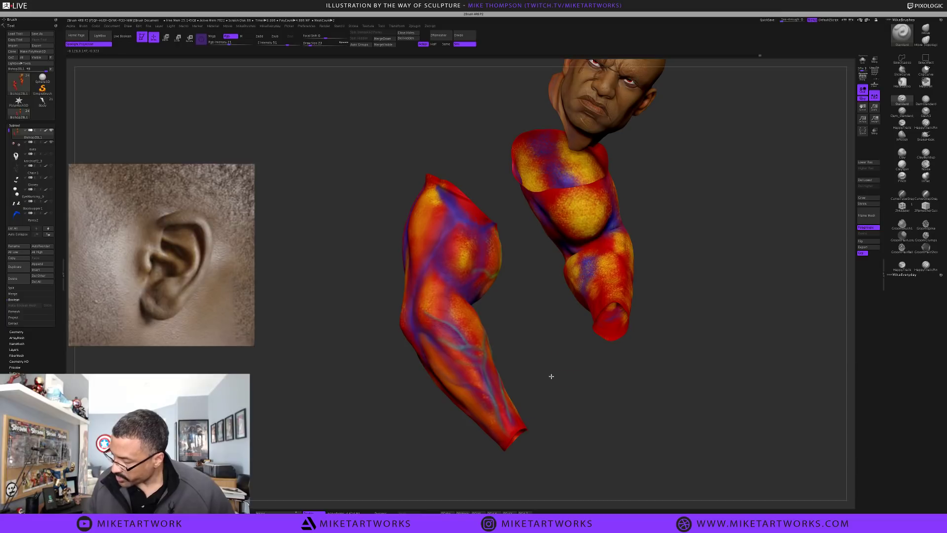
pyautogui.moveTo(552, 375)
pyautogui.mouseDown()
pyautogui.moveTo(432, 362)
pyautogui.moveTo(507, 414)
pyautogui.mouseUp()
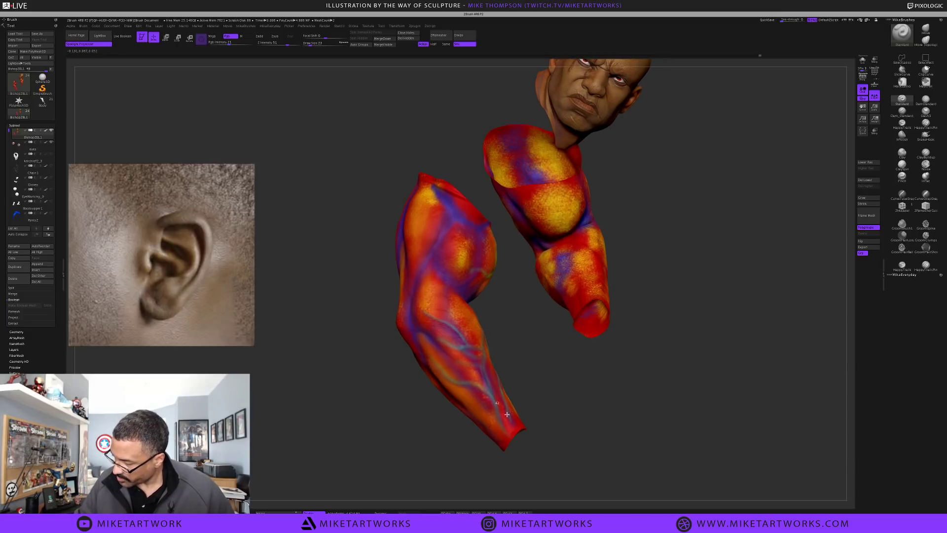
pyautogui.moveTo(538, 378)
pyautogui.mouseDown()
pyautogui.moveTo(525, 381)
pyautogui.moveTo(542, 377)
pyautogui.mouseUp()
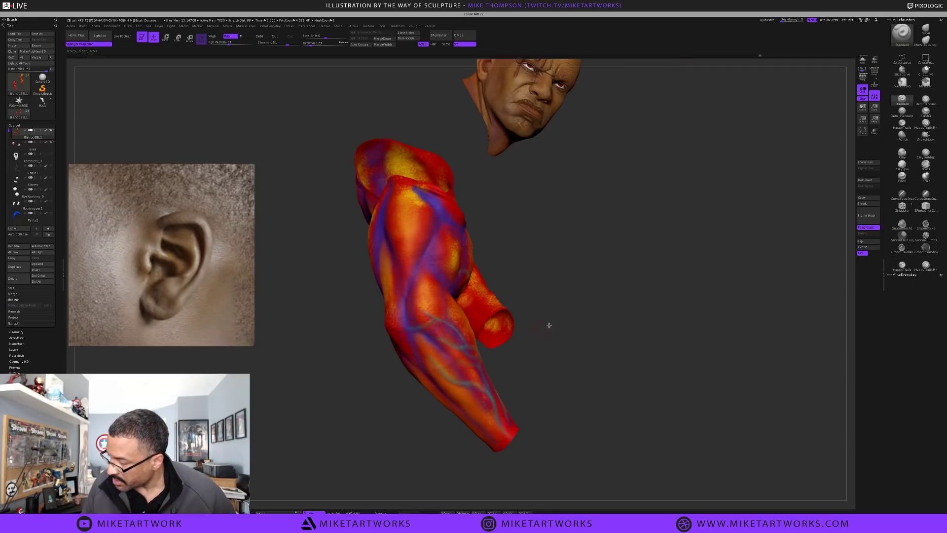
pyautogui.moveTo(570, 289); pyautogui.dragTo(526, 309)
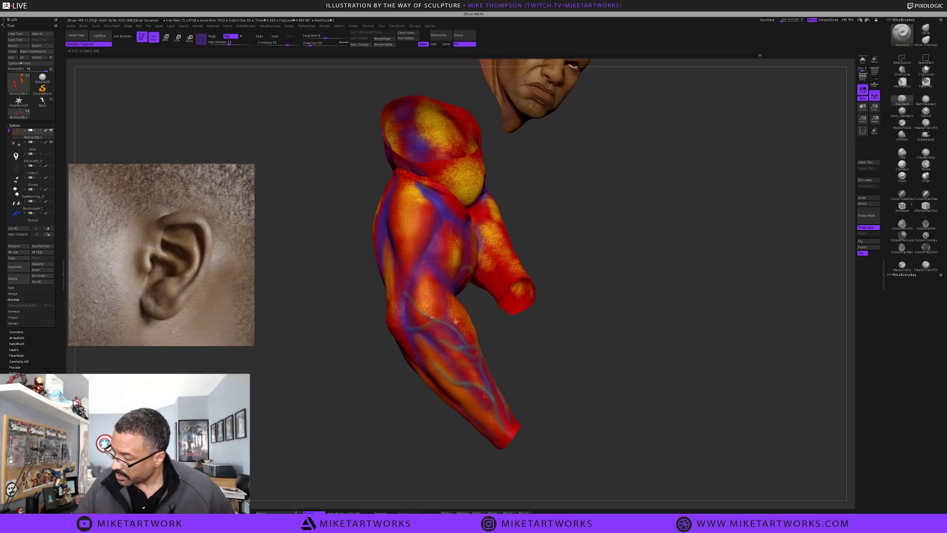
# Paint additional teal vein strokes over the outer side of the straighter arm's forearm
pyautogui.moveTo(545, 378); pyautogui.dragTo(479, 340)
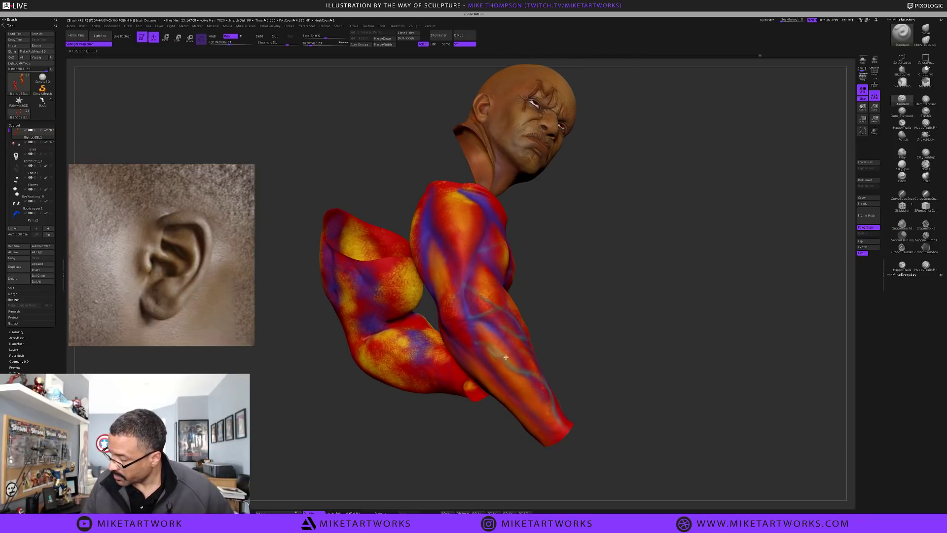
pyautogui.moveTo(589, 357); pyautogui.dragTo(488, 281)
pyautogui.moveTo(506, 330); pyautogui.dragTo(512, 384)
# Paint a bluish-green vein across the elbow crease, linking the upper-arm and forearm veins
pyautogui.moveTo(587, 395); pyautogui.dragTo(498, 331)
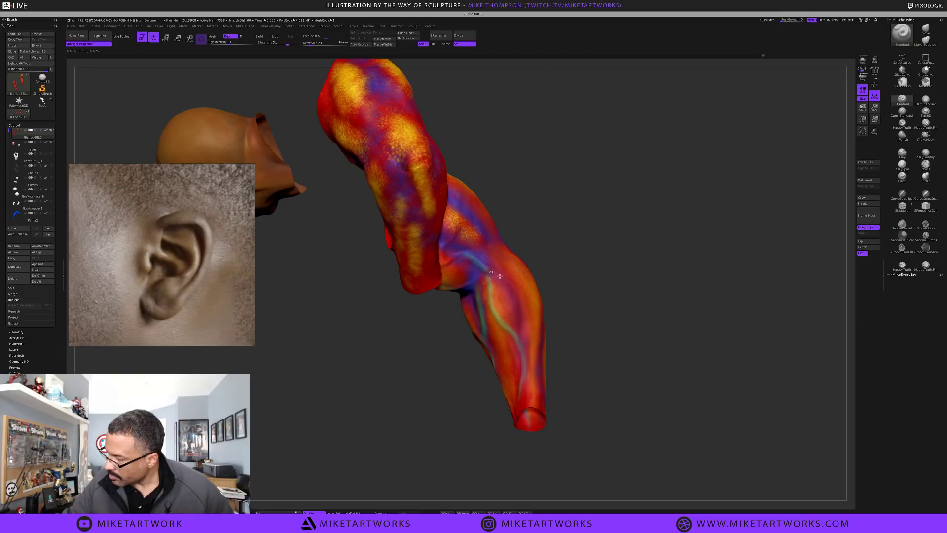
pyautogui.moveTo(551, 258); pyautogui.dragTo(513, 273)
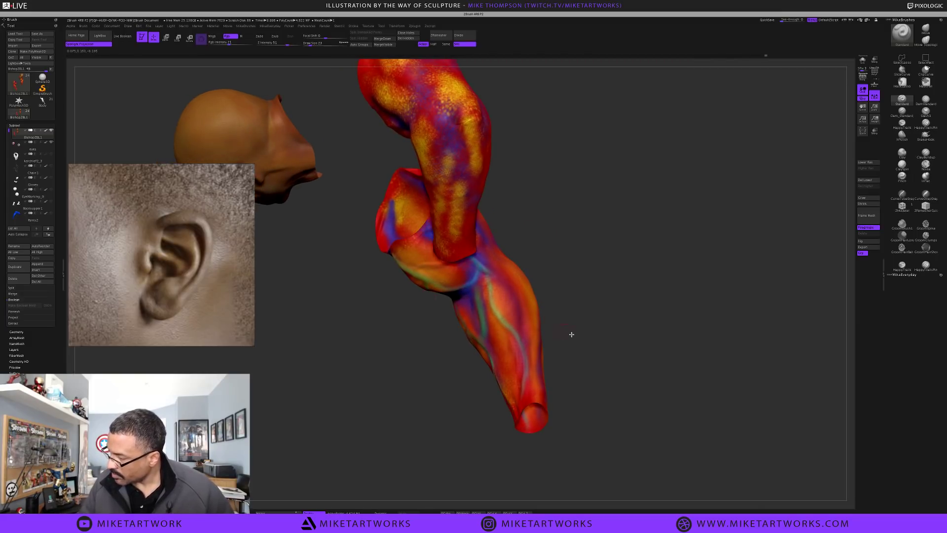
pyautogui.moveTo(571, 334); pyautogui.dragTo(586, 377)
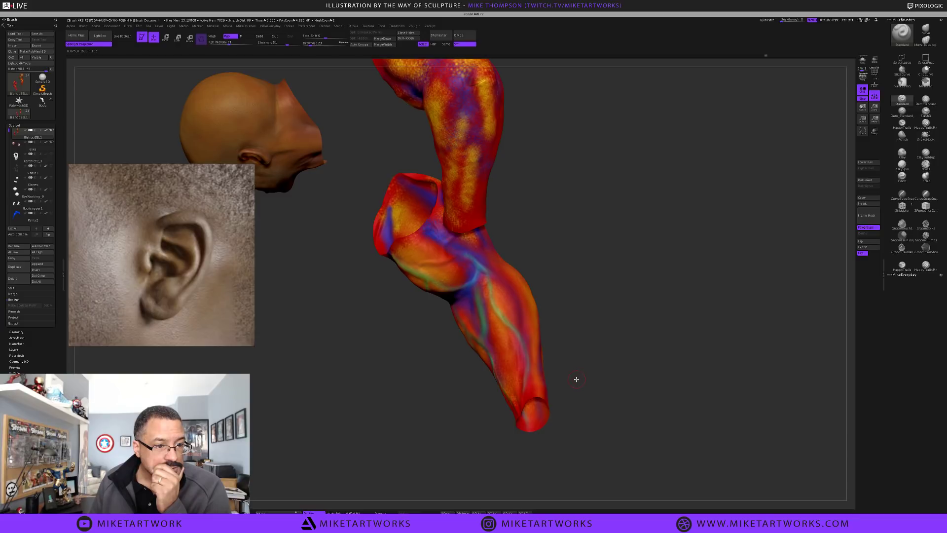
# Add thin branching teal veins on the inner forearm down towards the wrist of the straighter arm
pyautogui.moveTo(594, 395); pyautogui.dragTo(509, 332)
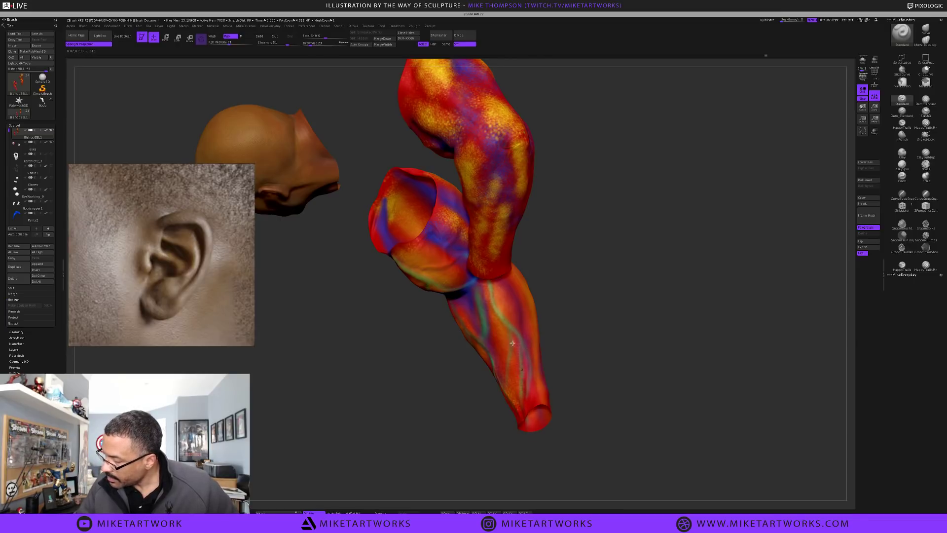
pyautogui.moveTo(542, 407); pyautogui.dragTo(599, 397)
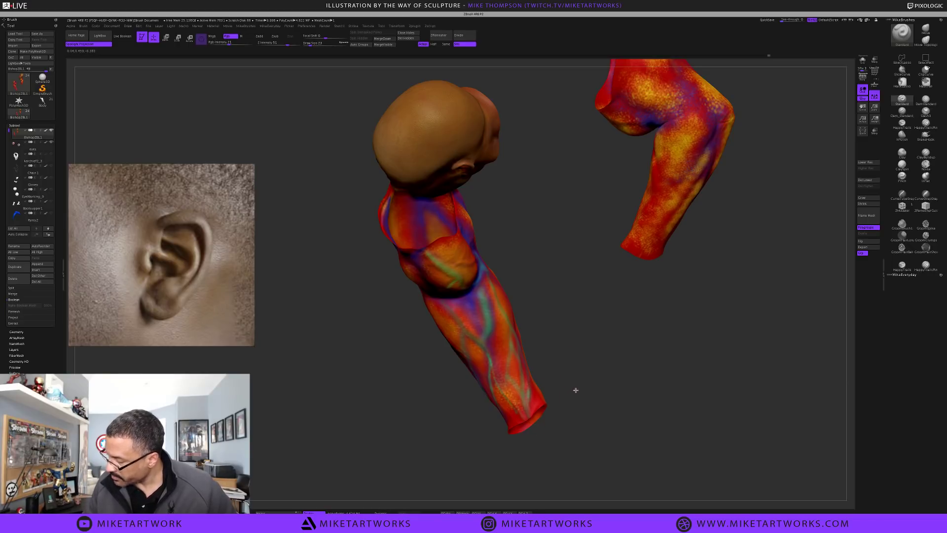
pyautogui.moveTo(576, 390); pyautogui.dragTo(498, 404)
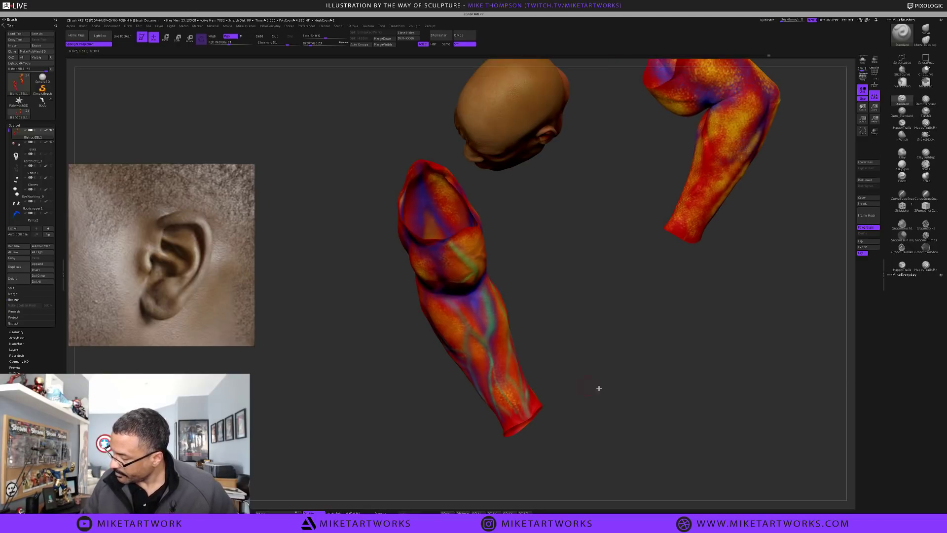
pyautogui.moveTo(599, 389); pyautogui.dragTo(596, 362)
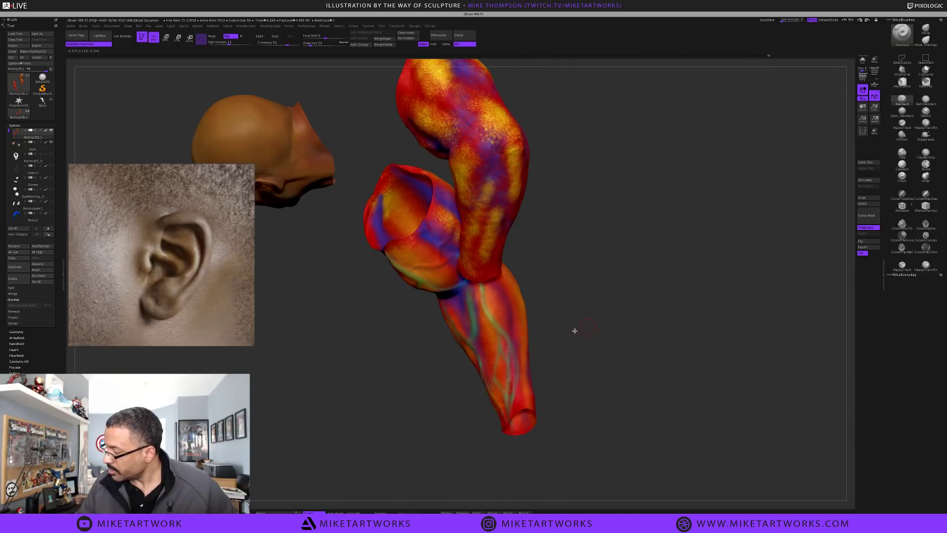
pyautogui.moveTo(575, 330); pyautogui.dragTo(583, 295)
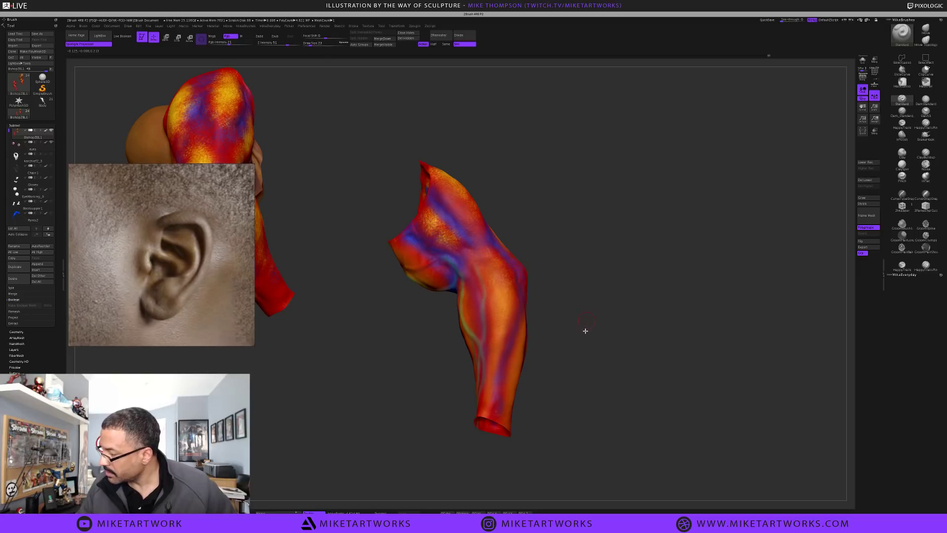
# Paint additional teal vein strokes over the biceps and across the elbow crease of the straighter arm
pyautogui.moveTo(585, 328); pyautogui.dragTo(581, 334)
pyautogui.moveTo(575, 211); pyautogui.dragTo(536, 247)
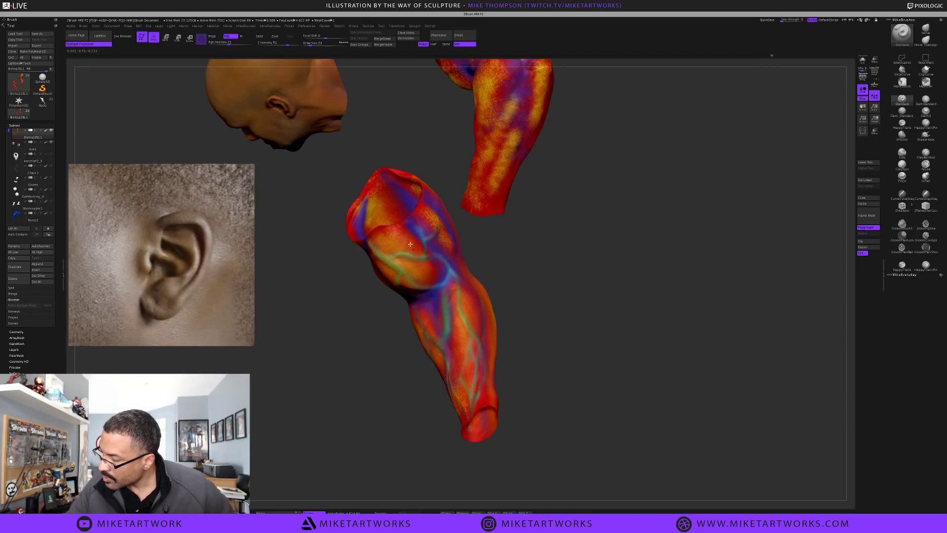
pyautogui.moveTo(547, 324)
pyautogui.mouseDown()
pyautogui.moveTo(560, 294)
pyautogui.moveTo(552, 335)
pyautogui.mouseUp()
pyautogui.press('space')
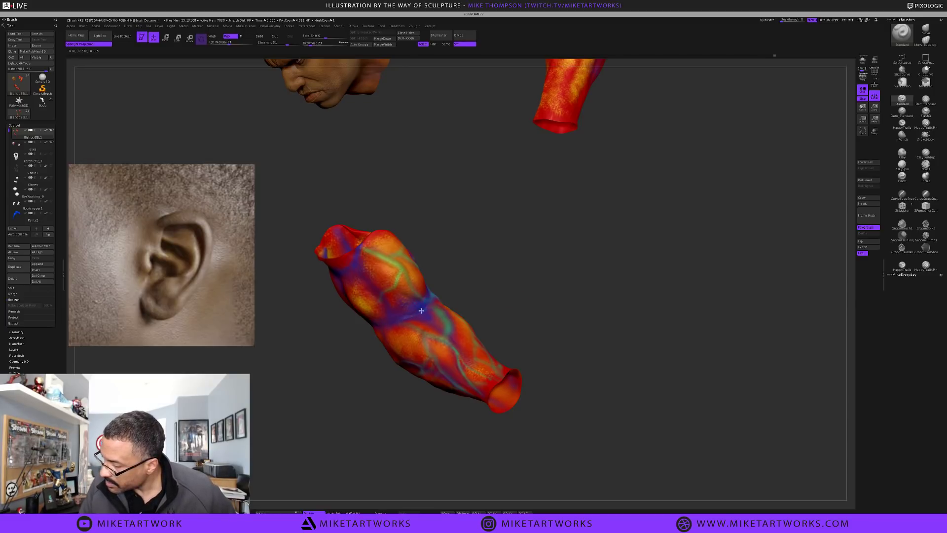
# Add faint teal vein strokes along the outer side of the straighter arm's forearm, below the elbow
pyautogui.moveTo(543, 268); pyautogui.dragTo(401, 310)
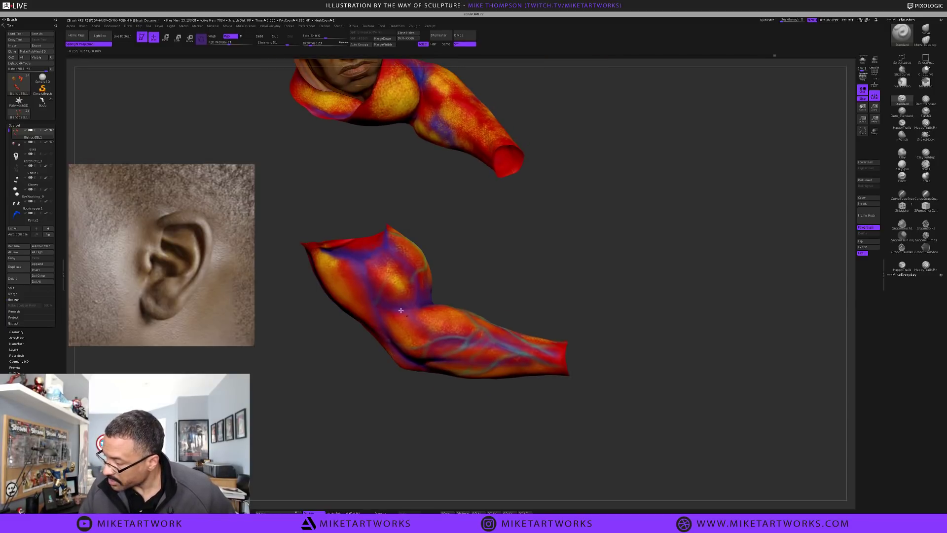
pyautogui.moveTo(494, 274); pyautogui.dragTo(499, 256)
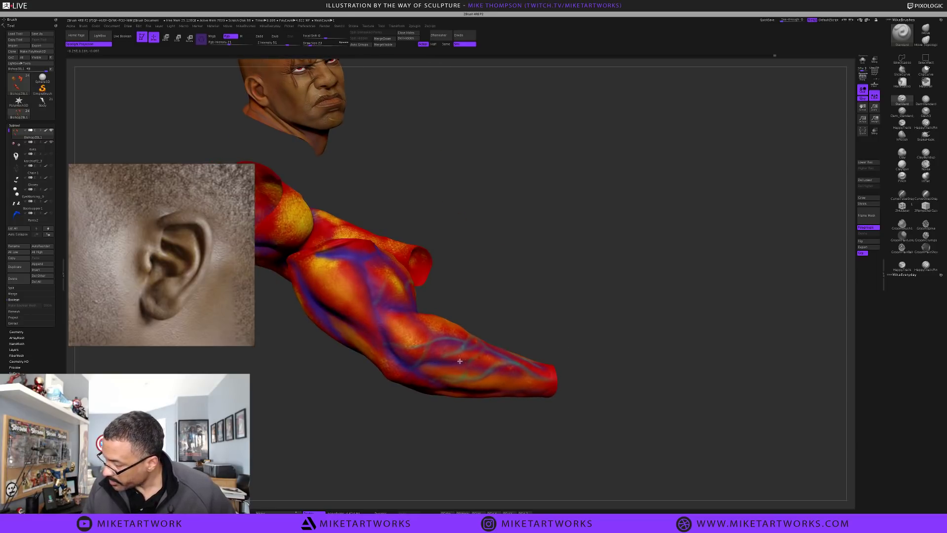
pyautogui.moveTo(548, 309); pyautogui.dragTo(554, 349)
pyautogui.moveTo(512, 313); pyautogui.dragTo(509, 316)
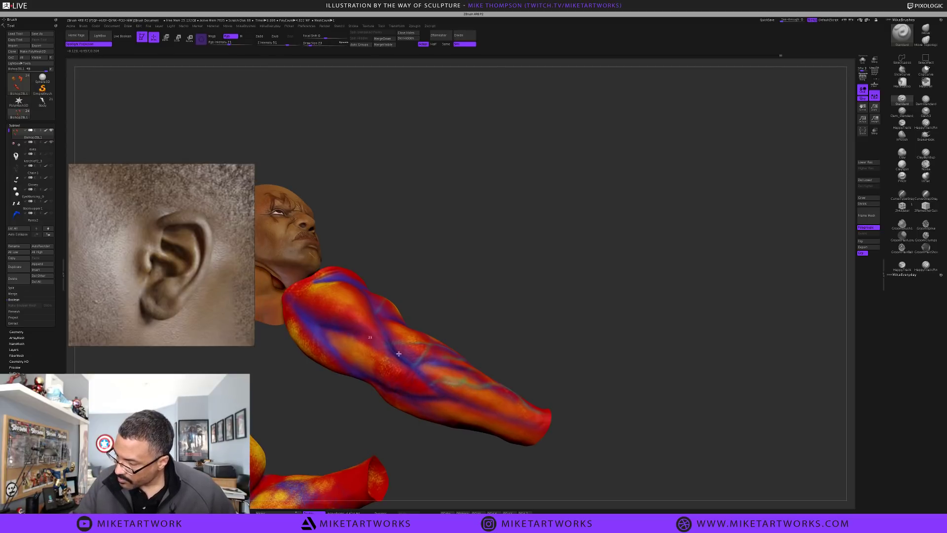
# Extend the teal veins from the elbow crease up beside the biceps and touch up the forearm veins of the straighter arm
pyautogui.moveTo(541, 316); pyautogui.dragTo(488, 375)
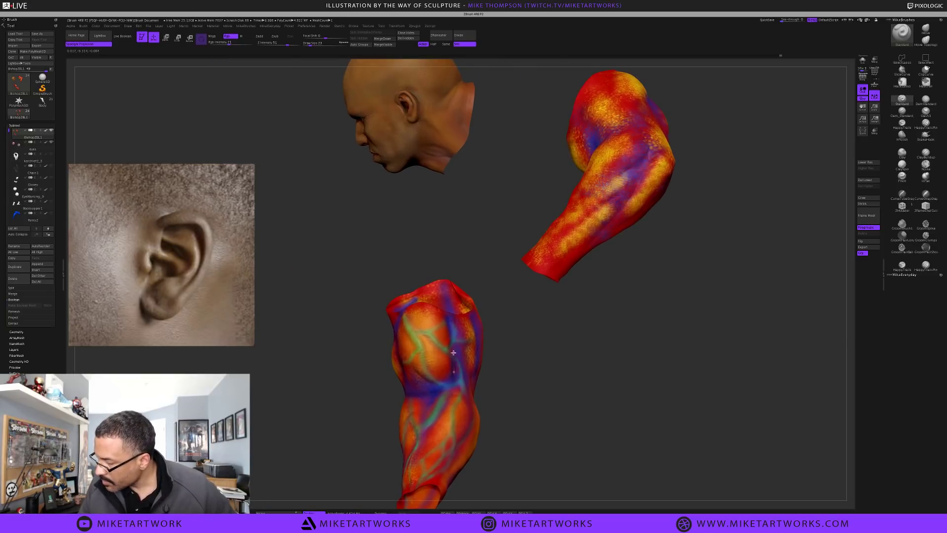
pyautogui.moveTo(533, 402); pyautogui.dragTo(463, 341)
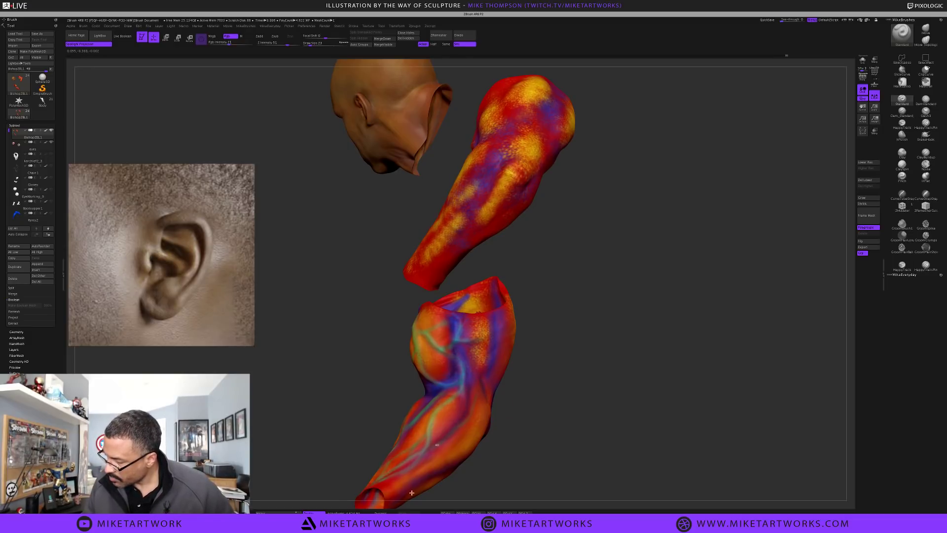
pyautogui.moveTo(556, 406)
pyautogui.mouseDown()
pyautogui.moveTo(522, 398)
pyautogui.moveTo(568, 402)
pyautogui.moveTo(560, 395)
pyautogui.moveTo(496, 430)
pyautogui.moveTo(549, 400)
pyautogui.moveTo(577, 415)
pyautogui.moveTo(563, 423)
pyautogui.moveTo(535, 385)
pyautogui.moveTo(547, 412)
pyautogui.mouseUp()
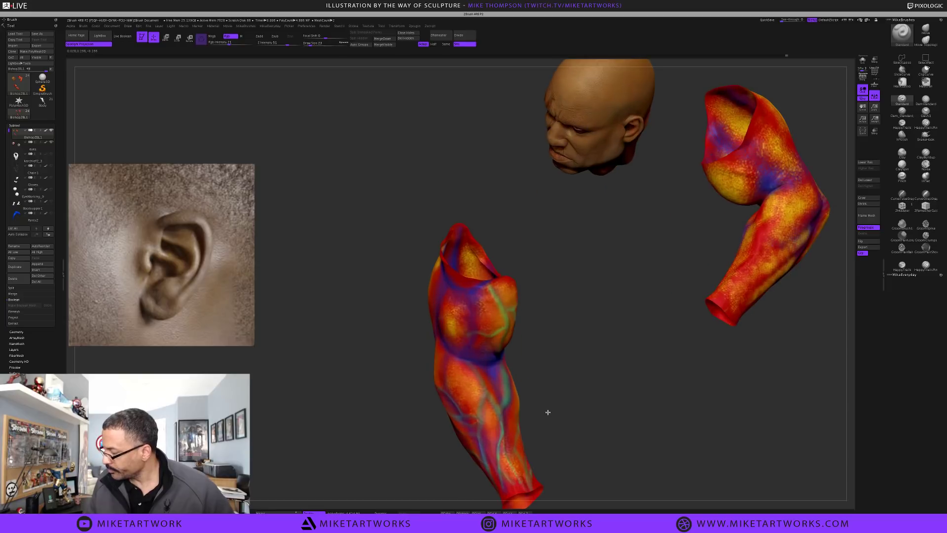
pyautogui.keyDown('alt'); pyautogui.moveTo(544, 378); pyautogui.dragTo(535, 370); pyautogui.keyUp('alt')
pyautogui.moveTo(525, 407)
pyautogui.keyDown('alt'); pyautogui.mouseDown()
pyautogui.moveTo(539, 386)
pyautogui.moveTo(518, 395)
pyautogui.mouseUp(); pyautogui.keyUp('alt')
pyautogui.press('space')
pyautogui.moveTo(473, 417); pyautogui.dragTo(443, 377)
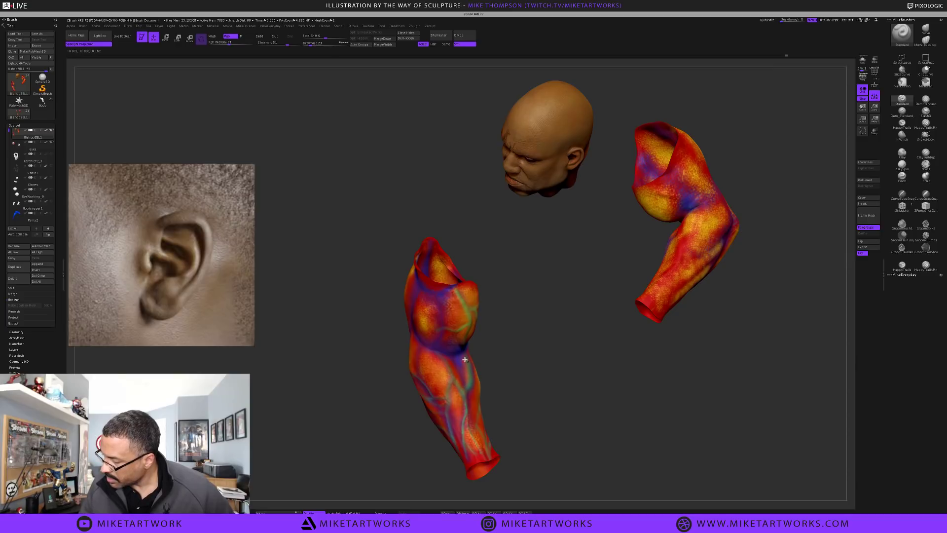
pyautogui.press('ctrl')
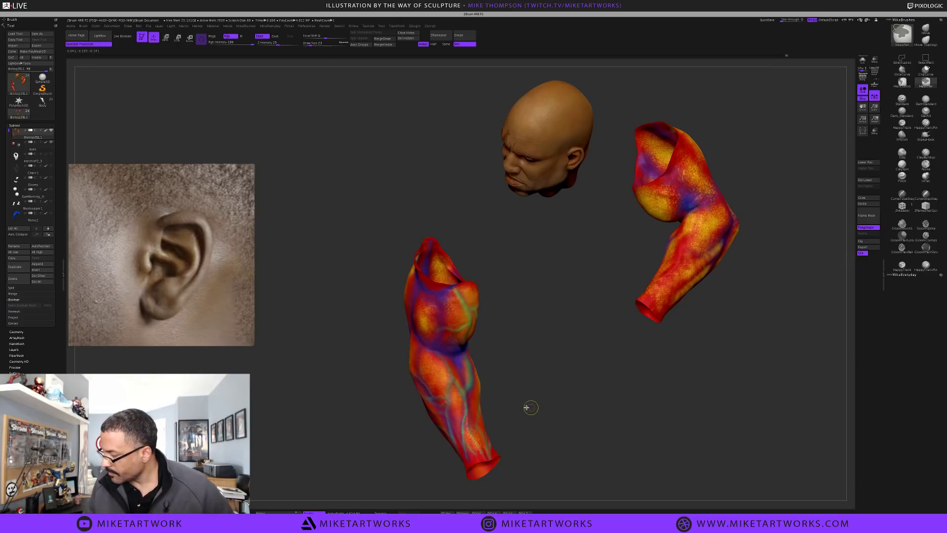
pyautogui.press('space')
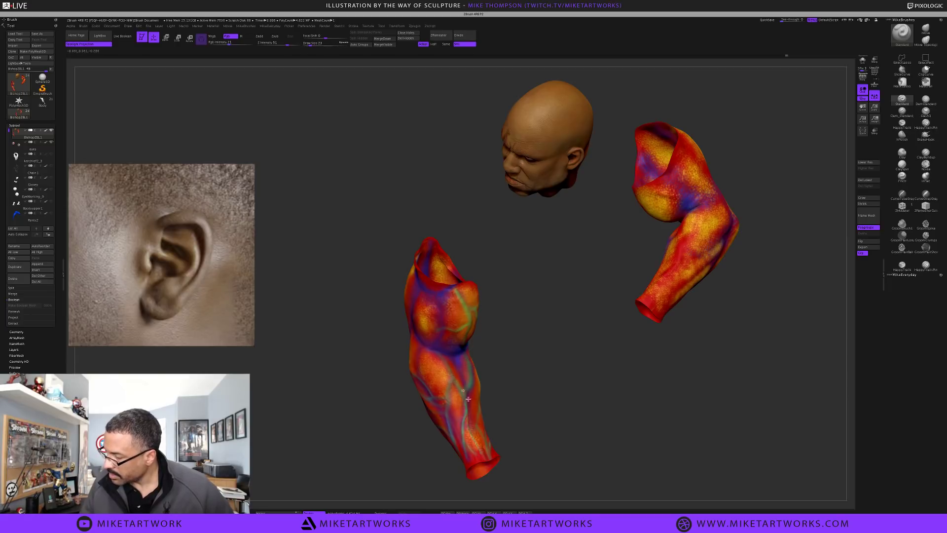
# Examine the painted undertones on both arms, comparing the bent arm with the veined straighter arm
pyautogui.keyDown('alt'); pyautogui.moveTo(584, 424); pyautogui.dragTo(472, 439); pyautogui.keyUp('alt')
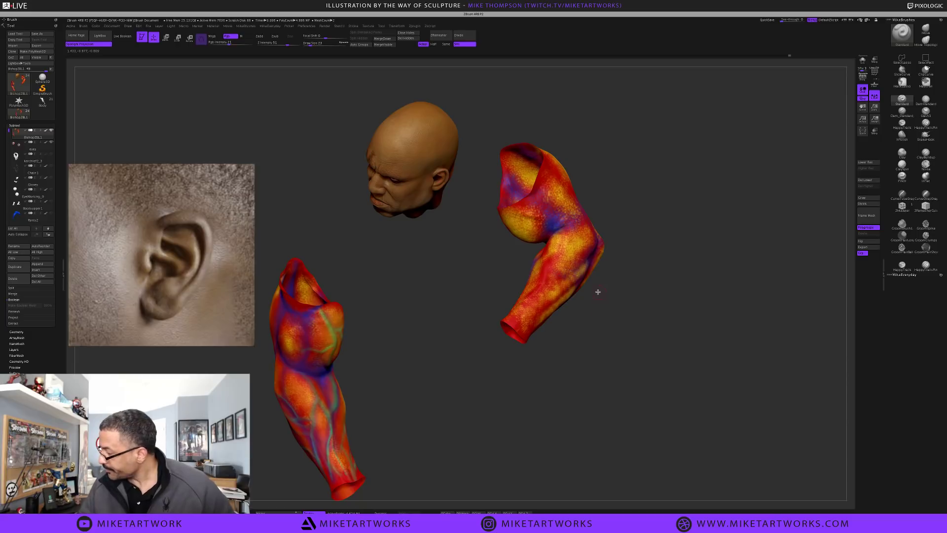
pyautogui.keyDown('alt'); pyautogui.moveTo(603, 305); pyautogui.dragTo(584, 380); pyautogui.keyUp('alt')
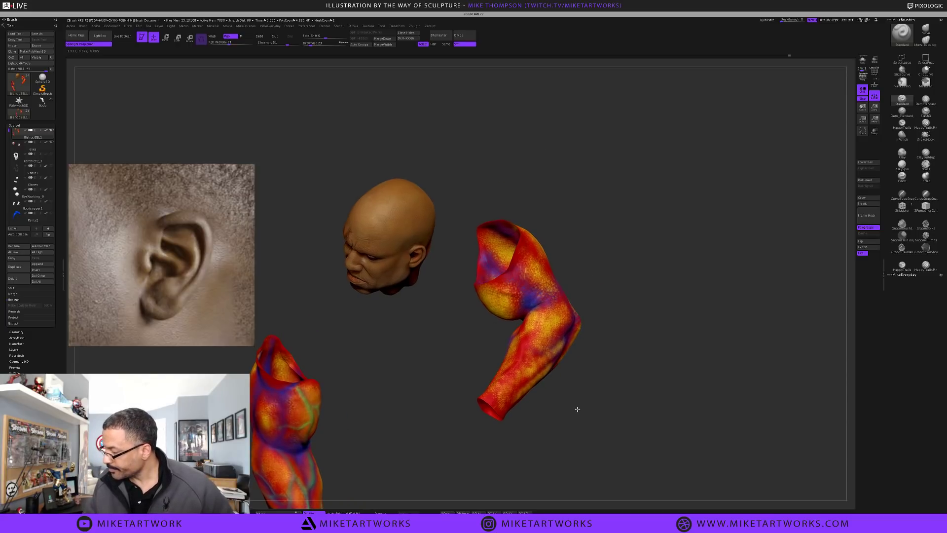
pyautogui.press('f')
pyautogui.press('s')
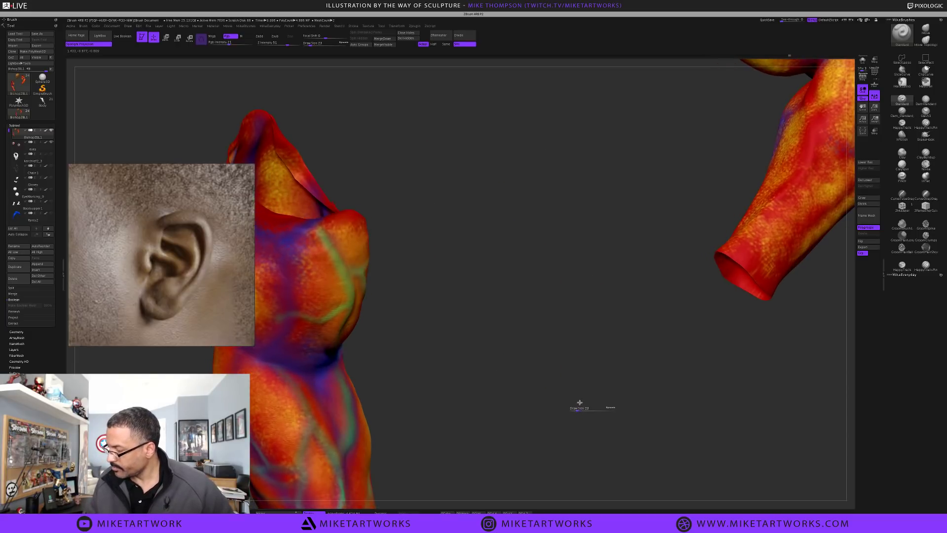
pyautogui.moveTo(580, 403)
pyautogui.mouseDown()
pyautogui.moveTo(615, 383)
pyautogui.moveTo(666, 320)
pyautogui.mouseUp()
pyautogui.moveTo(664, 371); pyautogui.dragTo(649, 405)
pyautogui.keyDown('alt'); pyautogui.moveTo(515, 419); pyautogui.dragTo(516, 417); pyautogui.keyUp('alt')
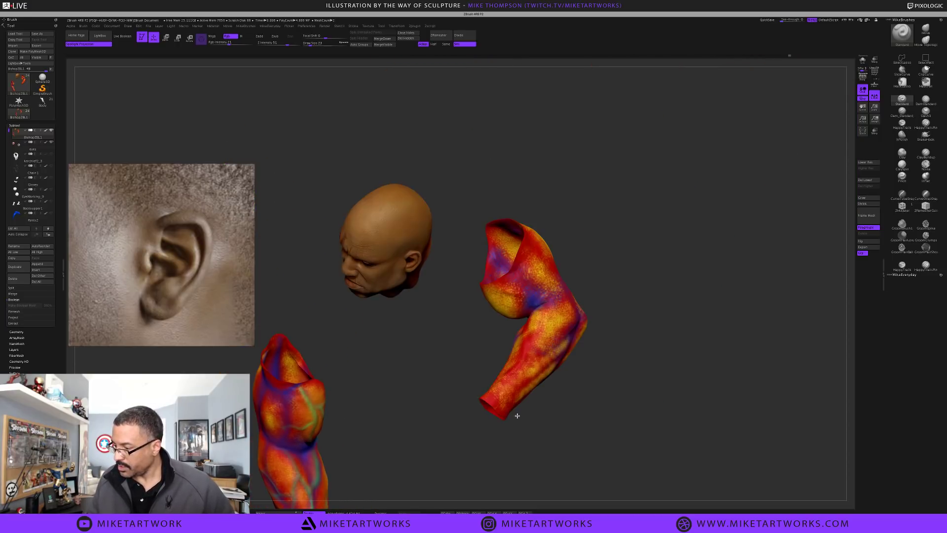
pyautogui.keyDown('alt'); pyautogui.moveTo(609, 341); pyautogui.dragTo(644, 173); pyautogui.keyUp('alt')
pyautogui.moveTo(600, 364); pyautogui.dragTo(582, 328)
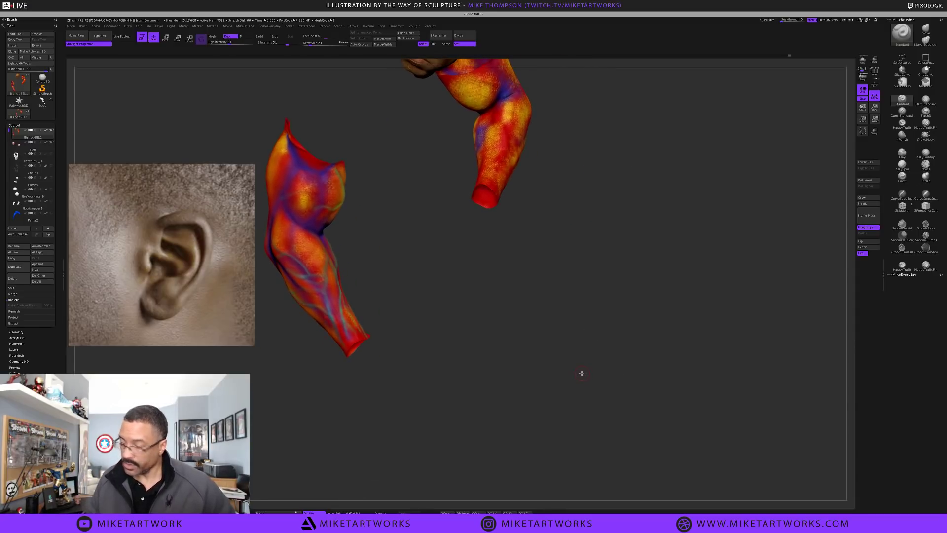
# Snapshot the current view onto the canvas, compare it with a second angle of the arms, and clear the canvas
pyautogui.hotkey('shift', 's')
pyautogui.moveTo(602, 379)
pyautogui.keyDown('alt'); pyautogui.mouseDown()
pyautogui.moveTo(691, 377)
pyautogui.moveTo(662, 389)
pyautogui.moveTo(674, 376)
pyautogui.mouseUp(); pyautogui.keyUp('alt')
pyautogui.press('shift')
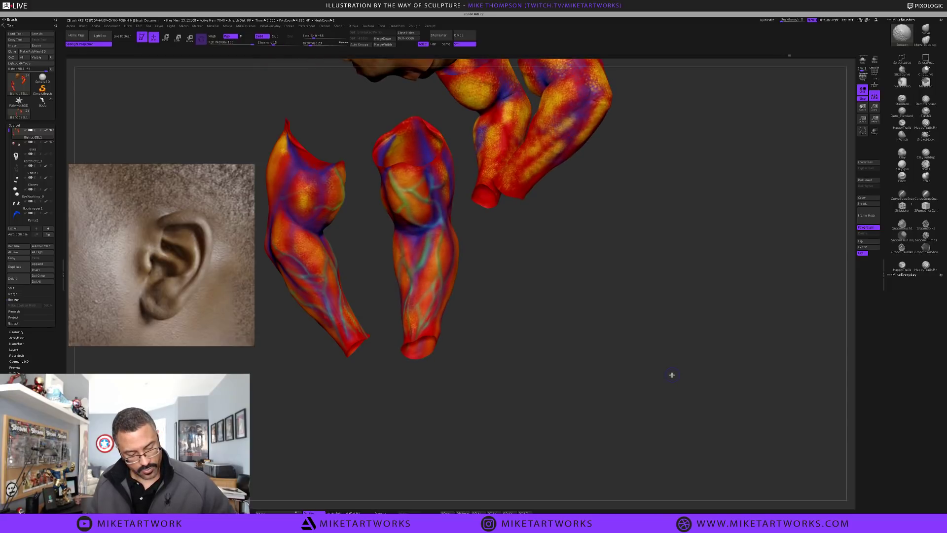
pyautogui.moveTo(683, 381); pyautogui.dragTo(642, 403)
pyautogui.hotkey('ctrl', 'n')
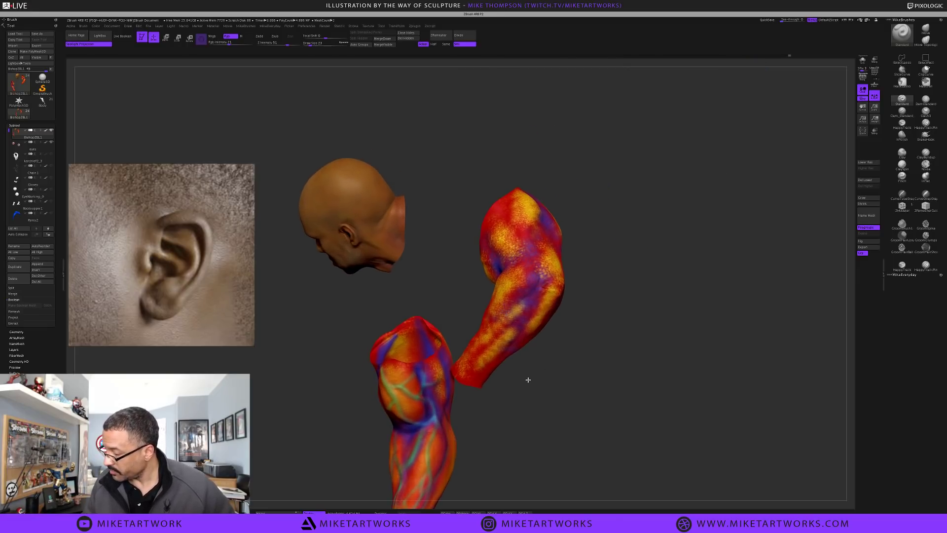
# Choose a saturated blue, enlarge the brush, and paint blue bands down the bent arm's outer forearm from the elbow towards the wrist
pyautogui.keyDown('alt'); pyautogui.moveTo(528, 380); pyautogui.dragTo(508, 412); pyautogui.keyUp('alt')
pyautogui.rightClick(509, 411)
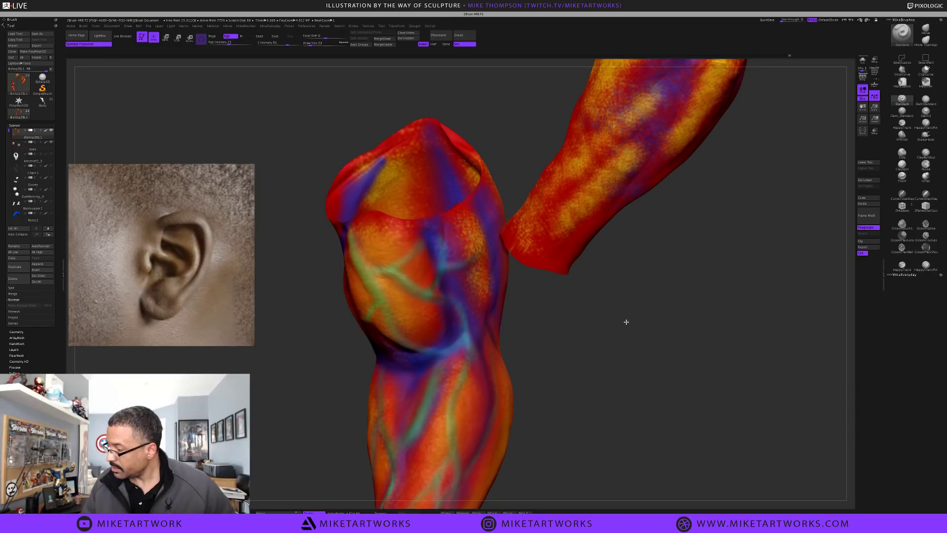
pyautogui.press('f')
pyautogui.rightClick(557, 390)
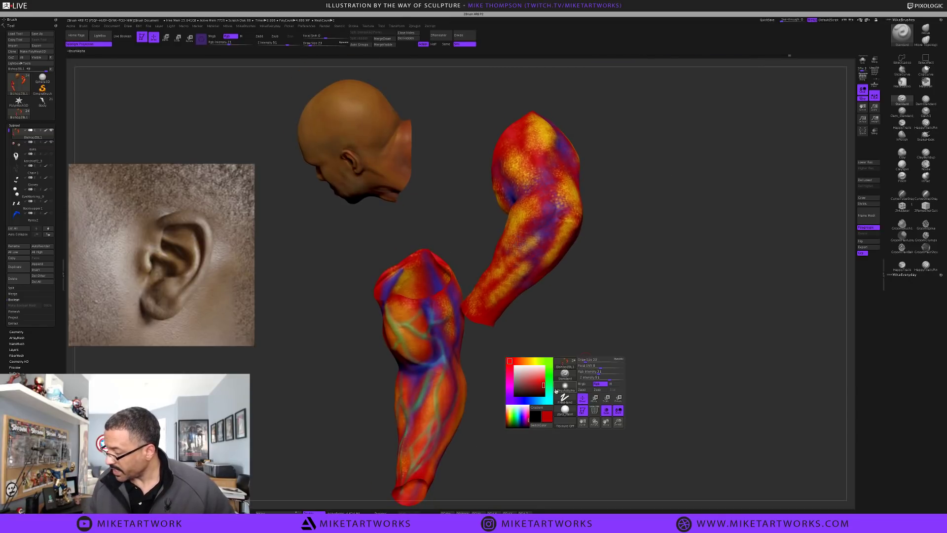
pyautogui.click(530, 400)
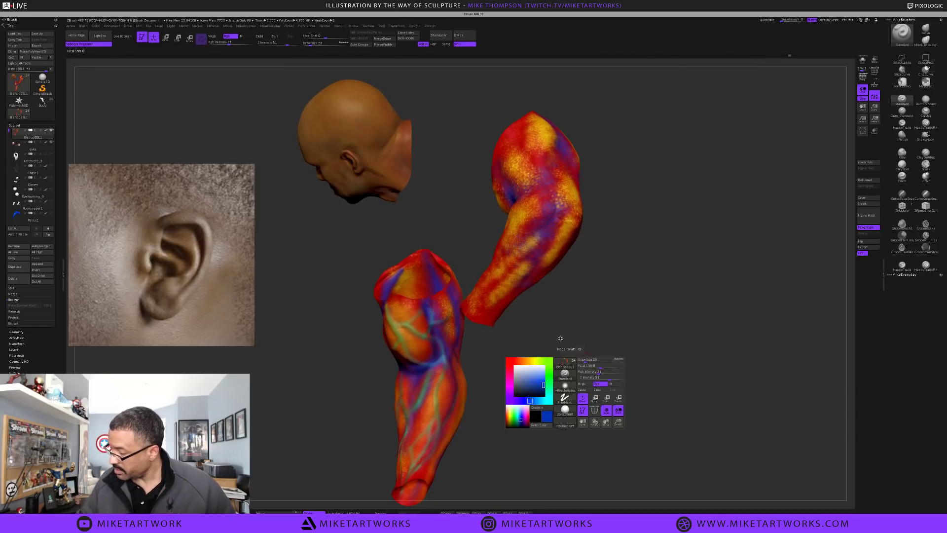
pyautogui.press('s')
pyautogui.moveTo(582, 320); pyautogui.dragTo(586, 320)
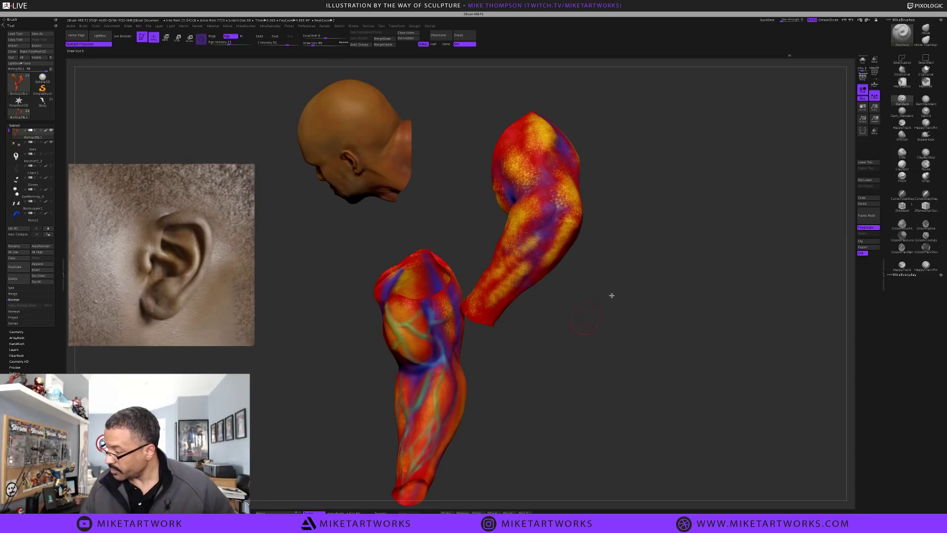
pyautogui.moveTo(554, 214); pyautogui.dragTo(500, 266)
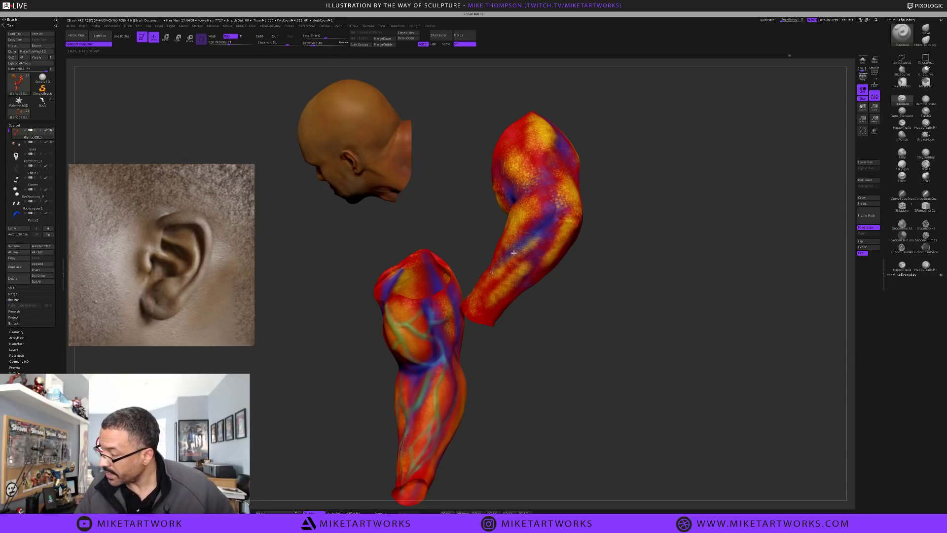
pyautogui.moveTo(554, 222); pyautogui.dragTo(488, 324)
pyautogui.moveTo(548, 259); pyautogui.dragTo(498, 315)
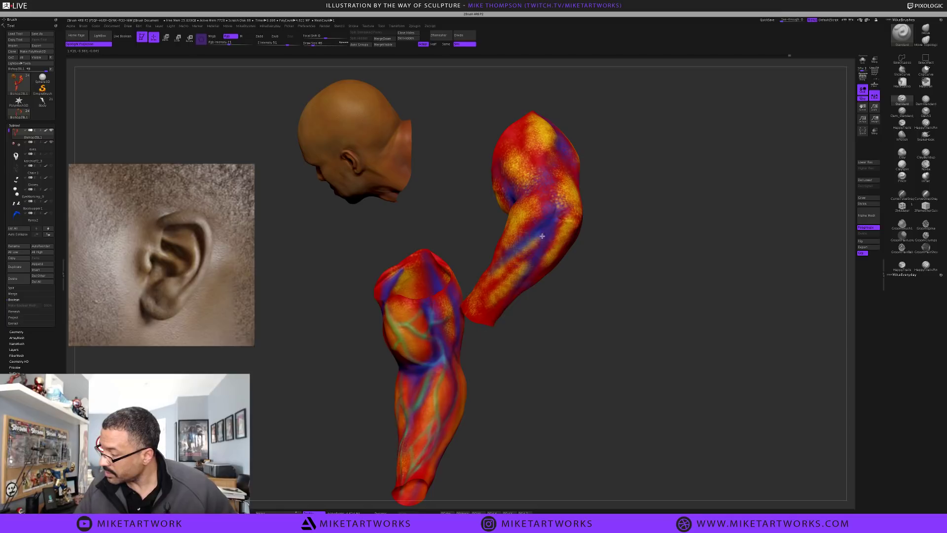
pyautogui.moveTo(543, 236); pyautogui.dragTo(463, 318)
# Reduce the brush size and paint blue into the elbow crease below the biceps of the bent arm
pyautogui.moveTo(590, 327); pyautogui.dragTo(584, 366)
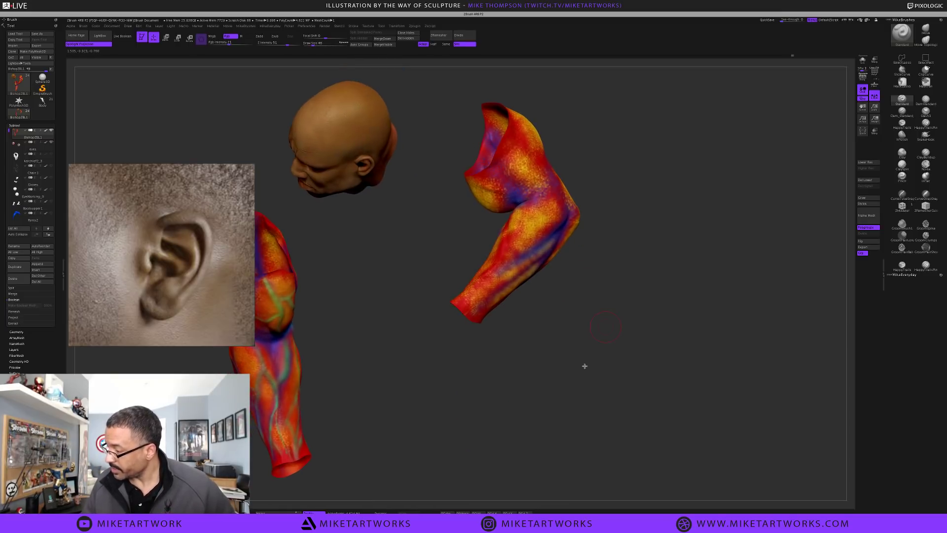
pyautogui.moveTo(595, 291)
pyautogui.keyDown('alt'); pyautogui.mouseDown()
pyautogui.moveTo(582, 406)
pyautogui.moveTo(593, 400)
pyautogui.mouseUp(); pyautogui.keyUp('alt')
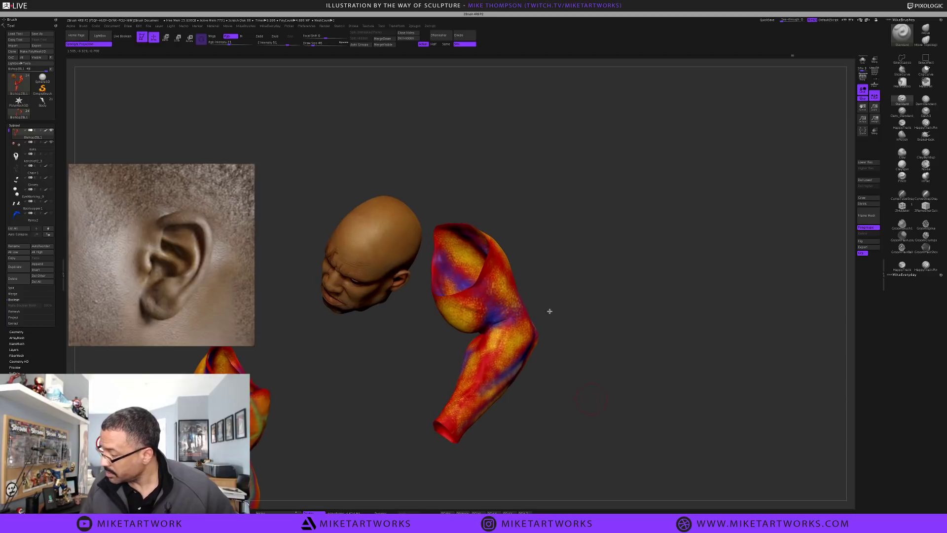
pyautogui.press('s')
pyautogui.moveTo(551, 311); pyautogui.dragTo(542, 312)
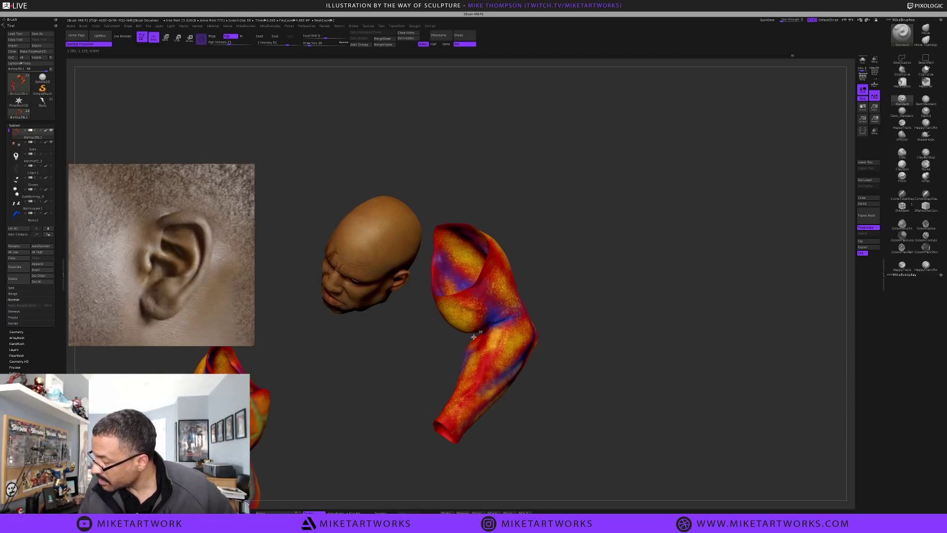
pyautogui.moveTo(594, 334); pyautogui.dragTo(478, 323)
pyautogui.moveTo(543, 282); pyautogui.dragTo(535, 313)
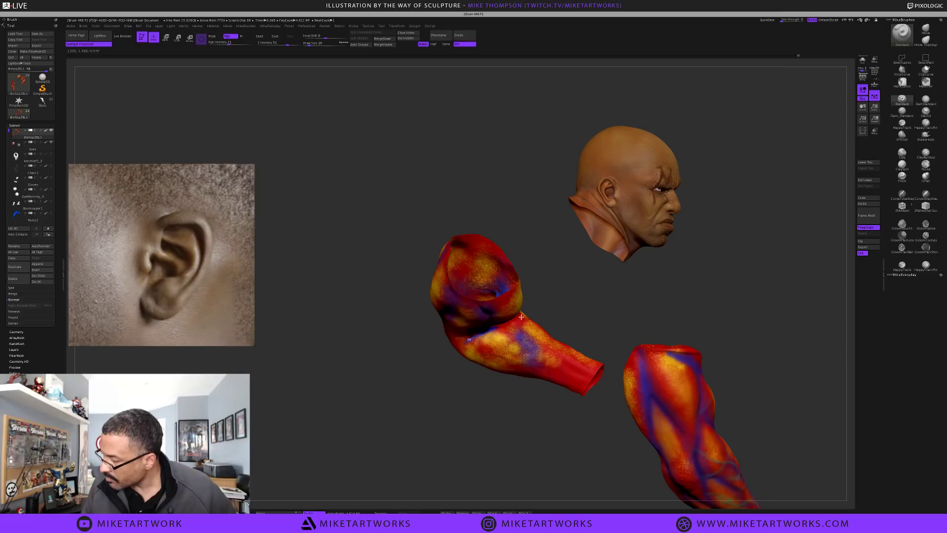
# Enlarge the brush and strengthen the blue undertones around the inner elbow and inner forearm of the bent arm
pyautogui.moveTo(505, 411)
pyautogui.mouseDown()
pyautogui.moveTo(501, 393)
pyautogui.moveTo(546, 317)
pyautogui.mouseUp()
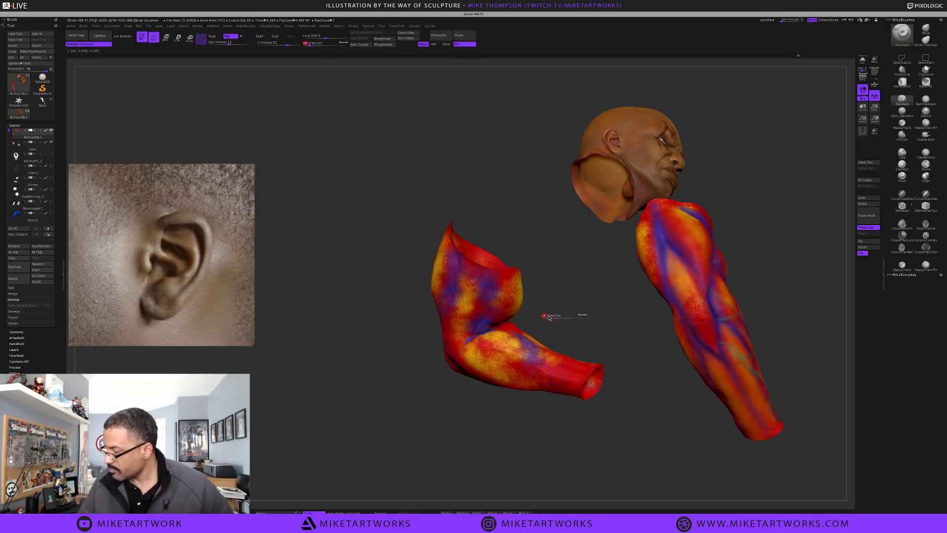
pyautogui.press('s')
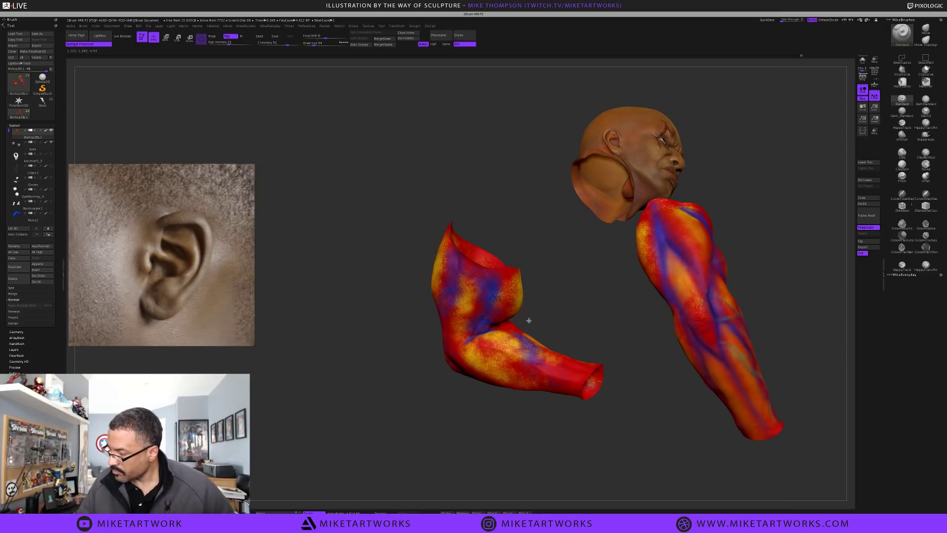
pyautogui.moveTo(574, 432); pyautogui.dragTo(515, 344)
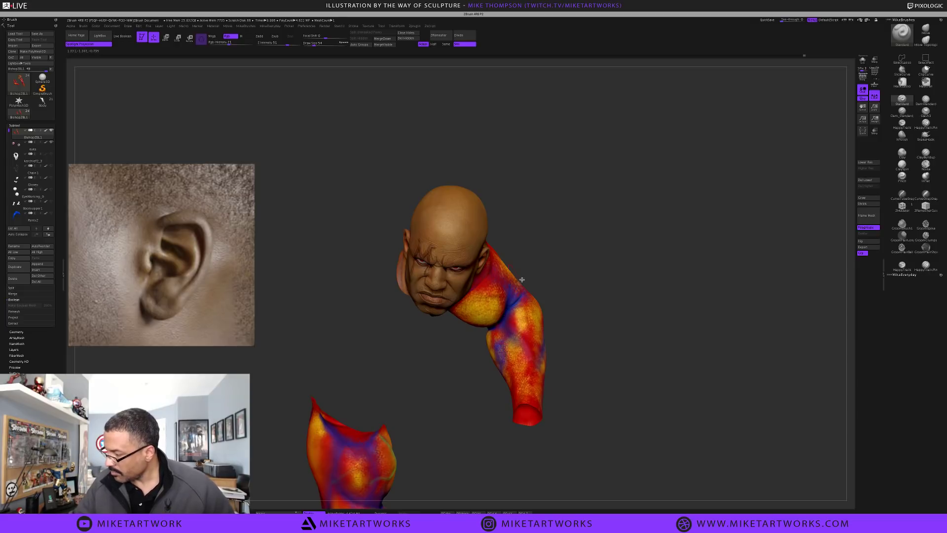
pyautogui.moveTo(572, 373); pyautogui.dragTo(525, 374)
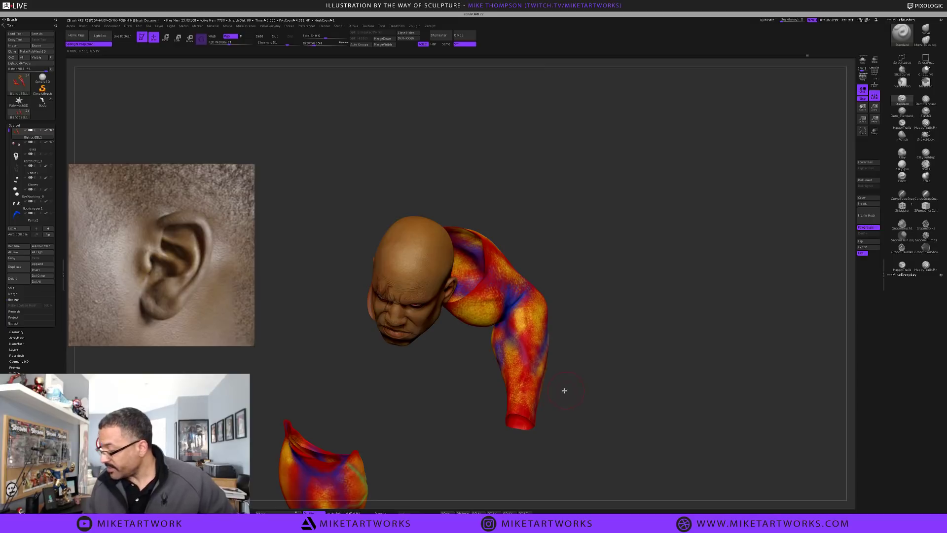
# Paint blue undertones along the back of the bent arm's forearm down to the wrist and around its elbow
pyautogui.moveTo(565, 391)
pyautogui.mouseDown()
pyautogui.moveTo(567, 376)
pyautogui.moveTo(609, 374)
pyautogui.moveTo(516, 369)
pyautogui.moveTo(567, 404)
pyautogui.moveTo(577, 387)
pyautogui.mouseUp()
pyautogui.moveTo(557, 331); pyautogui.dragTo(547, 383)
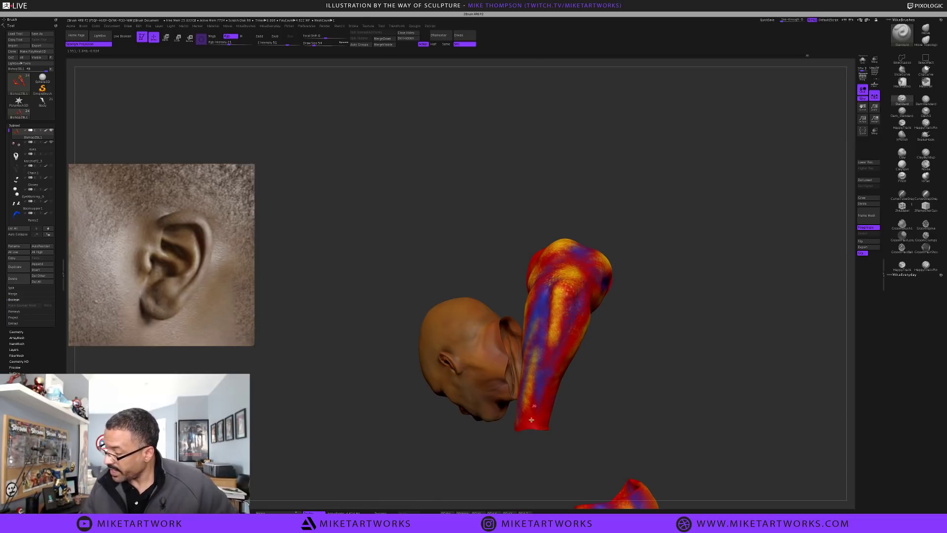
pyautogui.moveTo(579, 376); pyautogui.dragTo(575, 334)
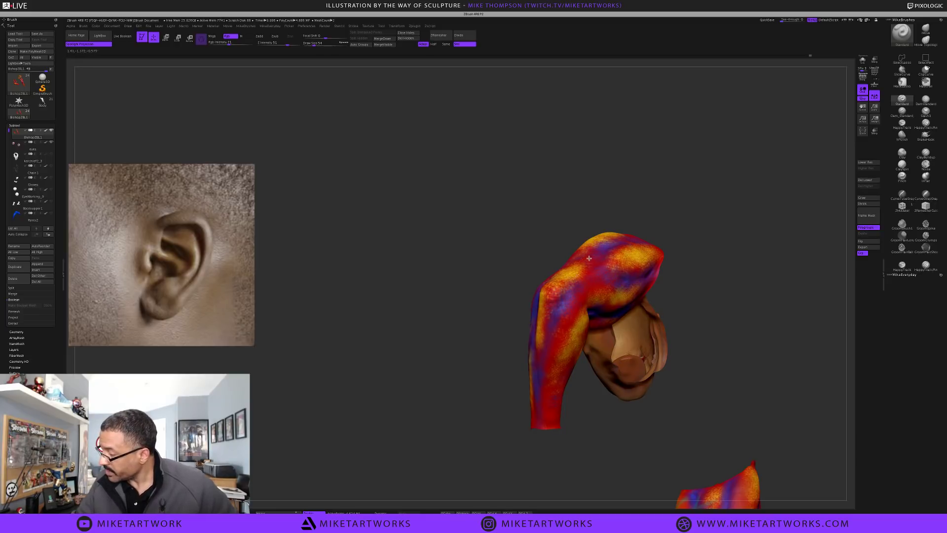
pyautogui.moveTo(708, 314); pyautogui.dragTo(711, 296)
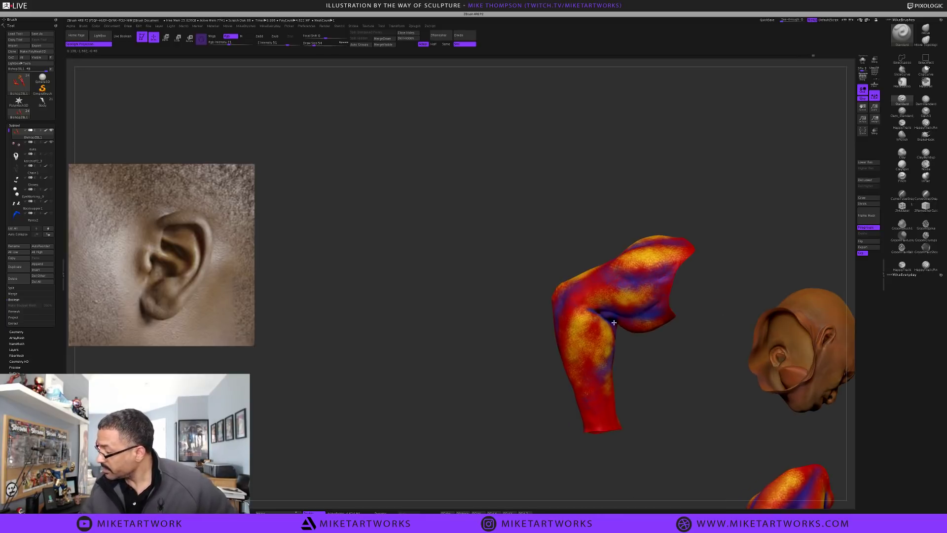
# Paint blue undertones over the bent arm's shoulder and down the outer upper arm to the elbow
pyautogui.moveTo(729, 257); pyautogui.dragTo(575, 291)
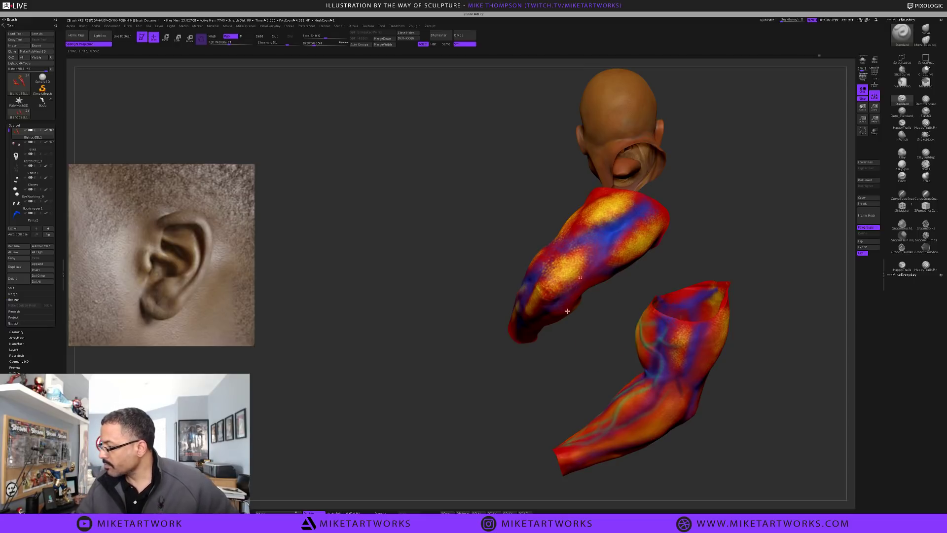
pyautogui.moveTo(514, 430); pyautogui.dragTo(493, 459)
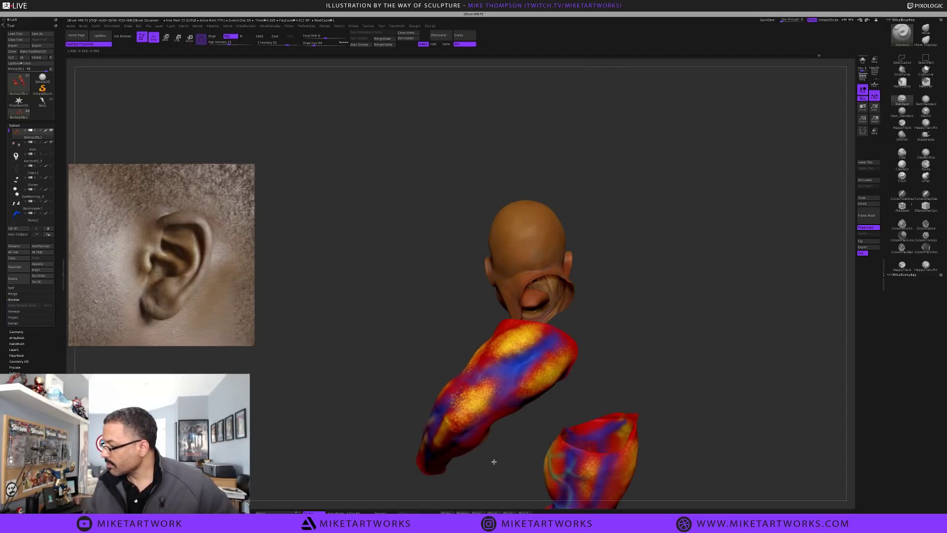
pyautogui.moveTo(630, 363); pyautogui.dragTo(491, 345)
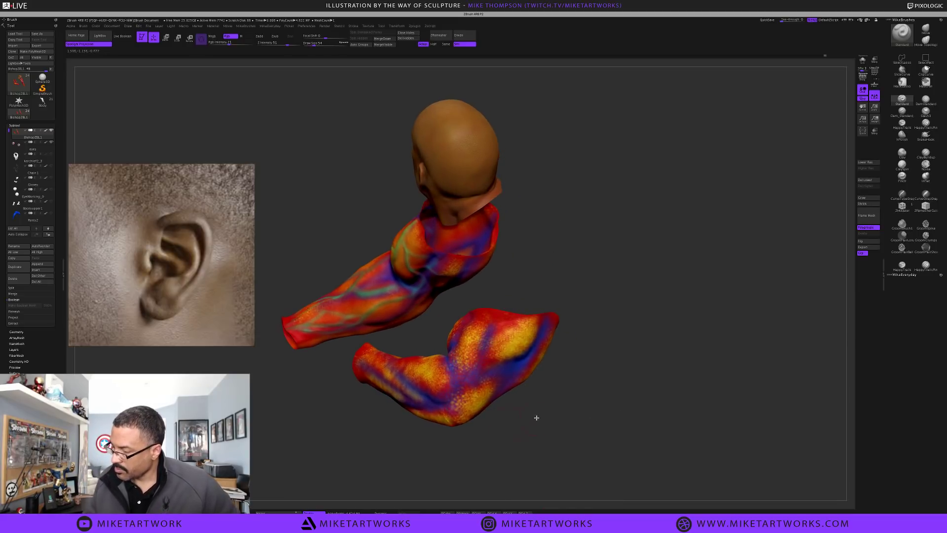
pyautogui.moveTo(554, 429); pyautogui.dragTo(496, 328)
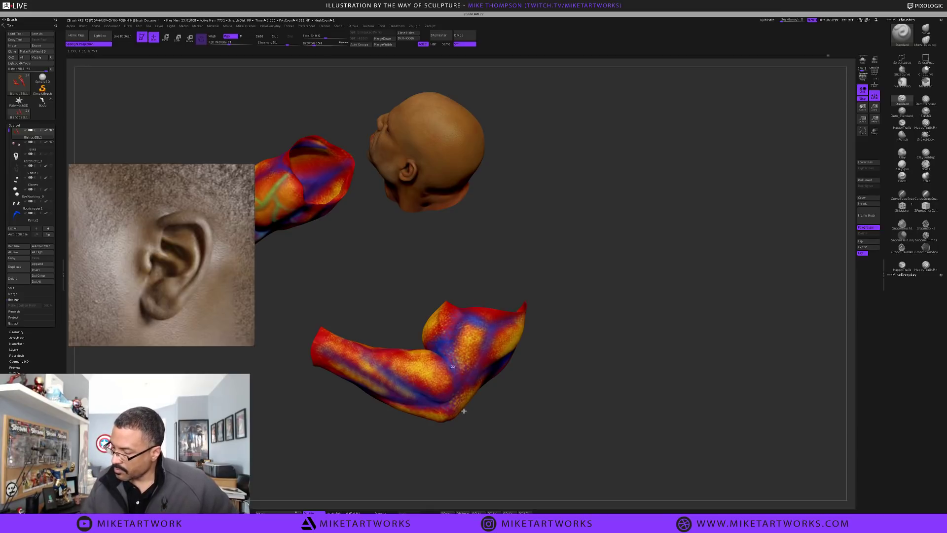
pyautogui.rightClick(542, 428)
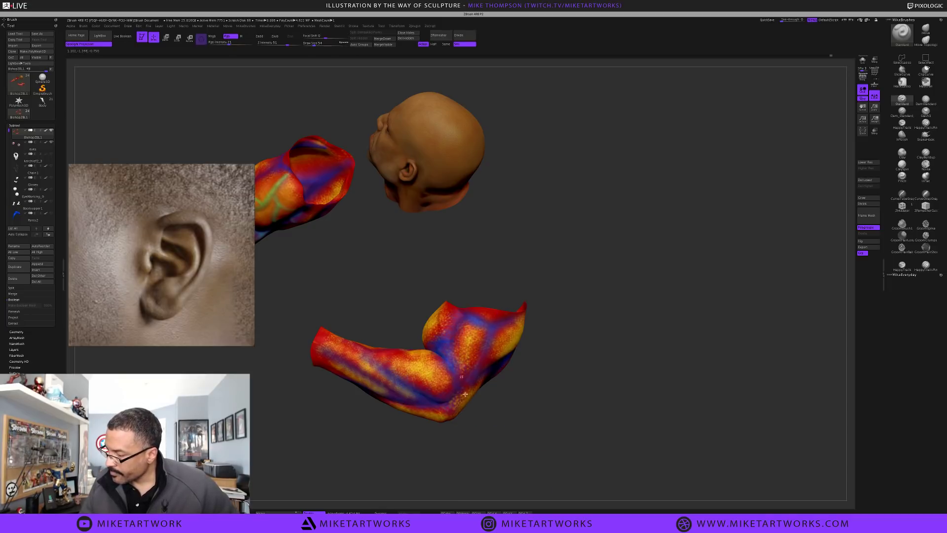
# Strengthen the blue undertones along the back of the bent arm's upper arm and around its elbow
pyautogui.moveTo(424, 348); pyautogui.dragTo(613, 406)
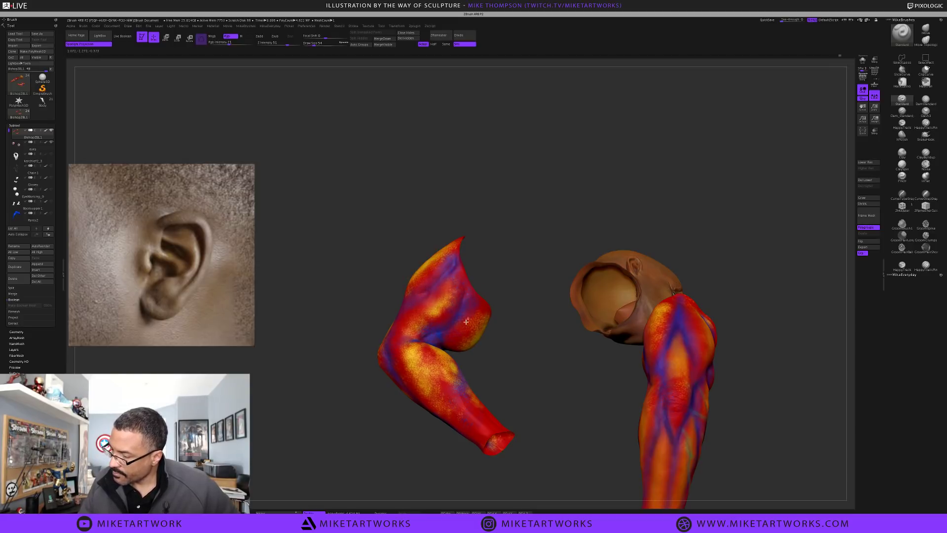
pyautogui.moveTo(467, 321); pyautogui.dragTo(422, 317)
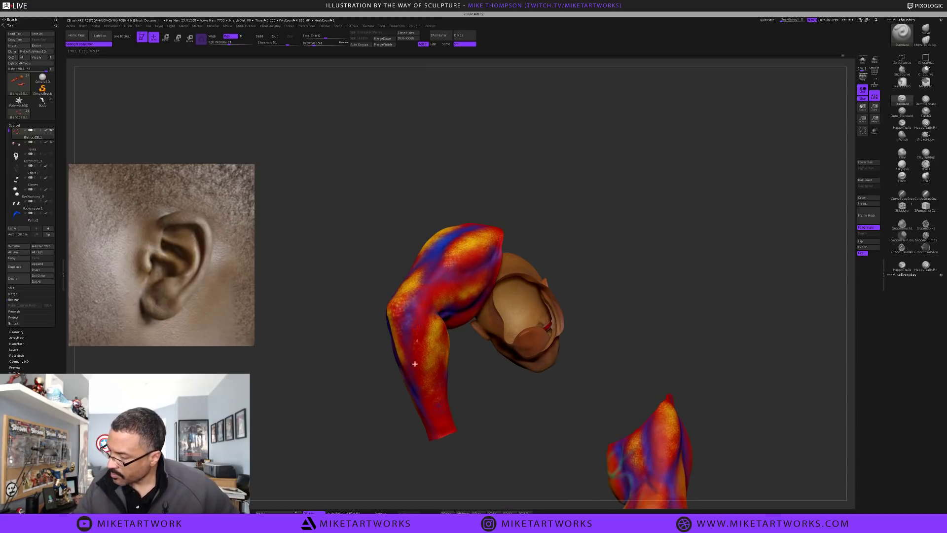
pyautogui.moveTo(499, 420); pyautogui.dragTo(422, 293)
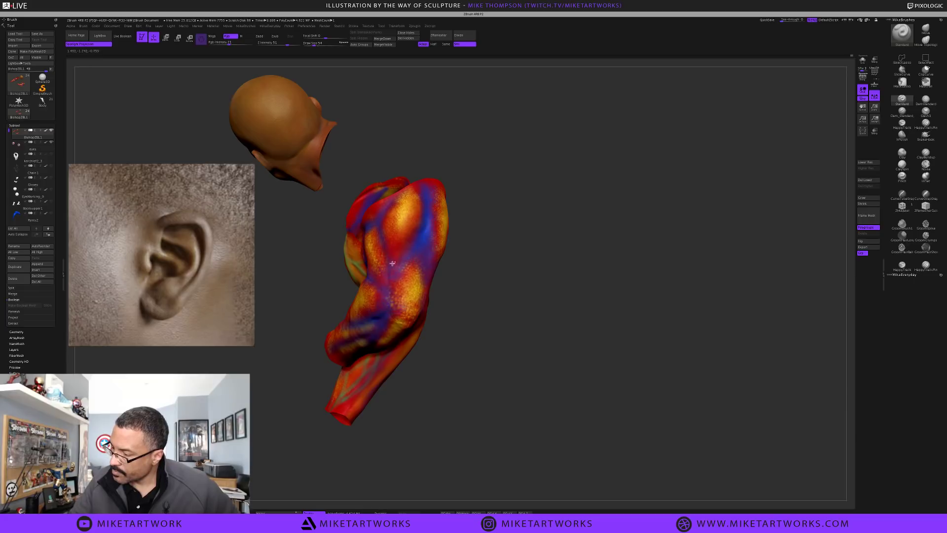
# Deepen the blue undertones around the biceps, elbow crease and lower forearm of the bent arm
pyautogui.keyDown('alt'); pyautogui.moveTo(489, 328); pyautogui.dragTo(596, 414); pyautogui.keyUp('alt')
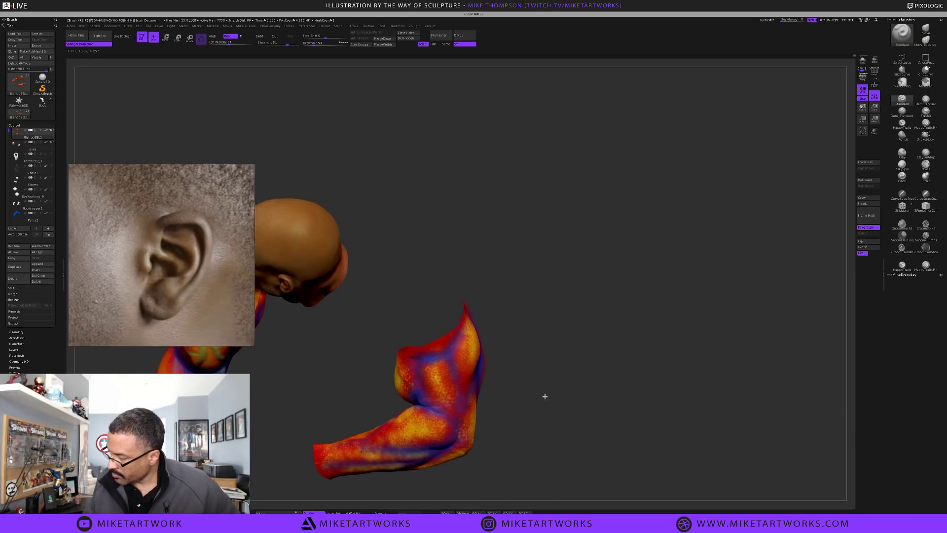
pyautogui.moveTo(544, 396); pyautogui.dragTo(433, 395)
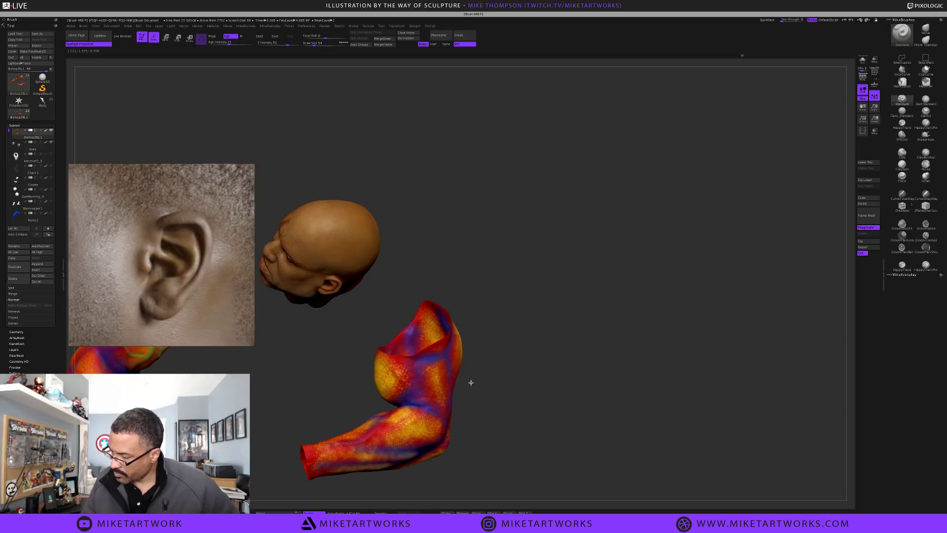
pyautogui.moveTo(603, 347); pyautogui.dragTo(611, 339)
pyautogui.moveTo(583, 395); pyautogui.dragTo(677, 408)
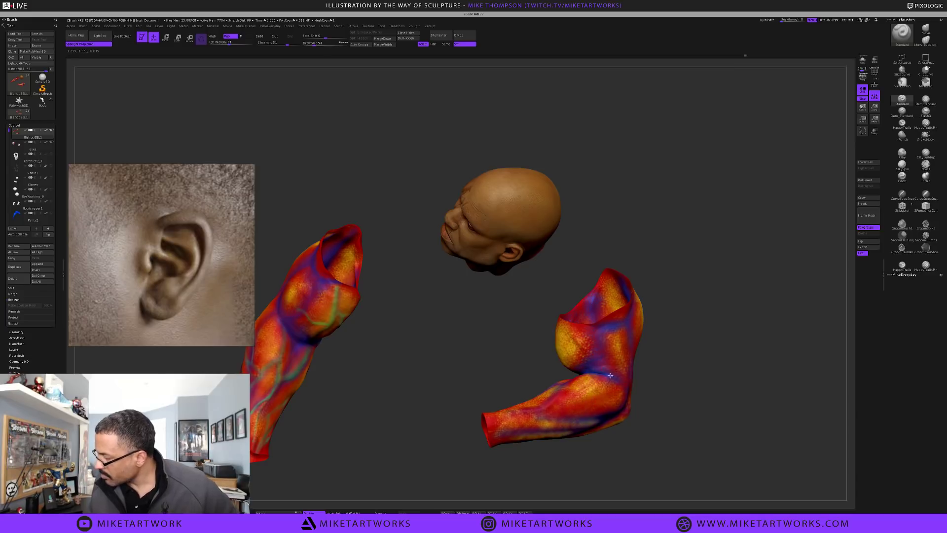
pyautogui.moveTo(669, 389); pyautogui.dragTo(611, 297)
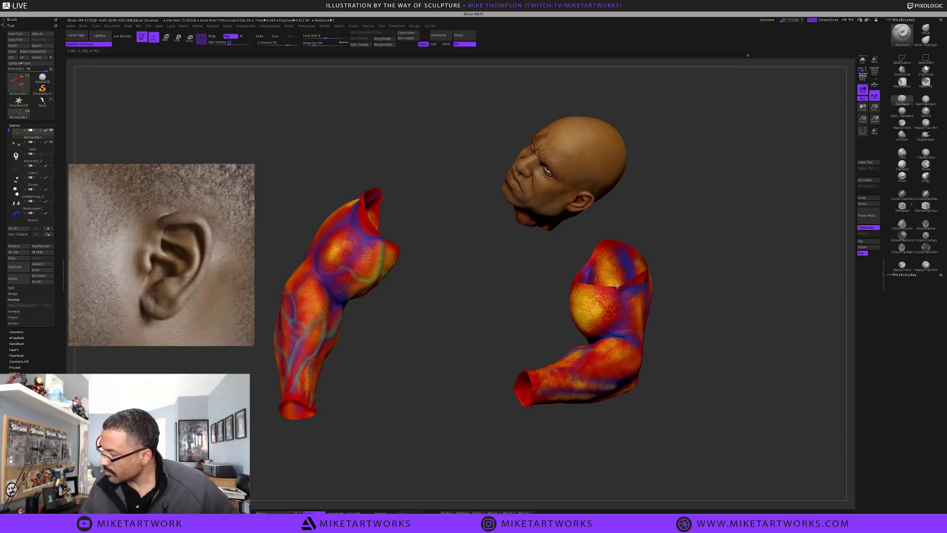
# Paint blue bands from the bent arm's shoulder opening down the upper arm and onto the top of the forearm
pyautogui.moveTo(682, 323); pyautogui.dragTo(583, 329)
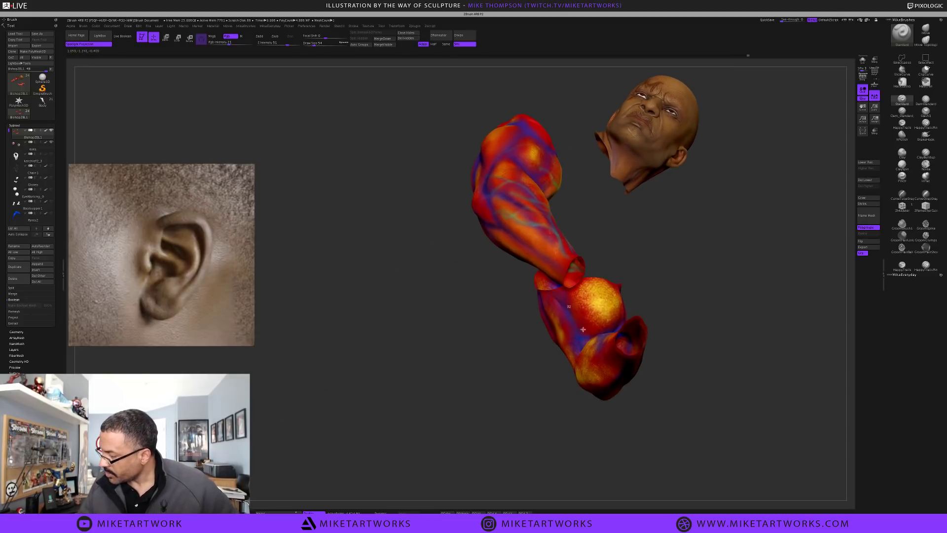
pyautogui.keyDown('alt'); pyautogui.moveTo(667, 370); pyautogui.dragTo(578, 429); pyautogui.keyUp('alt')
pyautogui.moveTo(607, 407)
pyautogui.mouseDown()
pyautogui.moveTo(633, 390)
pyautogui.moveTo(476, 425)
pyautogui.mouseUp()
pyautogui.press('space')
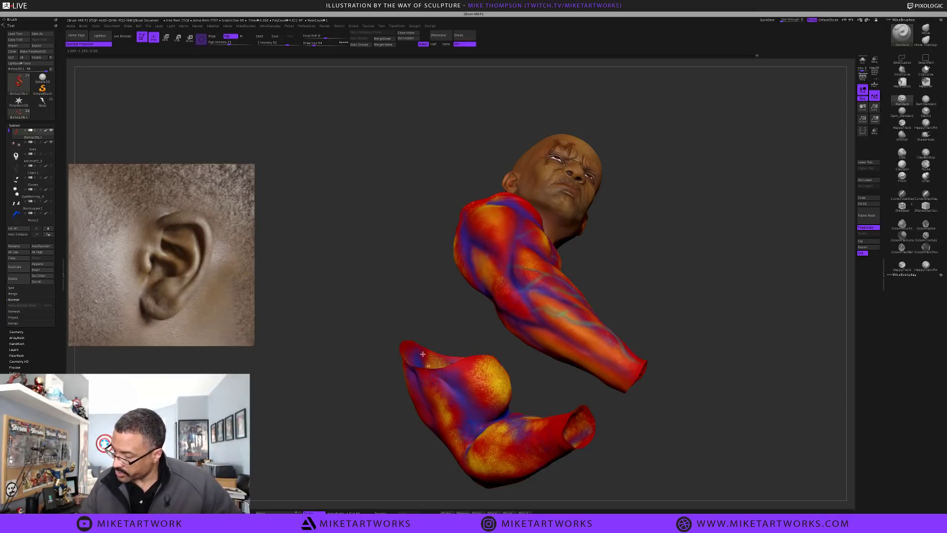
pyautogui.moveTo(651, 320)
pyautogui.mouseDown()
pyautogui.moveTo(602, 363)
pyautogui.moveTo(626, 338)
pyautogui.moveTo(547, 361)
pyautogui.mouseUp()
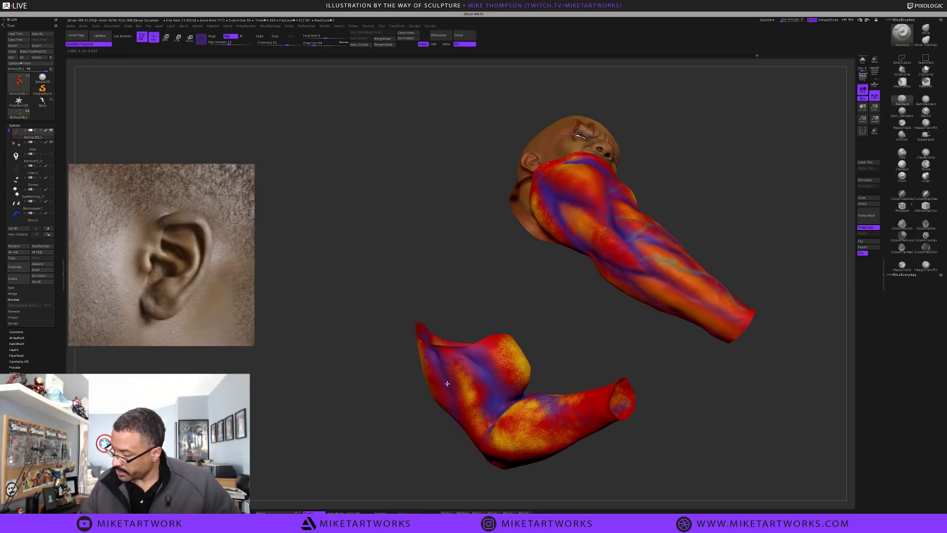
pyautogui.moveTo(649, 412)
pyautogui.mouseDown()
pyautogui.moveTo(644, 402)
pyautogui.moveTo(505, 403)
pyautogui.mouseUp()
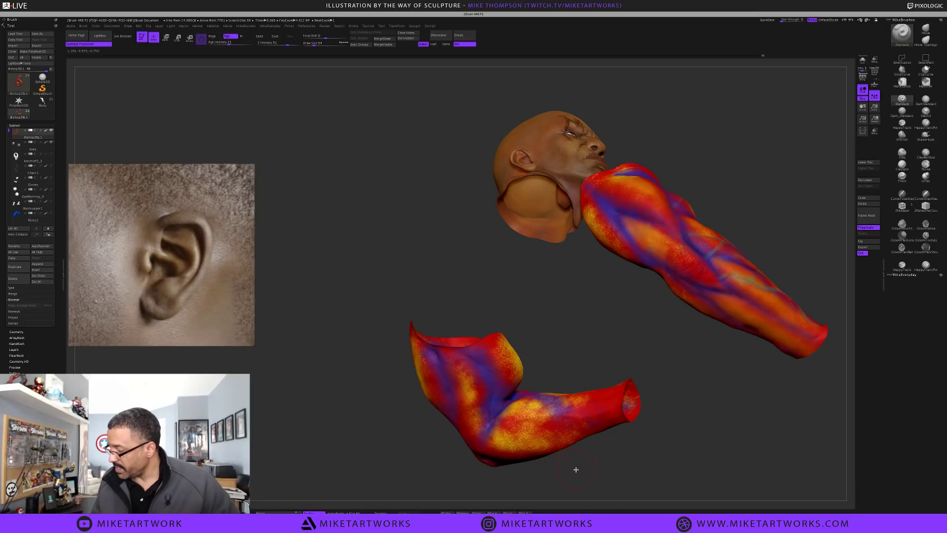
# Paint an orange-yellow band down the back of the bent arm's upper arm, between the blue muscle separations
pyautogui.press('space')
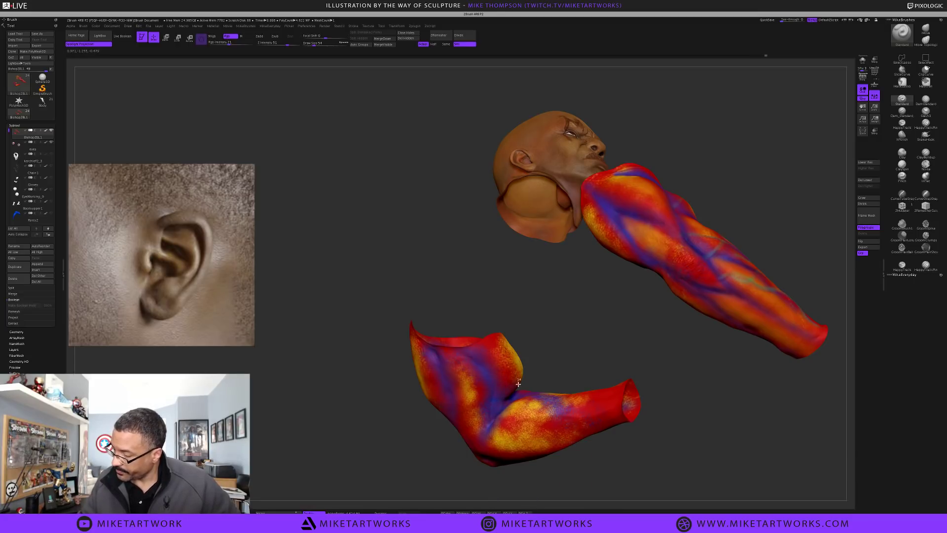
pyautogui.moveTo(553, 345)
pyautogui.mouseDown()
pyautogui.moveTo(582, 345)
pyautogui.moveTo(541, 358)
pyautogui.mouseUp()
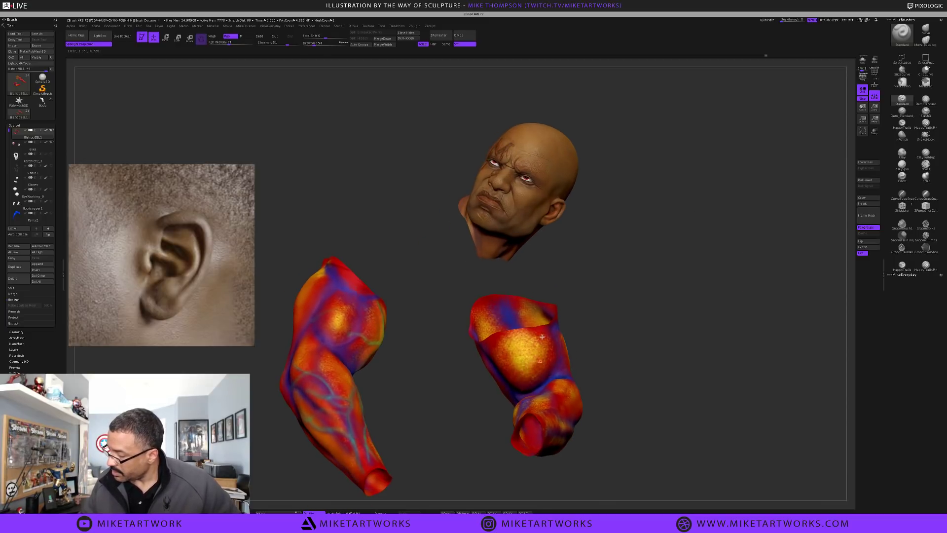
pyautogui.press('space')
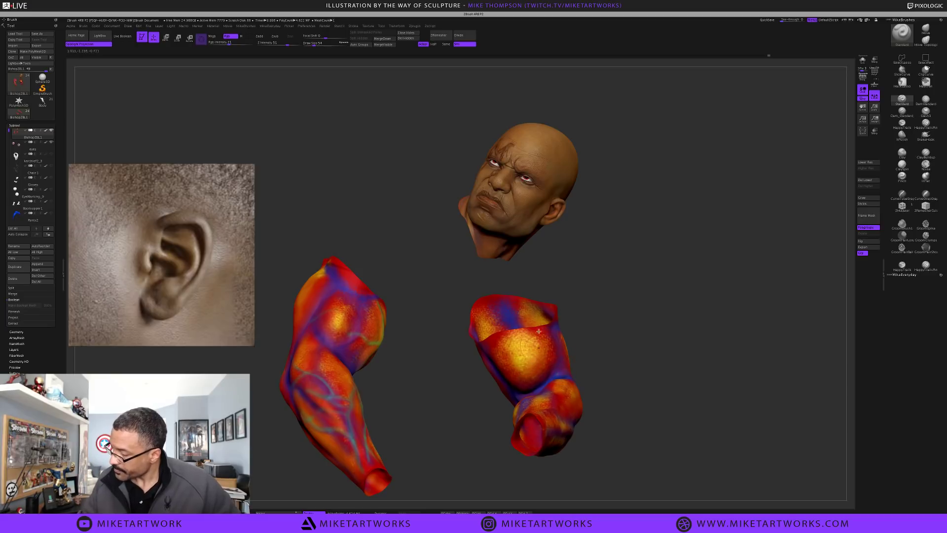
pyautogui.moveTo(652, 328); pyautogui.dragTo(655, 317)
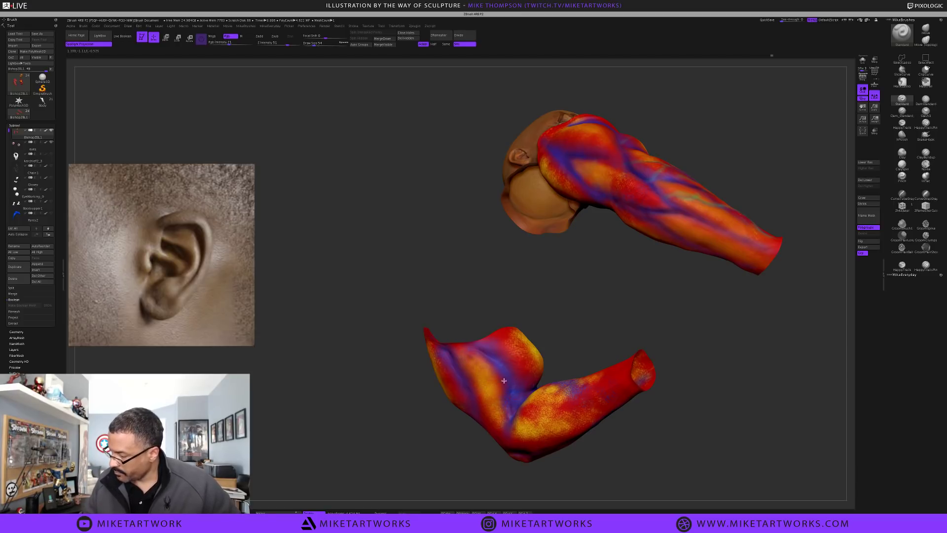
pyautogui.moveTo(580, 326); pyautogui.dragTo(595, 314)
pyautogui.moveTo(433, 354)
pyautogui.mouseDown()
pyautogui.moveTo(450, 401)
pyautogui.moveTo(414, 336)
pyautogui.mouseUp()
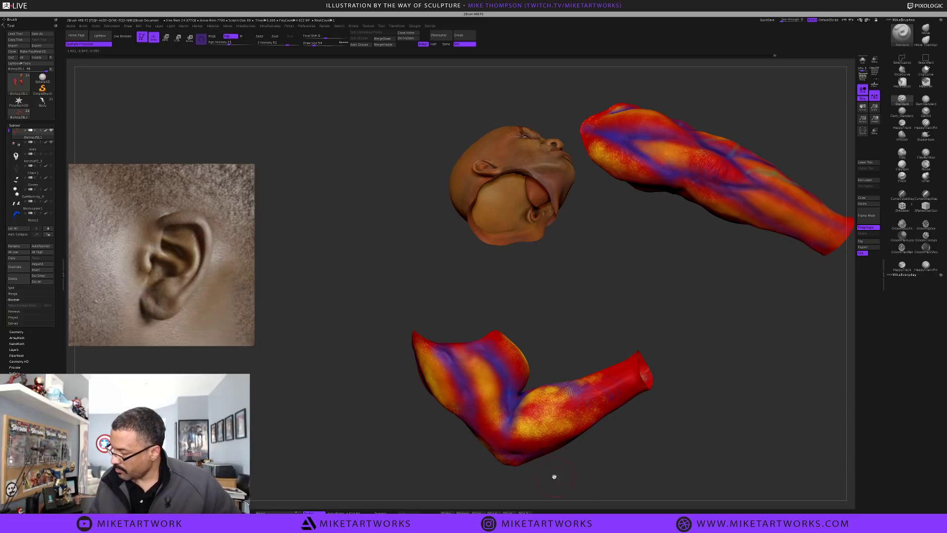
# Paint yellow-orange and red bands along the underside of the bent arm's forearm toward the elbow
pyautogui.press('space')
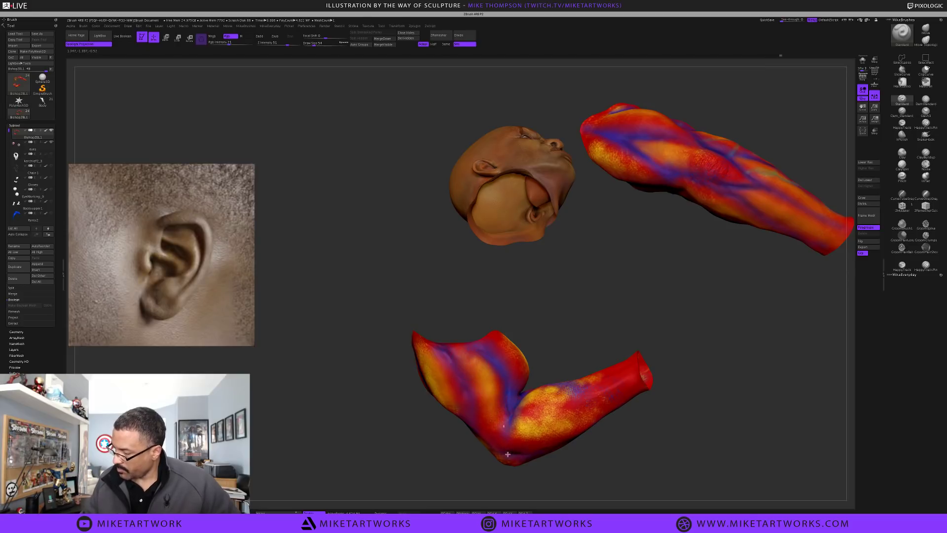
pyautogui.moveTo(652, 448)
pyautogui.mouseDown()
pyautogui.moveTo(661, 434)
pyautogui.moveTo(604, 418)
pyautogui.moveTo(516, 429)
pyautogui.moveTo(573, 418)
pyautogui.moveTo(611, 395)
pyautogui.moveTo(569, 422)
pyautogui.mouseUp()
pyautogui.press('space')
pyautogui.moveTo(614, 396)
pyautogui.mouseDown()
pyautogui.moveTo(588, 419)
pyautogui.moveTo(508, 438)
pyautogui.mouseUp()
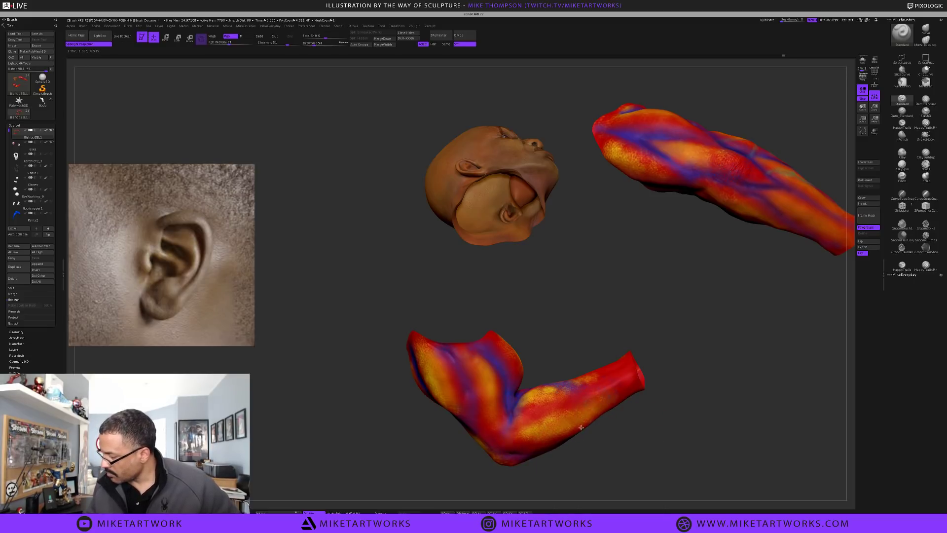
pyautogui.moveTo(581, 427); pyautogui.dragTo(527, 435)
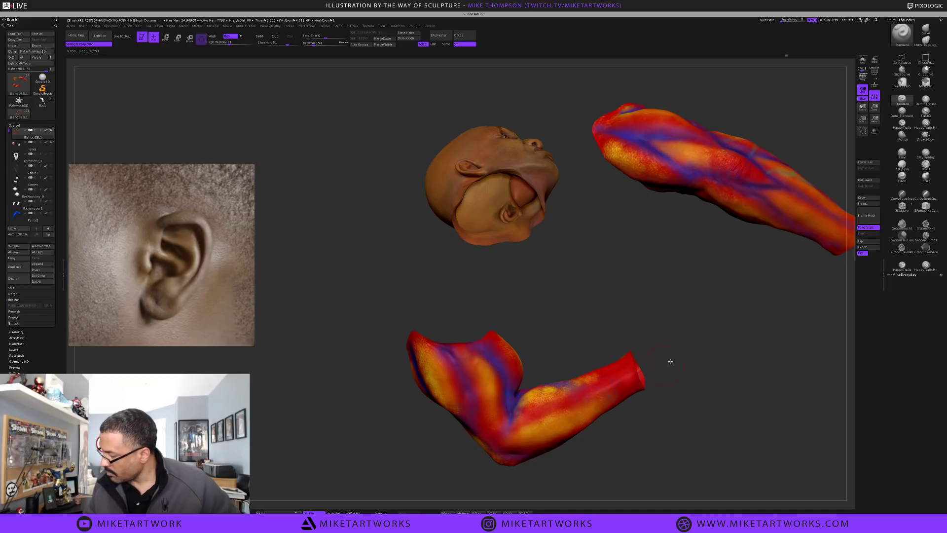
# Cover the blue patch on the bent arm's inner forearm with orange and extend the orange on the back of its upper arm
pyautogui.moveTo(674, 397)
pyautogui.mouseDown()
pyautogui.moveTo(534, 386)
pyautogui.moveTo(602, 347)
pyautogui.mouseUp()
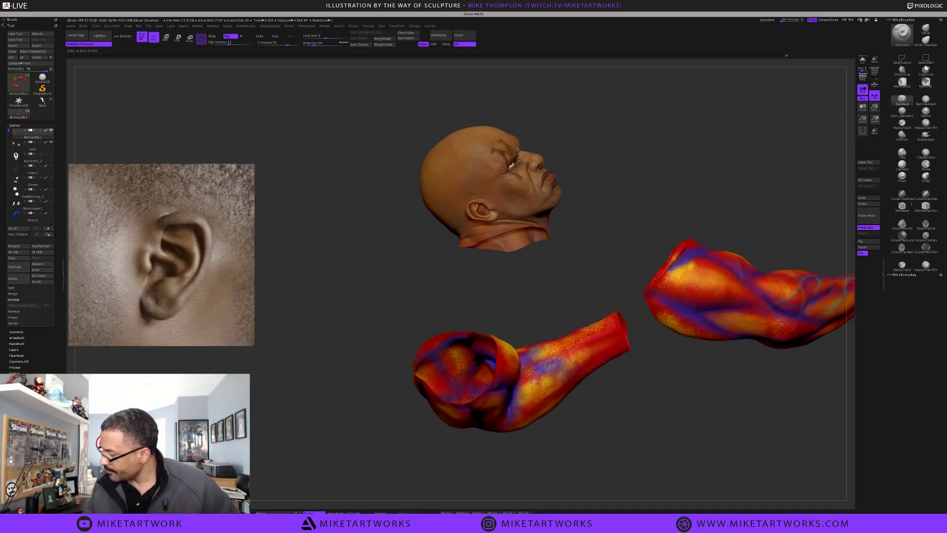
pyautogui.moveTo(532, 378); pyautogui.dragTo(601, 350)
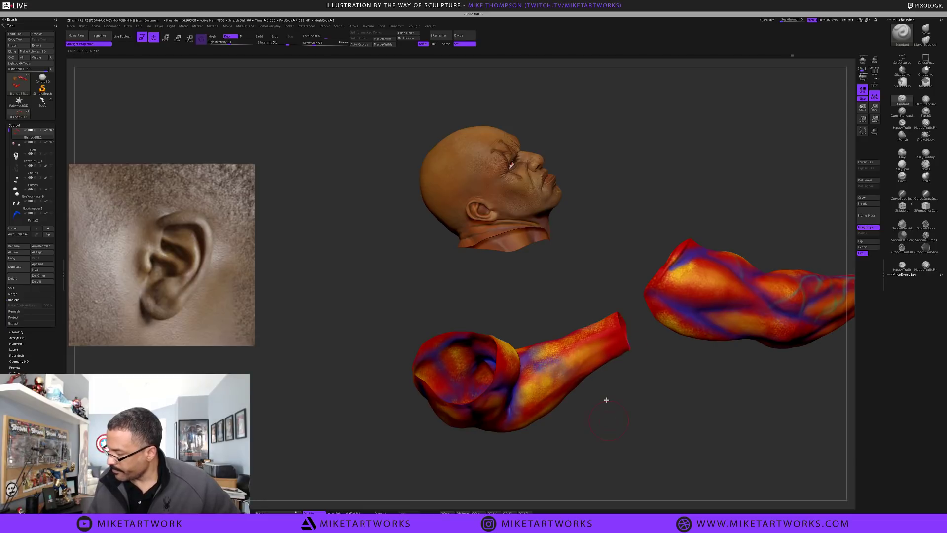
pyautogui.moveTo(606, 400); pyautogui.dragTo(605, 383)
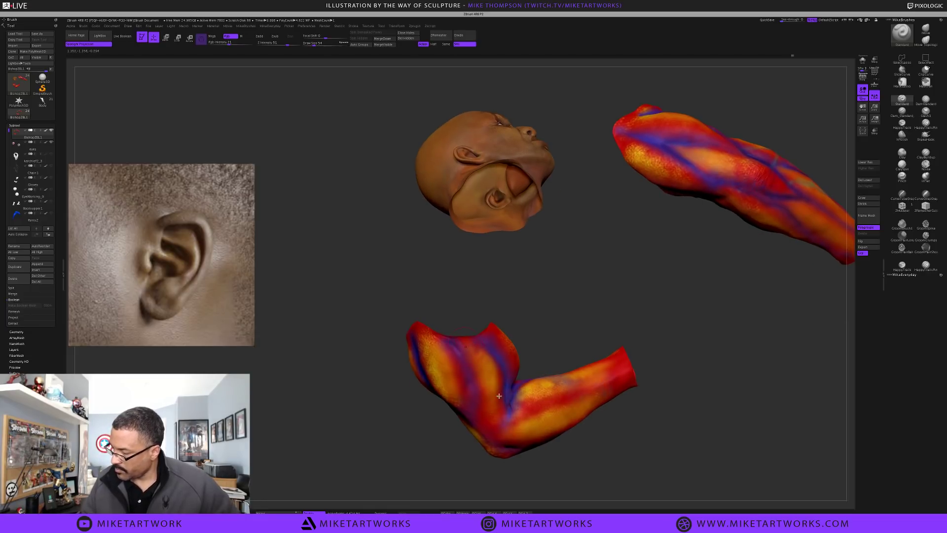
pyautogui.moveTo(470, 347); pyautogui.dragTo(493, 394)
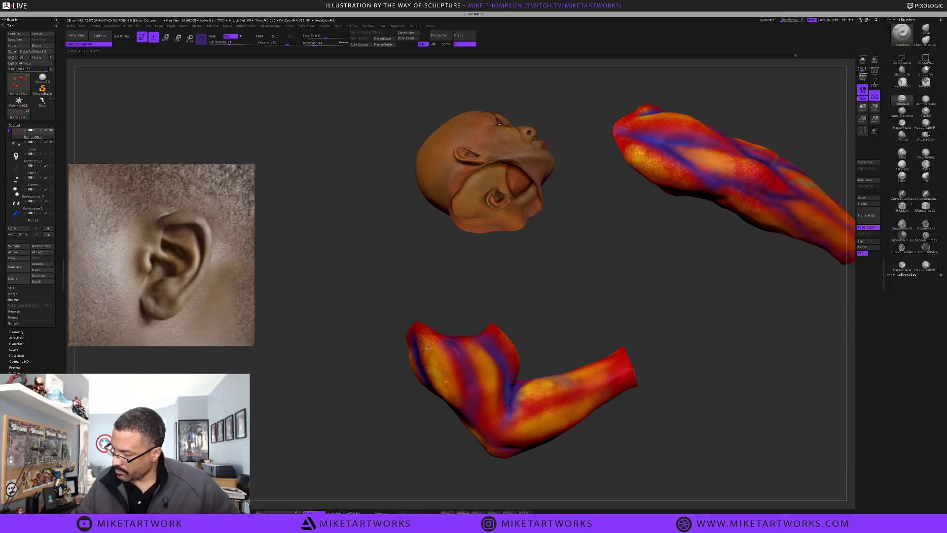
pyautogui.moveTo(626, 395); pyautogui.dragTo(490, 401)
pyautogui.moveTo(595, 452); pyautogui.dragTo(503, 417)
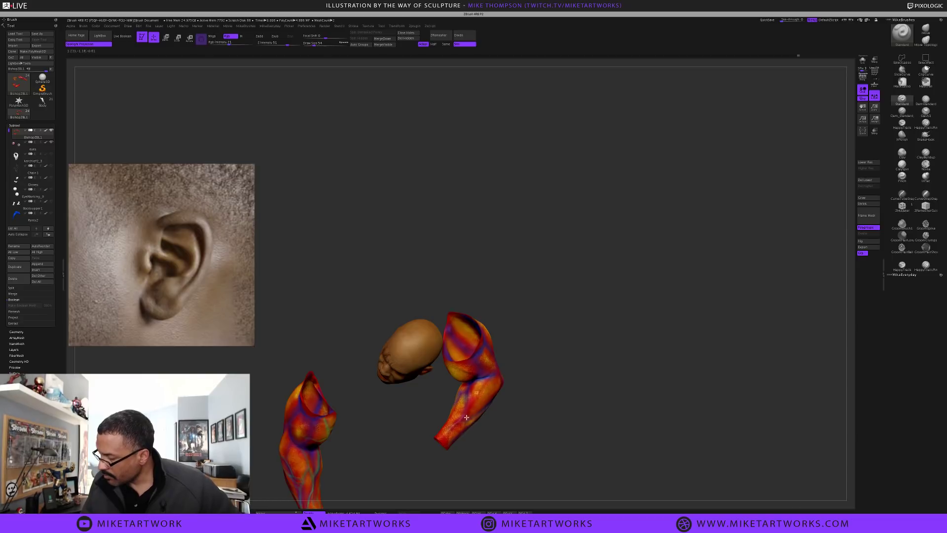
# Set the draw size to 25 and paint orange strokes down the bent arm's forearm from elbow to wrist
pyautogui.keyDown('alt'); pyautogui.moveTo(558, 390); pyautogui.dragTo(700, 393); pyautogui.keyUp('alt')
pyautogui.press('space')
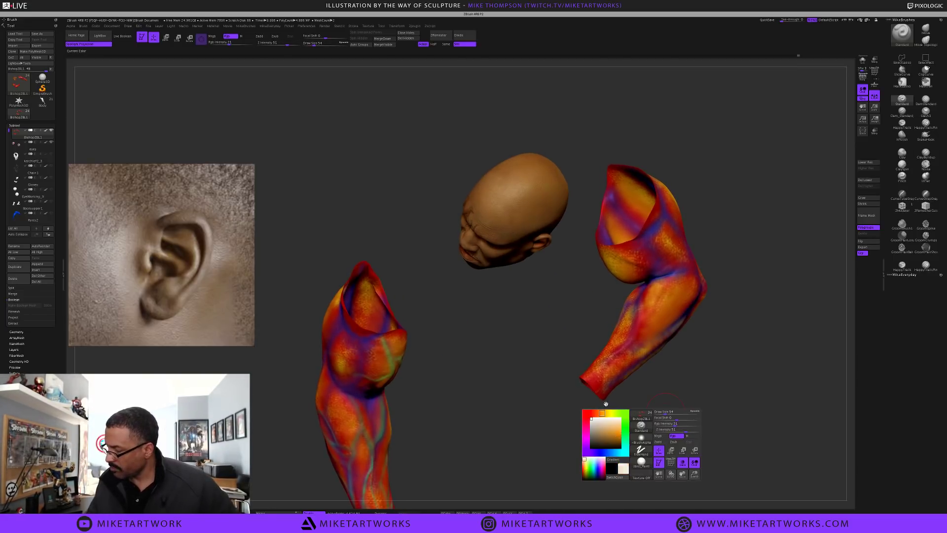
pyautogui.write('s25')
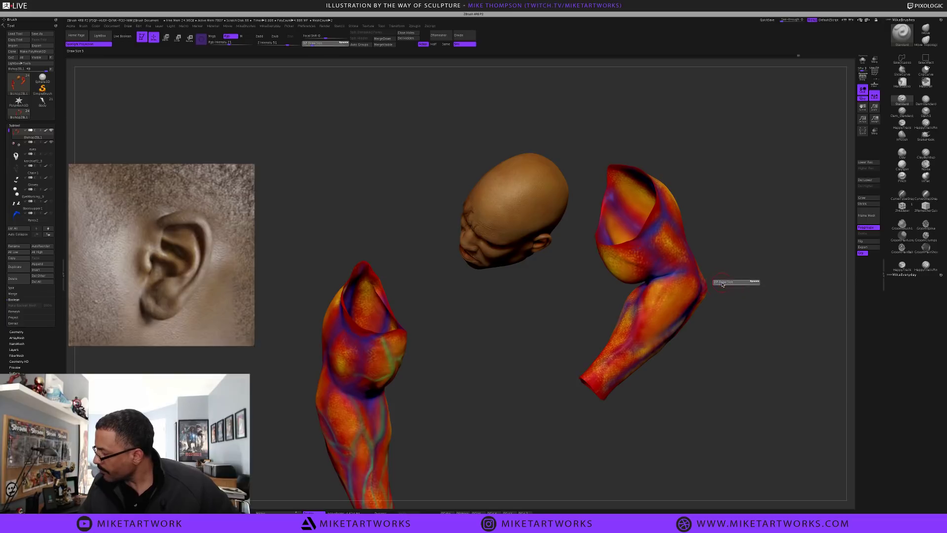
pyautogui.press('Return')
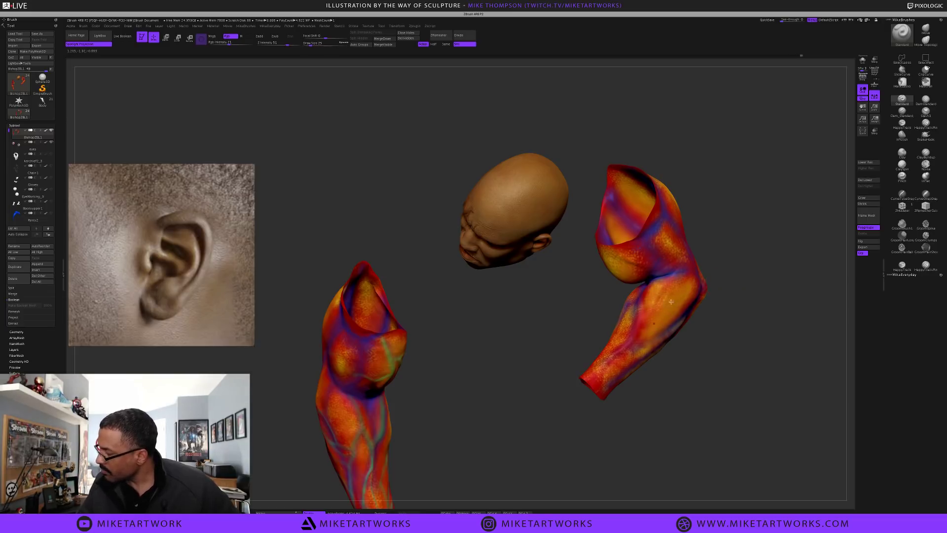
pyautogui.moveTo(649, 307); pyautogui.dragTo(600, 389)
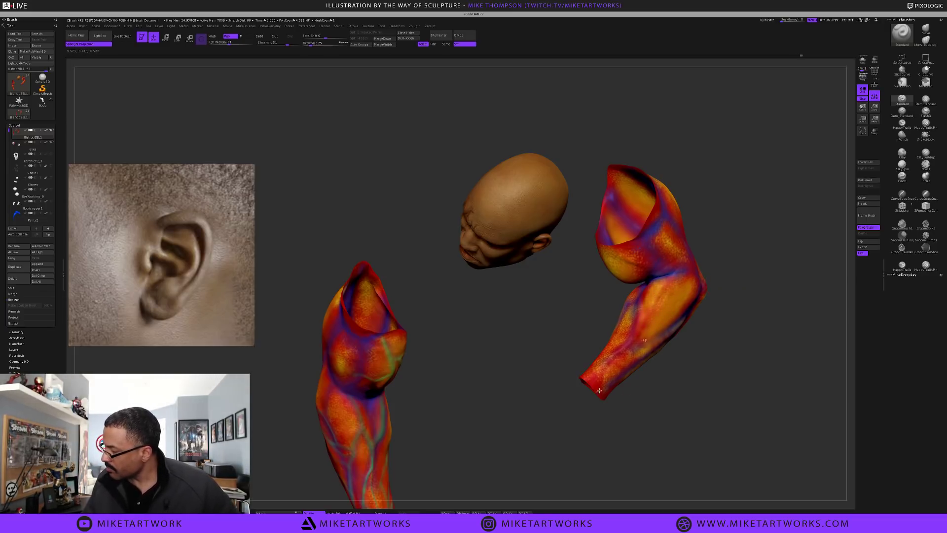
pyautogui.moveTo(660, 340); pyautogui.dragTo(602, 381)
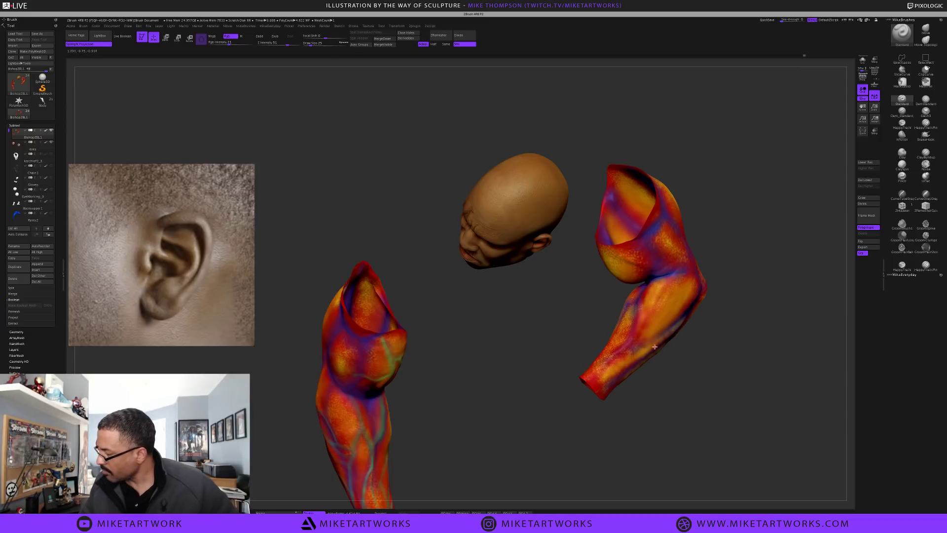
pyautogui.moveTo(656, 423); pyautogui.dragTo(616, 428)
# Set the draw size to 37 and paint more orange along the outer side of the bent arm's forearm
pyautogui.write('s37')
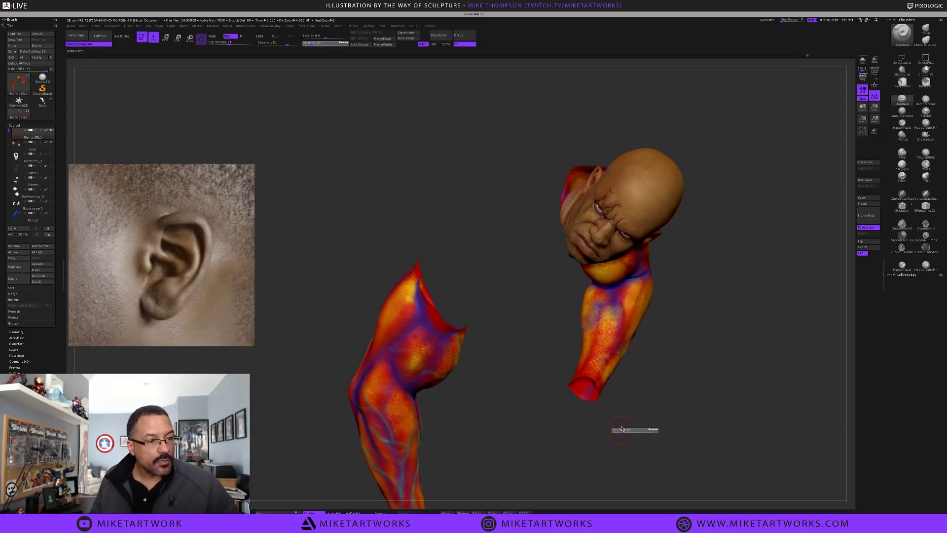
pyautogui.press('Return')
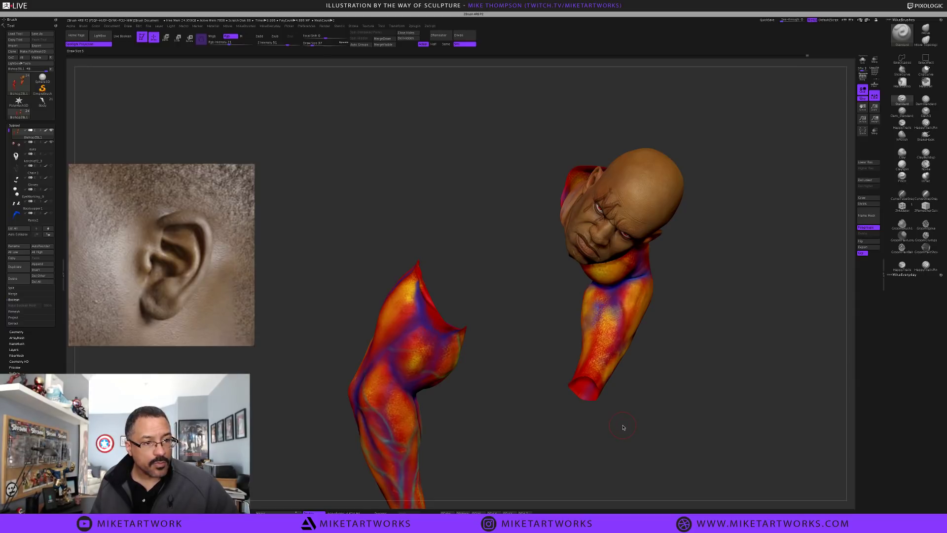
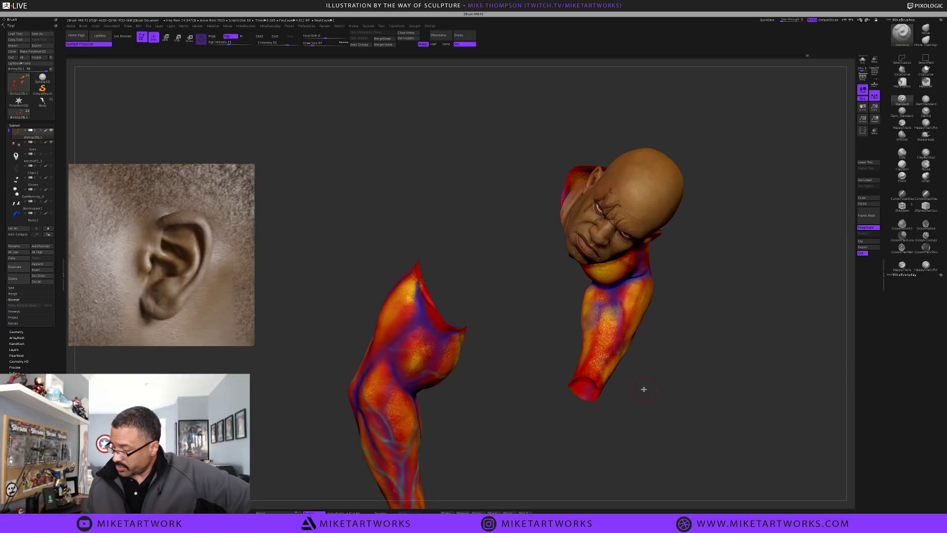
pyautogui.moveTo(644, 389); pyautogui.dragTo(632, 368)
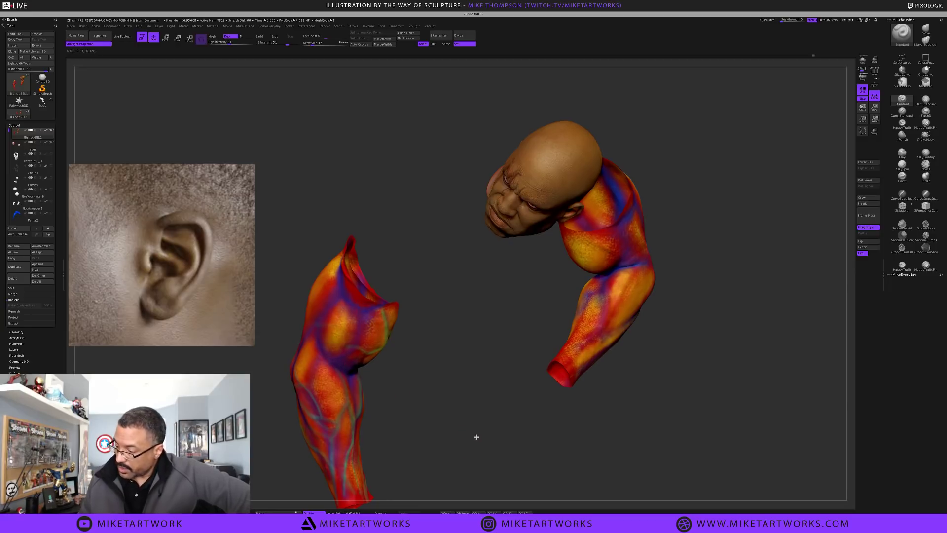
pyautogui.moveTo(475, 438); pyautogui.dragTo(455, 429)
pyautogui.keyDown('alt'); pyautogui.moveTo(618, 362); pyautogui.dragTo(630, 350); pyautogui.keyUp('alt')
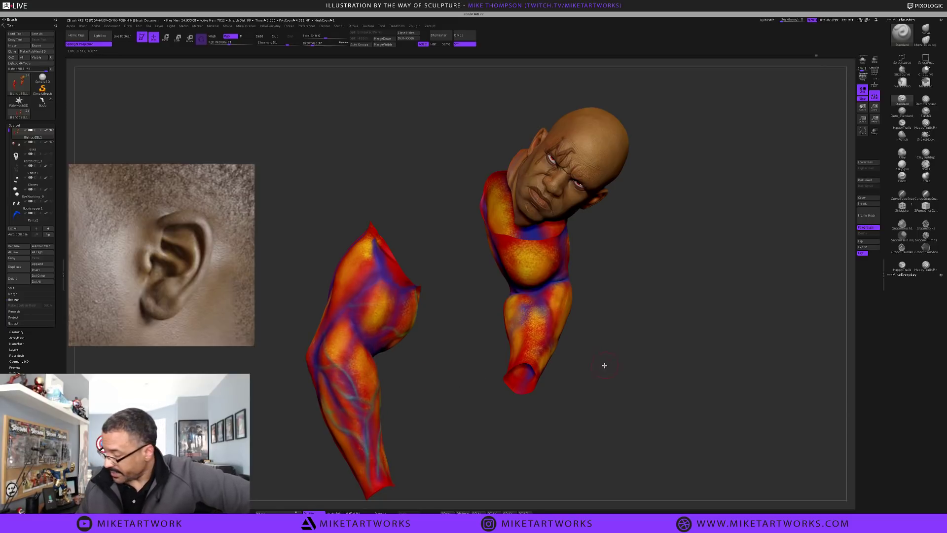
pyautogui.moveTo(605, 364); pyautogui.dragTo(600, 276)
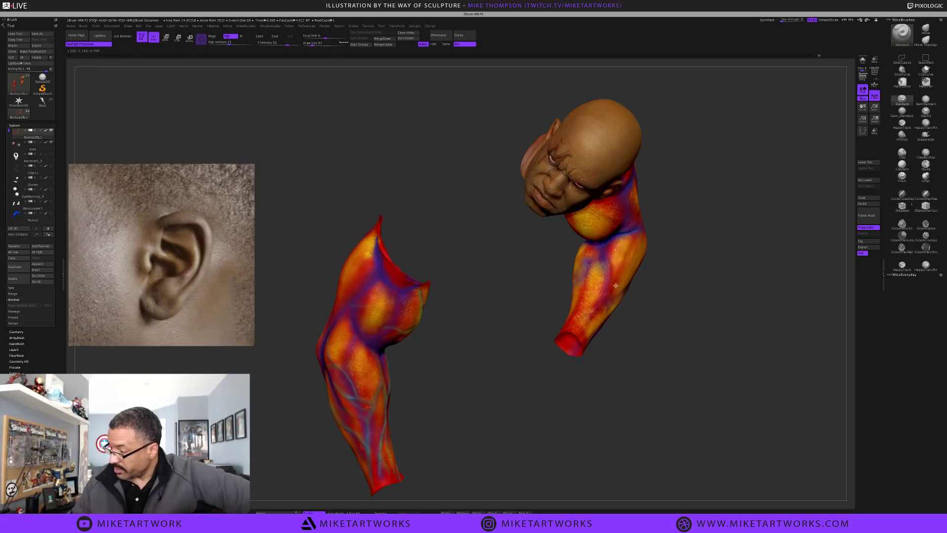
pyautogui.keyDown('ctrl'); pyautogui.moveTo(654, 303); pyautogui.dragTo(585, 369); pyautogui.keyUp('ctrl')
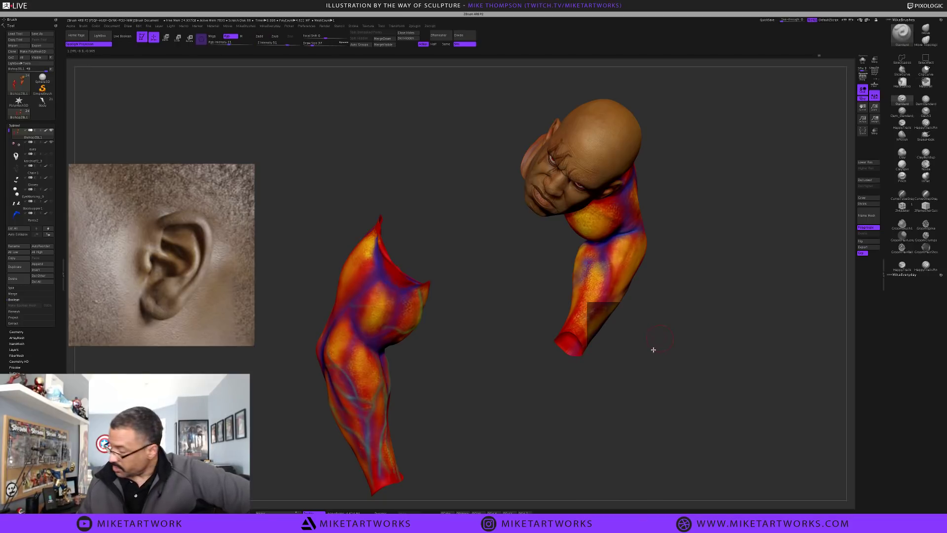
pyautogui.moveTo(651, 349); pyautogui.dragTo(627, 382)
pyautogui.moveTo(627, 382)
pyautogui.keyDown('ctrl'); pyautogui.mouseDown()
pyautogui.moveTo(645, 352)
pyautogui.moveTo(601, 401)
pyautogui.mouseUp(); pyautogui.keyUp('ctrl')
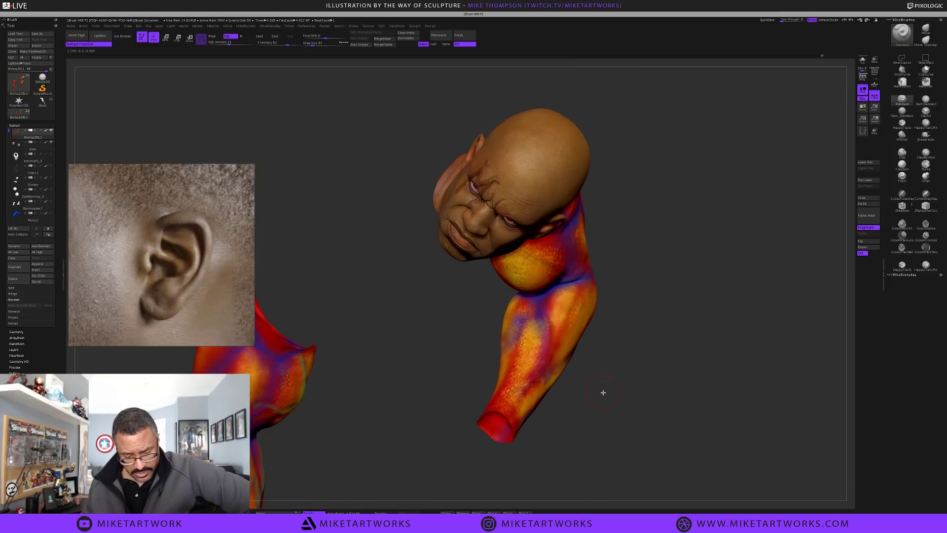
# Sample colours from the bent arm, switching from orange to a dark red, and adjust the red shade for painting its forearm
pyautogui.press('space')
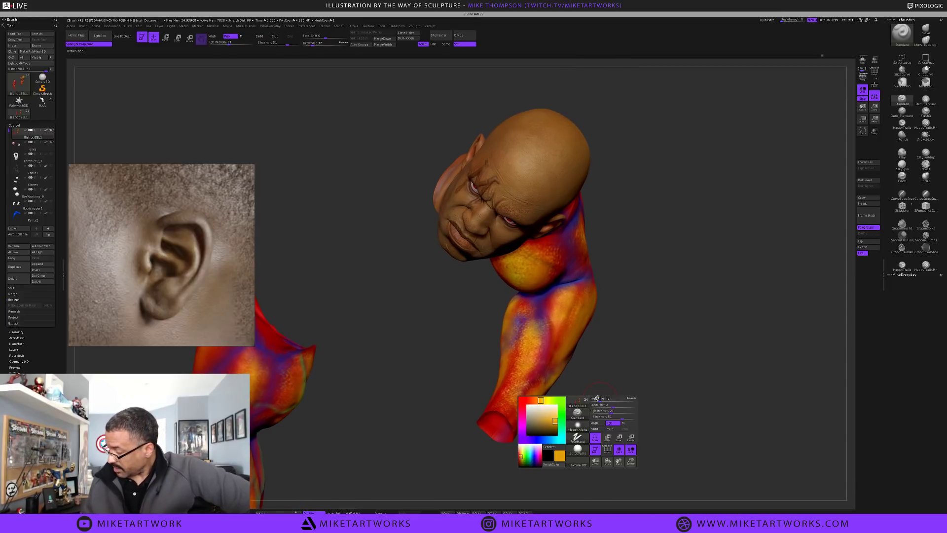
pyautogui.press('Return')
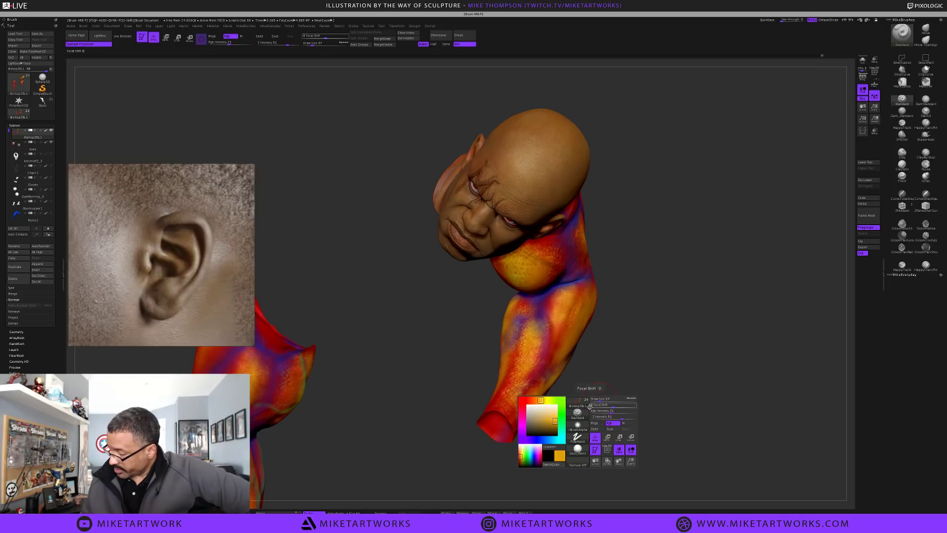
pyautogui.press('c')
pyautogui.press('c')
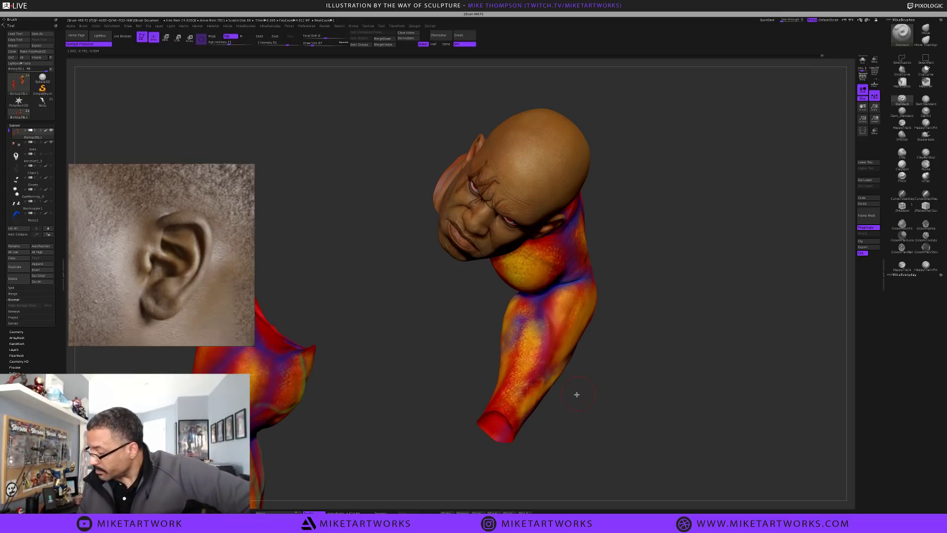
pyautogui.moveTo(577, 395); pyautogui.dragTo(577, 407)
pyautogui.press('space')
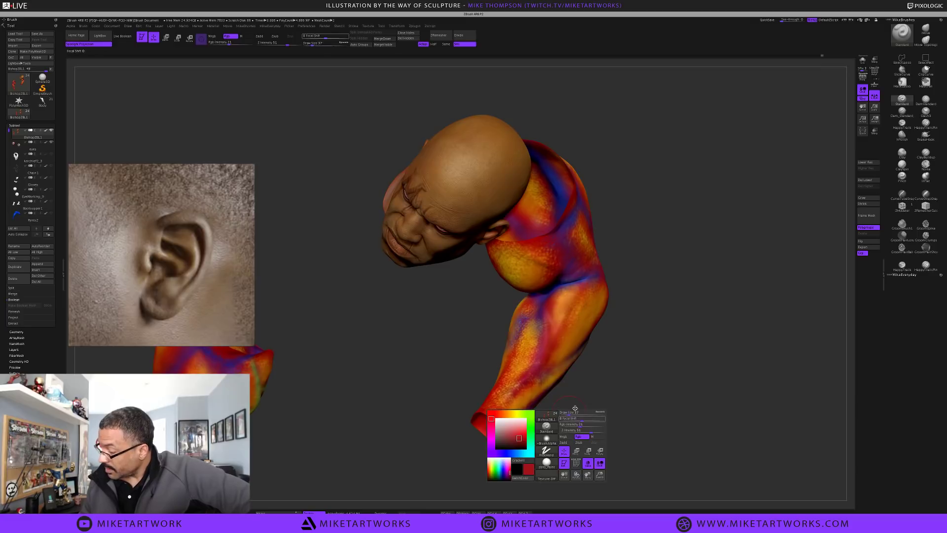
pyautogui.click(520, 441)
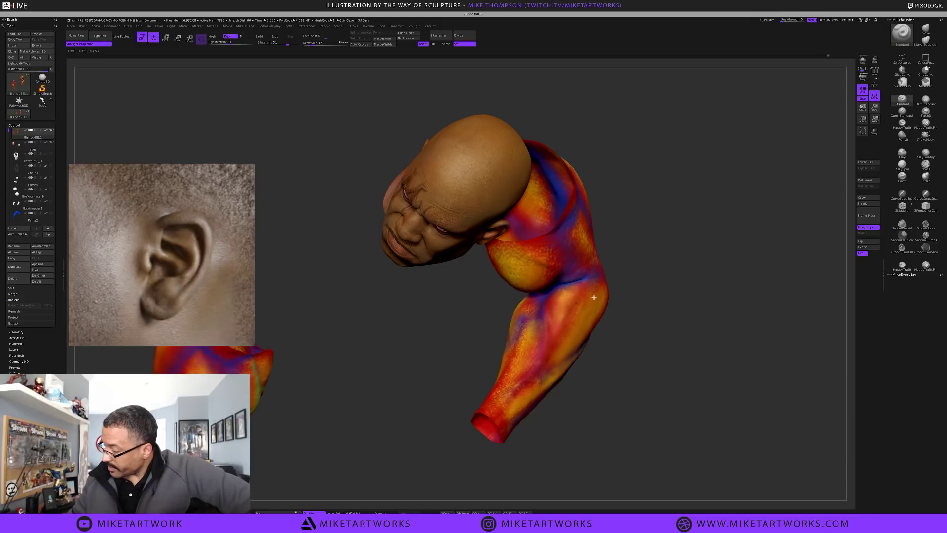
# Paint red streaks between the orange muscle areas on the bent arm's outer forearm and around the elbow
pyautogui.moveTo(617, 393); pyautogui.dragTo(630, 387)
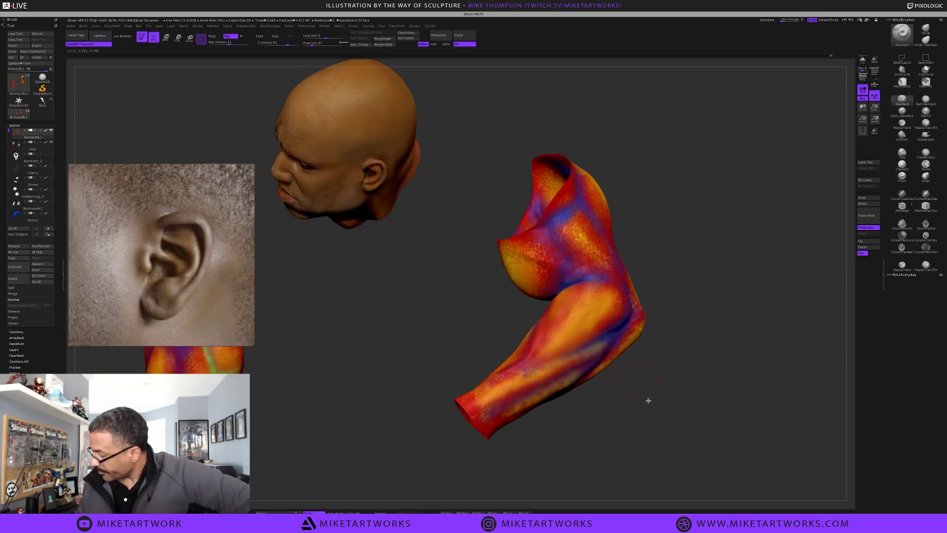
pyautogui.moveTo(648, 400); pyautogui.dragTo(643, 344)
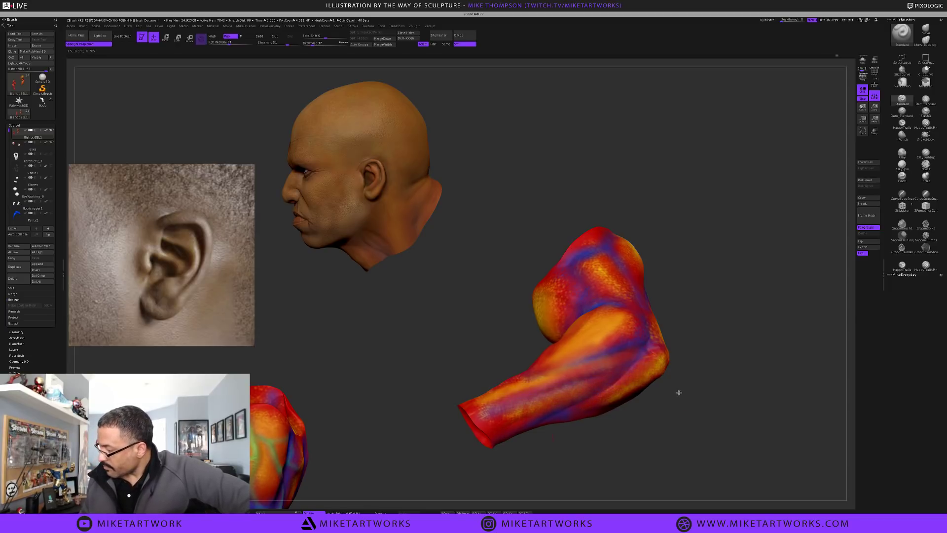
pyautogui.moveTo(679, 392); pyautogui.dragTo(681, 430)
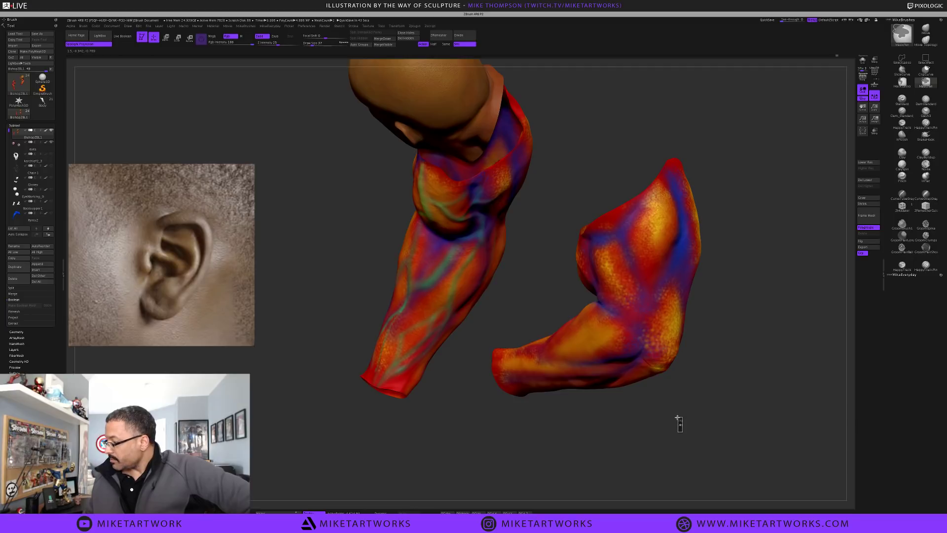
pyautogui.press('ctrl')
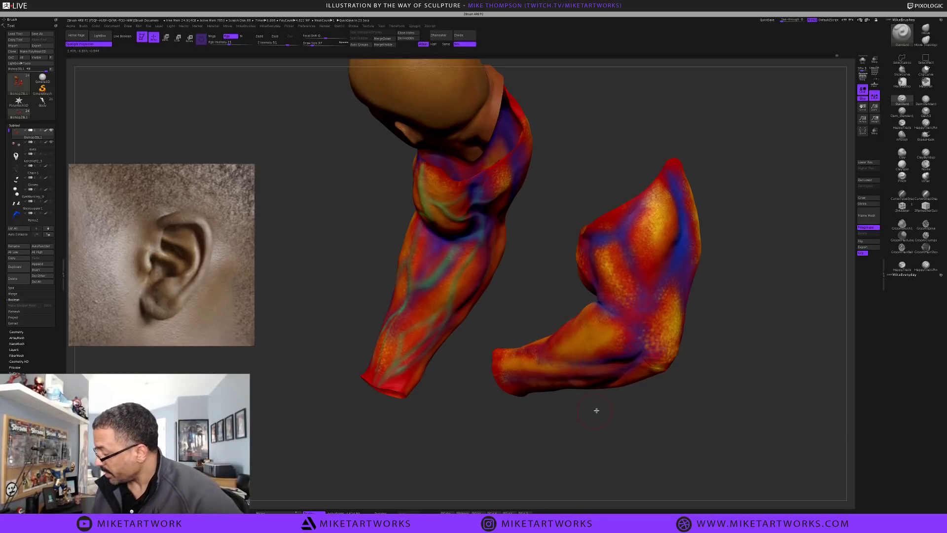
# Shift the paint colour toward orange-red and touch up the bent arm around the elbow
pyautogui.keyDown('alt'); pyautogui.moveTo(609, 408); pyautogui.dragTo(535, 433); pyautogui.keyUp('alt')
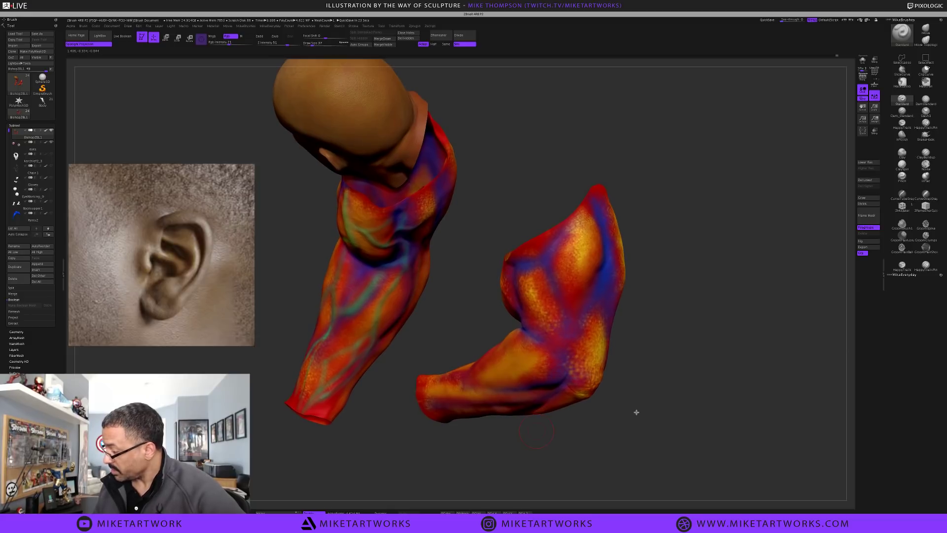
pyautogui.moveTo(636, 411); pyautogui.dragTo(636, 412)
pyautogui.press('space')
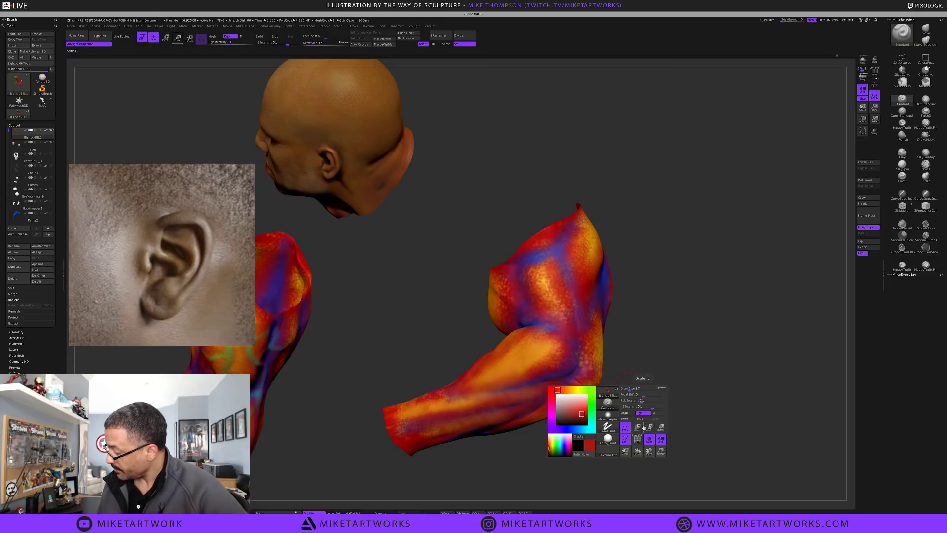
pyautogui.moveTo(578, 415); pyautogui.dragTo(599, 361)
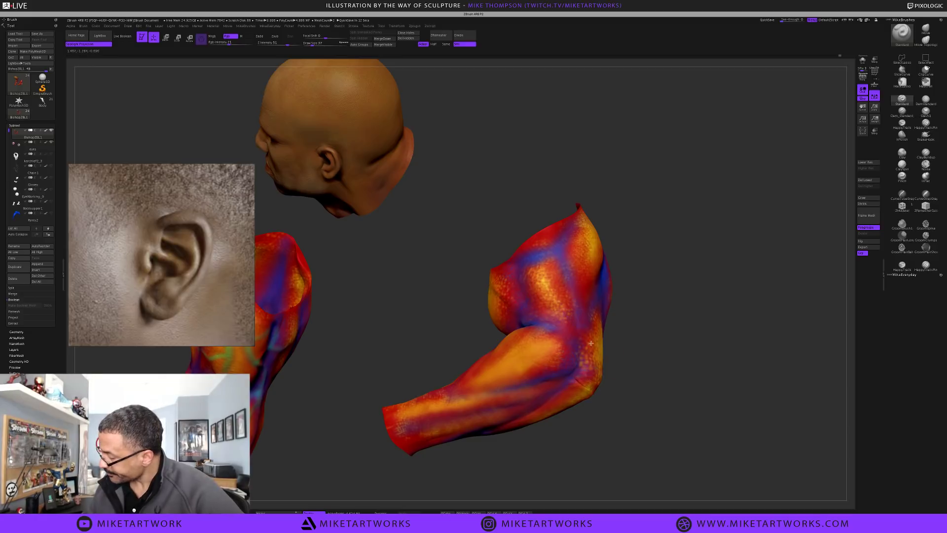
pyautogui.moveTo(660, 389); pyautogui.dragTo(614, 346)
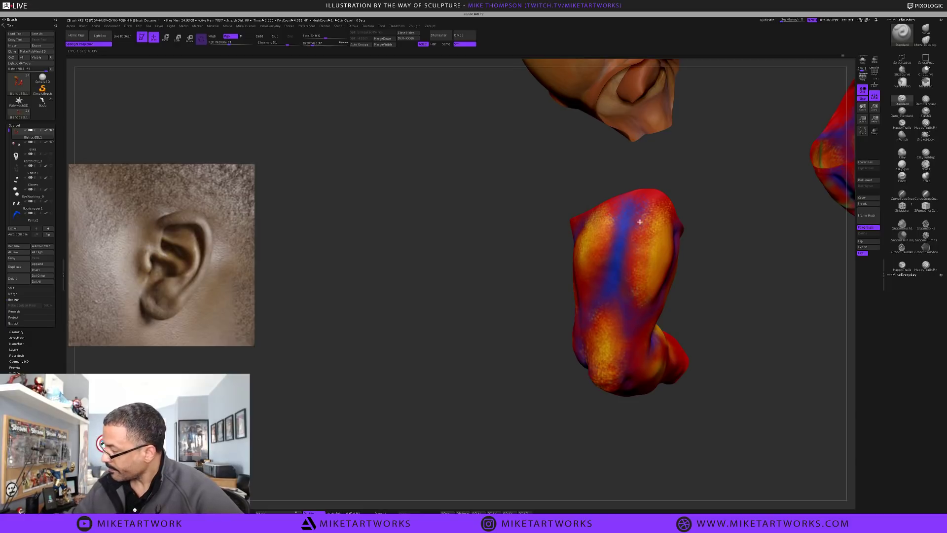
pyautogui.moveTo(710, 308); pyautogui.dragTo(720, 314)
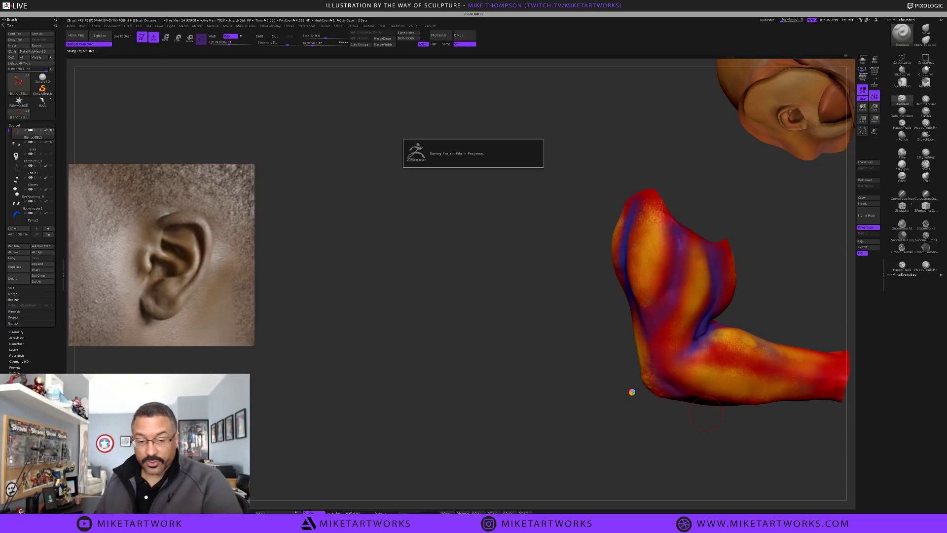
# Turn off the body's polypaint display and isolate the elbow crease region of the bent arm
pyautogui.press('space')
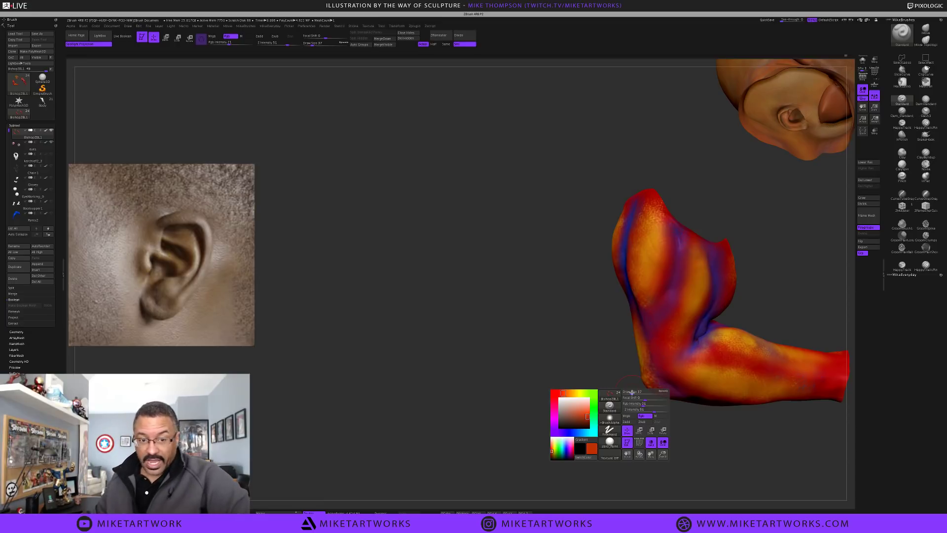
pyautogui.keyDown('alt'); pyautogui.moveTo(657, 422); pyautogui.dragTo(518, 414); pyautogui.keyUp('alt')
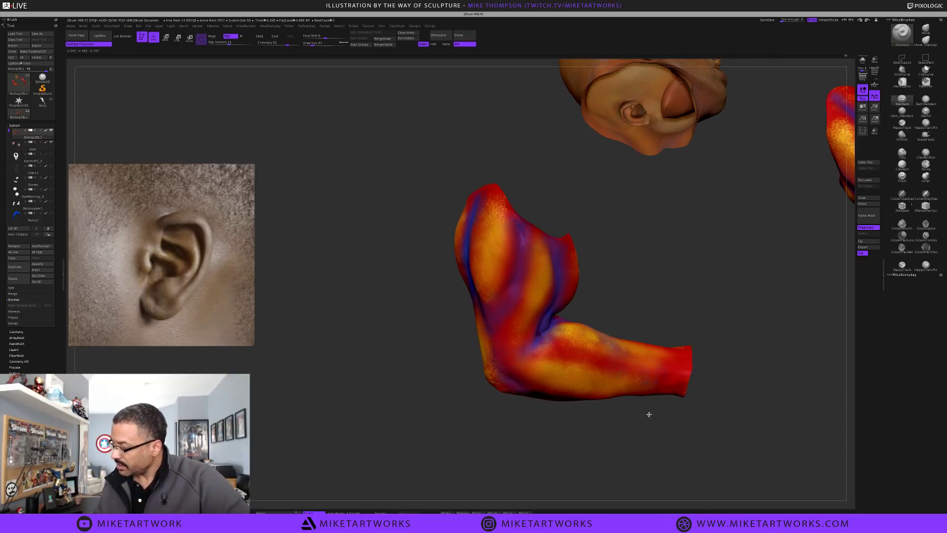
pyautogui.moveTo(648, 414); pyautogui.dragTo(612, 419)
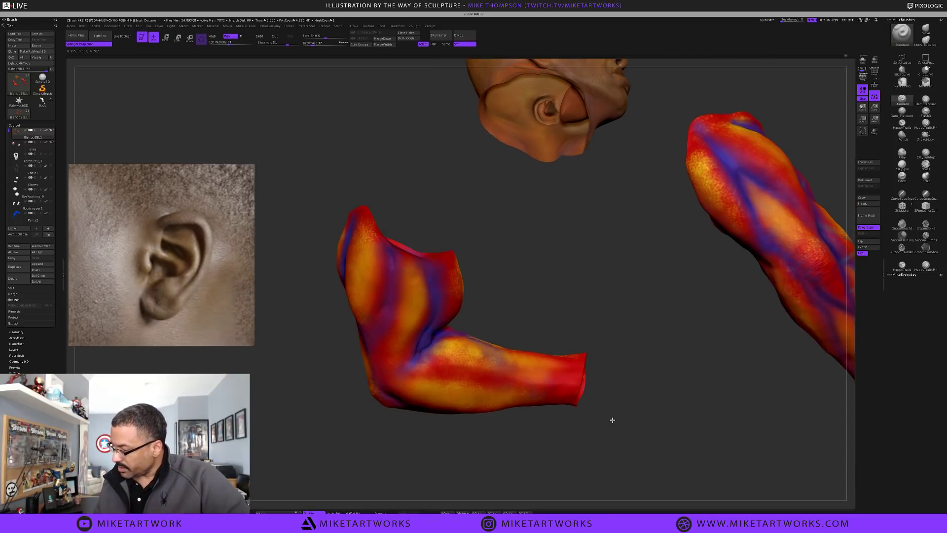
pyautogui.moveTo(486, 447)
pyautogui.mouseDown()
pyautogui.moveTo(478, 453)
pyautogui.moveTo(484, 444)
pyautogui.mouseUp()
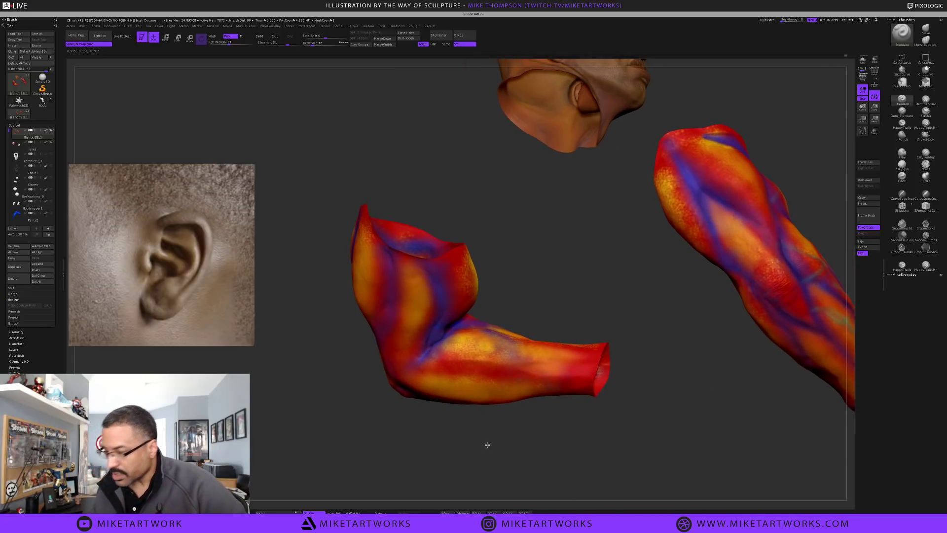
pyautogui.click(47, 132)
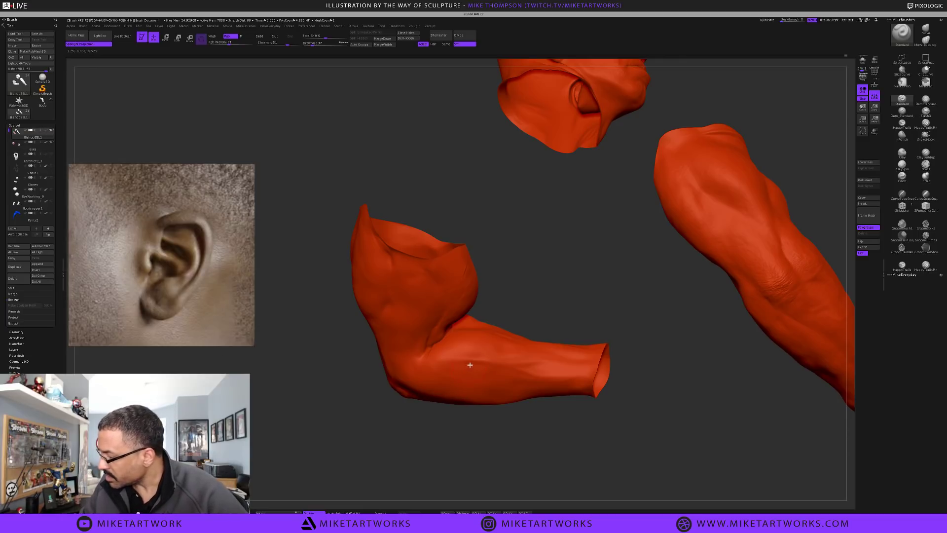
pyautogui.moveTo(423, 408)
pyautogui.keyDown('ctrl'); pyautogui.keyDown('shift'); pyautogui.mouseDown()
pyautogui.moveTo(478, 296)
pyautogui.moveTo(460, 294)
pyautogui.moveTo(471, 284)
pyautogui.mouseUp(); pyautogui.keyUp('shift'); pyautogui.keyUp('ctrl')
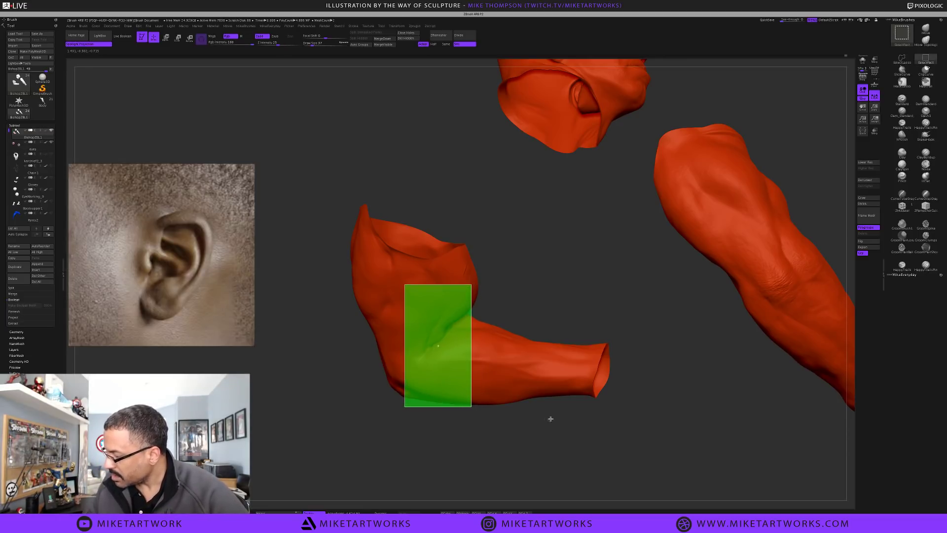
# Set the colour to white and the draw size to 22, and smooth the jagged geometry inside the elbow fold
pyautogui.press('space')
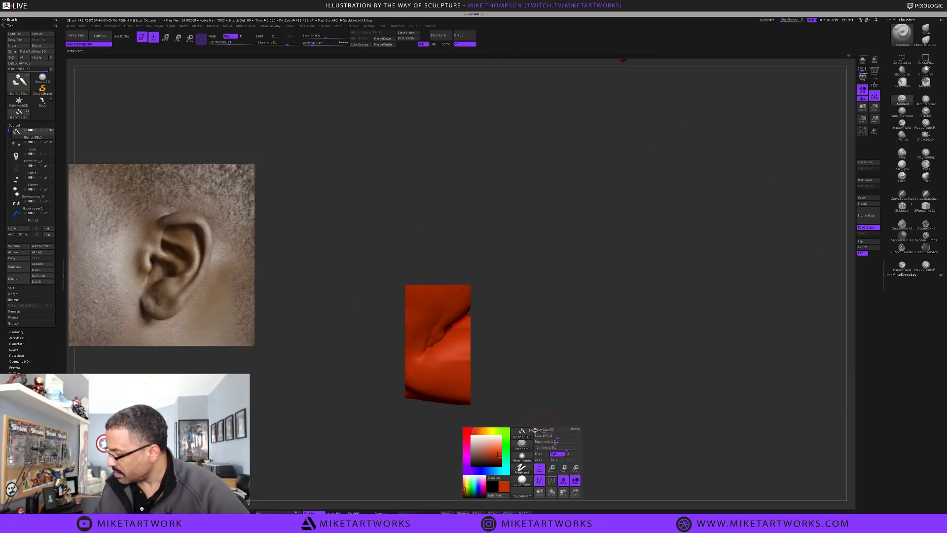
pyautogui.click(471, 431)
pyautogui.moveTo(552, 385); pyautogui.dragTo(553, 426)
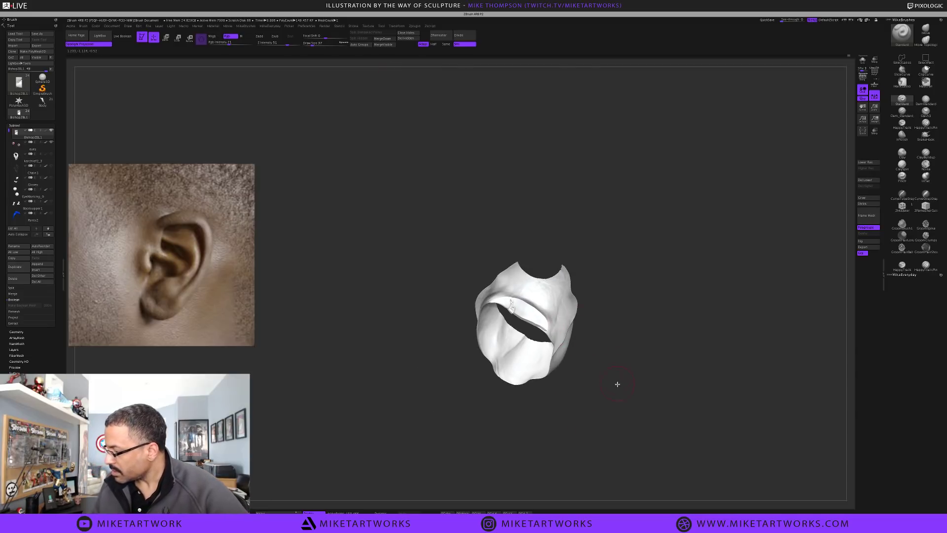
pyautogui.moveTo(617, 383); pyautogui.dragTo(640, 396)
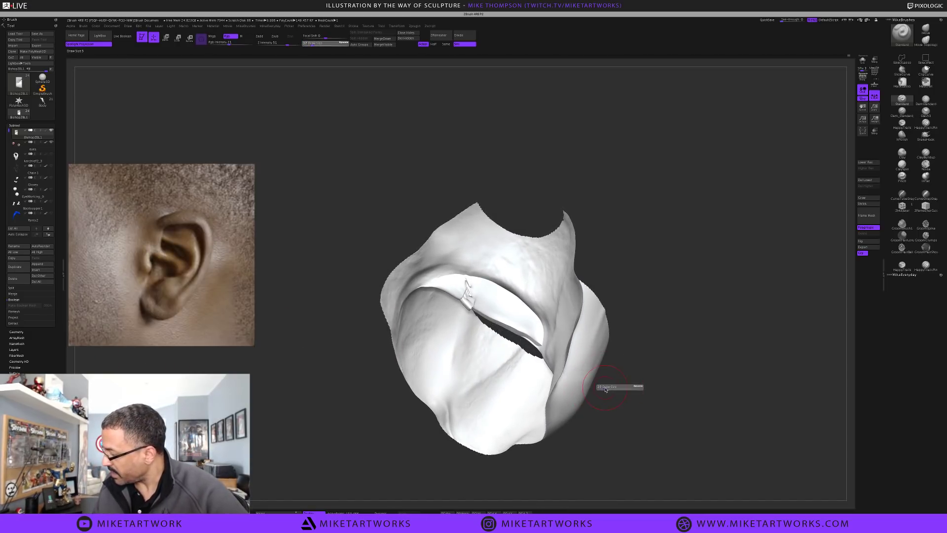
pyautogui.press('shift')
pyautogui.keyDown('shift'); pyautogui.moveTo(462, 288); pyautogui.dragTo(465, 298); pyautogui.keyUp('shift')
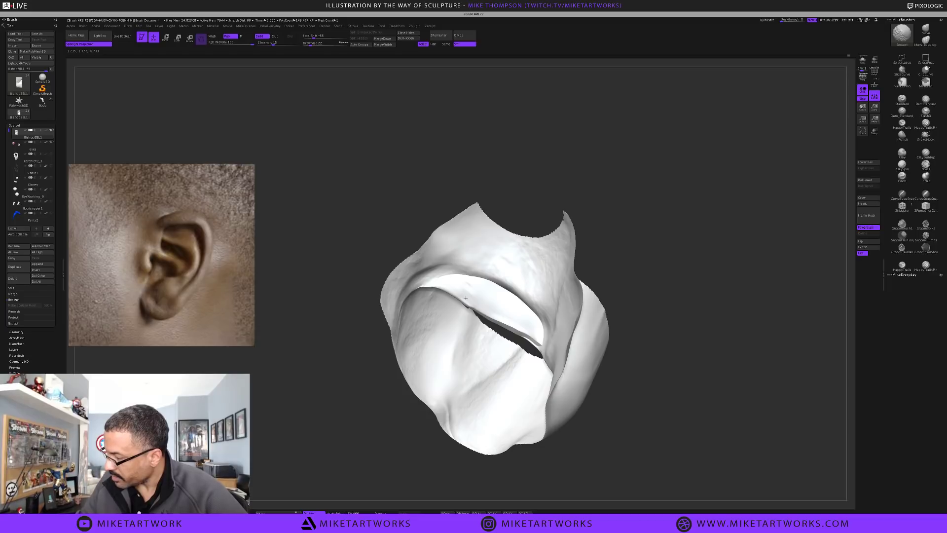
# Smooth the lower surface and remaining creases of the isolated elbow fold
pyautogui.moveTo(622, 348)
pyautogui.mouseDown()
pyautogui.moveTo(674, 366)
pyautogui.moveTo(624, 413)
pyautogui.moveTo(642, 401)
pyautogui.moveTo(656, 422)
pyautogui.moveTo(656, 414)
pyautogui.moveTo(640, 443)
pyautogui.mouseUp()
pyautogui.keyDown('shift'); pyautogui.moveTo(453, 404); pyautogui.dragTo(462, 370); pyautogui.keyUp('shift')
pyautogui.moveTo(498, 321)
pyautogui.mouseDown()
pyautogui.moveTo(493, 363)
pyautogui.moveTo(464, 359)
pyautogui.mouseUp()
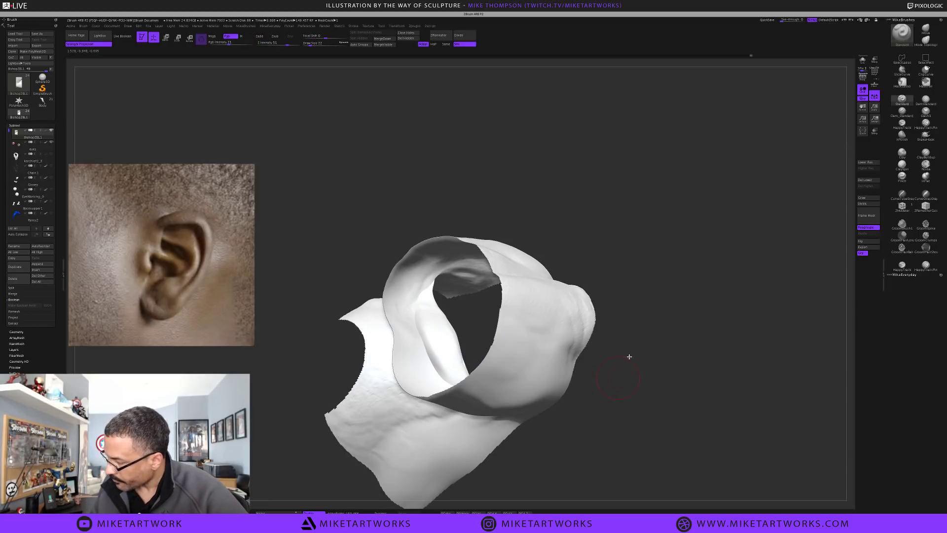
pyautogui.moveTo(628, 355)
pyautogui.mouseDown()
pyautogui.moveTo(633, 323)
pyautogui.moveTo(632, 332)
pyautogui.moveTo(617, 277)
pyautogui.moveTo(542, 294)
pyautogui.mouseUp()
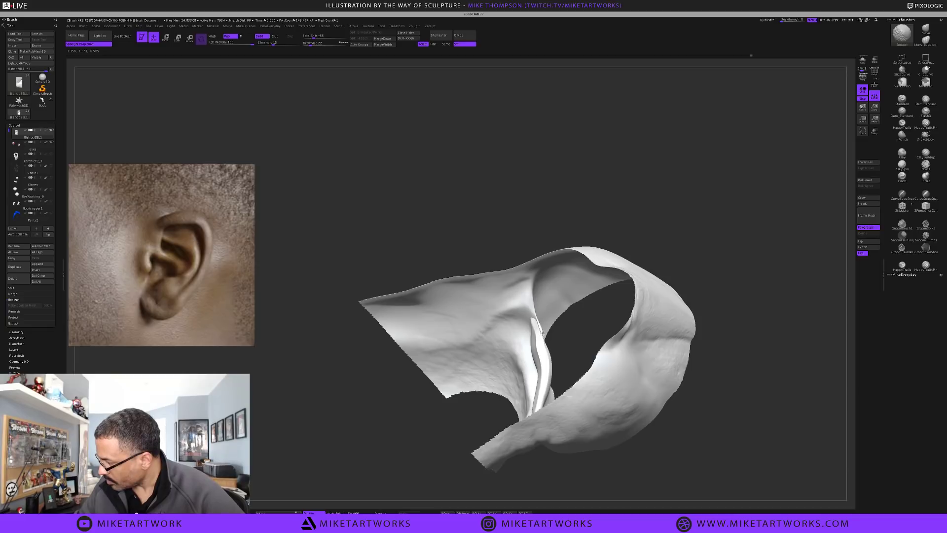
pyautogui.press('shift')
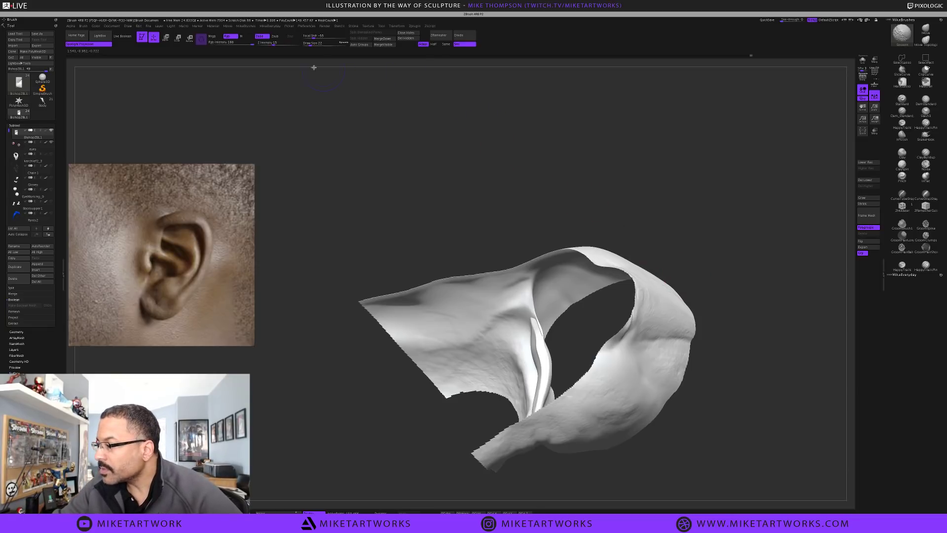
# Raise the Smooth brush's Z intensity and smooth the pinched inner walls of the elbow crease
pyautogui.moveTo(277, 45); pyautogui.dragTo(300, 44)
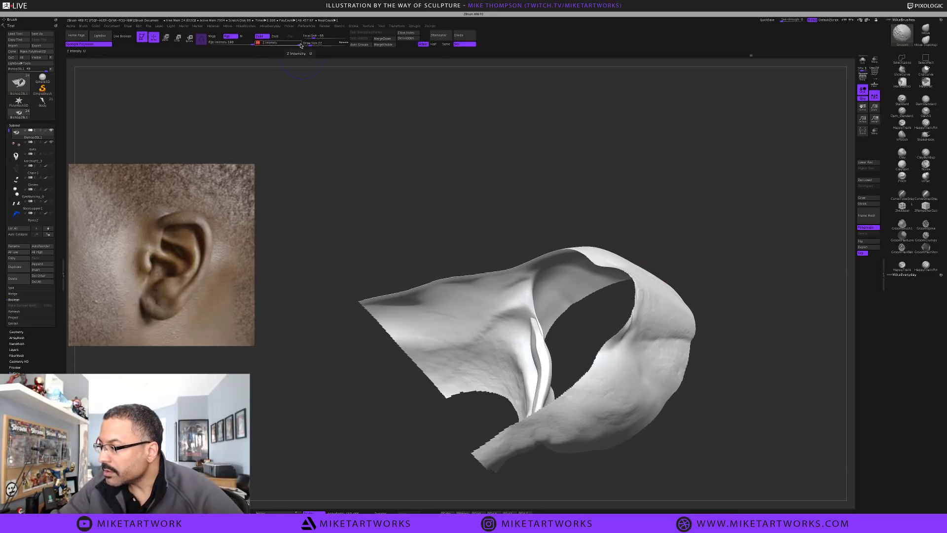
pyautogui.moveTo(720, 345); pyautogui.dragTo(691, 346)
pyautogui.press('shift')
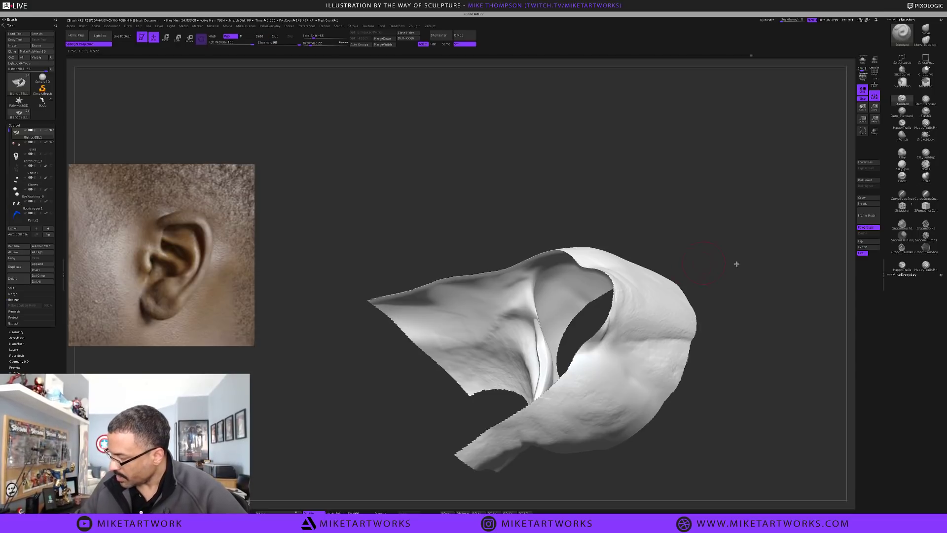
pyautogui.moveTo(735, 264)
pyautogui.mouseDown()
pyautogui.moveTo(729, 365)
pyautogui.moveTo(742, 362)
pyautogui.mouseUp()
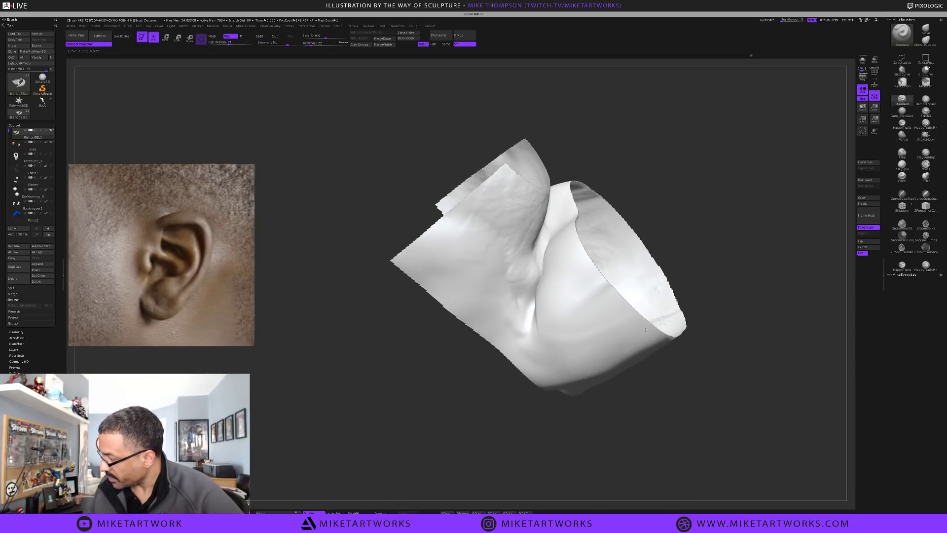
pyautogui.press('shift')
pyautogui.keyDown('shift'); pyautogui.moveTo(542, 279); pyautogui.dragTo(553, 234); pyautogui.keyUp('shift')
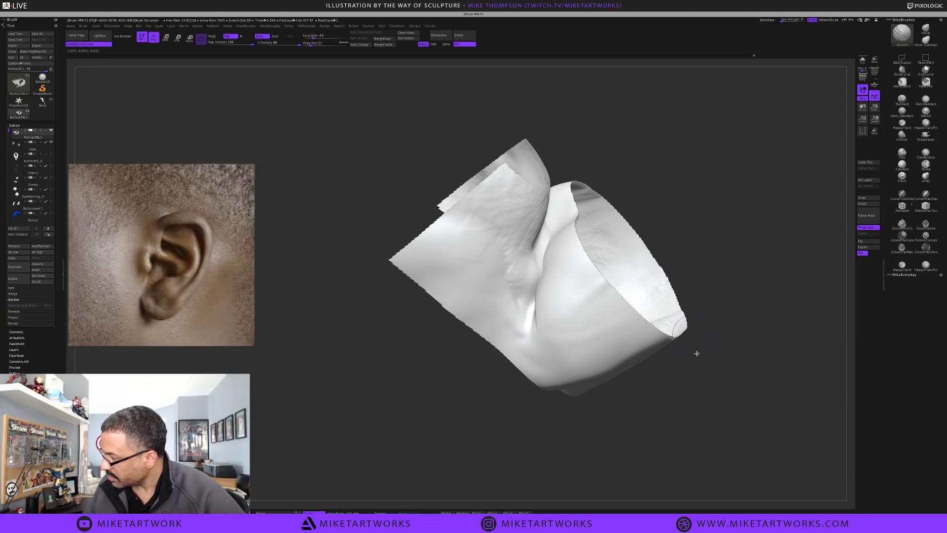
pyautogui.moveTo(697, 353); pyautogui.dragTo(689, 414)
pyautogui.keyDown('shift'); pyautogui.moveTo(556, 323); pyautogui.dragTo(555, 301); pyautogui.keyUp('shift')
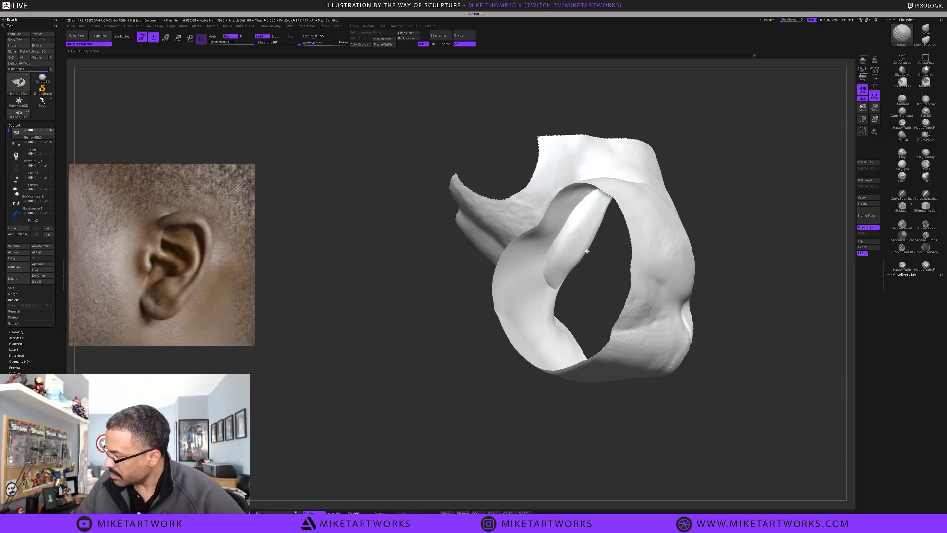
# Bring the hidden parts of the body mesh back into view
pyautogui.hotkey('ctrl', 'shift')
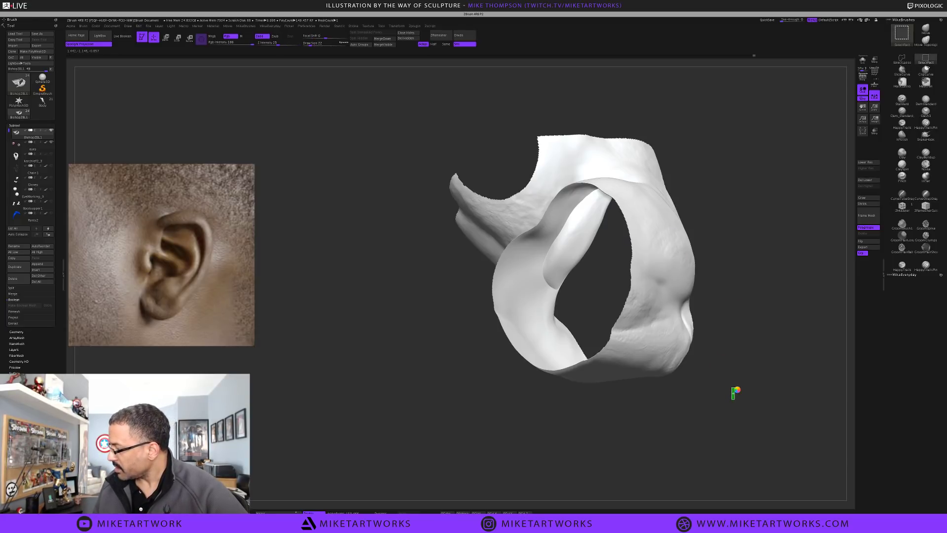
pyautogui.keyDown('ctrl'); pyautogui.keyDown('shift'); pyautogui.click(735, 391); pyautogui.keyUp('shift'); pyautogui.keyUp('ctrl')
pyautogui.hotkey('ctrl', 'z')
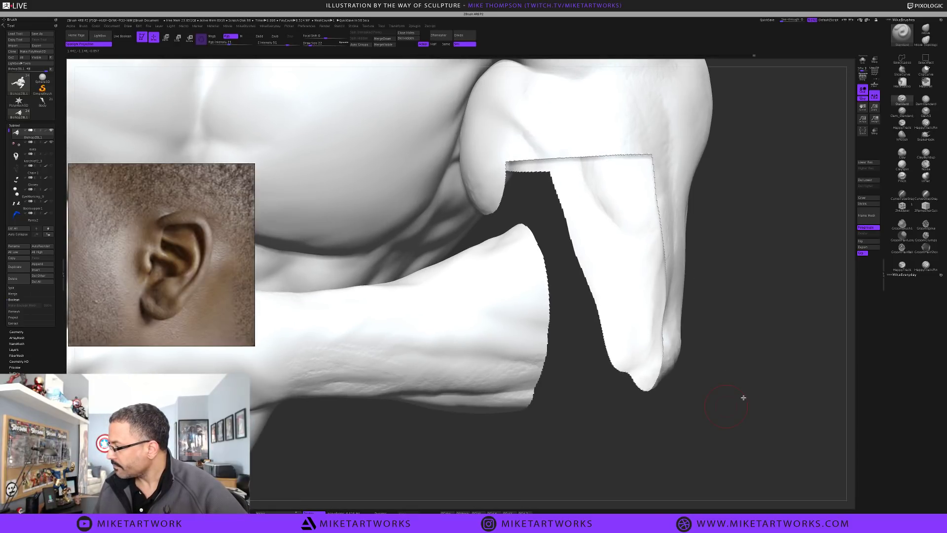
pyautogui.keyDown('ctrl'); pyautogui.keyDown('shift'); pyautogui.click(743, 396); pyautogui.keyUp('shift'); pyautogui.keyUp('ctrl')
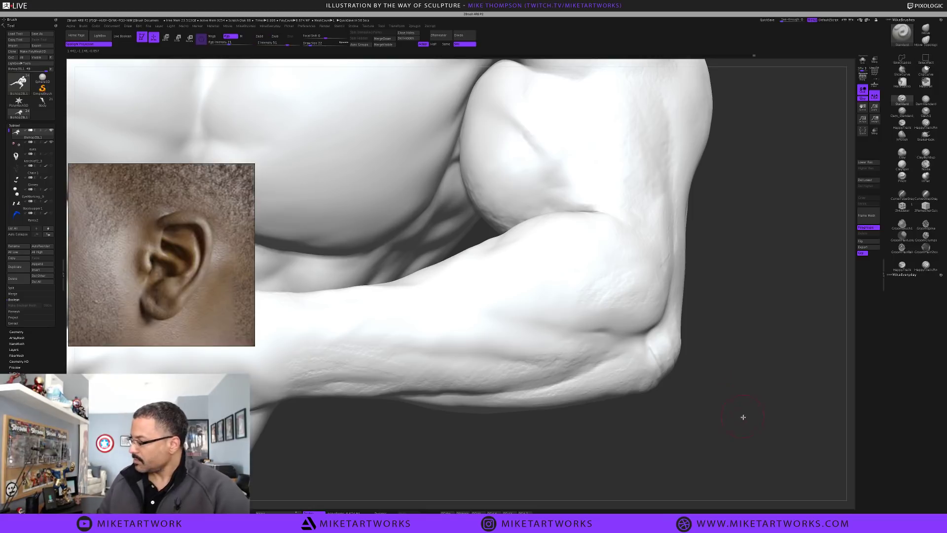
pyautogui.moveTo(736, 382); pyautogui.dragTo(733, 377)
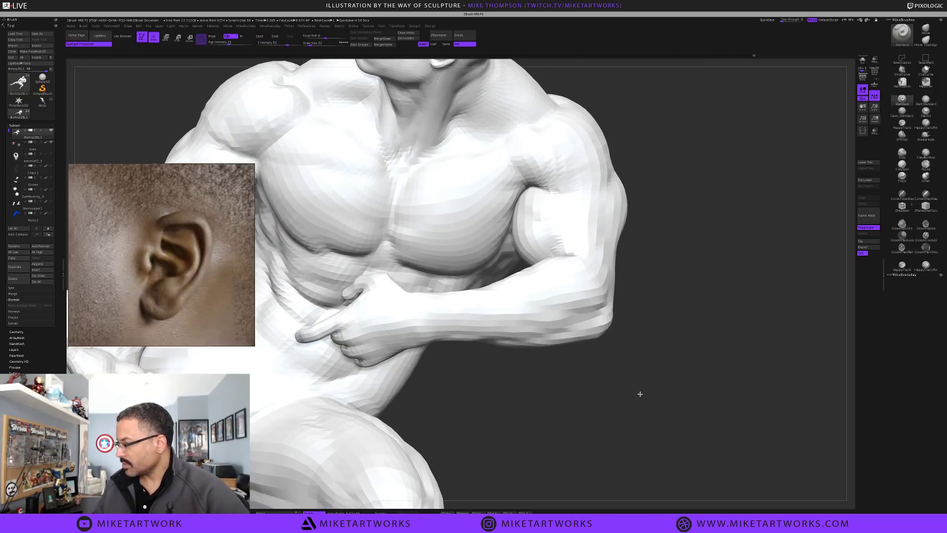
# Turn the body's polypaint display back on and frame the upper body
pyautogui.moveTo(649, 399)
pyautogui.mouseDown()
pyautogui.moveTo(730, 321)
pyautogui.moveTo(762, 250)
pyautogui.moveTo(774, 165)
pyautogui.moveTo(744, 144)
pyautogui.moveTo(731, 360)
pyautogui.moveTo(733, 332)
pyautogui.moveTo(778, 308)
pyautogui.mouseUp()
pyautogui.press('ctrl')
pyautogui.moveTo(751, 258); pyautogui.dragTo(762, 250)
pyautogui.moveTo(793, 284)
pyautogui.mouseDown()
pyautogui.moveTo(782, 249)
pyautogui.moveTo(804, 251)
pyautogui.mouseUp()
pyautogui.keyDown('alt'); pyautogui.moveTo(698, 216); pyautogui.dragTo(733, 265); pyautogui.keyUp('alt')
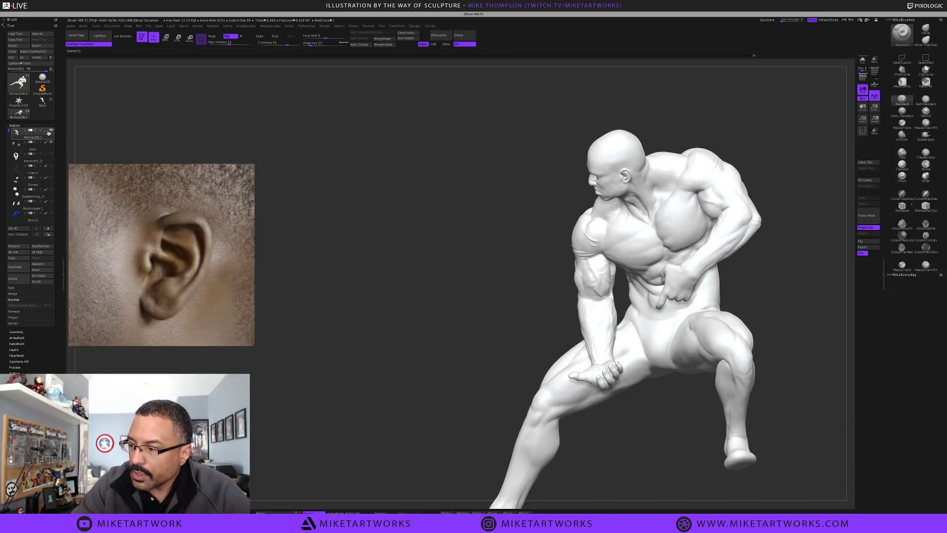
pyautogui.click(46, 132)
pyautogui.moveTo(762, 323); pyautogui.dragTo(690, 392)
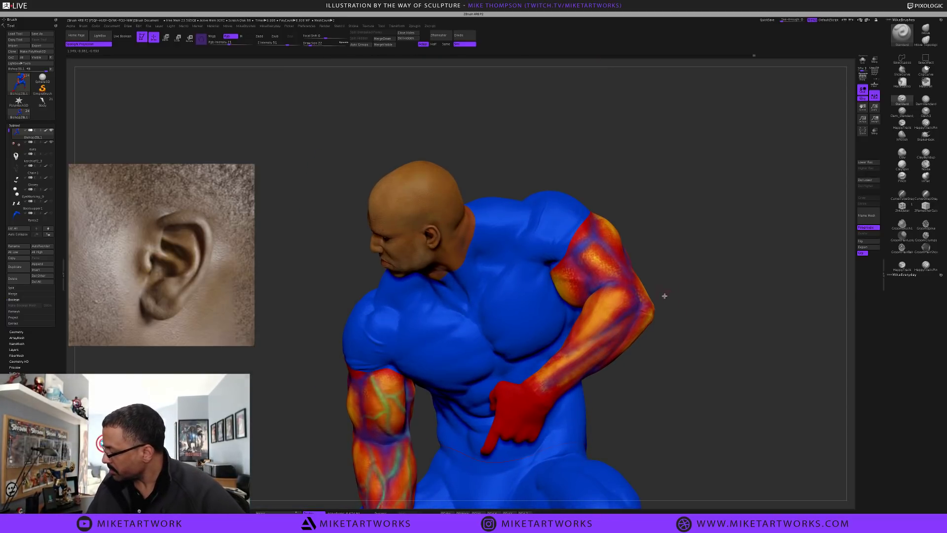
# Isolate both painted arms by hiding the rest of the body, then solo the body subtool and frame the bent arm
pyautogui.press('s')
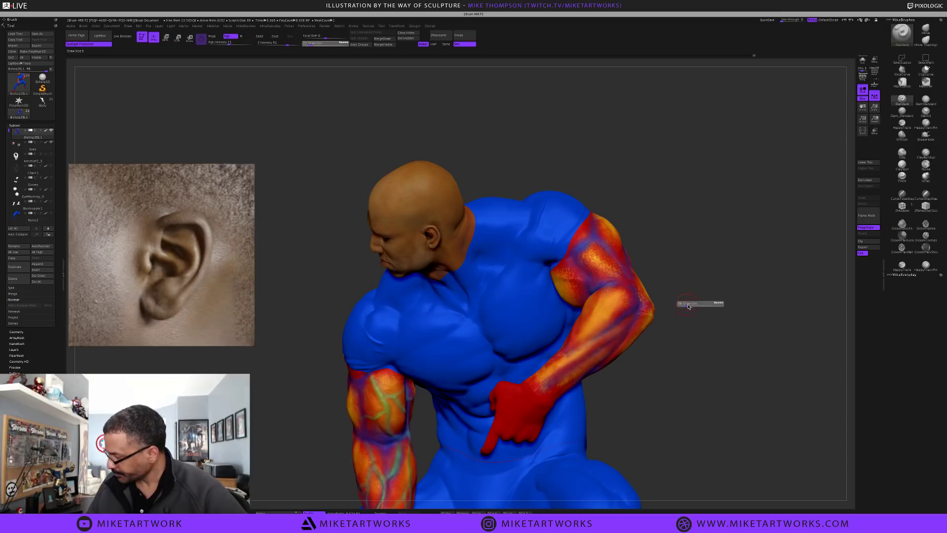
pyautogui.hotkey('ctrl', 'shift')
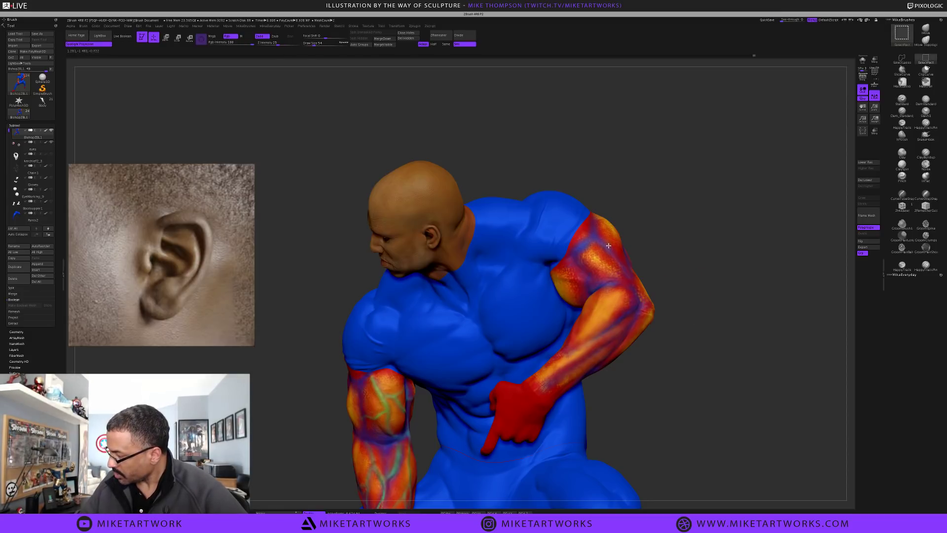
pyautogui.keyDown('ctrl'); pyautogui.keyDown('shift'); pyautogui.click(609, 247); pyautogui.keyUp('shift'); pyautogui.keyUp('ctrl')
pyautogui.keyDown('ctrl'); pyautogui.keyDown('shift'); pyautogui.moveTo(685, 347); pyautogui.dragTo(686, 357); pyautogui.keyUp('shift'); pyautogui.keyUp('ctrl')
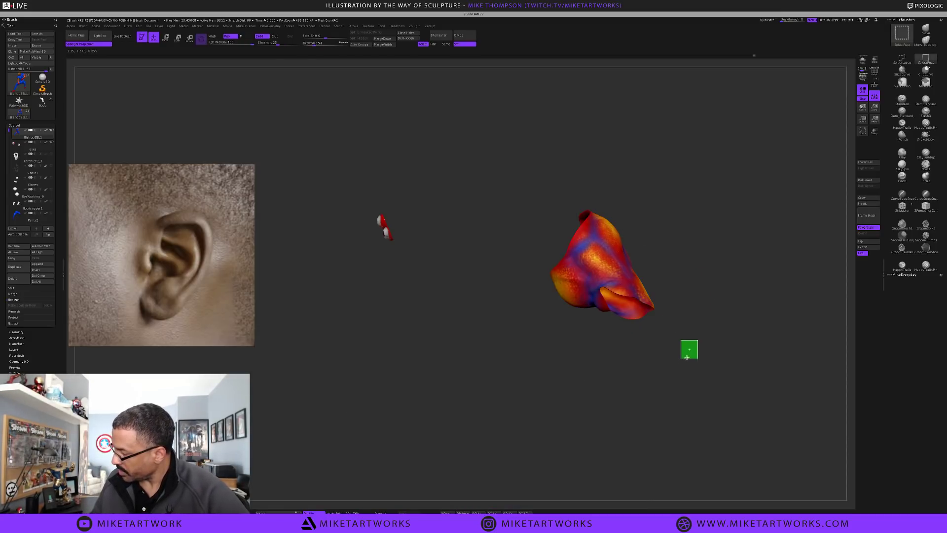
pyautogui.moveTo(687, 354); pyautogui.dragTo(647, 323)
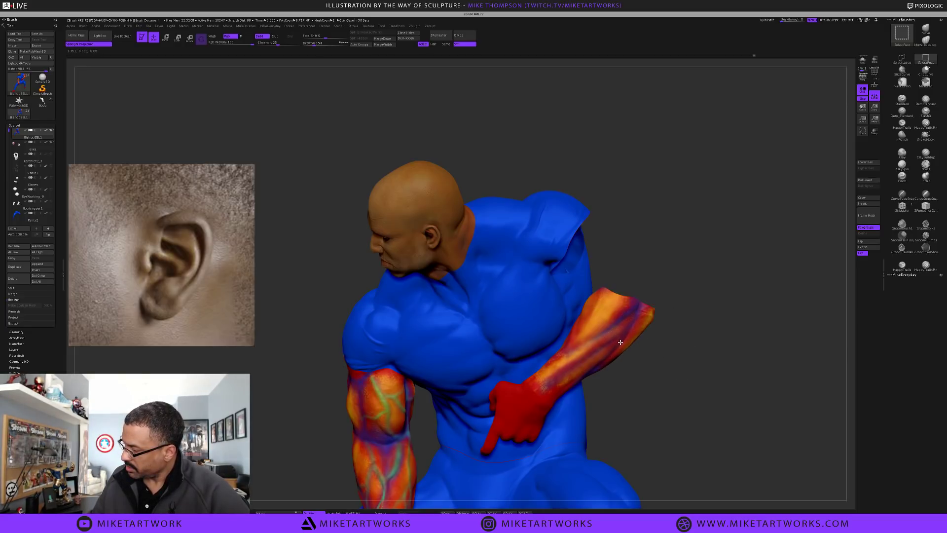
pyautogui.keyDown('ctrl'); pyautogui.keyDown('shift'); pyautogui.click(620, 342); pyautogui.keyUp('shift'); pyautogui.keyUp('ctrl')
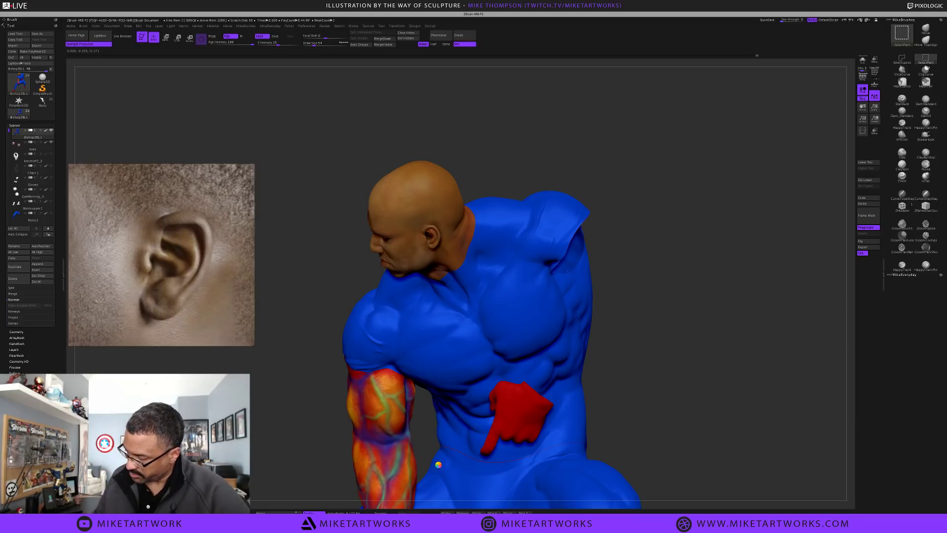
pyautogui.keyDown('ctrl'); pyautogui.keyDown('shift'); pyautogui.click(397, 414); pyautogui.keyUp('shift'); pyautogui.keyUp('ctrl')
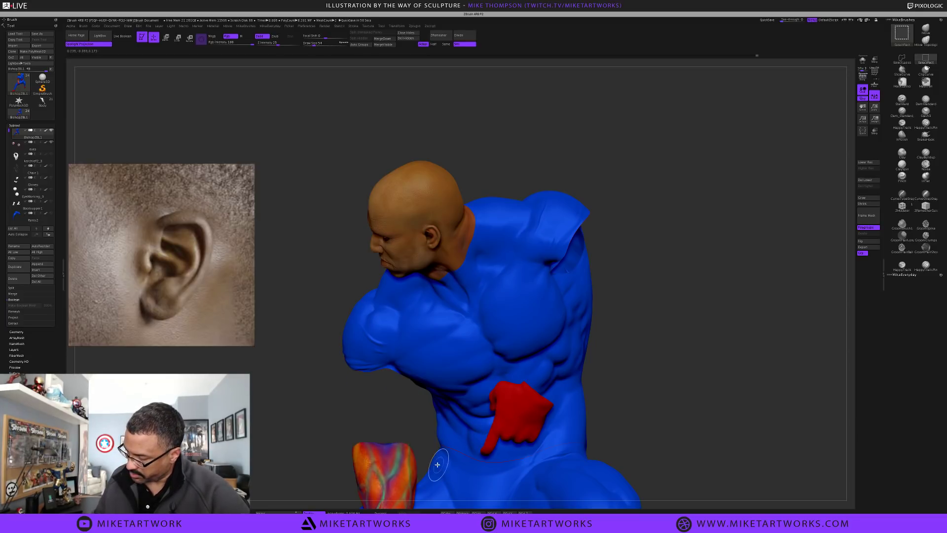
pyautogui.keyDown('ctrl'); pyautogui.keyDown('alt'); pyautogui.keyDown('shift'); pyautogui.click(405, 465); pyautogui.keyUp('shift'); pyautogui.keyUp('alt'); pyautogui.keyUp('ctrl')
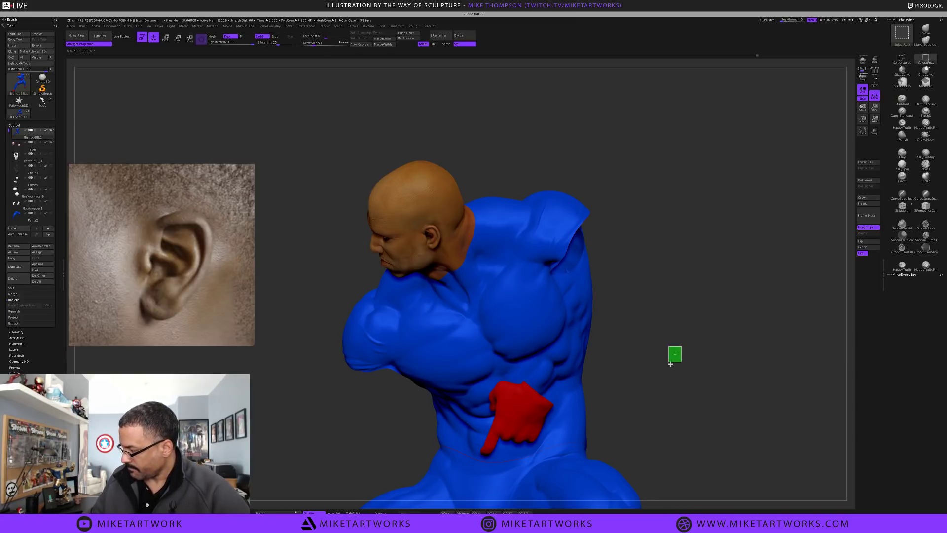
pyautogui.keyDown('ctrl'); pyautogui.keyDown('shift'); pyautogui.click(716, 382); pyautogui.keyUp('shift'); pyautogui.keyUp('ctrl')
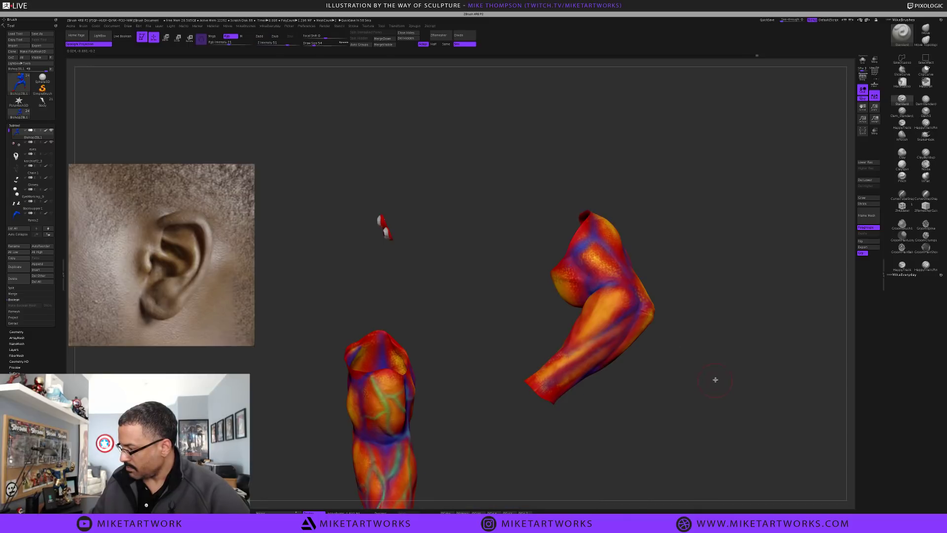
pyautogui.keyDown('alt'); pyautogui.moveTo(716, 380); pyautogui.dragTo(735, 379); pyautogui.keyUp('alt')
pyautogui.click(863, 60)
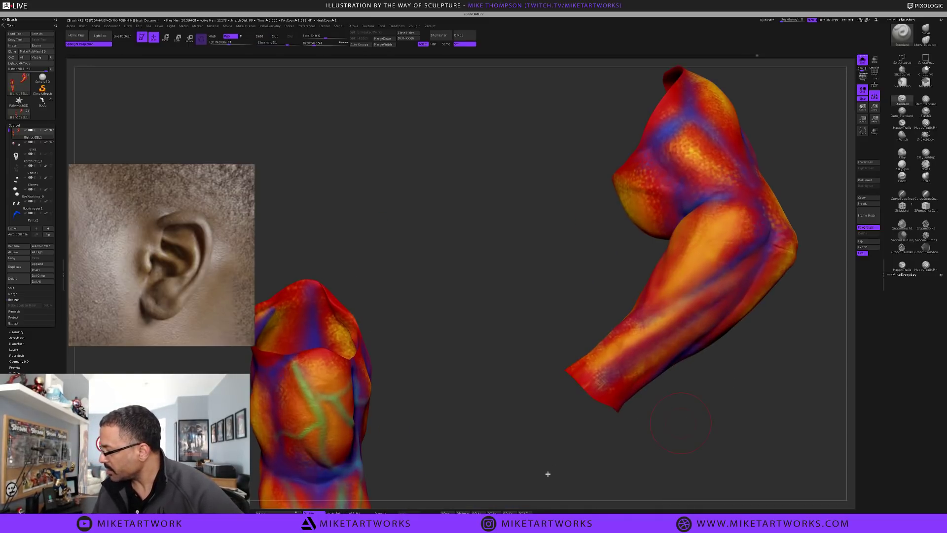
# Paint blue bands between the forearm muscles of the bent arm, running from the elbow toward the wrist
pyautogui.press('space')
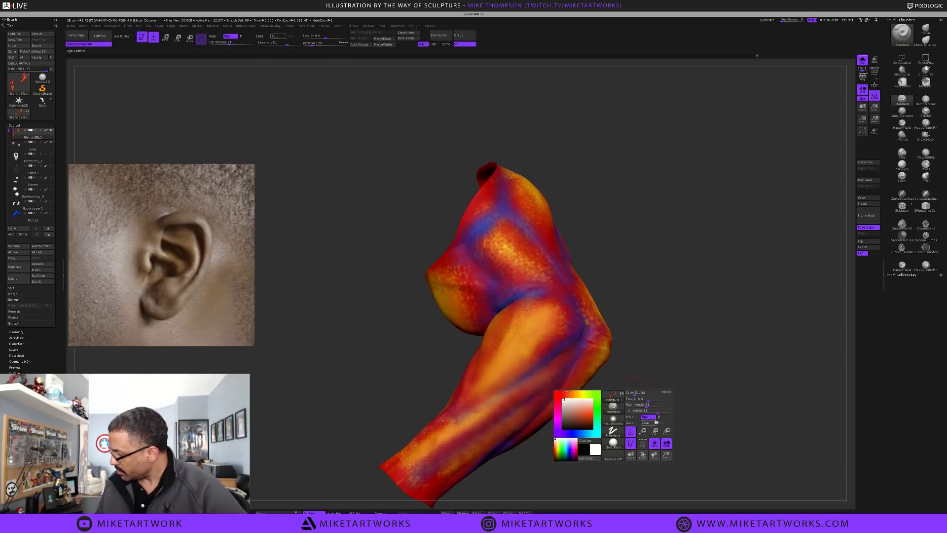
pyautogui.press('space')
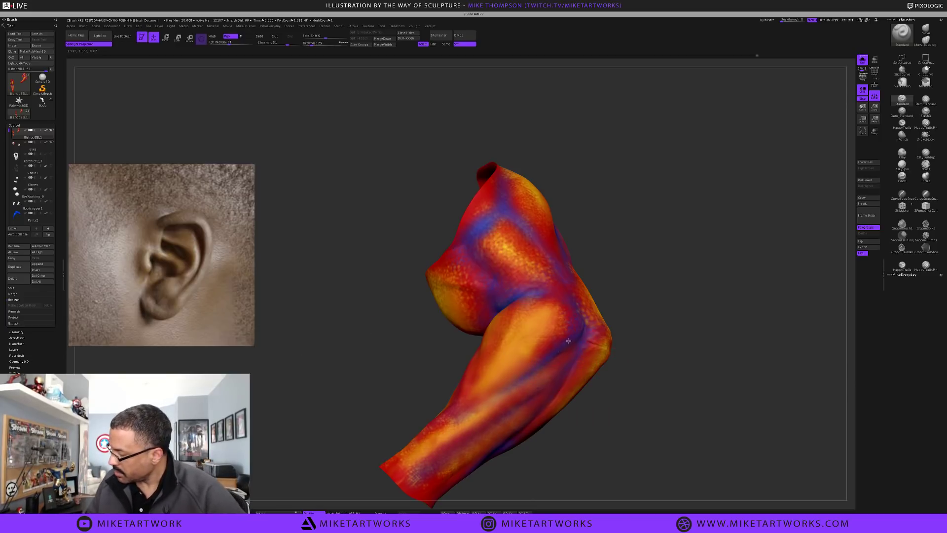
pyautogui.moveTo(568, 341); pyautogui.dragTo(410, 454)
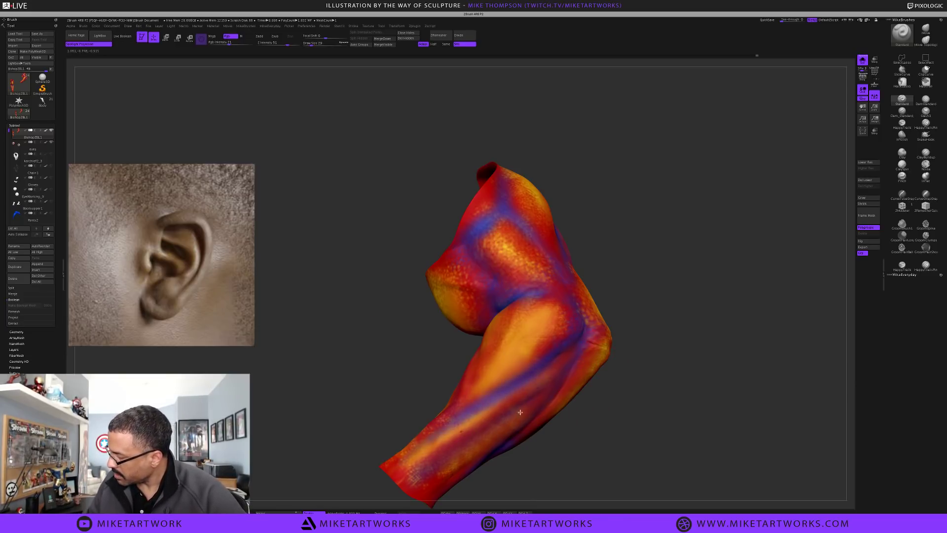
pyautogui.moveTo(608, 404); pyautogui.dragTo(523, 442)
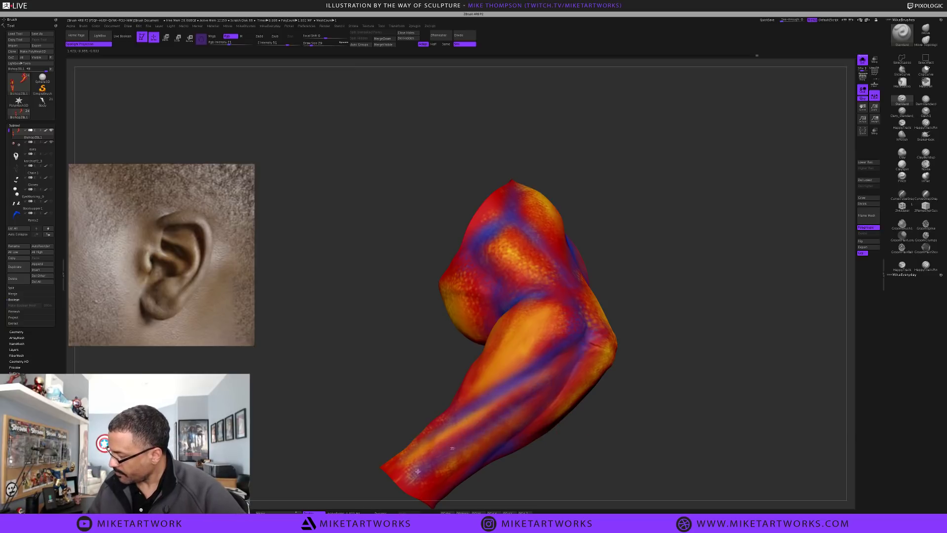
pyautogui.moveTo(652, 405); pyautogui.dragTo(592, 343)
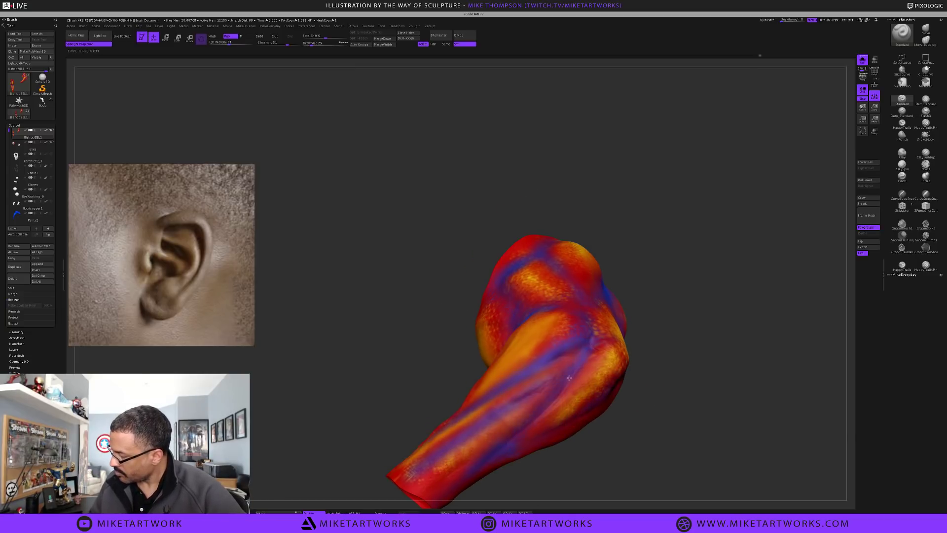
pyautogui.moveTo(613, 425)
pyautogui.mouseDown()
pyautogui.moveTo(645, 427)
pyautogui.moveTo(605, 417)
pyautogui.mouseUp()
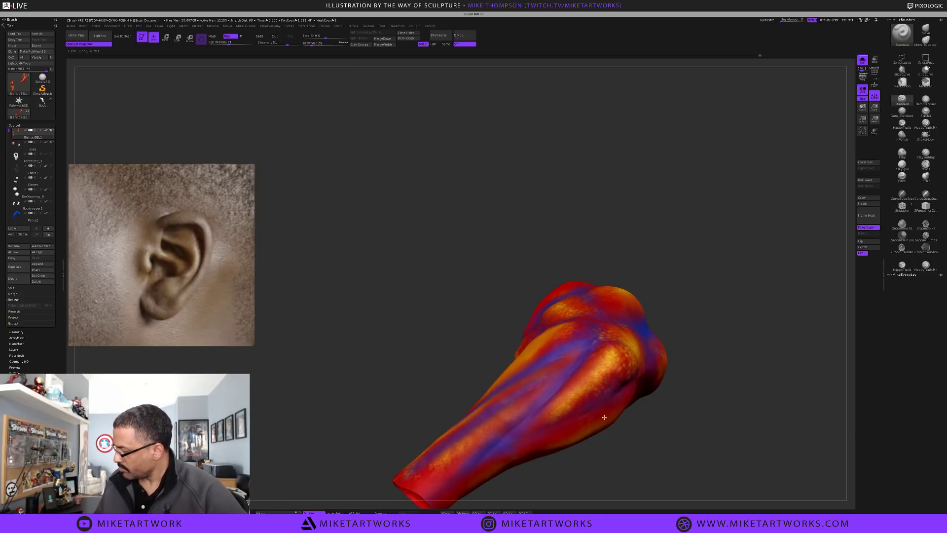
# Paint blue separations along the back of the bent upper arm and around its inner elbow
pyautogui.moveTo(706, 406); pyautogui.dragTo(686, 355)
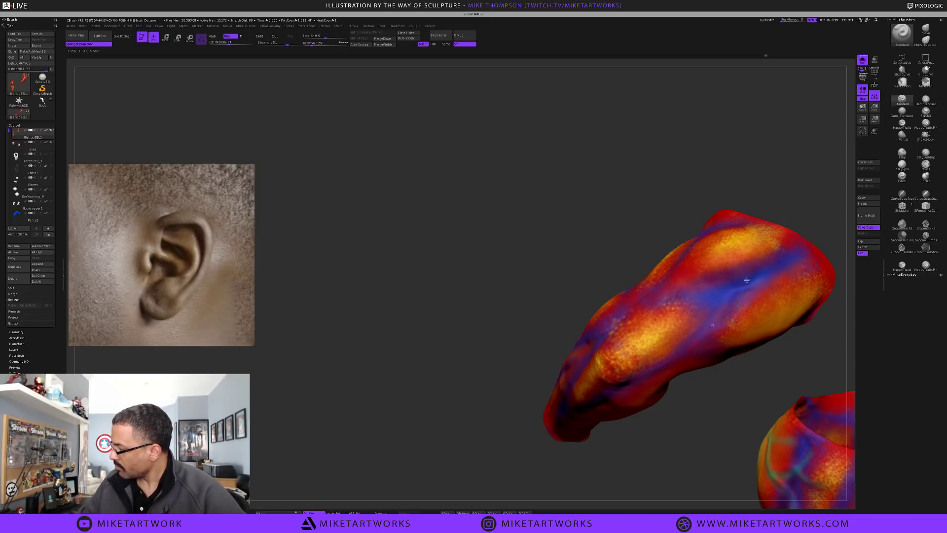
pyautogui.moveTo(744, 406); pyautogui.dragTo(636, 355)
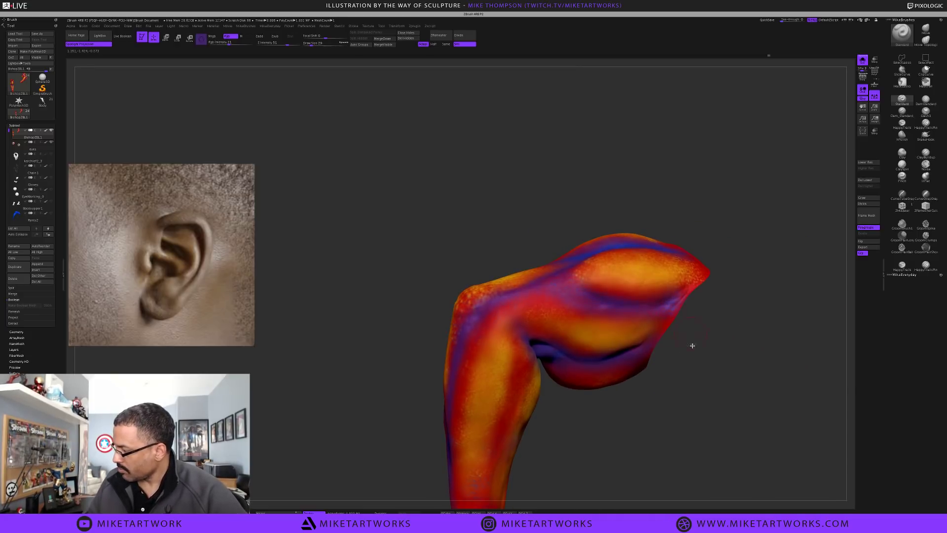
pyautogui.moveTo(692, 345); pyautogui.dragTo(603, 374)
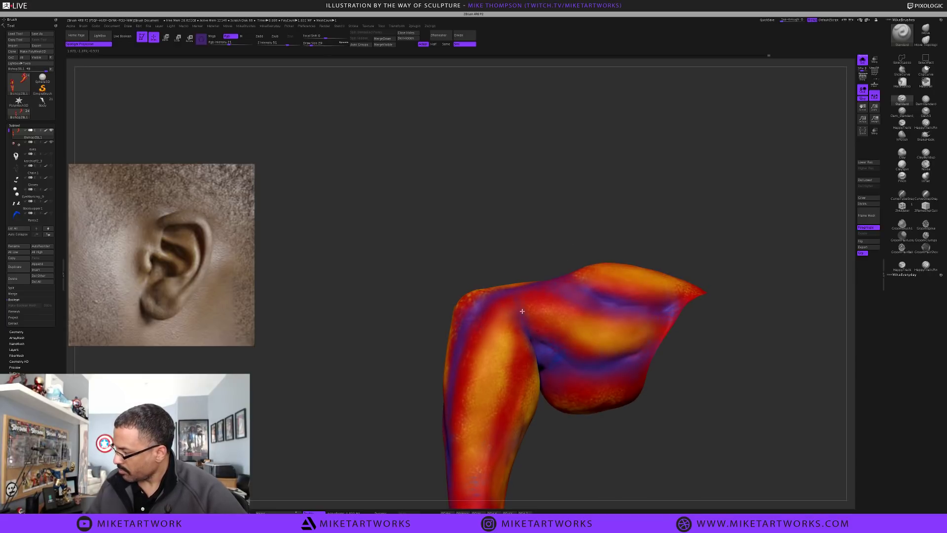
pyautogui.moveTo(690, 397); pyautogui.dragTo(693, 398)
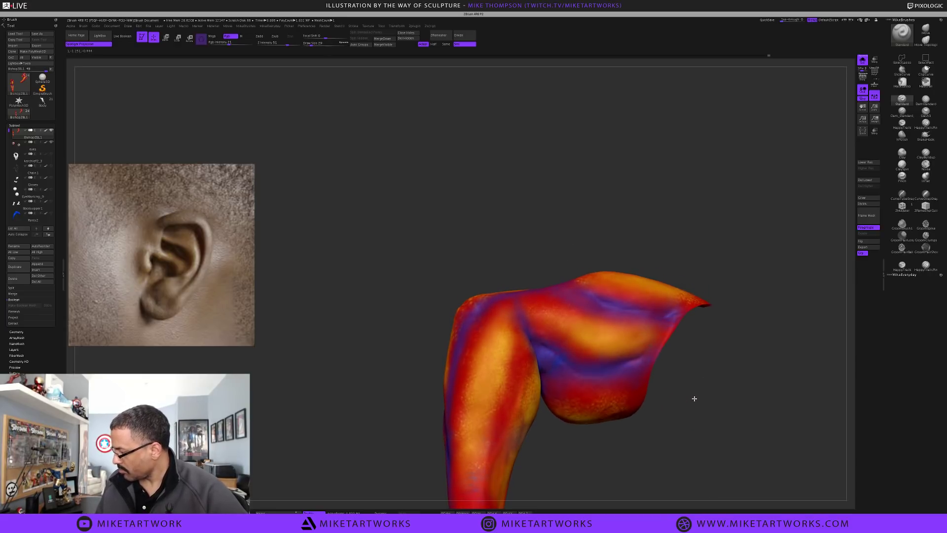
pyautogui.moveTo(625, 438); pyautogui.dragTo(544, 285)
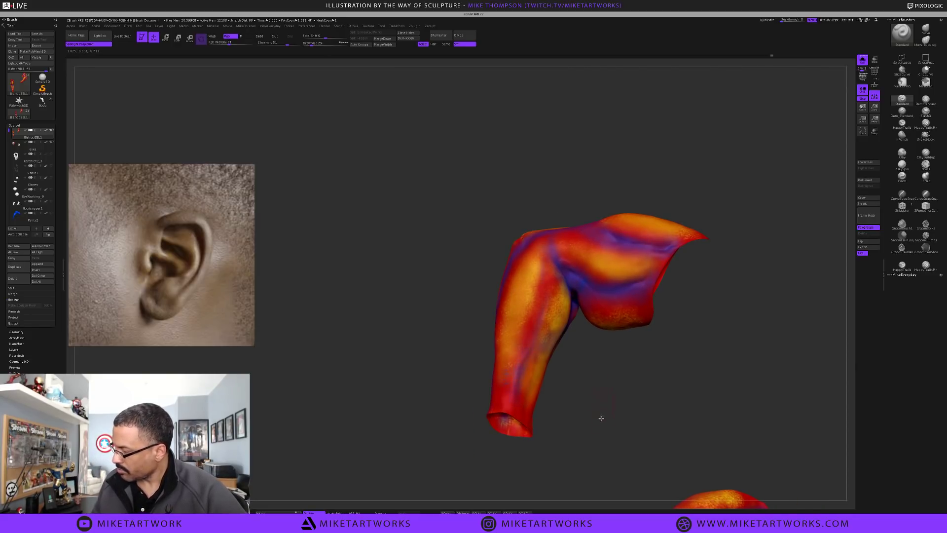
# Enlarge the brush and soften the colour transitions on the inside of the bent arm near the elbow crease
pyautogui.press('s')
pyautogui.moveTo(601, 424); pyautogui.dragTo(614, 423)
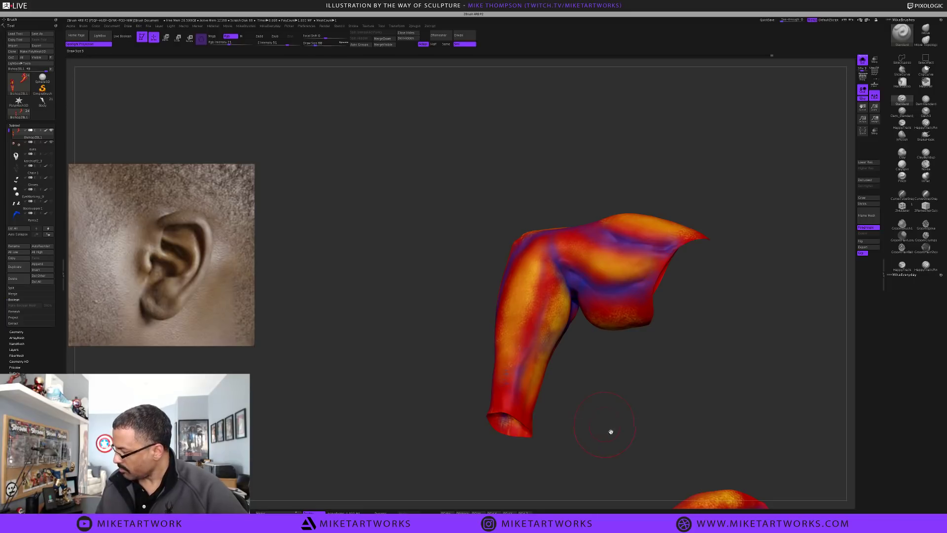
pyautogui.press('space')
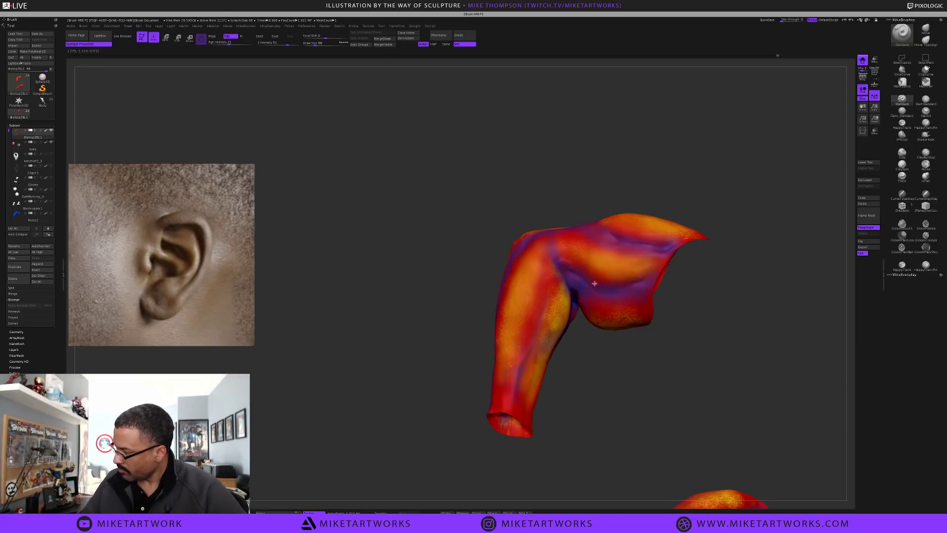
pyautogui.moveTo(556, 395); pyautogui.dragTo(607, 430)
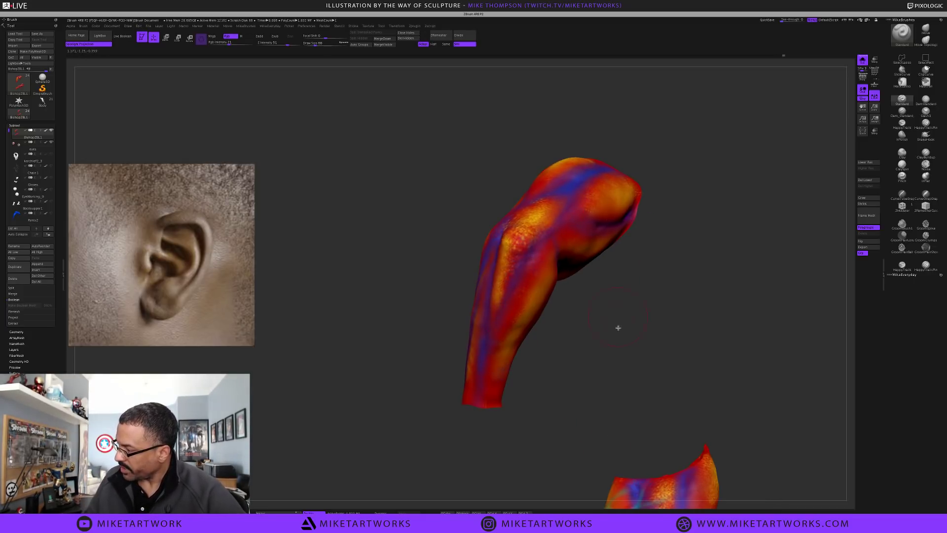
# Paint and blend the muscle colour zones over the back and outer side of the bent upper arm and forearm
pyautogui.moveTo(618, 327); pyautogui.dragTo(613, 381)
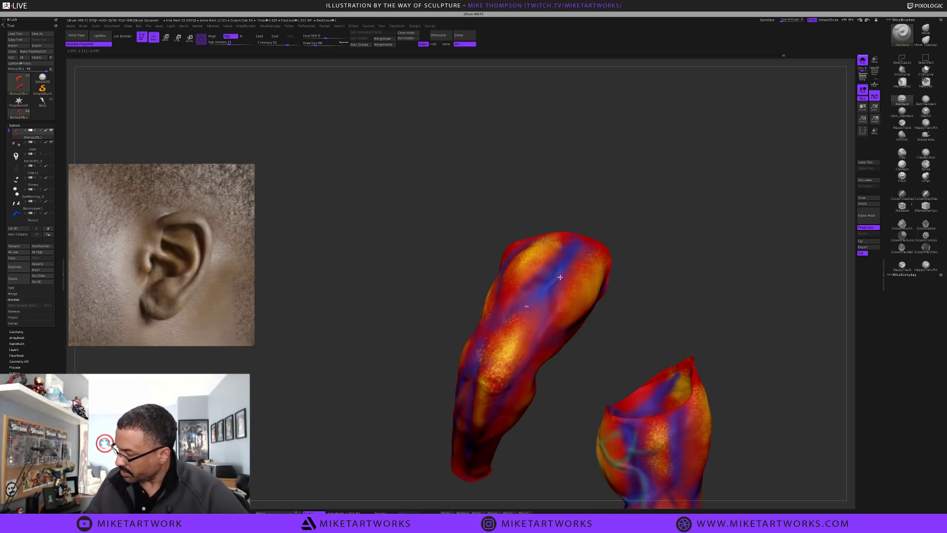
pyautogui.moveTo(614, 314); pyautogui.dragTo(566, 246)
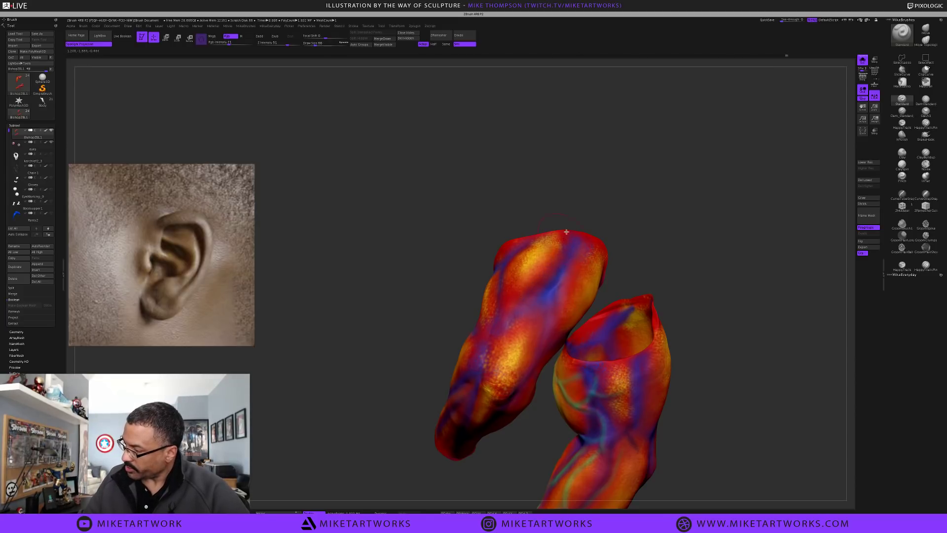
pyautogui.moveTo(687, 258); pyautogui.dragTo(530, 245)
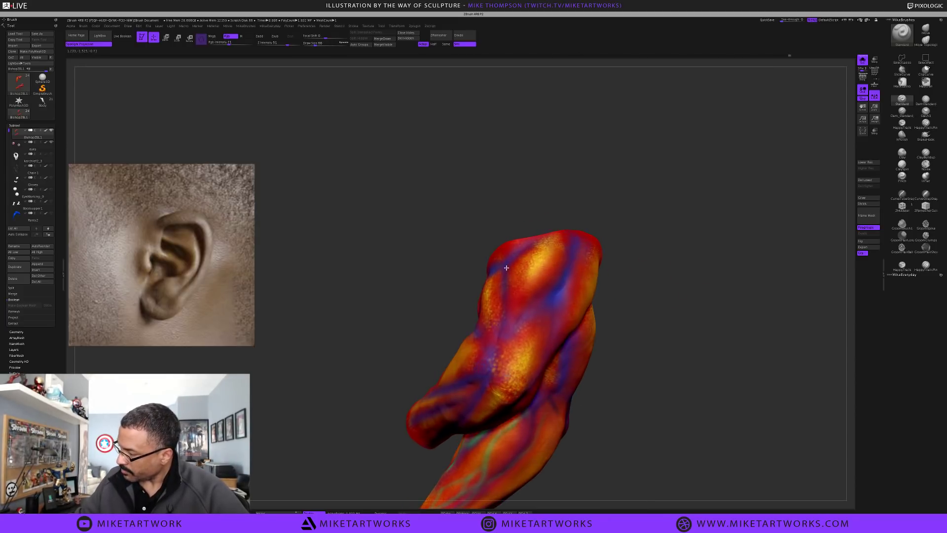
pyautogui.moveTo(668, 301); pyautogui.dragTo(670, 301)
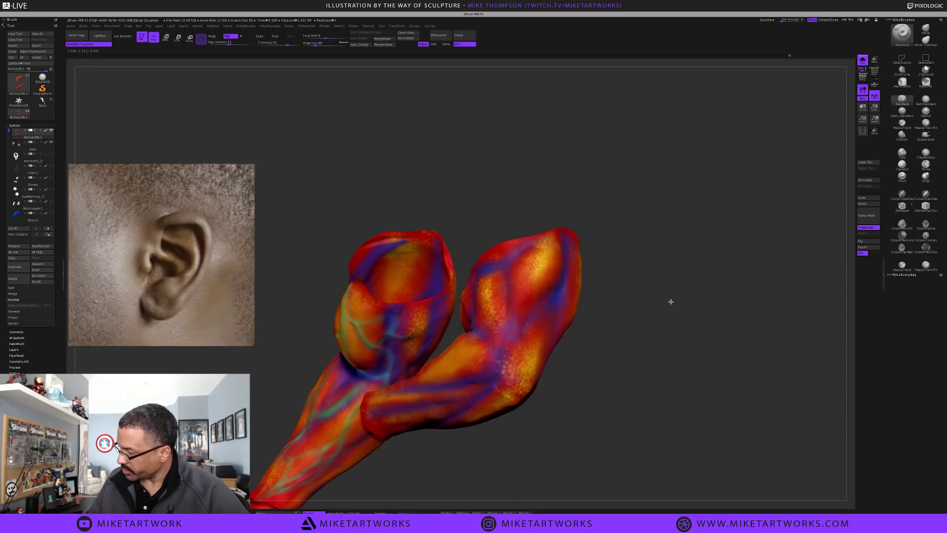
pyautogui.moveTo(590, 359); pyautogui.dragTo(486, 398)
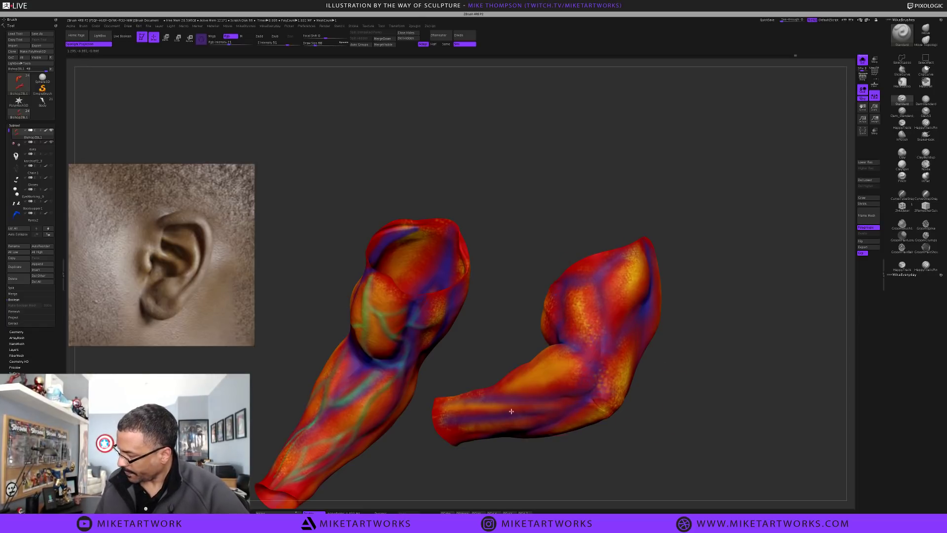
# Paint red over parts of the blue zones around the bent arm's upper arm, elbow and forearm
pyautogui.press('space')
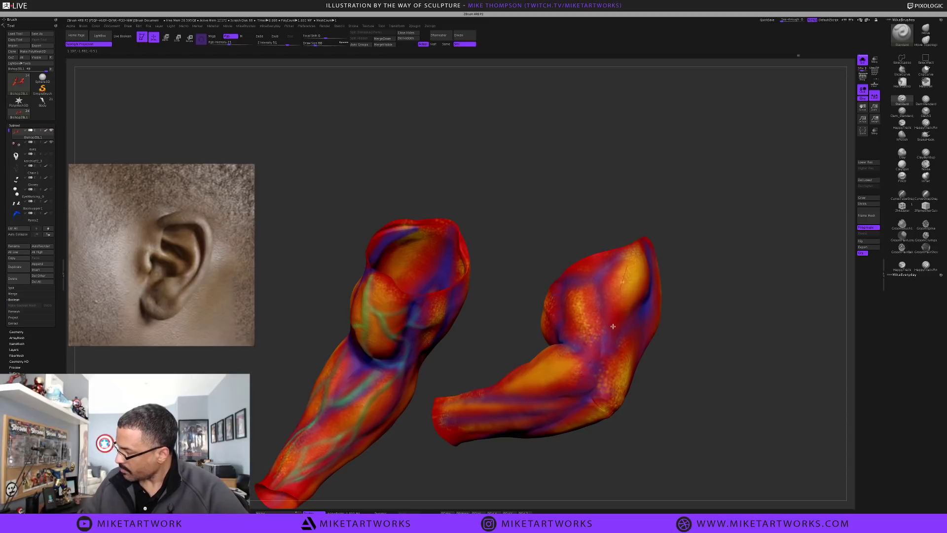
pyautogui.moveTo(684, 369); pyautogui.dragTo(678, 351)
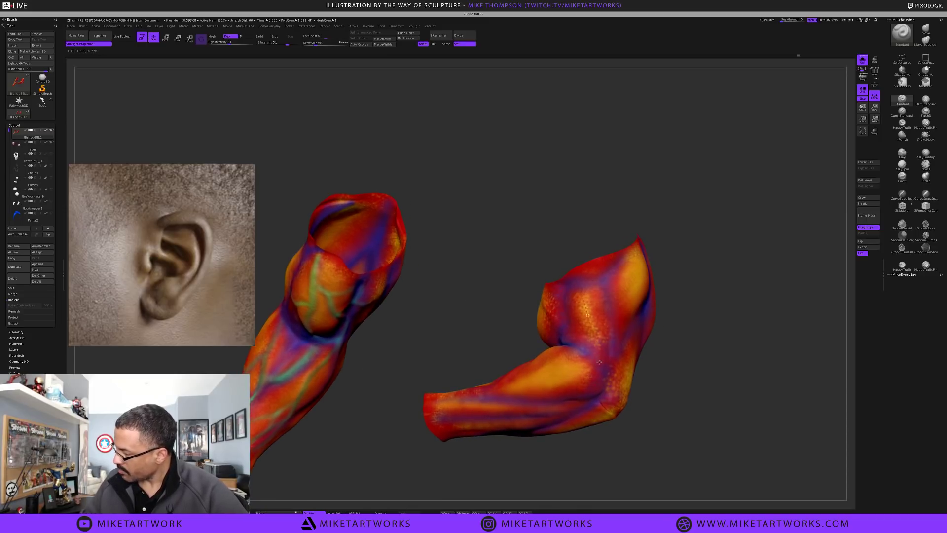
pyautogui.moveTo(666, 399)
pyautogui.mouseDown()
pyautogui.moveTo(660, 387)
pyautogui.moveTo(690, 375)
pyautogui.moveTo(684, 393)
pyautogui.moveTo(706, 372)
pyautogui.moveTo(652, 378)
pyautogui.moveTo(650, 394)
pyautogui.mouseUp()
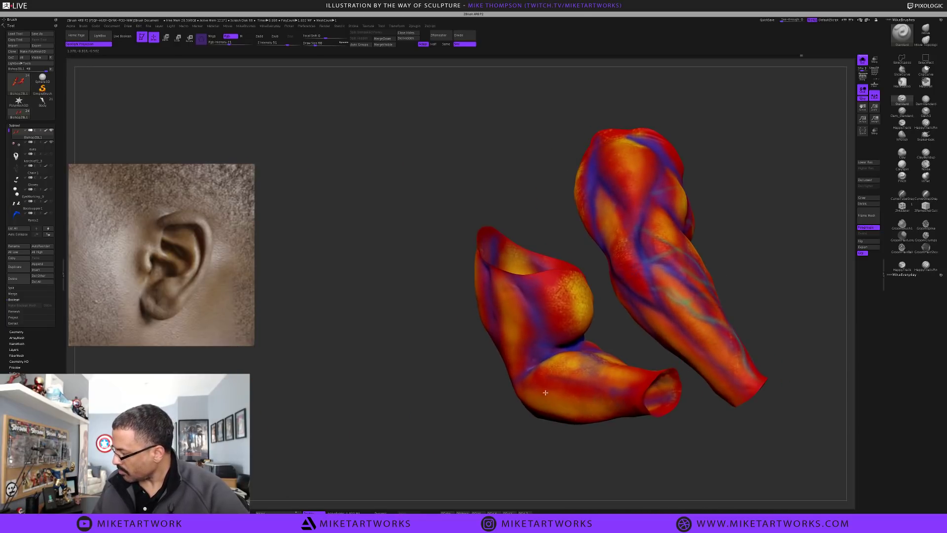
pyautogui.moveTo(545, 392)
pyautogui.mouseDown()
pyautogui.moveTo(584, 394)
pyautogui.moveTo(548, 389)
pyautogui.mouseUp()
pyautogui.moveTo(596, 450)
pyautogui.mouseDown()
pyautogui.moveTo(589, 457)
pyautogui.moveTo(650, 408)
pyautogui.moveTo(634, 423)
pyautogui.mouseUp()
# Choose a dark blue, shrink the brush and paint a thin vein line across the bent arm's biceps
pyautogui.press('s')
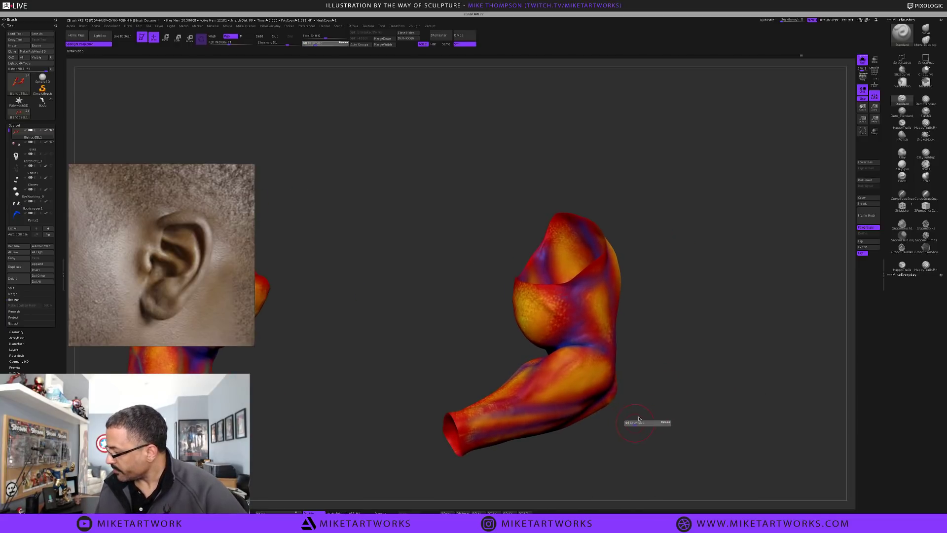
pyautogui.press('space')
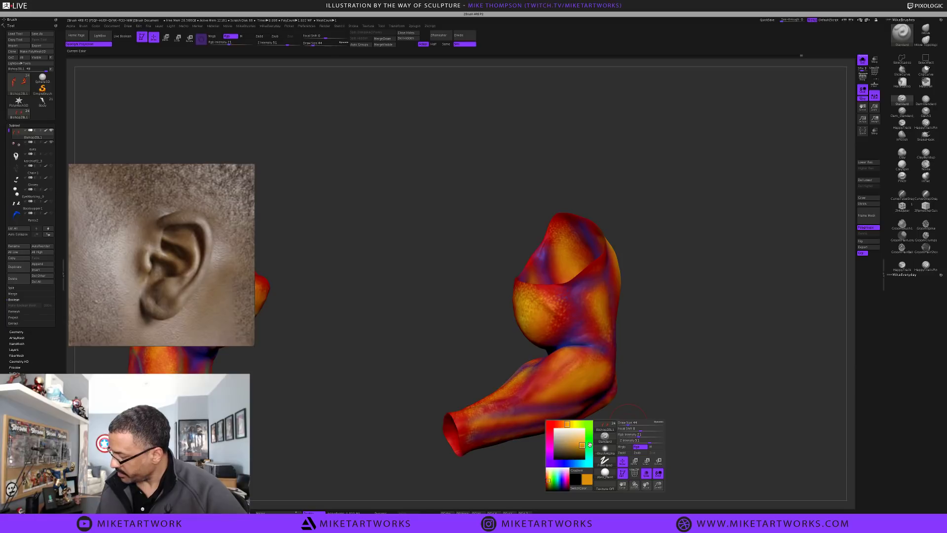
pyautogui.click(572, 444)
pyautogui.press('s')
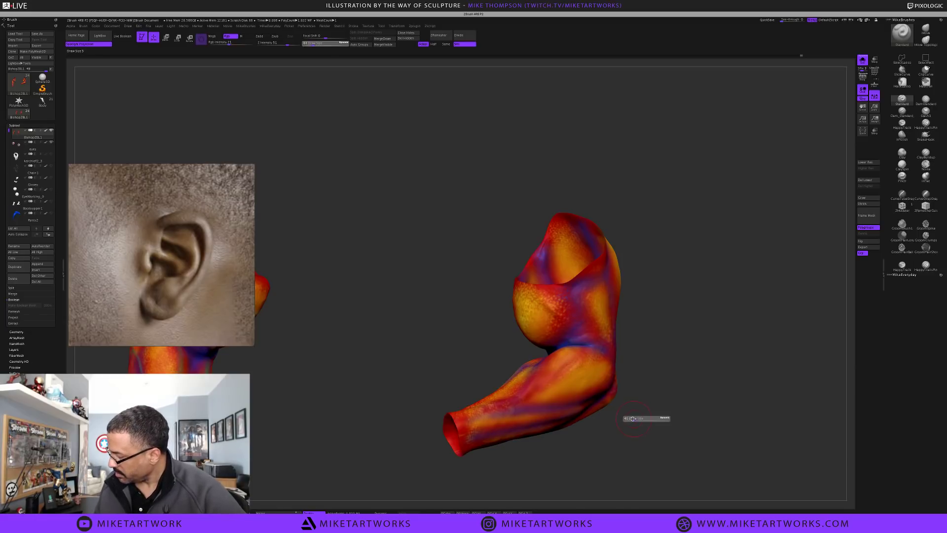
pyautogui.click(628, 419)
pyautogui.press('space')
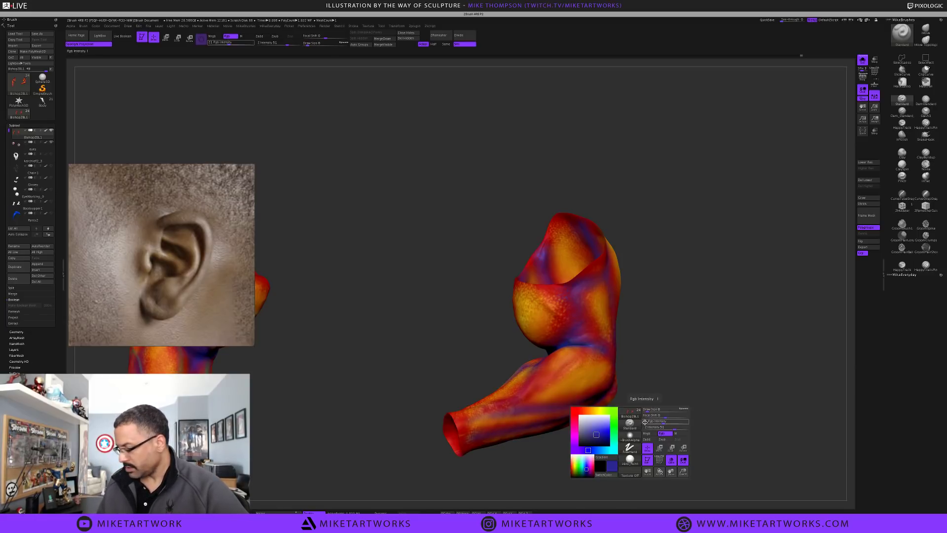
pyautogui.scroll(3, 683, 402)
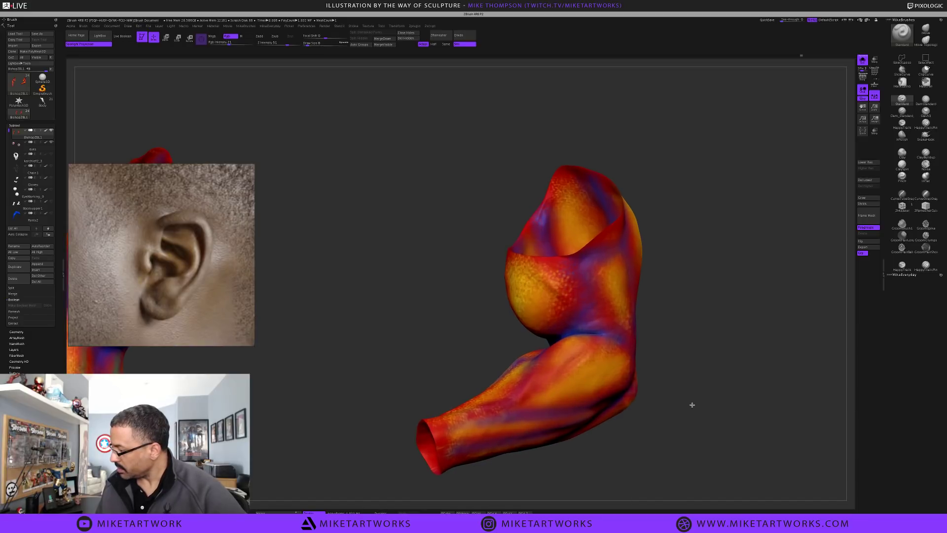
pyautogui.moveTo(693, 405); pyautogui.dragTo(636, 345)
pyautogui.moveTo(530, 252); pyautogui.dragTo(560, 282)
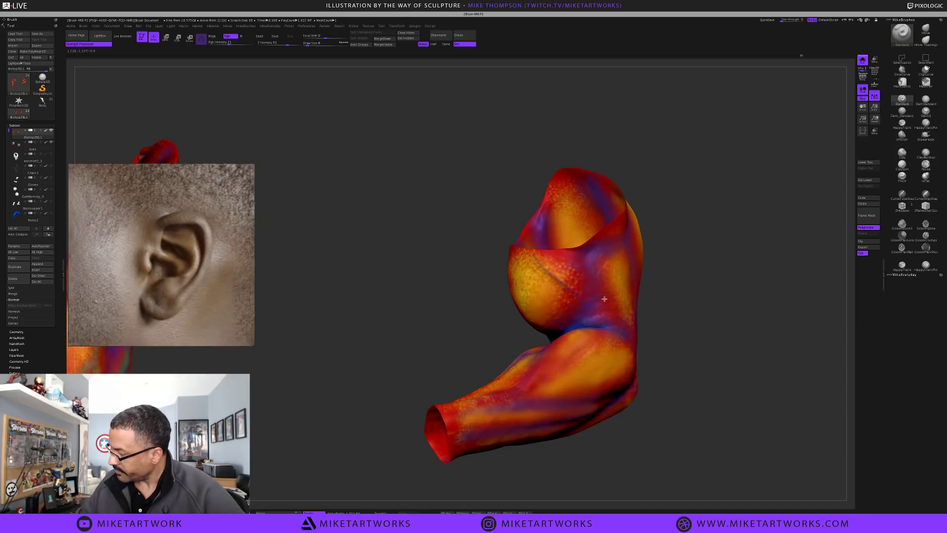
# Enlarge the brush and paint blue vein lines along the inner forearm of the bent arm
pyautogui.write('s31')
pyautogui.press('Return')
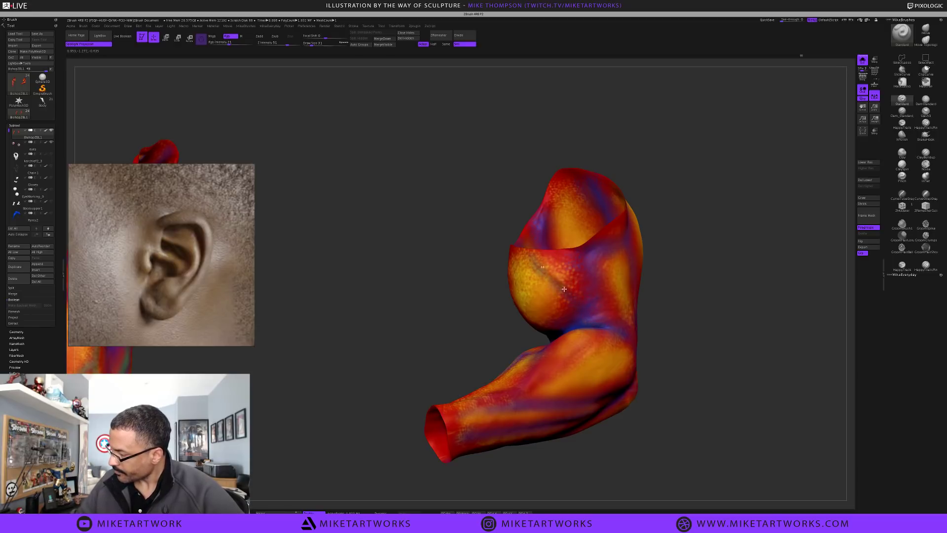
pyautogui.moveTo(715, 342); pyautogui.dragTo(704, 353)
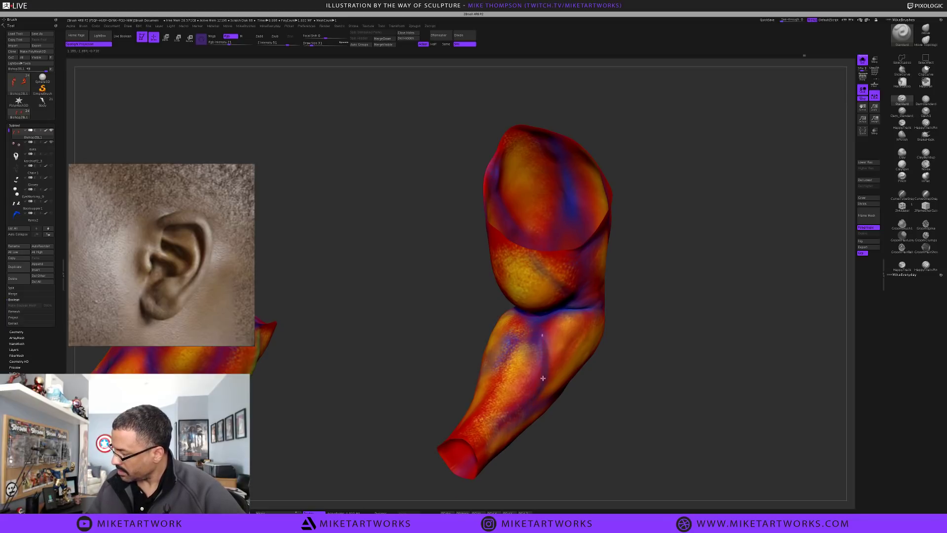
pyautogui.moveTo(615, 423); pyautogui.dragTo(615, 419)
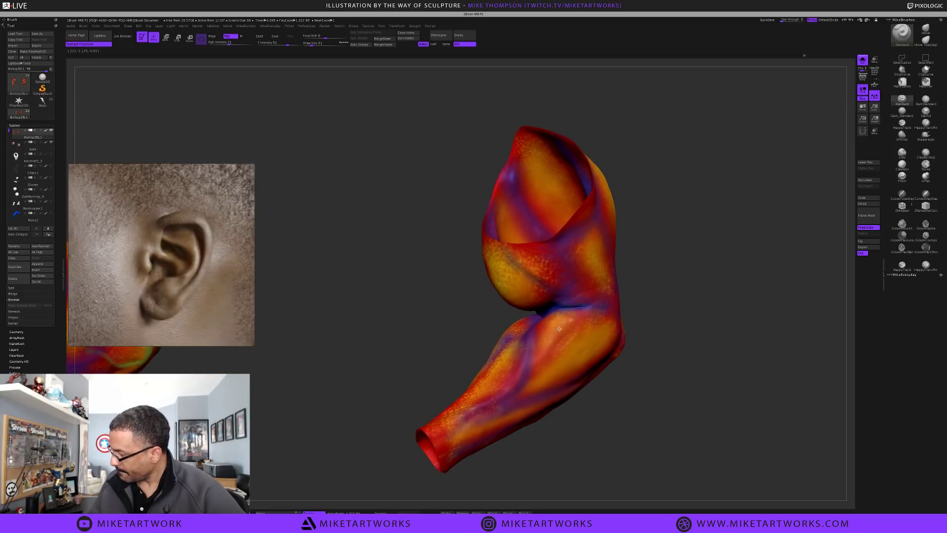
pyautogui.moveTo(636, 412)
pyautogui.mouseDown()
pyautogui.moveTo(622, 409)
pyautogui.moveTo(706, 380)
pyautogui.moveTo(705, 366)
pyautogui.moveTo(723, 393)
pyautogui.moveTo(777, 319)
pyautogui.moveTo(605, 377)
pyautogui.moveTo(550, 433)
pyautogui.moveTo(553, 423)
pyautogui.mouseUp()
# Set the brush size to 22 and paint more blue vein lines along the underside of the bent forearm
pyautogui.write('s22')
pyautogui.press('Return')
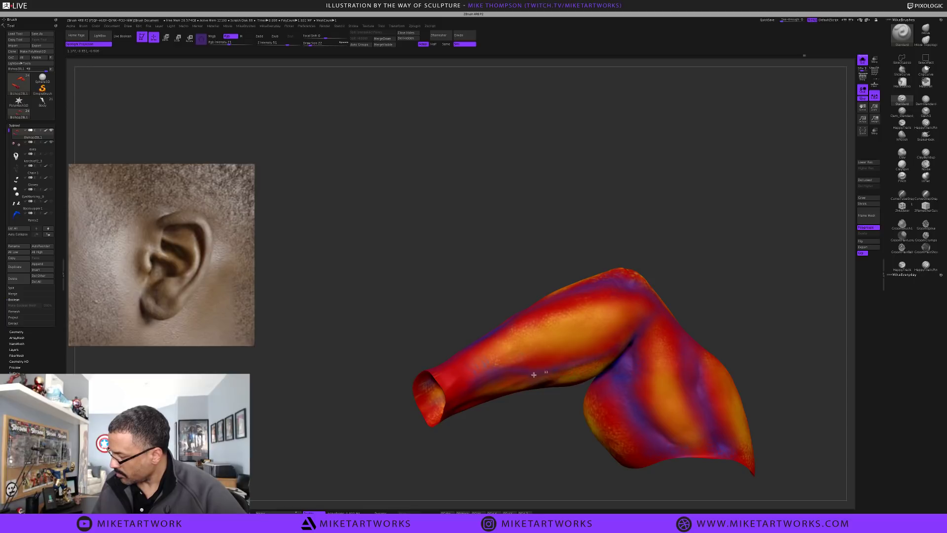
pyautogui.moveTo(543, 440); pyautogui.dragTo(545, 431)
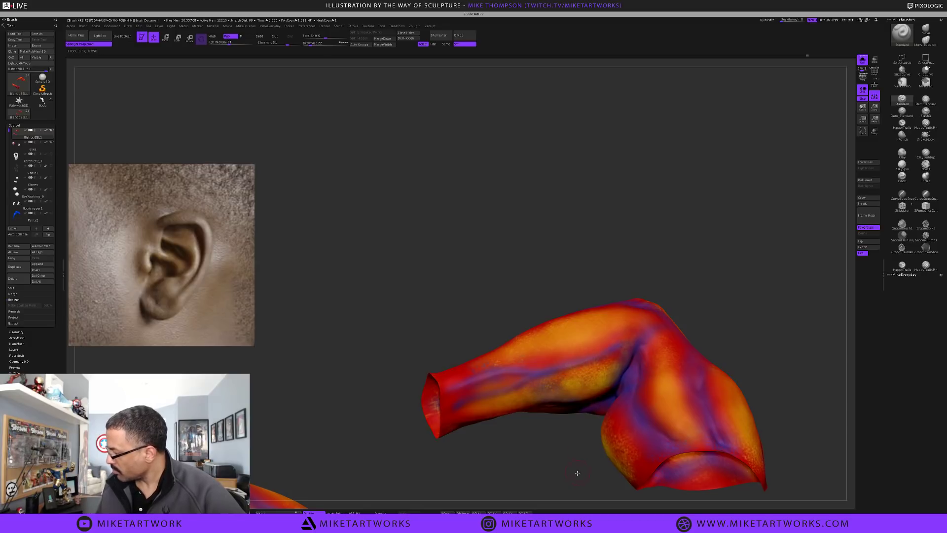
# Switch the paint colour to green and lower the RGB intensity to 18
pyautogui.moveTo(577, 473); pyautogui.dragTo(681, 434)
pyautogui.moveTo(763, 381); pyautogui.dragTo(762, 343)
pyautogui.press('space')
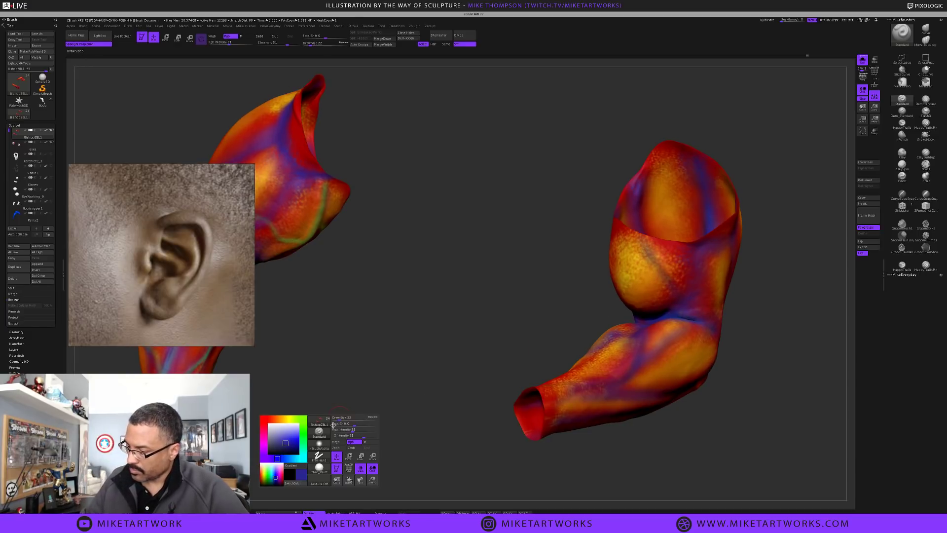
pyautogui.click(292, 419)
pyautogui.click(270, 478)
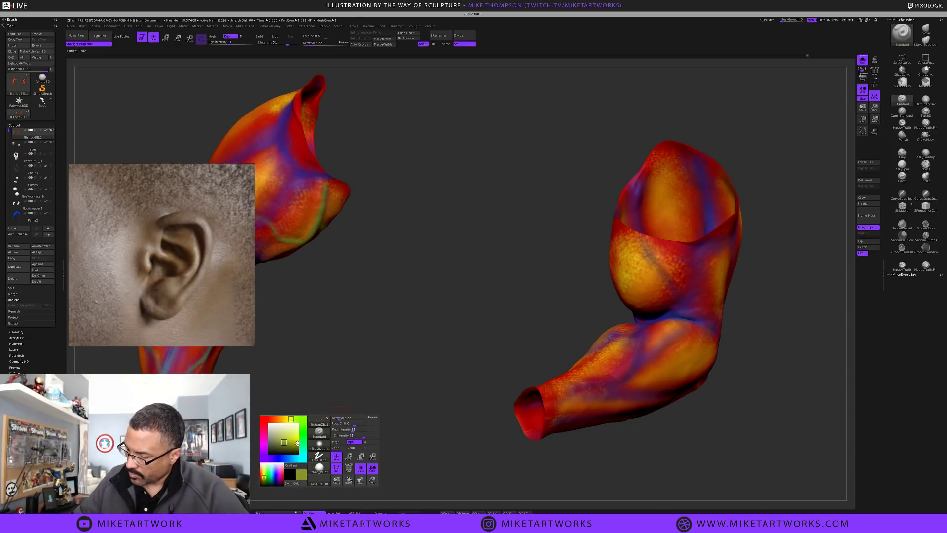
pyautogui.moveTo(295, 440); pyautogui.dragTo(305, 445)
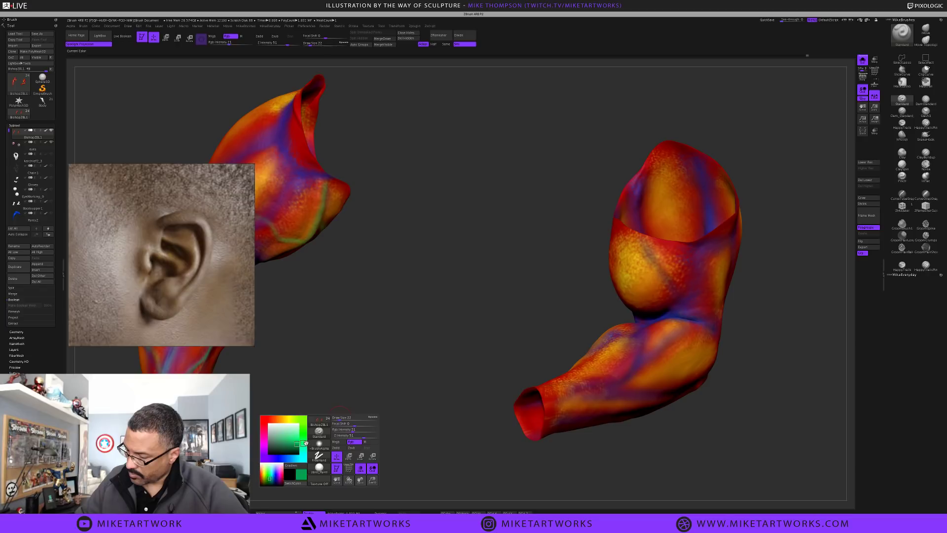
pyautogui.click(294, 441)
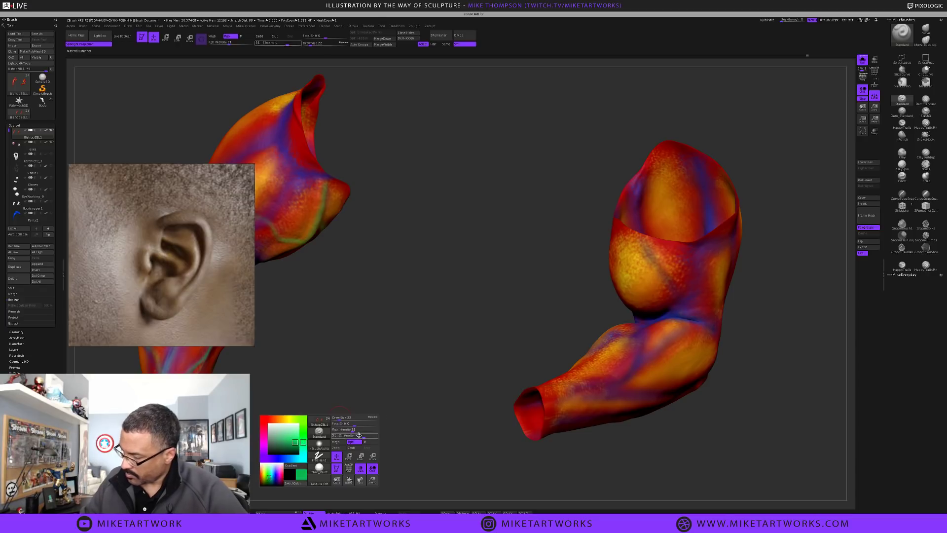
pyautogui.moveTo(351, 429); pyautogui.dragTo(348, 429)
# Adjust the brush size and paint green veins over the blue lines along the bent forearm
pyautogui.press('s')
pyautogui.moveTo(657, 438); pyautogui.dragTo(667, 455)
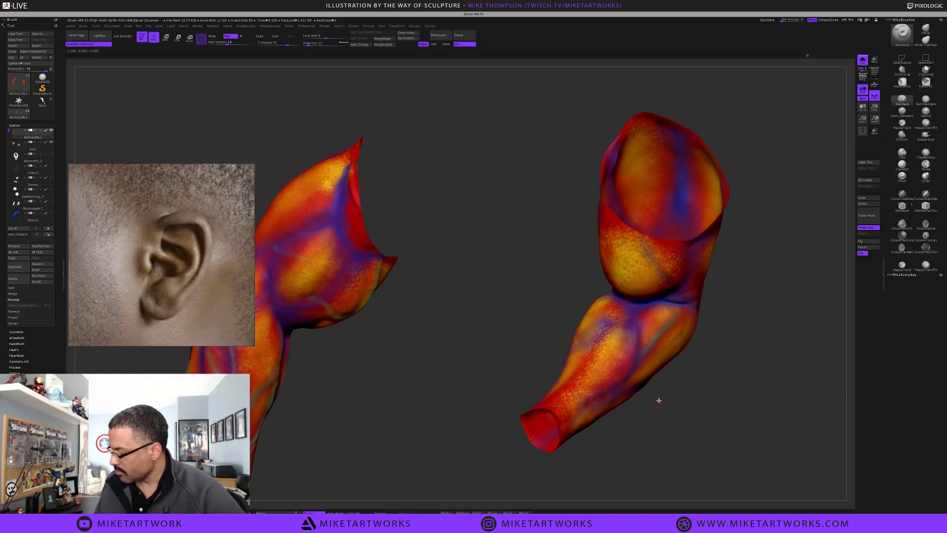
pyautogui.press('s')
pyautogui.moveTo(671, 377); pyautogui.dragTo(688, 376)
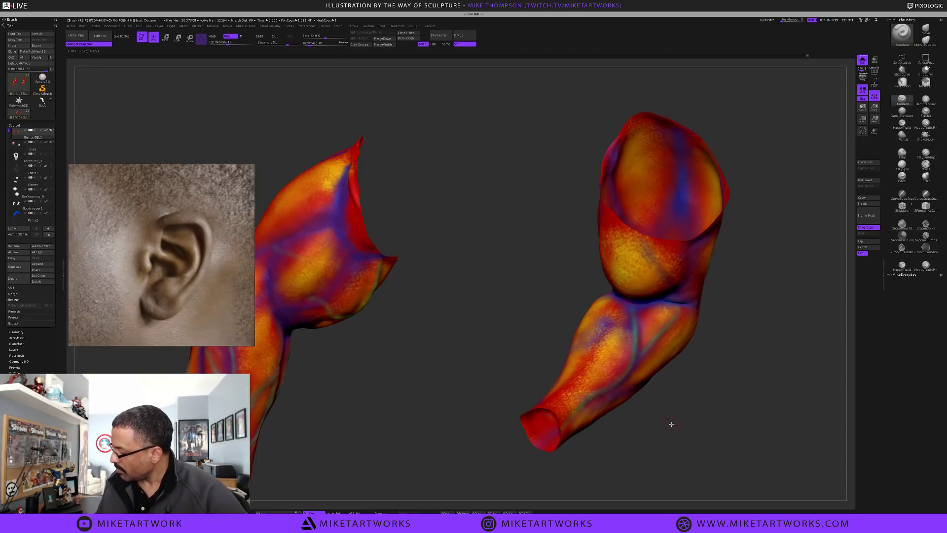
pyautogui.moveTo(670, 420)
pyautogui.mouseDown()
pyautogui.moveTo(673, 448)
pyautogui.moveTo(675, 425)
pyautogui.moveTo(689, 444)
pyautogui.moveTo(591, 317)
pyautogui.moveTo(664, 459)
pyautogui.mouseUp()
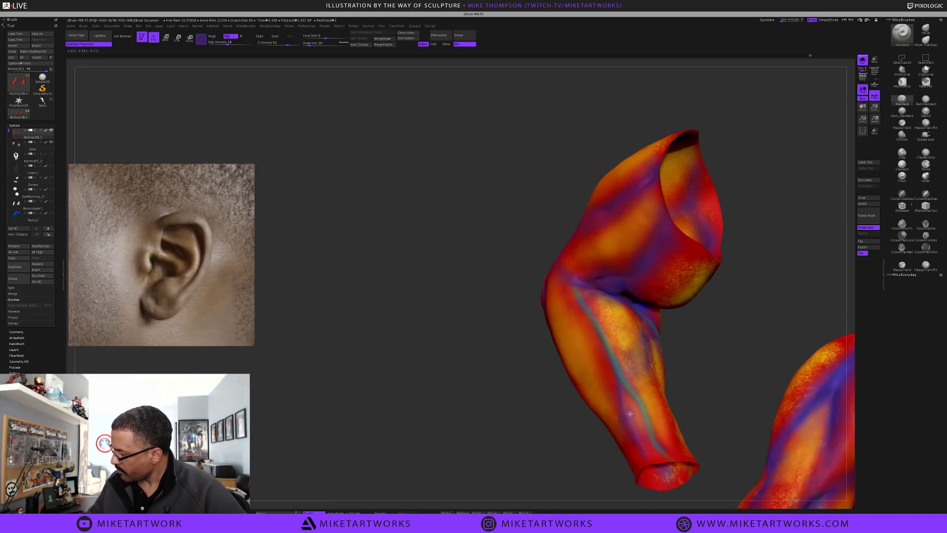
# Undo the last green stroke on the bent forearm and repaint the vein branching toward the wrist
pyautogui.hotkey('ctrl', 'z')
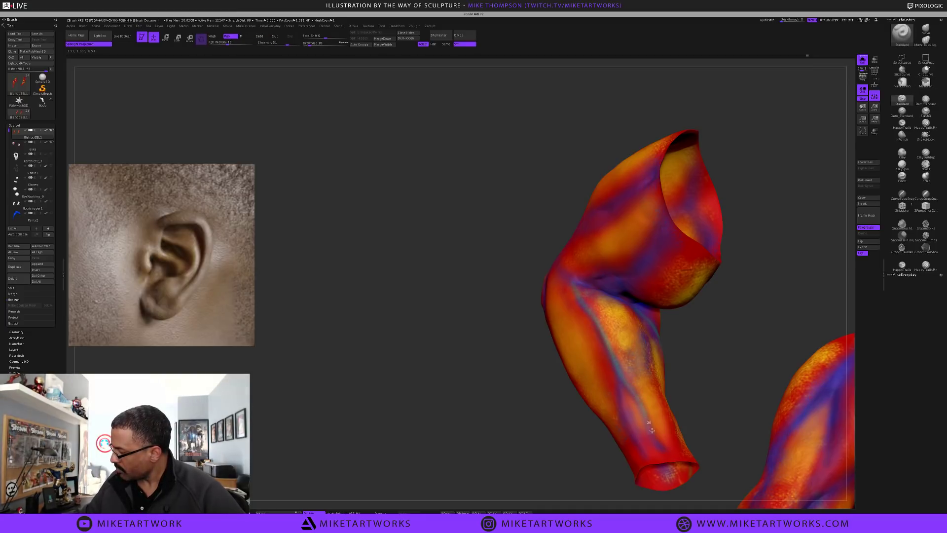
pyautogui.moveTo(621, 381); pyautogui.dragTo(644, 451)
pyautogui.moveTo(692, 356)
pyautogui.mouseDown()
pyautogui.moveTo(698, 326)
pyautogui.moveTo(682, 313)
pyautogui.moveTo(783, 332)
pyautogui.mouseUp()
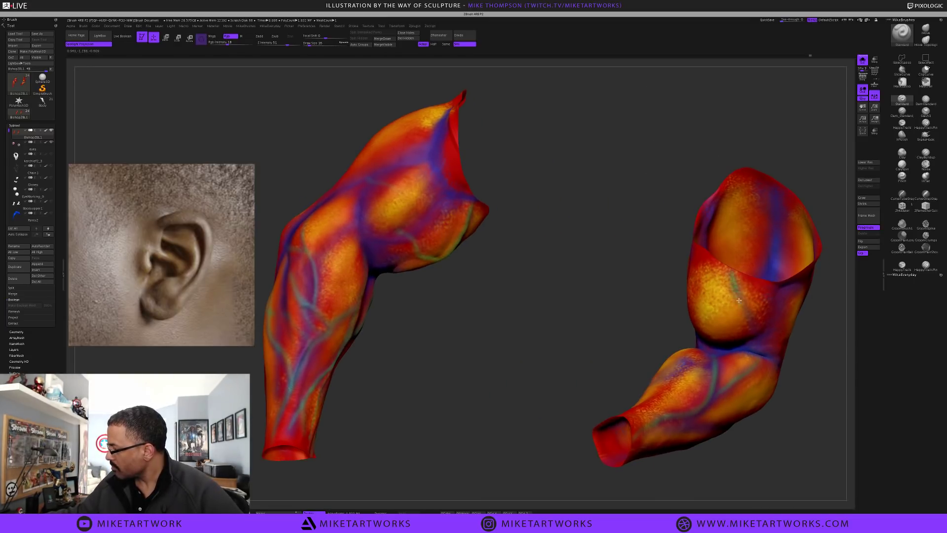
# Adjust the green shade and strengthen the vein running across the bent arm's biceps
pyautogui.press('space')
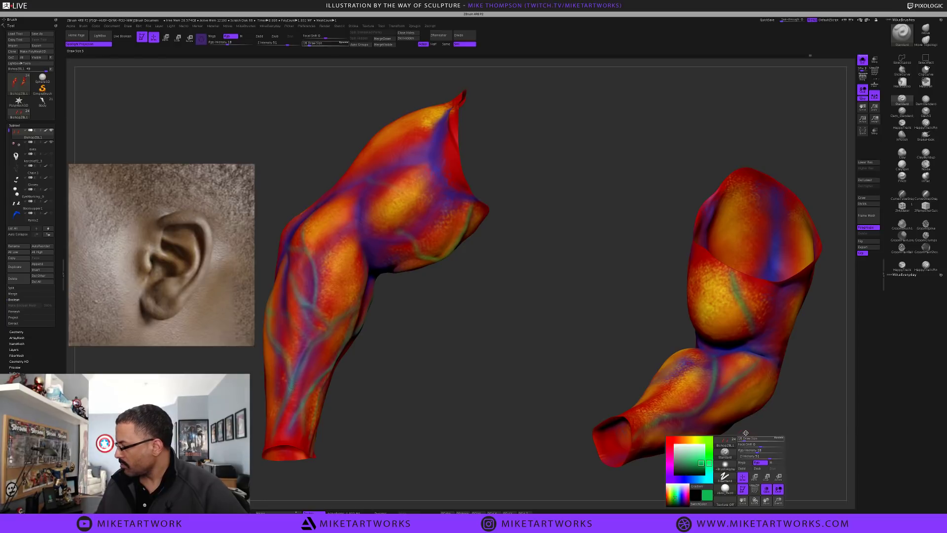
pyautogui.click(702, 457)
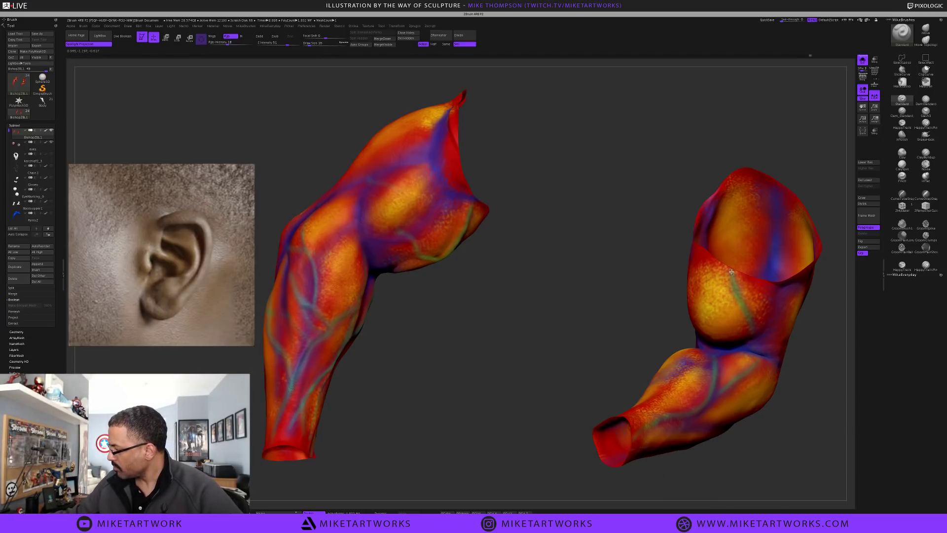
pyautogui.moveTo(786, 401)
pyautogui.keyDown('alt'); pyautogui.mouseDown()
pyautogui.moveTo(795, 408)
pyautogui.moveTo(802, 397)
pyautogui.mouseUp(); pyautogui.keyUp('alt')
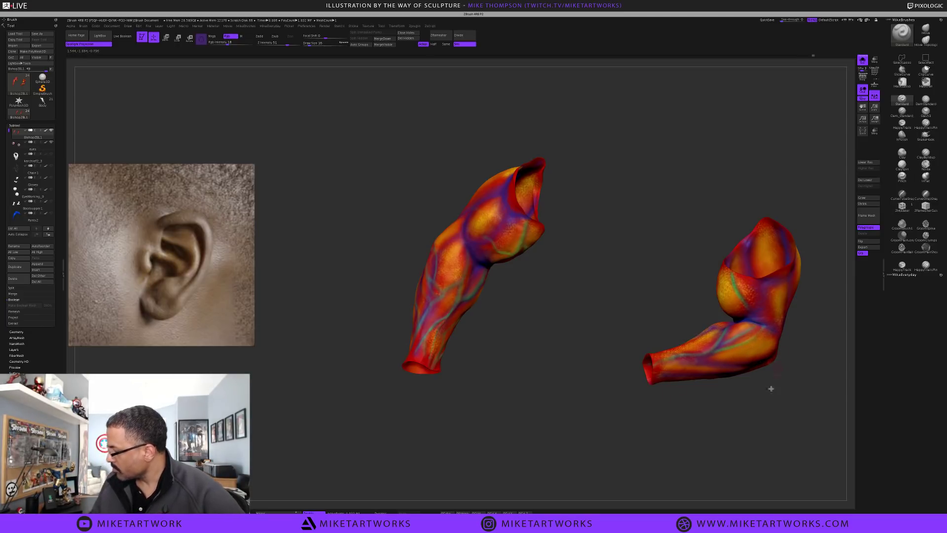
pyautogui.keyDown('alt'); pyautogui.moveTo(771, 388); pyautogui.dragTo(641, 423); pyautogui.keyUp('alt')
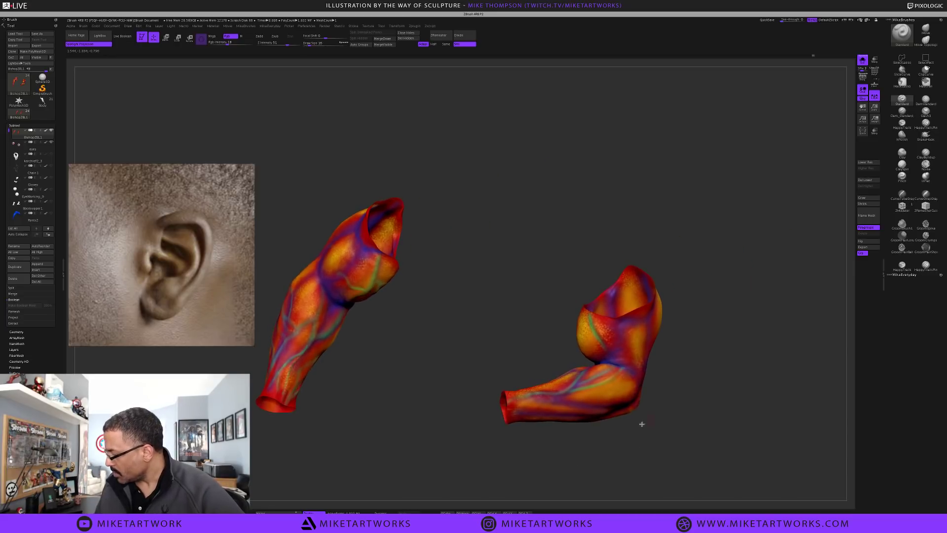
# Set the brush size to 14 and paint finer green veins on the bent arm's forearm and upper arm
pyautogui.write('s14')
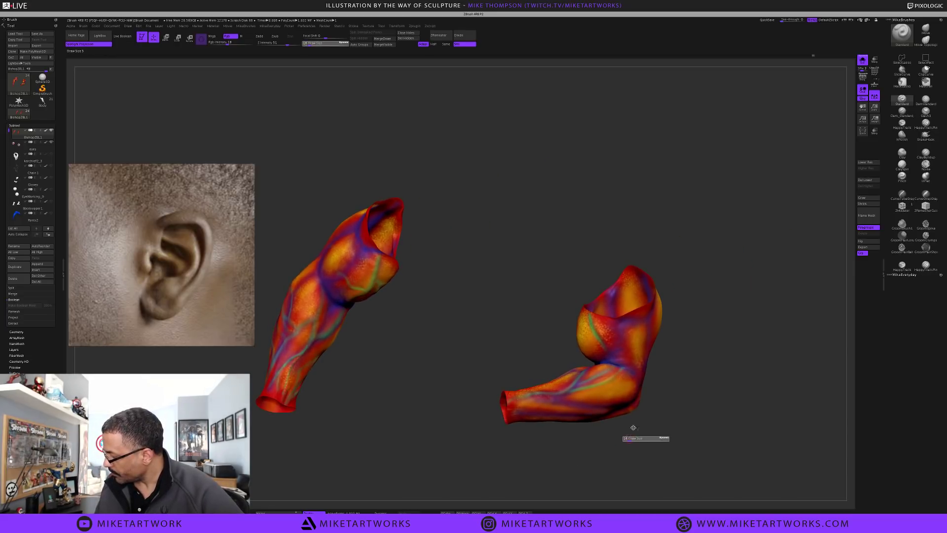
pyautogui.press('Return')
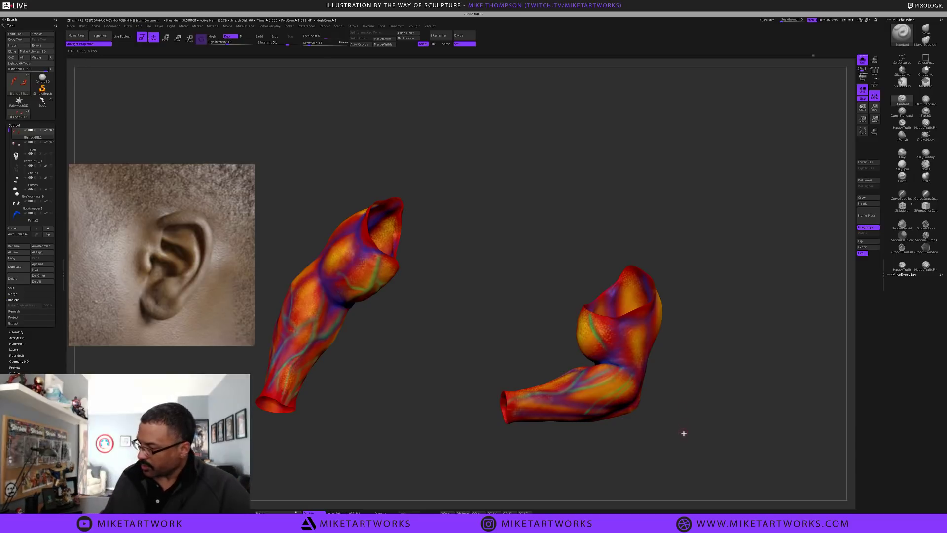
pyautogui.moveTo(683, 433)
pyautogui.mouseDown()
pyautogui.moveTo(687, 444)
pyautogui.moveTo(700, 429)
pyautogui.moveTo(666, 442)
pyautogui.moveTo(692, 434)
pyautogui.moveTo(672, 429)
pyautogui.moveTo(707, 435)
pyautogui.moveTo(689, 433)
pyautogui.moveTo(684, 451)
pyautogui.mouseUp()
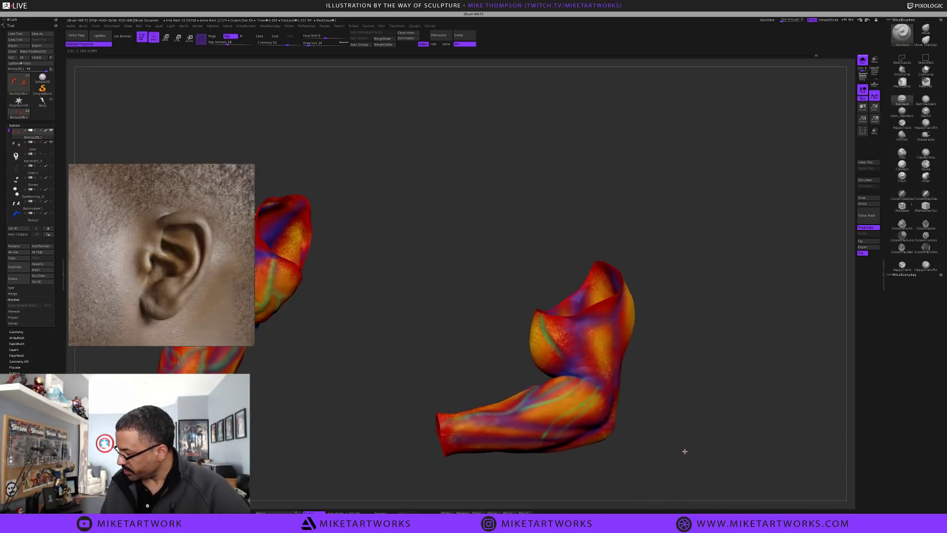
pyautogui.press('space')
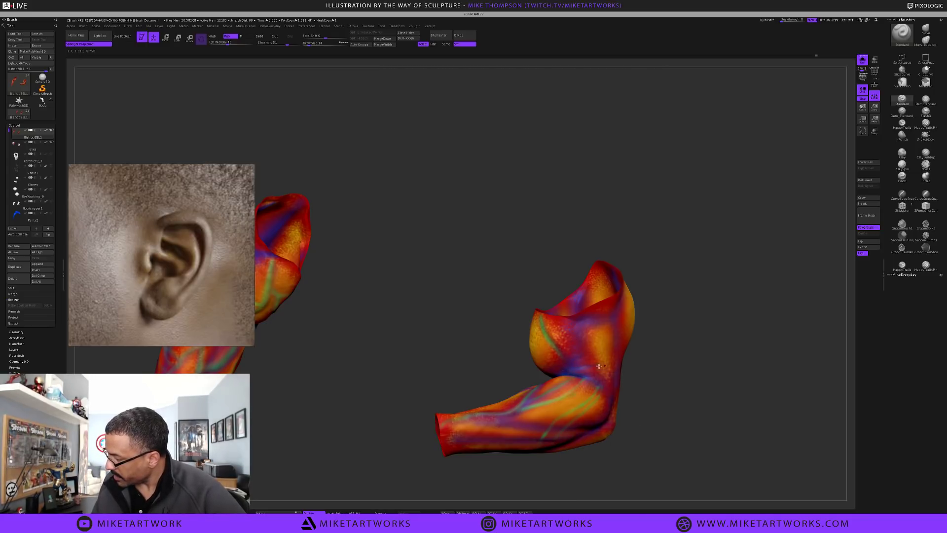
pyautogui.moveTo(656, 376)
pyautogui.mouseDown()
pyautogui.moveTo(671, 394)
pyautogui.moveTo(663, 382)
pyautogui.mouseUp()
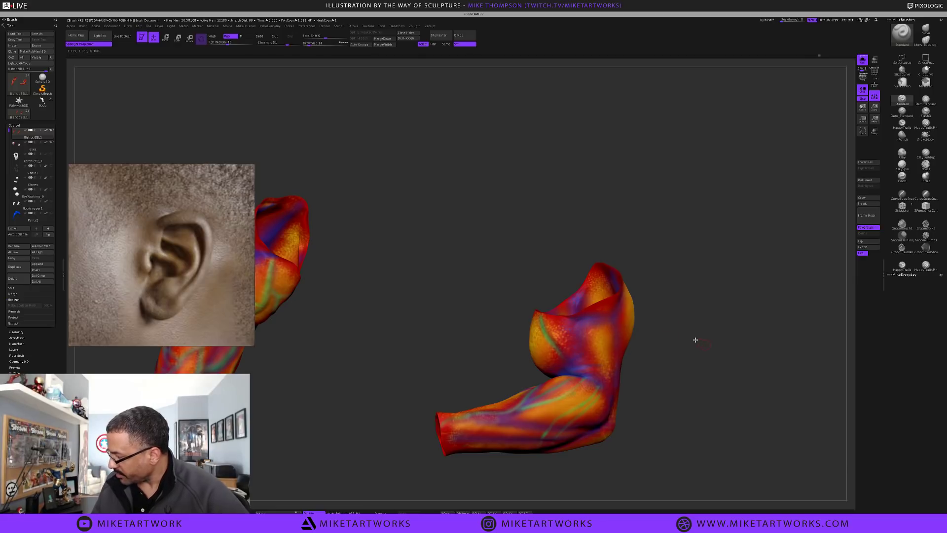
pyautogui.moveTo(696, 339); pyautogui.dragTo(696, 334)
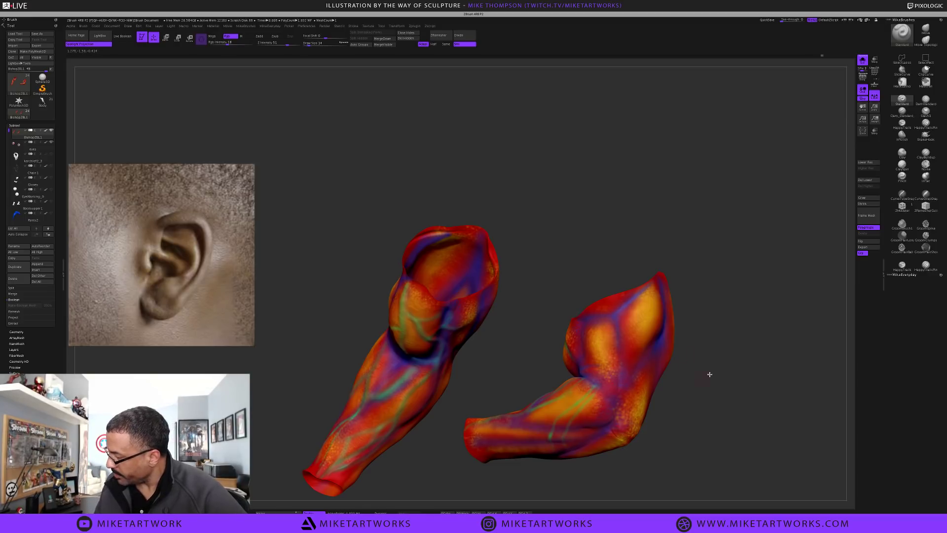
# Paint fine branching green veins over the biceps of the straighter arm
pyautogui.moveTo(709, 374)
pyautogui.mouseDown()
pyautogui.moveTo(738, 378)
pyautogui.moveTo(514, 454)
pyautogui.mouseUp()
pyautogui.press('space')
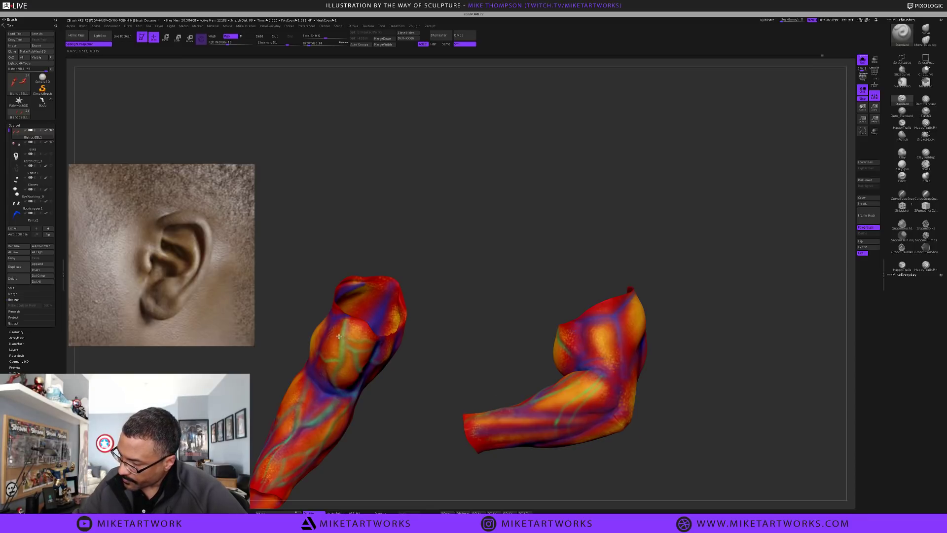
pyautogui.keyDown('alt'); pyautogui.moveTo(681, 439); pyautogui.dragTo(675, 431); pyautogui.keyUp('alt')
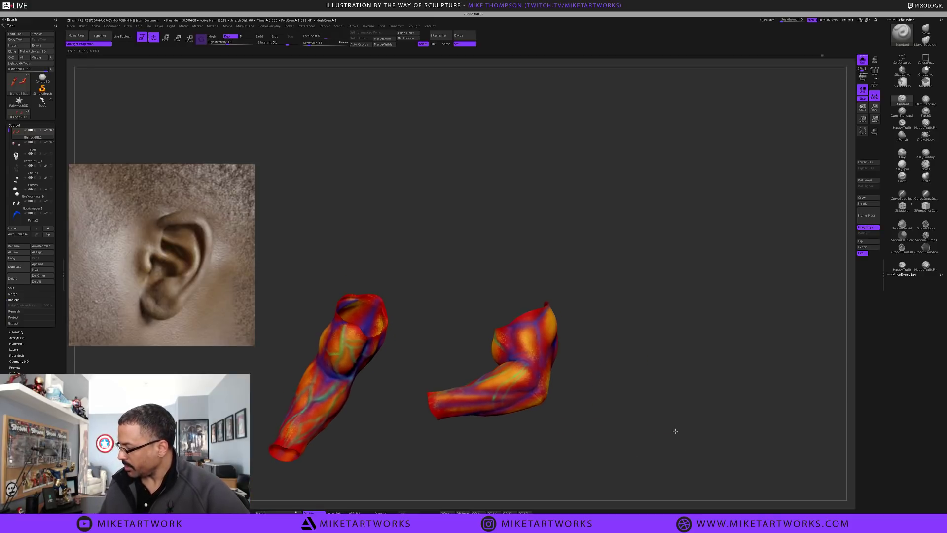
pyautogui.moveTo(612, 410); pyautogui.dragTo(678, 401)
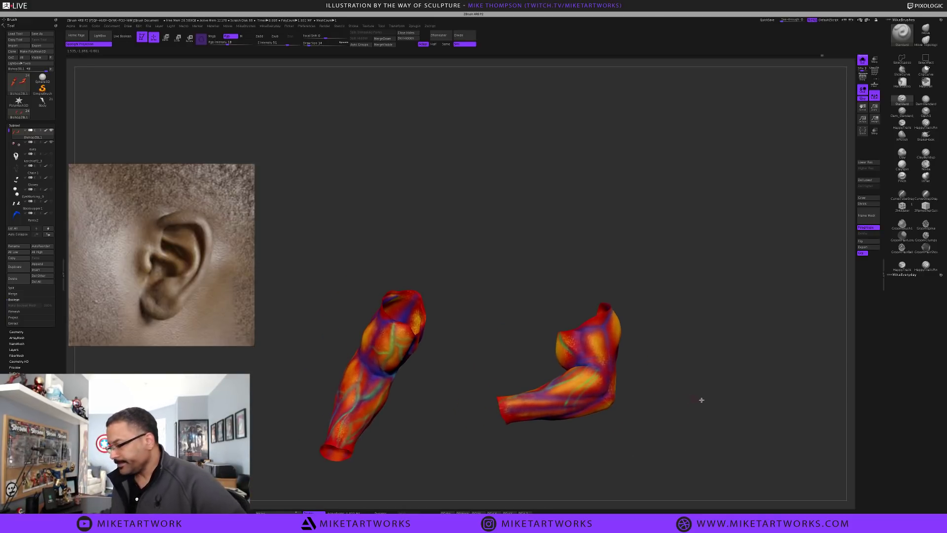
# Invert the mesh visibility to bring back the head, blue-suited body and red hands in place of the isolated arms
pyautogui.keyDown('ctrl'); pyautogui.keyDown('shift'); pyautogui.moveTo(545, 208); pyautogui.dragTo(519, 245); pyautogui.keyUp('shift'); pyautogui.keyUp('ctrl')
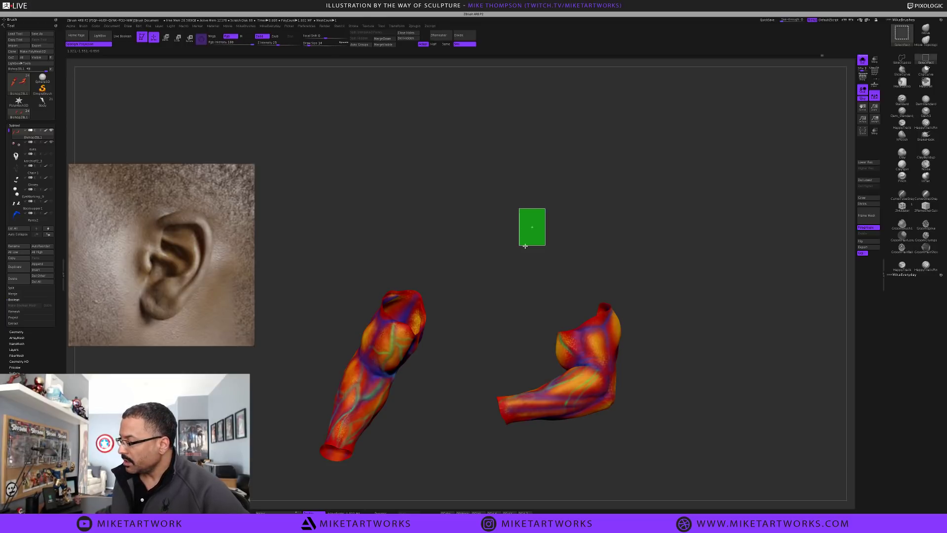
pyautogui.keyDown('ctrl'); pyautogui.keyDown('shift'); pyautogui.click(579, 221); pyautogui.keyUp('shift'); pyautogui.keyUp('ctrl')
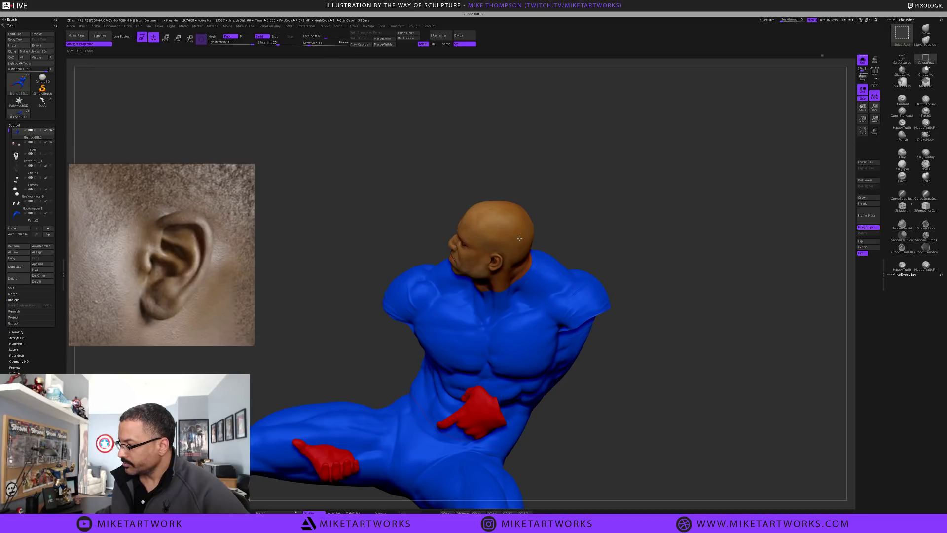
# Hide the head, neck and remaining skin pieces, and invert the mesh visibility to isolate the head with the two painted arms
pyautogui.keyDown('ctrl'); pyautogui.keyDown('shift'); pyautogui.click(520, 238); pyautogui.keyUp('shift'); pyautogui.keyUp('ctrl')
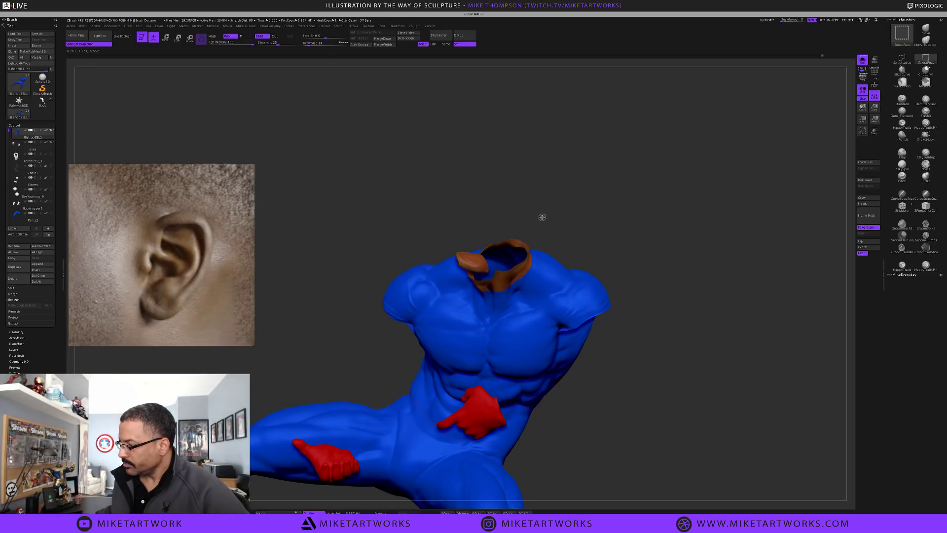
pyautogui.keyDown('ctrl'); pyautogui.keyDown('shift'); pyautogui.click(500, 279); pyautogui.keyUp('shift'); pyautogui.keyUp('ctrl')
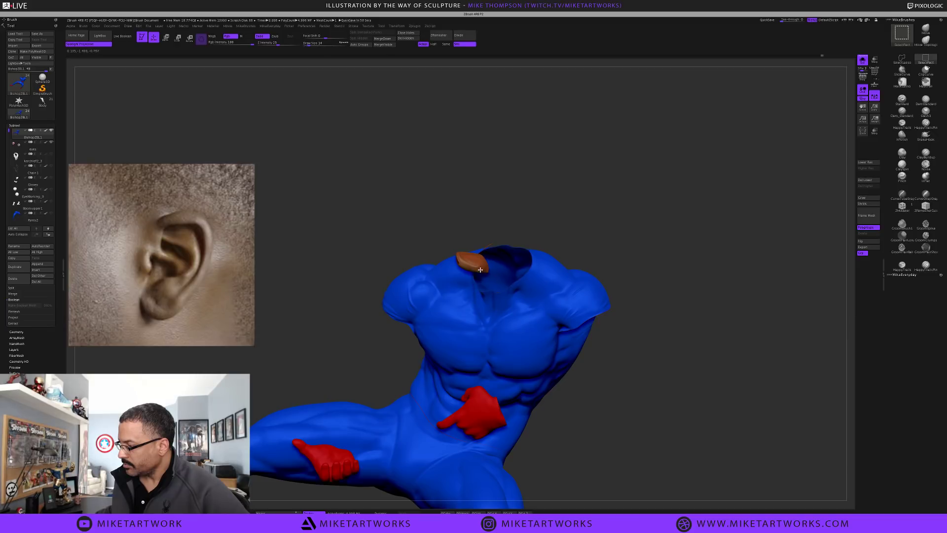
pyautogui.keyDown('ctrl'); pyautogui.keyDown('shift'); pyautogui.click(480, 269); pyautogui.keyUp('shift'); pyautogui.keyUp('ctrl')
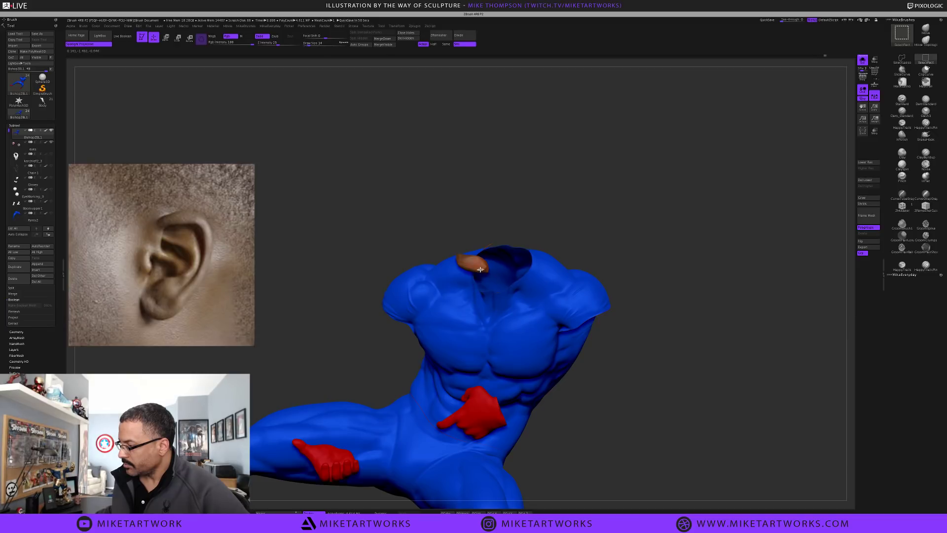
pyautogui.keyDown('ctrl'); pyautogui.keyDown('shift'); pyautogui.click(488, 265); pyautogui.keyUp('shift'); pyautogui.keyUp('ctrl')
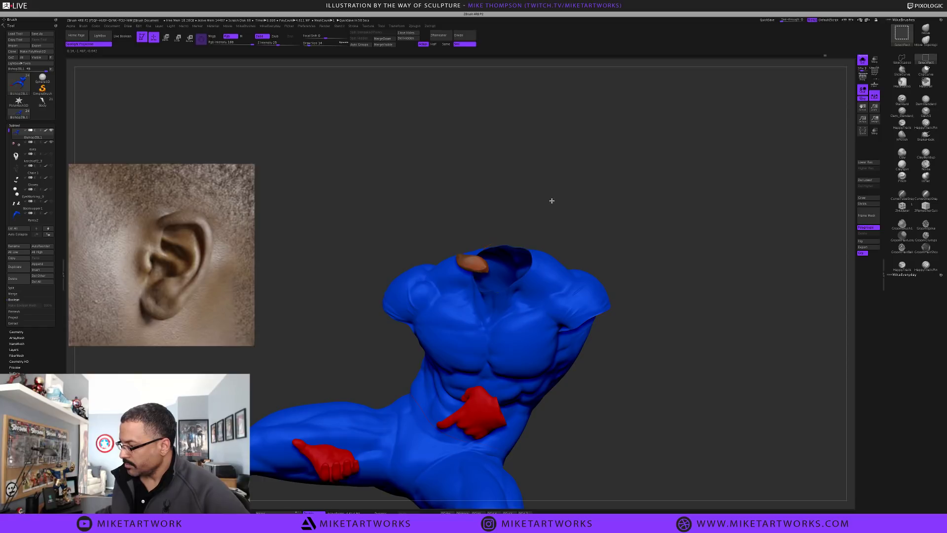
pyautogui.keyDown('ctrl'); pyautogui.keyDown('shift'); pyautogui.moveTo(659, 236); pyautogui.dragTo(637, 262); pyautogui.keyUp('shift'); pyautogui.keyUp('ctrl')
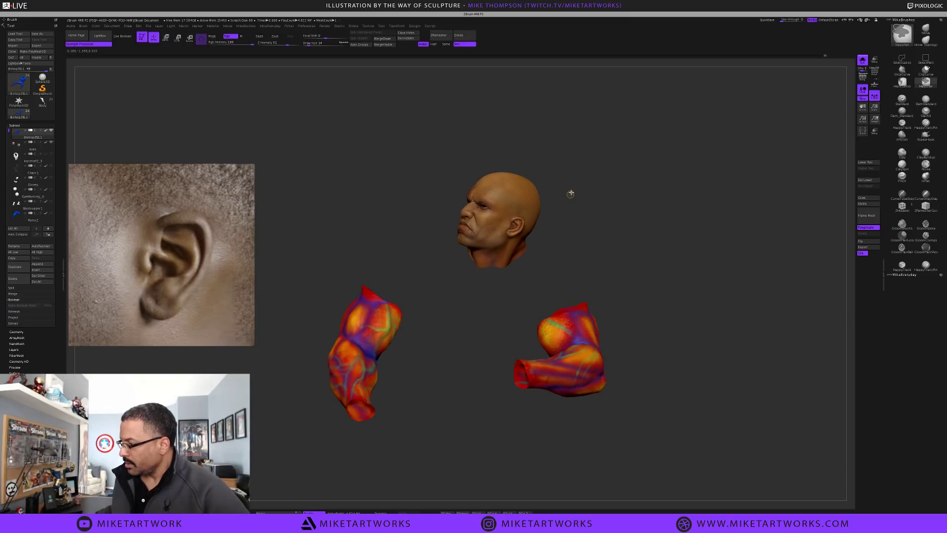
# Mask the whole head to protect it from painting, and turn off the mask's dark display overlay
pyautogui.keyDown('ctrl'); pyautogui.moveTo(584, 143); pyautogui.dragTo(431, 283); pyautogui.keyUp('ctrl')
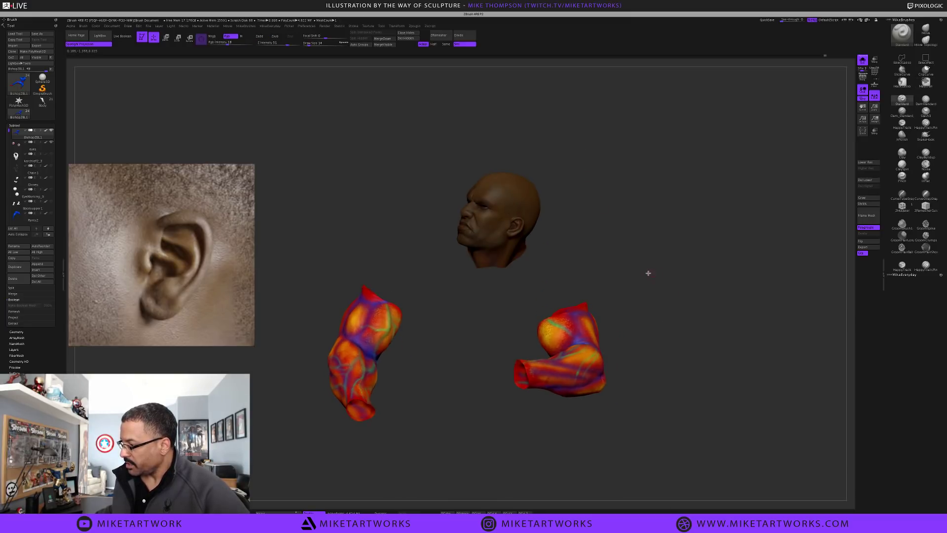
pyautogui.moveTo(647, 274)
pyautogui.mouseDown()
pyautogui.moveTo(653, 292)
pyautogui.moveTo(643, 281)
pyautogui.mouseUp()
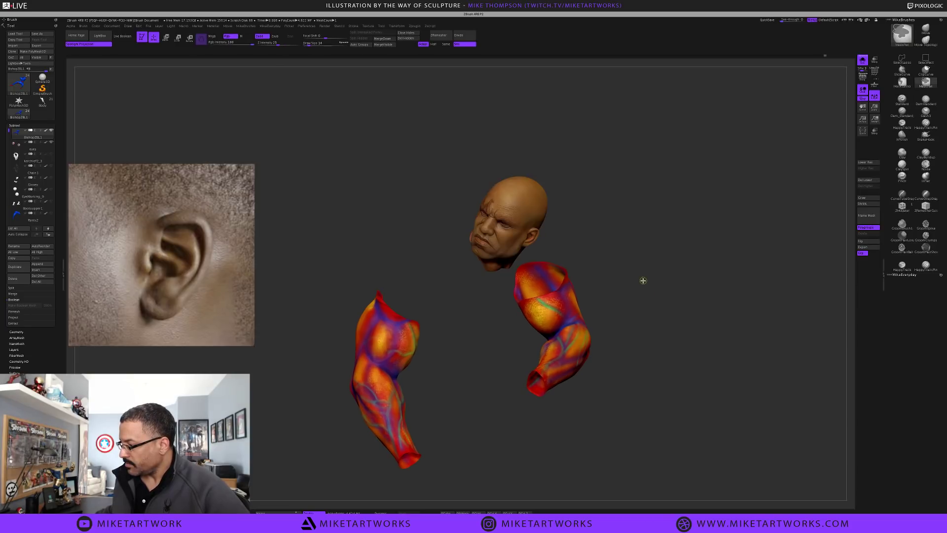
pyautogui.moveTo(592, 224); pyautogui.dragTo(554, 209)
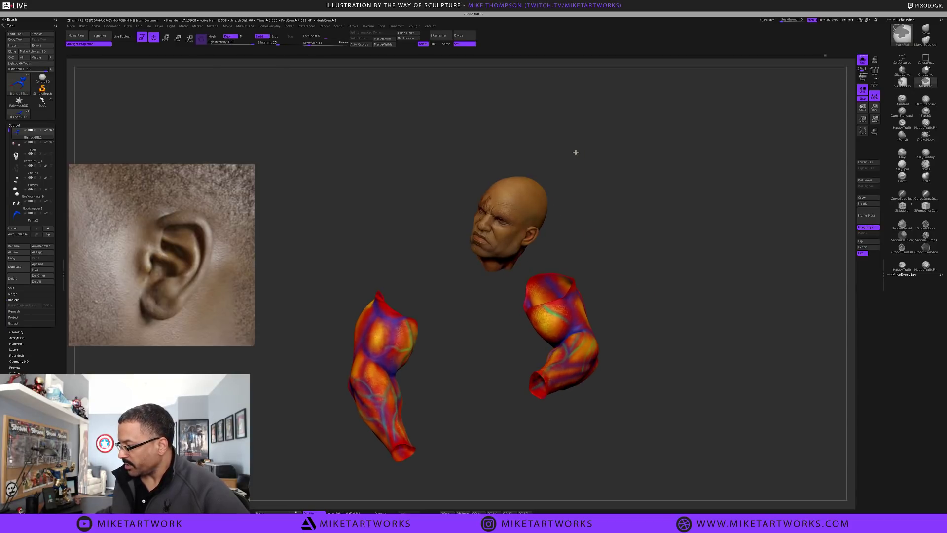
pyautogui.moveTo(577, 149)
pyautogui.keyDown('ctrl'); pyautogui.mouseDown()
pyautogui.moveTo(455, 268)
pyautogui.moveTo(523, 212)
pyautogui.mouseUp(); pyautogui.keyUp('ctrl')
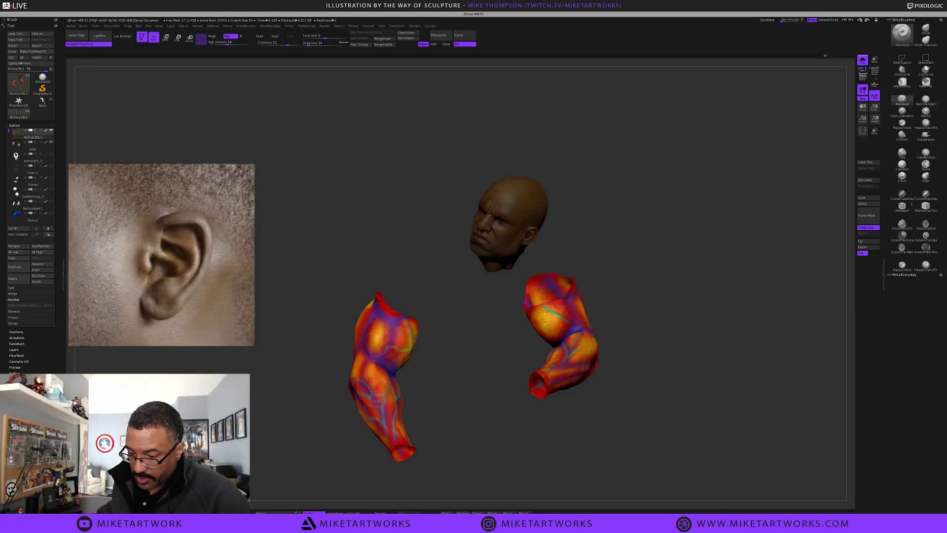
pyautogui.click(14, 126)
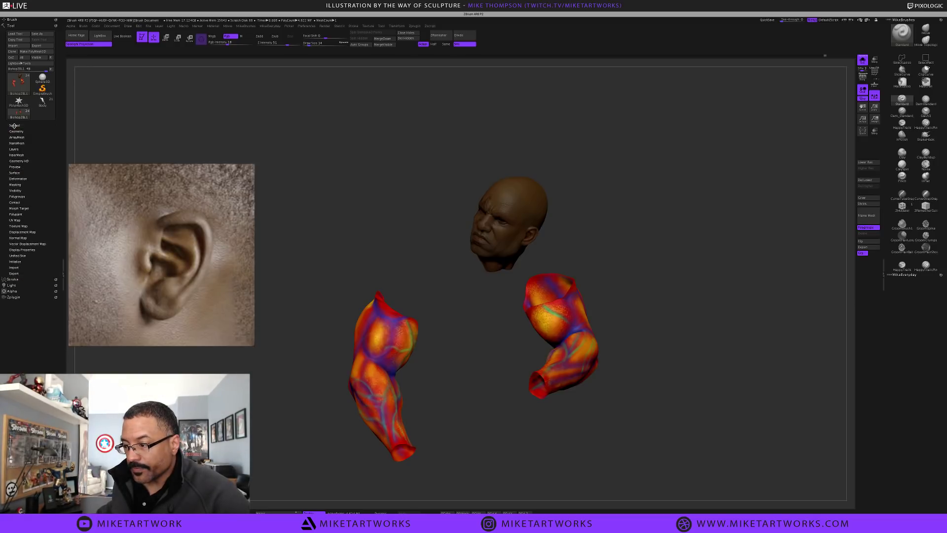
pyautogui.click(15, 185)
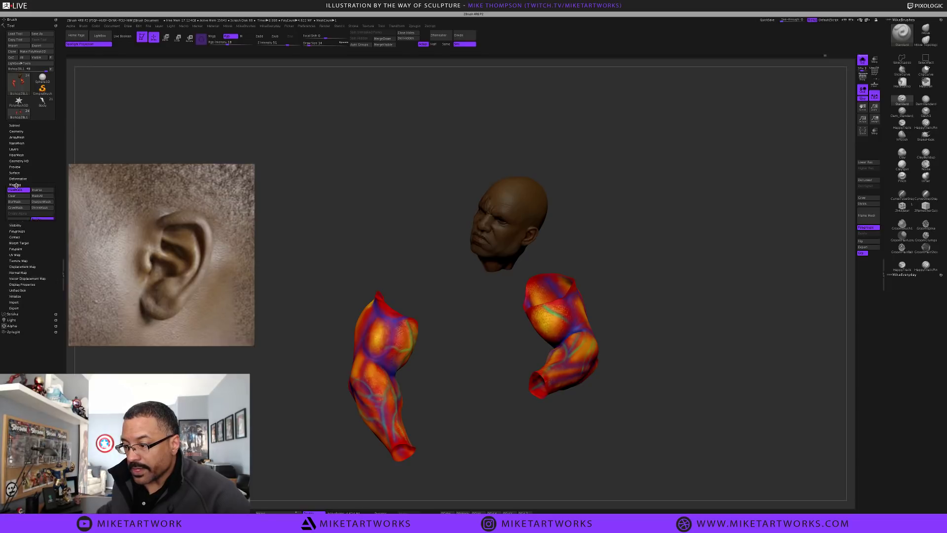
pyautogui.click(15, 190)
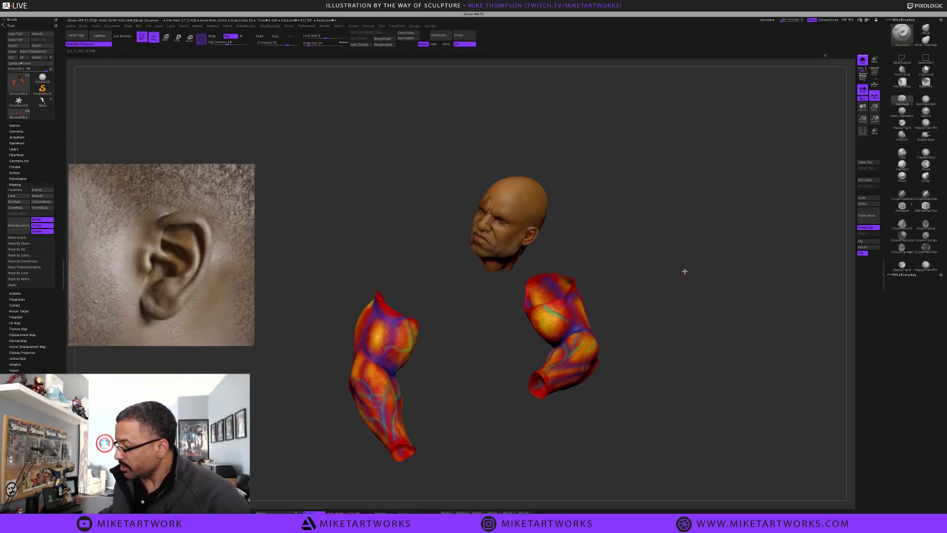
# Choose a dark yellowish-brown skin colour and adjust the RGB intensity for a light, translucent fill
pyautogui.keyDown('alt'); pyautogui.moveTo(685, 272); pyautogui.dragTo(715, 264); pyautogui.keyUp('alt')
pyautogui.press('space')
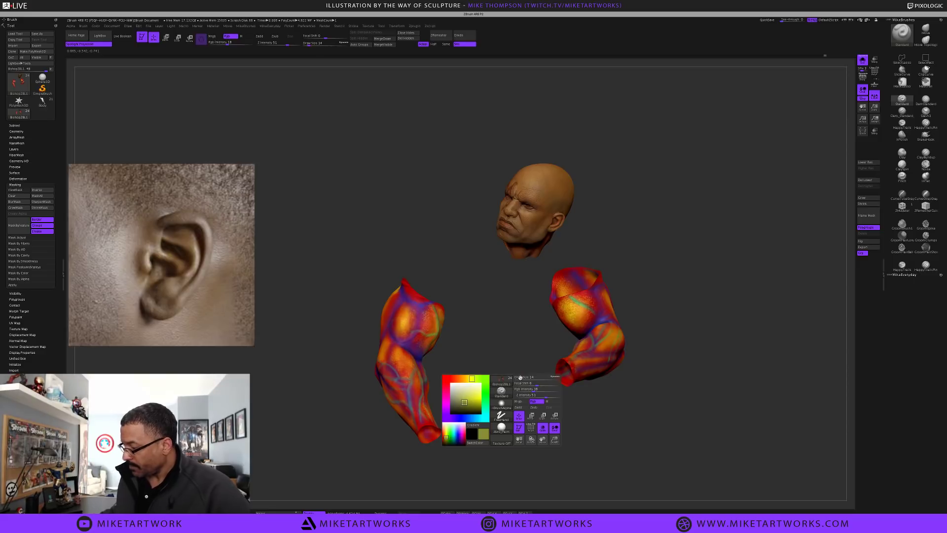
pyautogui.click(464, 378)
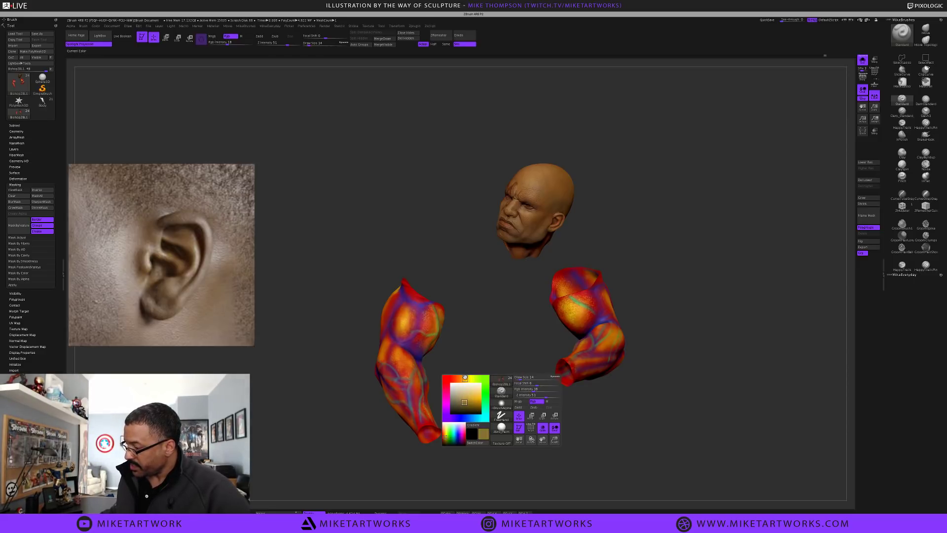
pyautogui.moveTo(471, 403); pyautogui.dragTo(476, 403)
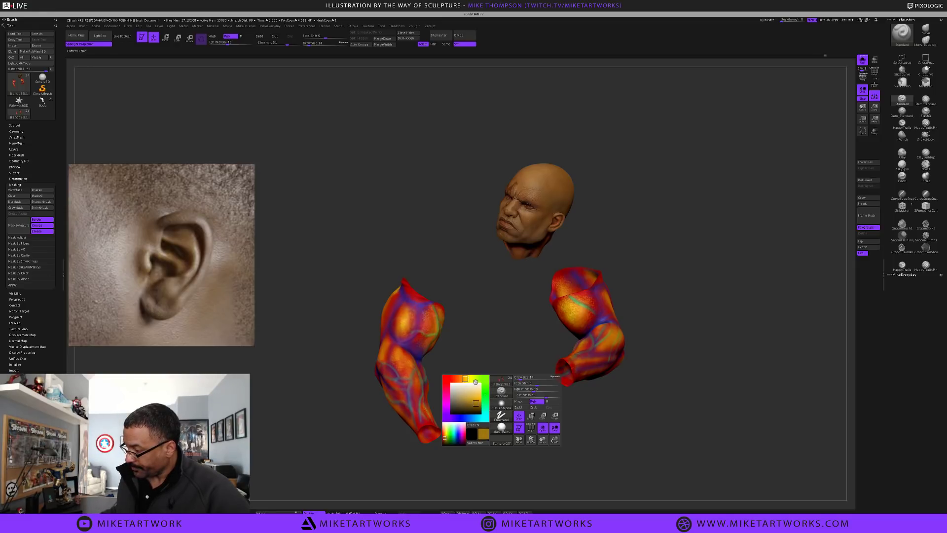
pyautogui.moveTo(474, 403); pyautogui.dragTo(472, 407)
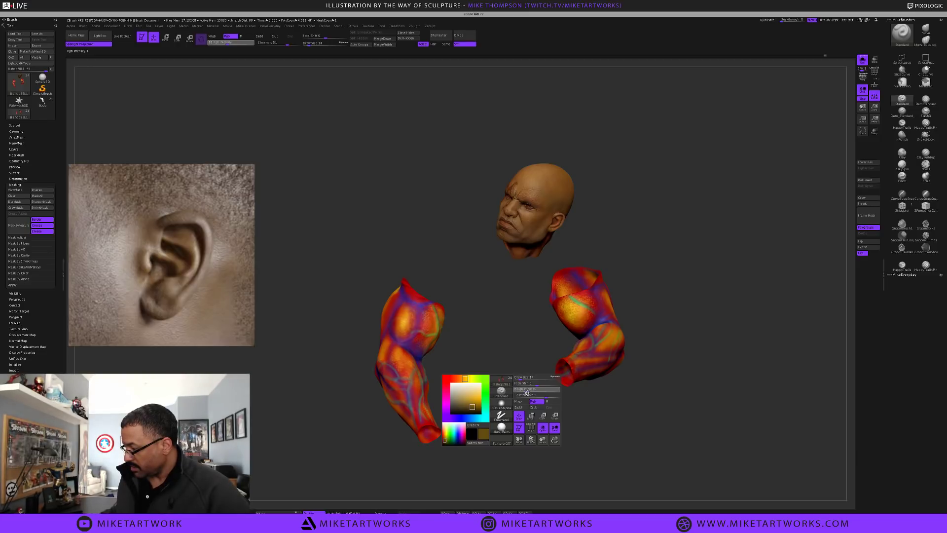
pyautogui.moveTo(528, 392); pyautogui.dragTo(524, 392)
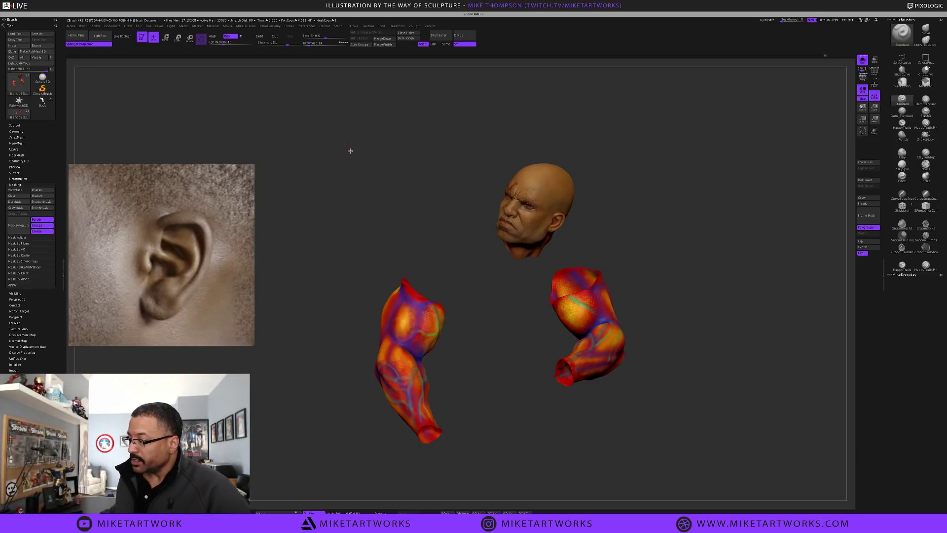
# Fill the unmasked arms repeatedly with the brown skin tone at low intensity, letting the painted colour zones and veins show through faintly
pyautogui.press('space')
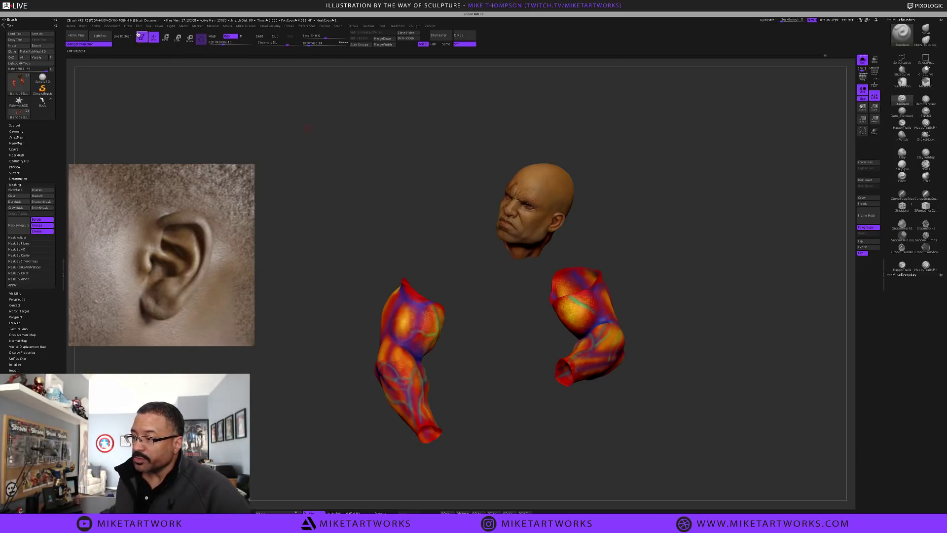
pyautogui.click(95, 26)
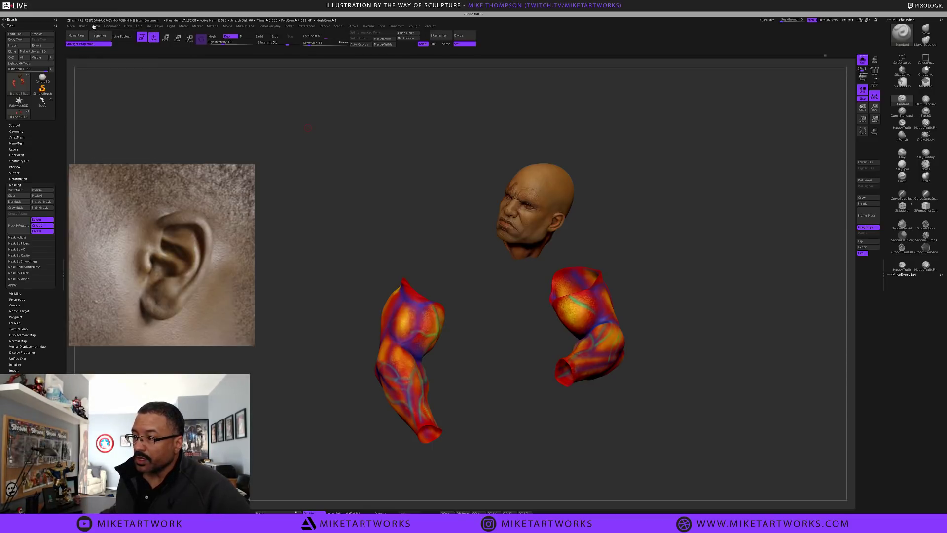
pyautogui.click(93, 27)
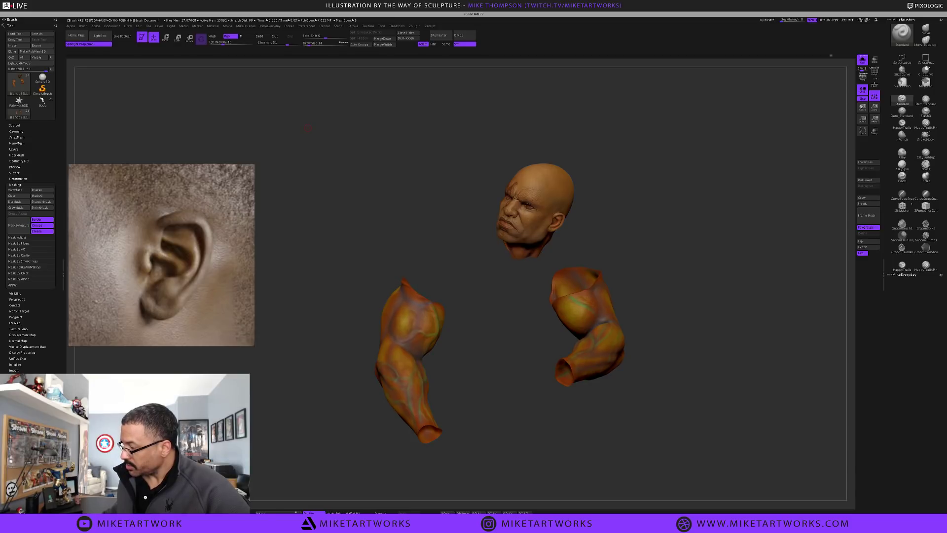
pyautogui.press('space')
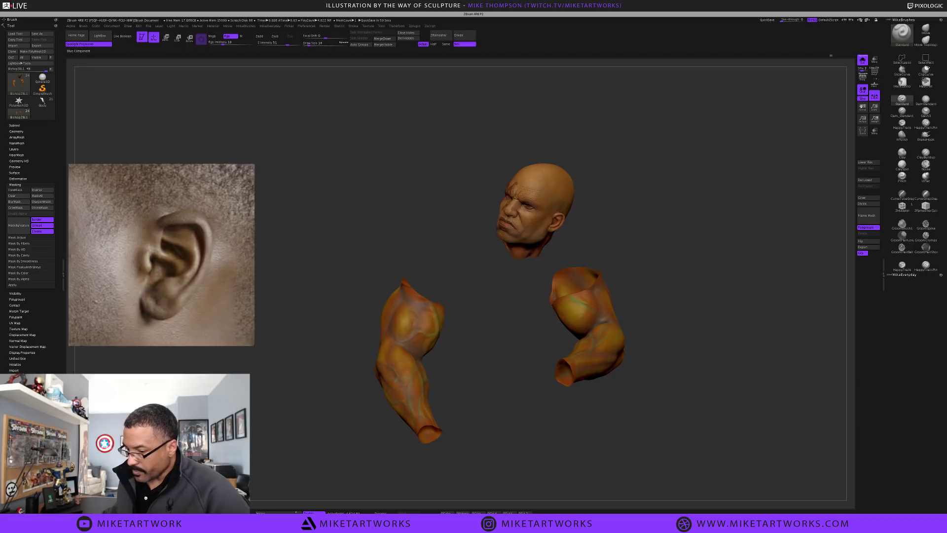
pyautogui.press('space')
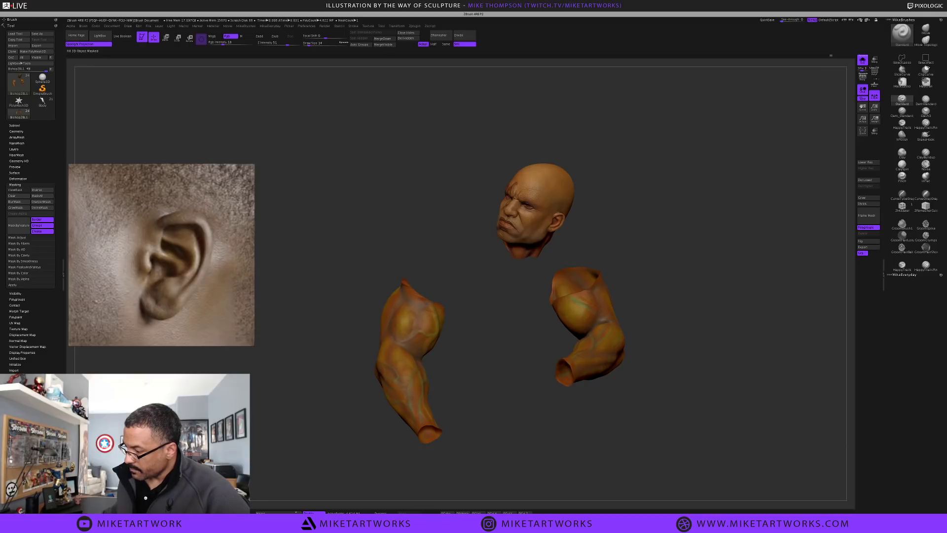
# Examine the arms' blended skin colour from several angles and compare it with the head's skin tone
pyautogui.moveTo(549, 406); pyautogui.dragTo(522, 413)
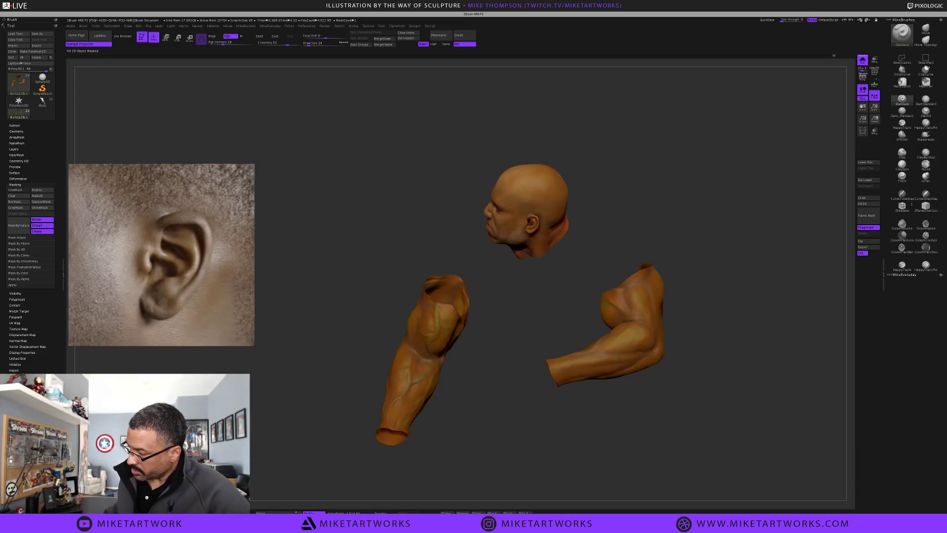
pyautogui.moveTo(276, 456); pyautogui.dragTo(296, 425)
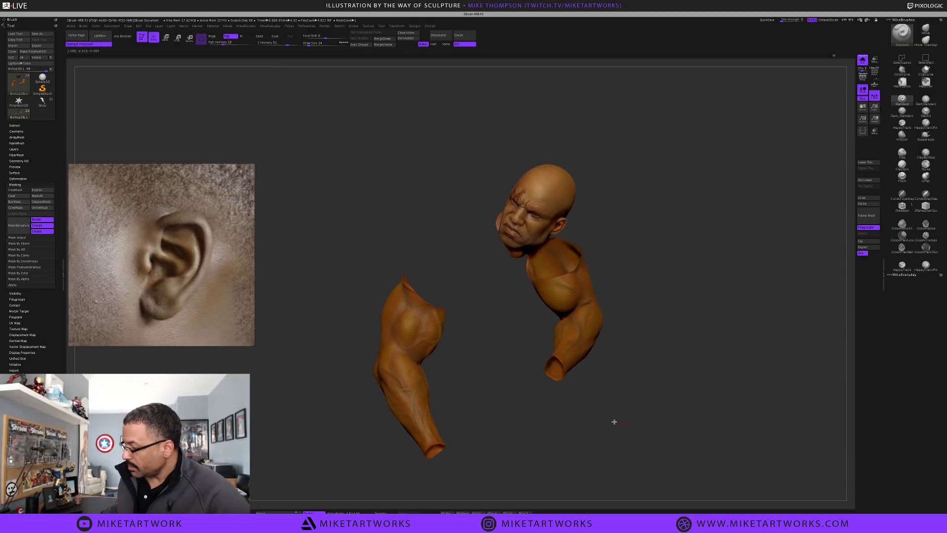
pyautogui.keyDown('alt'); pyautogui.moveTo(635, 421); pyautogui.dragTo(637, 424); pyautogui.keyUp('alt')
pyautogui.keyDown('alt'); pyautogui.moveTo(539, 372); pyautogui.dragTo(541, 332); pyautogui.keyUp('alt')
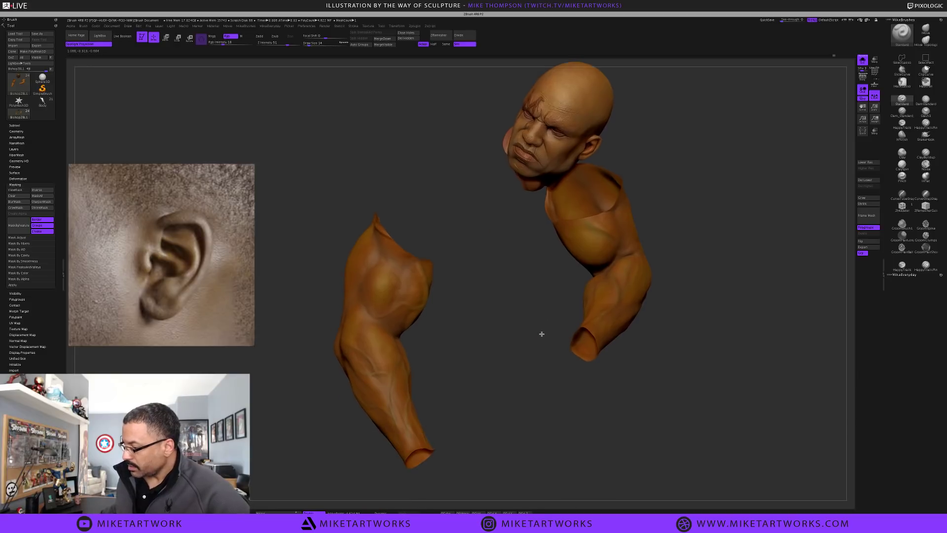
pyautogui.moveTo(528, 383)
pyautogui.mouseDown()
pyautogui.moveTo(513, 371)
pyautogui.moveTo(525, 377)
pyautogui.mouseUp()
pyautogui.moveTo(513, 346); pyautogui.dragTo(533, 355)
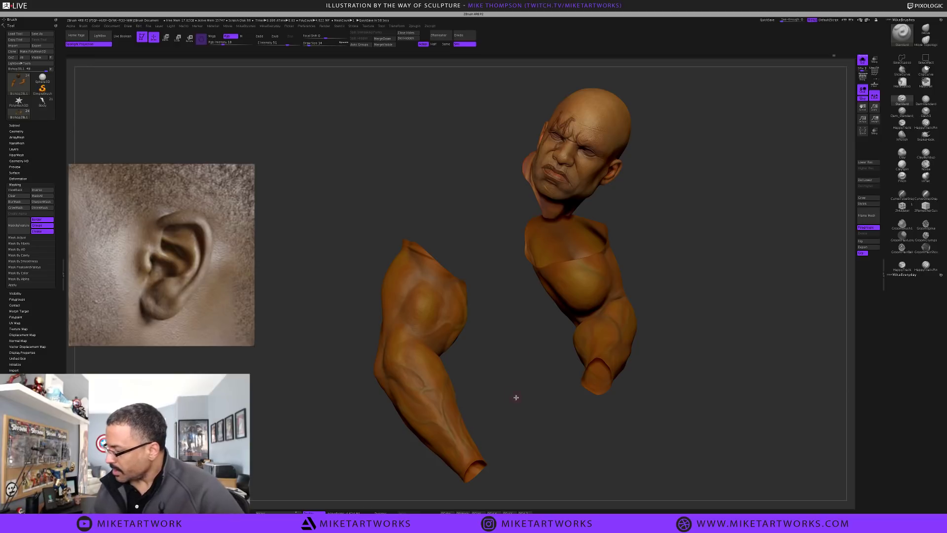
pyautogui.moveTo(516, 397); pyautogui.dragTo(514, 400)
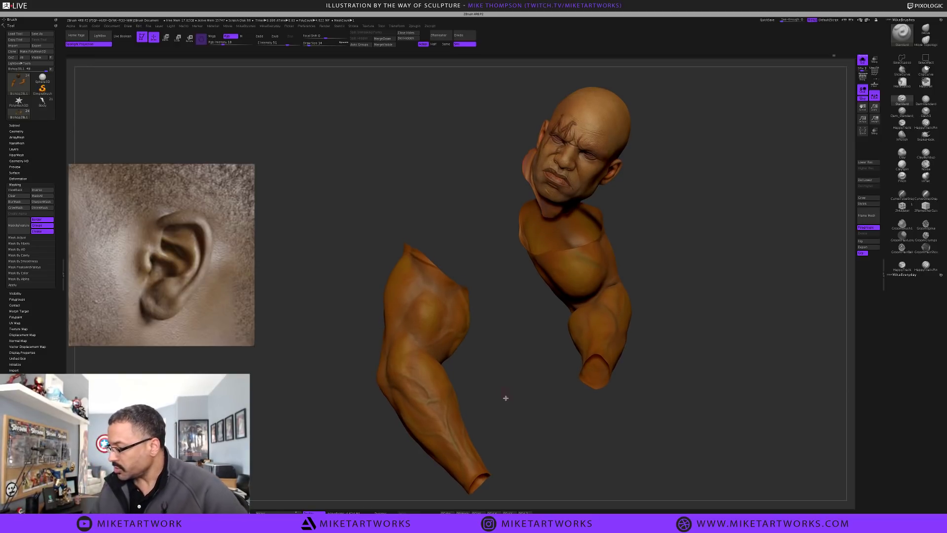
pyautogui.moveTo(509, 406); pyautogui.dragTo(506, 397)
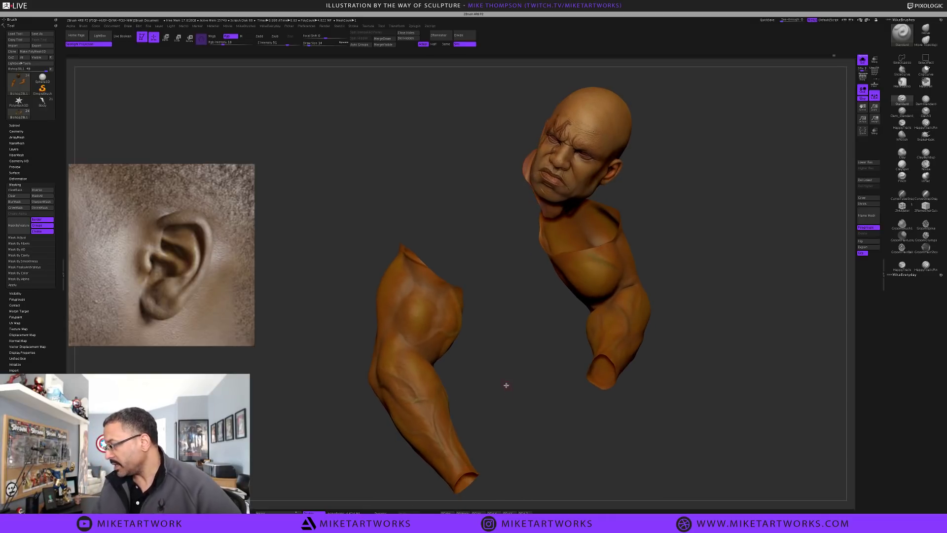
pyautogui.press('space')
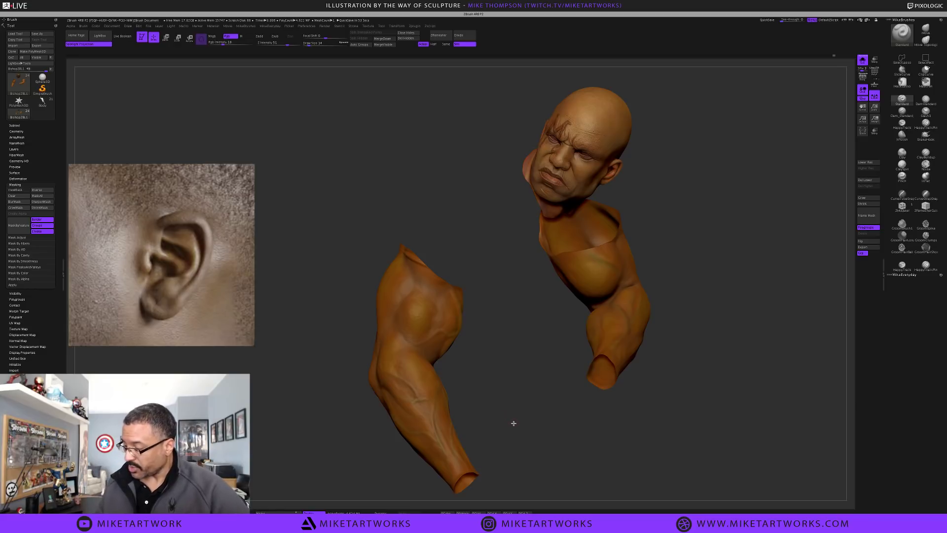
pyautogui.moveTo(512, 423); pyautogui.dragTo(512, 422)
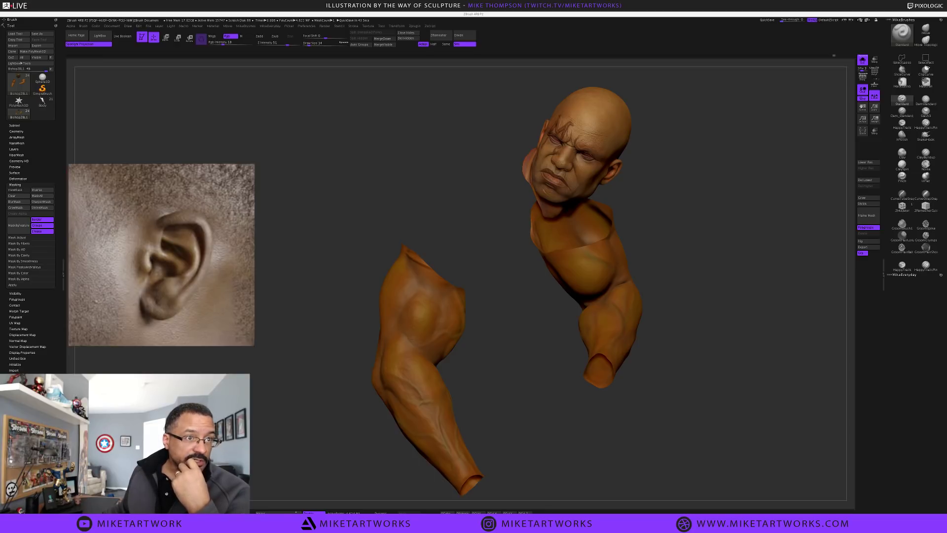
# Switch to the web browser, view the ThriftBooks page for ZBrush Character Creation in an enlarged window, and return to the "scott spencer zbrush book" search results
pyautogui.moveTo(1, 262); pyautogui.dragTo(598, 202)
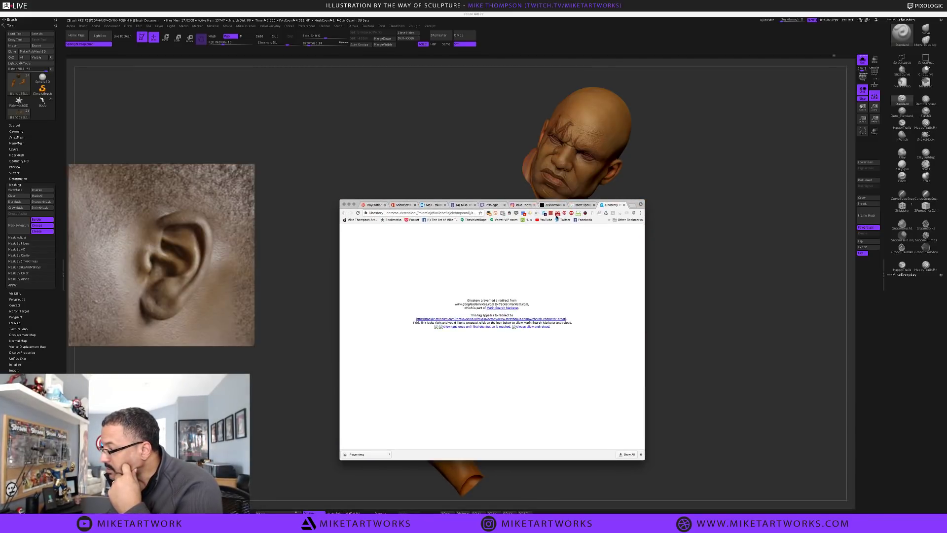
pyautogui.moveTo(563, 200); pyautogui.dragTo(526, 160)
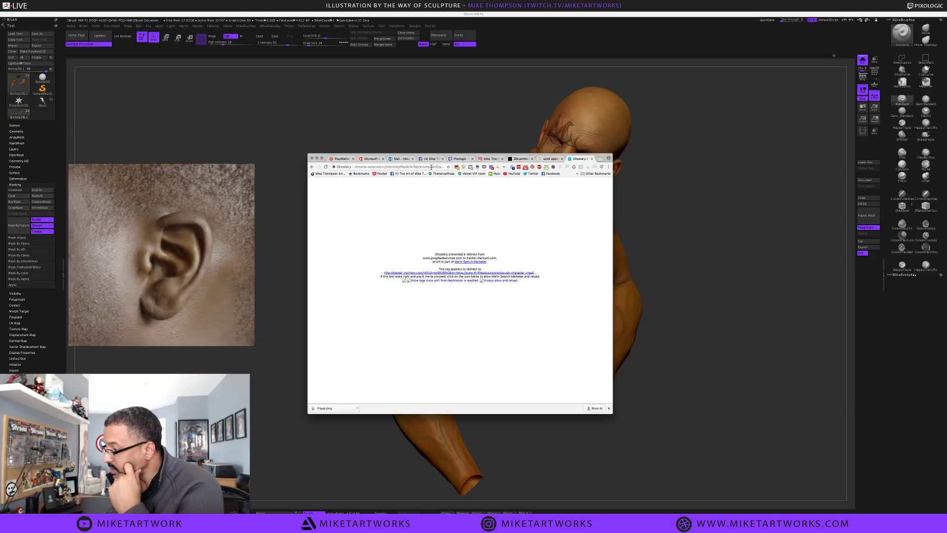
pyautogui.click(312, 167)
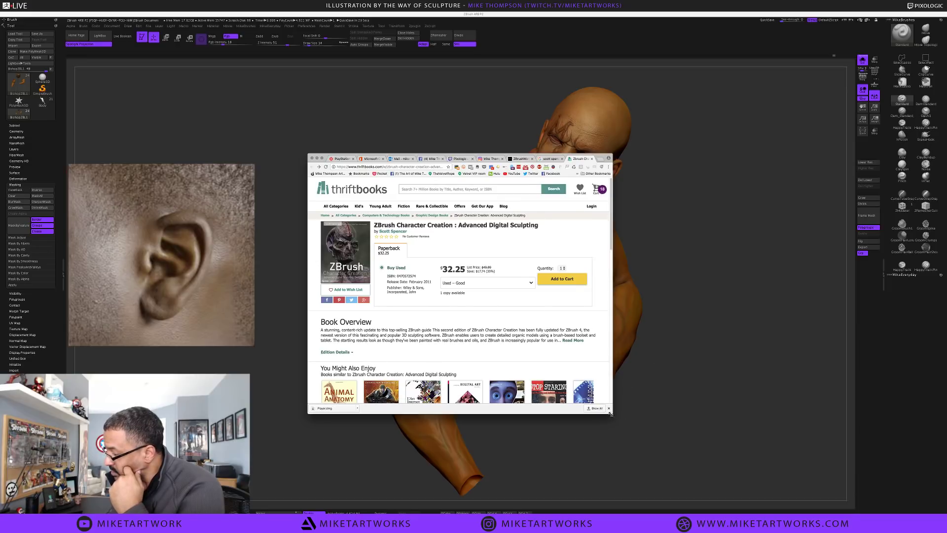
pyautogui.moveTo(613, 413); pyautogui.dragTo(721, 513)
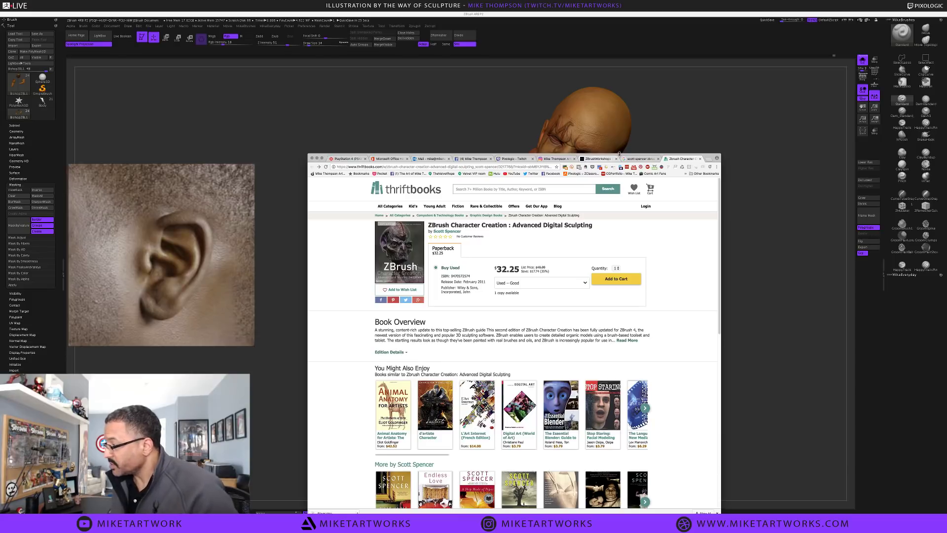
pyautogui.click(637, 158)
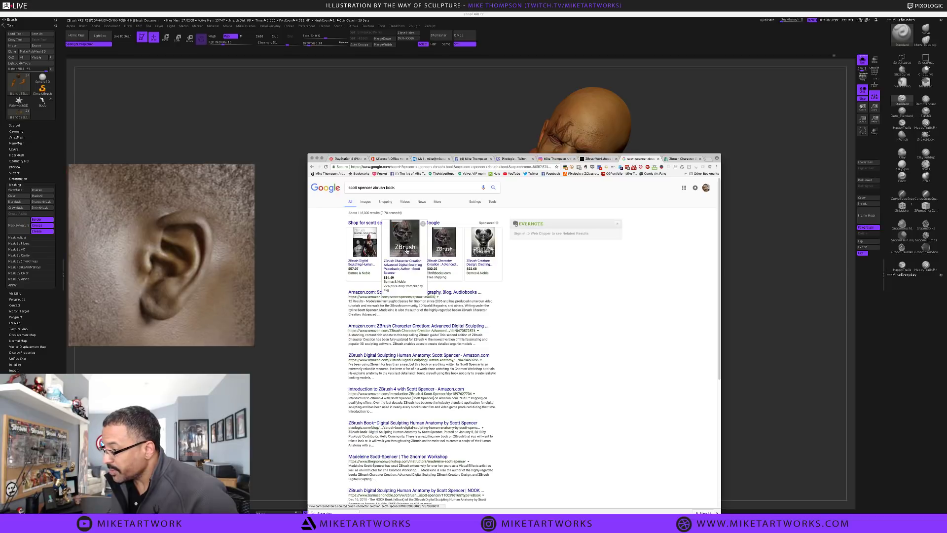
# Move the browser window off the sculpt and choose a dark brown paint colour for shading the arms
pyautogui.moveTo(440, 155); pyautogui.dragTo(0, 180)
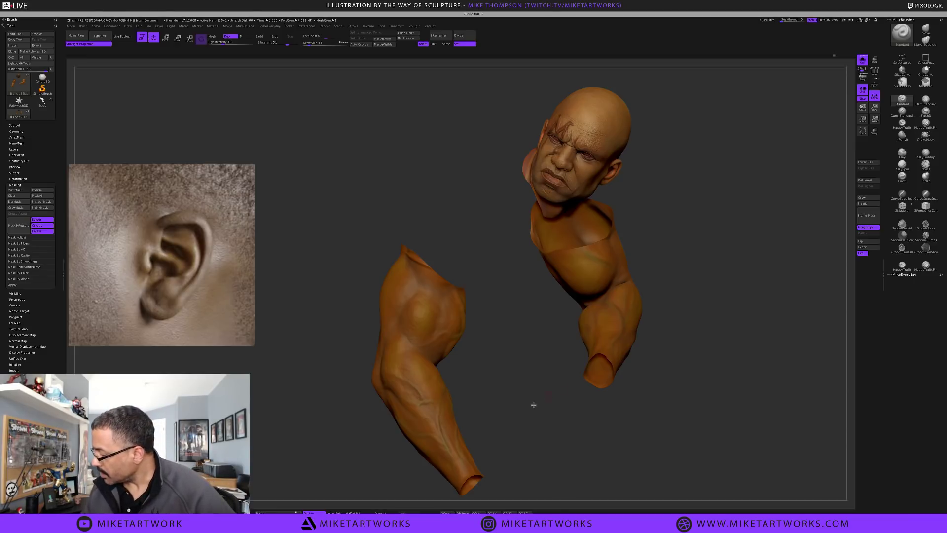
pyautogui.moveTo(522, 418); pyautogui.dragTo(507, 400)
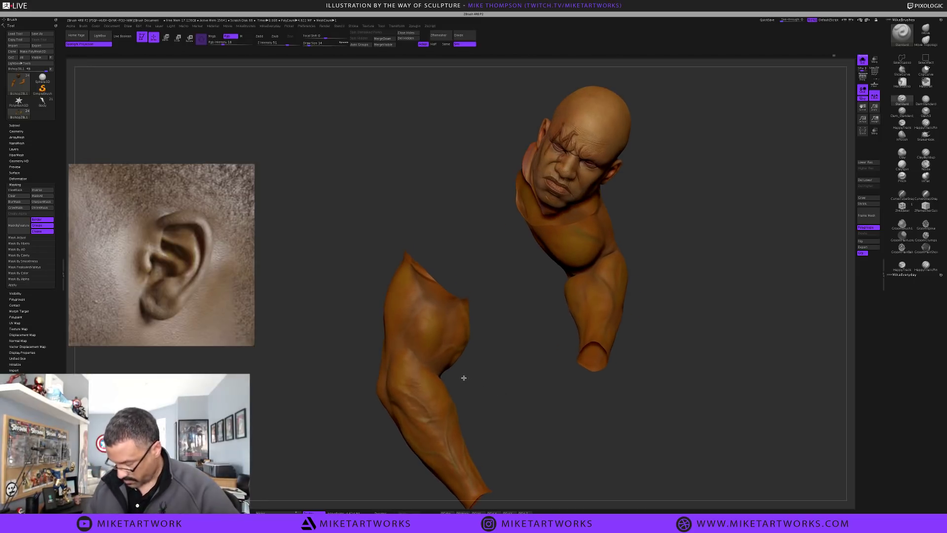
pyautogui.press('space')
pyautogui.moveTo(415, 405); pyautogui.dragTo(412, 408)
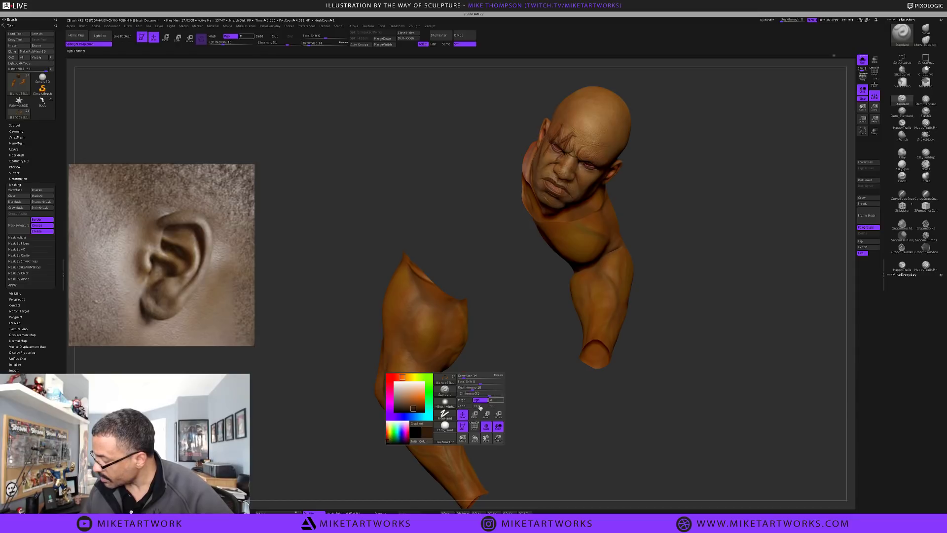
# Paint soft dark brown shading into the muscle recesses of the nearer arm's shoulder and upper arm
pyautogui.scroll(3, 510, 413)
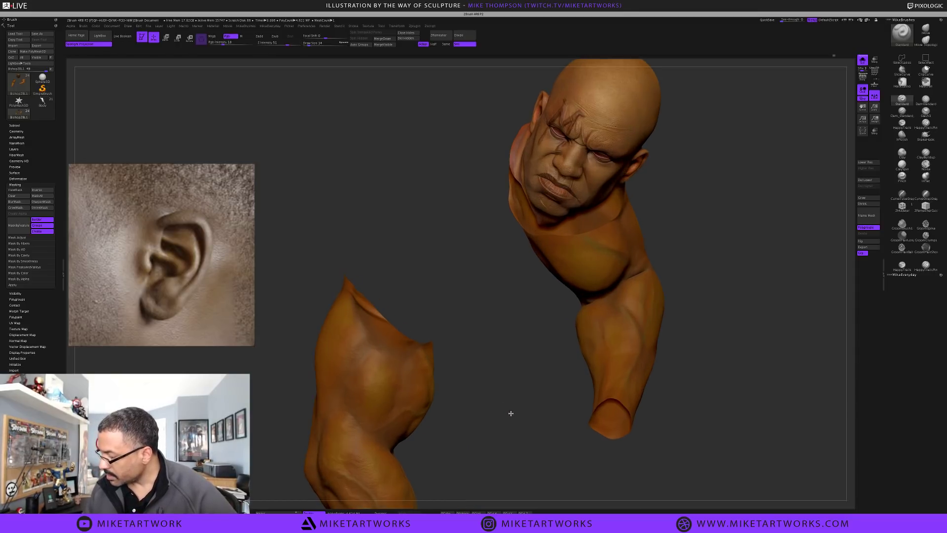
pyautogui.scroll(-3, 542, 377)
pyautogui.moveTo(543, 377)
pyautogui.keyDown('alt'); pyautogui.mouseDown()
pyautogui.moveTo(562, 357)
pyautogui.moveTo(563, 373)
pyautogui.moveTo(534, 359)
pyautogui.moveTo(543, 365)
pyautogui.mouseUp(); pyautogui.keyUp('alt')
pyautogui.scroll(3, 563, 375)
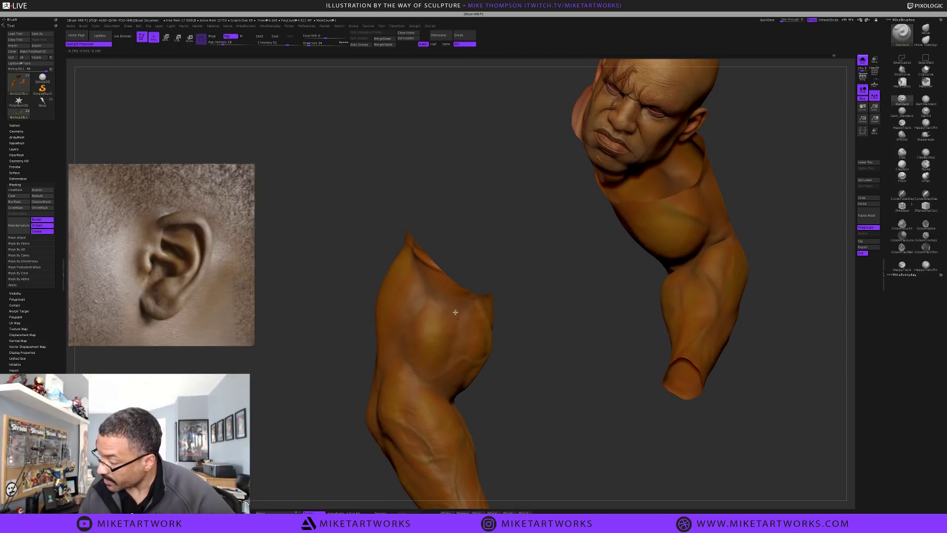
pyautogui.moveTo(519, 329); pyautogui.dragTo(446, 265)
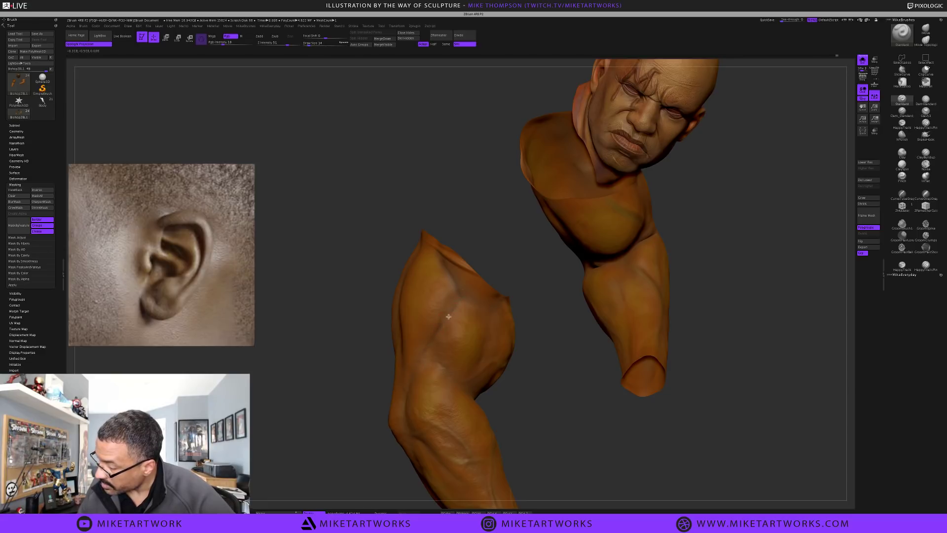
pyautogui.moveTo(539, 440)
pyautogui.mouseDown()
pyautogui.moveTo(535, 448)
pyautogui.moveTo(545, 434)
pyautogui.mouseUp()
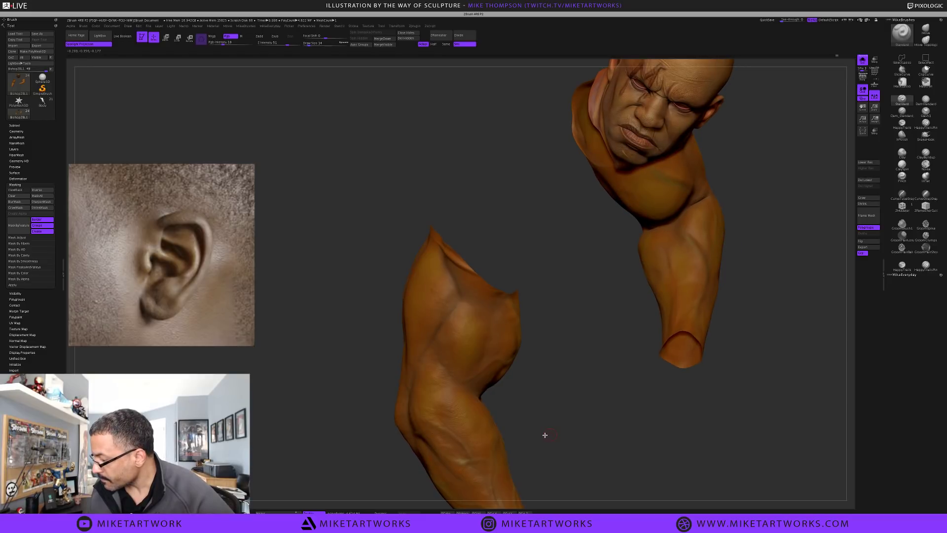
pyautogui.press('ctrl')
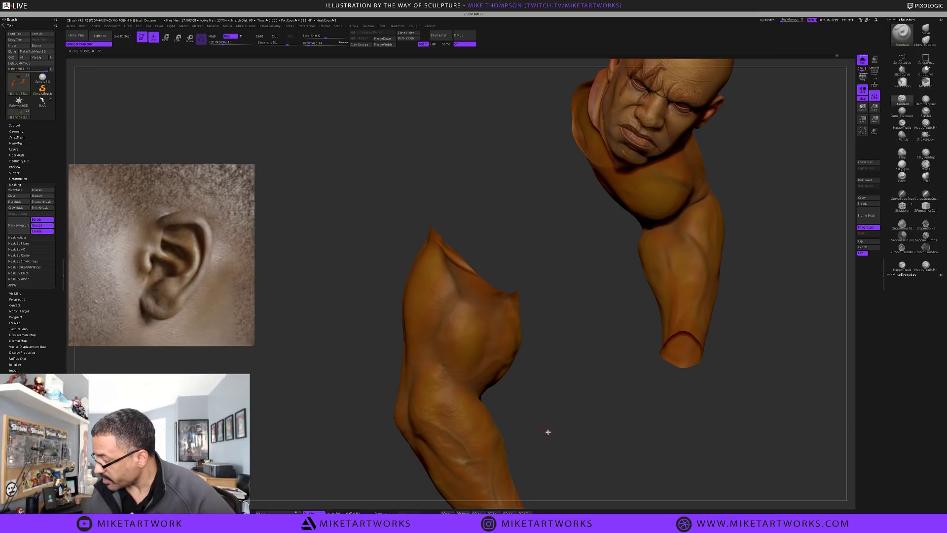
pyautogui.moveTo(546, 431); pyautogui.dragTo(563, 425)
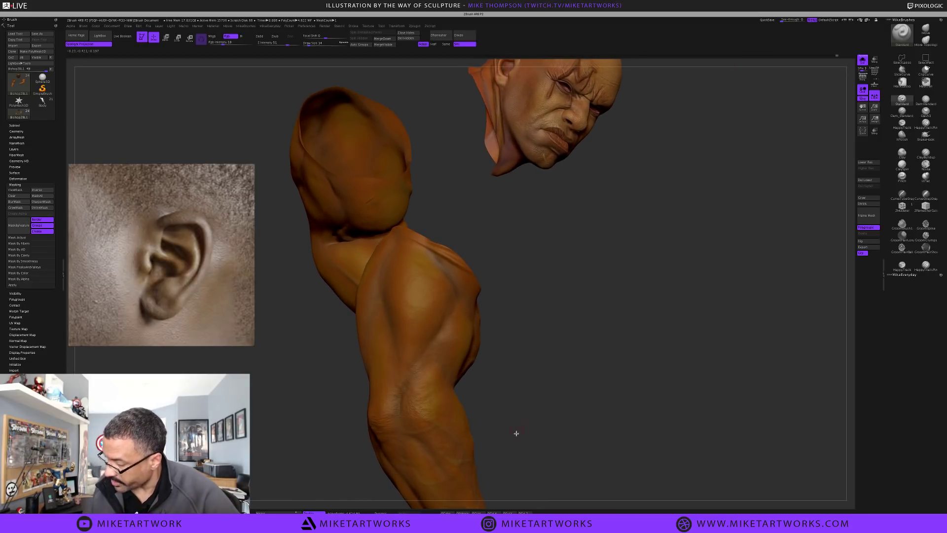
# Choose a more saturated orange-brown, enlarge the brush, and tint the nearer arm's elbow and upper arm
pyautogui.press('space')
pyautogui.moveTo(466, 464); pyautogui.dragTo(469, 462)
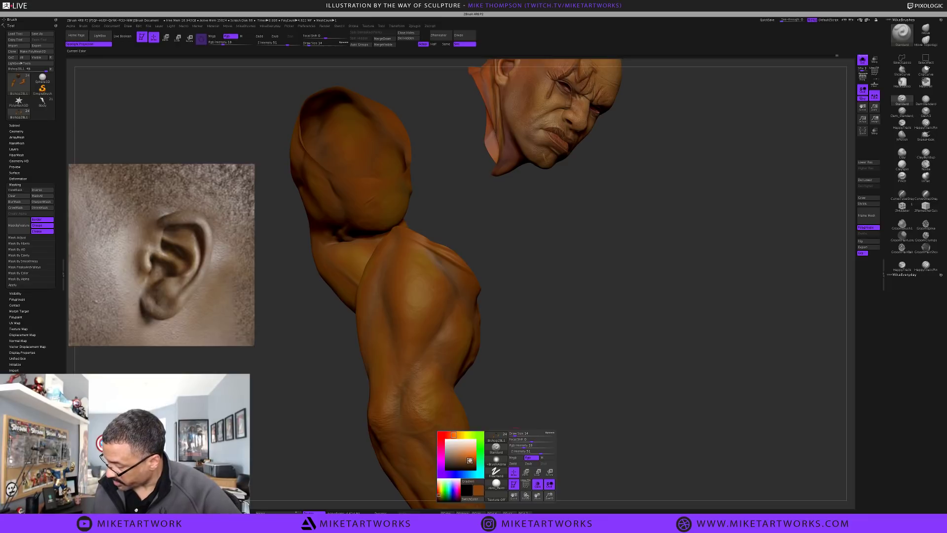
pyautogui.click(470, 462)
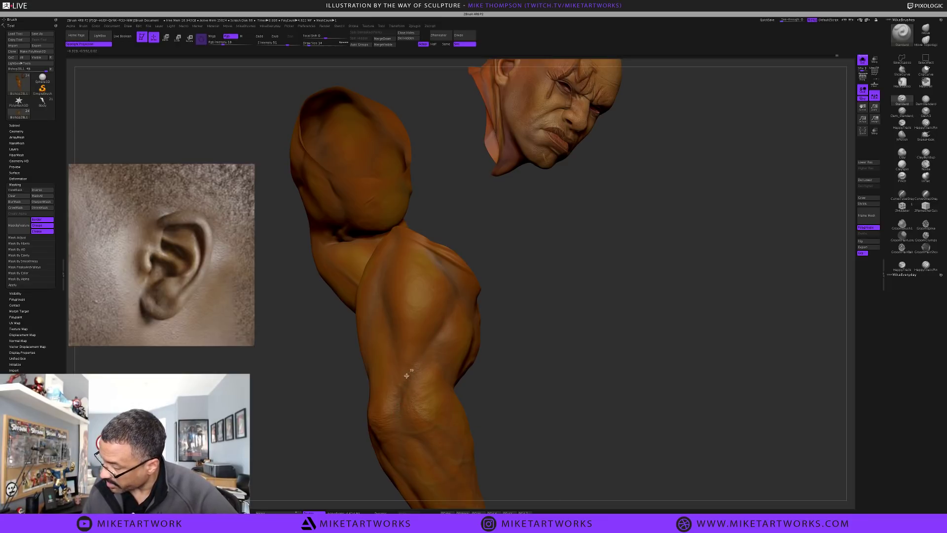
pyautogui.press('s')
pyautogui.click(515, 395)
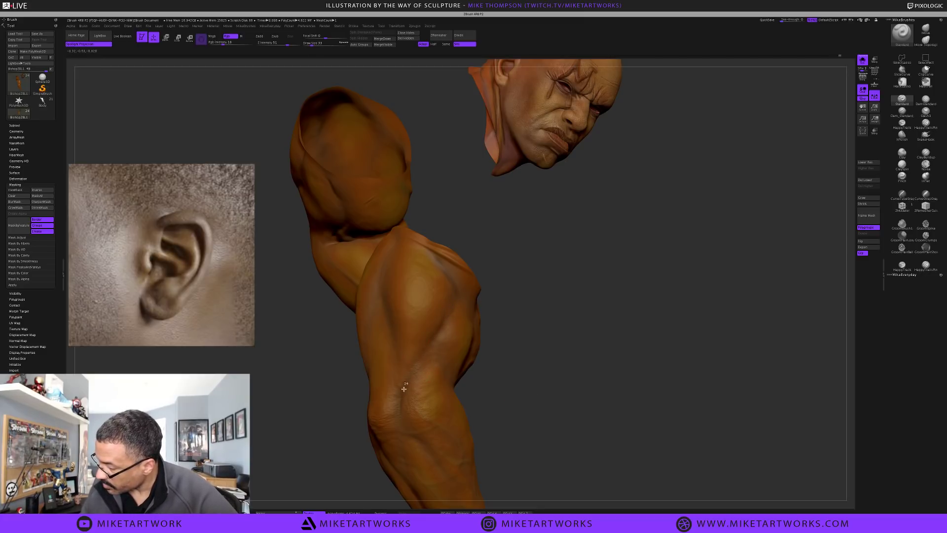
pyautogui.moveTo(497, 333); pyautogui.dragTo(550, 392)
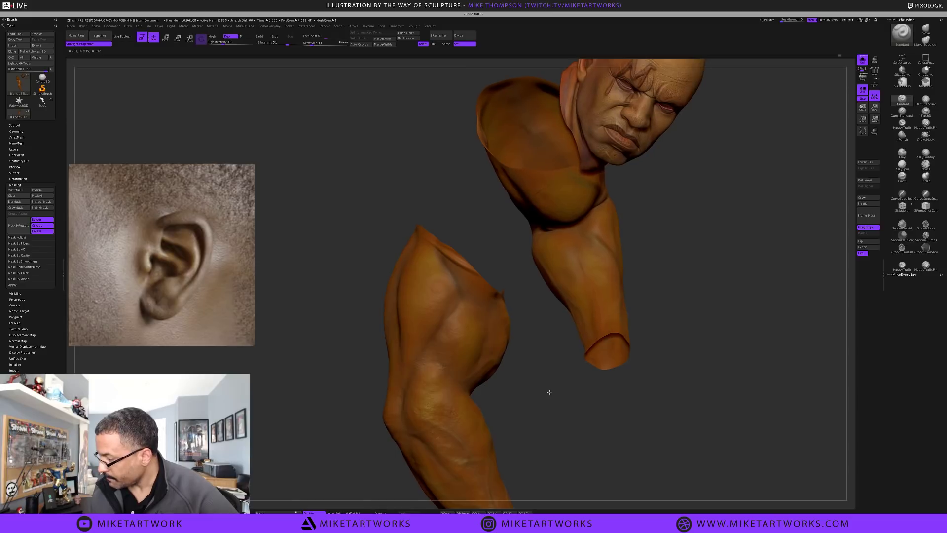
pyautogui.keyDown('alt'); pyautogui.moveTo(554, 438); pyautogui.dragTo(527, 393); pyautogui.keyUp('alt')
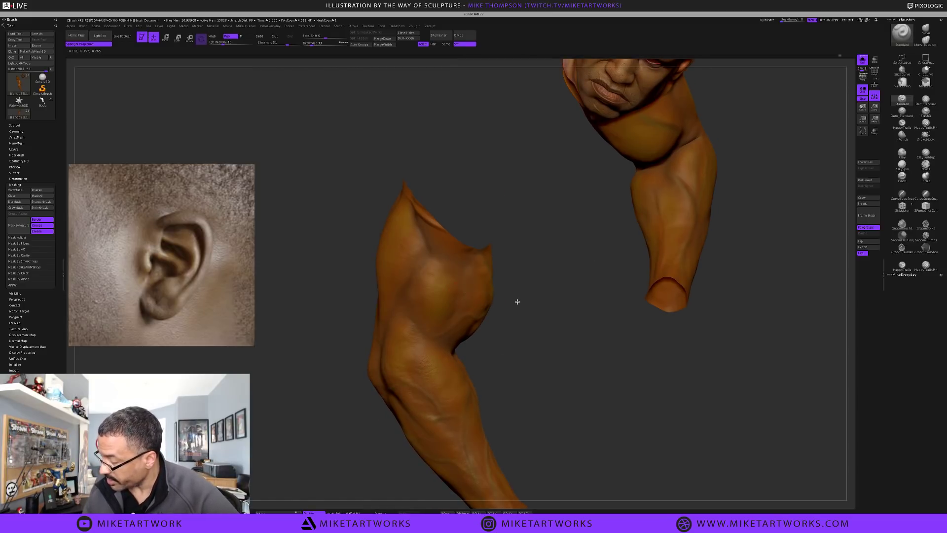
pyautogui.moveTo(517, 301); pyautogui.dragTo(509, 298)
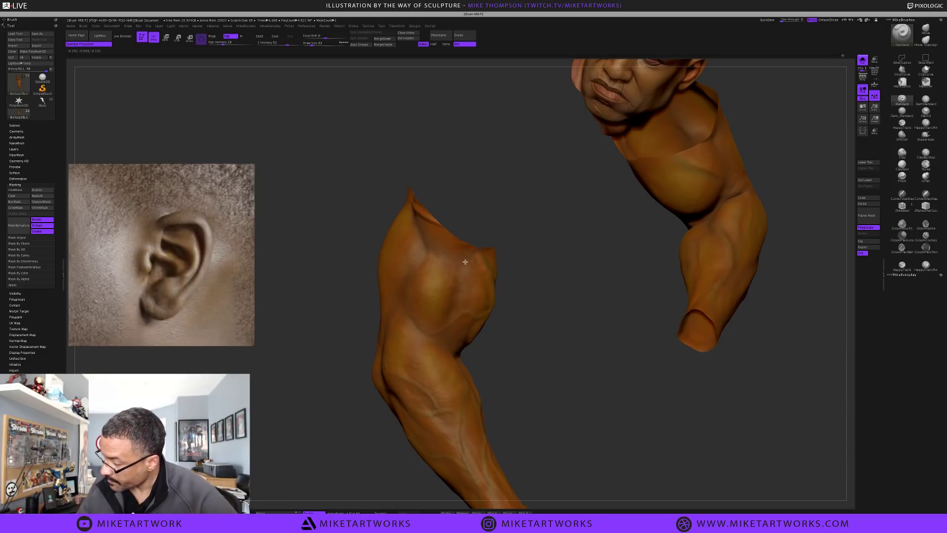
pyautogui.moveTo(529, 370); pyautogui.dragTo(528, 401)
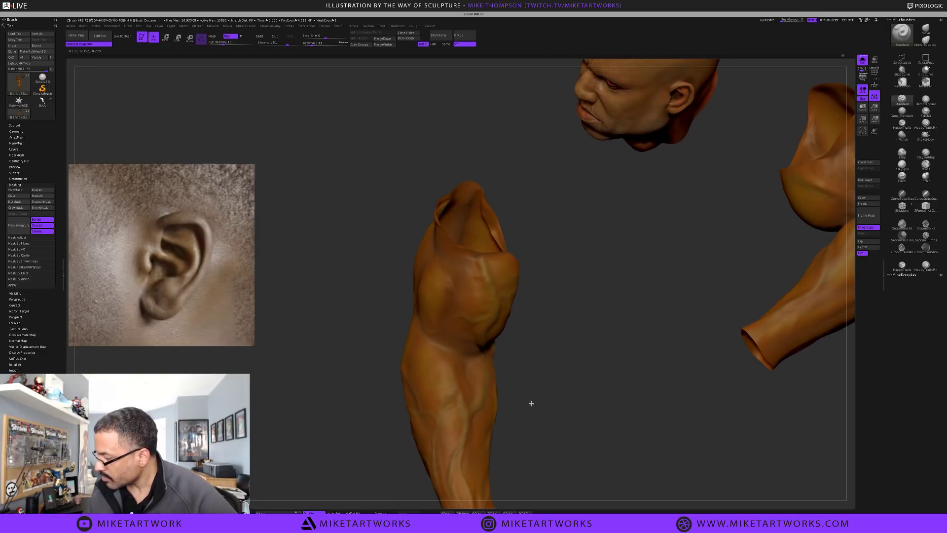
# Readjust the paint colour and brush size, and shade the nearer arm's inner elbow crease, biceps and forearm
pyautogui.press('space')
pyautogui.click(475, 434)
pyautogui.press('s')
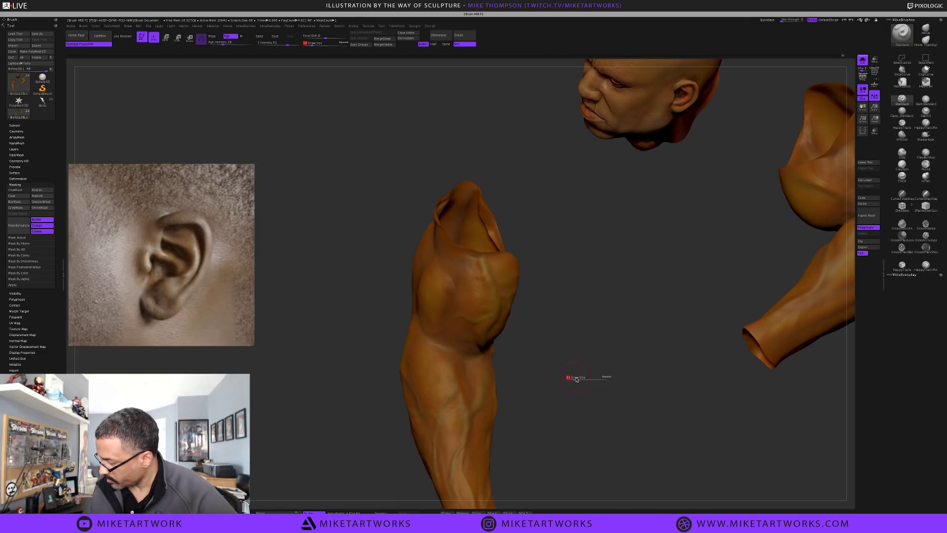
pyautogui.moveTo(576, 380); pyautogui.dragTo(570, 380)
pyautogui.press('space')
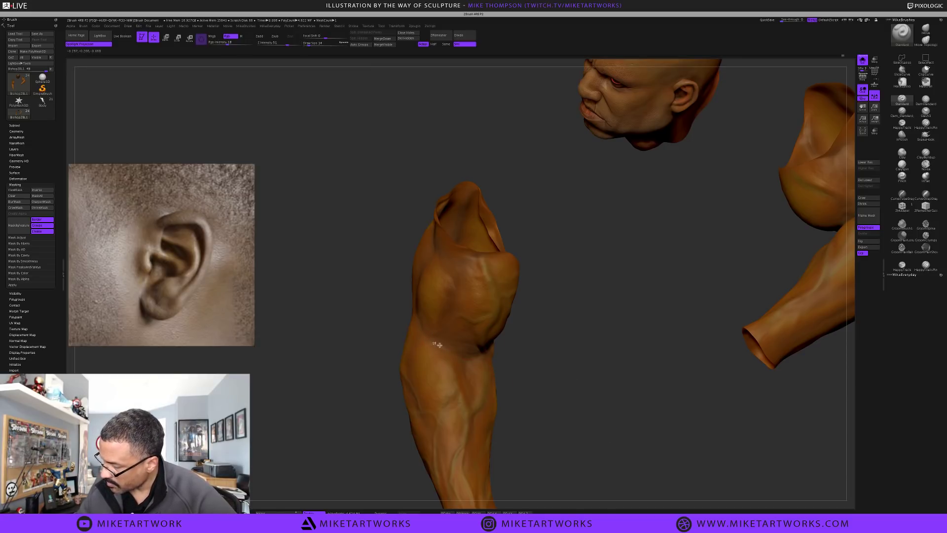
pyautogui.moveTo(561, 382); pyautogui.dragTo(463, 359)
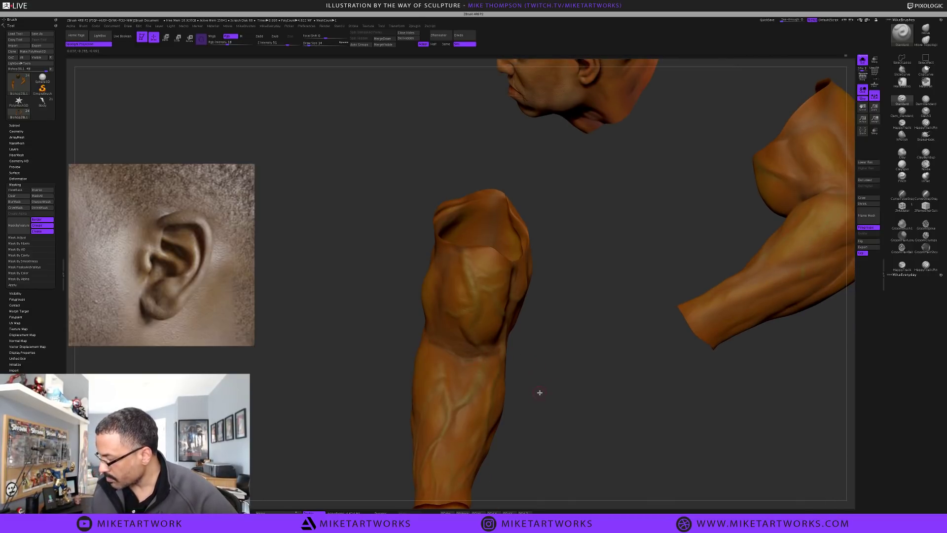
pyautogui.moveTo(539, 388)
pyautogui.mouseDown()
pyautogui.moveTo(542, 397)
pyautogui.moveTo(518, 382)
pyautogui.mouseUp()
pyautogui.press('s')
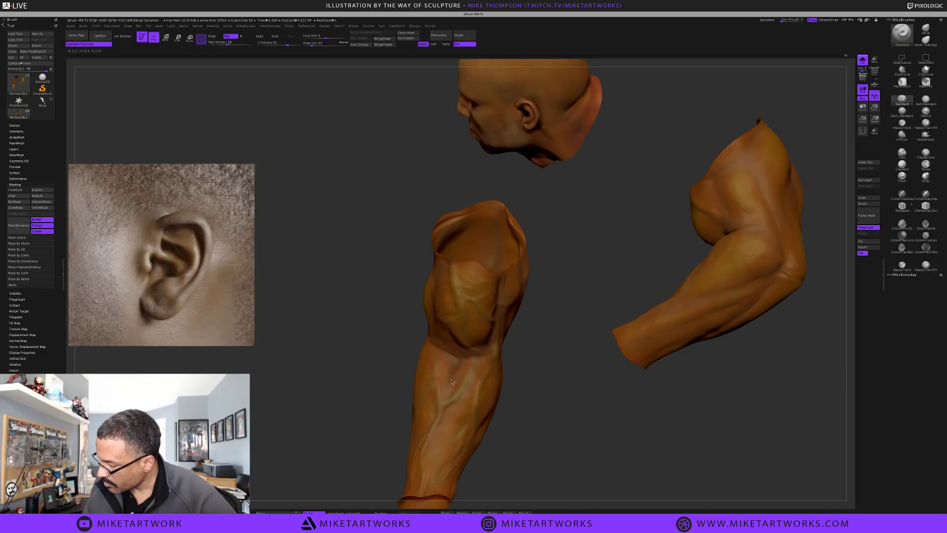
pyautogui.moveTo(541, 417); pyautogui.dragTo(547, 432)
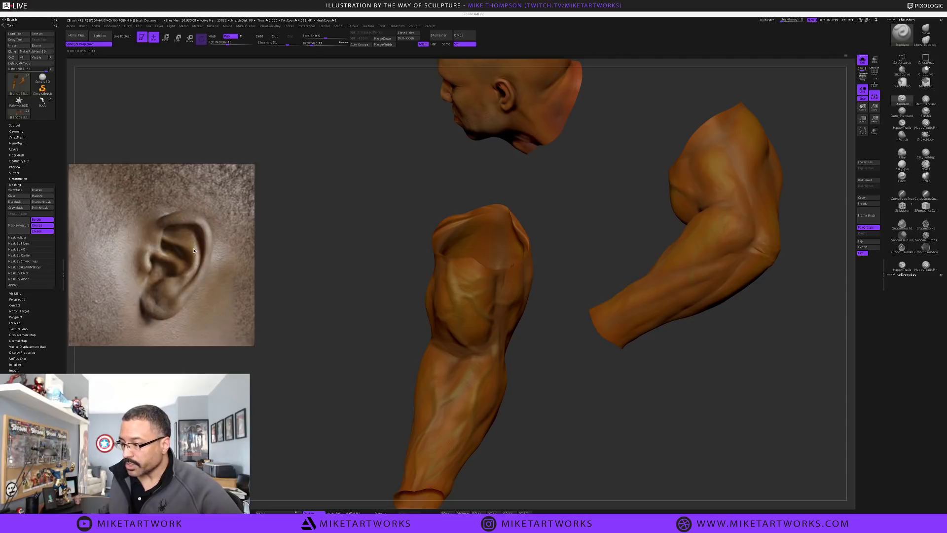
# Bring the photo of three muscular men into focus on the reference board and widen the reference window
pyautogui.scroll(5, 194, 251)
pyautogui.scroll(-15, 195, 253)
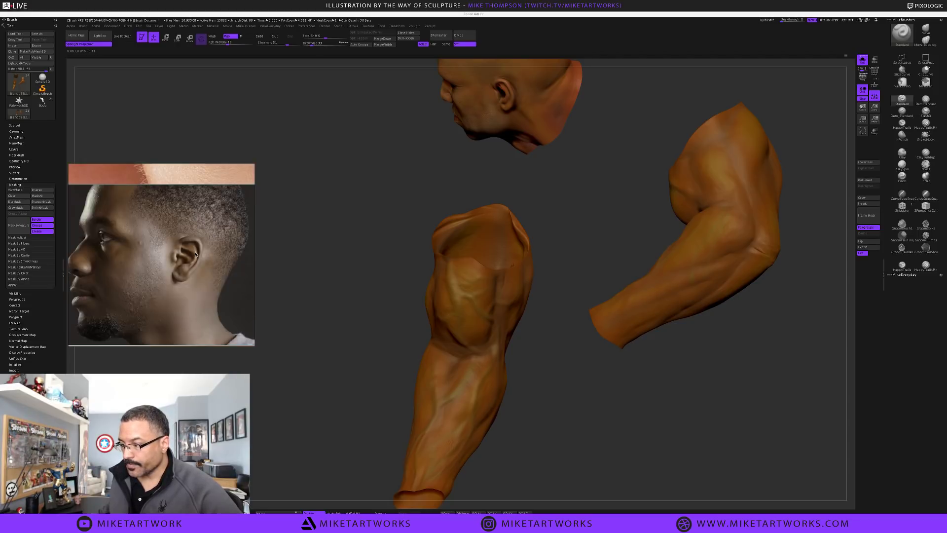
pyautogui.scroll(-5, 196, 254)
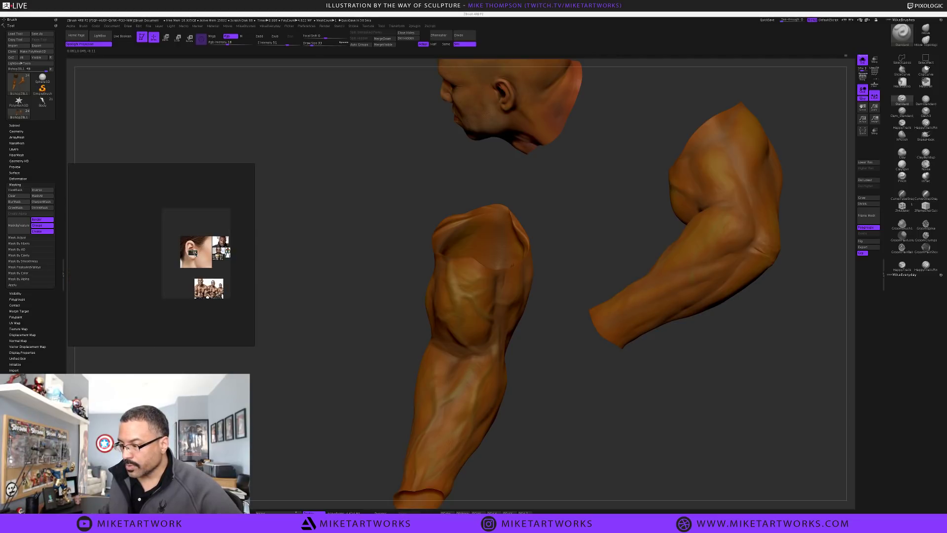
pyautogui.doubleClick(210, 293)
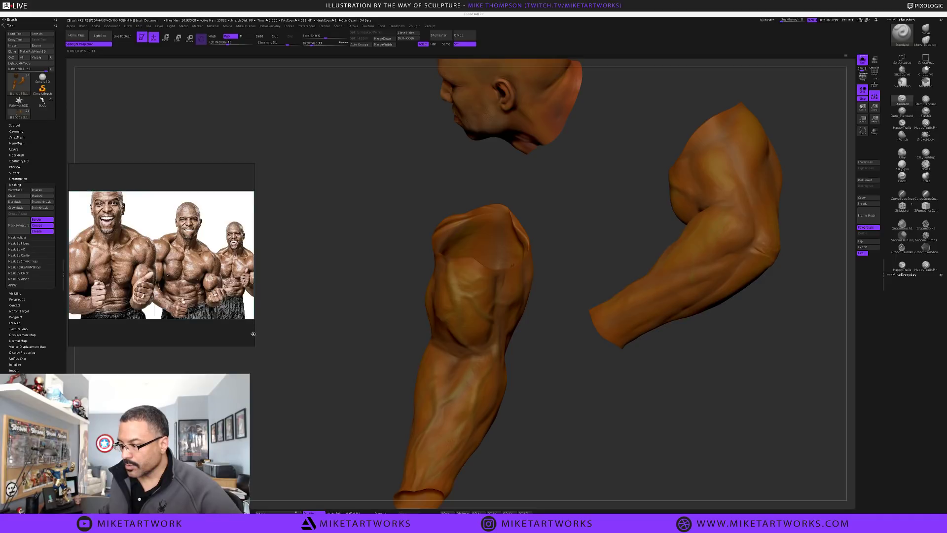
pyautogui.moveTo(254, 342); pyautogui.dragTo(340, 345)
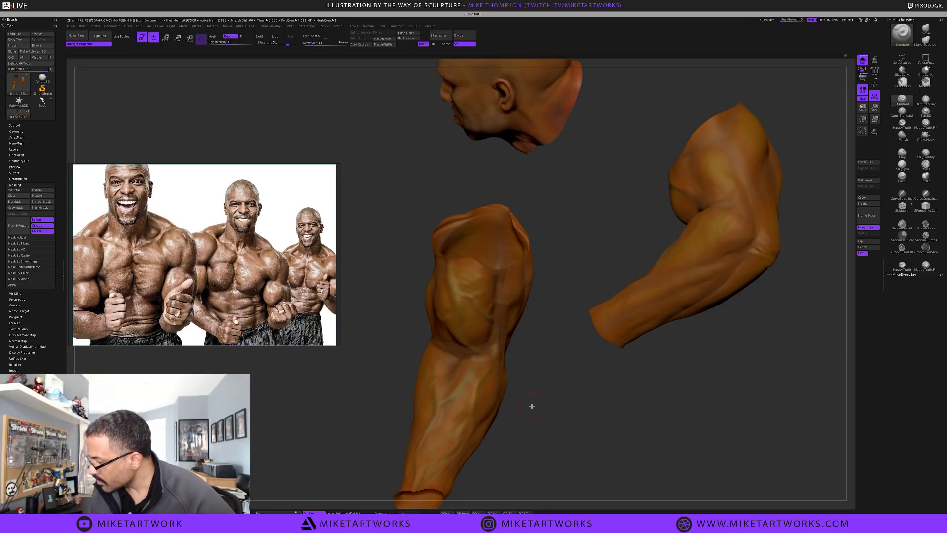
# Paint subtle brown shading around the biceps, elbow and veined forearm of the nearer arm, following the muscle reference
pyautogui.moveTo(528, 405); pyautogui.dragTo(523, 396)
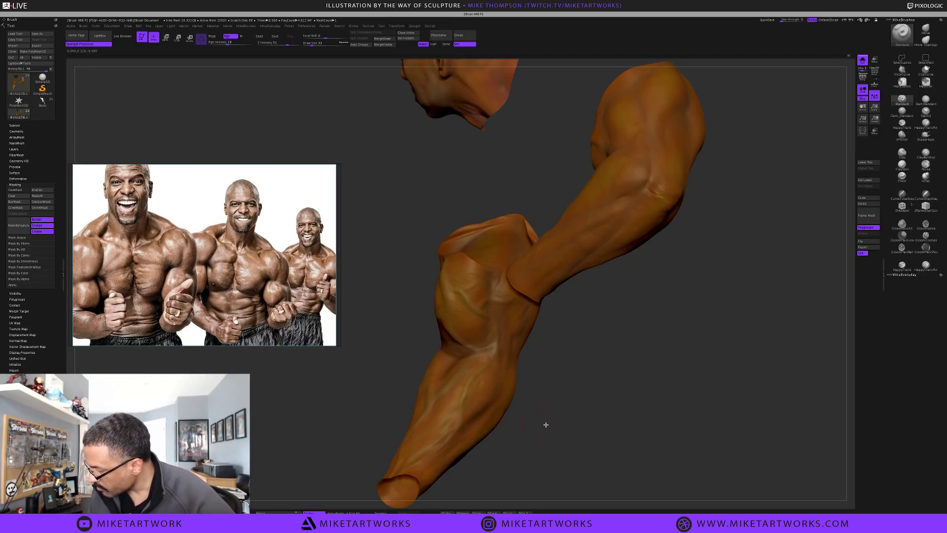
pyautogui.moveTo(545, 425); pyautogui.dragTo(537, 425)
pyautogui.moveTo(494, 414); pyautogui.dragTo(499, 413, button='right')
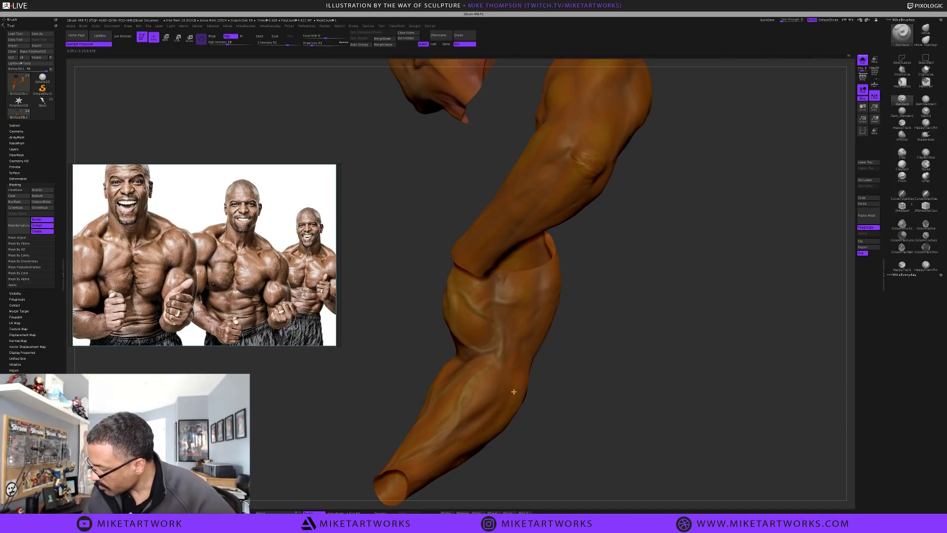
pyautogui.moveTo(567, 444); pyautogui.dragTo(501, 411)
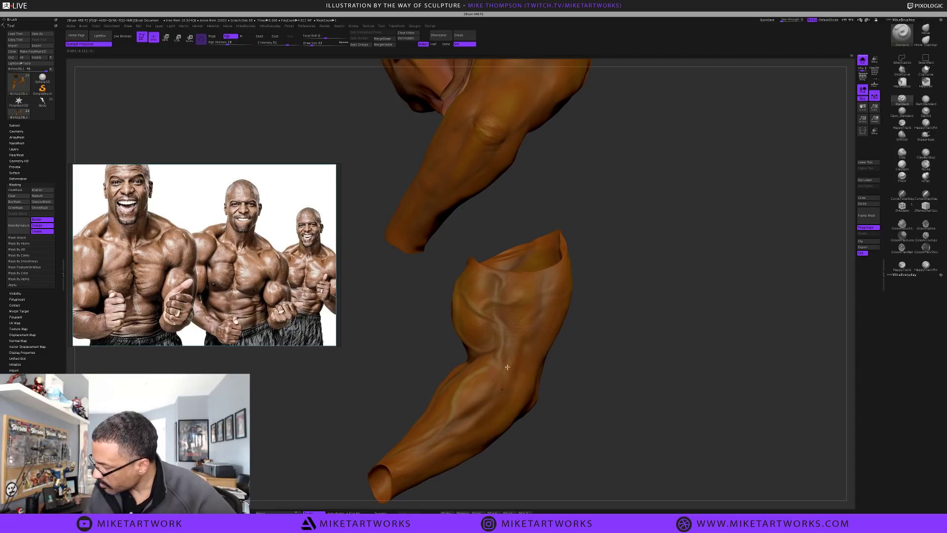
pyautogui.moveTo(519, 445); pyautogui.dragTo(450, 457)
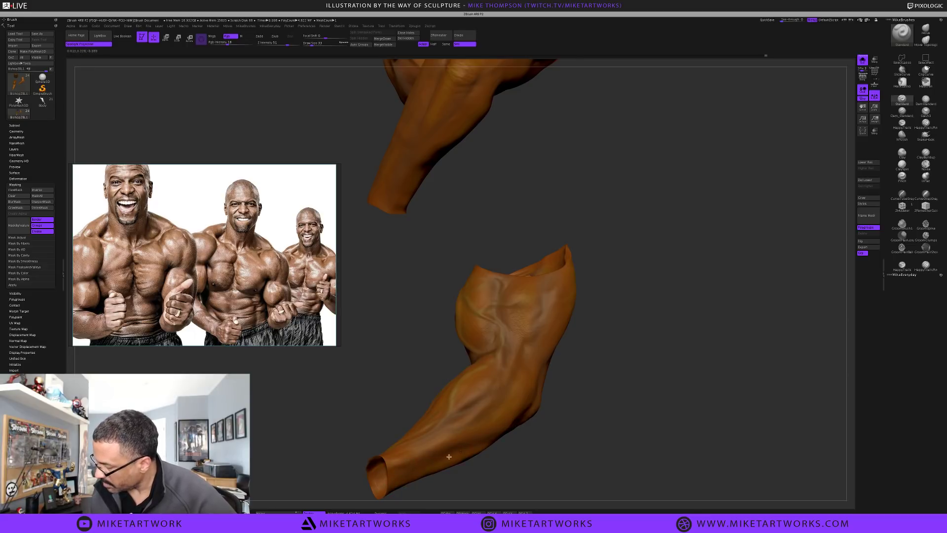
pyautogui.moveTo(548, 427); pyautogui.dragTo(526, 437)
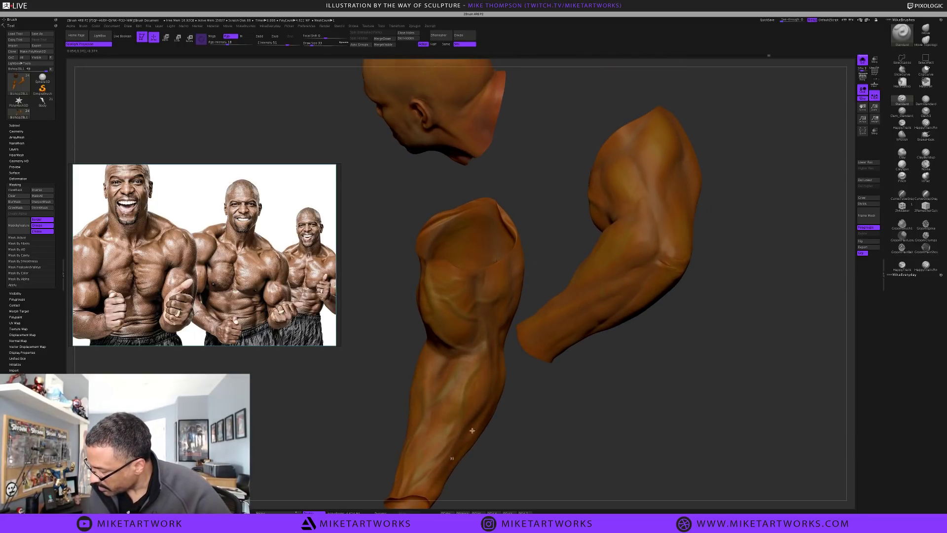
# Deepen the brown tones between the muscles and veins on the front and outer side of the nearer arm
pyautogui.moveTo(537, 432)
pyautogui.mouseDown()
pyautogui.moveTo(546, 438)
pyautogui.moveTo(550, 425)
pyautogui.mouseUp()
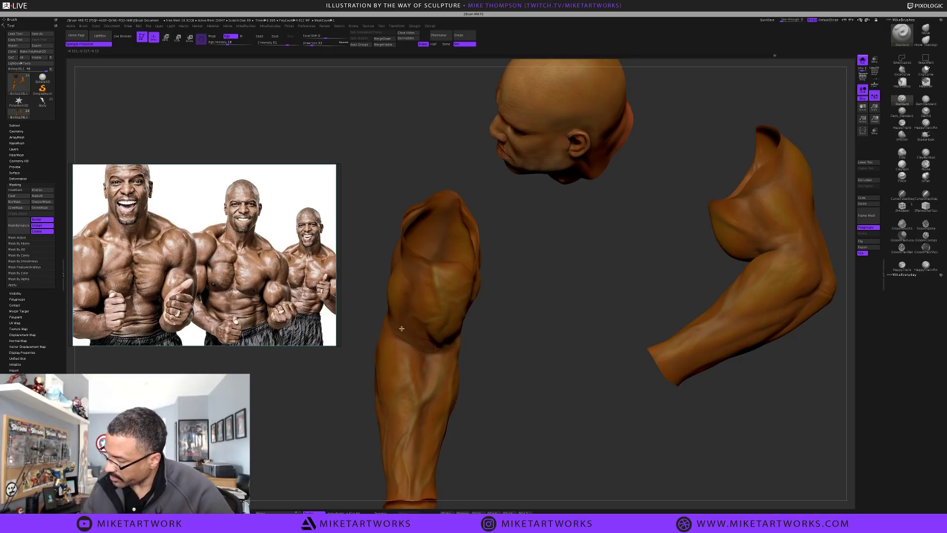
pyautogui.moveTo(501, 395)
pyautogui.mouseDown()
pyautogui.moveTo(493, 391)
pyautogui.moveTo(539, 365)
pyautogui.mouseUp()
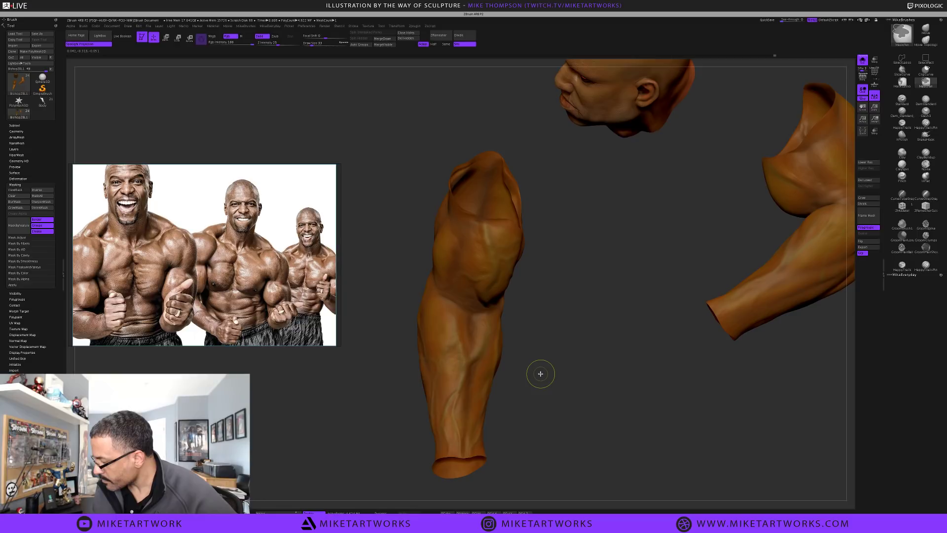
pyautogui.press('ctrl')
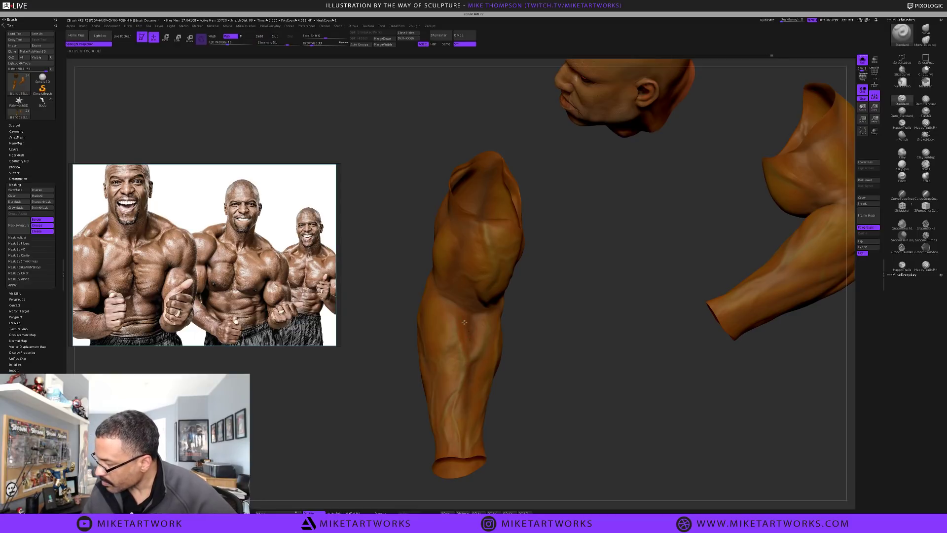
pyautogui.moveTo(519, 377); pyautogui.dragTo(481, 398)
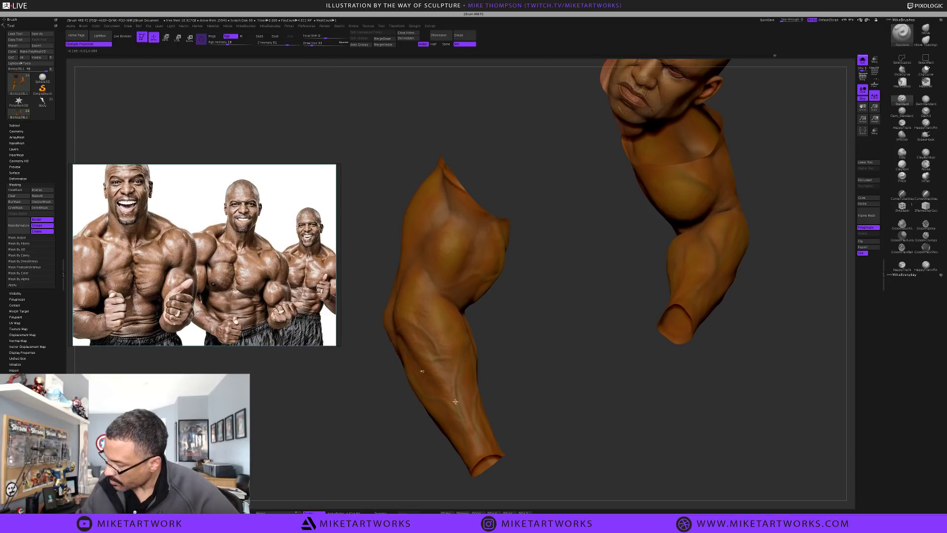
pyautogui.moveTo(523, 400); pyautogui.dragTo(466, 378)
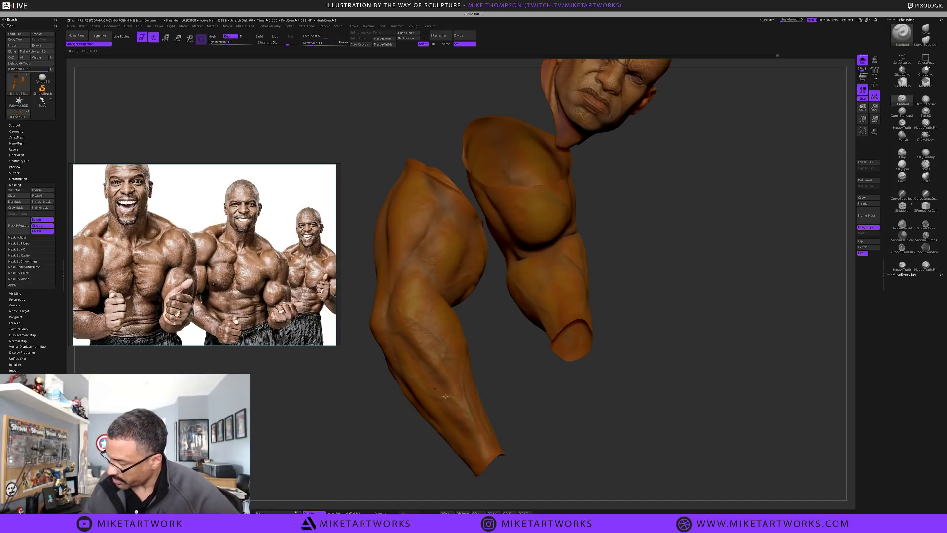
# Paint and blend brown shading over the nearer arm's biceps, inner elbow and upper forearm
pyautogui.moveTo(526, 444); pyautogui.dragTo(442, 365)
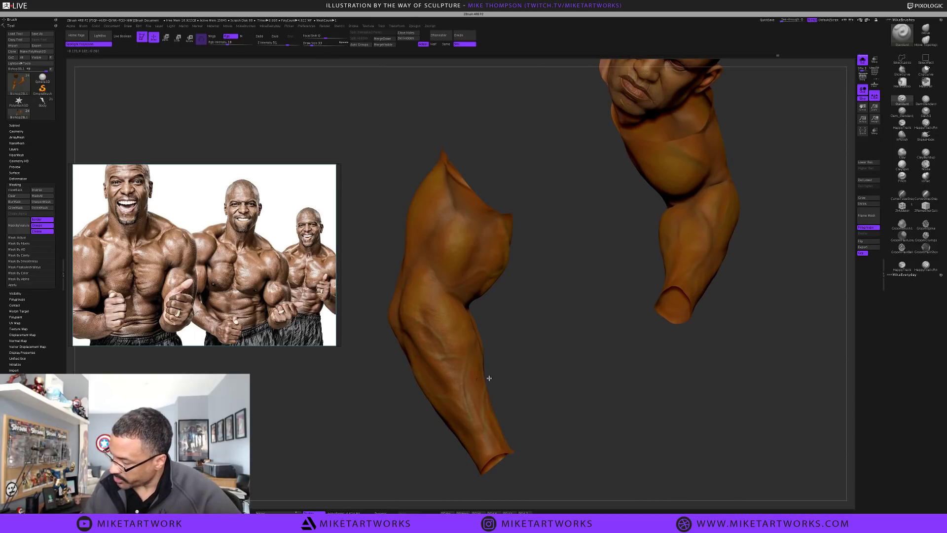
pyautogui.keyDown('alt'); pyautogui.moveTo(545, 418); pyautogui.dragTo(587, 446); pyautogui.keyUp('alt')
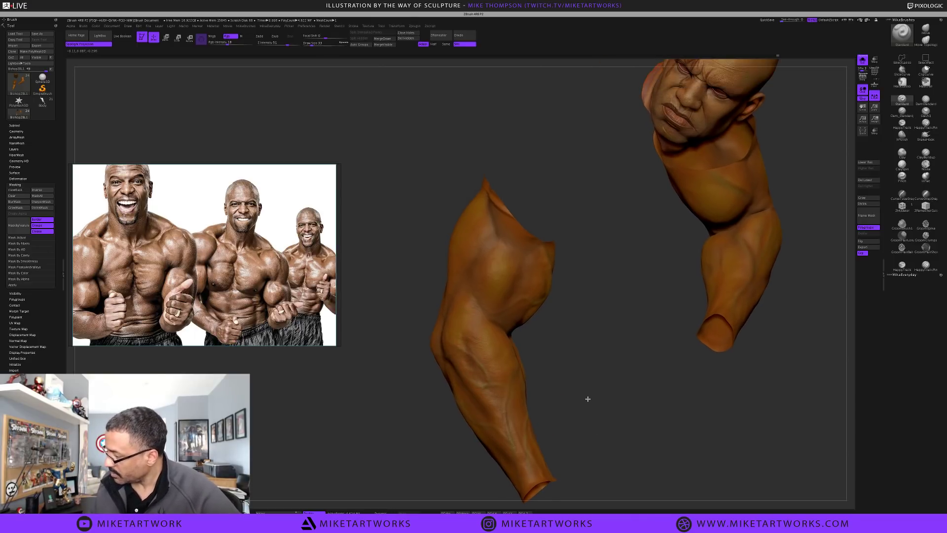
pyautogui.moveTo(545, 325); pyautogui.dragTo(540, 303)
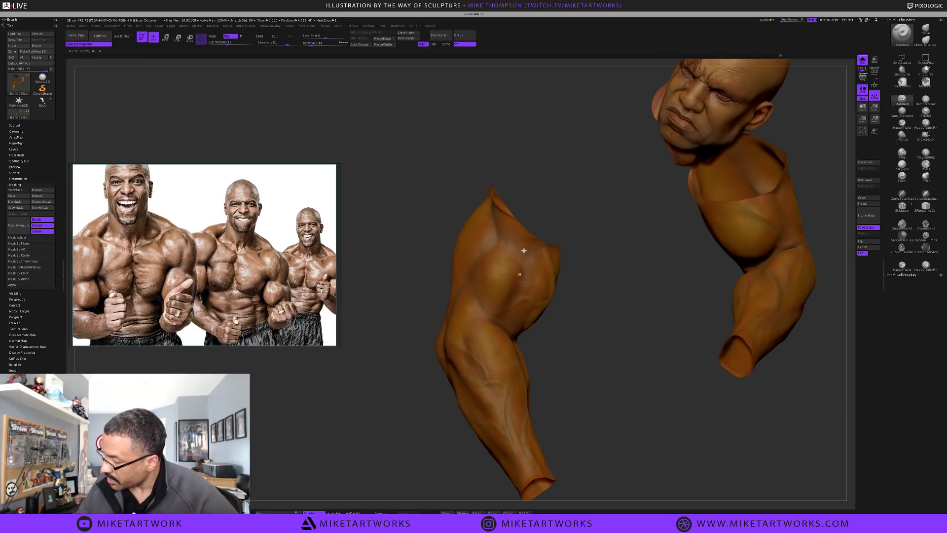
pyautogui.moveTo(562, 371)
pyautogui.mouseDown()
pyautogui.moveTo(590, 402)
pyautogui.moveTo(602, 376)
pyautogui.moveTo(554, 345)
pyautogui.mouseUp()
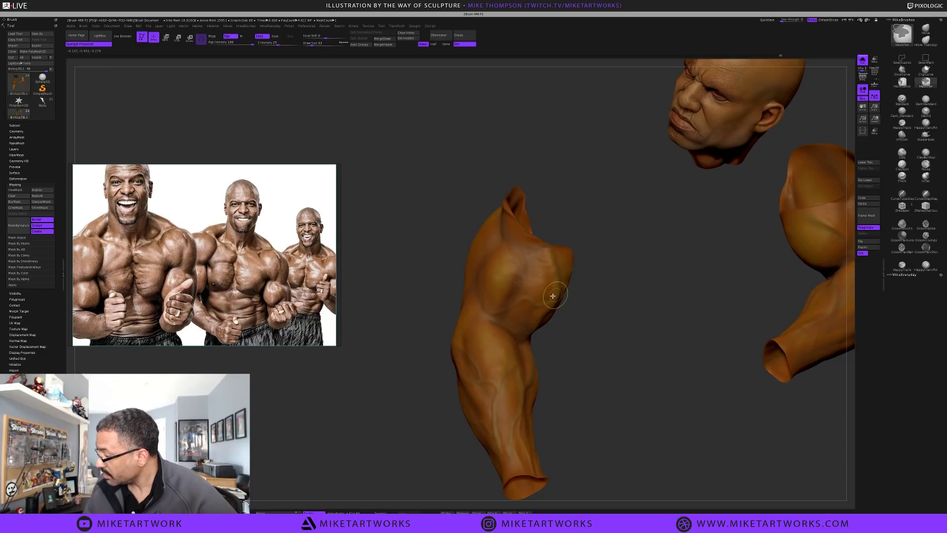
pyautogui.moveTo(499, 322); pyautogui.dragTo(530, 259)
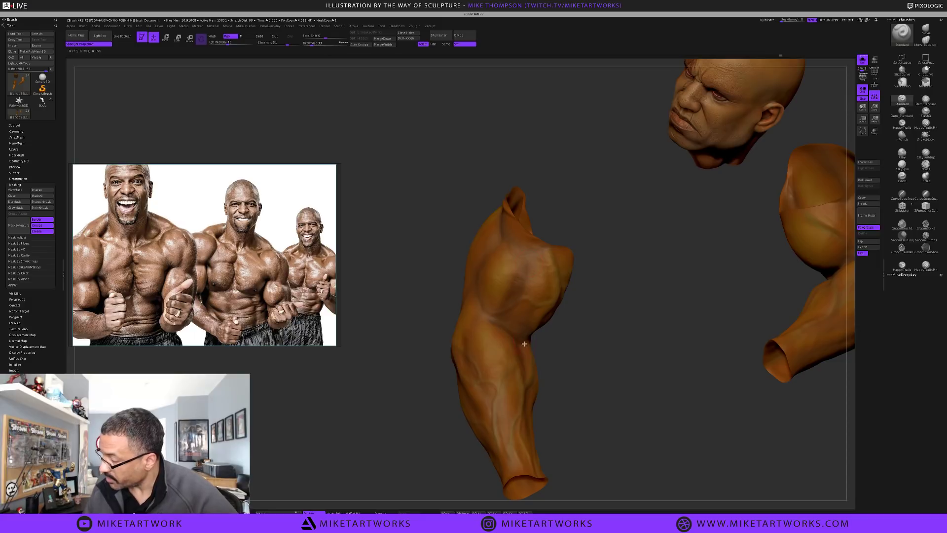
pyautogui.moveTo(579, 340); pyautogui.dragTo(544, 285)
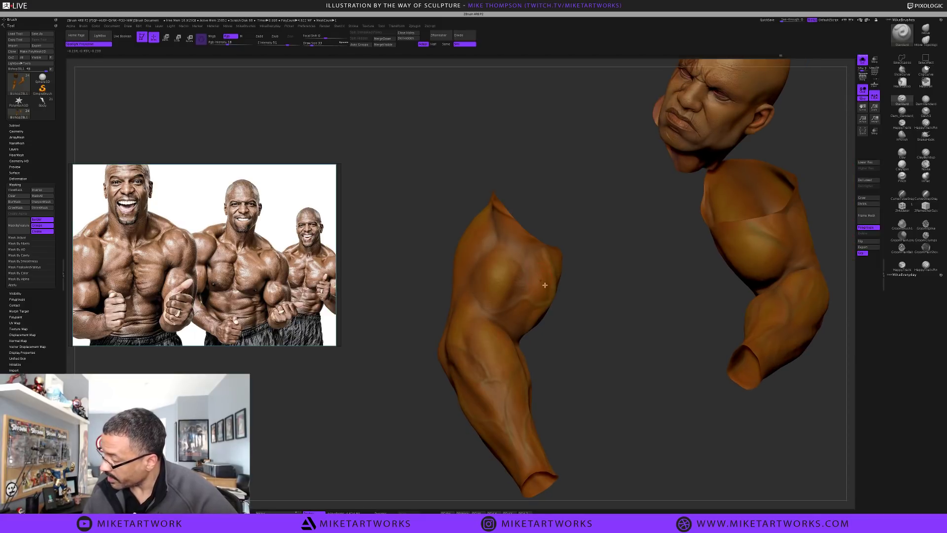
# Continue the soft brown shading over the nearer arm's shoulder edge, elbow crease, triceps and back of the forearm
pyautogui.moveTo(587, 359); pyautogui.dragTo(577, 343)
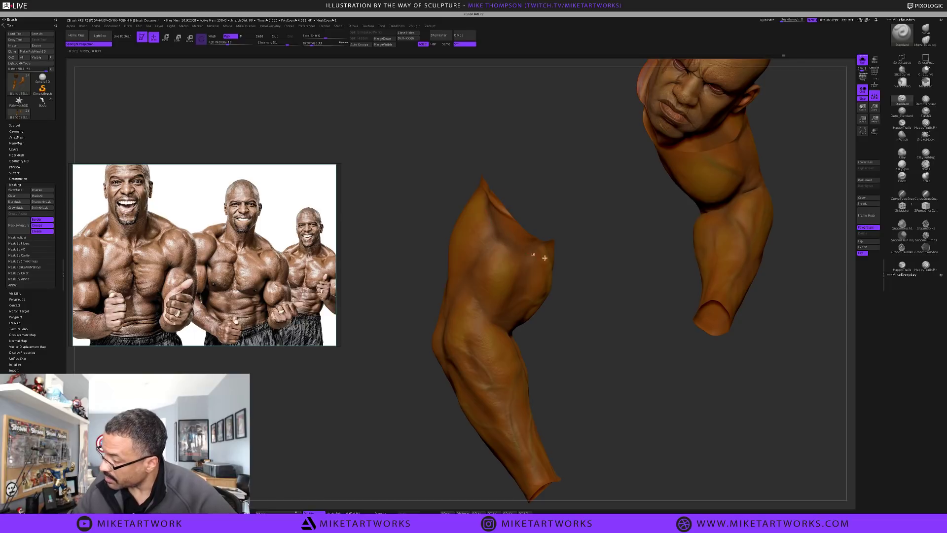
pyautogui.moveTo(594, 387); pyautogui.dragTo(471, 295)
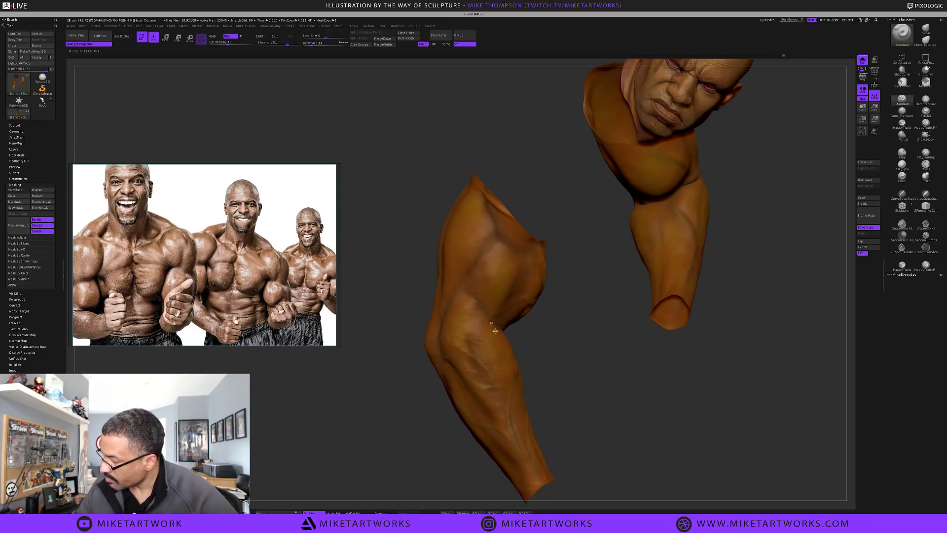
pyautogui.moveTo(576, 401); pyautogui.dragTo(511, 380)
pyautogui.moveTo(553, 435); pyautogui.dragTo(467, 386)
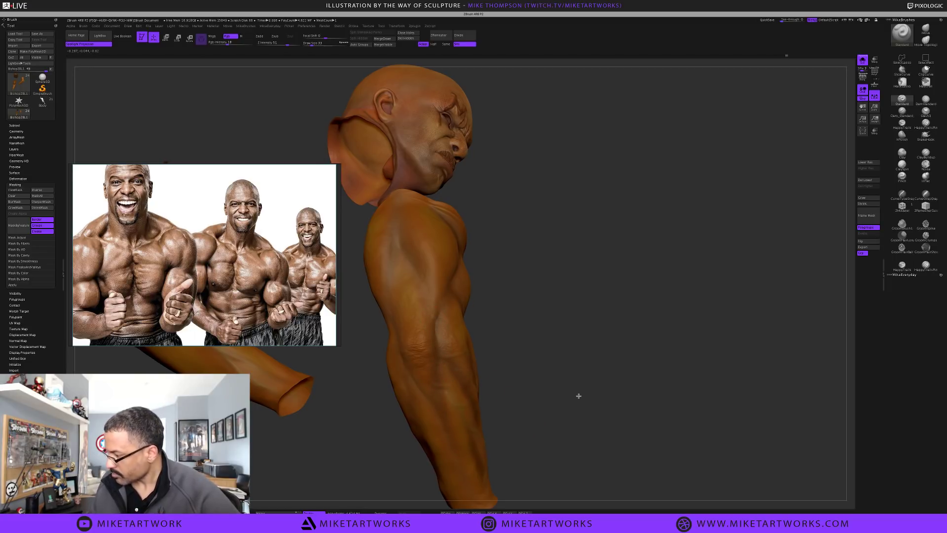
pyautogui.moveTo(579, 394)
pyautogui.keyDown('alt'); pyautogui.mouseDown()
pyautogui.moveTo(631, 384)
pyautogui.moveTo(464, 360)
pyautogui.mouseUp(); pyautogui.keyUp('alt')
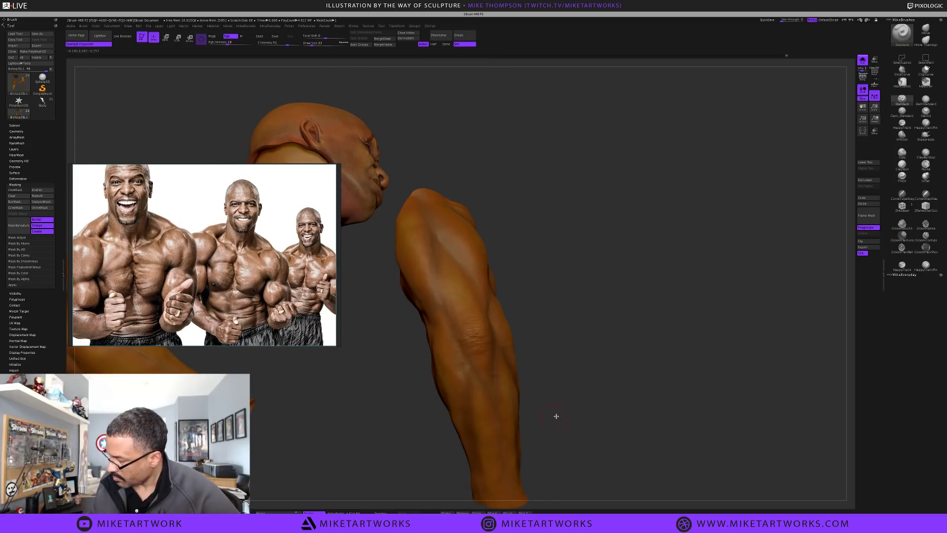
pyautogui.moveTo(604, 386)
pyautogui.mouseDown()
pyautogui.moveTo(626, 370)
pyautogui.moveTo(545, 391)
pyautogui.mouseUp()
# Switch the paint brush to the Spray stroke with a speckled alpha
pyautogui.press('space')
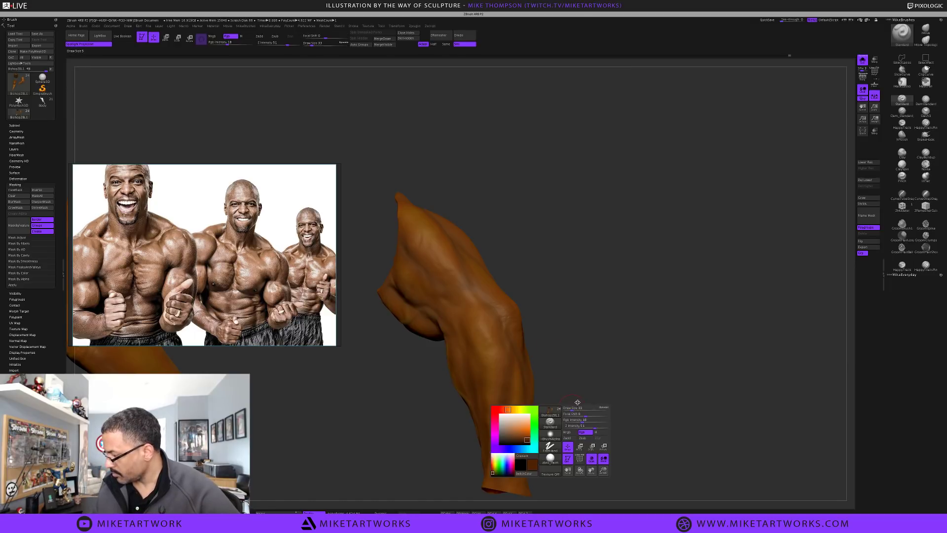
pyautogui.click(554, 450)
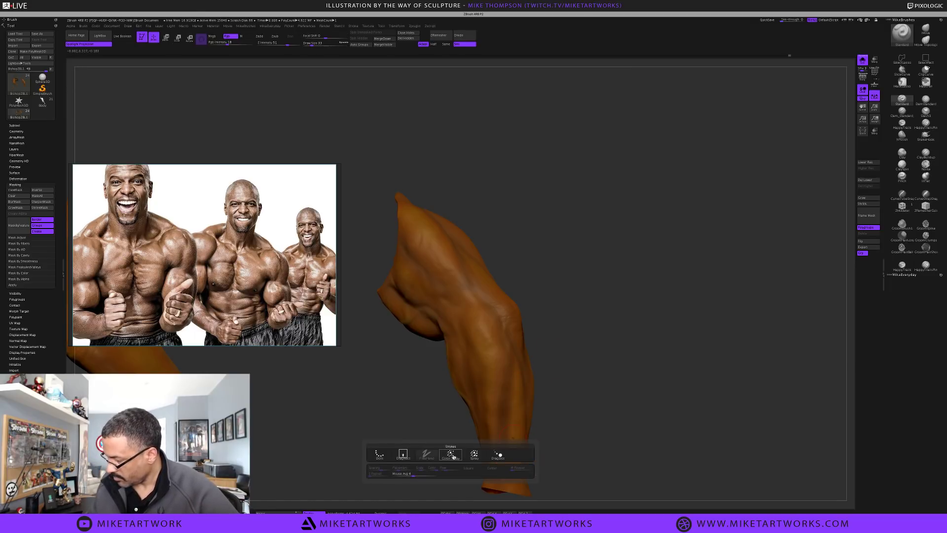
pyautogui.click(477, 456)
pyautogui.press('space')
pyautogui.click(515, 466)
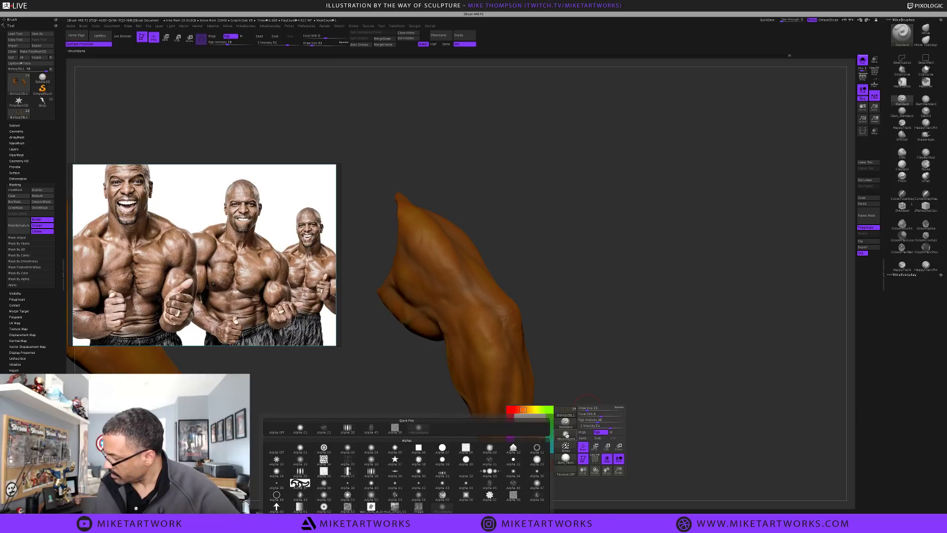
pyautogui.click(324, 427)
pyautogui.press('space')
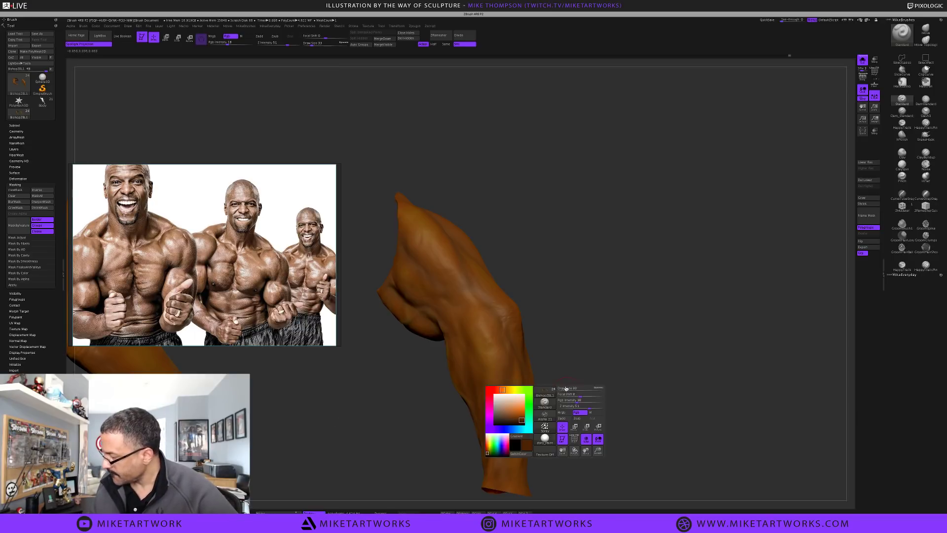
# Spray mottled darker brown along the back of the forearm, around the elbow and up the outer upper arm
pyautogui.moveTo(519, 396); pyautogui.dragTo(489, 328)
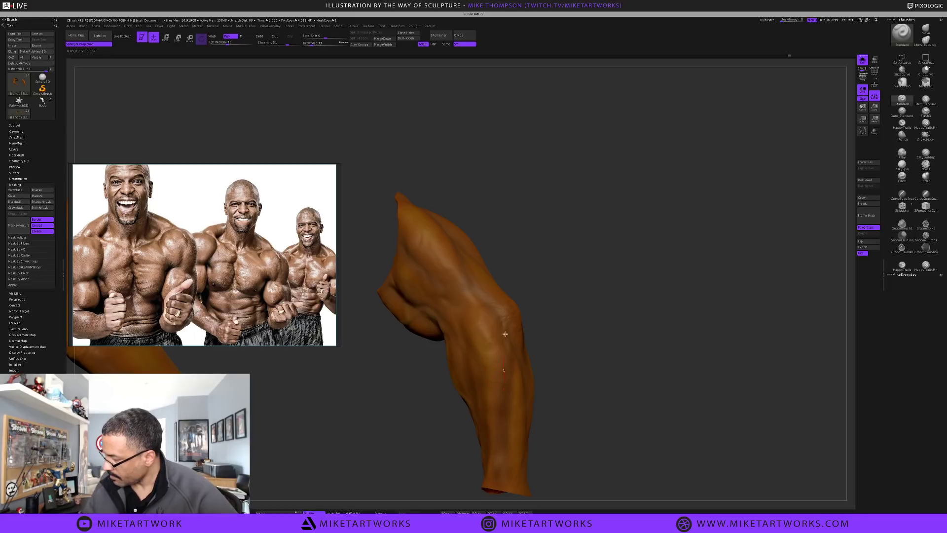
pyautogui.moveTo(581, 435); pyautogui.dragTo(626, 408)
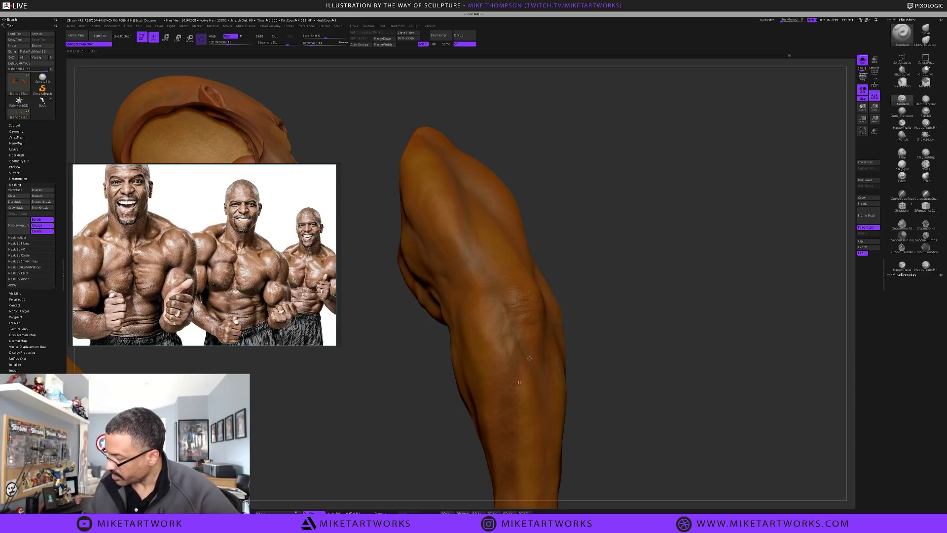
pyautogui.moveTo(608, 364); pyautogui.dragTo(611, 384)
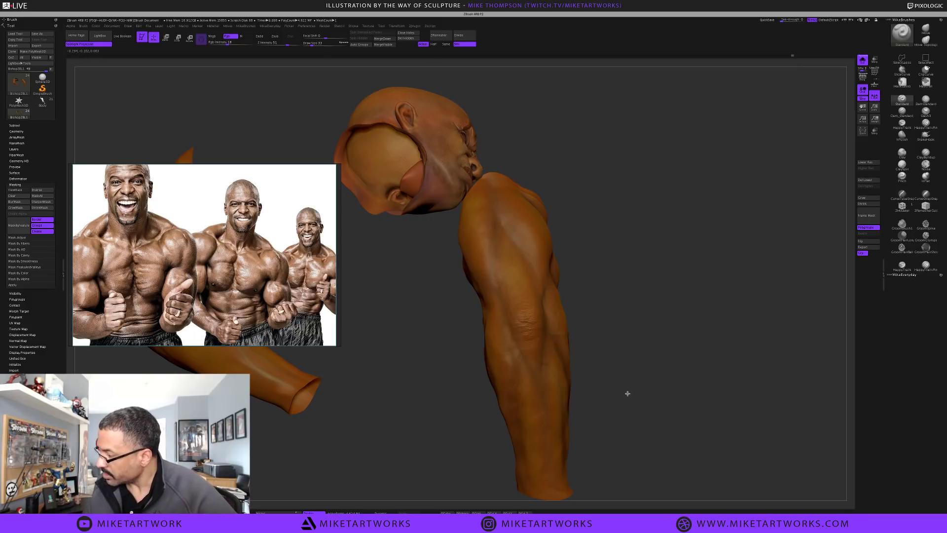
pyautogui.moveTo(626, 393); pyautogui.dragTo(513, 374)
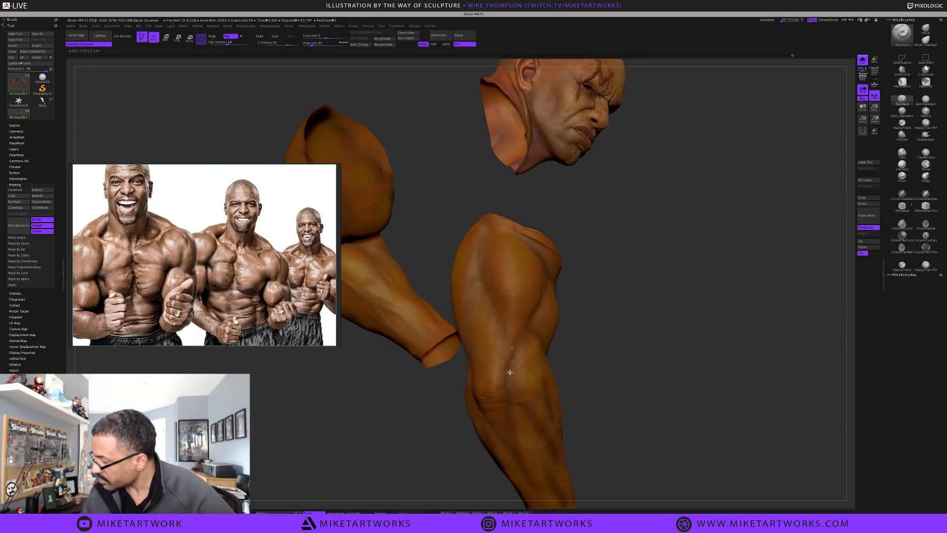
pyautogui.moveTo(630, 389); pyautogui.dragTo(528, 319)
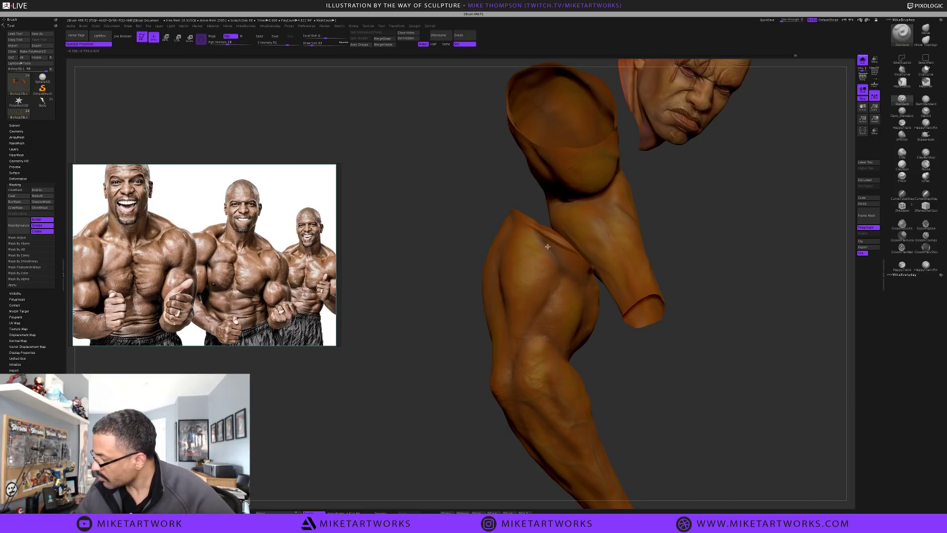
# Spray mottled skin variation over the nearer arm's shoulder edge, biceps and inner forearm
pyautogui.moveTo(628, 383); pyautogui.dragTo(589, 321)
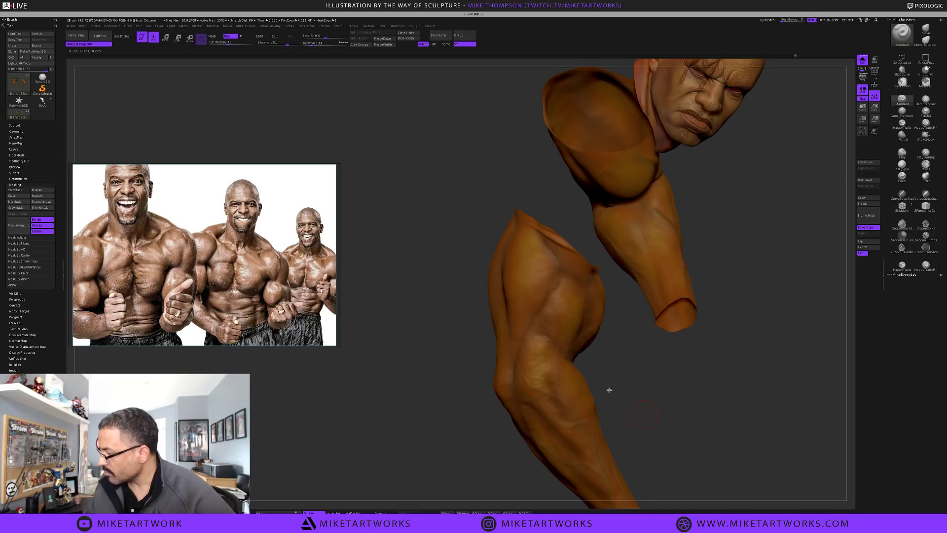
pyautogui.keyDown('alt'); pyautogui.moveTo(609, 389); pyautogui.dragTo(532, 253); pyautogui.keyUp('alt')
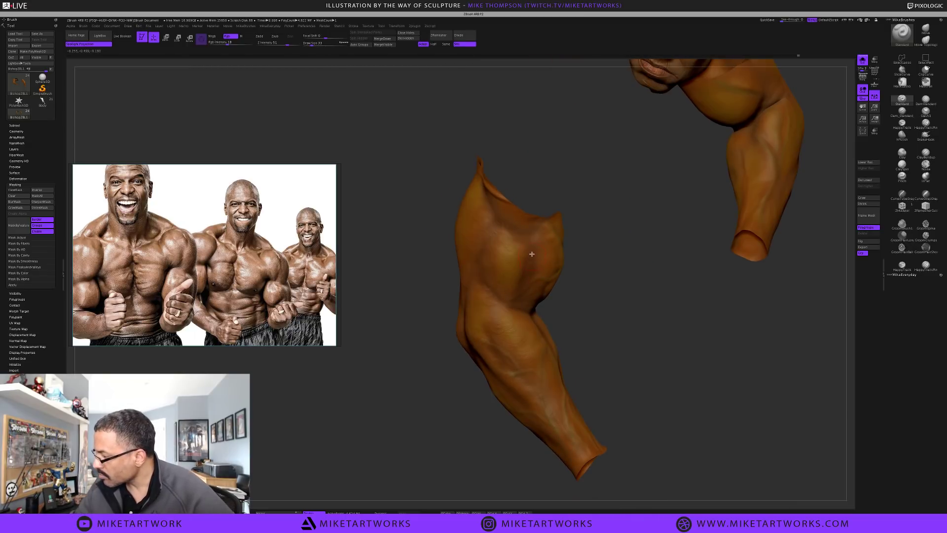
pyautogui.moveTo(600, 319)
pyautogui.mouseDown()
pyautogui.moveTo(598, 330)
pyautogui.moveTo(524, 287)
pyautogui.mouseUp()
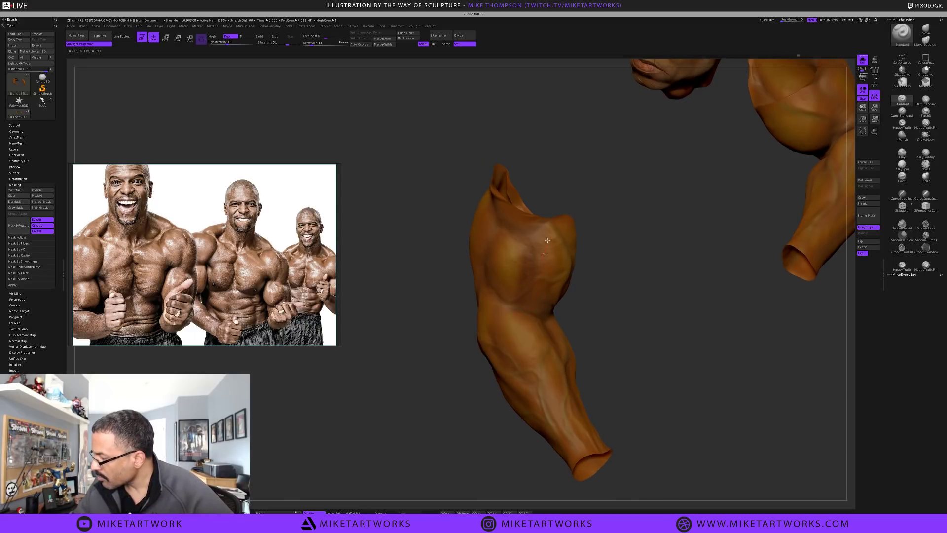
pyautogui.moveTo(626, 380)
pyautogui.mouseDown()
pyautogui.moveTo(620, 392)
pyautogui.moveTo(616, 371)
pyautogui.mouseUp()
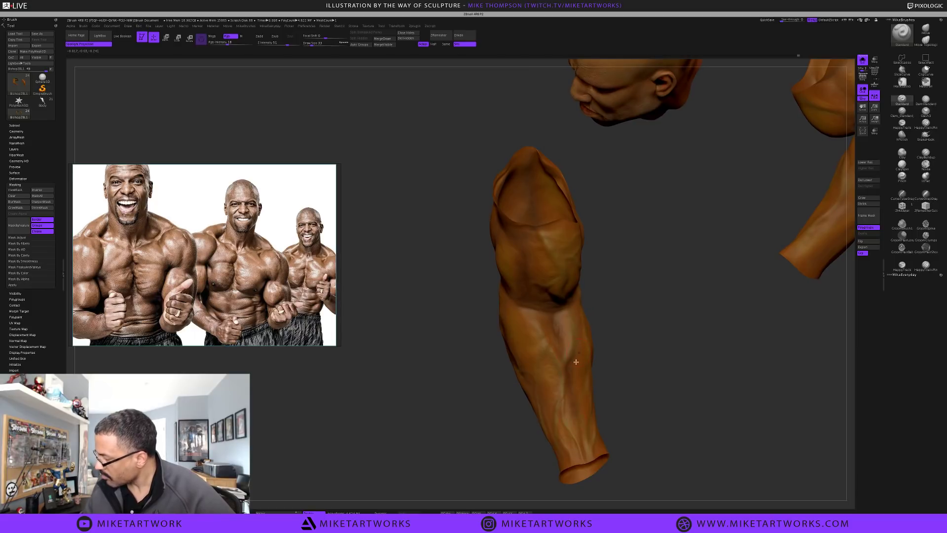
pyautogui.moveTo(628, 391); pyautogui.dragTo(641, 376)
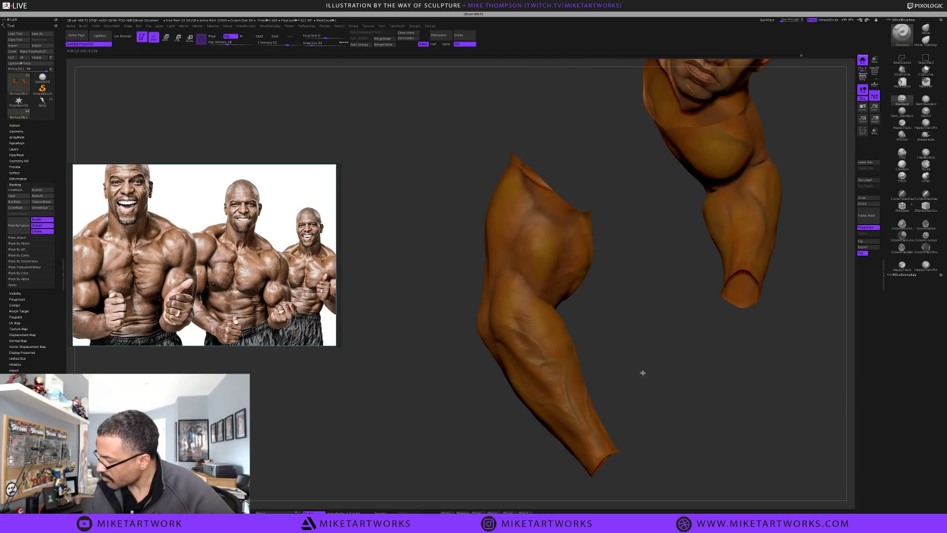
# Add speckled brown tones along the forearm muscles and veins down to the wrist and on the inner side of the upper arm
pyautogui.moveTo(620, 334); pyautogui.dragTo(543, 339)
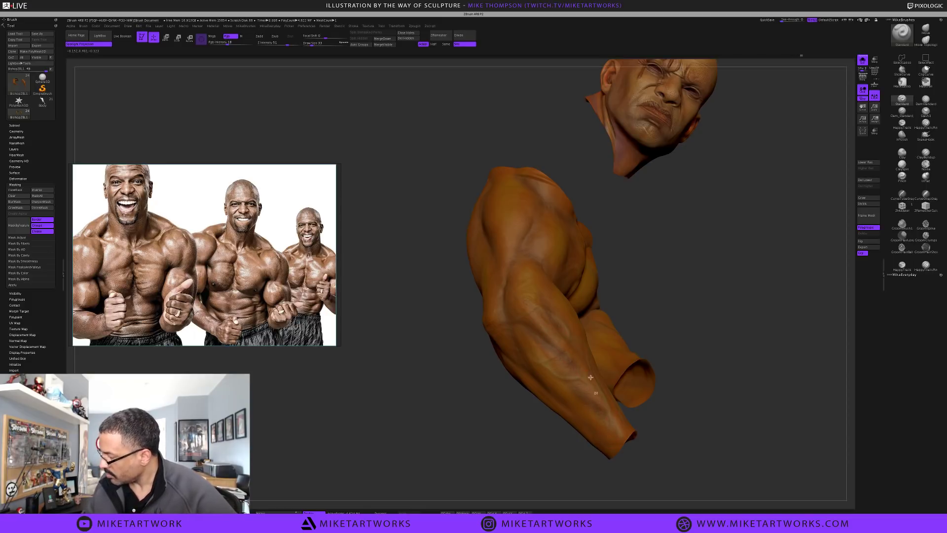
pyautogui.moveTo(643, 409); pyautogui.dragTo(605, 419)
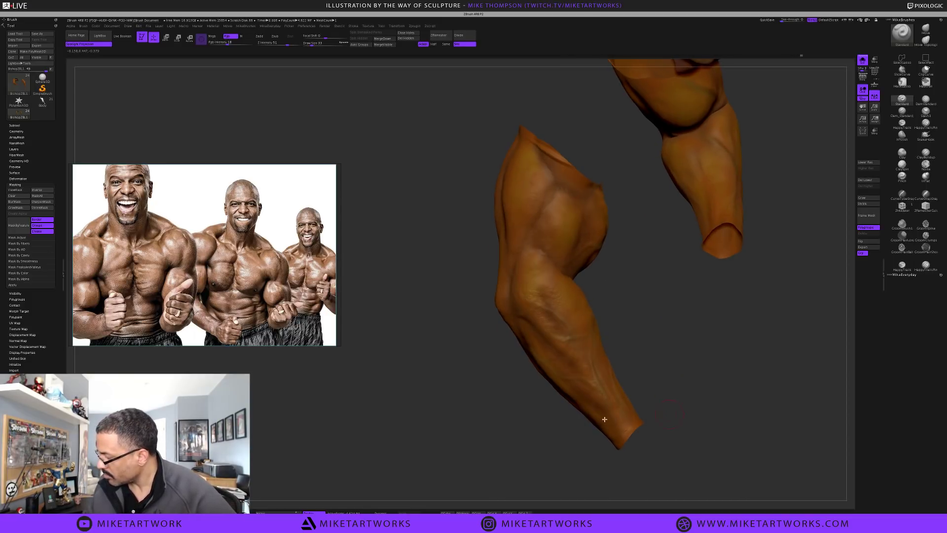
pyautogui.moveTo(678, 408); pyautogui.dragTo(638, 355)
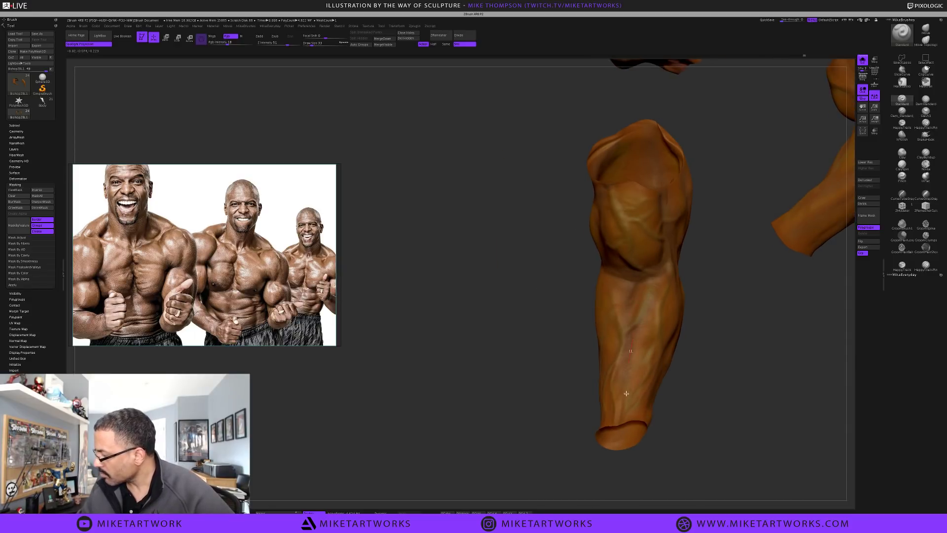
pyautogui.keyDown('alt'); pyautogui.moveTo(692, 384); pyautogui.dragTo(566, 392); pyautogui.keyUp('alt')
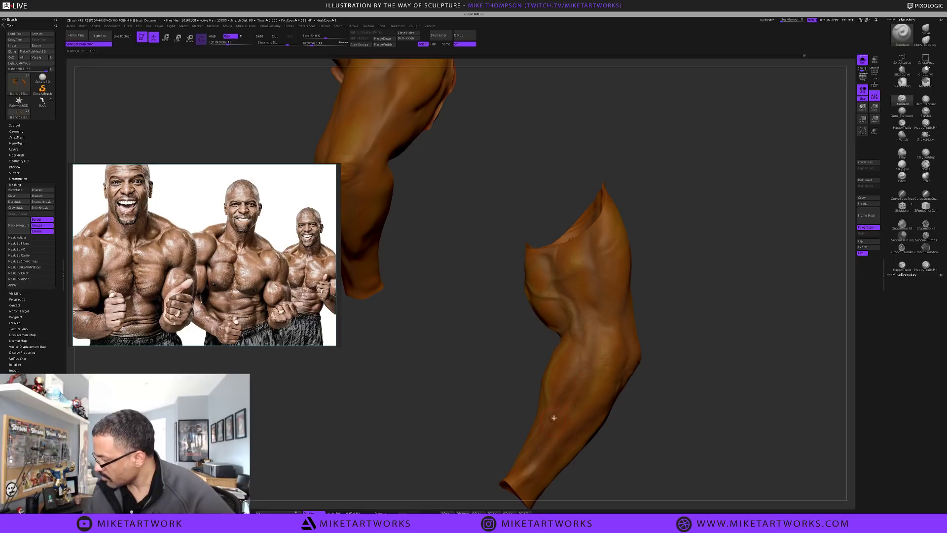
pyautogui.moveTo(670, 339); pyautogui.dragTo(569, 288)
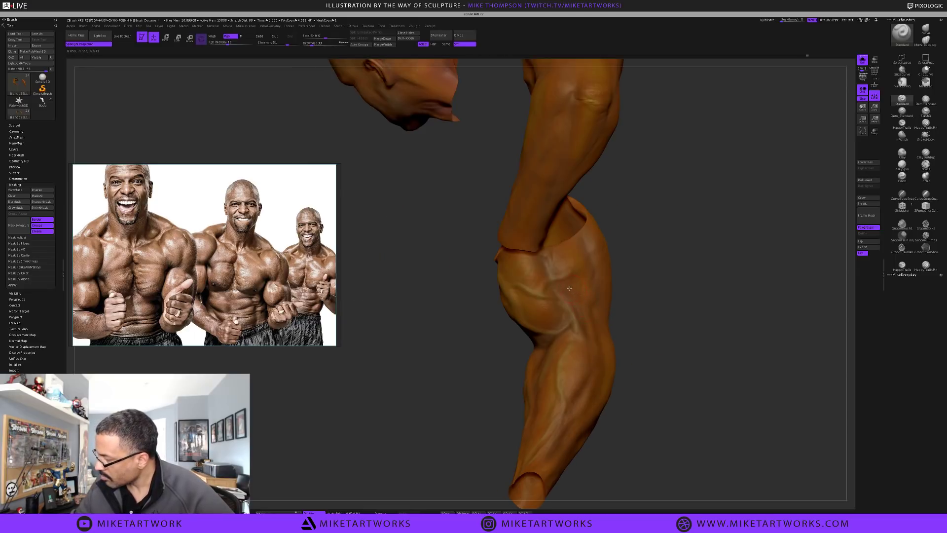
pyautogui.moveTo(665, 385); pyautogui.dragTo(674, 330)
pyautogui.moveTo(670, 400)
pyautogui.mouseDown()
pyautogui.moveTo(676, 392)
pyautogui.moveTo(664, 396)
pyautogui.mouseUp()
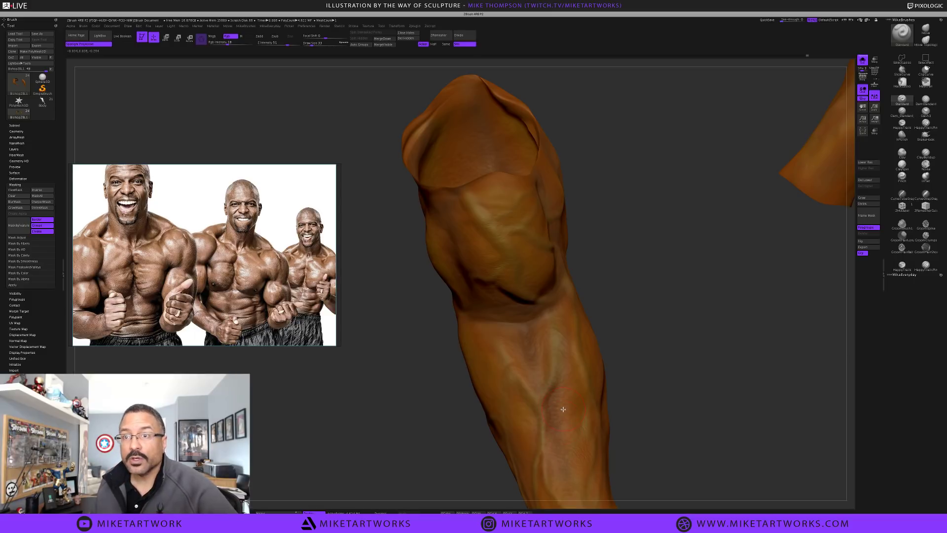
# Switch the paint brush to the Freehand stroke and choose a different alpha for it
pyautogui.press('space')
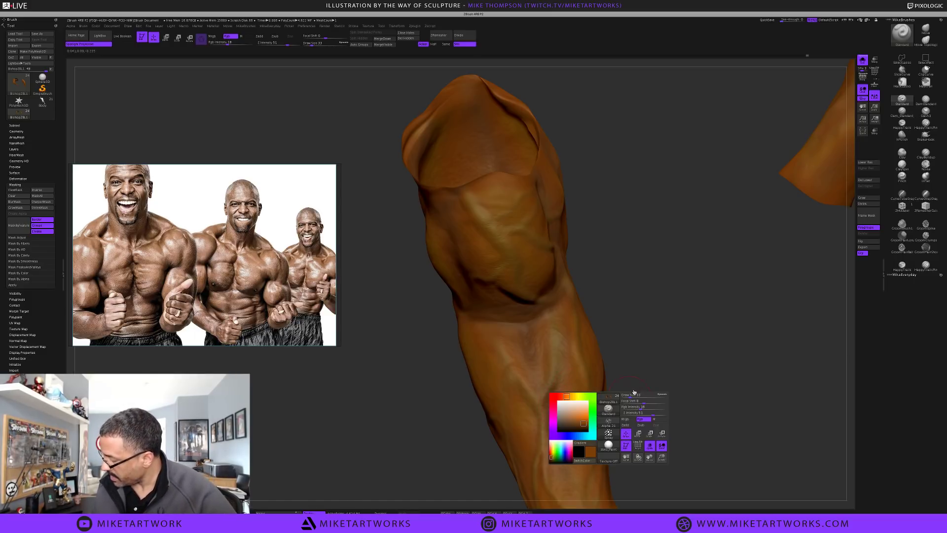
pyautogui.click(608, 434)
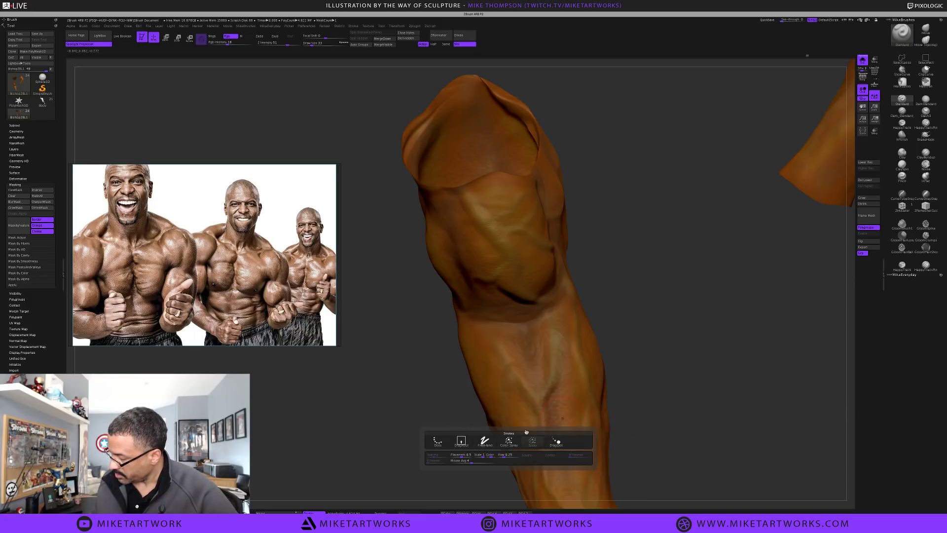
pyautogui.click(485, 441)
pyautogui.press('space')
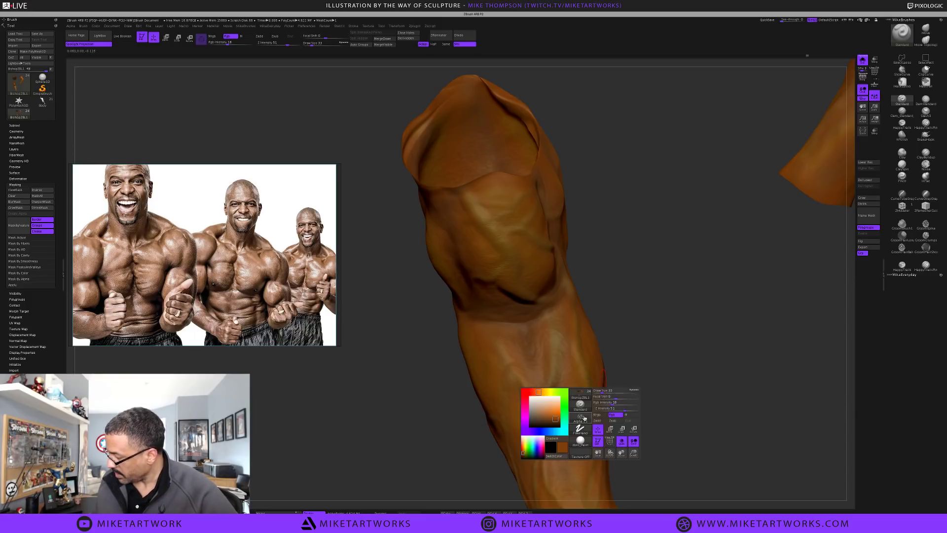
pyautogui.click(582, 418)
pyautogui.click(386, 425)
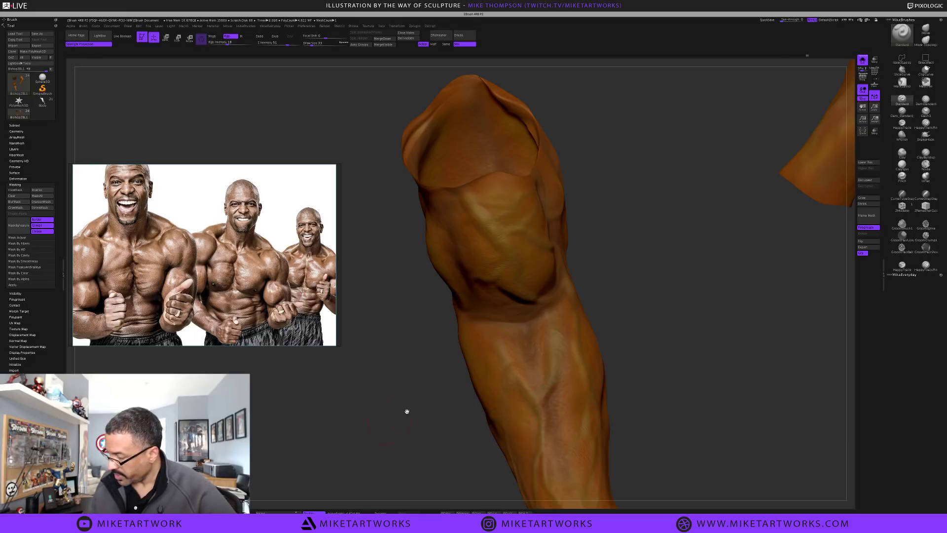
# Set the paint colour to a lighter, less saturated orange-brown
pyautogui.press('space')
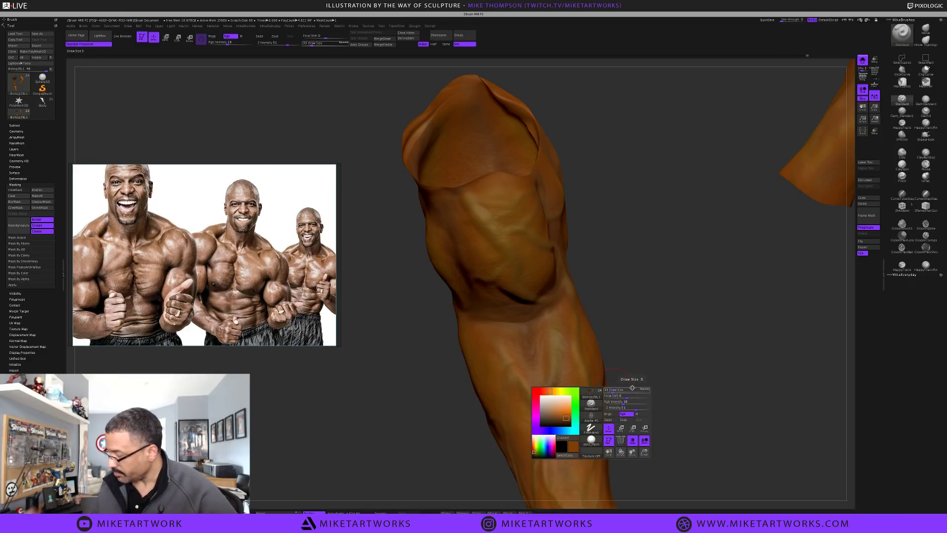
pyautogui.click(561, 411)
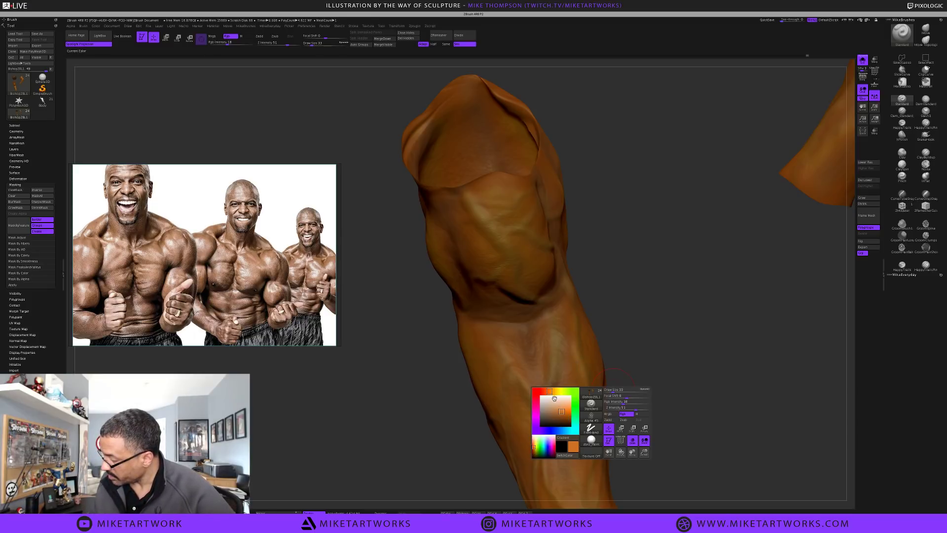
pyautogui.click(555, 413)
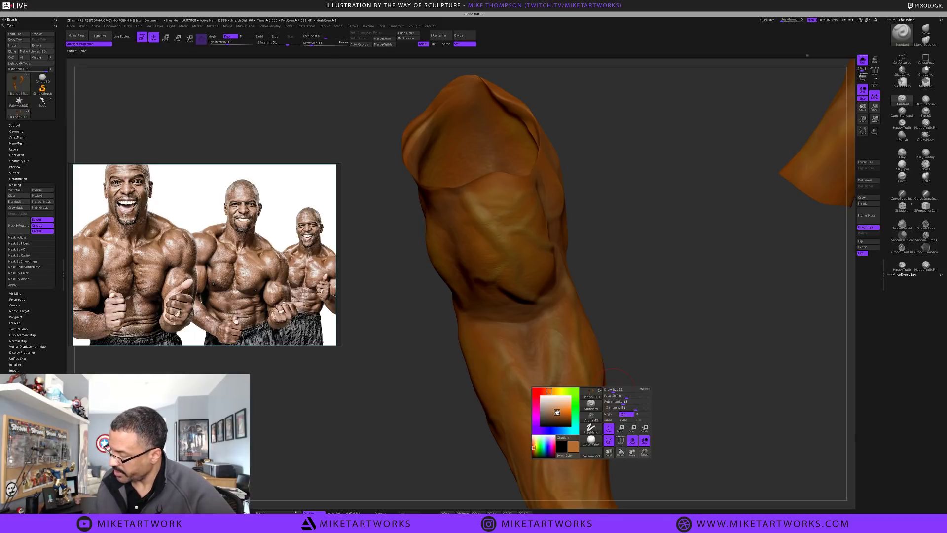
# Give the paint brush a skin-texture alpha and switch it to the DragRect stroke
pyautogui.moveTo(630, 374)
pyautogui.keyDown('alt'); pyautogui.mouseDown()
pyautogui.moveTo(598, 331)
pyautogui.moveTo(605, 400)
pyautogui.mouseUp(); pyautogui.keyUp('alt')
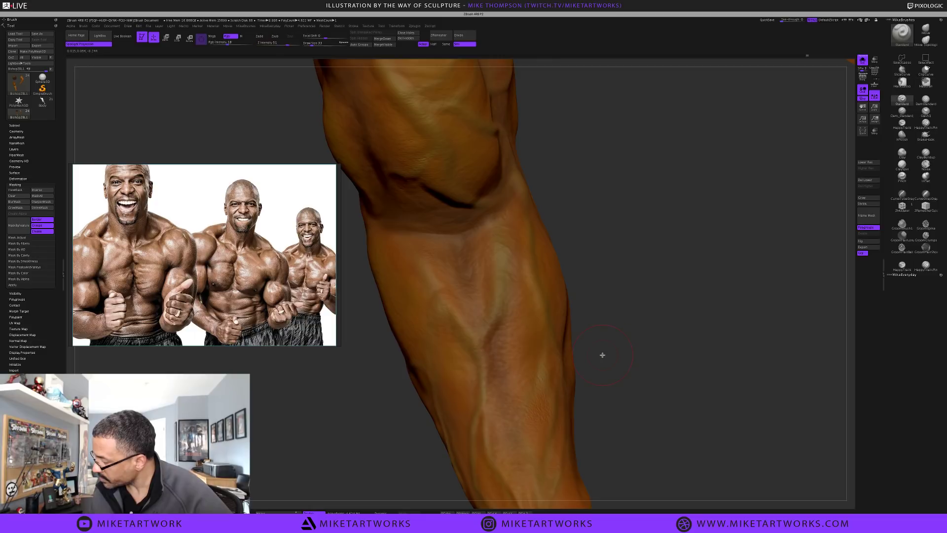
pyautogui.press('space')
pyautogui.click(567, 398)
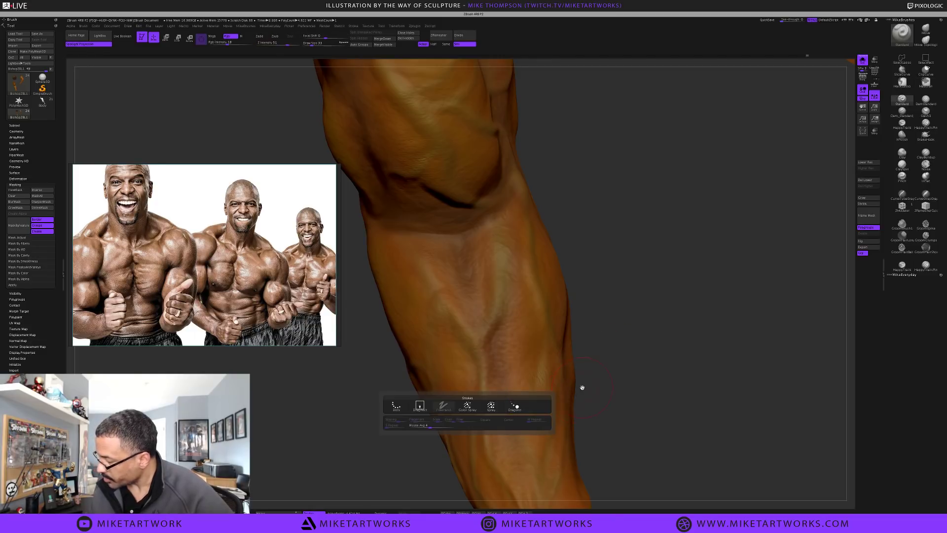
pyautogui.click(489, 404)
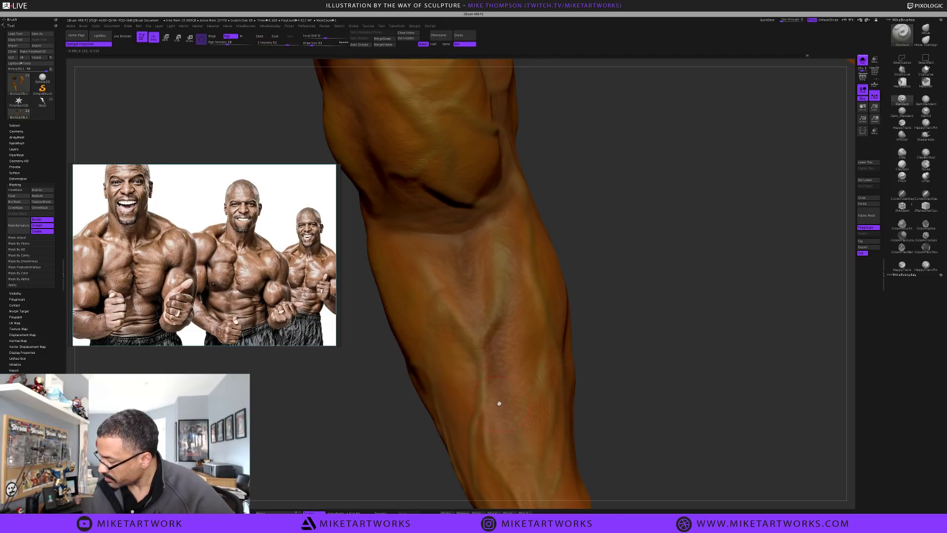
pyautogui.press('space')
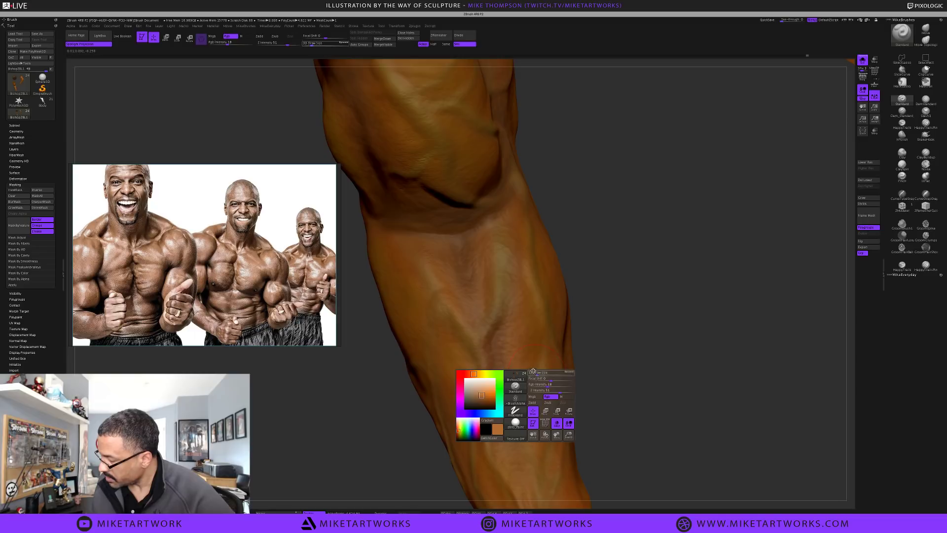
pyautogui.click(516, 411)
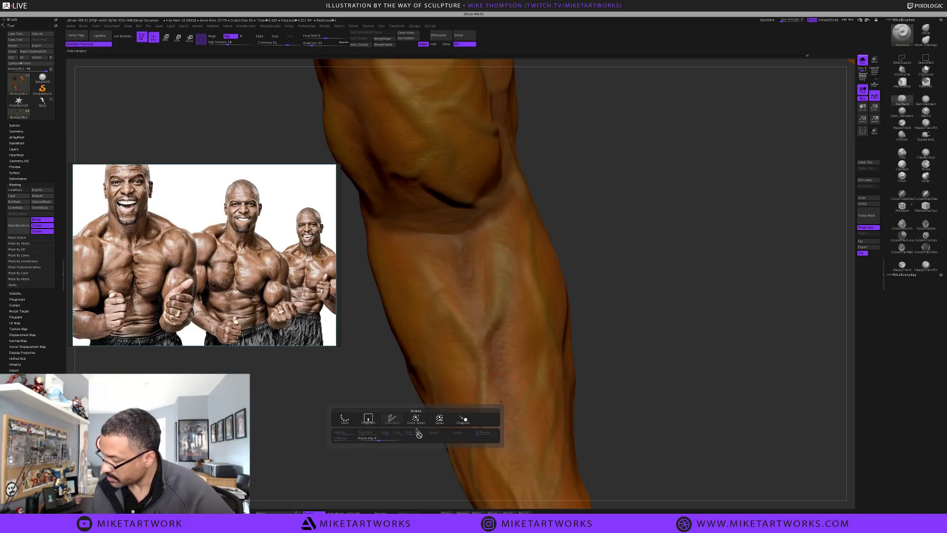
pyautogui.click(371, 420)
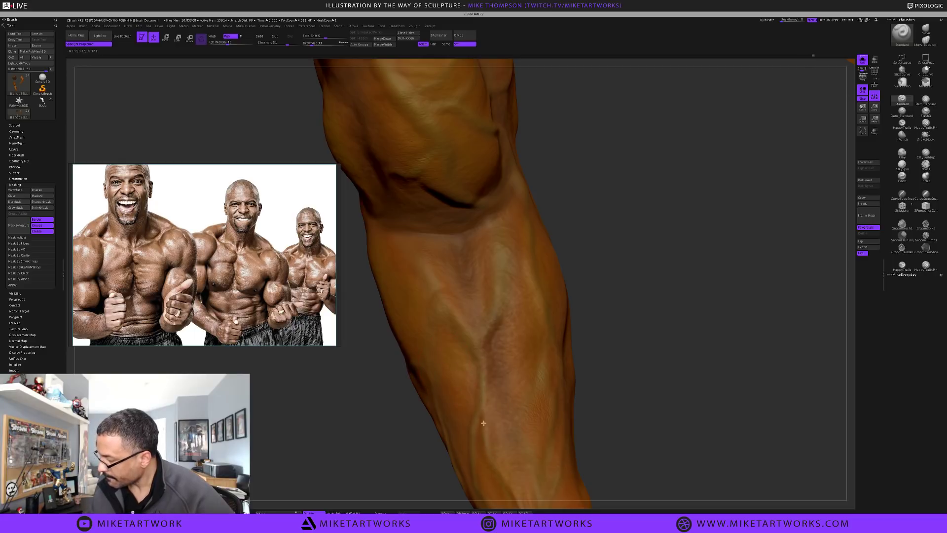
# Stamp lighter brown skin texture along the inner forearm's muscles and veins and around to the outer forearm and elbow
pyautogui.moveTo(602, 392); pyautogui.dragTo(599, 391)
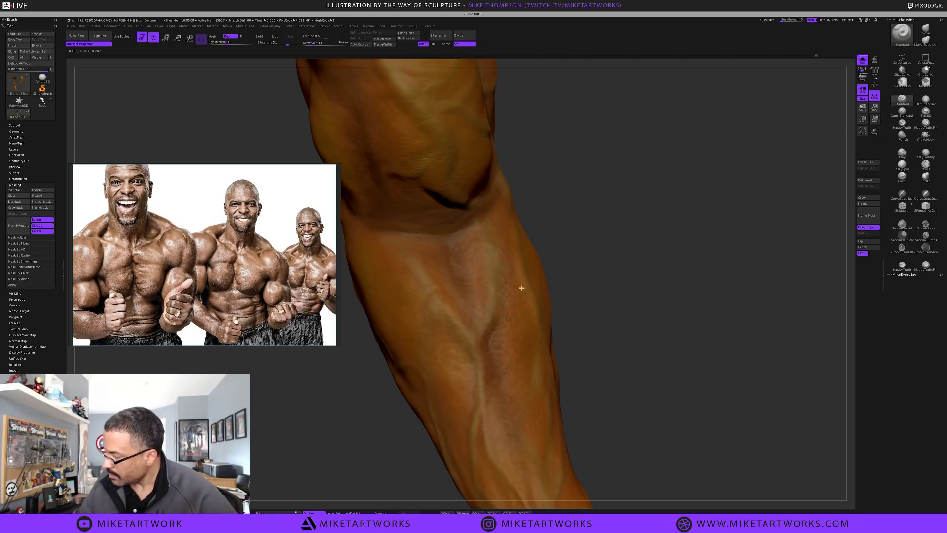
pyautogui.moveTo(597, 361); pyautogui.dragTo(616, 355)
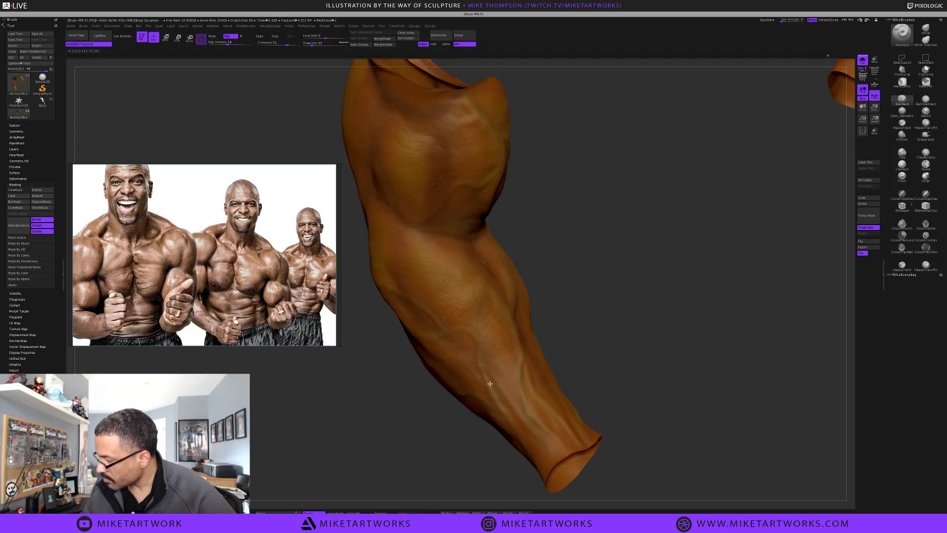
pyautogui.moveTo(612, 393); pyautogui.dragTo(620, 382)
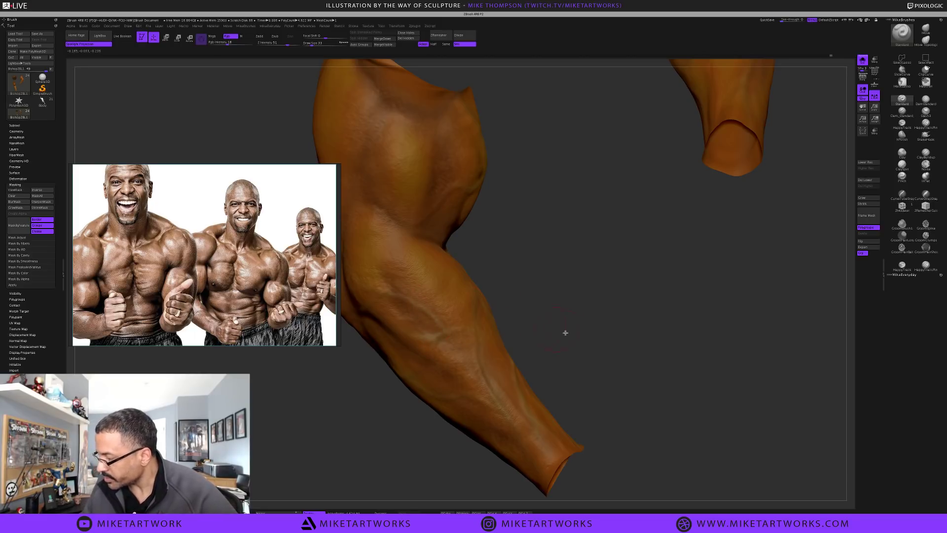
pyautogui.moveTo(640, 383); pyautogui.dragTo(651, 374)
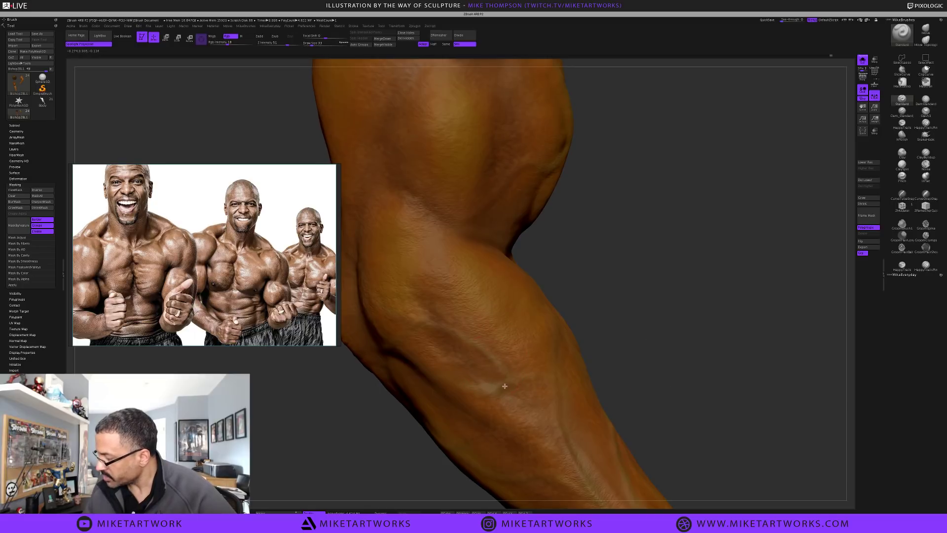
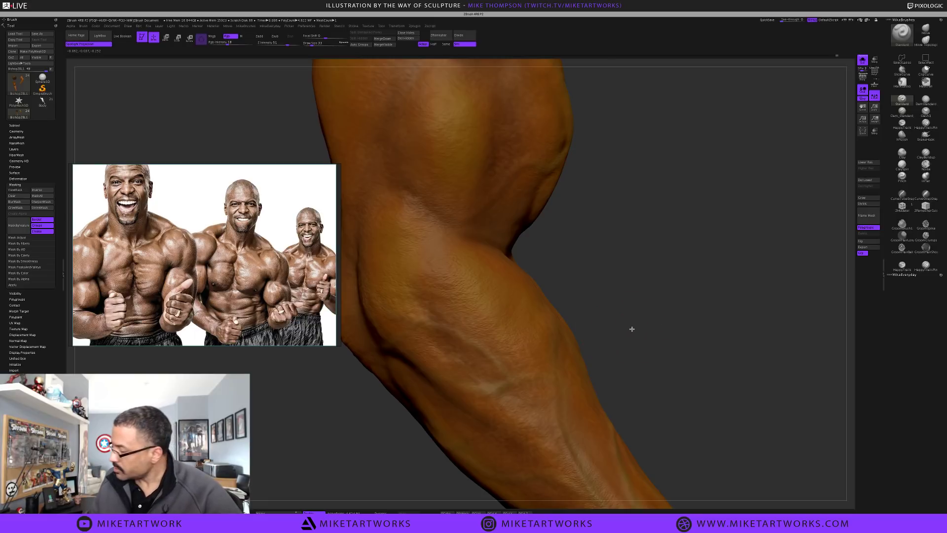
pyautogui.moveTo(629, 328); pyautogui.dragTo(396, 347)
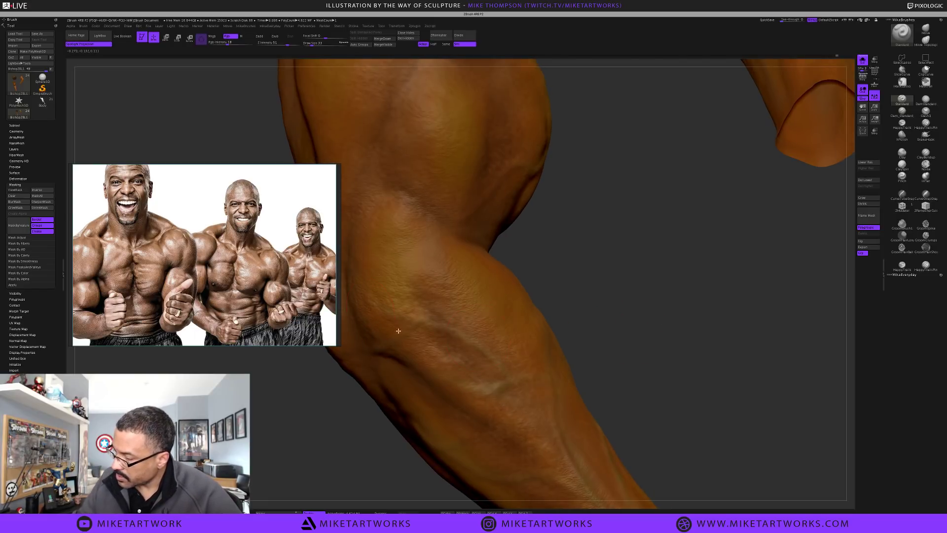
# Reduce the brush's Draw Size to 1 and choose a slightly lighter tan-brown paint colour
pyautogui.press('space')
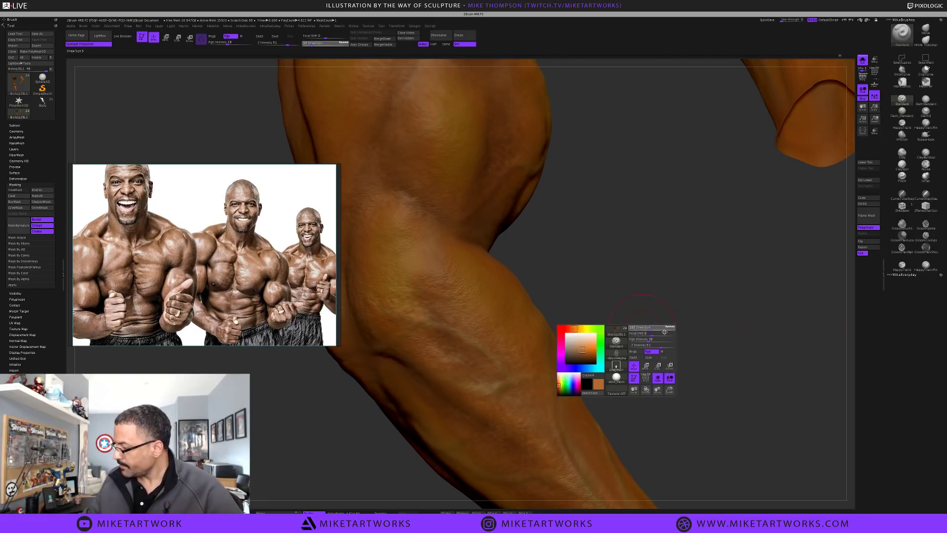
pyautogui.moveTo(664, 332)
pyautogui.mouseDown()
pyautogui.moveTo(679, 332)
pyautogui.moveTo(615, 337)
pyautogui.mouseUp()
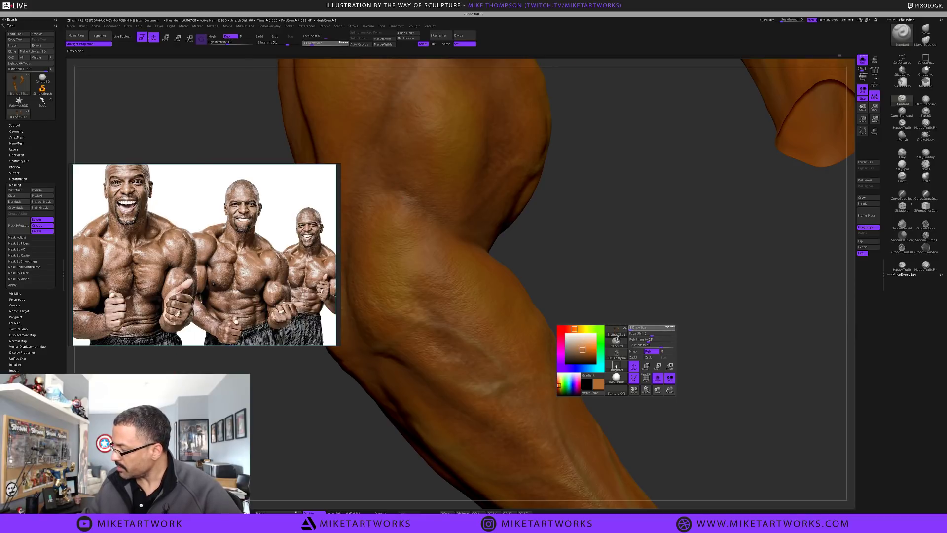
pyautogui.press('space')
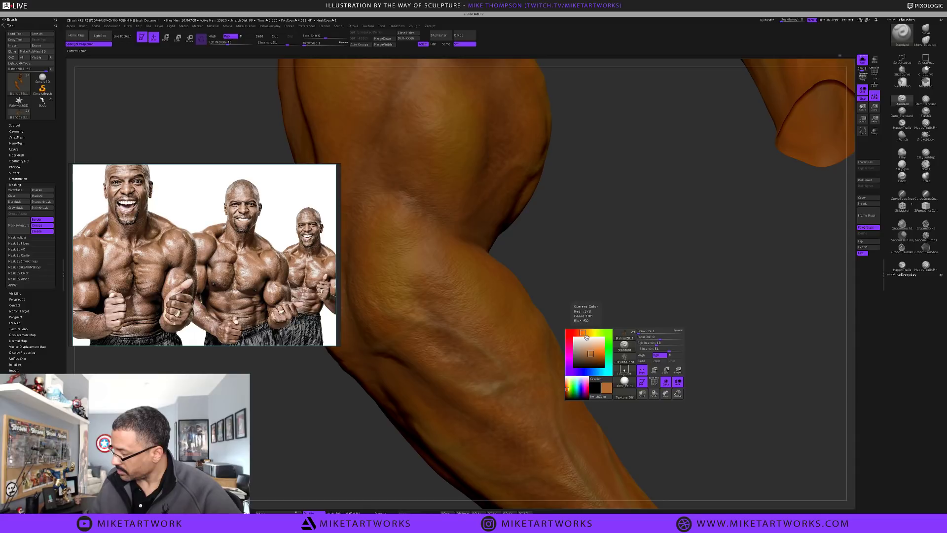
pyautogui.moveTo(591, 354); pyautogui.dragTo(588, 352)
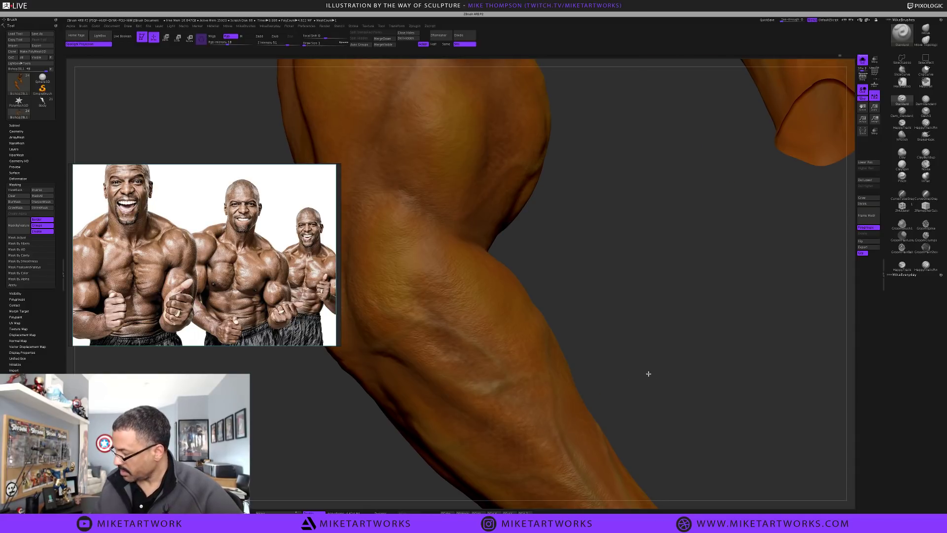
# Lower the brush's RGB intensity and stamp subtle tan skin texture over the elbow and outer forearm
pyautogui.moveTo(648, 373); pyautogui.dragTo(437, 365)
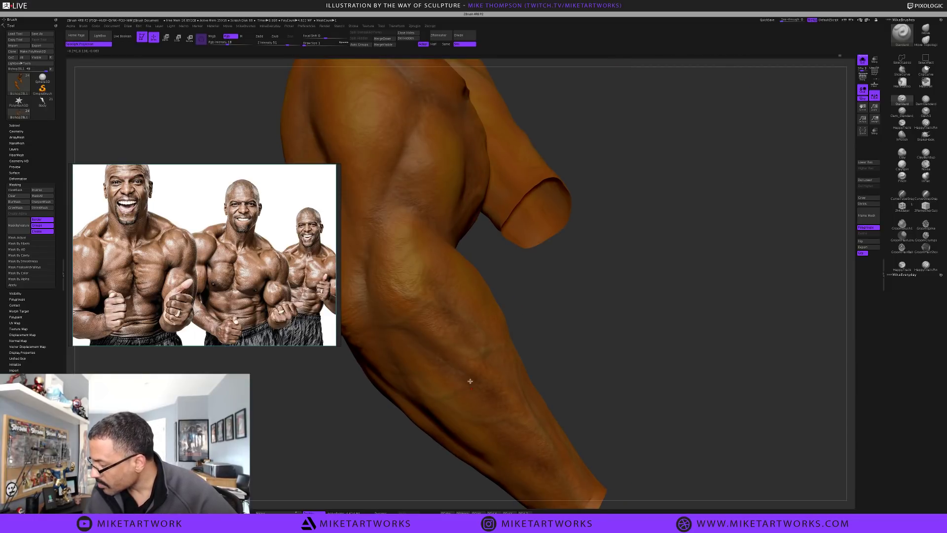
pyautogui.press('space')
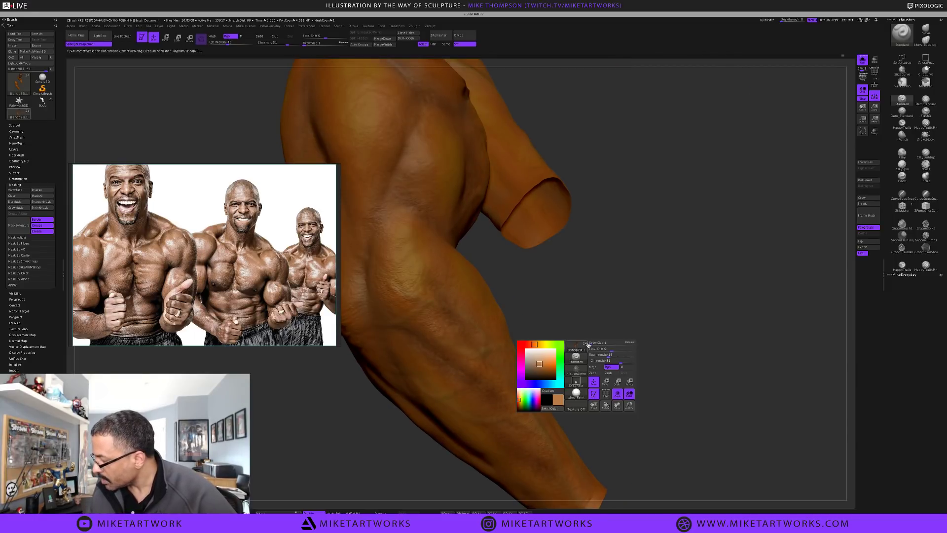
pyautogui.moveTo(610, 356); pyautogui.dragTo(593, 356)
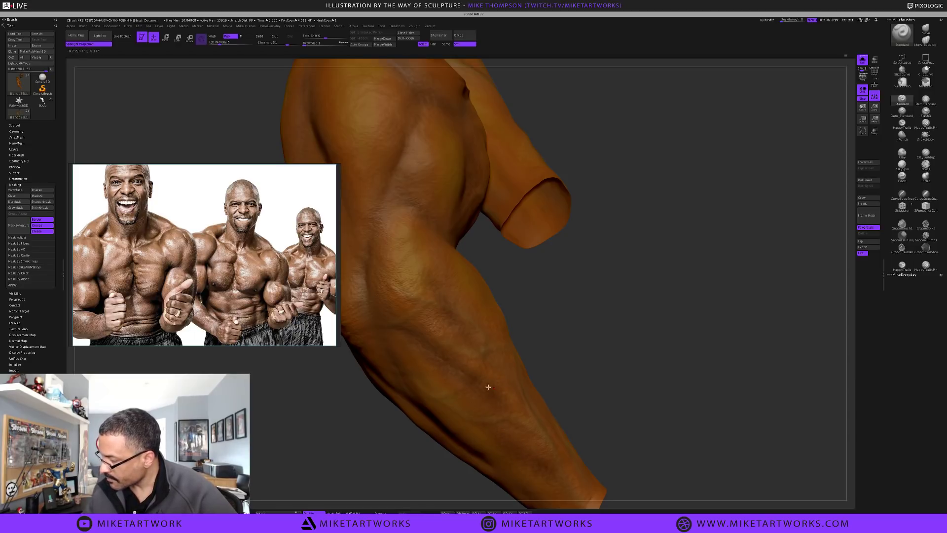
pyautogui.moveTo(619, 391)
pyautogui.mouseDown()
pyautogui.moveTo(623, 383)
pyautogui.moveTo(552, 376)
pyautogui.mouseUp()
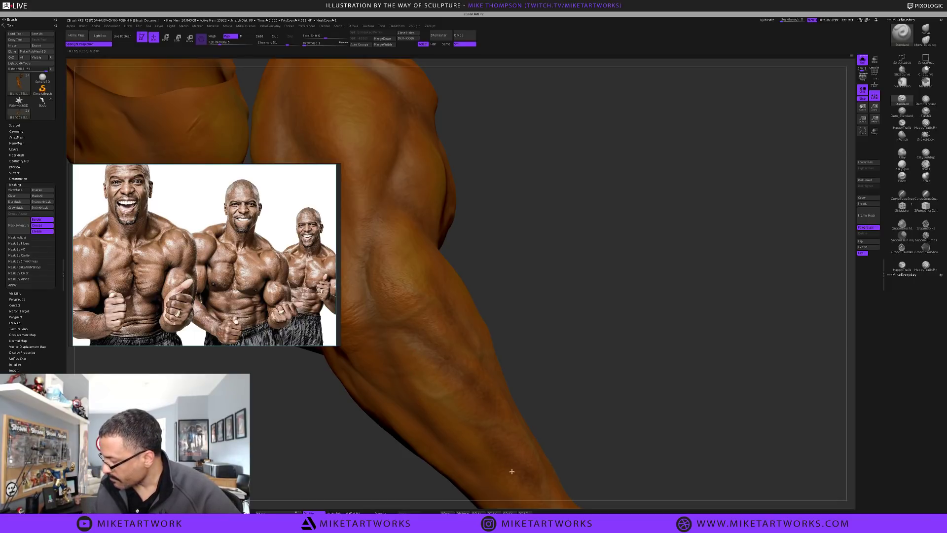
pyautogui.moveTo(653, 383); pyautogui.dragTo(679, 355)
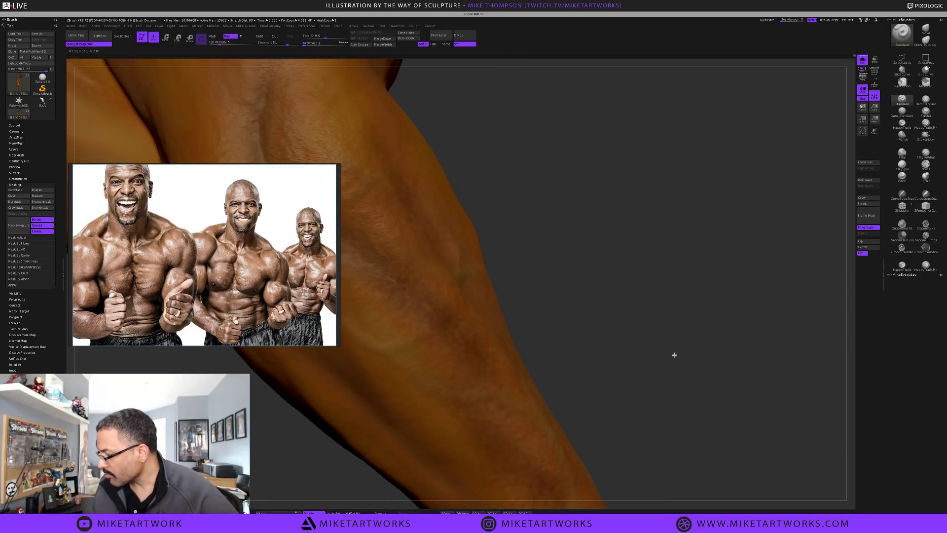
pyautogui.moveTo(609, 365); pyautogui.dragTo(624, 360)
pyautogui.keyDown('alt'); pyautogui.moveTo(705, 342); pyautogui.dragTo(703, 338); pyautogui.keyUp('alt')
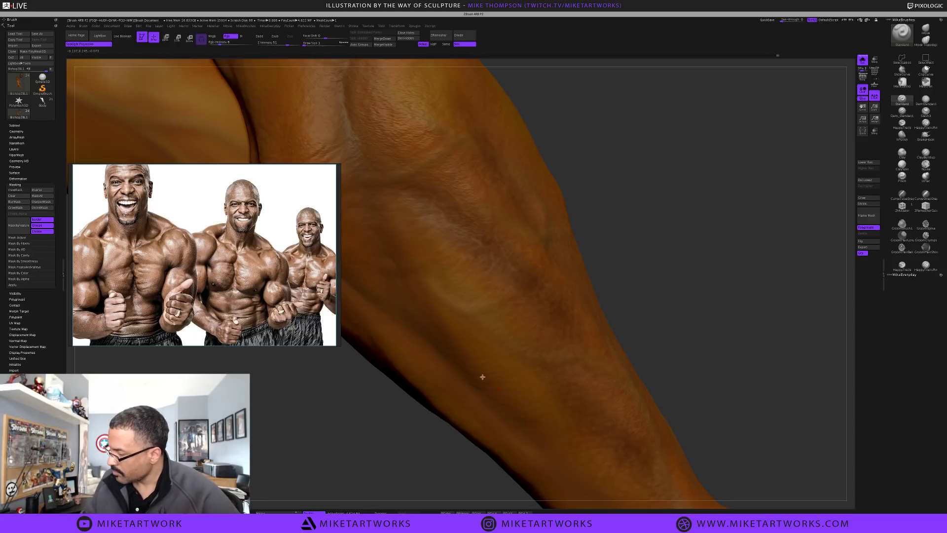
# Fine-tune the brush's RGB intensity and stamp more skin texture down the forearm towards the wrist
pyautogui.press('space')
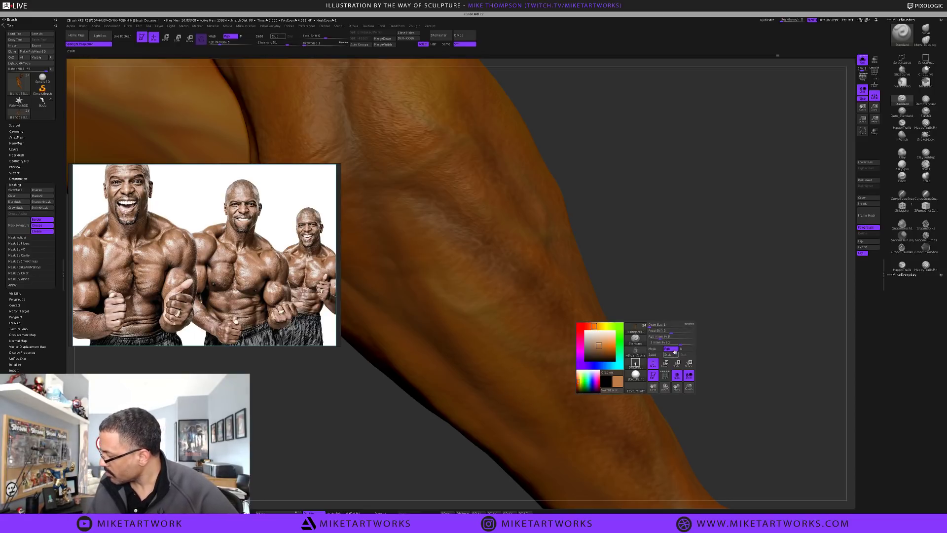
pyautogui.moveTo(660, 338); pyautogui.dragTo(663, 337)
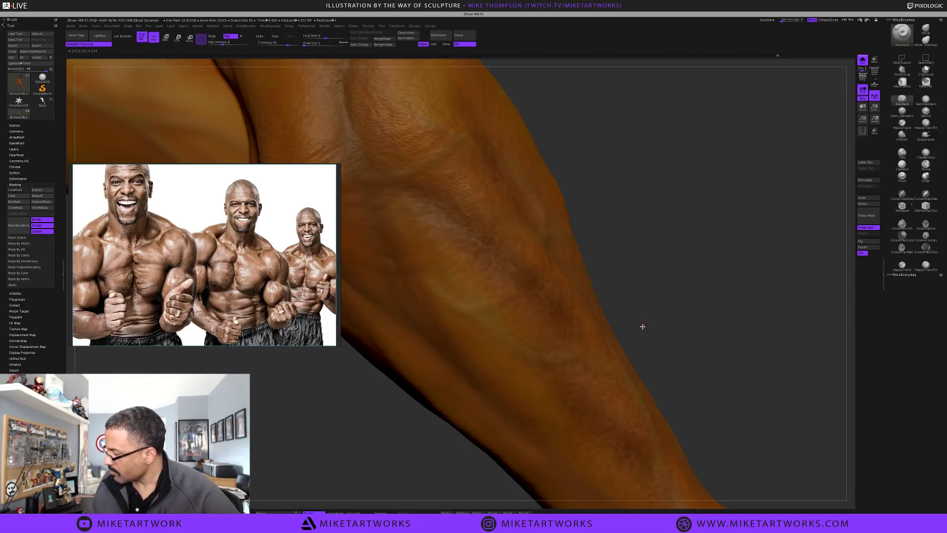
pyautogui.press('space')
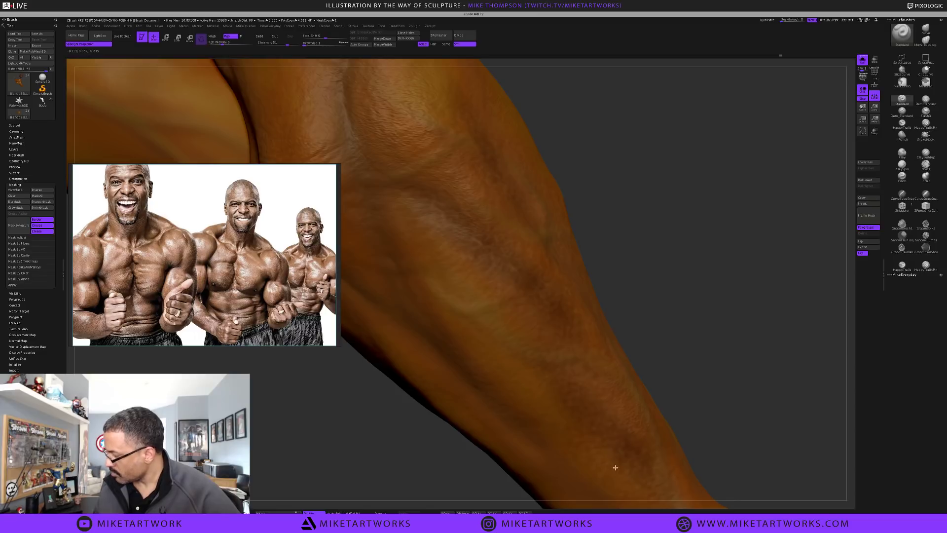
# Choose a reddish-orange paint colour, raise the brush's RGB intensity and stamp warmer skin texture over the upper arm
pyautogui.keyDown('alt'); pyautogui.moveTo(673, 350); pyautogui.dragTo(670, 340); pyautogui.keyUp('alt')
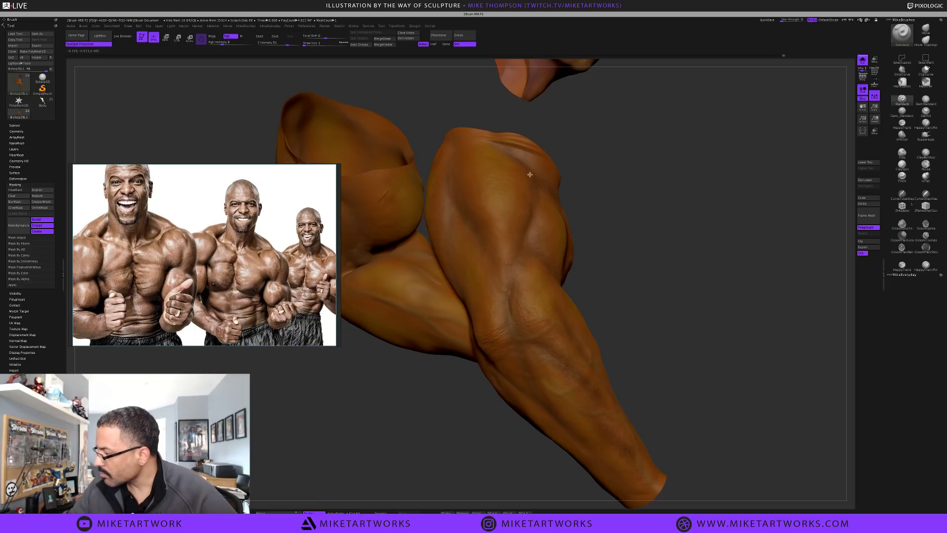
pyautogui.moveTo(641, 271)
pyautogui.mouseDown()
pyautogui.moveTo(628, 268)
pyautogui.moveTo(632, 260)
pyautogui.mouseUp()
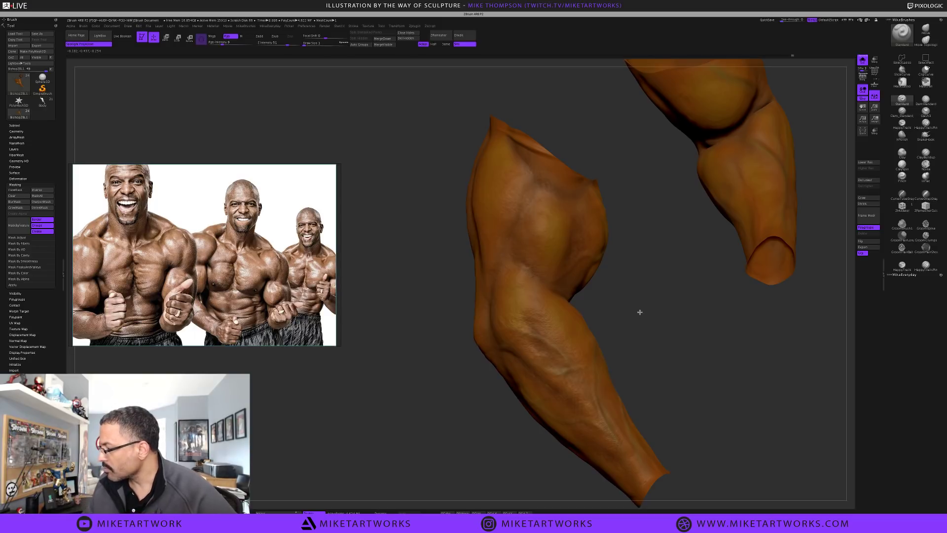
pyautogui.moveTo(639, 312)
pyautogui.keyDown('alt'); pyautogui.mouseDown()
pyautogui.moveTo(625, 417)
pyautogui.moveTo(626, 395)
pyautogui.mouseUp(); pyautogui.keyUp('alt')
pyautogui.press('space')
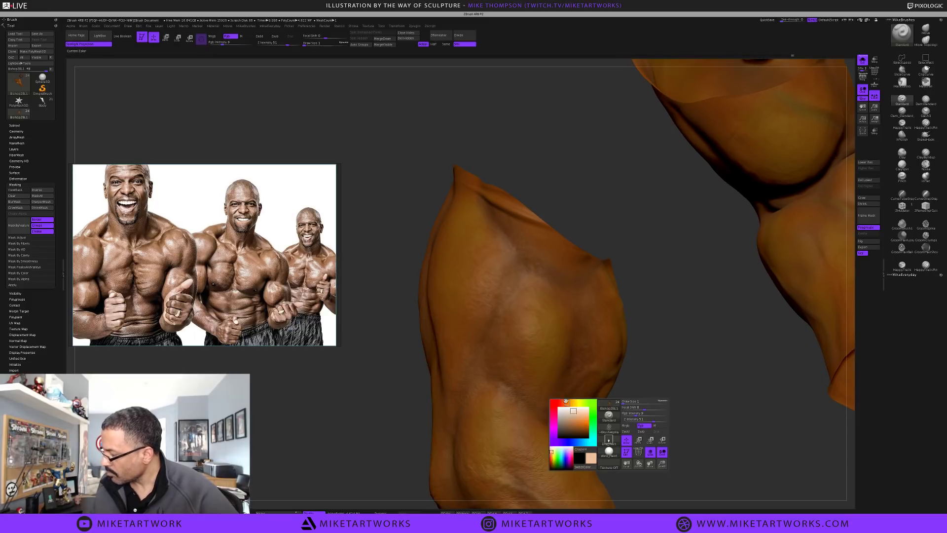
pyautogui.press('space')
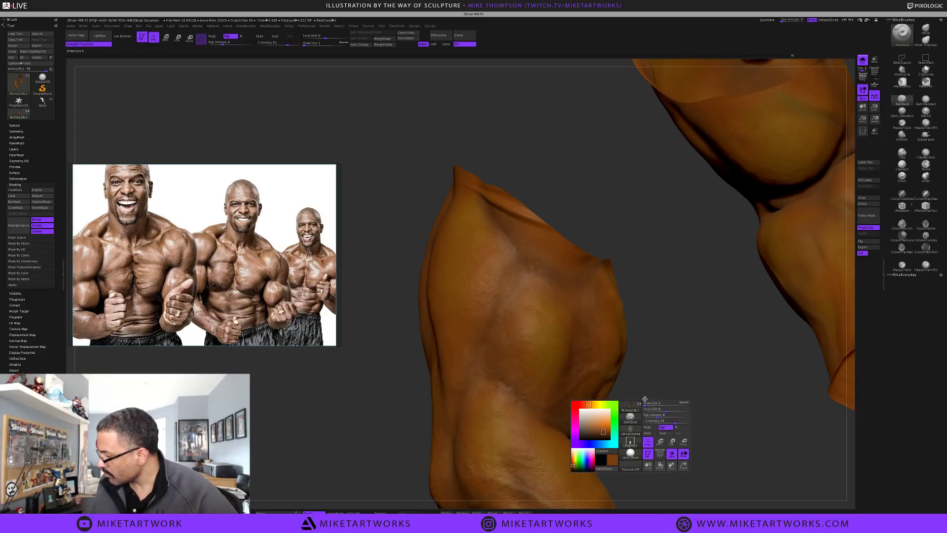
pyautogui.moveTo(612, 421); pyautogui.dragTo(608, 428)
pyautogui.click(586, 405)
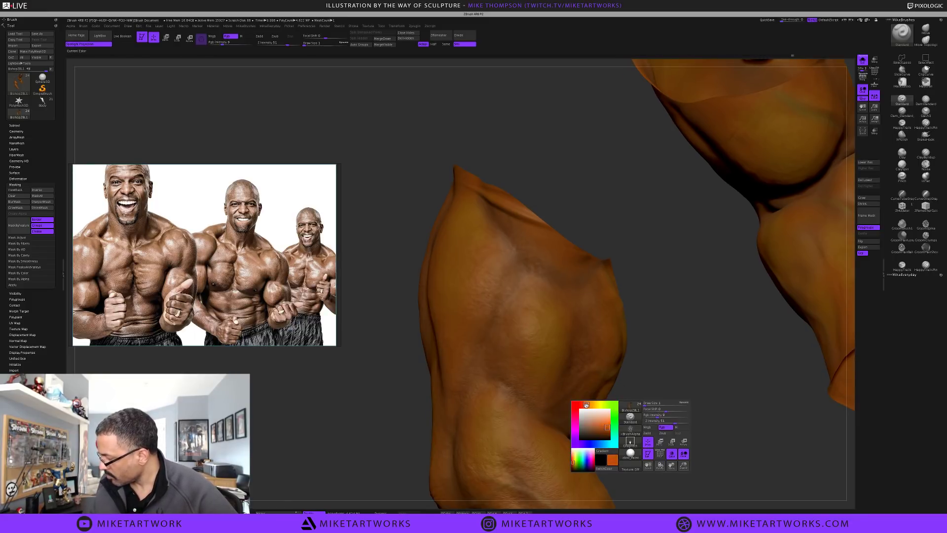
pyautogui.press('space')
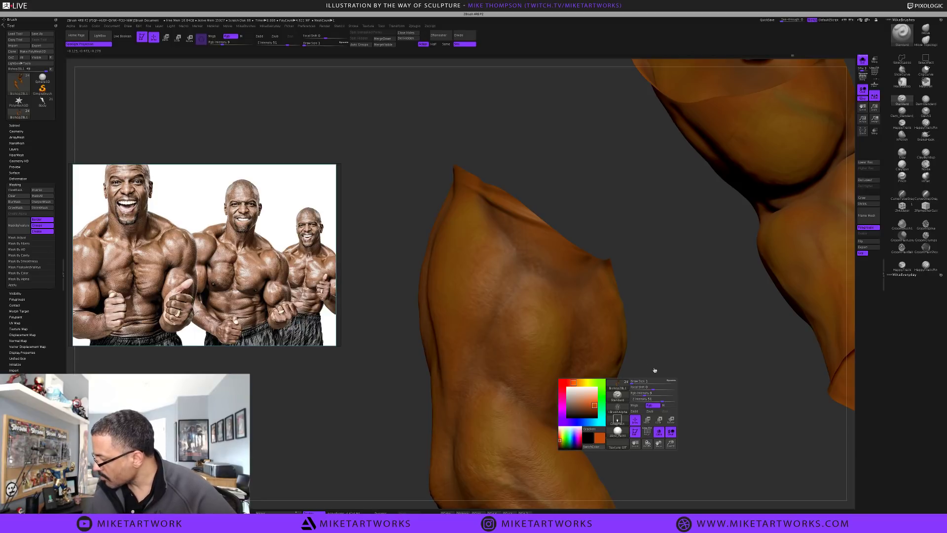
pyautogui.moveTo(642, 394); pyautogui.dragTo(652, 396)
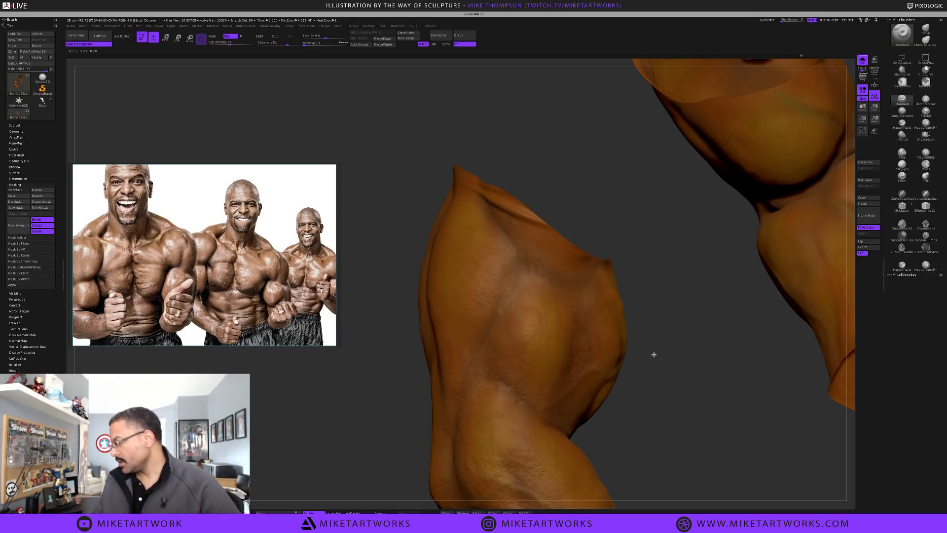
pyautogui.moveTo(668, 400)
pyautogui.mouseDown()
pyautogui.moveTo(673, 393)
pyautogui.moveTo(684, 433)
pyautogui.moveTo(674, 425)
pyautogui.moveTo(682, 419)
pyautogui.mouseUp()
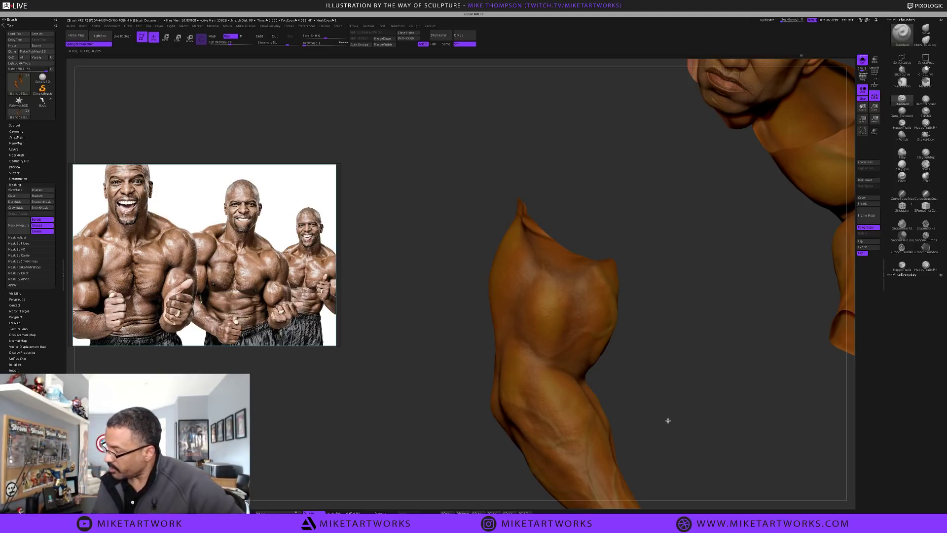
# Choose a muted golden-tan paint colour for the arms
pyautogui.moveTo(661, 410)
pyautogui.keyDown('alt'); pyautogui.mouseDown()
pyautogui.moveTo(617, 389)
pyautogui.moveTo(659, 399)
pyautogui.moveTo(648, 393)
pyautogui.moveTo(660, 391)
pyautogui.moveTo(636, 395)
pyautogui.moveTo(665, 388)
pyautogui.moveTo(546, 419)
pyautogui.moveTo(556, 425)
pyautogui.moveTo(635, 401)
pyautogui.moveTo(592, 408)
pyautogui.mouseUp(); pyautogui.keyUp('alt')
pyautogui.press('space')
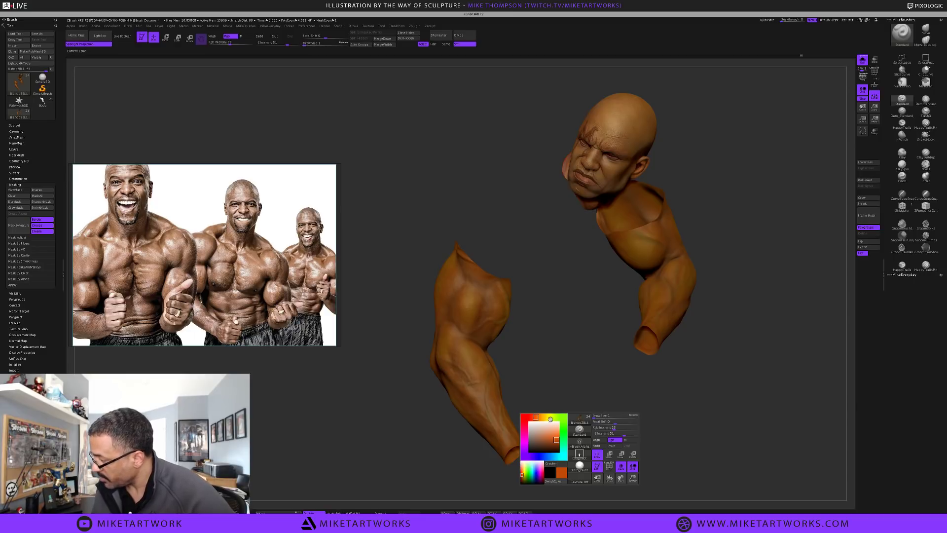
pyautogui.click(549, 435)
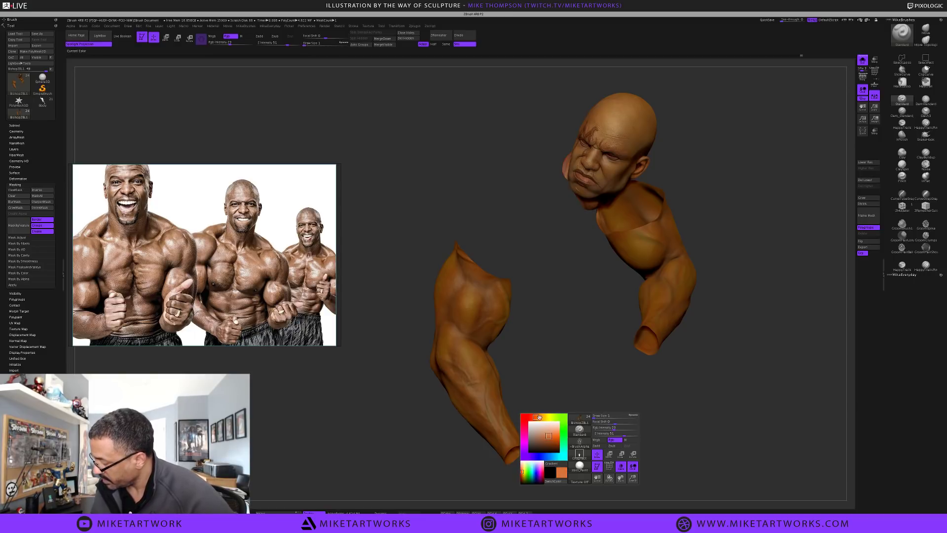
pyautogui.click(540, 417)
pyautogui.moveTo(544, 437); pyautogui.dragTo(542, 438)
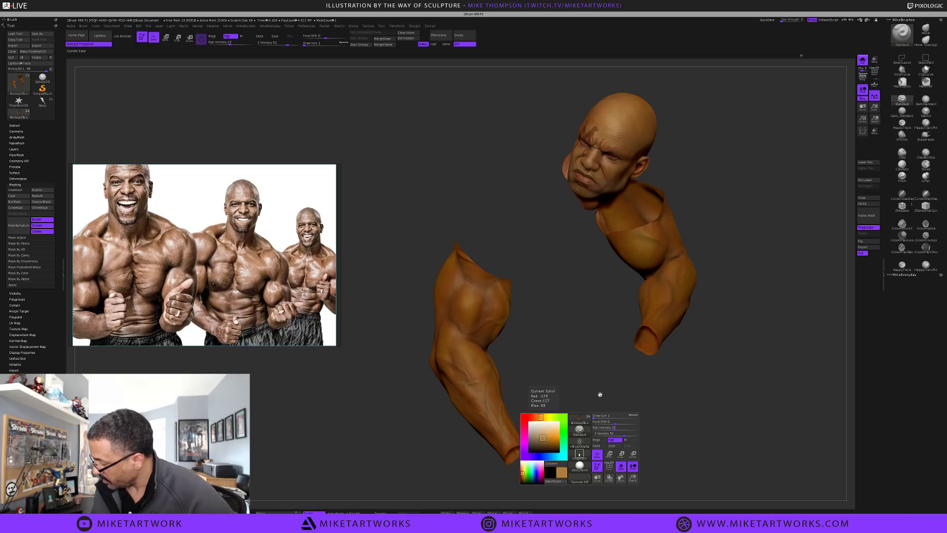
pyautogui.click(542, 438)
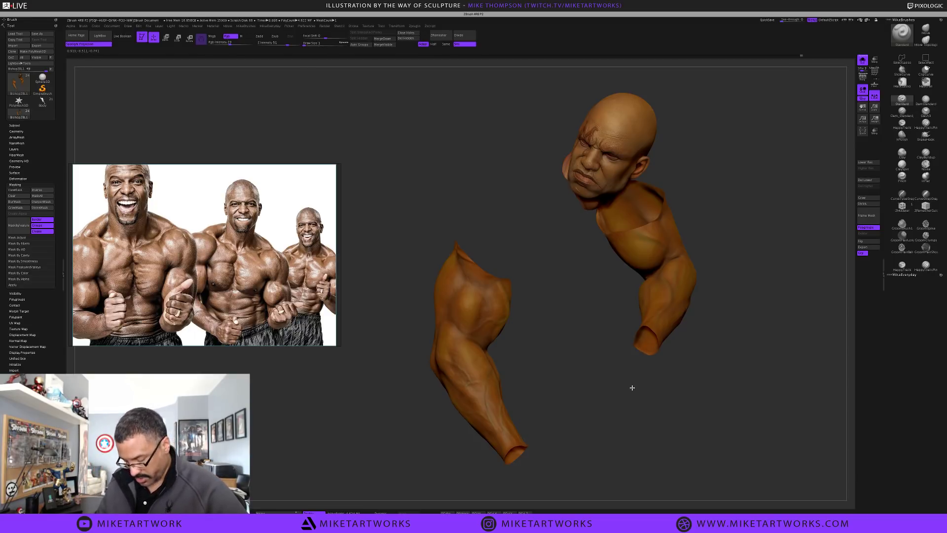
# Mask the whole head so only the arms take paint, and hide the mask shading
pyautogui.press('ctrl')
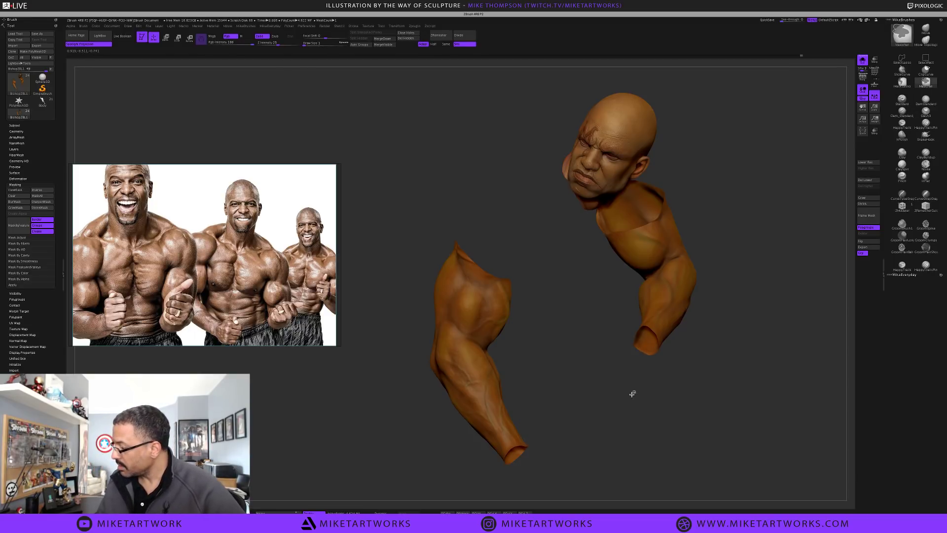
pyautogui.moveTo(691, 372); pyautogui.dragTo(693, 372)
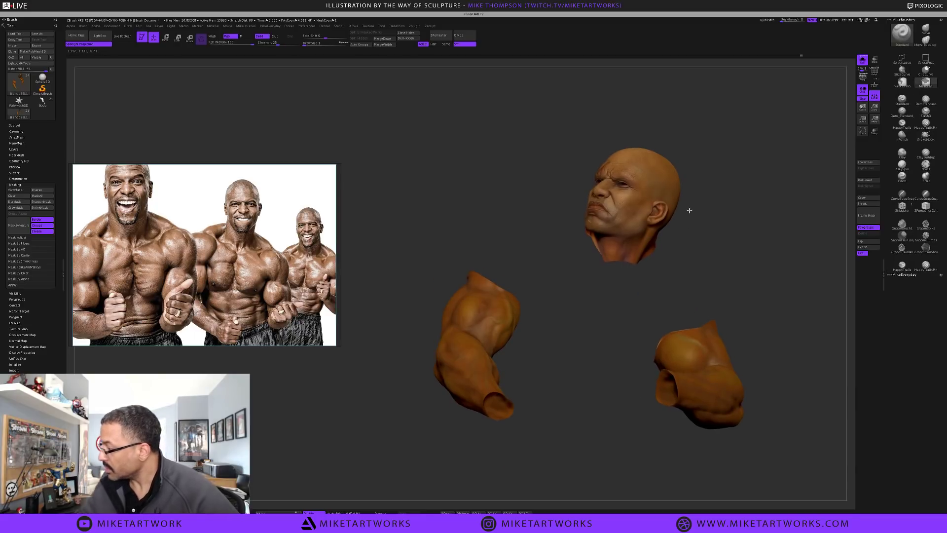
pyautogui.moveTo(732, 115)
pyautogui.keyDown('ctrl'); pyautogui.mouseDown()
pyautogui.moveTo(697, 169)
pyautogui.moveTo(529, 273)
pyautogui.mouseUp(); pyautogui.keyUp('ctrl')
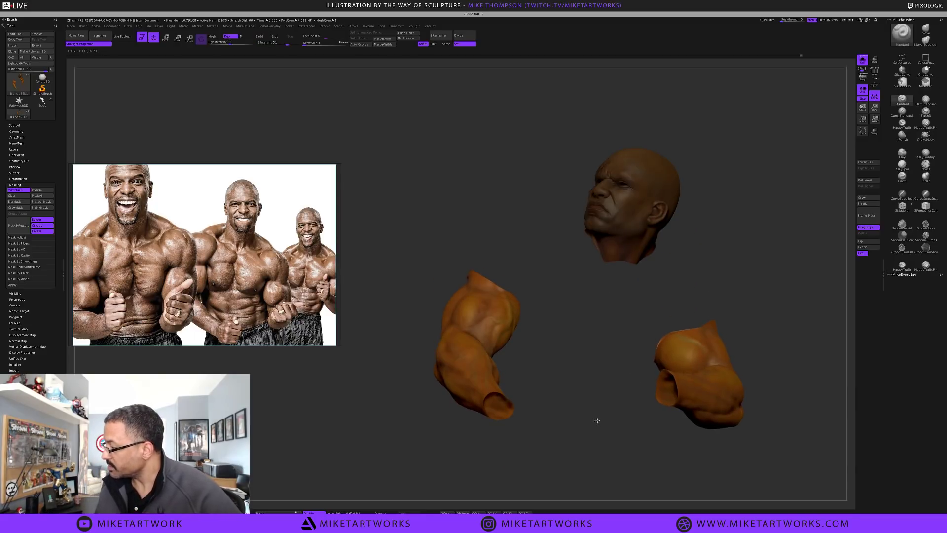
pyautogui.moveTo(596, 419); pyautogui.dragTo(597, 442)
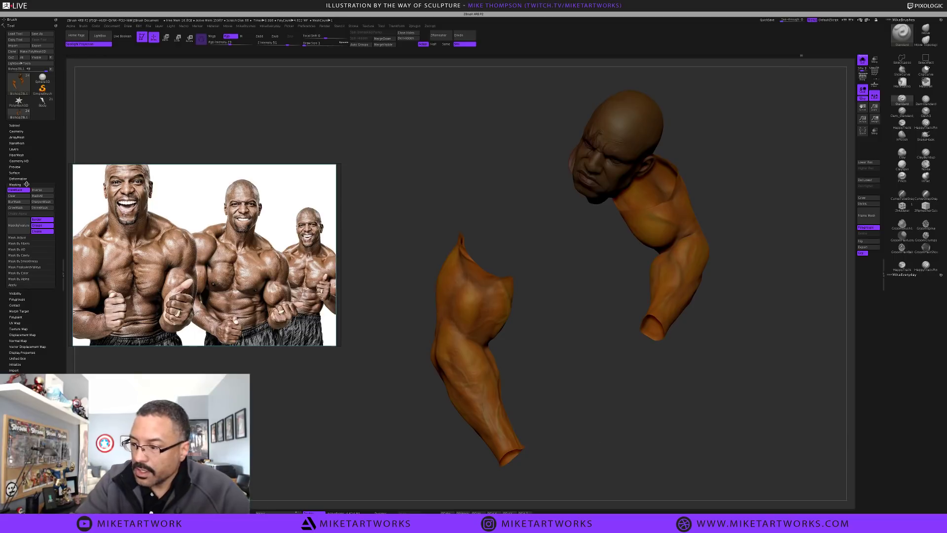
pyautogui.hotkey('ctrl', 'h')
# Set the RGB intensity to 18 and fill the unmasked arms with the golden-tan colour to unify their skin tone
pyautogui.press('space')
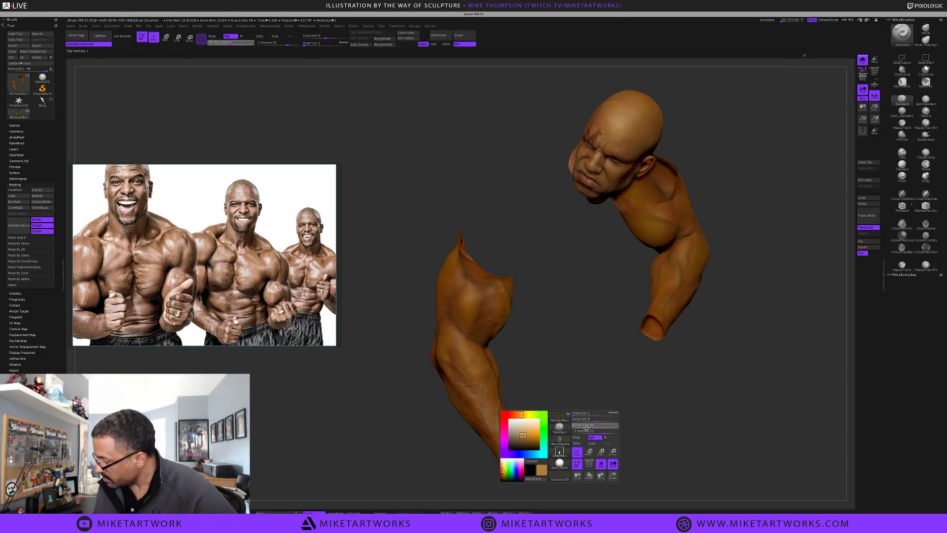
pyautogui.press('Return')
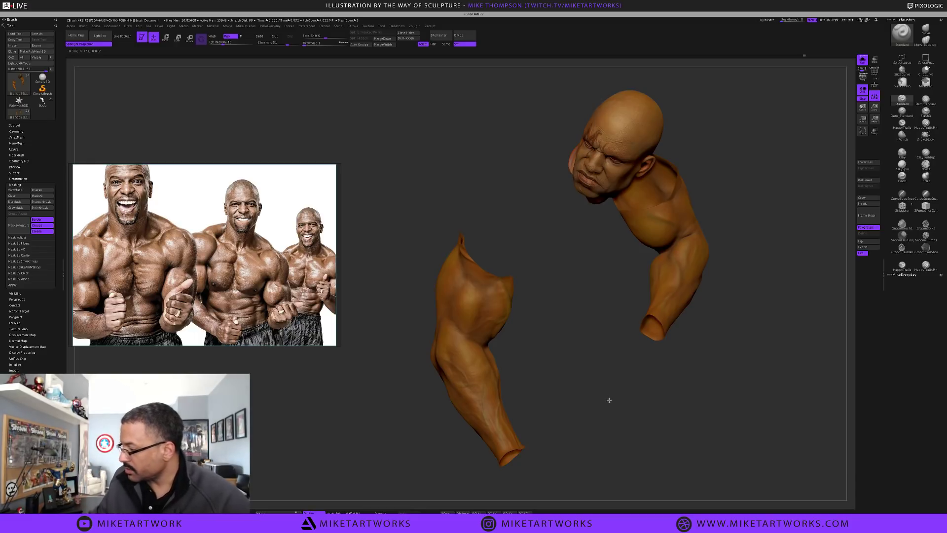
pyautogui.moveTo(609, 400); pyautogui.dragTo(615, 394)
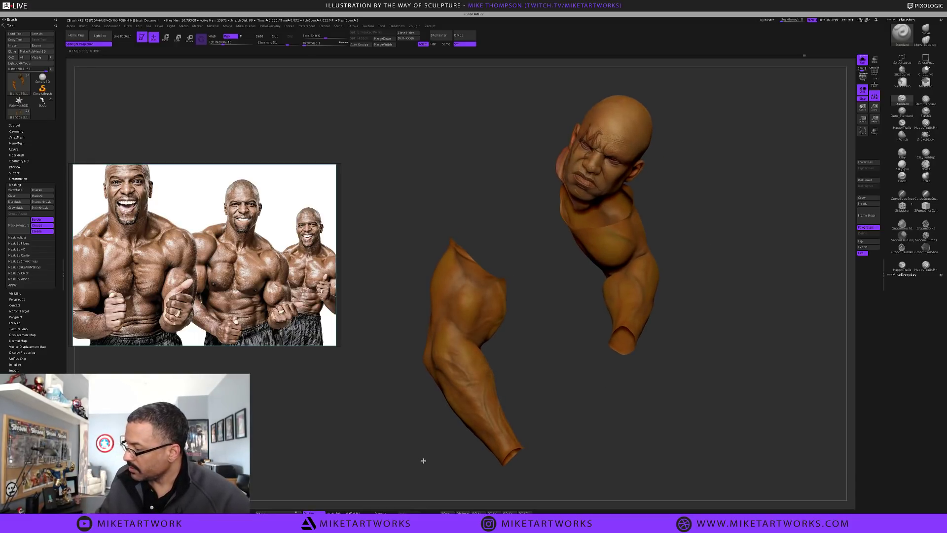
pyautogui.press('space')
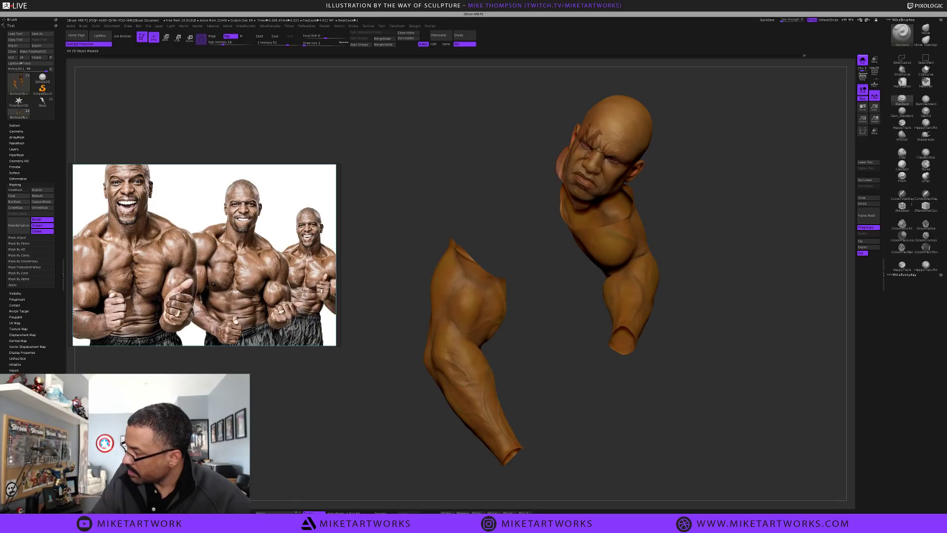
pyautogui.moveTo(662, 438)
pyautogui.mouseDown()
pyautogui.moveTo(653, 438)
pyautogui.moveTo(668, 439)
pyautogui.mouseUp()
pyautogui.press('ctrl')
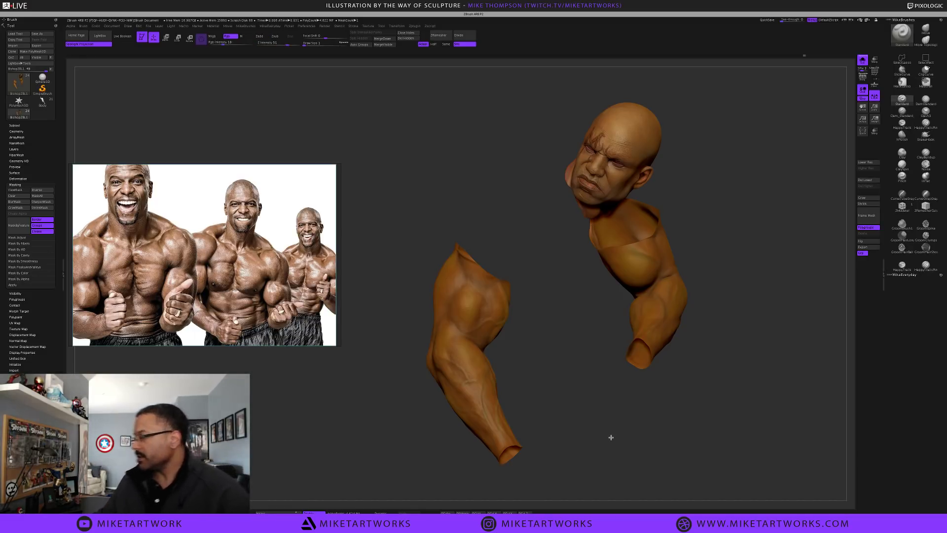
pyautogui.moveTo(617, 442); pyautogui.dragTo(611, 444)
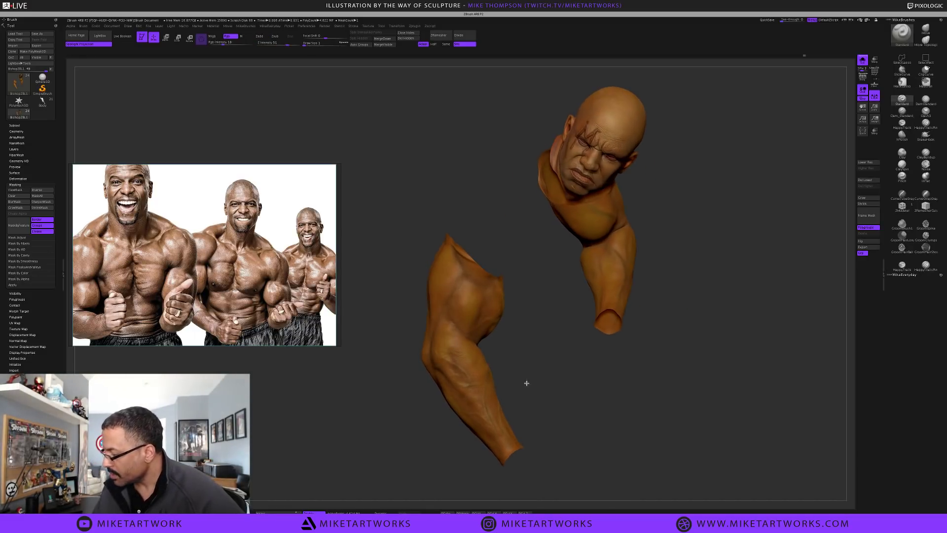
# Switch the brush to a Spray stroke with a speckled alpha and enlarge its Draw Size
pyautogui.press('space')
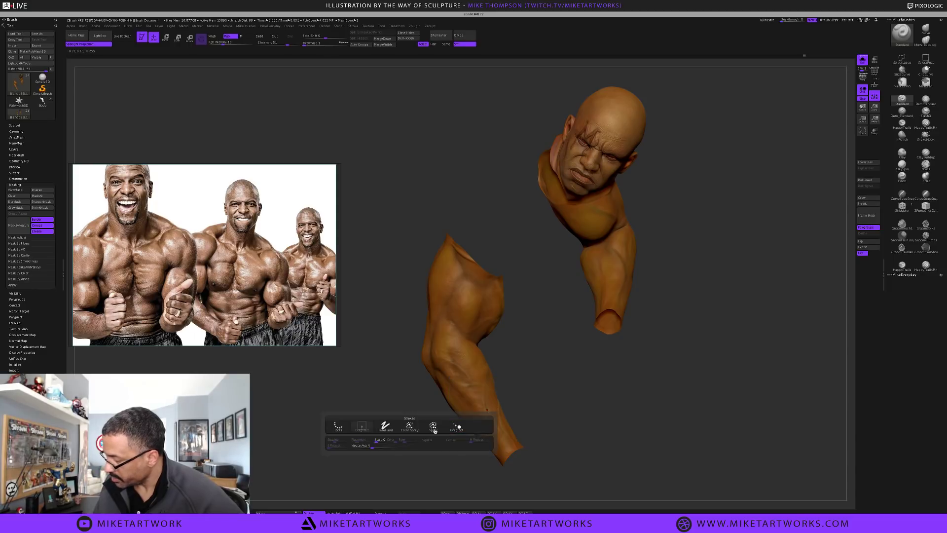
pyautogui.click(433, 425)
pyautogui.press('space')
pyautogui.click(551, 436)
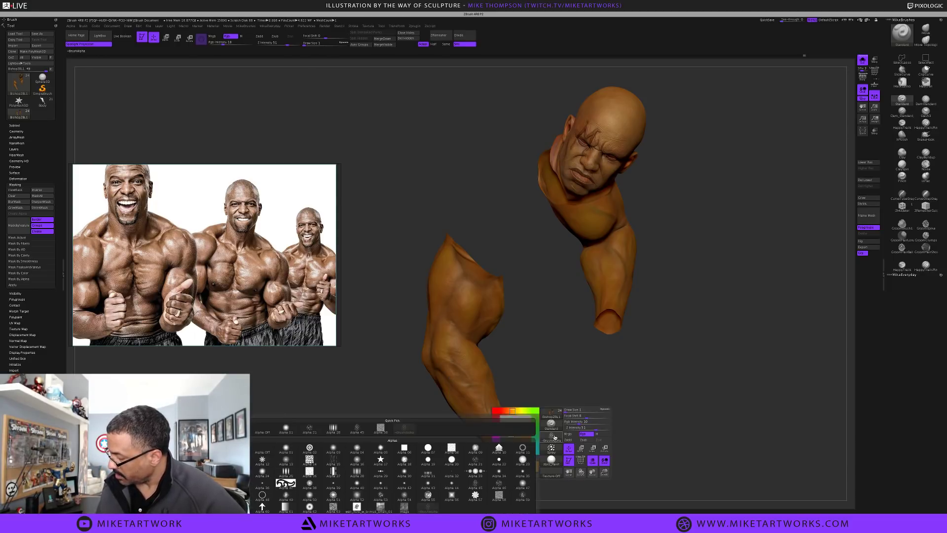
pyautogui.click(309, 430)
pyautogui.press('s')
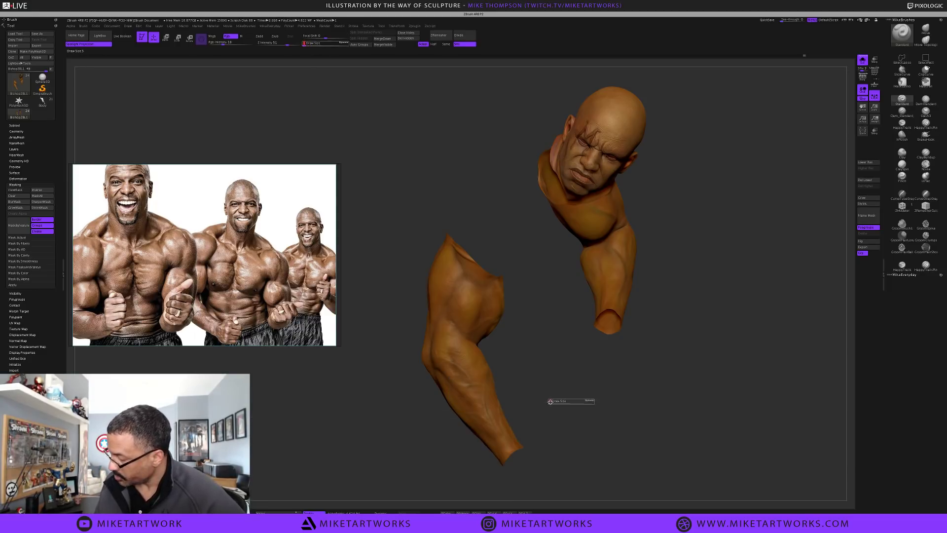
pyautogui.moveTo(551, 404); pyautogui.dragTo(564, 405)
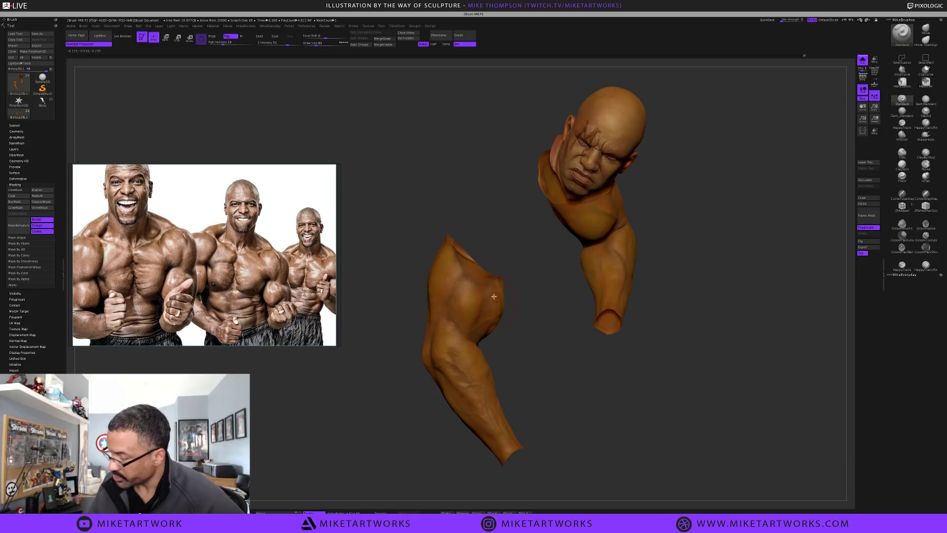
# Spray soft tan mottling over the arm's biceps, elbow and forearm, working around to its back
pyautogui.press('space')
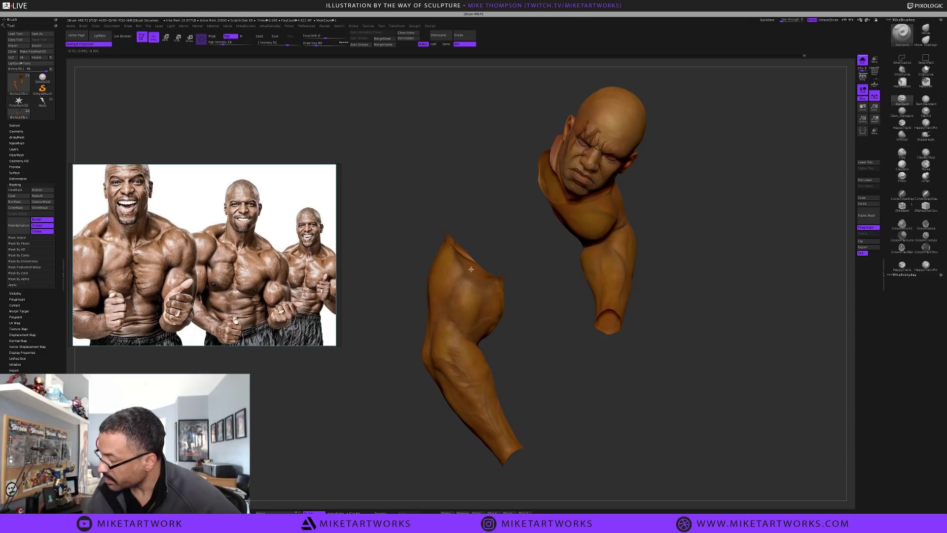
pyautogui.moveTo(546, 336); pyautogui.dragTo(449, 341)
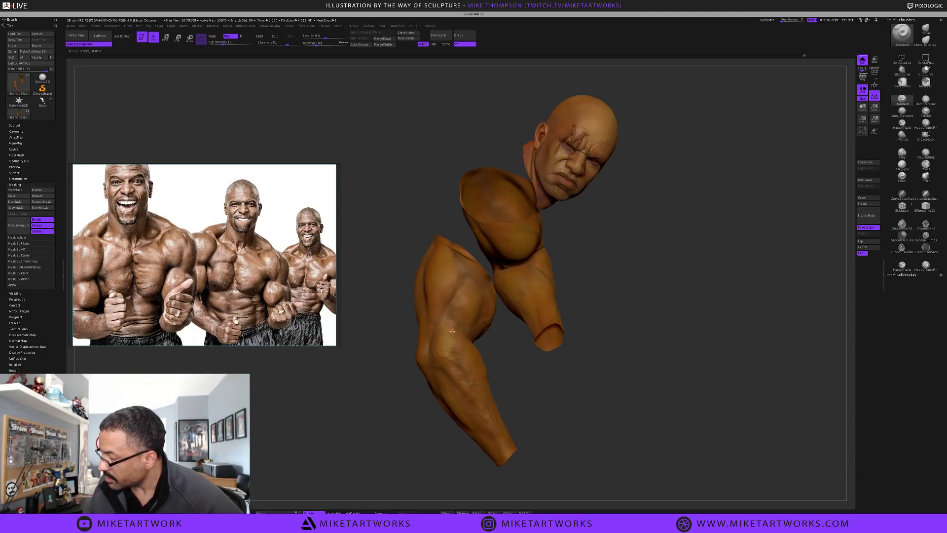
pyautogui.moveTo(585, 437); pyautogui.dragTo(516, 392)
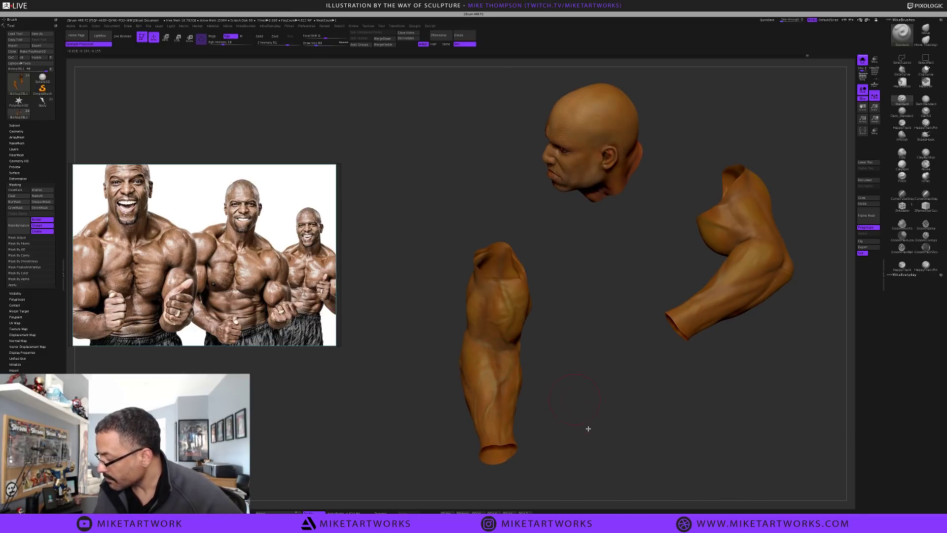
pyautogui.moveTo(587, 430); pyautogui.dragTo(524, 378)
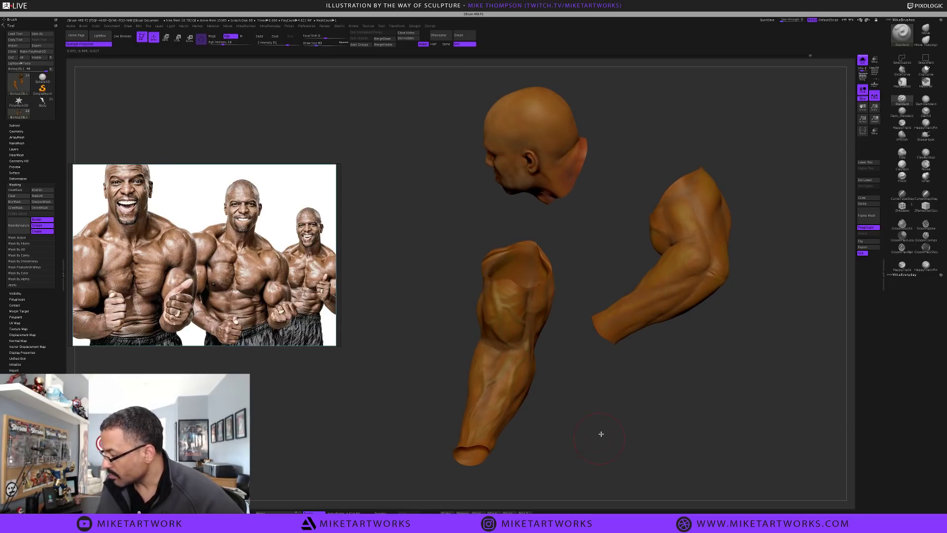
pyautogui.moveTo(600, 433); pyautogui.dragTo(559, 379)
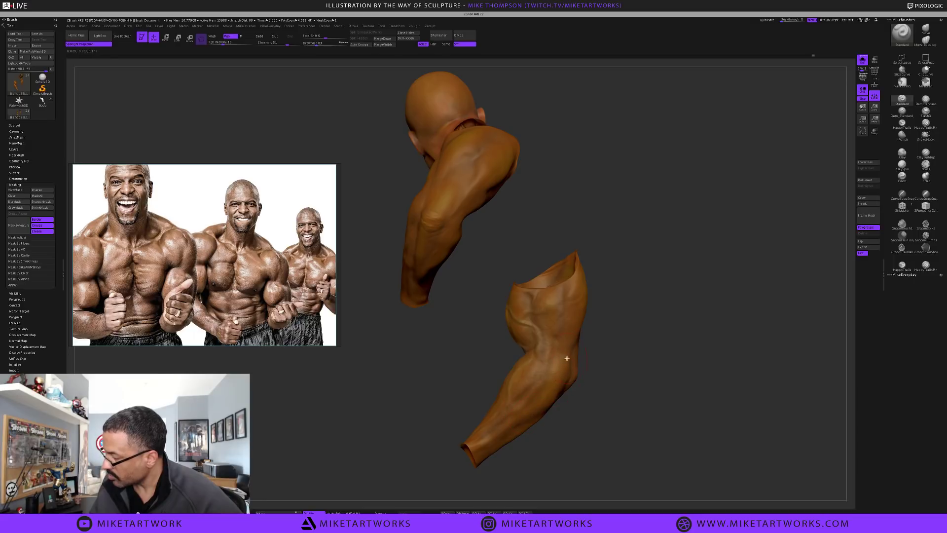
# Spray more tan mottling over the front of the upper arm, shoulder and inner elbow
pyautogui.moveTo(617, 382)
pyautogui.mouseDown()
pyautogui.moveTo(640, 406)
pyautogui.moveTo(634, 416)
pyautogui.moveTo(673, 407)
pyautogui.moveTo(622, 413)
pyautogui.moveTo(641, 408)
pyautogui.moveTo(630, 395)
pyautogui.mouseUp()
pyautogui.press('space')
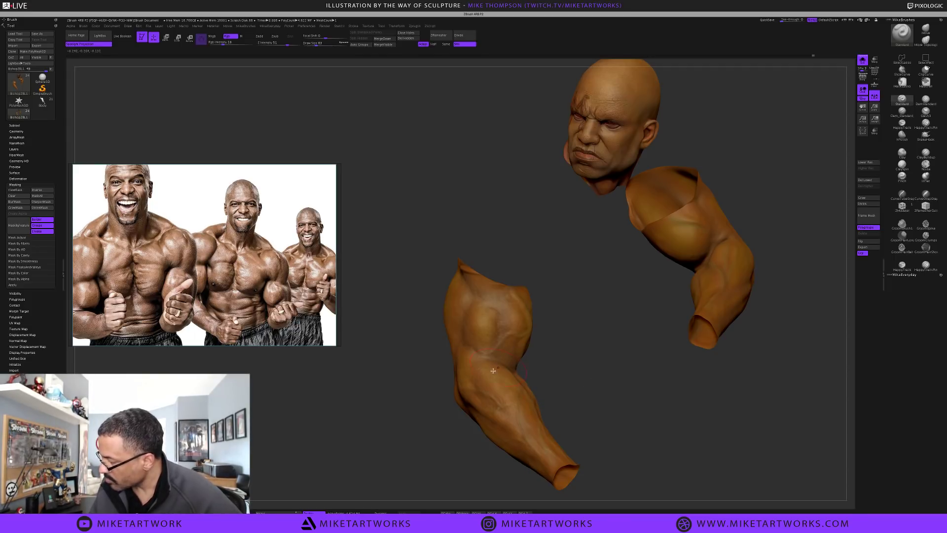
pyautogui.moveTo(500, 386); pyautogui.dragTo(506, 382, button='right')
pyautogui.moveTo(588, 355); pyautogui.dragTo(485, 364, button='right')
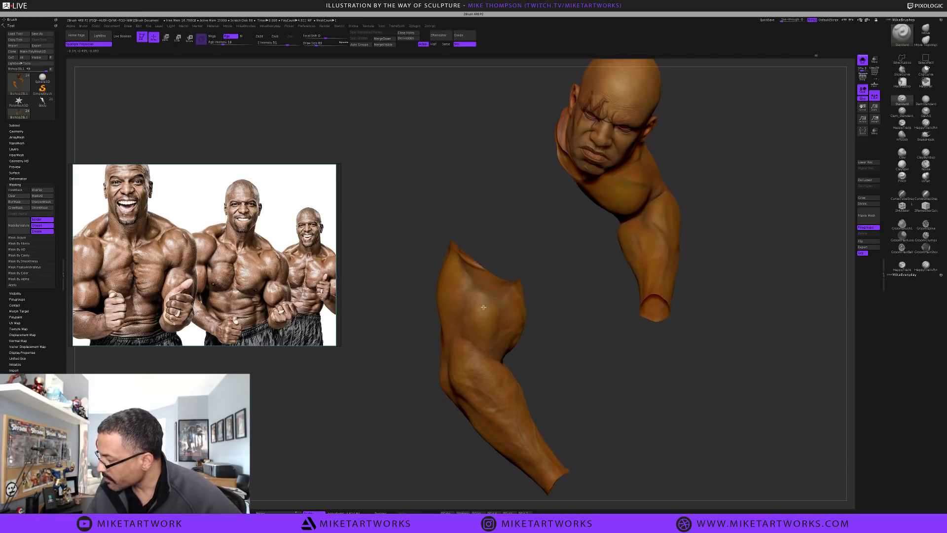
pyautogui.moveTo(564, 362); pyautogui.dragTo(463, 319, button='right')
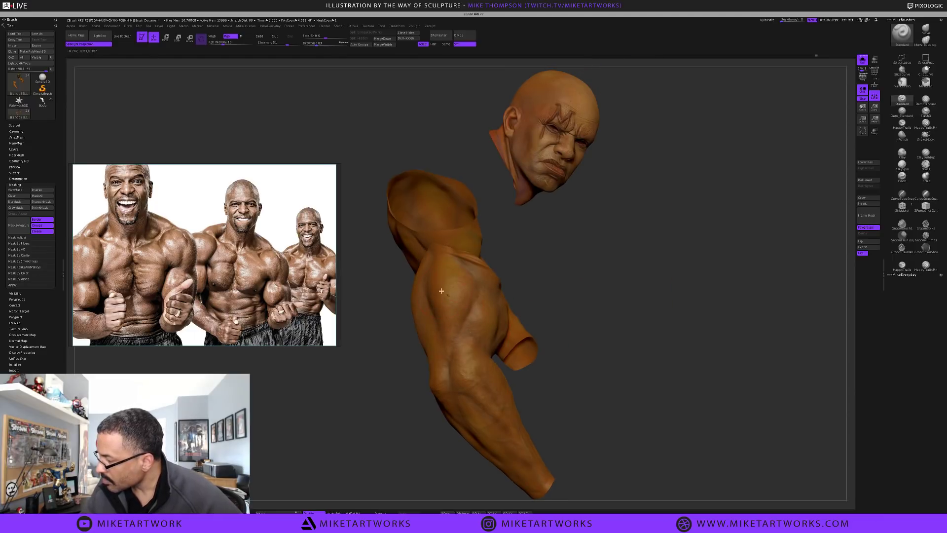
pyautogui.moveTo(590, 386); pyautogui.dragTo(591, 392, button='right')
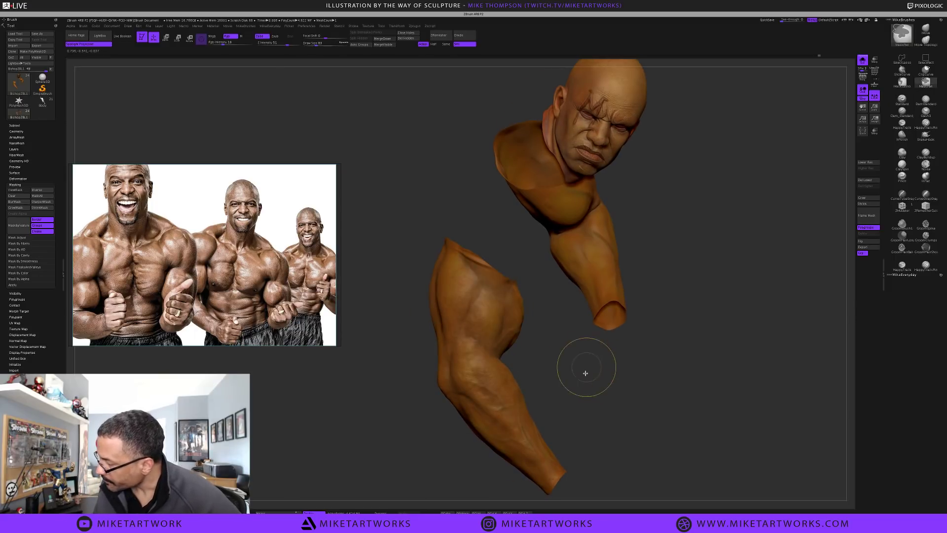
# Reduce the brush's Draw Size, pick a dark red, and spray it over the back of the elbow at a low RGB intensity
pyautogui.press('ctrl')
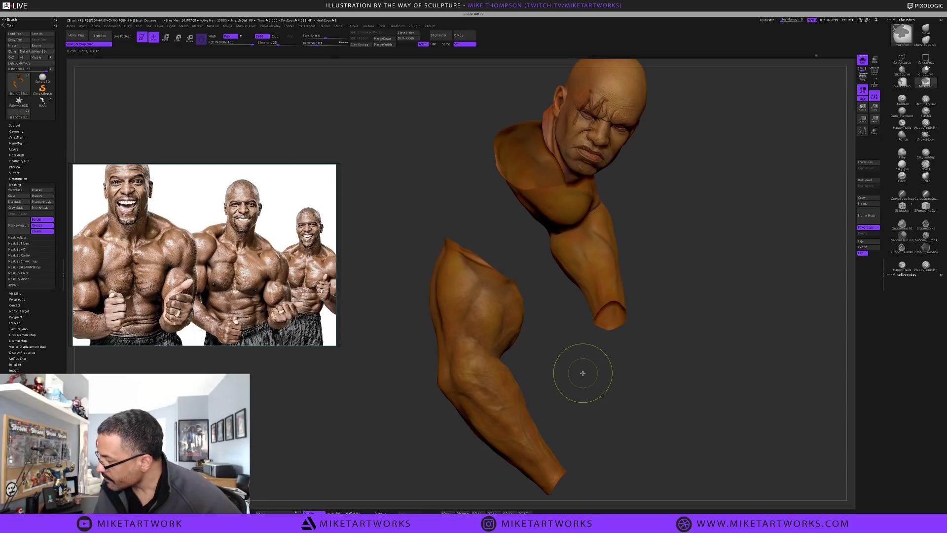
pyautogui.press('s')
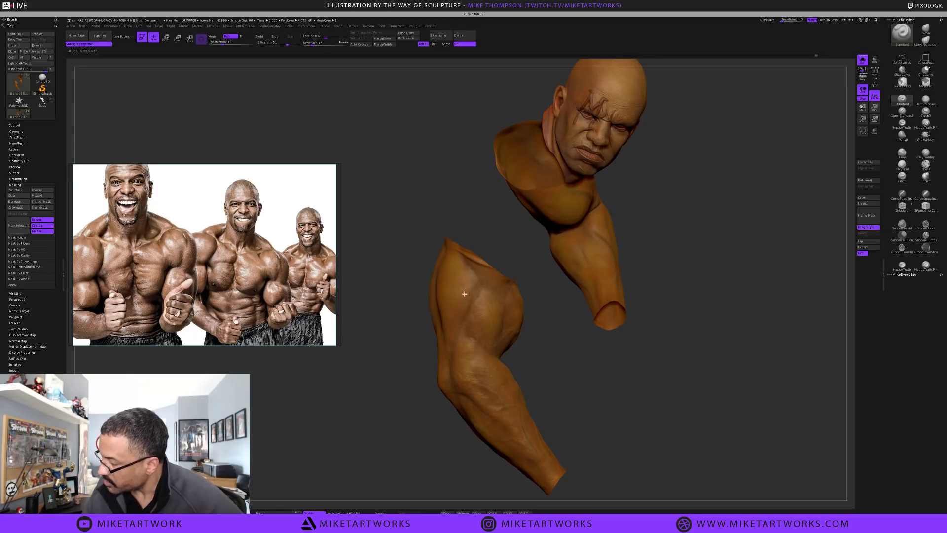
pyautogui.moveTo(577, 378); pyautogui.dragTo(441, 272)
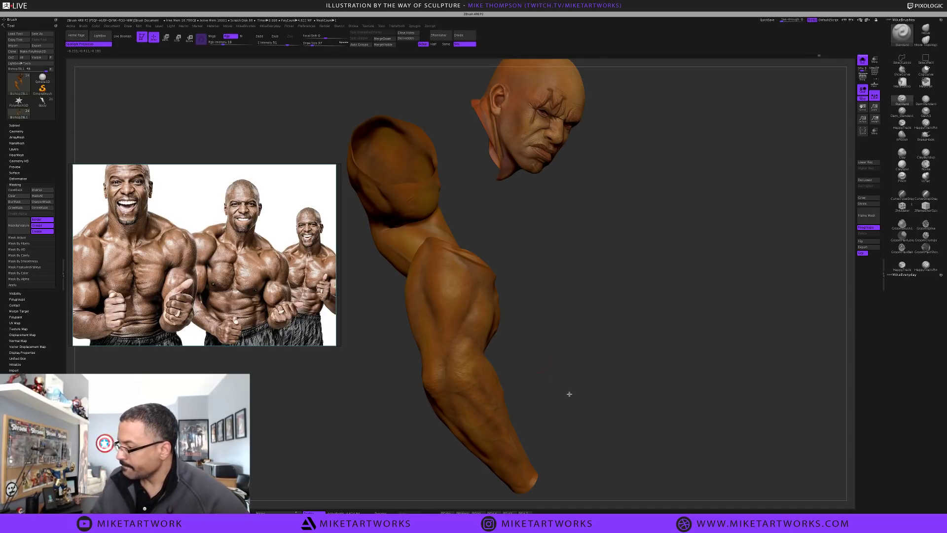
pyautogui.moveTo(569, 394); pyautogui.dragTo(601, 440)
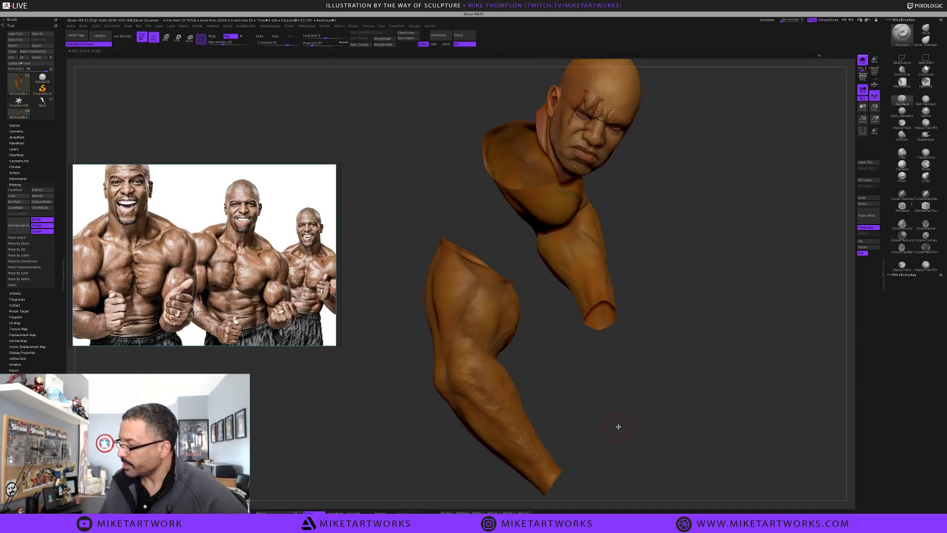
pyautogui.moveTo(589, 395)
pyautogui.mouseDown()
pyautogui.moveTo(606, 415)
pyautogui.moveTo(585, 409)
pyautogui.moveTo(647, 411)
pyautogui.moveTo(647, 399)
pyautogui.mouseUp()
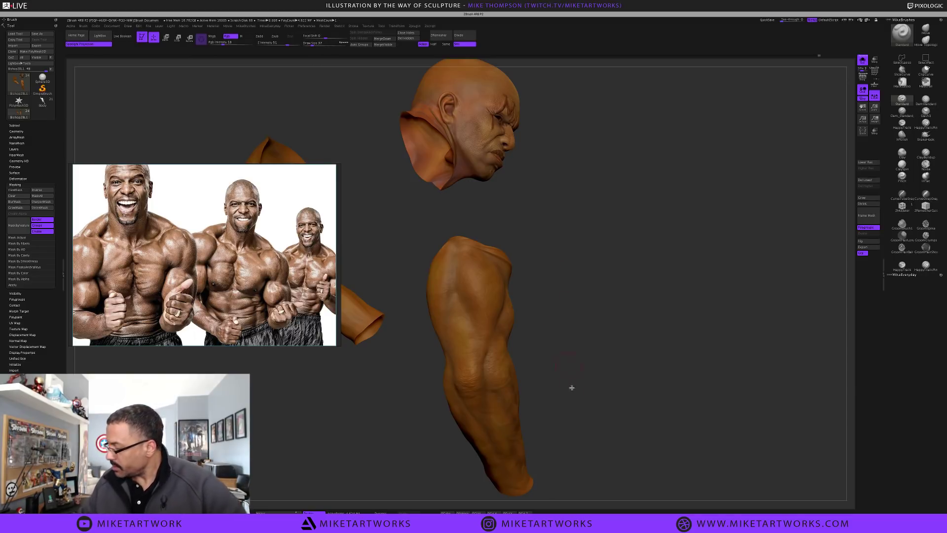
pyautogui.press('space')
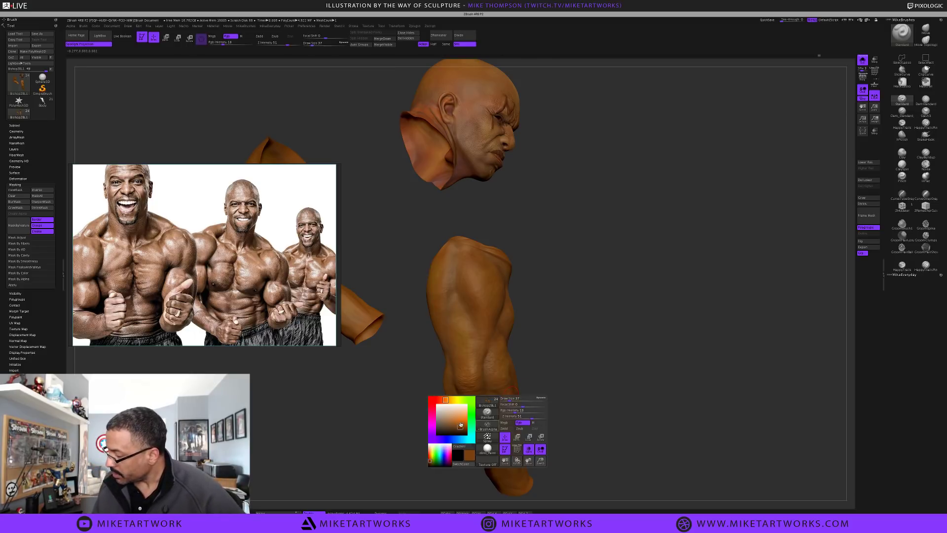
pyautogui.click(436, 404)
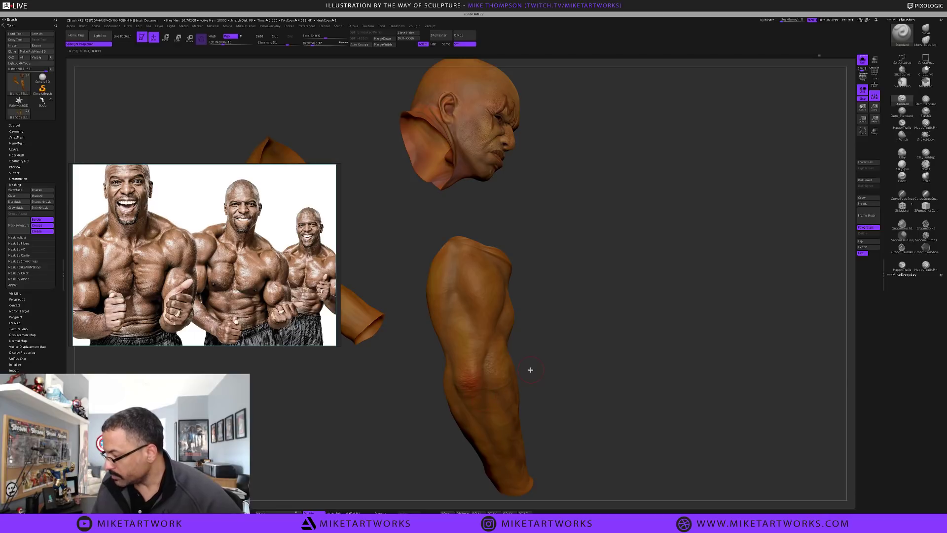
pyautogui.press('space')
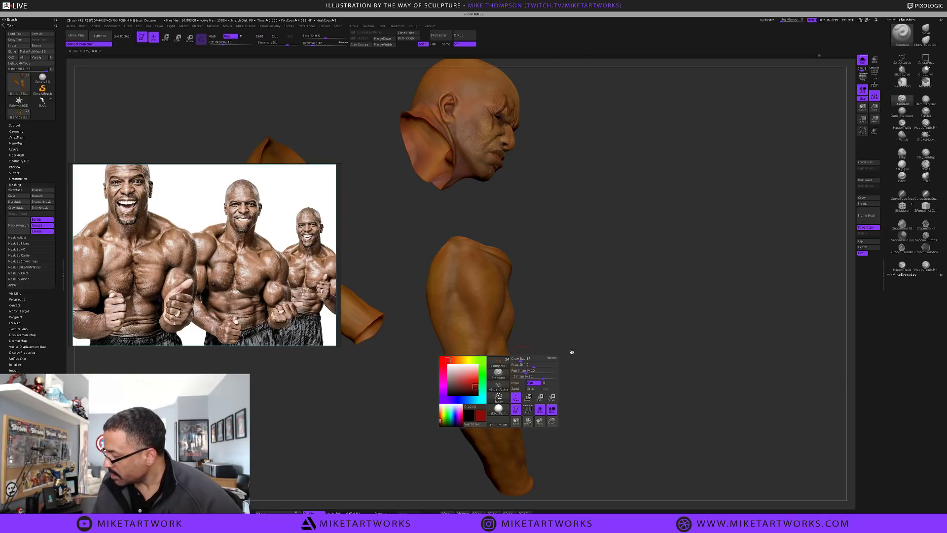
pyautogui.moveTo(523, 372); pyautogui.dragTo(518, 372)
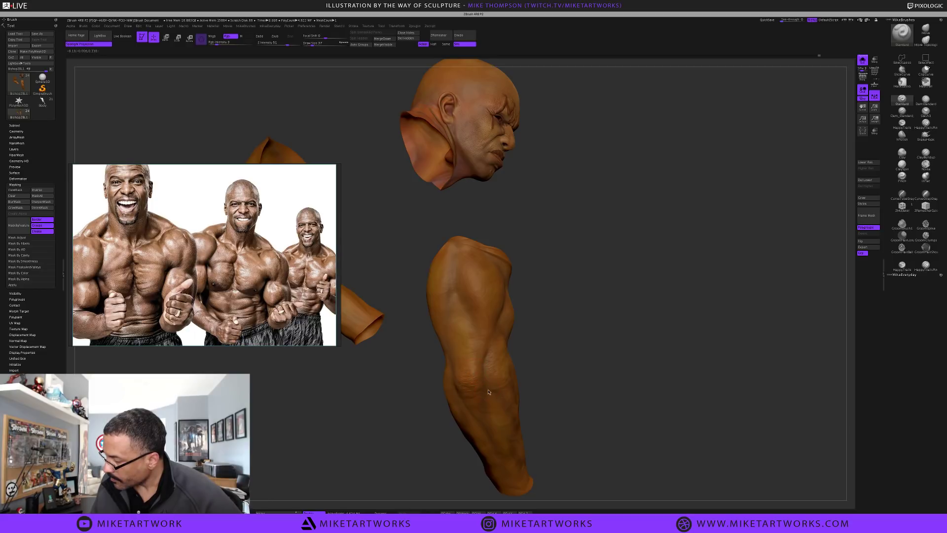
# Spray a faint red tint over the front of the upper arm and forearm, adjusting the Draw Size to suit
pyautogui.keyDown('alt'); pyautogui.moveTo(599, 383); pyautogui.dragTo(730, 385); pyautogui.keyUp('alt')
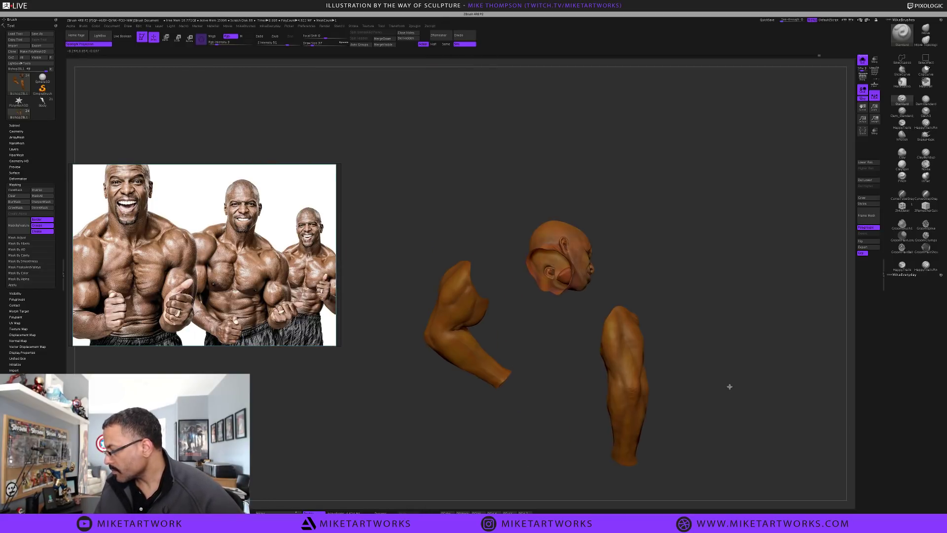
pyautogui.moveTo(497, 428); pyautogui.dragTo(463, 436)
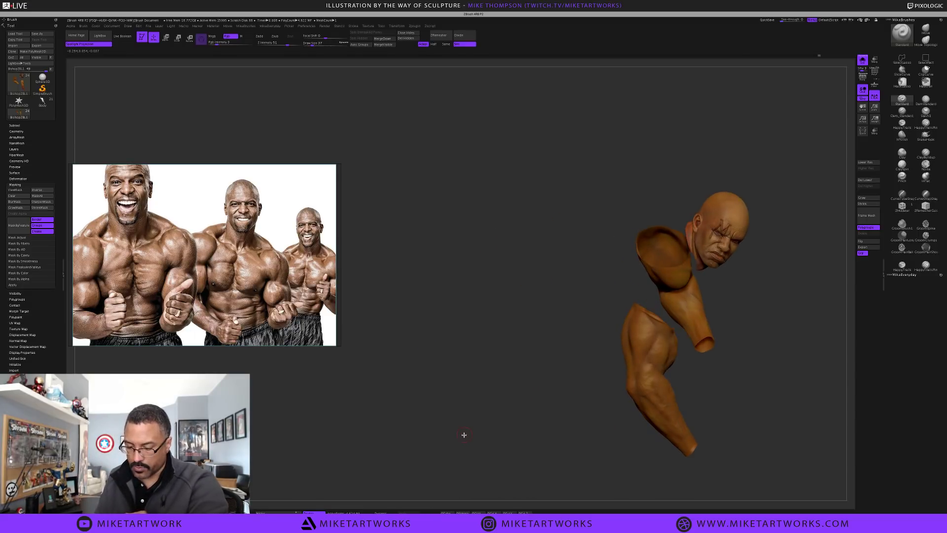
pyautogui.keyDown('alt'); pyautogui.moveTo(744, 391); pyautogui.dragTo(626, 385); pyautogui.keyUp('alt')
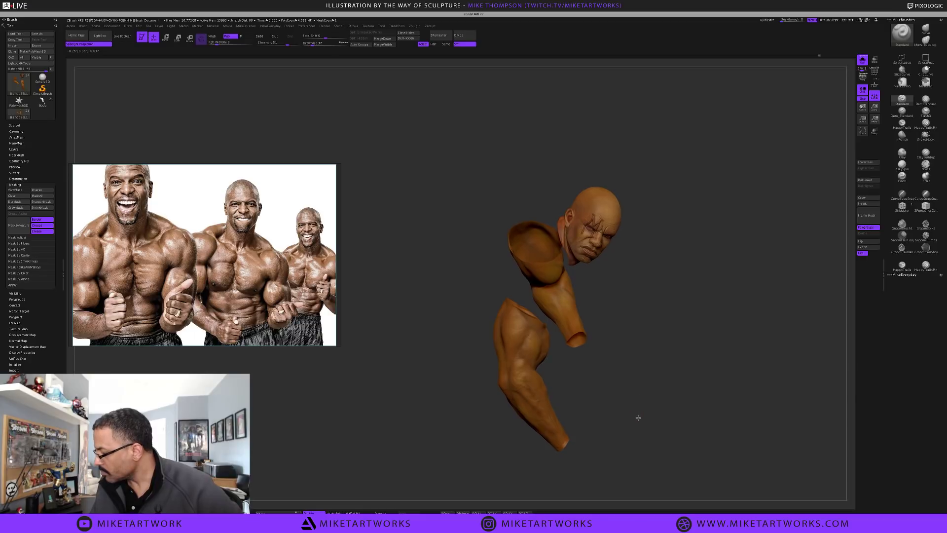
pyautogui.moveTo(638, 418)
pyautogui.mouseDown()
pyautogui.moveTo(643, 408)
pyautogui.moveTo(575, 340)
pyautogui.moveTo(612, 369)
pyautogui.mouseUp()
pyautogui.press('s')
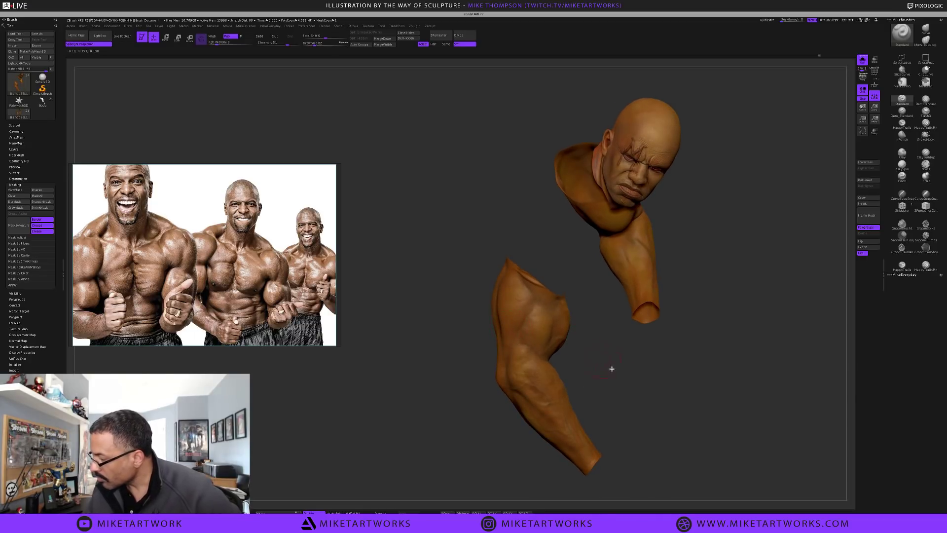
pyautogui.moveTo(642, 402)
pyautogui.mouseDown()
pyautogui.moveTo(632, 404)
pyautogui.moveTo(666, 404)
pyautogui.mouseUp()
pyautogui.keyDown('alt'); pyautogui.moveTo(612, 415); pyautogui.dragTo(606, 439); pyautogui.keyUp('alt')
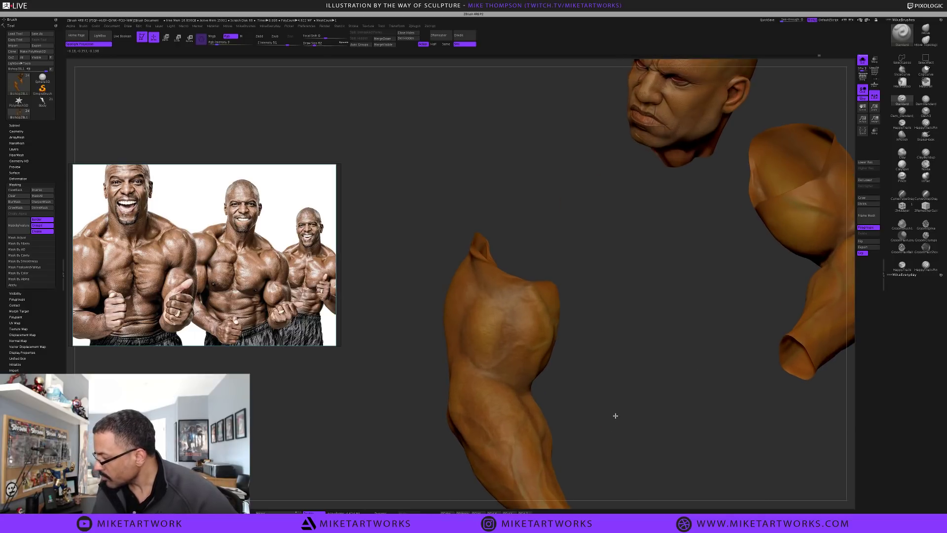
pyautogui.press('s')
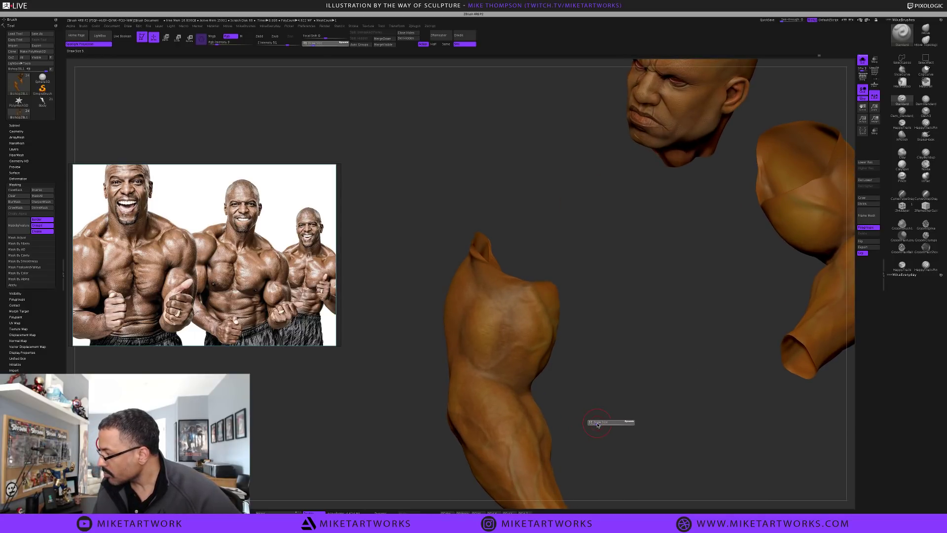
pyautogui.moveTo(616, 417)
pyautogui.mouseDown()
pyautogui.moveTo(573, 393)
pyautogui.moveTo(581, 390)
pyautogui.moveTo(561, 419)
pyautogui.mouseUp()
# Change the brush stroke to DragRect and give it a textured alpha from the recently used ones
pyautogui.press('space')
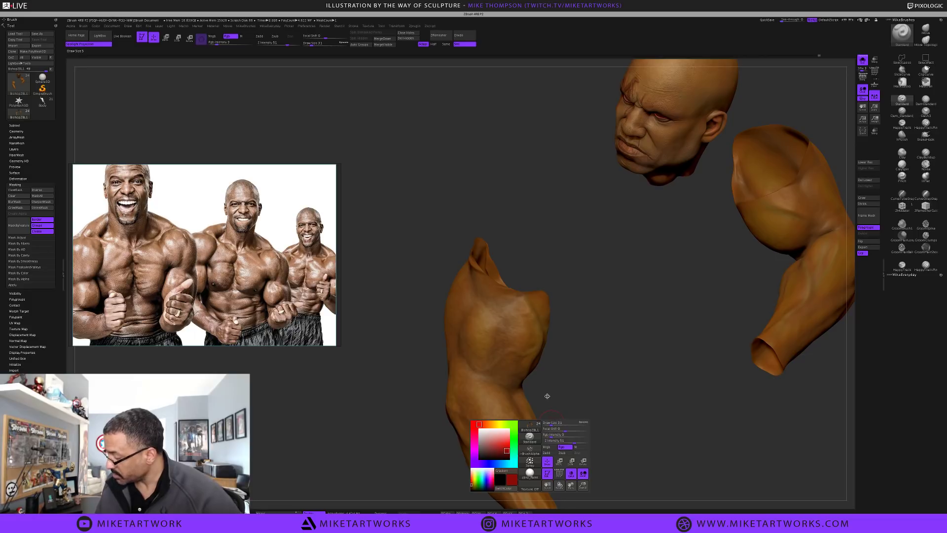
pyautogui.click(529, 461)
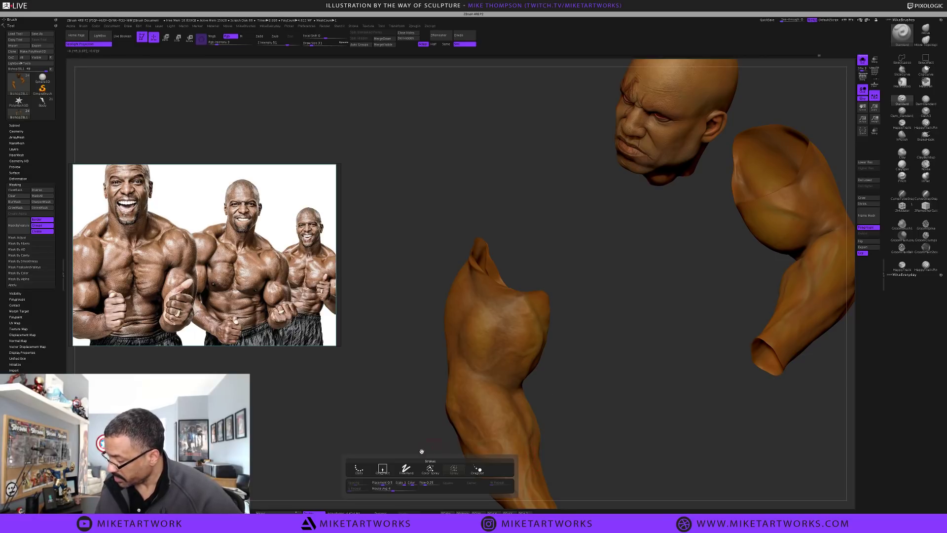
pyautogui.click(387, 467)
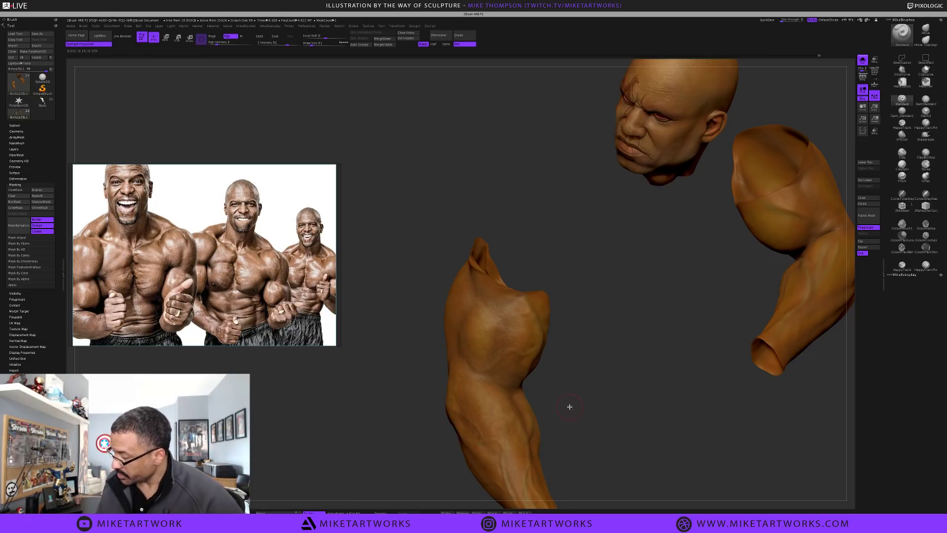
pyautogui.moveTo(570, 416); pyautogui.dragTo(610, 369)
pyautogui.moveTo(574, 408)
pyautogui.mouseDown()
pyautogui.moveTo(564, 420)
pyautogui.moveTo(578, 405)
pyautogui.mouseUp()
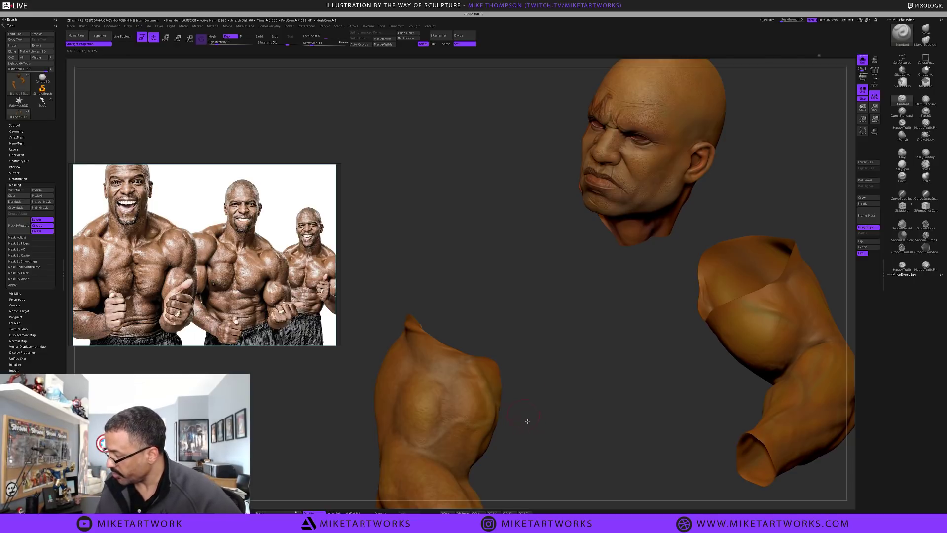
pyautogui.press('space')
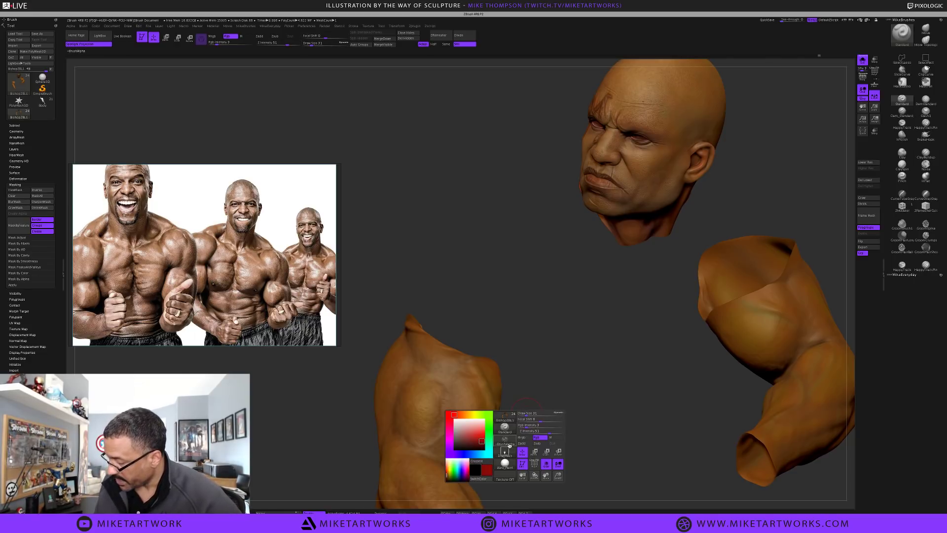
pyautogui.click(507, 443)
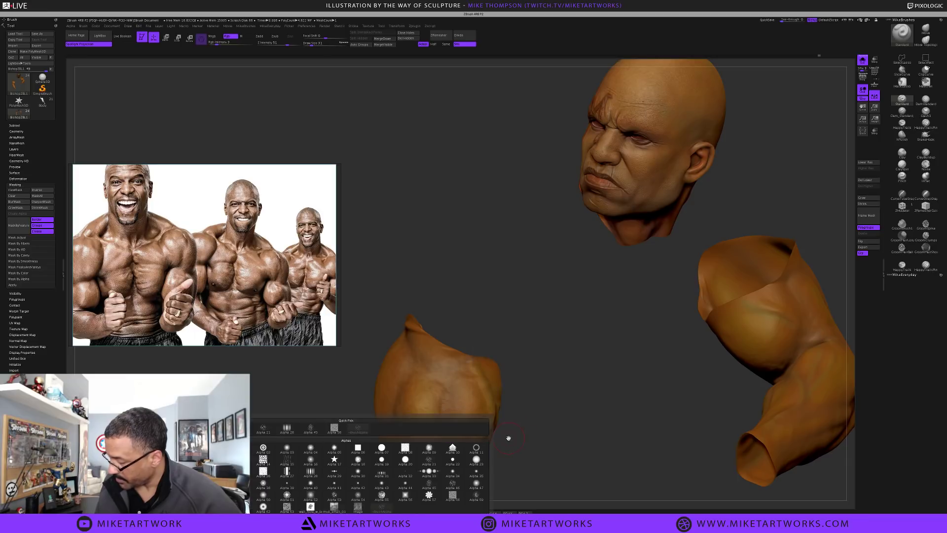
pyautogui.press('space')
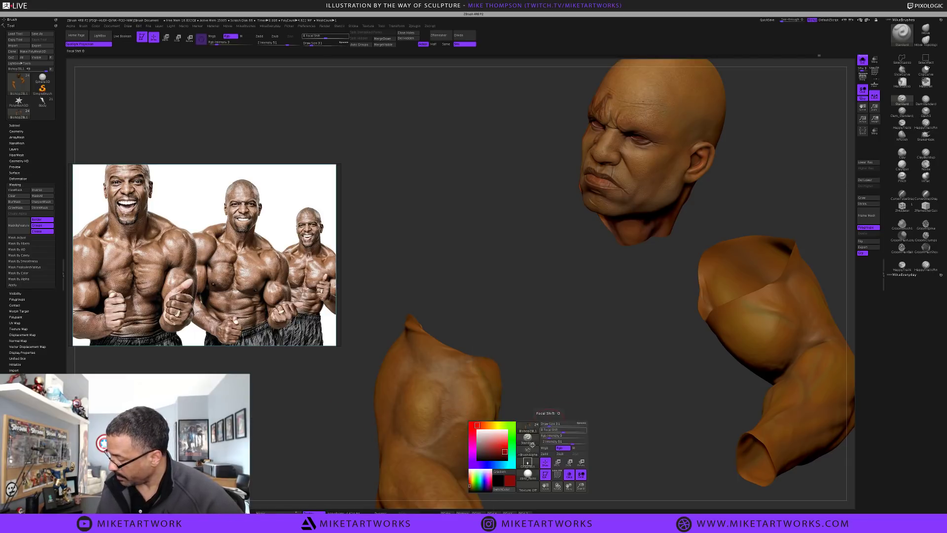
pyautogui.click(529, 434)
pyautogui.click(334, 428)
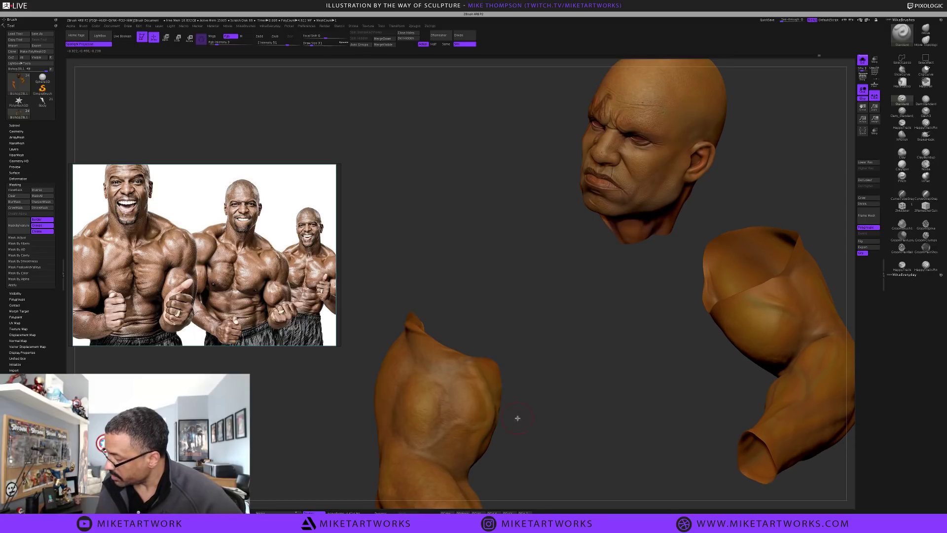
# Pick a muted pinkish-red paint colour and raise the brush's RGB intensity
pyautogui.press('space')
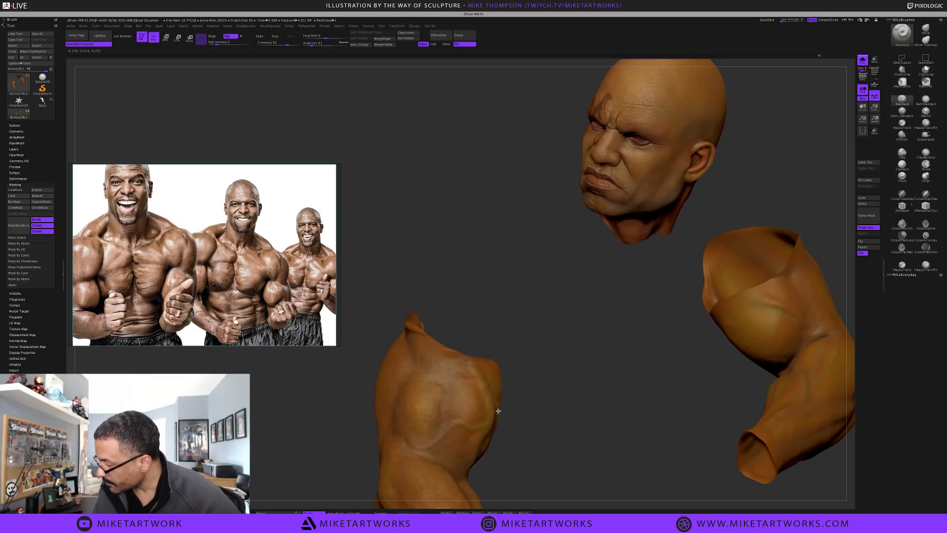
pyautogui.press('space')
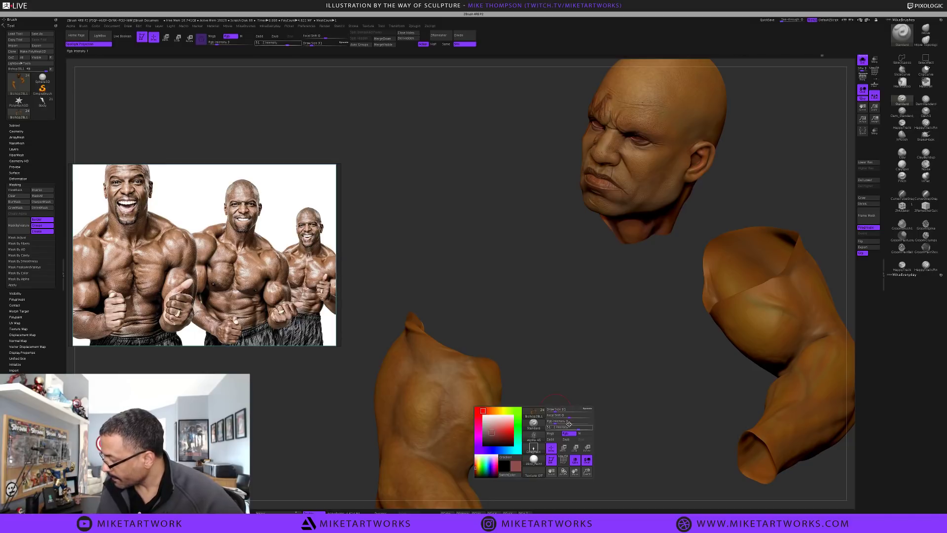
pyautogui.click(568, 423)
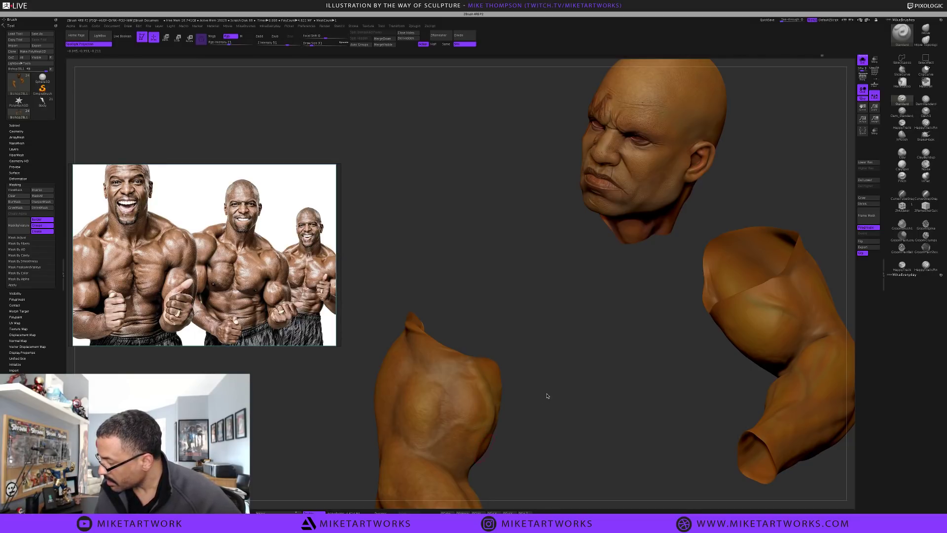
# Switch the material to Flat Color to check the arm paint without shading
pyautogui.moveTo(547, 396)
pyautogui.mouseDown()
pyautogui.moveTo(553, 440)
pyautogui.moveTo(556, 408)
pyautogui.mouseUp()
pyautogui.press('space')
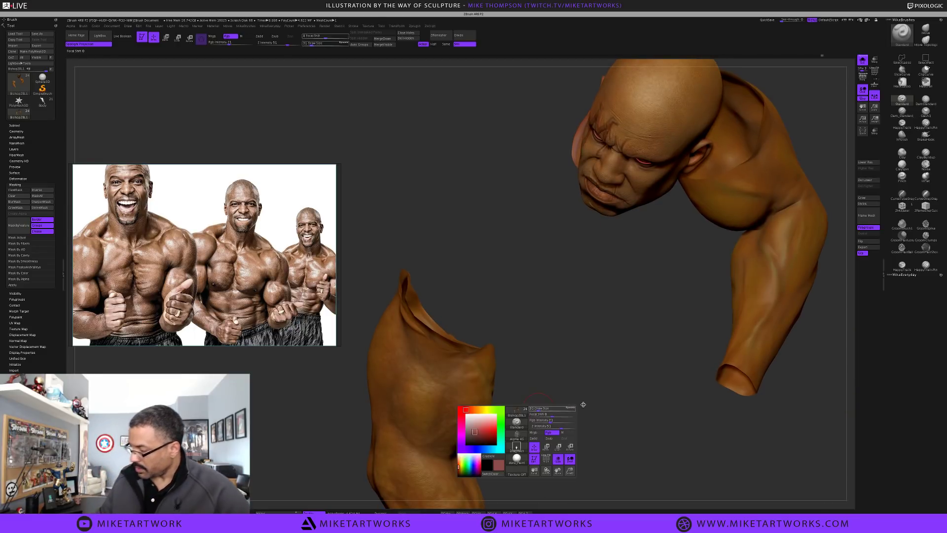
pyautogui.click(517, 457)
pyautogui.click(204, 409)
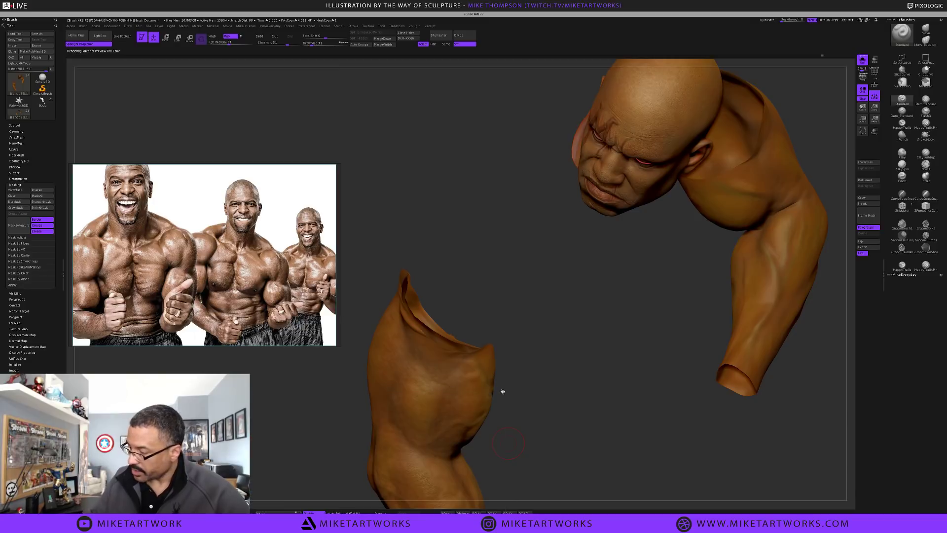
# Fill the arm mesh with the flat material using only the M channel and white, and switch back to a shaded material
pyautogui.moveTo(586, 443)
pyautogui.mouseDown()
pyautogui.moveTo(626, 432)
pyautogui.moveTo(607, 476)
pyautogui.moveTo(590, 482)
pyautogui.moveTo(601, 480)
pyautogui.moveTo(595, 466)
pyautogui.mouseUp()
pyautogui.press('space')
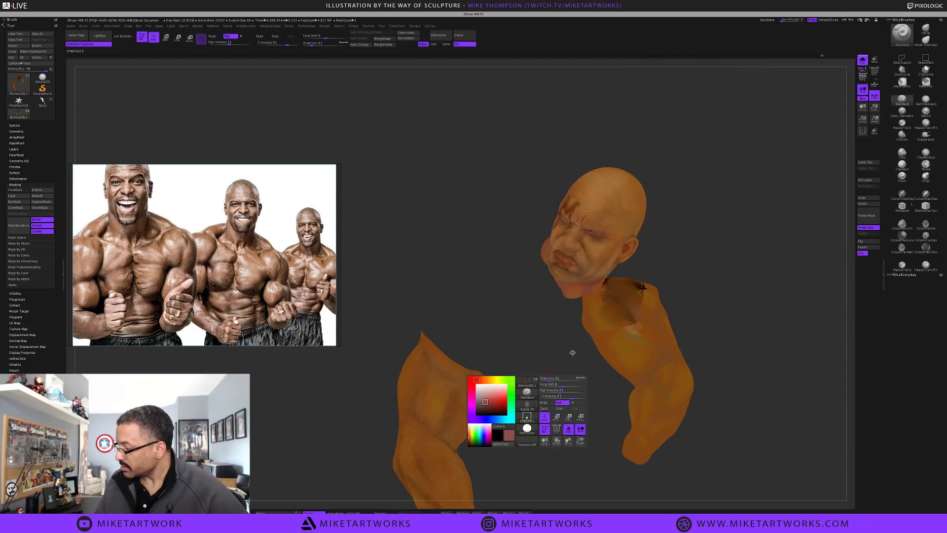
pyautogui.click(579, 403)
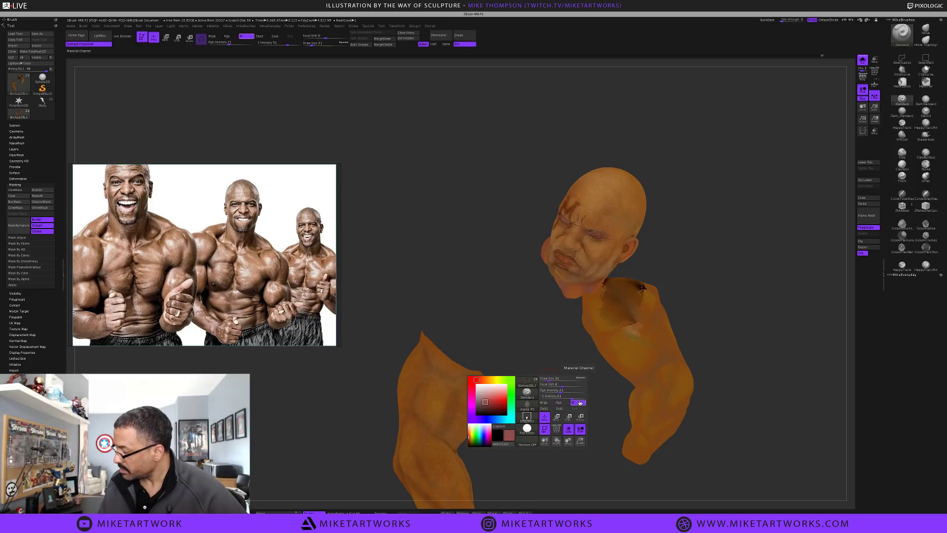
pyautogui.press('s')
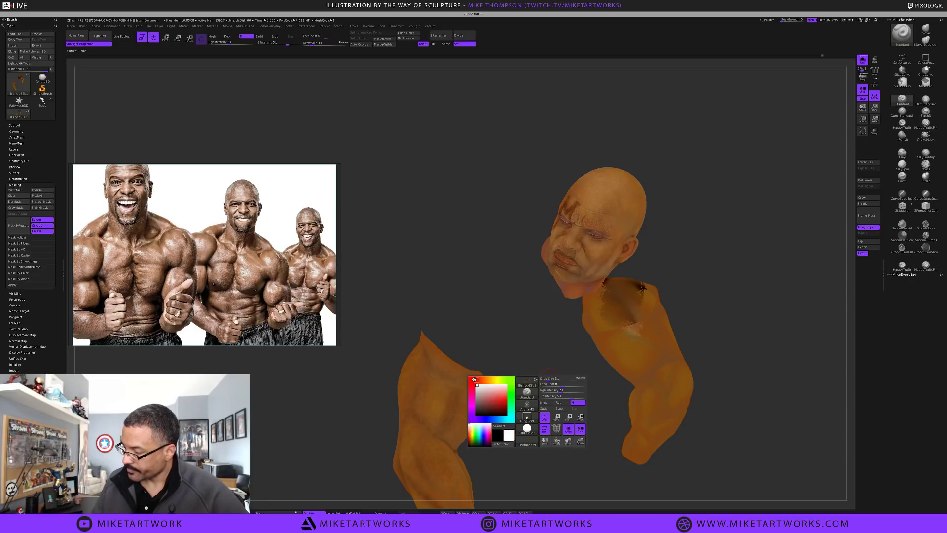
pyautogui.click(96, 26)
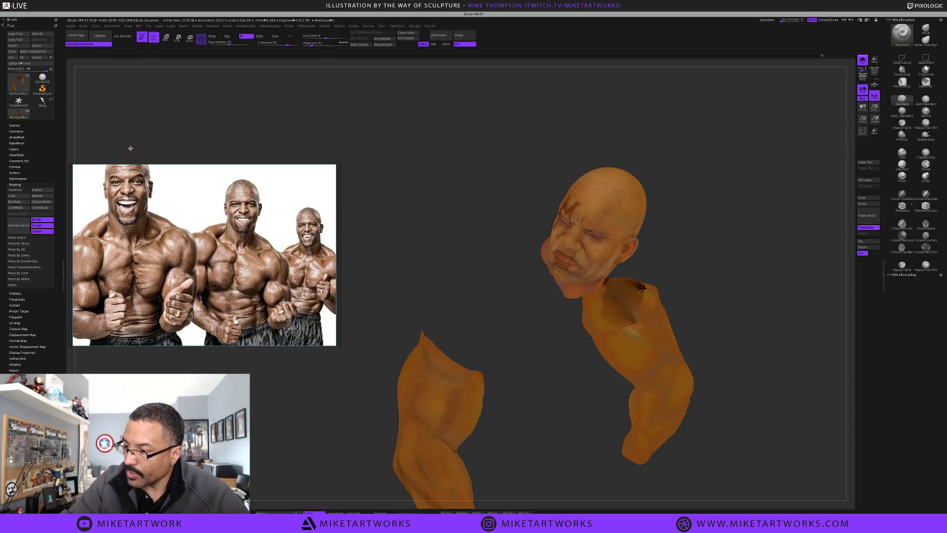
pyautogui.click(96, 26)
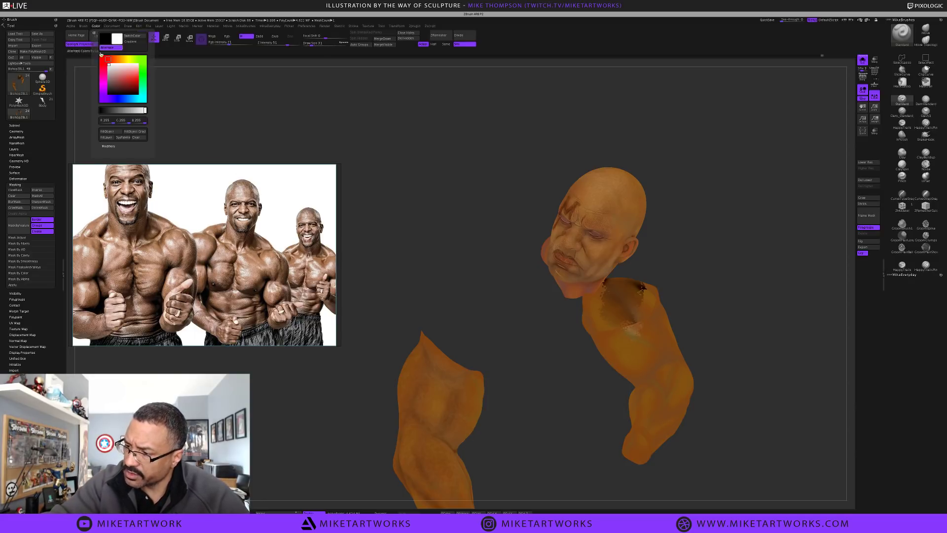
pyautogui.click(112, 132)
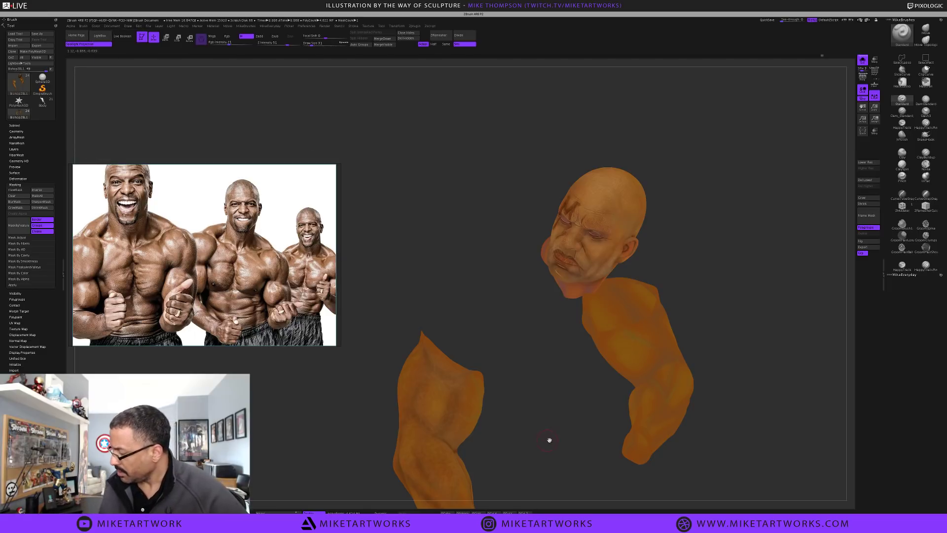
pyautogui.press('space')
pyautogui.click(527, 490)
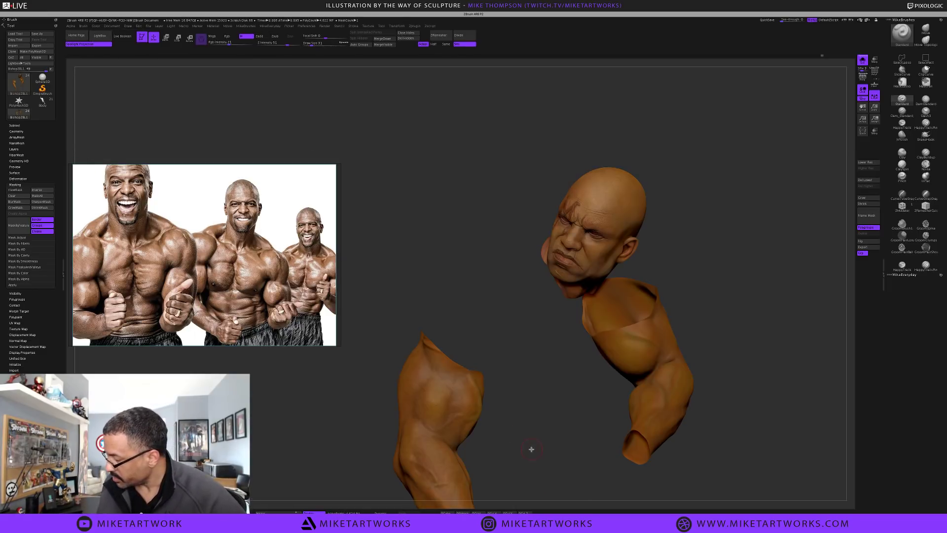
# Open the material choices for the arm brush and check the arms' shading from several angles
pyautogui.moveTo(524, 453)
pyautogui.mouseDown()
pyautogui.moveTo(543, 441)
pyautogui.moveTo(532, 429)
pyautogui.mouseUp()
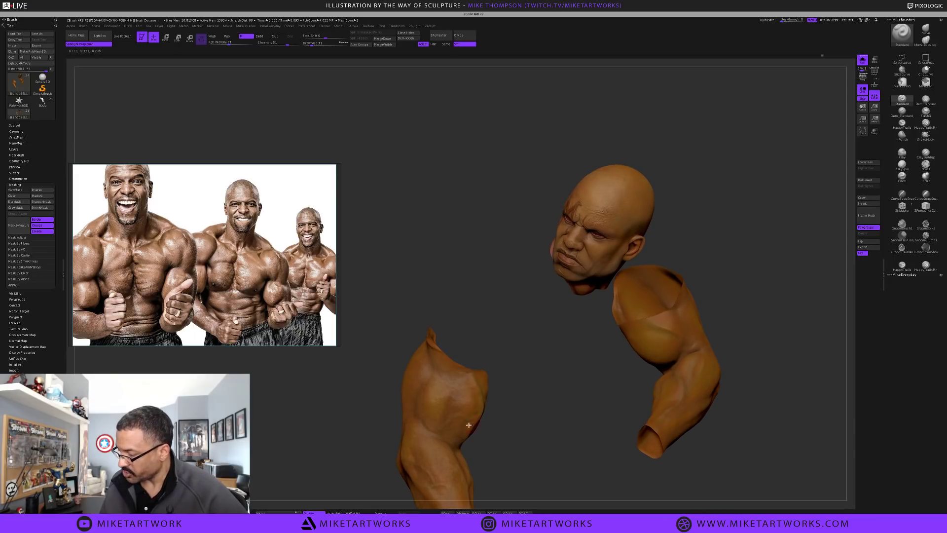
pyautogui.press('space')
pyautogui.click(532, 447)
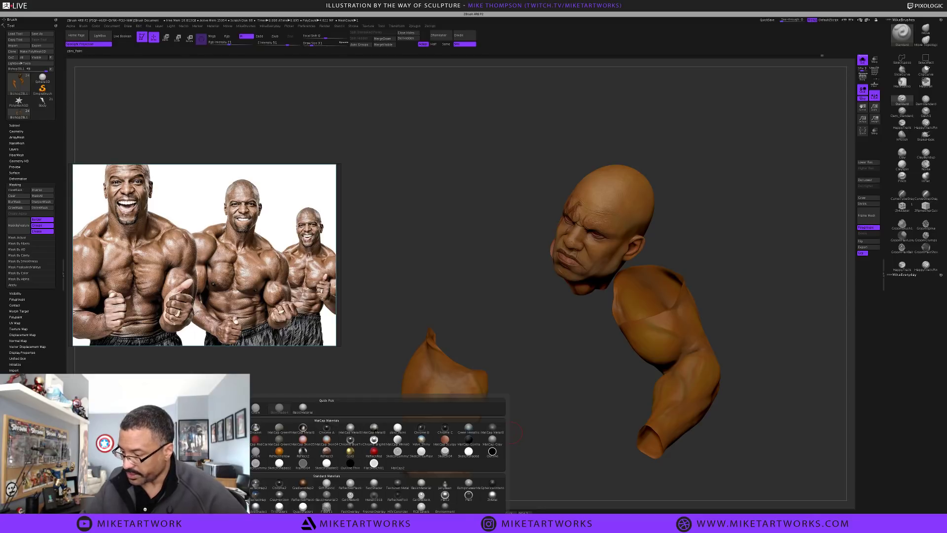
pyautogui.moveTo(536, 438)
pyautogui.mouseDown()
pyautogui.moveTo(542, 451)
pyautogui.moveTo(546, 425)
pyautogui.moveTo(541, 431)
pyautogui.mouseUp()
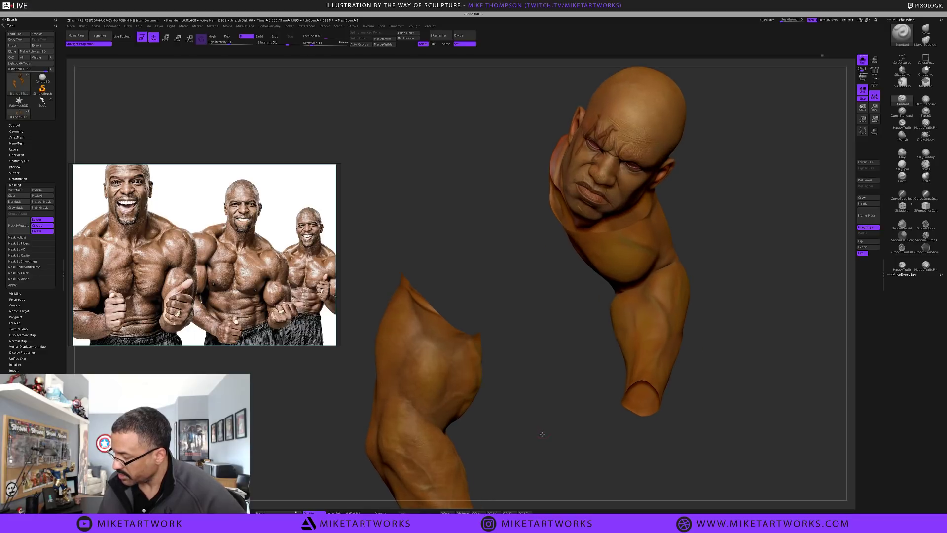
# Change the brush stroke from DragRect to FreeHand and give it a soft round alpha
pyautogui.press('space')
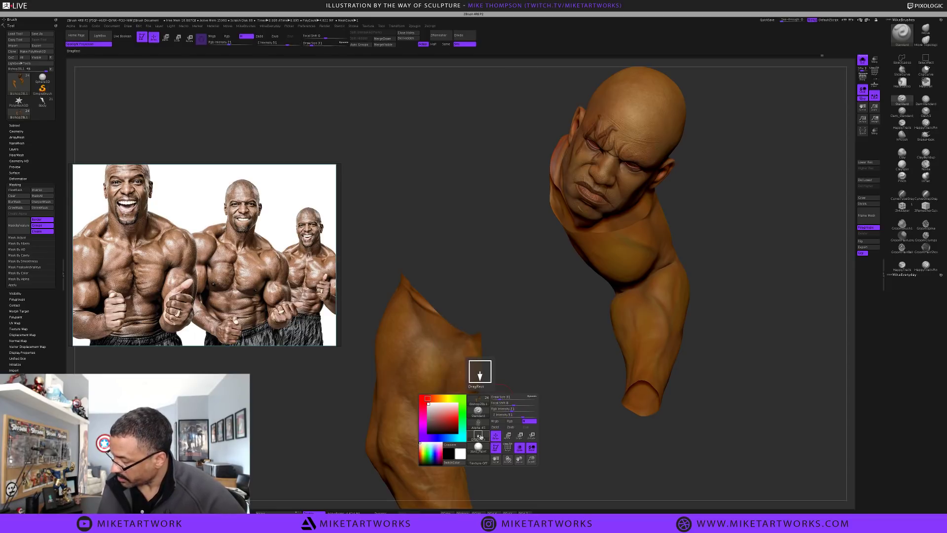
pyautogui.press('space')
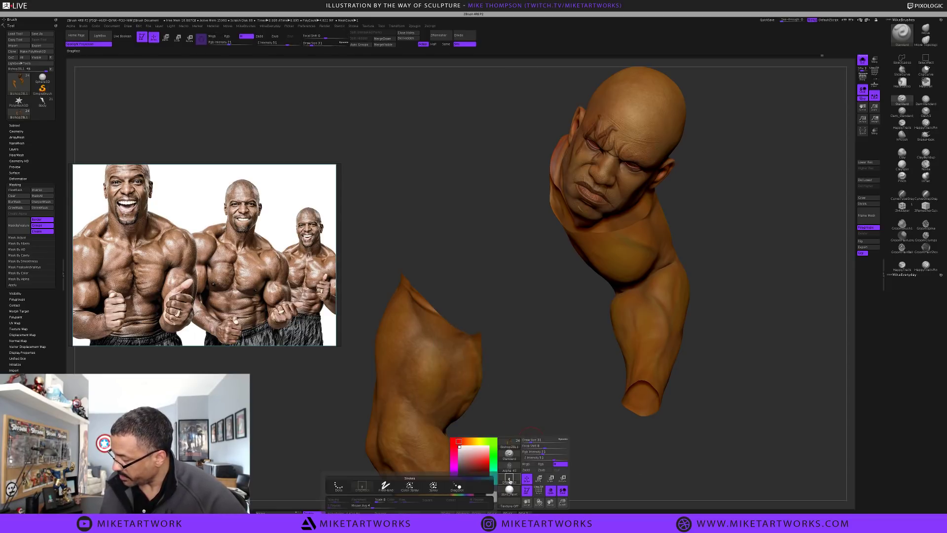
pyautogui.press('space')
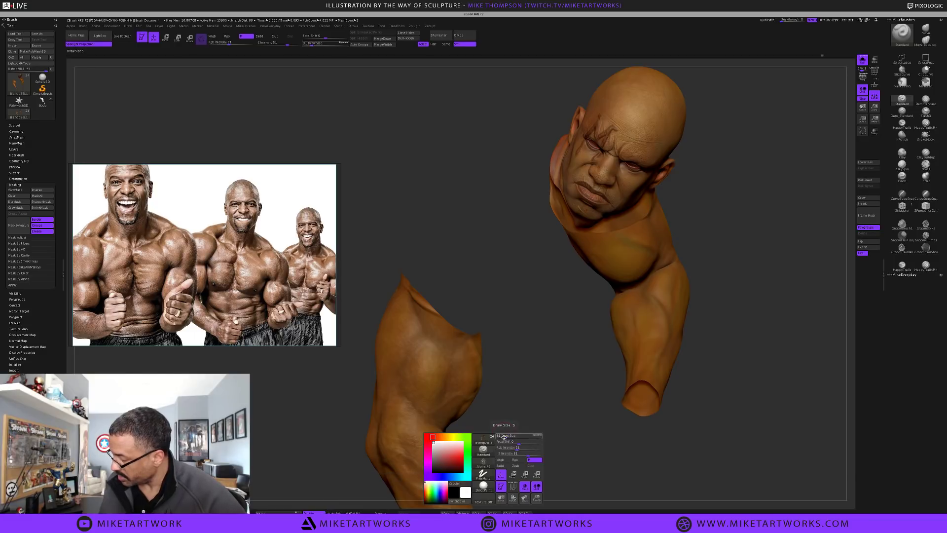
pyautogui.click(489, 438)
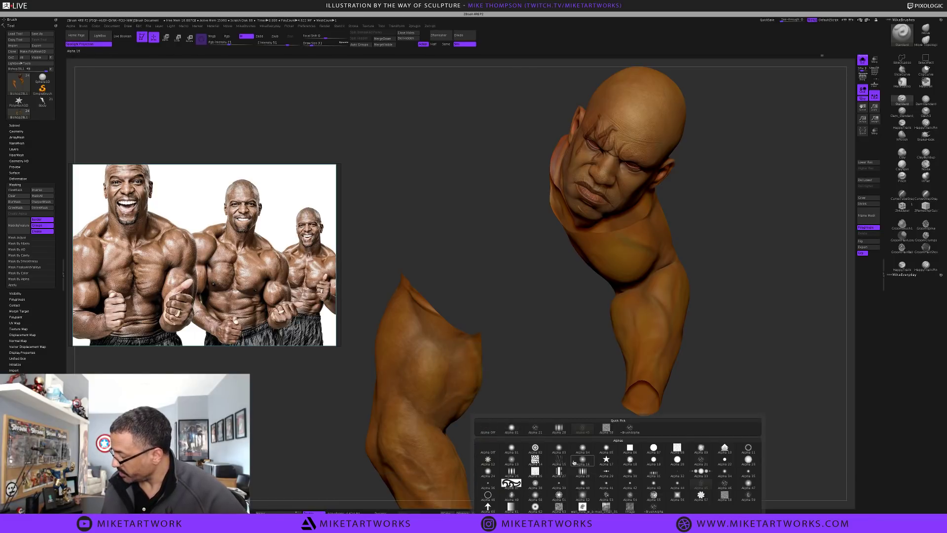
pyautogui.press('space')
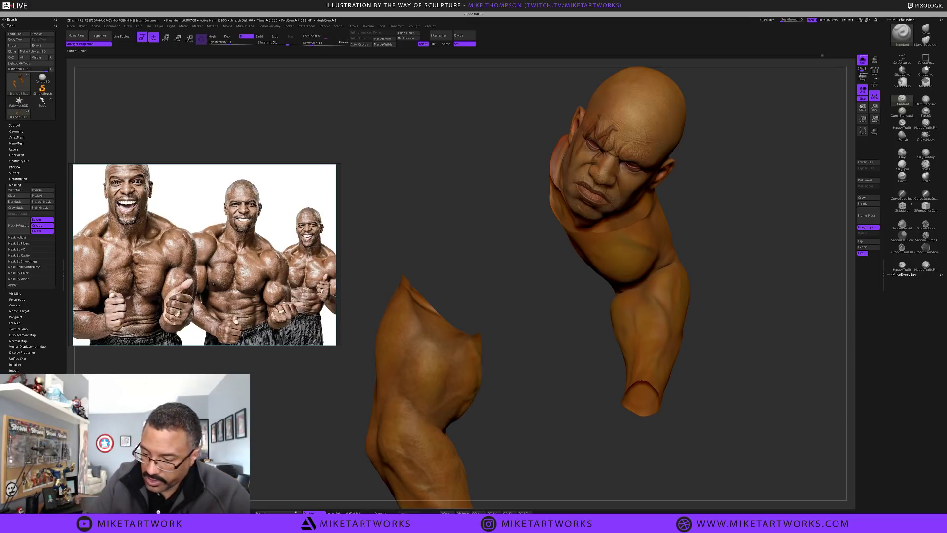
# Pick a dark orange-brown paint colour and check the arms against the head and photo reference
pyautogui.press('space')
pyautogui.click(406, 450)
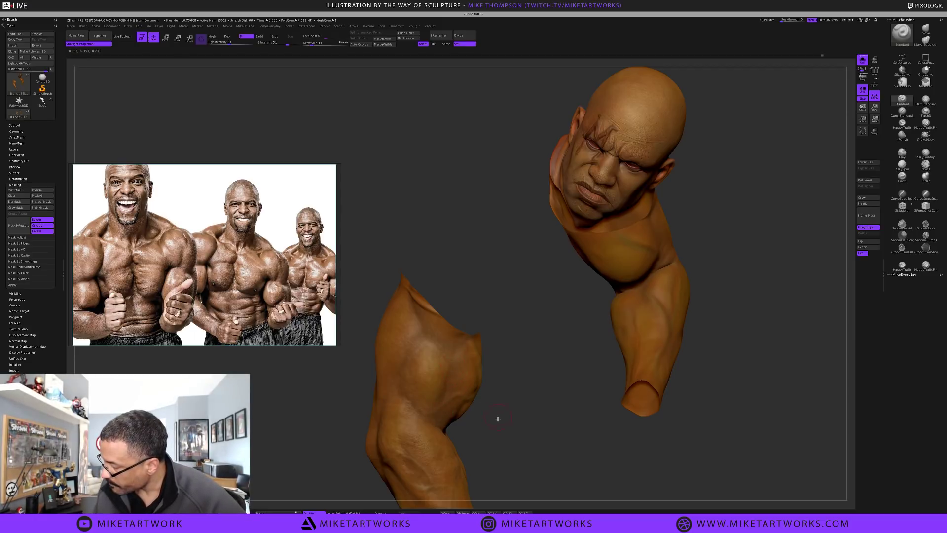
pyautogui.moveTo(497, 418); pyautogui.dragTo(444, 406)
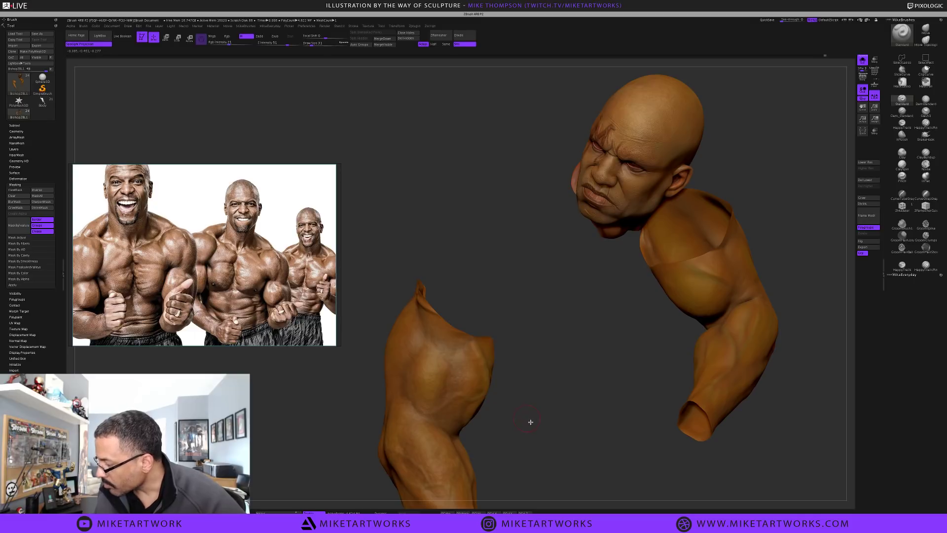
pyautogui.moveTo(530, 422); pyautogui.dragTo(414, 348)
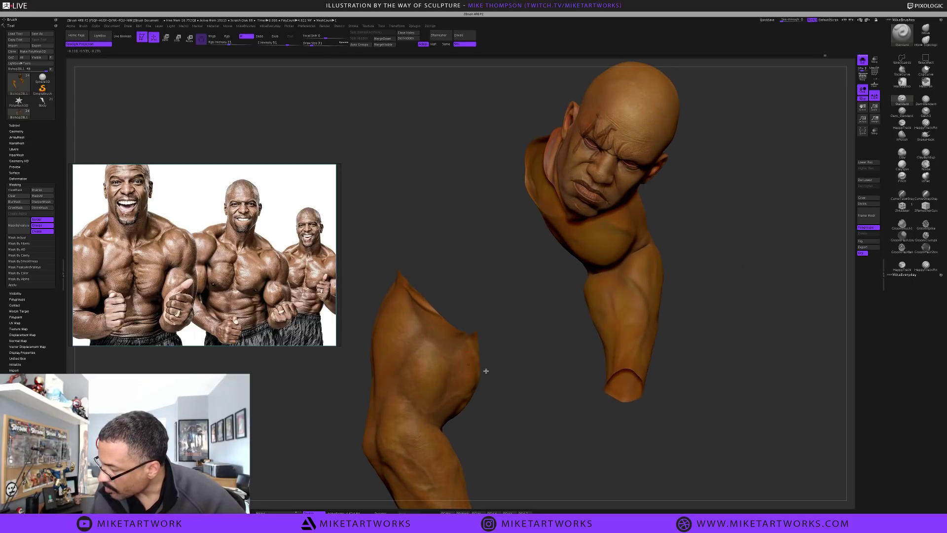
# Switch the brush from the material-only M channel to Rgb for painting colour on the arms
pyautogui.press('space')
pyautogui.click(514, 420)
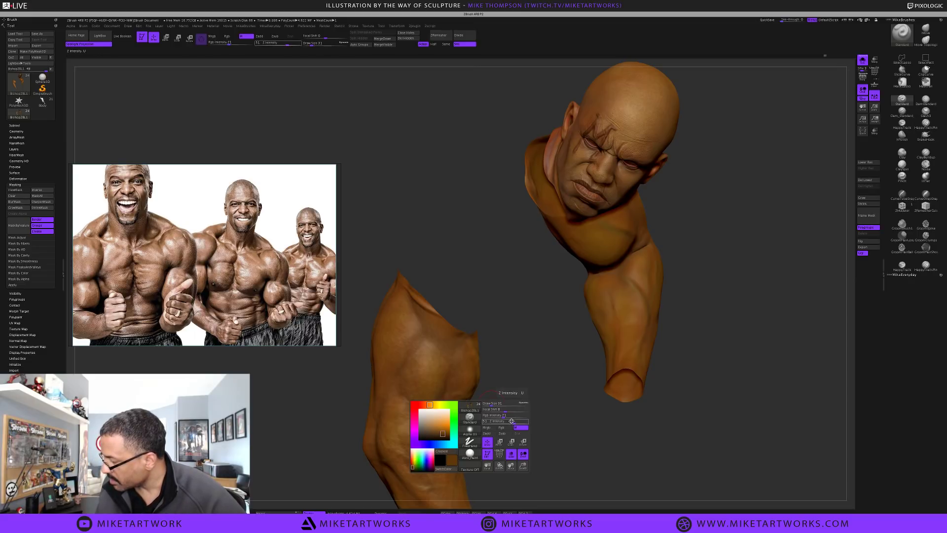
pyautogui.press('Return')
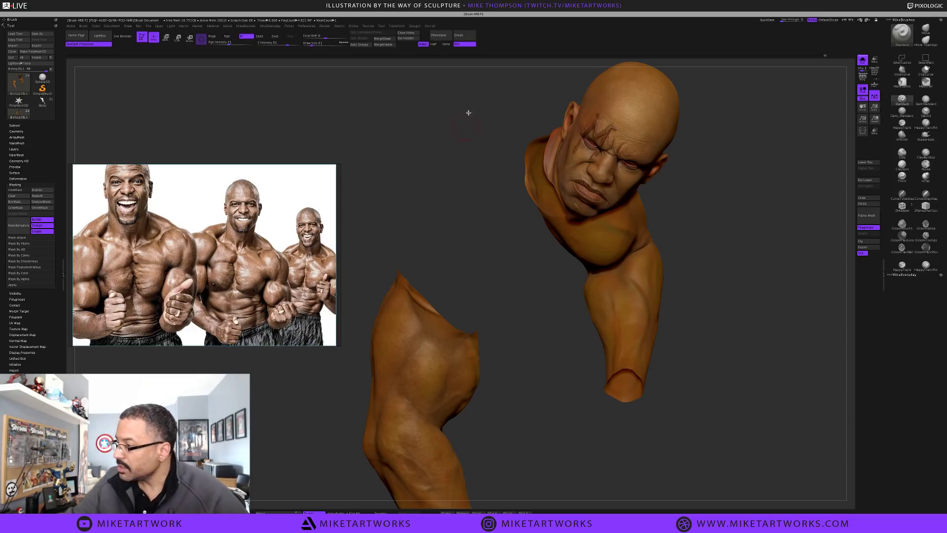
pyautogui.press('space')
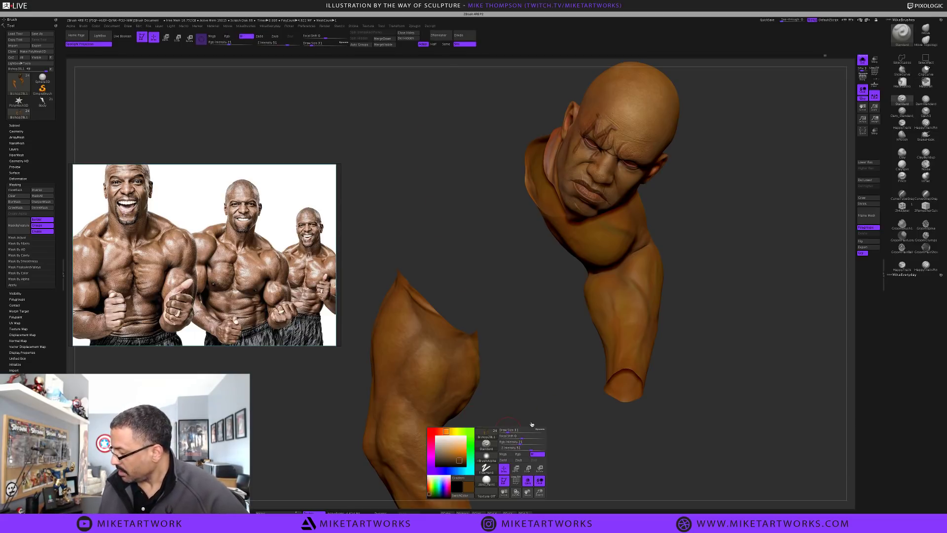
pyautogui.click(518, 454)
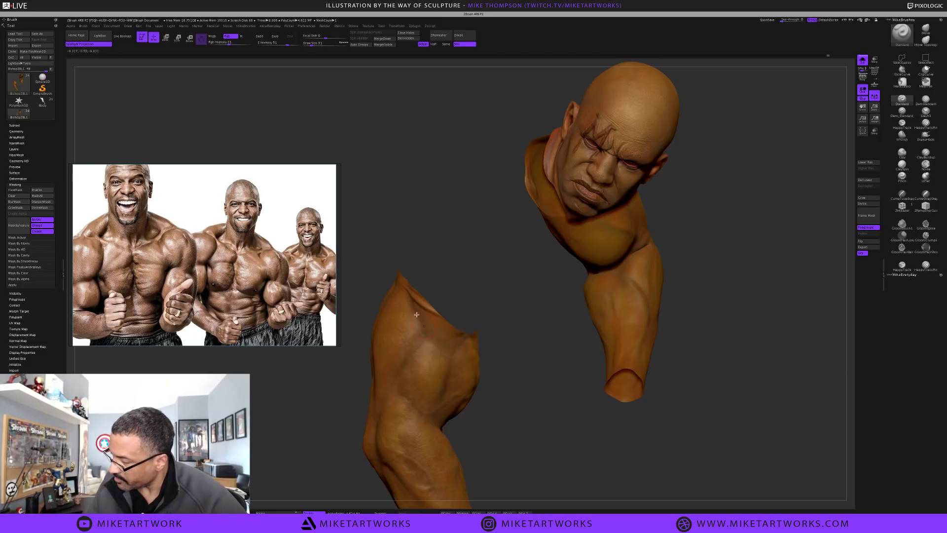
# Paint subtle skin-tone variation over the outer upper arm and elbow with the Standard brush
pyautogui.moveTo(533, 405); pyautogui.dragTo(406, 397)
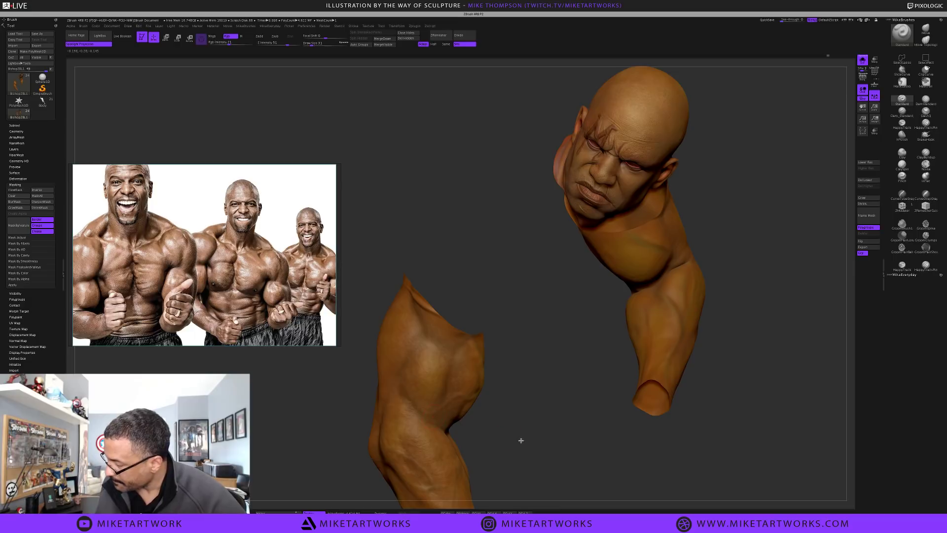
pyautogui.moveTo(521, 440); pyautogui.dragTo(520, 434)
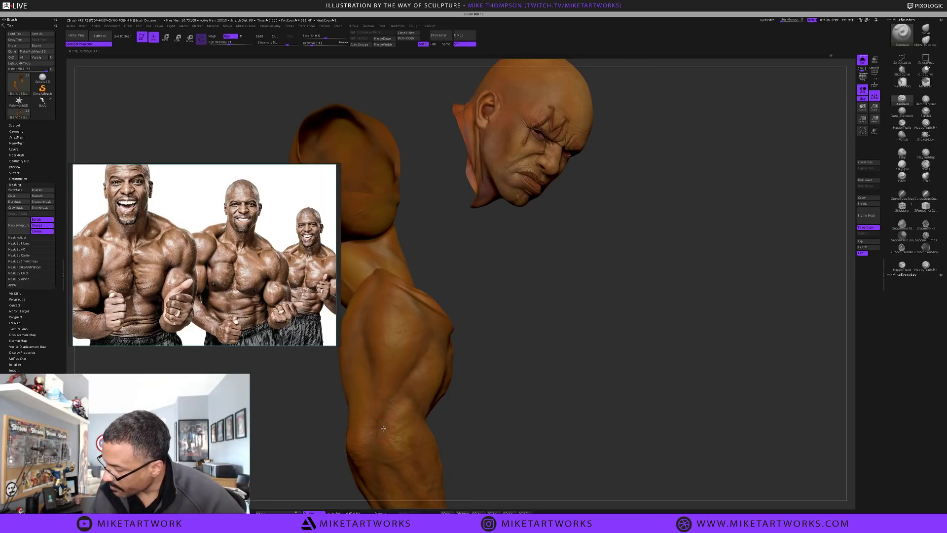
pyautogui.moveTo(496, 395); pyautogui.dragTo(373, 442)
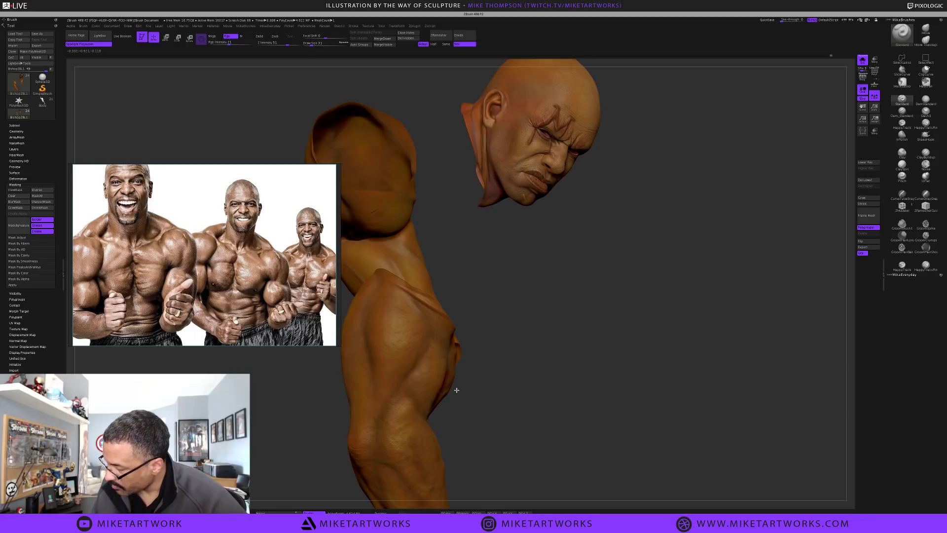
pyautogui.keyDown('alt'); pyautogui.moveTo(541, 399); pyautogui.dragTo(567, 386); pyautogui.keyUp('alt')
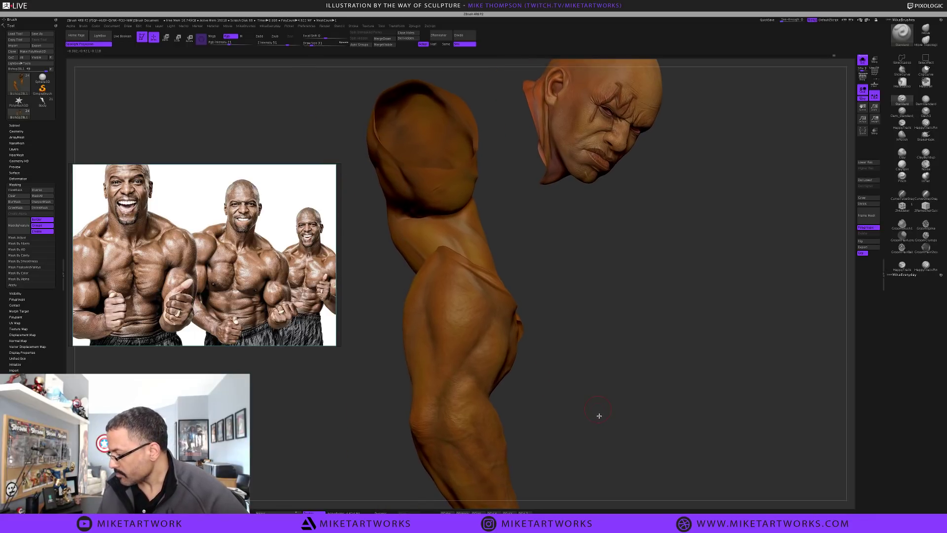
pyautogui.moveTo(598, 416); pyautogui.dragTo(441, 469)
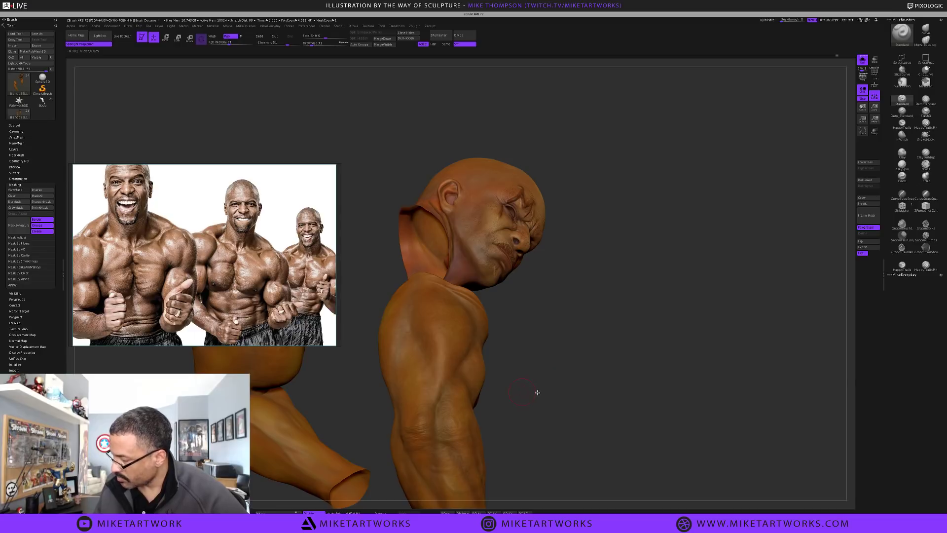
pyautogui.moveTo(537, 392); pyautogui.dragTo(512, 352)
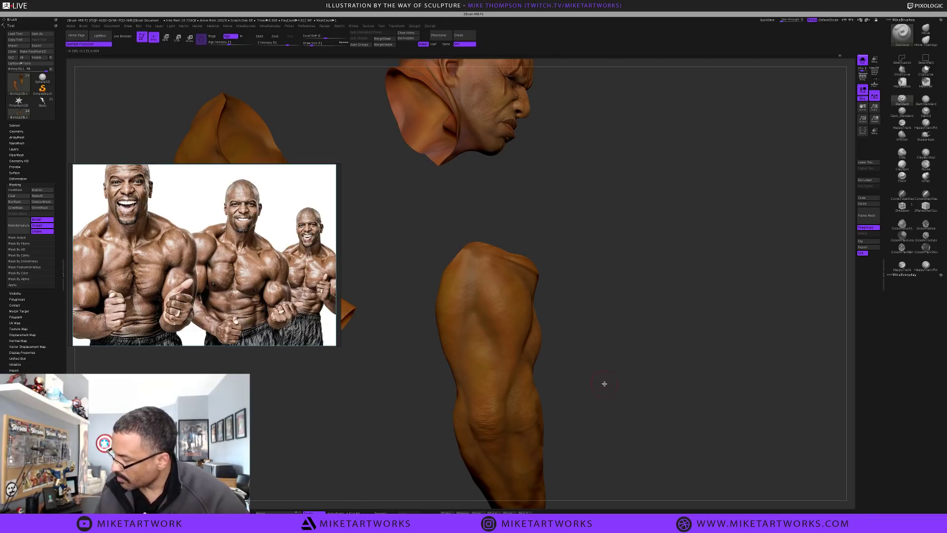
pyautogui.moveTo(605, 383); pyautogui.dragTo(464, 316)
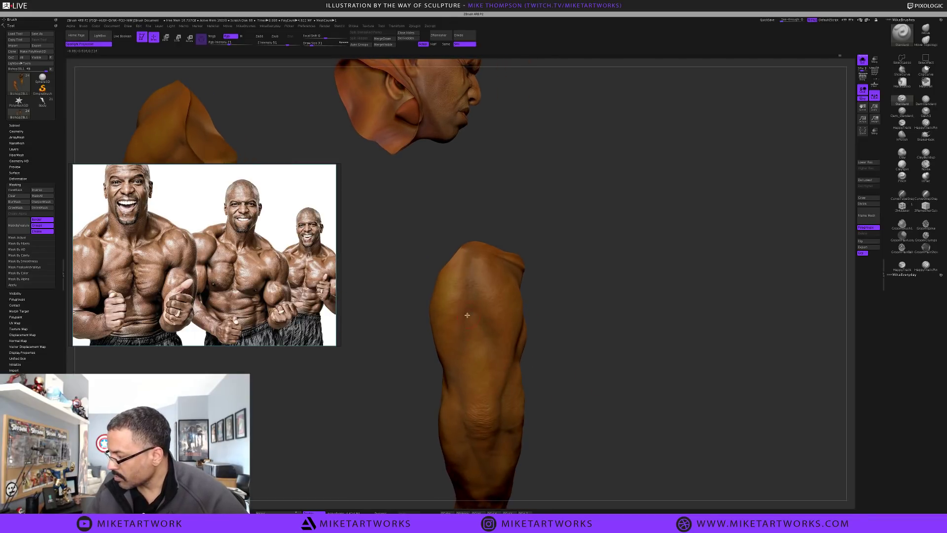
# Reduce the brush size and paint tonal shading around the back of the upper arm, the elbow and the inner arm
pyautogui.press('s')
pyautogui.moveTo(556, 295); pyautogui.dragTo(553, 295)
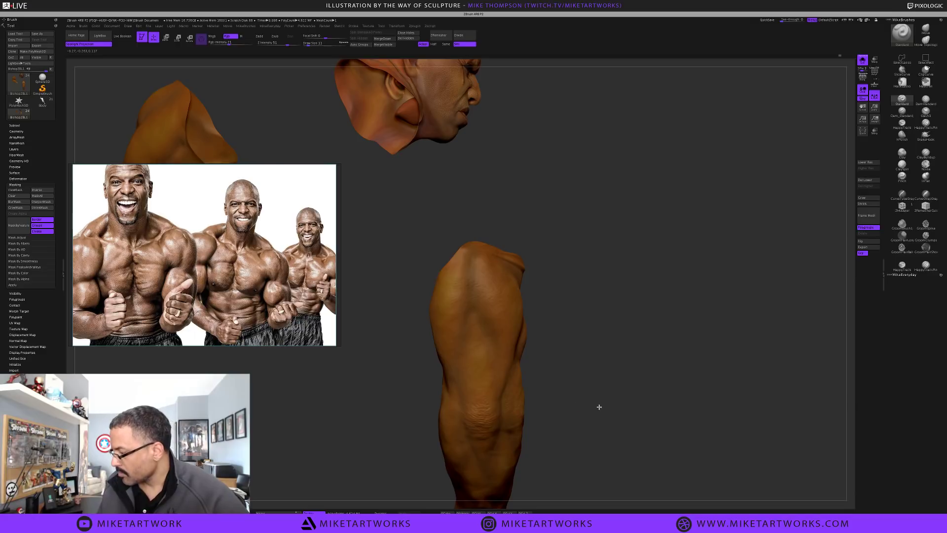
pyautogui.moveTo(599, 406); pyautogui.dragTo(624, 387)
pyautogui.moveTo(622, 434); pyautogui.dragTo(620, 432)
pyautogui.press('s')
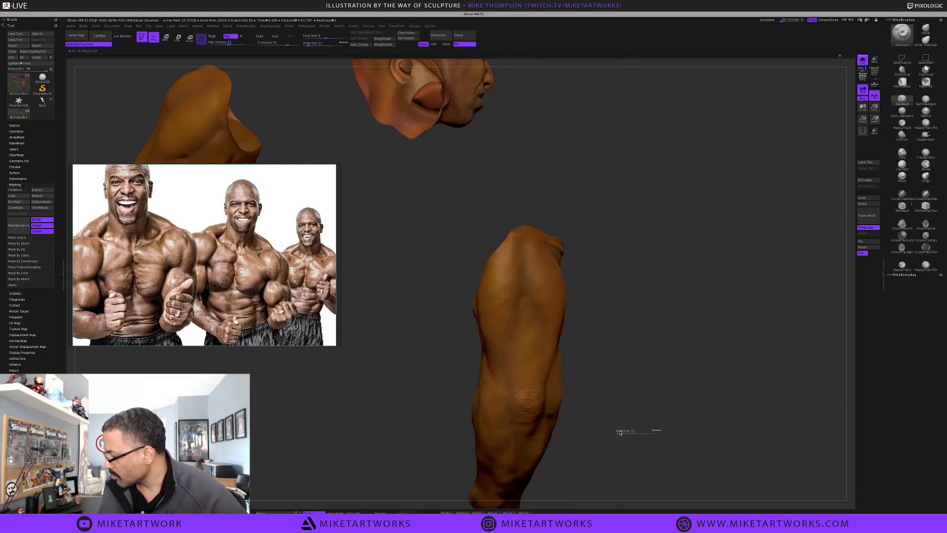
pyautogui.press('s')
pyautogui.moveTo(587, 379); pyautogui.dragTo(505, 366)
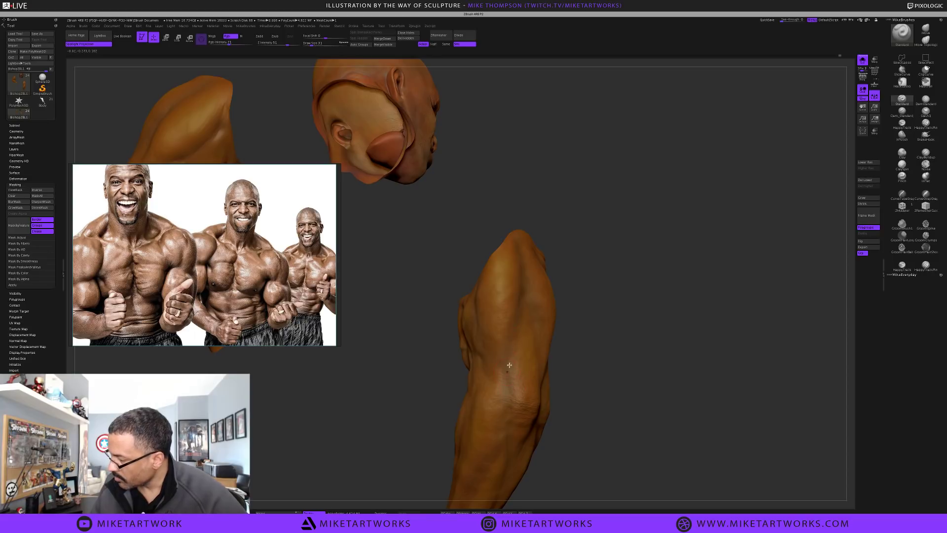
pyautogui.moveTo(622, 360); pyautogui.dragTo(628, 362)
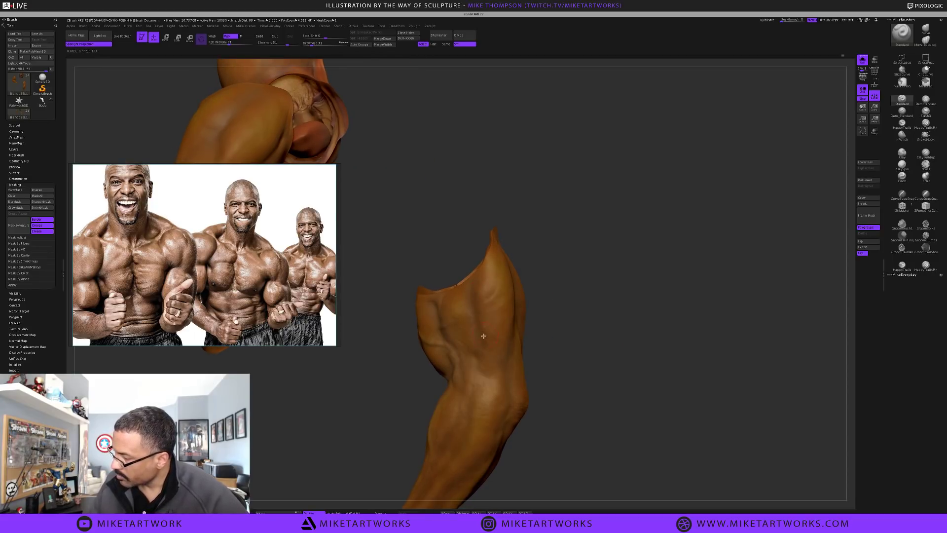
pyautogui.moveTo(602, 393); pyautogui.dragTo(616, 406)
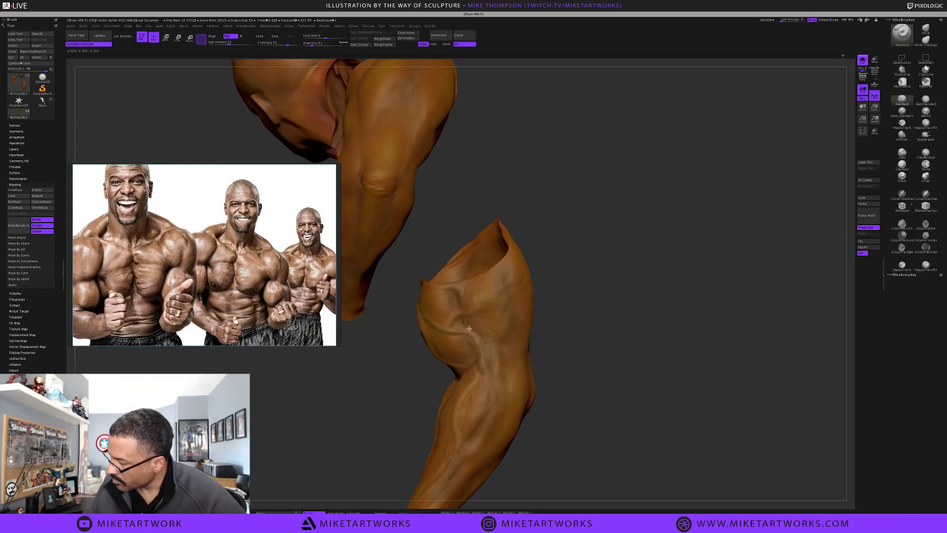
# Reposition the scene light so that it shines on the arms almost from the front
pyautogui.keyDown('alt'); pyautogui.moveTo(598, 386); pyautogui.dragTo(662, 373); pyautogui.keyUp('alt')
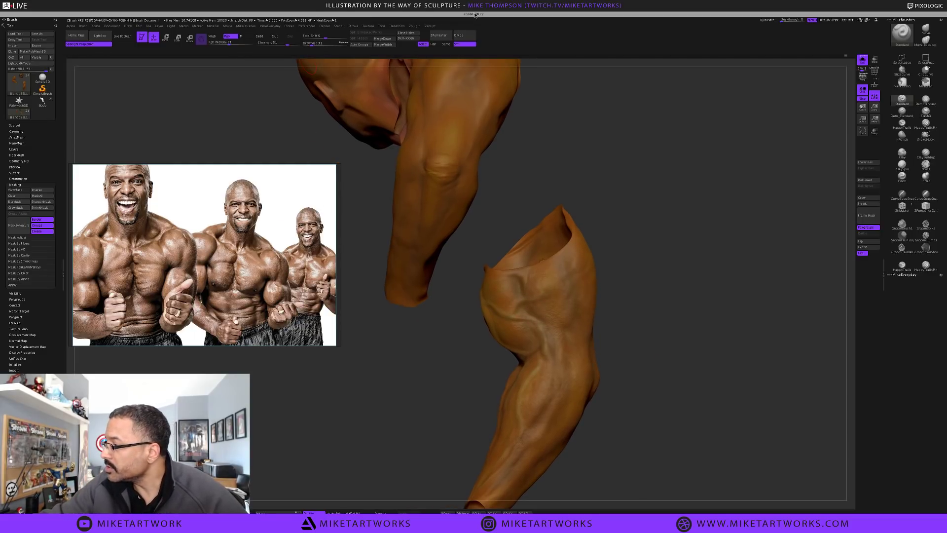
pyautogui.click(14, 24)
pyautogui.click(12, 37)
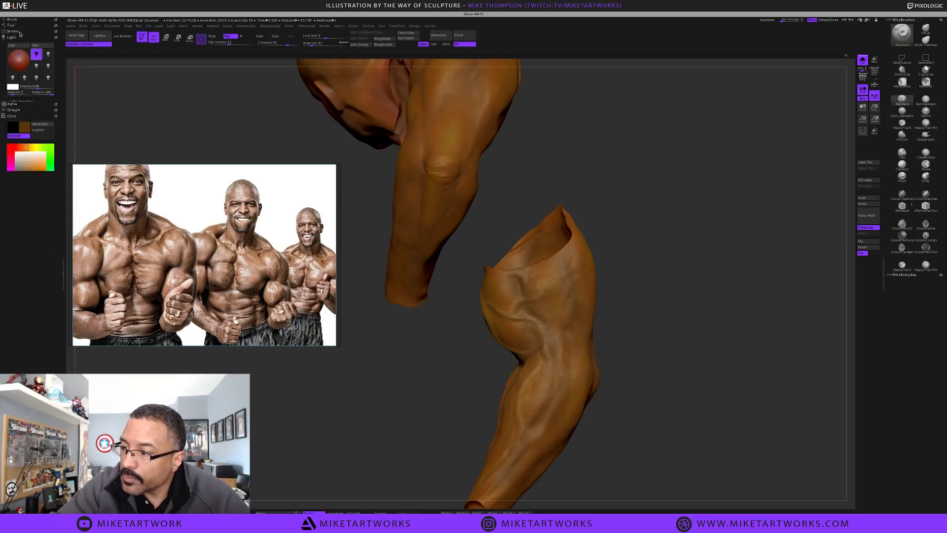
pyautogui.moveTo(18, 58); pyautogui.dragTo(20, 60)
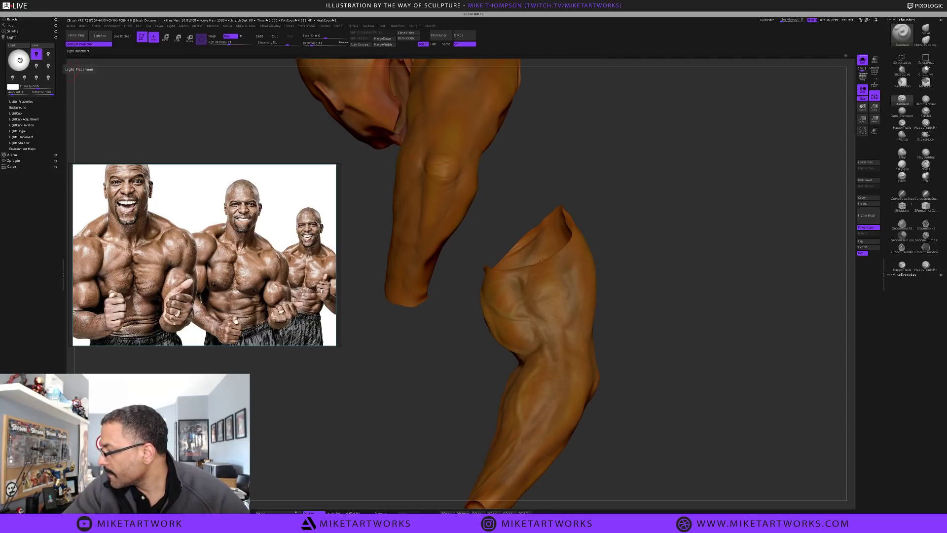
# Set the draw size to 7 and adjust the RGB intensity for fine painting on the outer elbow
pyautogui.moveTo(679, 349)
pyautogui.mouseDown()
pyautogui.moveTo(701, 336)
pyautogui.moveTo(676, 359)
pyautogui.moveTo(683, 348)
pyautogui.moveTo(700, 370)
pyautogui.moveTo(609, 439)
pyautogui.moveTo(619, 431)
pyautogui.moveTo(563, 434)
pyautogui.mouseUp()
pyautogui.moveTo(594, 393)
pyautogui.mouseDown()
pyautogui.moveTo(604, 381)
pyautogui.moveTo(568, 409)
pyautogui.moveTo(578, 394)
pyautogui.moveTo(563, 429)
pyautogui.moveTo(585, 410)
pyautogui.moveTo(594, 415)
pyautogui.moveTo(579, 407)
pyautogui.mouseUp()
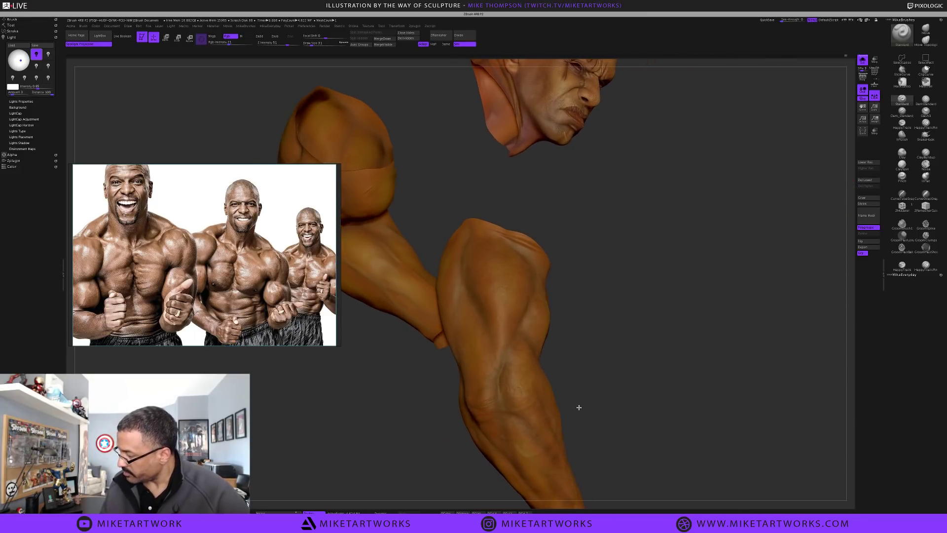
pyautogui.rightClick(579, 407)
pyautogui.write('s')
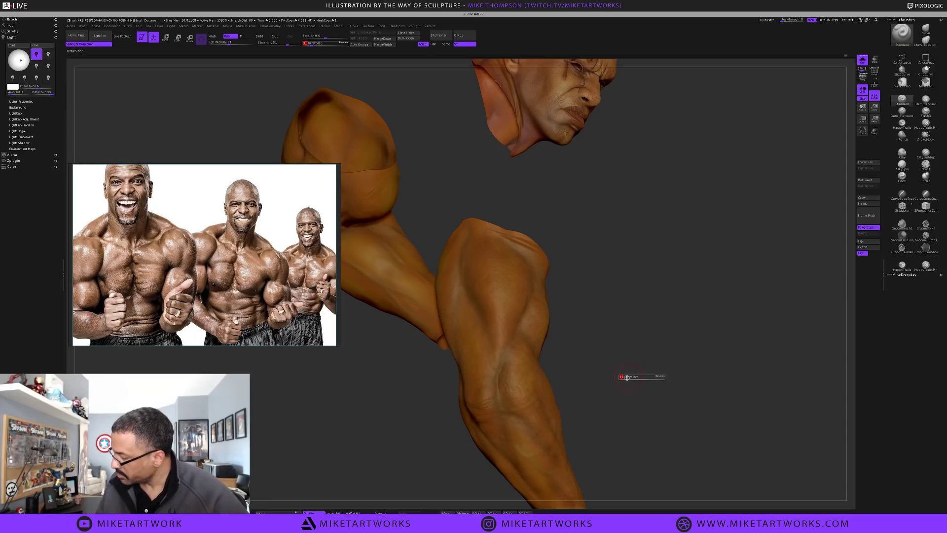
pyautogui.write('7')
pyautogui.press('Return')
pyautogui.rightClick(574, 348)
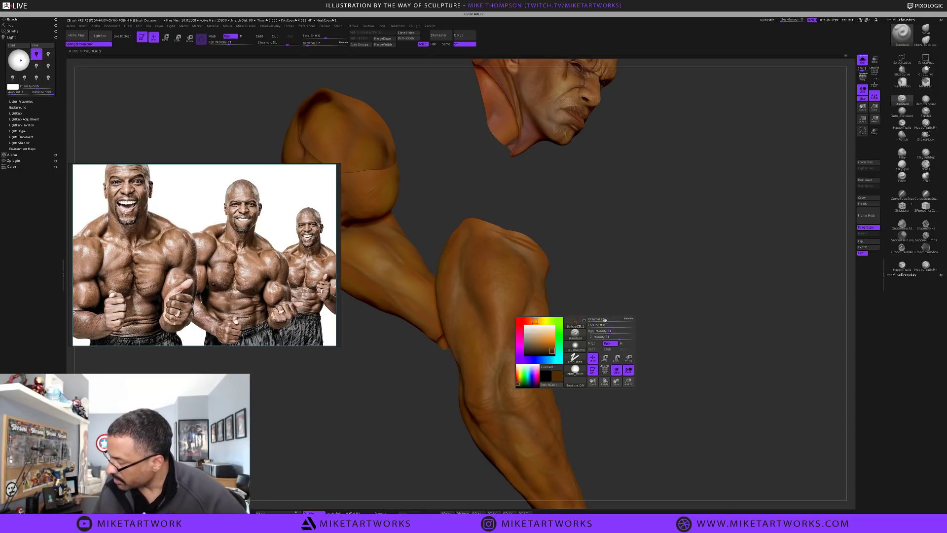
pyautogui.click(611, 332)
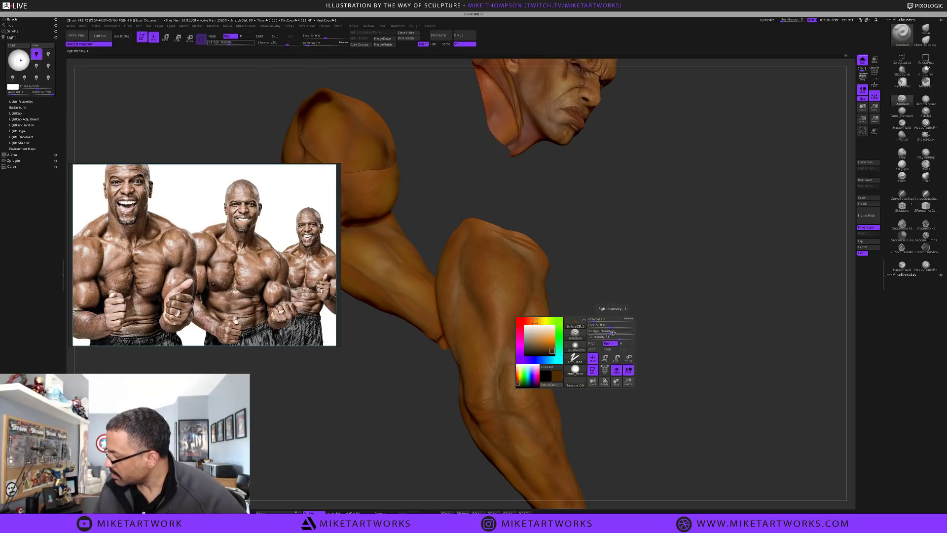
pyautogui.press('Return')
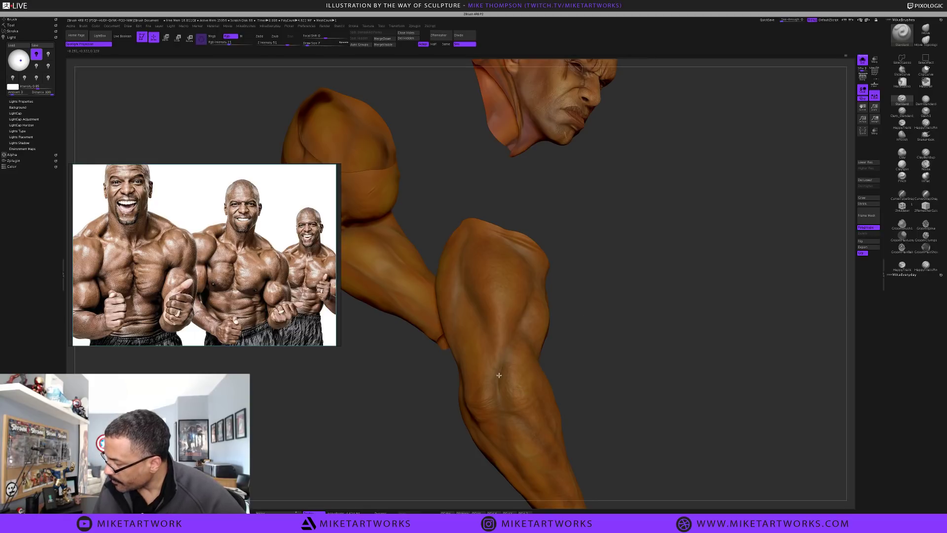
# Paint fine shading into the outer elbow creases and around the bend of the inner elbow
pyautogui.press('ctrl')
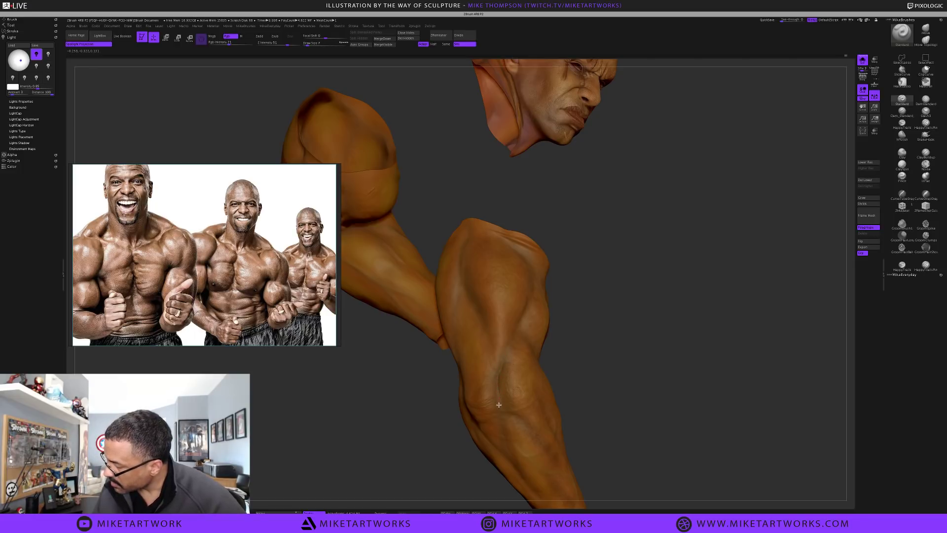
pyautogui.moveTo(498, 404); pyautogui.dragTo(503, 409)
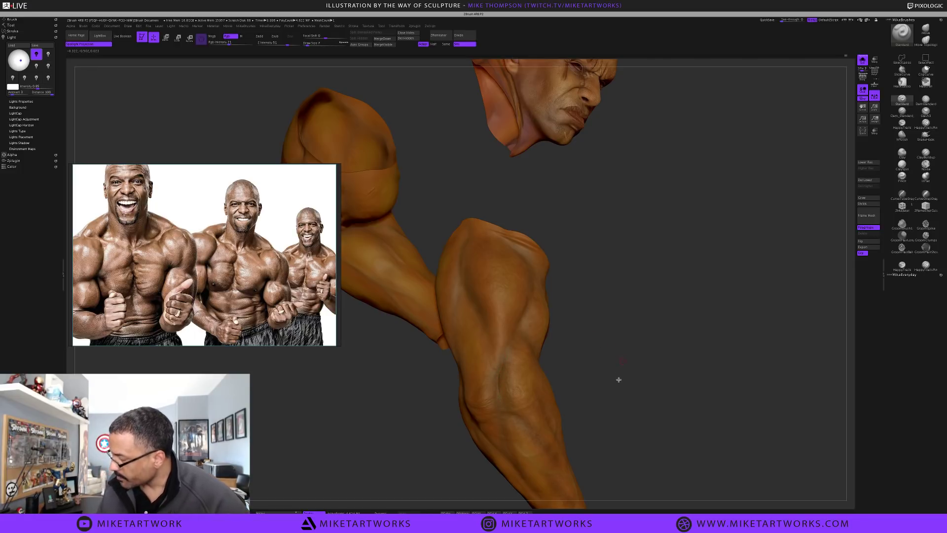
pyautogui.moveTo(618, 380)
pyautogui.mouseDown()
pyautogui.moveTo(655, 360)
pyautogui.moveTo(597, 371)
pyautogui.moveTo(613, 370)
pyautogui.mouseUp()
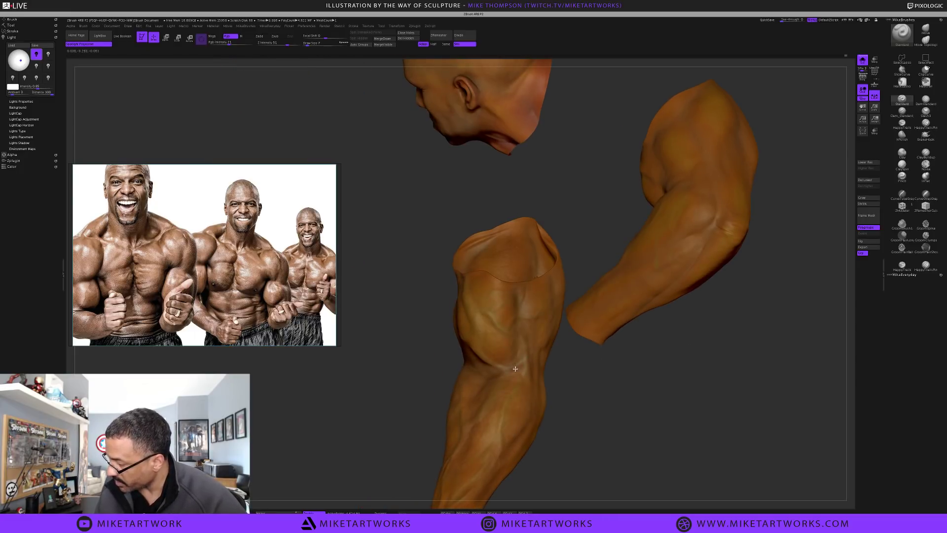
pyautogui.moveTo(582, 377); pyautogui.dragTo(498, 357)
pyautogui.moveTo(580, 389); pyautogui.dragTo(585, 391)
# Enlarge the brush and shade the lower edge of the biceps with a brown skin tone
pyautogui.press('space')
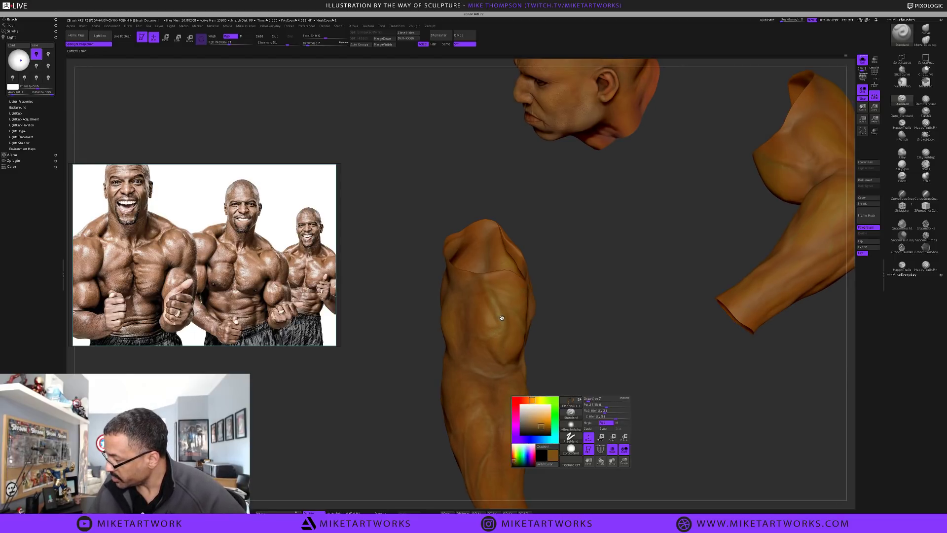
pyautogui.press('s')
pyautogui.click(588, 387)
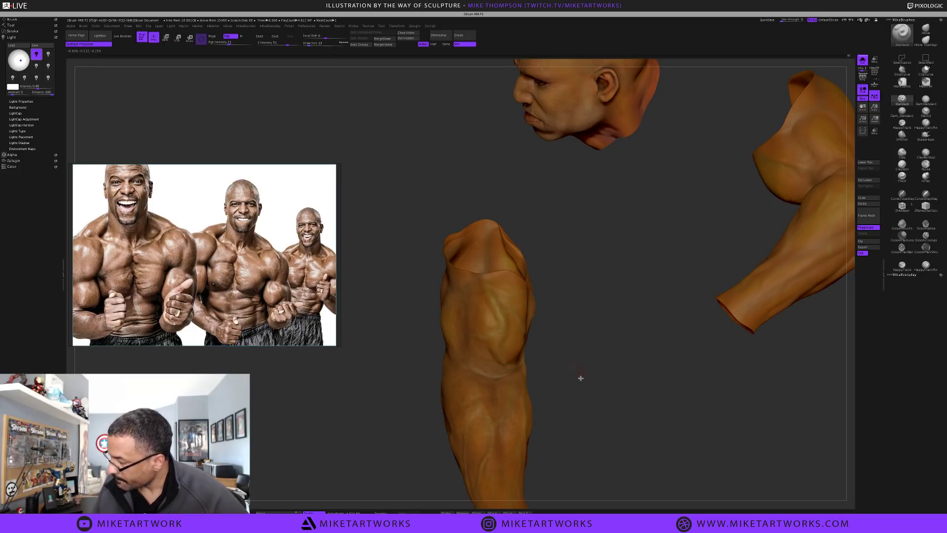
pyautogui.press('space')
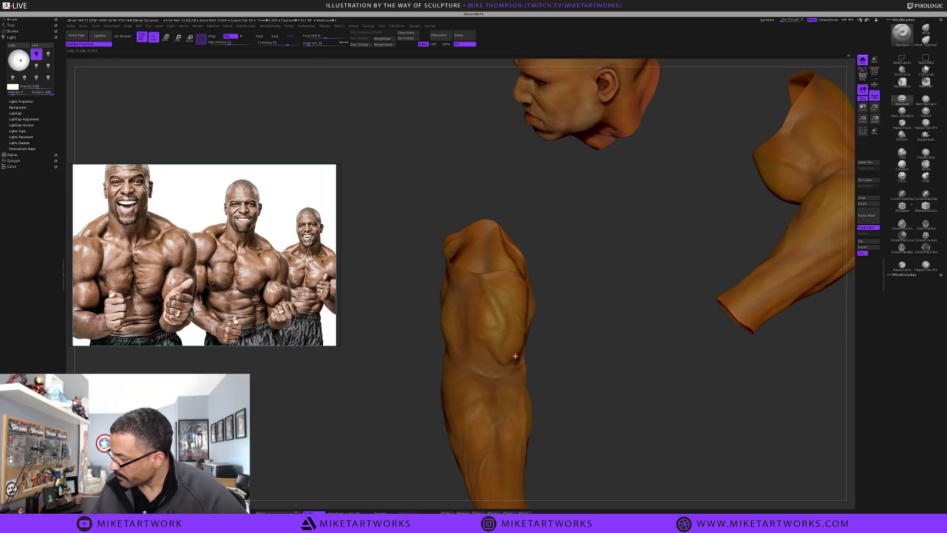
pyautogui.press('ctrl')
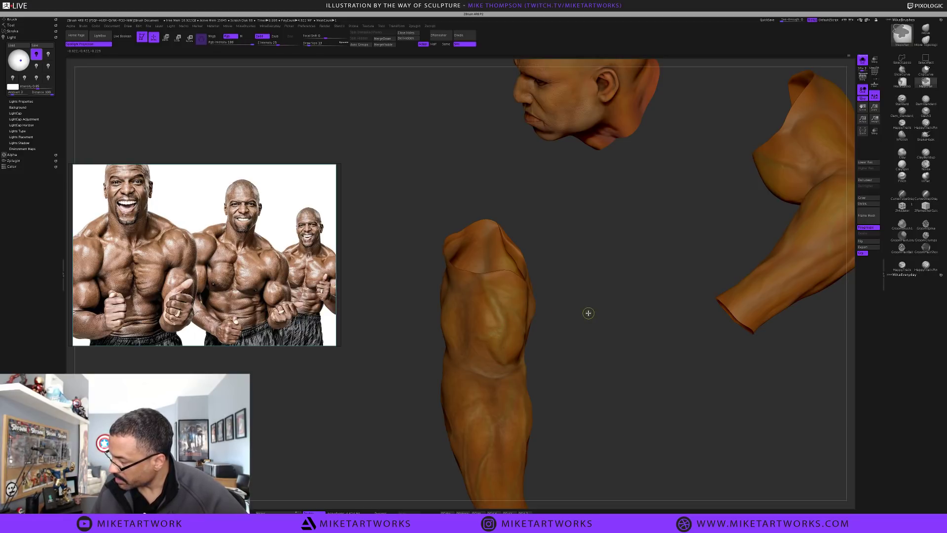
# Choose an olive-yellow paint colour and resize the brush to tint the biceps and inner forearm
pyautogui.press('space')
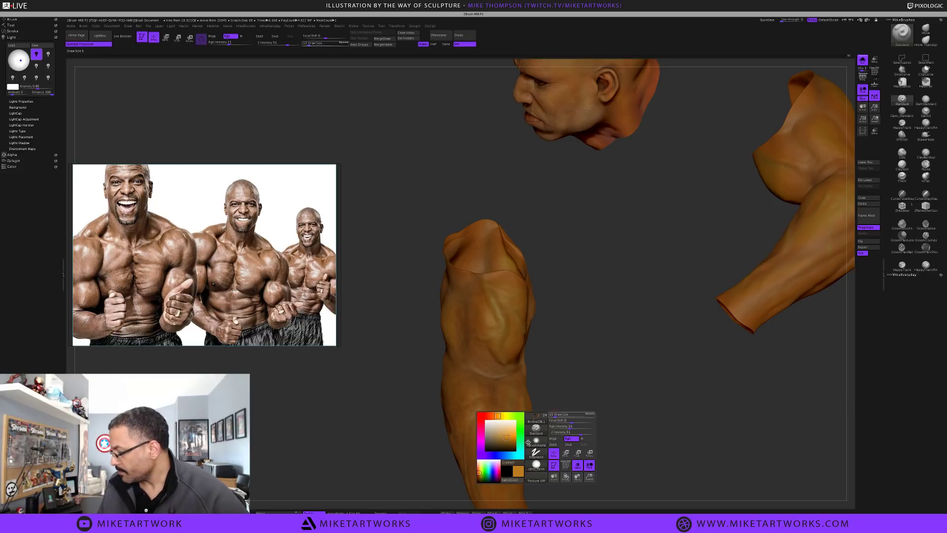
pyautogui.click(507, 416)
pyautogui.click(500, 439)
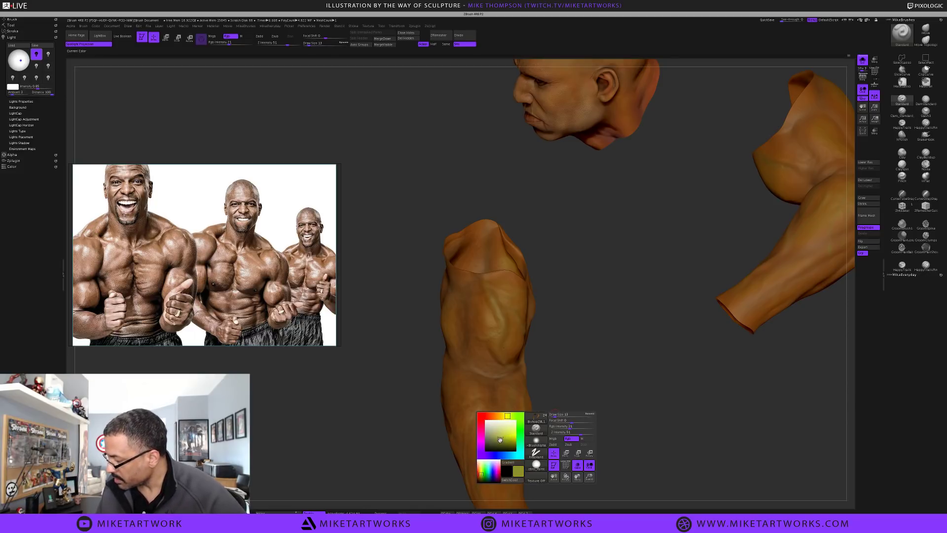
pyautogui.press('s')
pyautogui.click(567, 412)
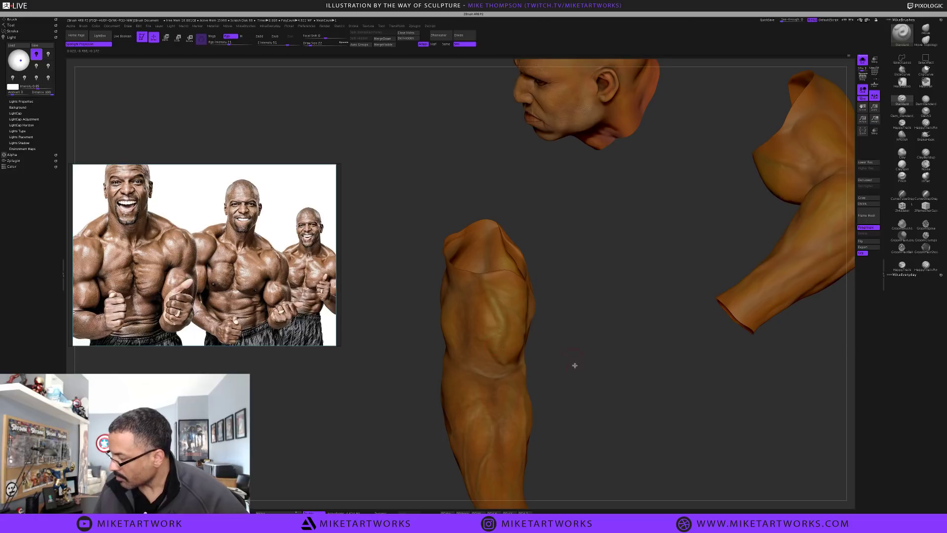
# Lower the RGB intensity to 8 and paint soft vein and muscle tones along the inner forearm
pyautogui.moveTo(589, 380)
pyautogui.mouseDown()
pyautogui.moveTo(555, 387)
pyautogui.moveTo(556, 376)
pyautogui.moveTo(623, 385)
pyautogui.moveTo(613, 448)
pyautogui.moveTo(564, 432)
pyautogui.moveTo(575, 382)
pyautogui.moveTo(568, 402)
pyautogui.mouseUp()
pyautogui.press('s')
pyautogui.press('i')
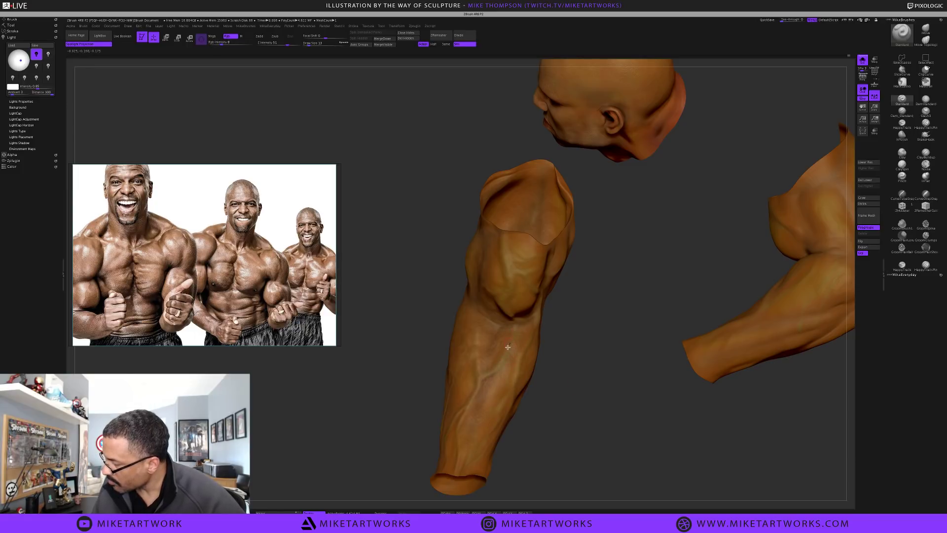
pyautogui.moveTo(564, 415)
pyautogui.mouseDown()
pyautogui.moveTo(570, 424)
pyautogui.moveTo(520, 381)
pyautogui.moveTo(560, 361)
pyautogui.moveTo(569, 376)
pyautogui.moveTo(537, 406)
pyautogui.mouseUp()
pyautogui.press('s')
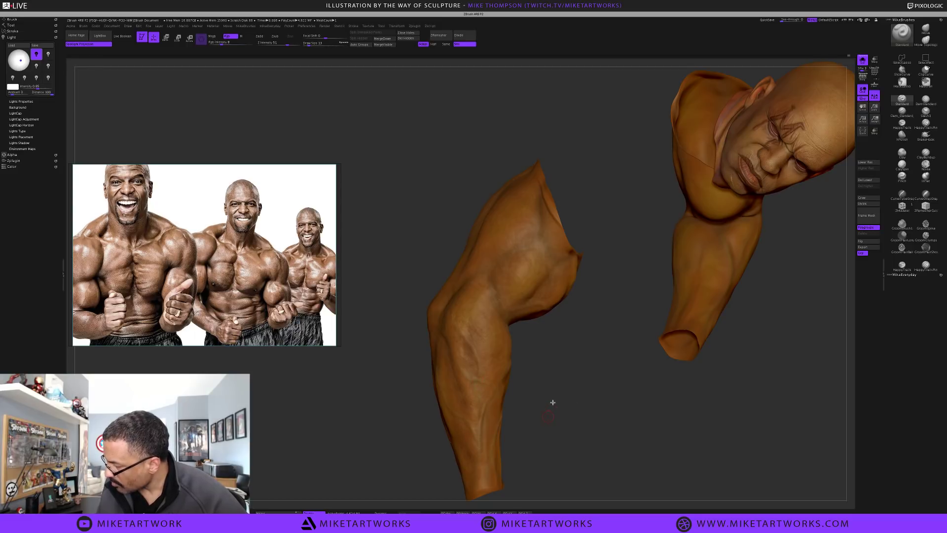
# Paint subtle vein and muscle colour variation over the outer forearm below the elbow
pyautogui.moveTo(552, 401)
pyautogui.mouseDown()
pyautogui.moveTo(503, 408)
pyautogui.moveTo(475, 381)
pyautogui.mouseUp()
pyautogui.moveTo(528, 454); pyautogui.dragTo(486, 409)
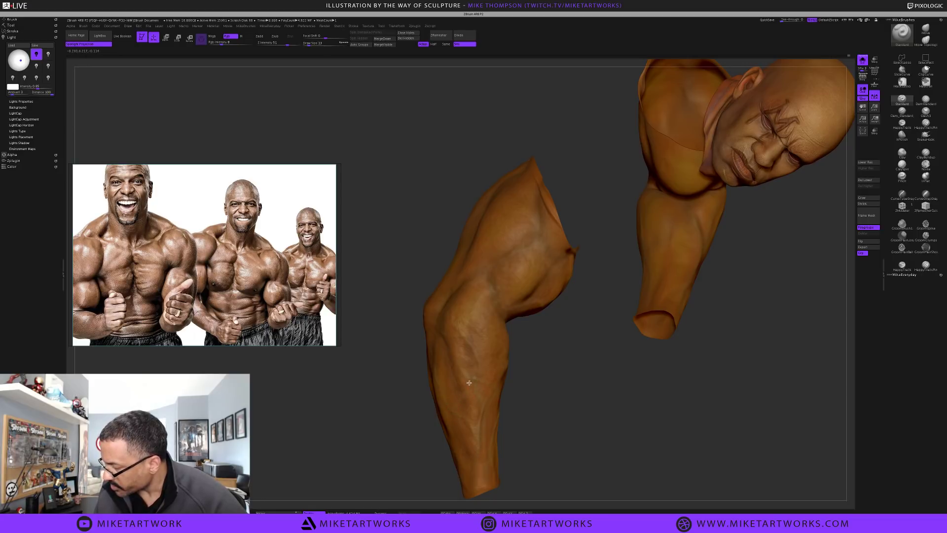
pyautogui.moveTo(552, 408); pyautogui.dragTo(466, 382)
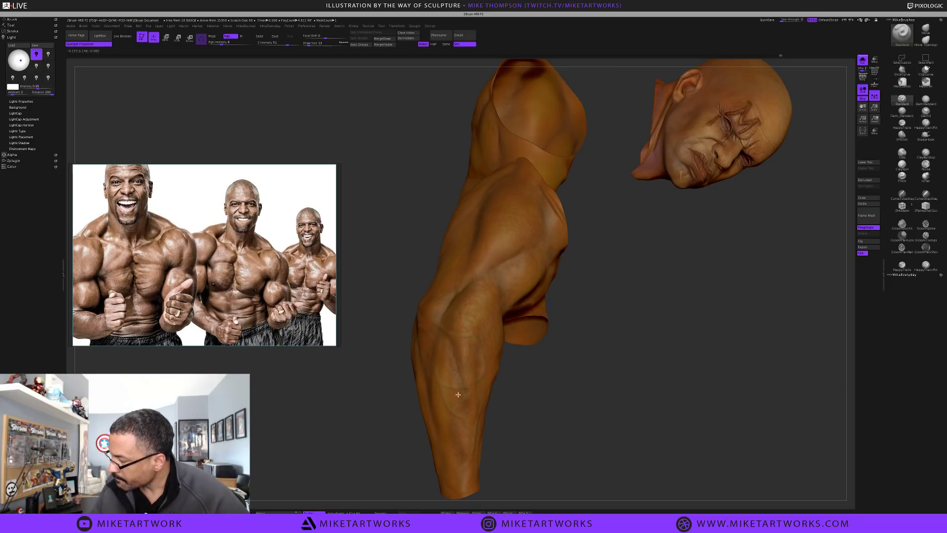
pyautogui.moveTo(529, 419)
pyautogui.mouseDown()
pyautogui.moveTo(542, 426)
pyautogui.moveTo(529, 422)
pyautogui.mouseUp()
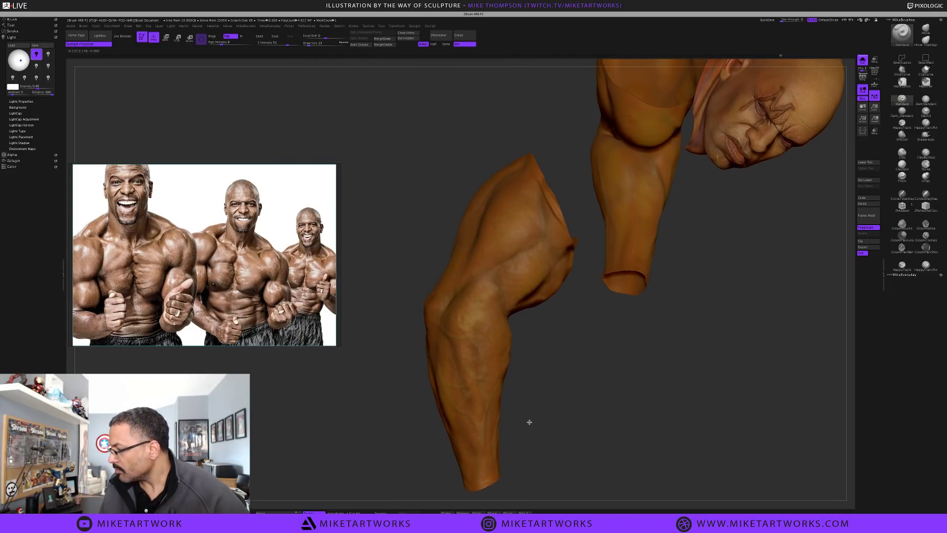
# Pick a dark orange-brown paint colour, slightly enlarge the brush and shade the muscle contours of the forearm
pyautogui.moveTo(567, 484); pyautogui.dragTo(543, 427)
pyautogui.press('space')
pyautogui.moveTo(474, 443)
pyautogui.mouseDown()
pyautogui.moveTo(464, 432)
pyautogui.moveTo(491, 468)
pyautogui.mouseUp()
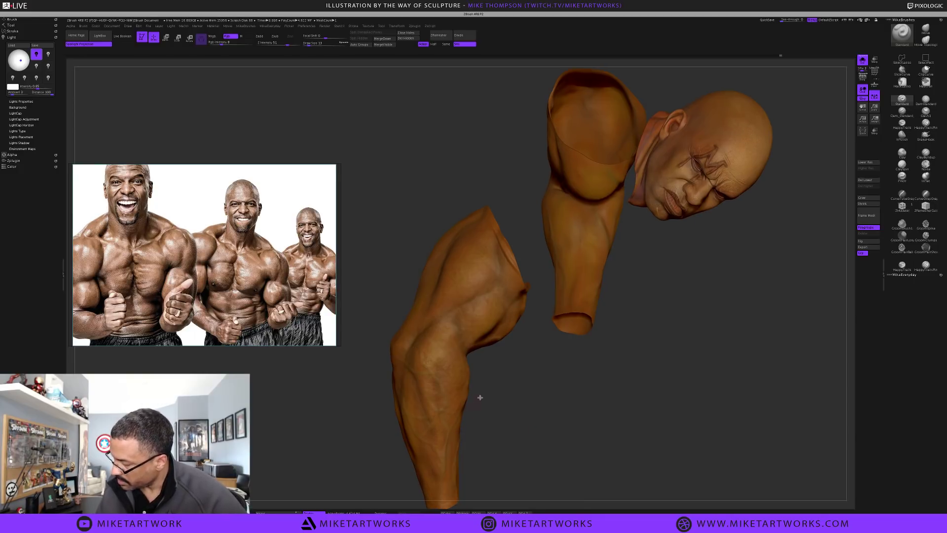
pyautogui.moveTo(480, 397); pyautogui.dragTo(422, 406)
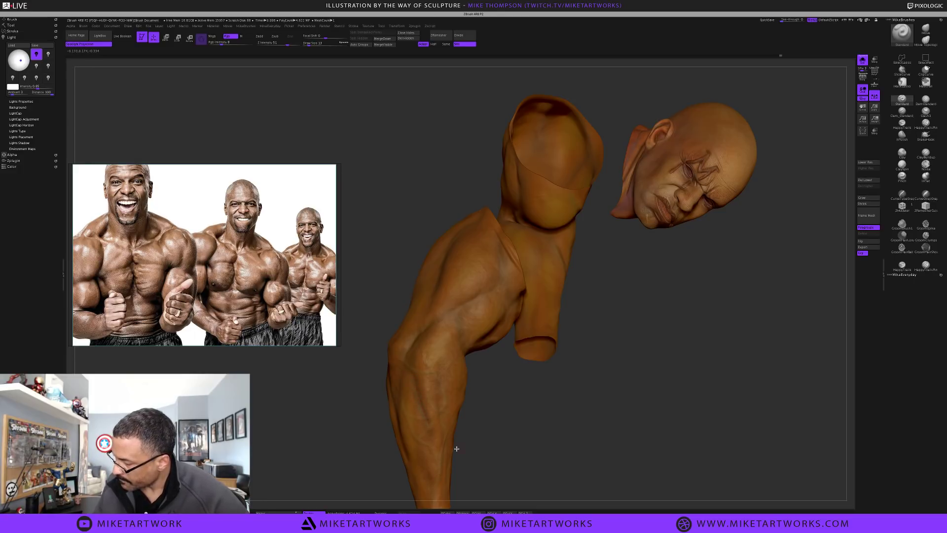
pyautogui.moveTo(555, 458); pyautogui.dragTo(552, 445)
pyautogui.press('space')
pyautogui.click(487, 447)
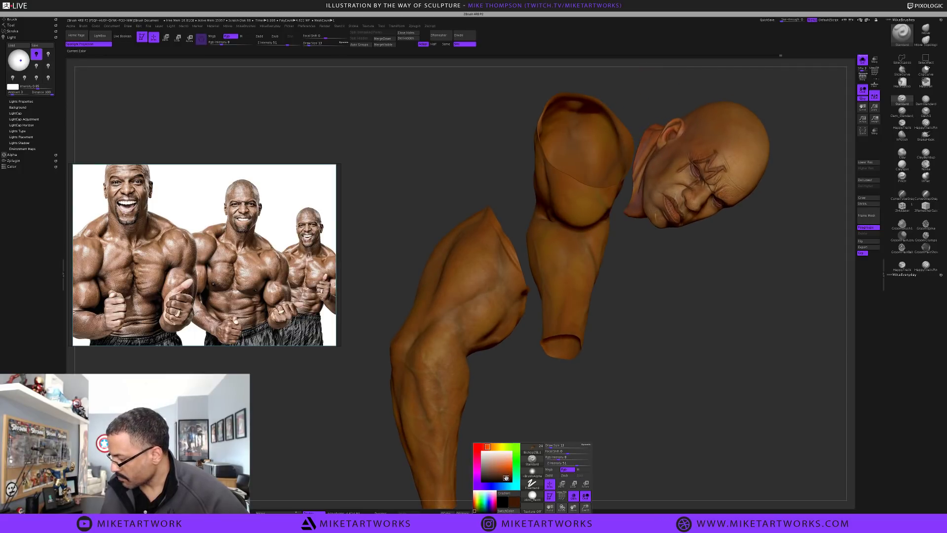
pyautogui.press('s')
pyautogui.moveTo(532, 439)
pyautogui.mouseDown()
pyautogui.moveTo(541, 429)
pyautogui.moveTo(415, 377)
pyautogui.mouseUp()
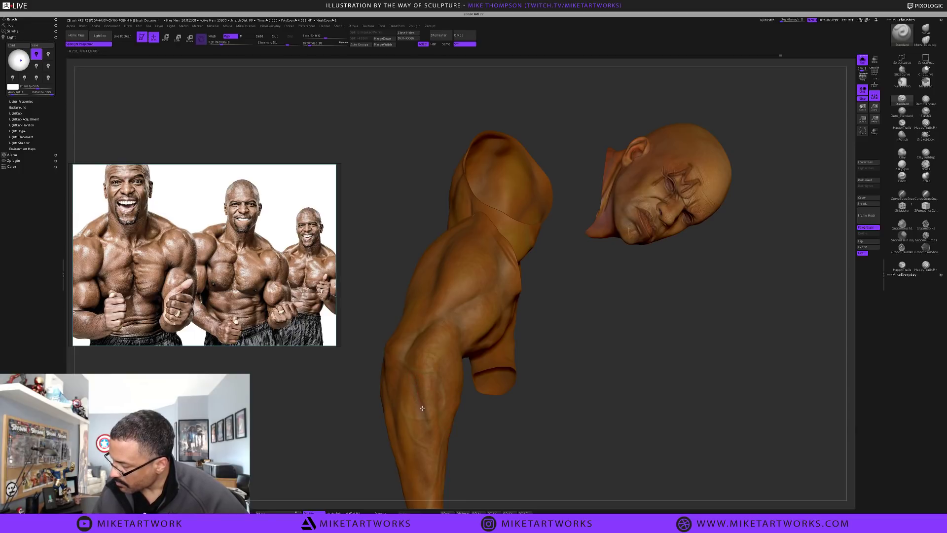
# Paint soft shading between the elbow crease and the forearm muscles
pyautogui.moveTo(527, 463); pyautogui.dragTo(542, 468)
pyautogui.keyDown('alt'); pyautogui.moveTo(583, 436); pyautogui.dragTo(614, 327); pyautogui.keyUp('alt')
pyautogui.moveTo(612, 380); pyautogui.dragTo(464, 249)
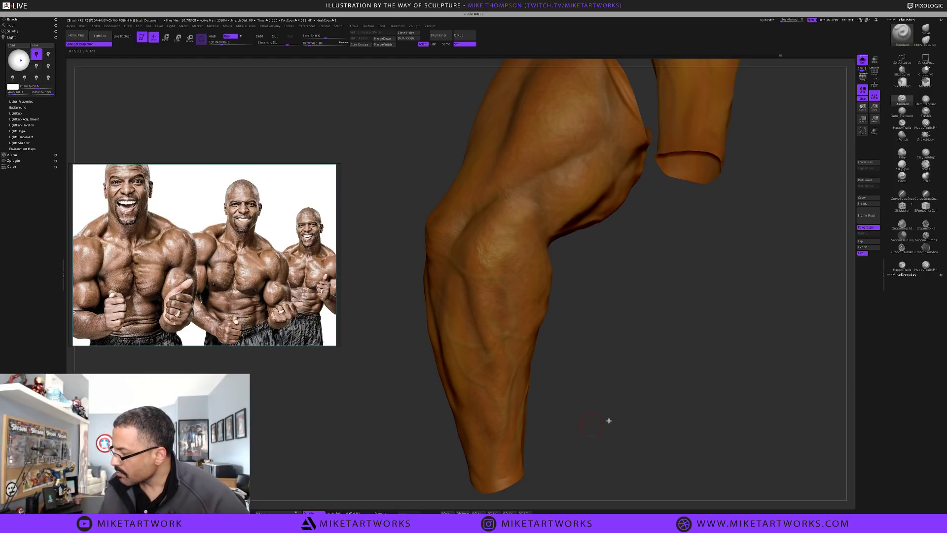
# Paint subtle tone variation around the back of the elbow and down the outer forearm
pyautogui.moveTo(608, 418); pyautogui.dragTo(618, 428)
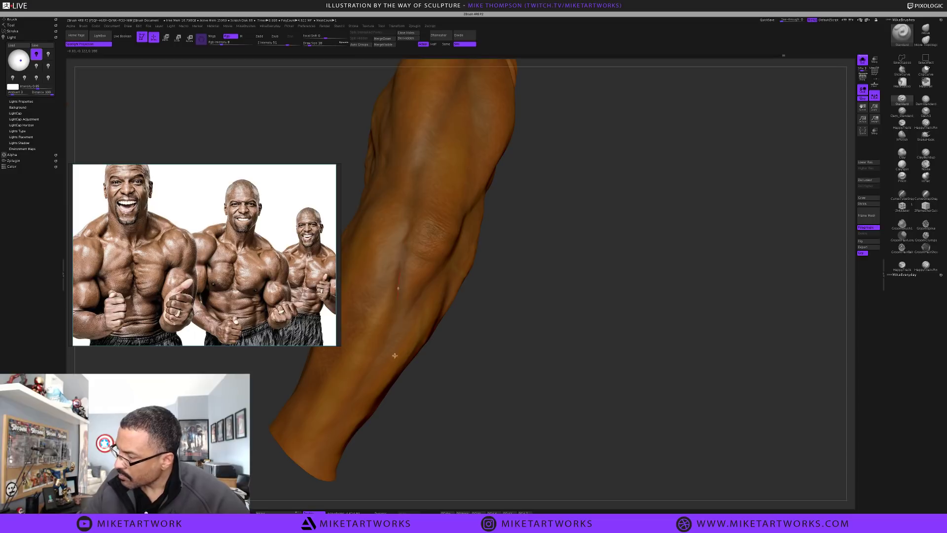
pyautogui.moveTo(491, 365); pyautogui.dragTo(507, 380)
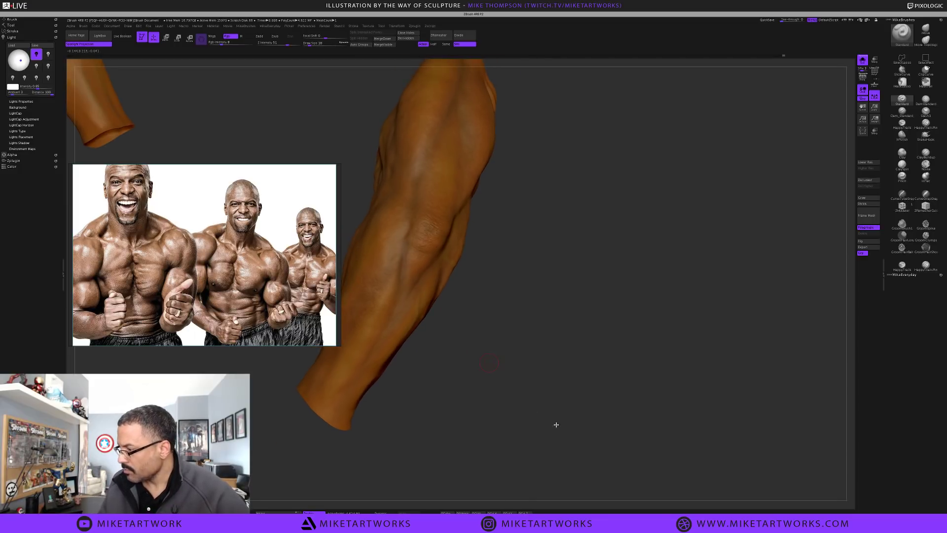
pyautogui.moveTo(556, 425); pyautogui.dragTo(577, 420)
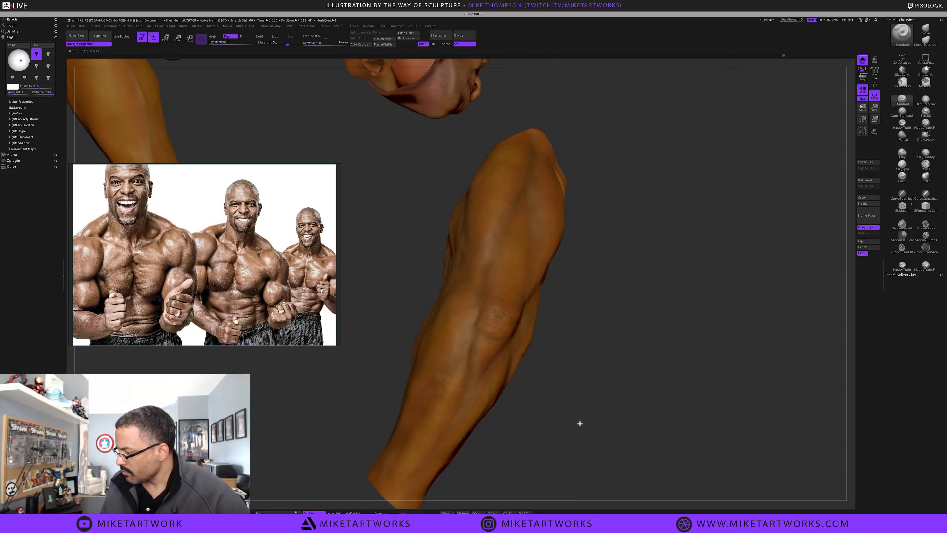
pyautogui.scroll(2, 580, 423)
pyautogui.press('f')
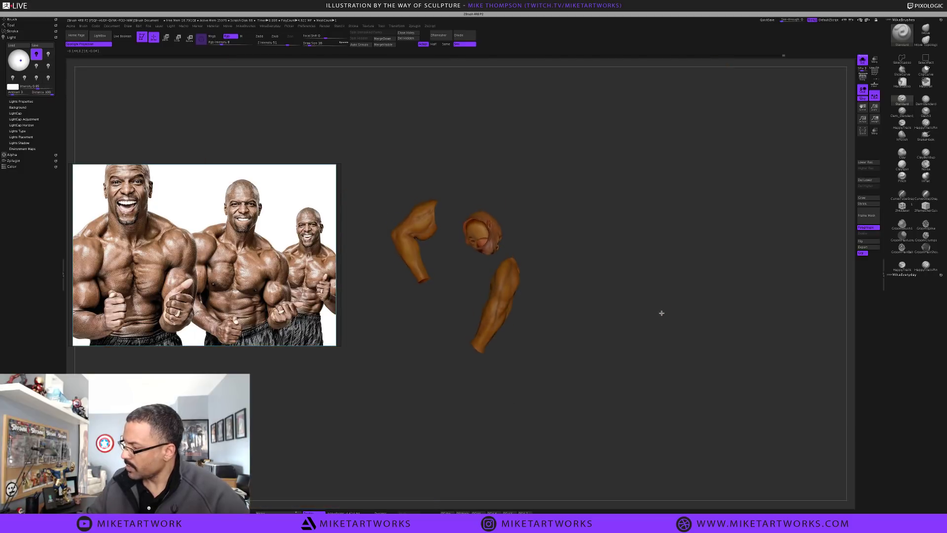
# Shade the inner arm around the biceps edges and the elbow crease with the darker skin tone
pyautogui.keyDown('alt'); pyautogui.moveTo(661, 313); pyautogui.dragTo(579, 326); pyautogui.keyUp('alt')
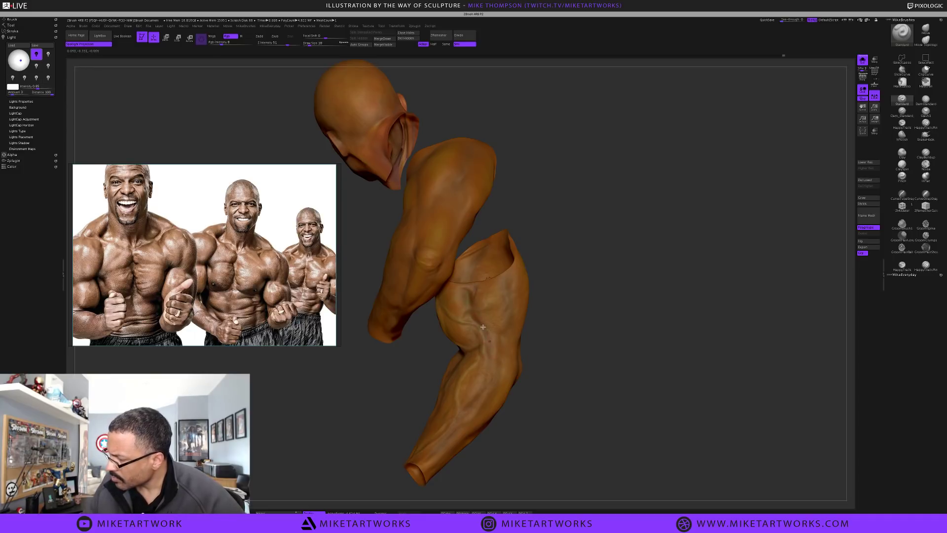
pyautogui.moveTo(570, 416); pyautogui.dragTo(578, 409)
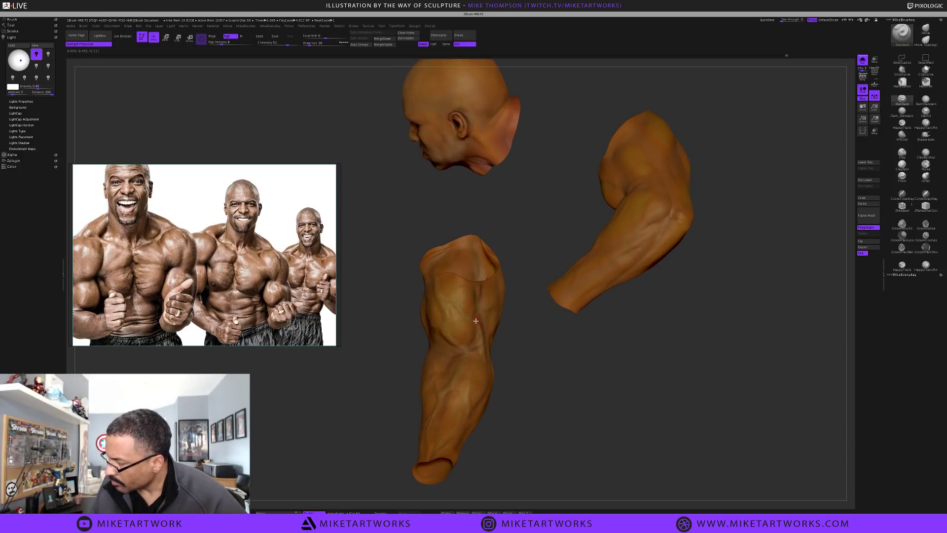
pyautogui.moveTo(533, 387); pyautogui.dragTo(532, 382)
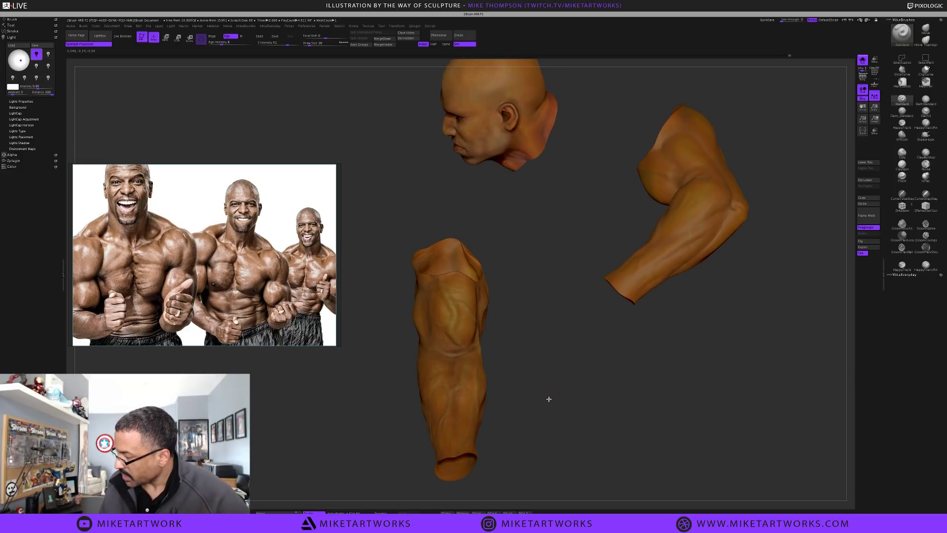
pyautogui.moveTo(549, 399); pyautogui.dragTo(545, 390)
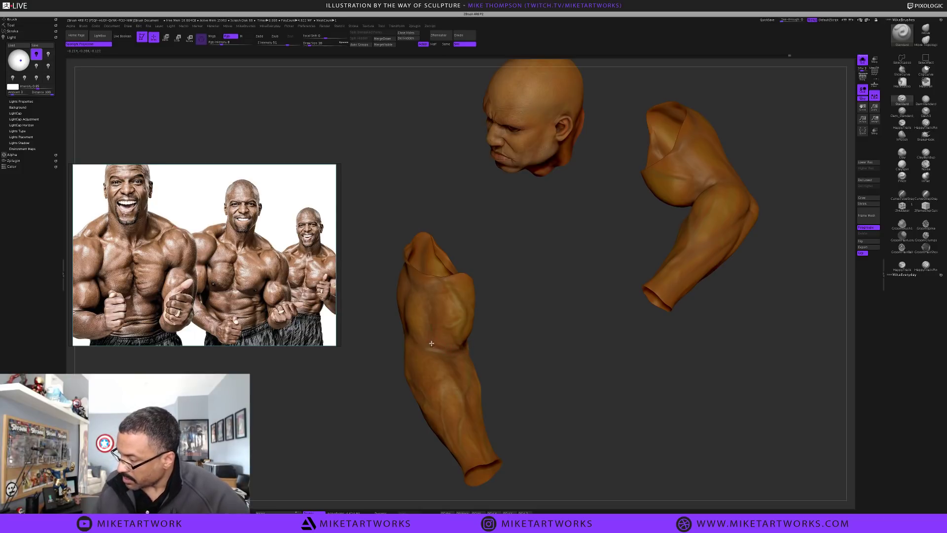
pyautogui.moveTo(548, 416); pyautogui.dragTo(545, 416)
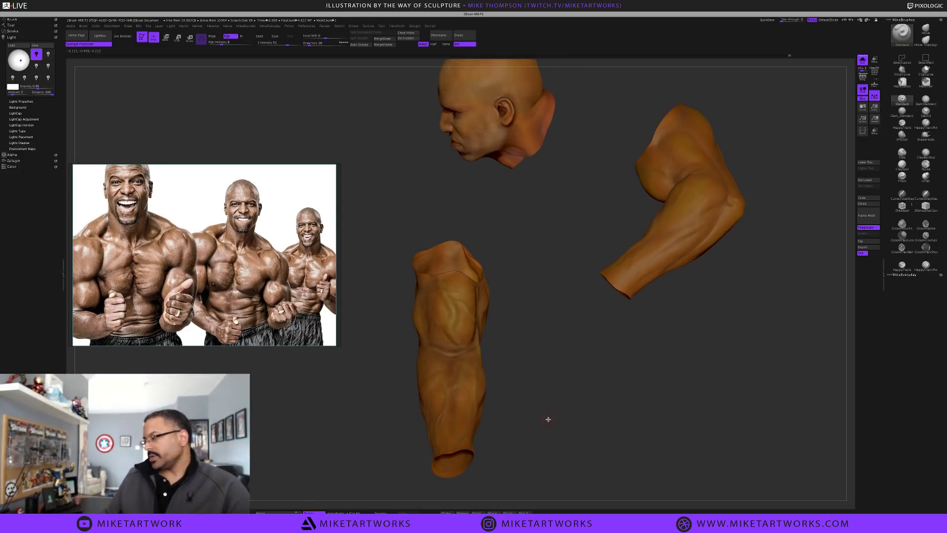
pyautogui.moveTo(537, 378)
pyautogui.mouseDown()
pyautogui.moveTo(546, 380)
pyautogui.moveTo(524, 372)
pyautogui.mouseUp()
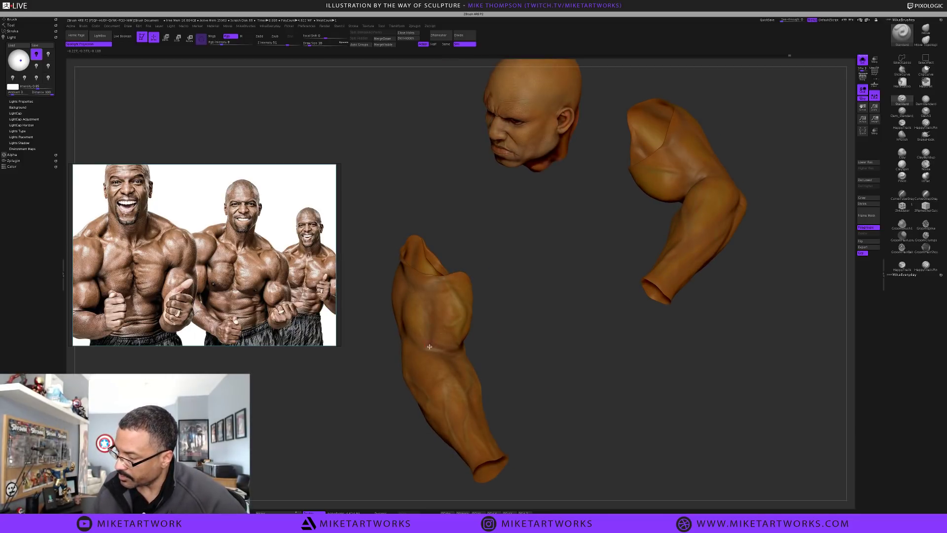
pyautogui.moveTo(518, 377)
pyautogui.mouseDown()
pyautogui.moveTo(520, 368)
pyautogui.moveTo(500, 382)
pyautogui.mouseUp()
# Enlarge the brush and build up broad brown shading around the biceps and inner elbow
pyautogui.press('space')
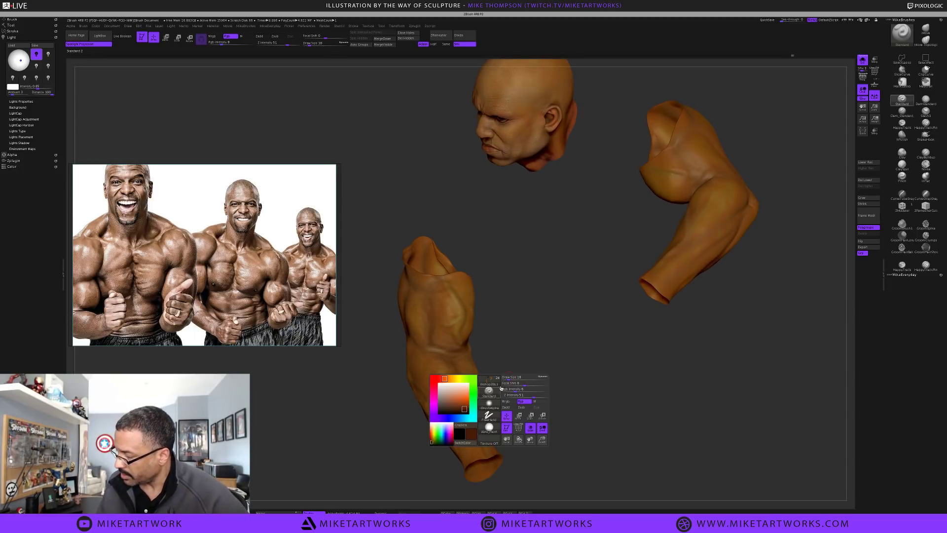
pyautogui.press('s')
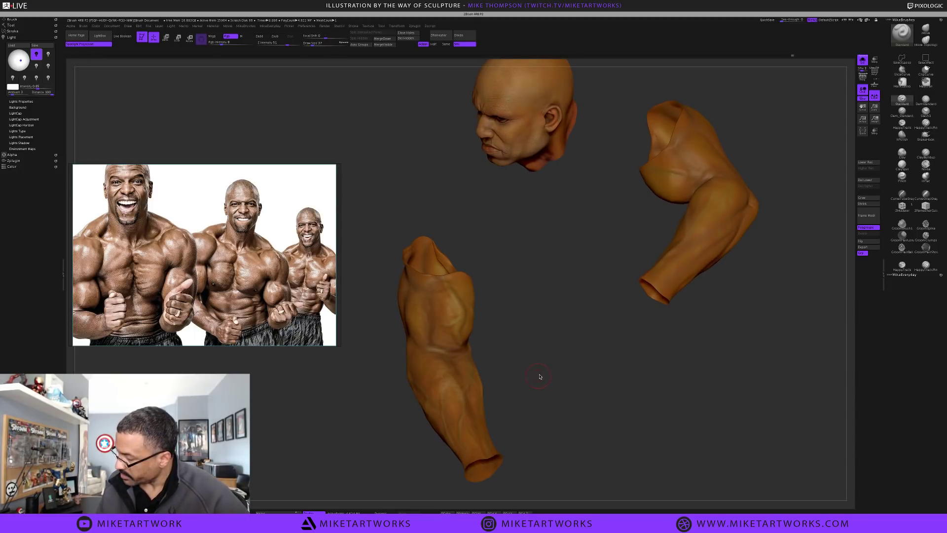
pyautogui.moveTo(537, 384); pyautogui.dragTo(533, 370)
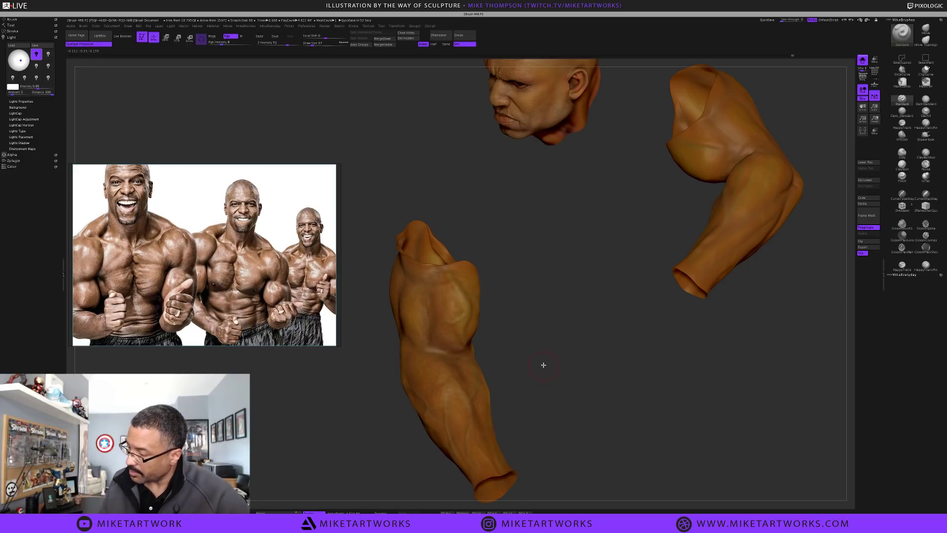
pyautogui.moveTo(543, 365); pyautogui.dragTo(474, 347)
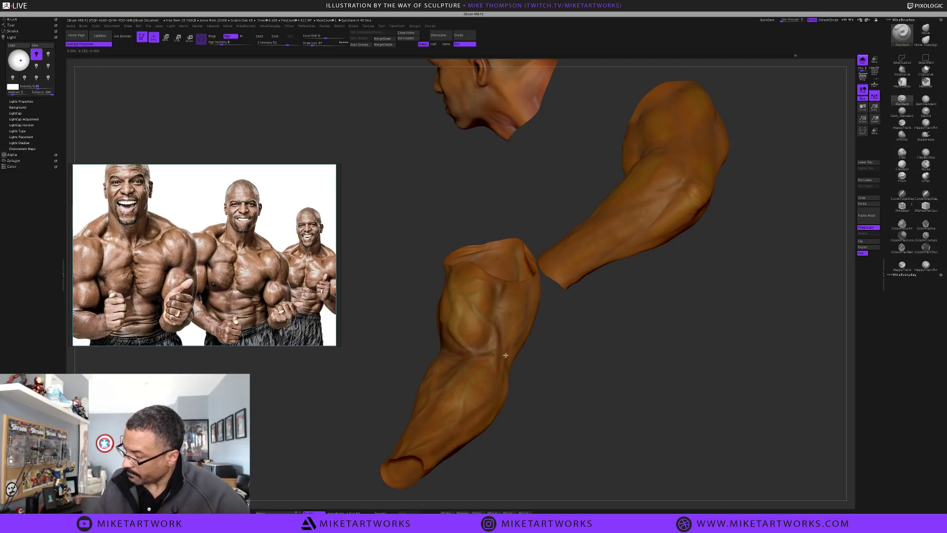
pyautogui.moveTo(550, 397); pyautogui.dragTo(513, 340)
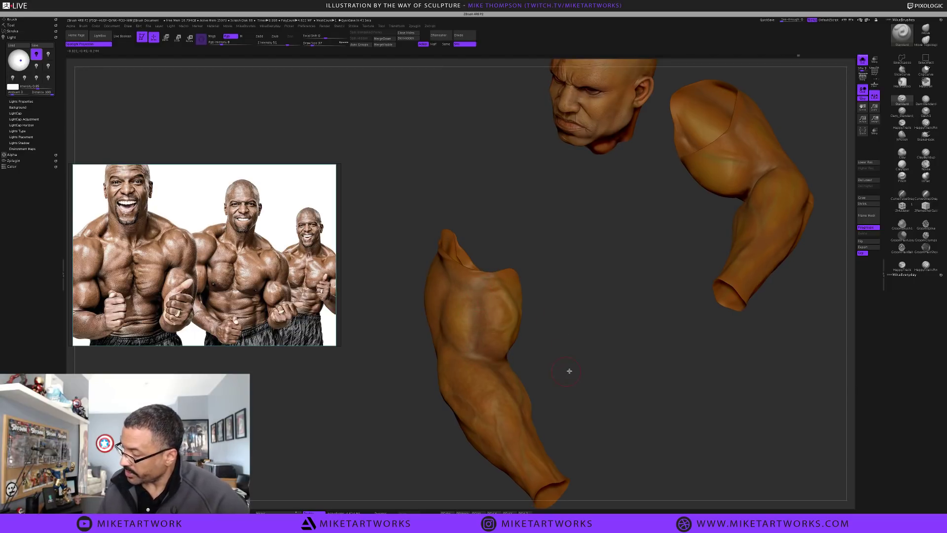
pyautogui.moveTo(567, 372); pyautogui.dragTo(523, 335)
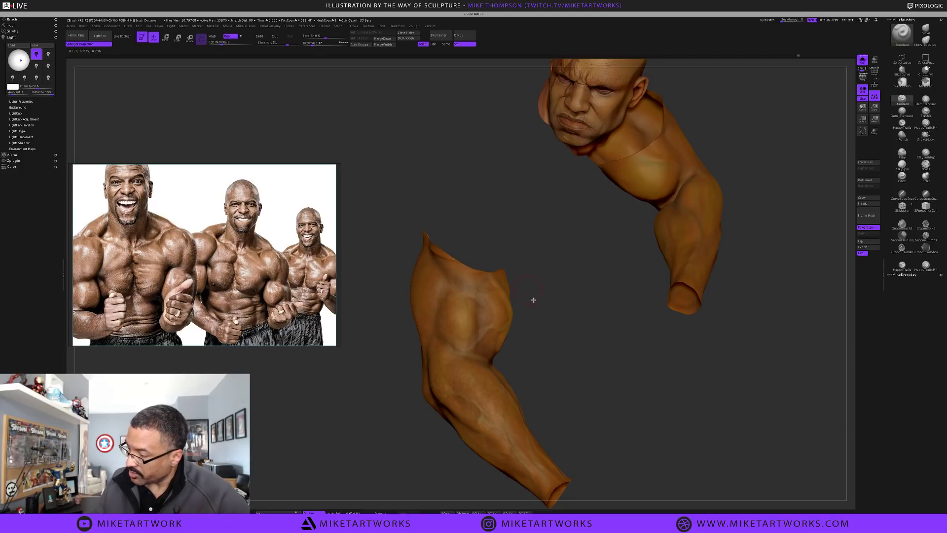
# Blend broad skin tones over the front of the upper arm and across the elbow crease
pyautogui.keyDown('alt'); pyautogui.moveTo(565, 385); pyautogui.dragTo(585, 382); pyautogui.keyUp('alt')
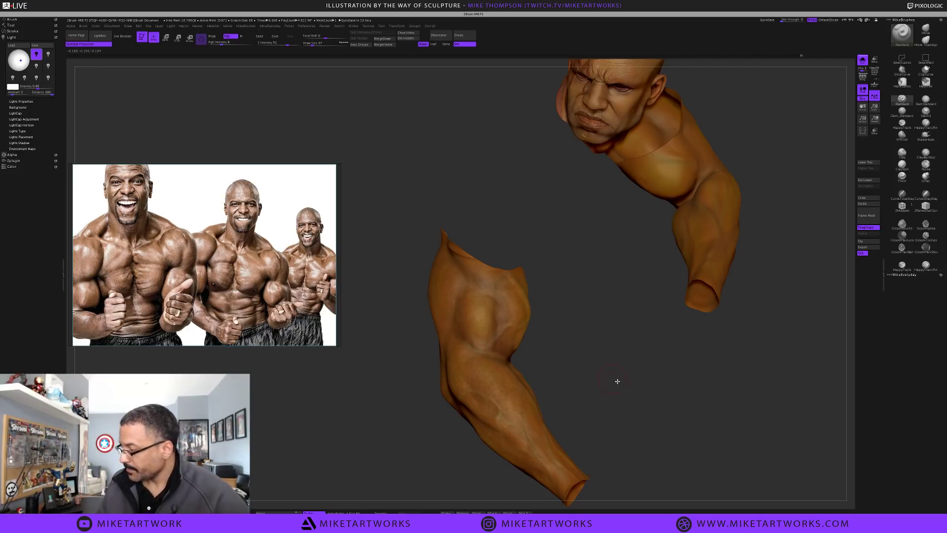
pyautogui.moveTo(587, 395); pyautogui.dragTo(596, 397)
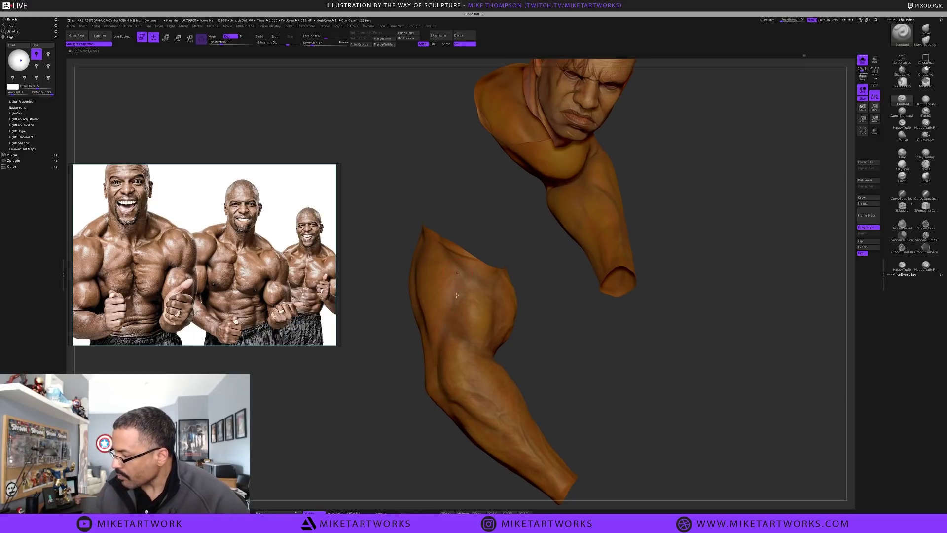
pyautogui.moveTo(596, 407); pyautogui.dragTo(479, 367)
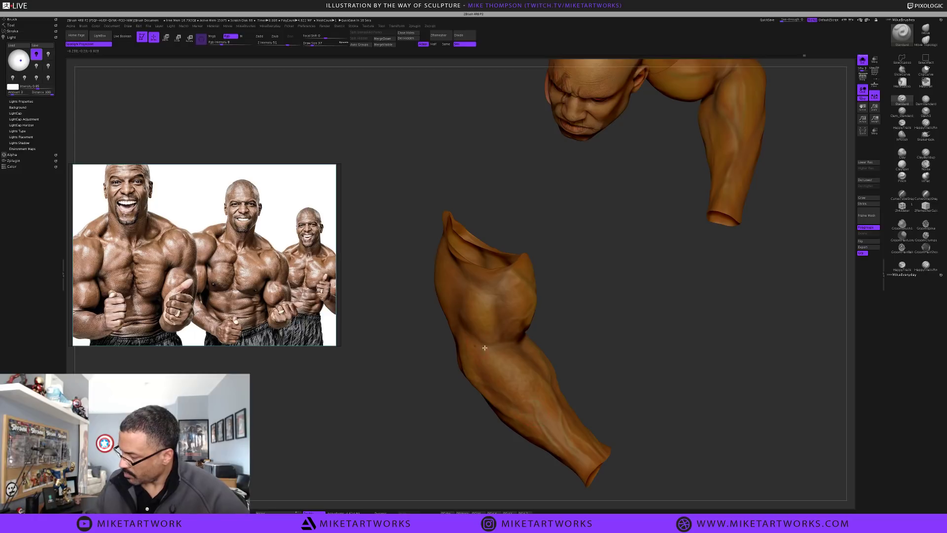
pyautogui.moveTo(631, 378); pyautogui.dragTo(639, 377)
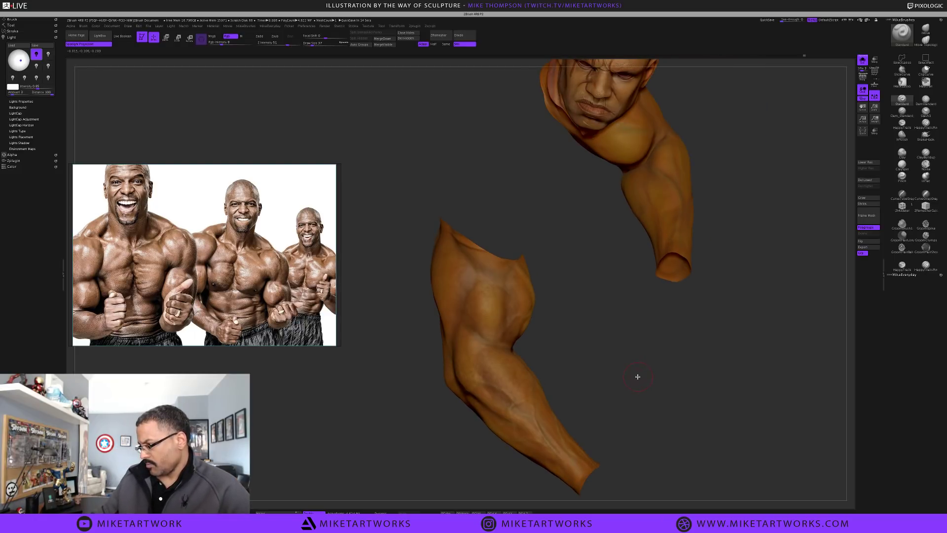
# Paint soft shading along the triceps and the back of the upper arm
pyautogui.moveTo(664, 434); pyautogui.dragTo(672, 443)
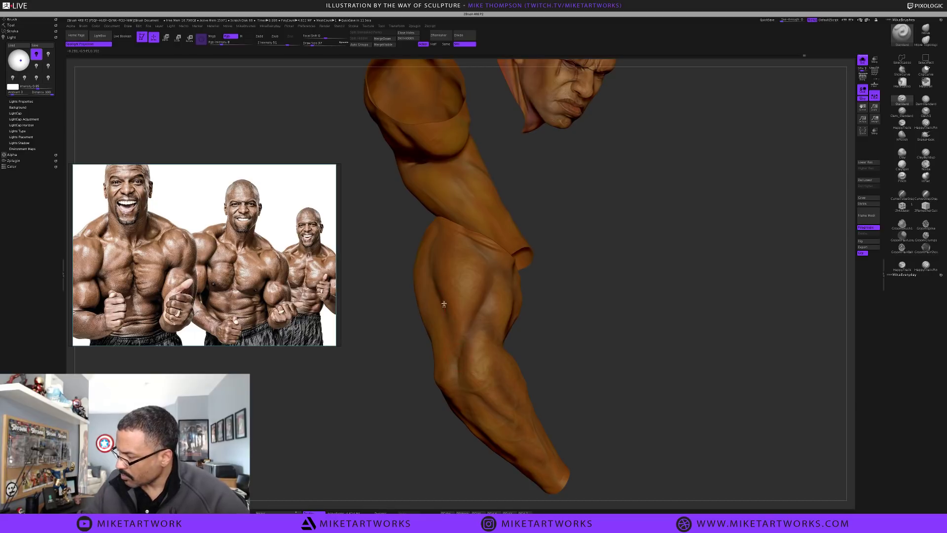
pyautogui.moveTo(604, 353); pyautogui.dragTo(615, 353)
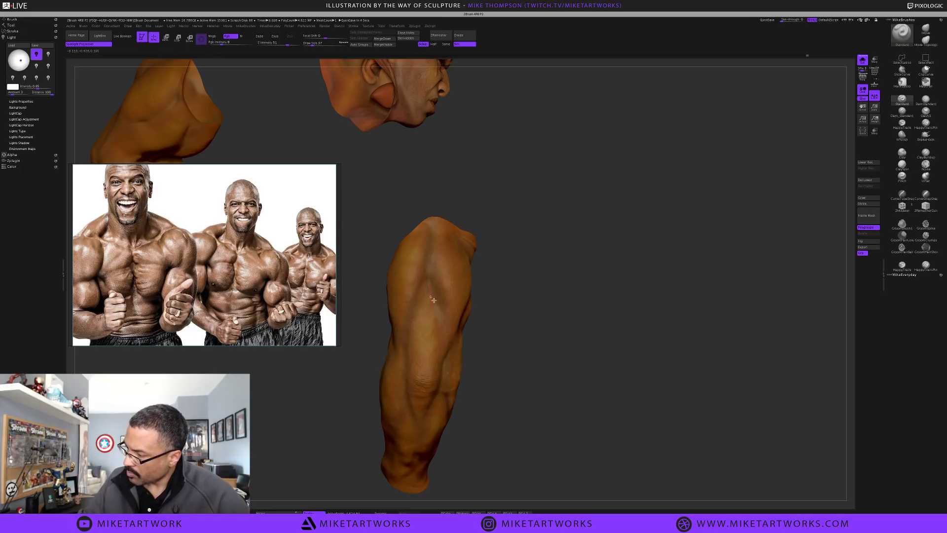
pyautogui.moveTo(532, 353)
pyautogui.mouseDown()
pyautogui.moveTo(542, 349)
pyautogui.moveTo(535, 372)
pyautogui.moveTo(543, 345)
pyautogui.mouseUp()
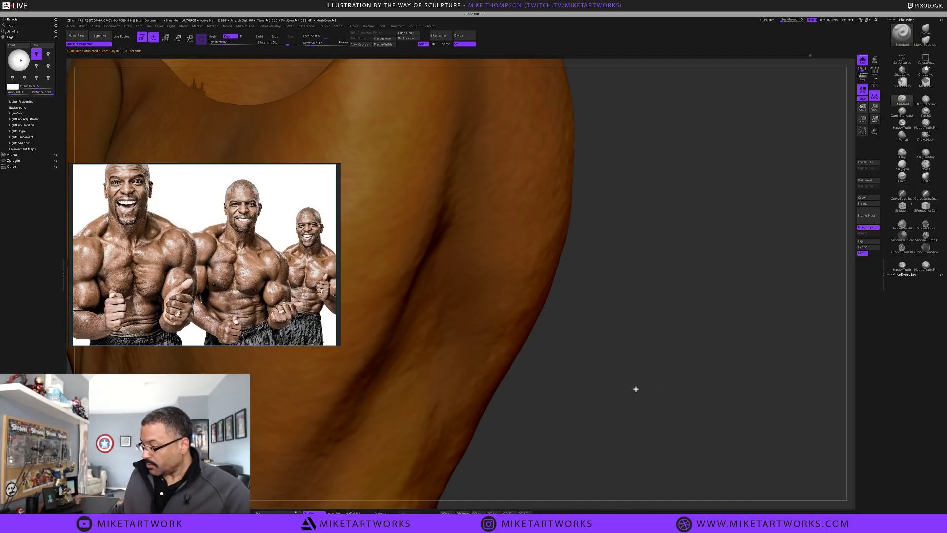
# Paint muted colour variation over the inner upper arm between the biceps, triceps and elbow
pyautogui.moveTo(623, 372)
pyautogui.mouseDown()
pyautogui.moveTo(592, 336)
pyautogui.moveTo(590, 351)
pyautogui.moveTo(673, 356)
pyautogui.moveTo(665, 371)
pyautogui.mouseUp()
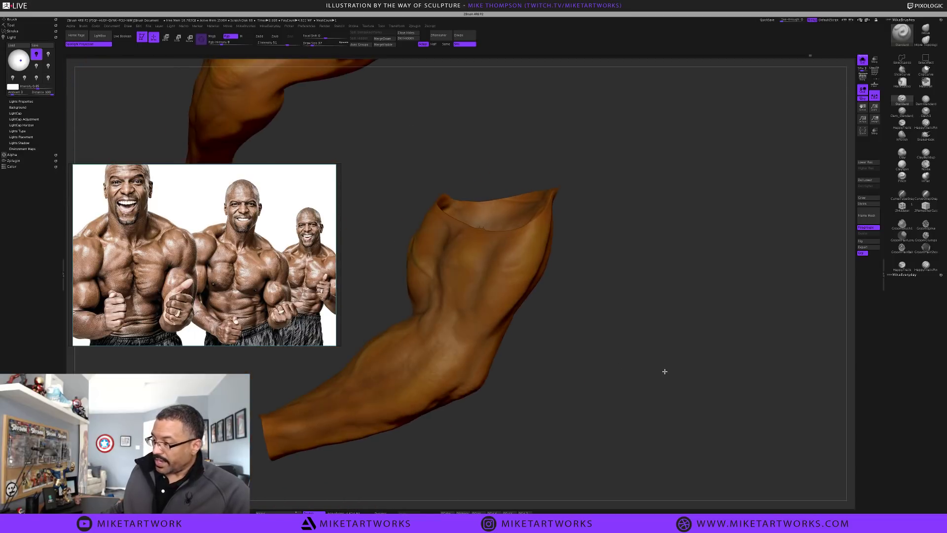
pyautogui.keyDown('alt'); pyautogui.moveTo(609, 382); pyautogui.dragTo(668, 385); pyautogui.keyUp('alt')
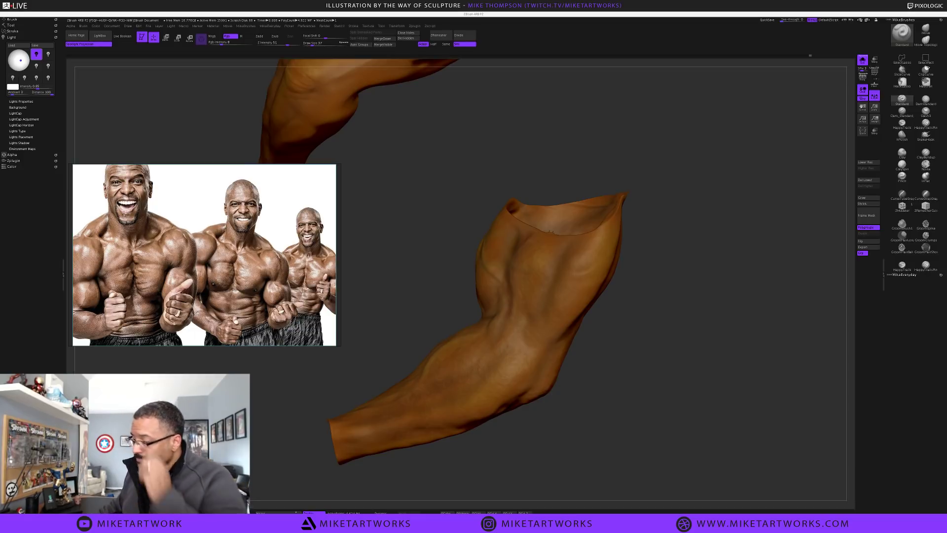
pyautogui.click(583, 396)
pyautogui.moveTo(587, 393); pyautogui.dragTo(578, 370)
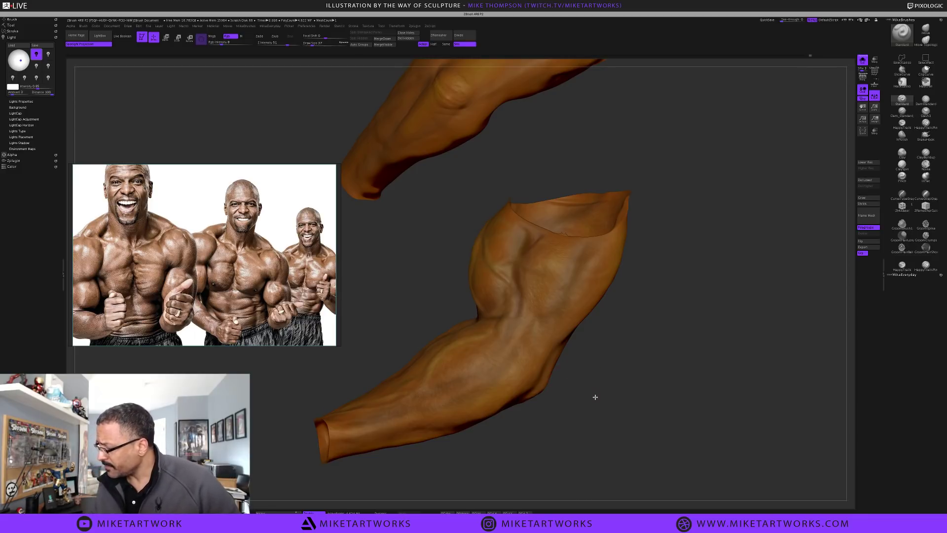
pyautogui.moveTo(595, 397); pyautogui.dragTo(596, 398)
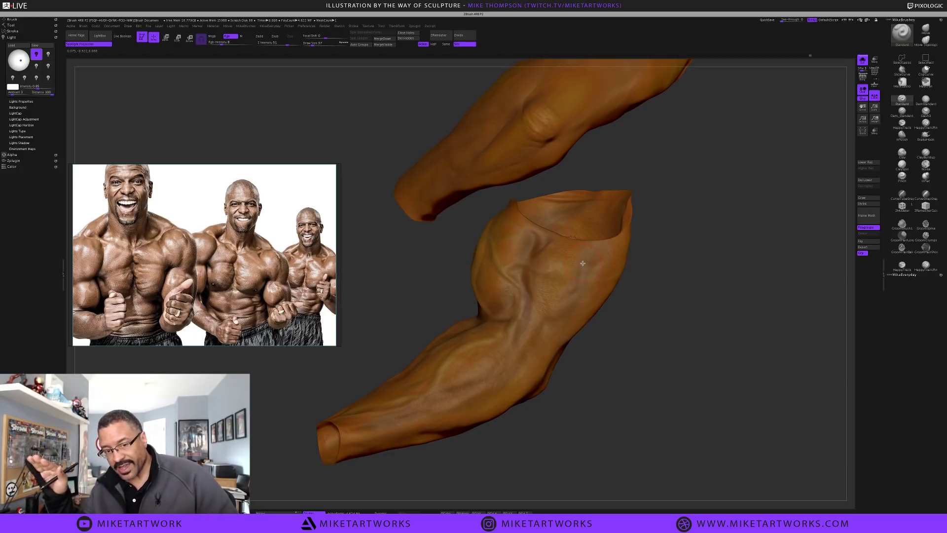
# Shrink the brush and paint darker brown shading around the elbow and along the outer upper arm
pyautogui.moveTo(588, 379); pyautogui.dragTo(641, 427)
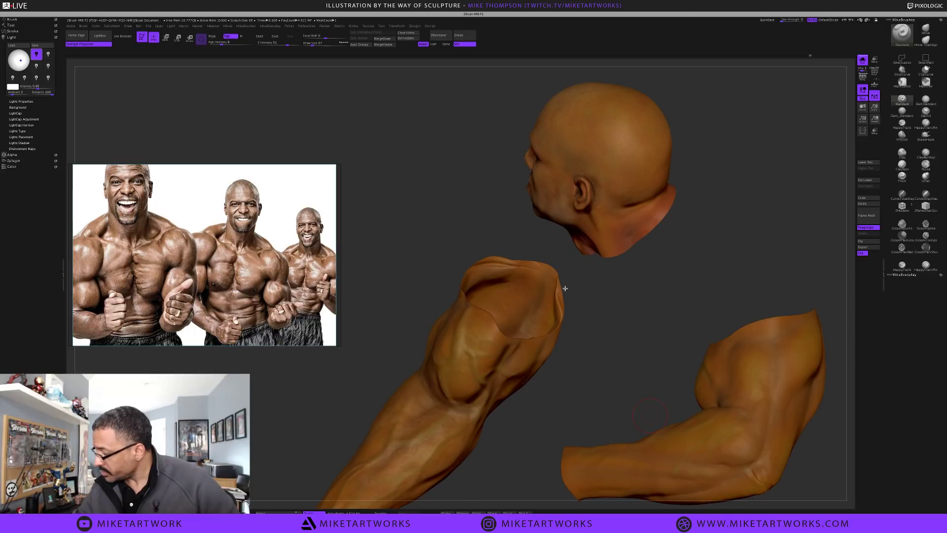
pyautogui.keyDown('alt'); pyautogui.moveTo(565, 288); pyautogui.dragTo(563, 283); pyautogui.keyUp('alt')
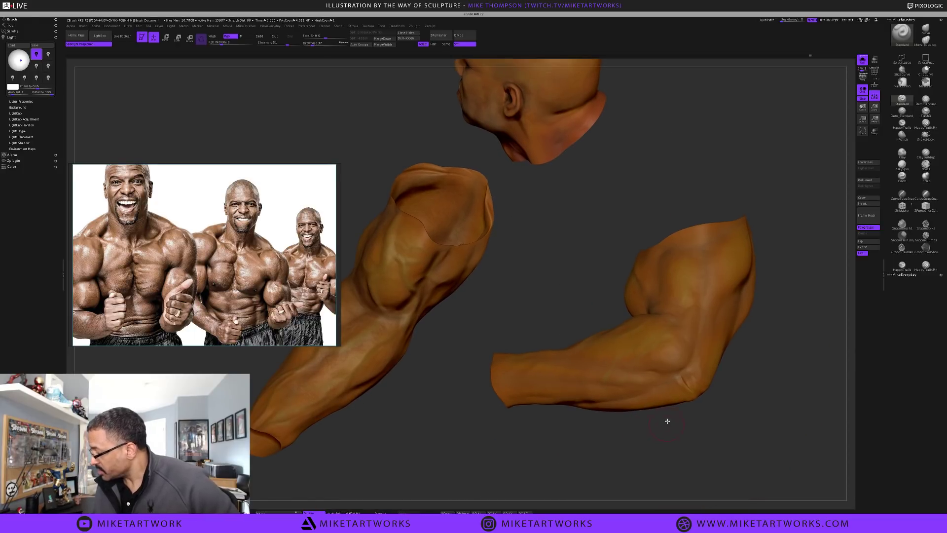
pyautogui.press('s')
pyautogui.moveTo(658, 432); pyautogui.dragTo(652, 432)
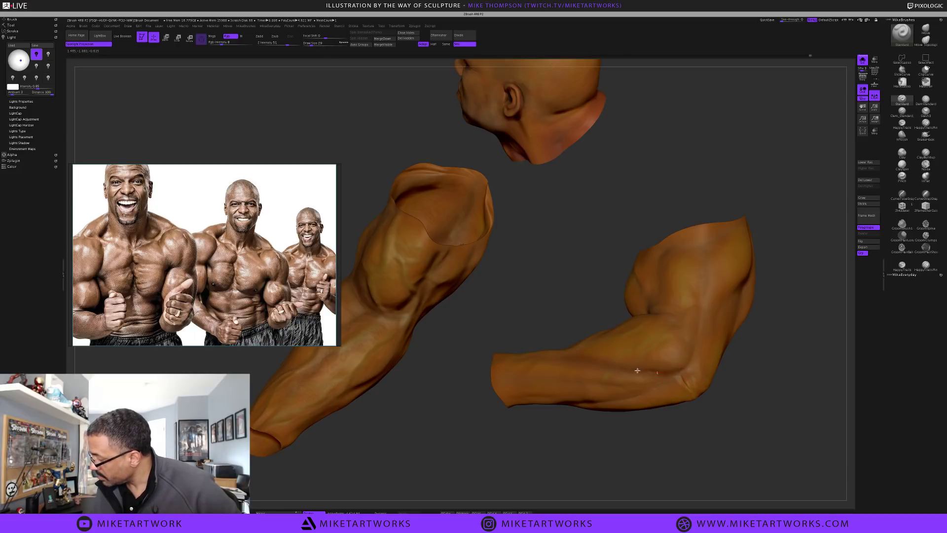
pyautogui.moveTo(655, 450); pyautogui.dragTo(658, 425)
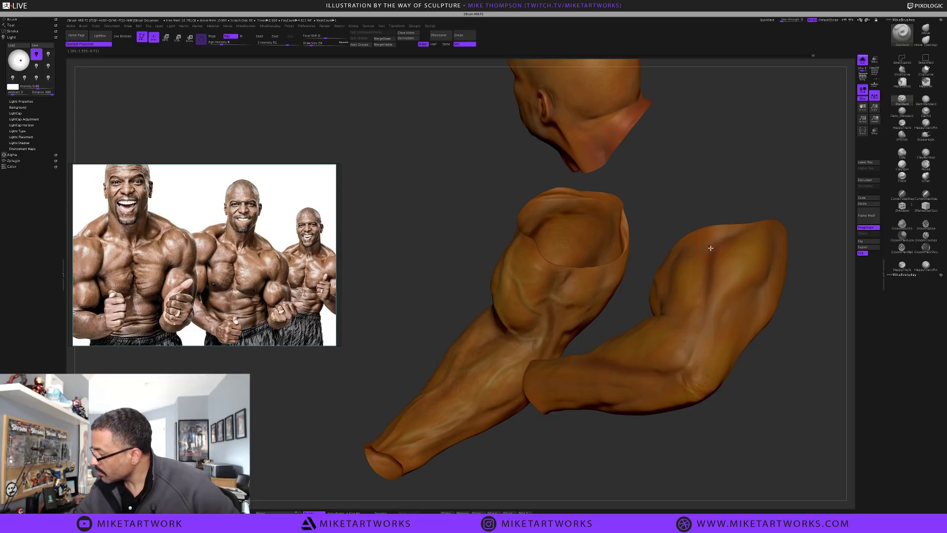
pyautogui.moveTo(746, 370); pyautogui.dragTo(692, 315)
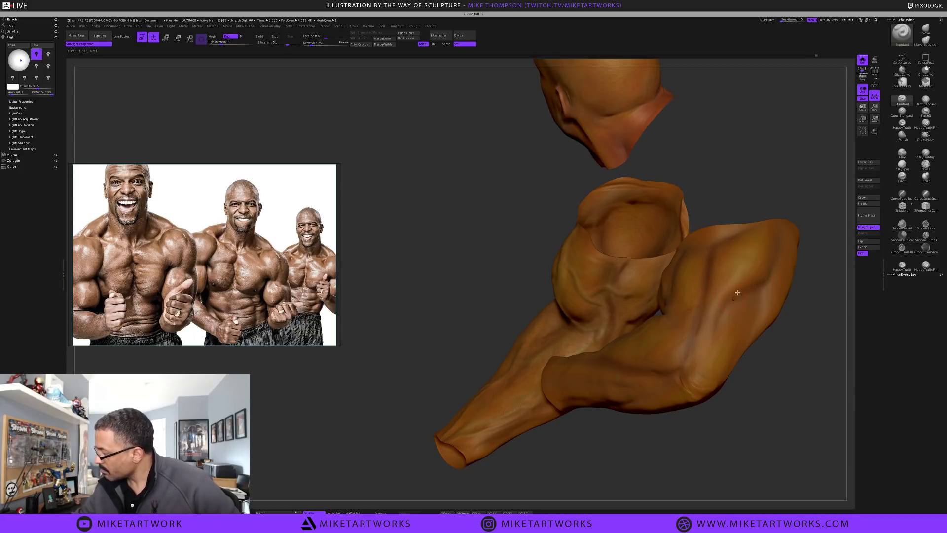
pyautogui.press('f')
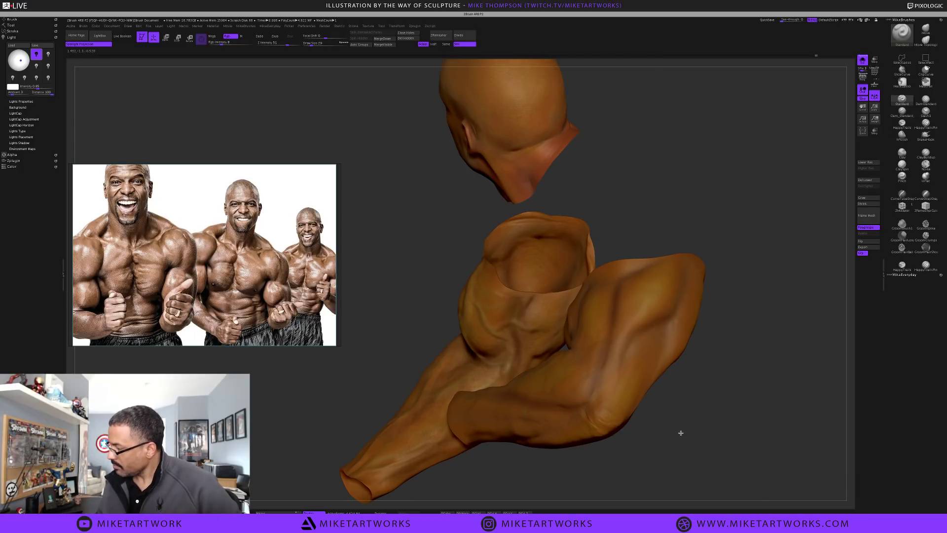
# Paint muted brown shading into the muscle grooves along the triceps and back of the upper arm
pyautogui.moveTo(708, 433); pyautogui.dragTo(681, 321)
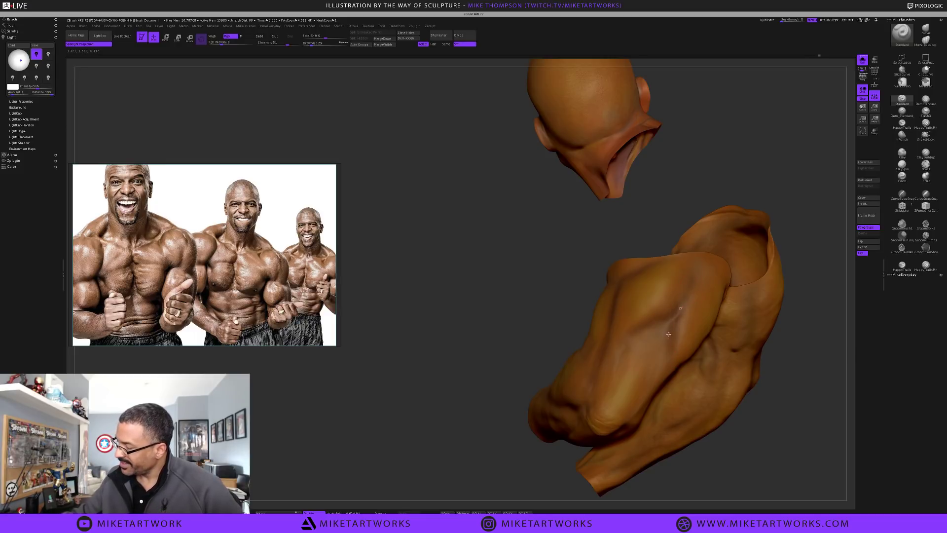
pyautogui.moveTo(735, 469)
pyautogui.keyDown('alt'); pyautogui.mouseDown()
pyautogui.moveTo(693, 457)
pyautogui.moveTo(706, 451)
pyautogui.moveTo(563, 332)
pyautogui.mouseUp(); pyautogui.keyUp('alt')
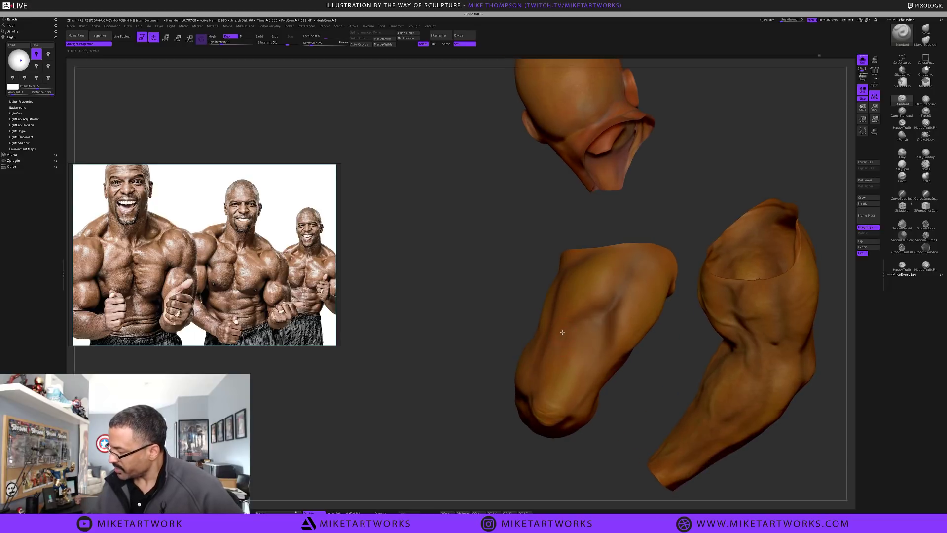
pyautogui.moveTo(615, 446); pyautogui.dragTo(601, 345)
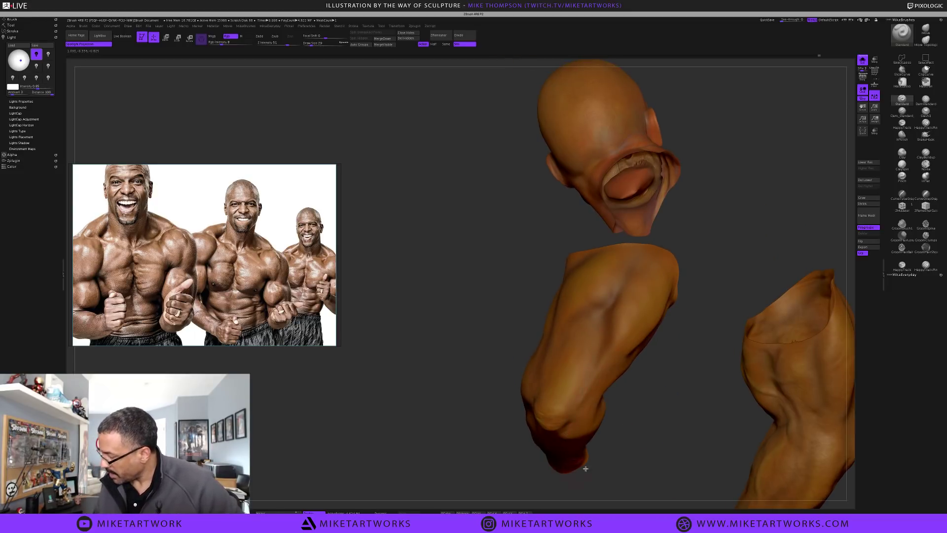
pyautogui.moveTo(620, 450); pyautogui.dragTo(610, 300)
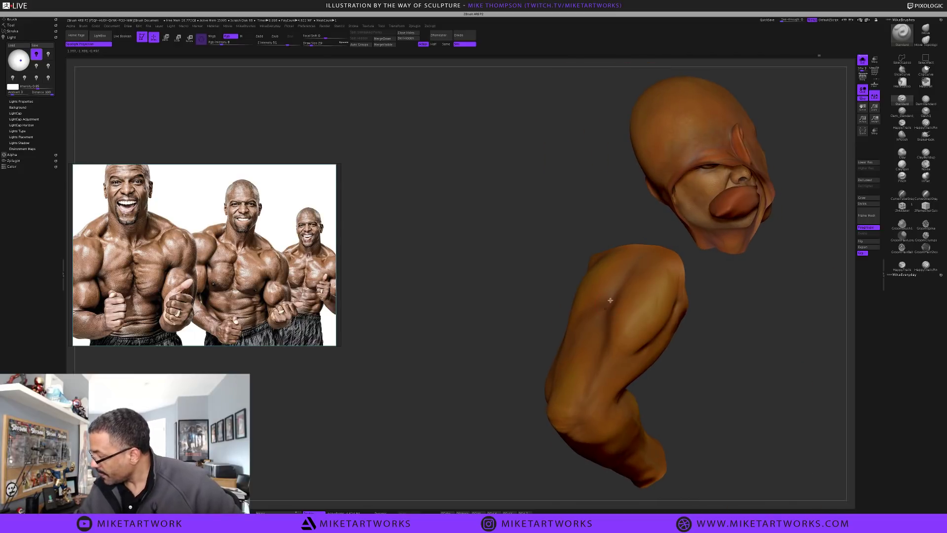
pyautogui.moveTo(700, 393); pyautogui.dragTo(613, 373)
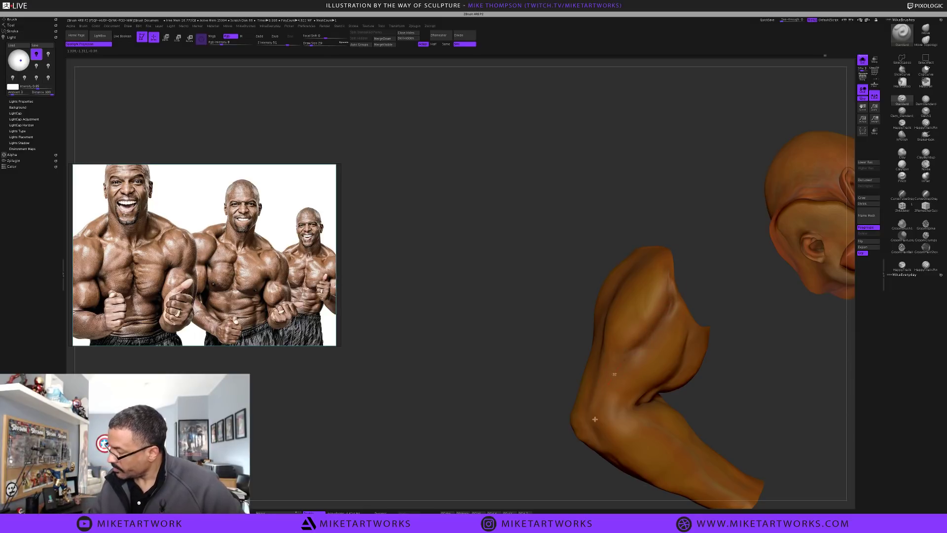
# Deepen the shading along the outer arm between the biceps, triceps and elbow
pyautogui.moveTo(741, 364); pyautogui.dragTo(685, 356)
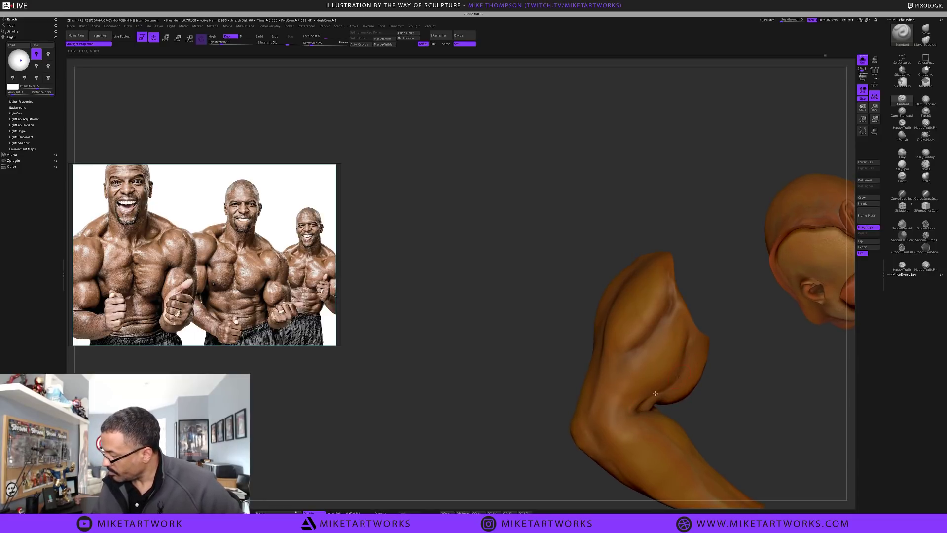
pyautogui.moveTo(731, 374); pyautogui.dragTo(705, 406)
pyautogui.moveTo(697, 410); pyautogui.dragTo(683, 406)
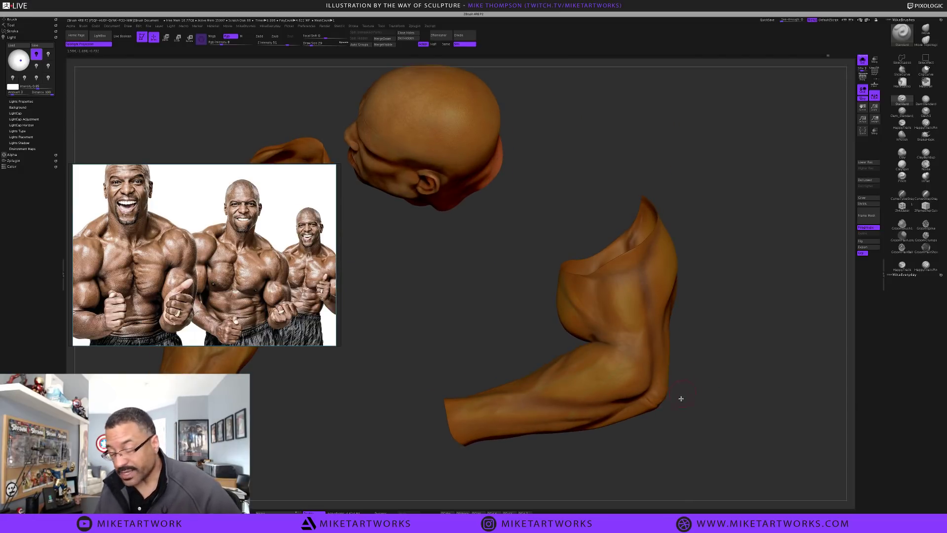
pyautogui.moveTo(707, 435)
pyautogui.mouseDown()
pyautogui.moveTo(734, 440)
pyautogui.moveTo(758, 427)
pyautogui.moveTo(716, 430)
pyautogui.moveTo(725, 419)
pyautogui.mouseUp()
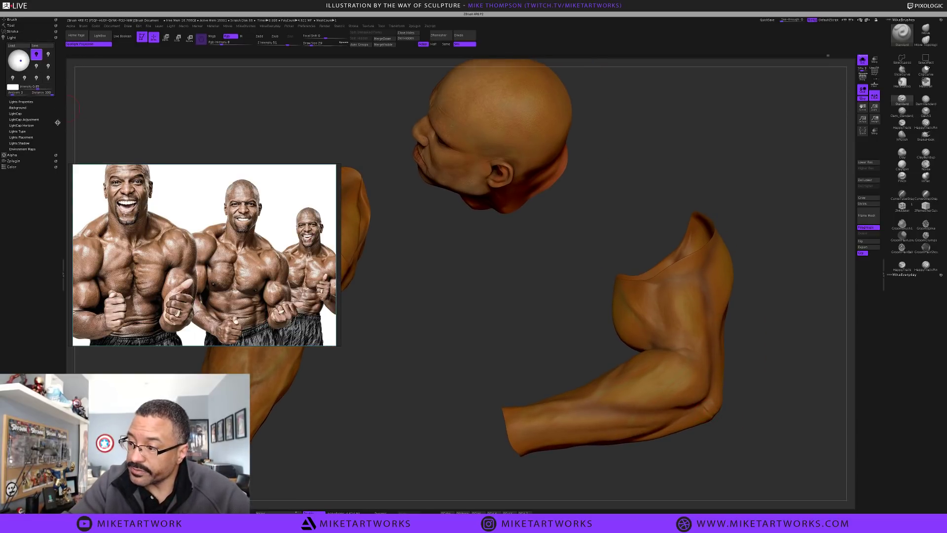
# Turn off polypaint on the head-and-arms subtool and set the current colour to white
pyautogui.click(12, 24)
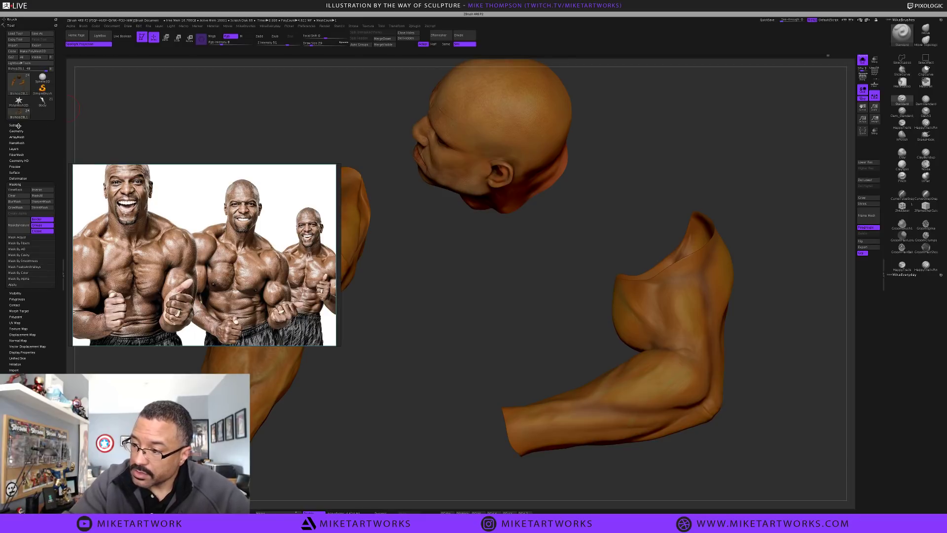
pyautogui.click(17, 125)
pyautogui.click(45, 131)
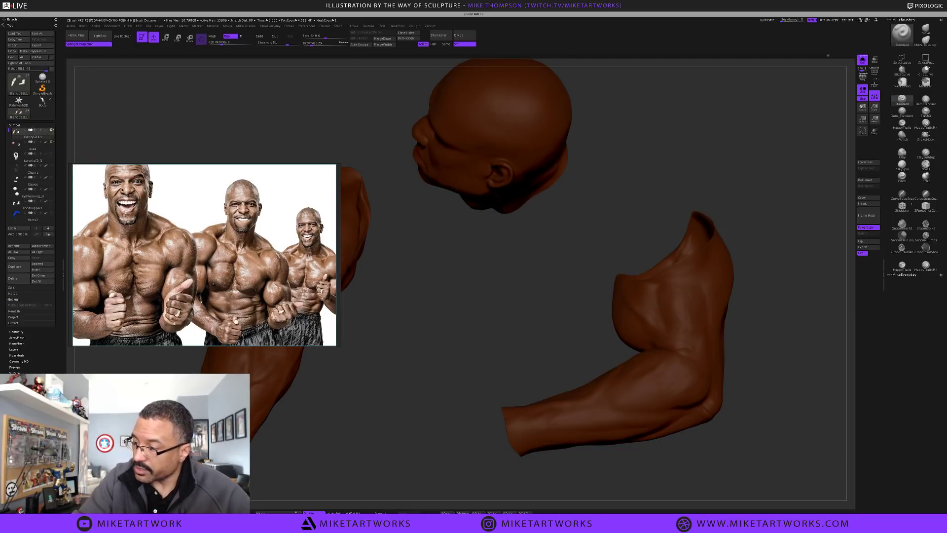
pyautogui.press('space')
pyautogui.moveTo(511, 370); pyautogui.dragTo(509, 369)
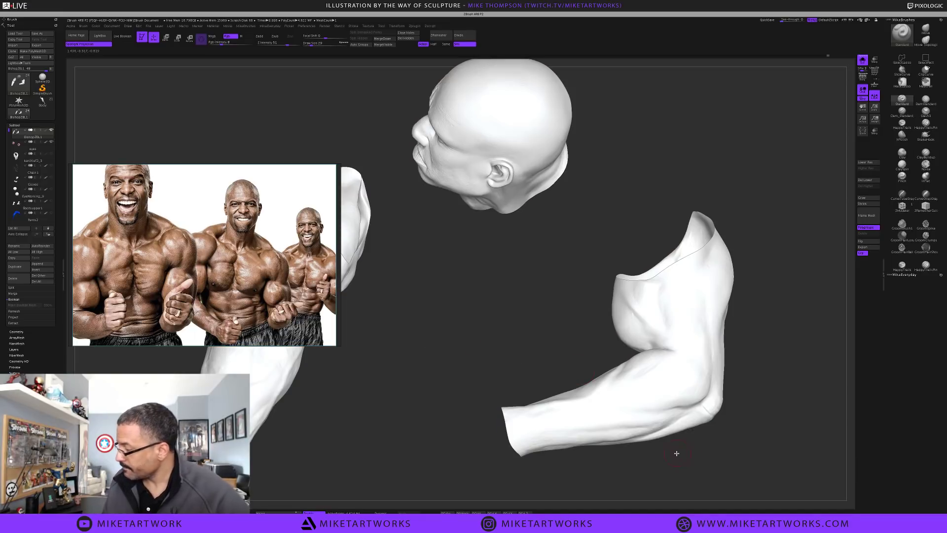
# Switch the head and arms to BasicMaterial and inspect the unpainted forms
pyautogui.press('space')
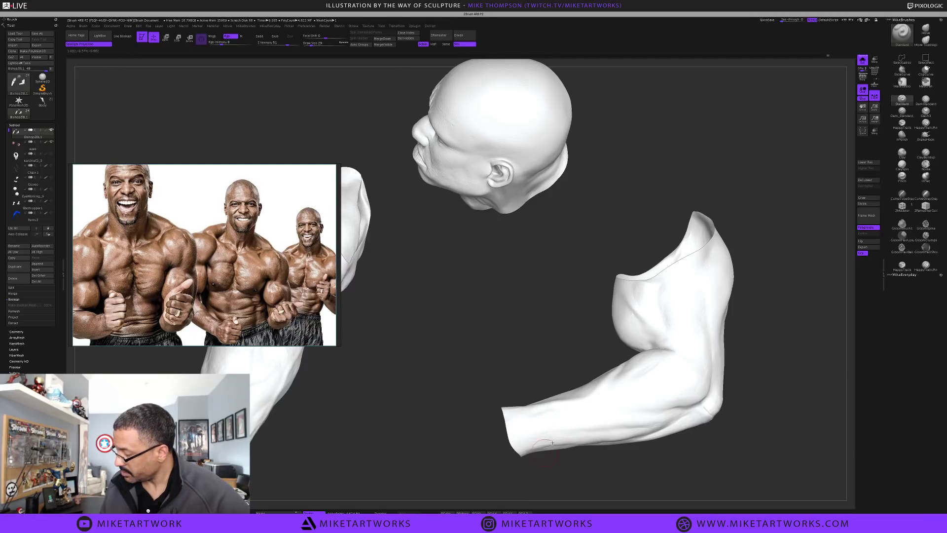
pyautogui.press('space')
pyautogui.click(537, 491)
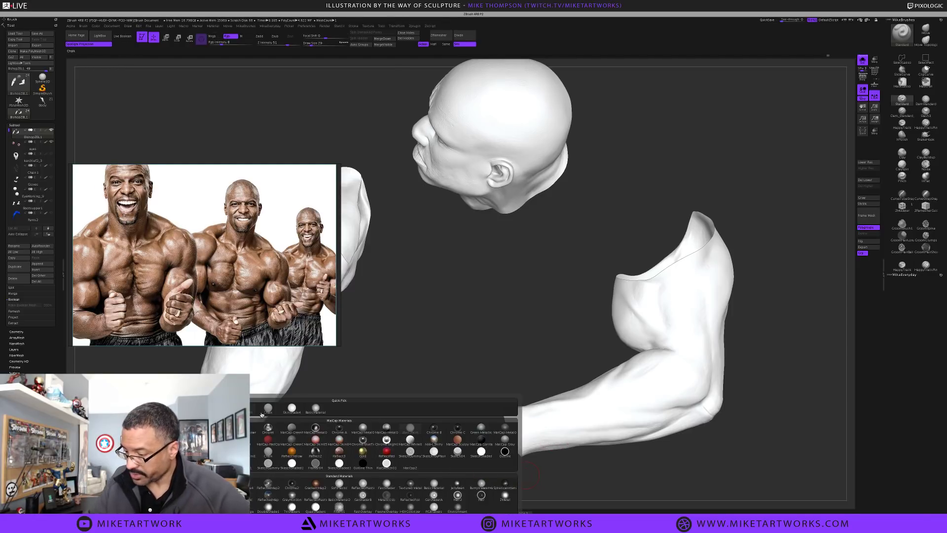
pyautogui.press('space')
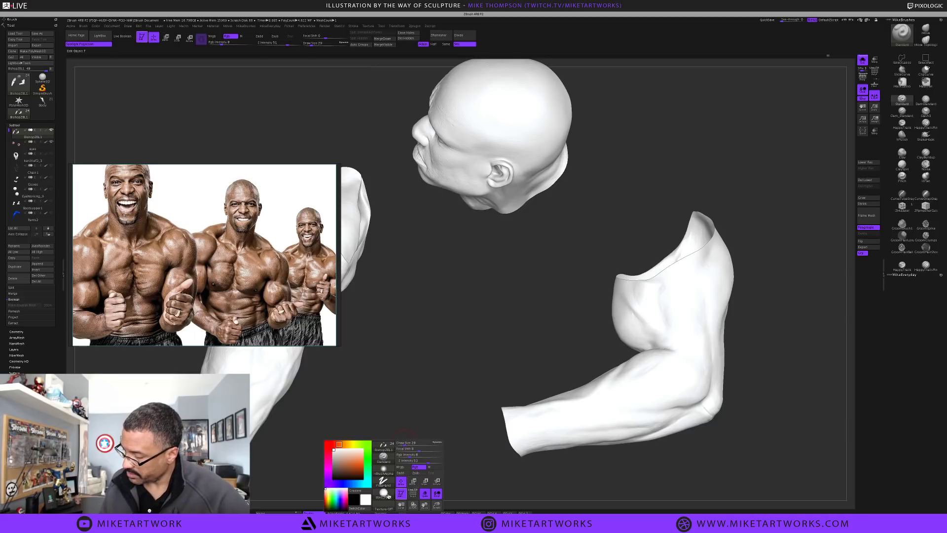
pyautogui.click(422, 486)
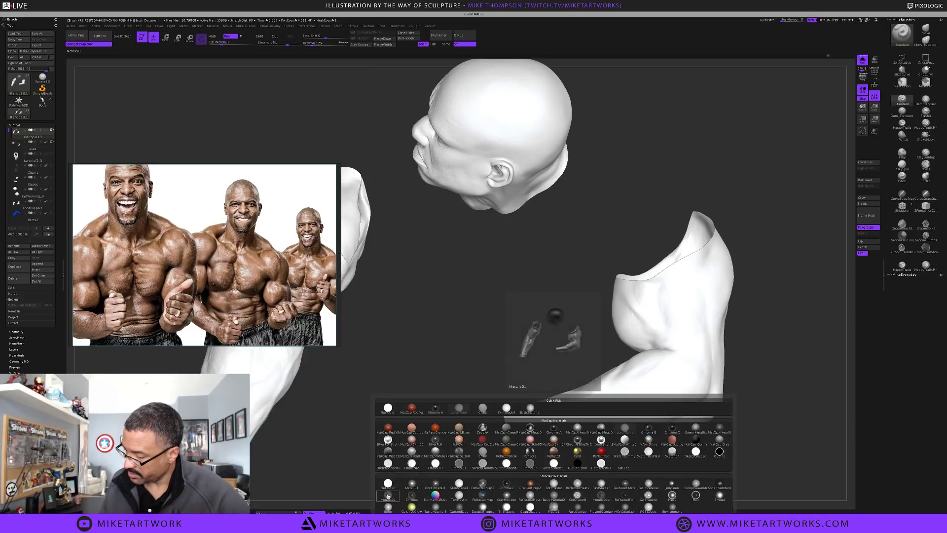
pyautogui.click(530, 409)
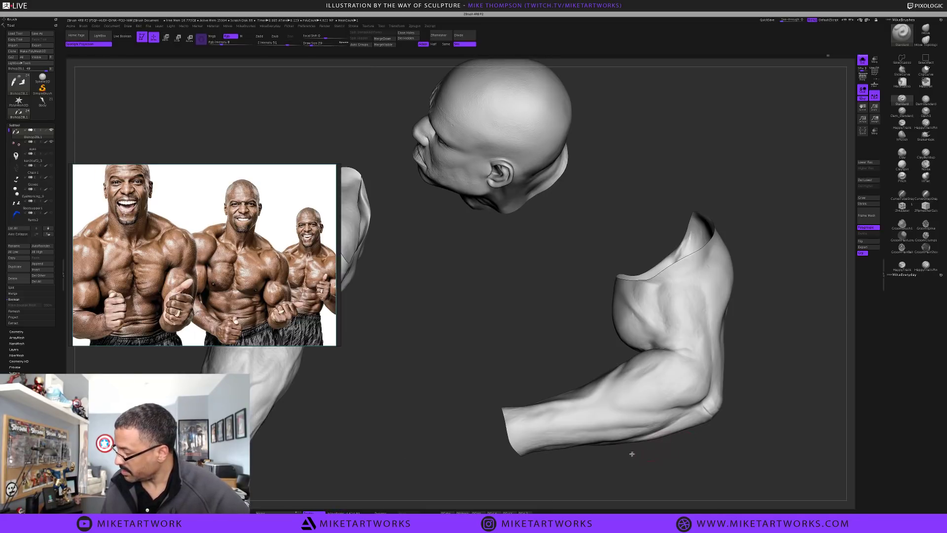
pyautogui.keyDown('alt'); pyautogui.moveTo(574, 477); pyautogui.dragTo(697, 457); pyautogui.keyUp('alt')
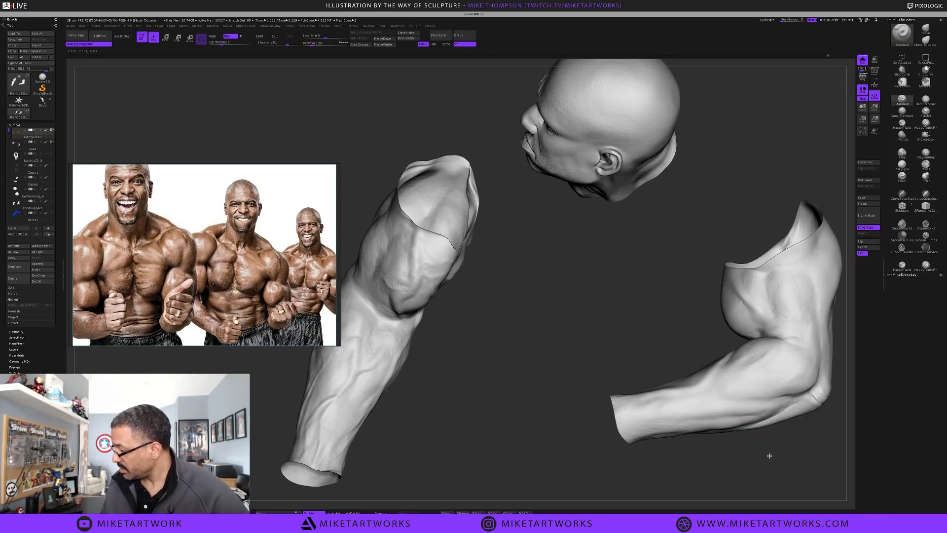
# Restore the painted skin colours on the head and arms and examine the upper arm and shoulder
pyautogui.hotkey('ctrl', 'z')
pyautogui.moveTo(767, 437); pyautogui.dragTo(768, 452)
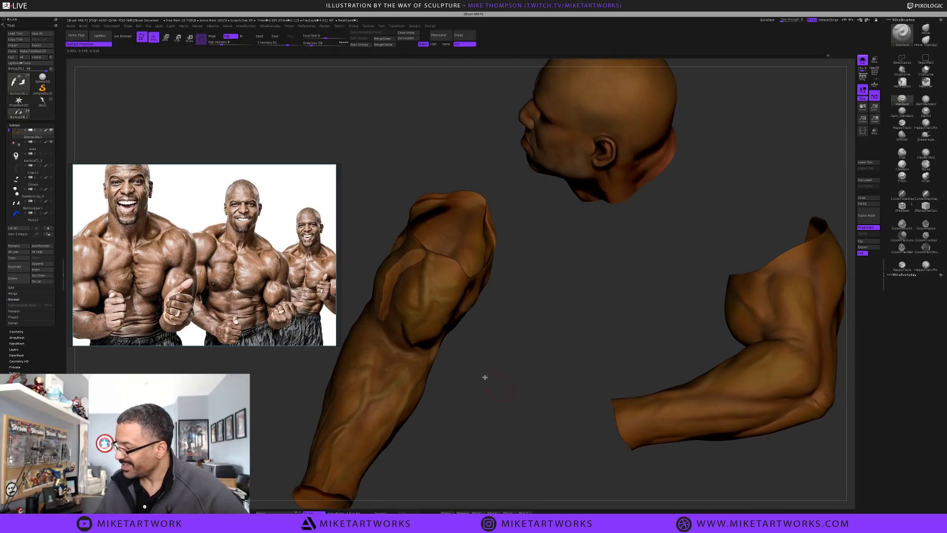
pyautogui.moveTo(533, 333)
pyautogui.mouseDown()
pyautogui.moveTo(546, 342)
pyautogui.moveTo(519, 327)
pyautogui.mouseUp()
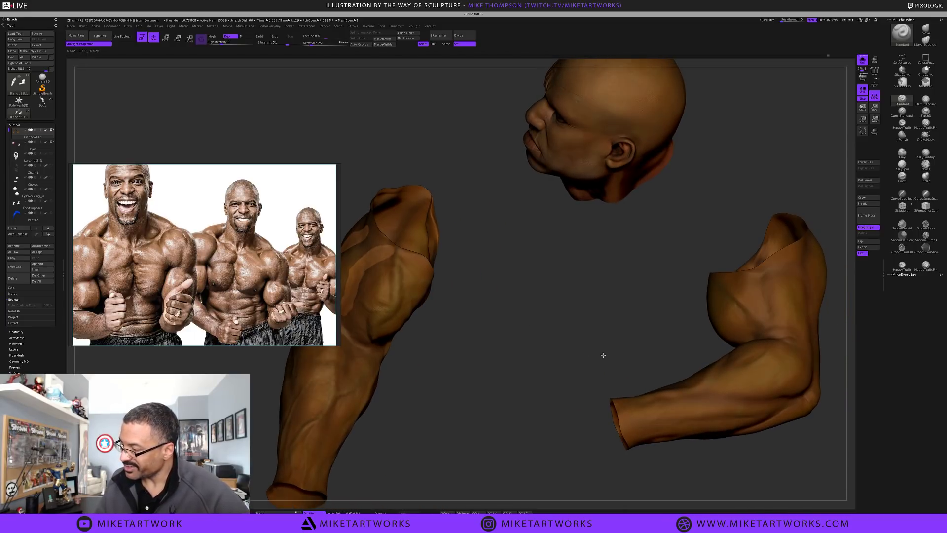
pyautogui.keyDown('alt'); pyautogui.moveTo(602, 354); pyautogui.dragTo(612, 358); pyautogui.keyUp('alt')
pyautogui.moveTo(608, 401); pyautogui.dragTo(607, 399)
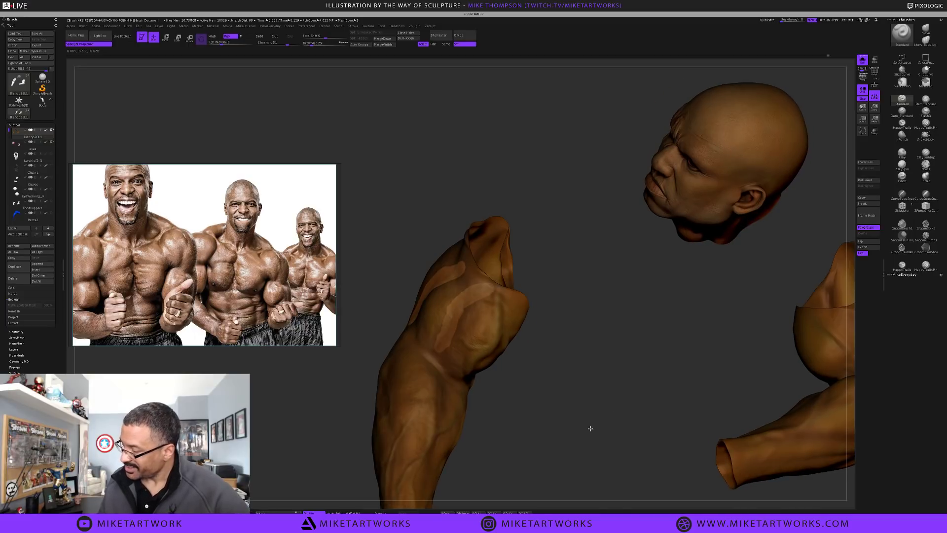
# Switch the head and arms to a flat, unlit material that displays only the painted colours
pyautogui.press('space')
pyautogui.click(559, 470)
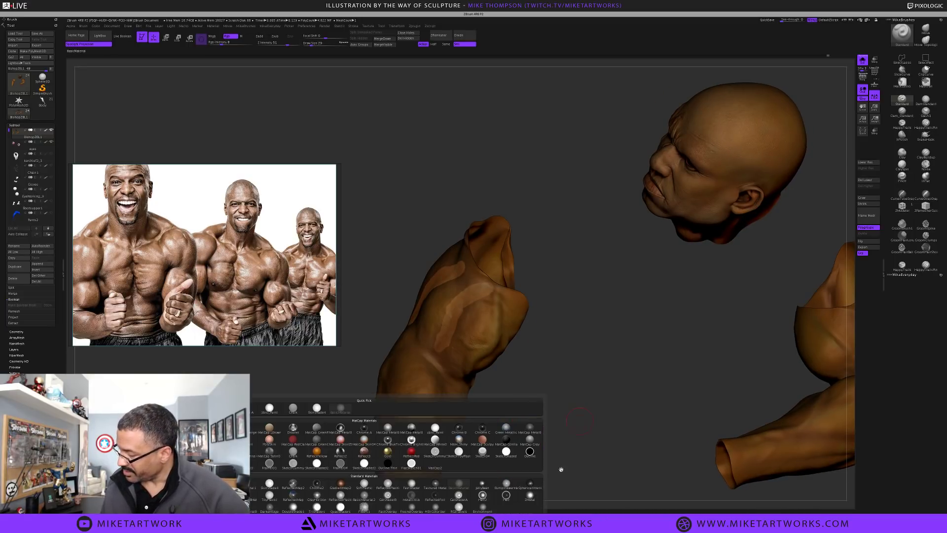
pyautogui.click(198, 484)
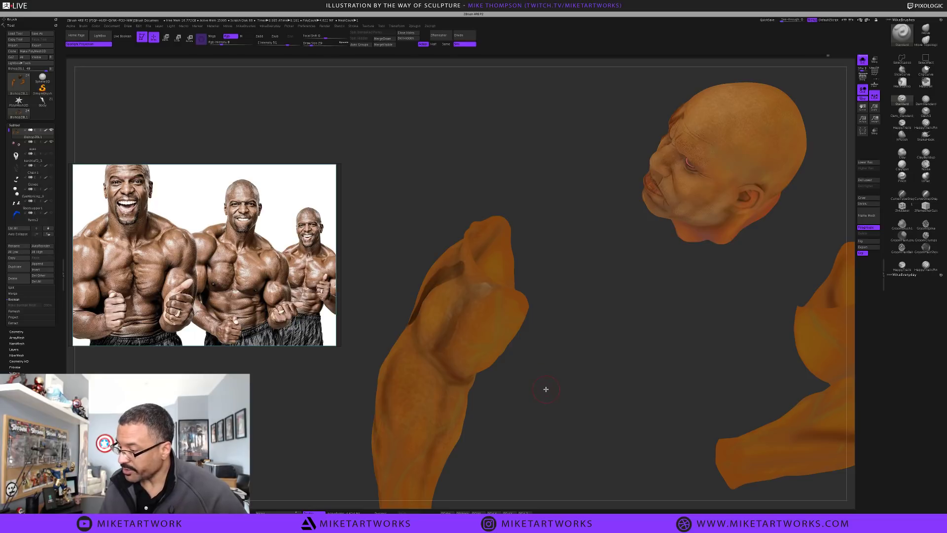
pyautogui.moveTo(550, 390); pyautogui.dragTo(551, 385)
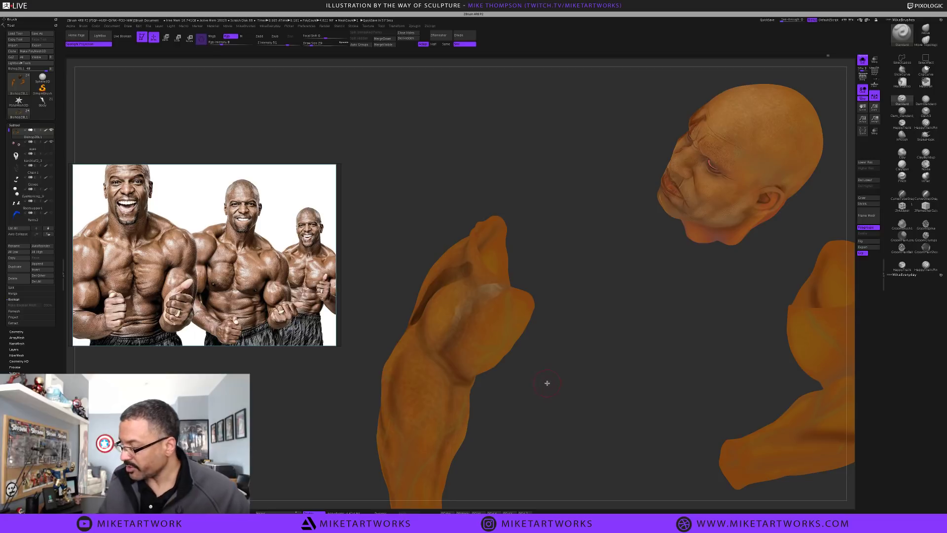
# Fill the whole head-and-arms subtool with solid white
pyautogui.press('space')
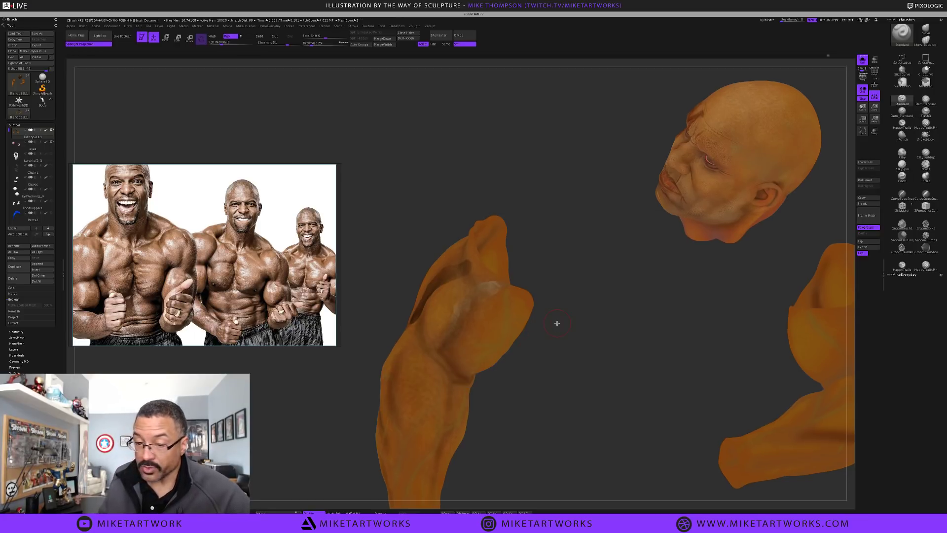
pyautogui.press('space')
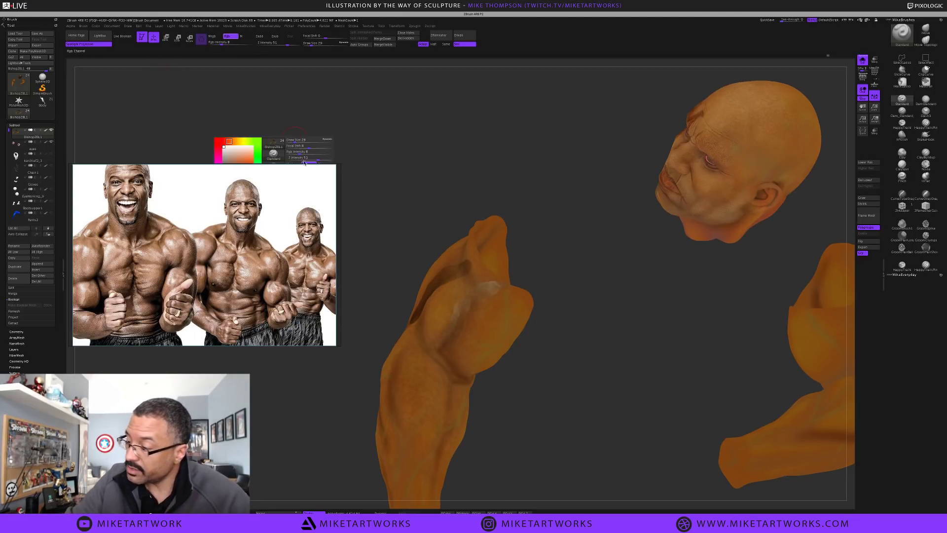
pyautogui.press('space')
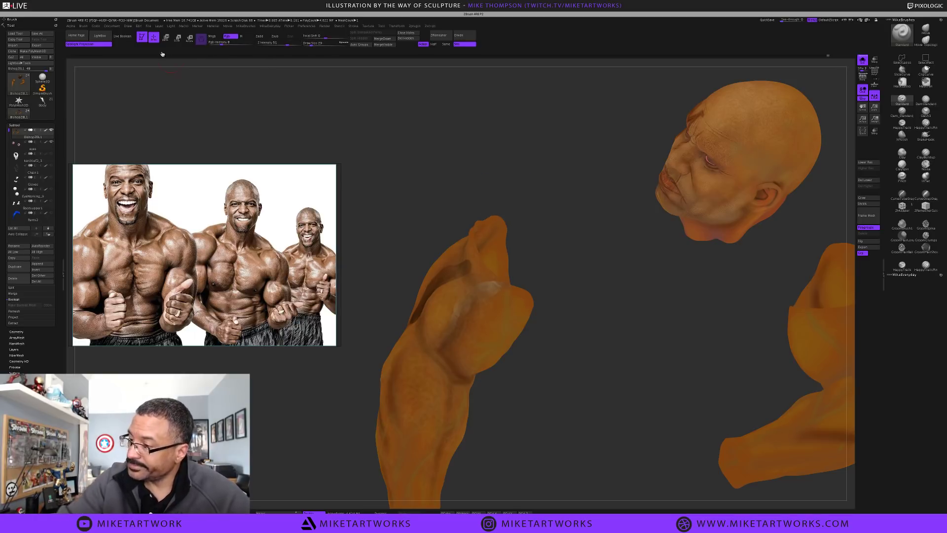
pyautogui.moveTo(97, 28)
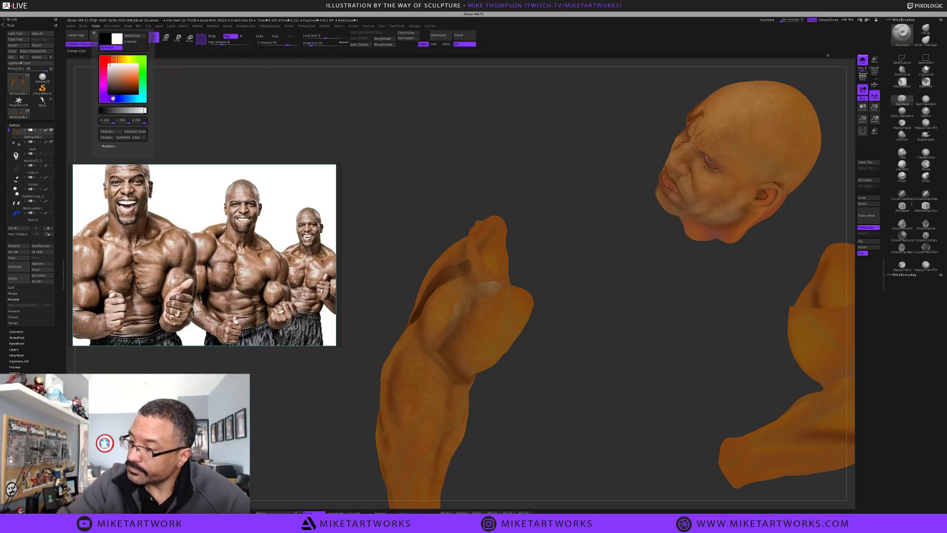
pyautogui.click(117, 129)
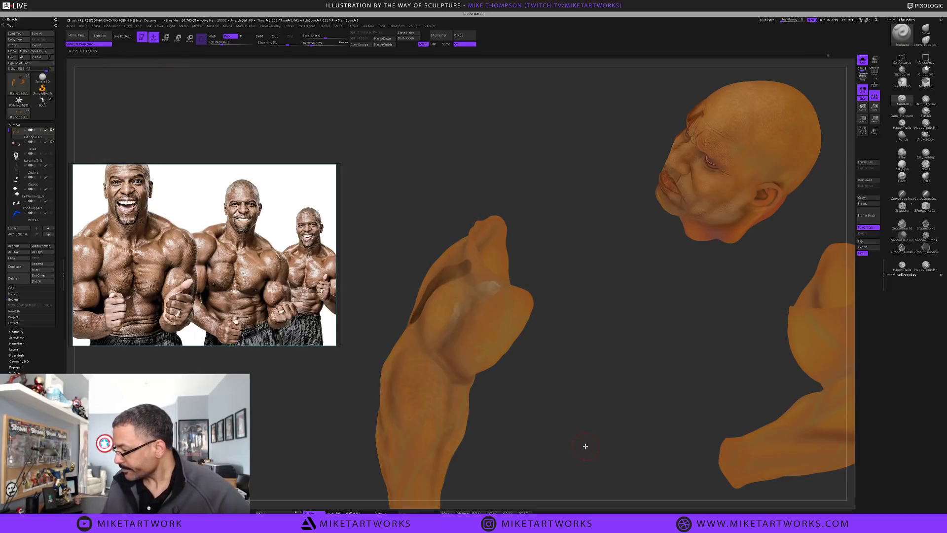
pyautogui.press('ctrl')
pyautogui.hotkey('ctrl', 'f')
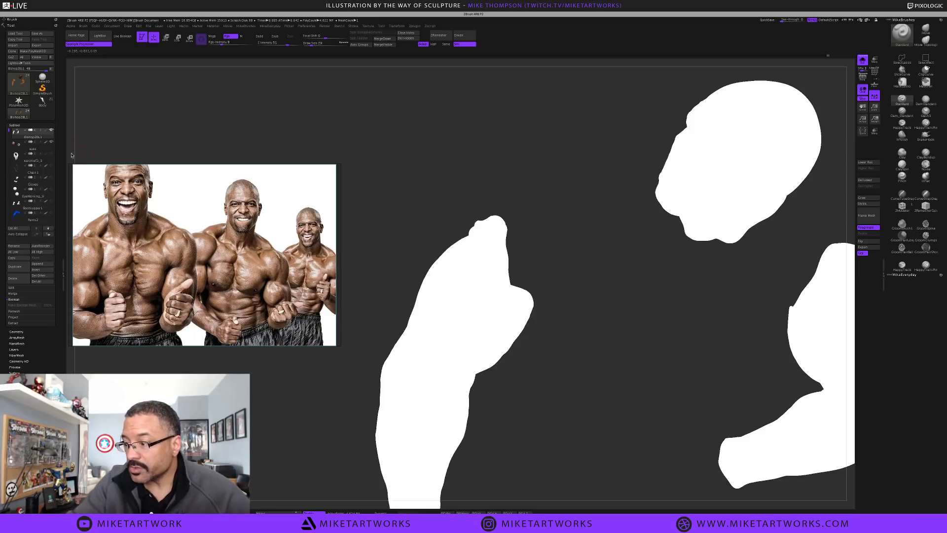
# Undo the white fill and fill the head-and-arms subtool using the material channel only
pyautogui.hotkey('ctrl', 'z')
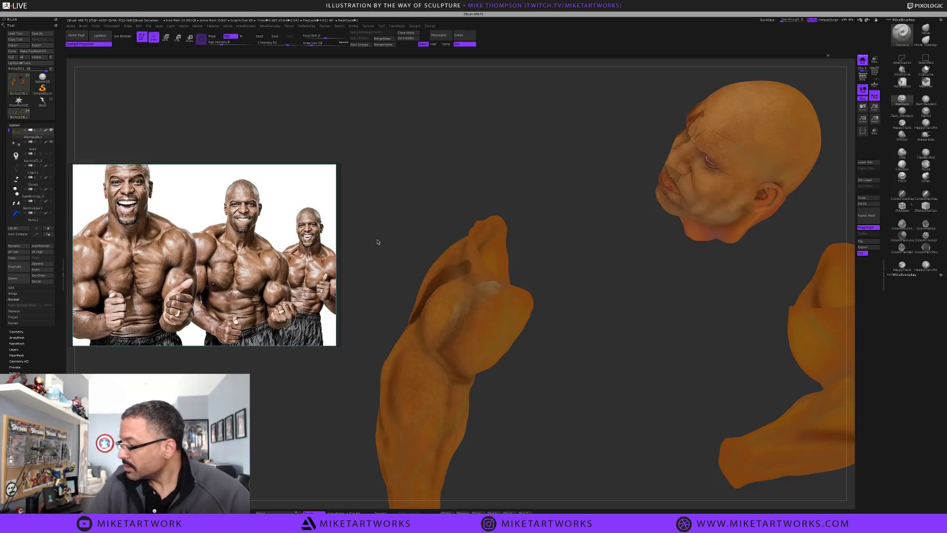
pyautogui.press('space')
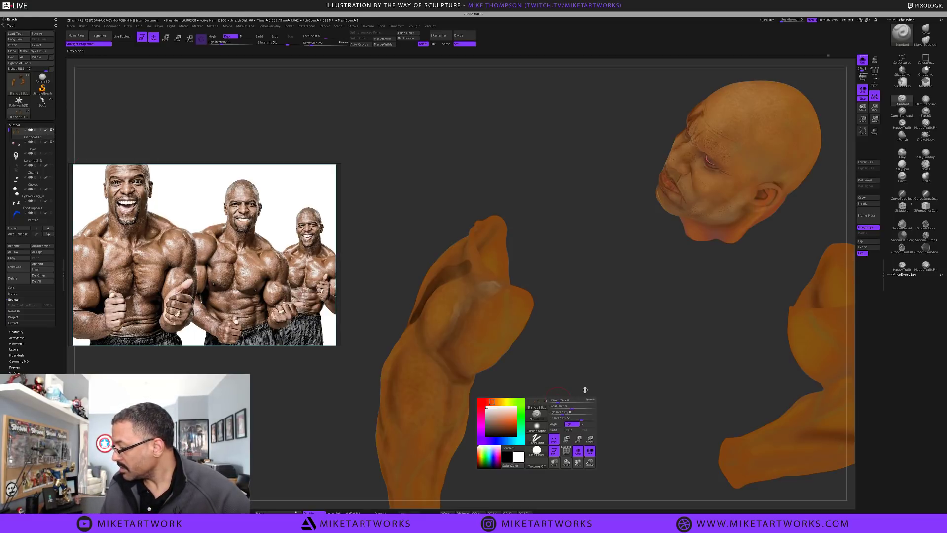
pyautogui.click(587, 424)
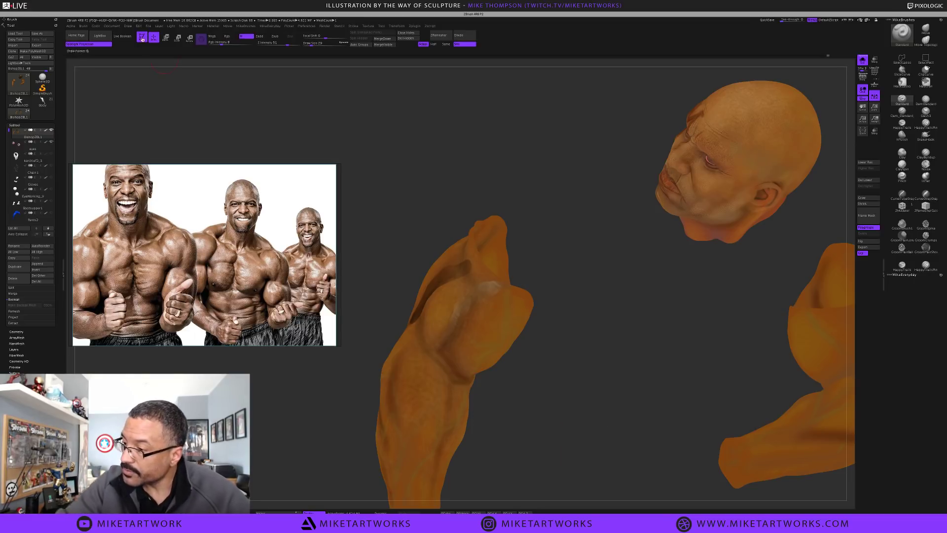
pyautogui.click(96, 26)
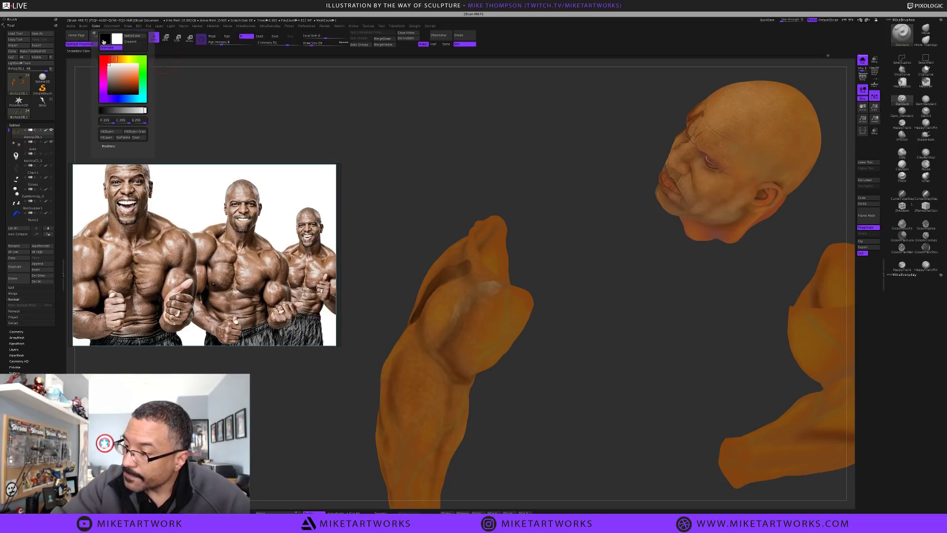
pyautogui.click(111, 131)
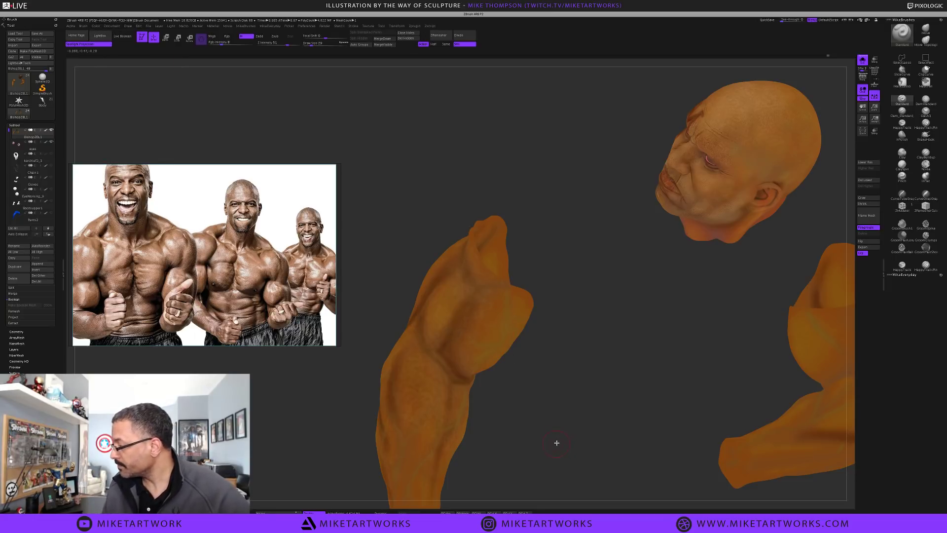
# Switch the head and arms from the flat material to a shaded material that displays the sculpted forms
pyautogui.moveTo(556, 442); pyautogui.dragTo(558, 438)
pyautogui.press('space')
pyautogui.click(546, 483)
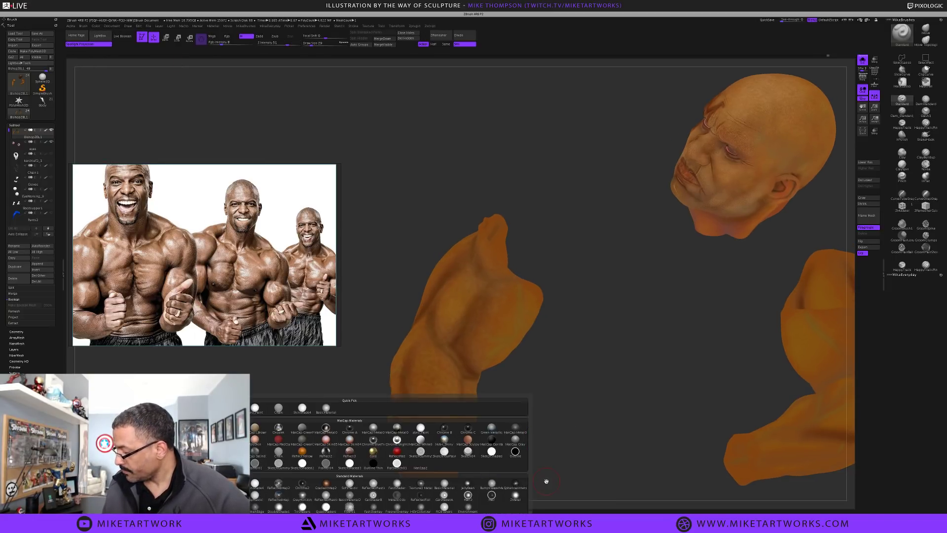
pyautogui.click(305, 411)
pyautogui.press('space')
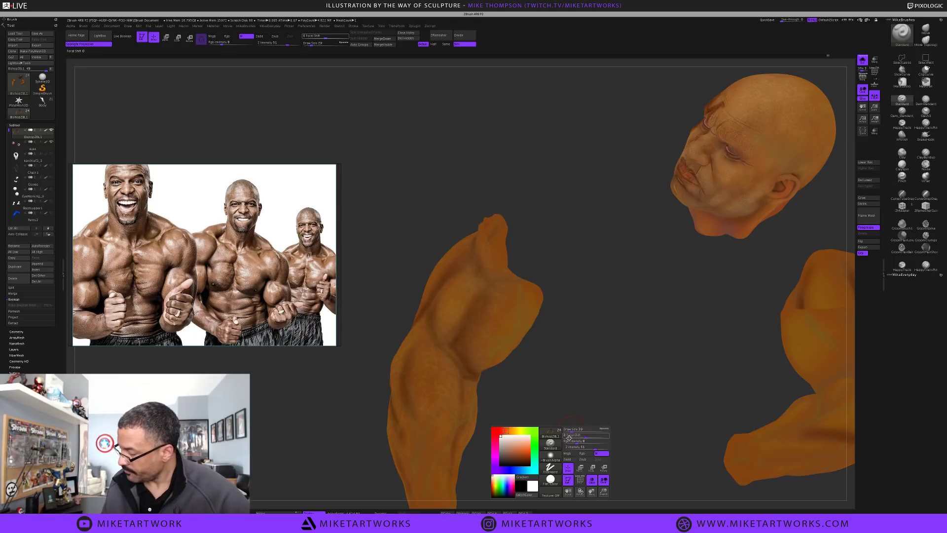
pyautogui.click(546, 483)
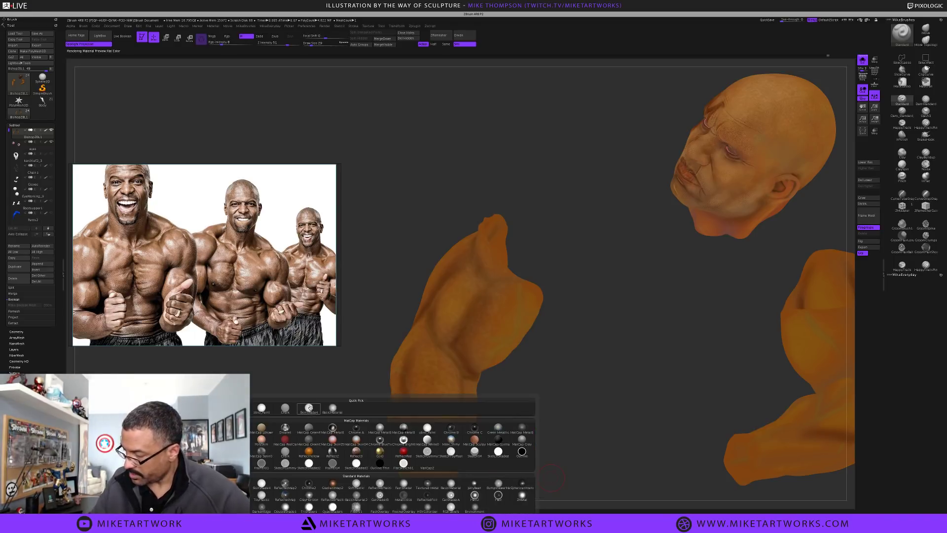
pyautogui.click(318, 424)
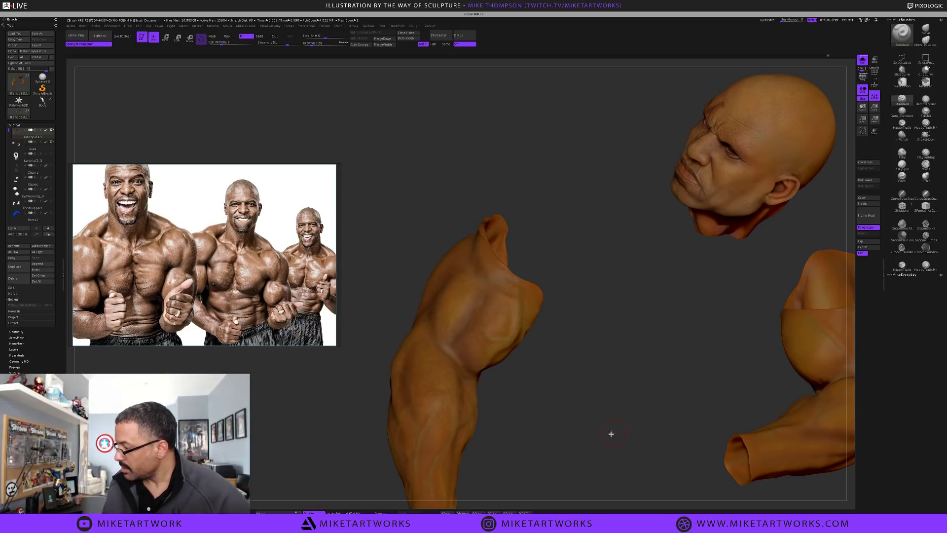
pyautogui.keyDown('alt'); pyautogui.moveTo(612, 434); pyautogui.dragTo(554, 431); pyautogui.keyUp('alt')
pyautogui.press('space')
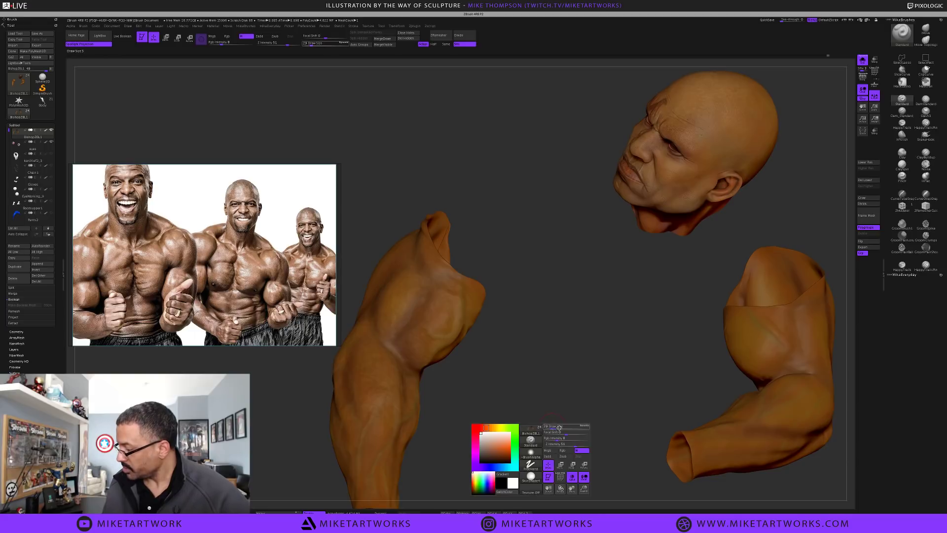
pyautogui.click(534, 477)
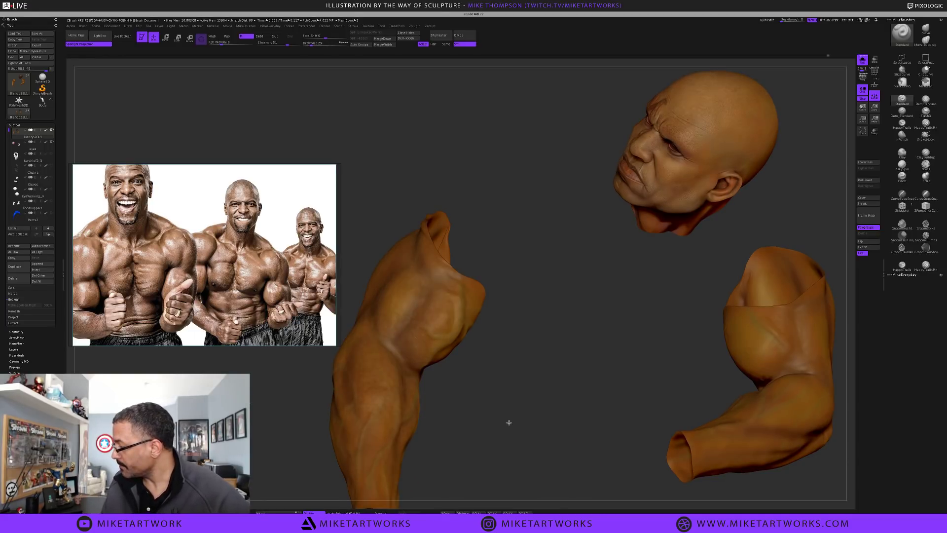
# Pick a dark orange-brown paint colour for the bent arm and set the brush to apply Rgb colour only
pyautogui.keyDown('alt'); pyautogui.moveTo(574, 448); pyautogui.dragTo(503, 419); pyautogui.keyUp('alt')
pyautogui.keyDown('alt'); pyautogui.moveTo(754, 459); pyautogui.dragTo(612, 460); pyautogui.keyUp('alt')
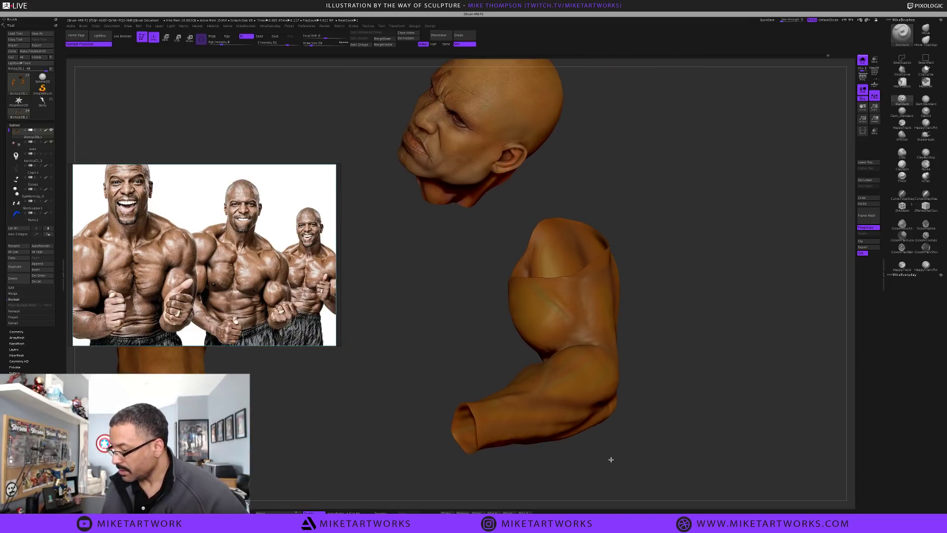
pyautogui.moveTo(656, 355); pyautogui.dragTo(644, 431)
pyautogui.press('space')
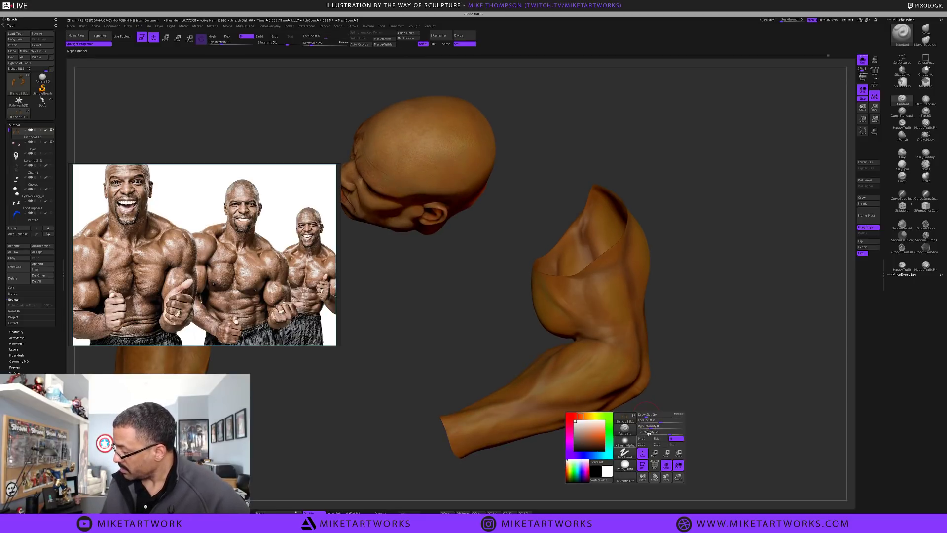
pyautogui.click(597, 444)
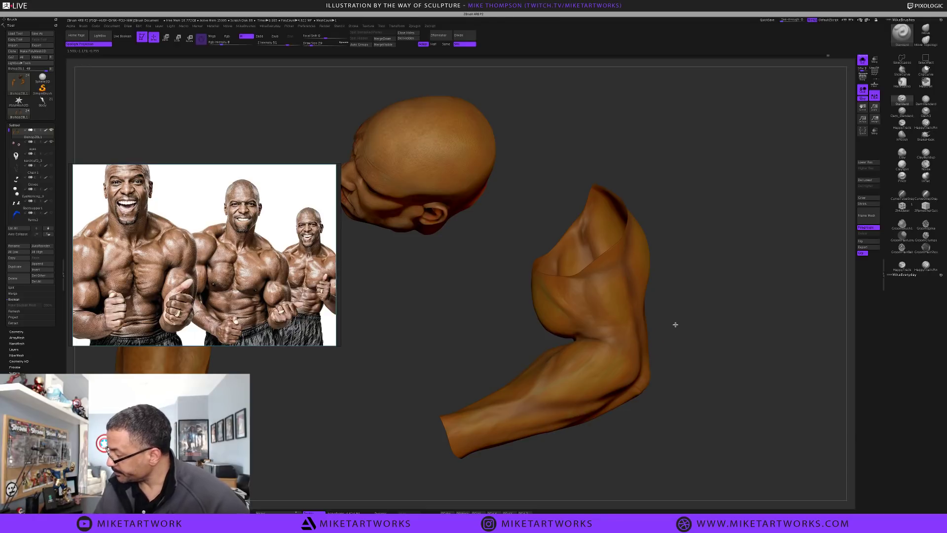
pyautogui.moveTo(675, 324); pyautogui.dragTo(585, 284)
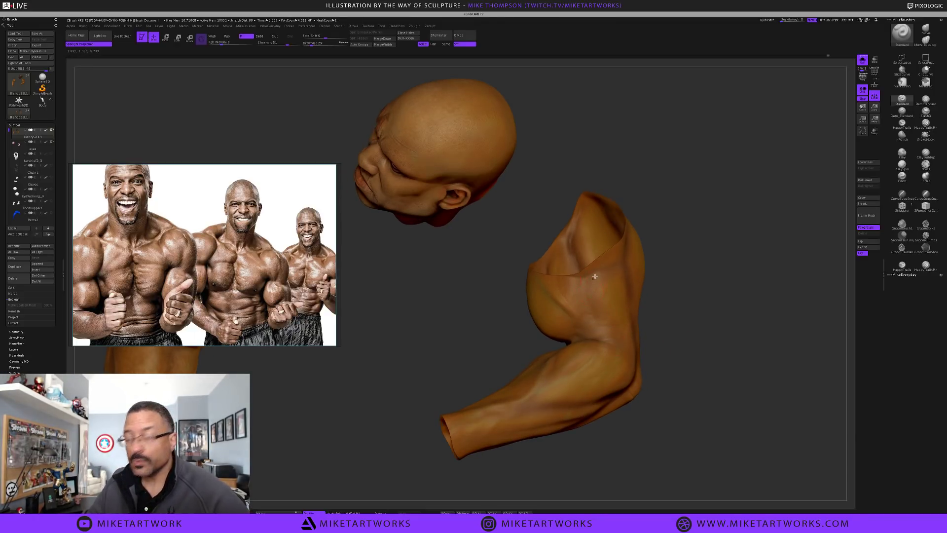
pyautogui.press('space')
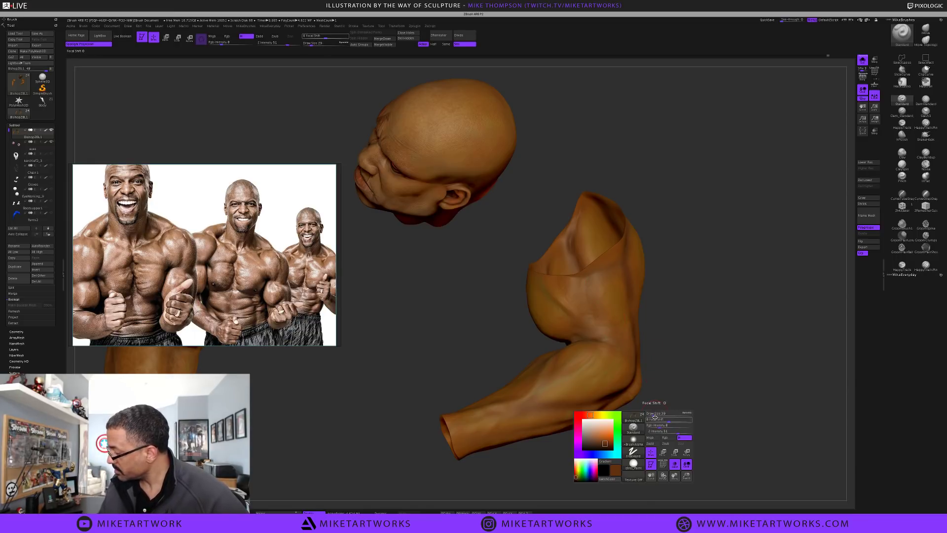
pyautogui.press('ctrl')
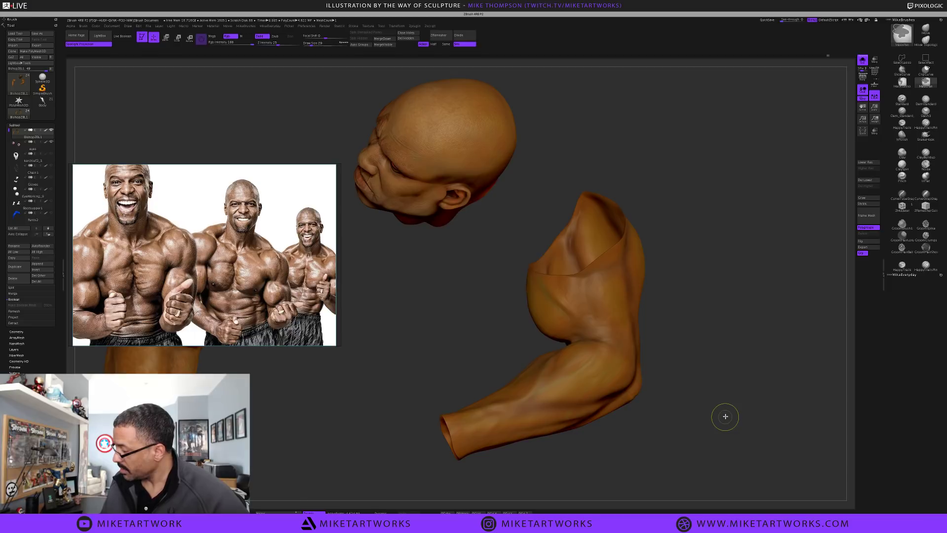
pyautogui.press('space')
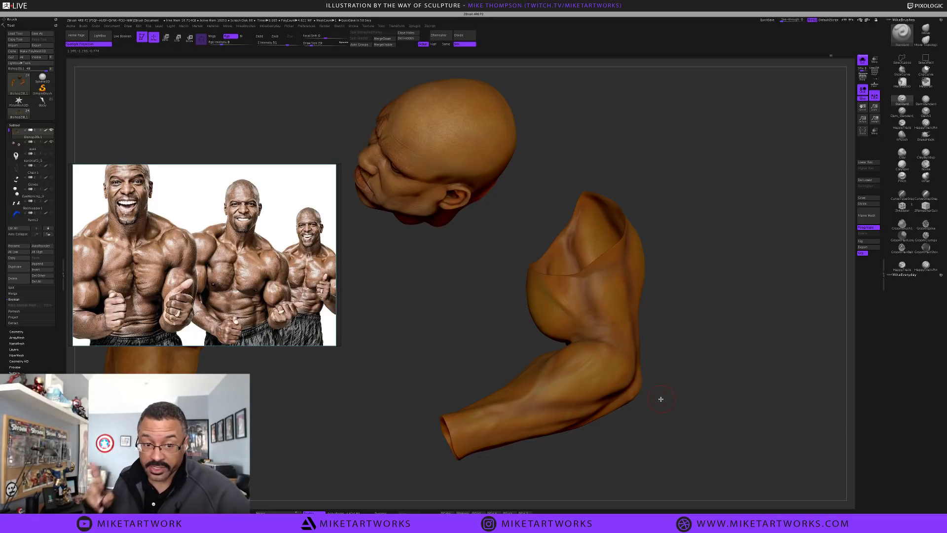
# Paint subtle dark brown shading along the muscle creases of the bent arm, working around the upper arm and elbow
pyautogui.moveTo(666, 386); pyautogui.dragTo(675, 403)
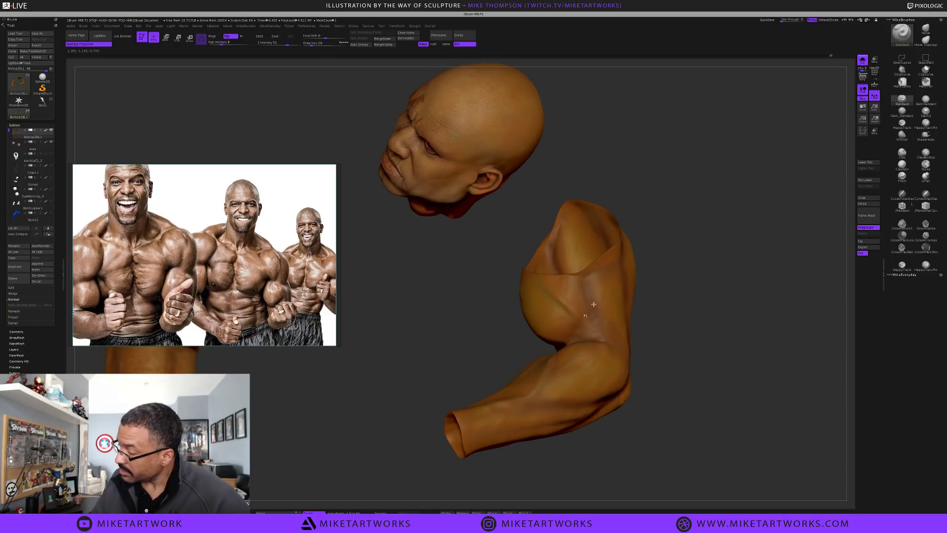
pyautogui.moveTo(664, 370); pyautogui.dragTo(543, 349)
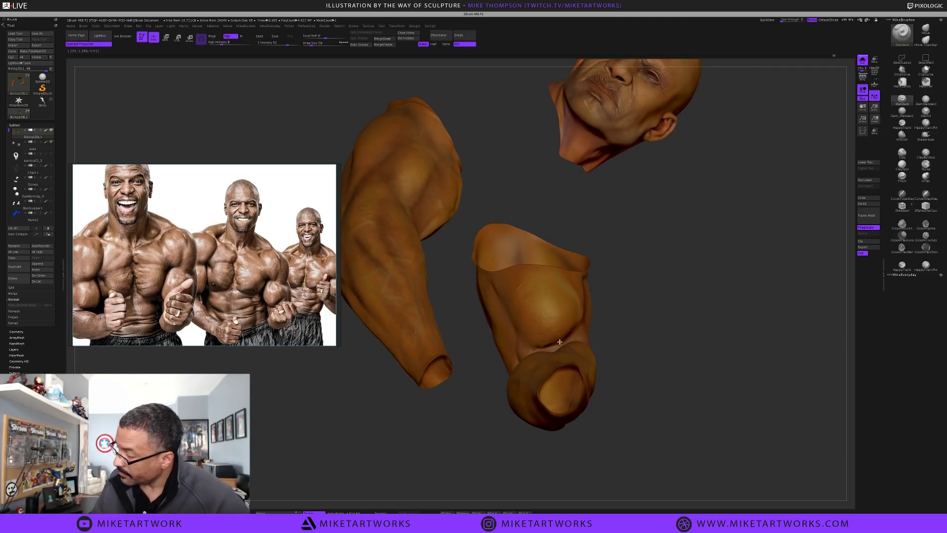
pyautogui.moveTo(639, 408); pyautogui.dragTo(670, 420)
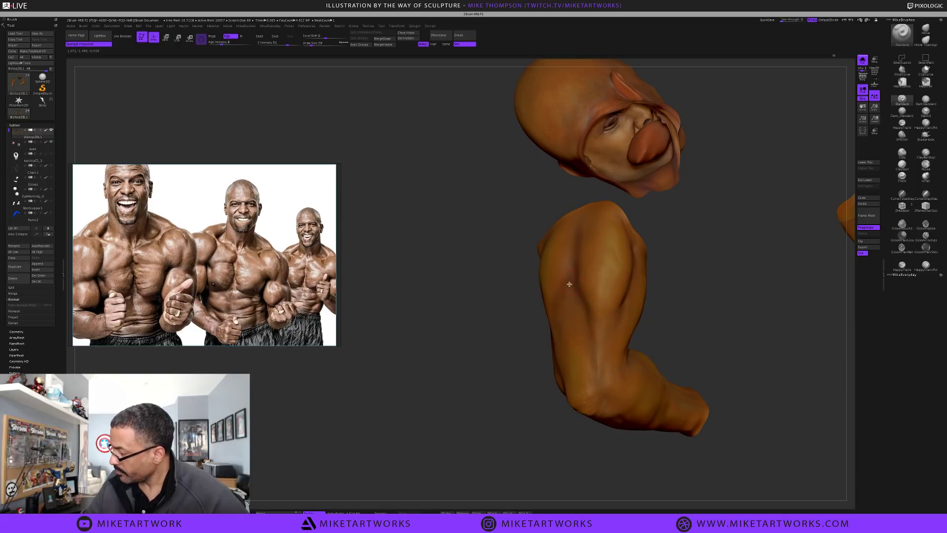
pyautogui.moveTo(697, 338); pyautogui.dragTo(694, 334)
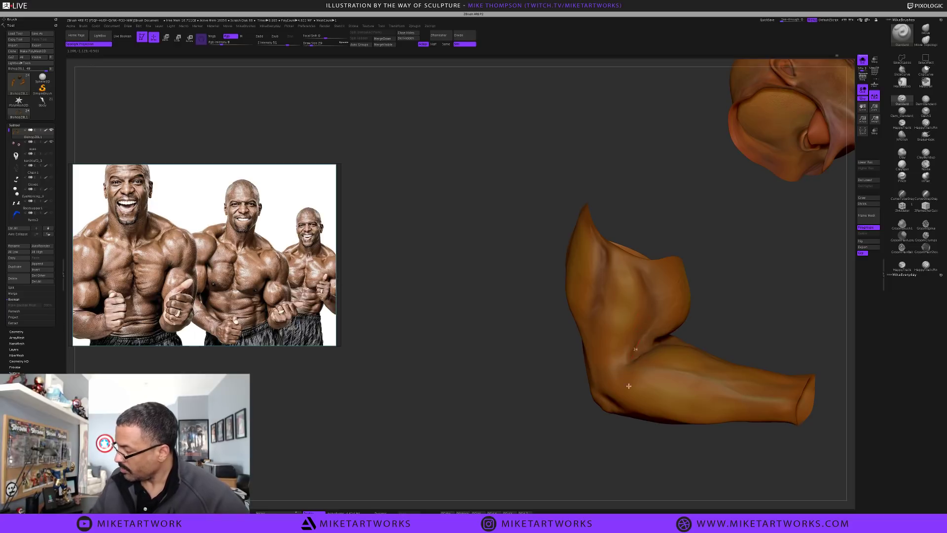
pyautogui.keyDown('alt'); pyautogui.moveTo(562, 460); pyautogui.dragTo(653, 487); pyautogui.keyUp('alt')
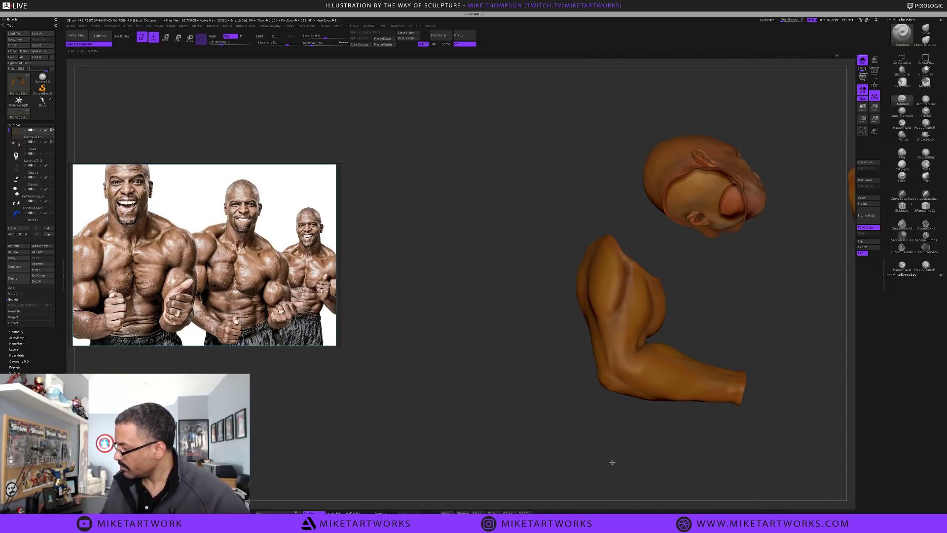
pyautogui.keyDown('alt'); pyautogui.moveTo(613, 462); pyautogui.dragTo(609, 508); pyautogui.keyUp('alt')
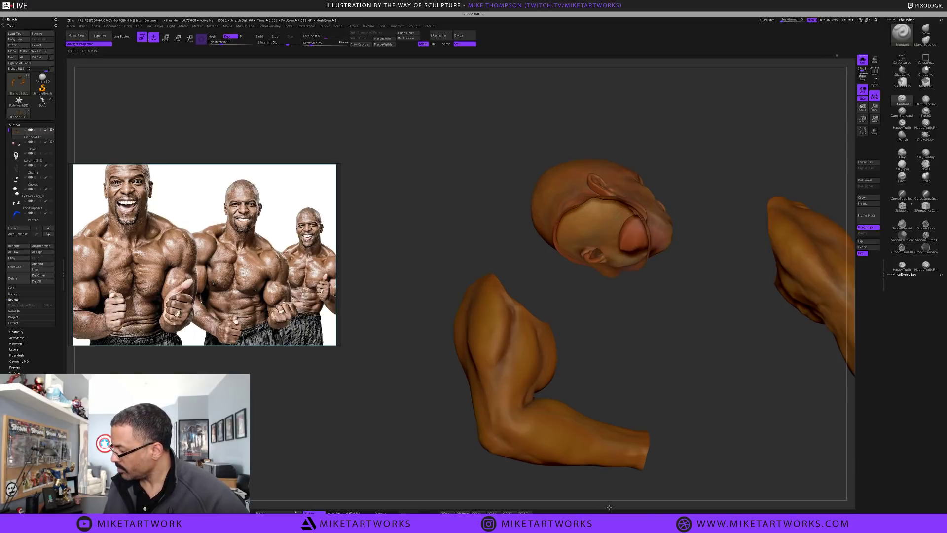
pyautogui.keyDown('alt'); pyautogui.moveTo(606, 380); pyautogui.dragTo(428, 393); pyautogui.keyUp('alt')
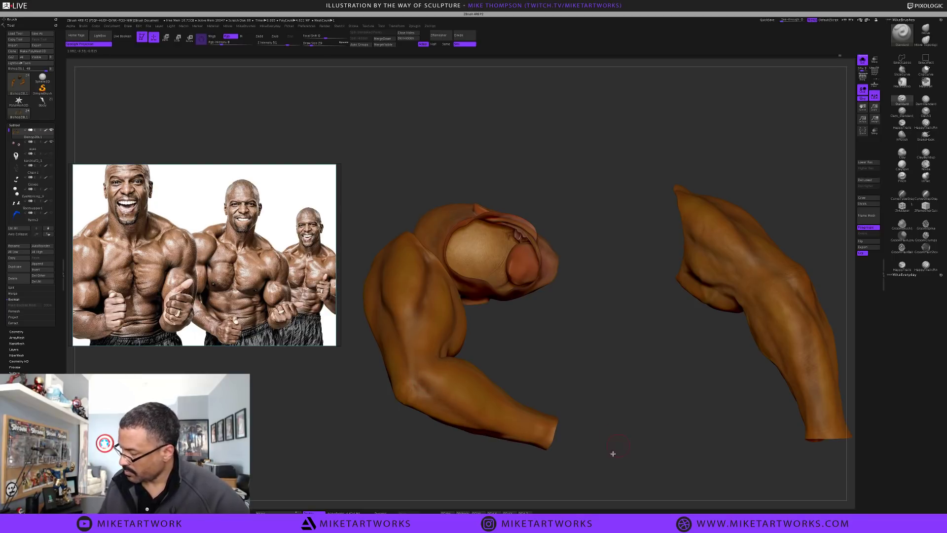
pyautogui.moveTo(613, 453)
pyautogui.mouseDown()
pyautogui.moveTo(607, 469)
pyautogui.moveTo(650, 438)
pyautogui.moveTo(641, 431)
pyautogui.mouseUp()
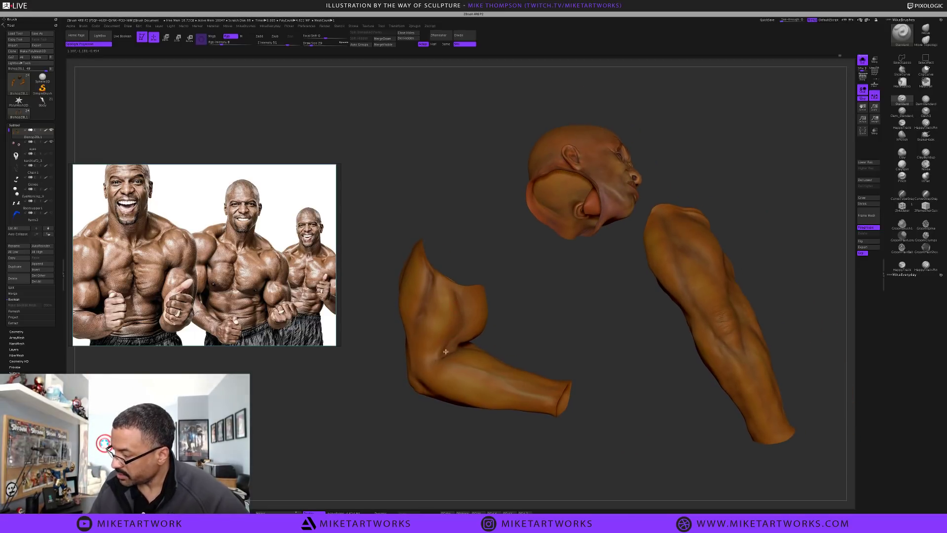
# Isolate the straighter arm by hiding the head and the bent arm, leaving nothing masked
pyautogui.moveTo(654, 438)
pyautogui.mouseDown()
pyautogui.moveTo(702, 410)
pyautogui.moveTo(690, 392)
pyautogui.moveTo(677, 406)
pyautogui.moveTo(612, 393)
pyautogui.mouseUp()
pyautogui.keyDown('alt'); pyautogui.moveTo(723, 392); pyautogui.dragTo(813, 393); pyautogui.keyUp('alt')
pyautogui.moveTo(578, 419); pyautogui.dragTo(564, 400)
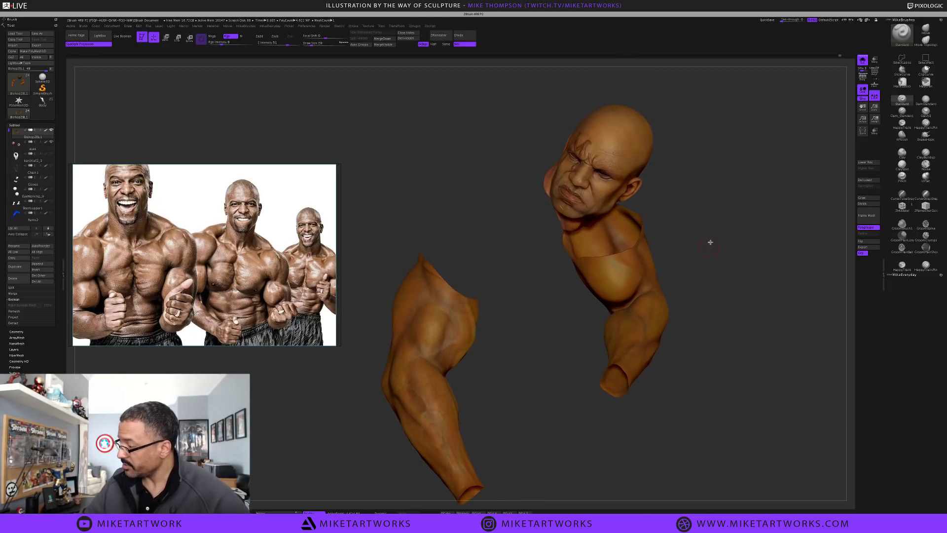
pyautogui.moveTo(552, 69)
pyautogui.keyDown('ctrl'); pyautogui.mouseDown()
pyautogui.moveTo(554, 233)
pyautogui.moveTo(613, 461)
pyautogui.moveTo(721, 451)
pyautogui.moveTo(740, 438)
pyautogui.moveTo(723, 449)
pyautogui.mouseUp(); pyautogui.keyUp('ctrl')
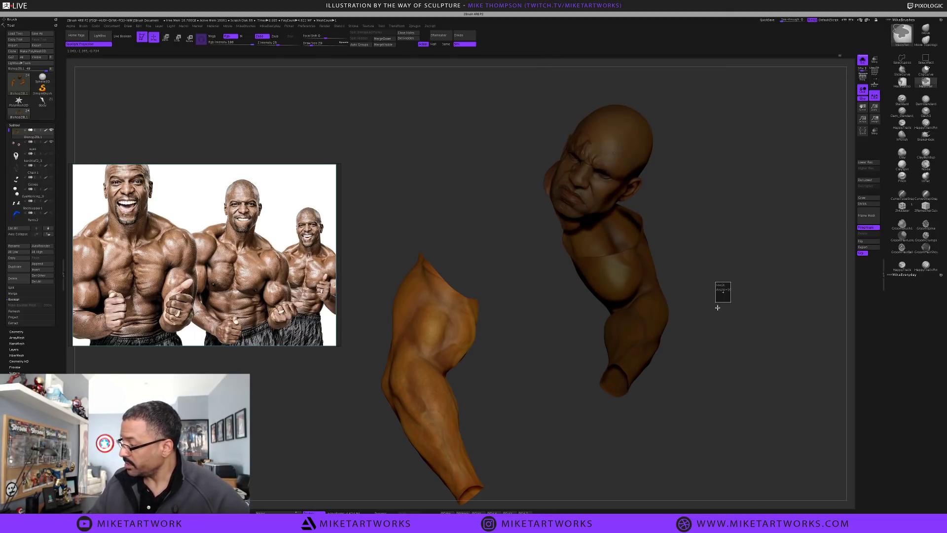
pyautogui.keyDown('ctrl'); pyautogui.moveTo(722, 292); pyautogui.dragTo(719, 305); pyautogui.keyUp('ctrl')
pyautogui.keyDown('alt'); pyautogui.moveTo(618, 398); pyautogui.dragTo(628, 385); pyautogui.keyUp('alt')
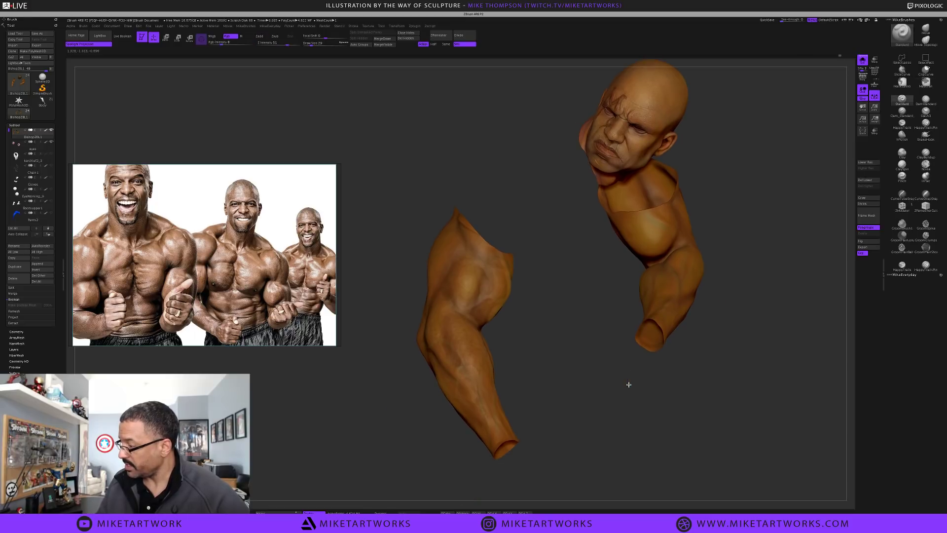
pyautogui.keyDown('ctrl'); pyautogui.keyDown('shift'); pyautogui.moveTo(565, 494); pyautogui.dragTo(396, 163); pyautogui.keyUp('shift'); pyautogui.keyUp('ctrl')
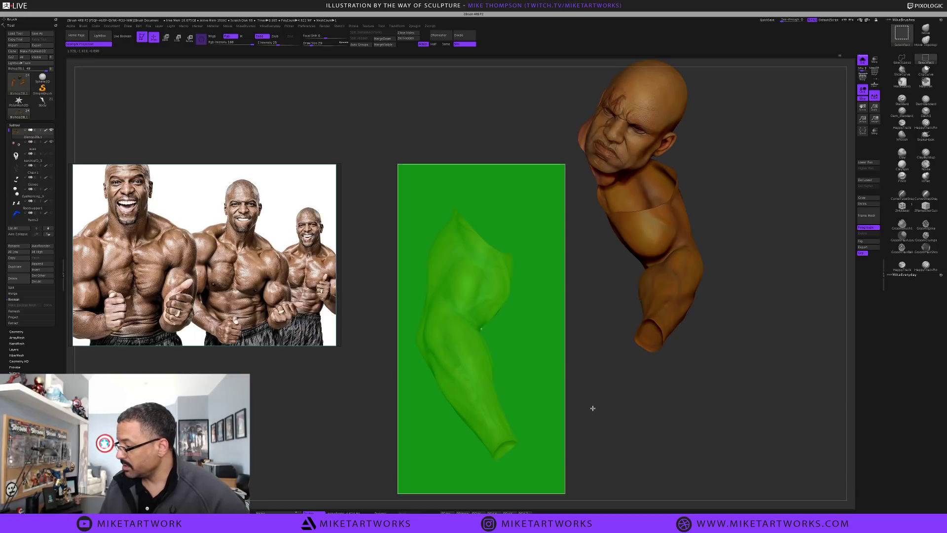
pyautogui.keyDown('alt'); pyautogui.moveTo(584, 408); pyautogui.dragTo(597, 437); pyautogui.keyUp('alt')
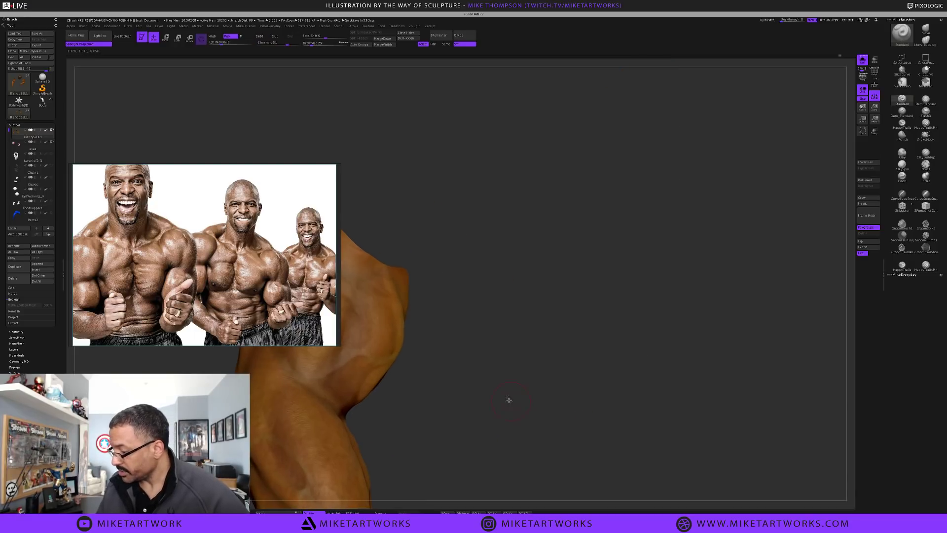
pyautogui.moveTo(508, 400)
pyautogui.keyDown('alt'); pyautogui.mouseDown()
pyautogui.moveTo(678, 327)
pyautogui.moveTo(661, 389)
pyautogui.moveTo(674, 385)
pyautogui.mouseUp(); pyautogui.keyUp('alt')
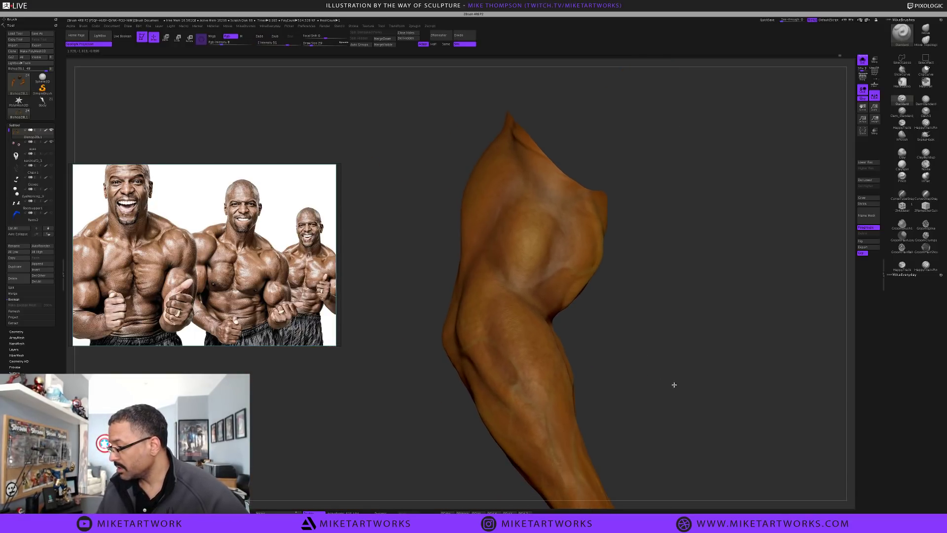
# Turn off always-on-top for the reference image window and bring the sculpt in front of it
pyautogui.rightClick(266, 258)
pyautogui.moveTo(275, 302)
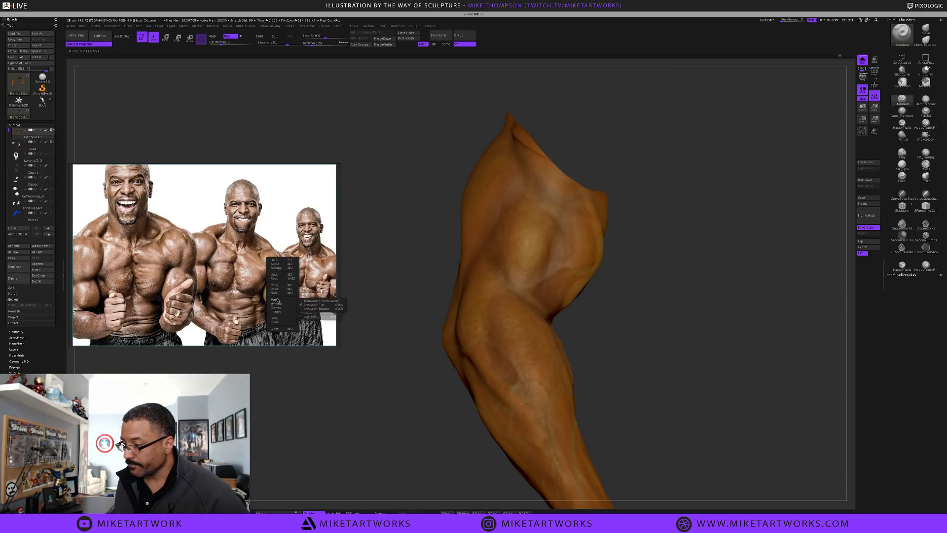
pyautogui.click(303, 305)
pyautogui.click(361, 322)
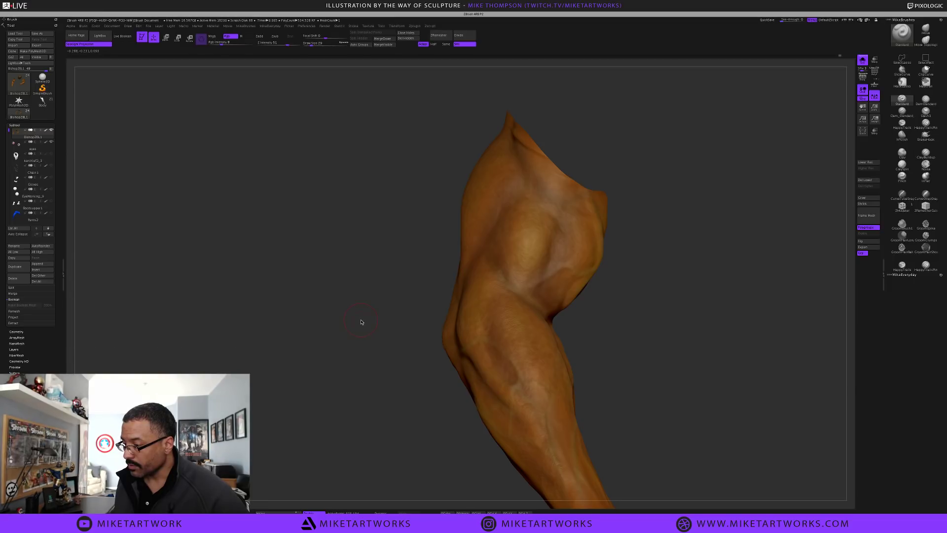
pyautogui.keyDown('alt'); pyautogui.moveTo(724, 335); pyautogui.dragTo(604, 302); pyautogui.keyUp('alt')
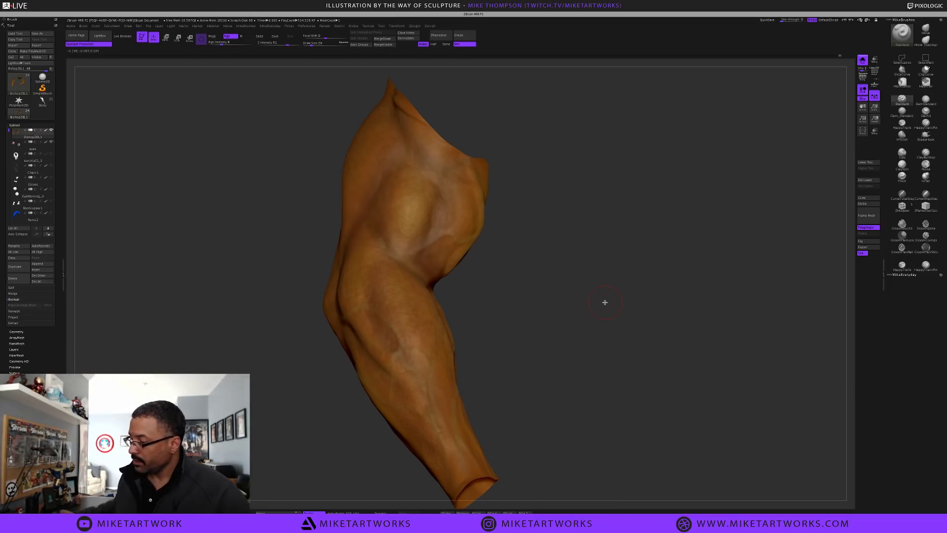
# Mask the straighter arm by cavity and show the cavity profile curve in the masking settings
pyautogui.moveTo(564, 421)
pyautogui.mouseDown()
pyautogui.moveTo(611, 413)
pyautogui.moveTo(590, 395)
pyautogui.moveTo(582, 419)
pyautogui.moveTo(618, 433)
pyautogui.moveTo(607, 437)
pyautogui.moveTo(649, 436)
pyautogui.moveTo(649, 421)
pyautogui.mouseUp()
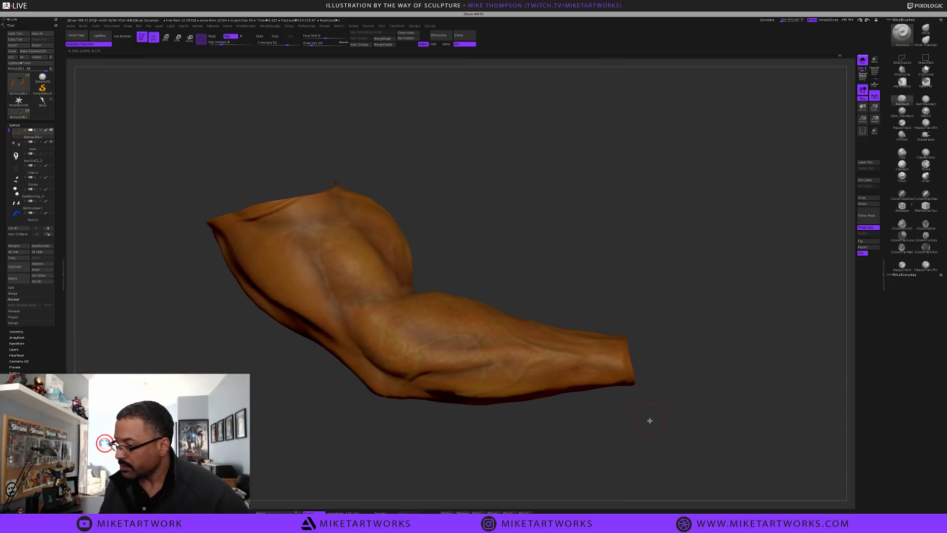
pyautogui.click(15, 125)
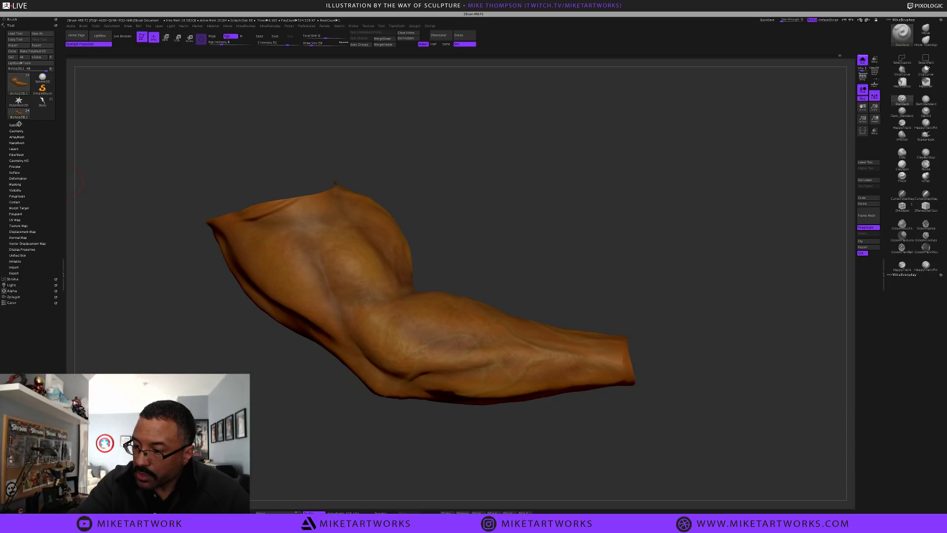
pyautogui.click(19, 184)
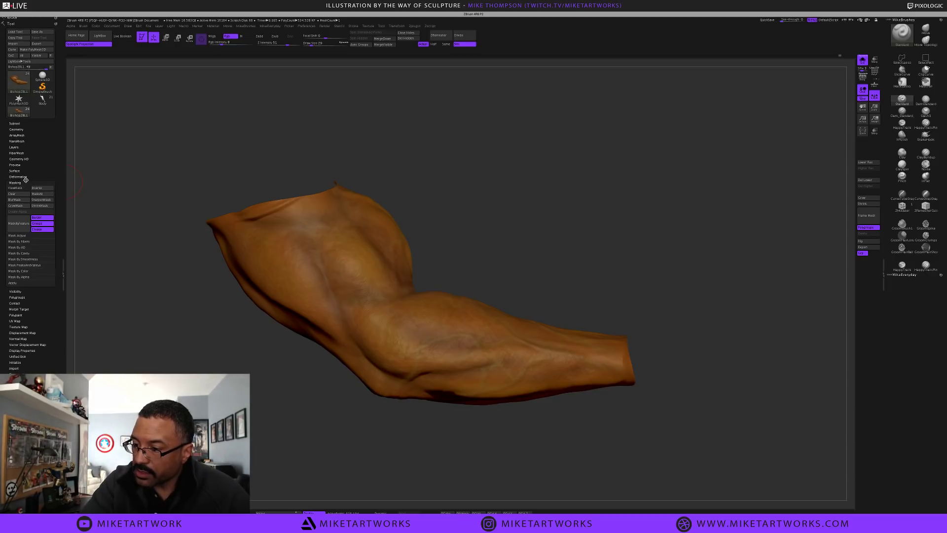
pyautogui.click(49, 253)
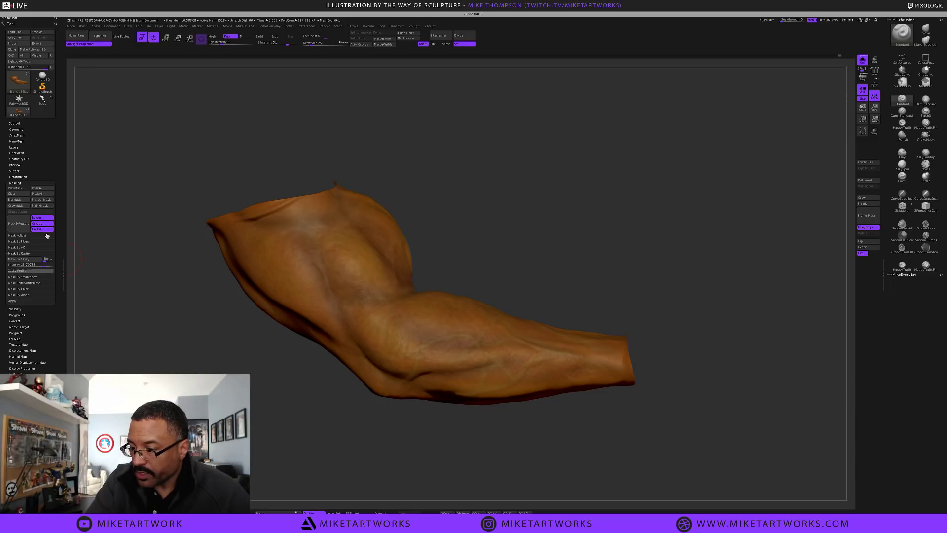
pyautogui.click(30, 270)
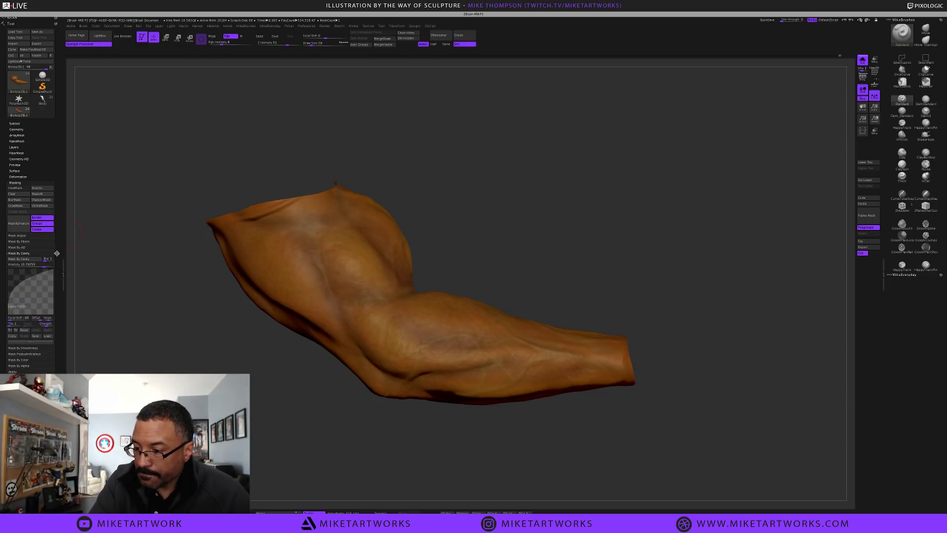
pyautogui.click(35, 261)
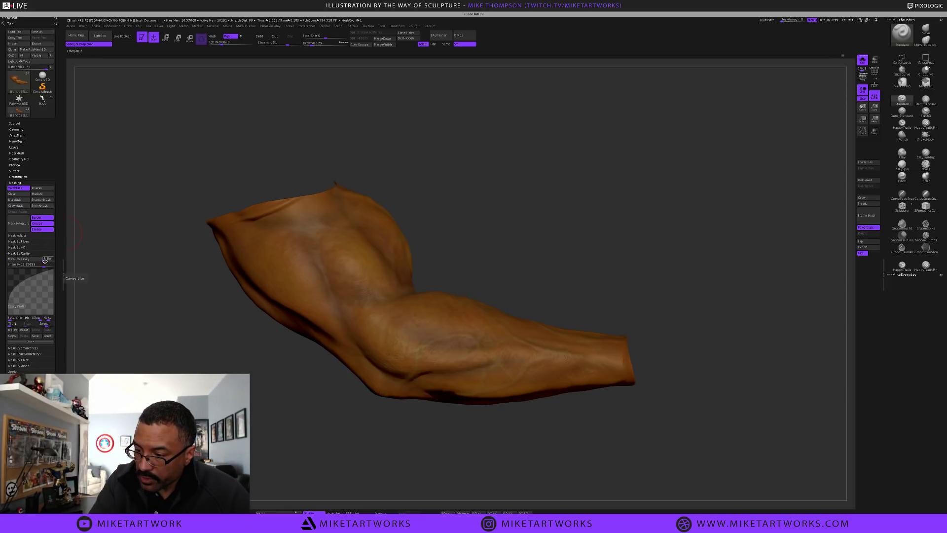
# Lower the cavity mask intensity, bow its profile curve upward and reapply the cavity mask to the arm
pyautogui.click(45, 264)
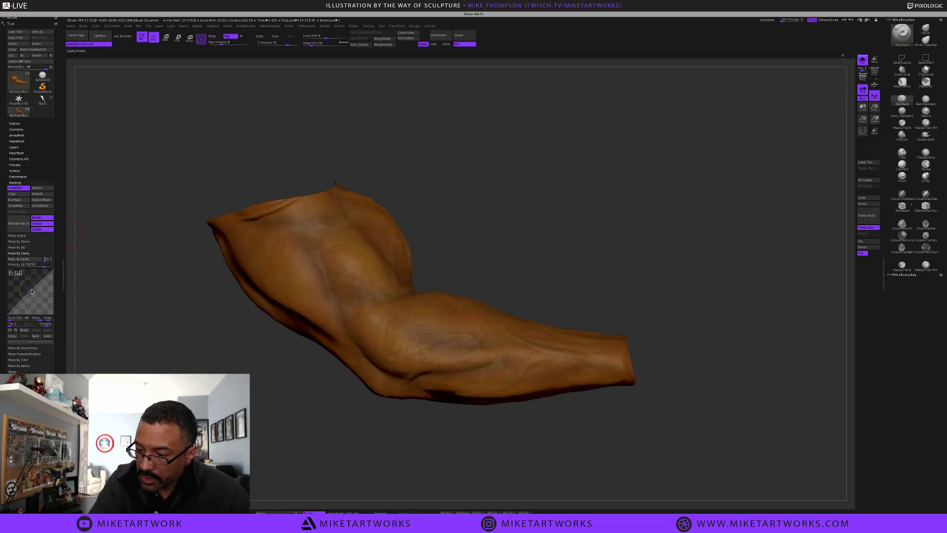
pyautogui.moveTo(45, 264); pyautogui.dragTo(38, 267)
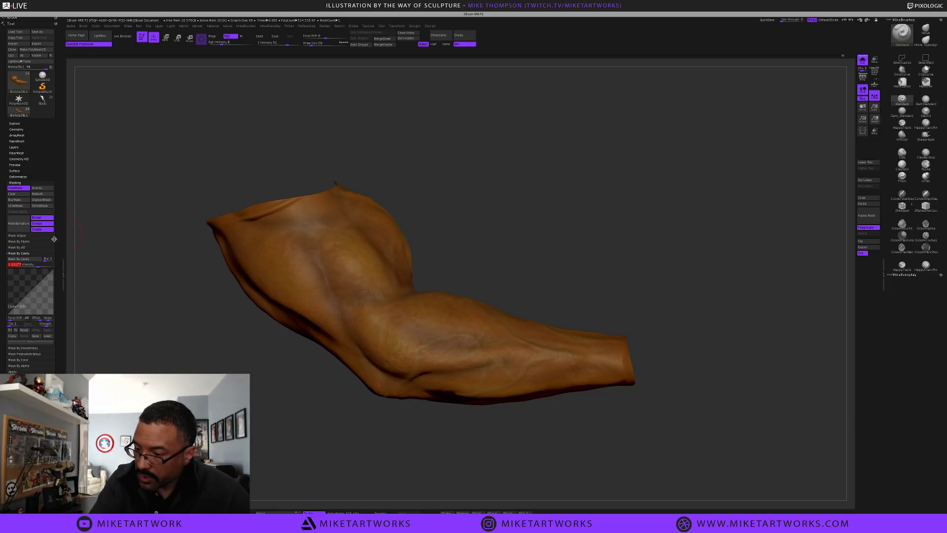
pyautogui.click(34, 261)
pyautogui.moveTo(31, 290); pyautogui.dragTo(20, 281)
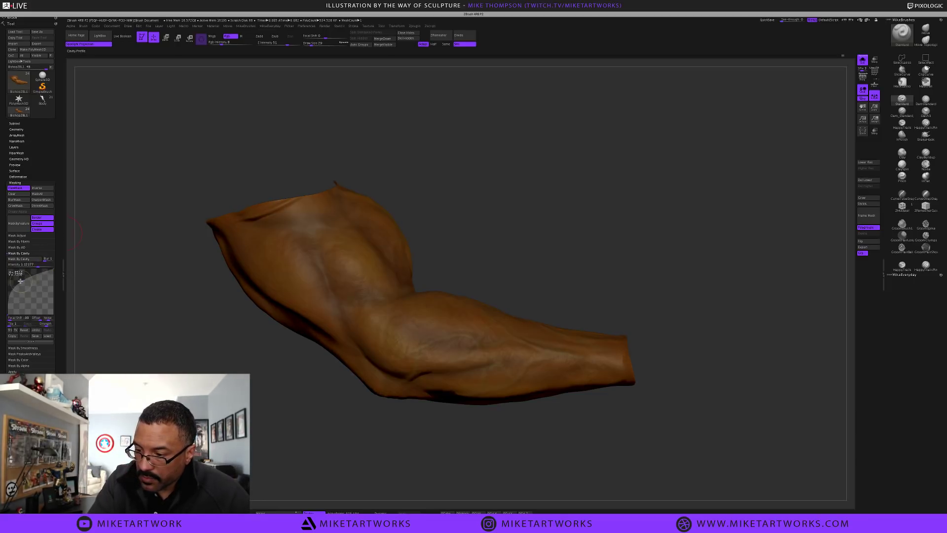
pyautogui.click(35, 262)
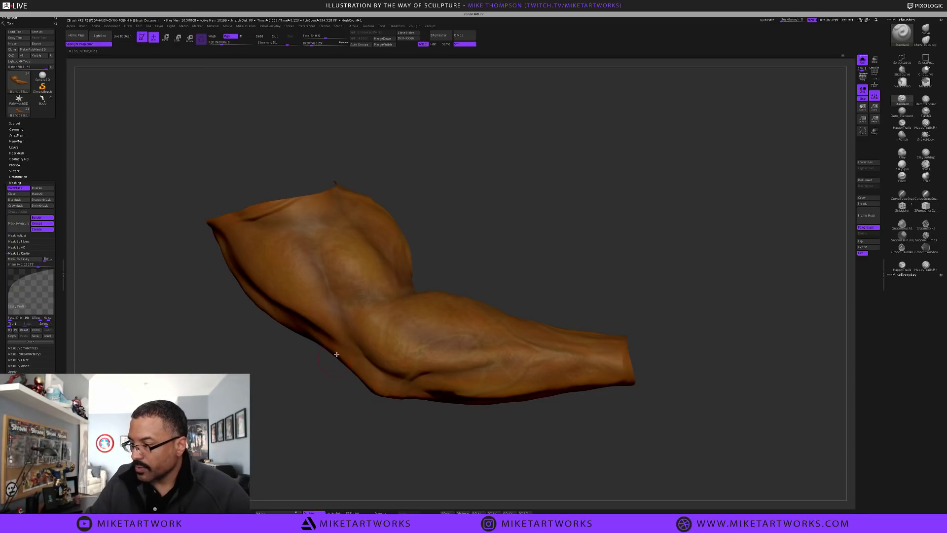
# Switch the arm to the Flat Color material
pyautogui.press('space')
pyautogui.click(406, 404)
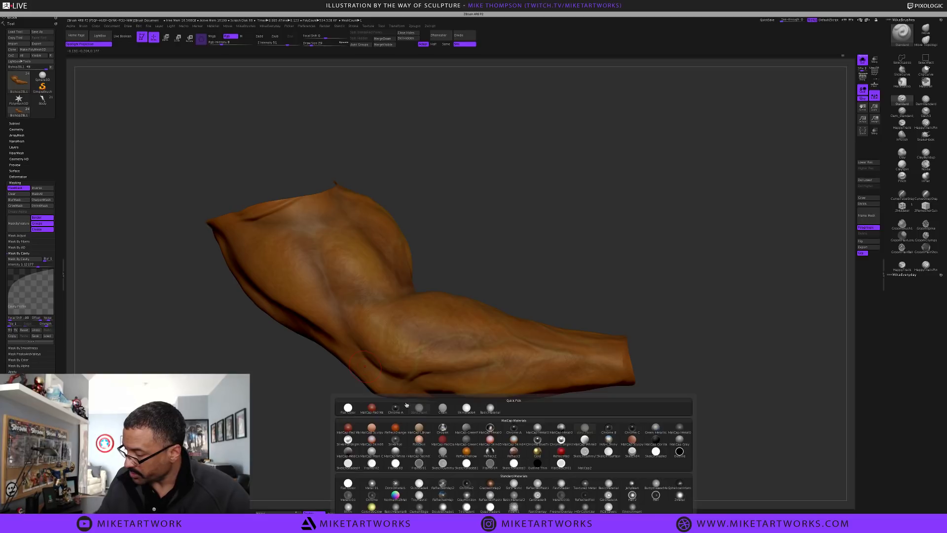
pyautogui.click(370, 407)
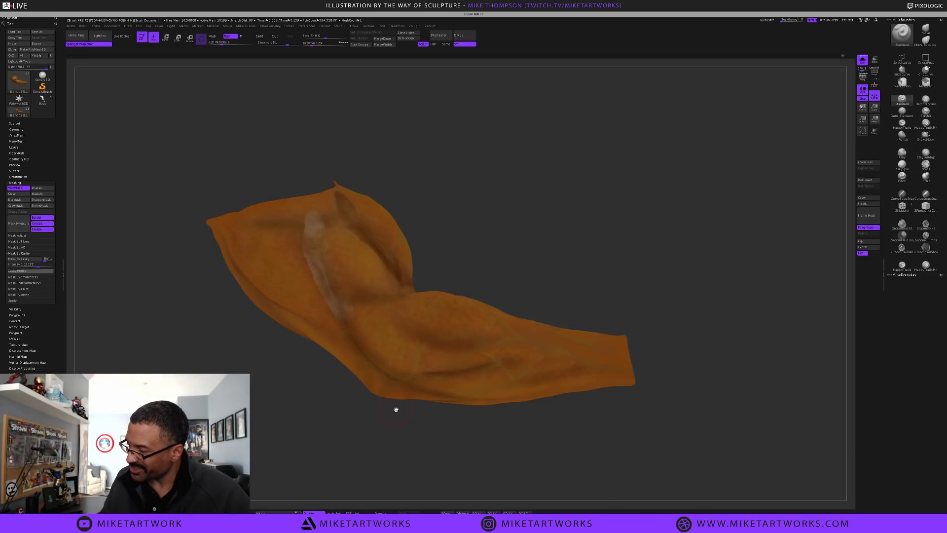
# Raise the brush's Rgb intensity to 100 and clear the arm's mask
pyautogui.press('space')
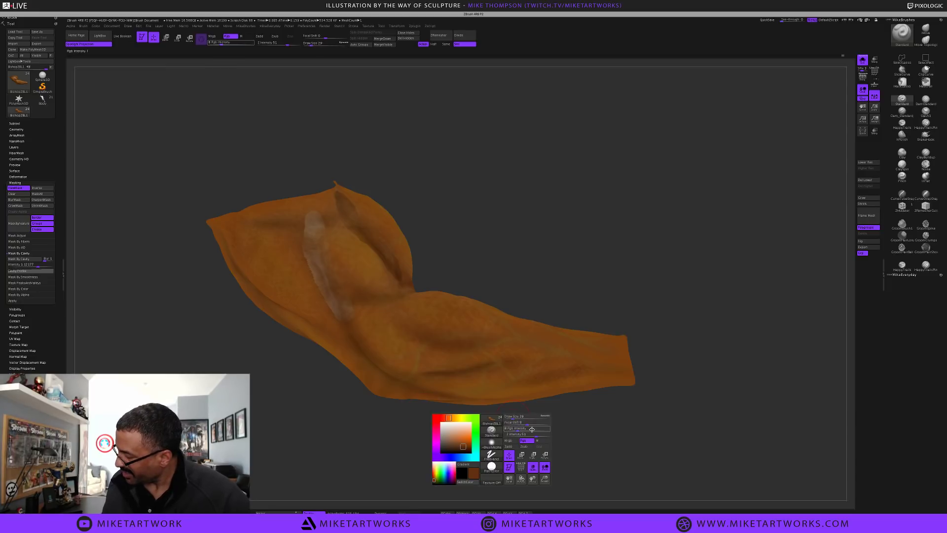
pyautogui.moveTo(519, 431); pyautogui.dragTo(597, 411)
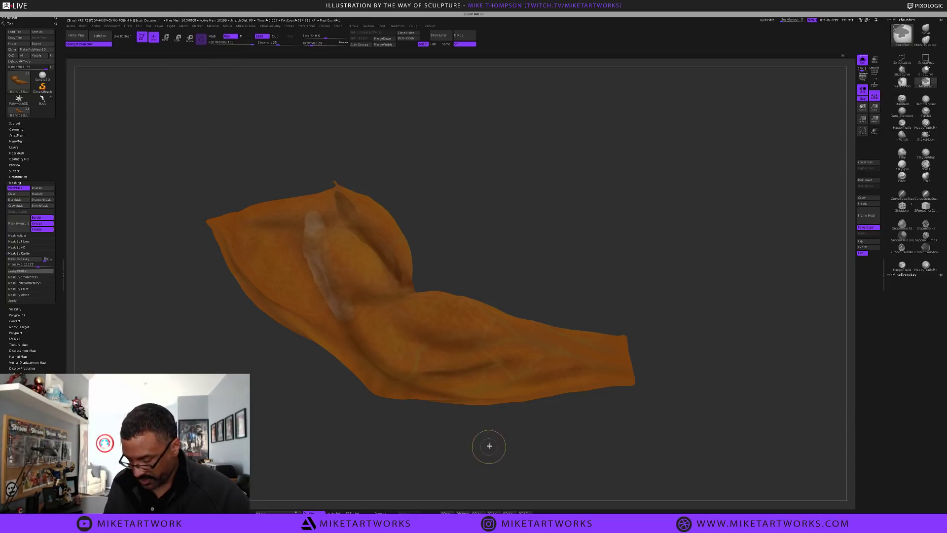
pyautogui.keyDown('ctrl'); pyautogui.moveTo(503, 438); pyautogui.dragTo(484, 463); pyautogui.keyUp('ctrl')
# Try filling the whole arm with white paint and undo the fill
pyautogui.press('space')
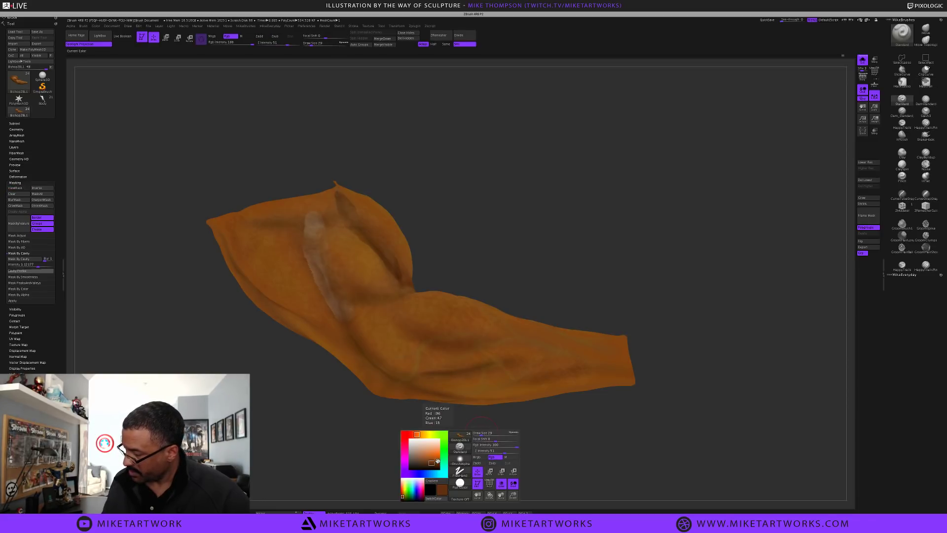
pyautogui.moveTo(436, 459); pyautogui.dragTo(409, 438)
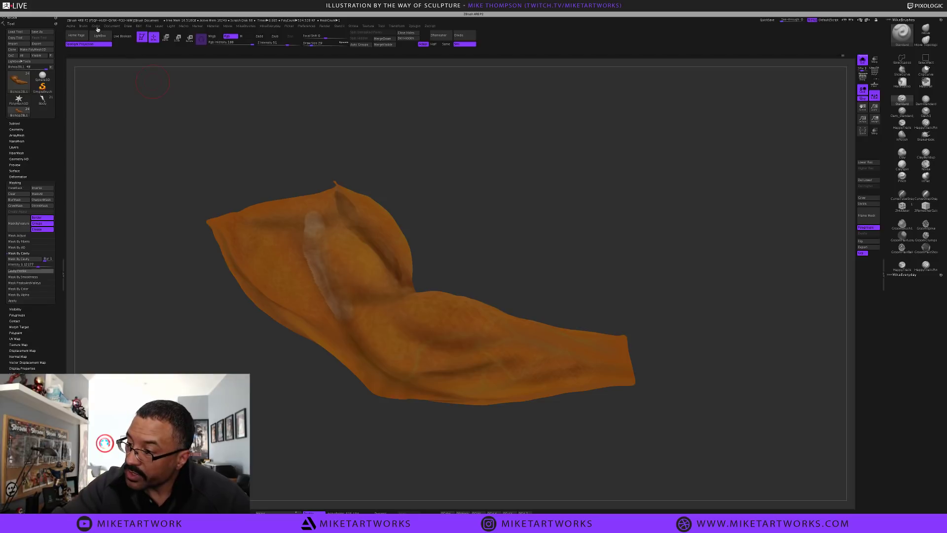
pyautogui.click(95, 26)
pyautogui.click(106, 131)
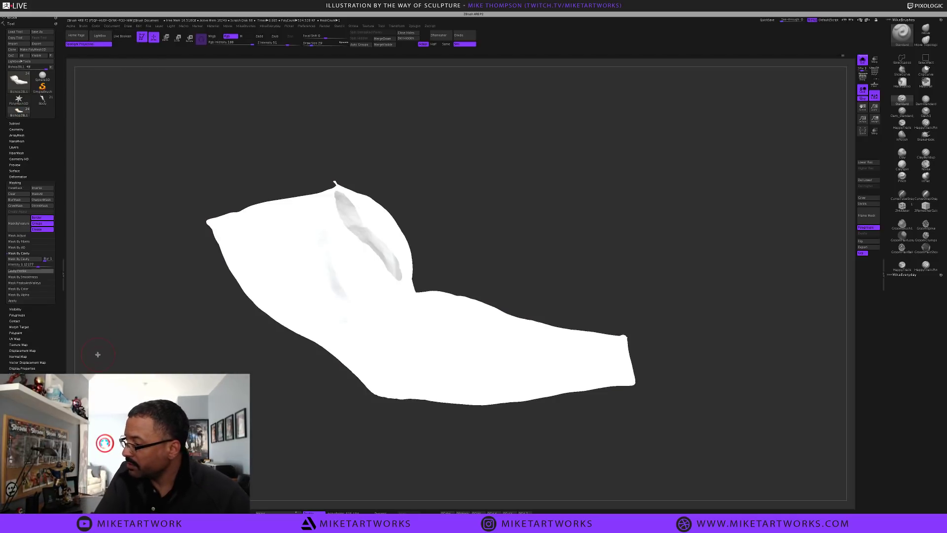
pyautogui.hotkey('ctrl', 'z')
# Set the brush to apply material only (M) and fill the whole arm with the flat material
pyautogui.press('space')
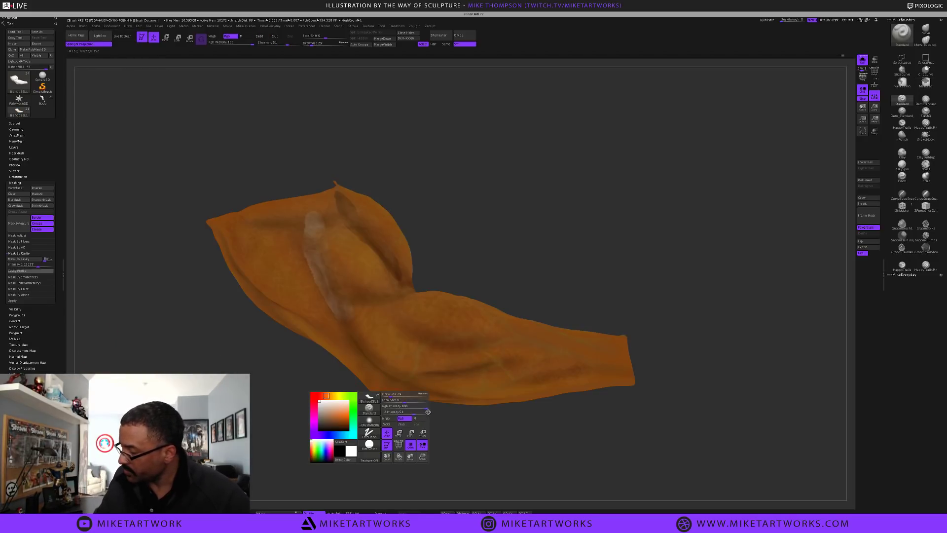
pyautogui.click(423, 418)
pyautogui.click(96, 25)
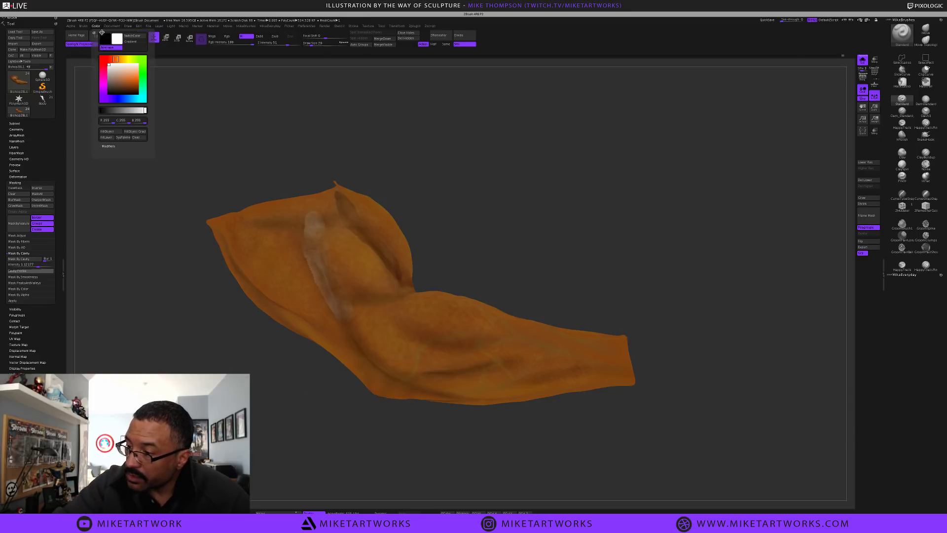
pyautogui.click(117, 132)
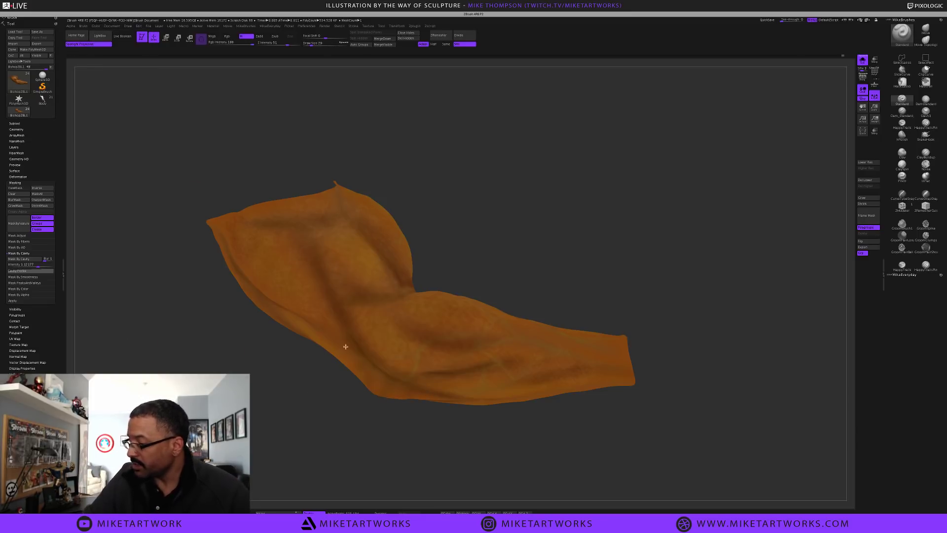
# Return the brush to Rgb colour only and mask the arm by cavity with the current settings
pyautogui.press('space')
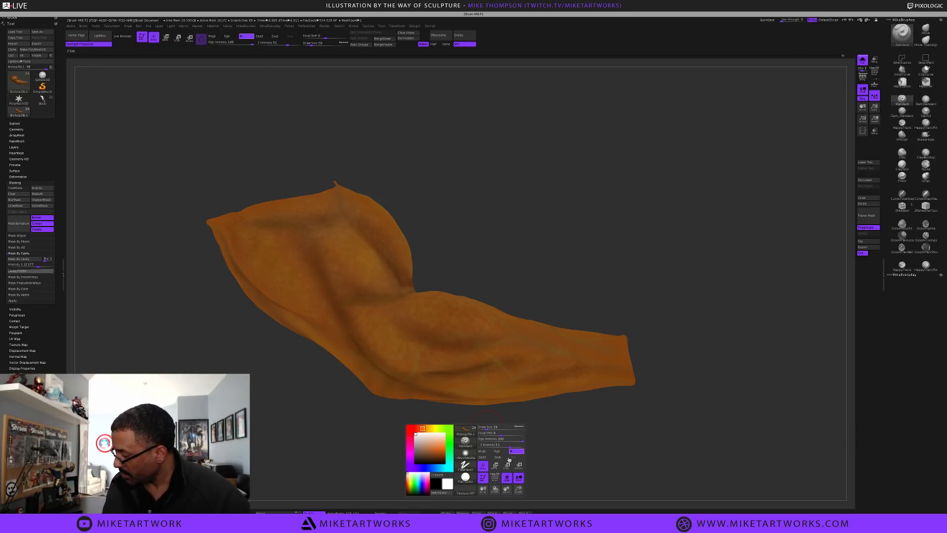
pyautogui.click(500, 452)
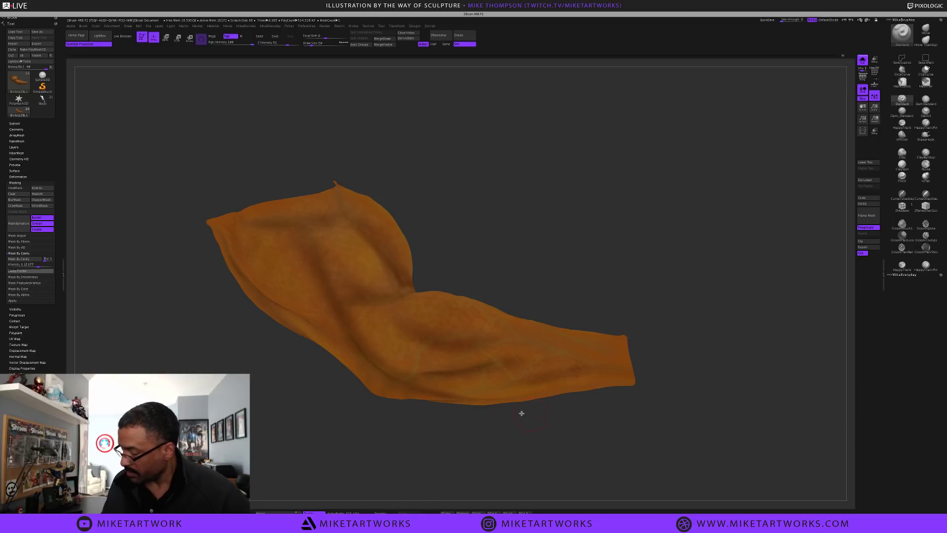
pyautogui.press('space')
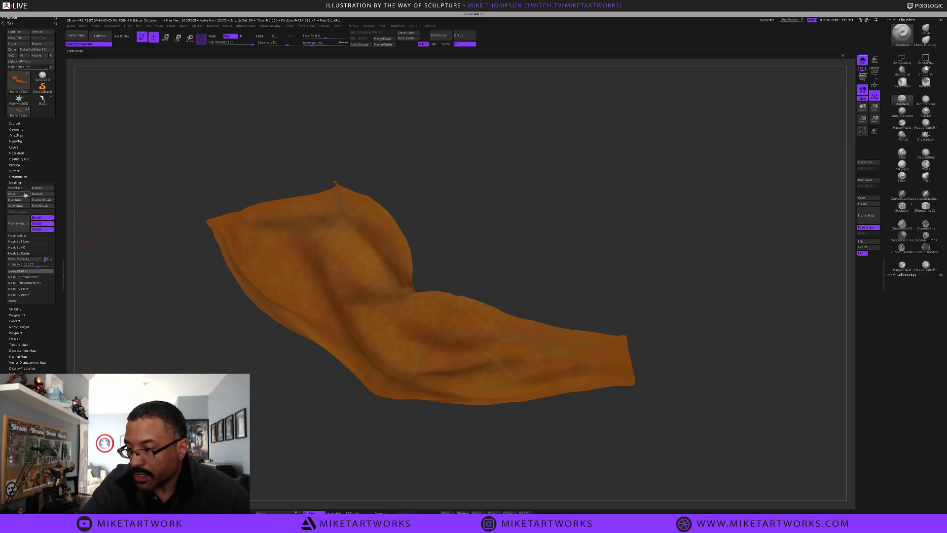
pyautogui.click(29, 259)
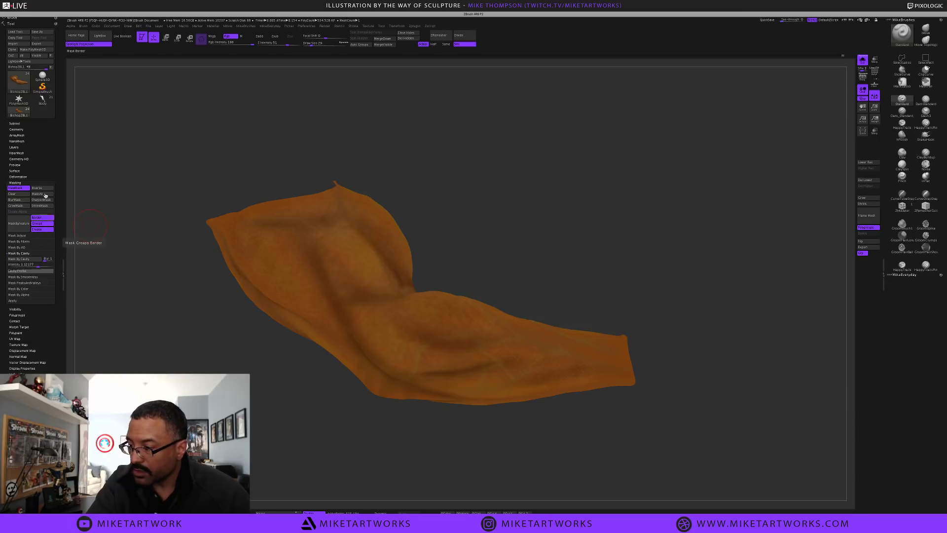
pyautogui.press('space')
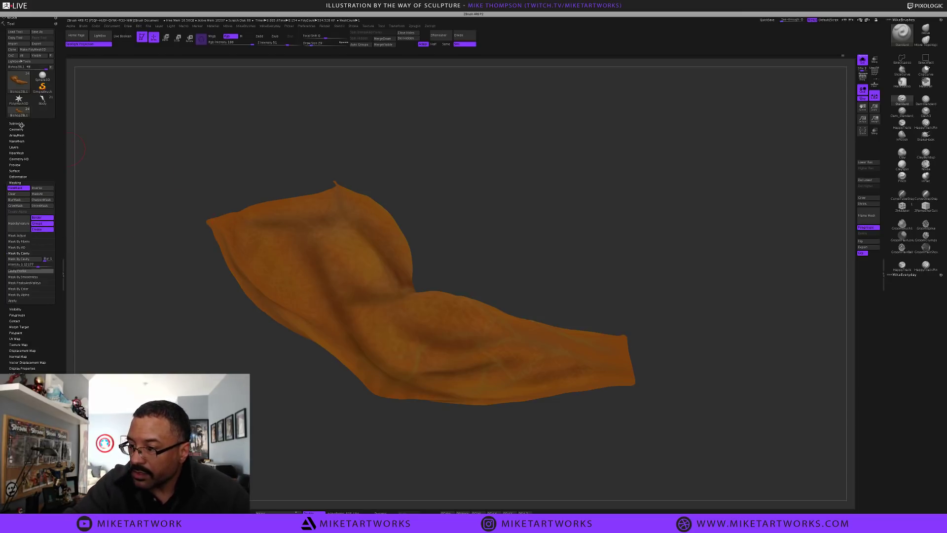
# Turn off polypaint for the arm's subtool and set the active colour to white to check the mask
pyautogui.click(20, 123)
pyautogui.click(46, 128)
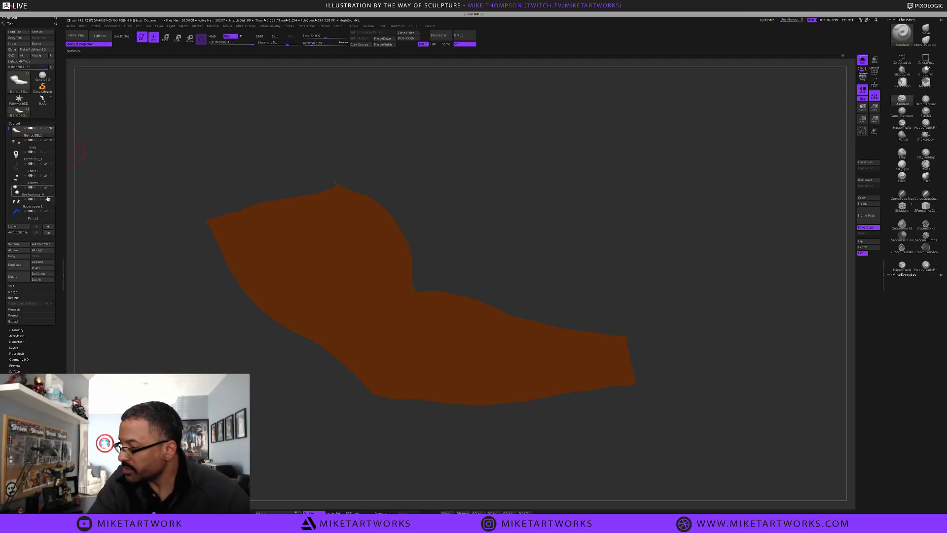
pyautogui.press('space')
pyautogui.click(204, 373)
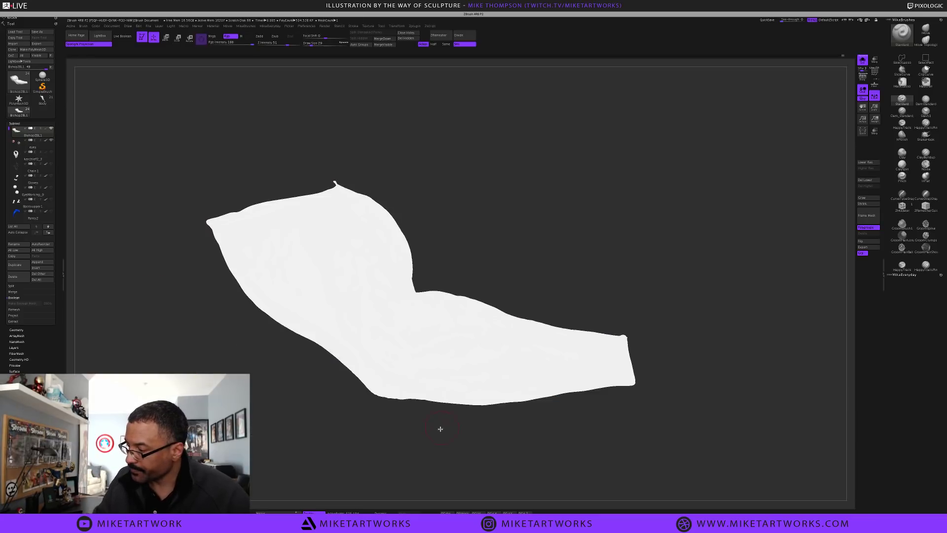
# Adjust the cavity mask's profile curve, raise its intensity and reapply the cavity mask to the arm
pyautogui.keyDown('alt'); pyautogui.moveTo(435, 432); pyautogui.dragTo(530, 457); pyautogui.keyUp('alt')
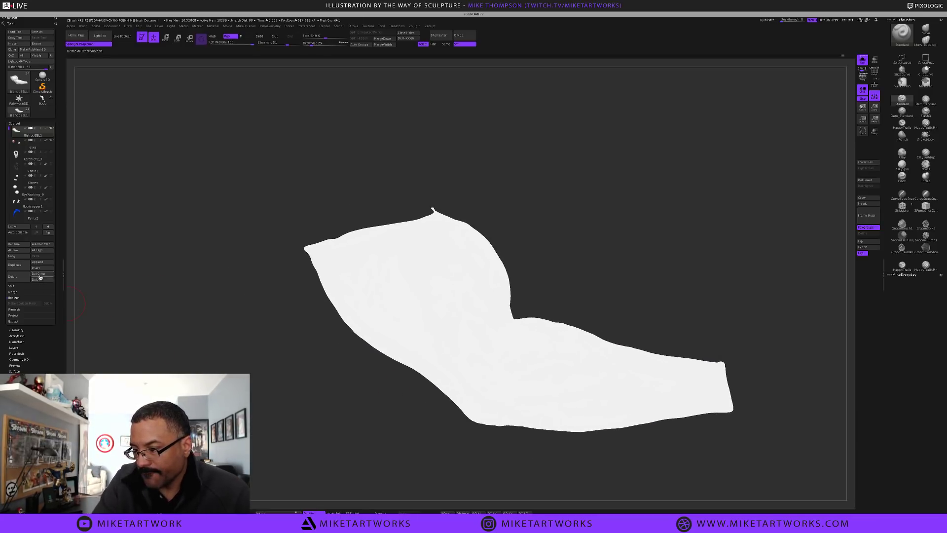
pyautogui.click(17, 124)
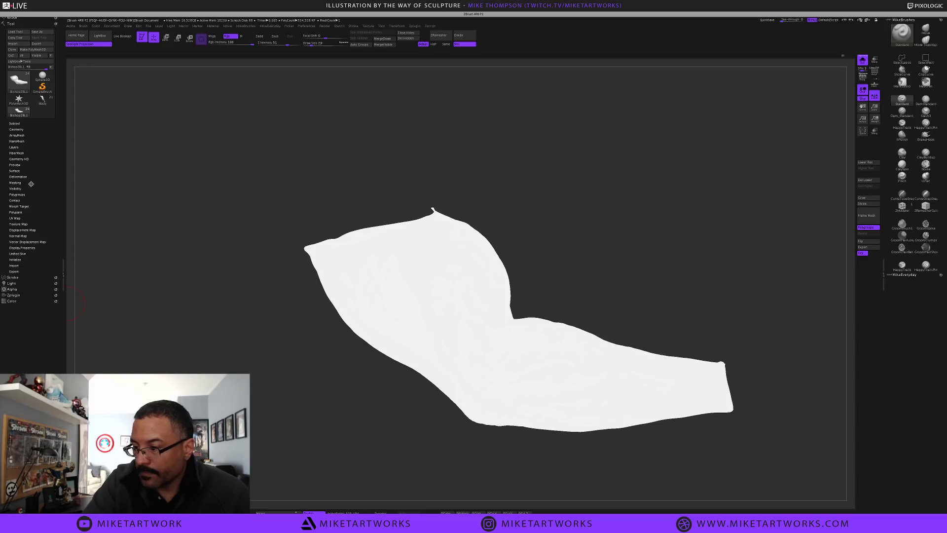
pyautogui.click(17, 182)
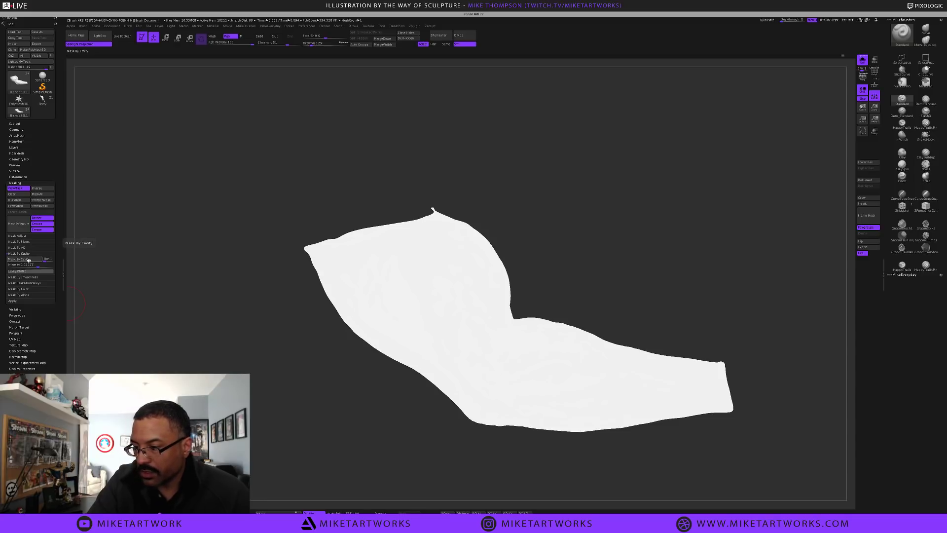
pyautogui.click(44, 271)
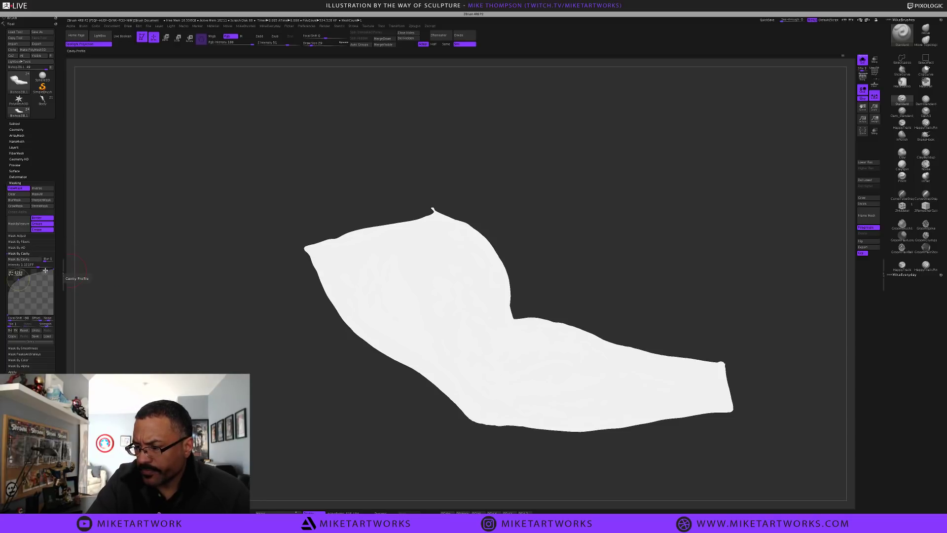
pyautogui.click(33, 261)
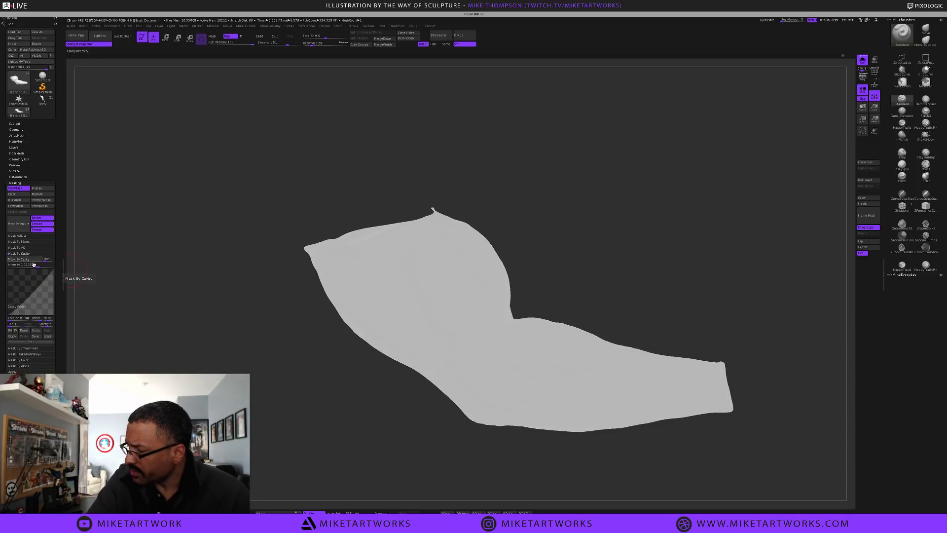
pyautogui.moveTo(626, 296); pyautogui.dragTo(628, 300)
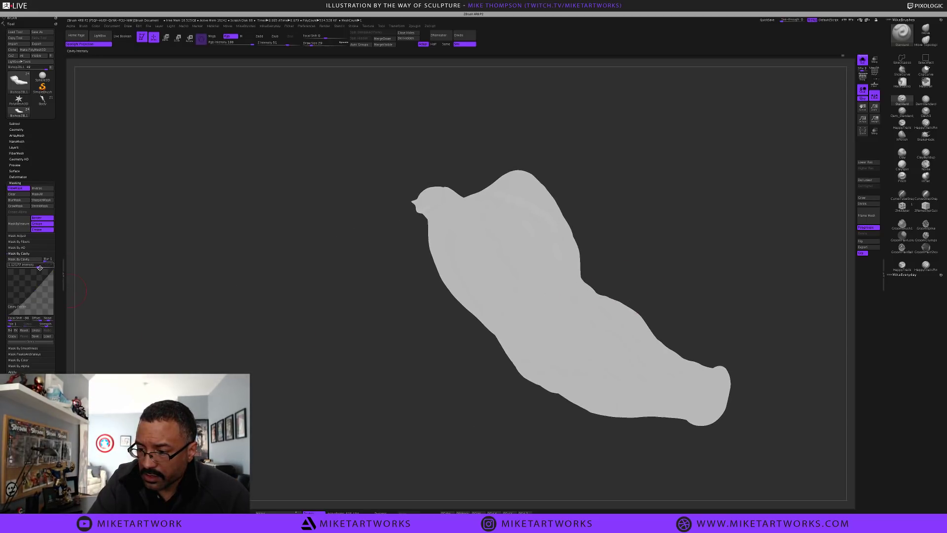
pyautogui.moveTo(40, 268); pyautogui.dragTo(47, 267)
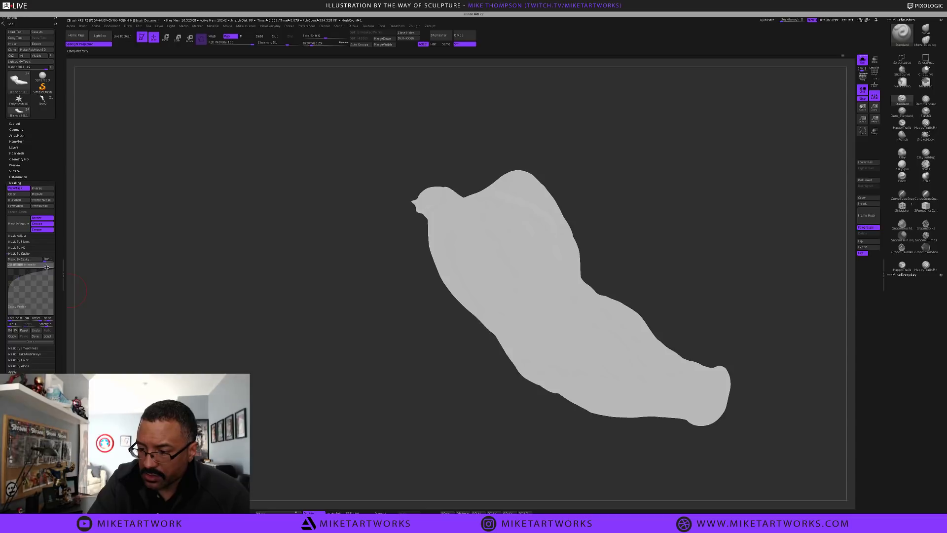
pyautogui.click(30, 260)
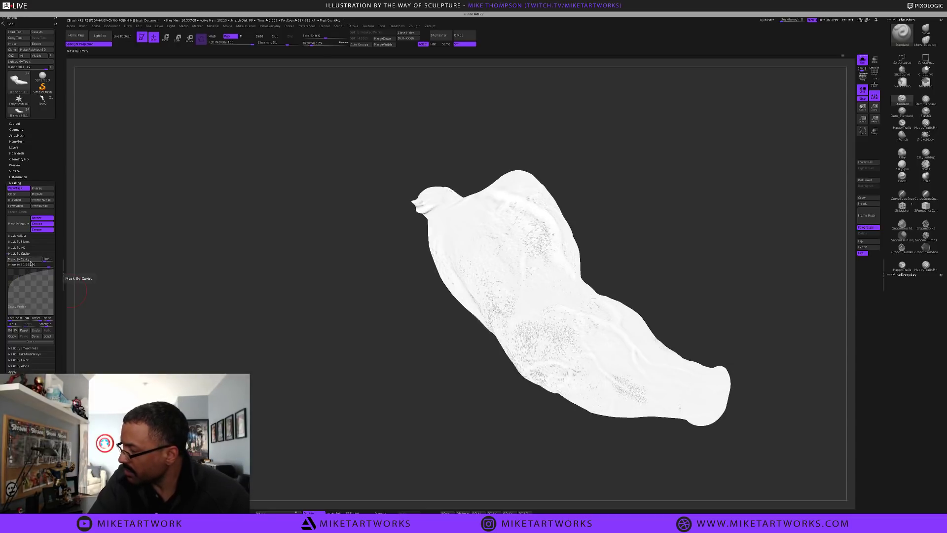
# Test blur and profile curve settings for the cavity mask, reapplying it to the arm after each change
pyautogui.moveTo(341, 291)
pyautogui.mouseDown()
pyautogui.moveTo(639, 380)
pyautogui.moveTo(615, 338)
pyautogui.moveTo(641, 363)
pyautogui.moveTo(650, 350)
pyautogui.mouseUp()
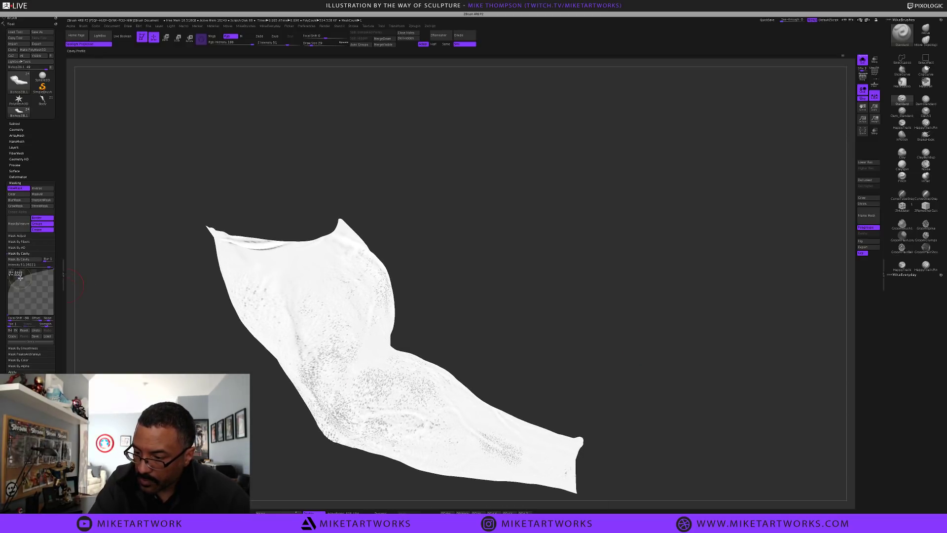
pyautogui.click(31, 259)
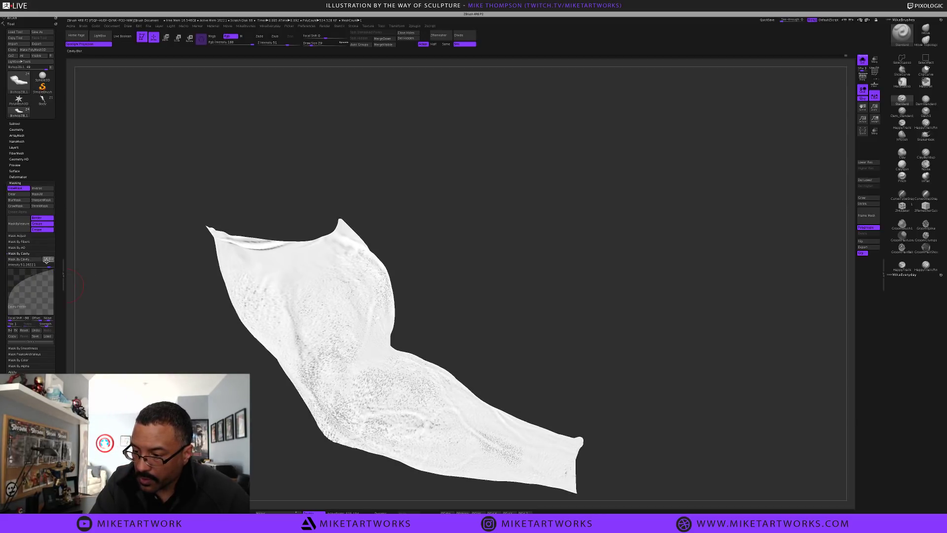
pyautogui.click(36, 261)
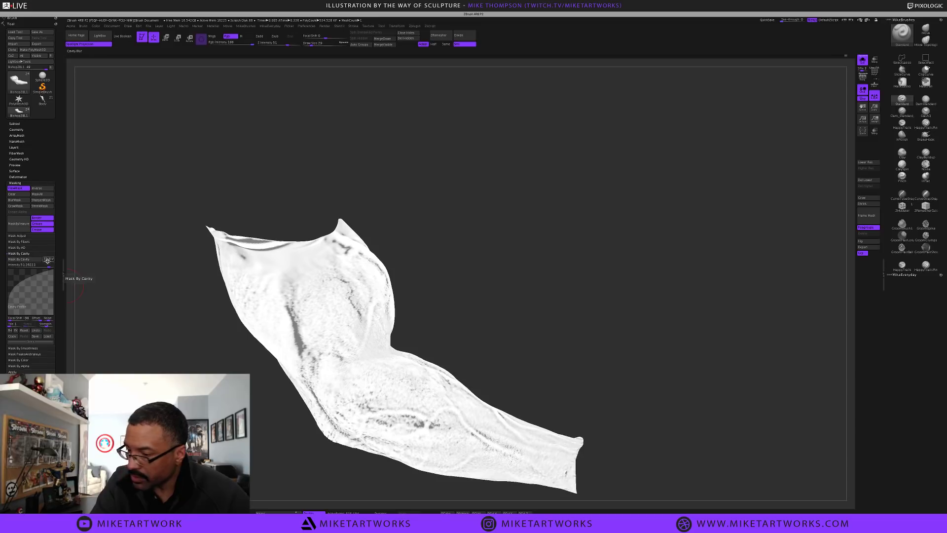
pyautogui.click(39, 260)
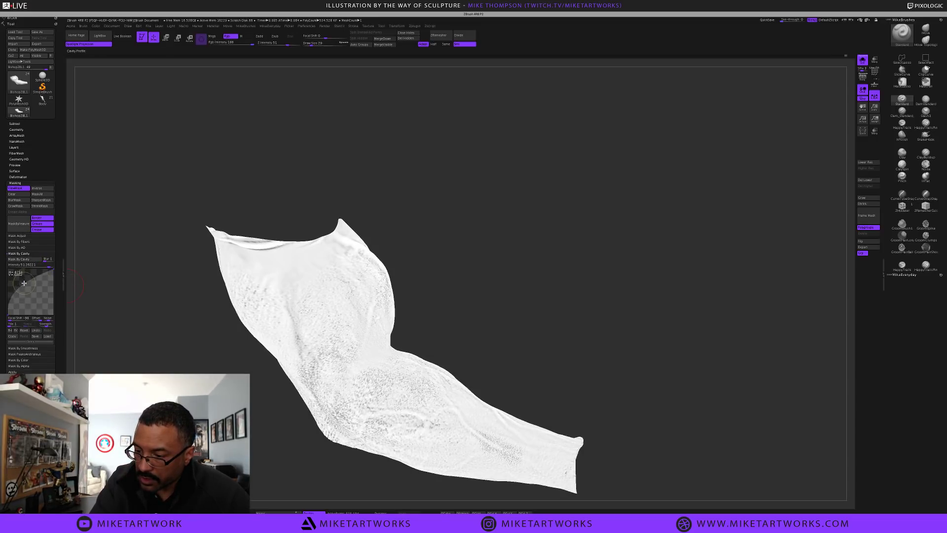
pyautogui.click(32, 260)
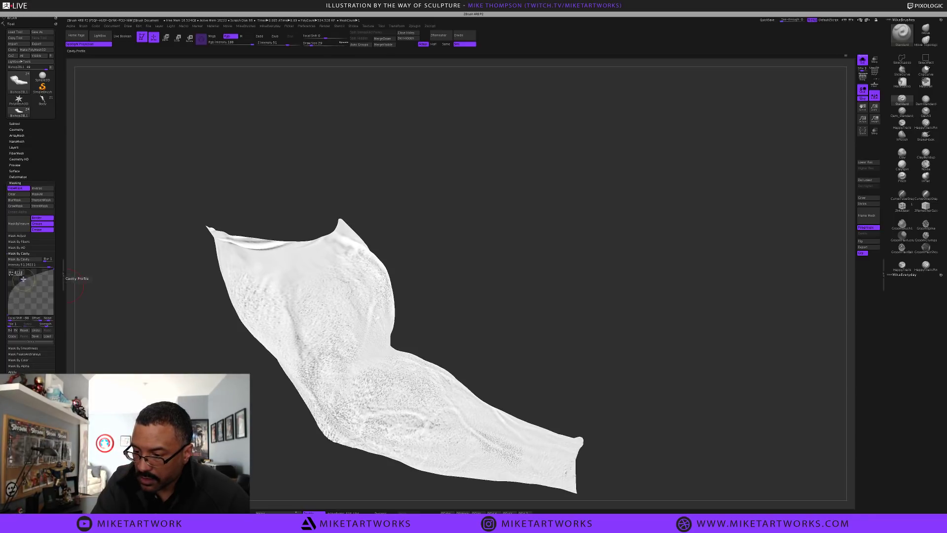
pyautogui.click(30, 260)
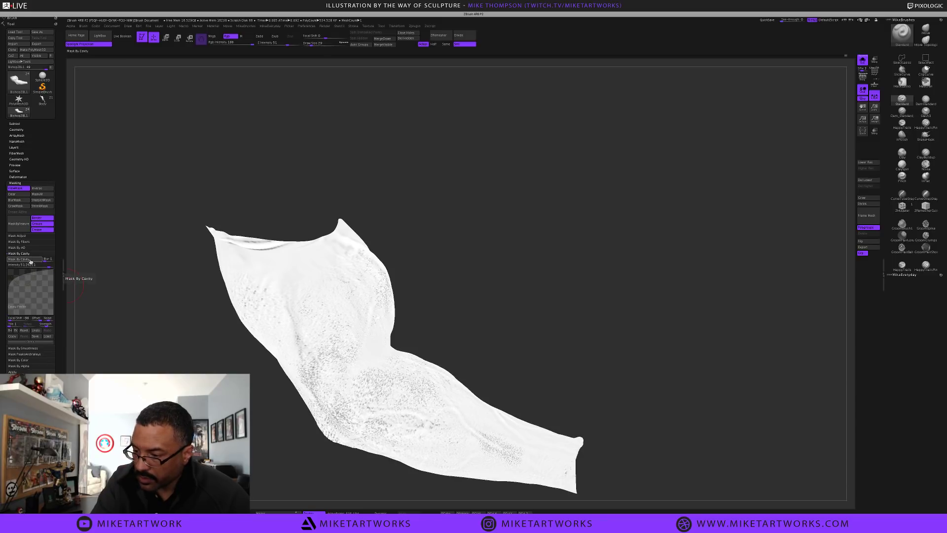
pyautogui.click(30, 260)
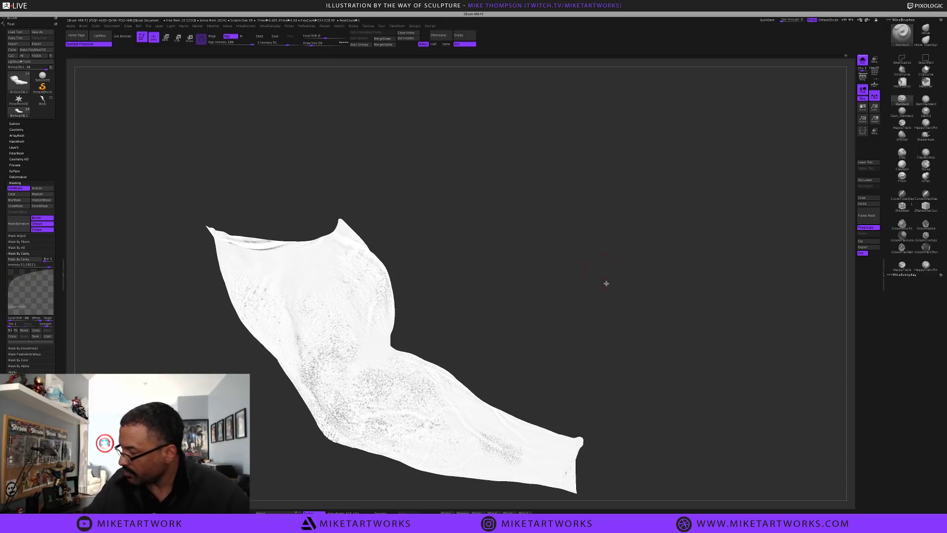
# Reapply the cavity mask, invert it so only the arm's recesses accept paint, and hide the mask display
pyautogui.moveTo(607, 281)
pyautogui.mouseDown()
pyautogui.moveTo(596, 328)
pyautogui.moveTo(576, 336)
pyautogui.moveTo(610, 320)
pyautogui.moveTo(614, 311)
pyautogui.moveTo(589, 330)
pyautogui.moveTo(614, 301)
pyautogui.moveTo(616, 310)
pyautogui.moveTo(602, 303)
pyautogui.mouseUp()
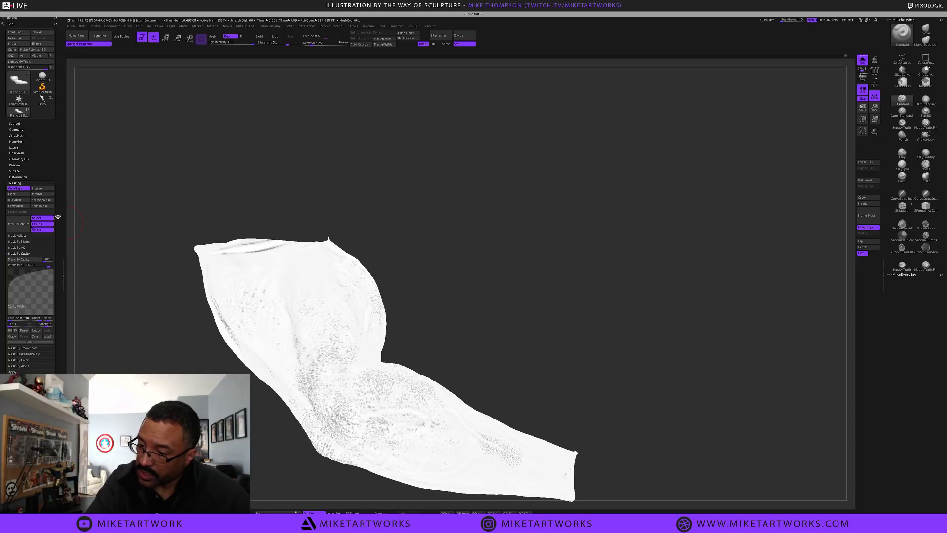
pyautogui.click(39, 188)
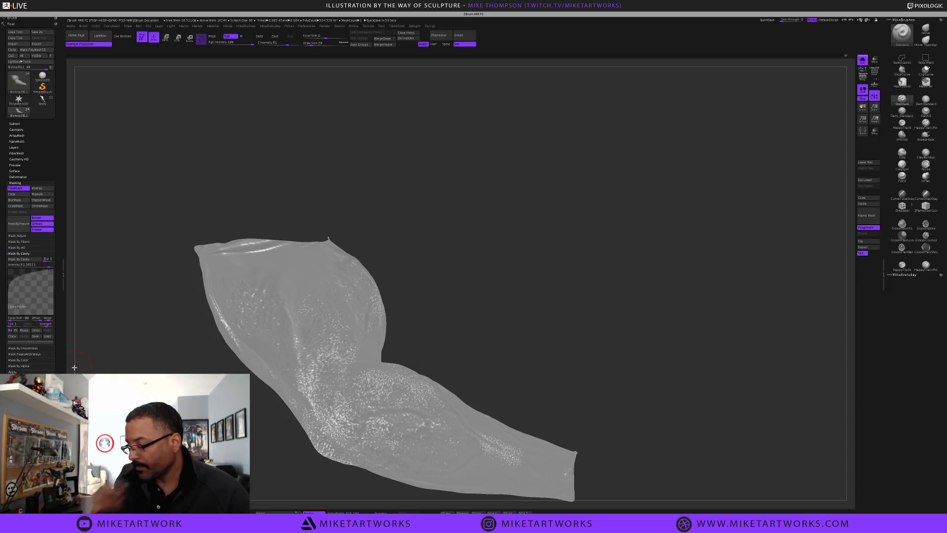
pyautogui.moveTo(568, 323); pyautogui.dragTo(568, 316)
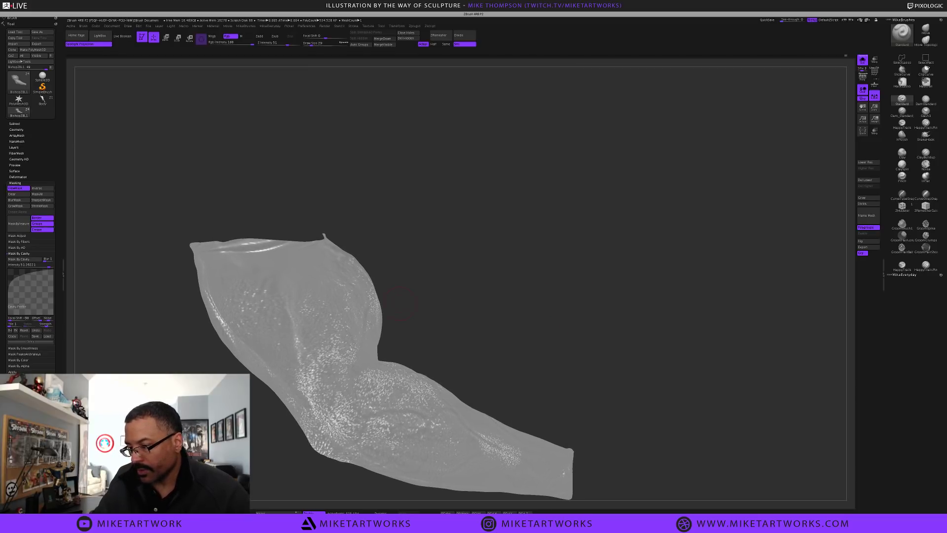
pyautogui.click(28, 260)
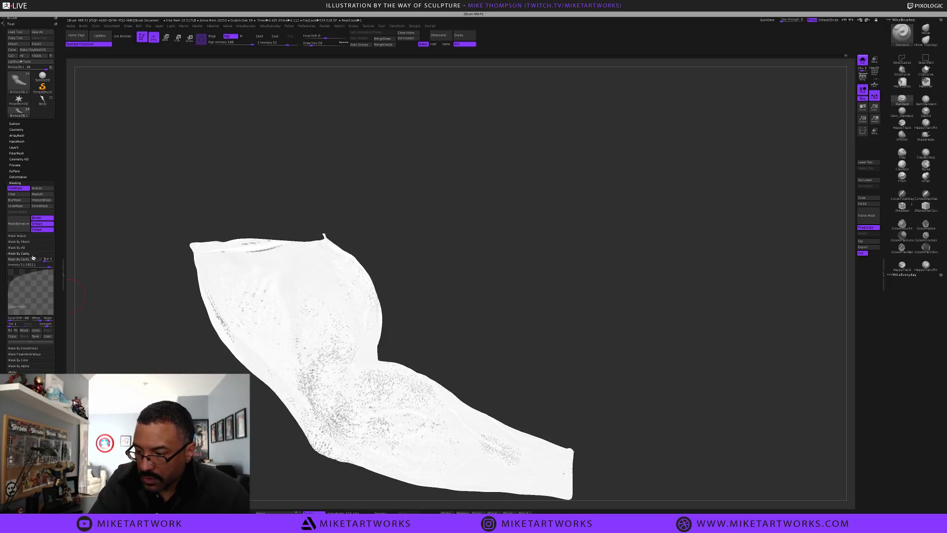
pyautogui.click(29, 260)
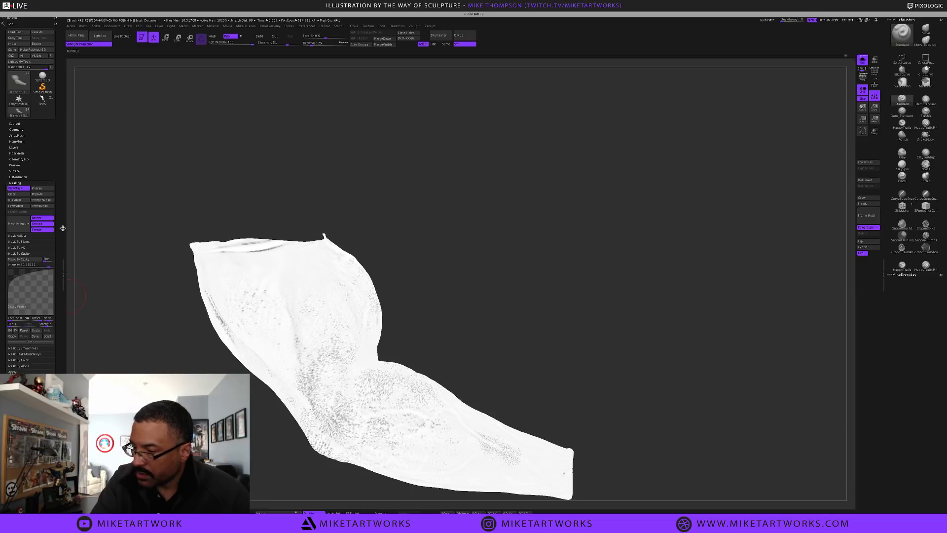
pyautogui.click(53, 190)
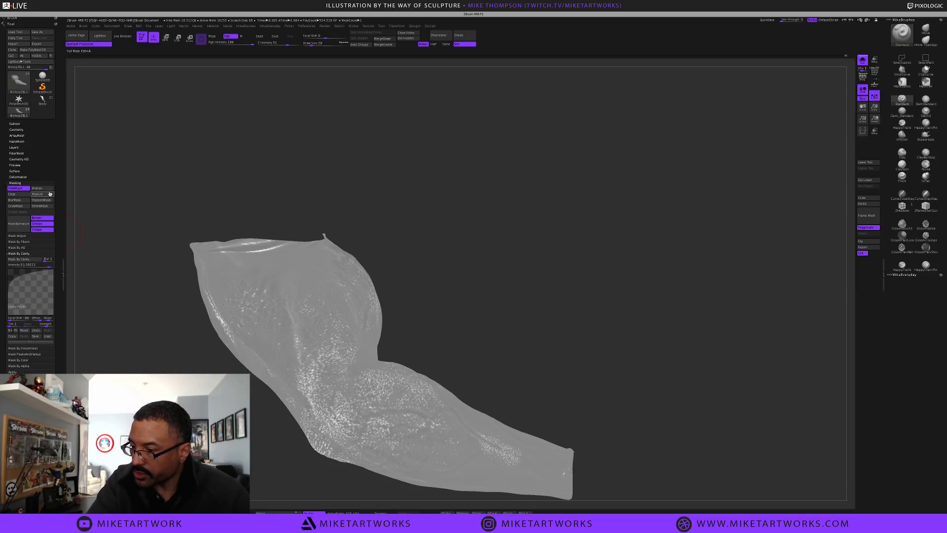
pyautogui.click(27, 193)
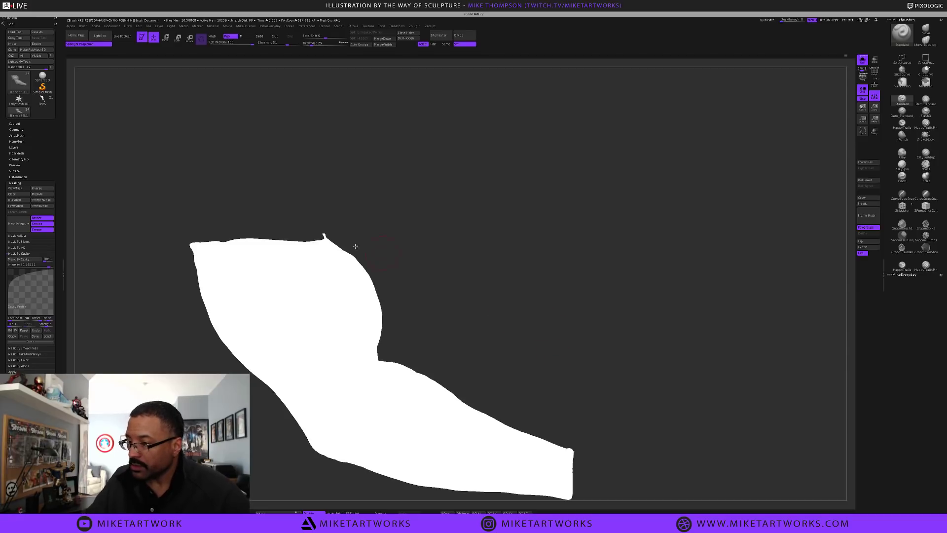
# Turn polypaint back on for the arm's subtool
pyautogui.click(20, 123)
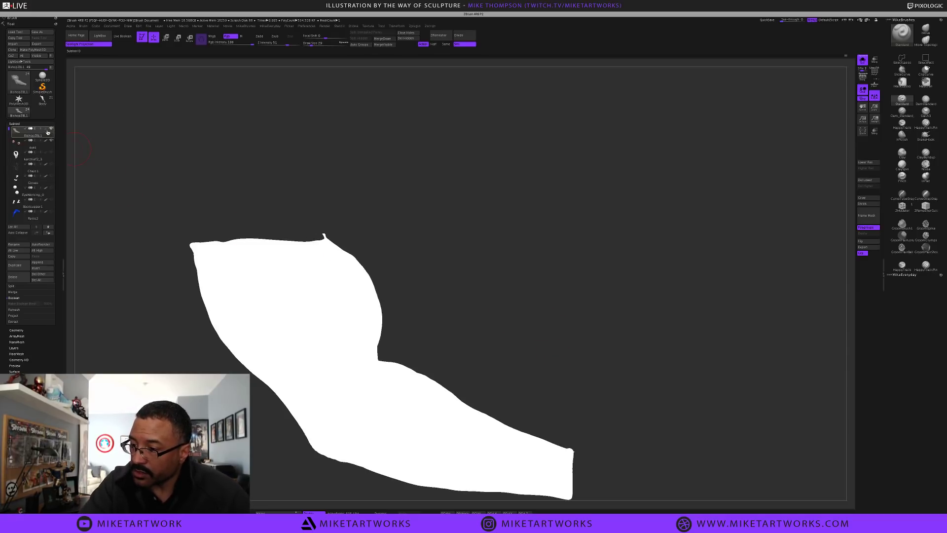
pyautogui.press('space')
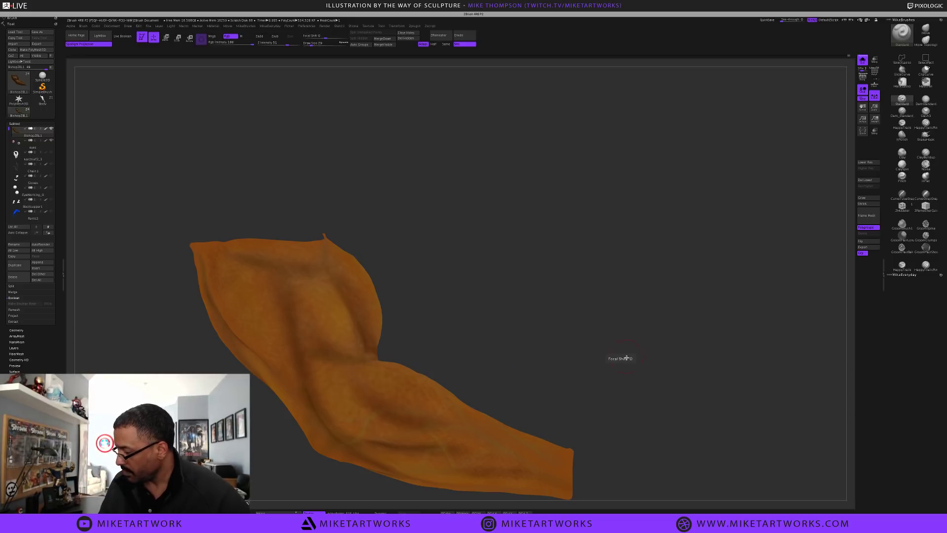
pyautogui.keyDown('alt'); pyautogui.moveTo(543, 391); pyautogui.dragTo(592, 360); pyautogui.keyUp('alt')
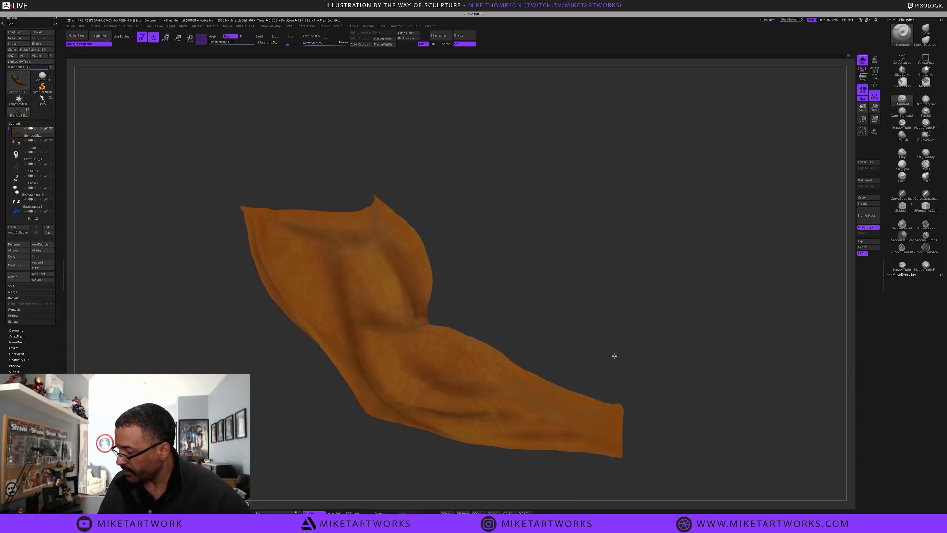
# Set the active colour to a dark brown and enlarge the brush for painting the arm
pyautogui.press('space')
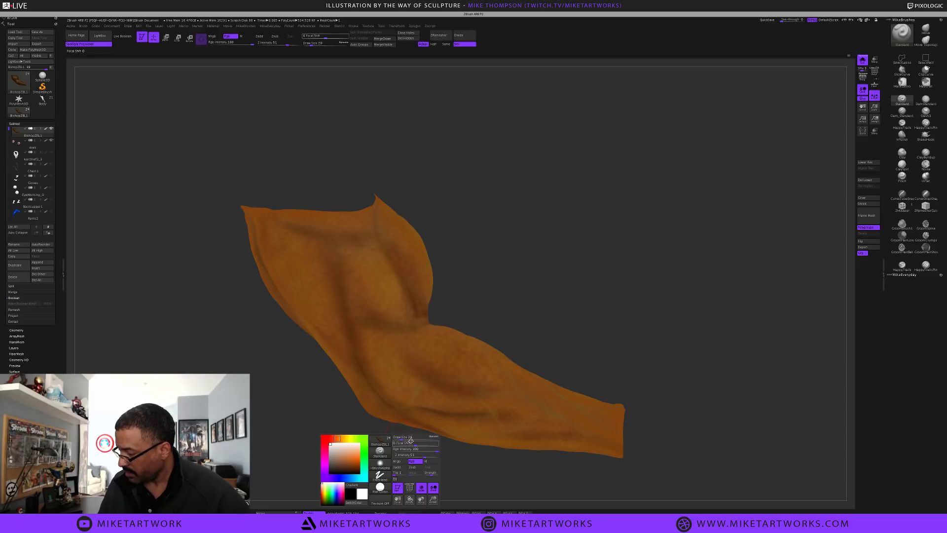
pyautogui.click(355, 469)
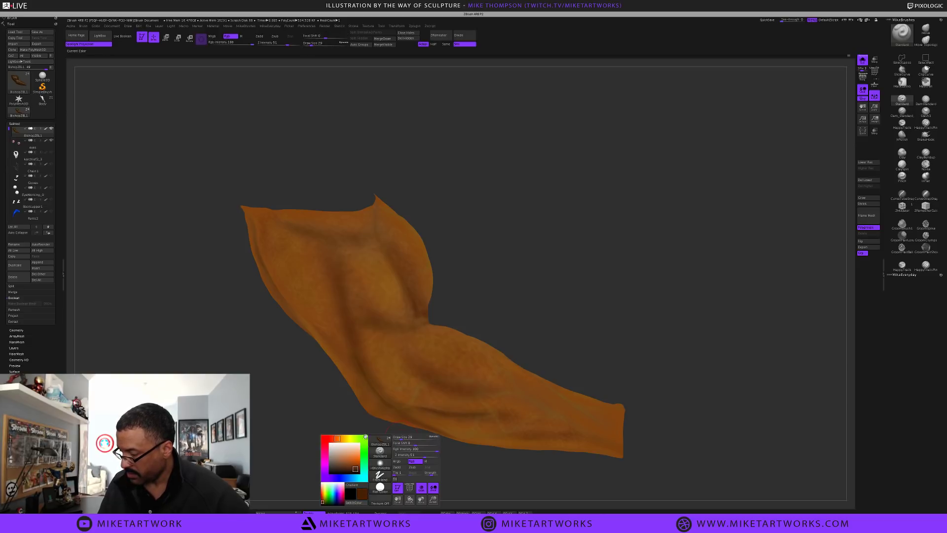
pyautogui.press('s')
pyautogui.moveTo(567, 335); pyautogui.dragTo(570, 338)
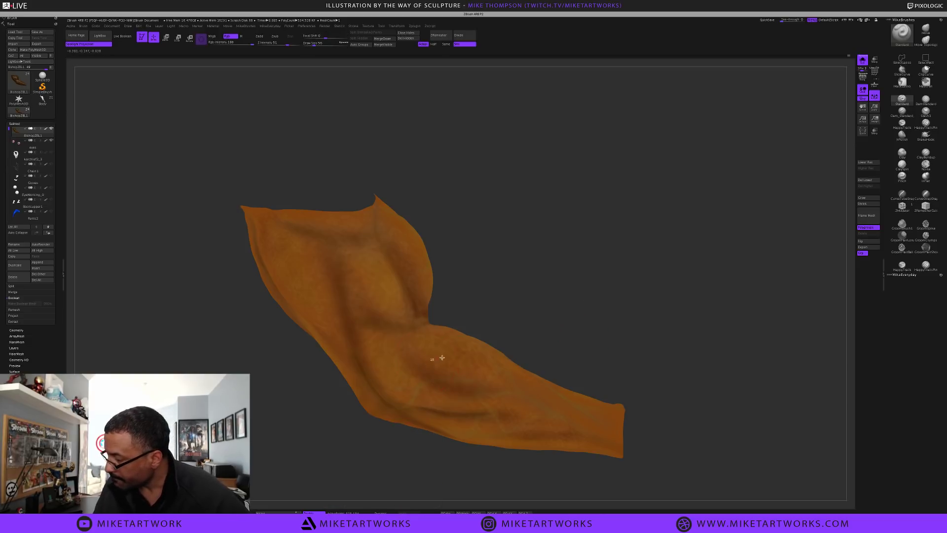
# Switch the brush's stroke type to Spray
pyautogui.press('space')
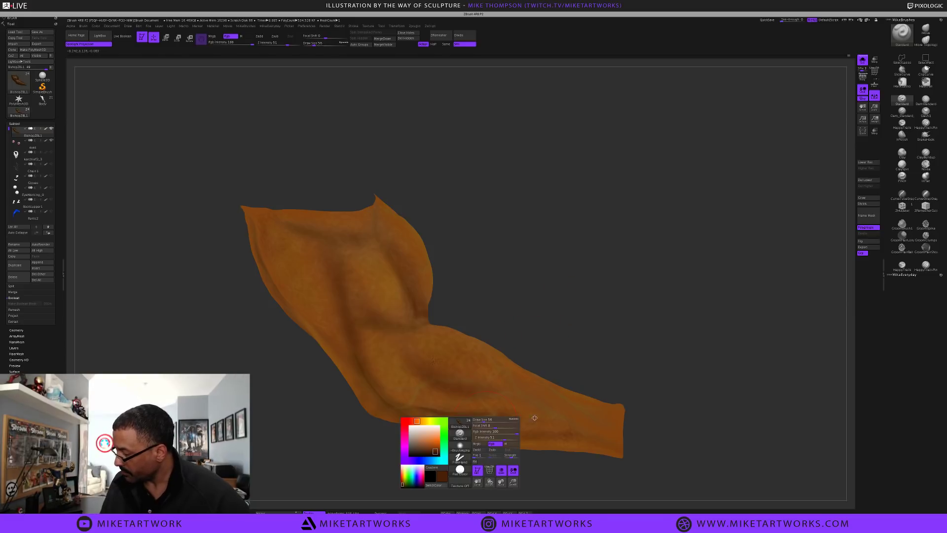
pyautogui.click(481, 453)
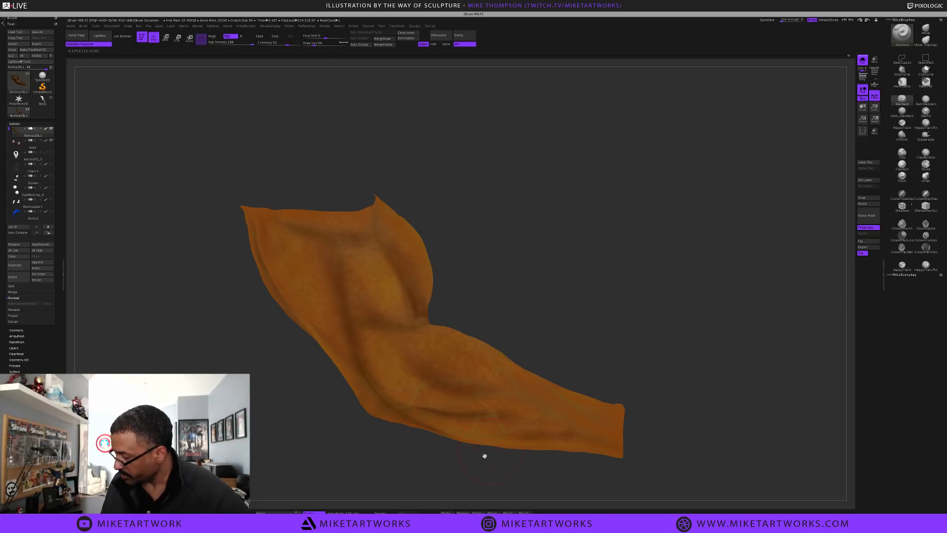
pyautogui.press('space')
pyautogui.click(473, 461)
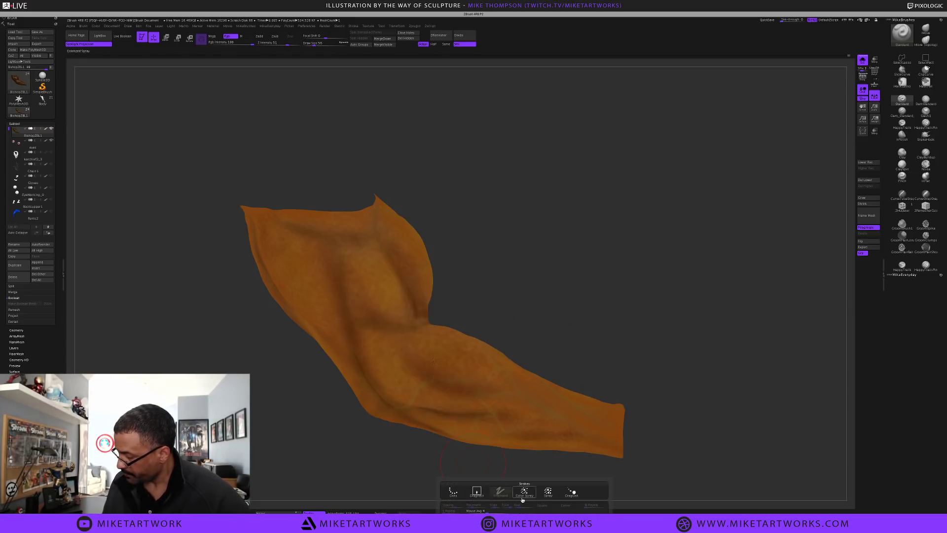
pyautogui.click(548, 492)
# Assign Alpha 21 to the Spray brush for a speckled skin texture
pyautogui.press('space')
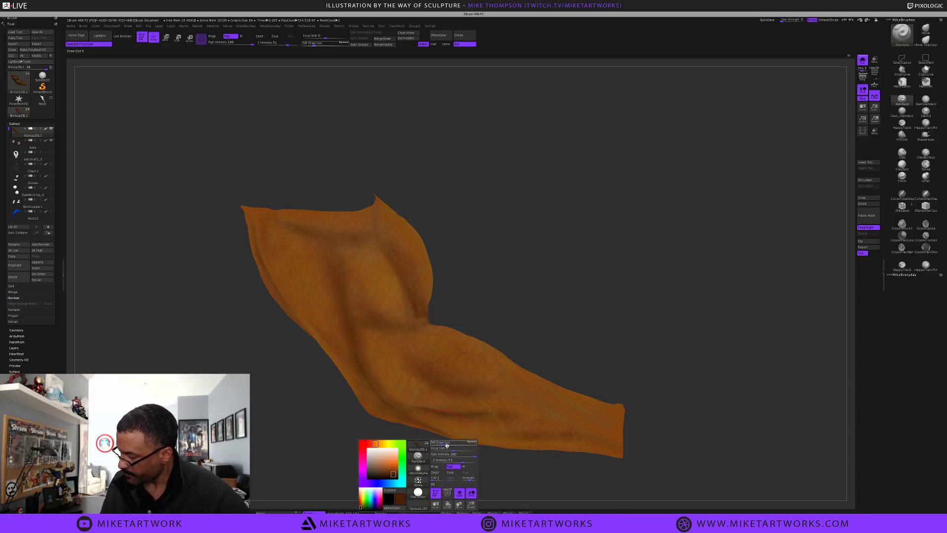
pyautogui.click(422, 473)
pyautogui.click(529, 422)
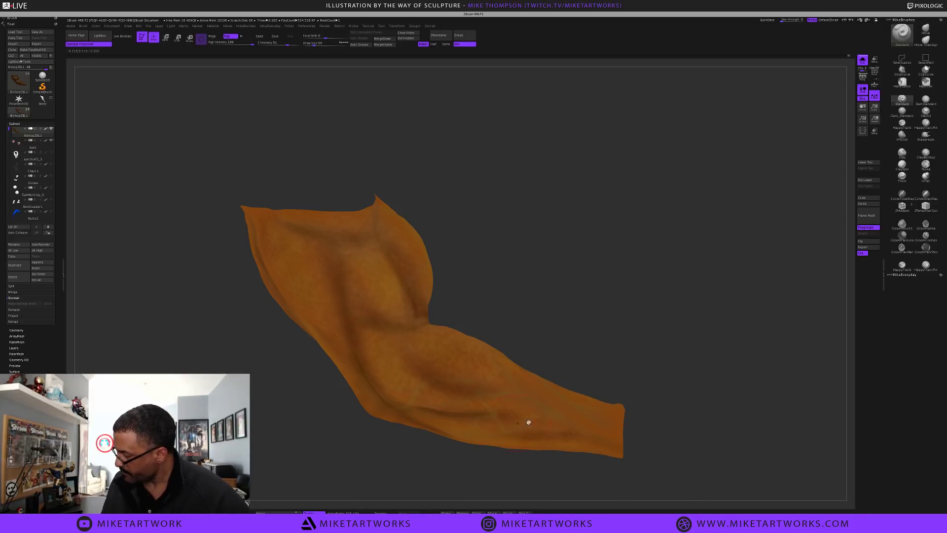
pyautogui.press('space')
pyautogui.click(440, 471)
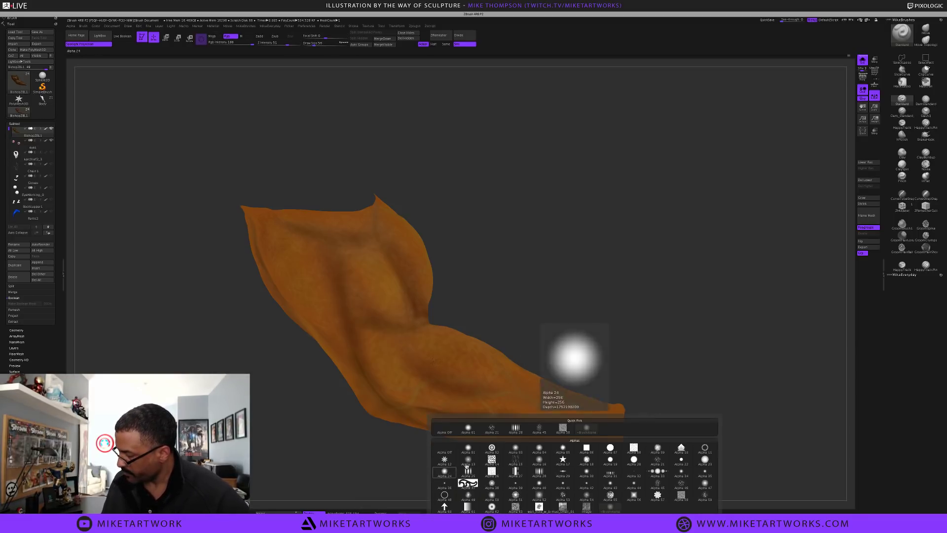
pyautogui.click(497, 432)
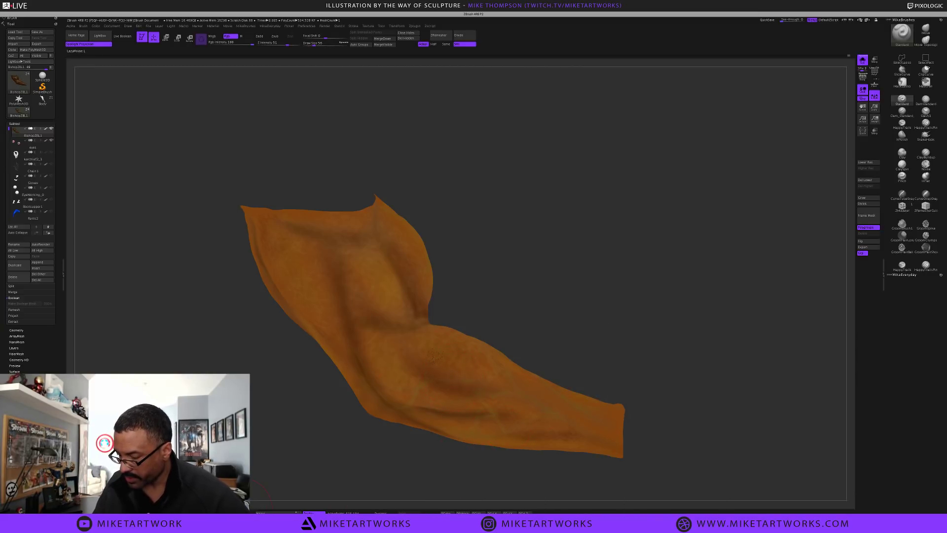
# Lower the brush's RGB intensity to about 41 and spray dark brown into the muscle recesses of the upper arm and forearm
pyautogui.press('space')
pyautogui.moveTo(606, 389); pyautogui.dragTo(590, 390)
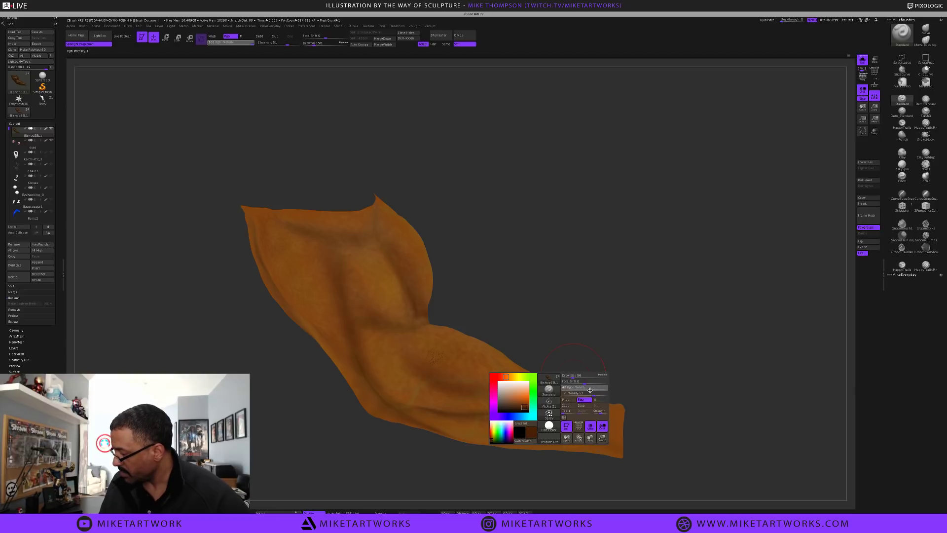
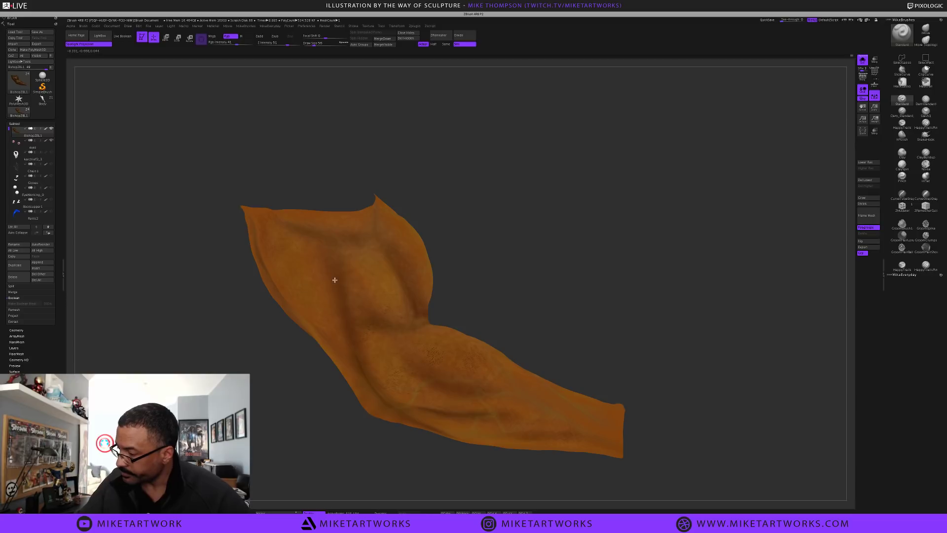
pyautogui.moveTo(602, 340)
pyautogui.mouseDown()
pyautogui.moveTo(607, 329)
pyautogui.moveTo(411, 409)
pyautogui.mouseUp()
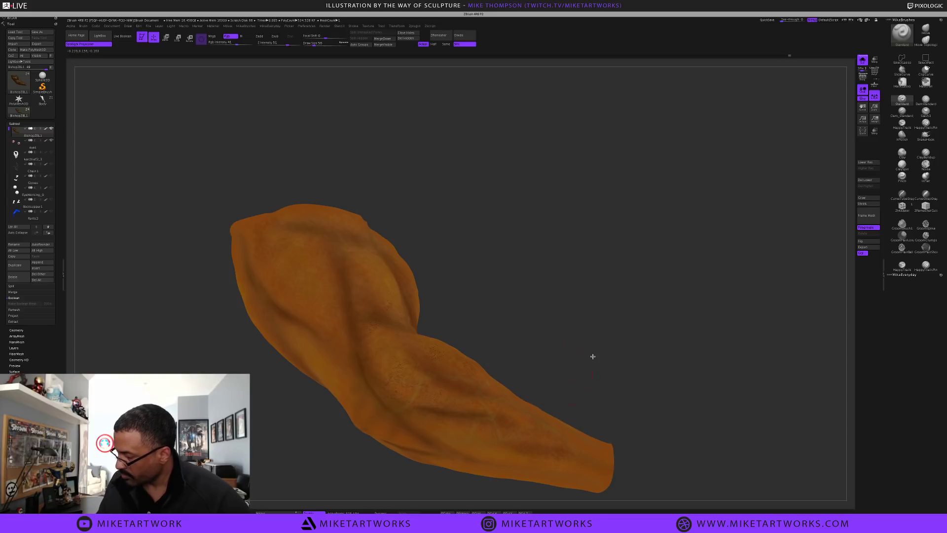
pyautogui.moveTo(594, 355); pyautogui.dragTo(528, 363)
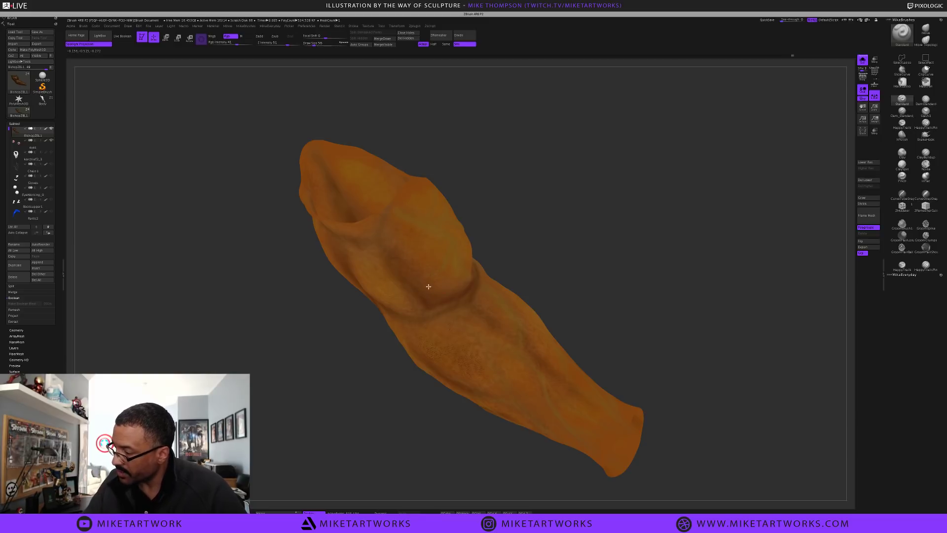
pyautogui.moveTo(620, 328)
pyautogui.mouseDown()
pyautogui.moveTo(623, 301)
pyautogui.moveTo(500, 232)
pyautogui.mouseUp()
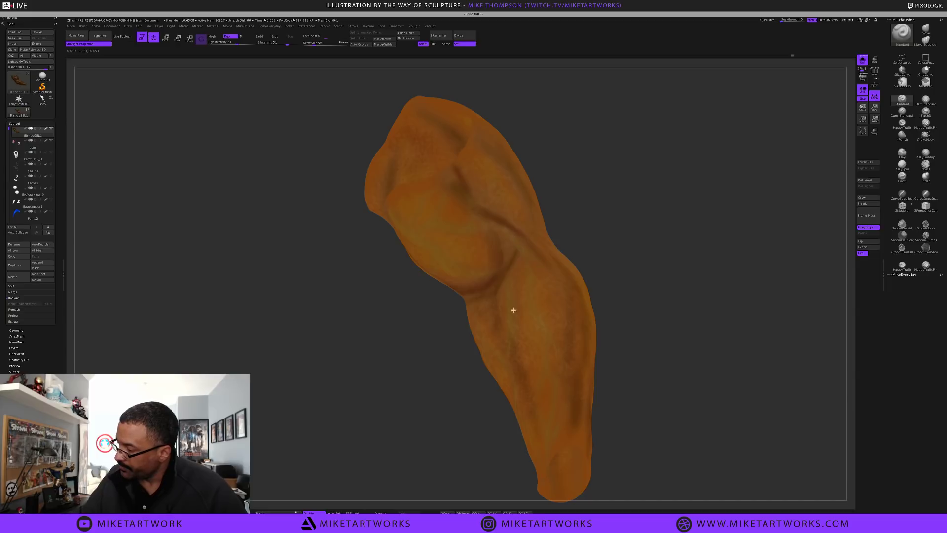
pyautogui.moveTo(642, 328)
pyautogui.mouseDown()
pyautogui.moveTo(686, 308)
pyautogui.moveTo(578, 410)
pyautogui.moveTo(434, 332)
pyautogui.mouseUp()
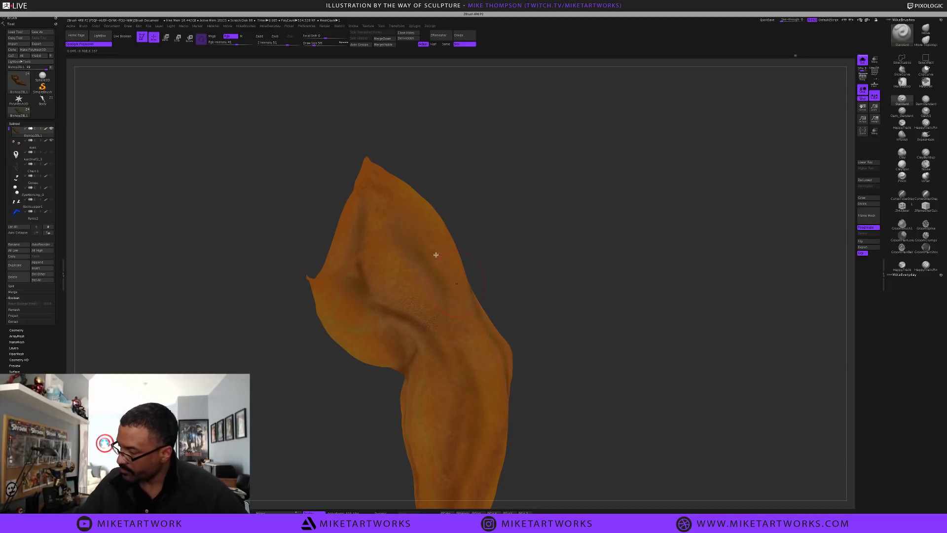
# Continue spraying dark brown along the forearm grooves, around the elbow and between the muscles on the arm's remaining sides
pyautogui.moveTo(585, 413)
pyautogui.mouseDown()
pyautogui.moveTo(567, 342)
pyautogui.moveTo(542, 296)
pyautogui.moveTo(530, 301)
pyautogui.mouseUp()
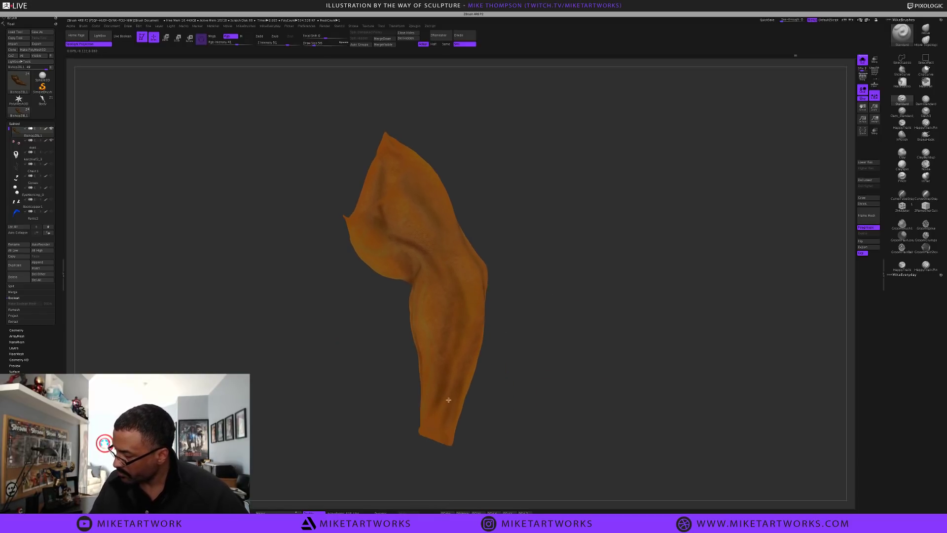
pyautogui.moveTo(493, 417)
pyautogui.mouseDown()
pyautogui.moveTo(531, 410)
pyautogui.moveTo(491, 346)
pyautogui.mouseUp()
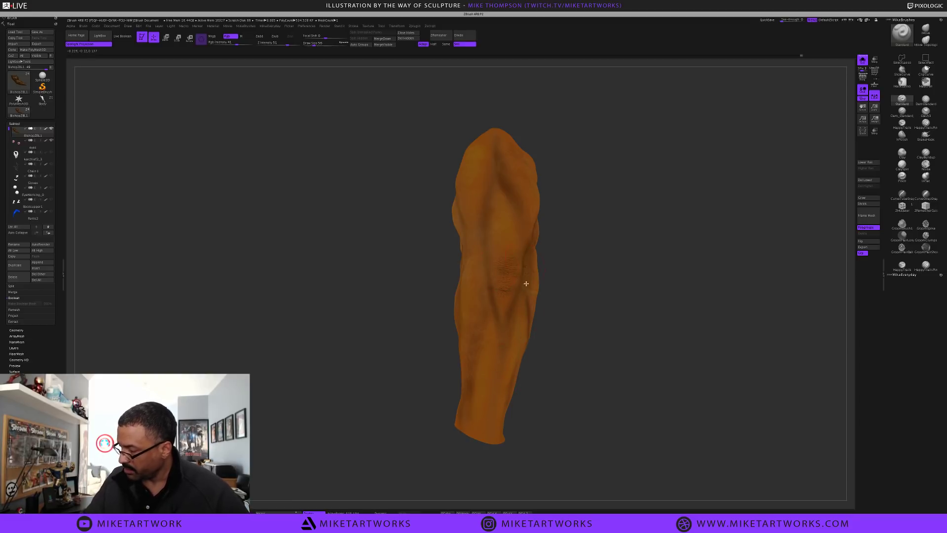
pyautogui.moveTo(634, 373); pyautogui.dragTo(584, 376)
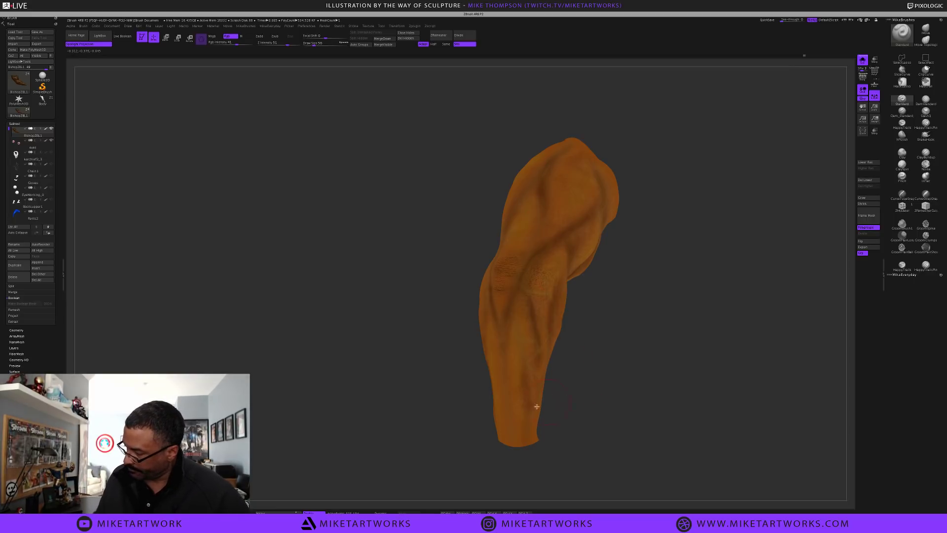
pyautogui.moveTo(579, 399); pyautogui.dragTo(460, 305)
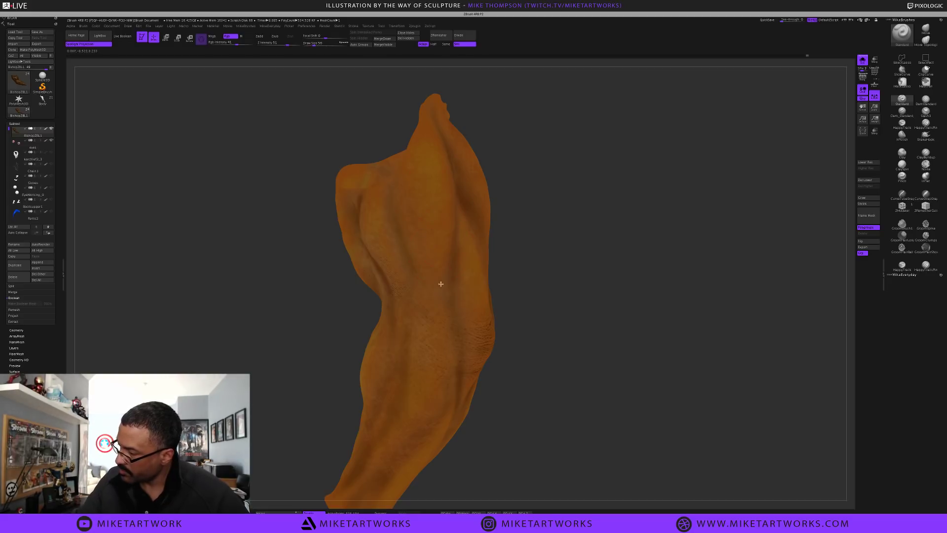
pyautogui.moveTo(469, 307); pyautogui.dragTo(588, 318)
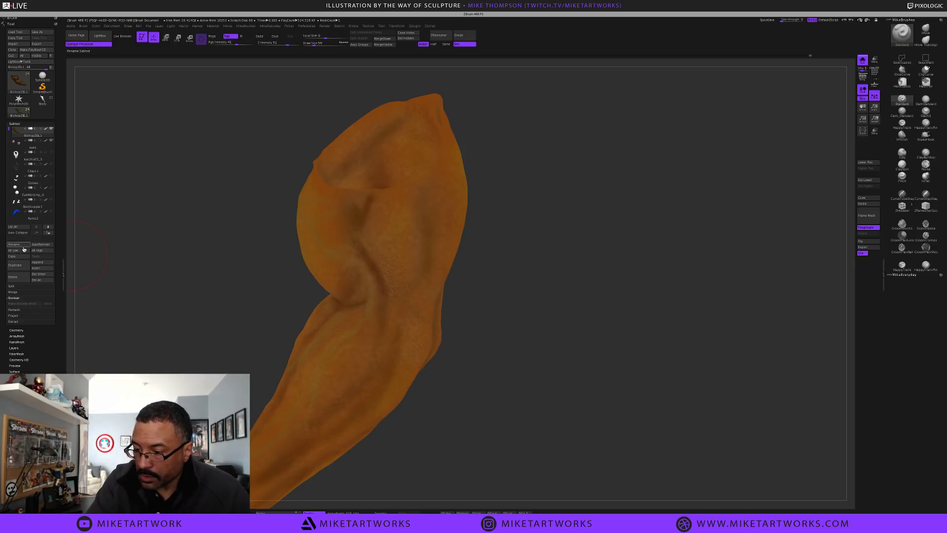
# Switch the arm from the flat paint display to a shaded material and check the painted tones on its inner side
pyautogui.moveTo(56, 148)
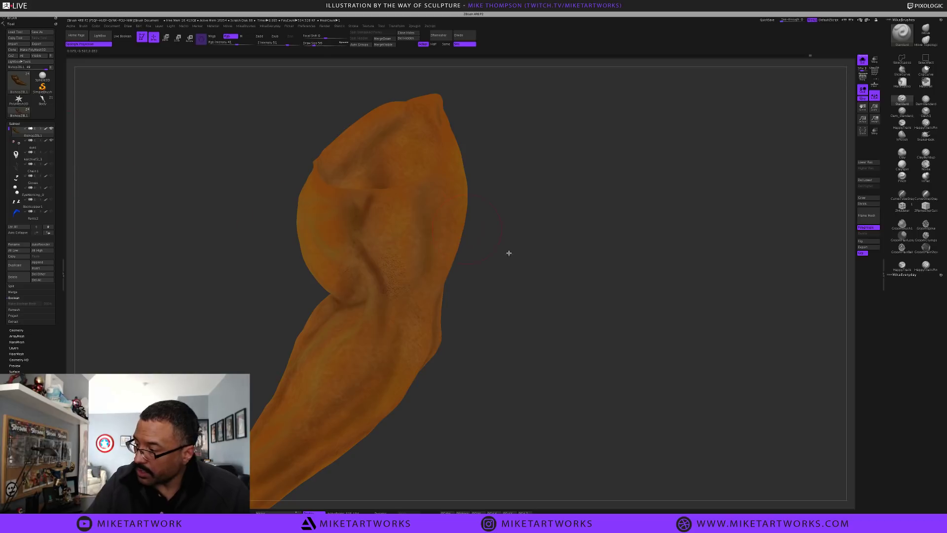
pyautogui.press('space')
pyautogui.click(526, 366)
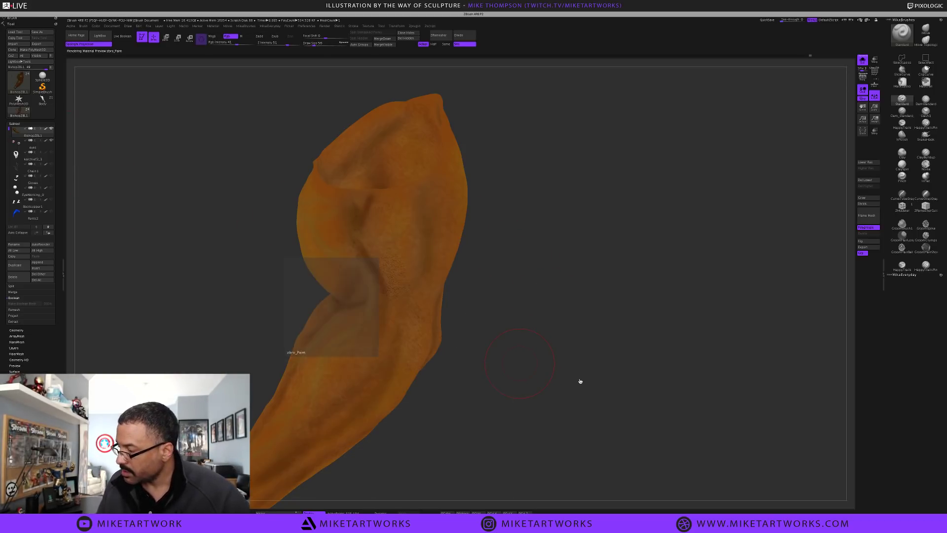
pyautogui.moveTo(531, 391)
pyautogui.mouseDown()
pyautogui.moveTo(537, 383)
pyautogui.moveTo(501, 397)
pyautogui.moveTo(556, 372)
pyautogui.moveTo(552, 380)
pyautogui.moveTo(569, 356)
pyautogui.mouseUp()
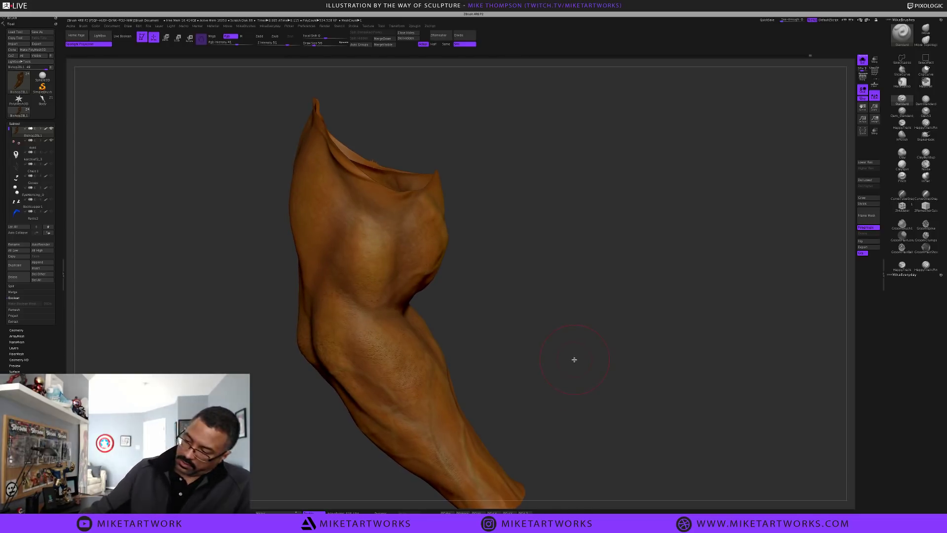
pyautogui.moveTo(534, 390); pyautogui.dragTo(496, 376)
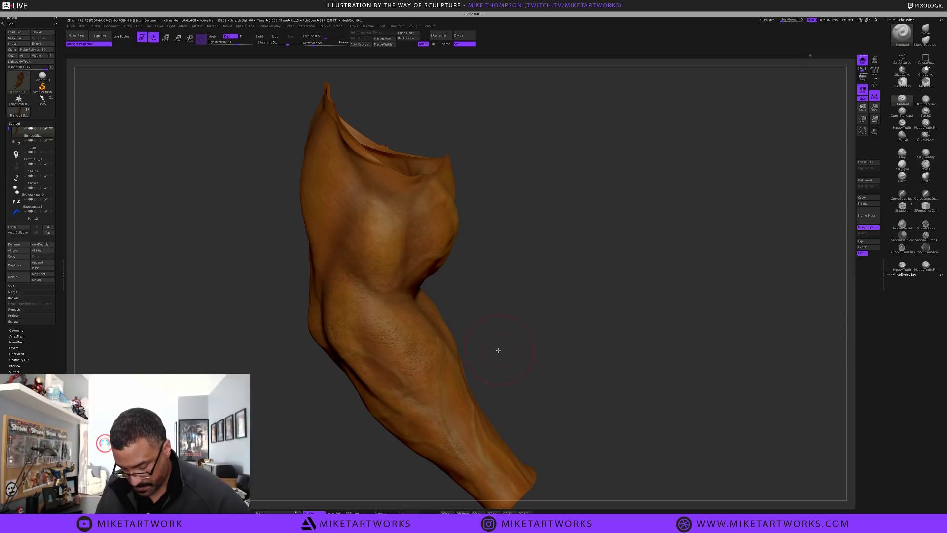
# Reduce the brush size and smooth the painted speckles around the elbow, inner arm and forearm
pyautogui.press('s')
pyautogui.moveTo(503, 353); pyautogui.dragTo(505, 352)
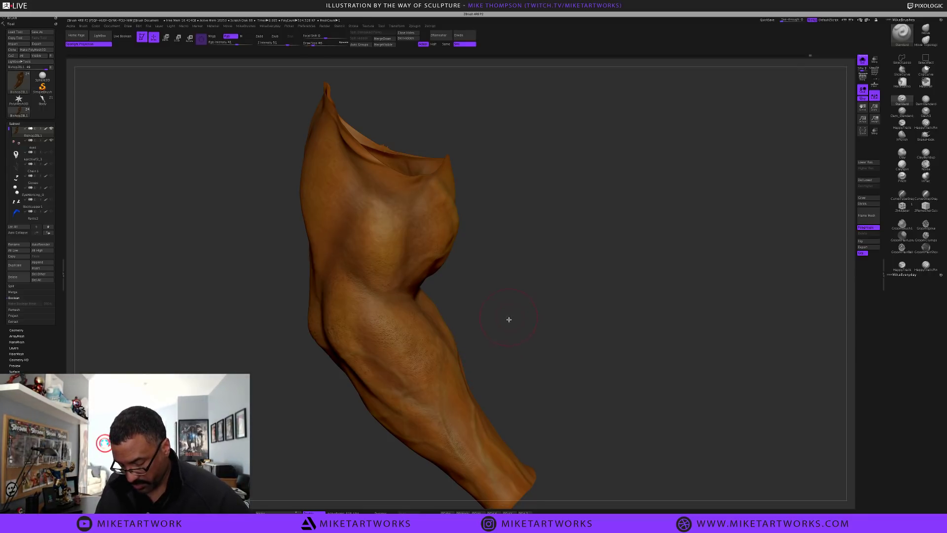
pyautogui.press('shift')
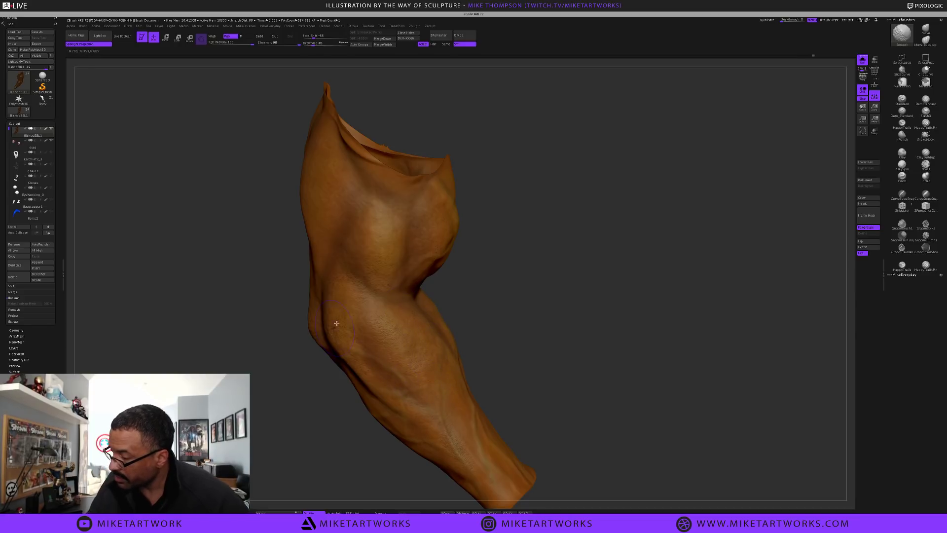
pyautogui.moveTo(471, 249)
pyautogui.mouseDown()
pyautogui.moveTo(556, 334)
pyautogui.moveTo(548, 317)
pyautogui.moveTo(591, 375)
pyautogui.mouseUp()
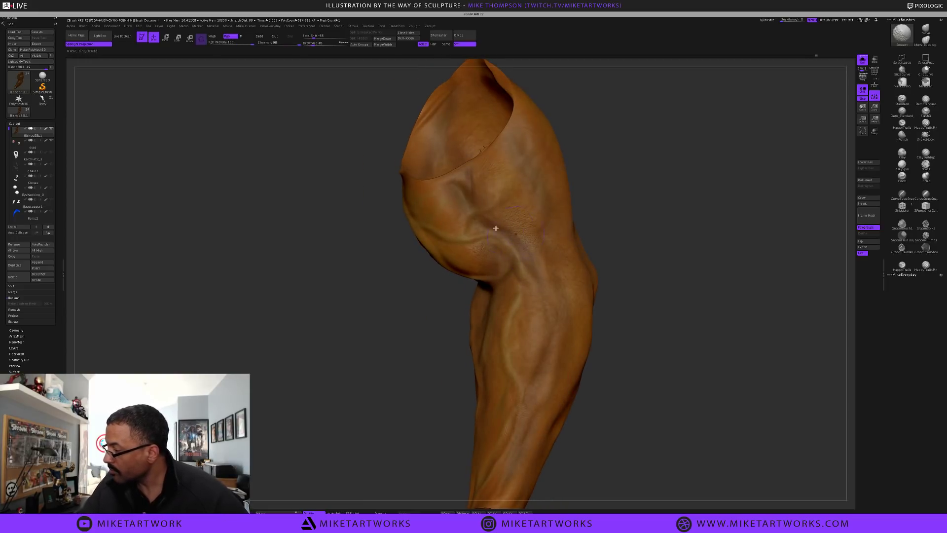
pyautogui.moveTo(649, 391); pyautogui.dragTo(606, 287)
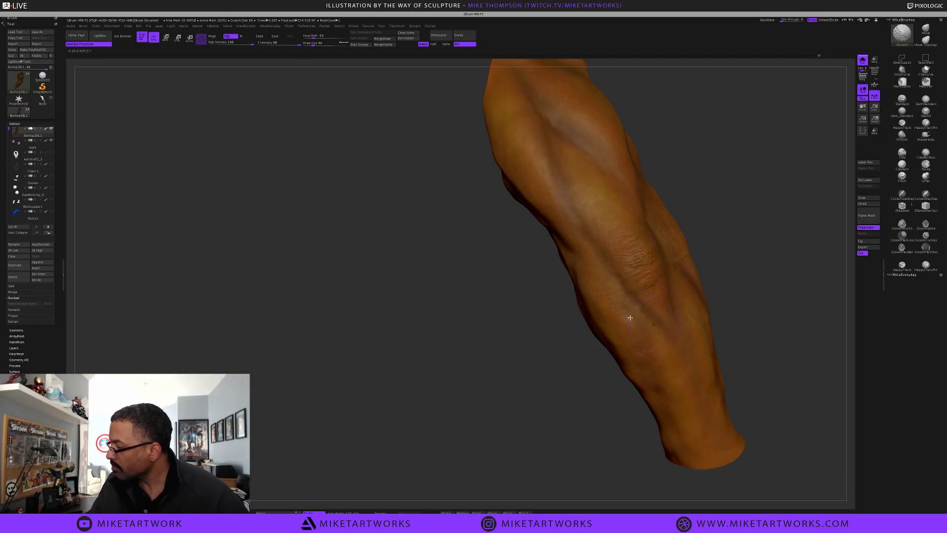
pyautogui.moveTo(776, 319); pyautogui.dragTo(759, 347)
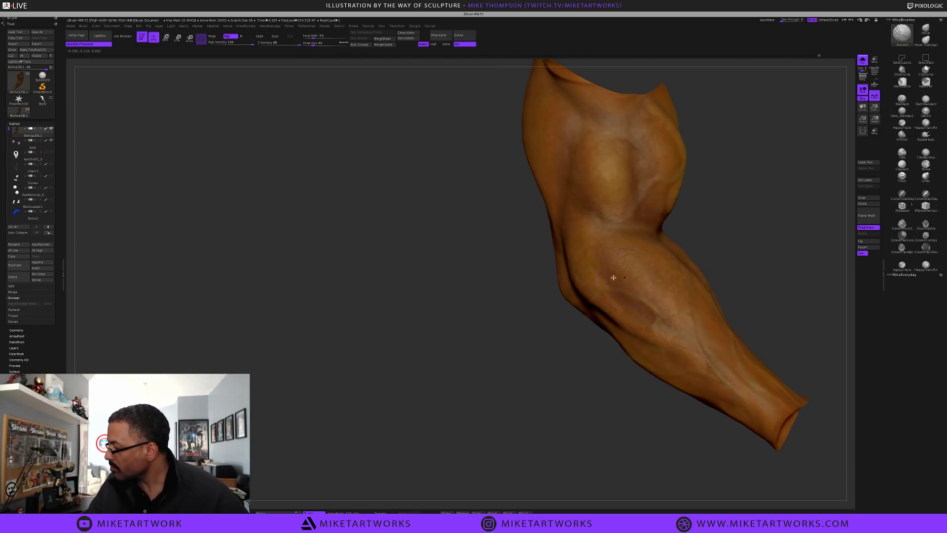
pyautogui.keyDown('shift'); pyautogui.moveTo(593, 290); pyautogui.dragTo(609, 311); pyautogui.keyUp('shift')
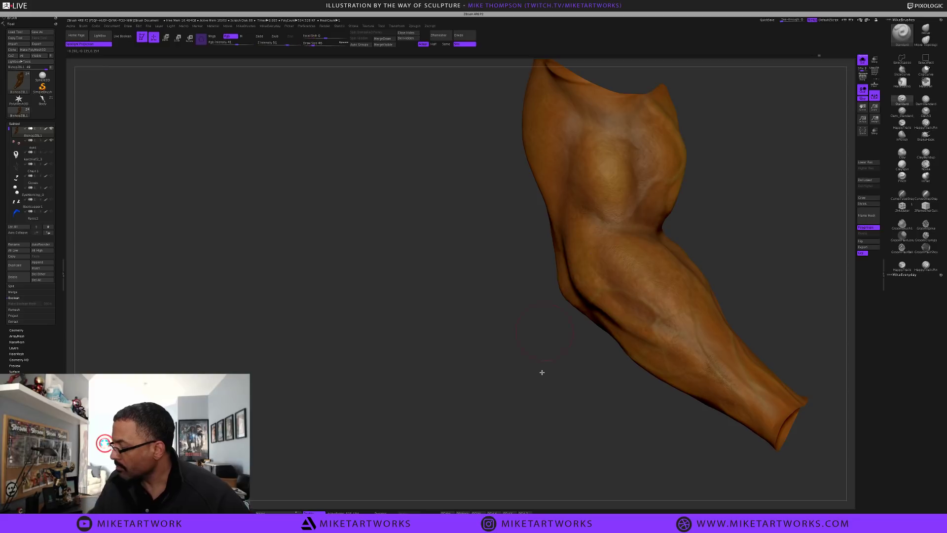
# Spray more dark brown around the inner elbow and smooth it into the surrounding skin tone
pyautogui.moveTo(554, 374); pyautogui.dragTo(665, 382)
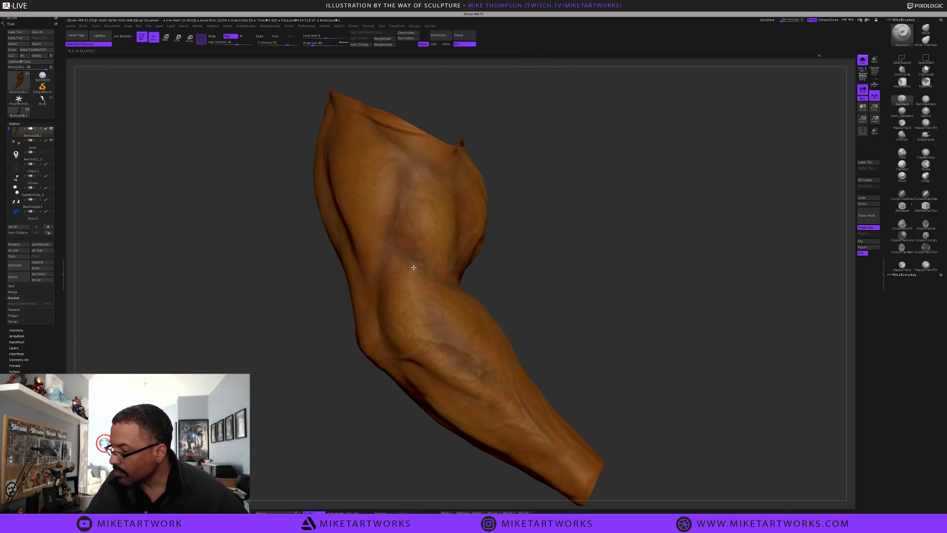
pyautogui.press('shift')
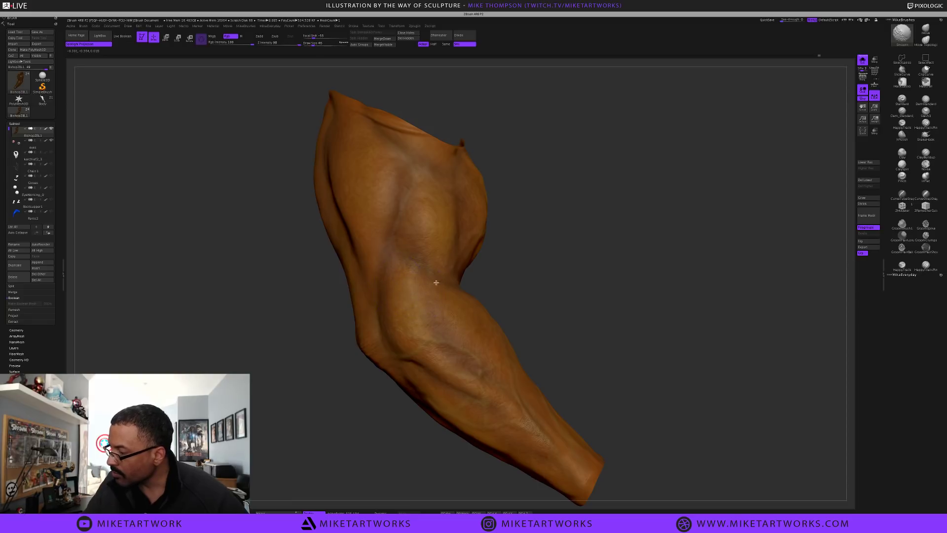
pyautogui.moveTo(660, 402)
pyautogui.mouseDown()
pyautogui.moveTo(668, 395)
pyautogui.moveTo(632, 387)
pyautogui.moveTo(670, 395)
pyautogui.moveTo(658, 392)
pyautogui.mouseUp()
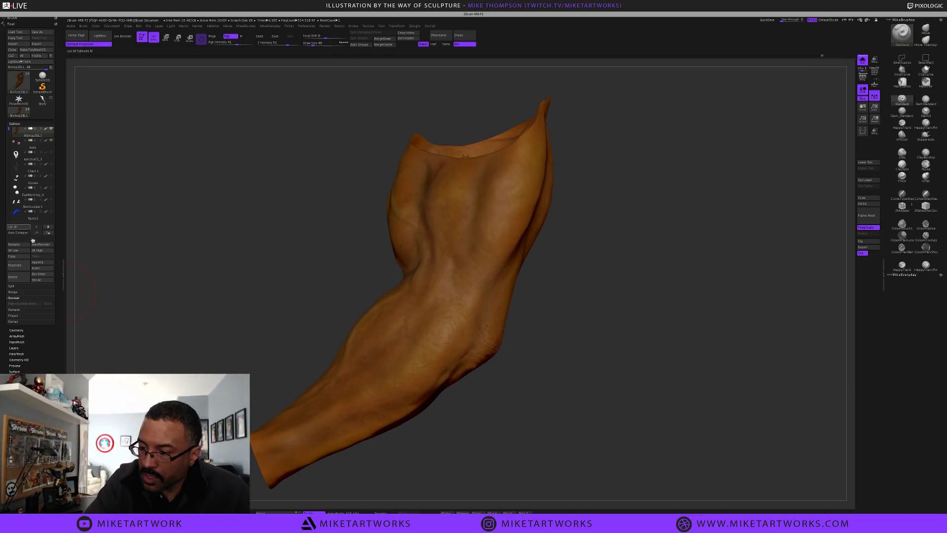
# Open the arm's masking options, show the existing mask to check its coverage and hide it again
pyautogui.click(15, 123)
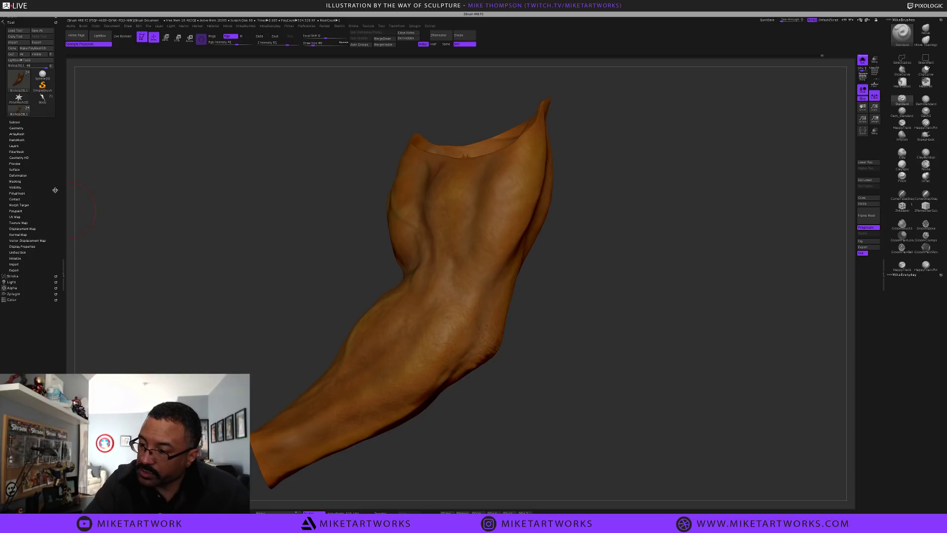
pyautogui.click(16, 181)
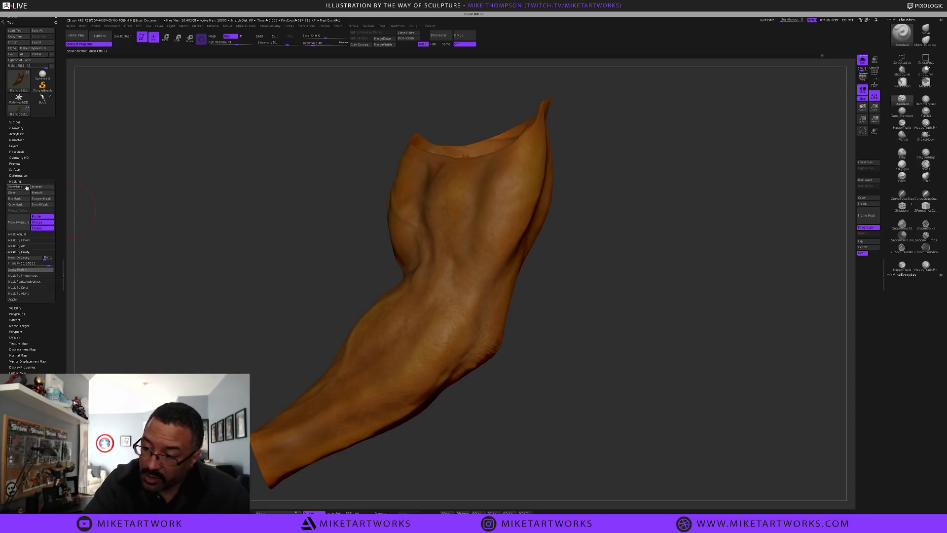
pyautogui.click(29, 187)
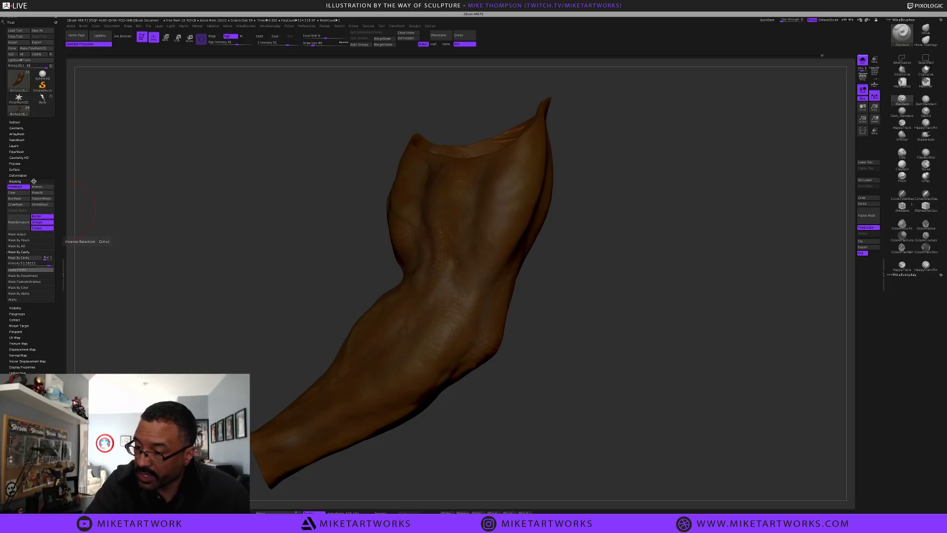
pyautogui.hotkey('ctrl', 'h')
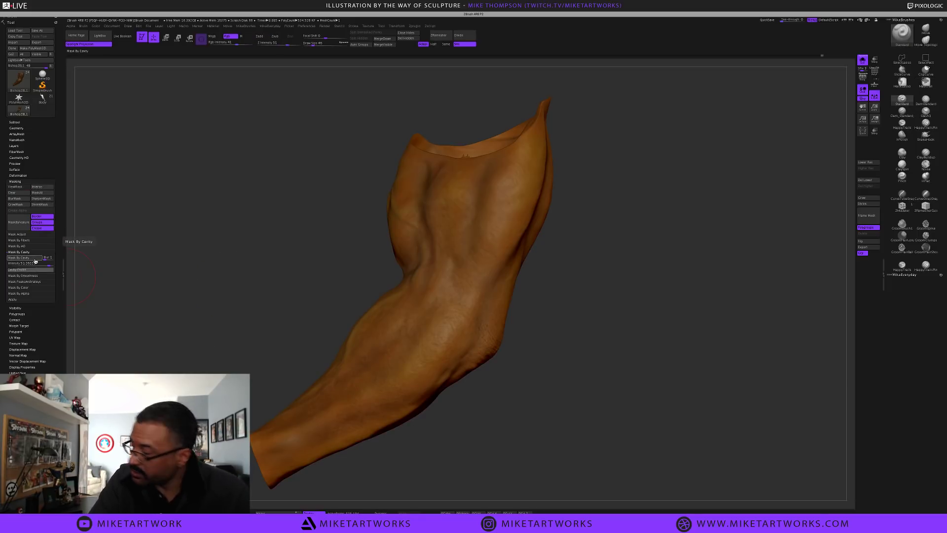
# Mask the arm by cavity, invert the mask and hide its display for painting
pyautogui.moveTo(173, 220); pyautogui.dragTo(93, 255)
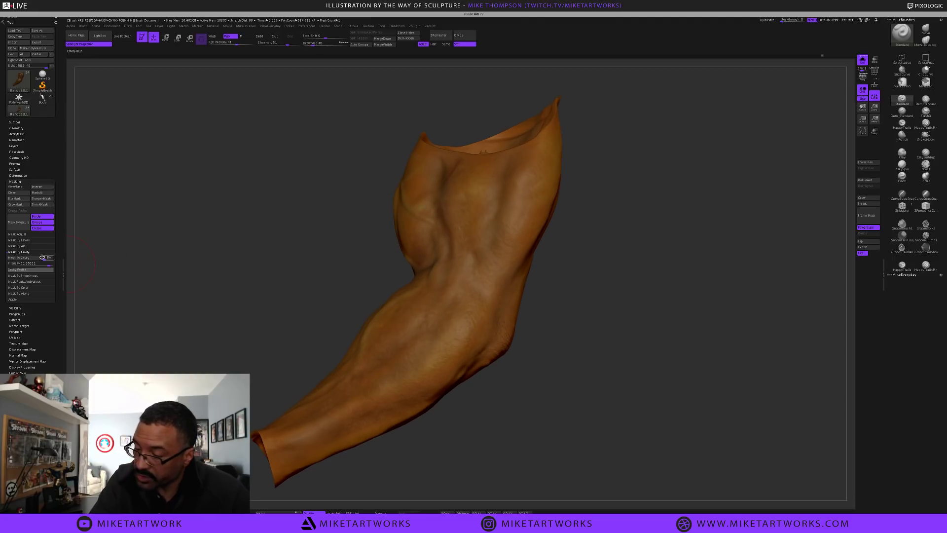
pyautogui.click(20, 269)
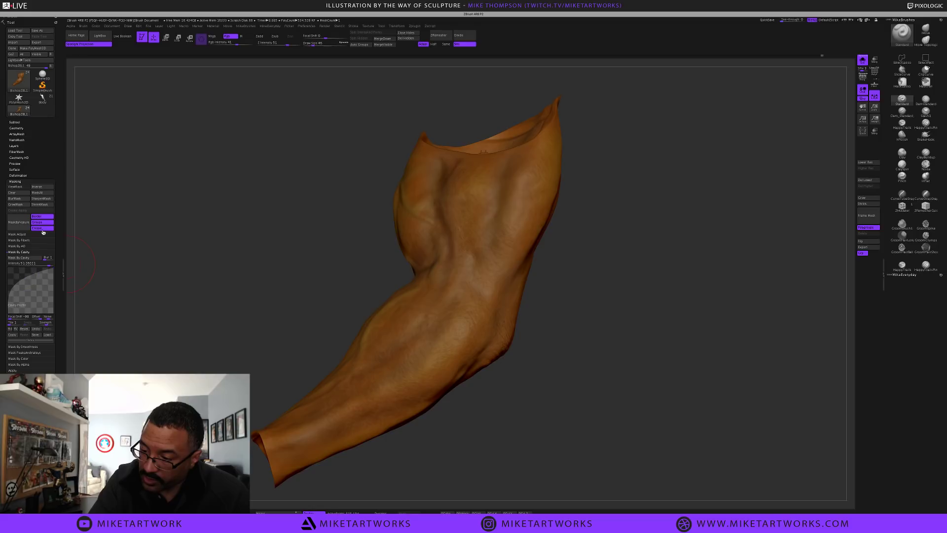
pyautogui.click(35, 258)
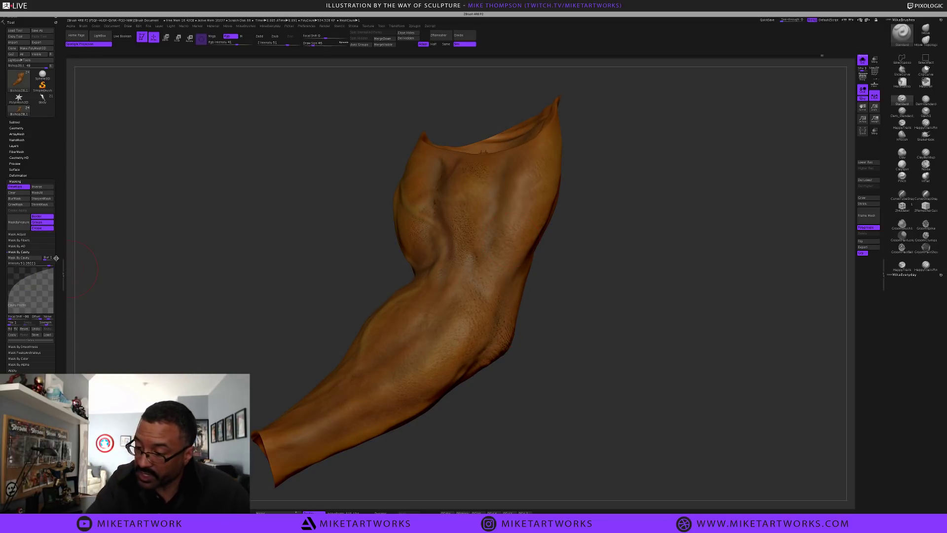
pyautogui.click(49, 186)
pyautogui.click(18, 187)
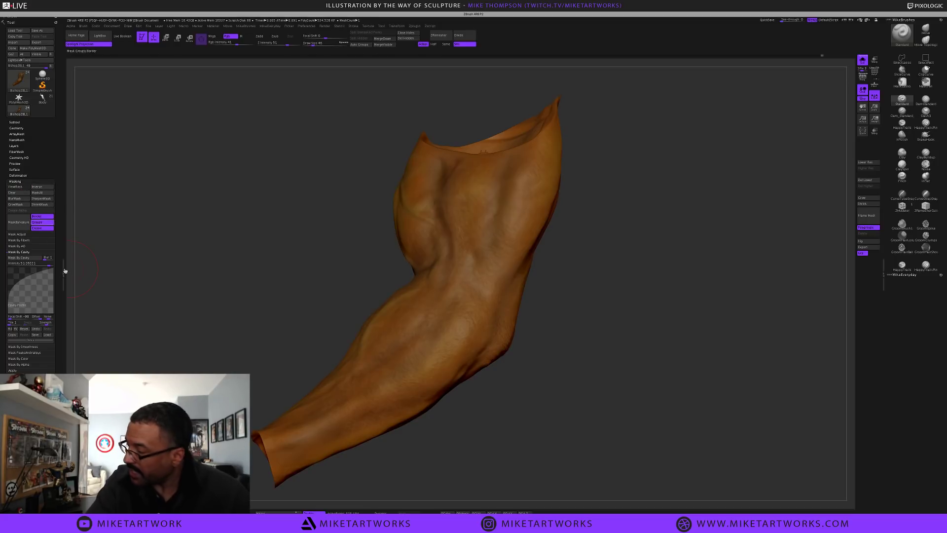
# Change the active colour to a lighter, more orange brown for painting the arm
pyautogui.moveTo(532, 417); pyautogui.dragTo(535, 419)
pyautogui.press('space')
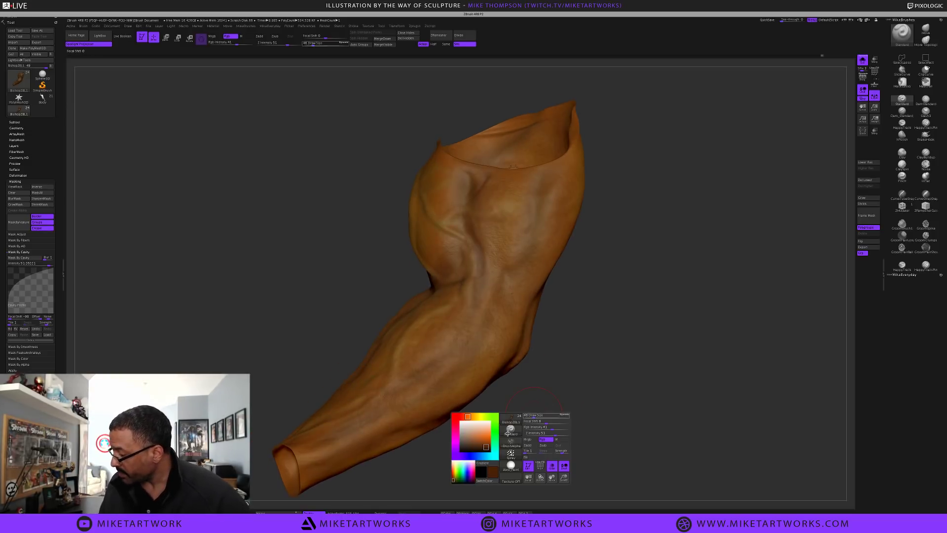
pyautogui.click(482, 443)
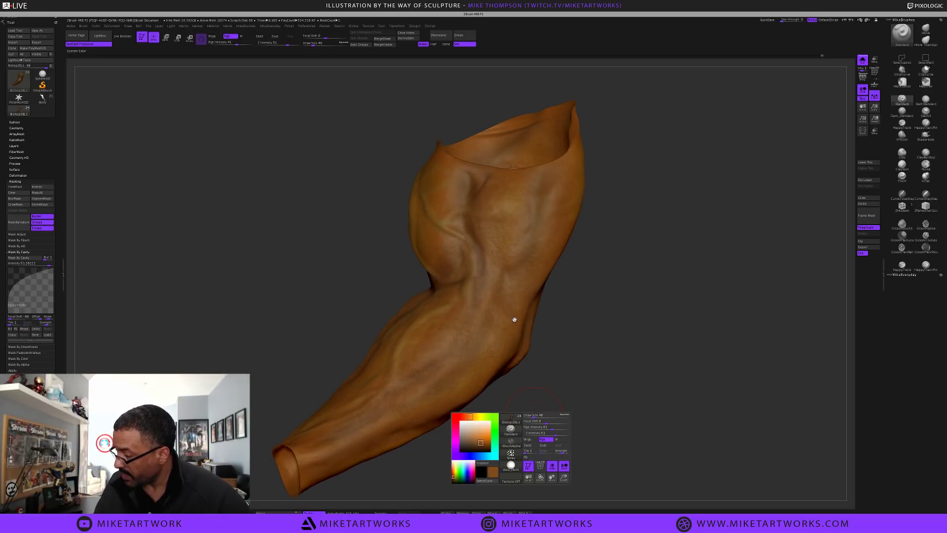
pyautogui.click(470, 417)
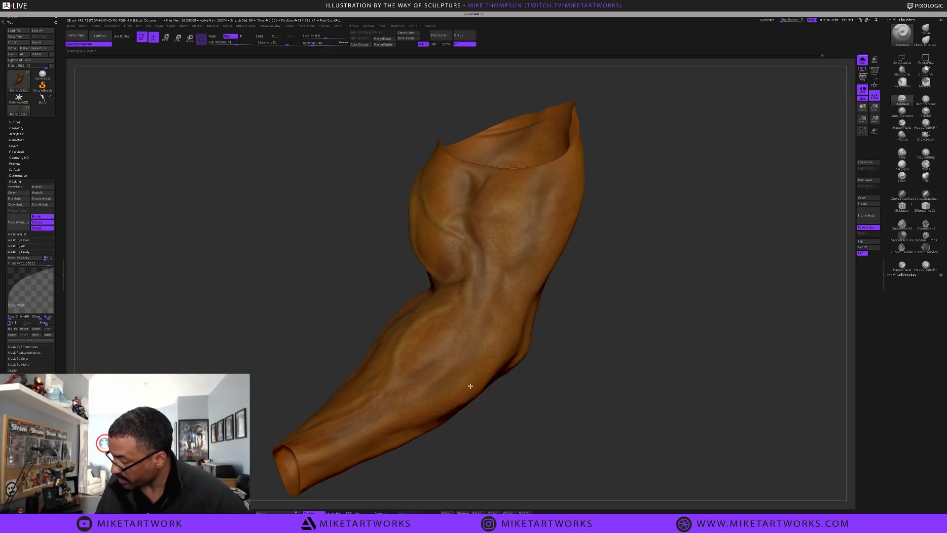
# Spray the lighter orange brown over the inner forearm and around the inner elbow
pyautogui.moveTo(518, 415); pyautogui.dragTo(493, 393)
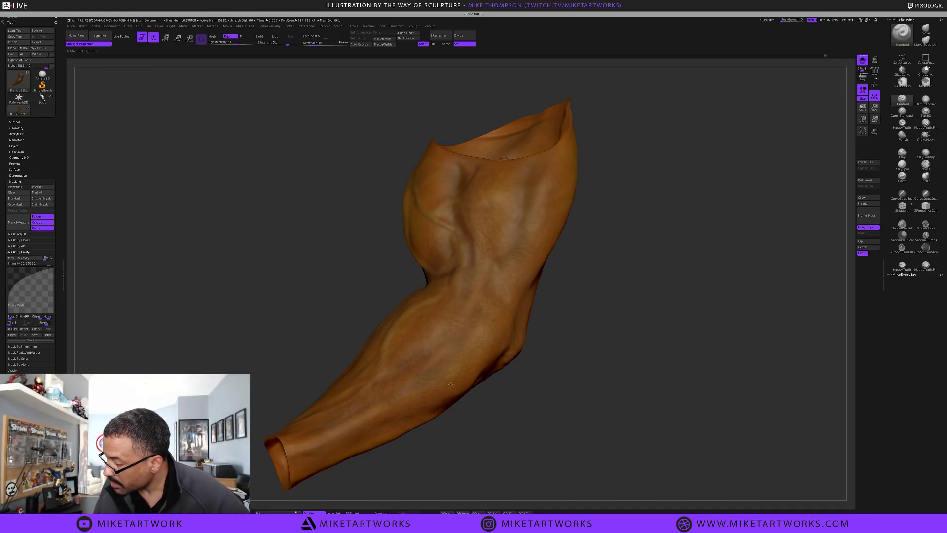
pyautogui.moveTo(508, 404); pyautogui.dragTo(512, 394)
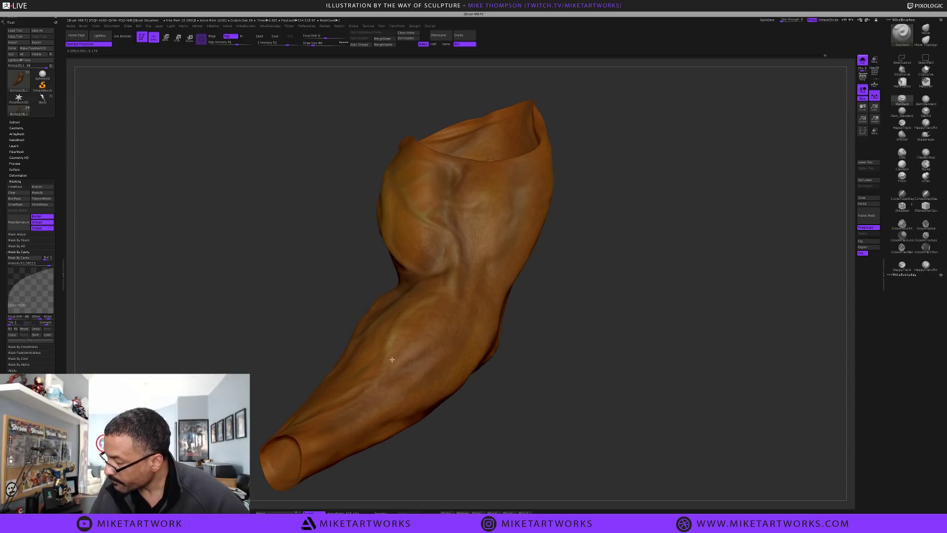
pyautogui.moveTo(510, 412); pyautogui.dragTo(507, 383)
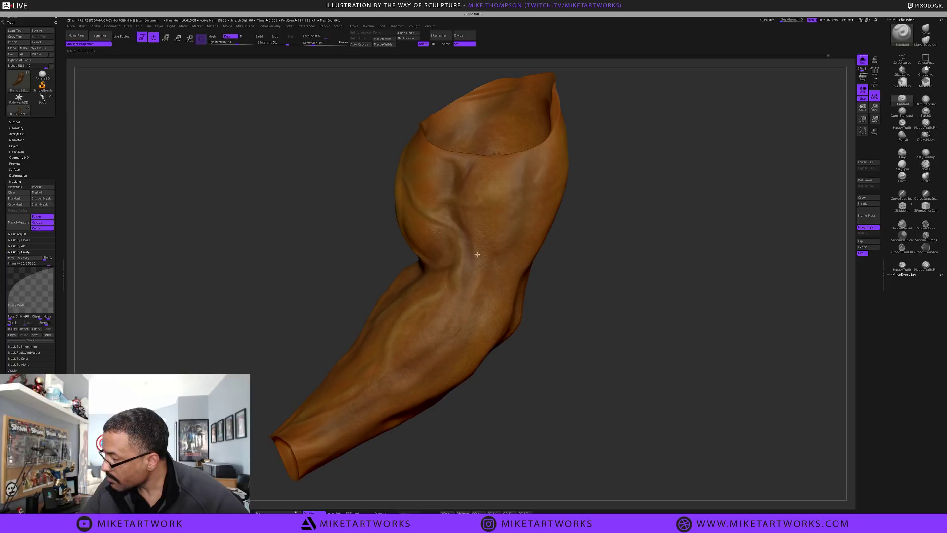
pyautogui.moveTo(581, 298); pyautogui.dragTo(494, 311)
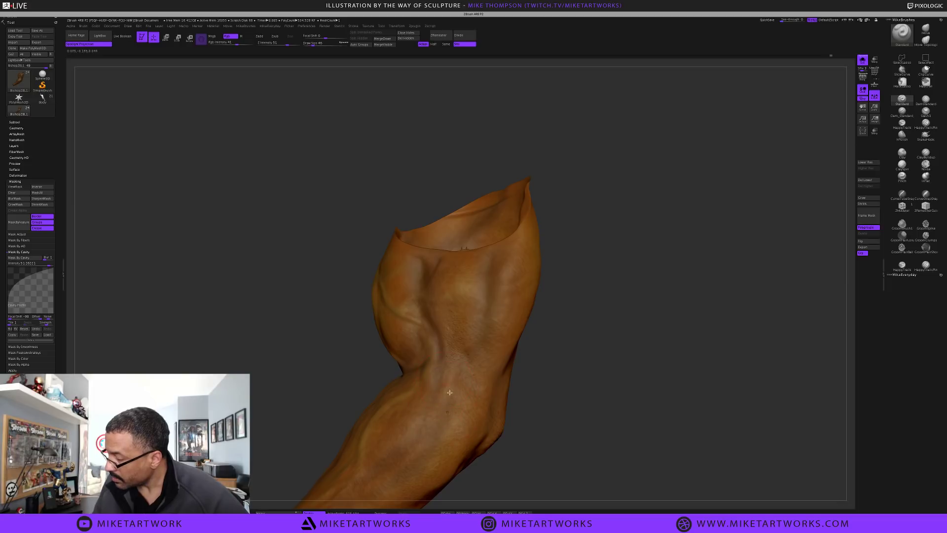
# Spray the lighter orange brown over the biceps and the outer side of the forearm
pyautogui.moveTo(596, 360); pyautogui.dragTo(518, 368)
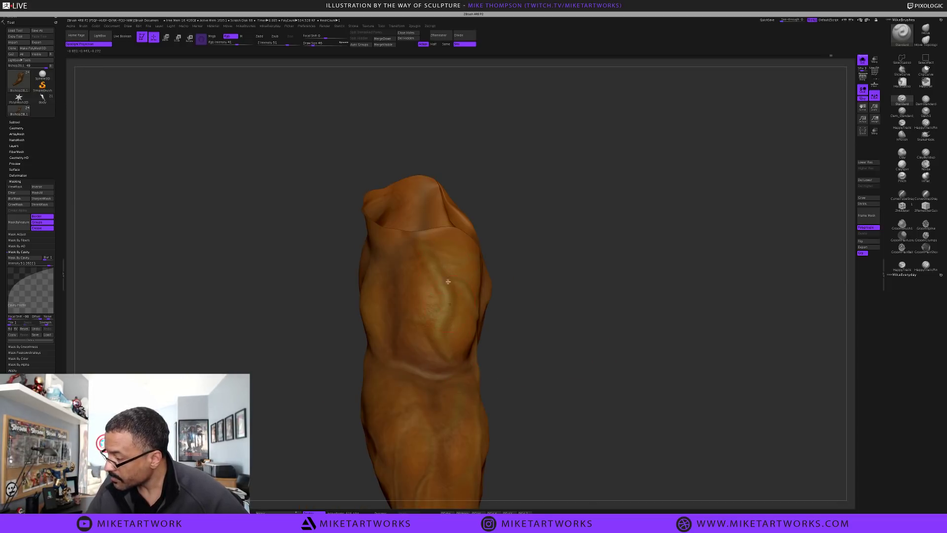
pyautogui.moveTo(557, 387); pyautogui.dragTo(590, 334)
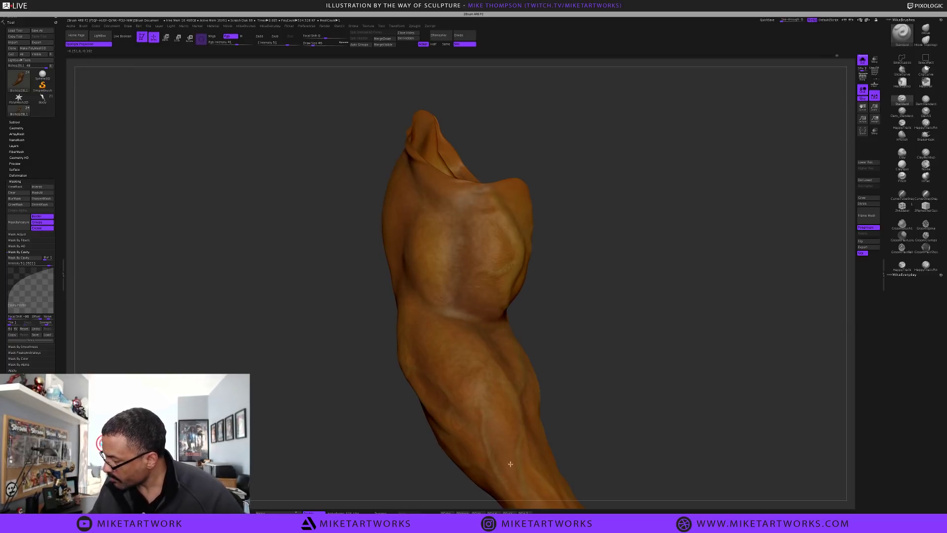
pyautogui.moveTo(587, 410); pyautogui.dragTo(479, 386)
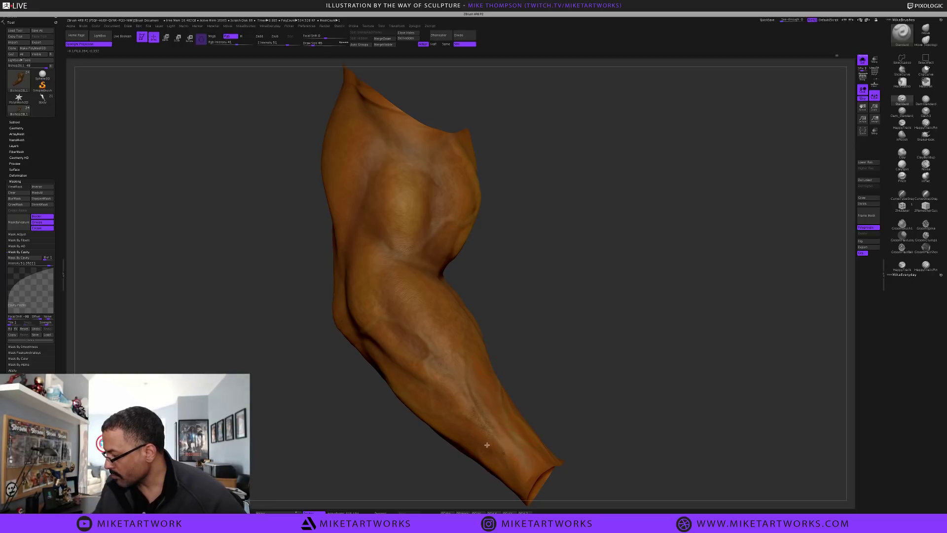
pyautogui.moveTo(579, 408); pyautogui.dragTo(560, 404)
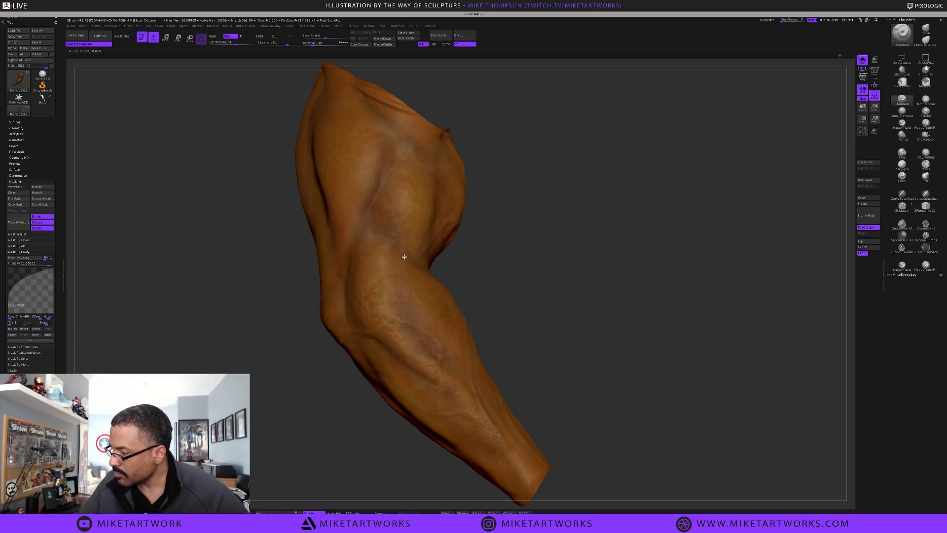
# Add more lighter brown around the outer elbow and biceps and smooth it into the surrounding skin tone
pyautogui.moveTo(507, 295); pyautogui.dragTo(540, 326)
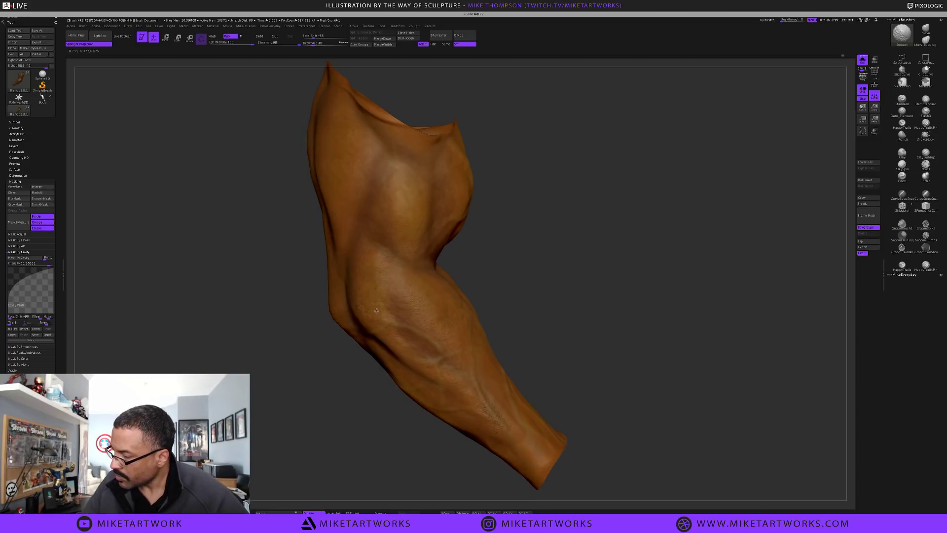
pyautogui.press('shift')
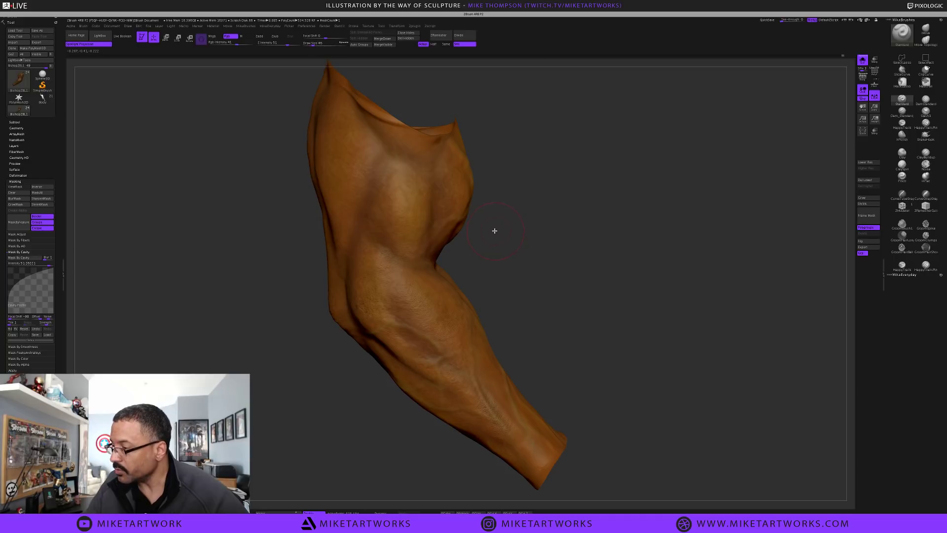
pyautogui.press('shift')
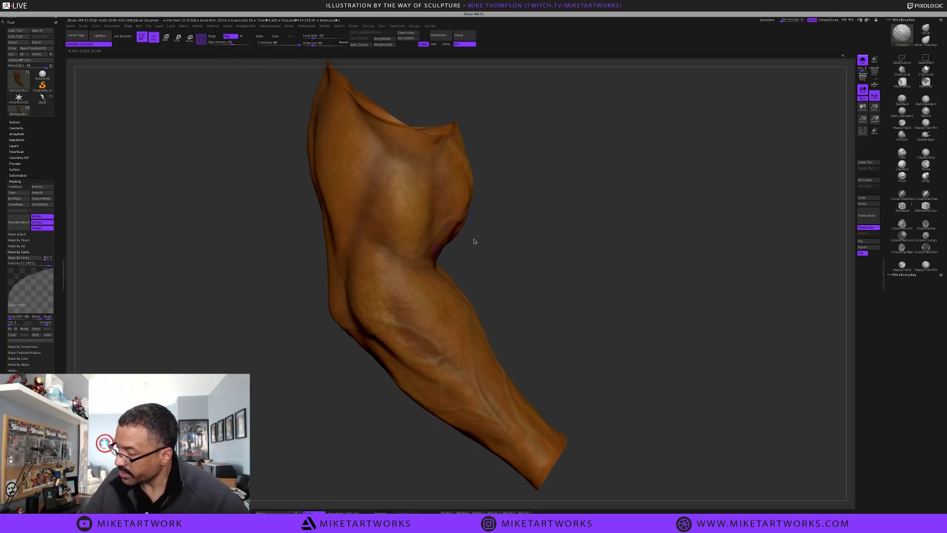
pyautogui.keyDown('alt'); pyautogui.moveTo(561, 321); pyautogui.dragTo(617, 387); pyautogui.keyUp('alt')
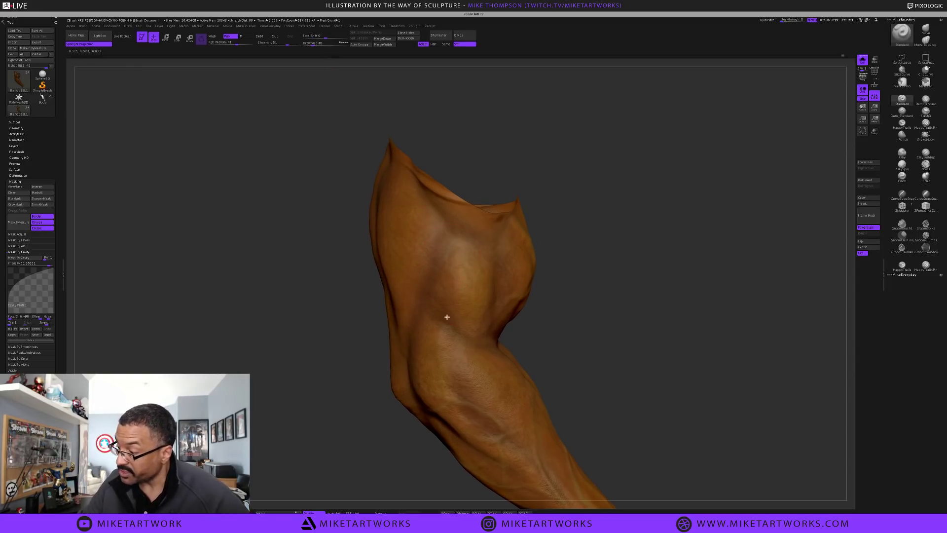
pyautogui.keyDown('alt'); pyautogui.moveTo(628, 355); pyautogui.dragTo(637, 327); pyautogui.keyUp('alt')
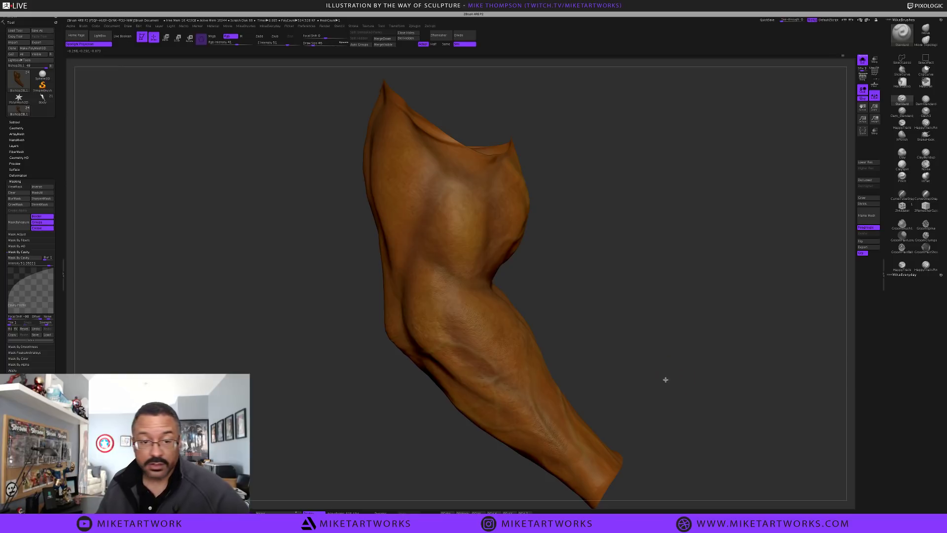
pyautogui.moveTo(666, 381); pyautogui.dragTo(664, 381)
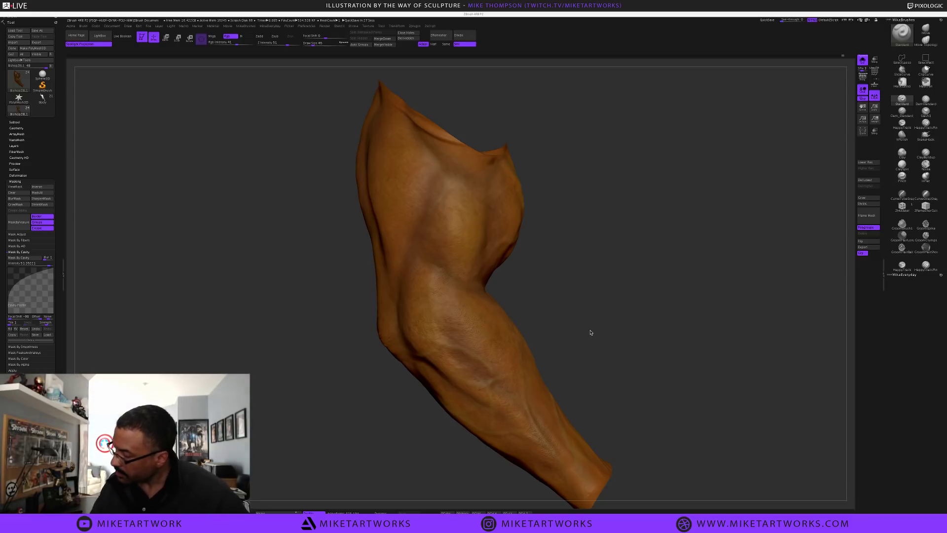
# Spray the lighter brown over the triceps and back of the elbow, and smooth the colour on the inner upper arm
pyautogui.moveTo(589, 332); pyautogui.dragTo(610, 321)
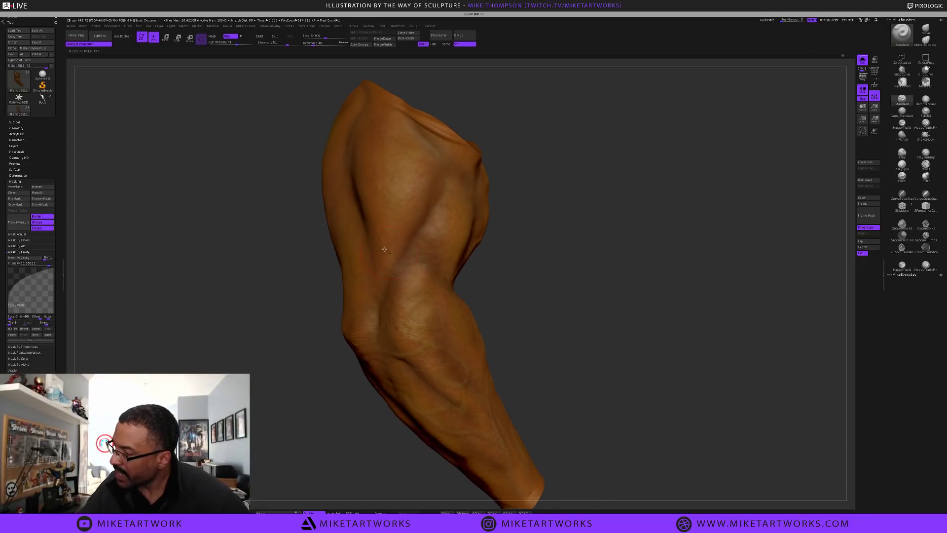
pyautogui.moveTo(542, 320); pyautogui.dragTo(486, 398)
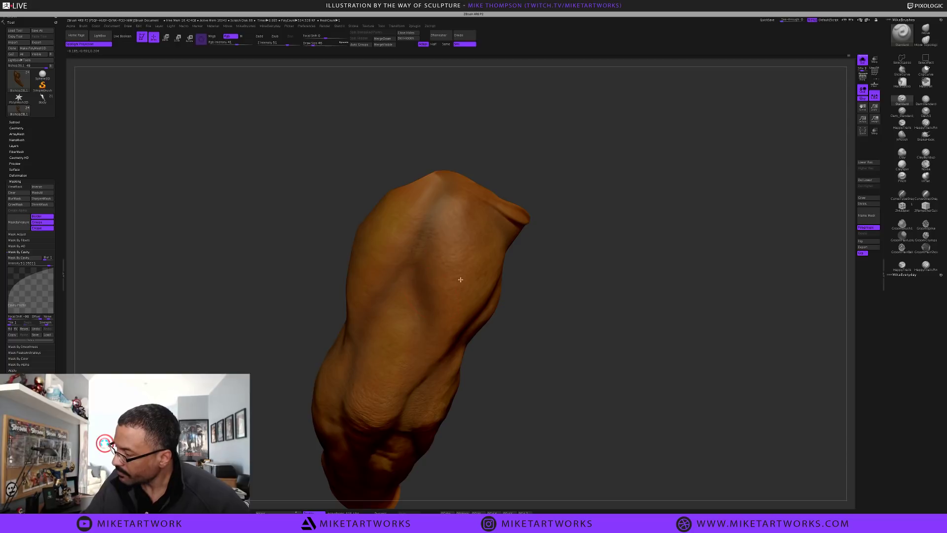
pyautogui.moveTo(514, 296); pyautogui.dragTo(555, 330)
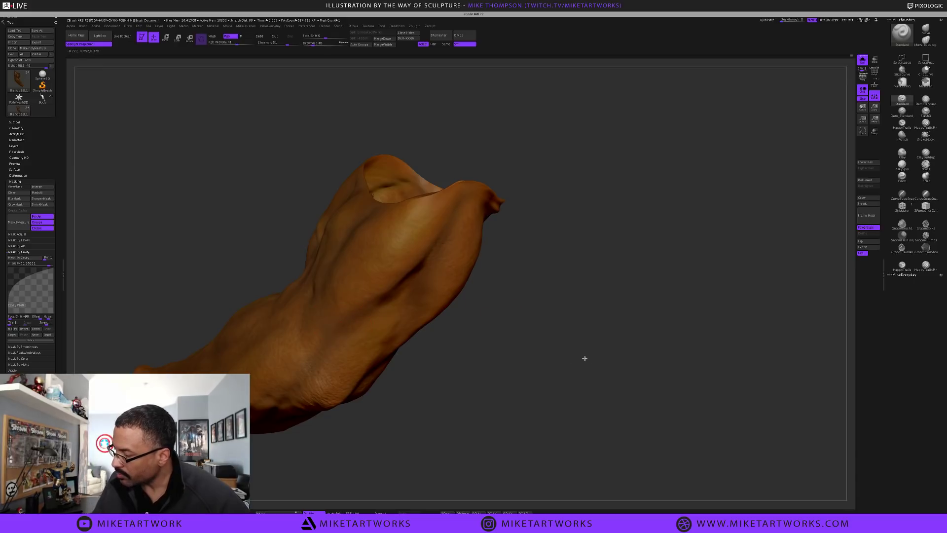
pyautogui.moveTo(584, 358); pyautogui.dragTo(611, 393)
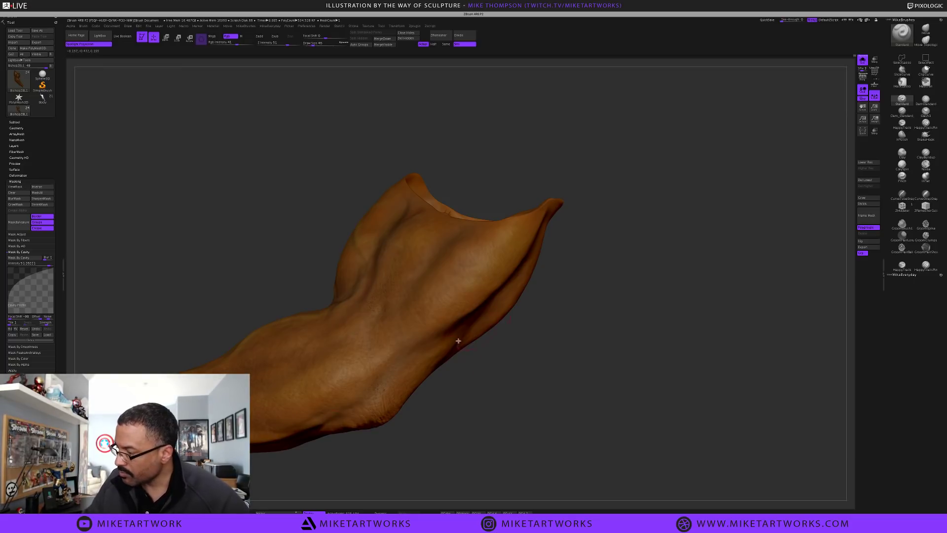
pyautogui.moveTo(542, 287)
pyautogui.mouseDown()
pyautogui.moveTo(574, 341)
pyautogui.moveTo(524, 321)
pyautogui.mouseUp()
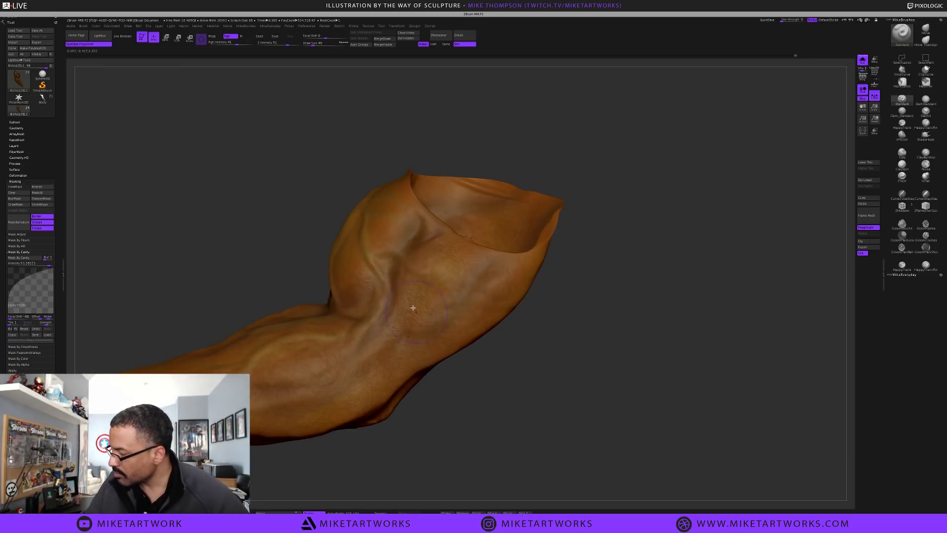
pyautogui.press('shift')
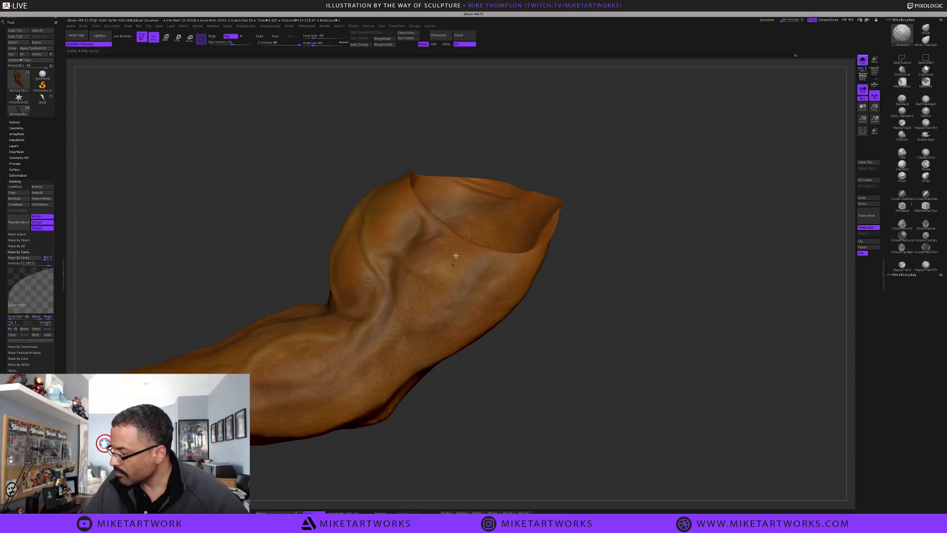
pyautogui.moveTo(505, 408)
pyautogui.keyDown('alt'); pyautogui.mouseDown()
pyautogui.moveTo(486, 389)
pyautogui.moveTo(549, 372)
pyautogui.moveTo(579, 391)
pyautogui.moveTo(554, 383)
pyautogui.moveTo(589, 372)
pyautogui.mouseUp(); pyautogui.keyUp('alt')
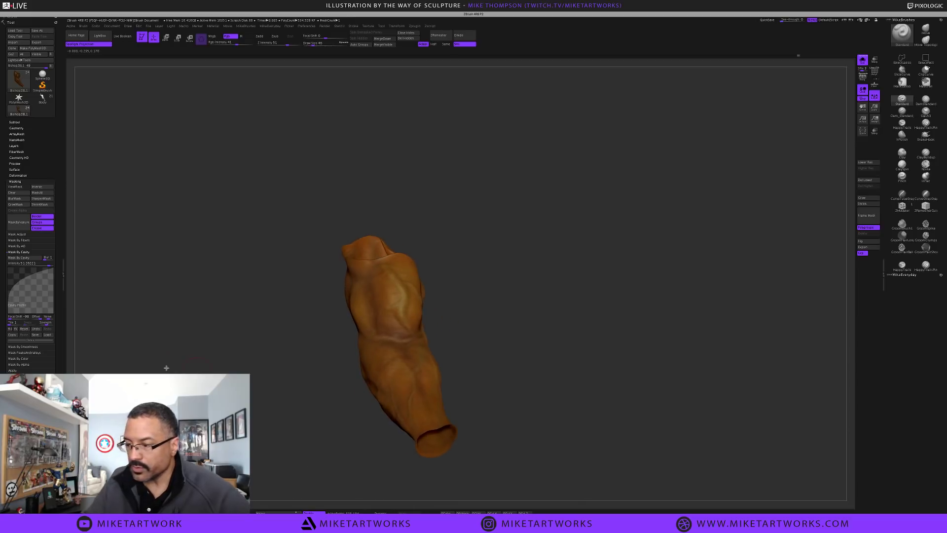
# Reposition the scene light so it shines on the arm from the upper left
pyautogui.click(20, 22)
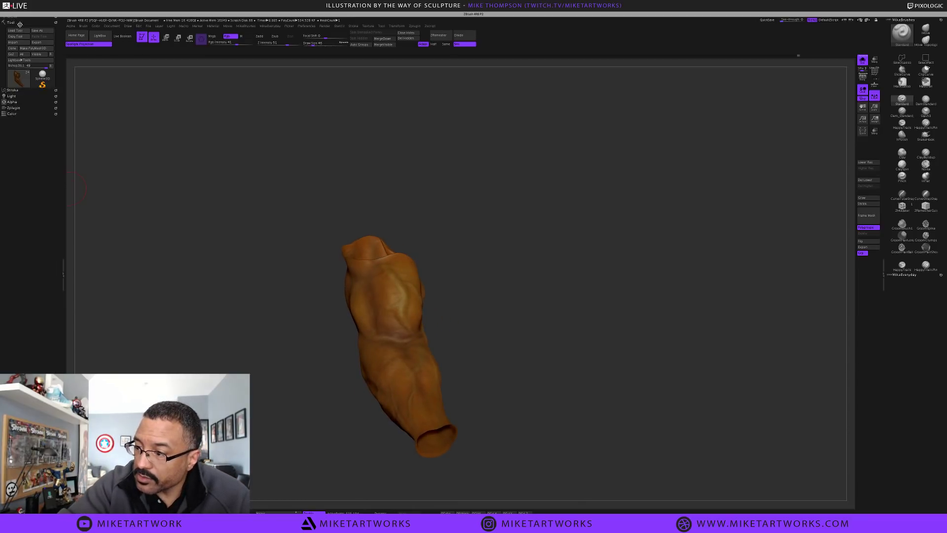
pyautogui.click(14, 34)
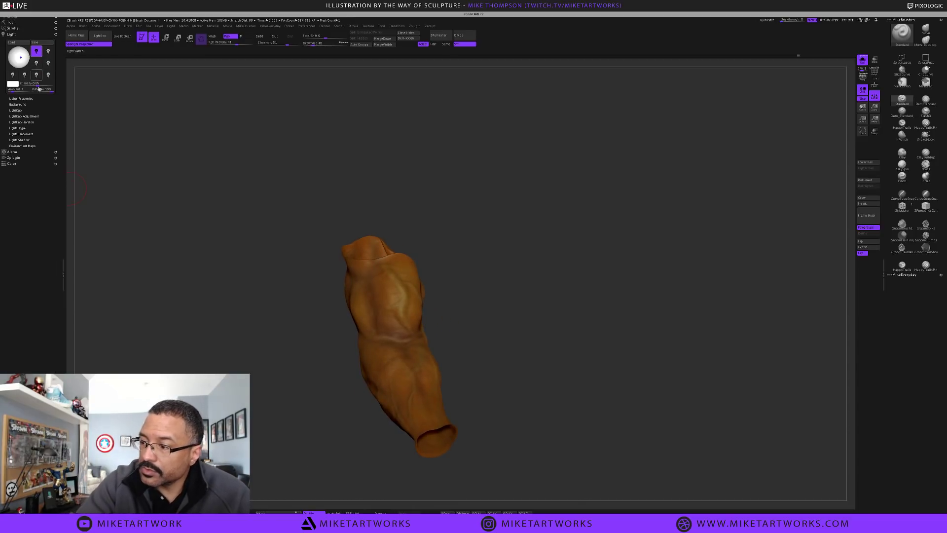
pyautogui.moveTo(20, 56); pyautogui.dragTo(17, 52)
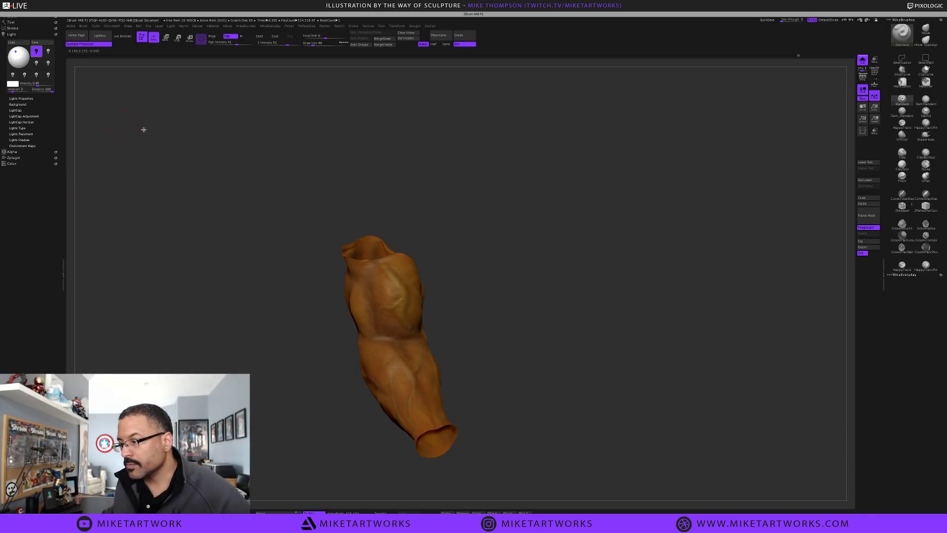
pyautogui.moveTo(589, 298); pyautogui.dragTo(614, 297)
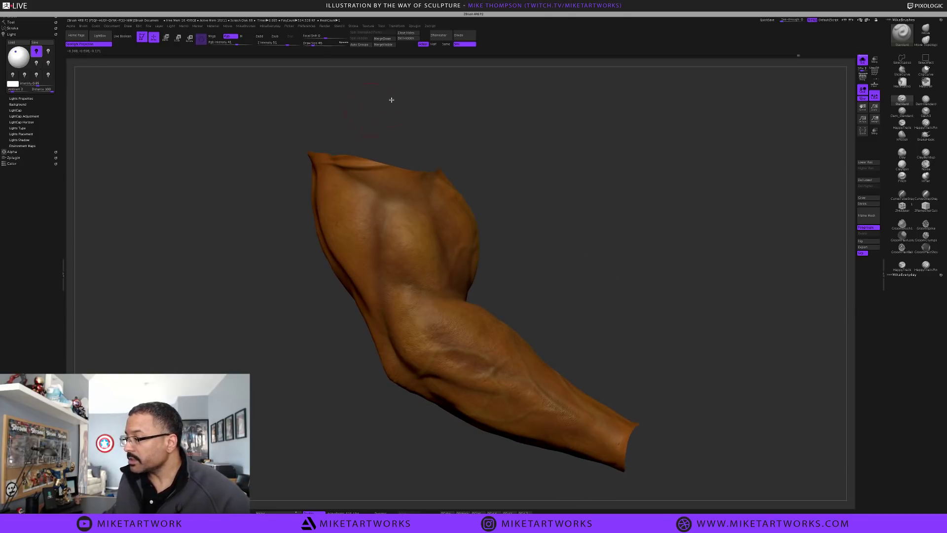
# Adjust the number of rays in the BPR shadow settings and render the arm with BPR
pyautogui.click(324, 26)
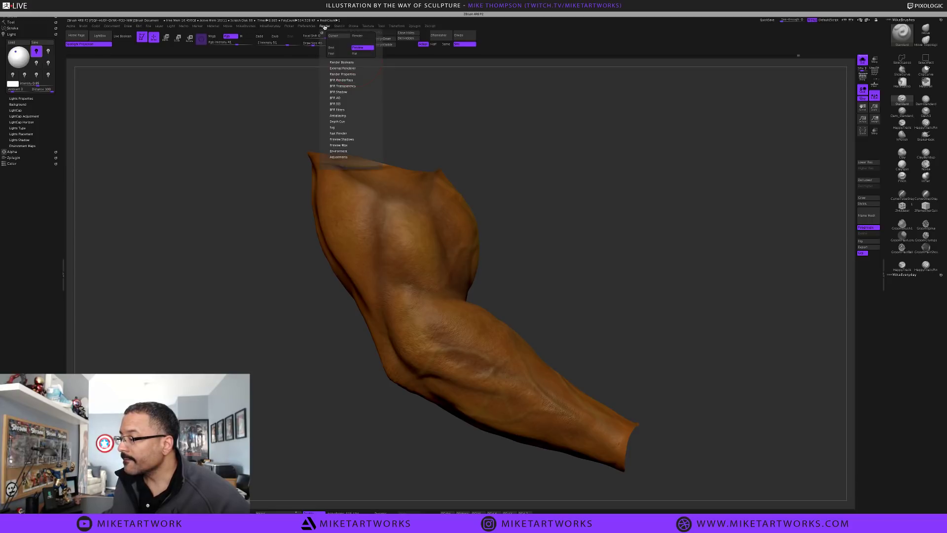
pyautogui.click(349, 74)
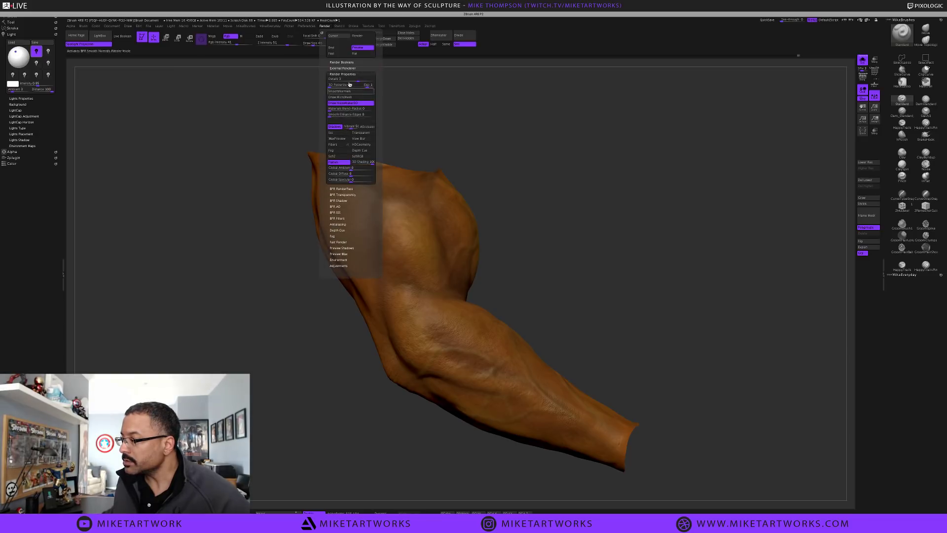
pyautogui.click(345, 200)
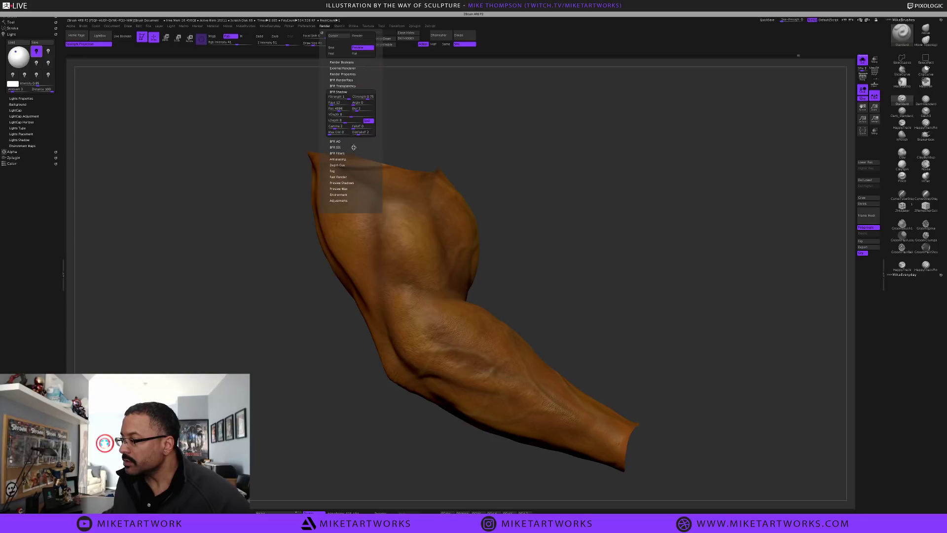
pyautogui.moveTo(333, 105); pyautogui.dragTo(335, 105)
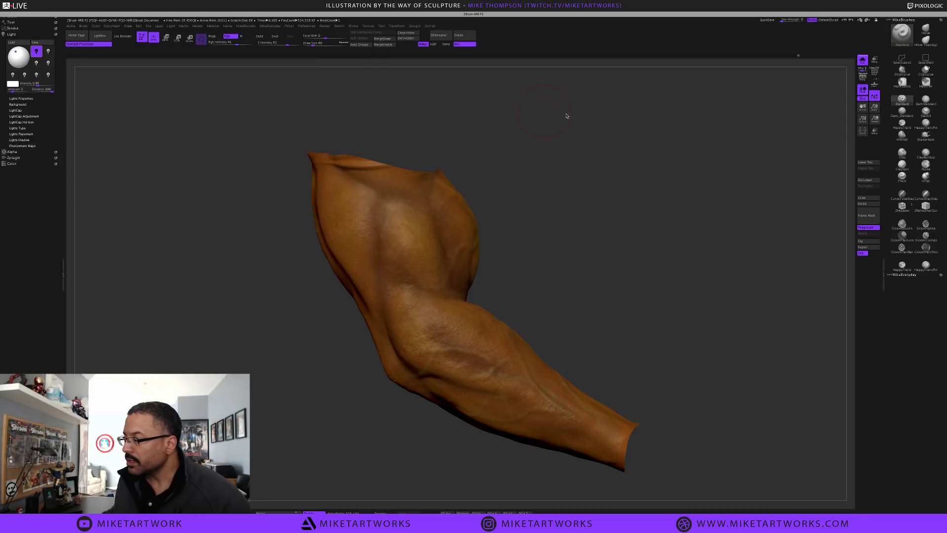
pyautogui.hotkey('shift', 'r')
pyautogui.hotkey('shift', 'r')
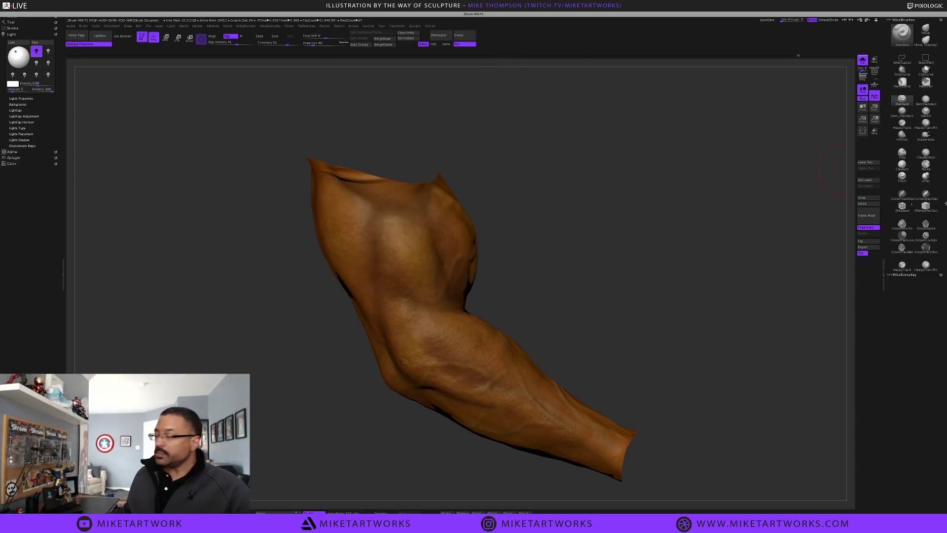
# Unhide the whole character, frame it in a front view and bring back the model's masking options
pyautogui.moveTo(737, 314)
pyautogui.mouseDown()
pyautogui.moveTo(698, 310)
pyautogui.moveTo(734, 324)
pyautogui.mouseUp()
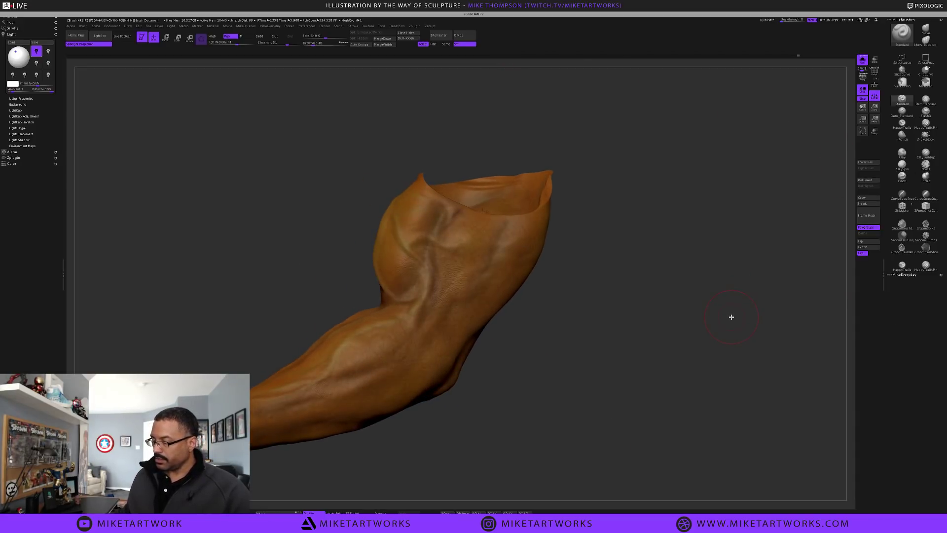
pyautogui.hotkey('ctrl', 'shift')
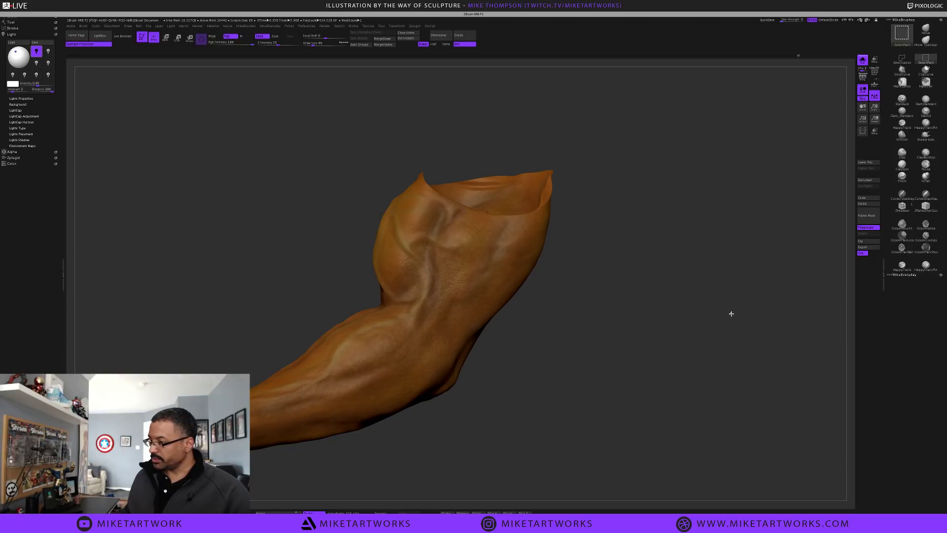
pyautogui.keyDown('ctrl'); pyautogui.keyDown('shift'); pyautogui.click(732, 314); pyautogui.keyUp('shift'); pyautogui.keyUp('ctrl')
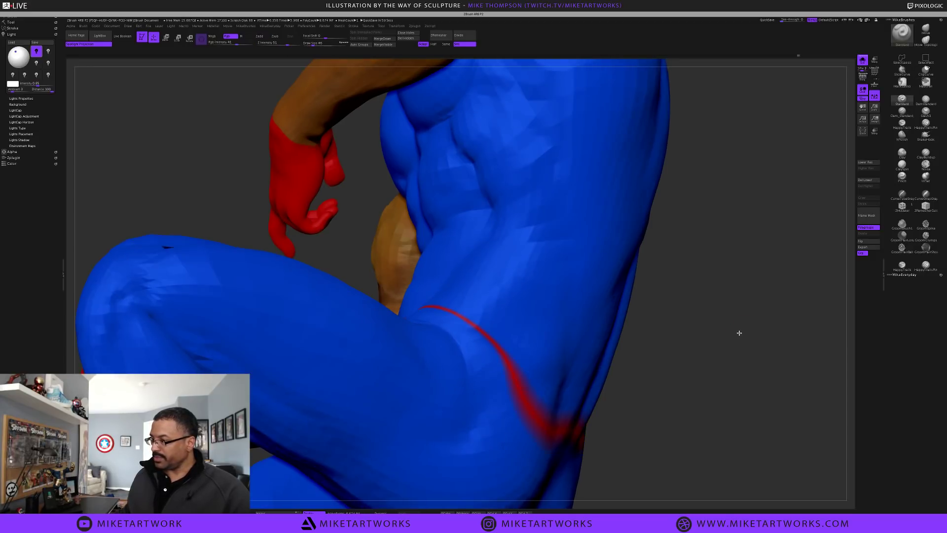
pyautogui.press('f')
pyautogui.moveTo(732, 327); pyautogui.dragTo(683, 318)
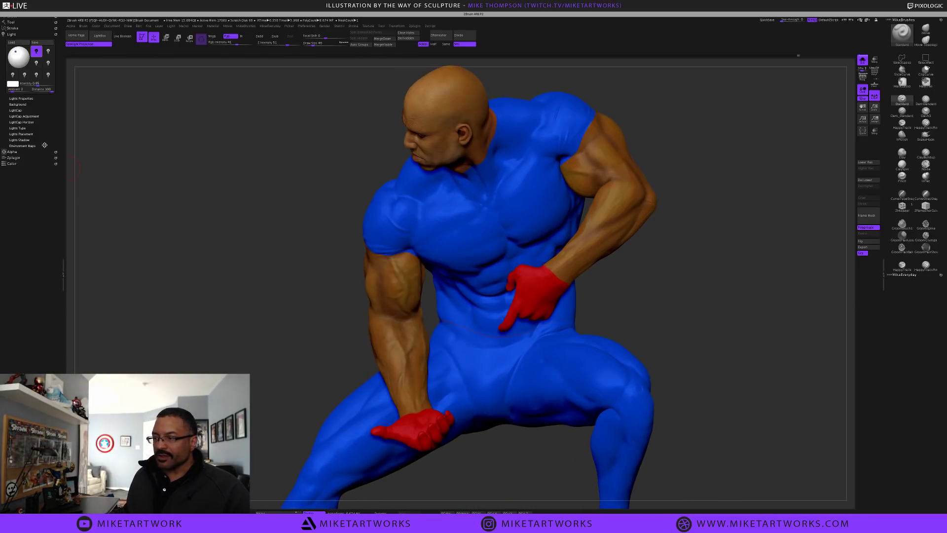
pyautogui.click(11, 22)
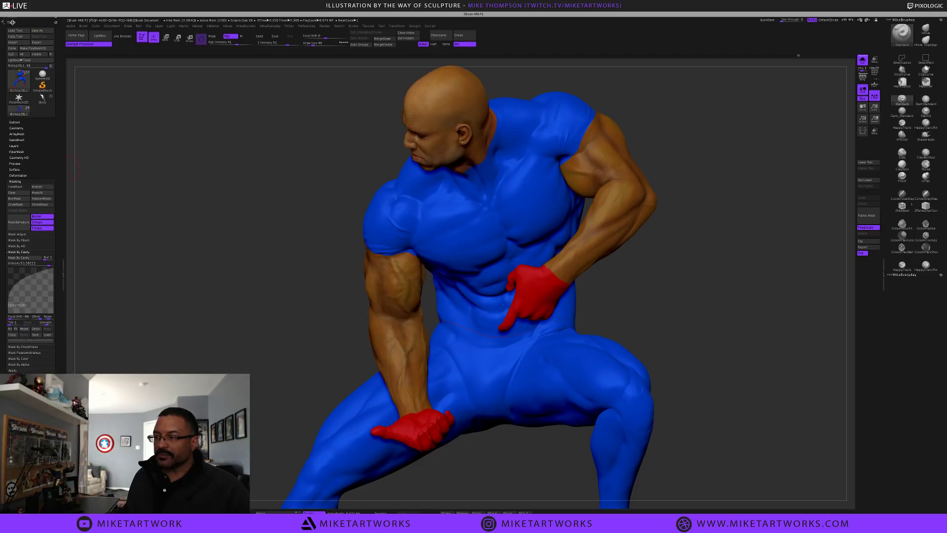
# Expand the subtool list and turn off Solo mode to display the whole character with his outfit, weapon and base
pyautogui.click(16, 121)
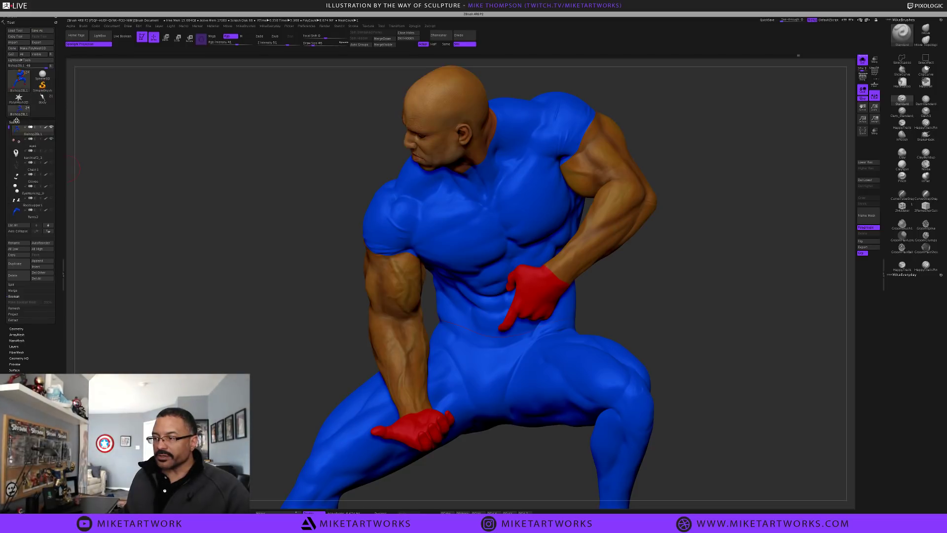
pyautogui.press('shift')
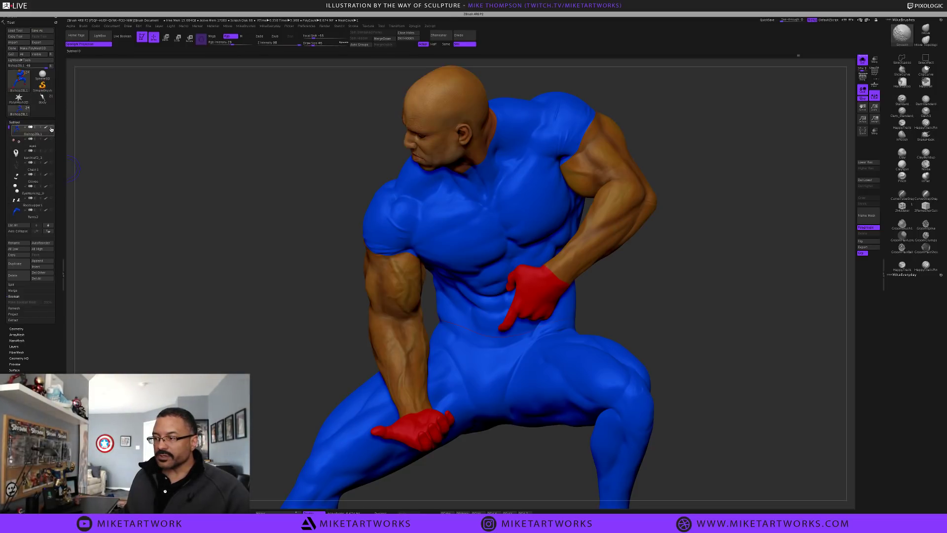
pyautogui.moveTo(51, 129)
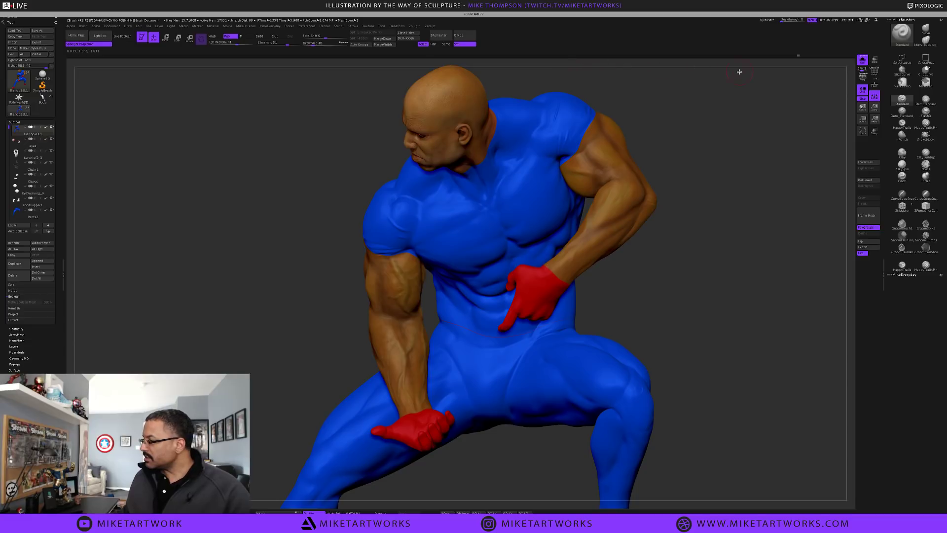
pyautogui.click(863, 62)
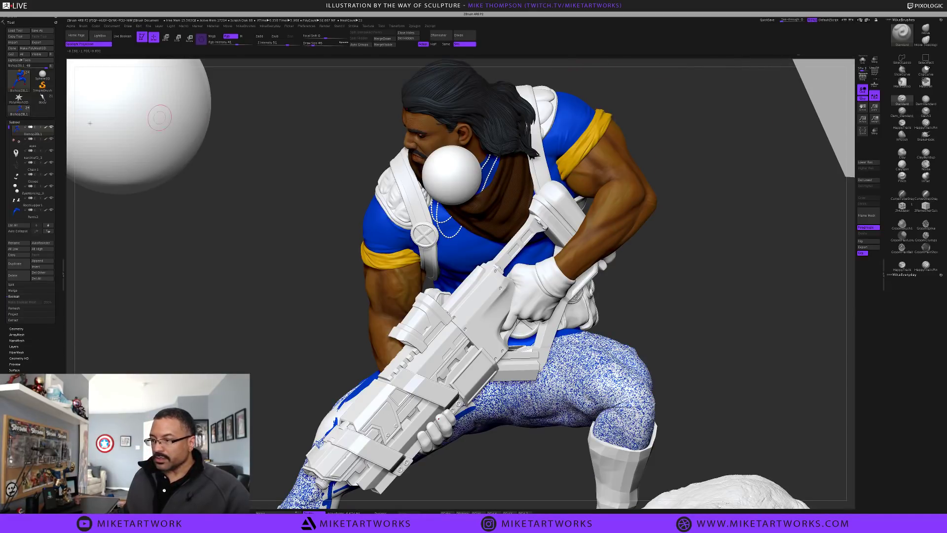
# Hide the fill light, main light and backlight subtools surrounding the figure
pyautogui.moveTo(9, 128); pyautogui.dragTo(11, 193)
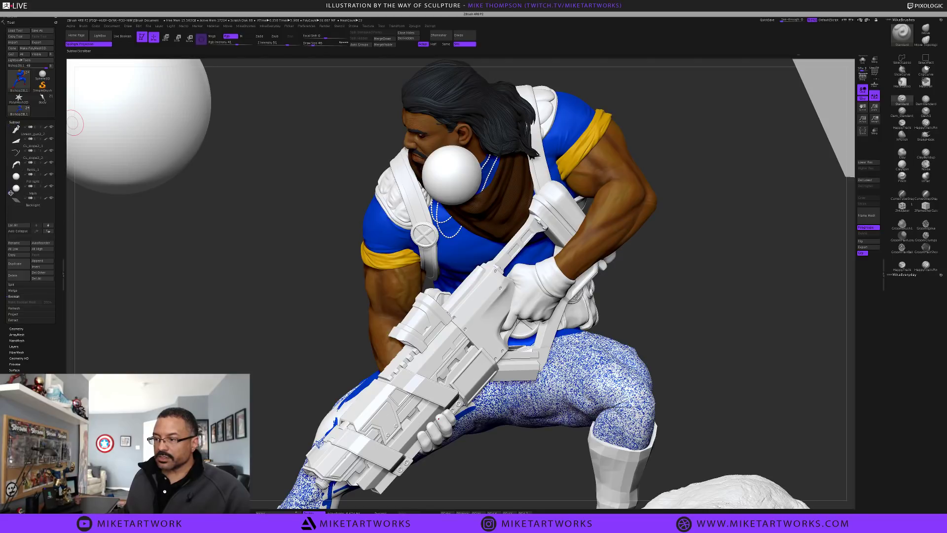
pyautogui.click(51, 170)
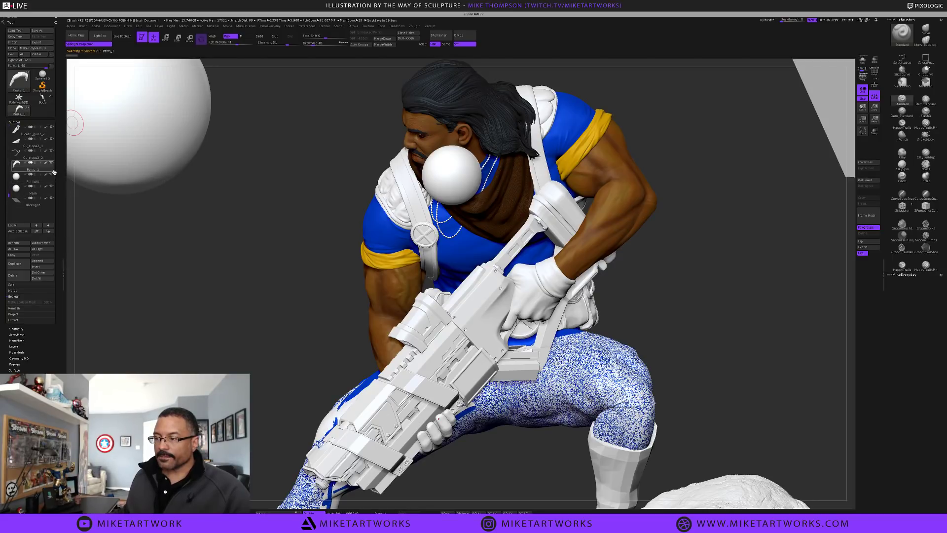
pyautogui.click(53, 186)
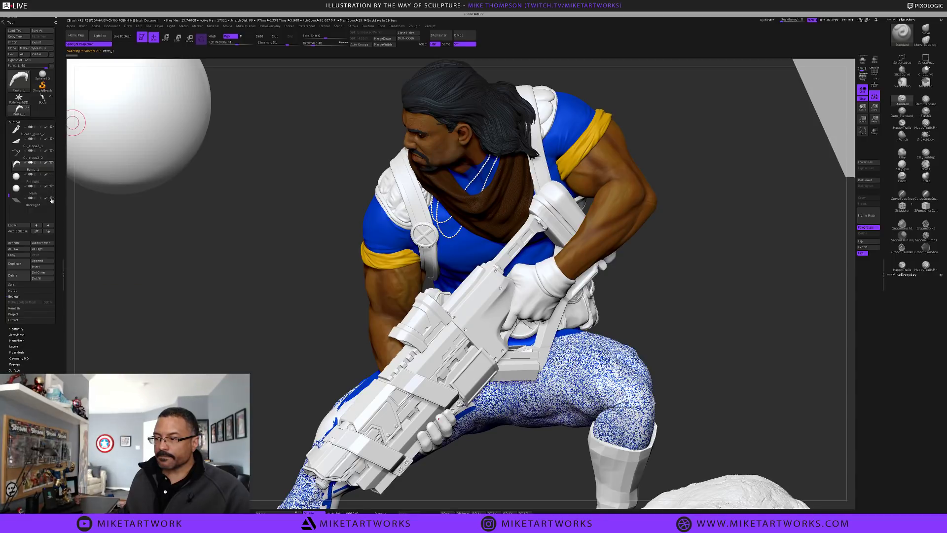
pyautogui.click(53, 197)
pyautogui.click(52, 164)
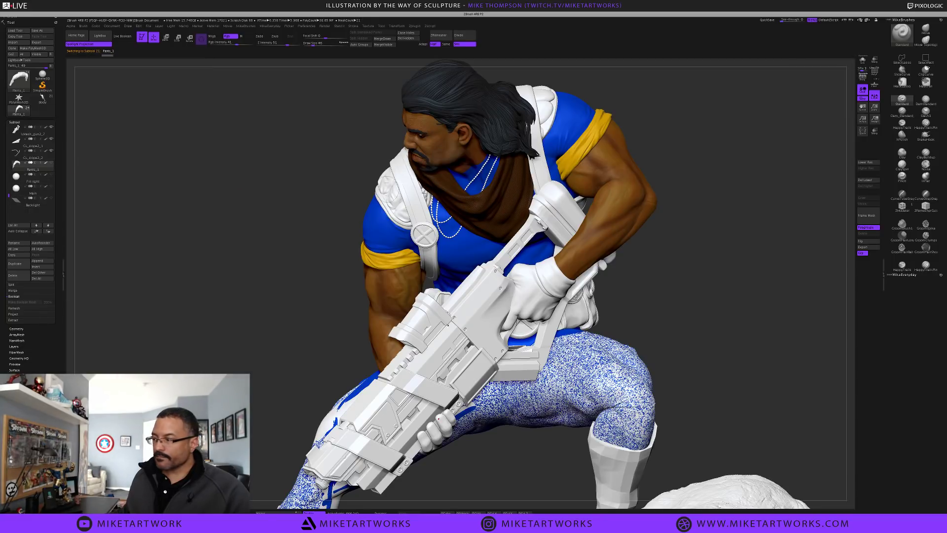
# Select the neckerchief subtool and turn on its polypaint display
pyautogui.keyDown('alt'); pyautogui.click(428, 155); pyautogui.keyUp('alt')
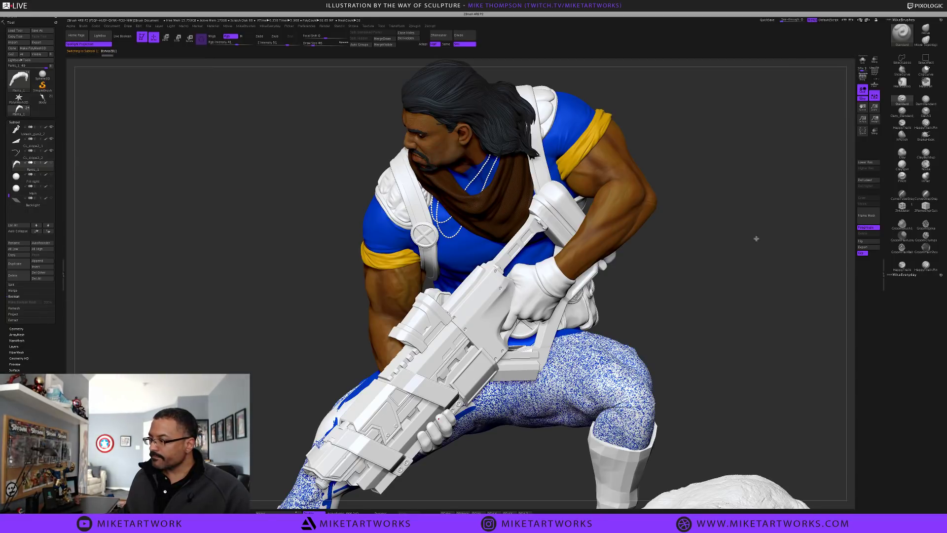
pyautogui.click(783, 259)
pyautogui.moveTo(764, 292); pyautogui.dragTo(747, 301)
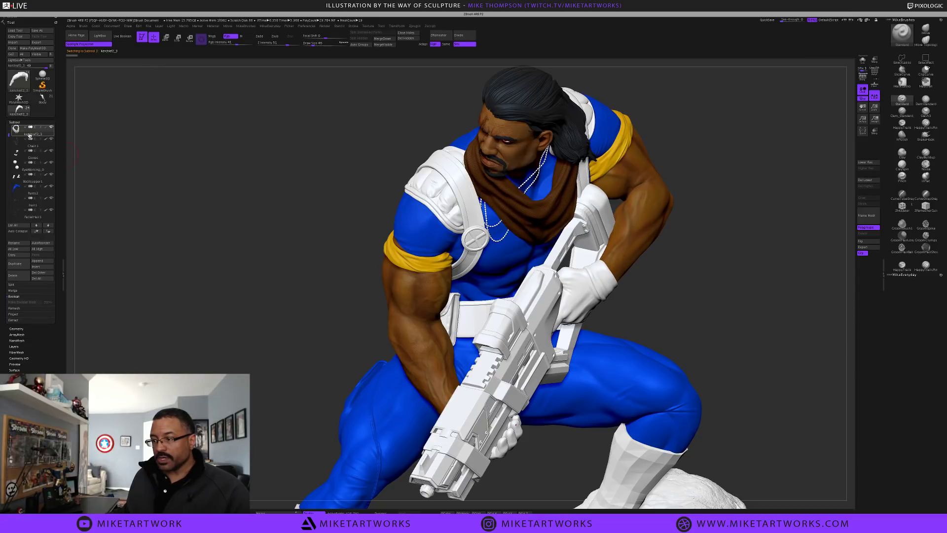
pyautogui.click(46, 128)
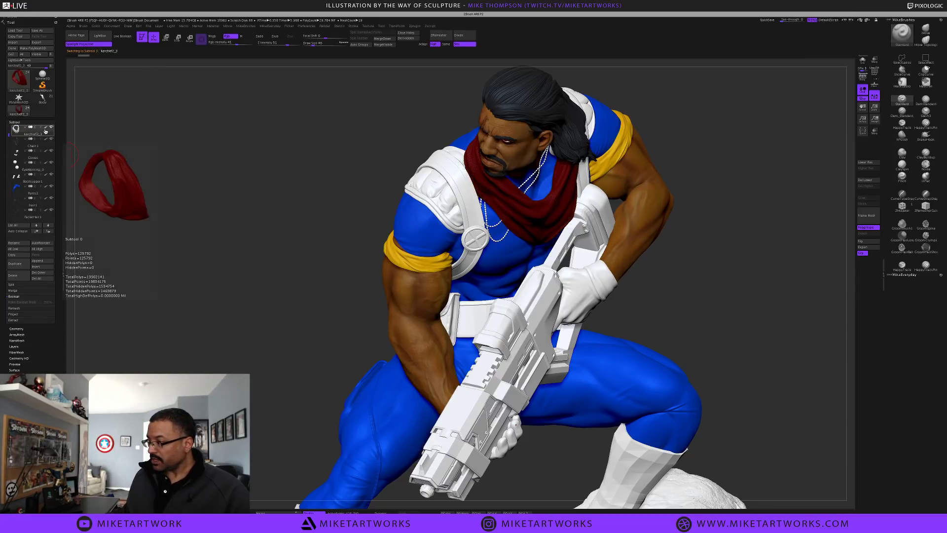
pyautogui.moveTo(165, 191); pyautogui.dragTo(207, 207)
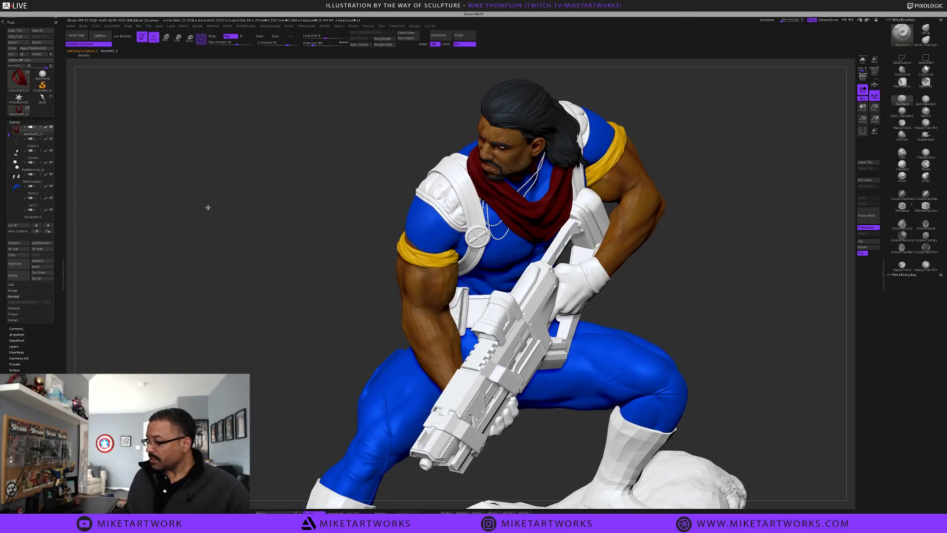
# Check the painted figure from the front and side, and make the body the active subtool
pyautogui.moveTo(740, 316)
pyautogui.mouseDown()
pyautogui.moveTo(771, 327)
pyautogui.moveTo(768, 337)
pyautogui.mouseUp()
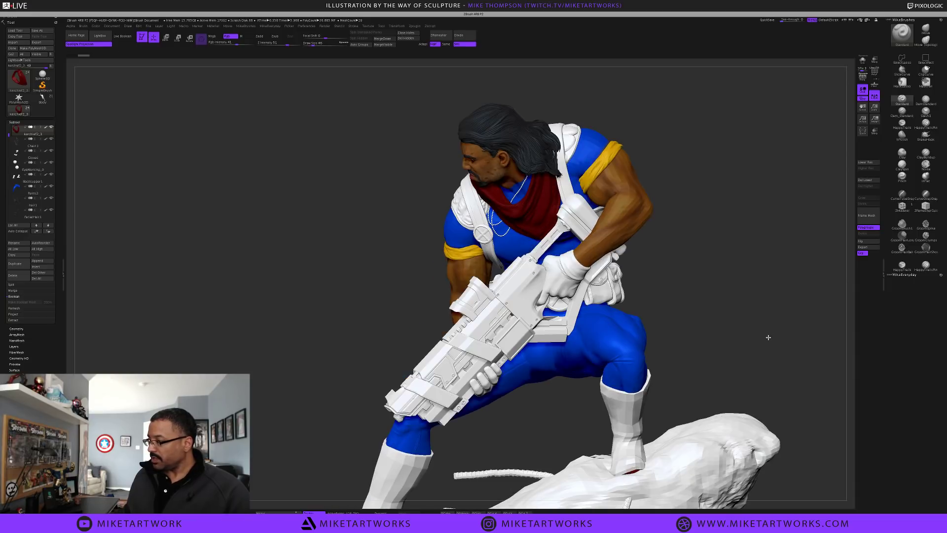
pyautogui.moveTo(742, 306)
pyautogui.keyDown('alt'); pyautogui.mouseDown()
pyautogui.moveTo(717, 296)
pyautogui.moveTo(726, 322)
pyautogui.moveTo(696, 281)
pyautogui.moveTo(714, 290)
pyautogui.mouseUp(); pyautogui.keyUp('alt')
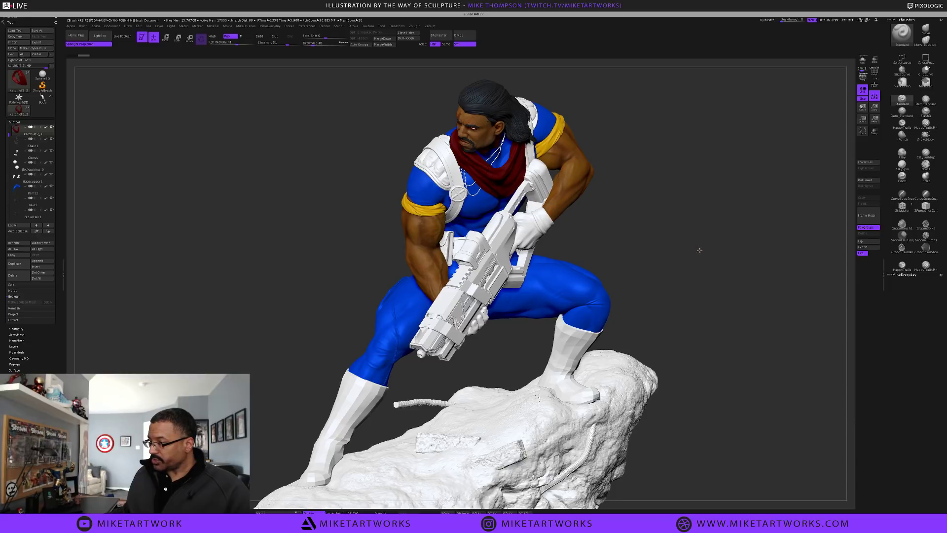
pyautogui.moveTo(700, 250)
pyautogui.mouseDown()
pyautogui.moveTo(708, 241)
pyautogui.moveTo(716, 248)
pyautogui.moveTo(706, 247)
pyautogui.mouseUp()
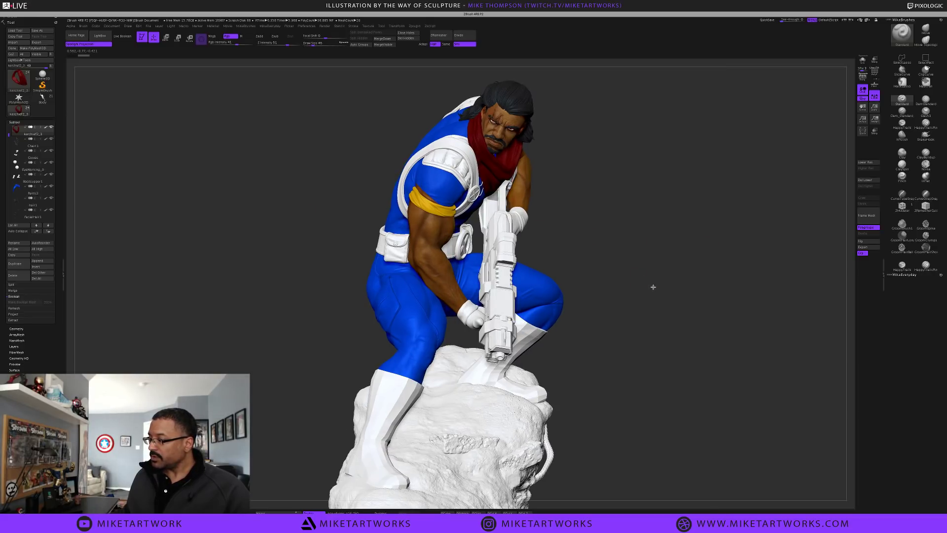
pyautogui.moveTo(654, 286); pyautogui.dragTo(655, 345)
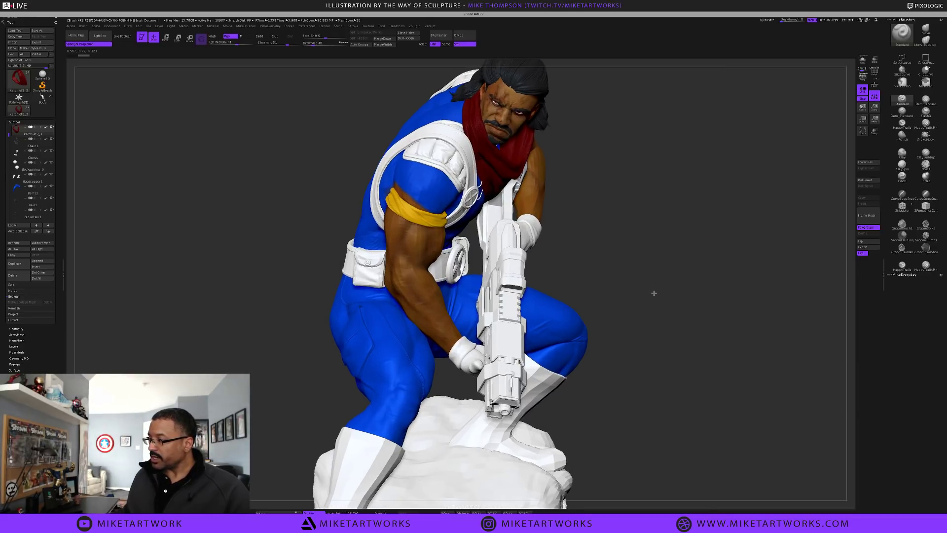
pyautogui.keyDown('alt'); pyautogui.click(656, 345); pyautogui.keyUp('alt')
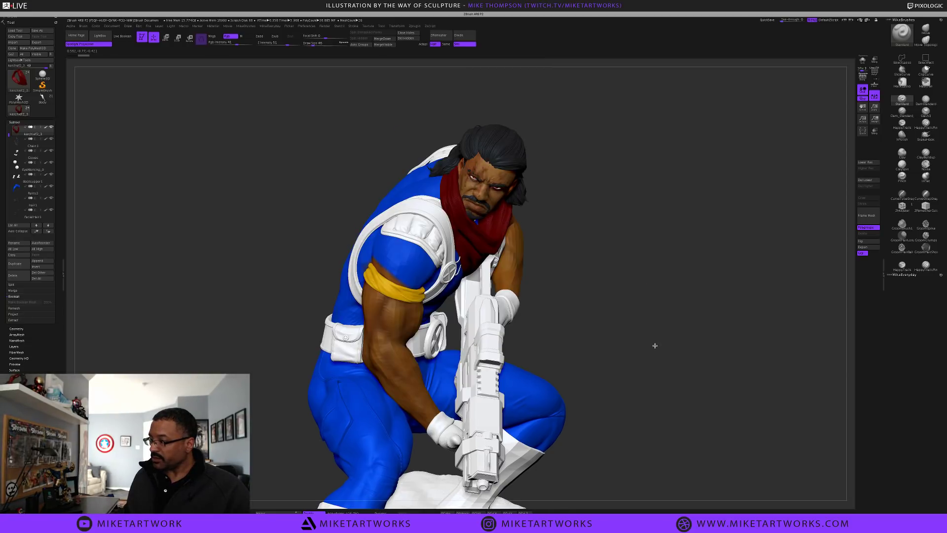
pyautogui.keyDown('alt'); pyautogui.click(401, 262); pyautogui.keyUp('alt')
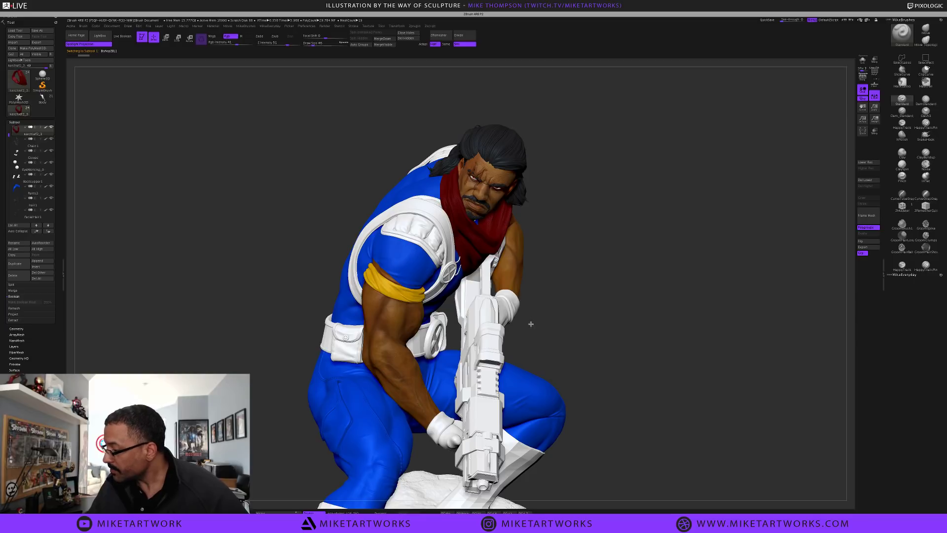
pyautogui.press('space')
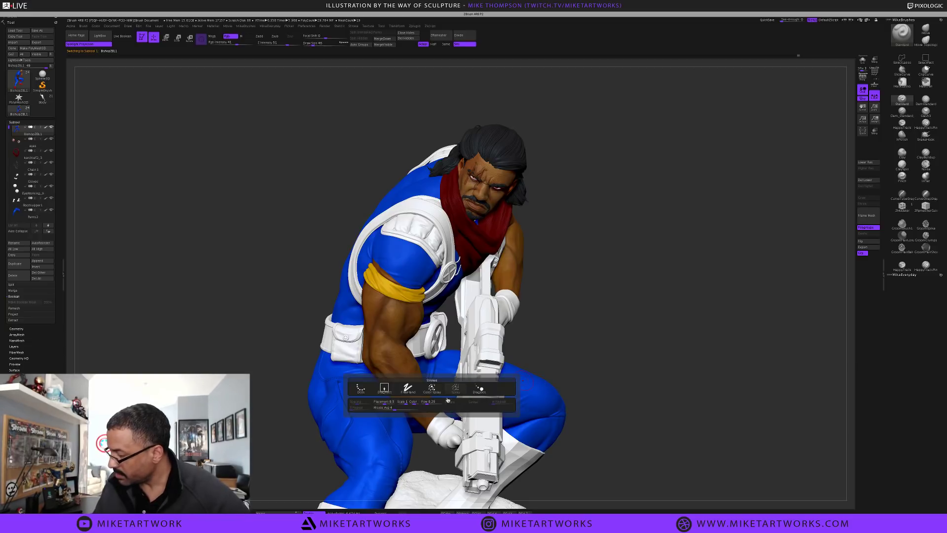
pyautogui.press('space')
pyautogui.click(584, 443)
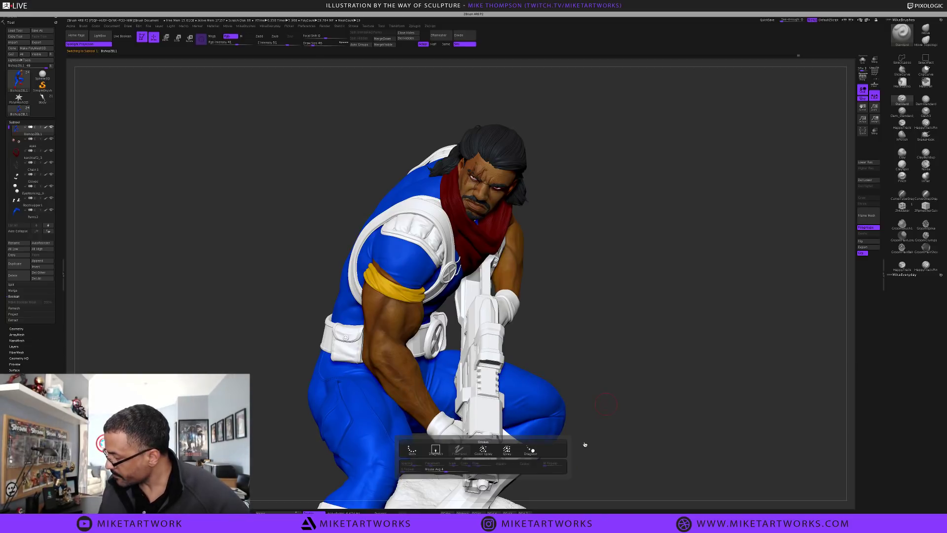
pyautogui.press('space')
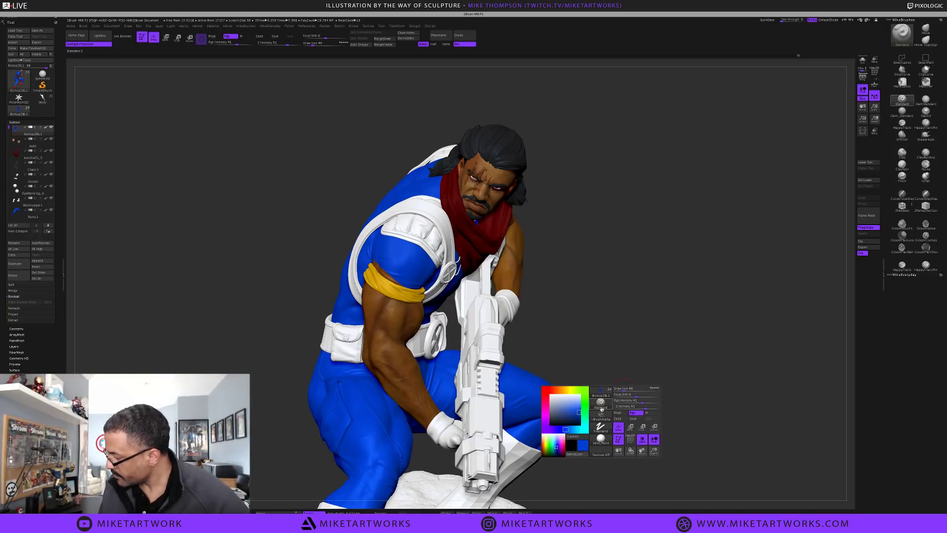
pyautogui.click(602, 415)
pyautogui.click(312, 424)
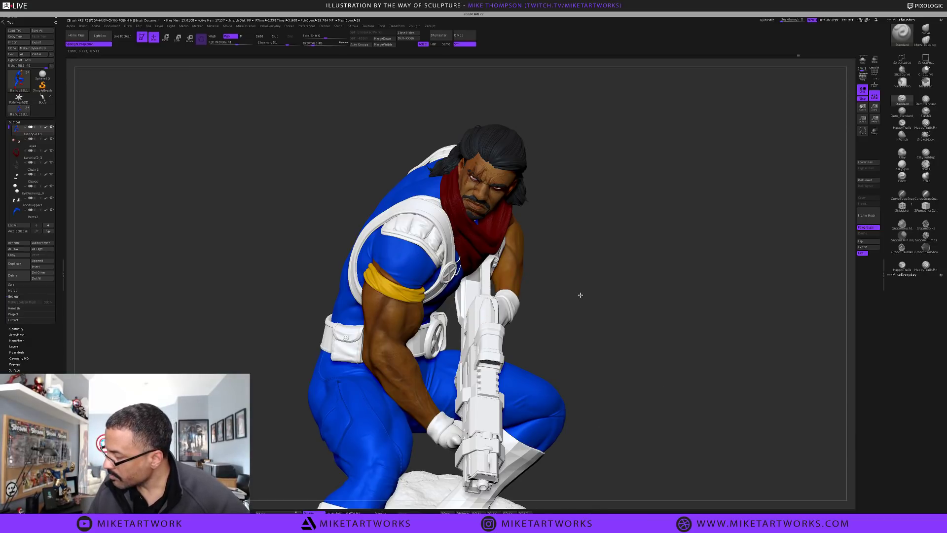
# Frame the face and upper arm closely and enlarge the brush's draw size
pyautogui.keyDown('alt'); pyautogui.moveTo(581, 295); pyautogui.dragTo(545, 339); pyautogui.keyUp('alt')
pyautogui.keyDown('alt'); pyautogui.moveTo(630, 347); pyautogui.dragTo(630, 341); pyautogui.keyUp('alt')
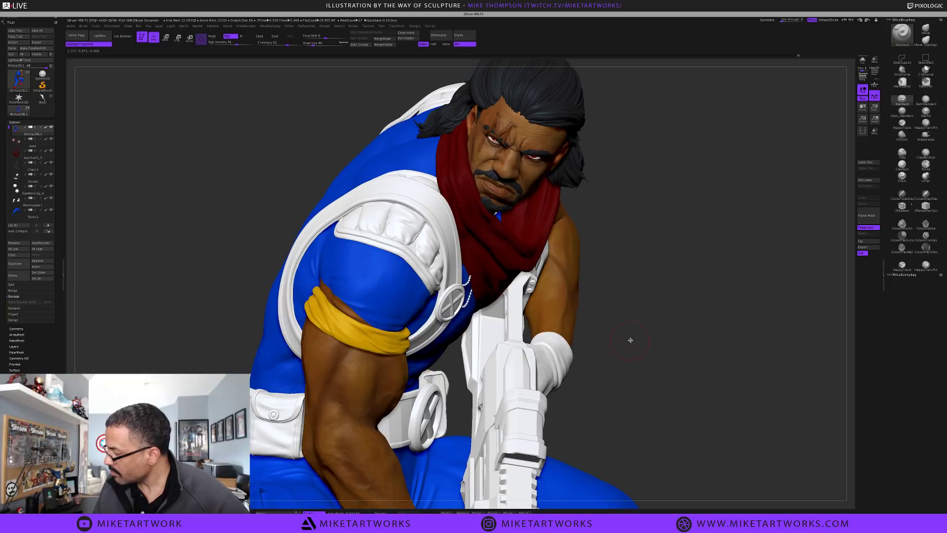
pyautogui.press('s')
pyautogui.click(638, 344)
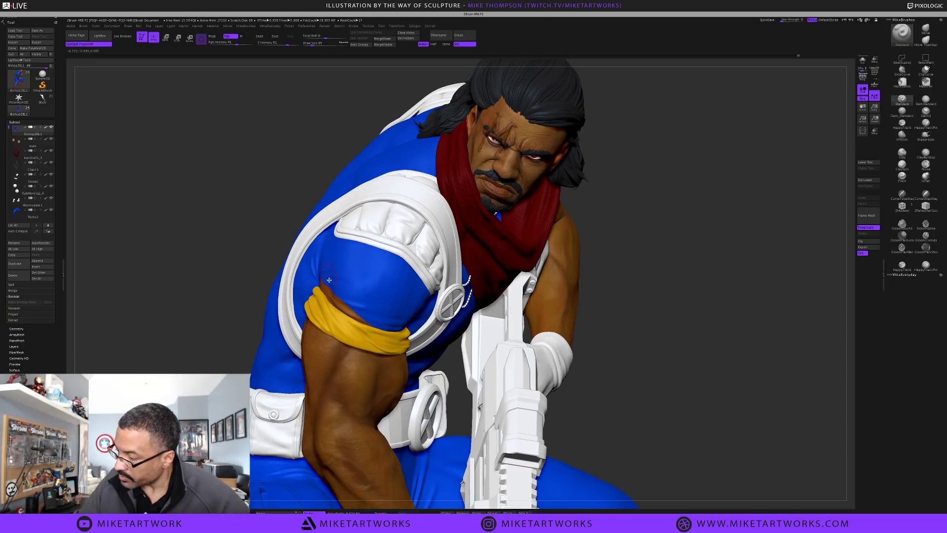
pyautogui.press('s')
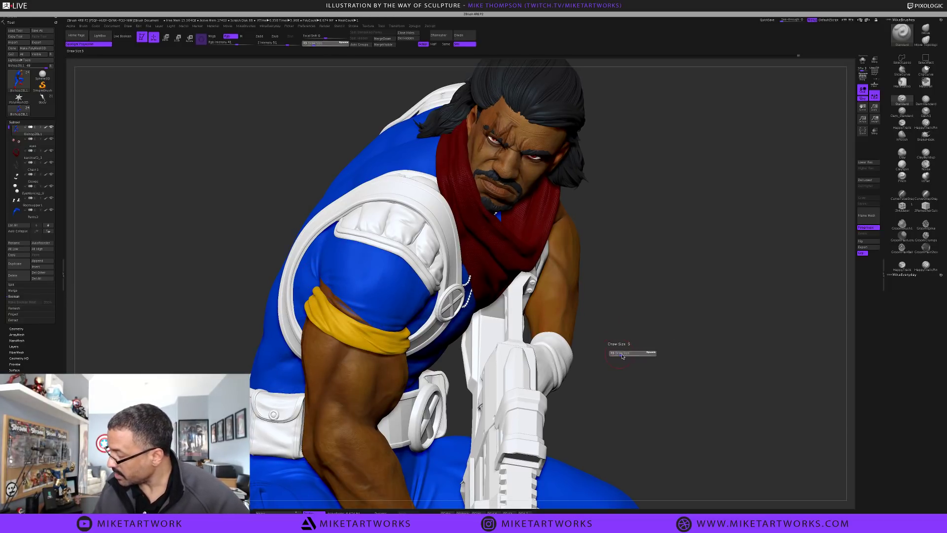
pyautogui.click(622, 353)
pyautogui.press('space')
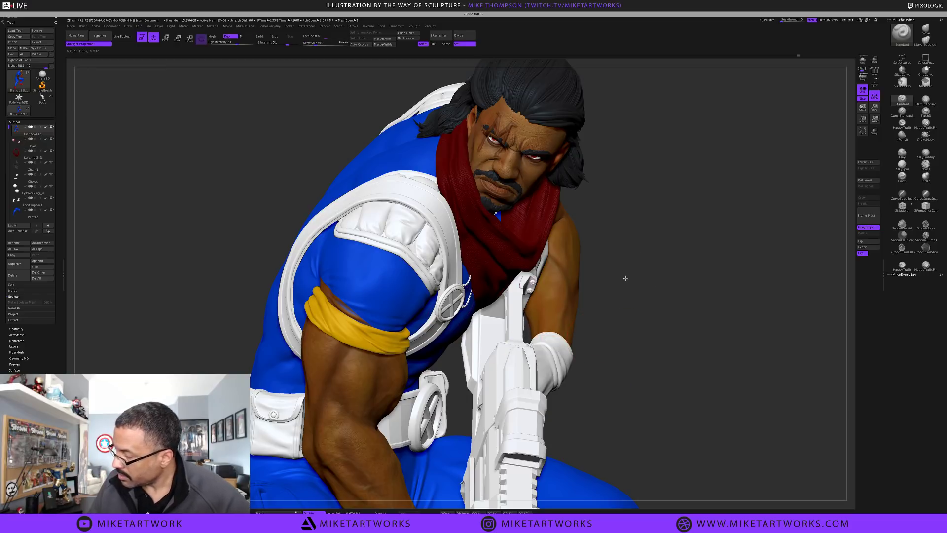
# Hide the large gun subtool to uncover the torso and belt
pyautogui.keyDown('ctrl'); pyautogui.moveTo(628, 276); pyautogui.dragTo(602, 315); pyautogui.keyUp('ctrl')
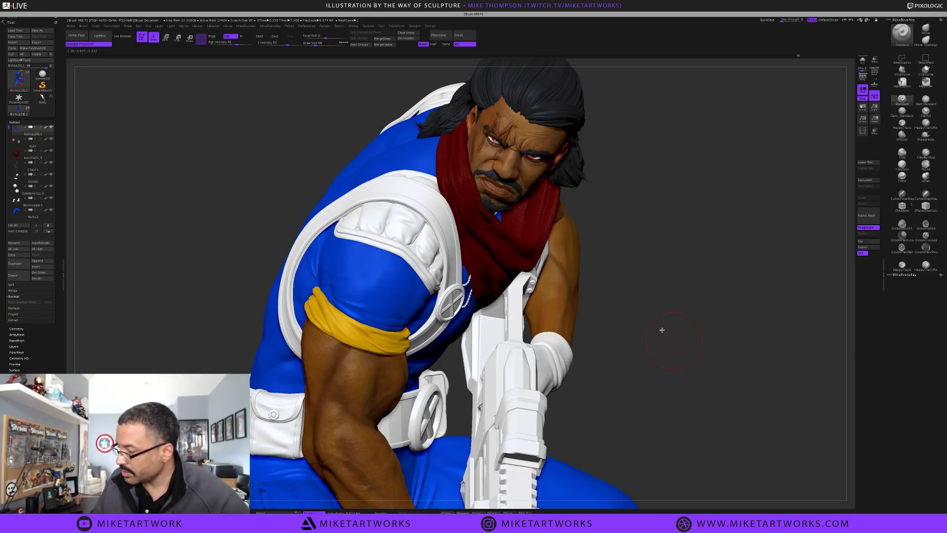
pyautogui.moveTo(662, 329)
pyautogui.mouseDown()
pyautogui.moveTo(655, 320)
pyautogui.moveTo(675, 314)
pyautogui.mouseUp()
pyautogui.moveTo(721, 255); pyautogui.dragTo(691, 259)
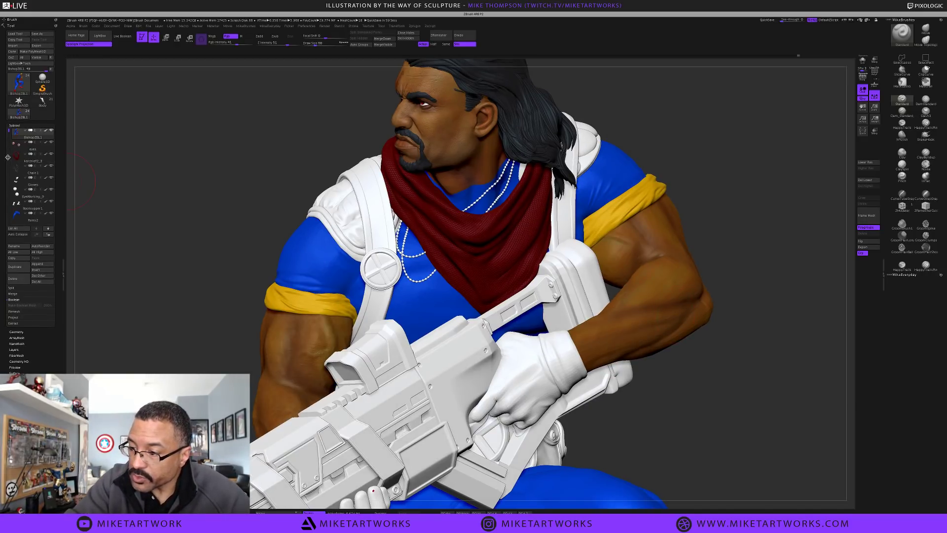
pyautogui.moveTo(6, 155); pyautogui.dragTo(8, 179)
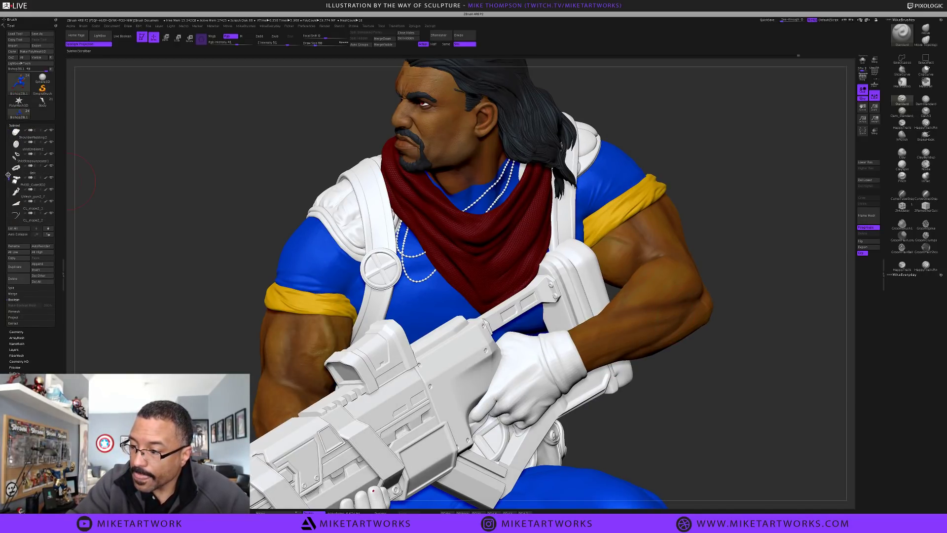
pyautogui.click(52, 190)
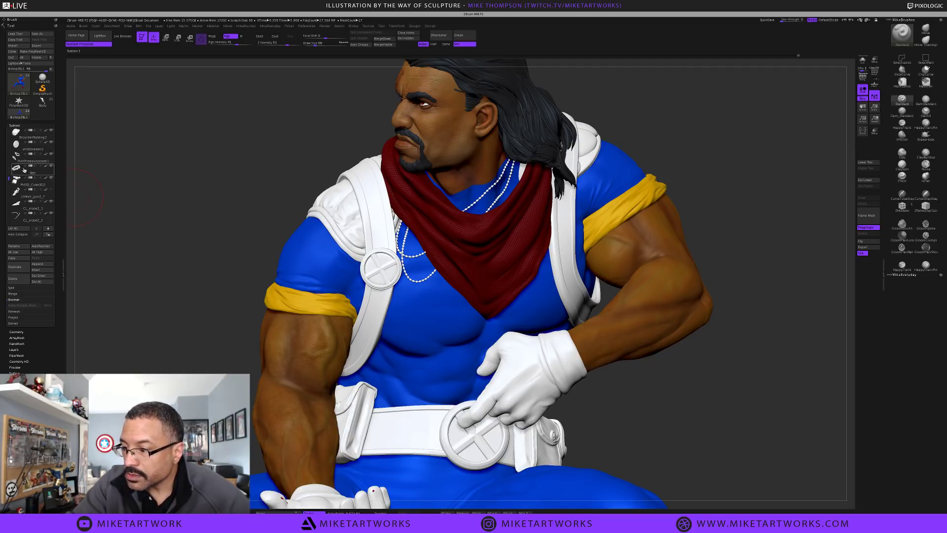
# Hide the neckerchief subtool to uncover the neck and chest, and bring up the subtool selection popup
pyautogui.moveTo(8, 178); pyautogui.dragTo(8, 126)
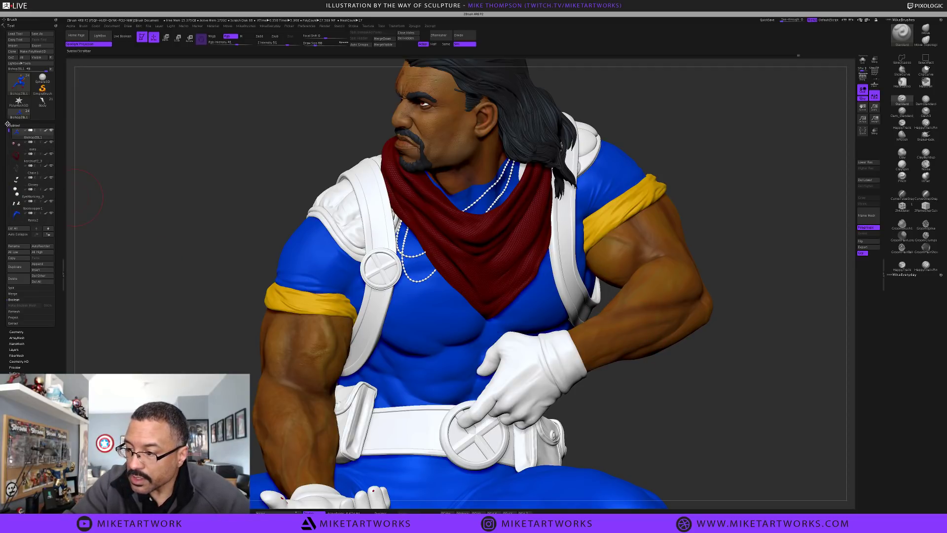
pyautogui.click(50, 154)
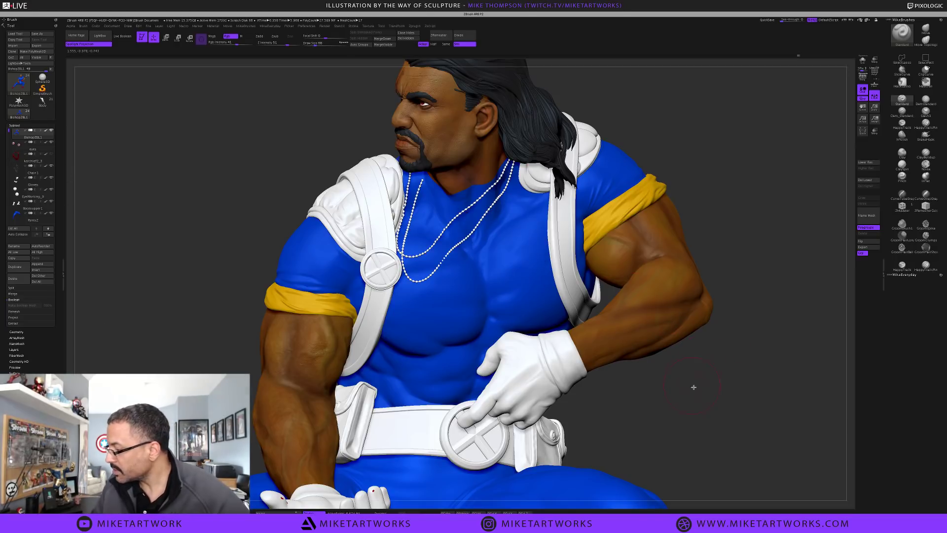
pyautogui.moveTo(686, 396); pyautogui.dragTo(695, 371)
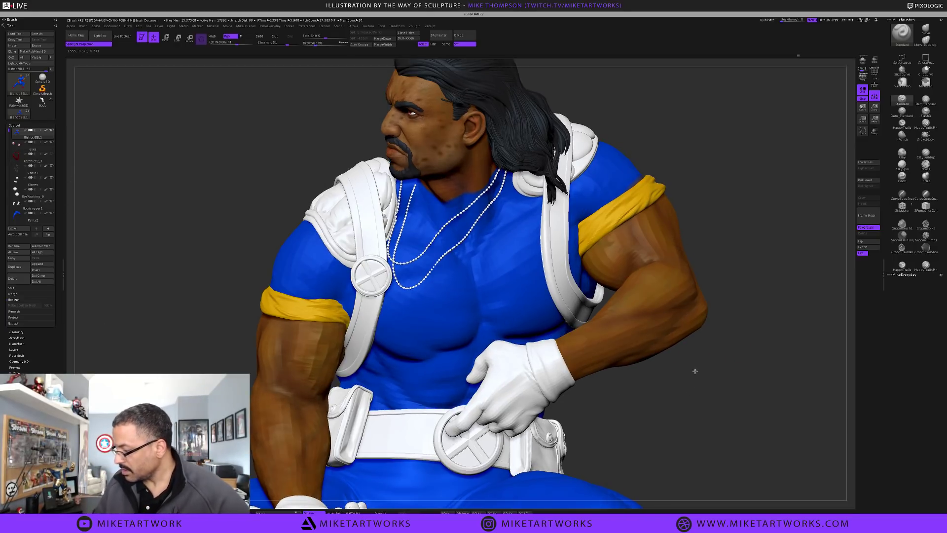
pyautogui.moveTo(422, 435); pyautogui.dragTo(425, 434)
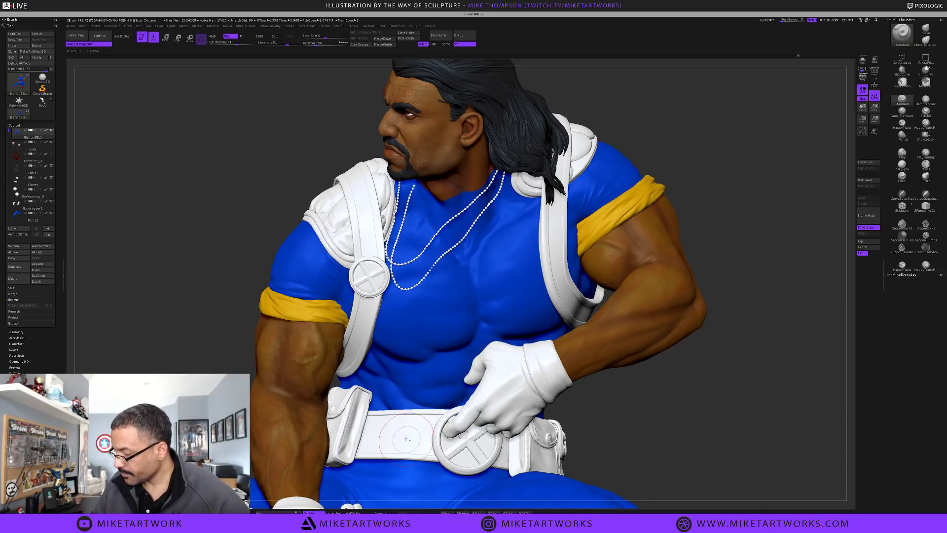
pyautogui.press('space')
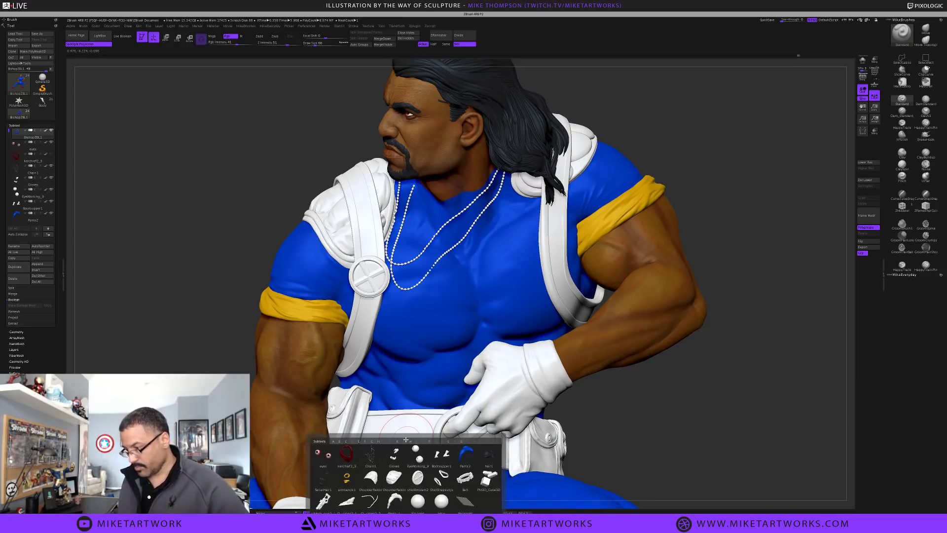
# Fill the shoulder padding subtool beside the round emblem with the armband's yellow, using an RGB Intensity of 100
pyautogui.press('n')
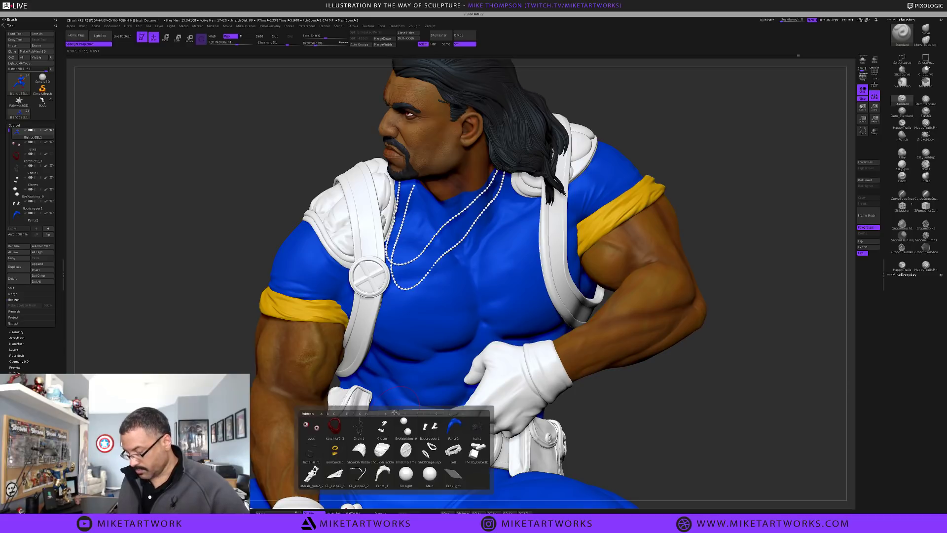
pyautogui.click(358, 450)
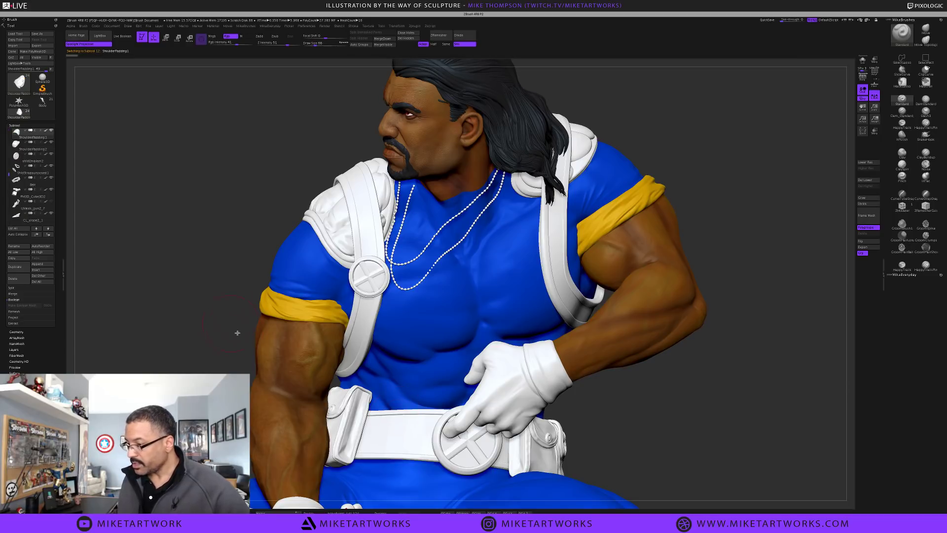
pyautogui.press('s')
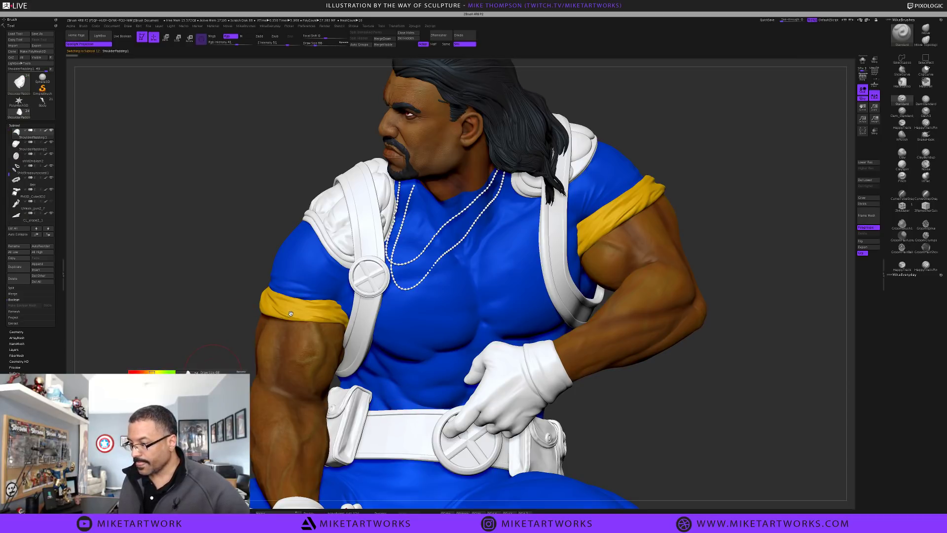
pyautogui.press('space')
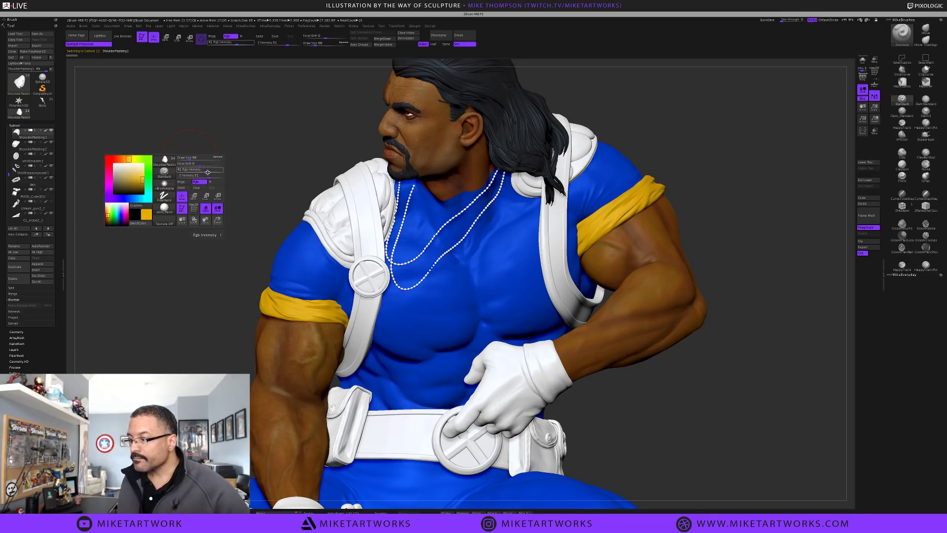
pyautogui.moveTo(208, 172); pyautogui.dragTo(225, 172)
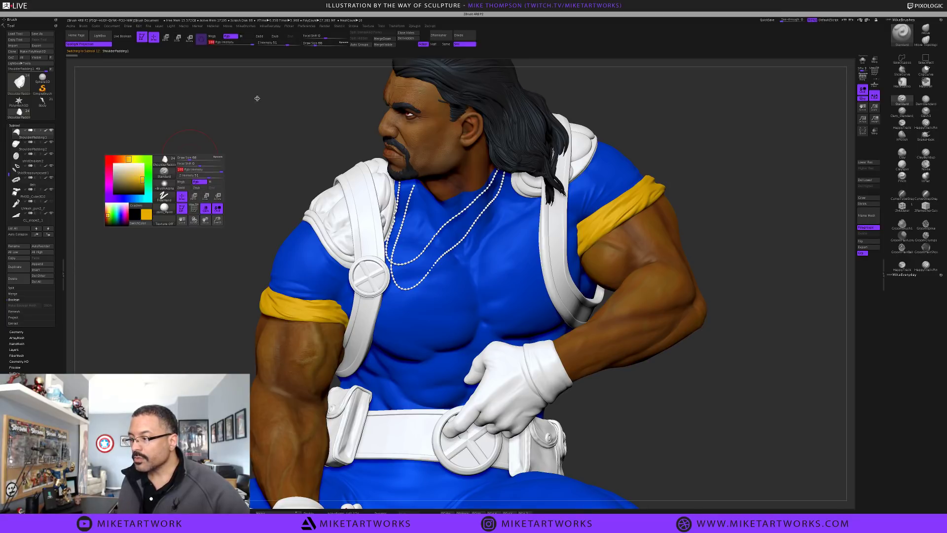
pyautogui.press('space')
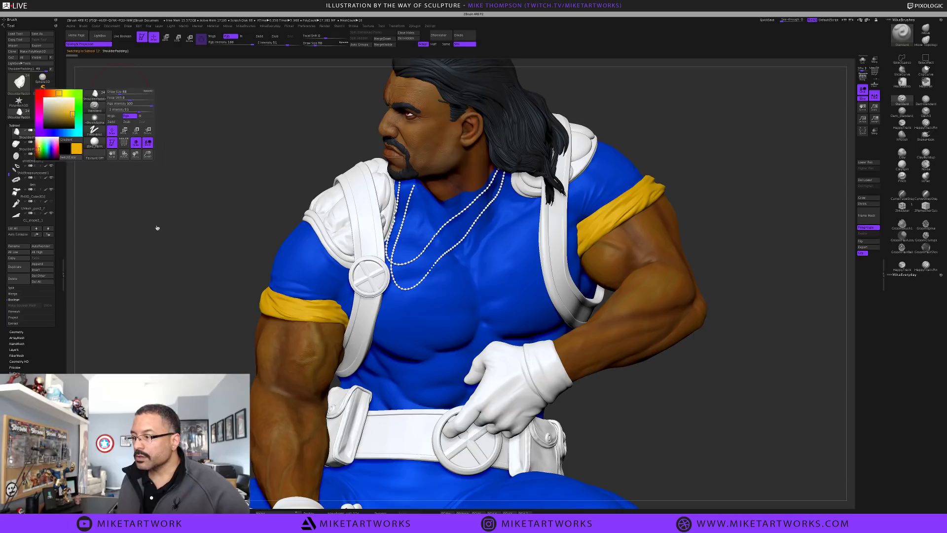
pyautogui.press('space')
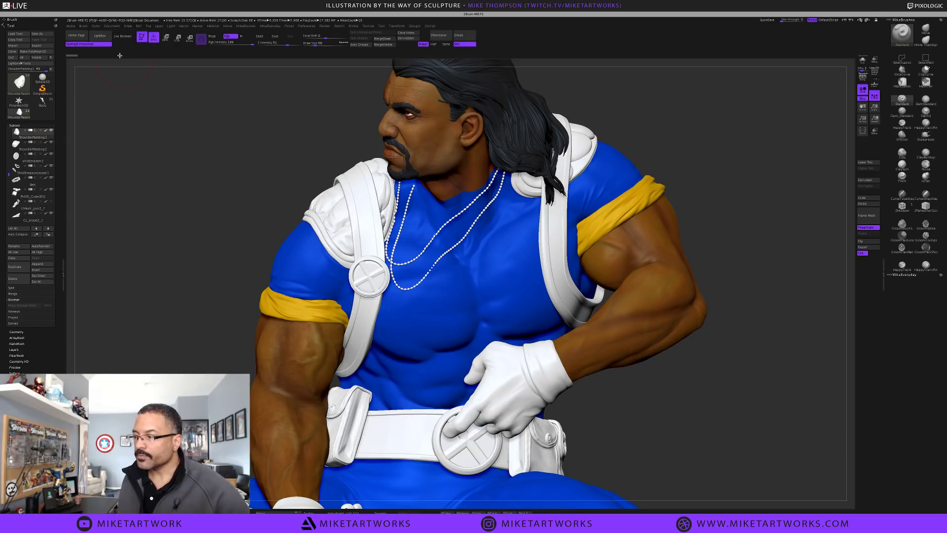
pyautogui.click(95, 26)
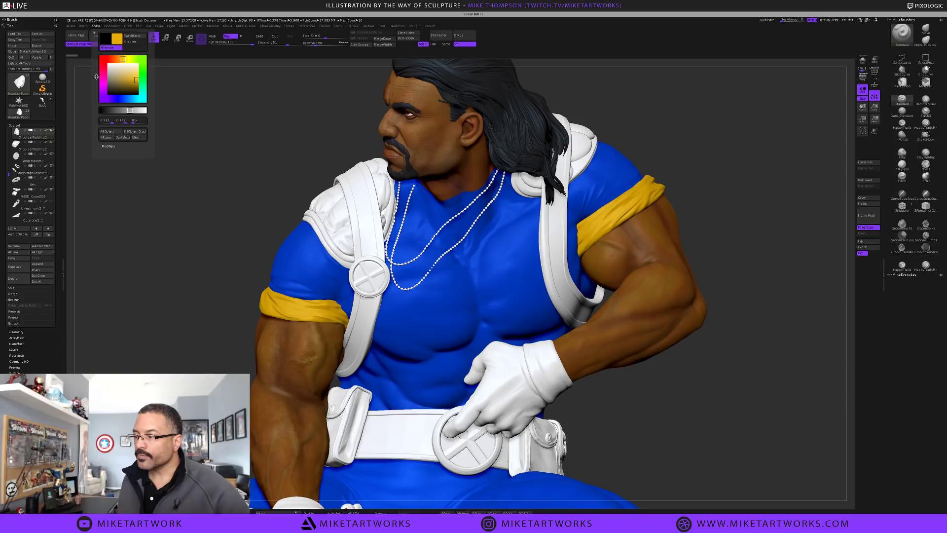
pyautogui.click(109, 132)
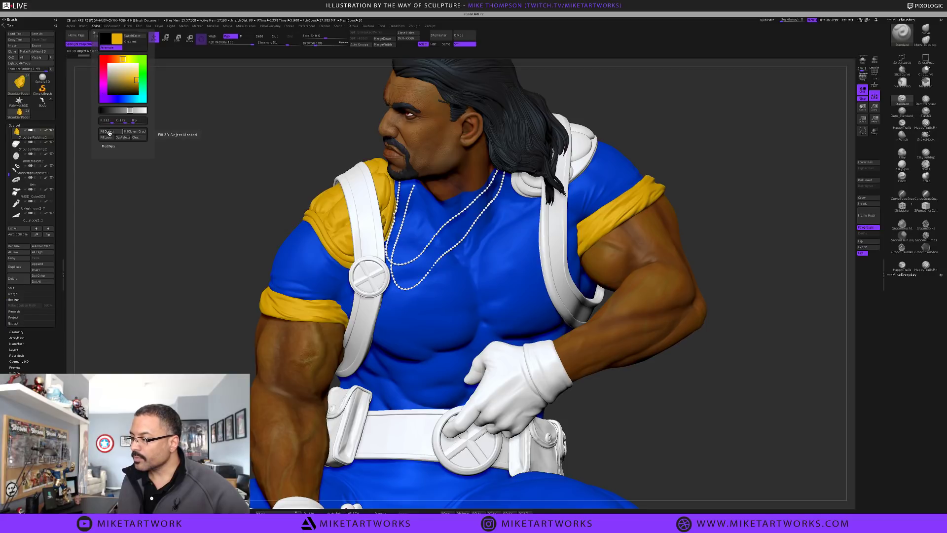
# Fill the other shoulder padding, partly covered by the hair, with the same yellow
pyautogui.keyDown('alt'); pyautogui.click(590, 156); pyautogui.keyUp('alt')
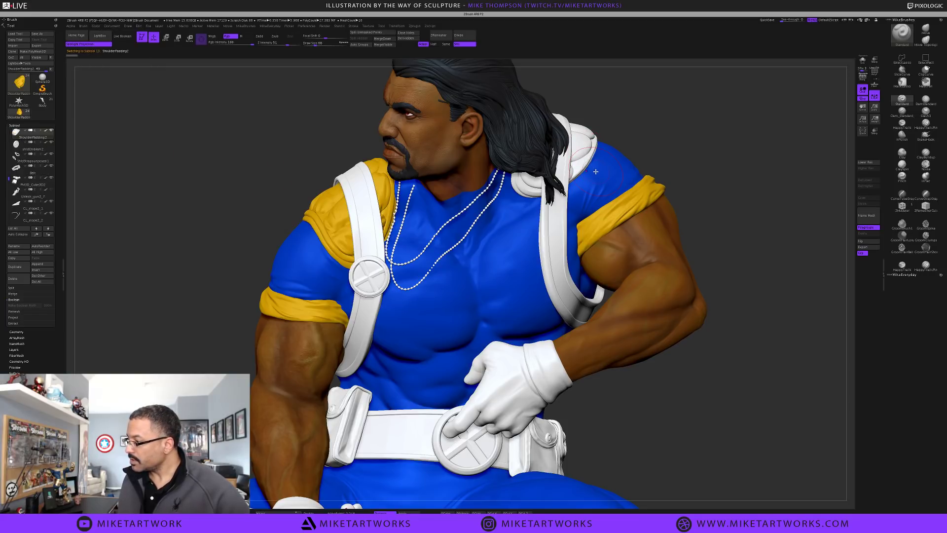
pyautogui.moveTo(708, 192); pyautogui.dragTo(708, 194)
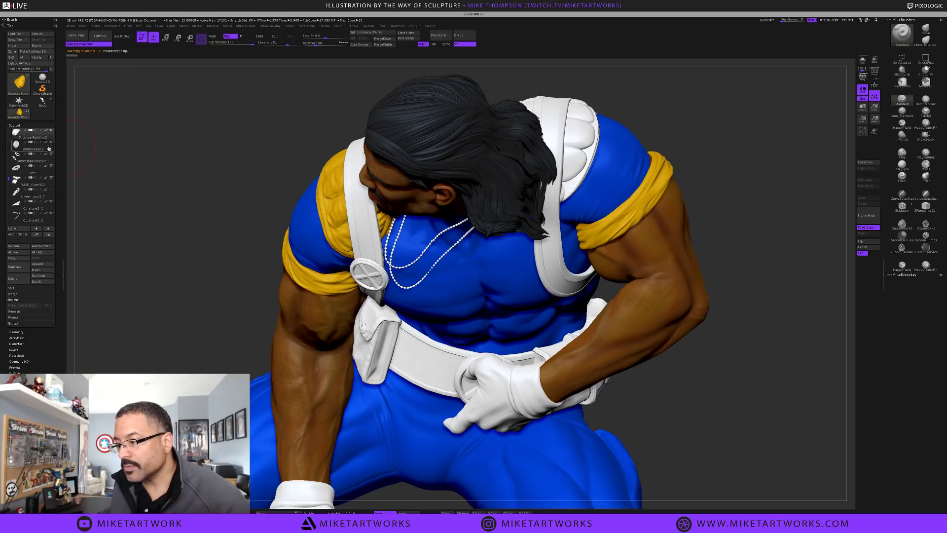
pyautogui.moveTo(49, 140)
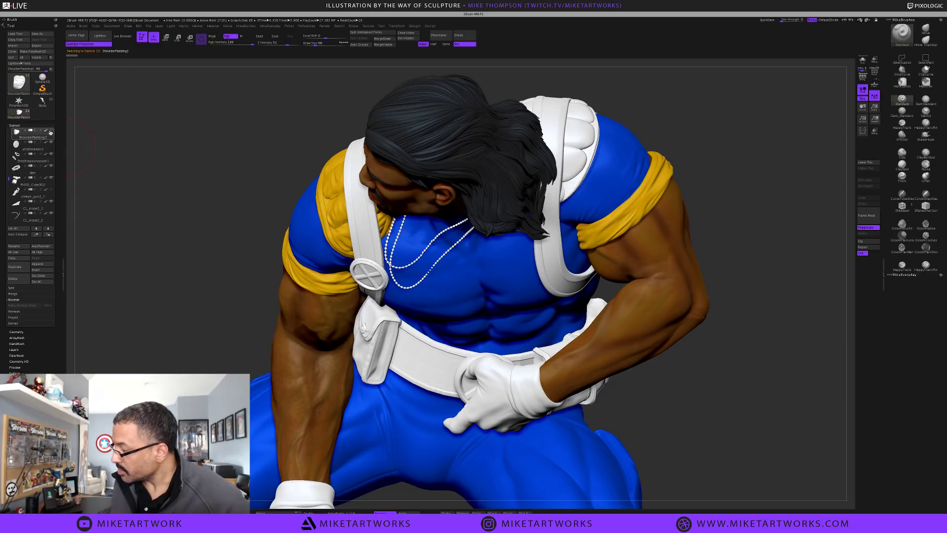
pyautogui.click(43, 147)
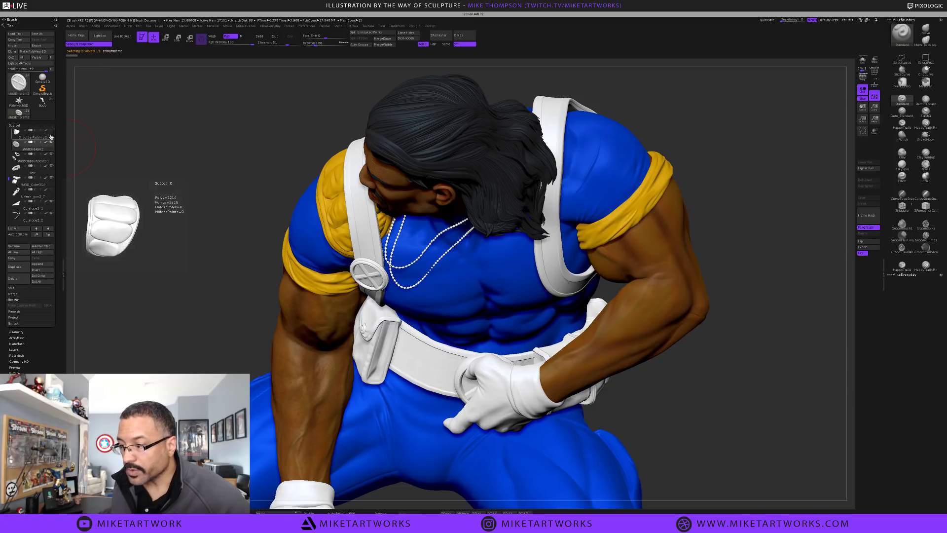
pyautogui.click(47, 136)
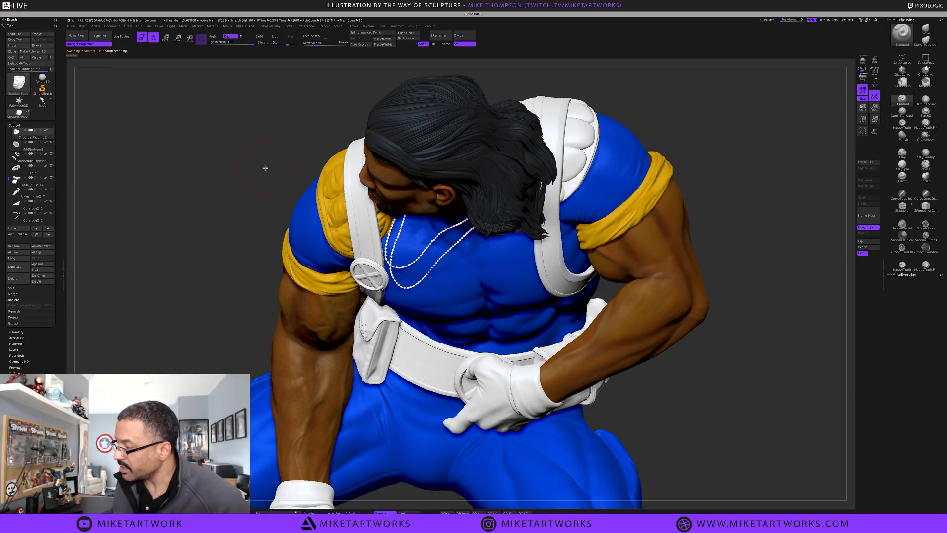
pyautogui.click(96, 25)
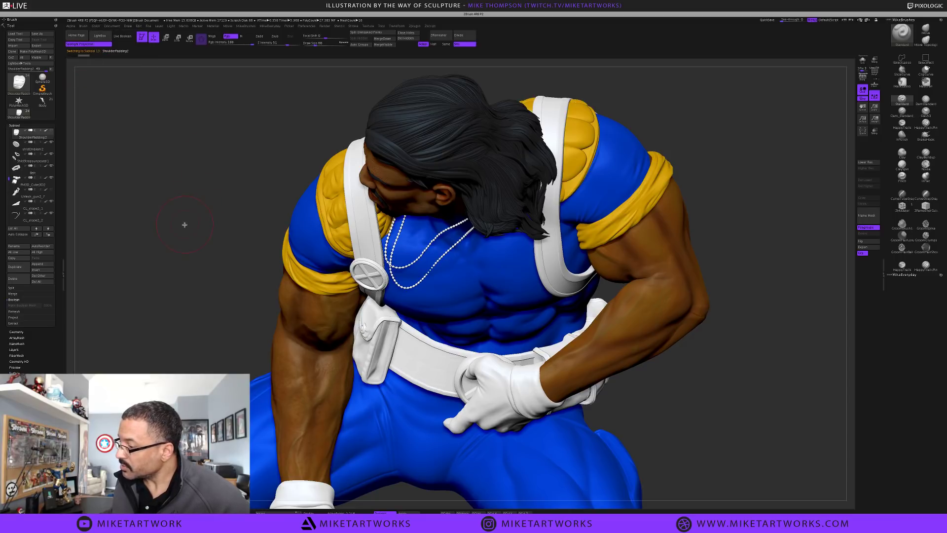
# Fill the harness straps over the chest and shoulders with the same yellow
pyautogui.moveTo(193, 209); pyautogui.dragTo(195, 207)
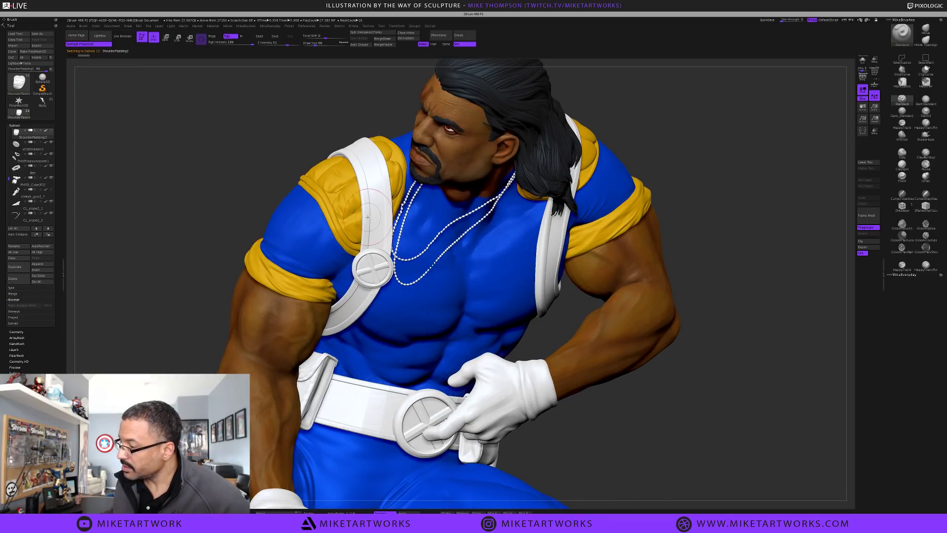
pyautogui.keyDown('alt'); pyautogui.click(367, 217); pyautogui.keyUp('alt')
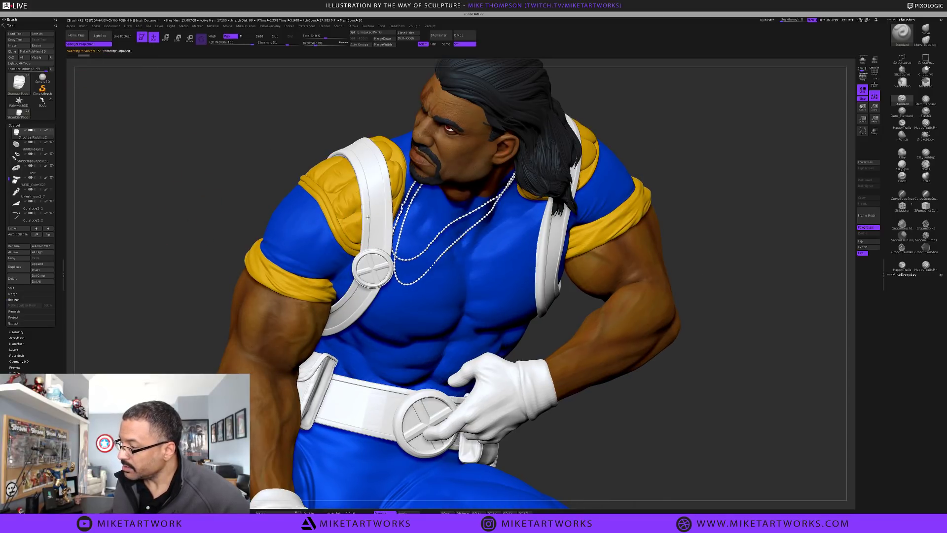
pyautogui.click(93, 26)
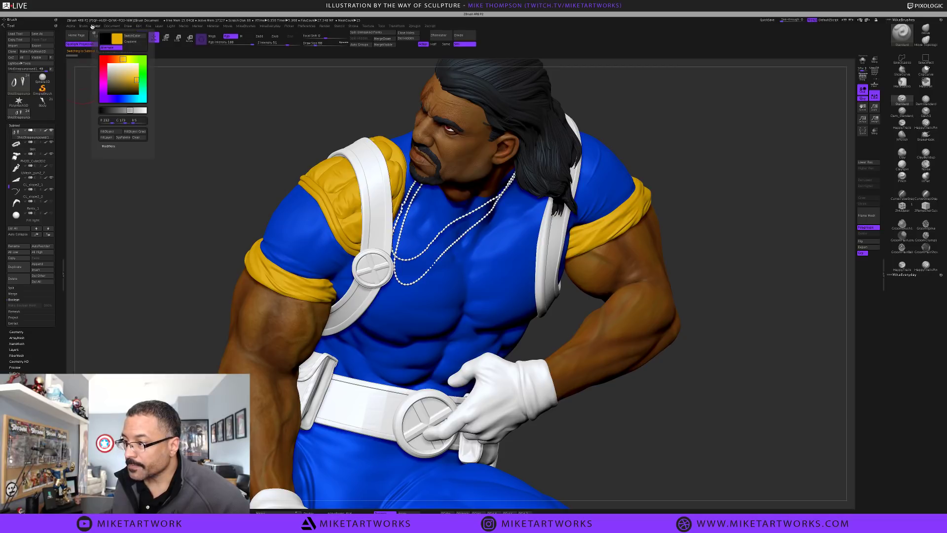
pyautogui.click(117, 132)
# Isolate the belt, split its plain band from the pouches and buckle into separate subtools, and show the whole figure again
pyautogui.keyDown('alt'); pyautogui.click(371, 398); pyautogui.keyUp('alt')
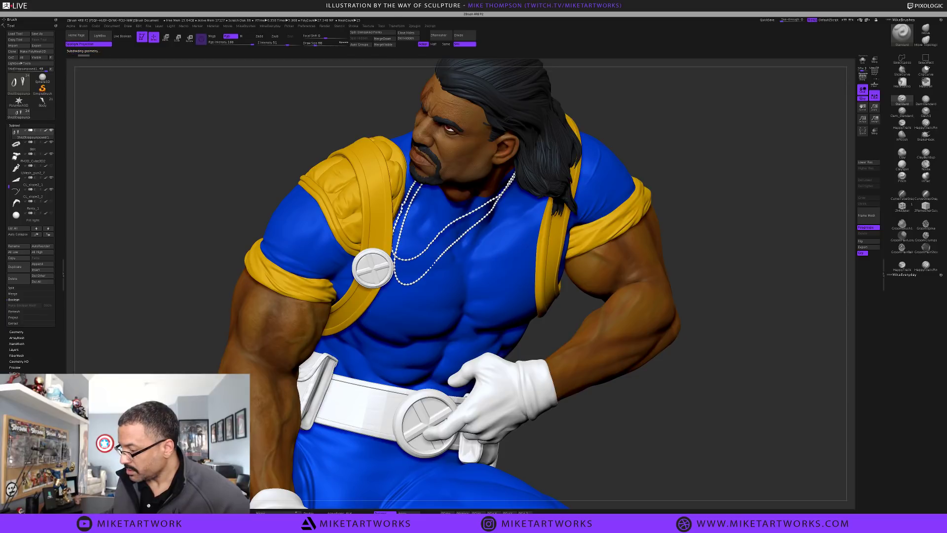
pyautogui.moveTo(641, 413); pyautogui.dragTo(525, 463)
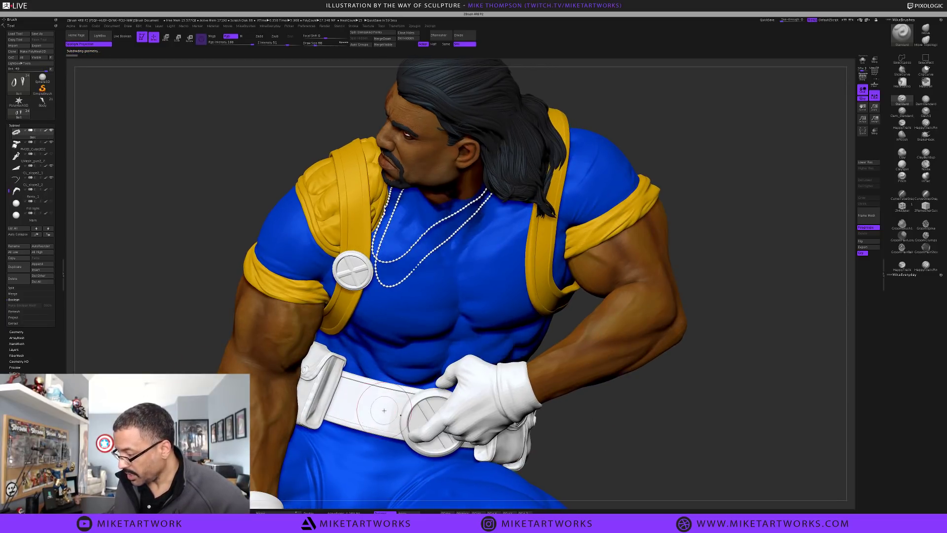
pyautogui.hotkey('ctrl', 'shift')
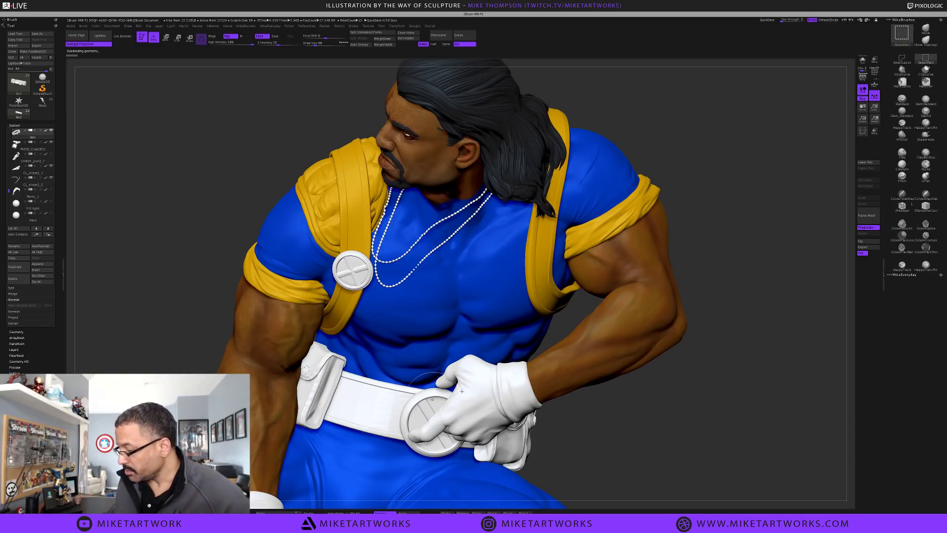
pyautogui.click(862, 61)
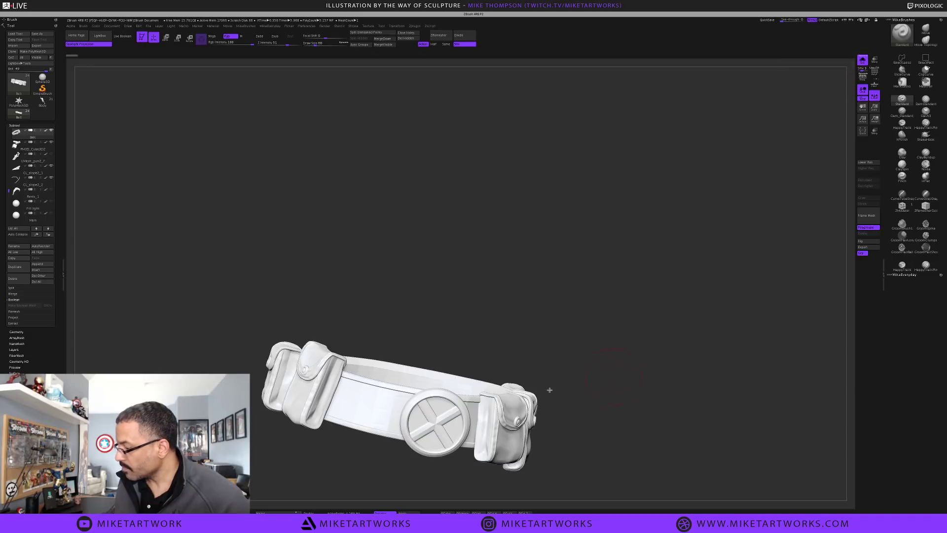
pyautogui.hotkey('ctrl', 'shift')
pyautogui.keyDown('ctrl'); pyautogui.keyDown('shift'); pyautogui.click(361, 429); pyautogui.keyUp('shift'); pyautogui.keyUp('ctrl')
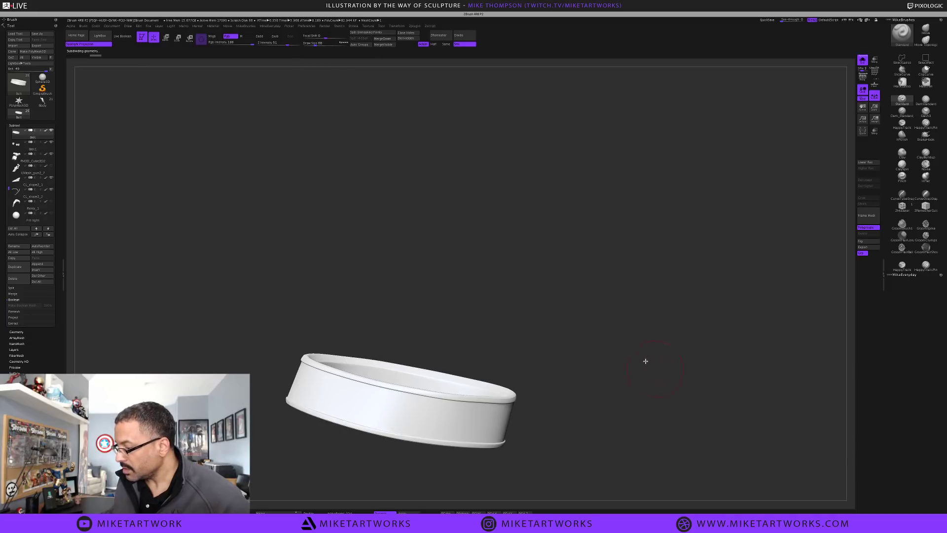
pyautogui.hotkey('ctrl', 'shift')
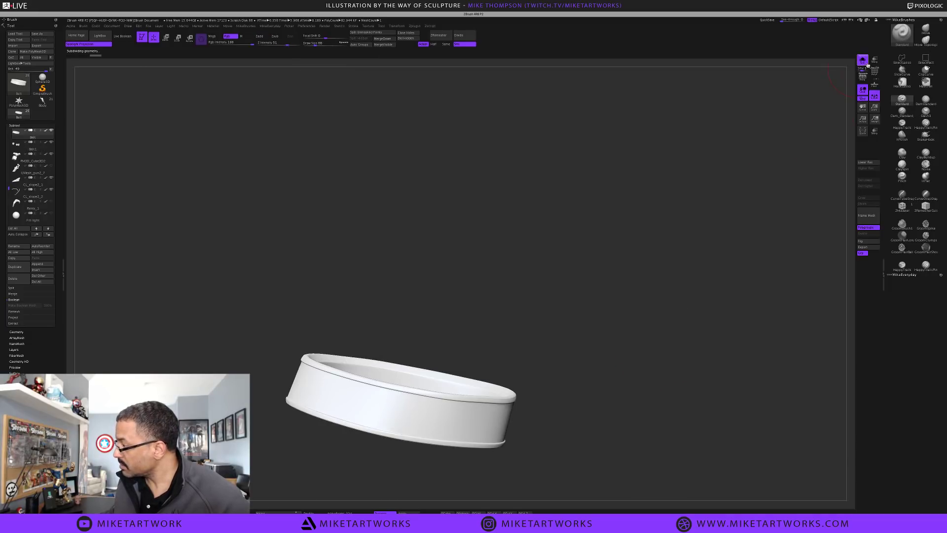
pyautogui.click(862, 61)
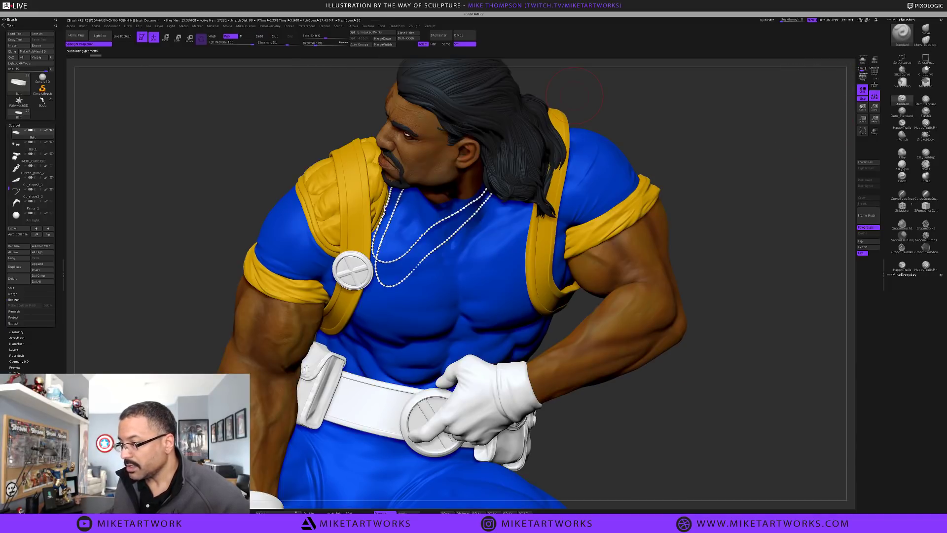
# Fill the belt band and the separate pouches and buckle subtool with the same yellow
pyautogui.click(100, 27)
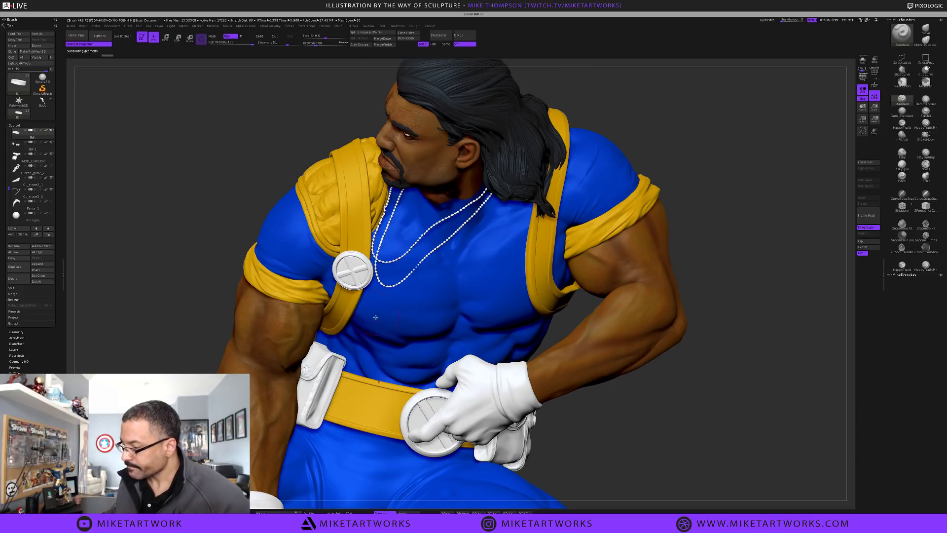
pyautogui.click(96, 26)
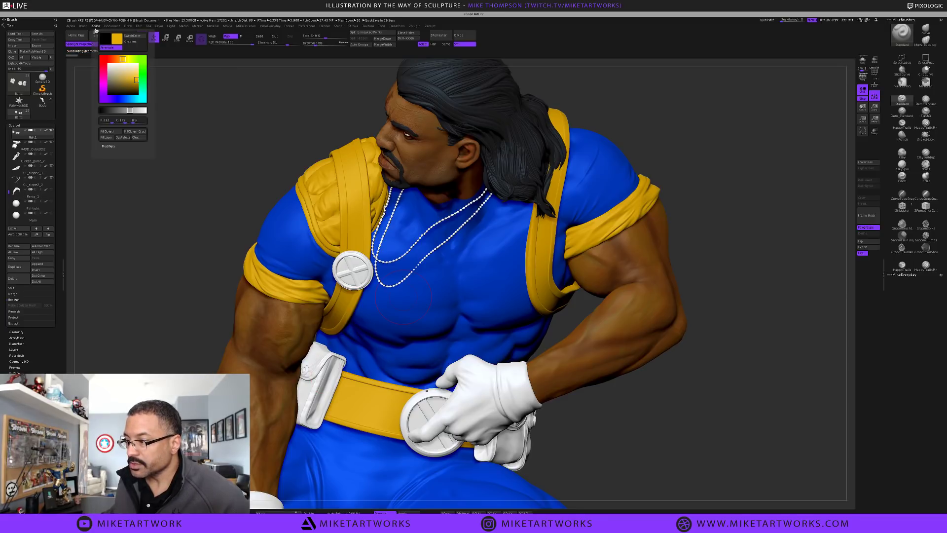
pyautogui.click(110, 132)
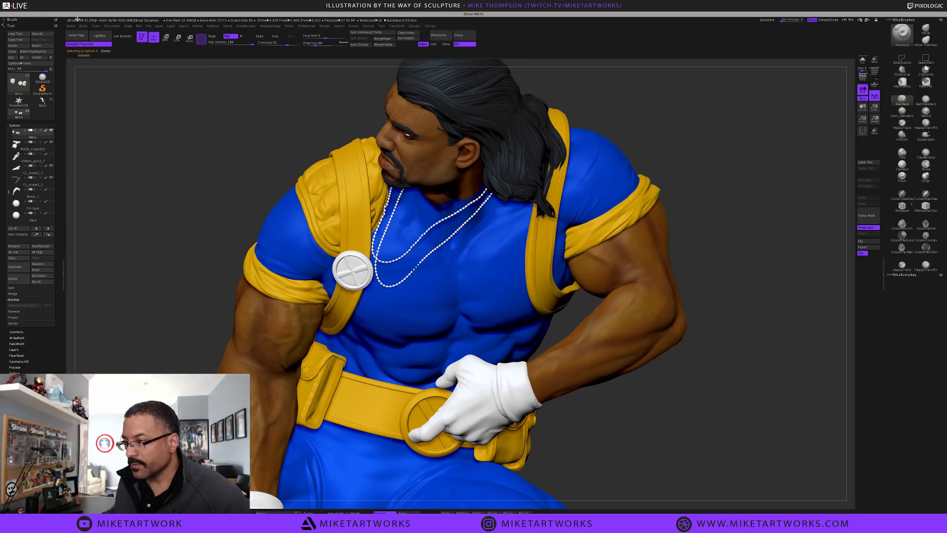
# Fill the gloves subtool with the same yellow
pyautogui.keyDown('alt'); pyautogui.click(509, 400); pyautogui.keyUp('alt')
pyautogui.click(95, 26)
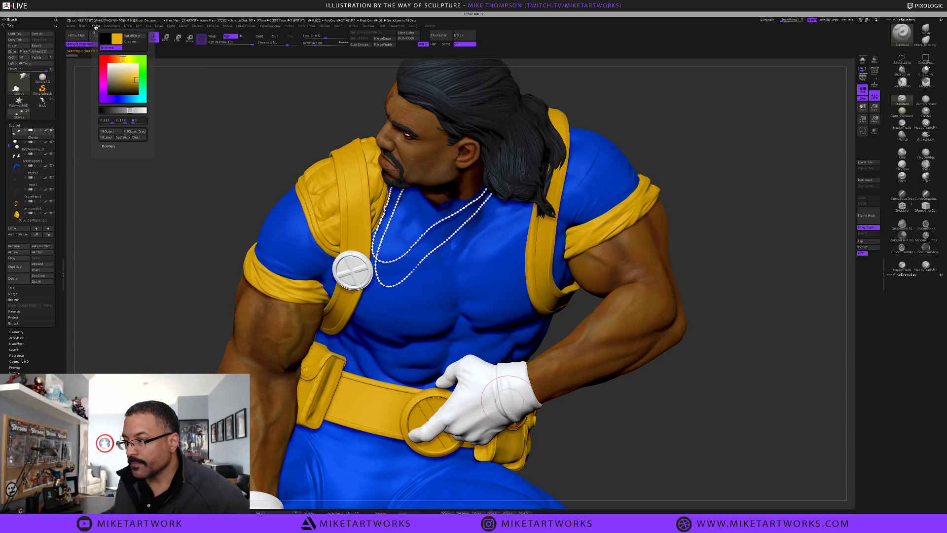
pyautogui.click(109, 132)
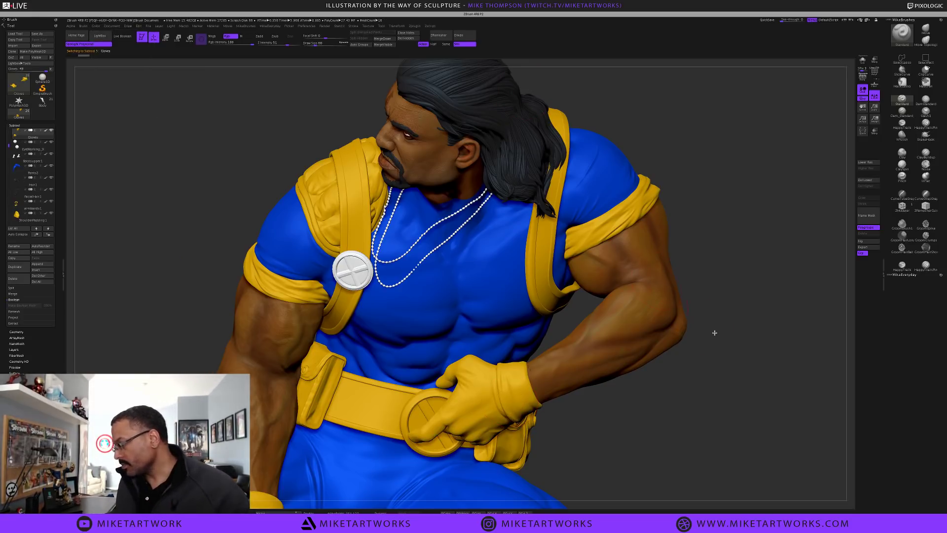
# Unhide the dark red neckerchief subtool and frame the figure from the head down to the boots and rock
pyautogui.keyDown('alt'); pyautogui.moveTo(727, 370); pyautogui.dragTo(719, 400); pyautogui.keyUp('alt')
pyautogui.moveTo(679, 304)
pyautogui.keyDown('shift'); pyautogui.mouseDown()
pyautogui.moveTo(674, 292)
pyautogui.moveTo(668, 302)
pyautogui.mouseUp(); pyautogui.keyUp('shift')
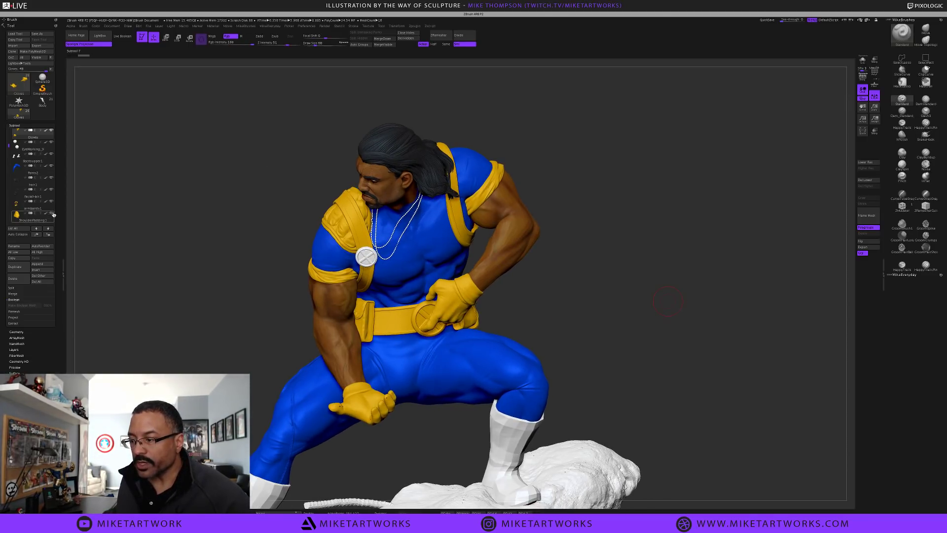
pyautogui.moveTo(8, 147); pyautogui.dragTo(7, 133)
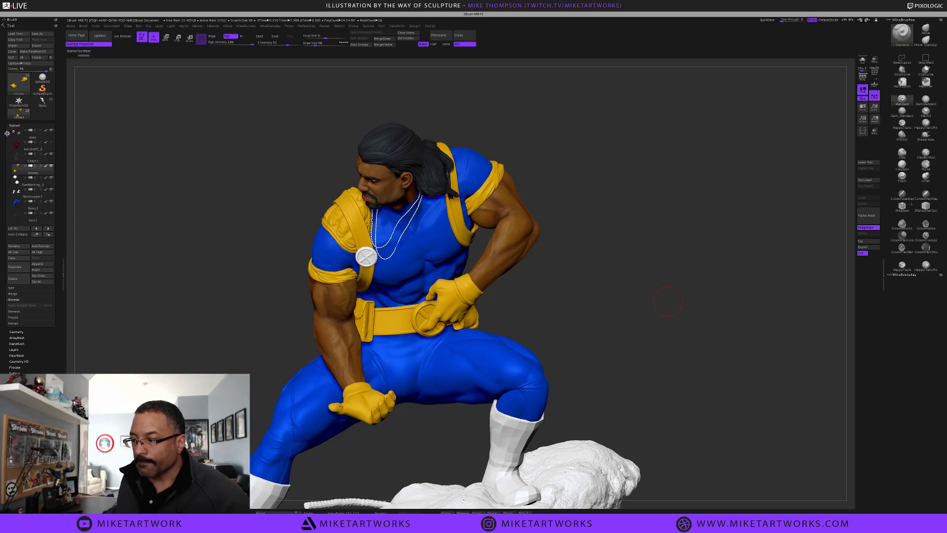
pyautogui.click(51, 145)
pyautogui.scroll(-3, 30, 148)
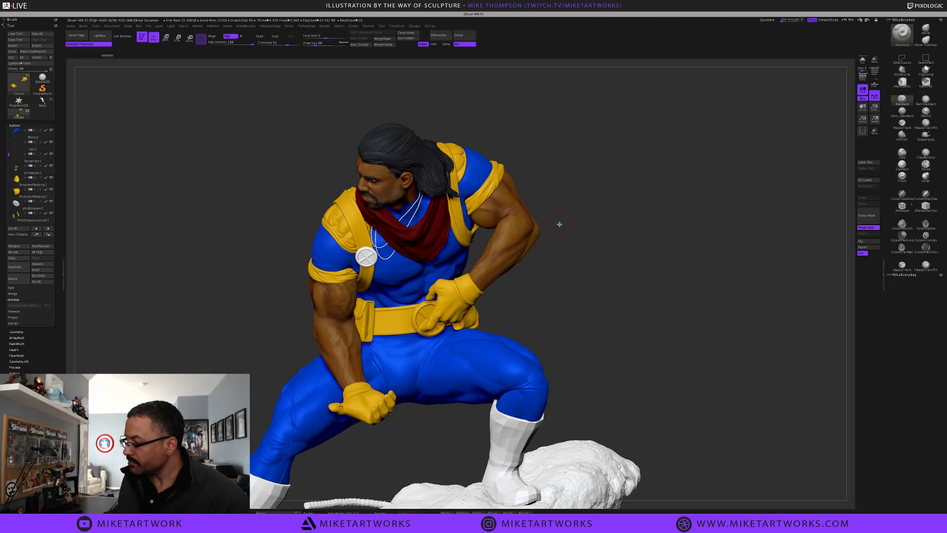
pyautogui.moveTo(628, 199)
pyautogui.keyDown('alt'); pyautogui.mouseDown()
pyautogui.moveTo(642, 184)
pyautogui.moveTo(653, 233)
pyautogui.mouseUp(); pyautogui.keyUp('alt')
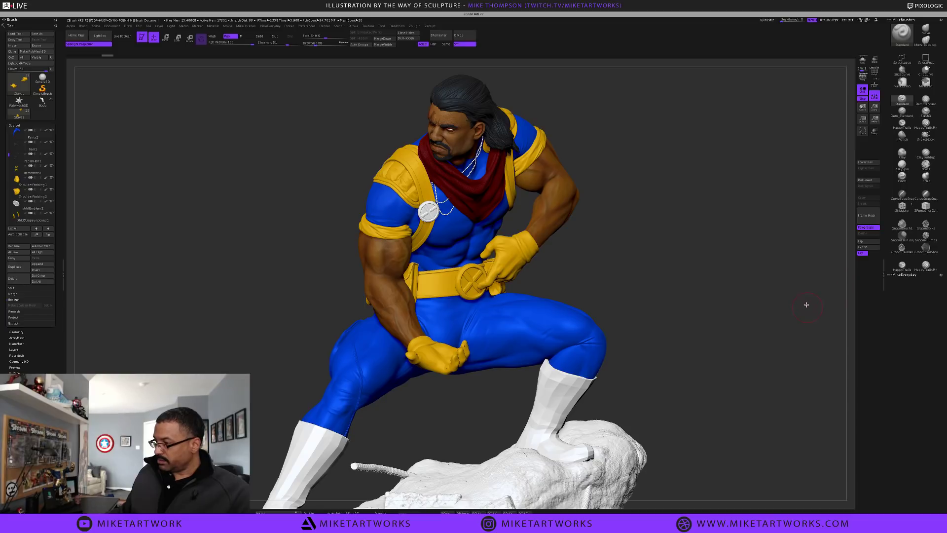
pyautogui.keyDown('alt'); pyautogui.moveTo(806, 304); pyautogui.dragTo(804, 283); pyautogui.keyUp('alt')
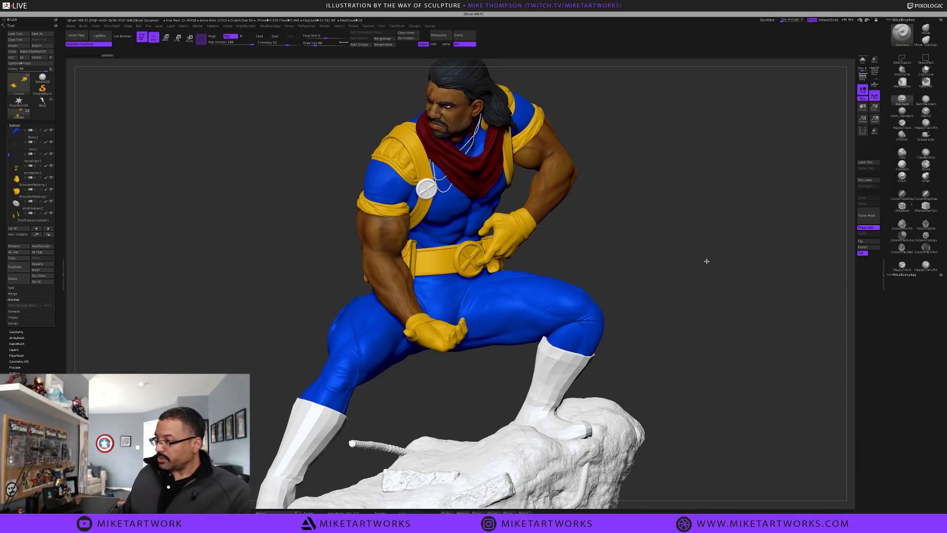
# Hide the long hair and facial hair subtools so the figure's head is bald and clean-shaven
pyautogui.moveTo(707, 261); pyautogui.dragTo(712, 243)
pyautogui.keyDown('alt'); pyautogui.moveTo(712, 243); pyautogui.dragTo(705, 273); pyautogui.keyUp('alt')
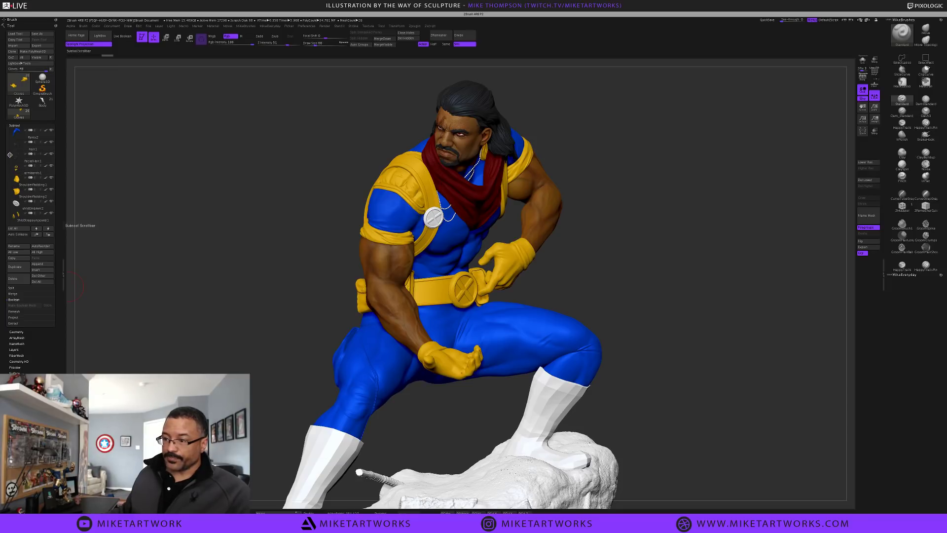
pyautogui.moveTo(10, 155); pyautogui.dragTo(2, 122)
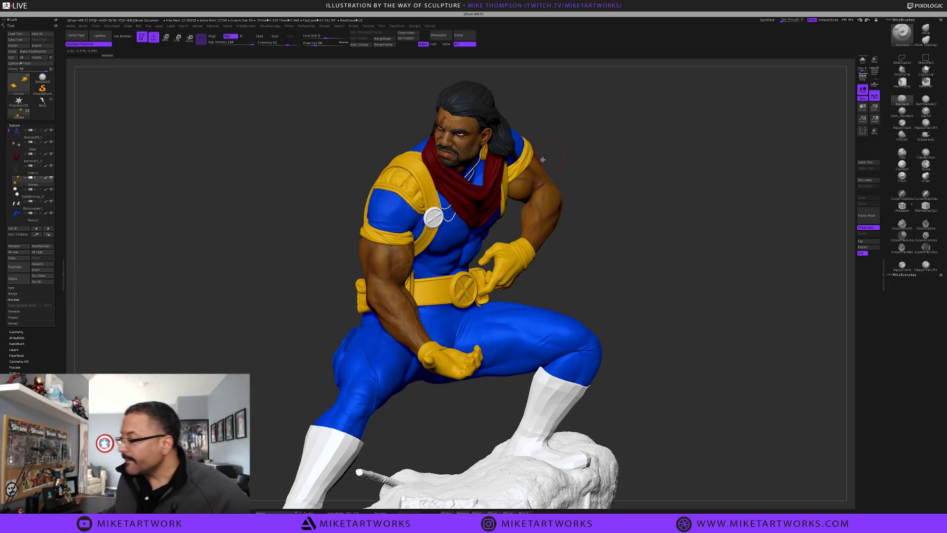
pyautogui.moveTo(6, 130)
pyautogui.mouseDown()
pyautogui.moveTo(3, 186)
pyautogui.moveTo(4, 140)
pyautogui.mouseUp()
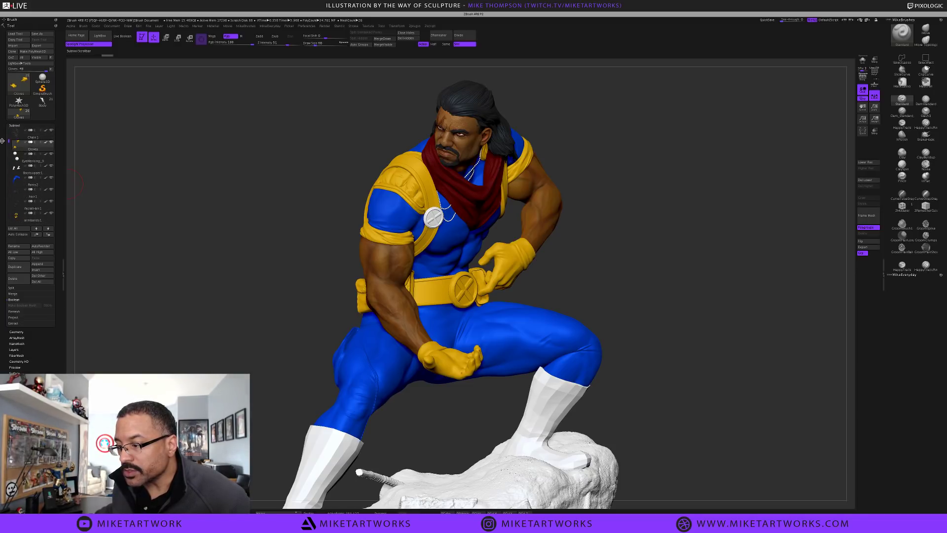
pyautogui.click(51, 190)
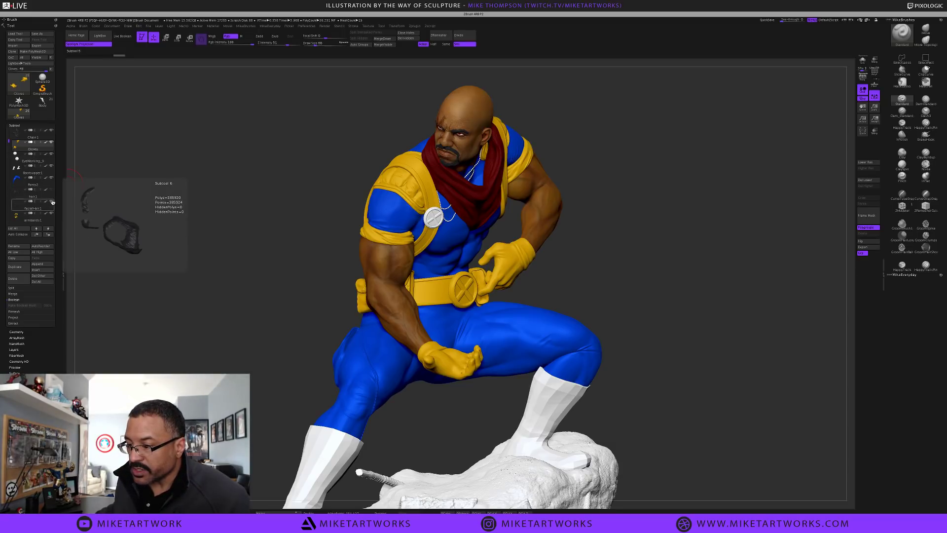
pyautogui.click(51, 201)
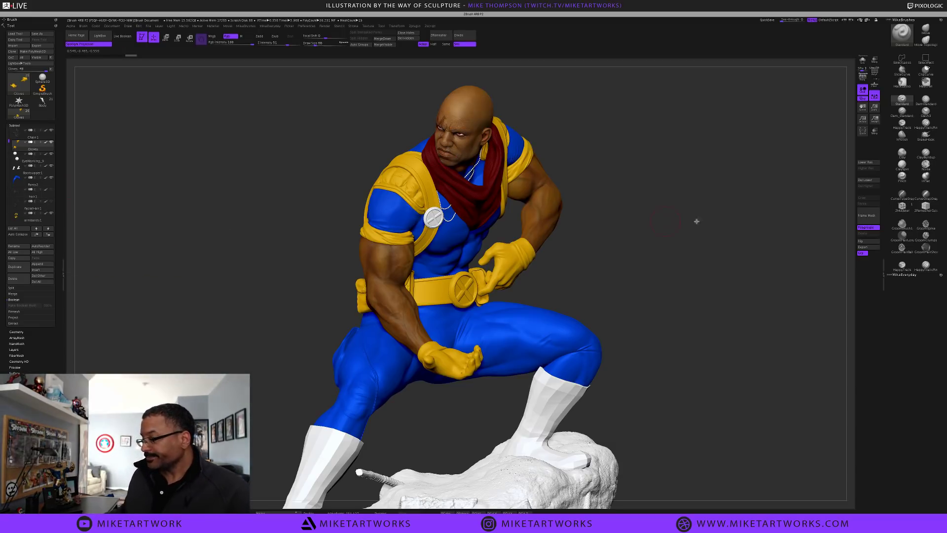
# Show the facial hair subtool again, keep the long hair hidden, and turn the figure to check the bald, bearded look
pyautogui.moveTo(670, 241); pyautogui.dragTo(626, 241)
pyautogui.click(52, 202)
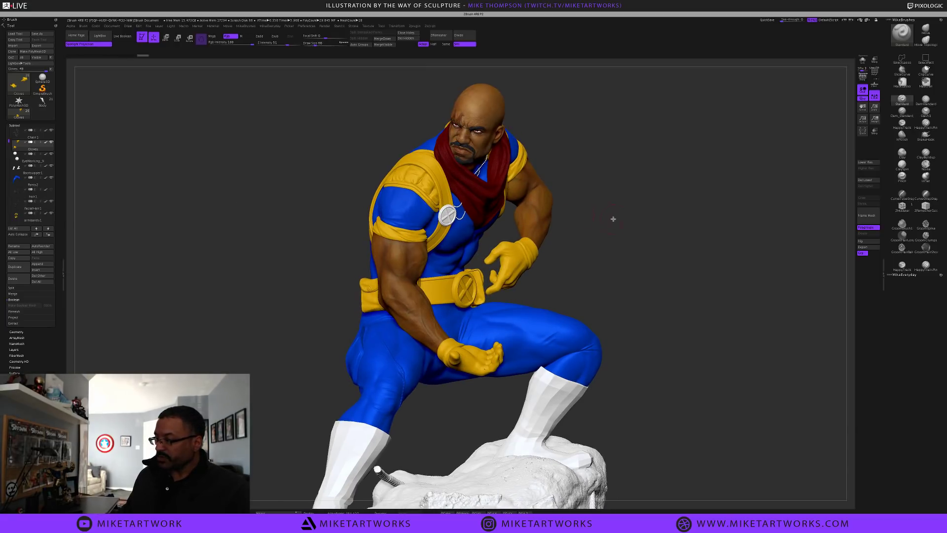
pyautogui.moveTo(685, 248); pyautogui.dragTo(671, 247)
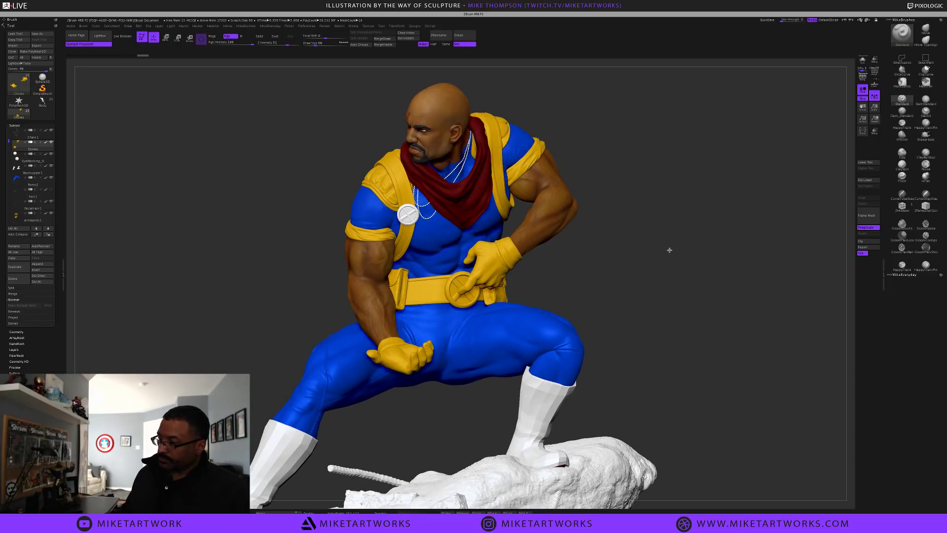